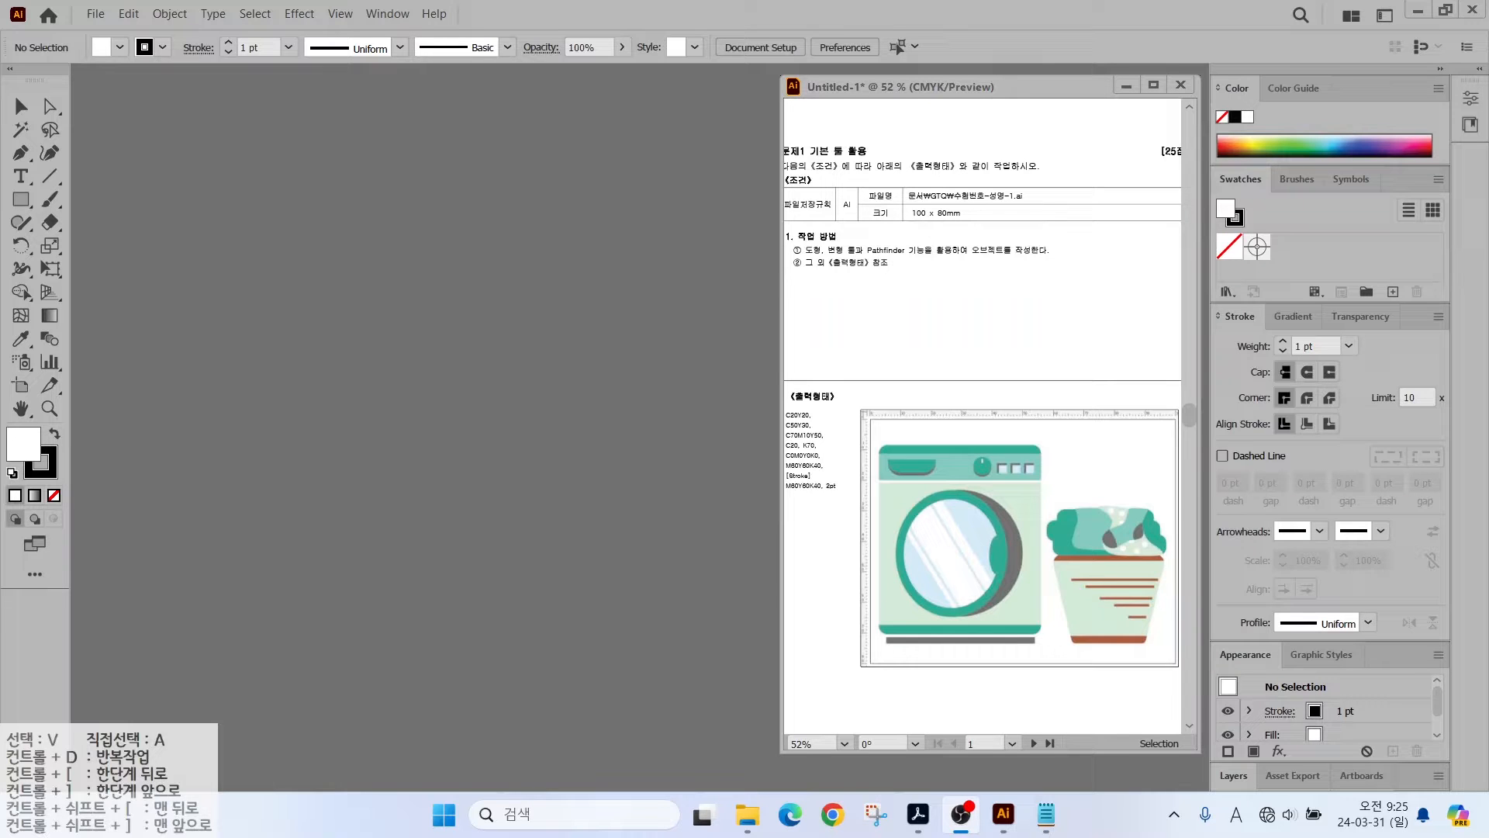
- Mark the required file name and size on the task sheet with annotations
left_click_drag(887, 176, 1047, 235)
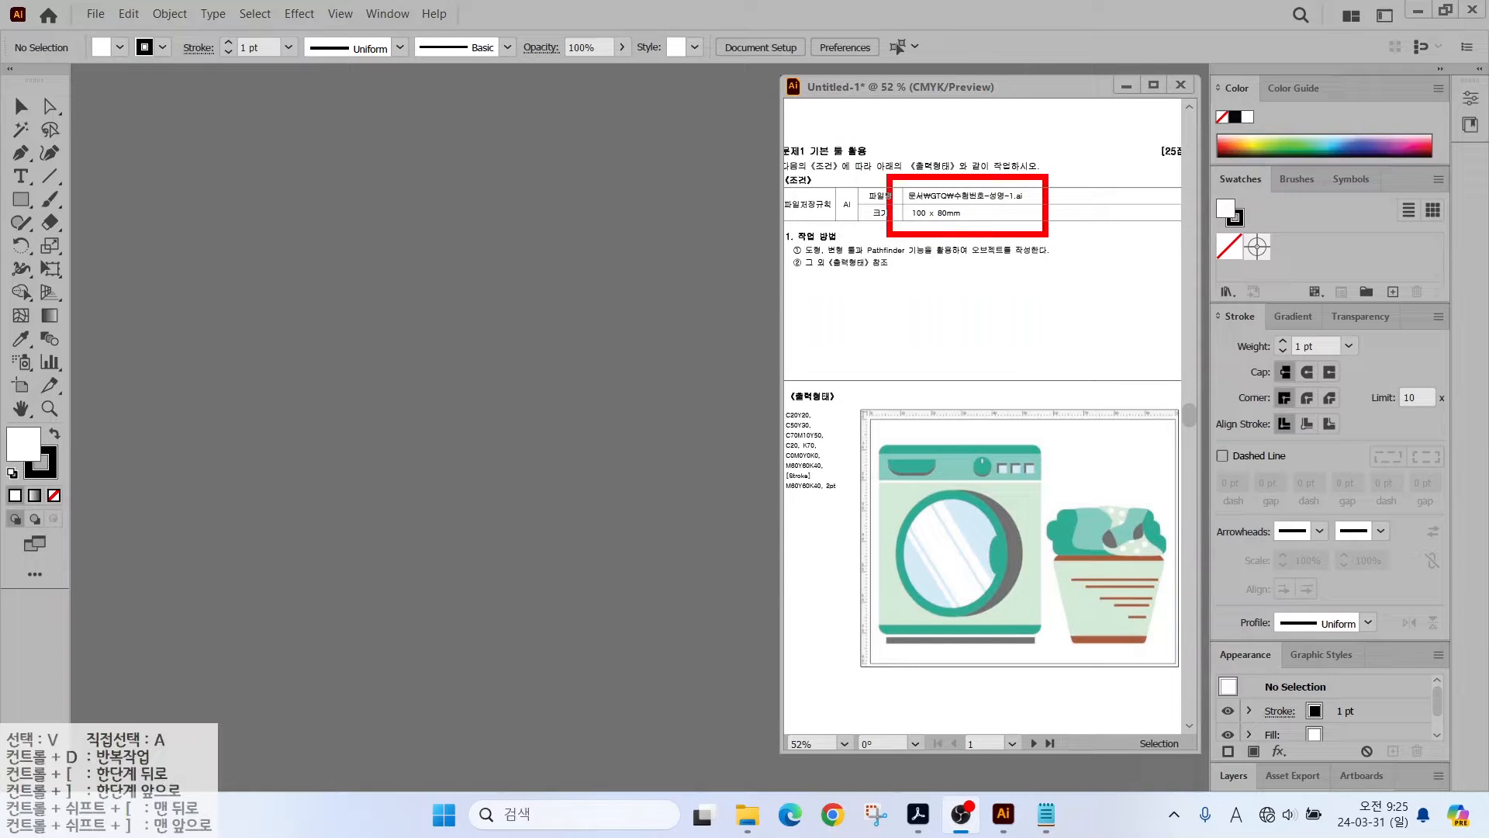
left_click_drag(949, 187, 1029, 146)
left_click_drag(954, 227, 1013, 264)
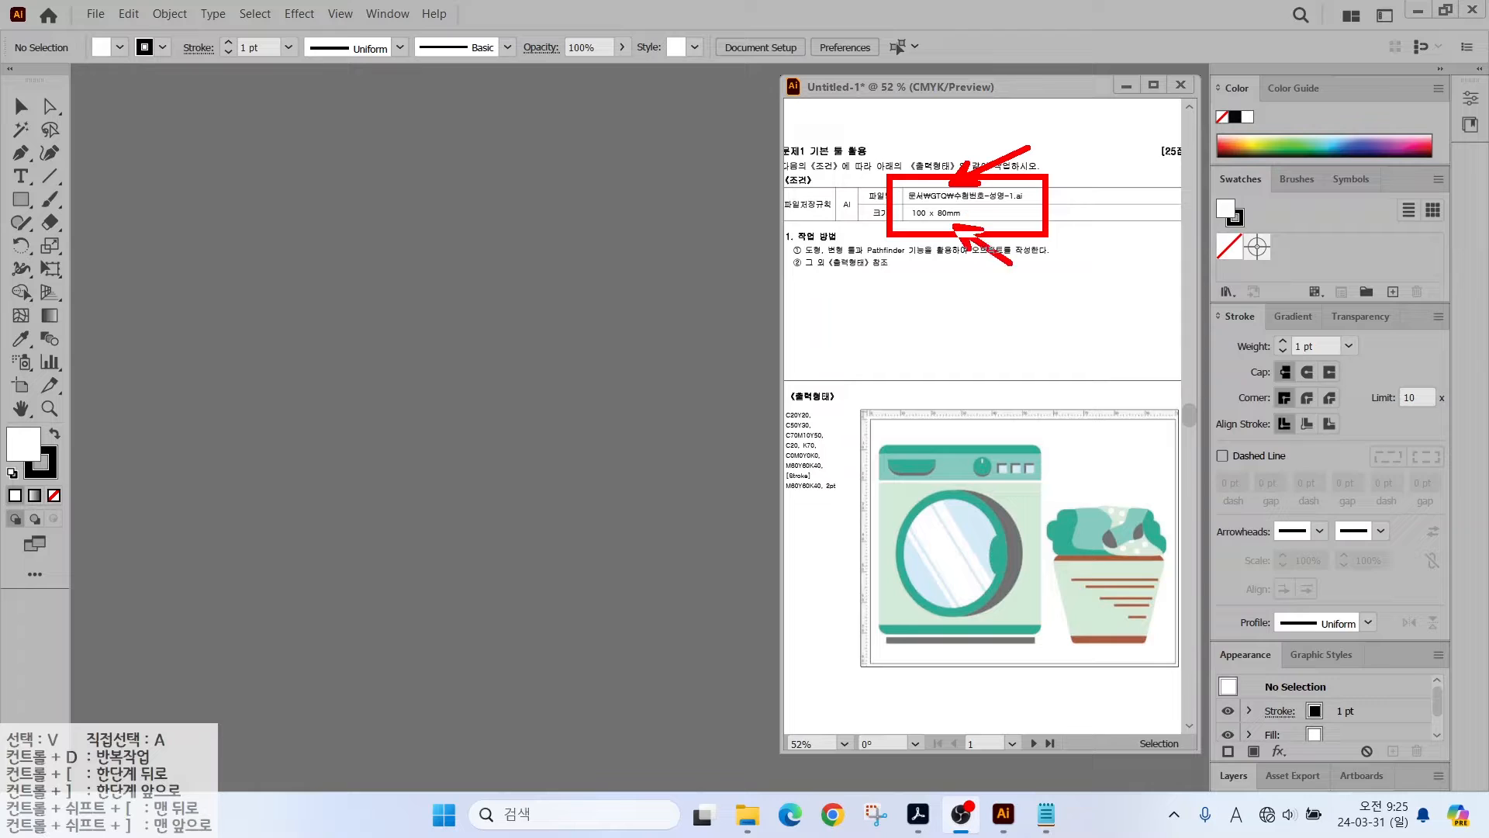
key("Escape")
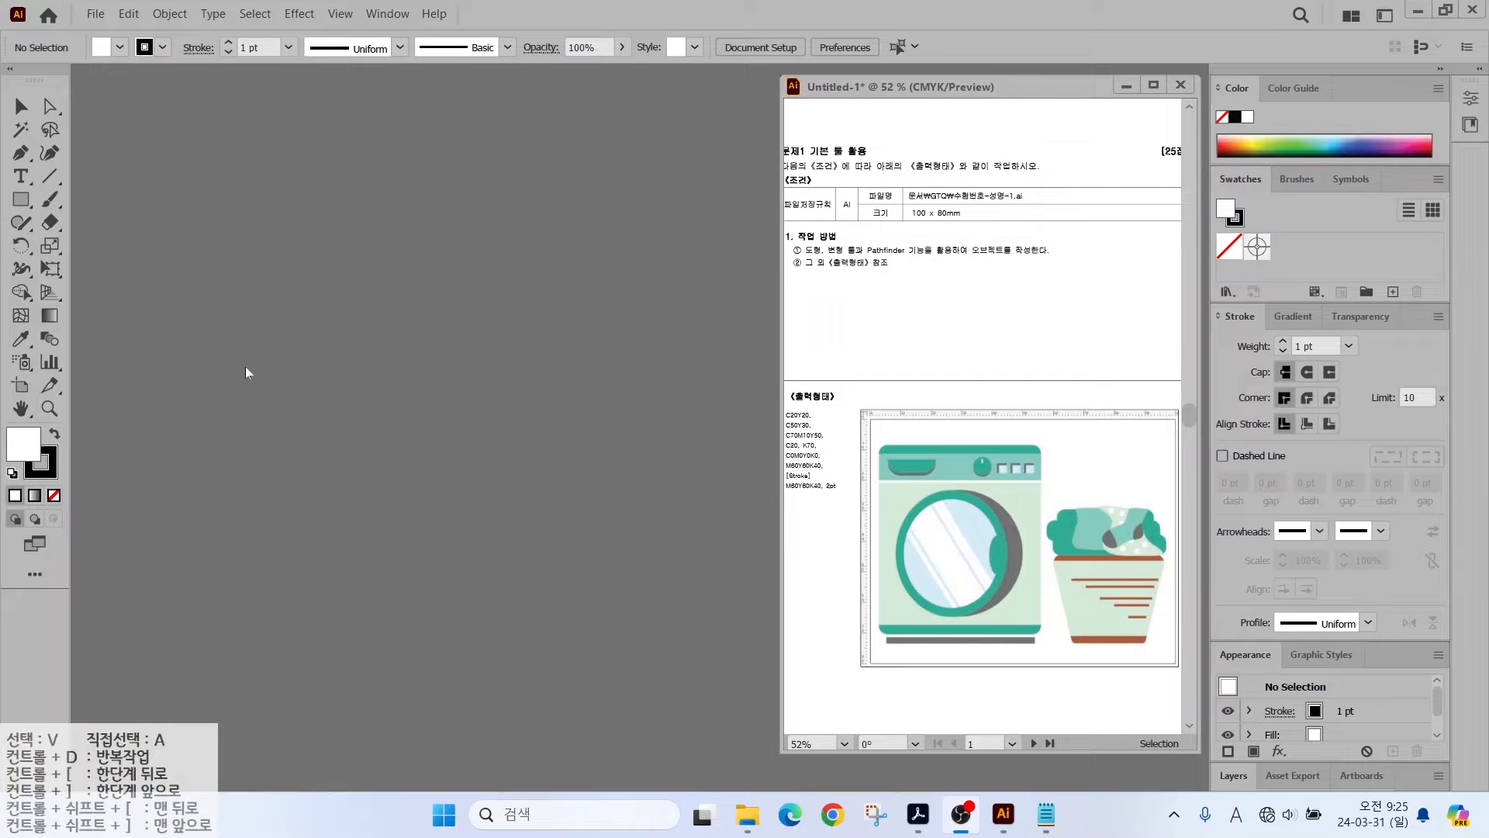
- Start a new document named with the candidate number and name
left_click(95, 13)
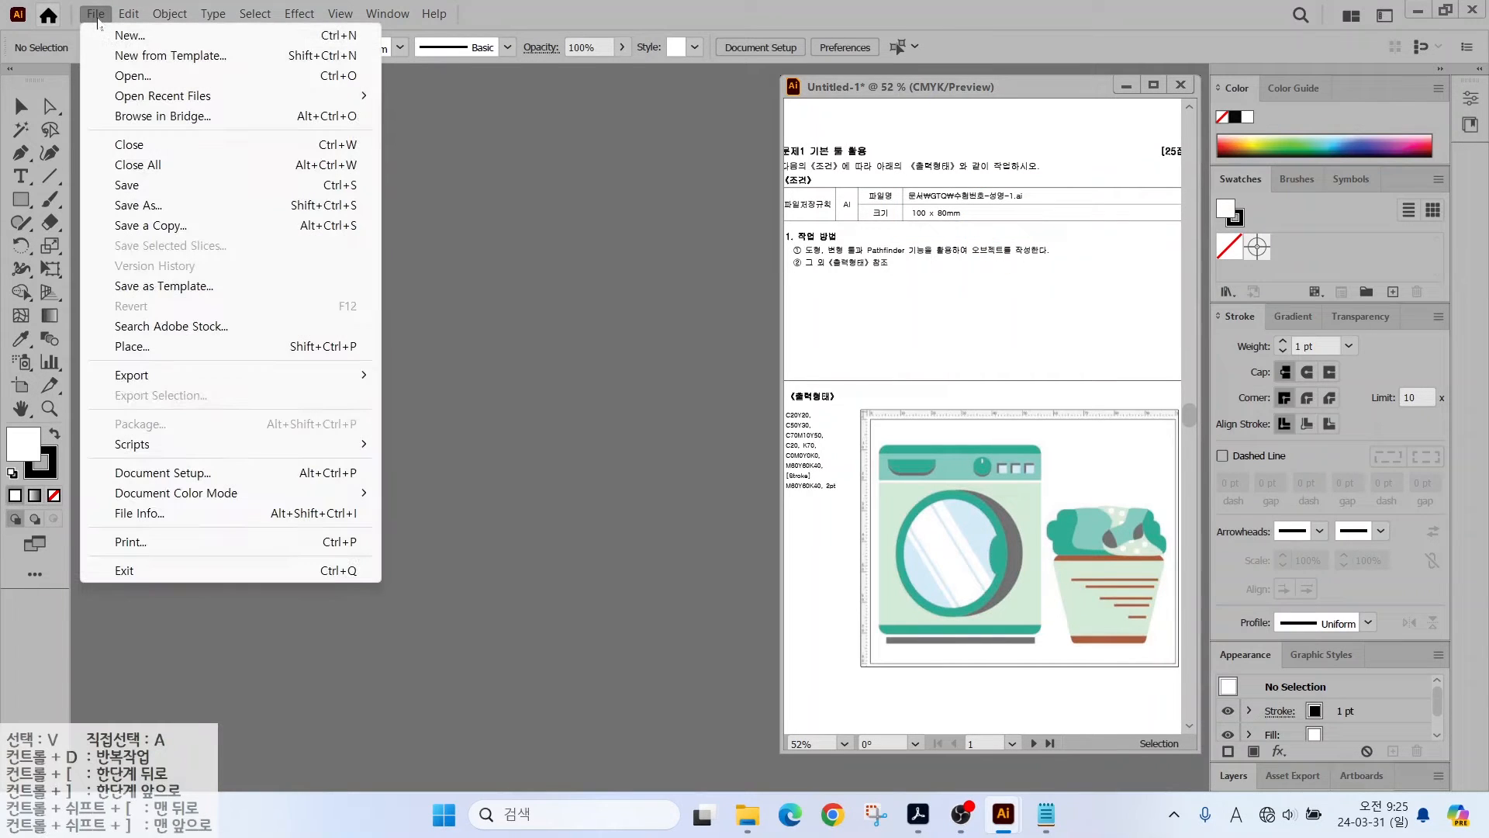
left_click(103, 36)
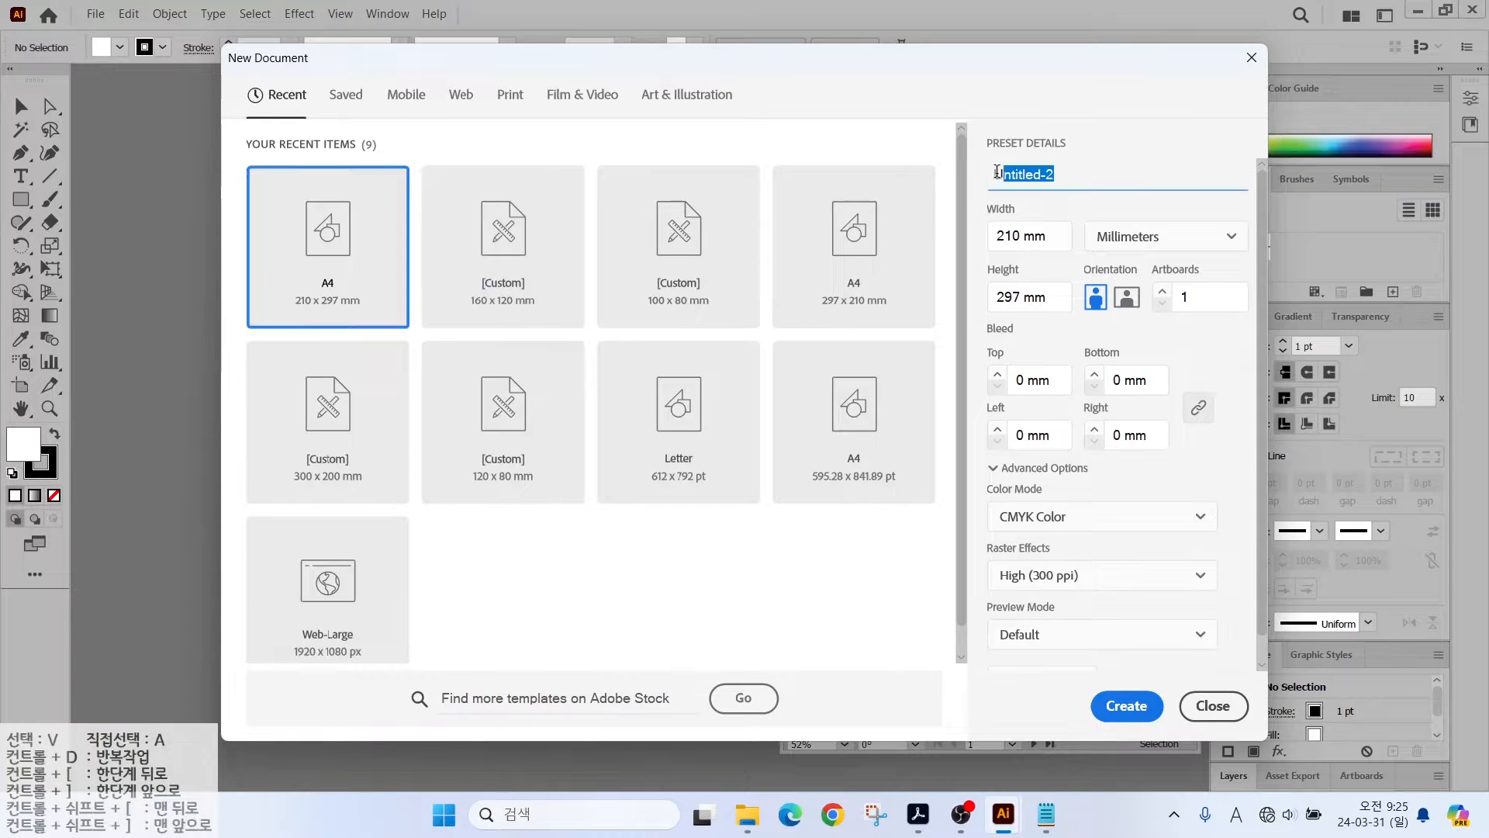
type("1234-")
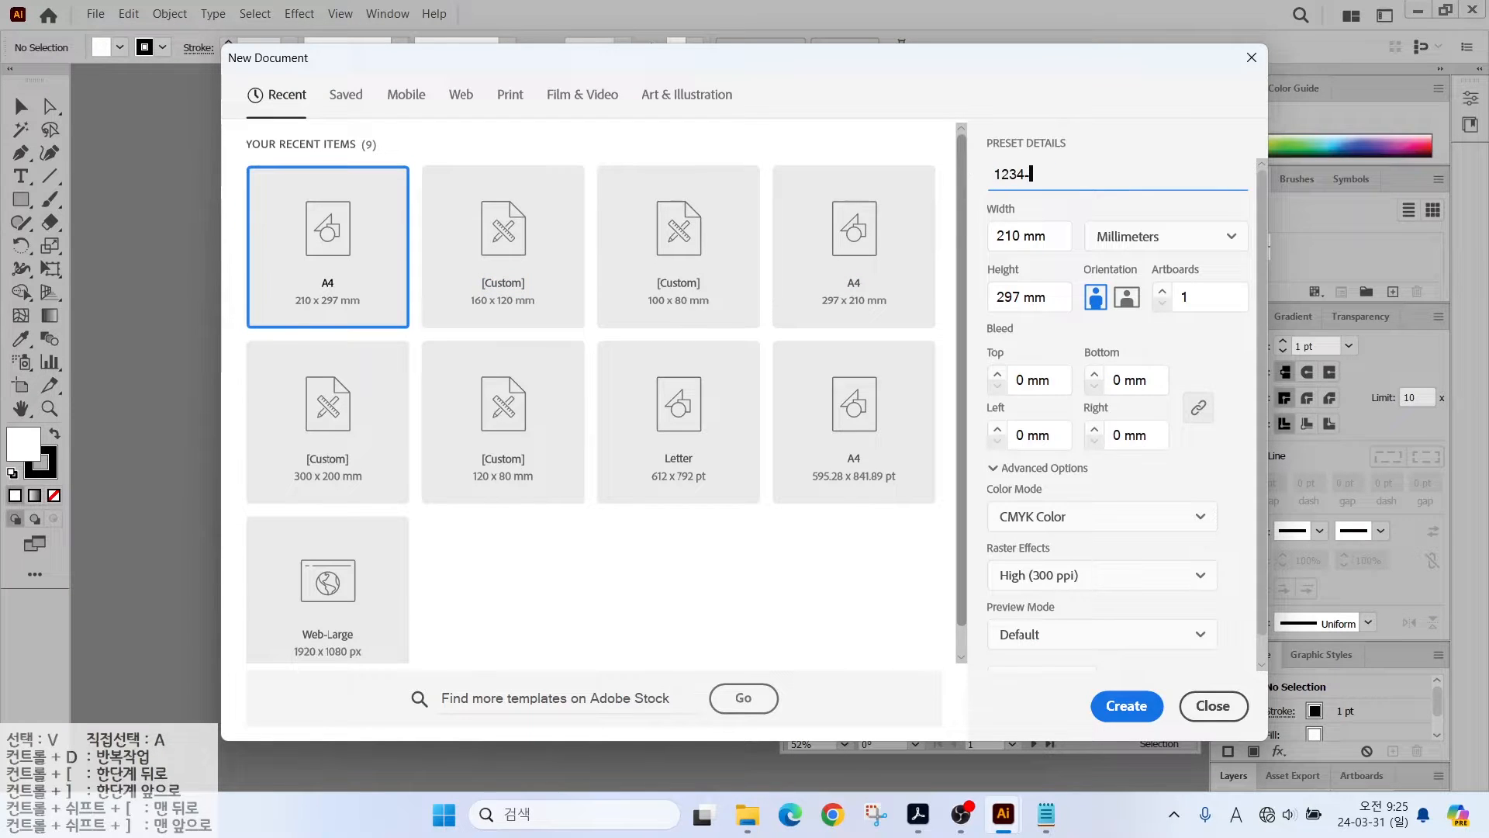
key("Hangul")
- Set the document to 100 × 80 mm in CMYK Color and create it
left_click_drag(1072, 207, 1203, 266)
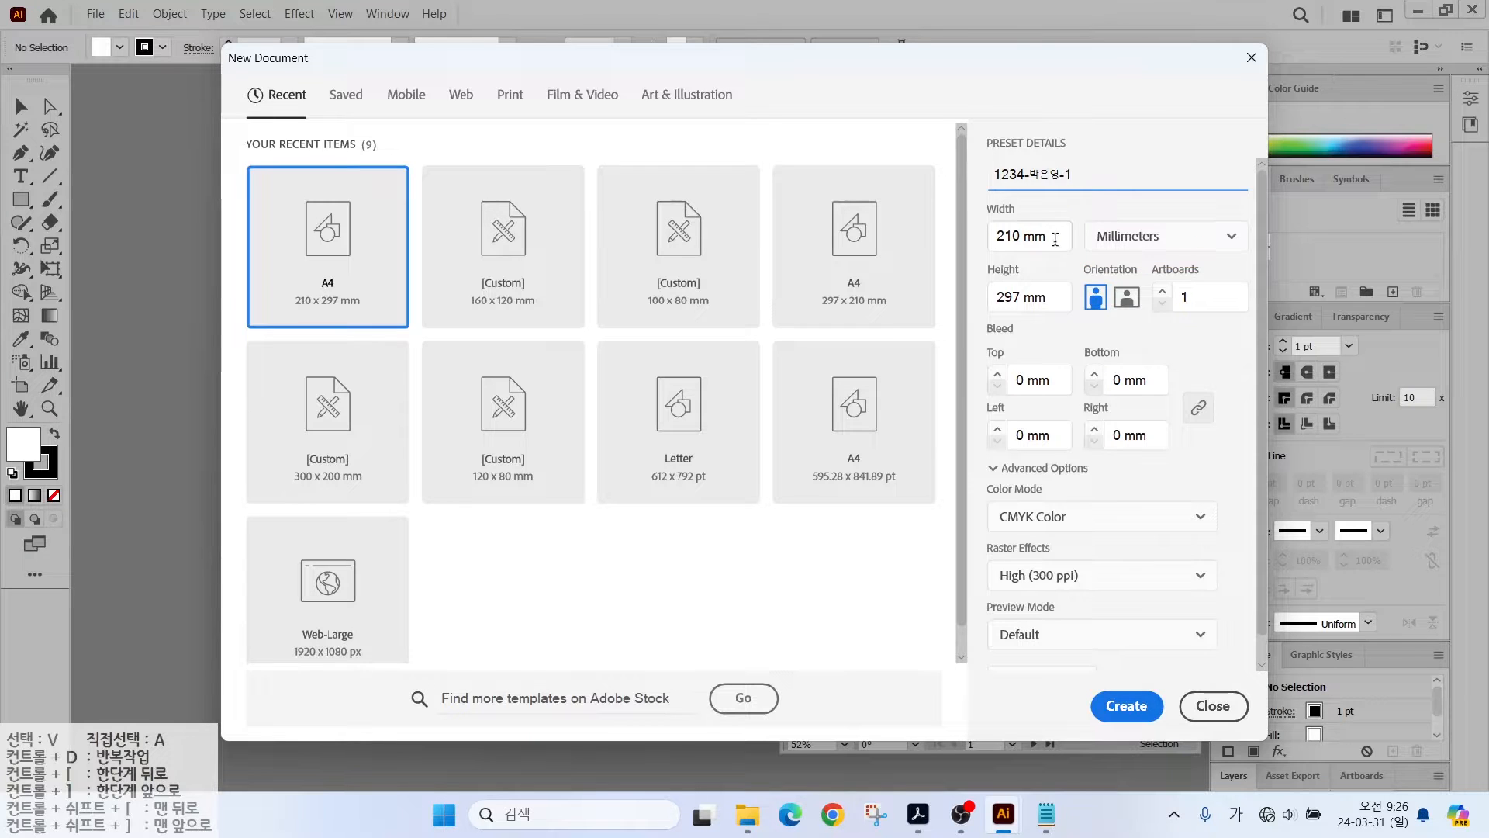
left_click_drag(1047, 236, 979, 247)
type("100")
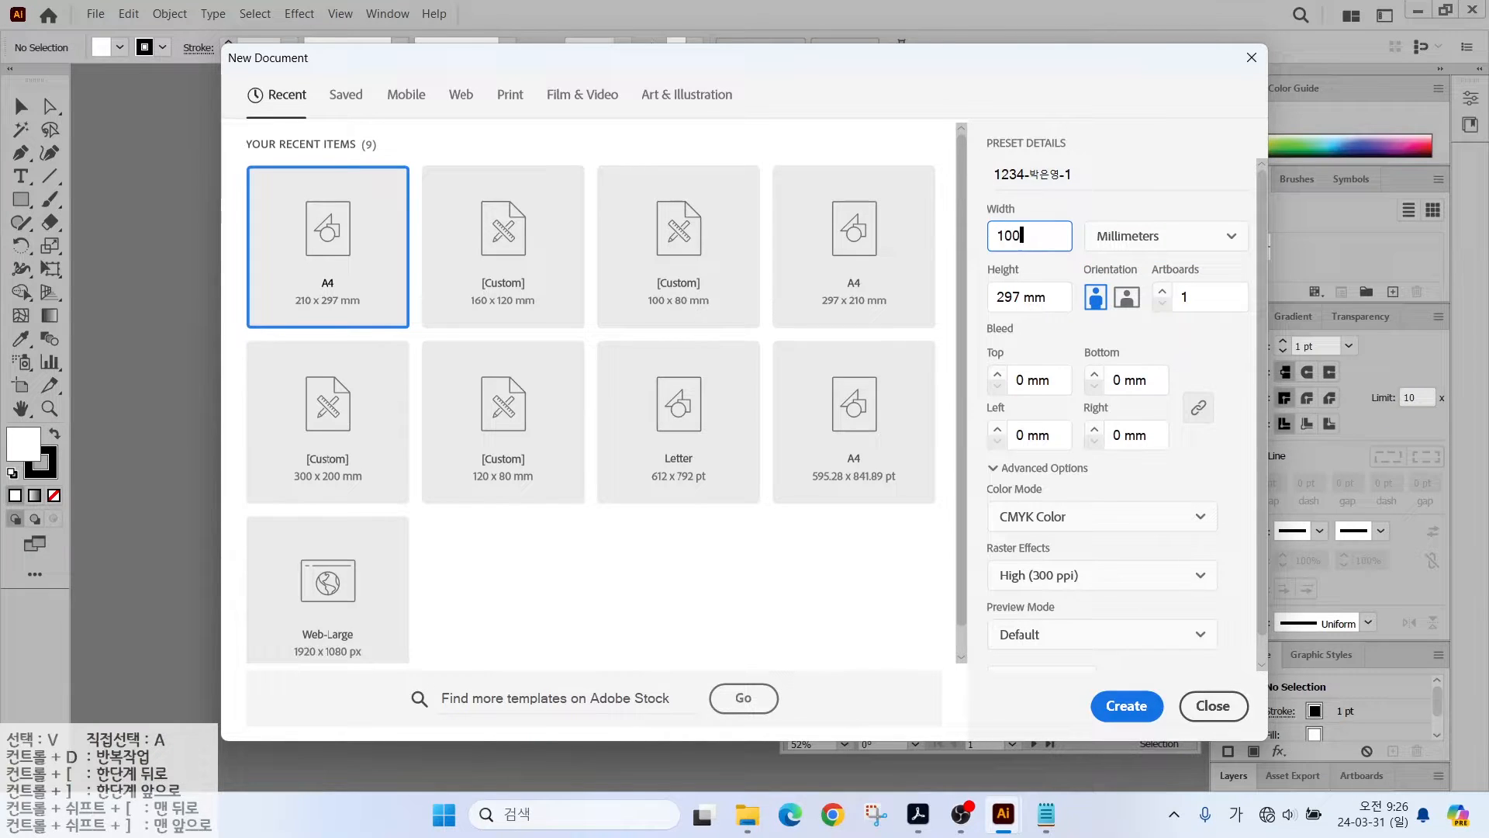
key("Tab")
key("Tab")
type("80")
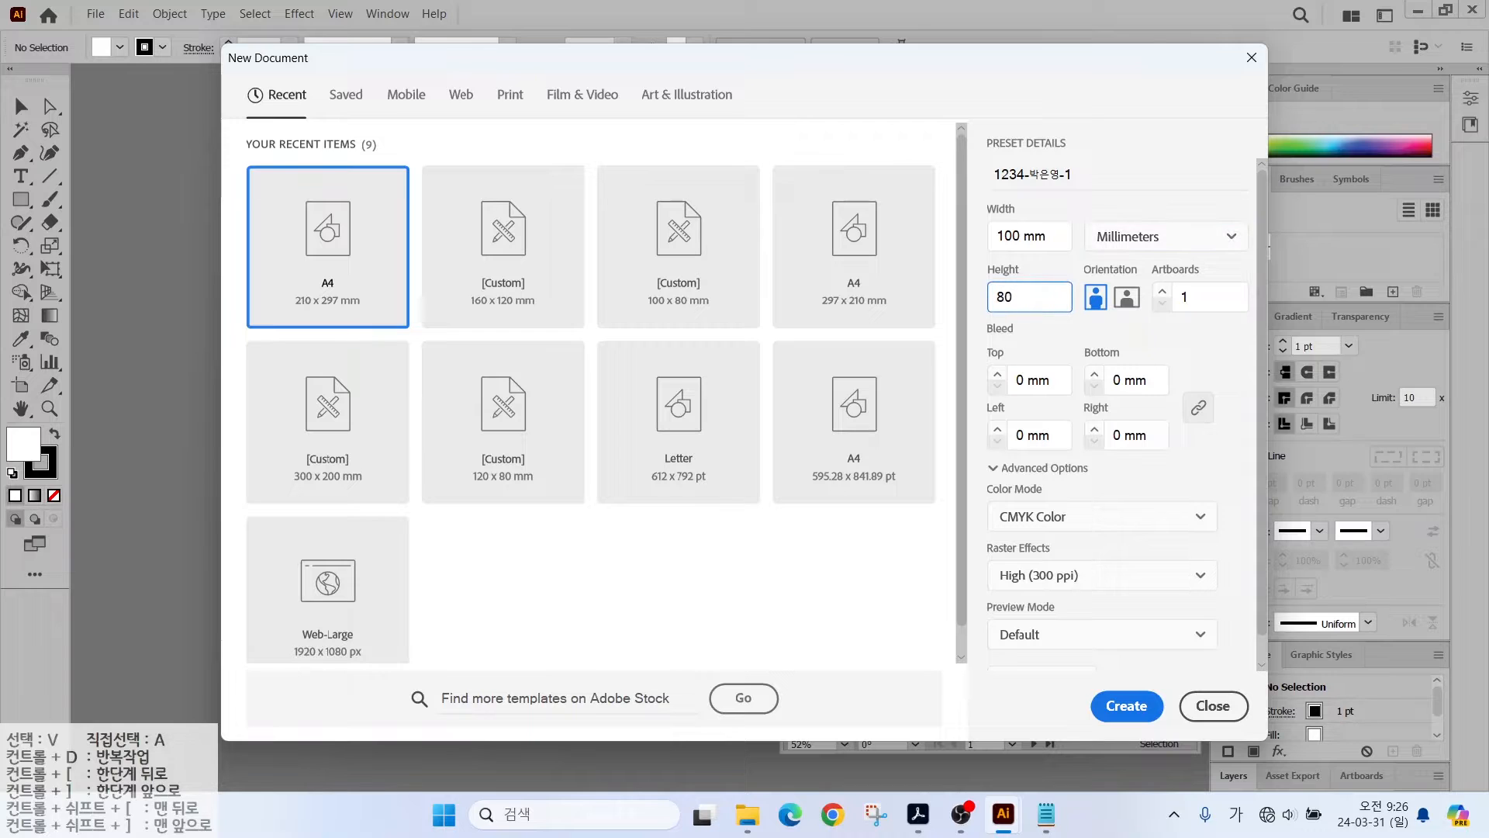
left_click_drag(989, 491, 1098, 537)
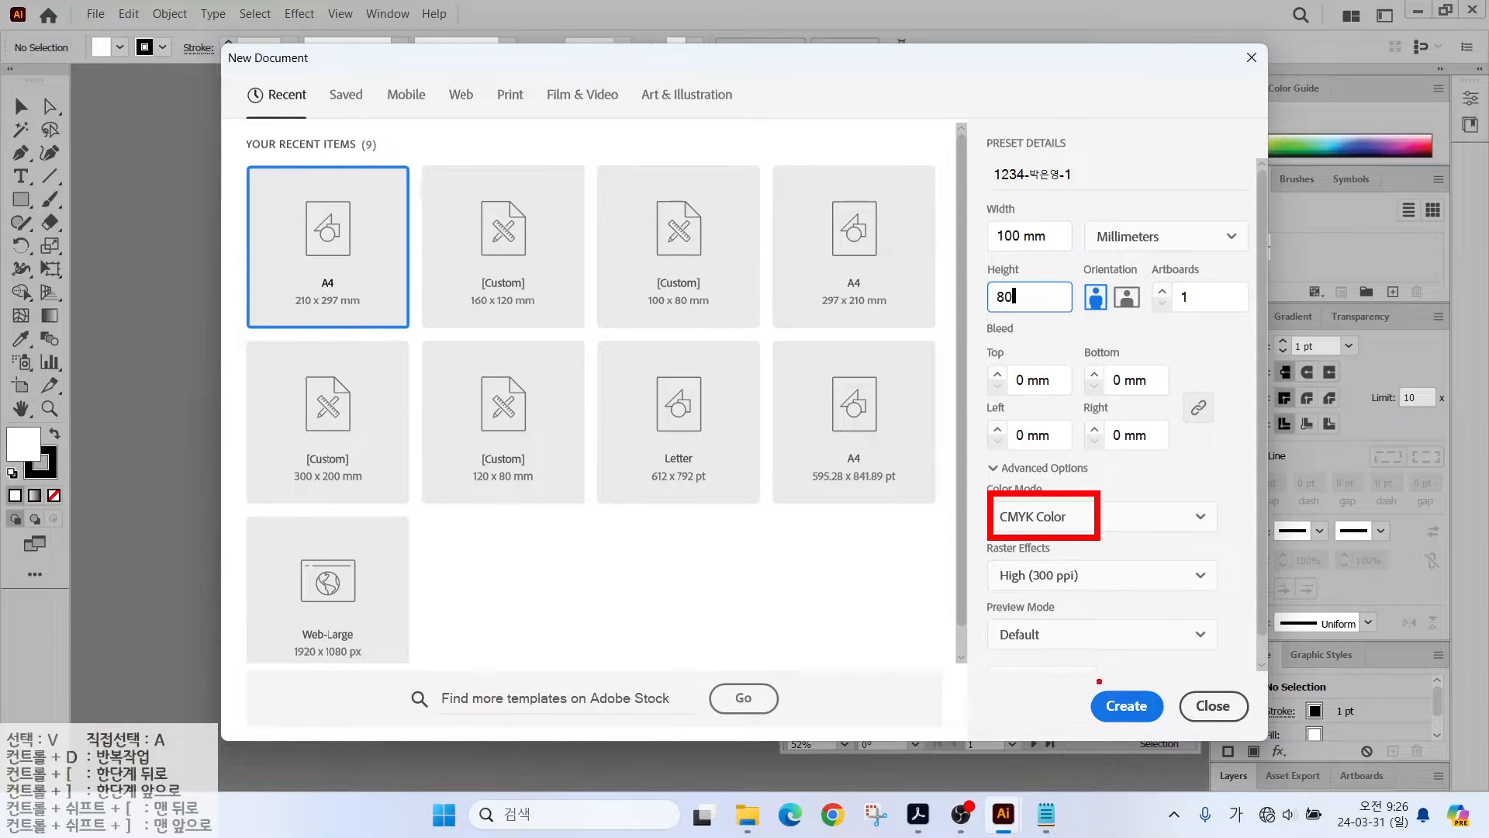
left_click_drag(1099, 681, 1129, 672)
key("Escape")
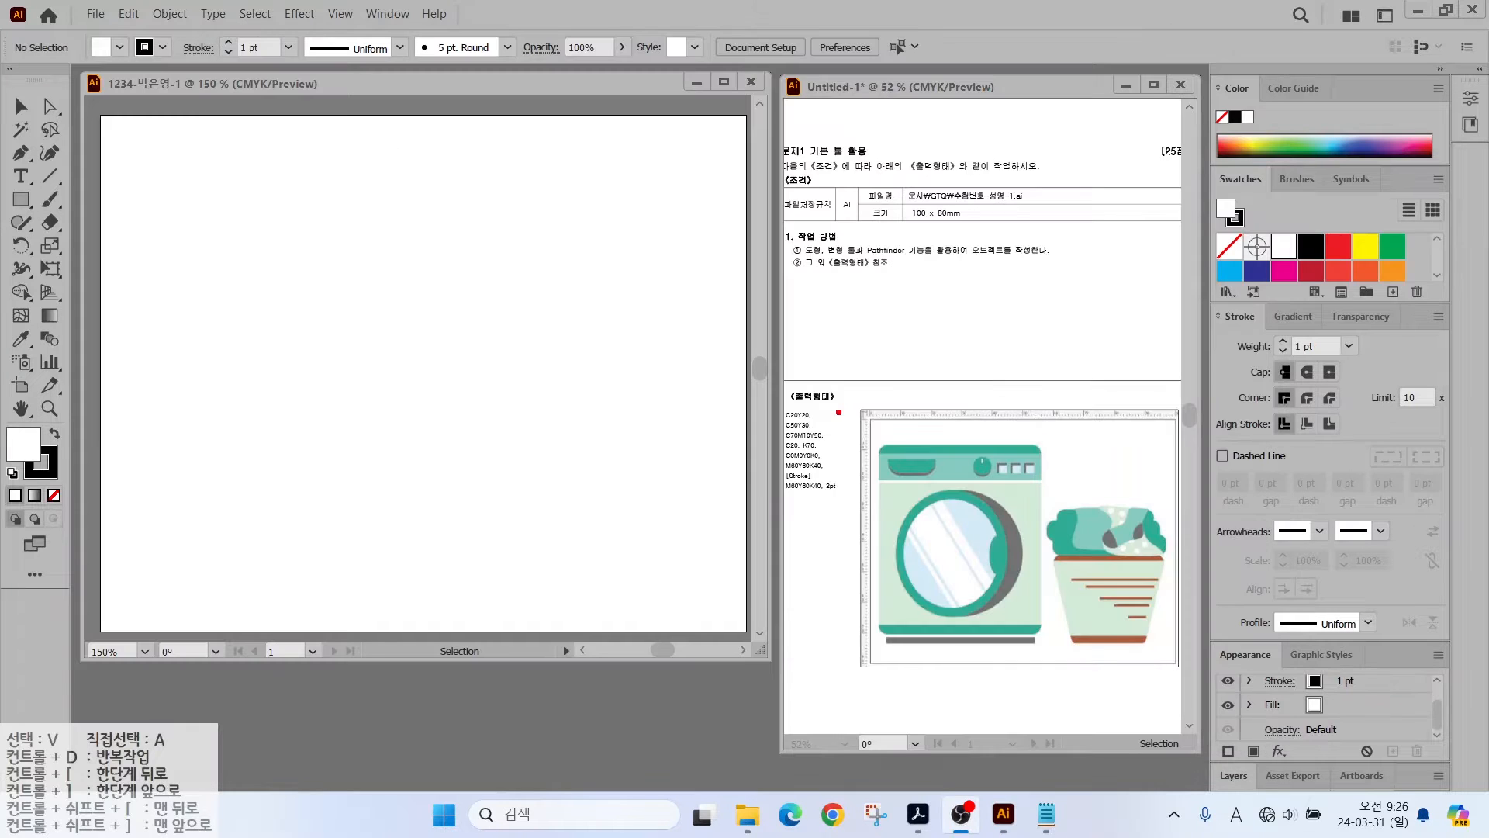
- Mark the ruler and vertical and horizontal reference lines on the sample artwork
left_click_drag(910, 406, 871, 323)
left_click_drag(1037, 522, 1037, 327)
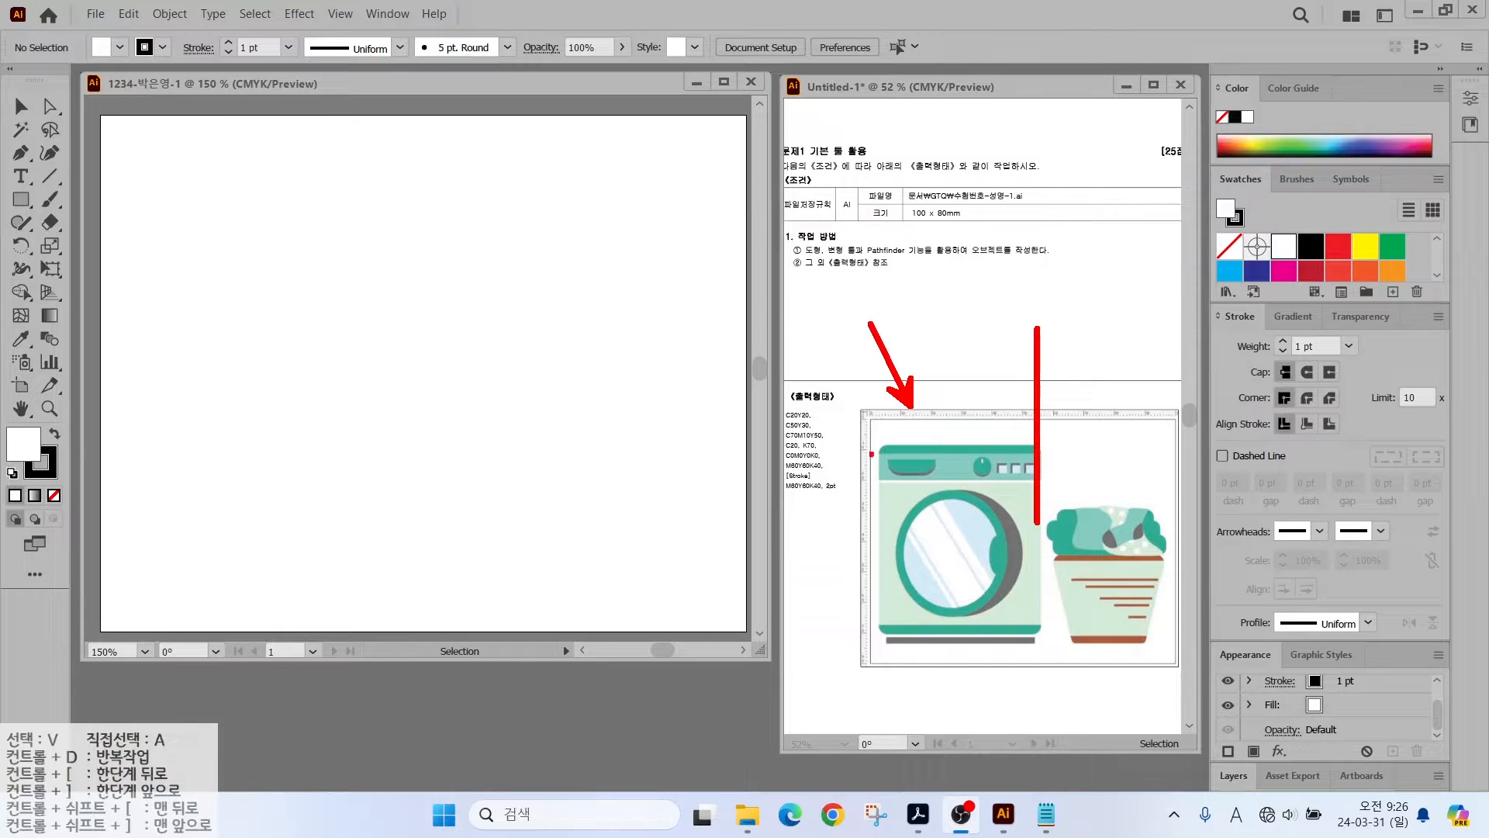
left_click_drag(827, 449, 1092, 448)
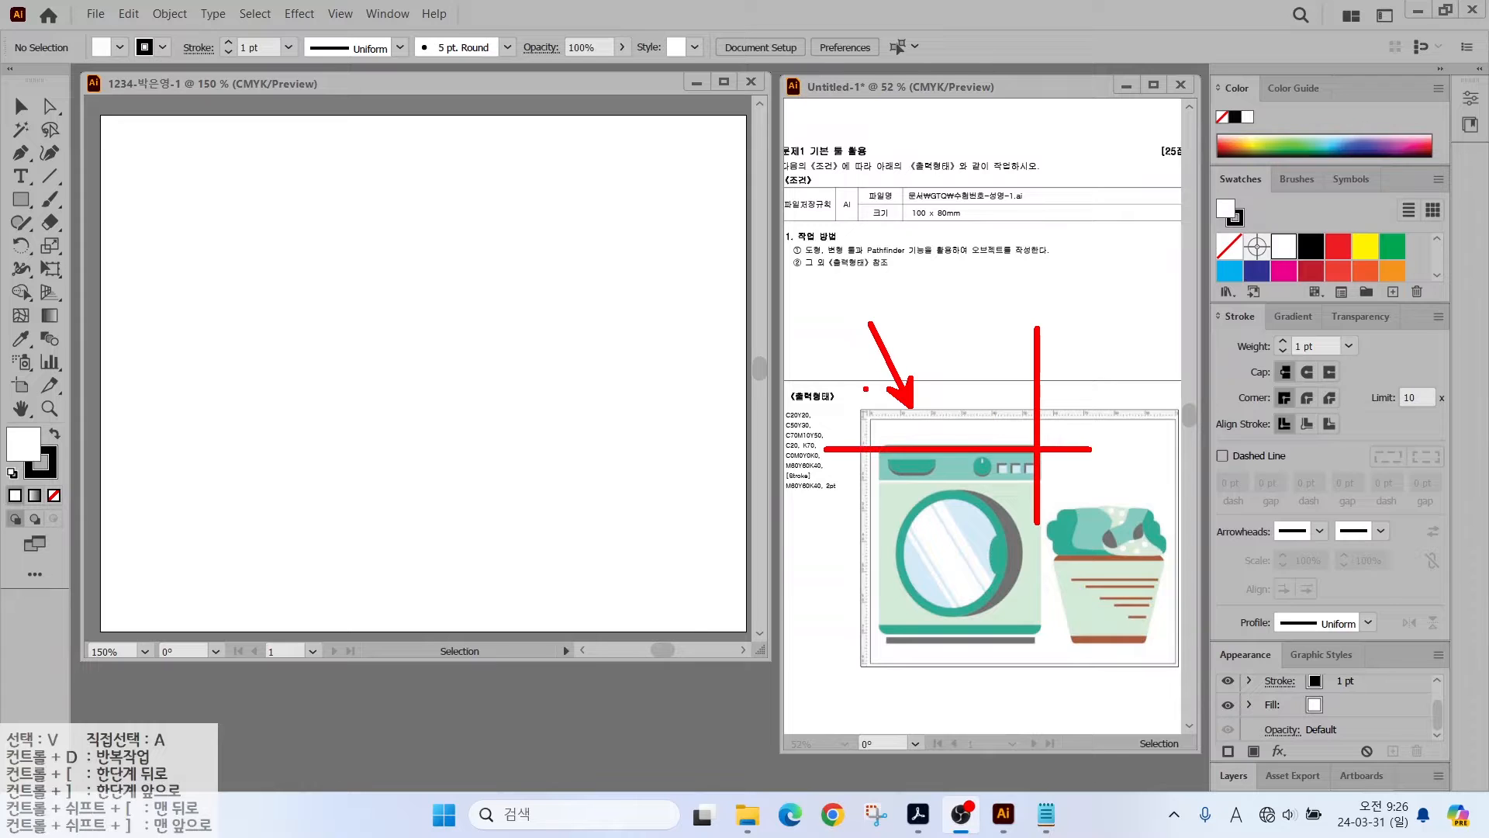
key("Escape")
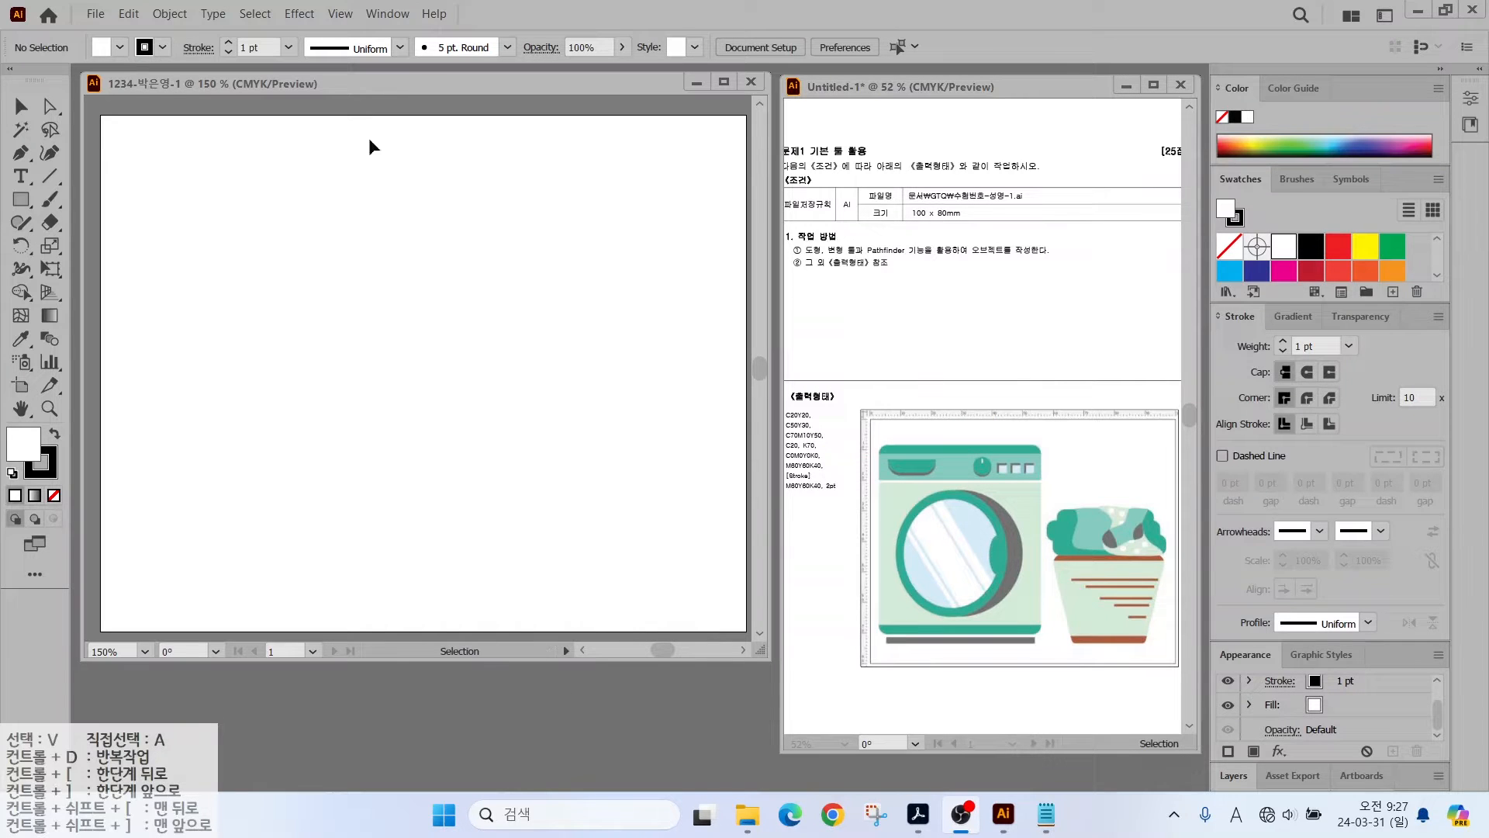
- Show rulers along the edges of the new document
left_click(342, 17)
left_click(342, 17)
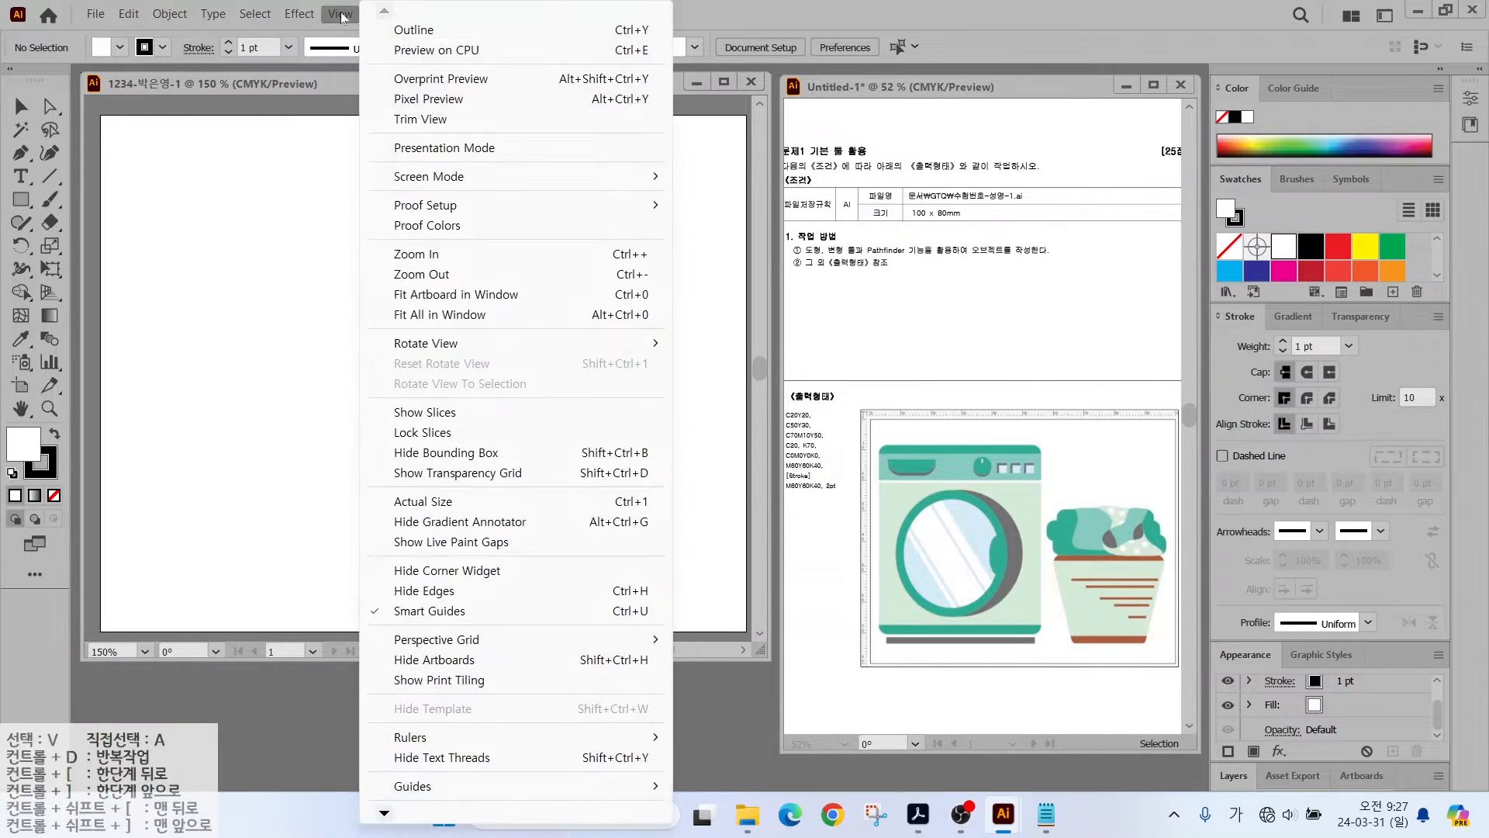
mouse_move(412, 739)
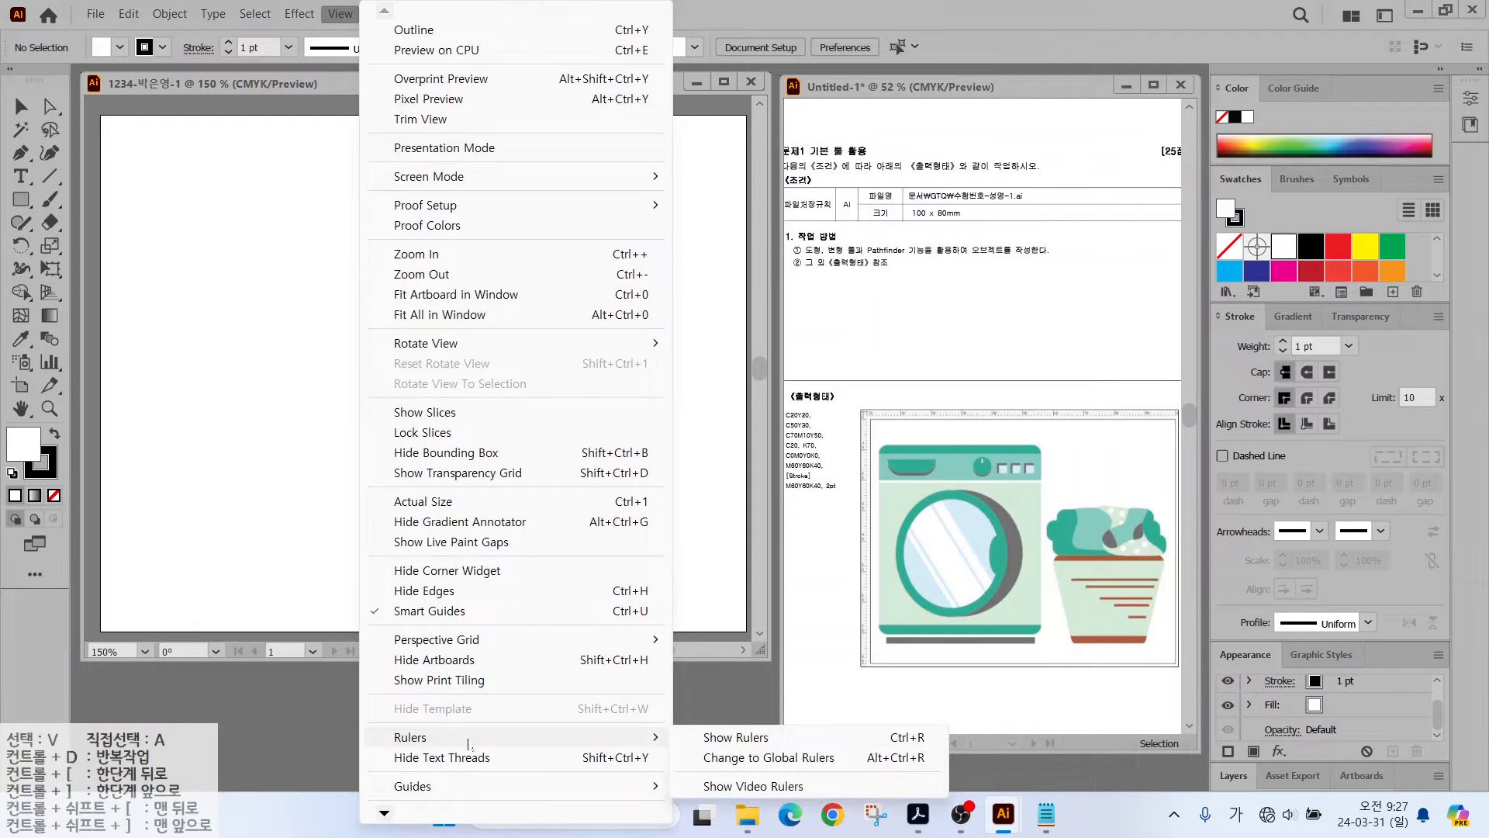
left_click(726, 740)
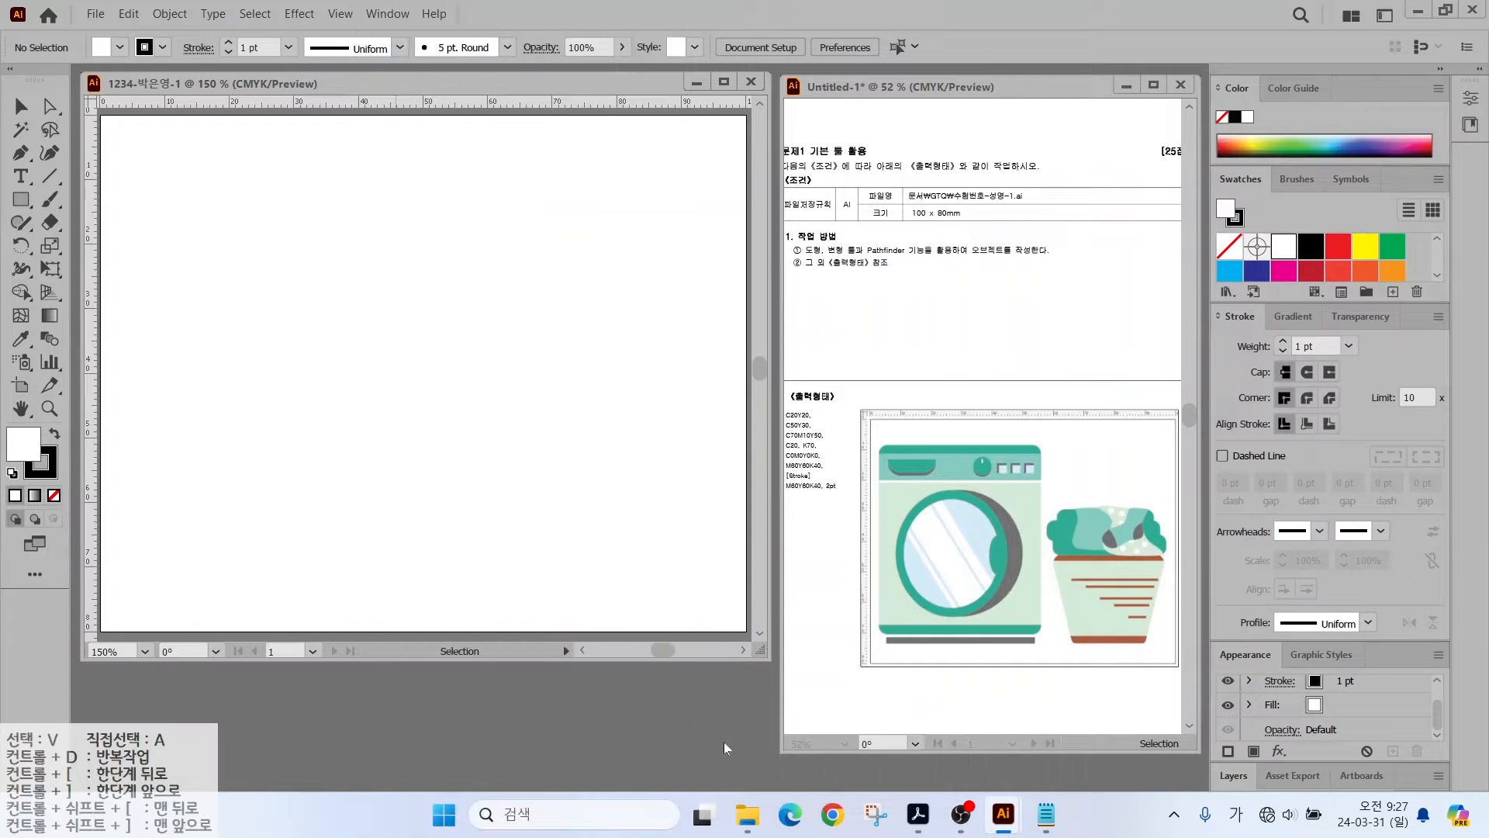
- Mark the CMYK colour values listed on the task sheet
mouse_move(834, 498)
left_mouse_down()
mouse_move(722, 481)
mouse_move(836, 386)
mouse_move(828, 507)
left_mouse_up()
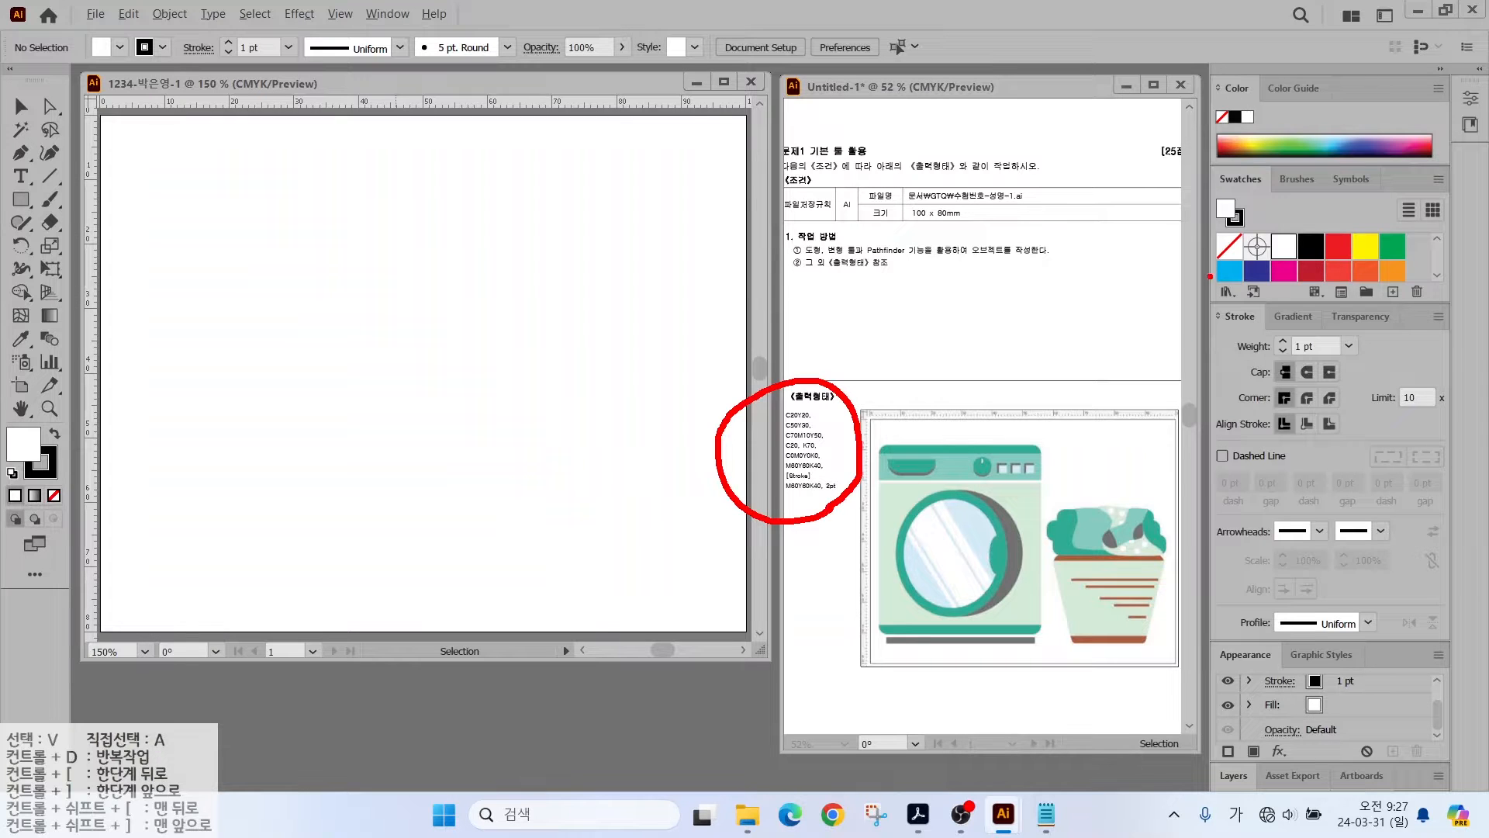
key("Escape")
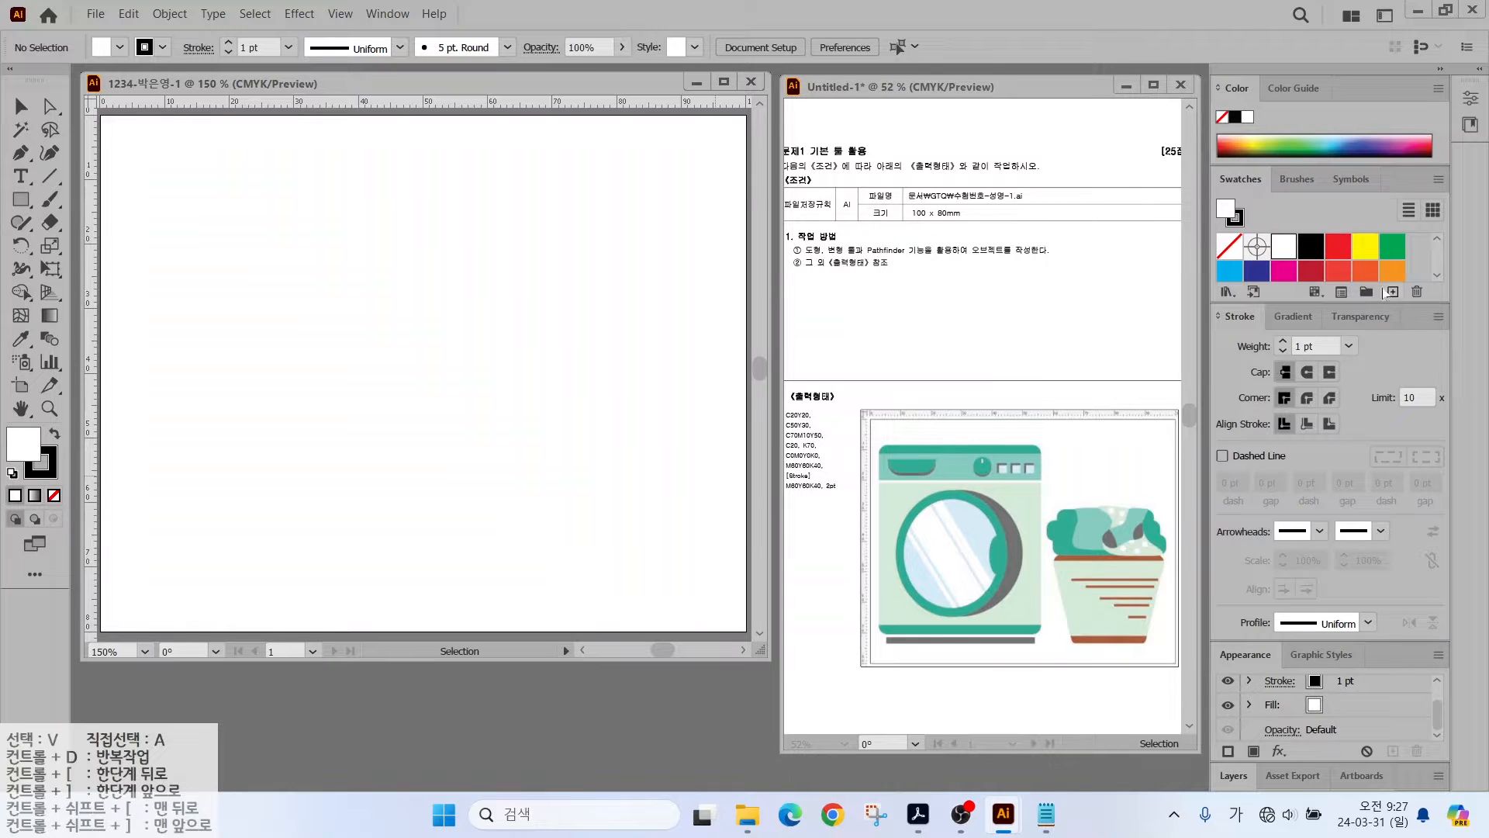
key("ctrl")
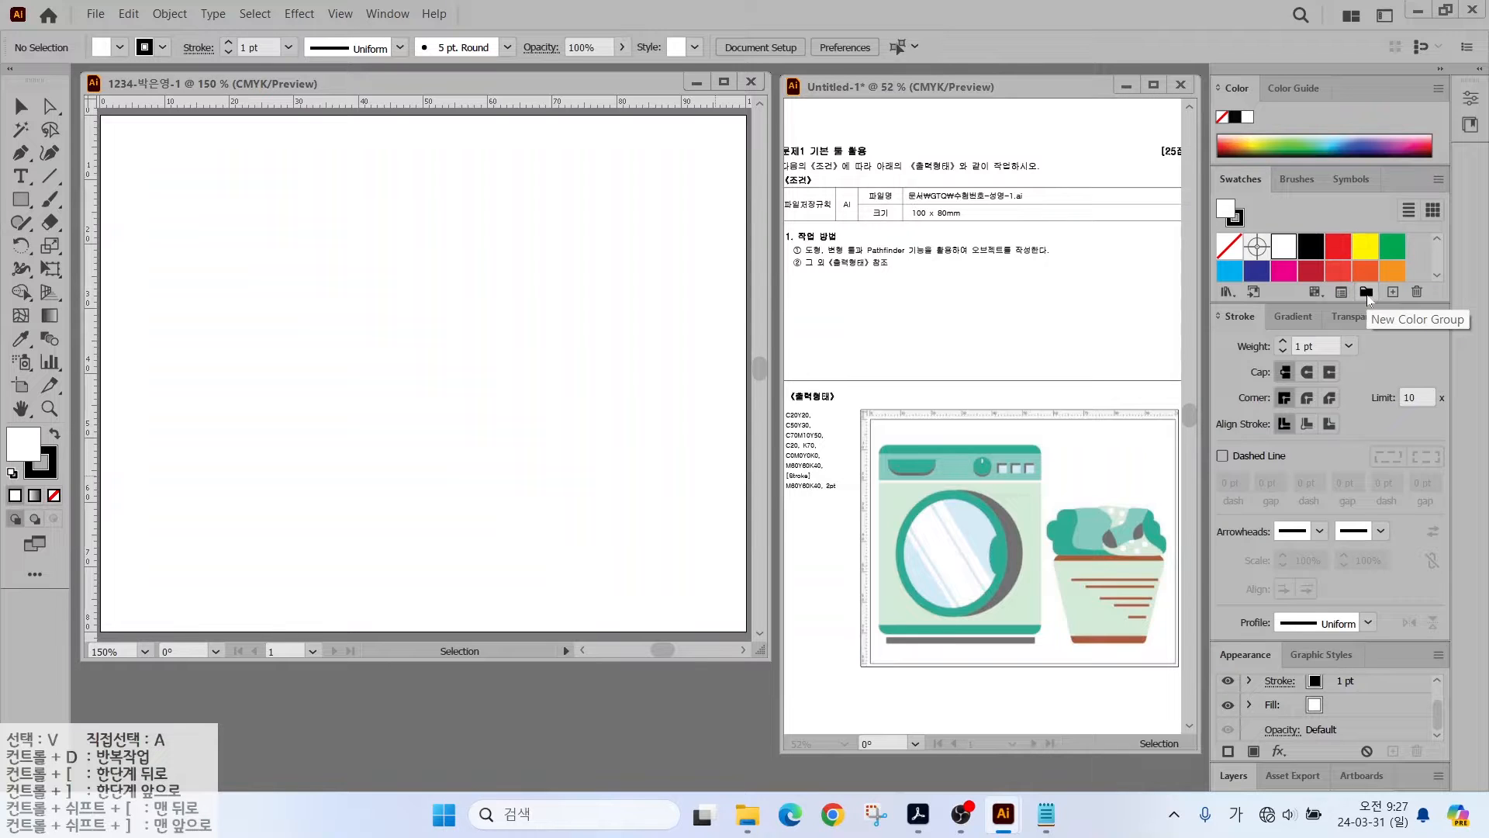
- Create a new empty colour group named 'gtq' in the Swatches panel
left_click(1366, 293)
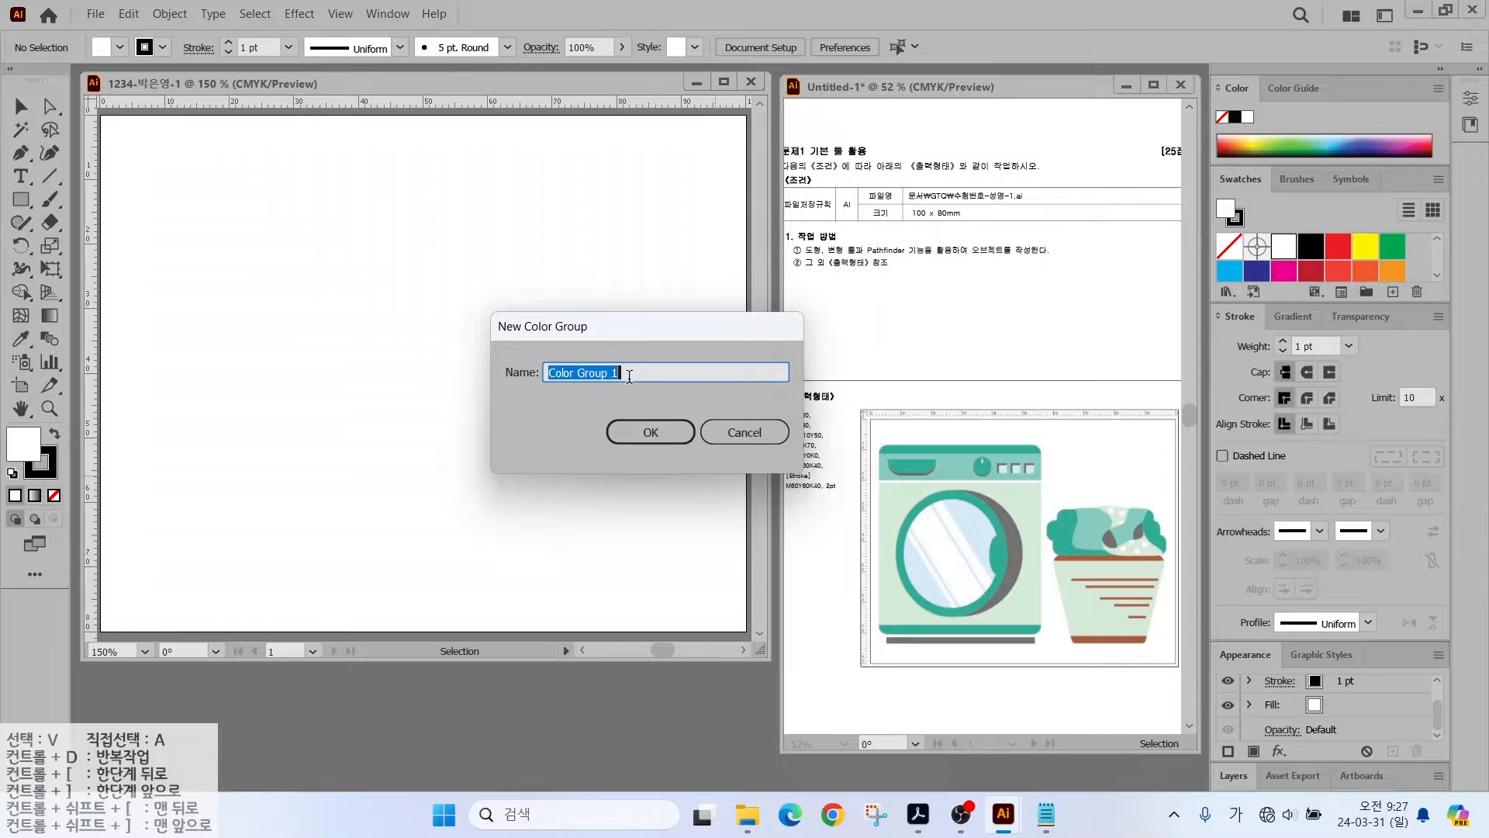
key("Hangul")
key("BackSpace")
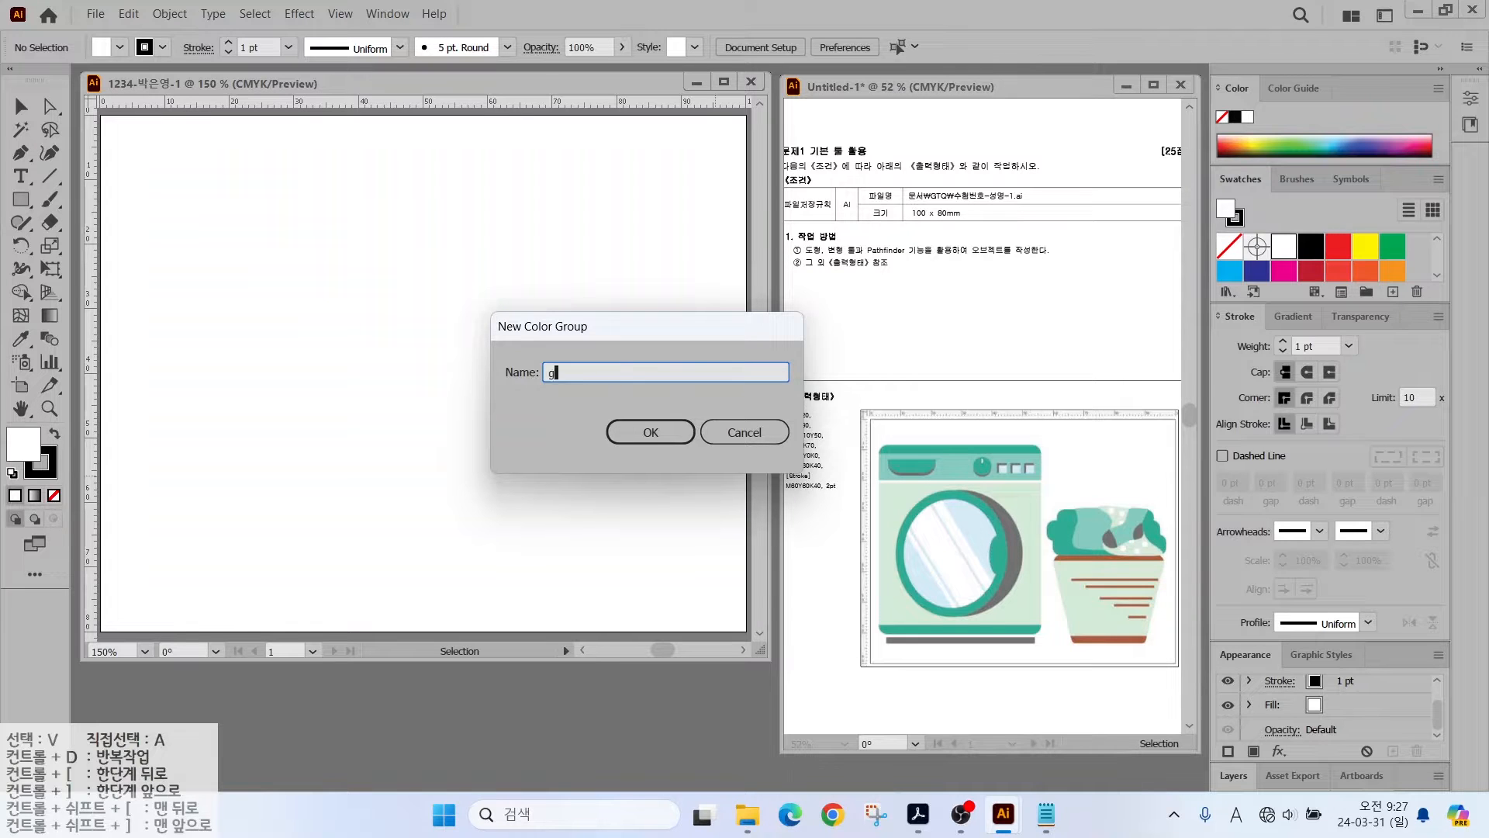
type("gtq")
key("Return")
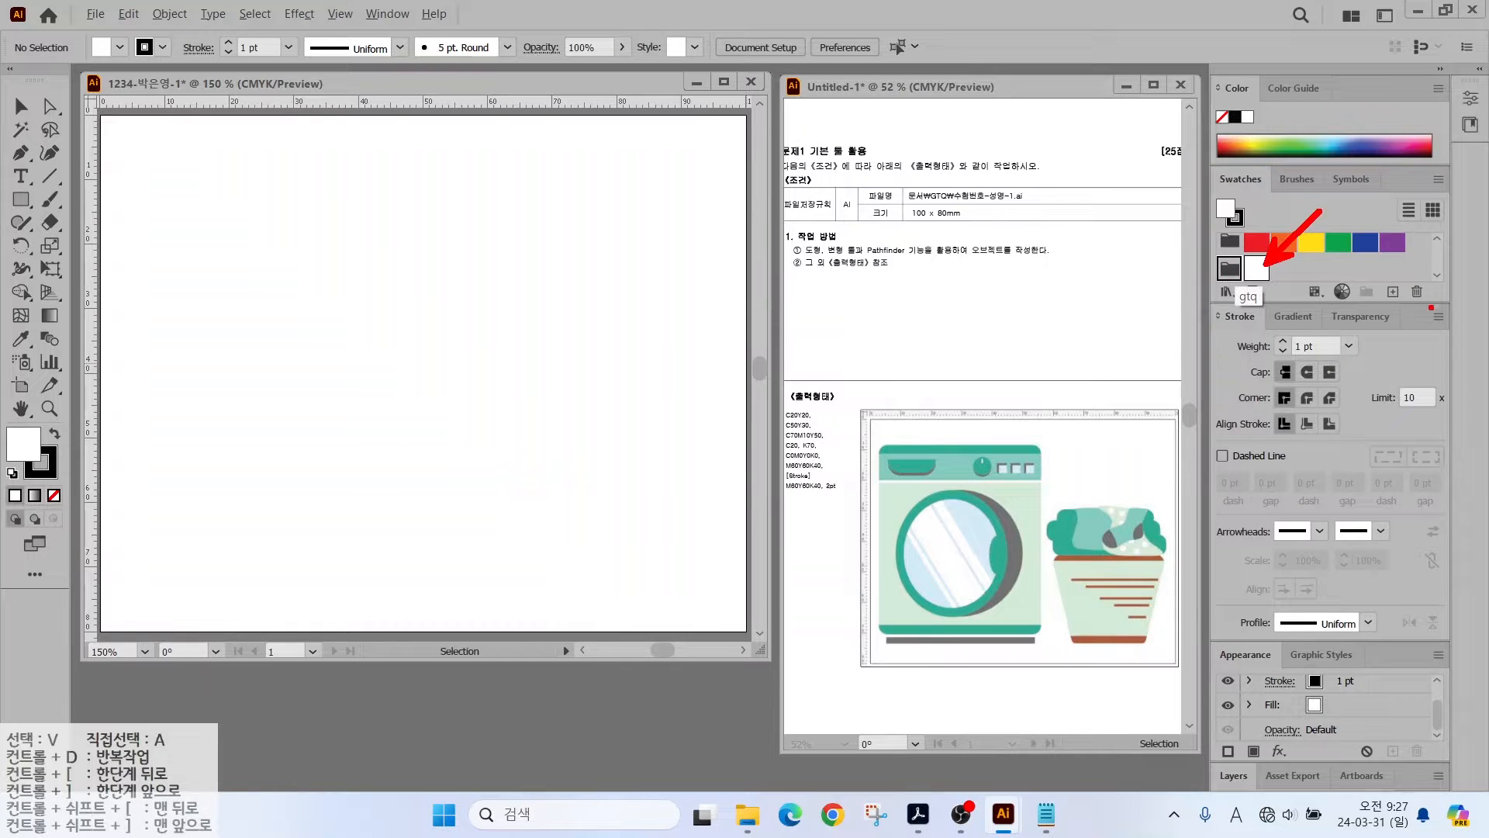
- Add a global light green swatch with C20 and Y20
left_click(1393, 292)
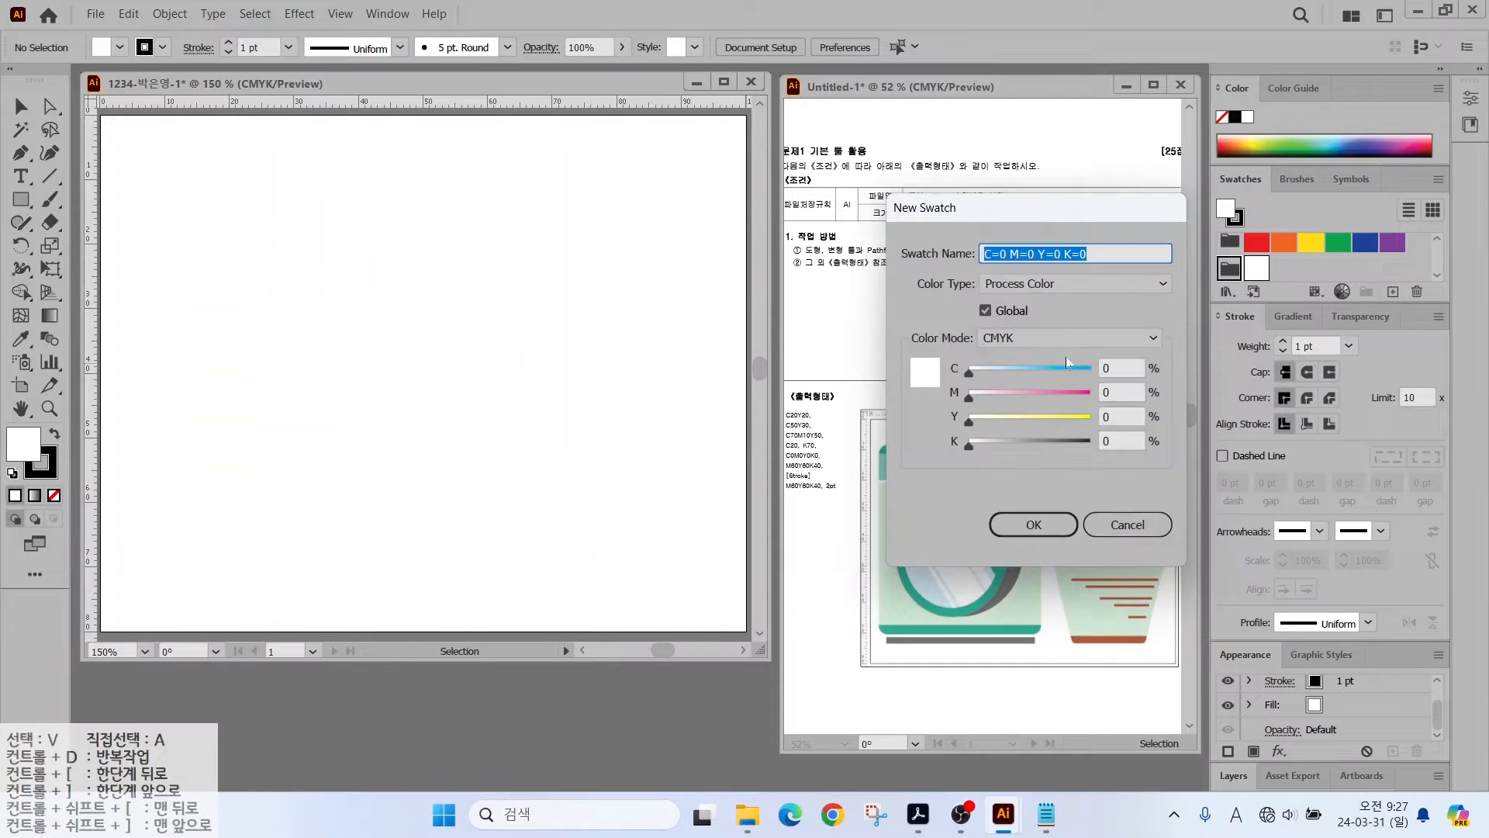
left_click(1117, 366)
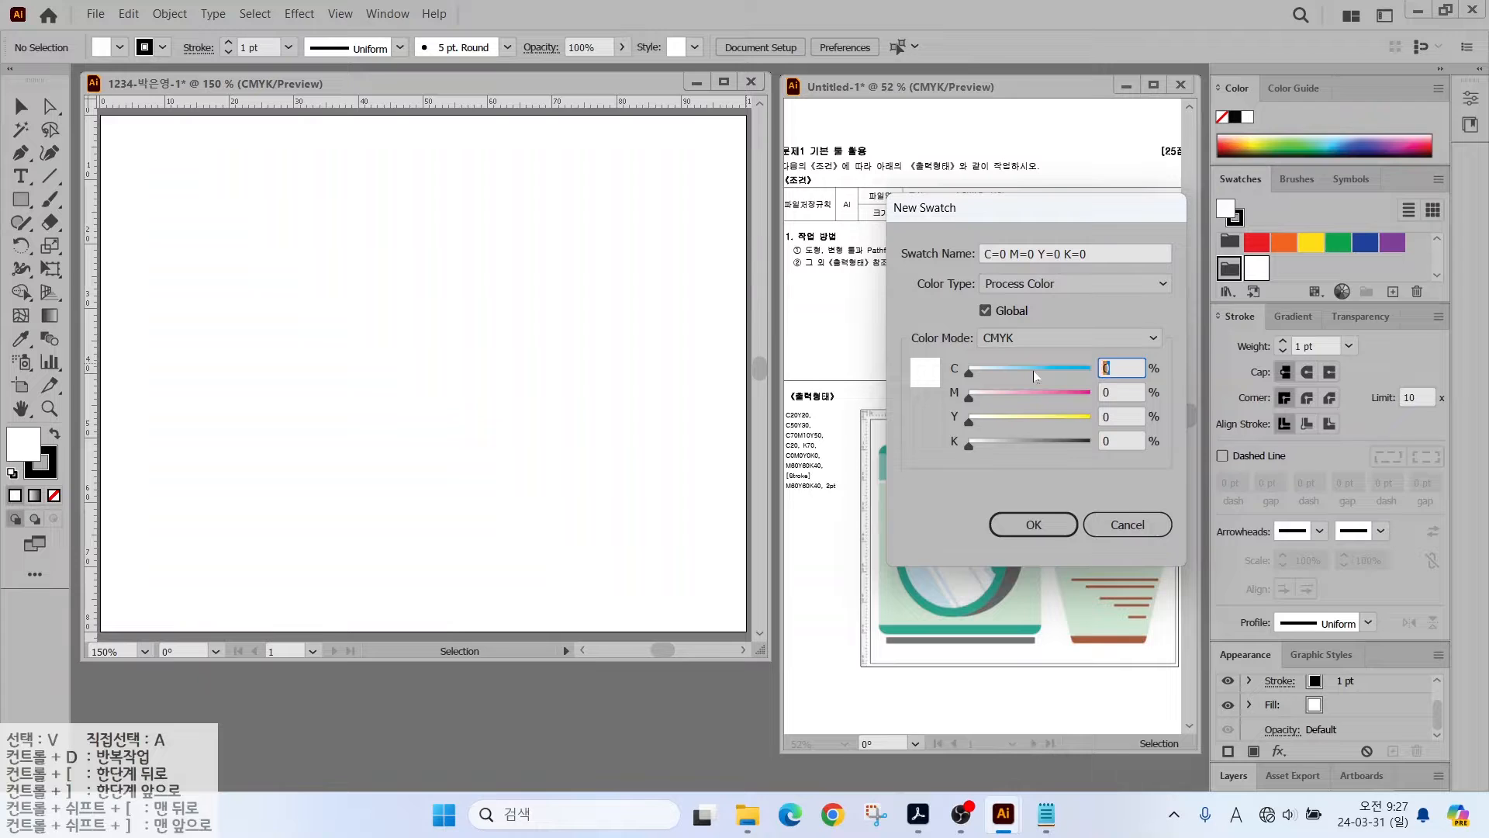
type("20")
key("Tab")
key("Tab")
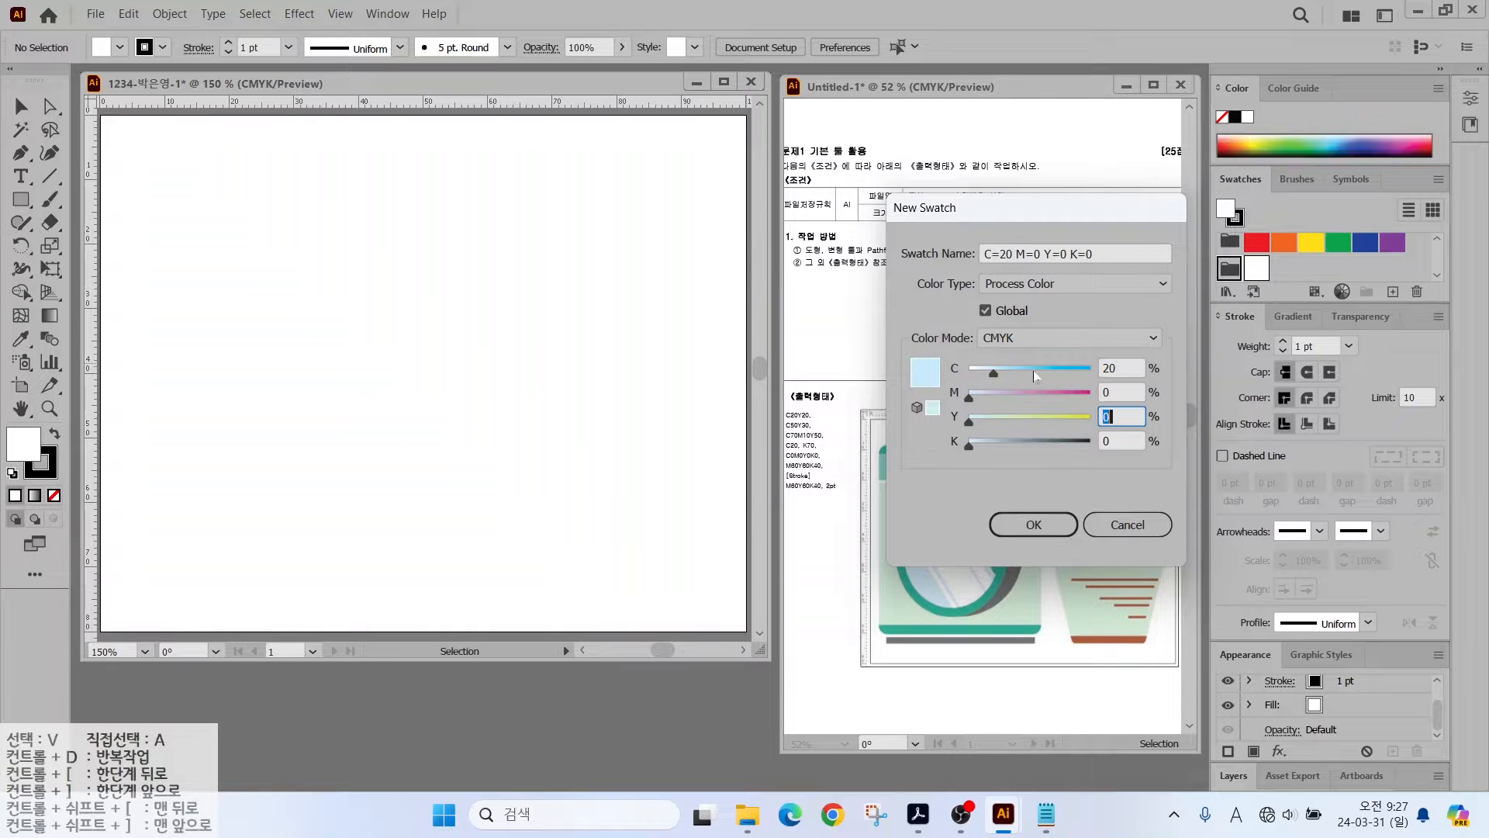
type("20")
left_click(1032, 527)
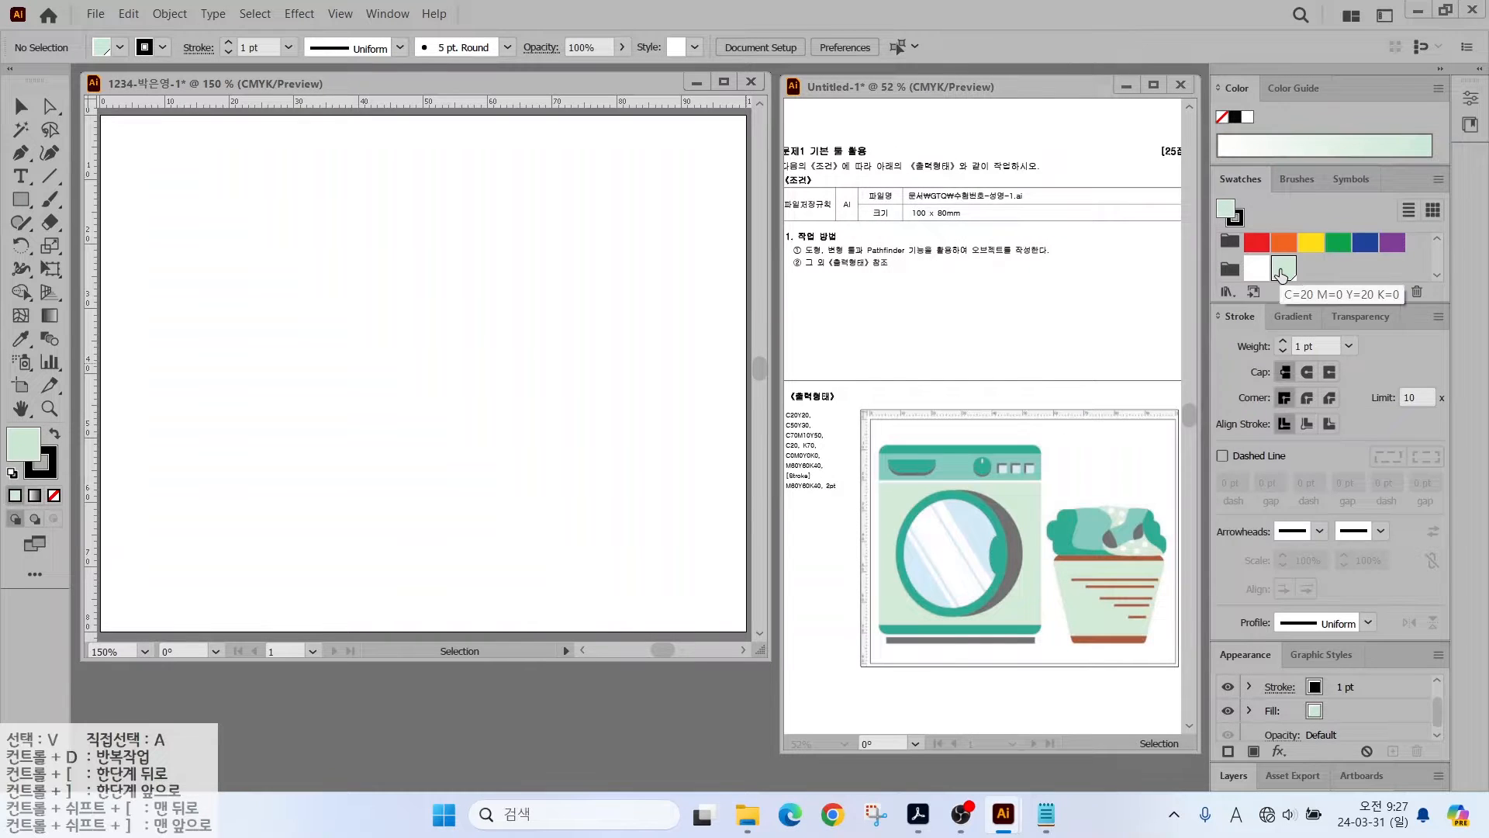
- Add a teal swatch entering the values 50 and 30
left_click(1393, 293)
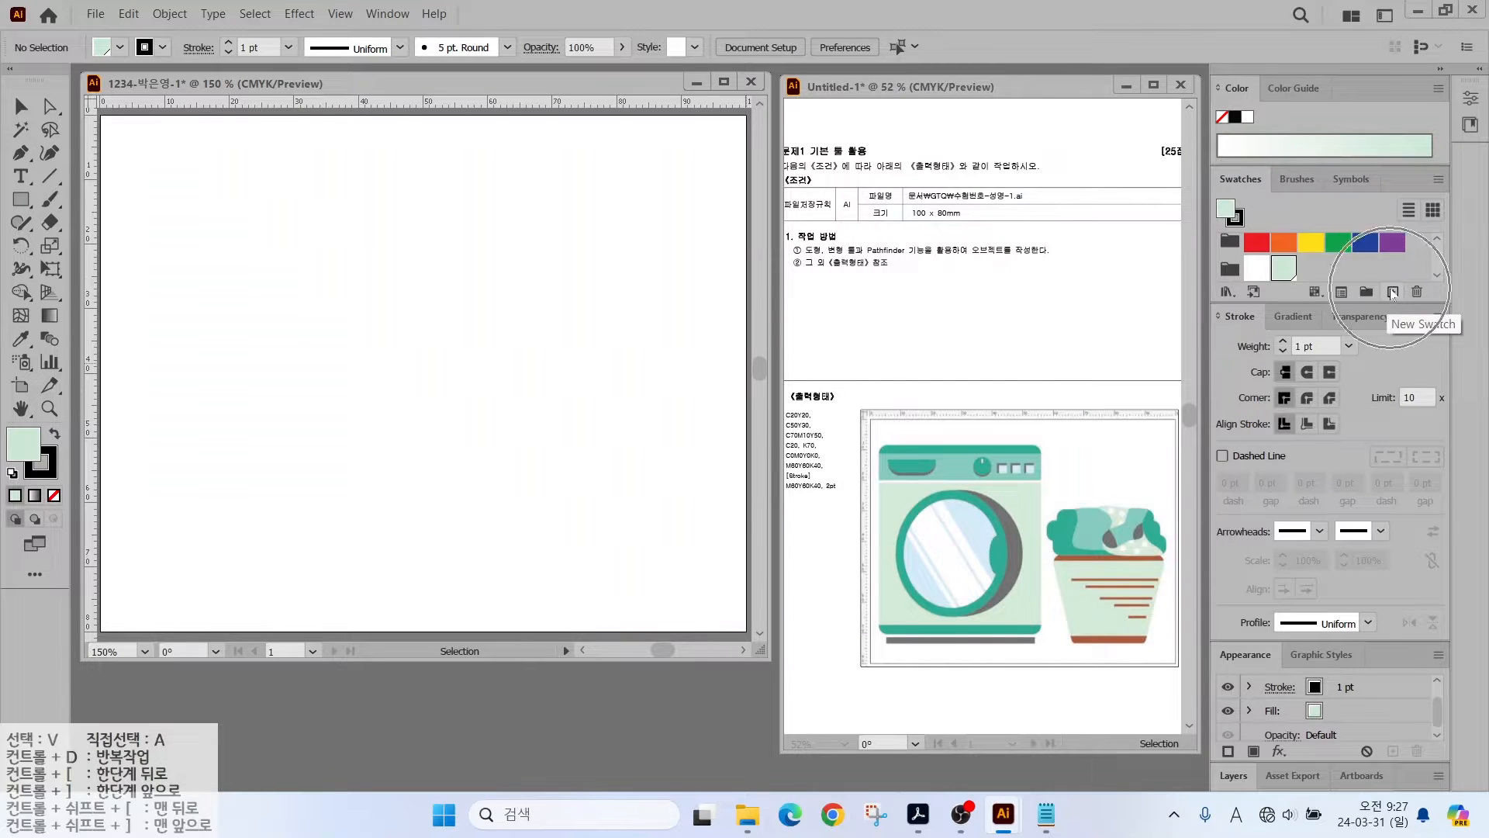
left_click(1393, 293)
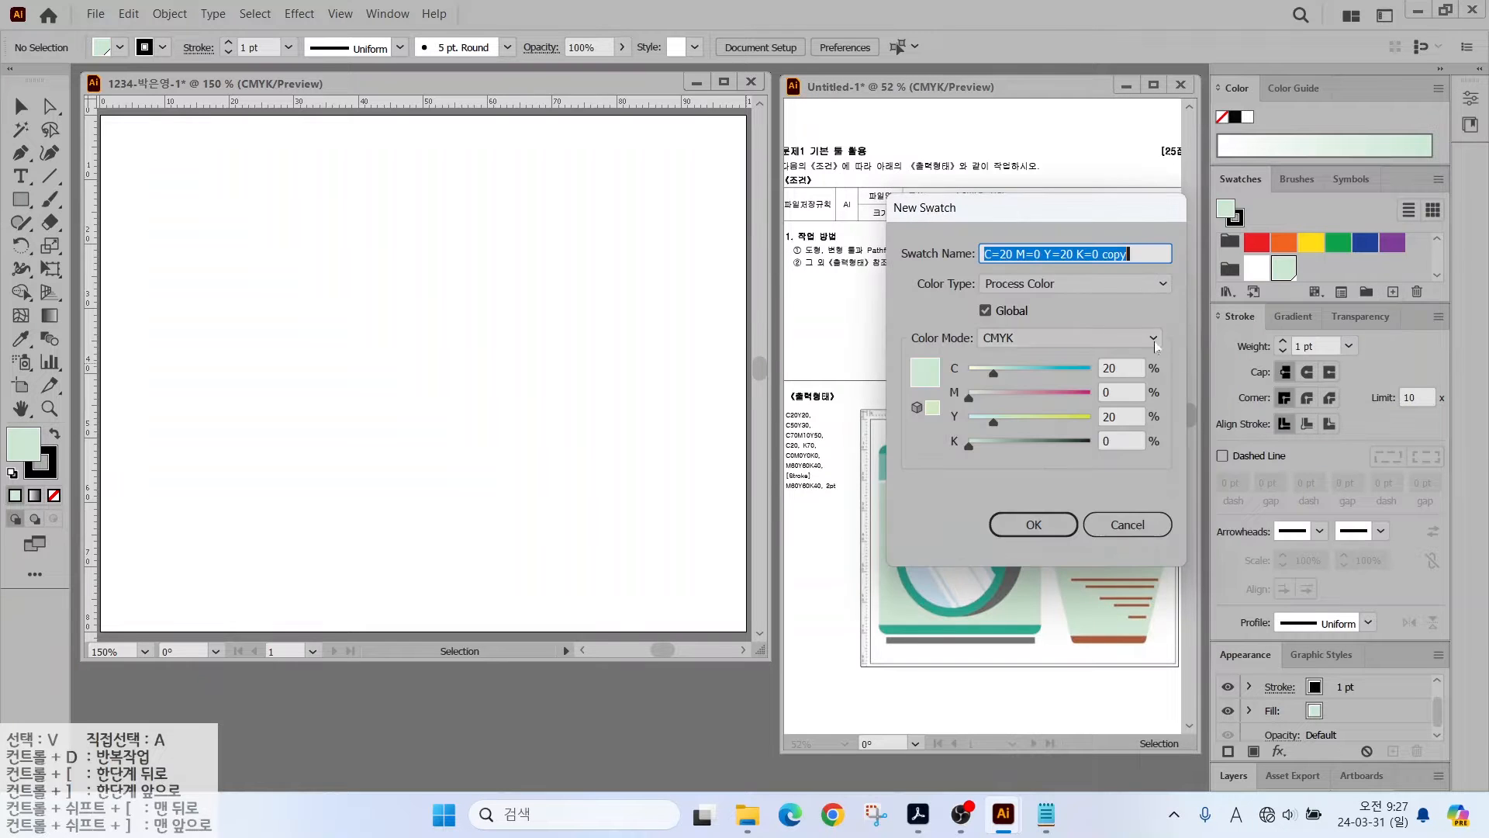
left_click_drag(1116, 367, 1061, 374)
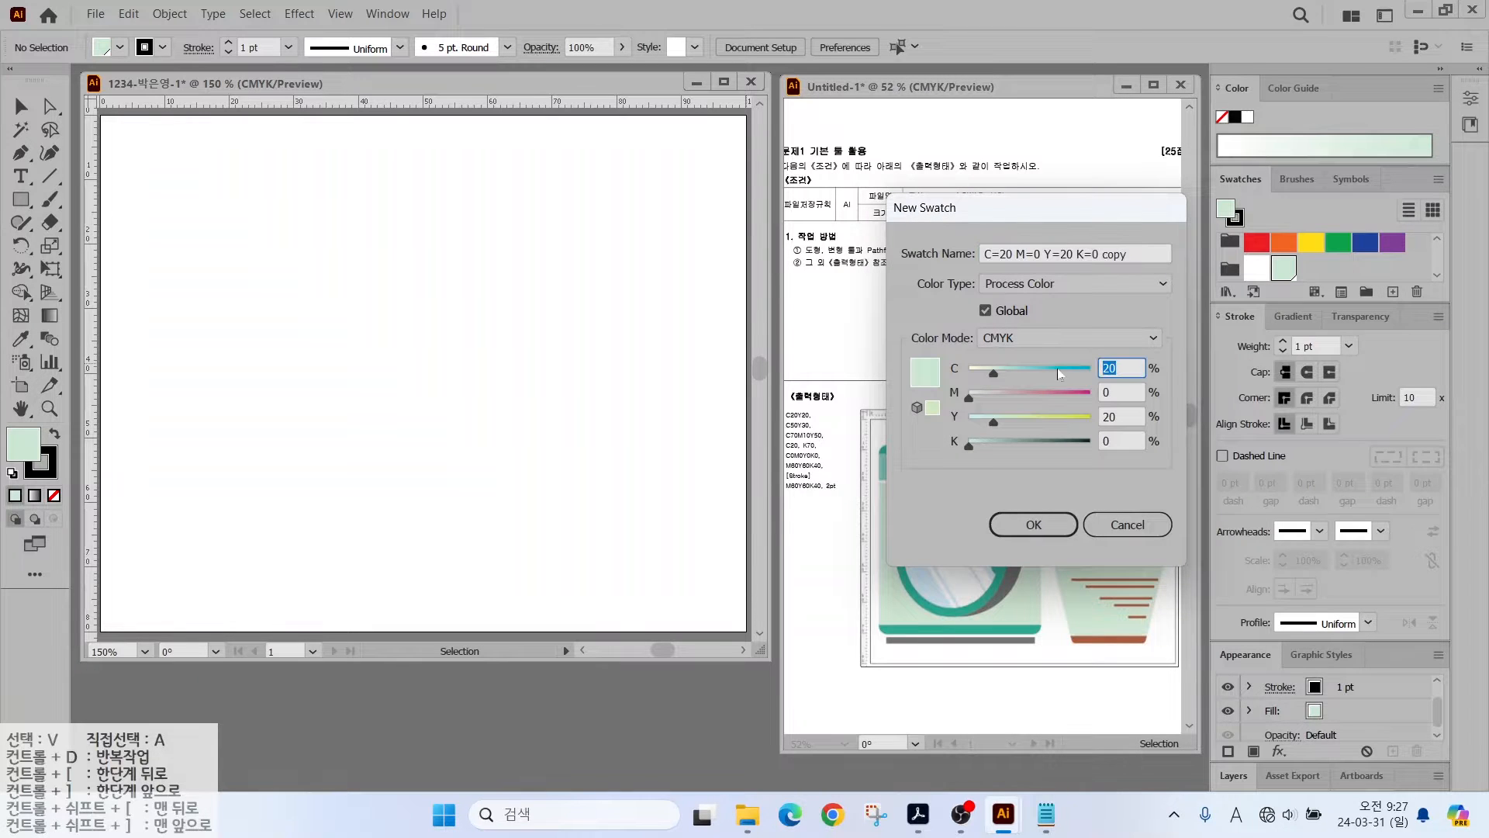
type("50")
key("Tab")
key("Tab")
type("30")
key("Return")
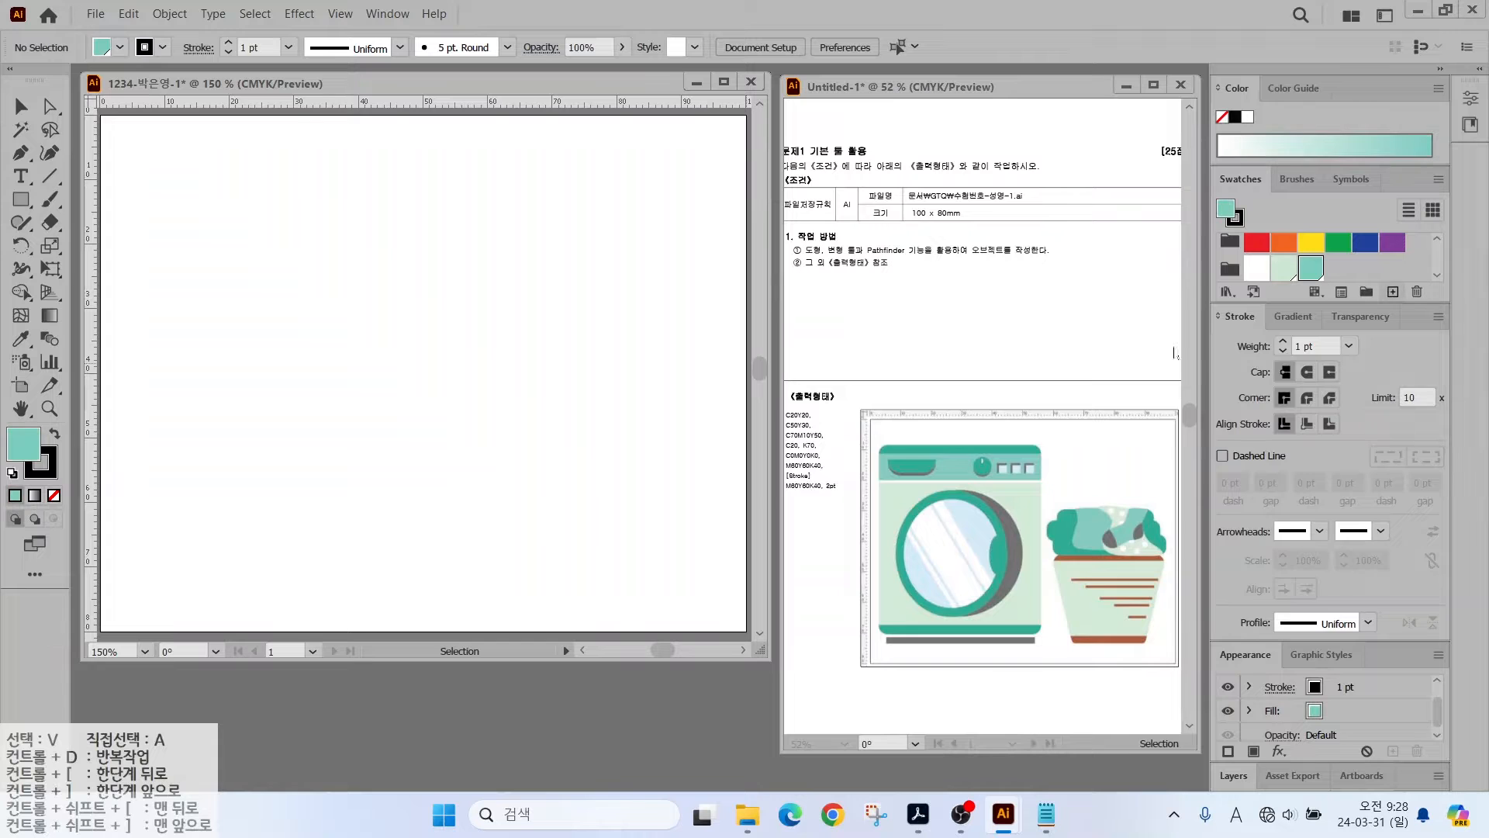
- Add a darker teal swatch using the values 70, 10 and 50
left_click_drag(1115, 367, 1003, 367)
type("70")
key("Tab")
type("10")
key("Tab")
type("50")
- Add a light blue swatch with cyan 20 and the other values at 0
key("Tab")
key("Return")
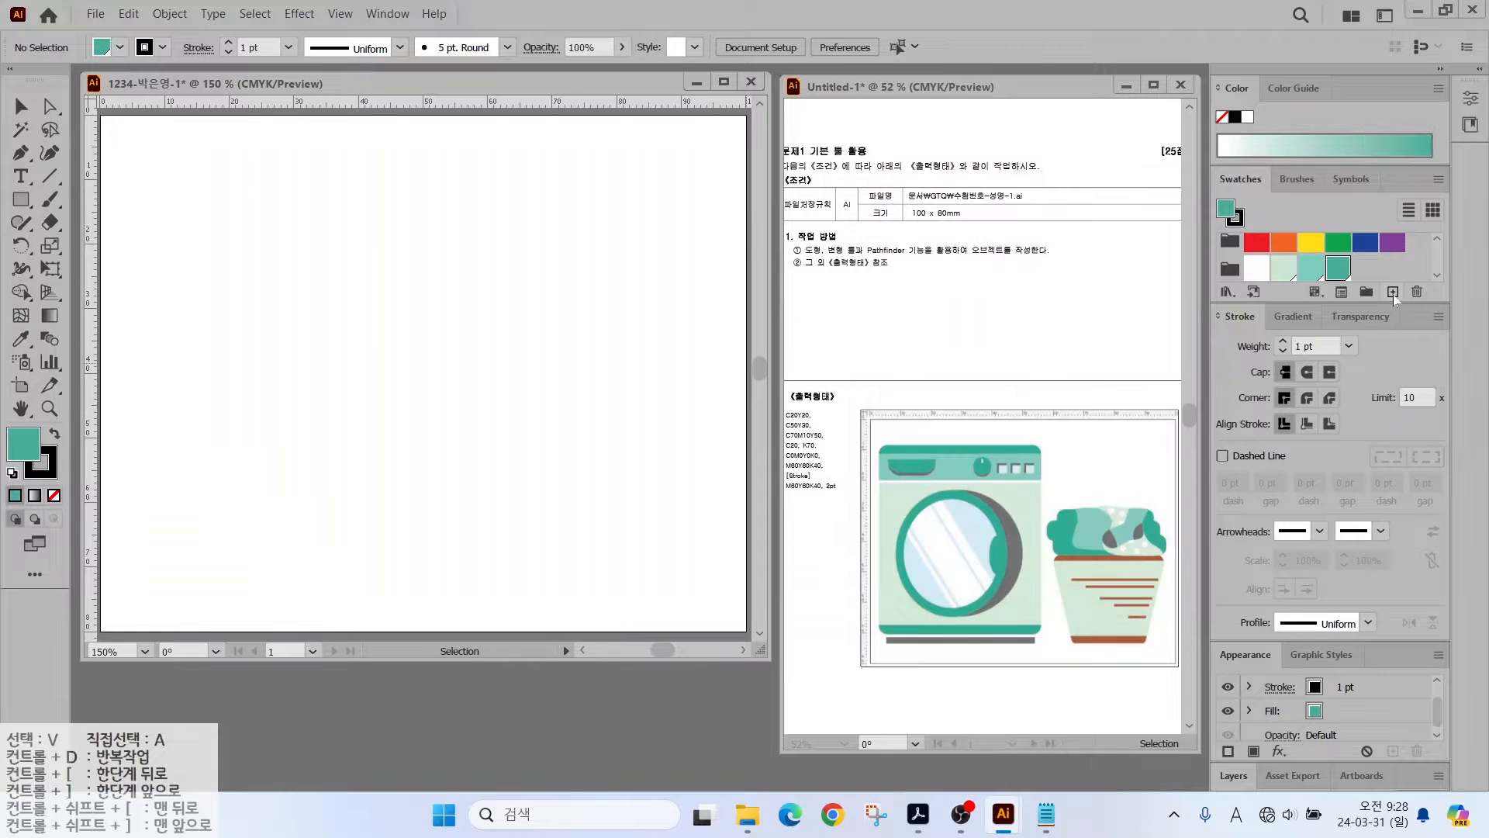
left_click(1393, 294)
left_click_drag(1115, 368, 1003, 362)
type("20")
key("Tab")
type("0")
key("Tab")
type("0")
- Add a dark grey swatch with the values 0 and 70
key("Tab")
key("Return")
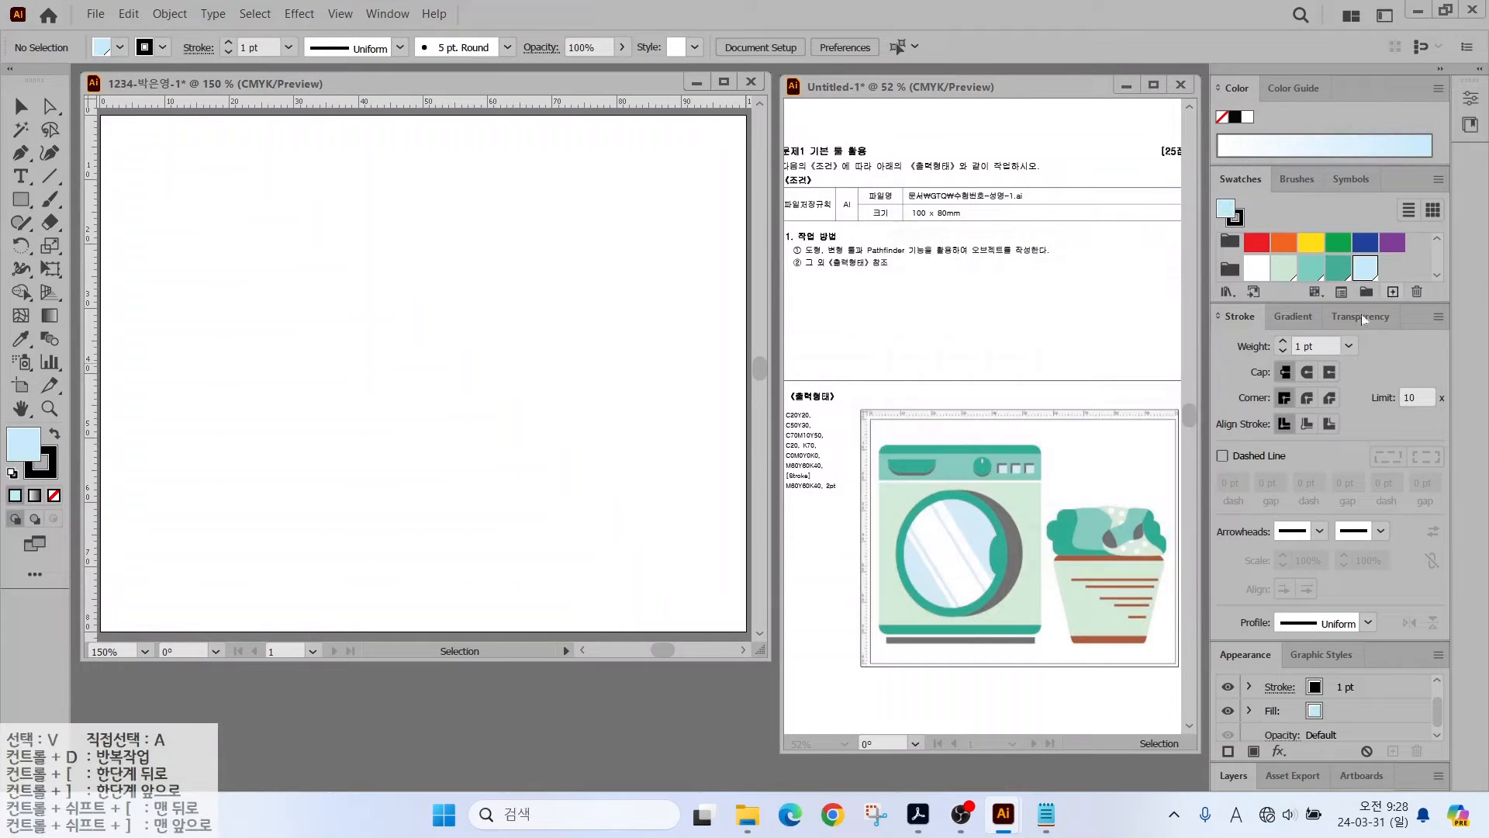
left_click(1393, 291)
type("0")
key("Tab")
key("Tab")
key("Tab")
type("70")
key("Return")
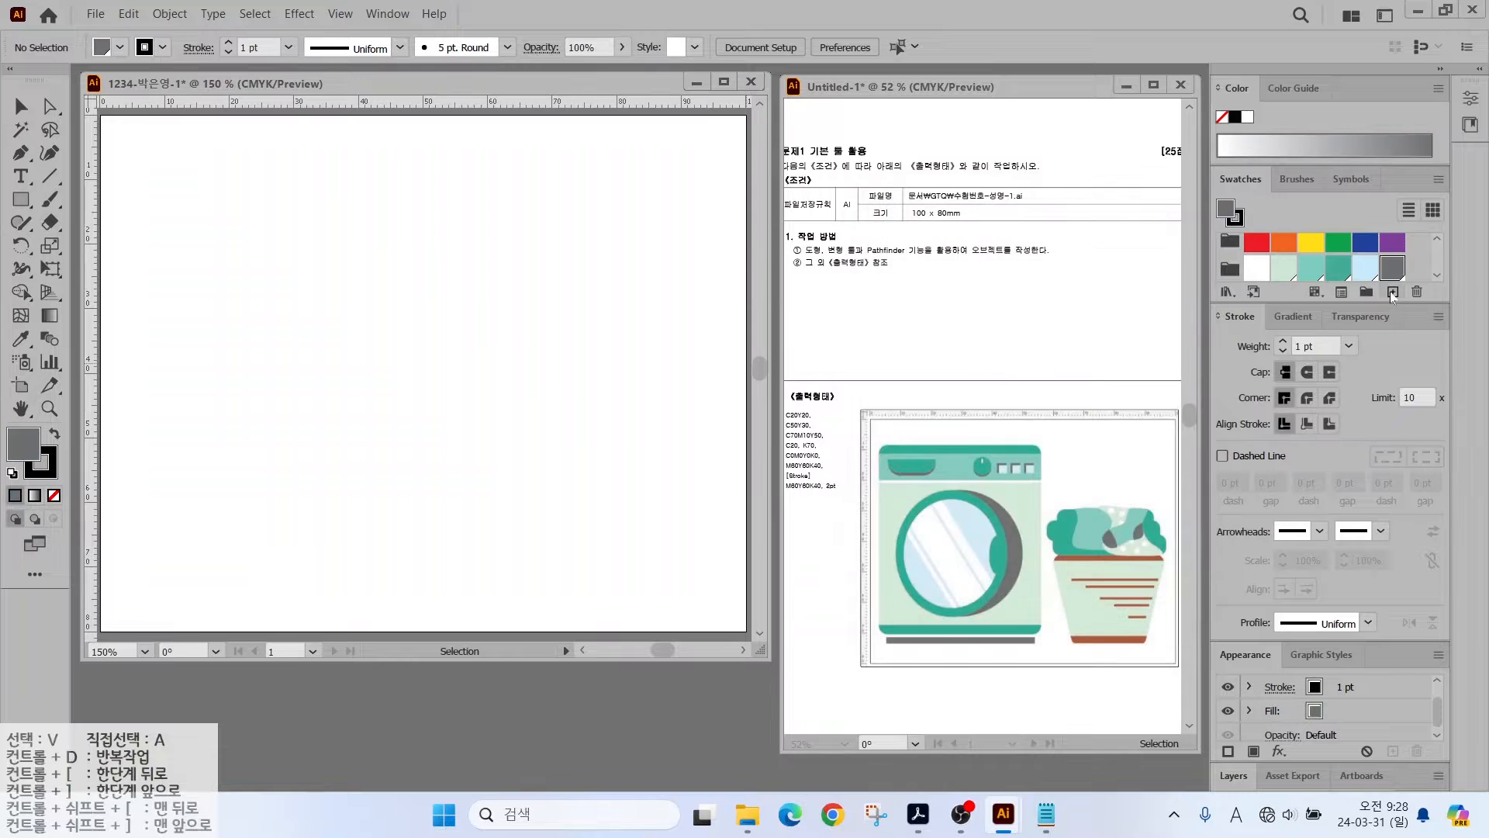
- Add a brown swatch with C0 M60 Y60 K40
left_click(1393, 294)
left_click_drag(1116, 368, 1014, 375)
key("Tab")
type("60")
key("Tab")
type("60")
key("Tab")
type("40")
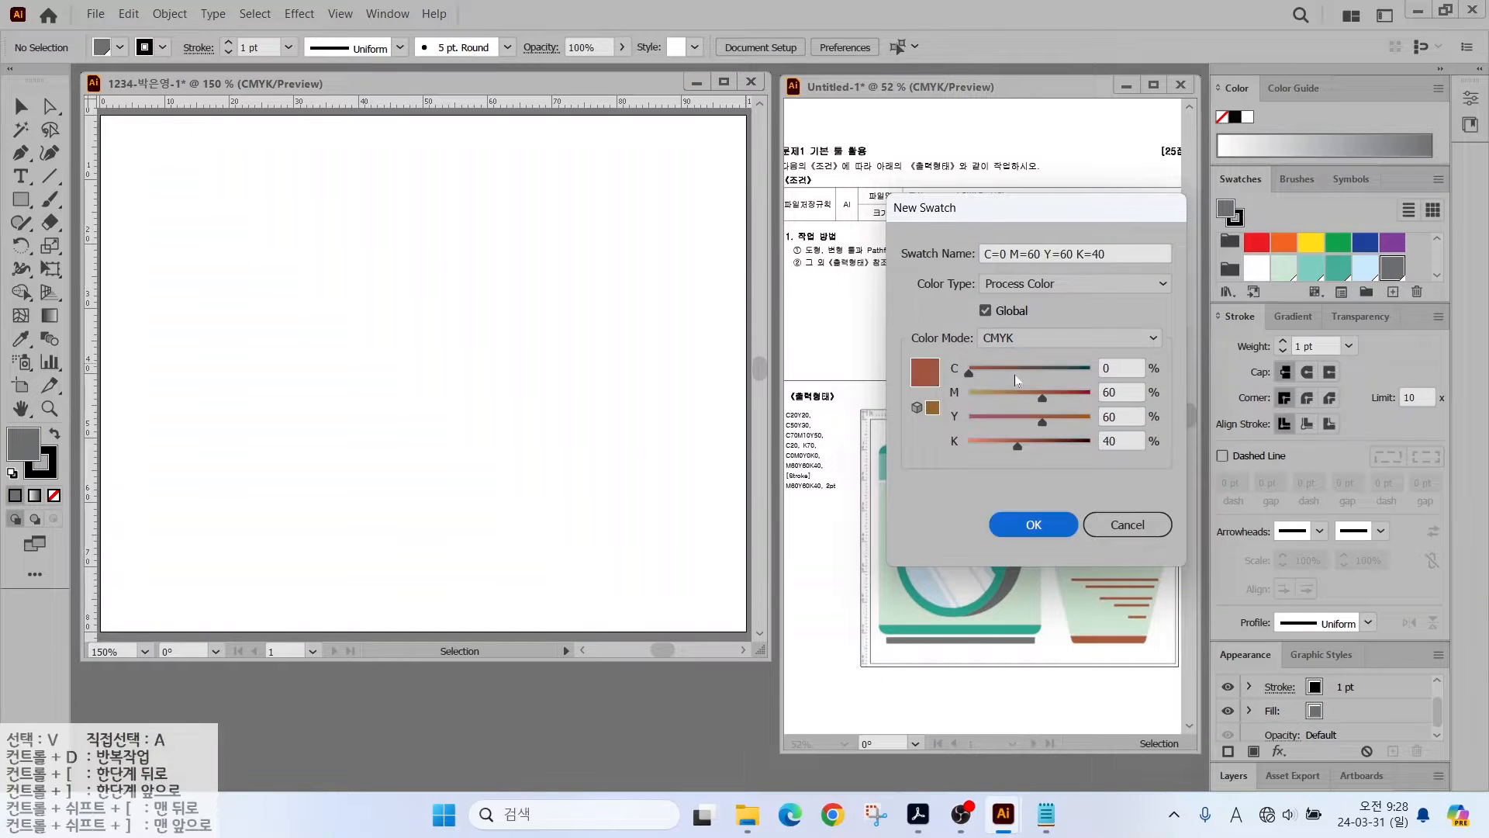
key("Return")
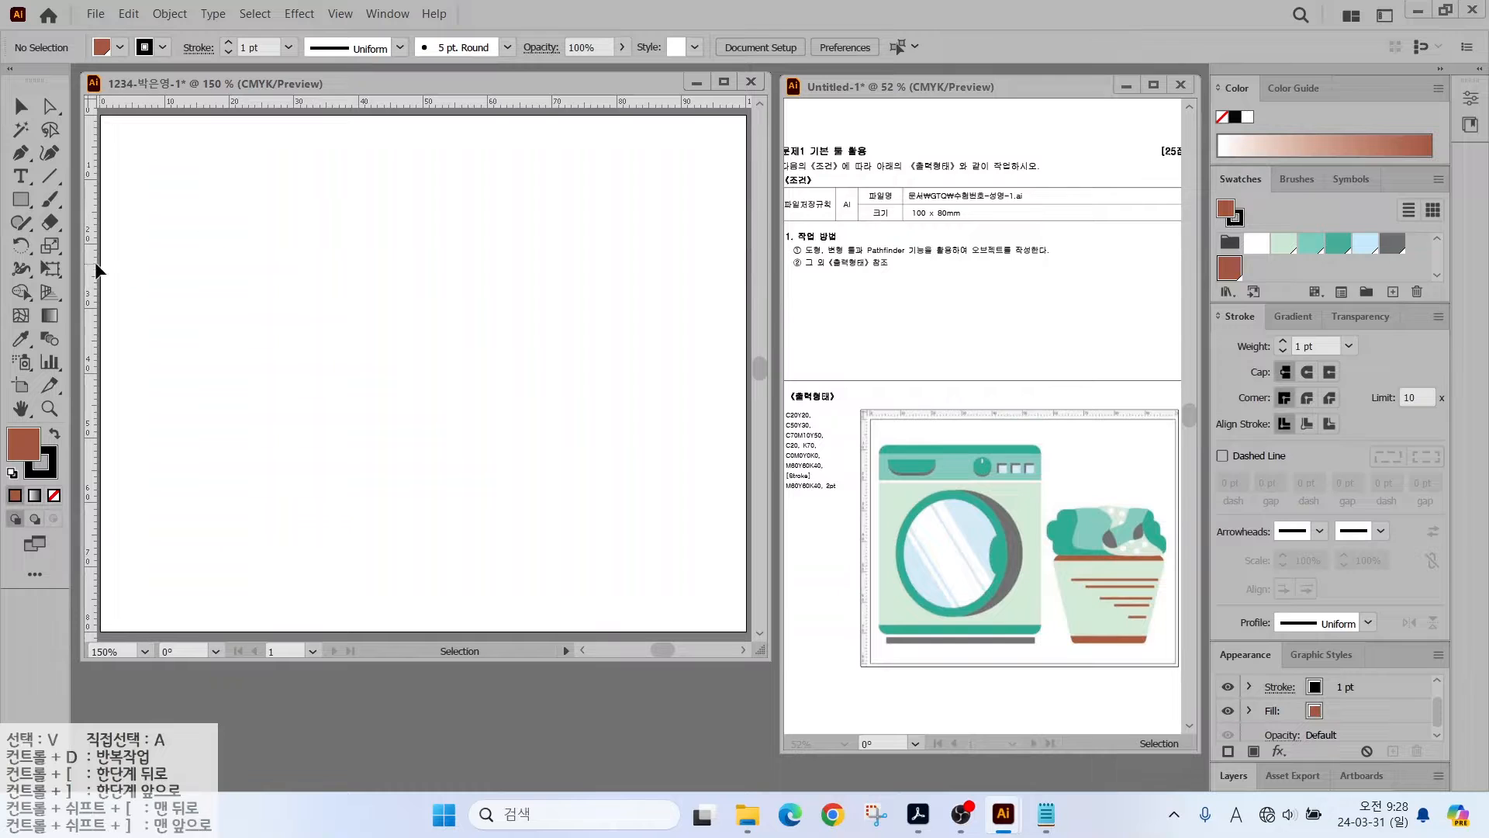
- Drag a vertical guide and a horizontal guide near the bottom onto the artboard
left_click_drag(95, 271, 454, 295)
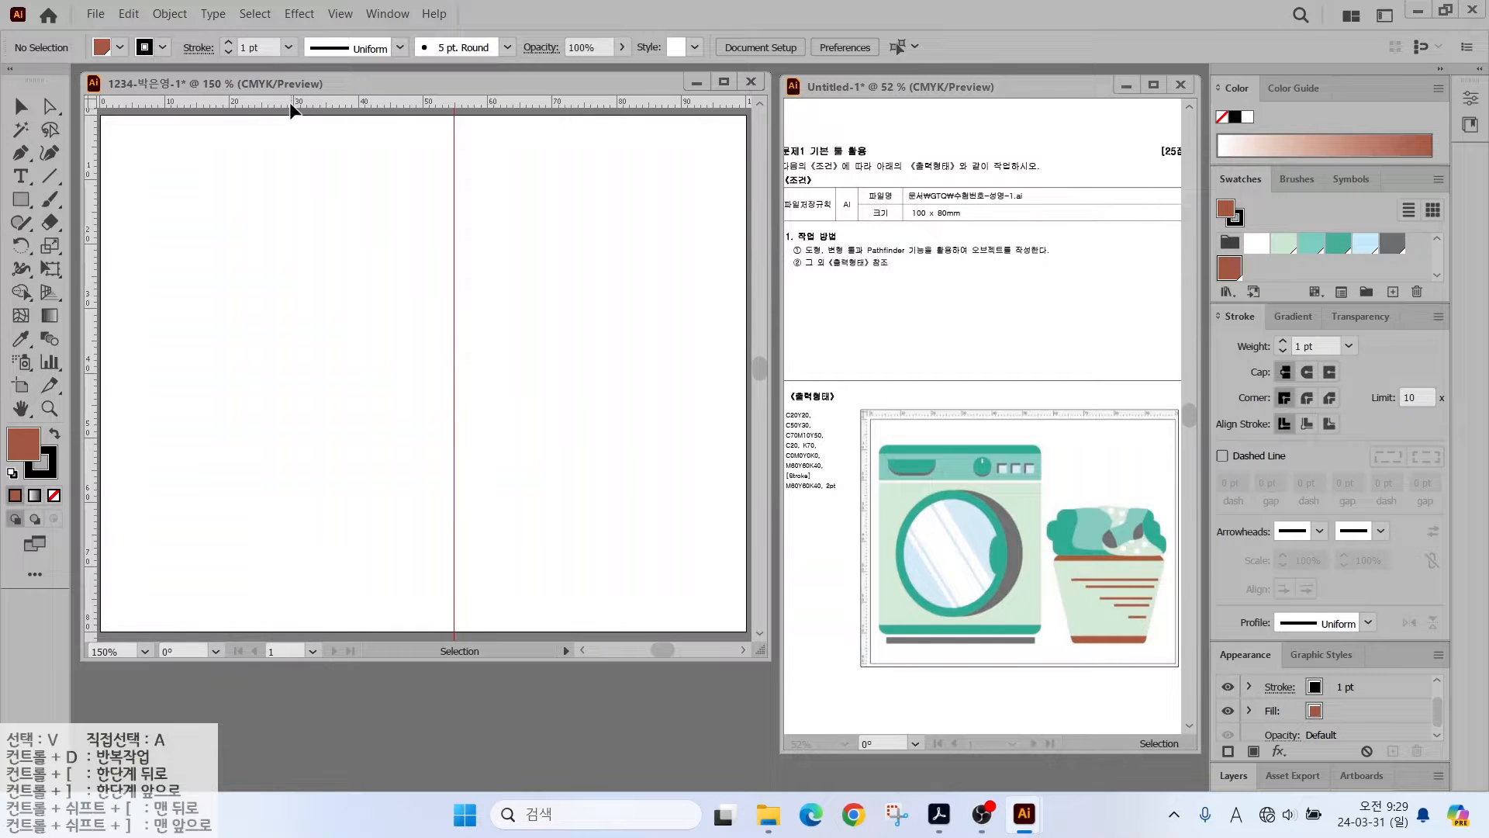
left_click_drag(292, 107, 249, 578)
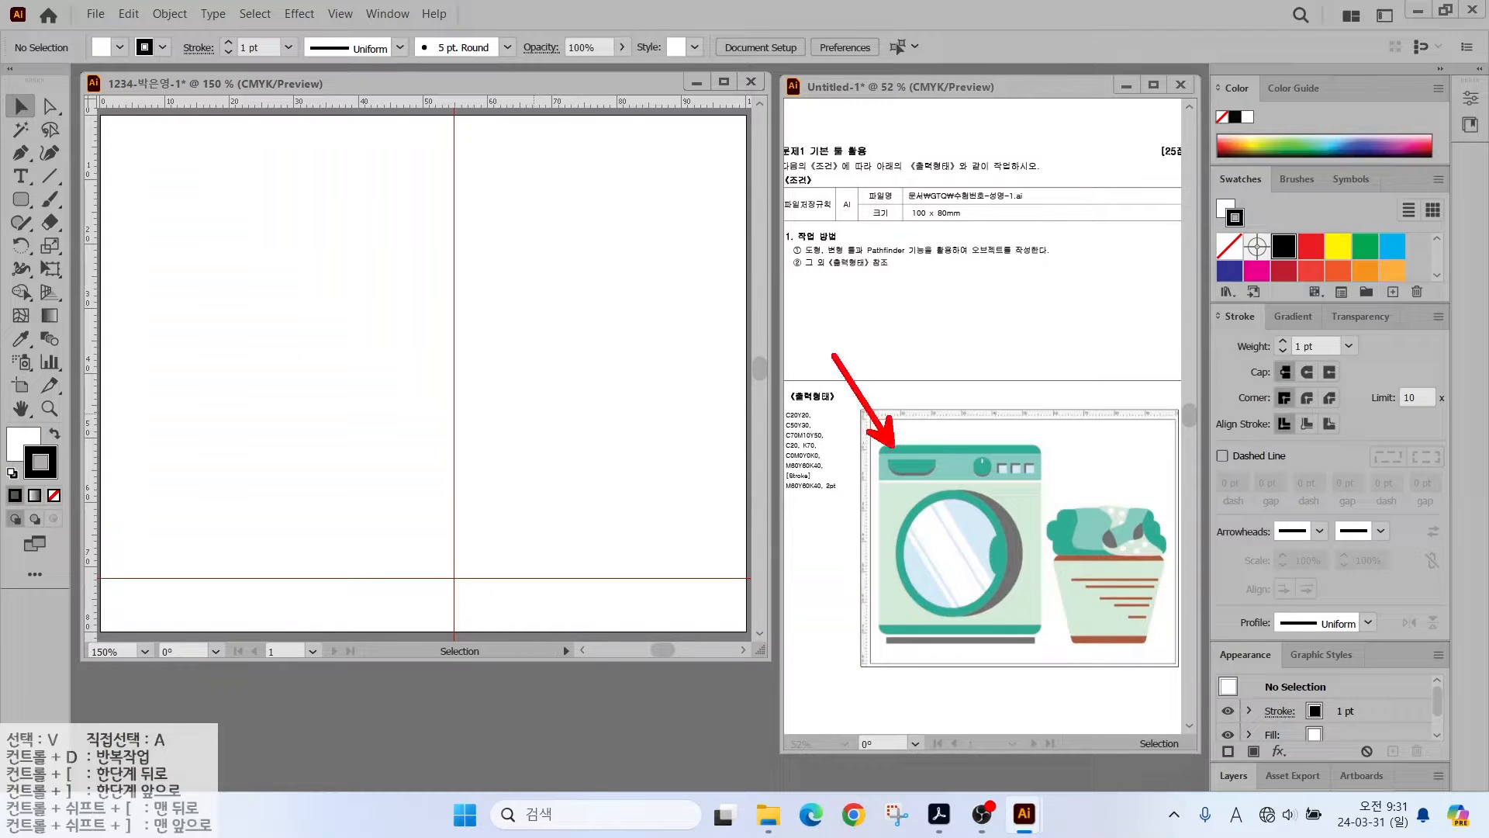
- Draw the washer's rounded body rectangle, filled teal with no stroke
left_click(21, 200)
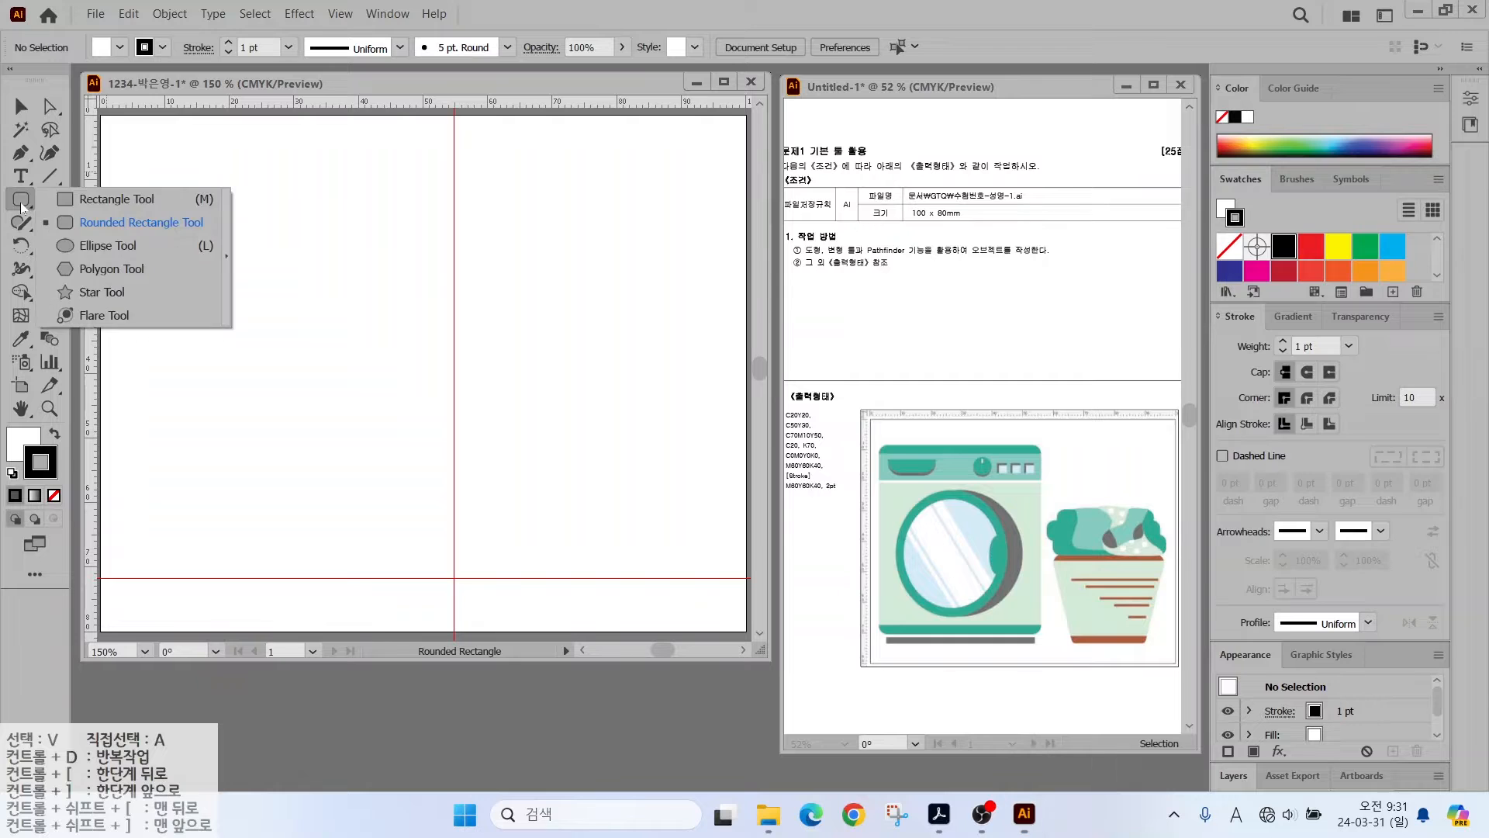
left_click(73, 222)
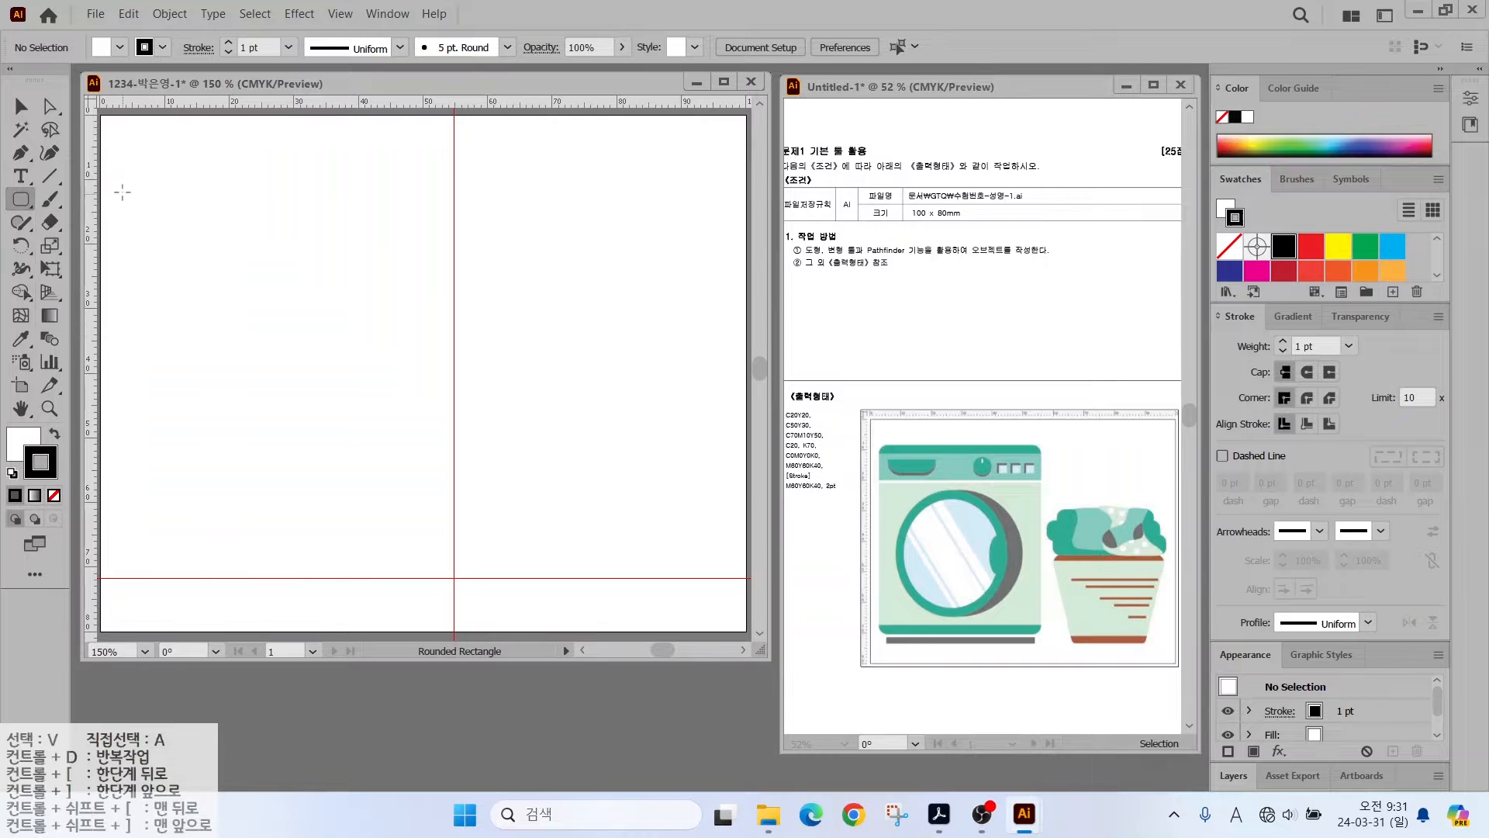
left_click_drag(124, 166, 452, 577)
key("Up")
key("Up")
key("Up")
key("Up")
key("Up")
key("Up")
key("Down")
key("Down")
key("Down")
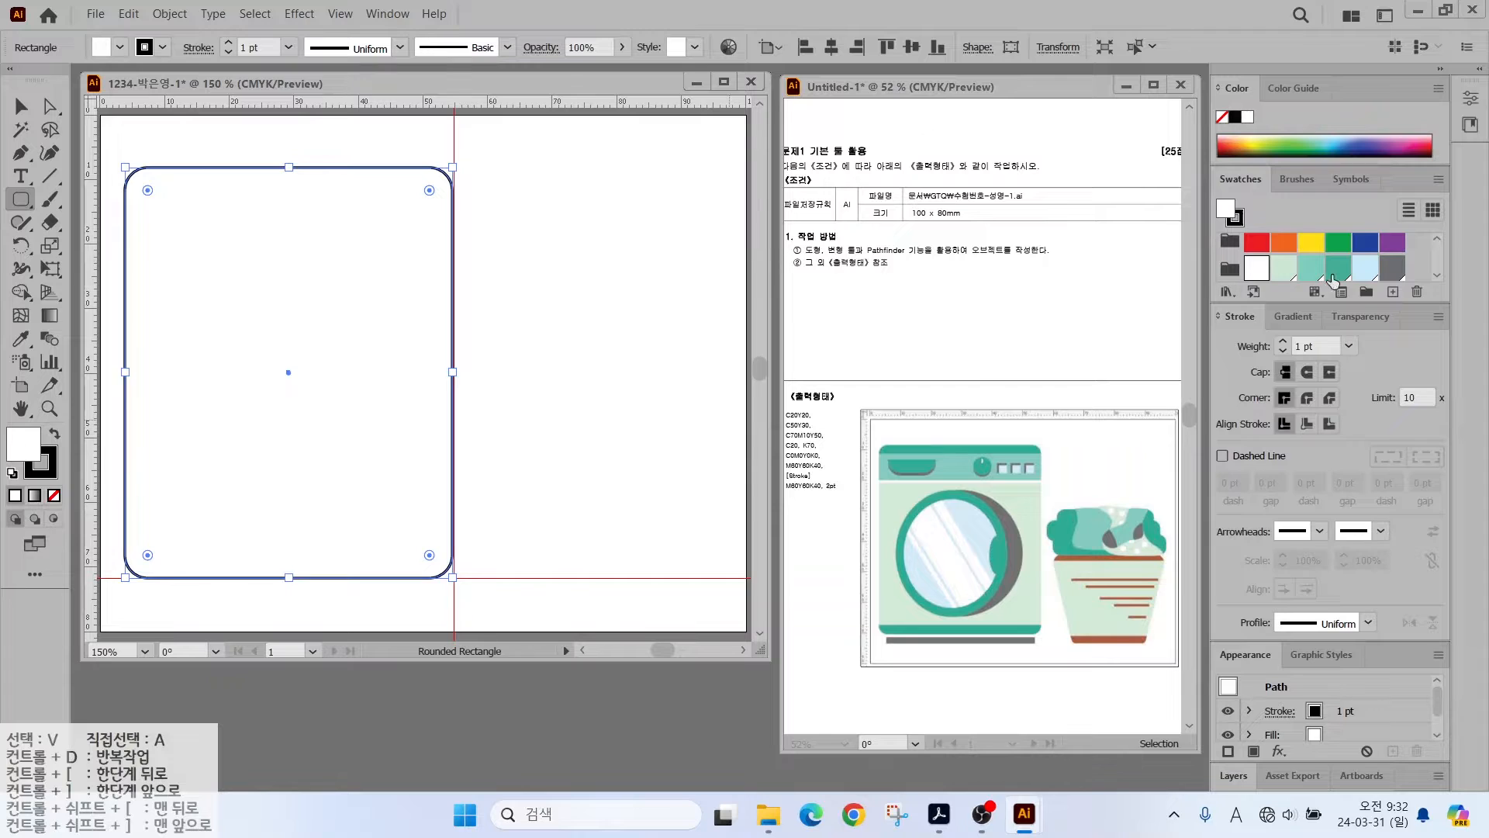
left_click(1339, 269)
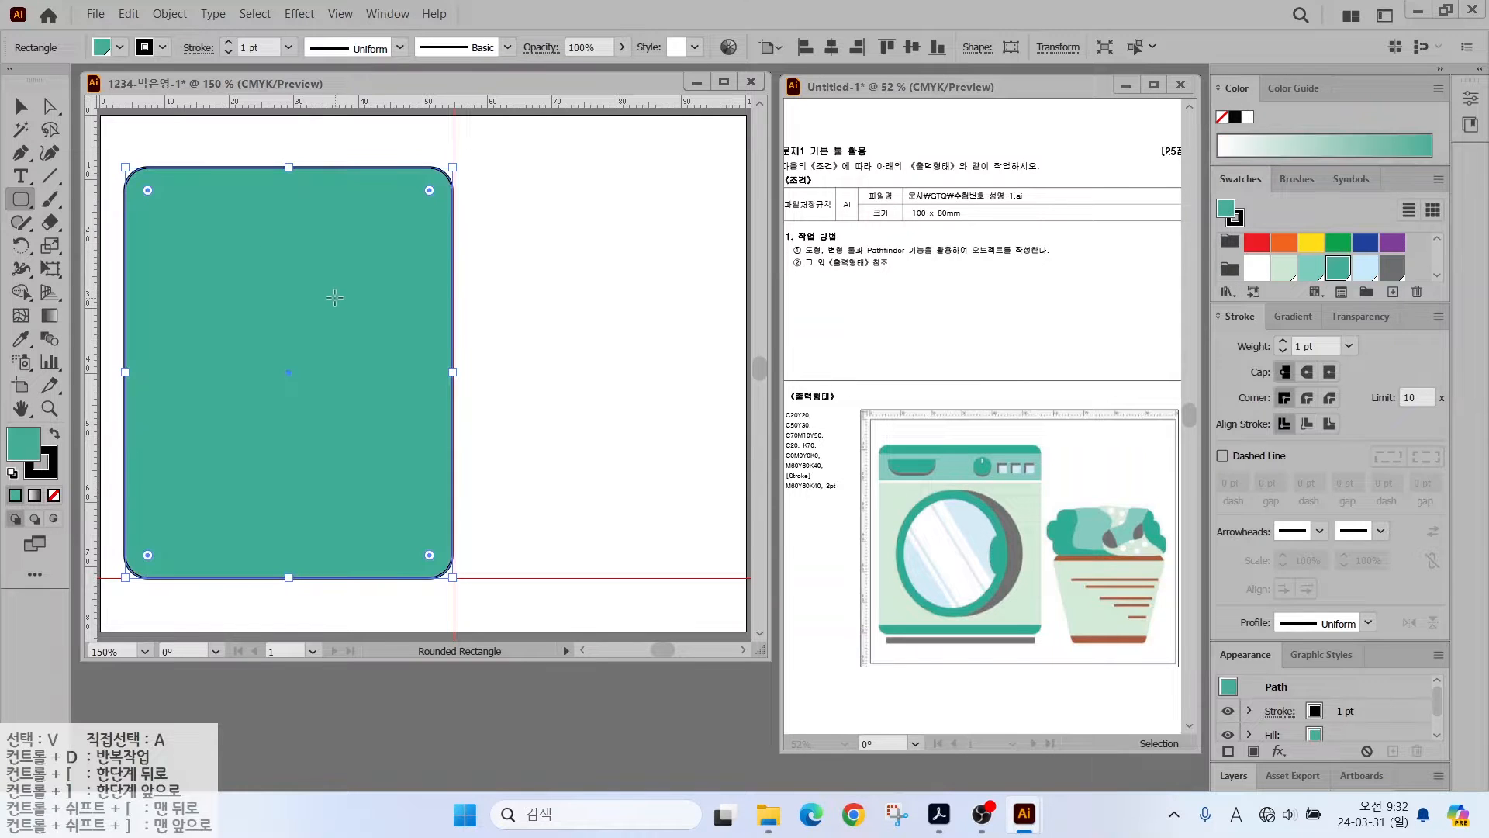
left_click(46, 465)
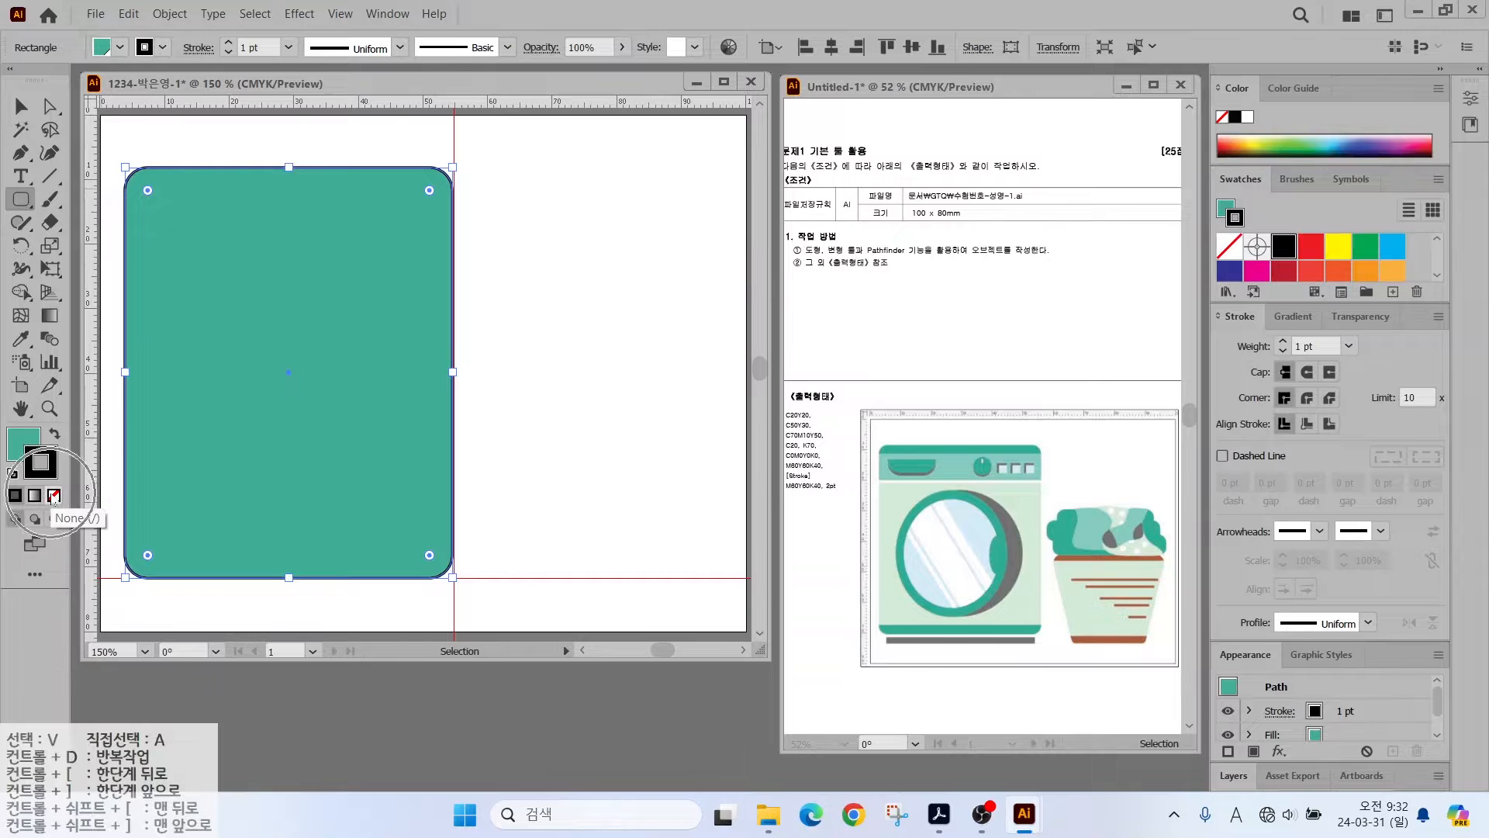
left_click(54, 495)
- Add a light teal band across the top of the body with no outline
right_click(24, 203)
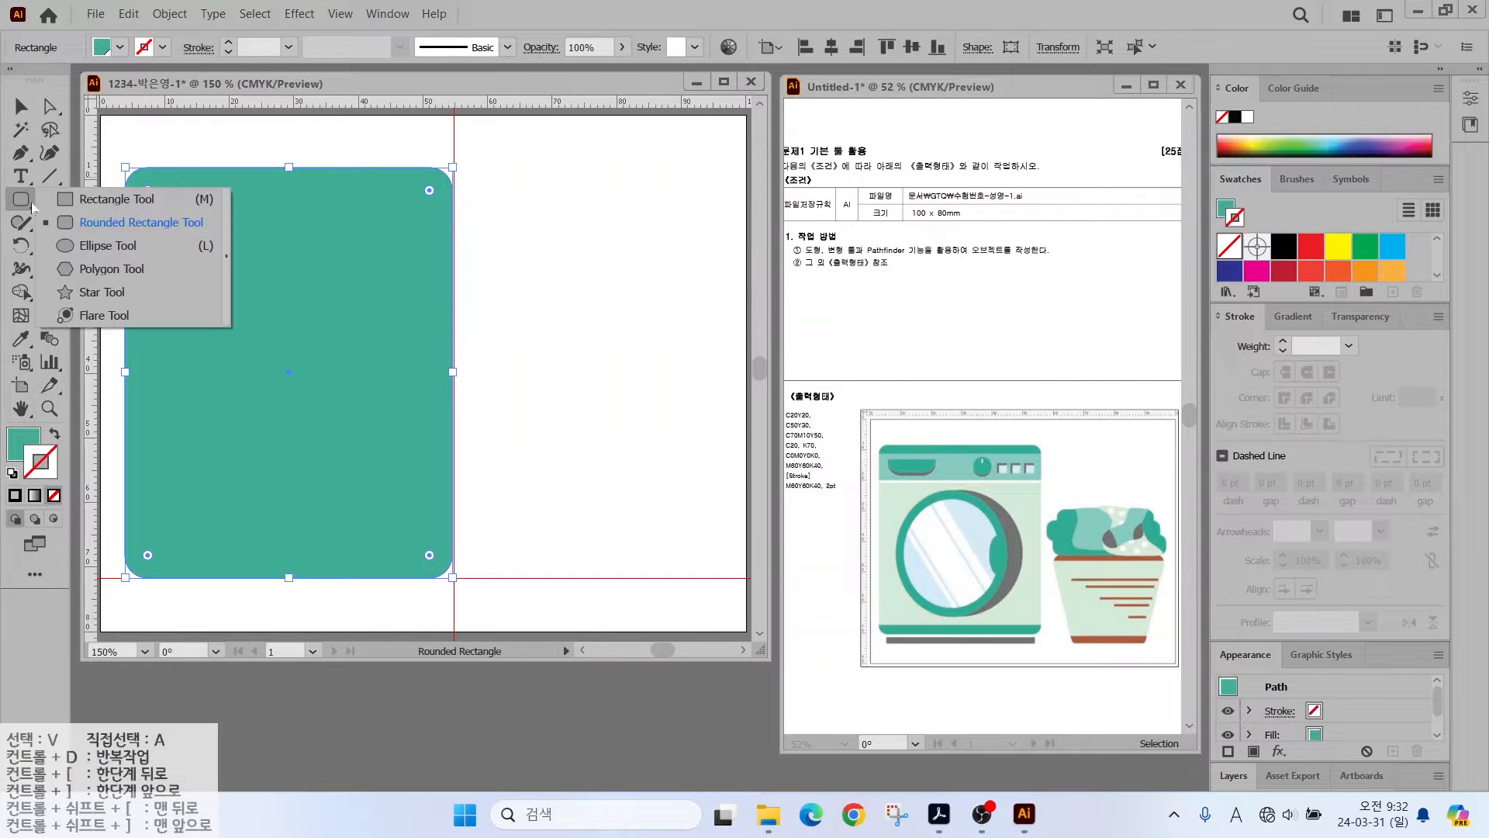
left_click(79, 204)
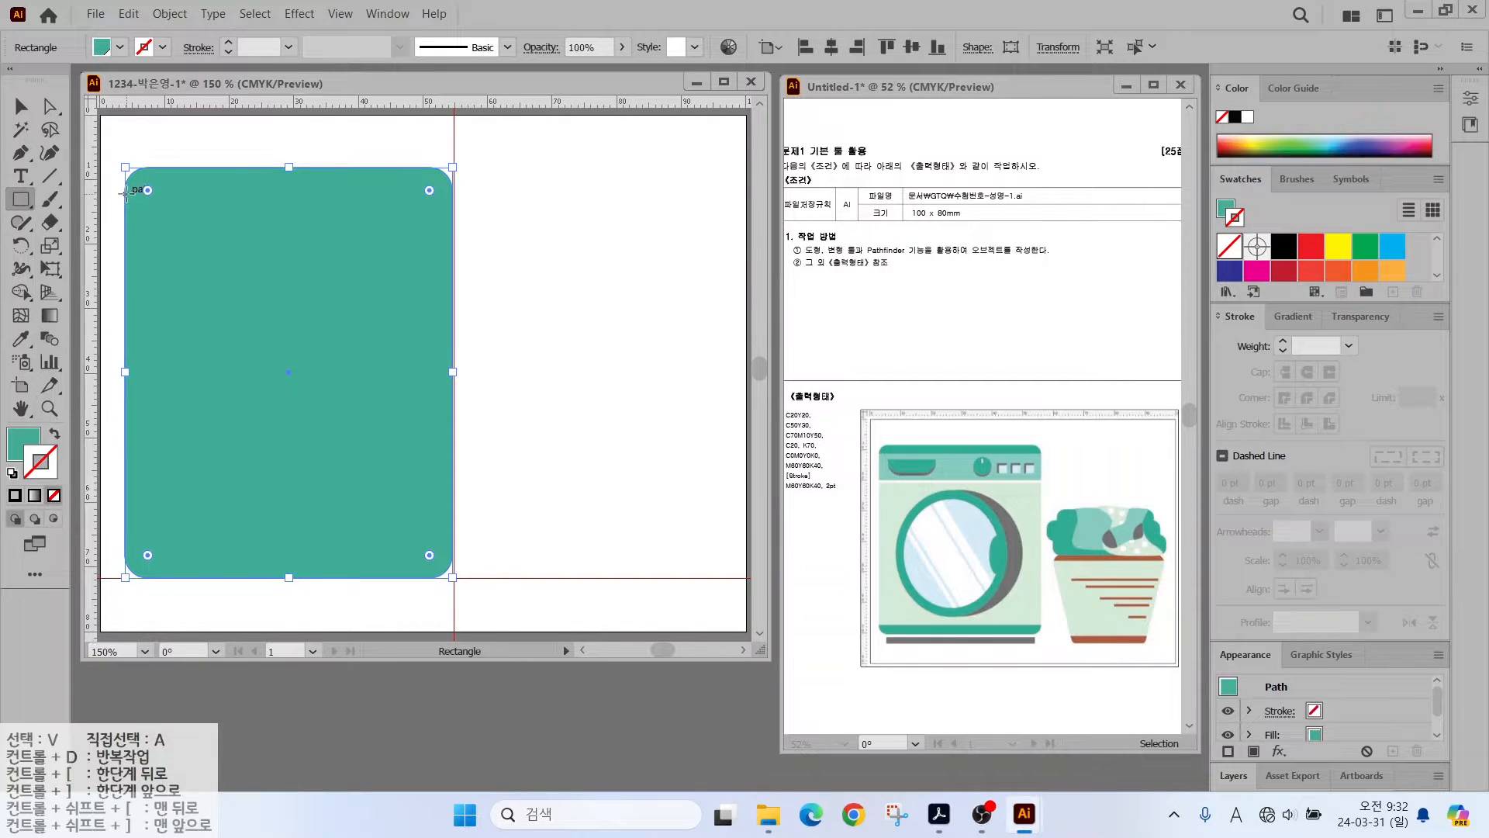
left_click_drag(126, 192, 343, 238)
left_click_drag(443, 254, 453, 248)
scroll(1318, 259, "down", 5)
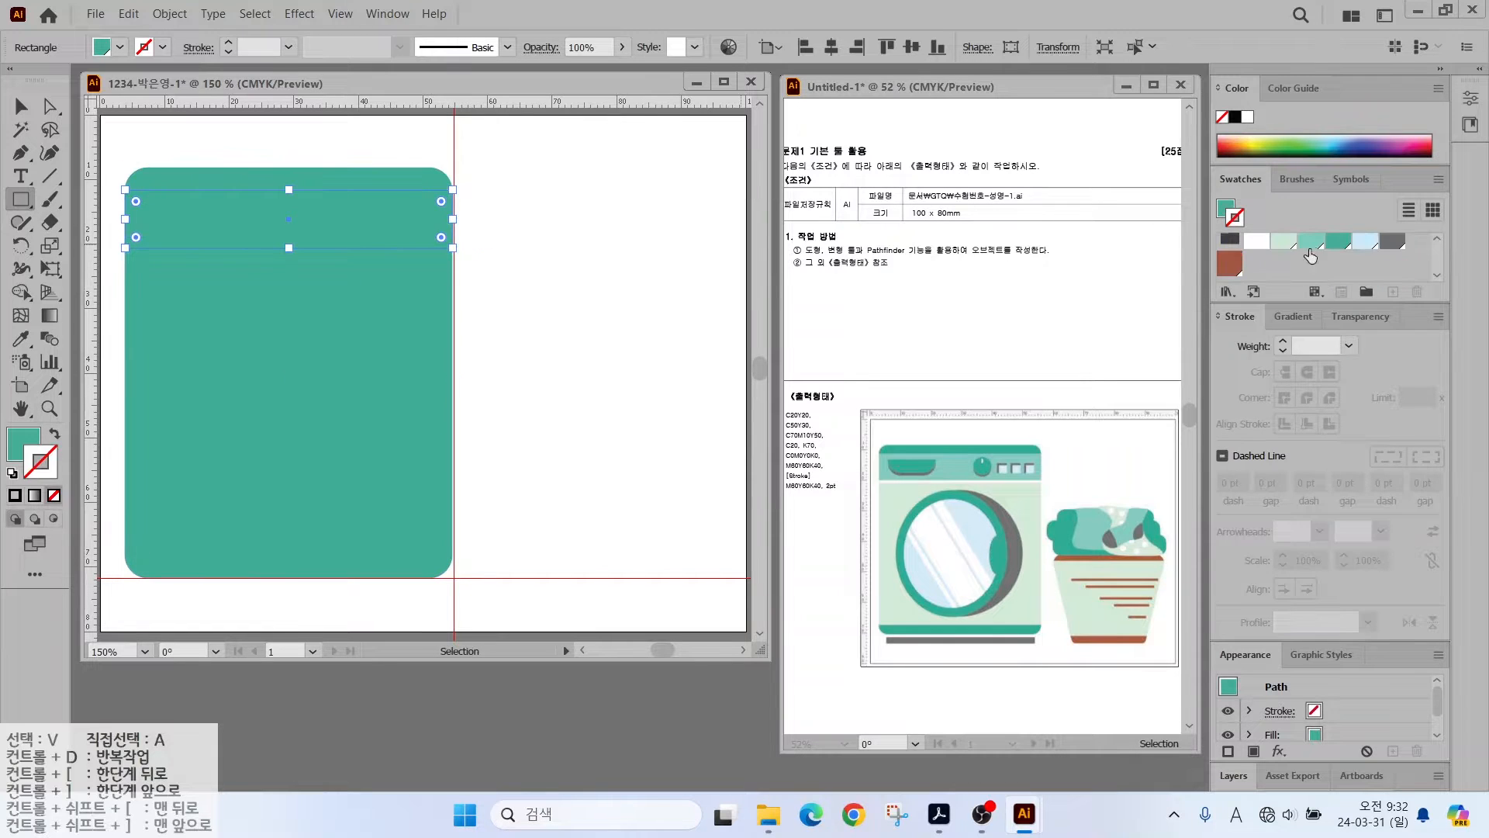
left_click(1311, 249)
left_click(55, 434)
key("slash")
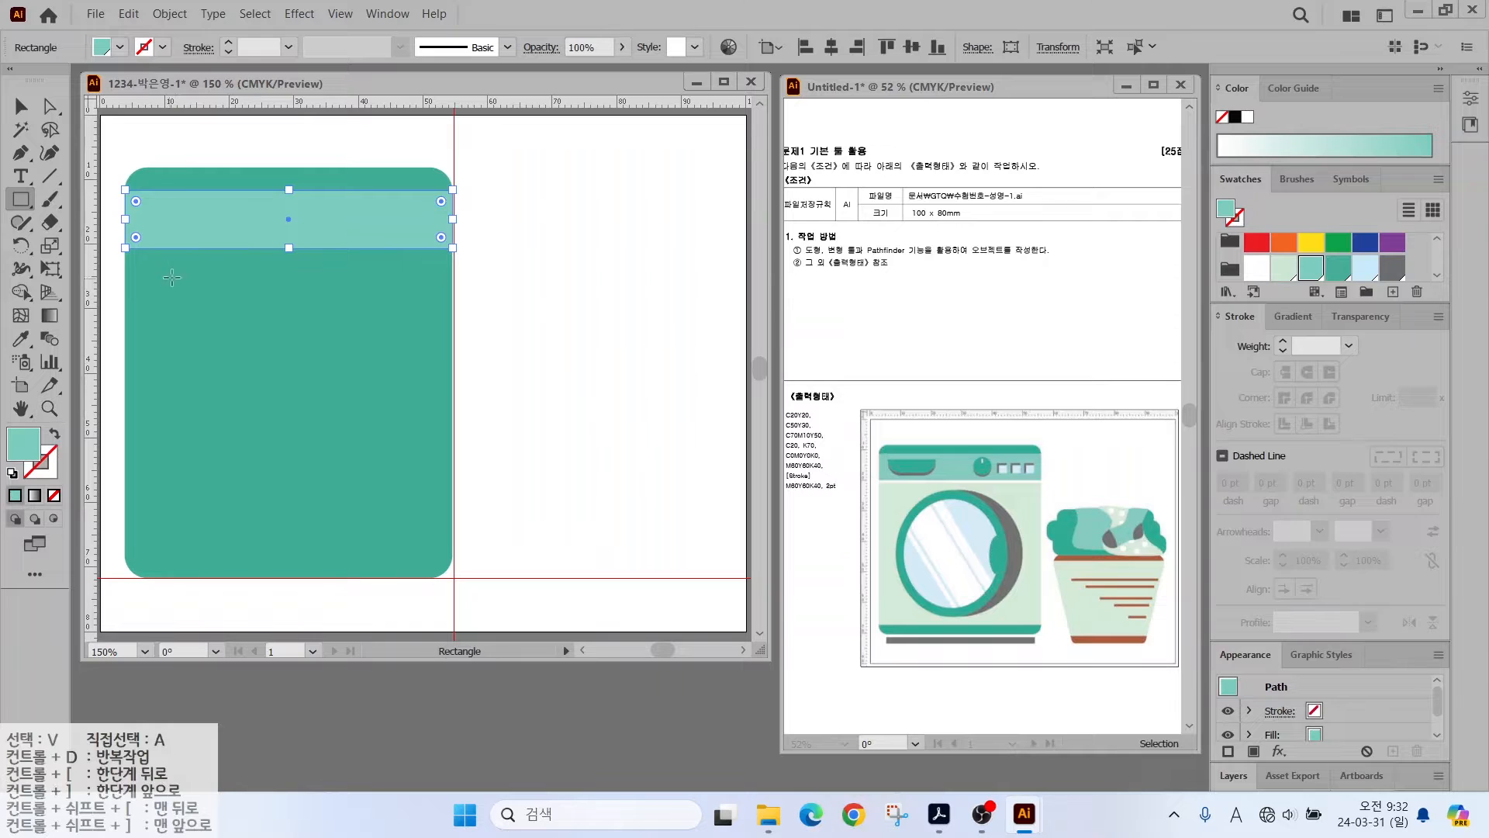
- Cover the lower body with a light green rectangle and add a thin white strip under the band
left_click_drag(125, 555, 453, 253)
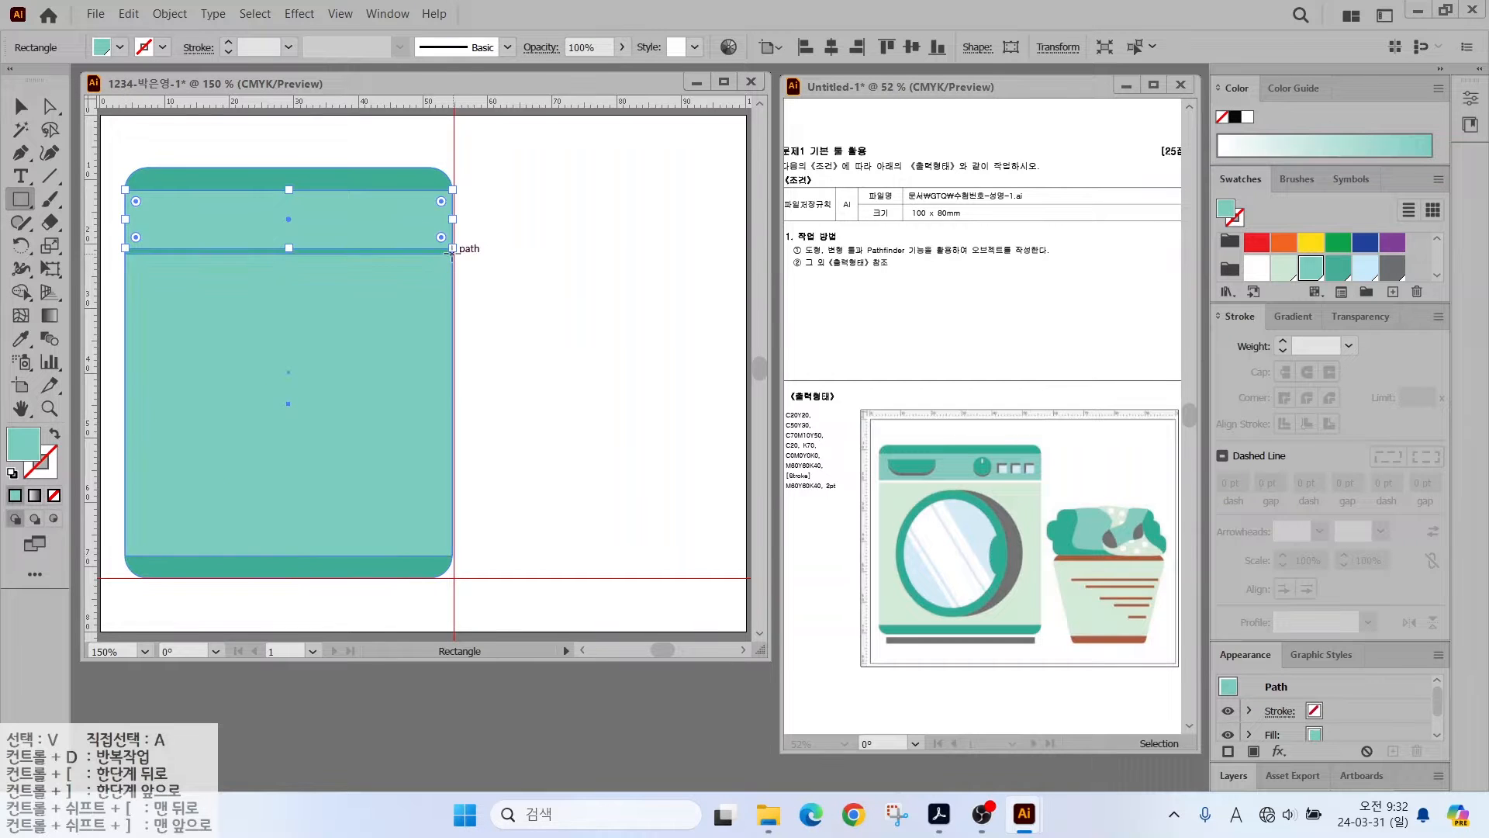
left_click(1284, 267)
left_click(110, 193, "ctrl")
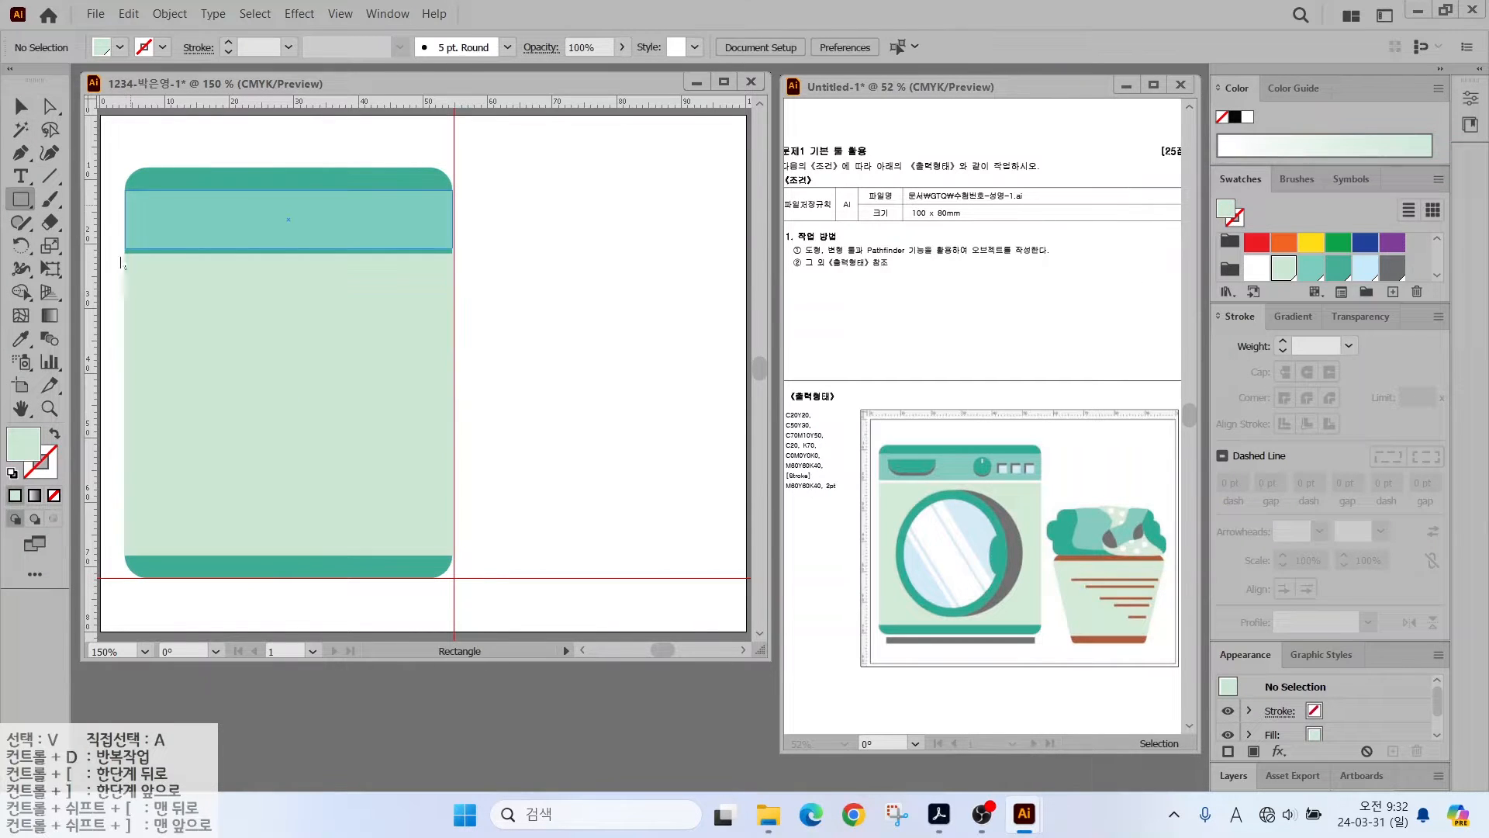
left_click_drag(453, 248, 125, 259)
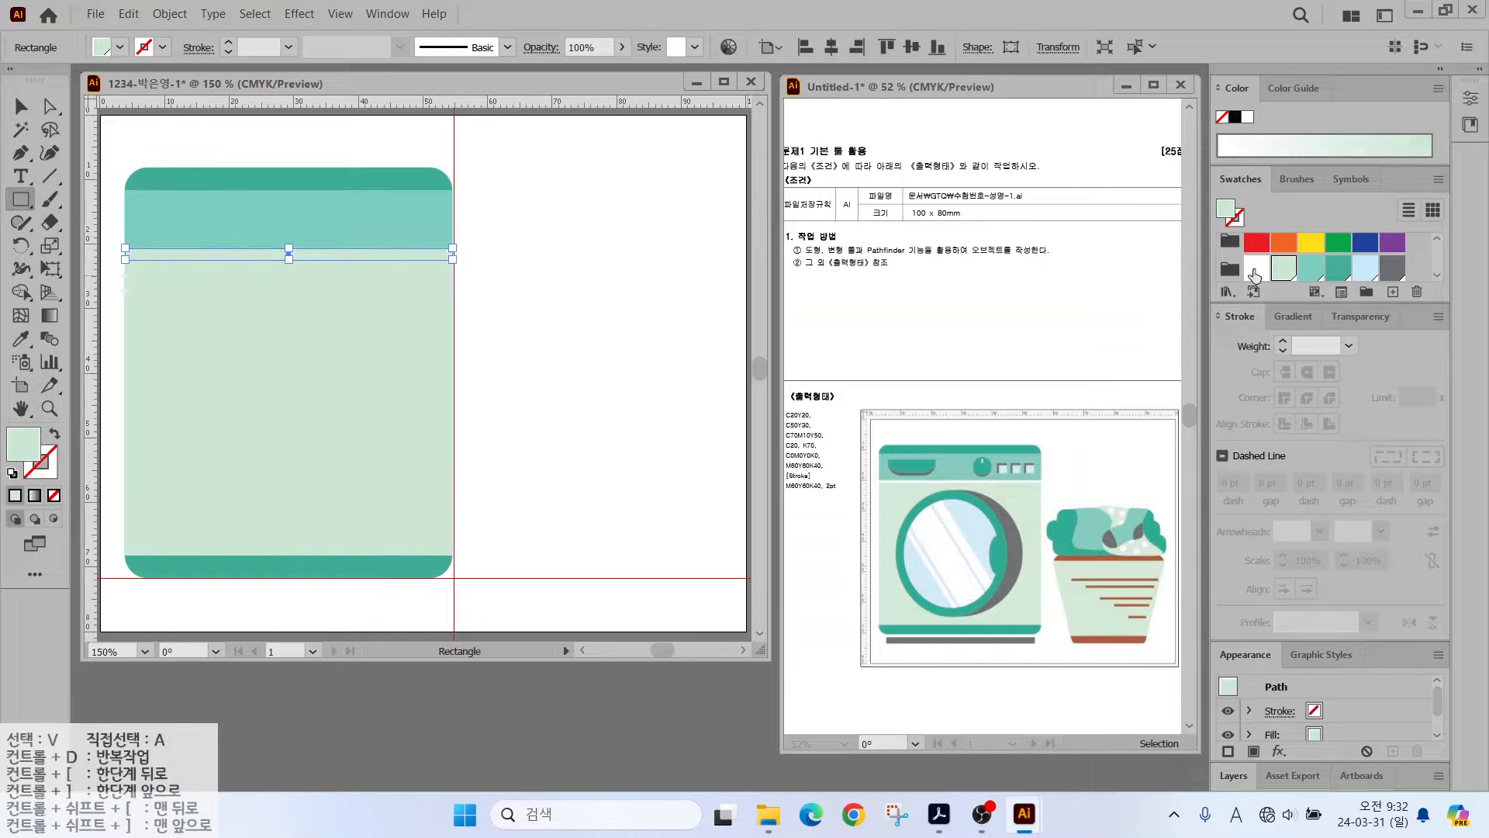
scroll(335, 194, "up", 3)
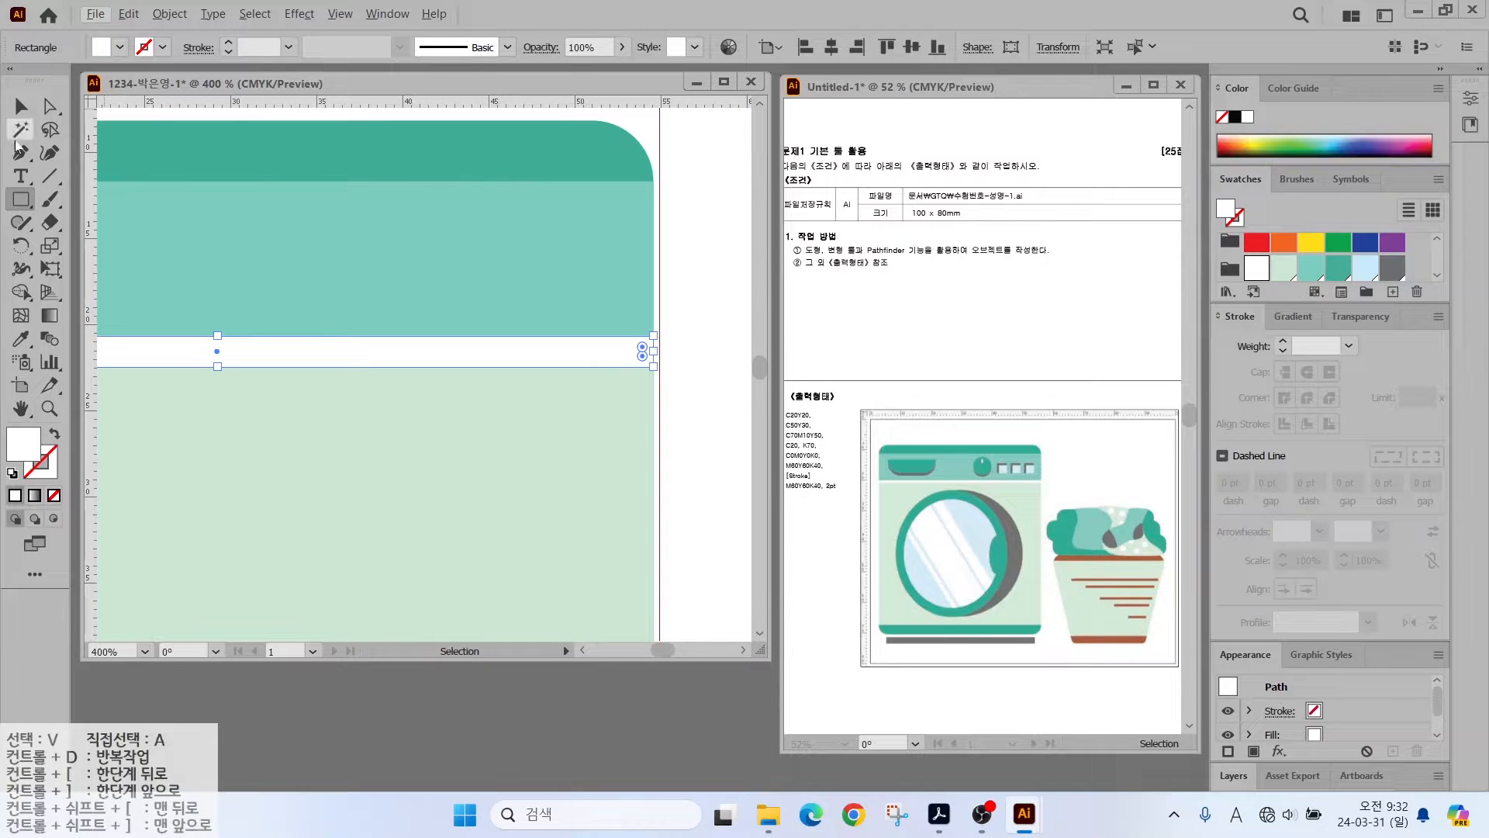
left_click_drag(327, 259, 685, 271)
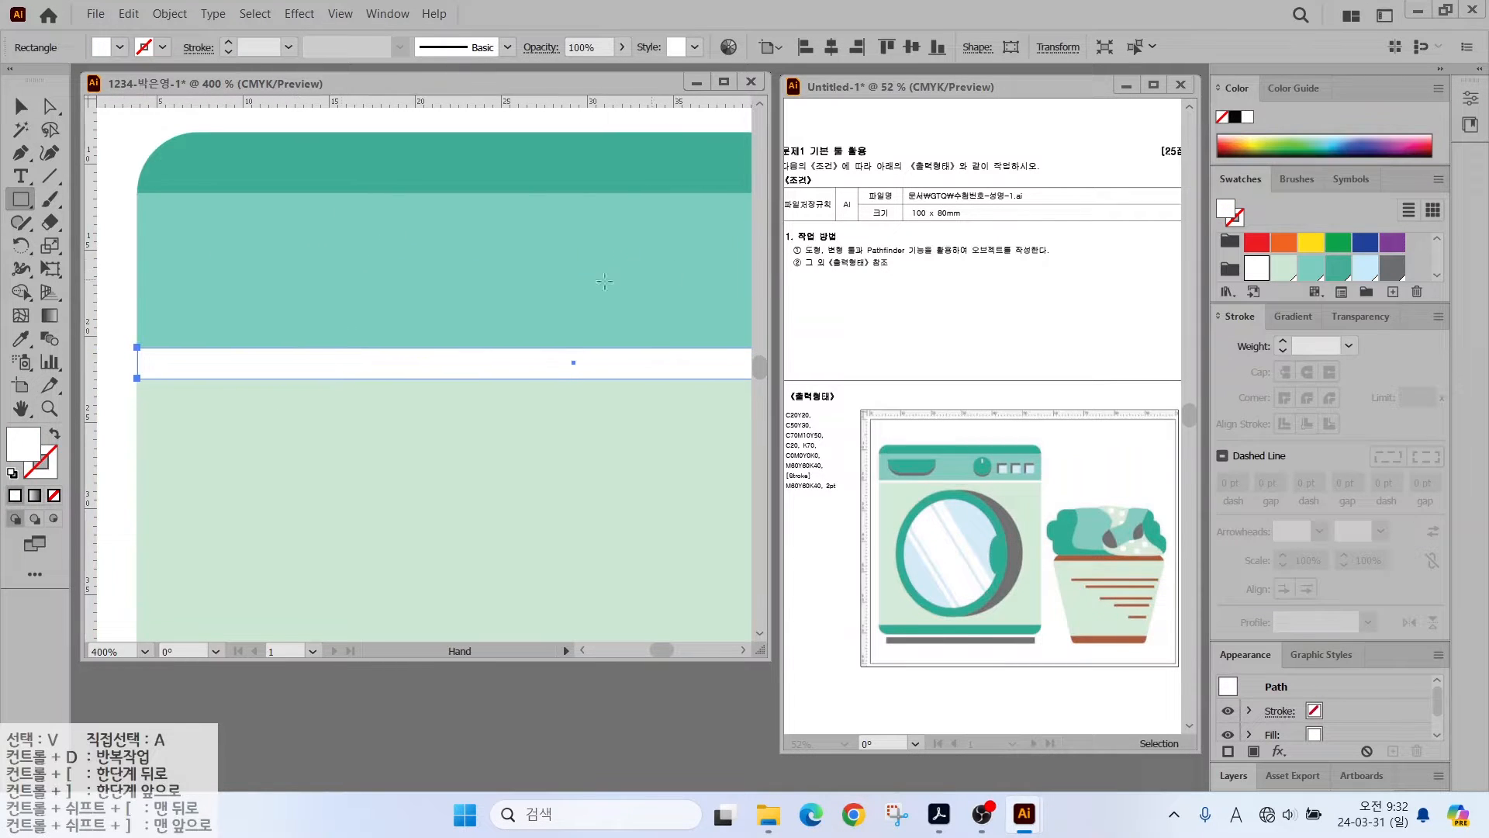
right_click(22, 202)
left_click(116, 221)
- Draw a white rounded panel inside the band with its top corners squared off
left_click_drag(164, 181, 442, 328)
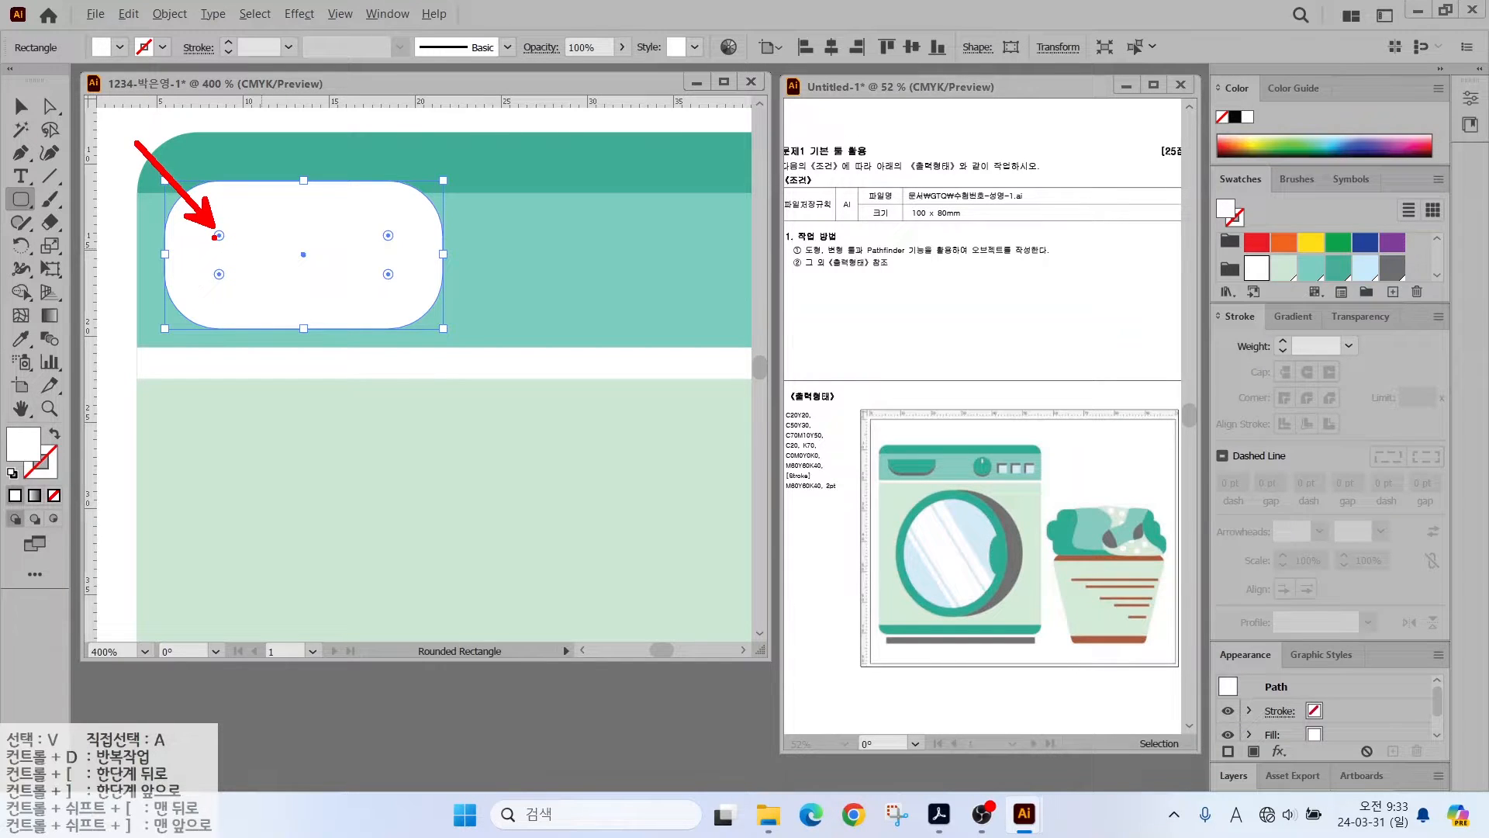
left_click(49, 106)
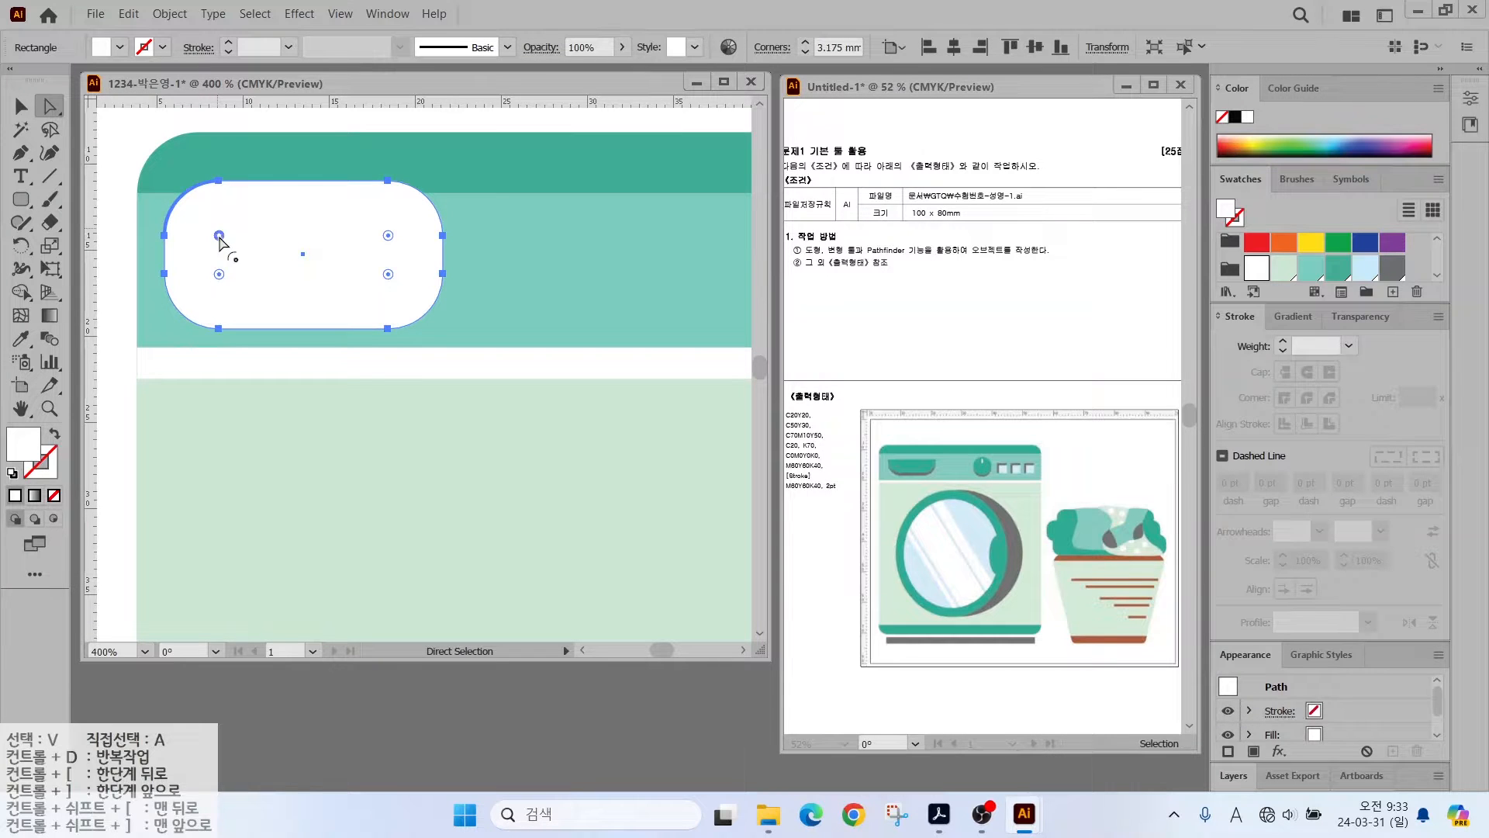
left_click_drag(219, 235, 173, 189)
left_click_drag(389, 236, 453, 183)
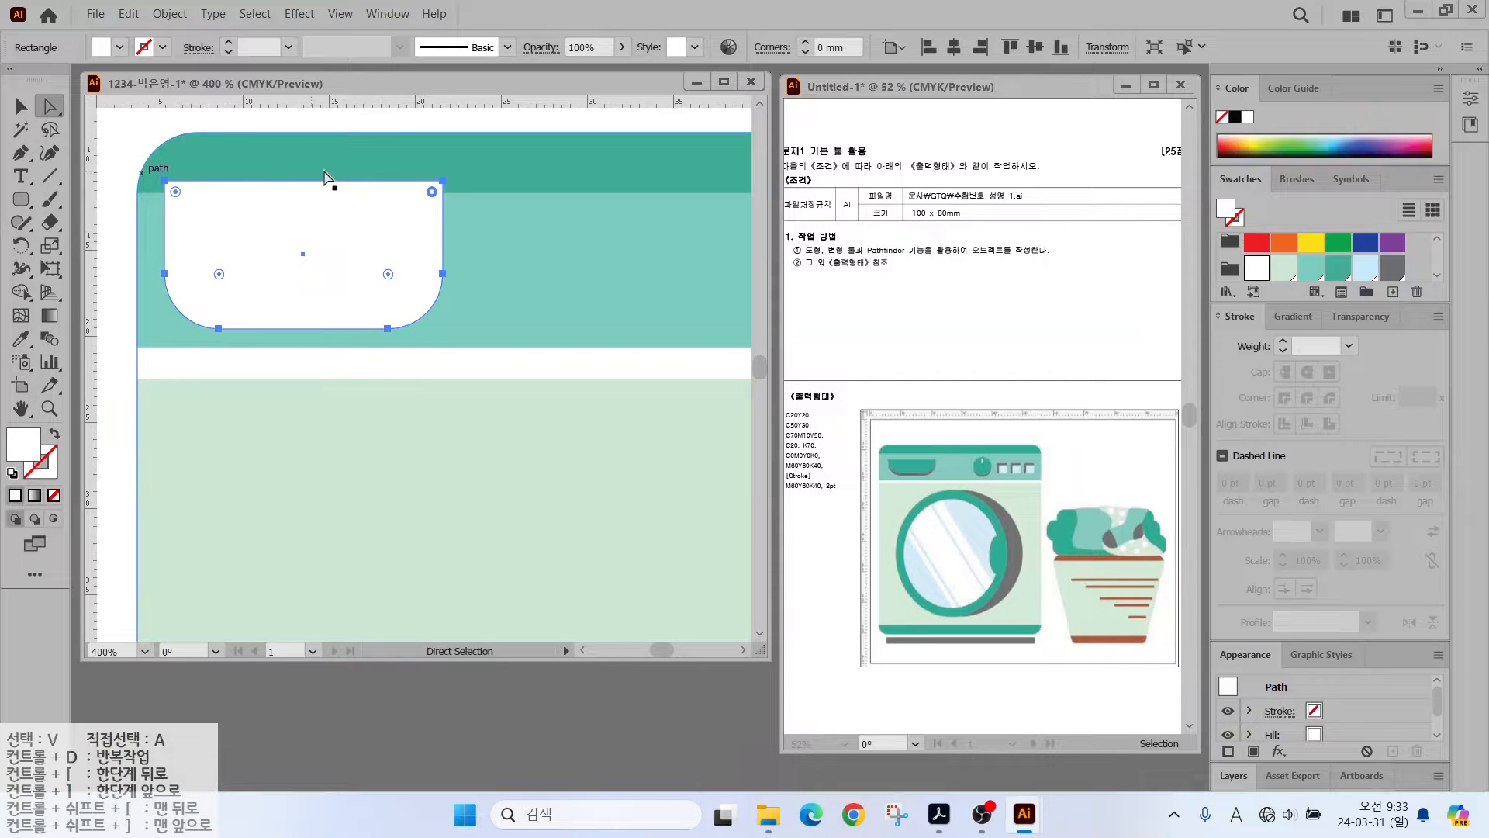
left_click(26, 109)
left_click(126, 119)
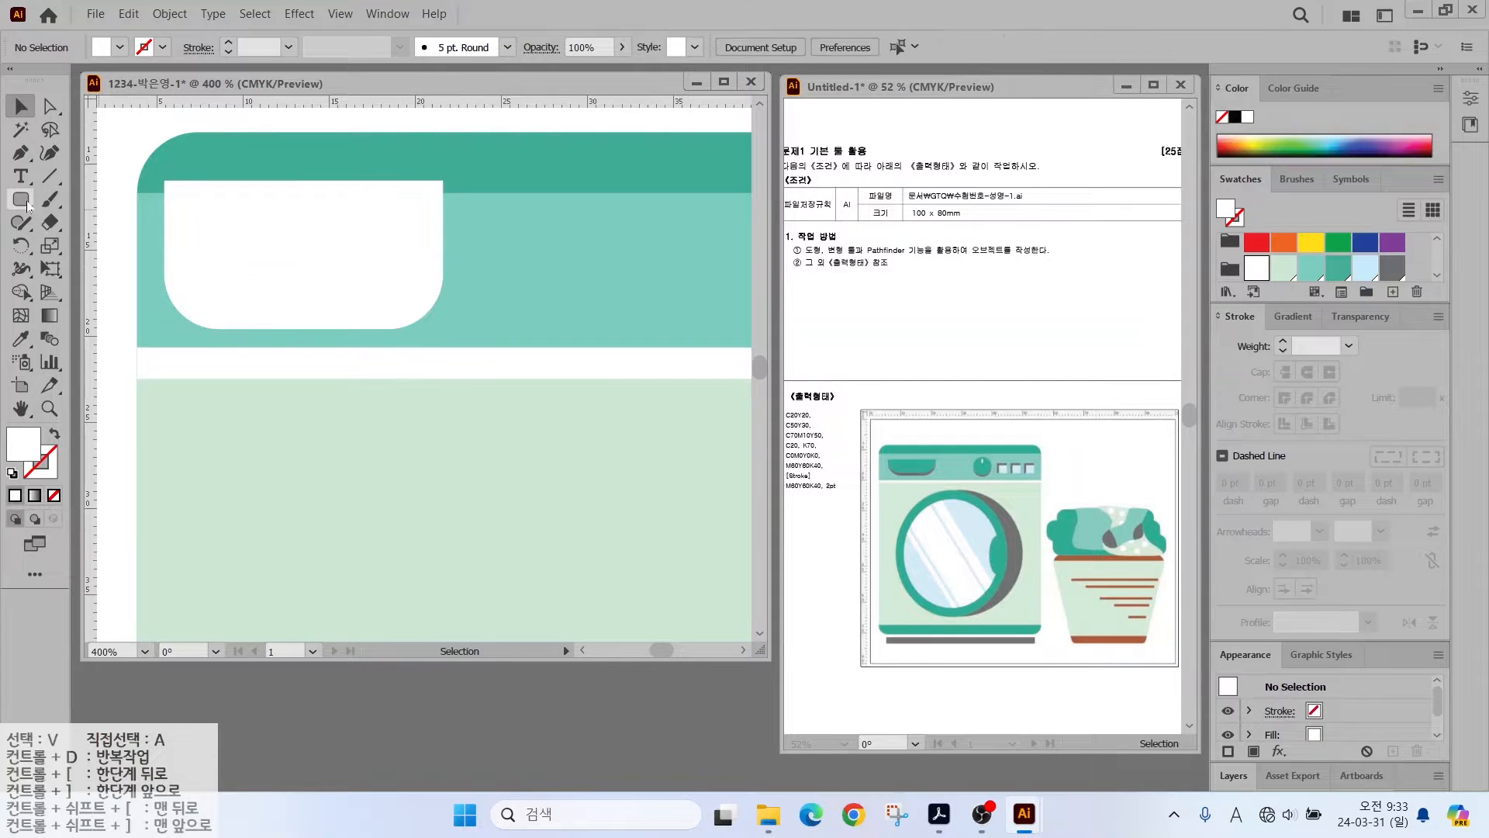
- Lower the white panel's top edge, discarding a stray rectangle
left_click_drag(21, 199, 93, 222)
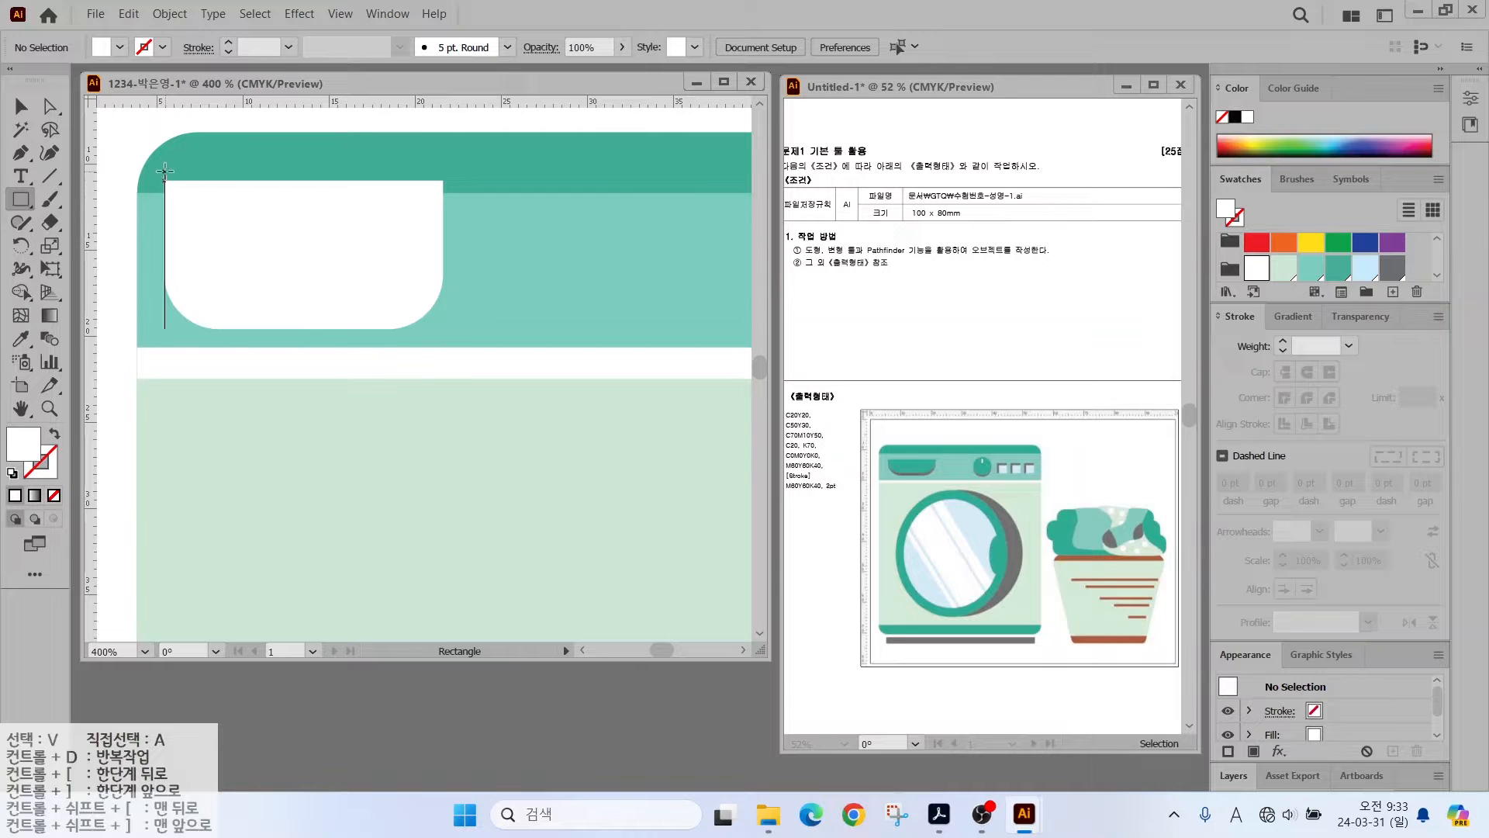
left_click_drag(165, 172, 444, 245)
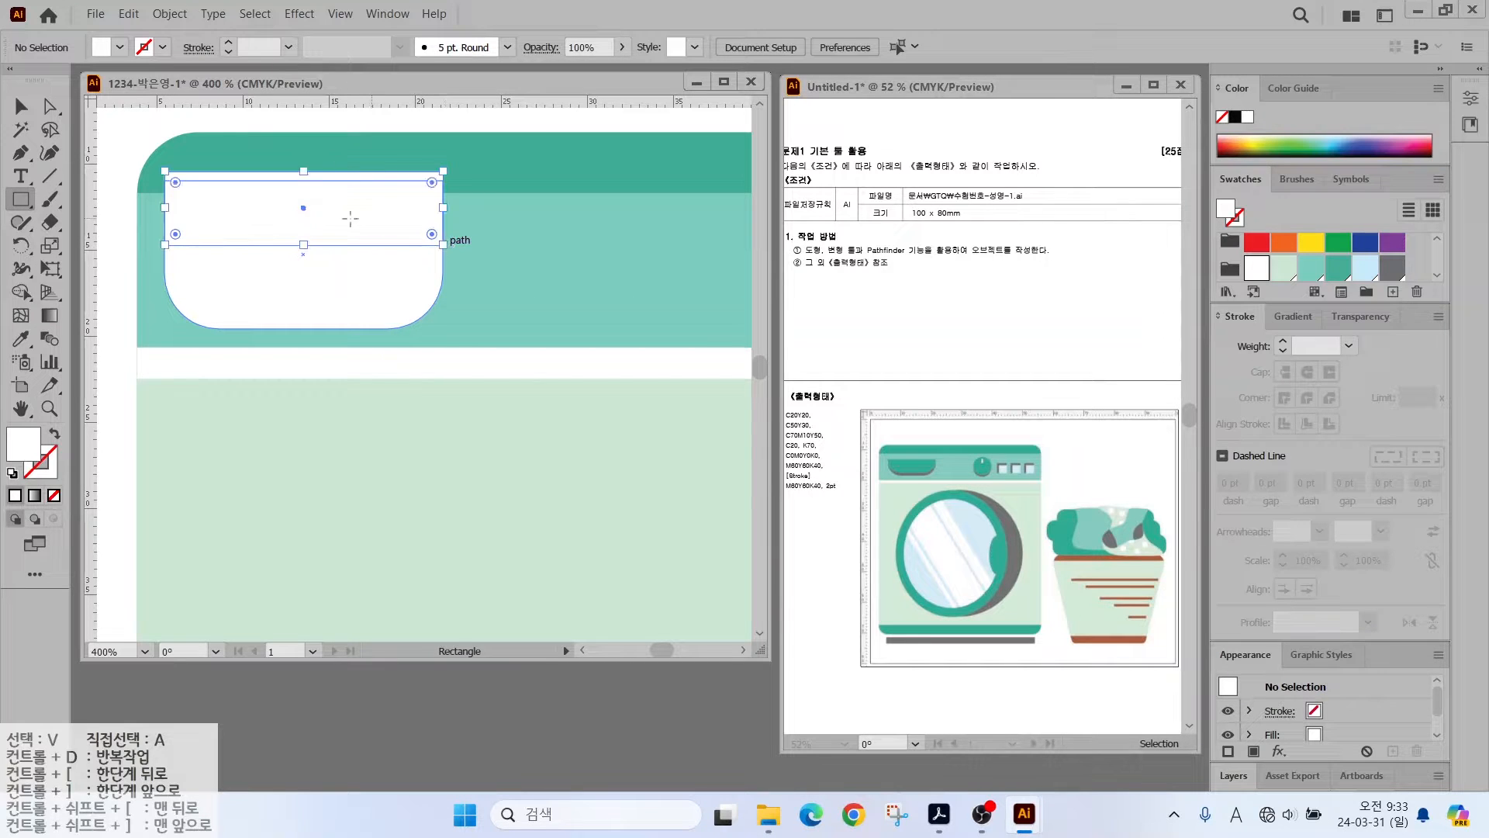
left_click(22, 107)
key("Delete")
left_click(44, 112)
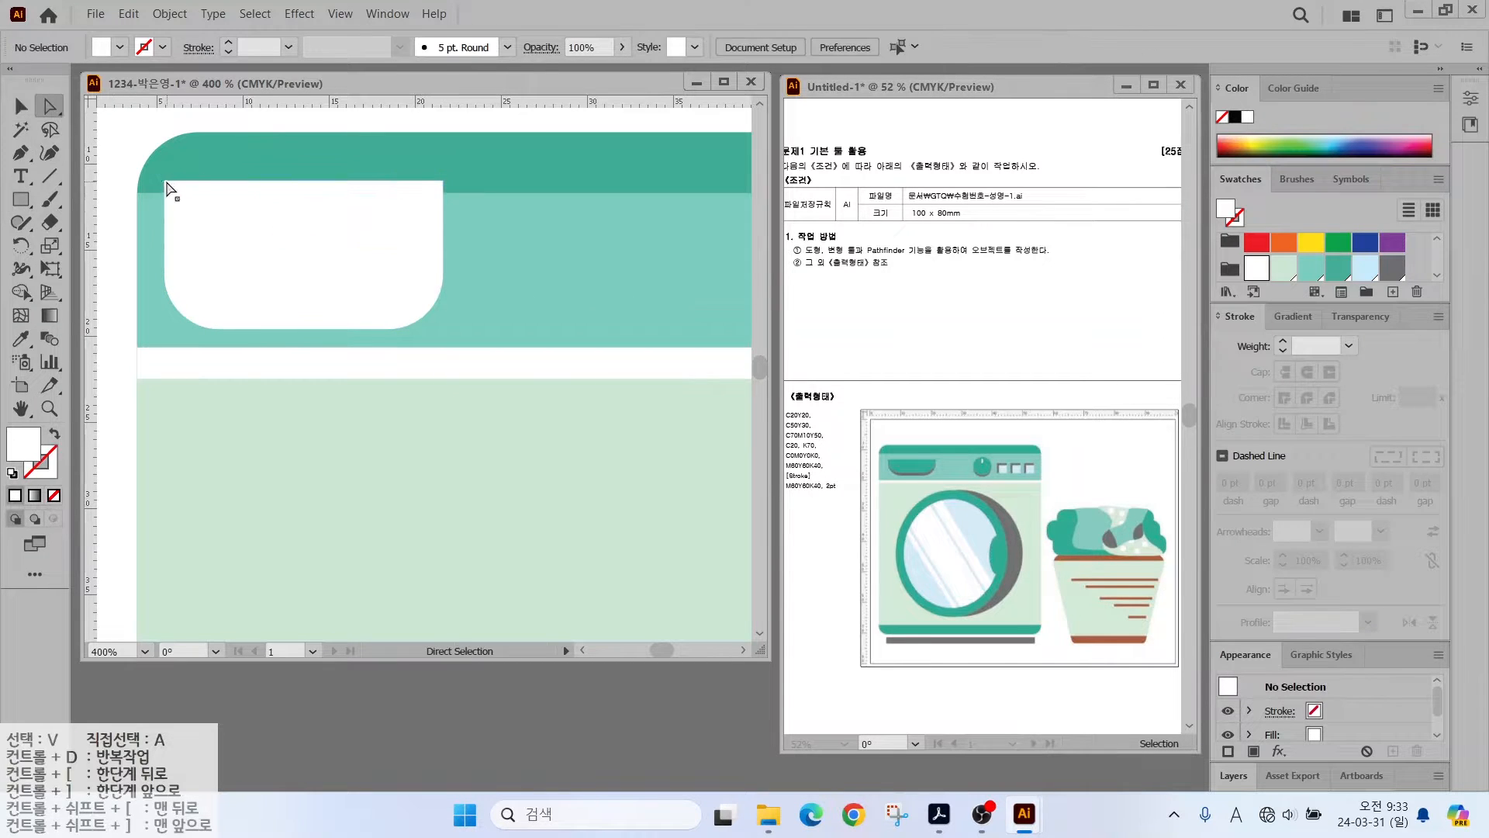
left_click(164, 182)
left_click_drag(443, 182, 439, 221)
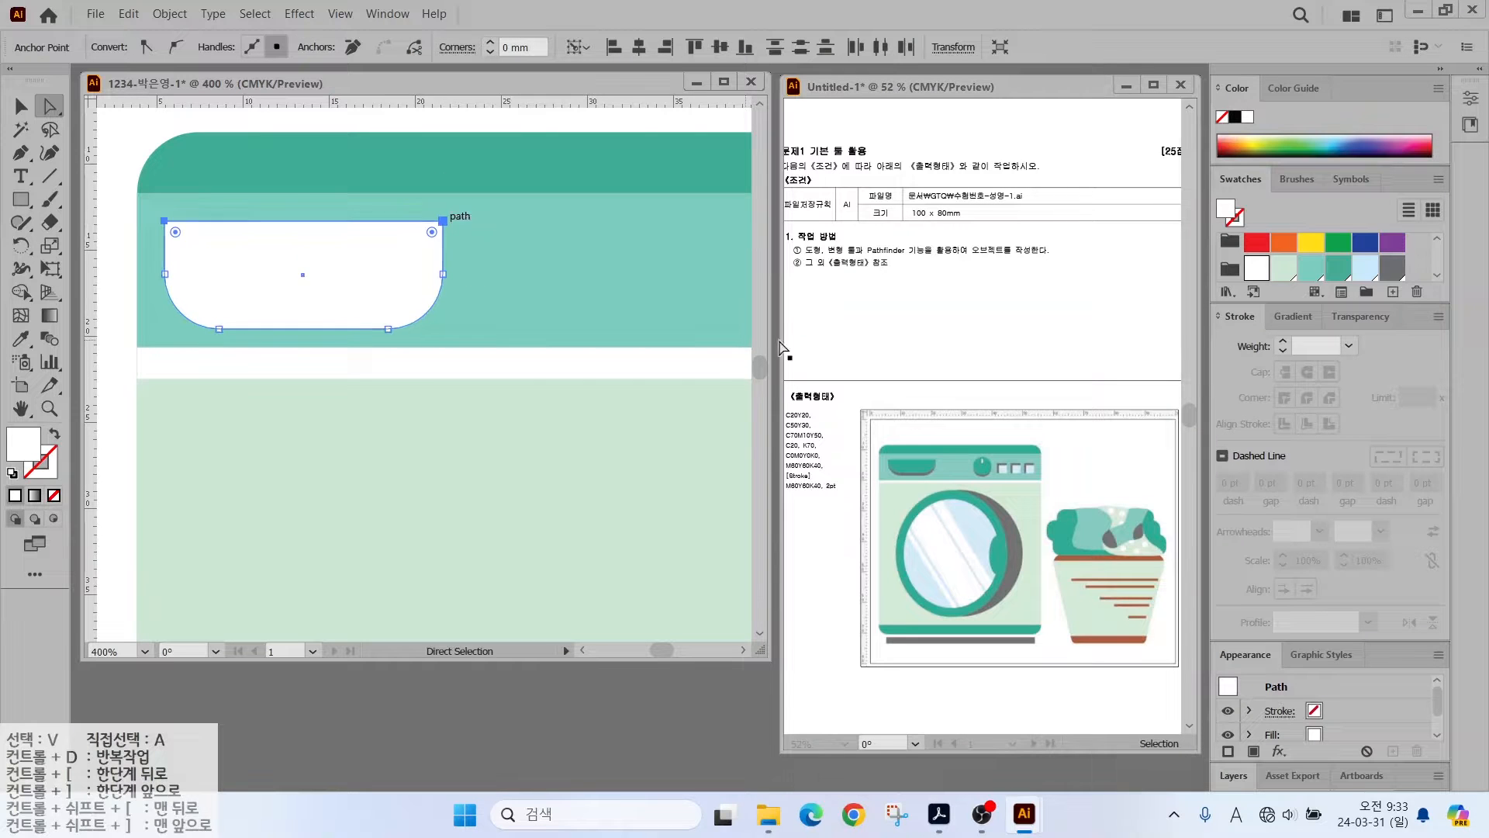
- Make the tab a shortened teal shape over a grey shadow, then draw a capsule beside it
left_click(1391, 270)
left_click(22, 106)
left_click_drag(250, 266, 249, 251, "alt")
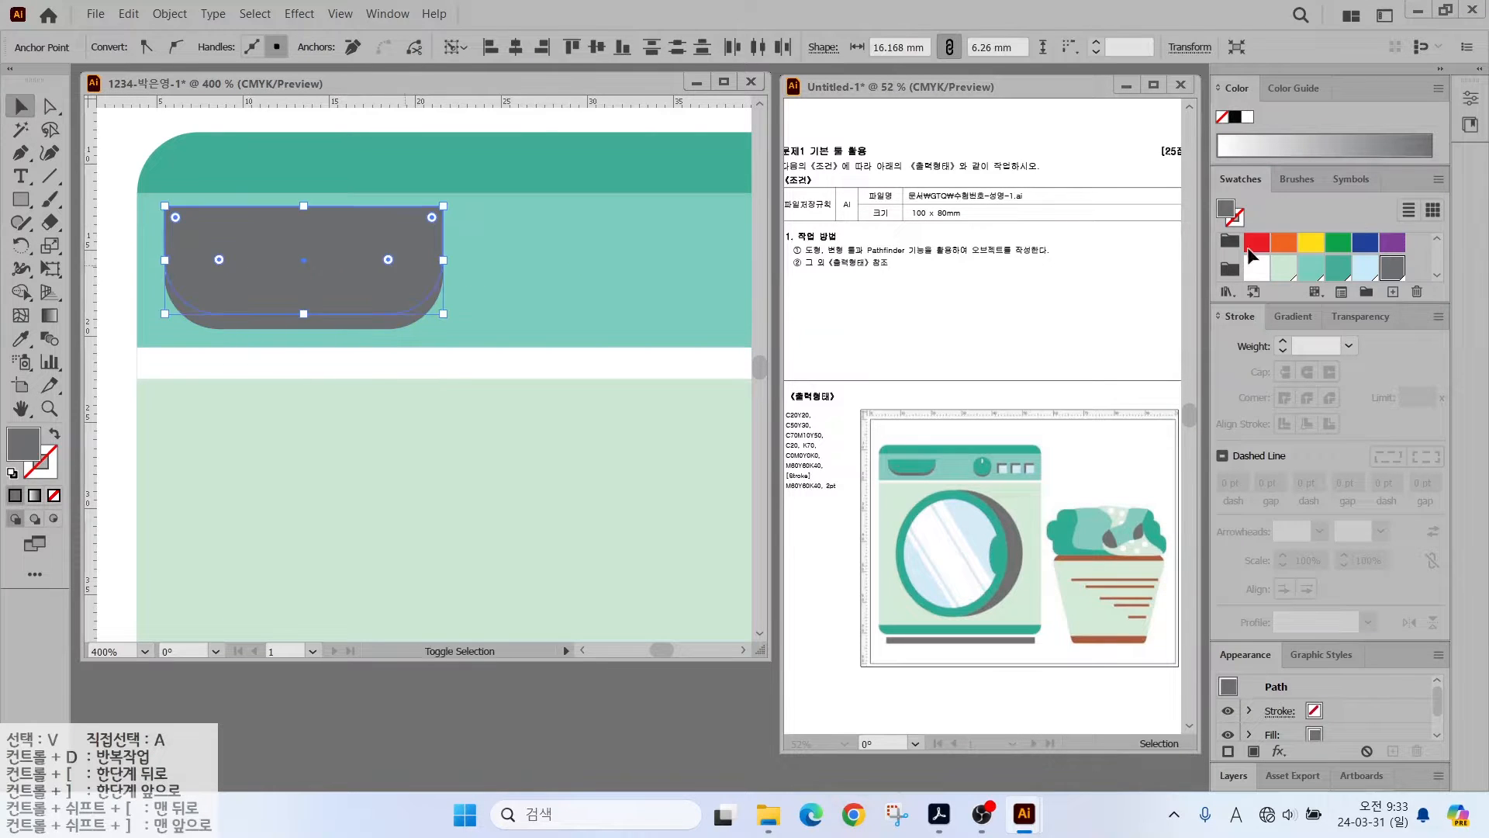
left_click(1338, 268)
left_click(225, 321, "shift")
left_click_drag(302, 208, 303, 221)
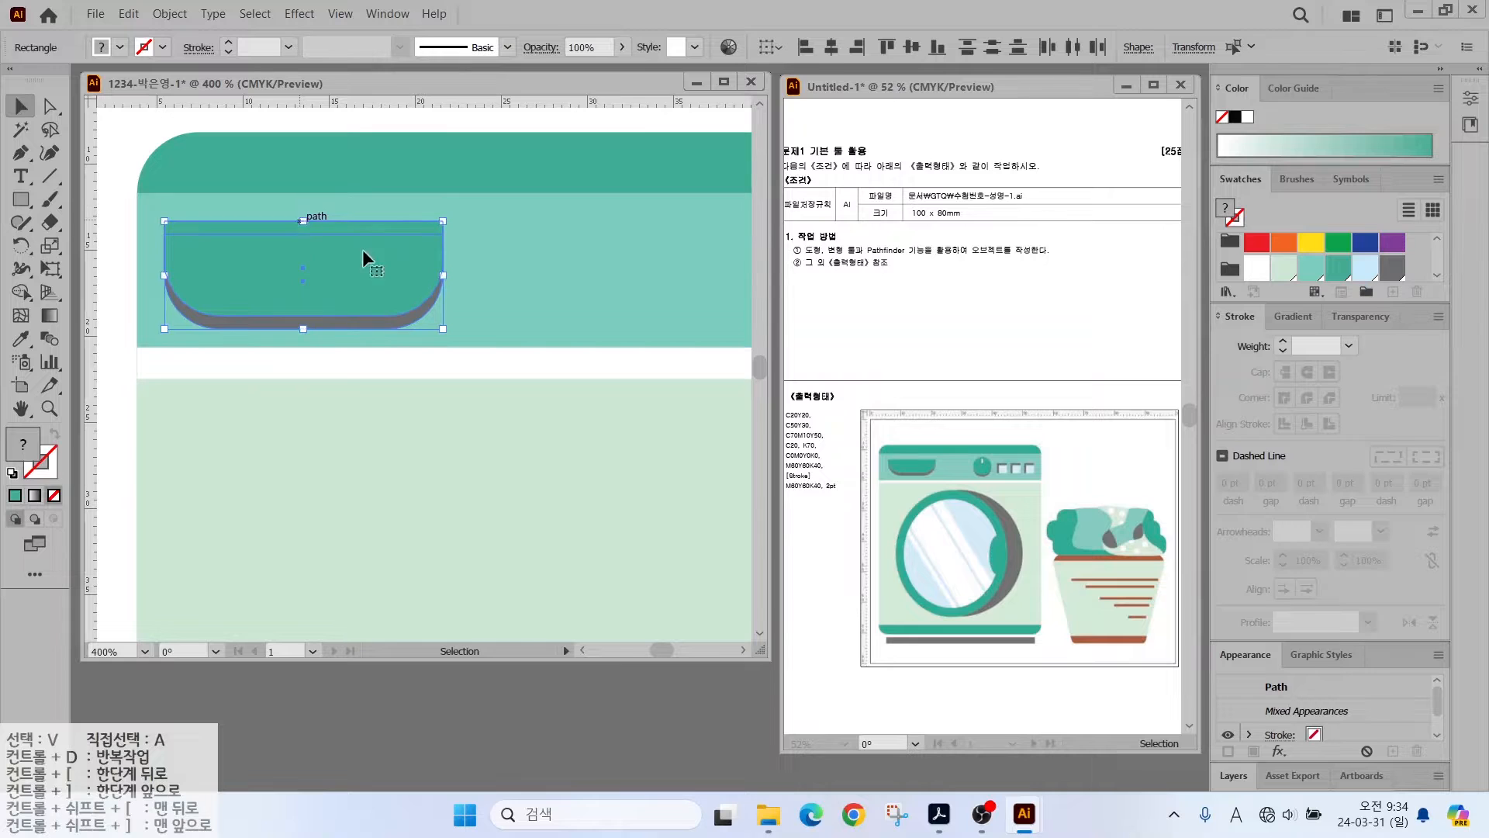
scroll(519, 268, "down", 1)
left_click_drag(520, 267, 318, 293)
left_click_drag(21, 200, 116, 223)
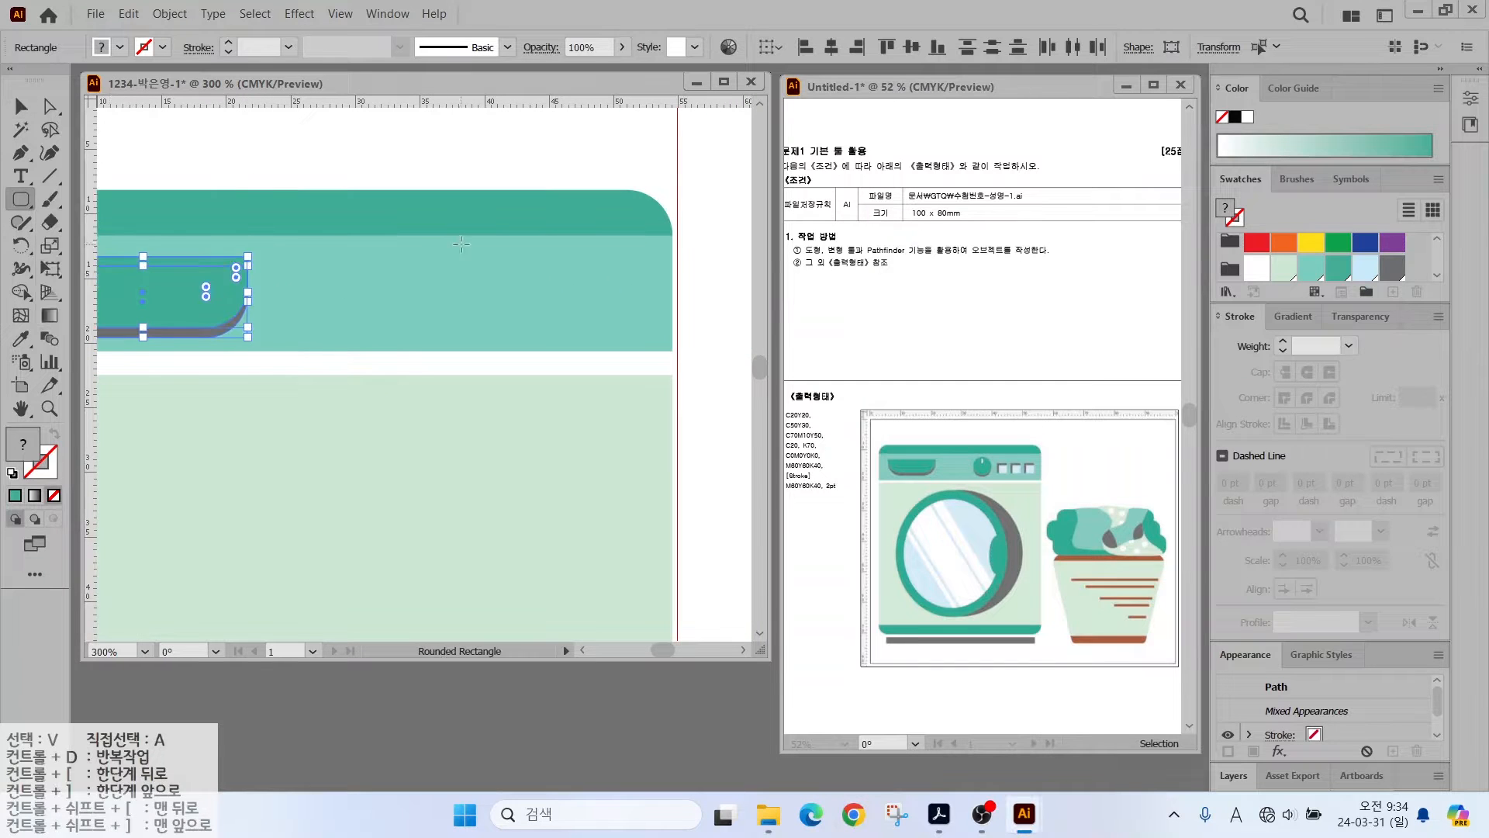
left_click_drag(401, 252, 460, 337)
- Fill the capsule grey, add a teal copy slightly above, and shorten both
left_click(1392, 268)
key("v")
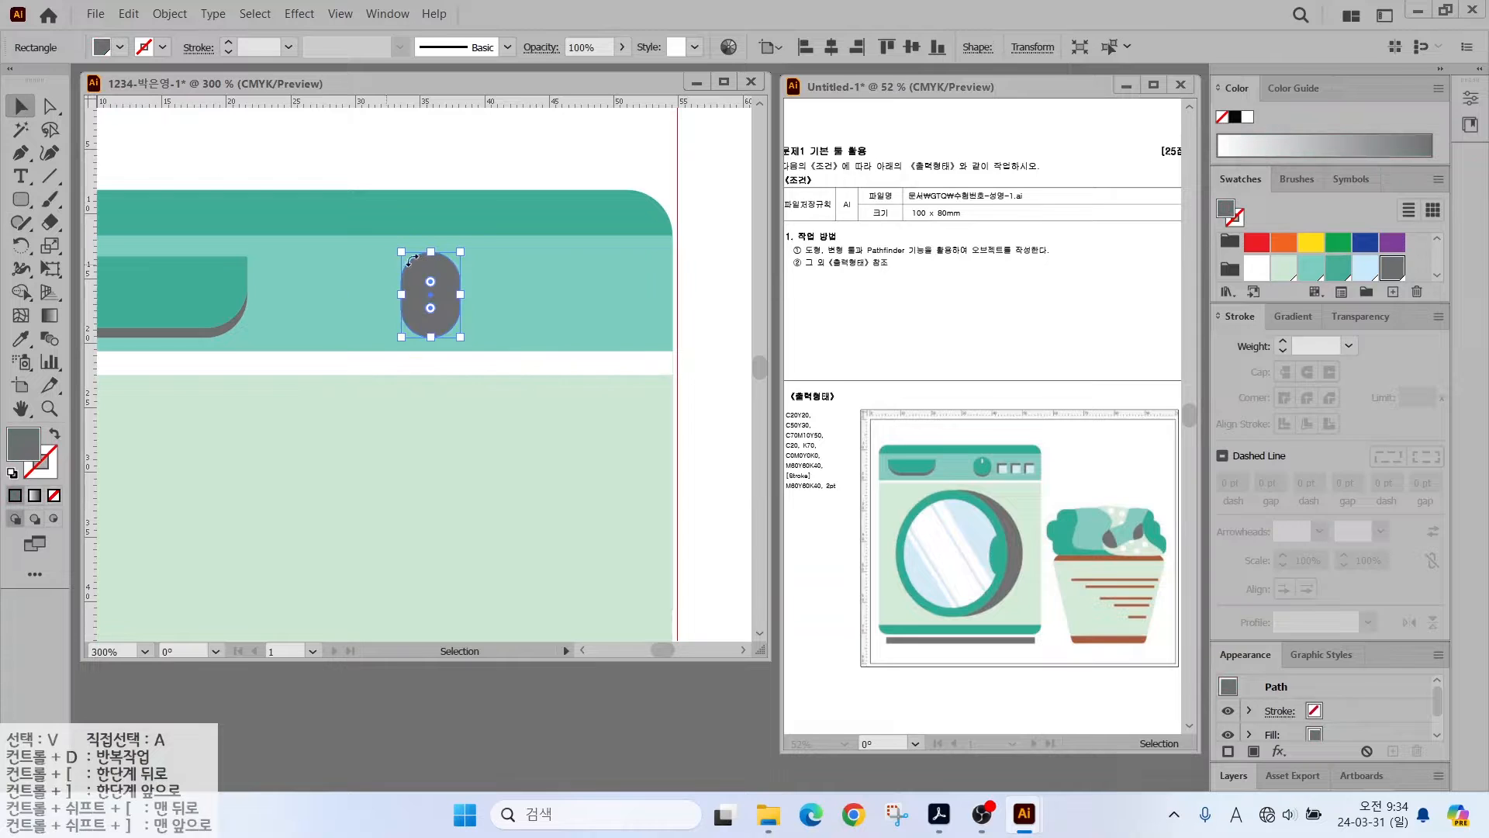
left_click_drag(415, 268, 416, 268)
left_click(1339, 272)
scroll(434, 311, "up", 2)
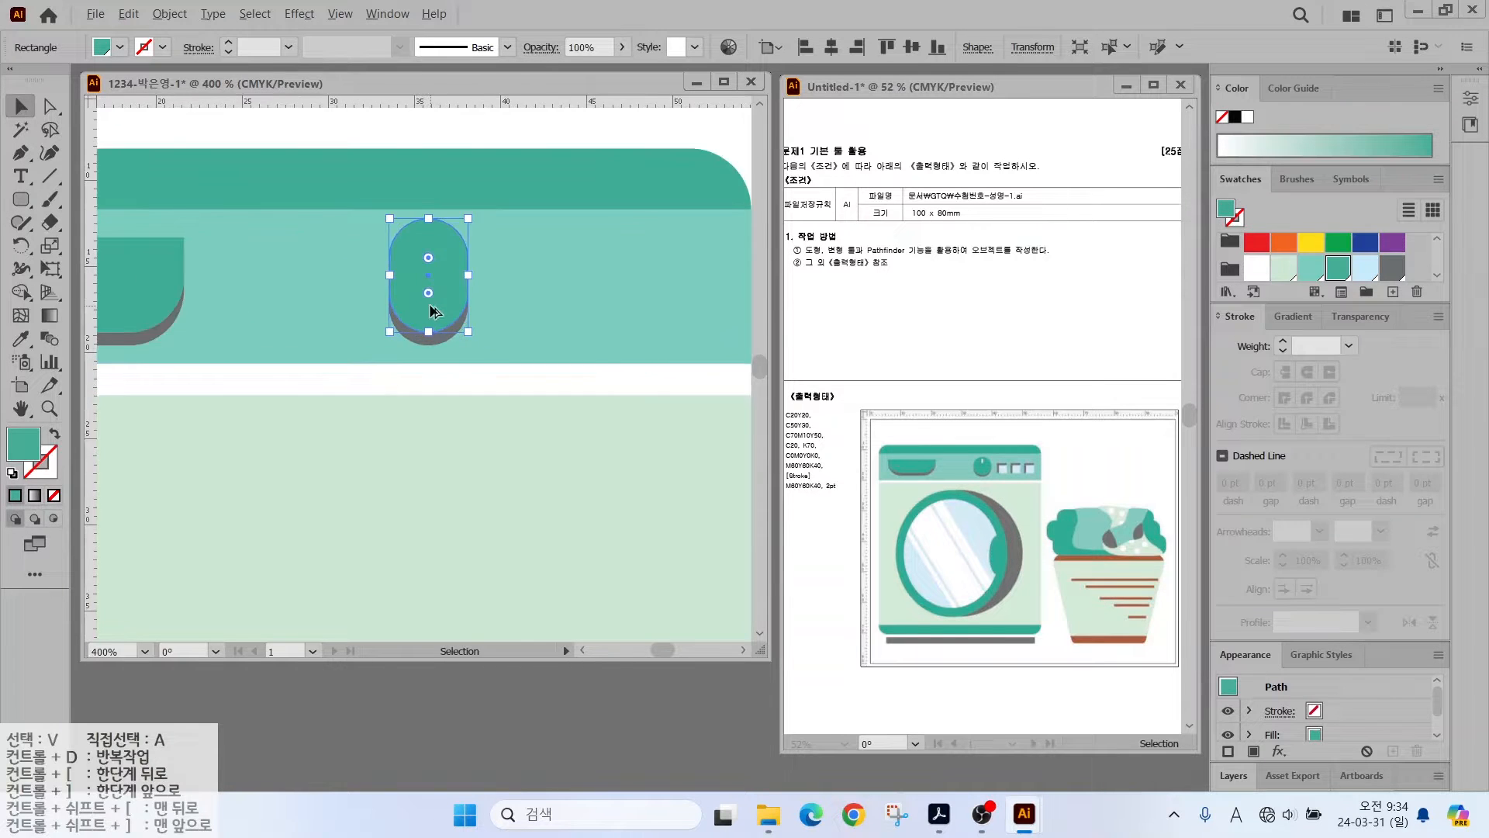
left_click(412, 358, "shift")
left_click_drag(426, 172, 426, 187)
- Draw a white slot inside the teal knob and a white square to its right
left_click_drag(21, 199, 64, 222)
left_click_drag(417, 222, 434, 265)
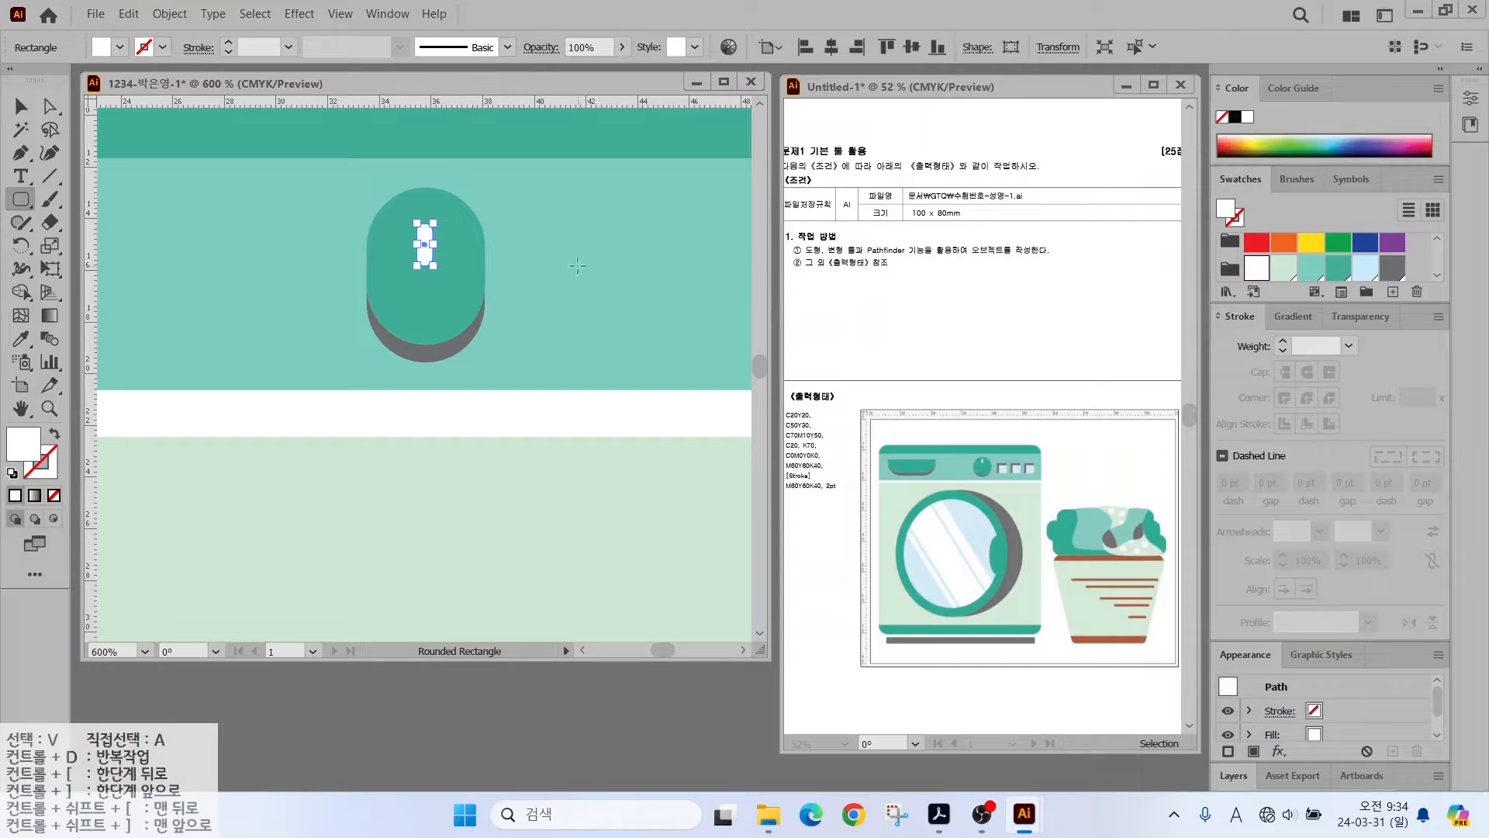
scroll(333, 211, "down", 1)
left_click_drag(21, 200, 65, 200)
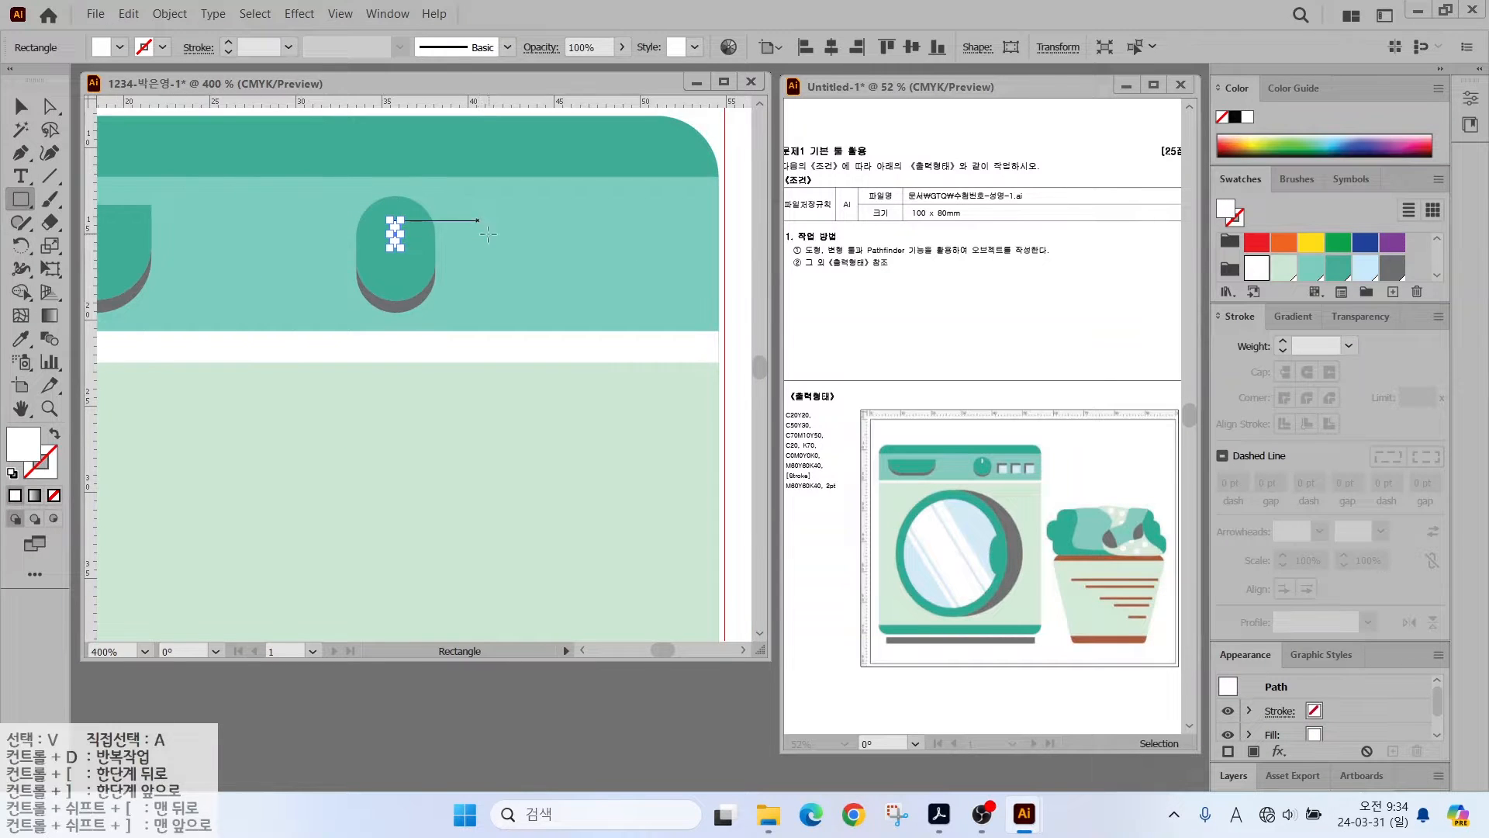
mouse_move(482, 229)
left_mouse_down()
mouse_move(552, 301)
mouse_move(518, 274)
left_mouse_up()
key("v")
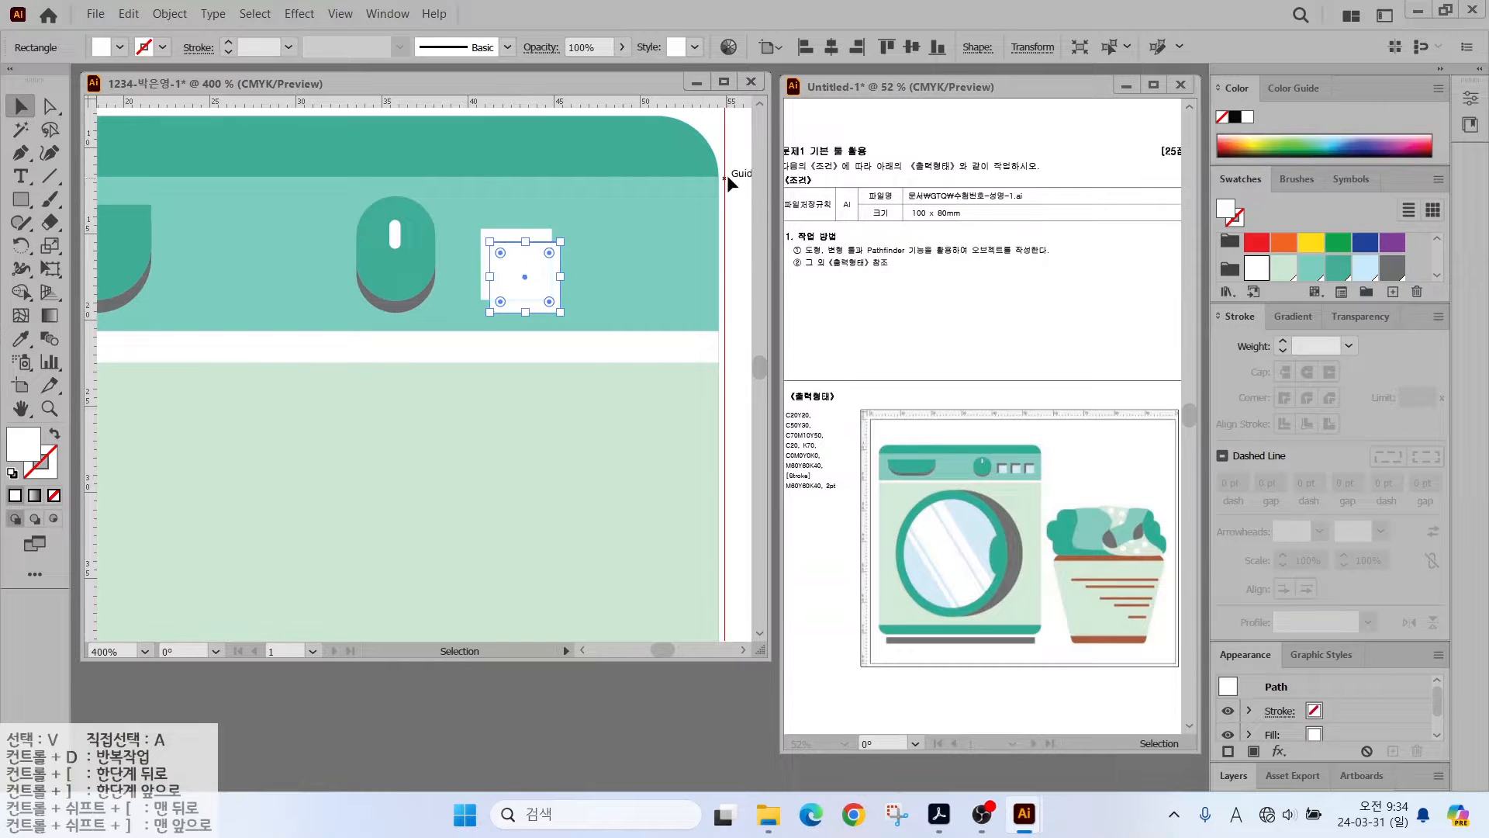
- Fill the back square grey and divide it with the overlapping white square using Pathfinder
left_click(727, 176)
left_click(484, 262)
left_click(1392, 268)
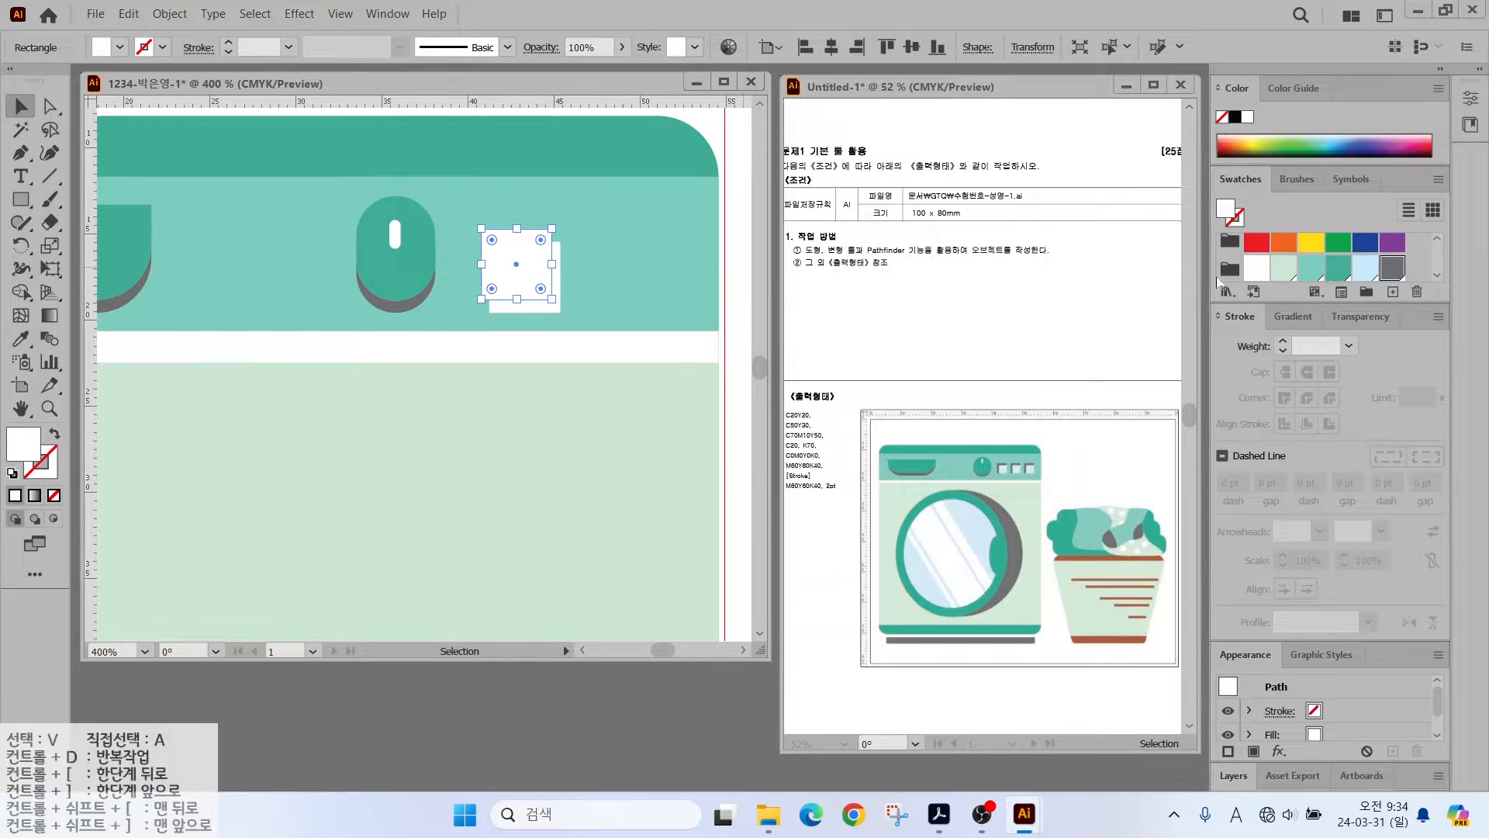
left_click(523, 268, "shift")
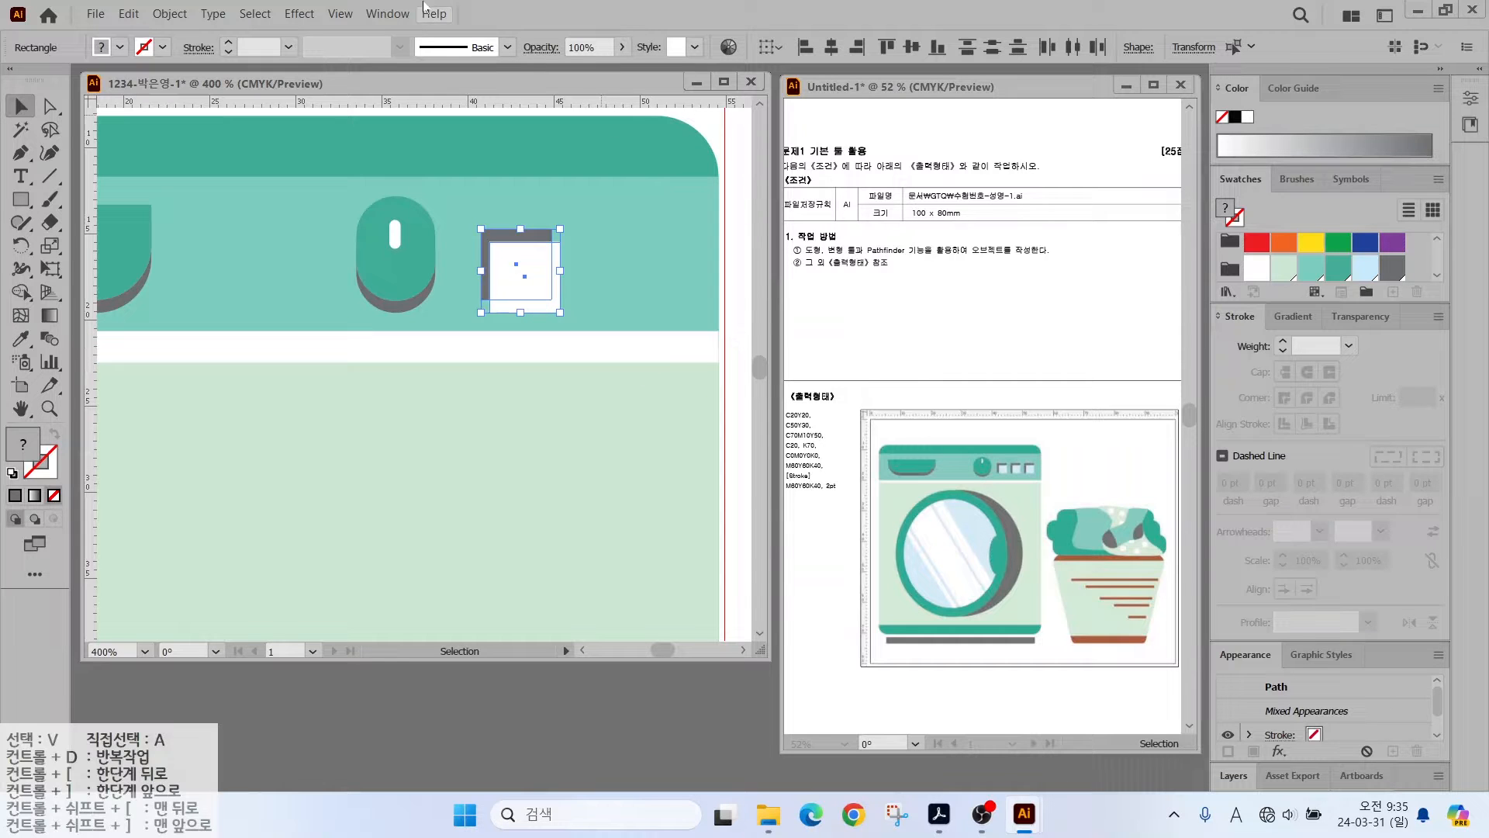
left_click(384, 14)
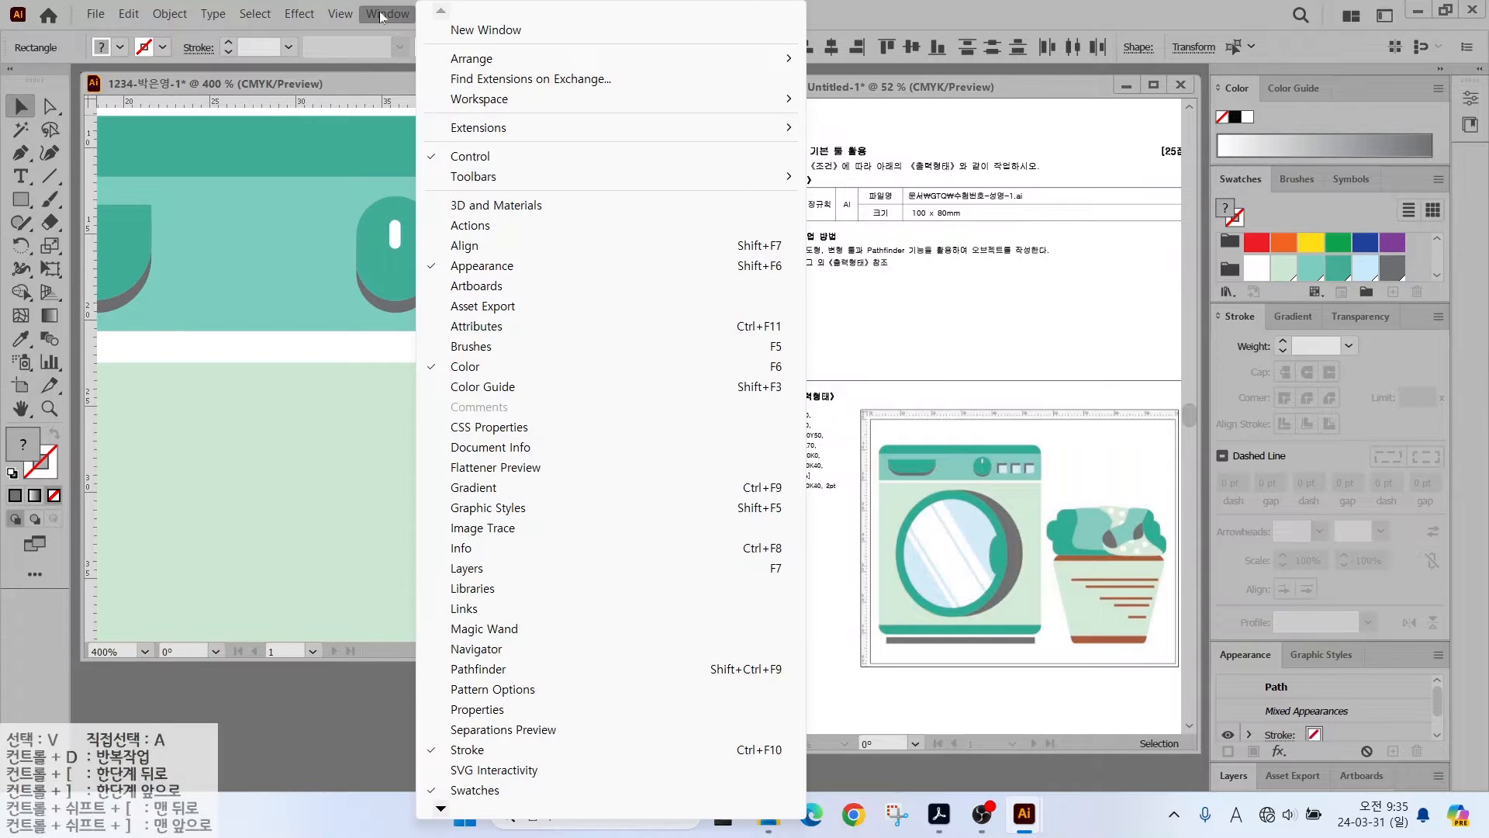
left_click(481, 669)
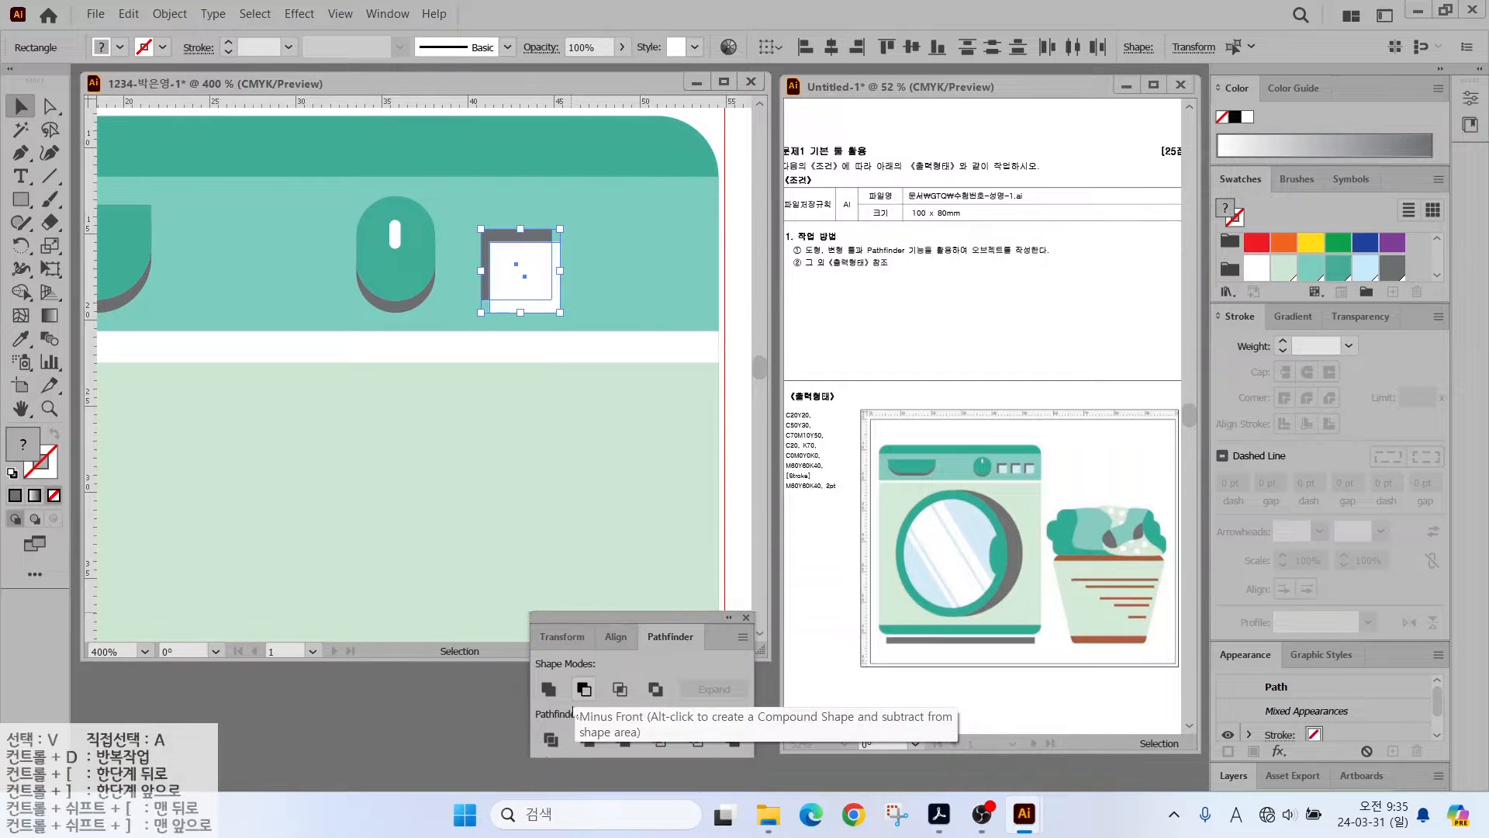
left_click(552, 743)
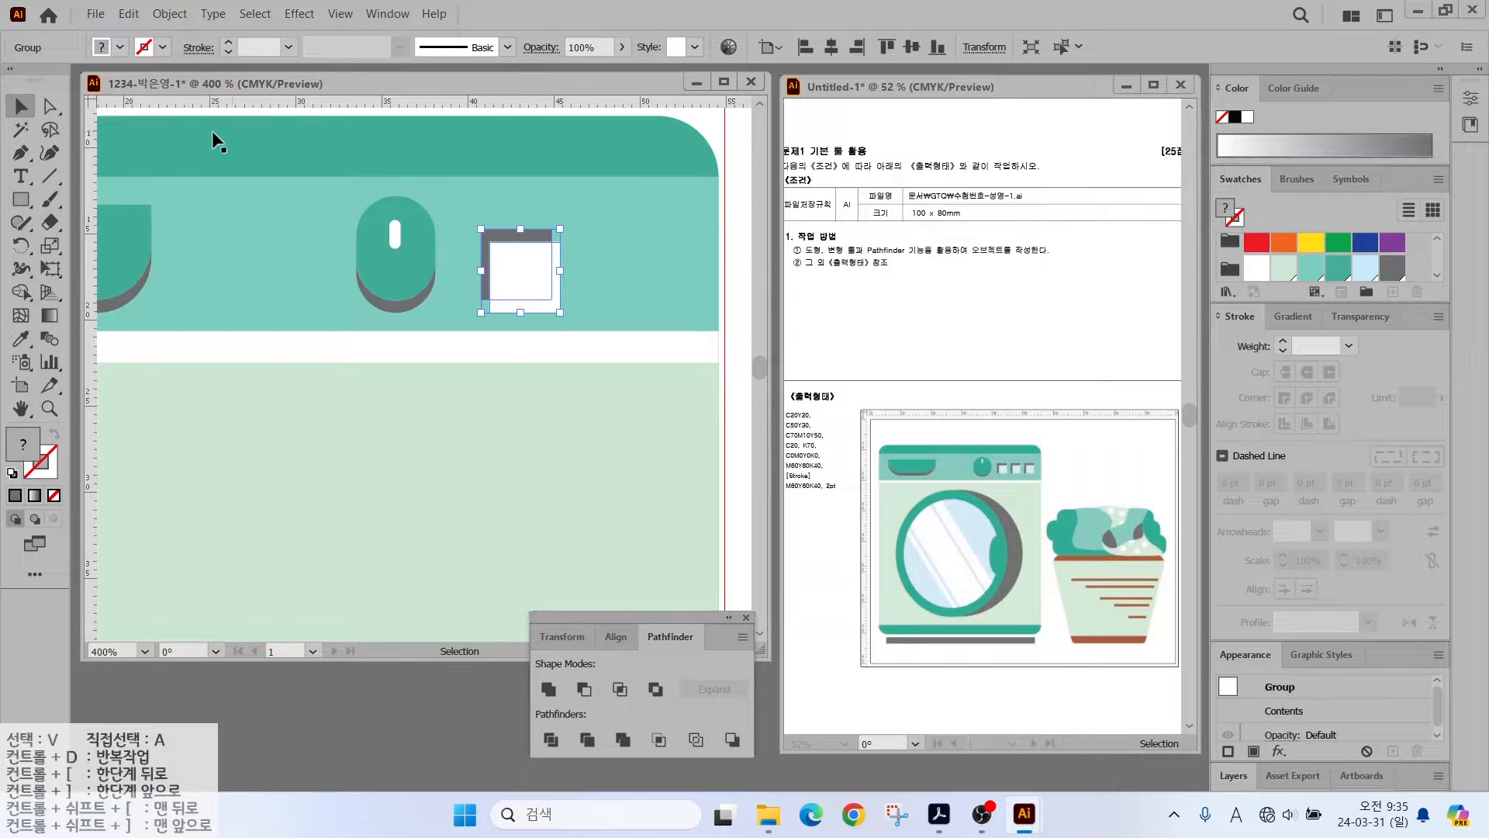
- Delete the leftover white L-shaped piece, leaving a white button with a grey shadow edge
left_click(48, 107)
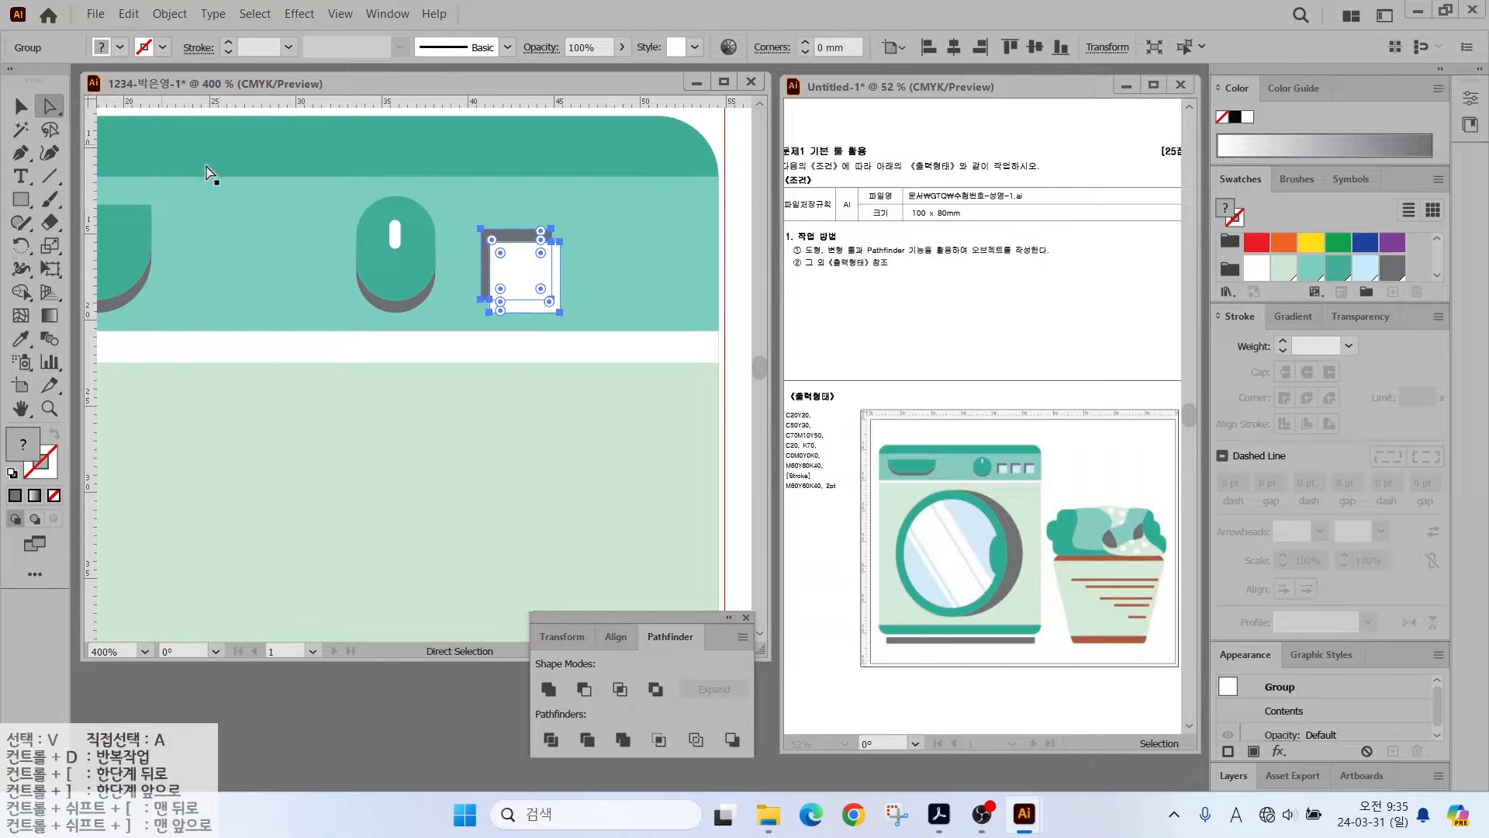
left_click(712, 126)
left_click(541, 310)
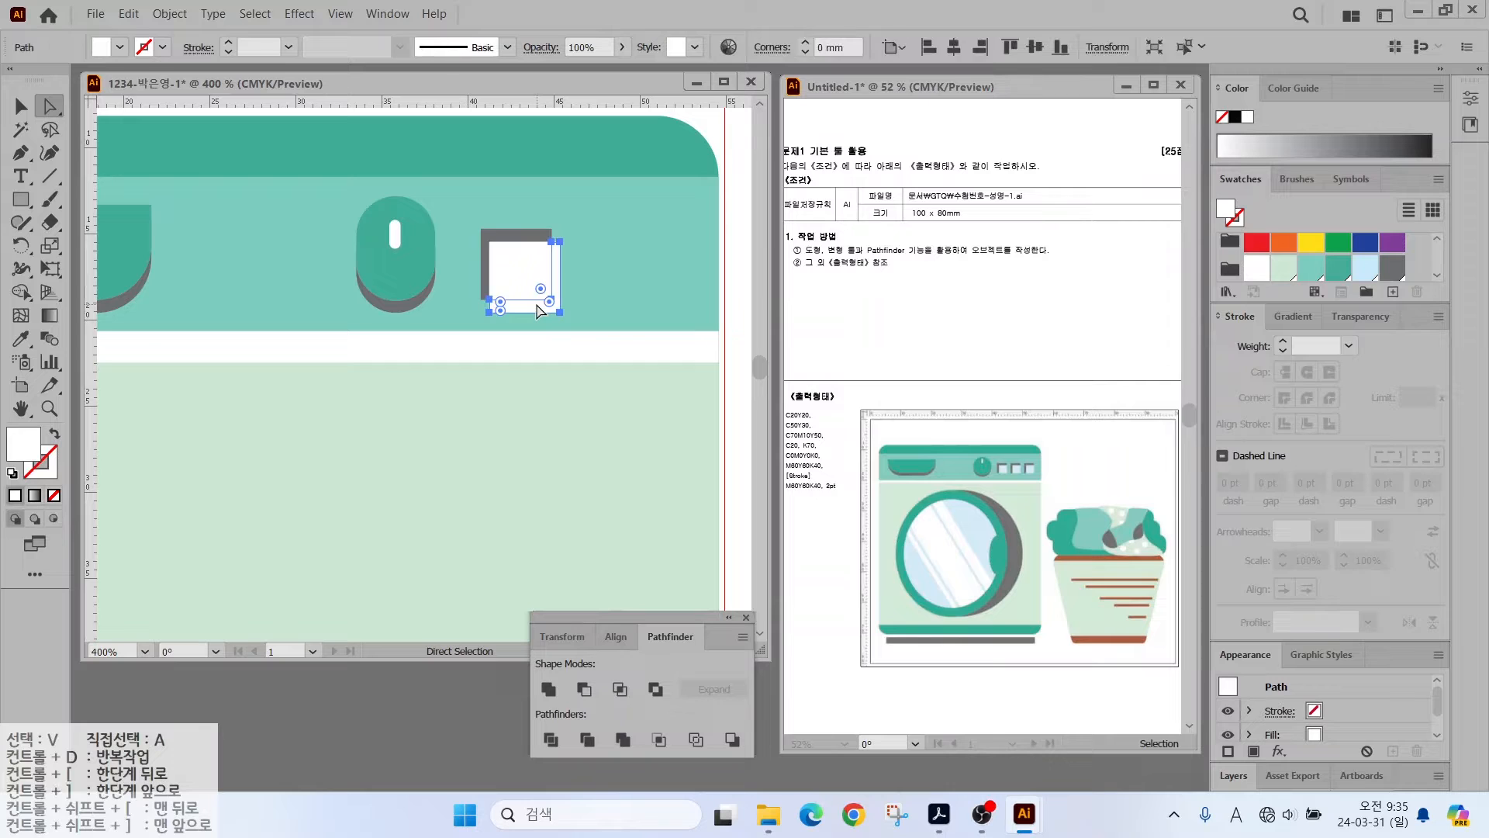
key("Delete")
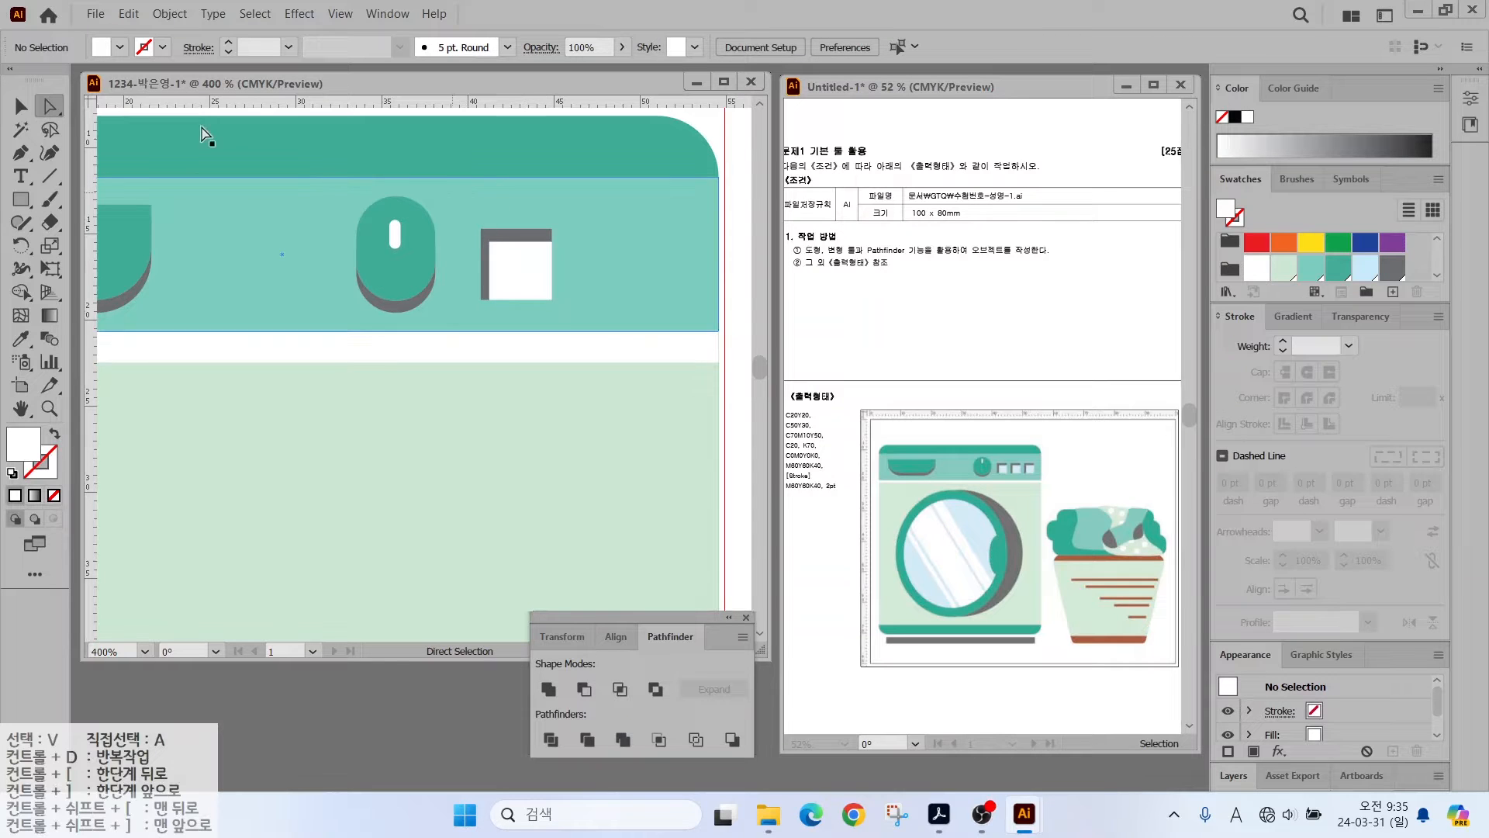
key("v")
- Make two more copies of the button to the right and shrink all three slightly
left_click_drag(519, 283, 604, 278)
left_click_drag(607, 278, 691, 278)
left_click(599, 277, "shift")
left_click(527, 277, "shift")
left_click_drag(728, 230, 686, 242)
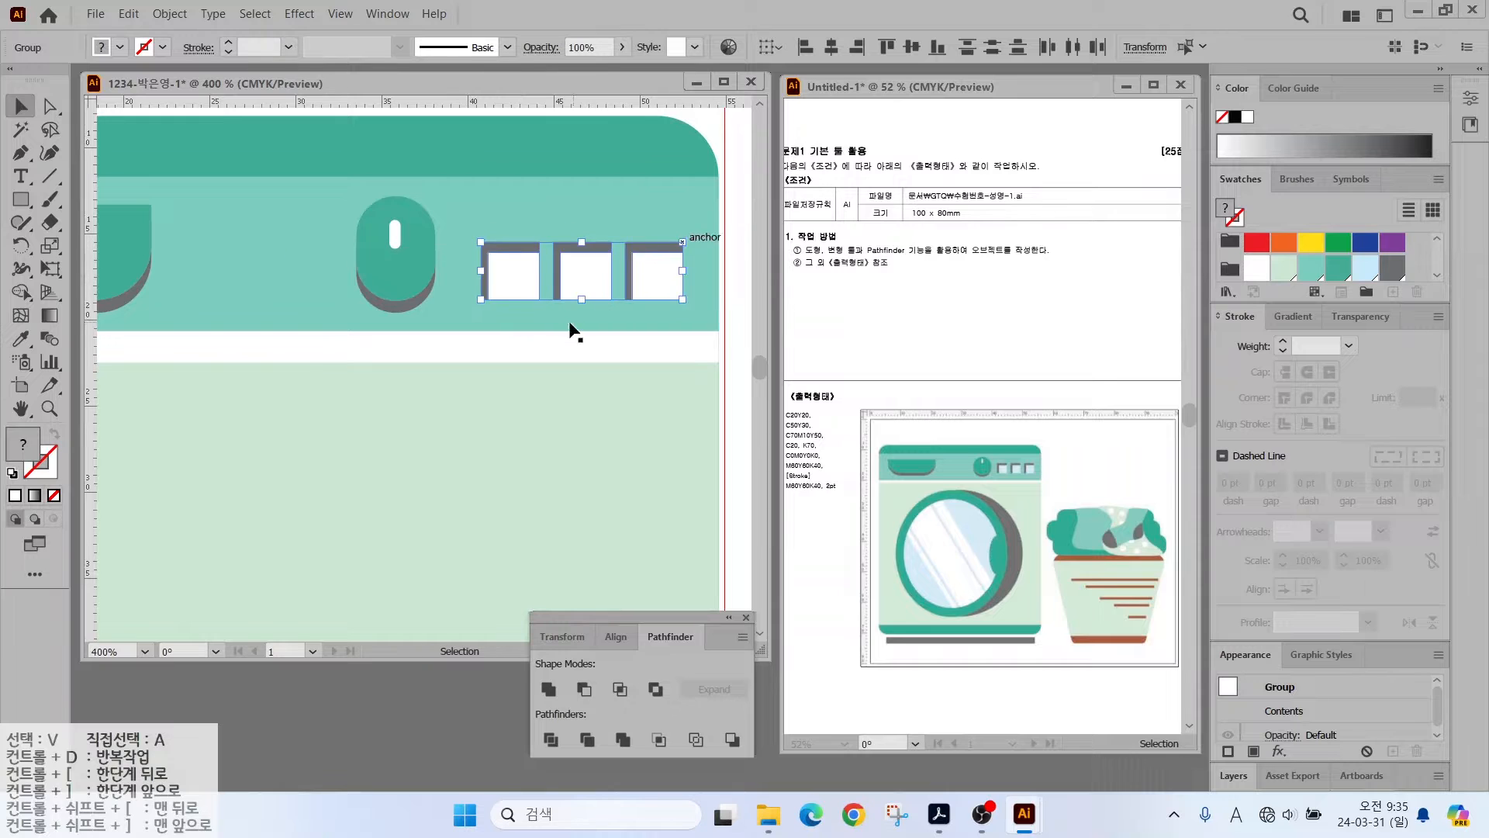
- Draw a large circle in the machine's lower panel for the door
scroll(572, 329, "down", 2)
left_click_drag(462, 376, 420, 203)
left_click(24, 203)
left_click_drag(24, 203, 100, 243)
left_click_drag(261, 206, 546, 526)
- Duplicate the door circle slightly left and fill the copy teal
key("v")
left_click_drag(331, 303, 301, 303)
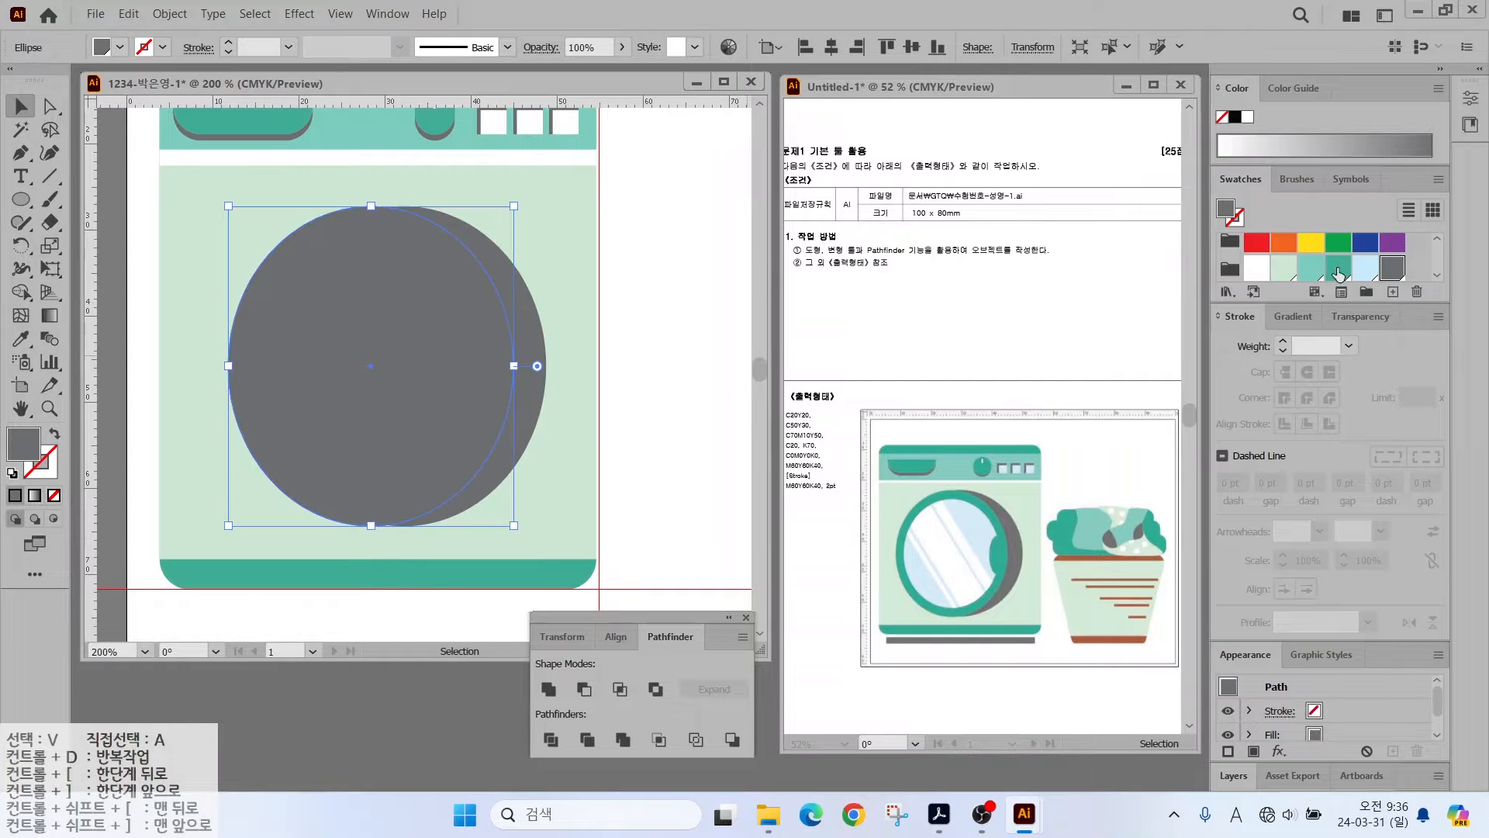
left_click(1337, 269)
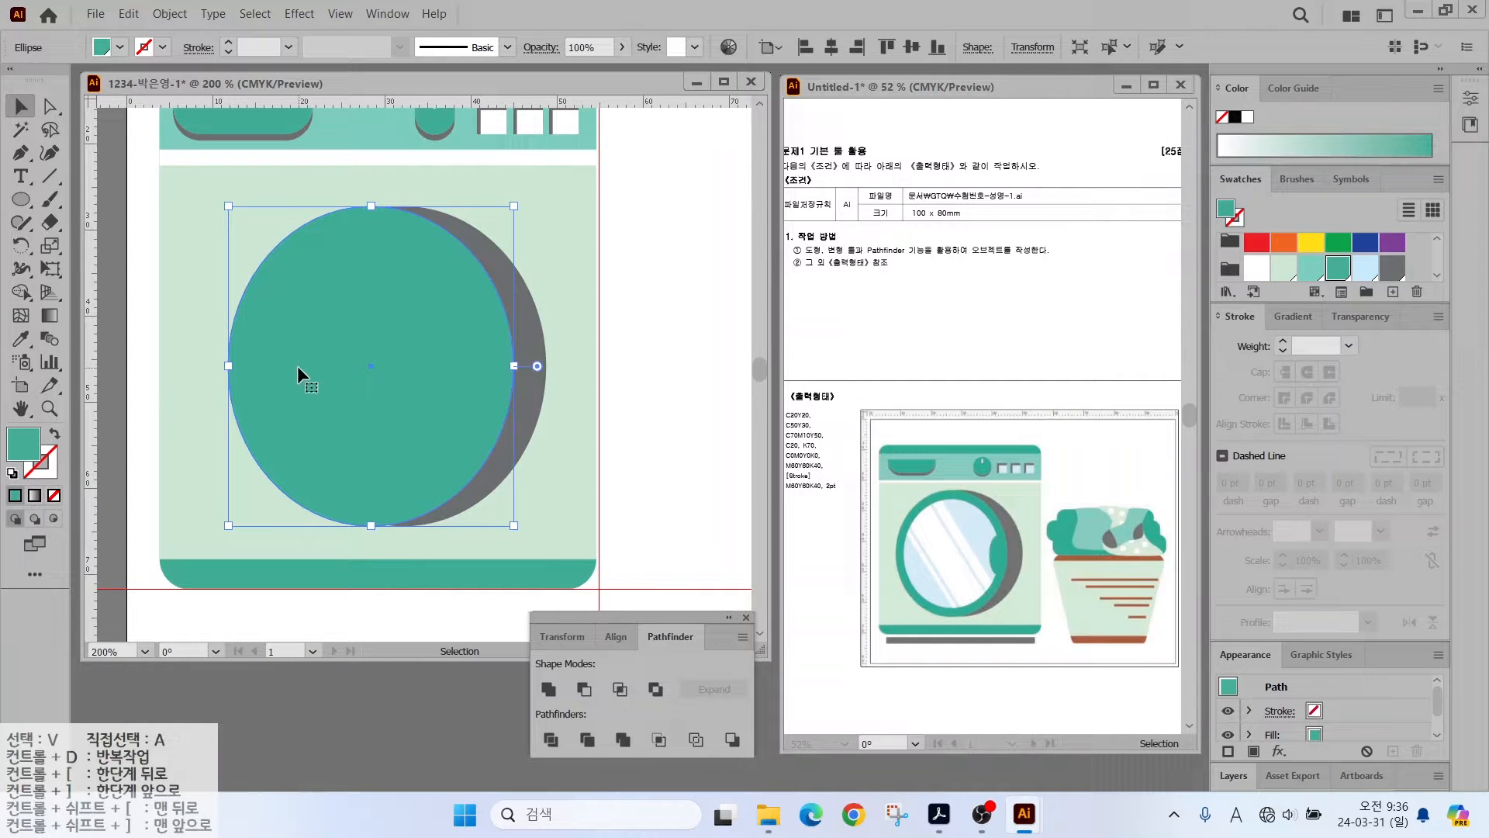
- Offset the teal circle's path by -3 mm and fill the inset circle light blue
left_click(178, 14)
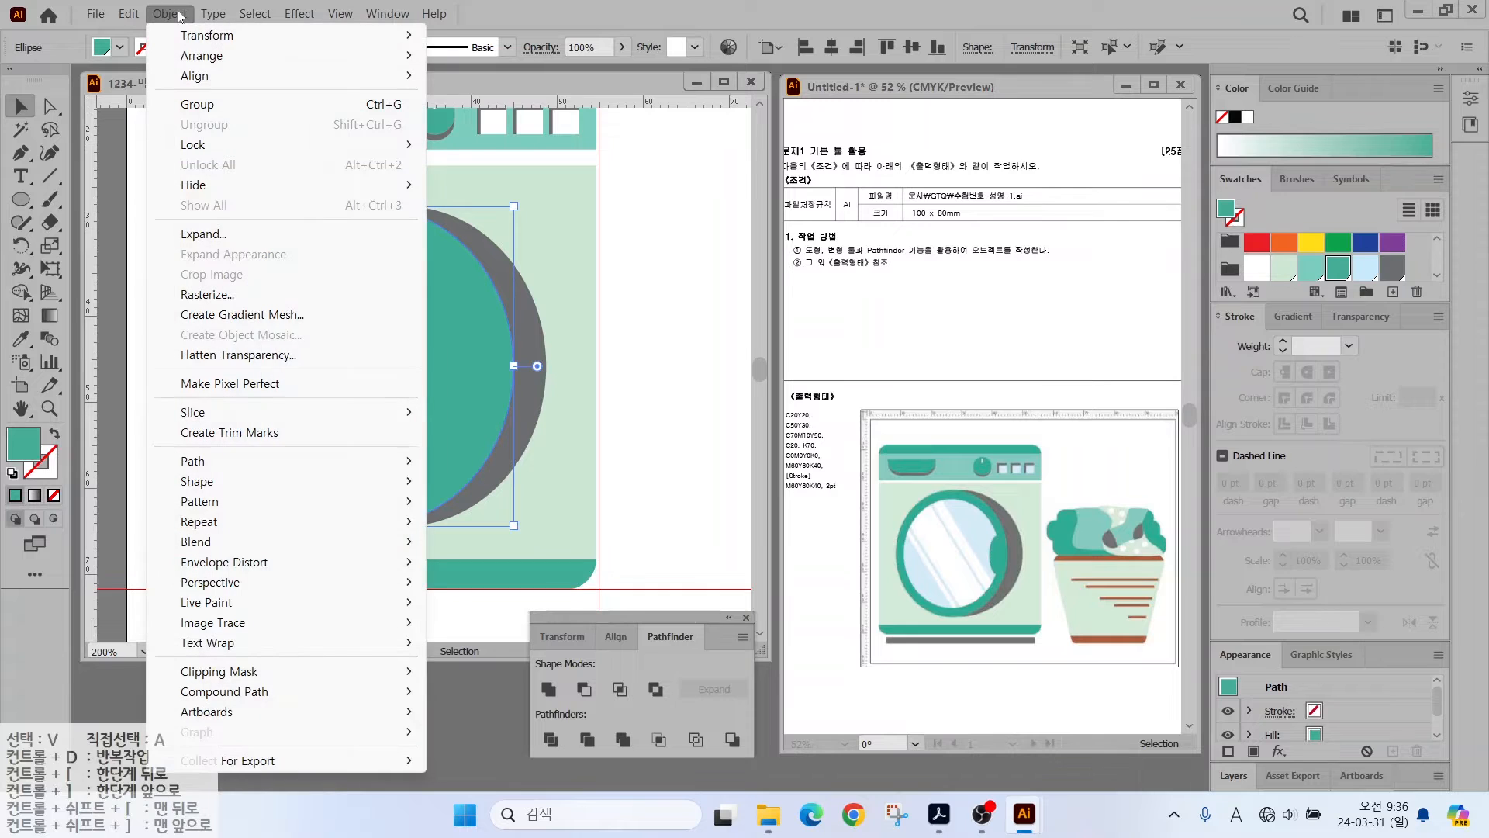
mouse_move(225, 461)
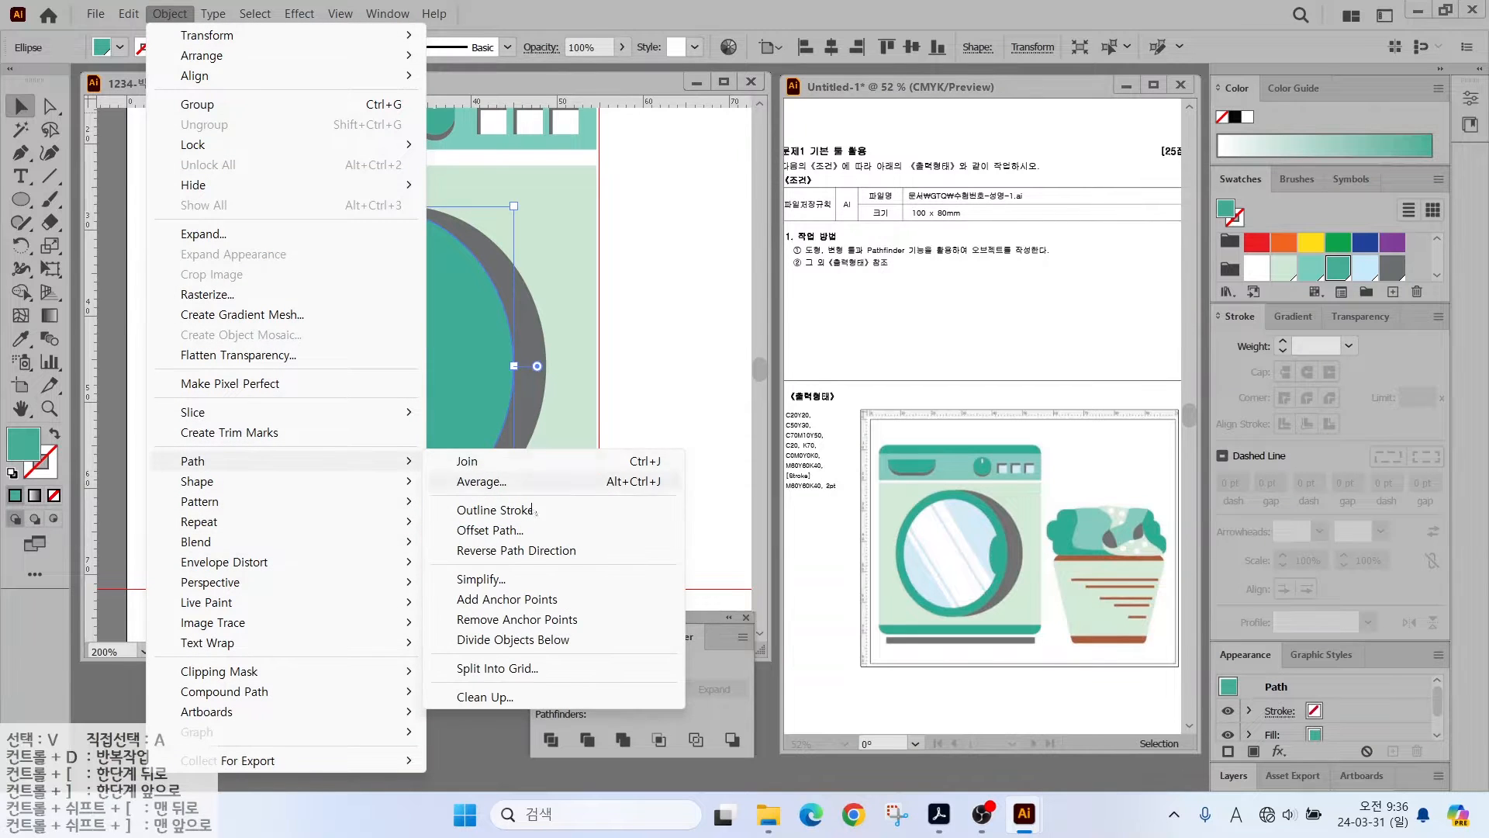
left_click(492, 530)
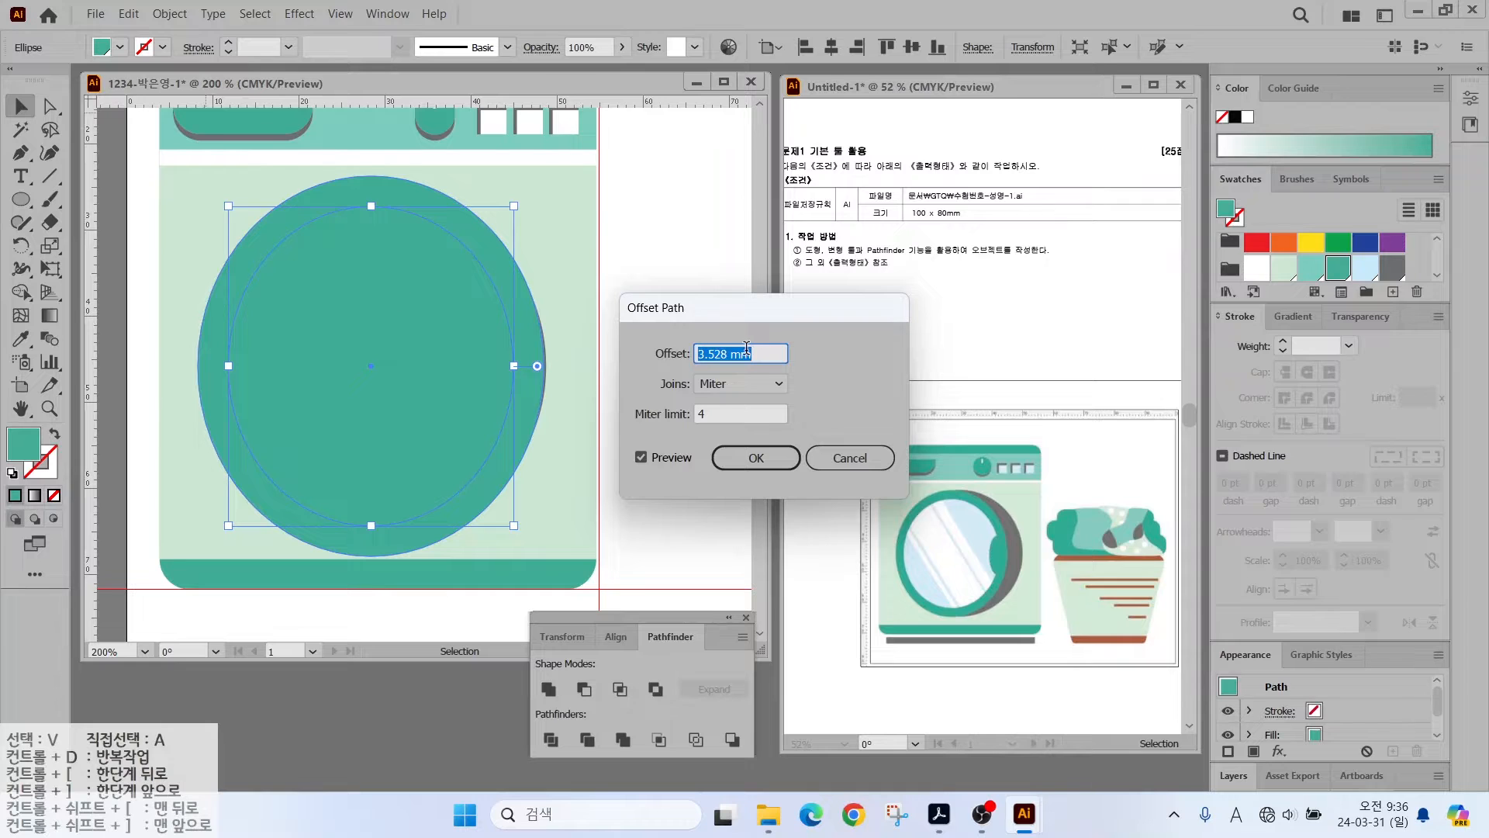
type("-3")
left_click(640, 458)
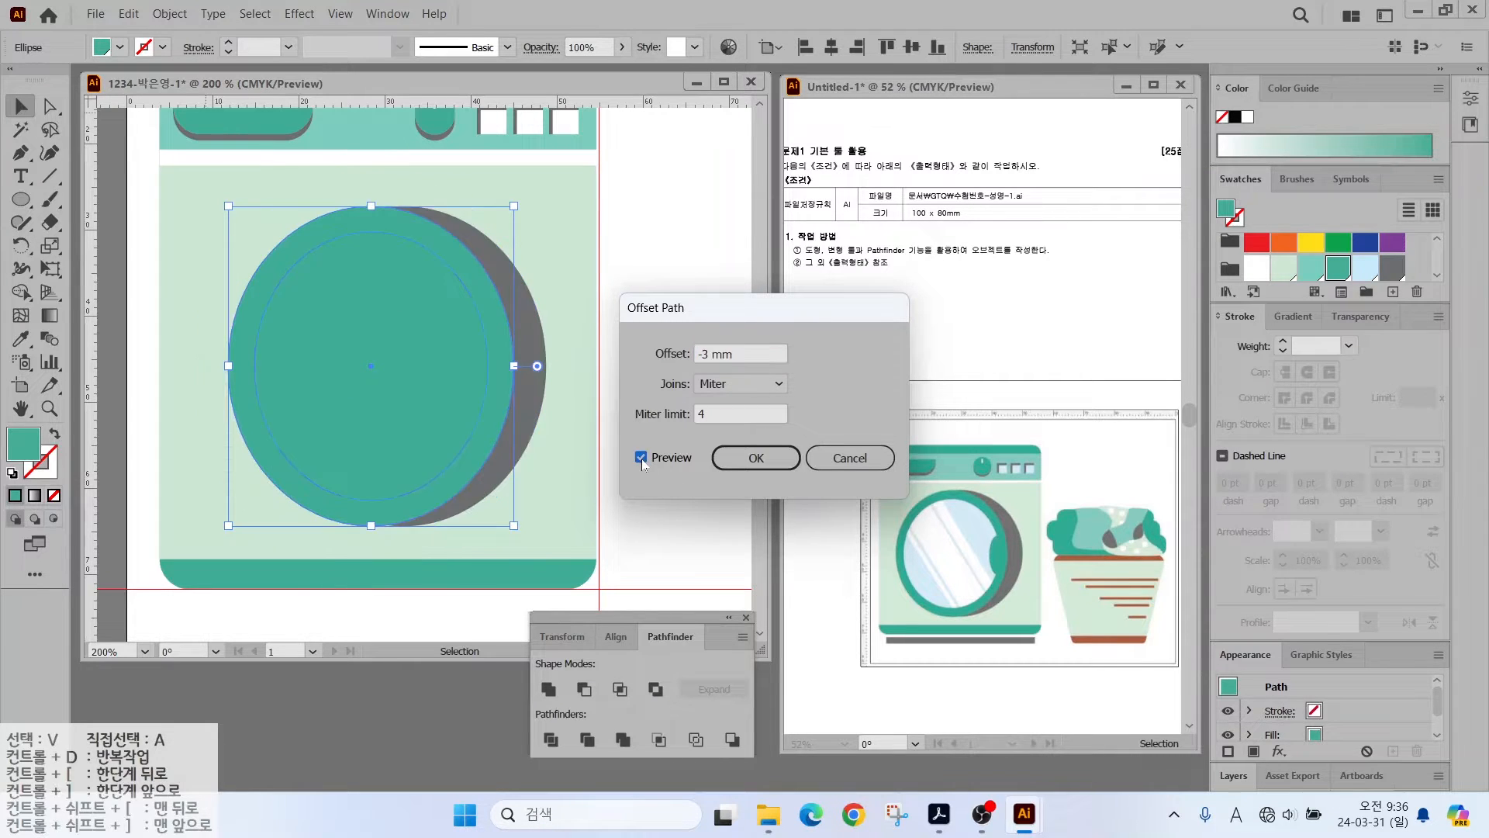
left_click(640, 458)
left_click(674, 354)
type("-3")
key("Return")
left_click(1363, 271)
- Draw a small green ellipse at the door's right edge
key("l")
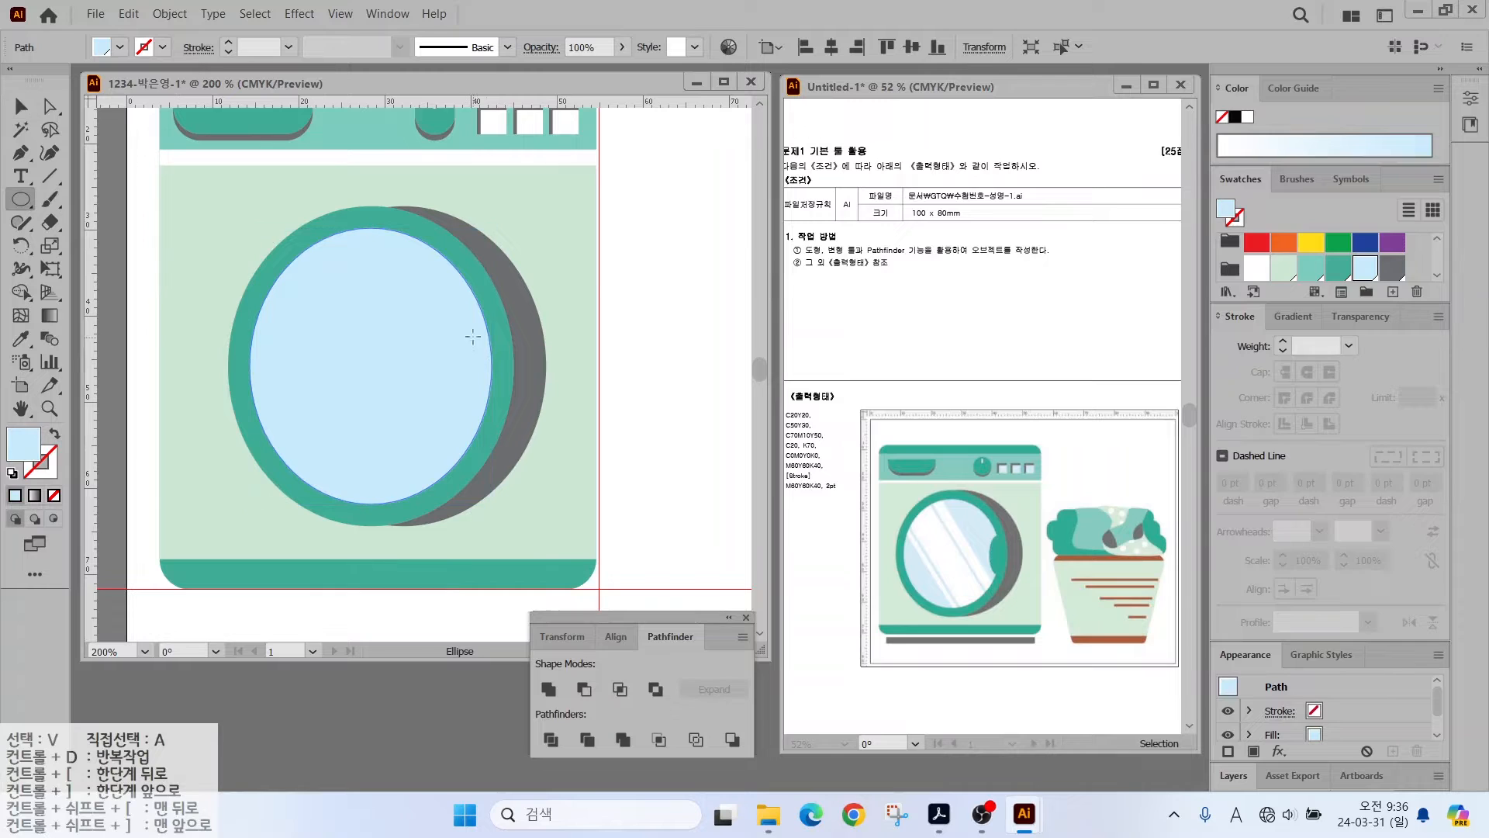
left_click_drag(473, 322, 513, 410)
left_click(1338, 270)
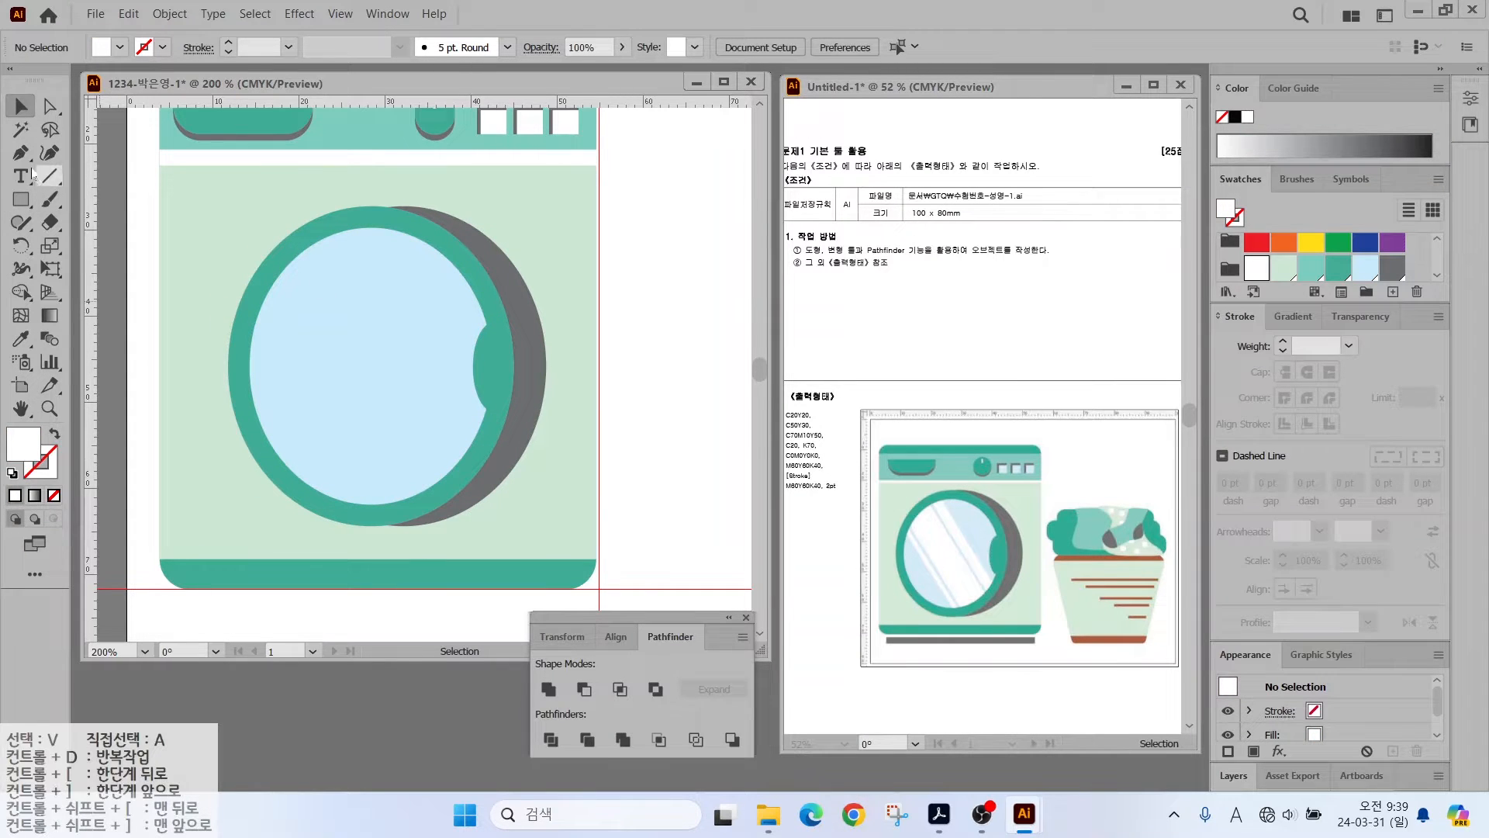
- Draw three tall white bars of differing widths and group them
left_click(21, 199)
mouse_move(229, 206)
left_mouse_down()
mouse_move(515, 526)
mouse_move(265, 455)
mouse_move(243, 589)
left_mouse_up()
key("v")
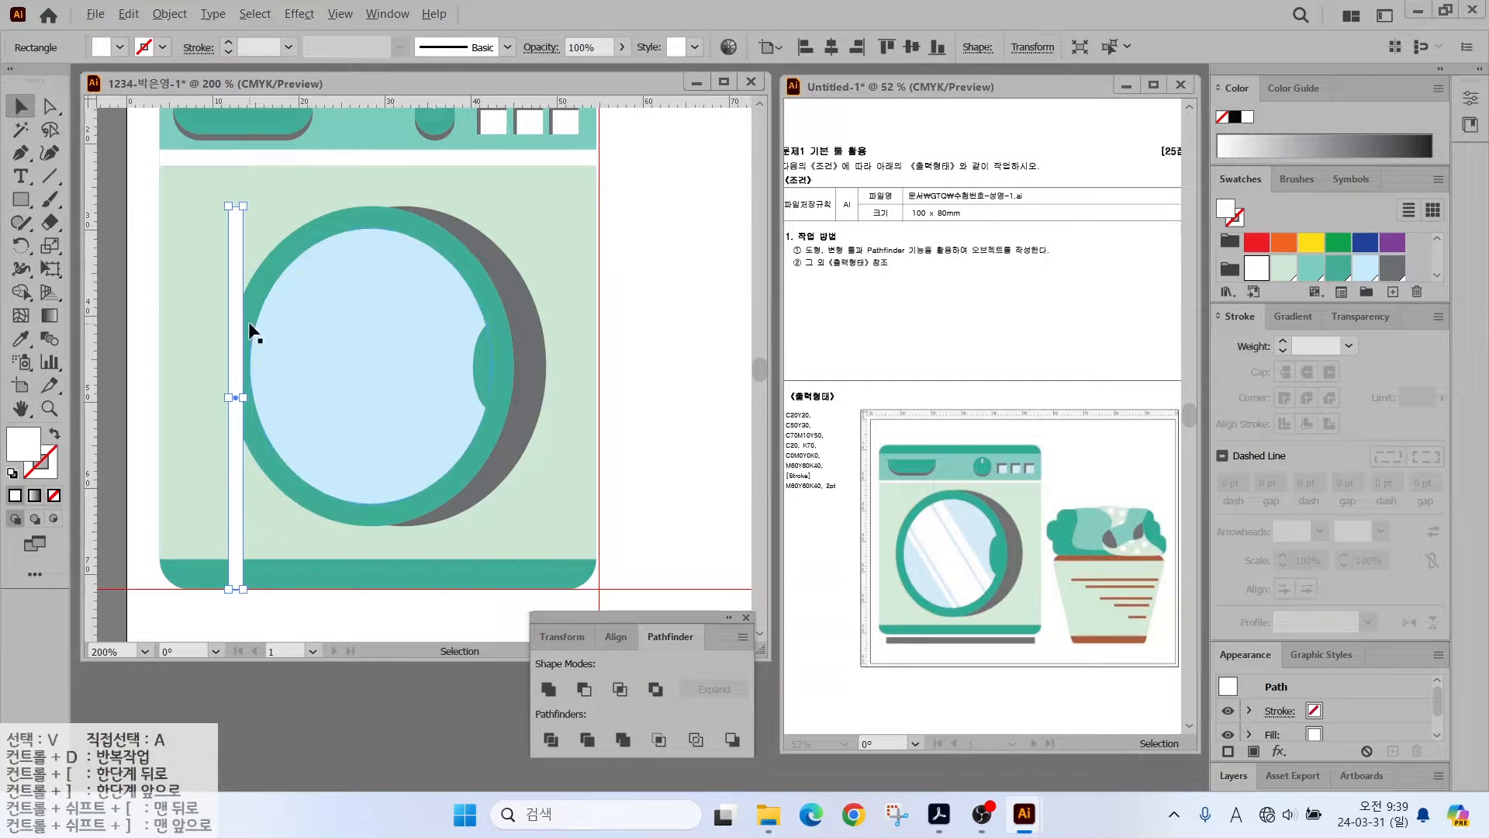
left_click_drag(238, 325, 263, 326)
left_click_drag(269, 397, 316, 396)
left_click(235, 396)
key("ctrl+z")
left_click_drag(232, 326, 329, 331)
left_click(286, 261, "shift")
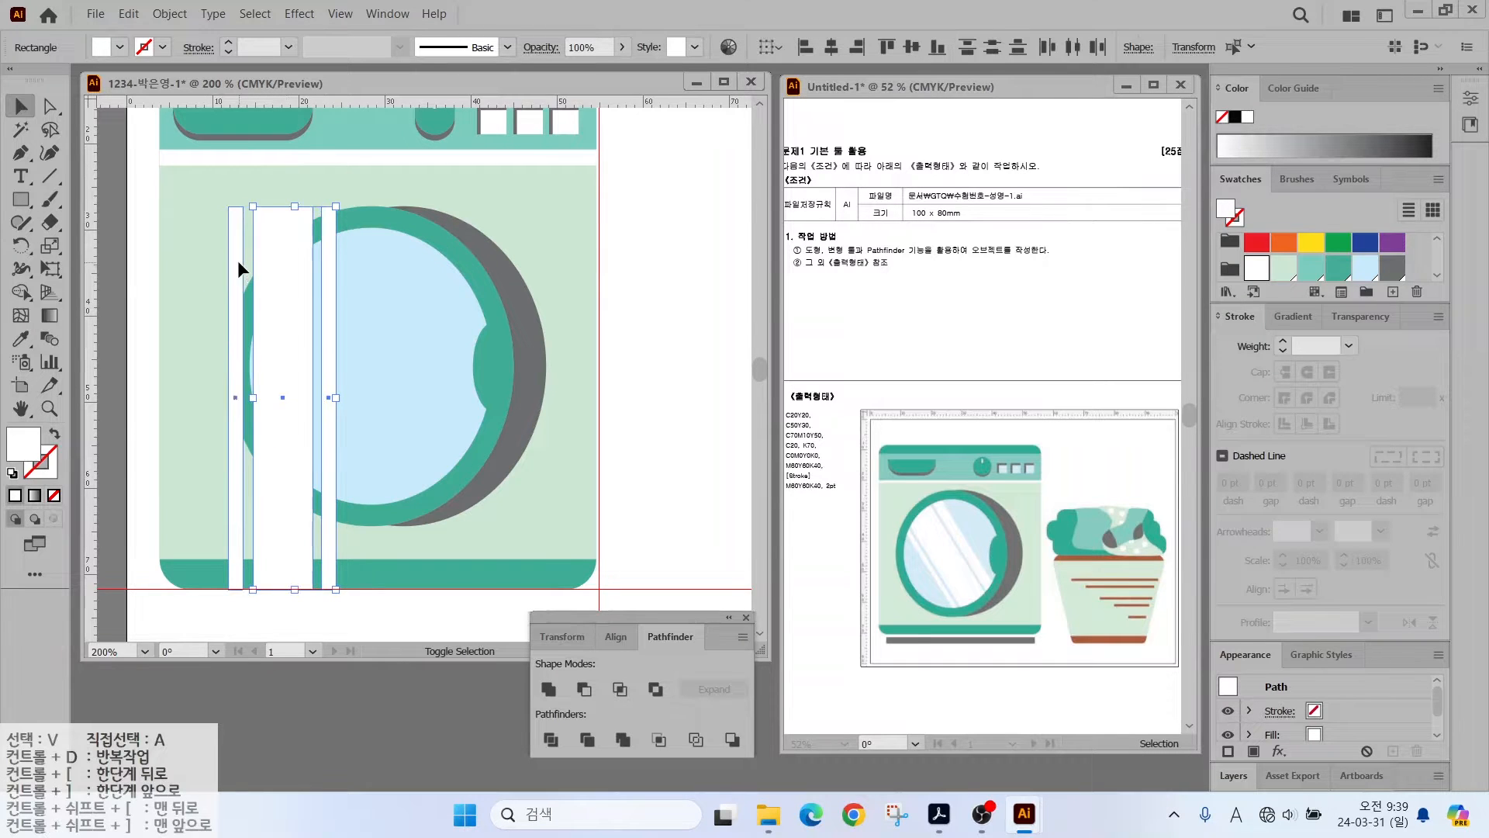
left_click(238, 262, "shift")
right_click(277, 260)
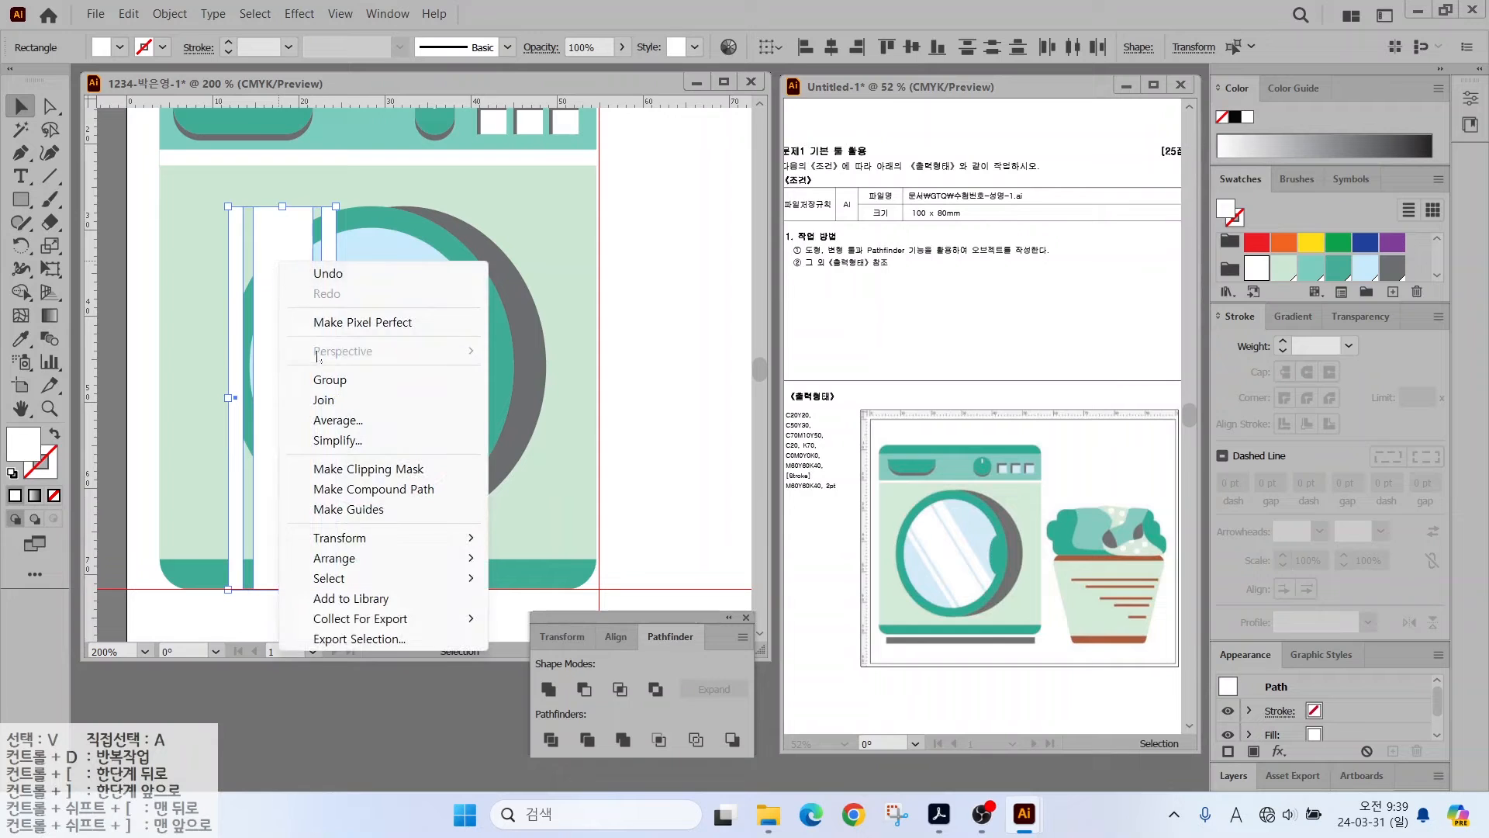
left_click(320, 378)
- Tilt the white bar group diagonally across the porthole
left_click_drag(339, 203, 147, 256)
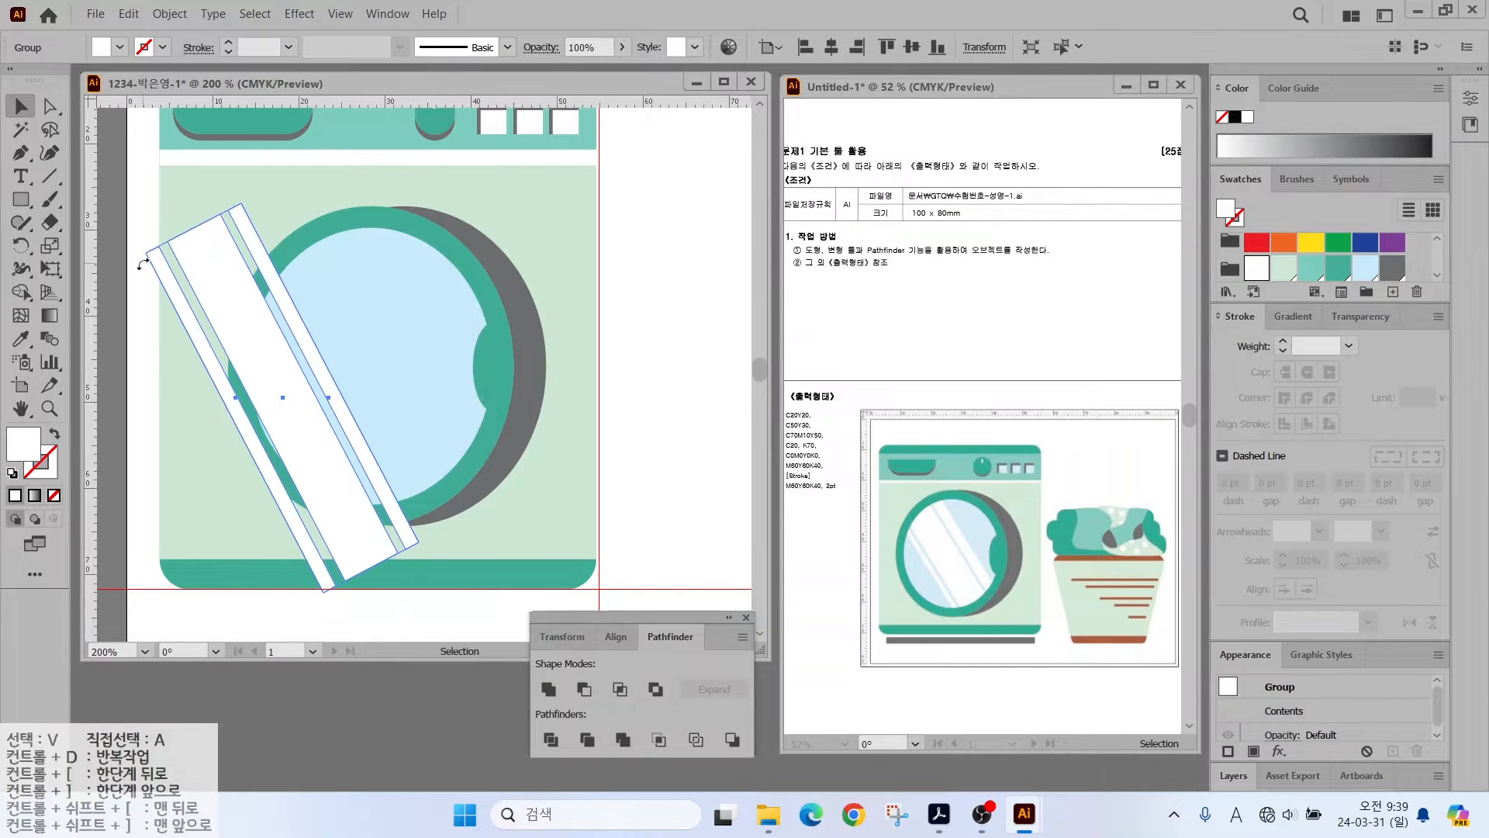
left_click_drag(255, 333, 336, 312)
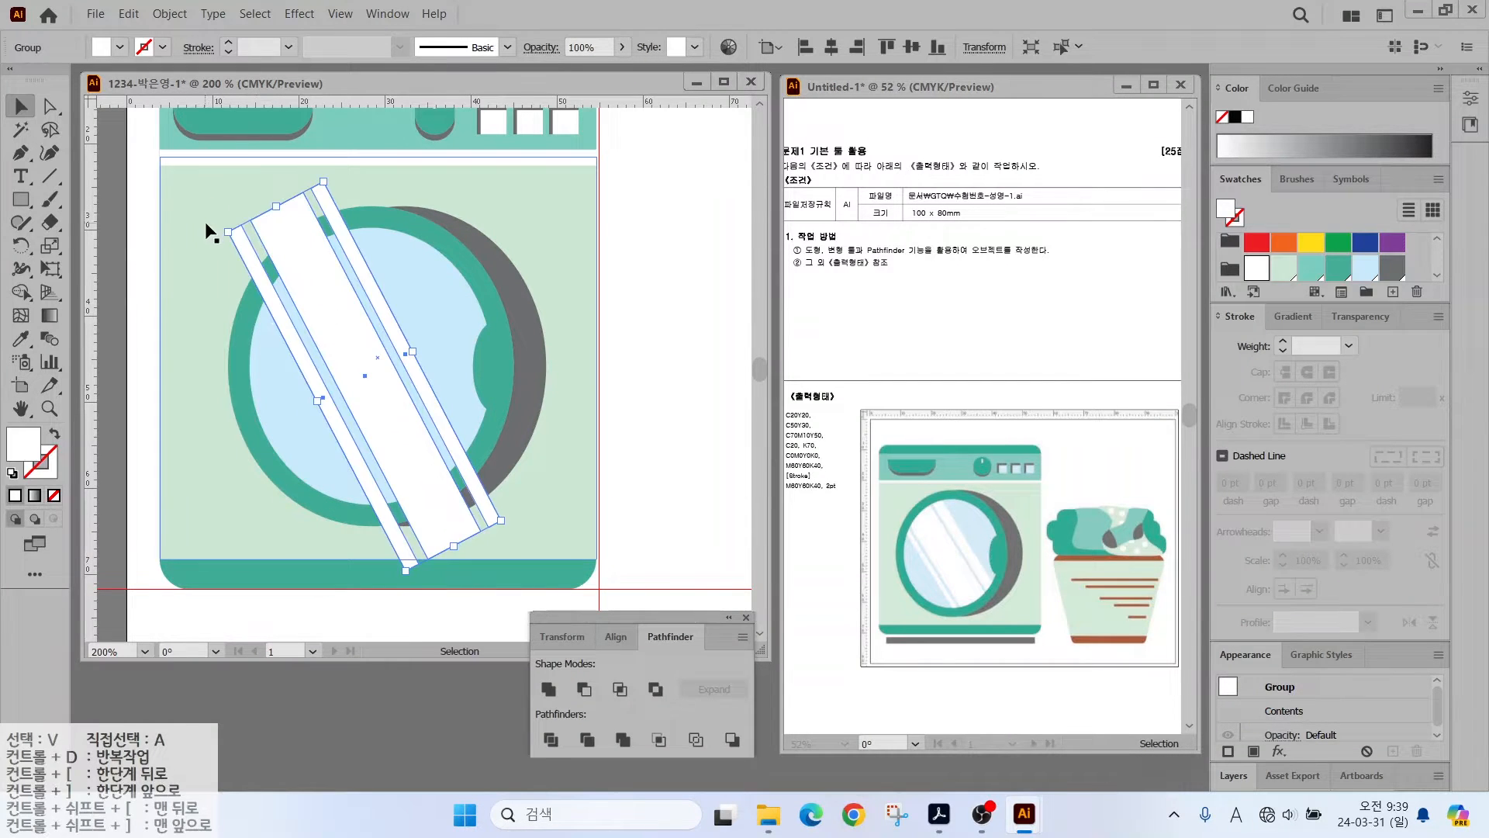
left_click_drag(217, 232, 193, 251)
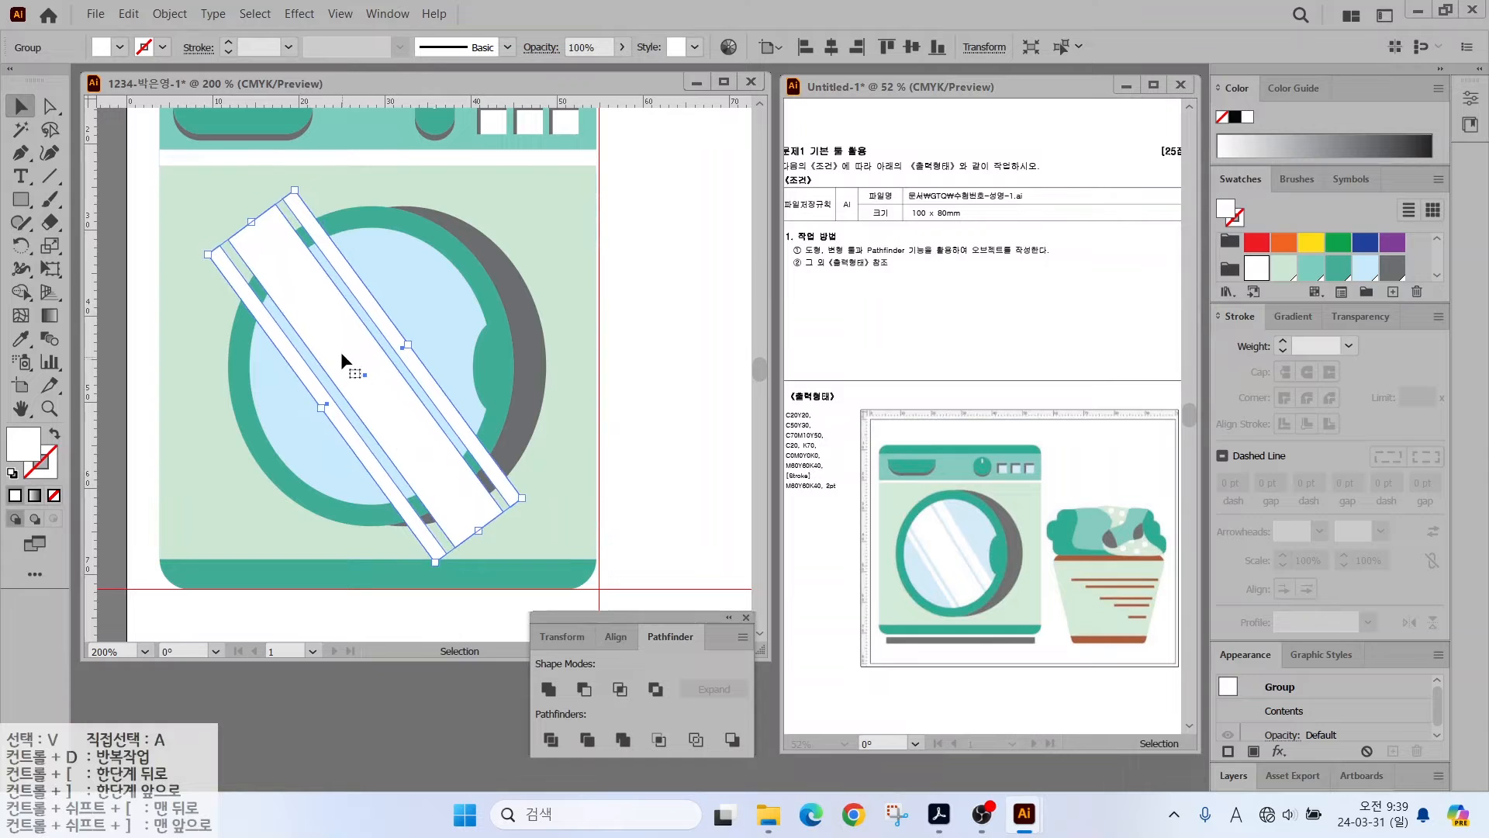
- Paste a copy of the light-blue circle in front and crop the stripes to it with Pathfinder
left_click(373, 304)
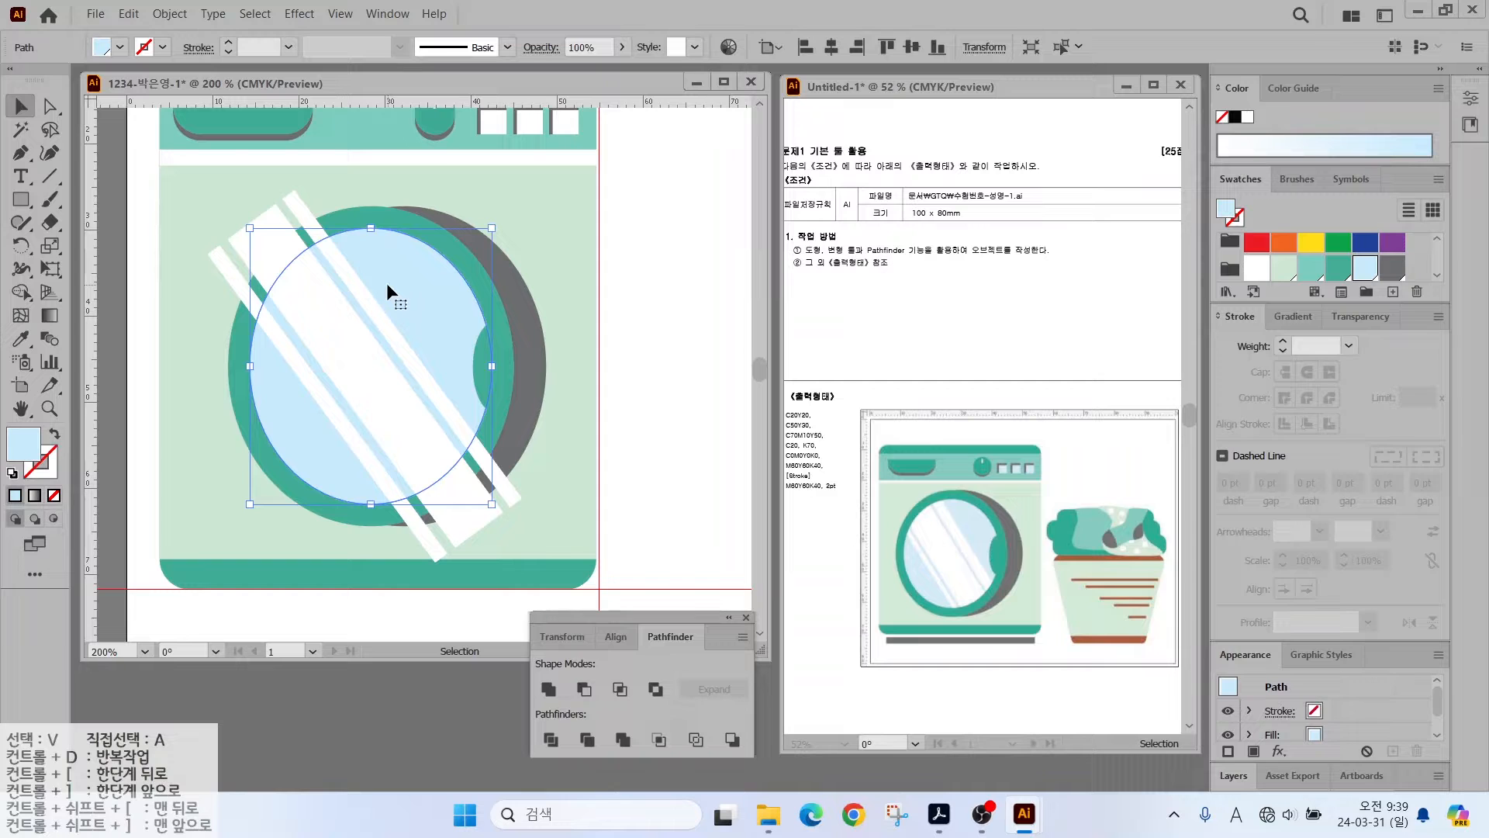
key("ctrl+c")
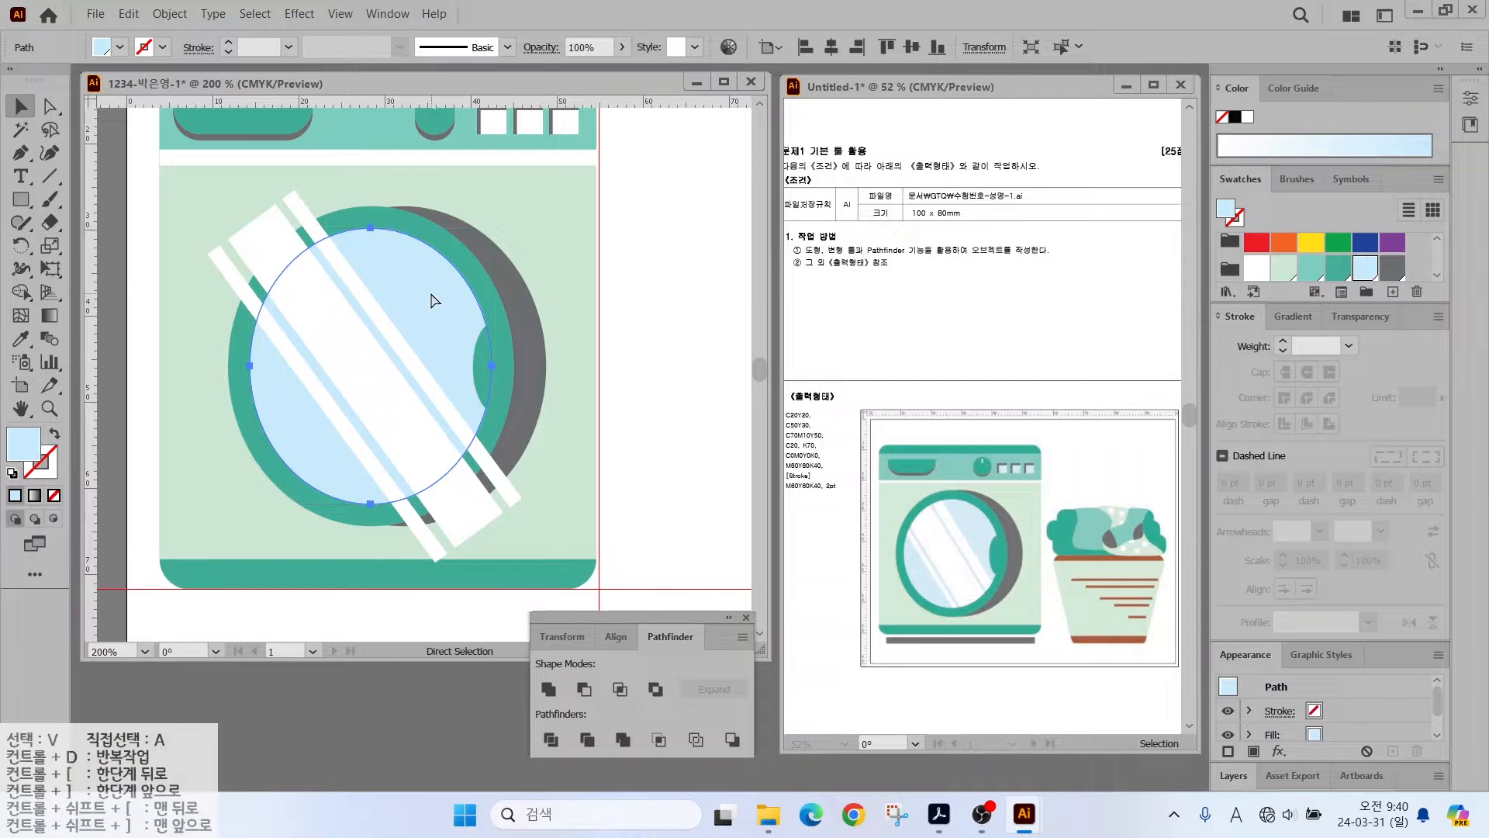
key("ctrl+f")
left_click_drag(431, 295, 411, 340)
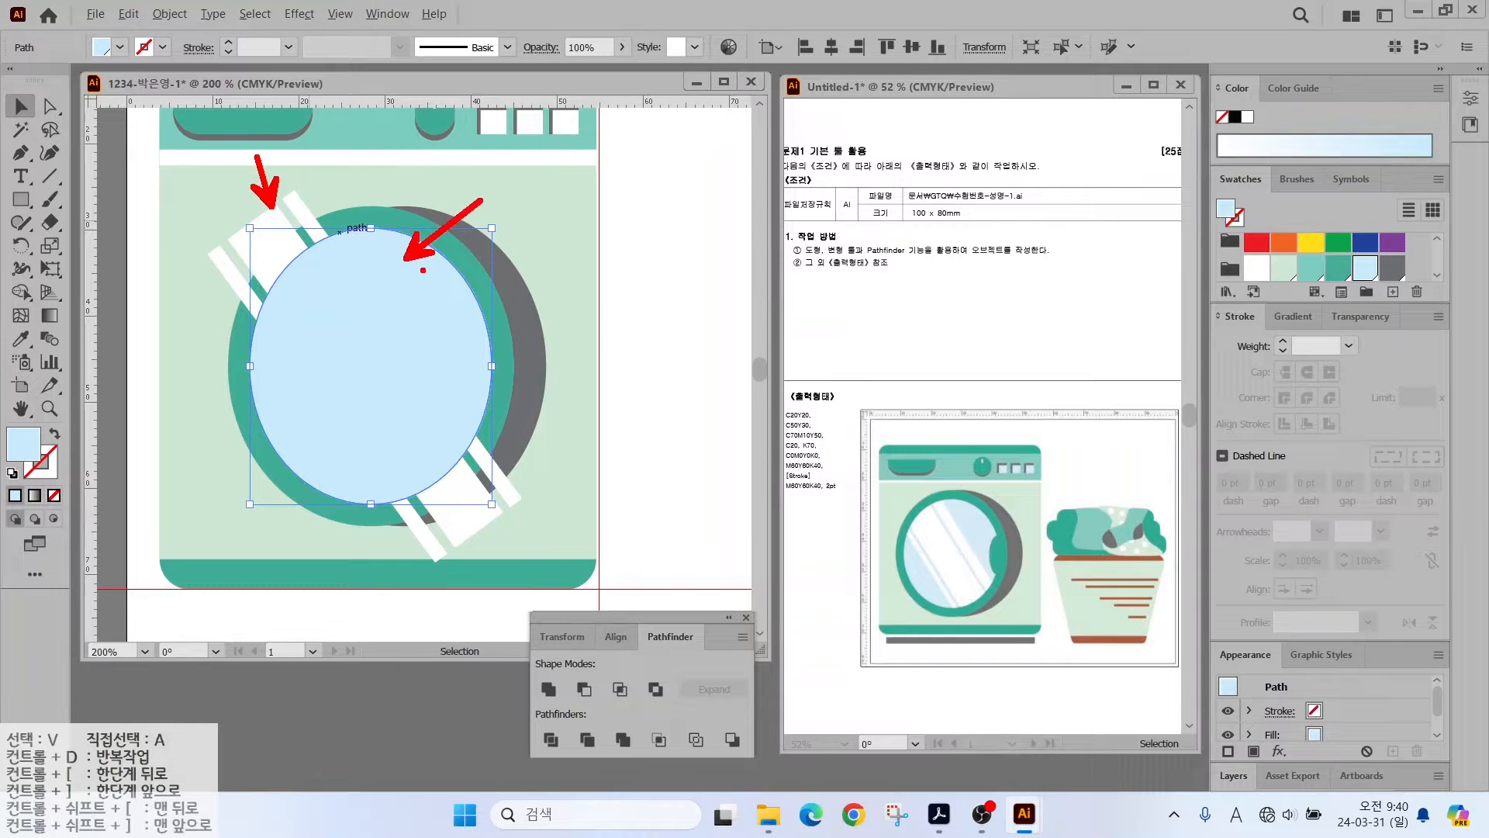
left_click(292, 204, "shift")
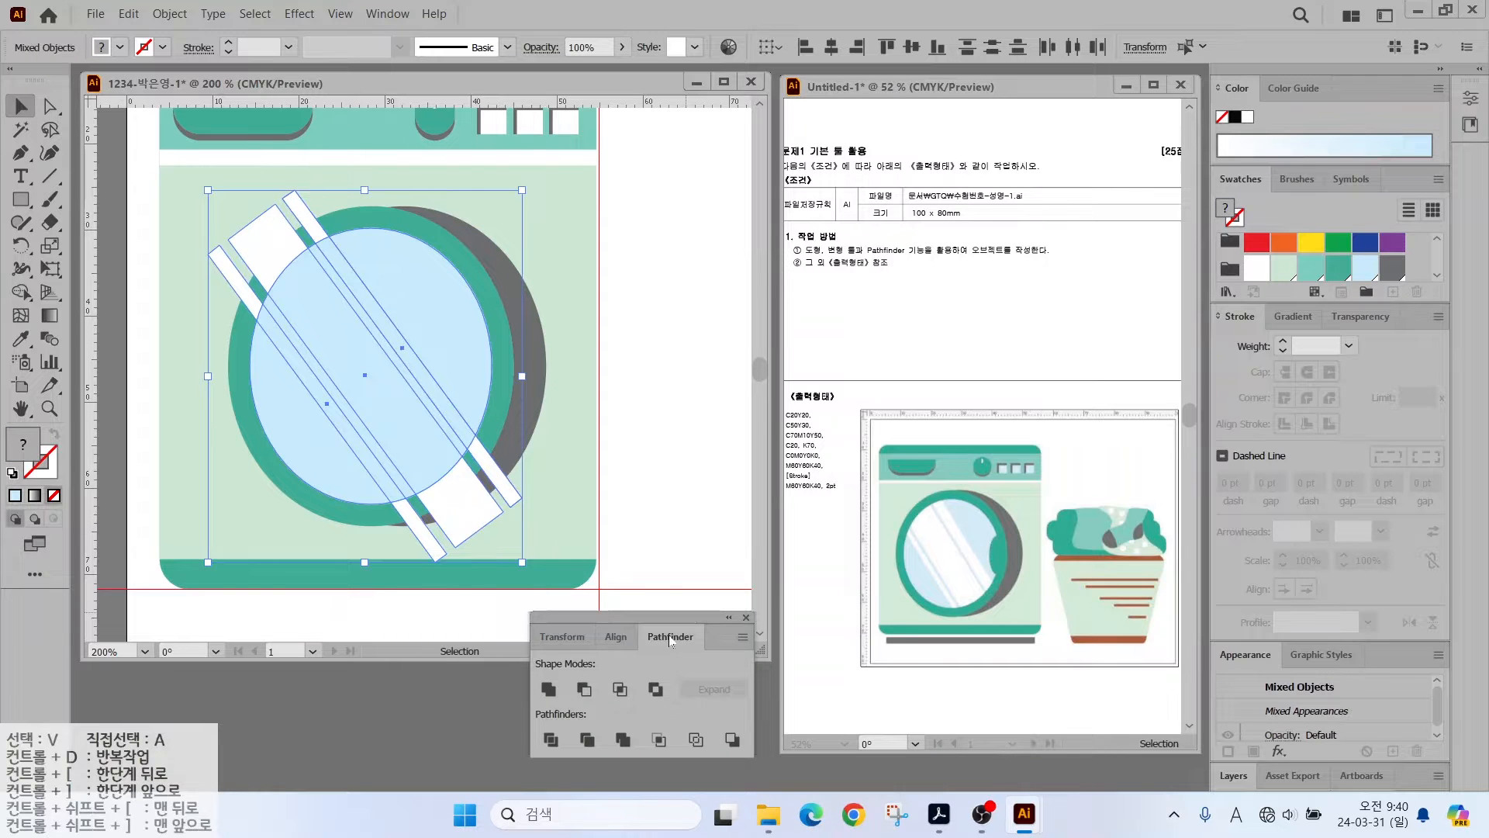
left_click(660, 740)
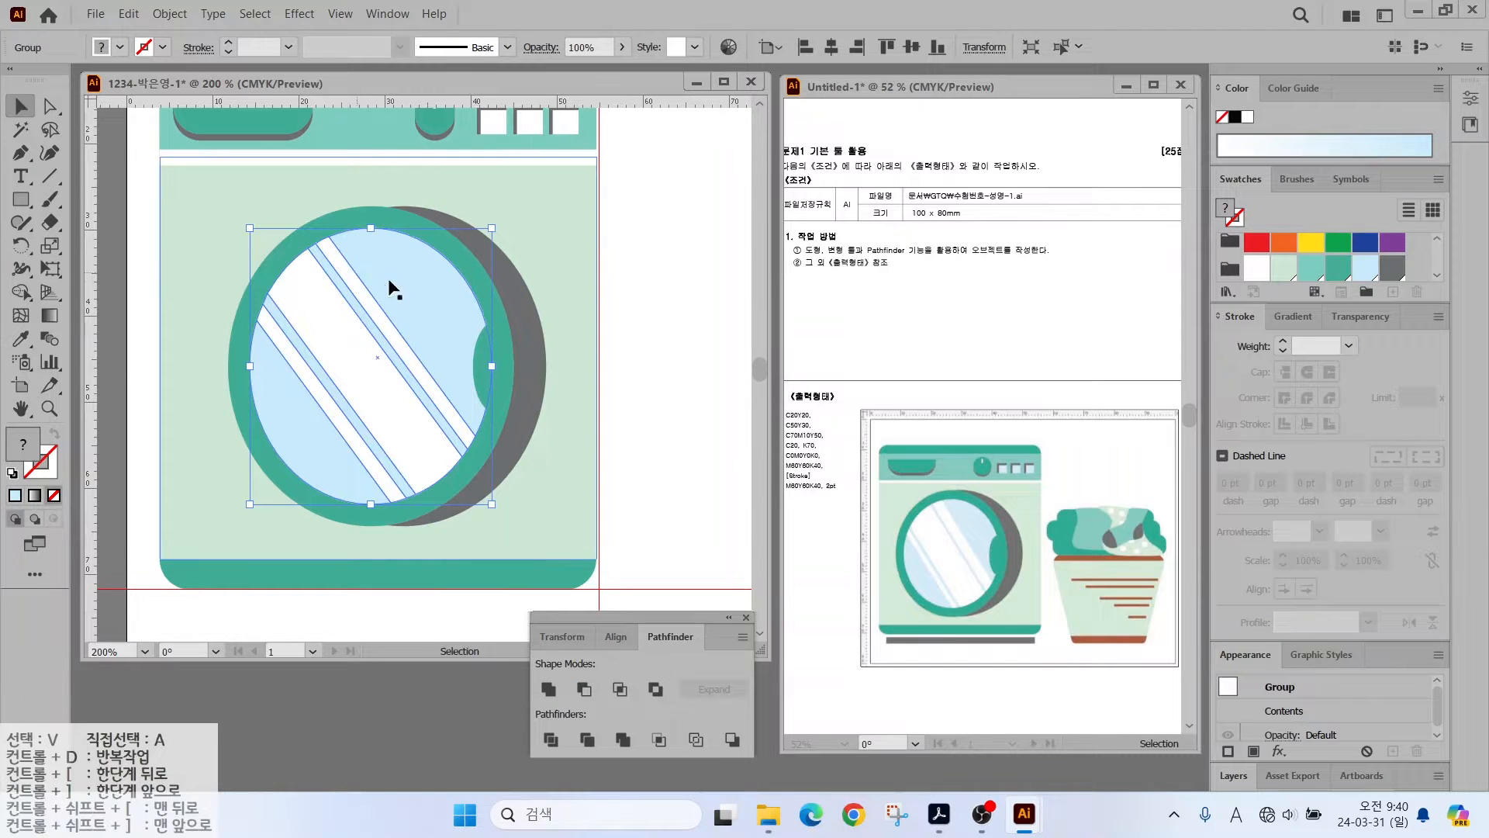
left_click(137, 256)
scroll(582, 491, "down", 2)
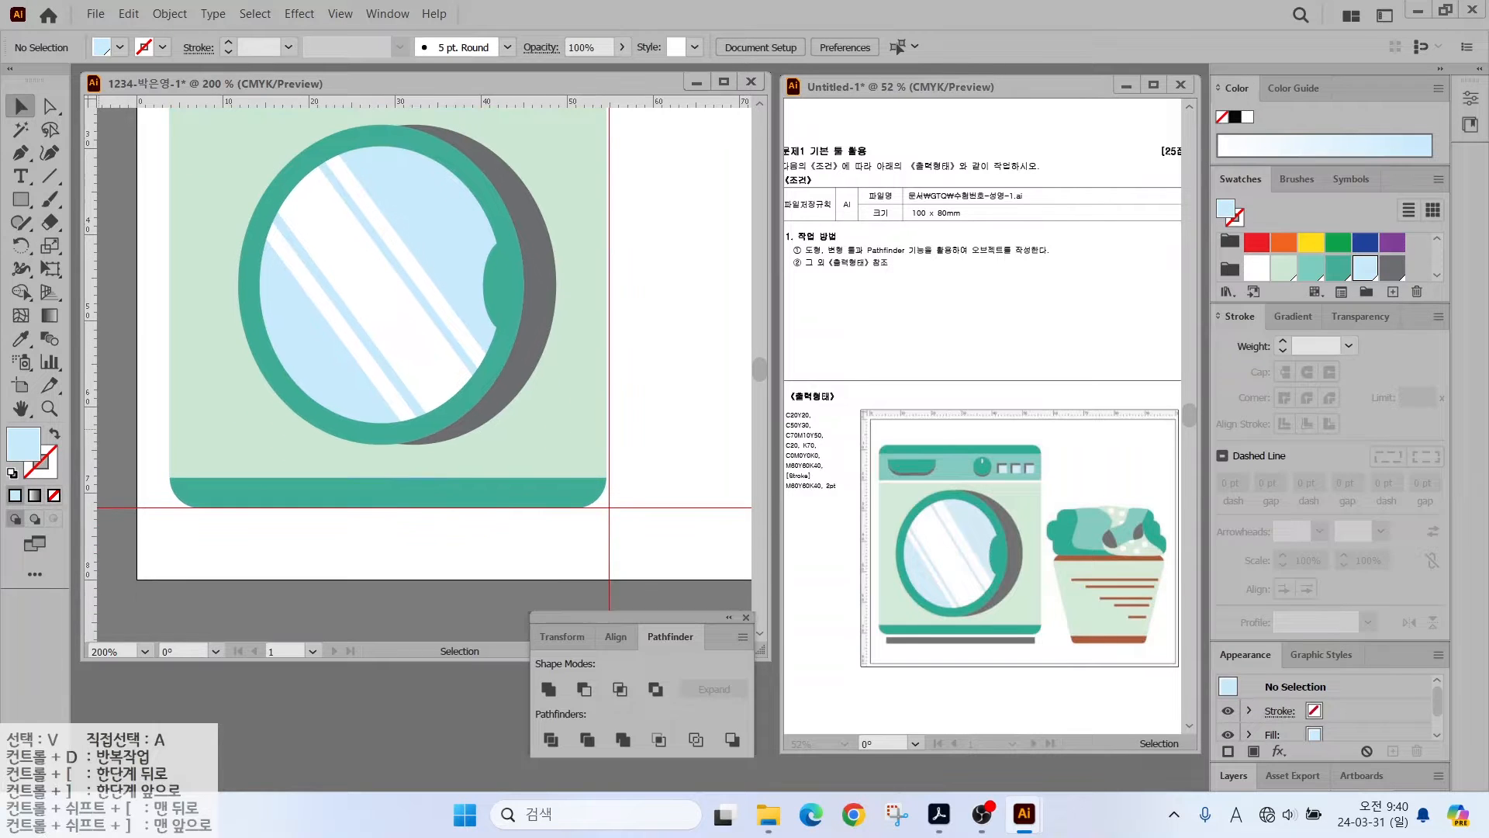
- Draw a wide dark grey bar below the washing machine body
key("m")
left_click_drag(189, 518, 596, 536)
double_click(21, 409)
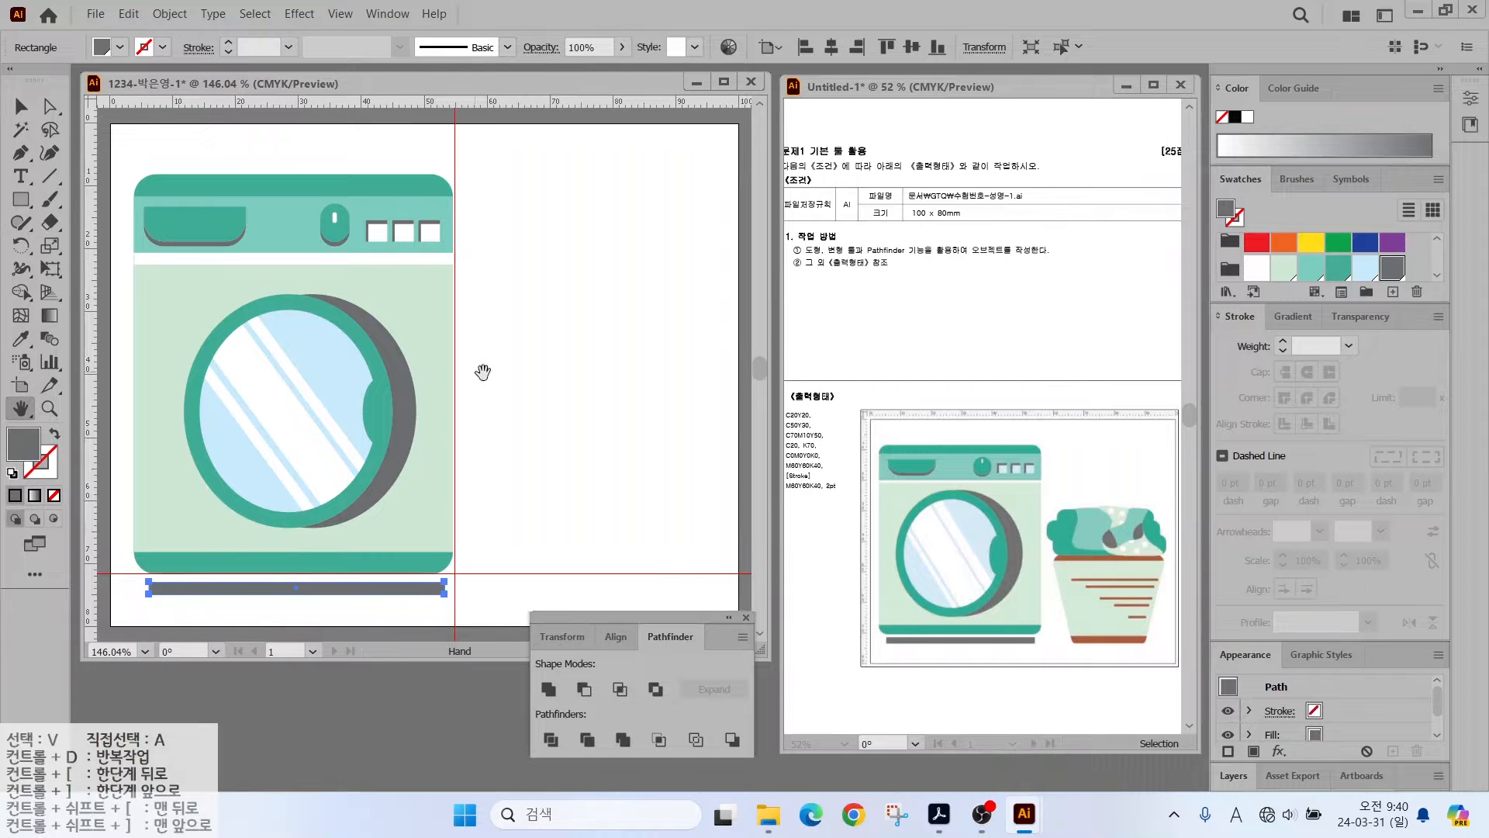
- Draw a light-green rounded rectangle beside the washing machine
left_click(24, 203)
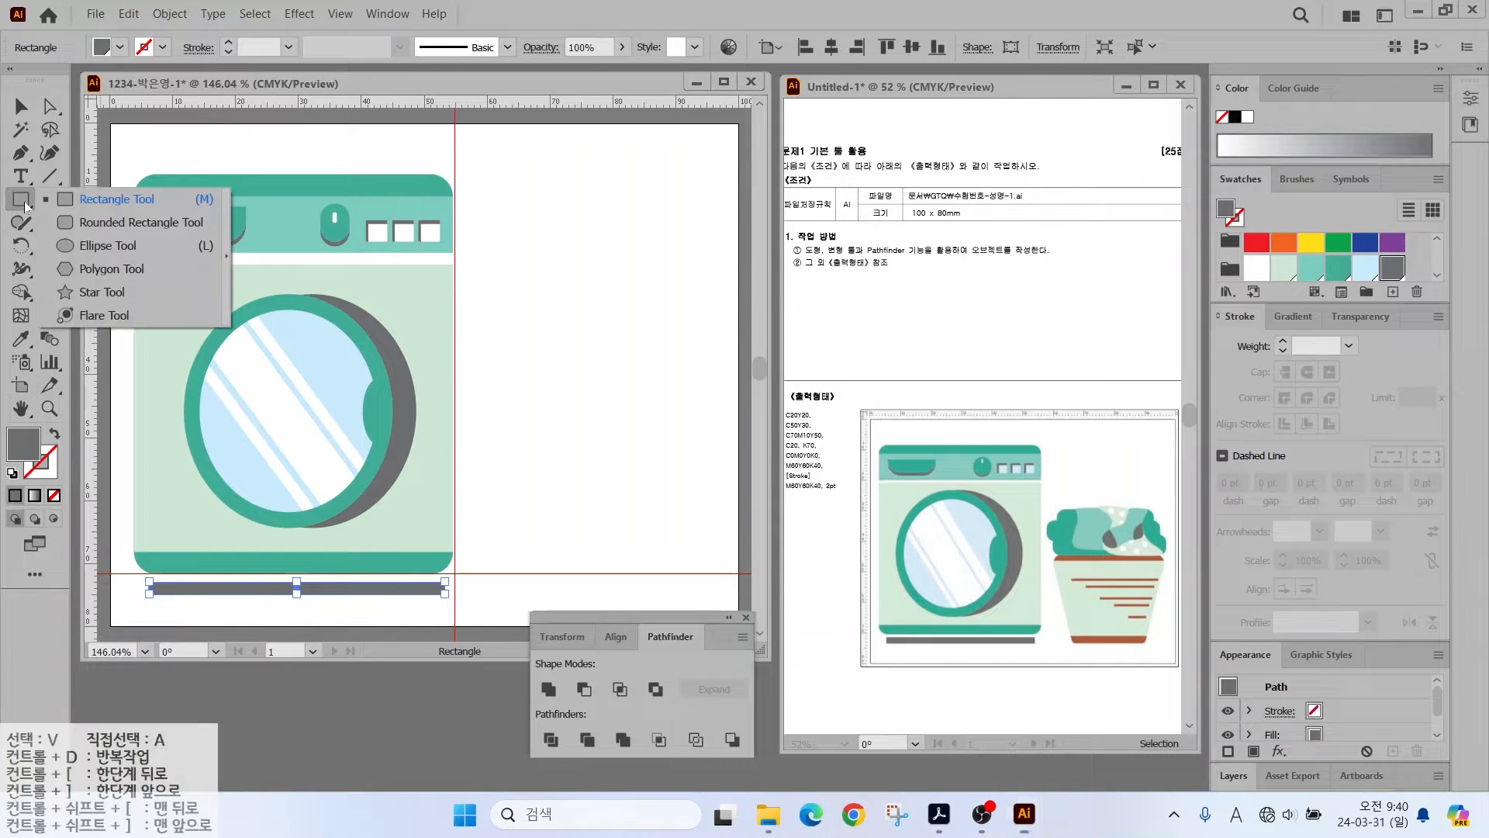
left_click(140, 221)
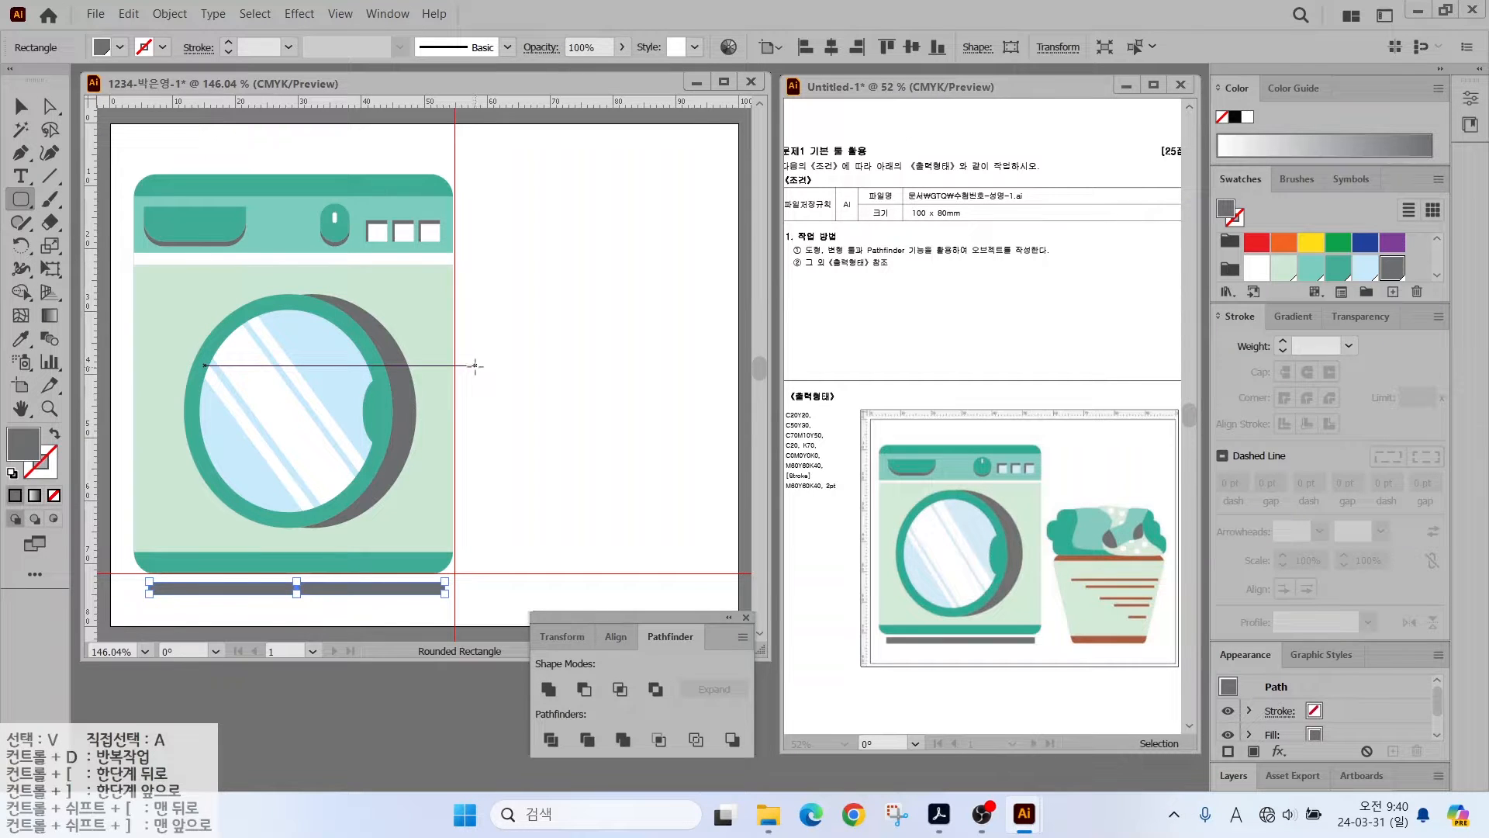
left_click_drag(480, 377, 708, 588)
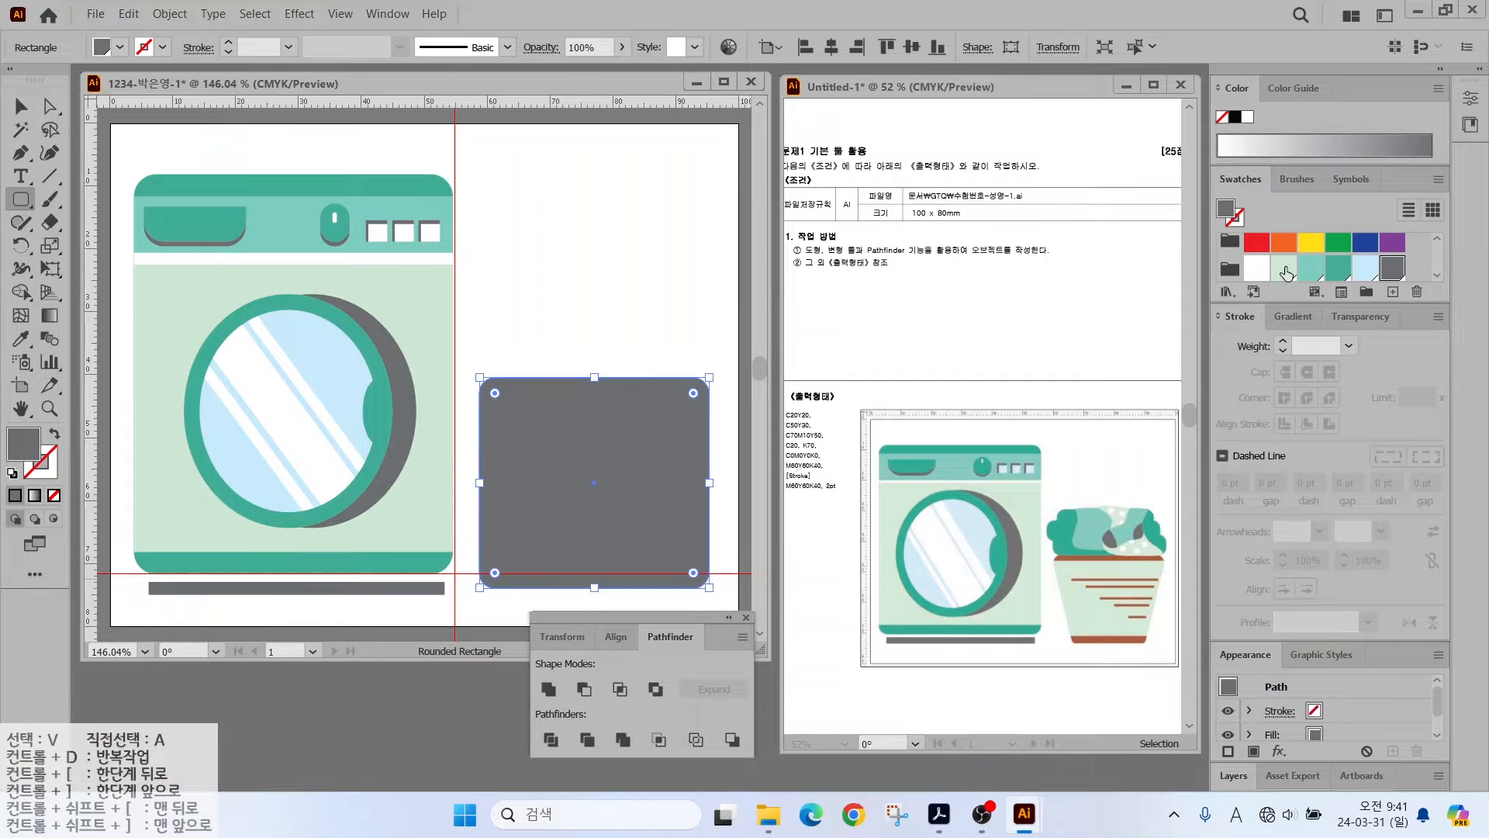
left_click(1284, 268)
- Scale the rounded rectangle's bottom anchor points uniformly to 70% so it tapers
left_click(49, 106)
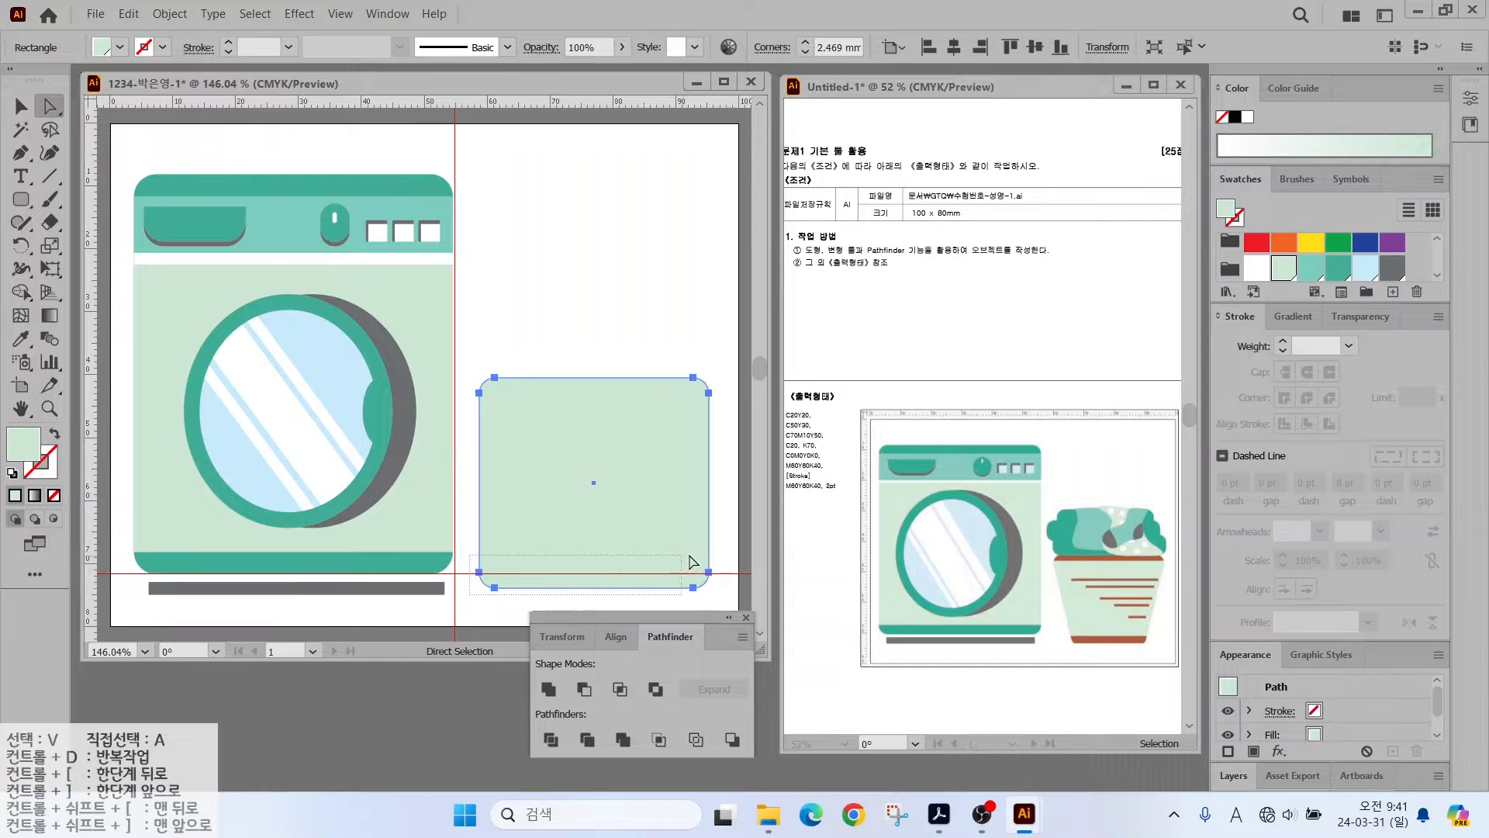
left_click_drag(693, 561, 718, 564)
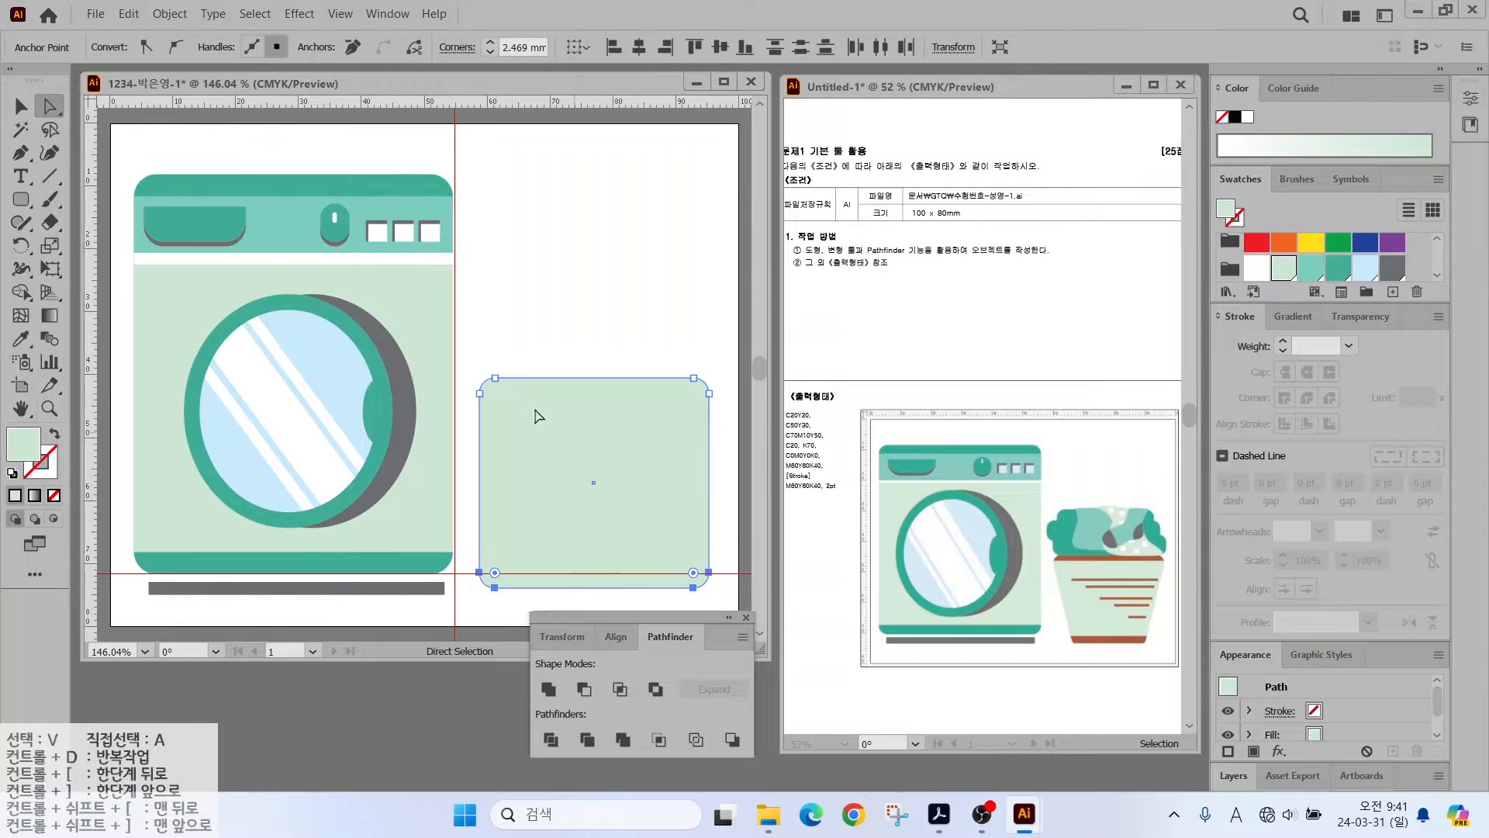
double_click(50, 246)
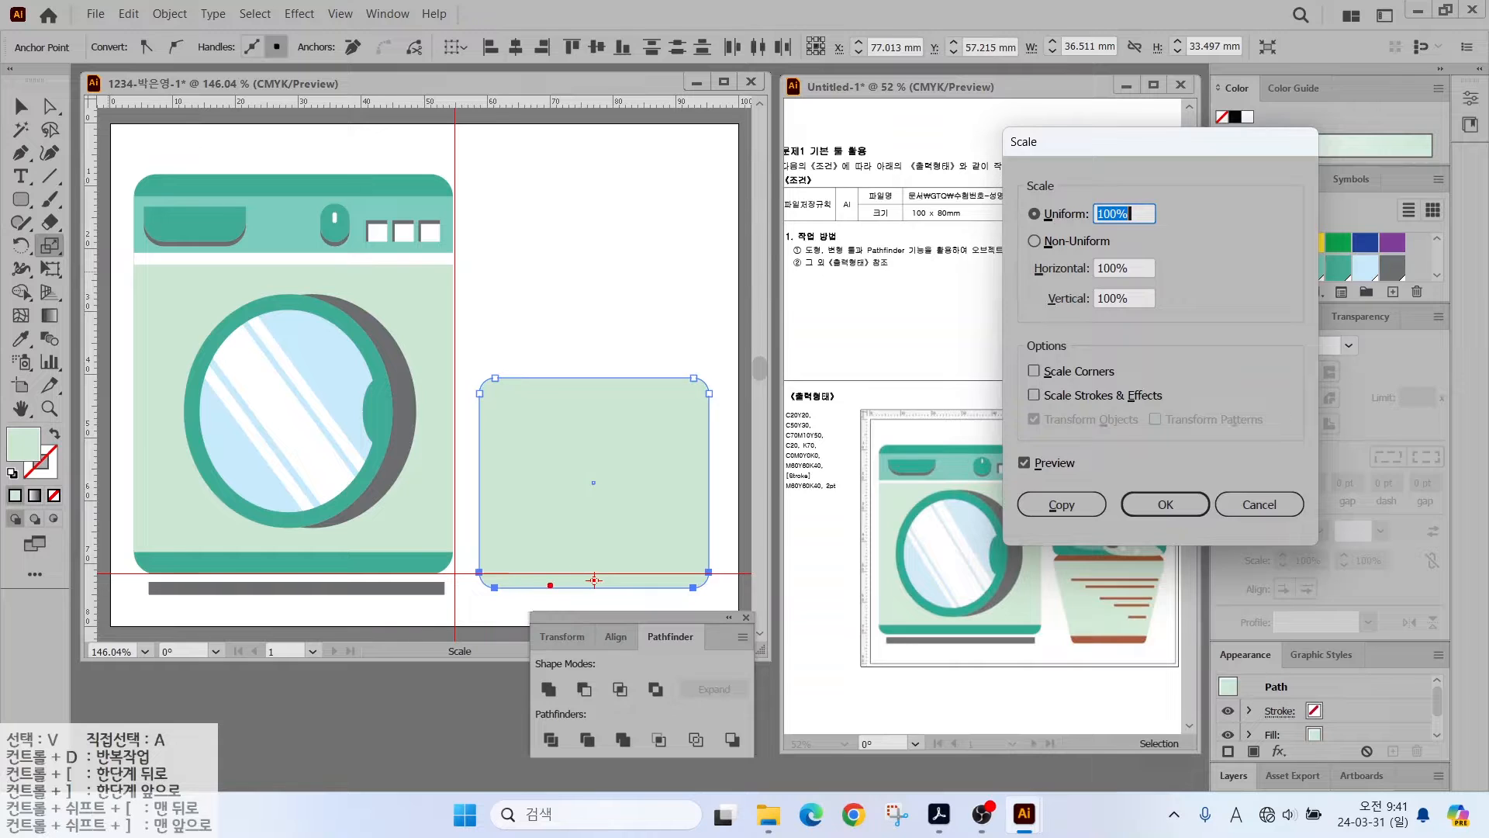
mouse_move(550, 584)
left_mouse_down()
mouse_move(450, 588)
mouse_move(523, 530)
mouse_move(690, 547)
mouse_move(708, 577)
mouse_move(527, 595)
mouse_move(609, 593)
left_mouse_up()
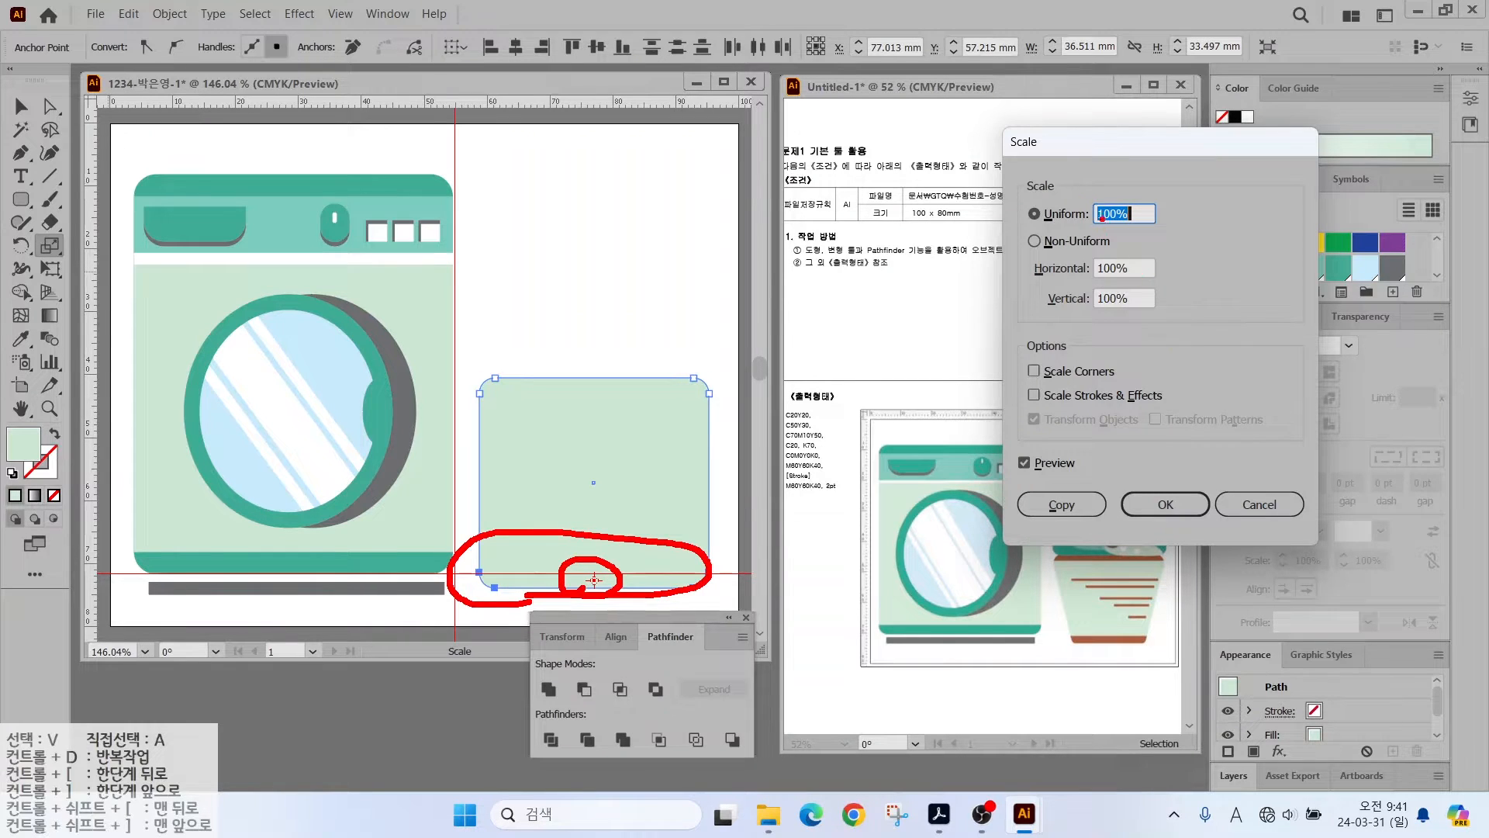
mouse_move(1198, 232)
left_mouse_down()
mouse_move(1111, 252)
mouse_move(1145, 180)
left_mouse_up()
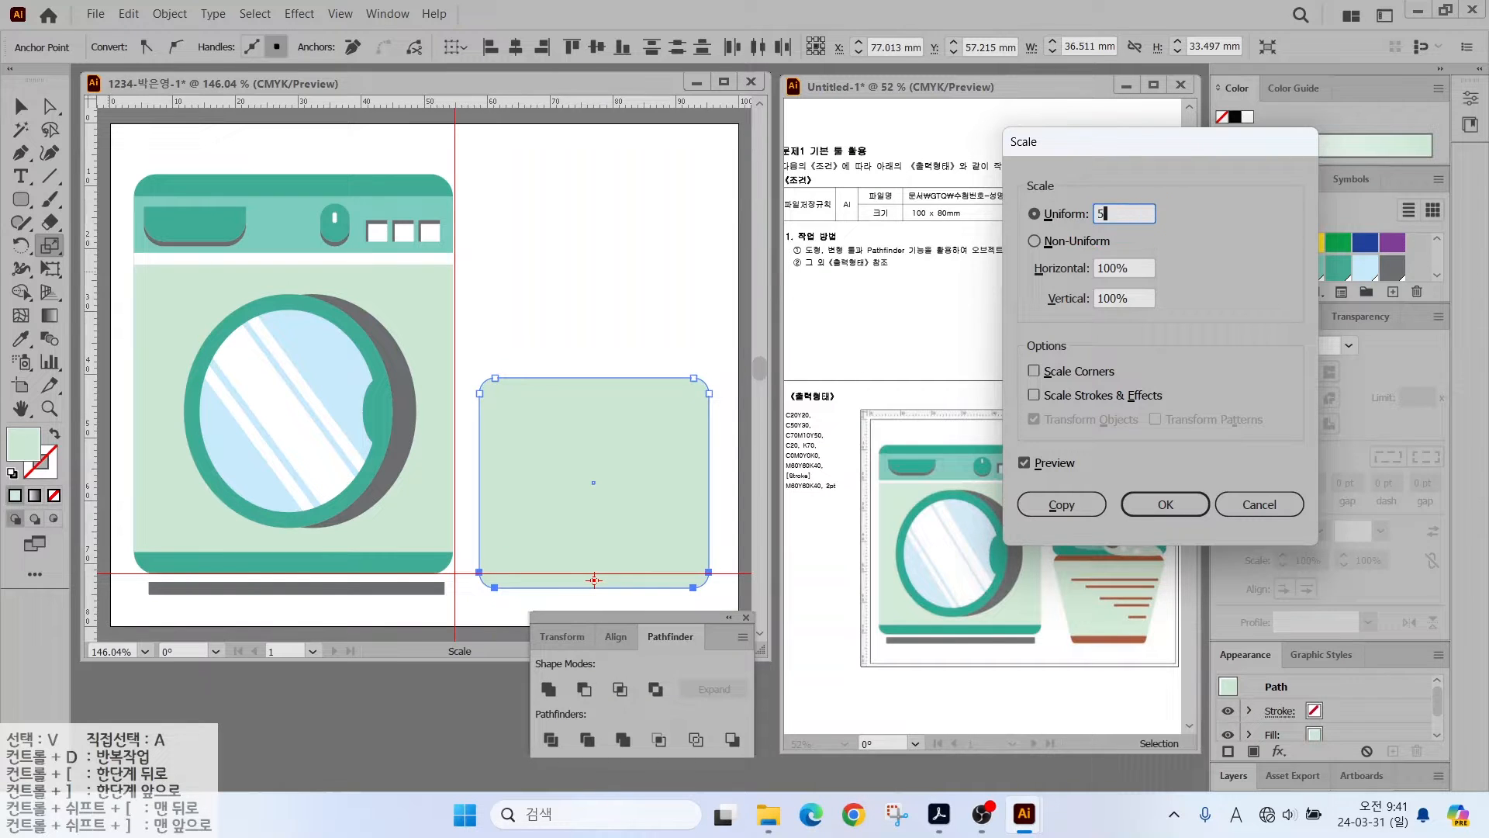
left_click(1024, 462)
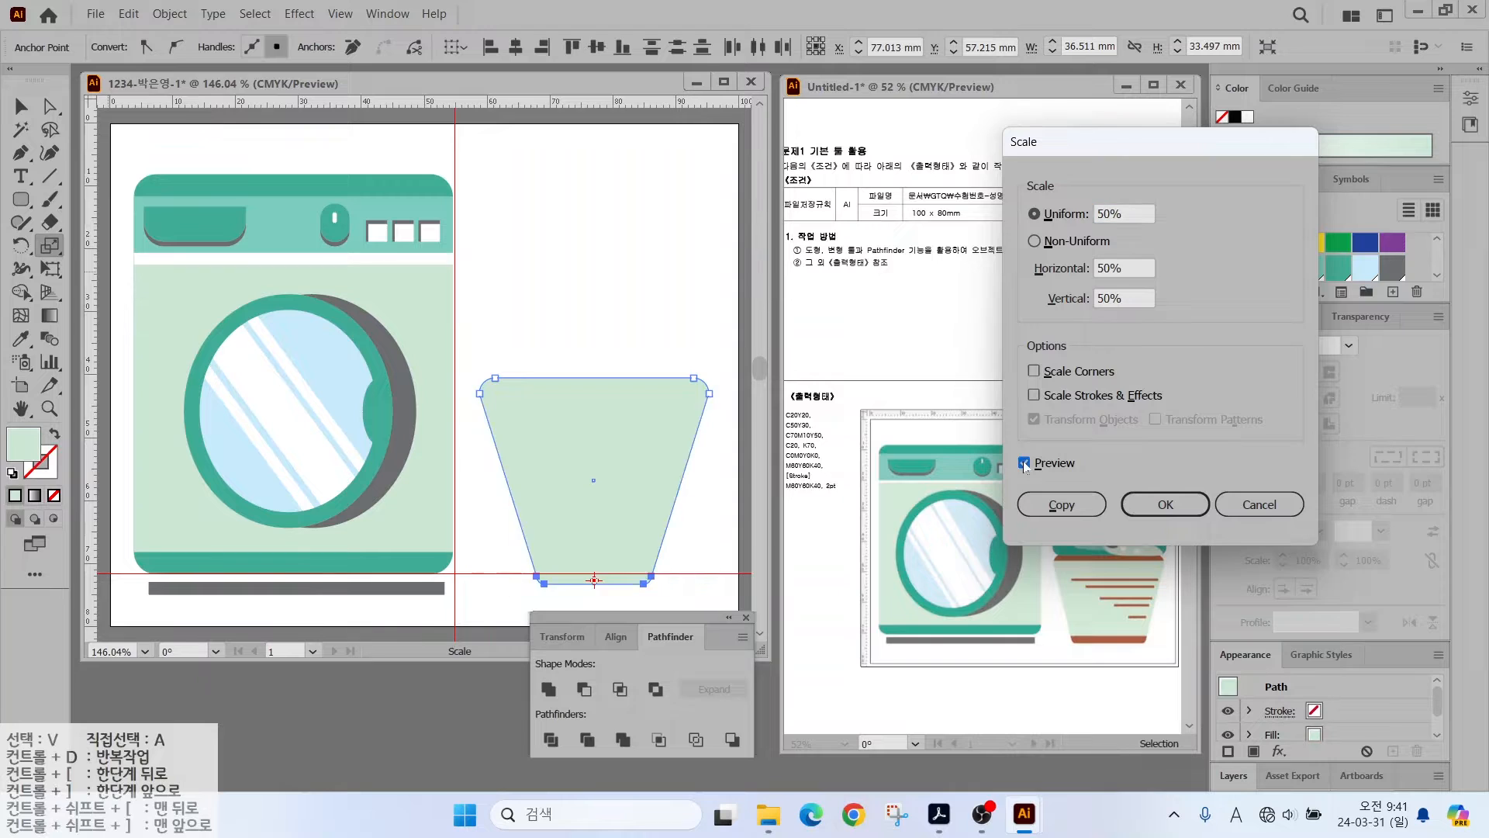
left_click(1024, 462)
left_click(1024, 462)
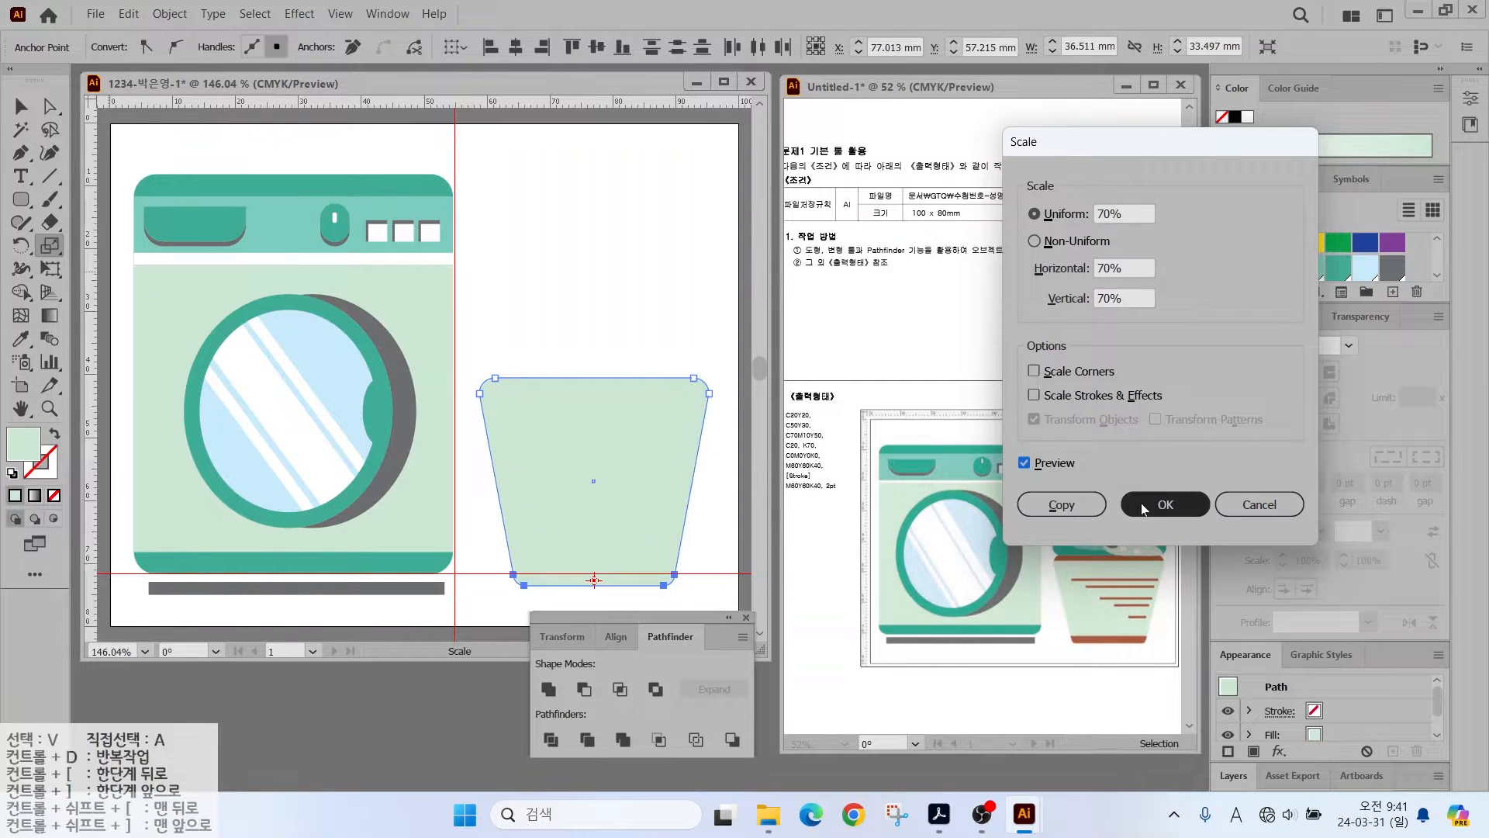
left_click(1165, 504)
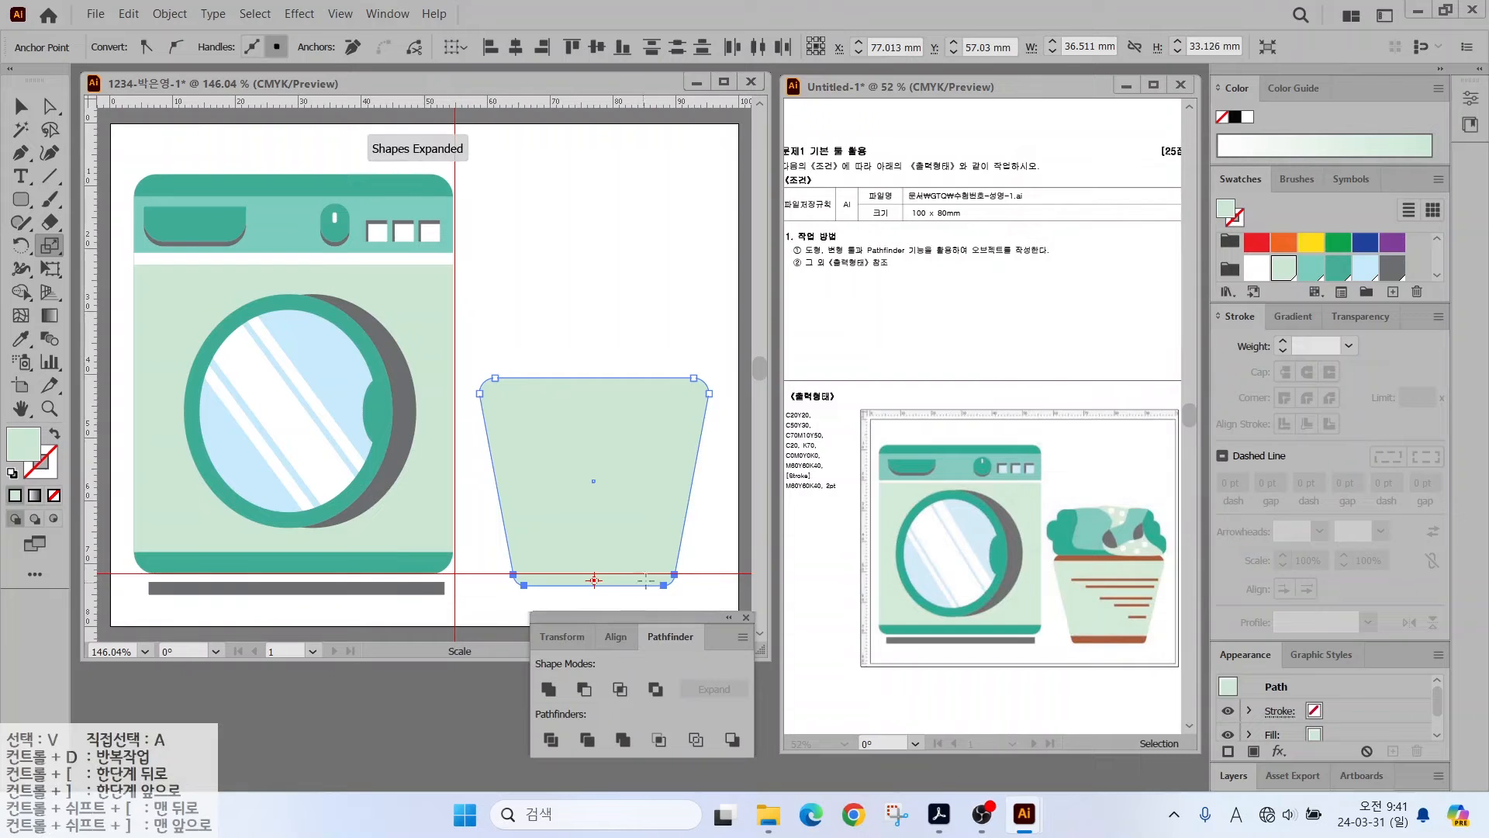
- Draw two horizontal black lines across the pot, one near the top and one near the bottom
key("ctrl+2")
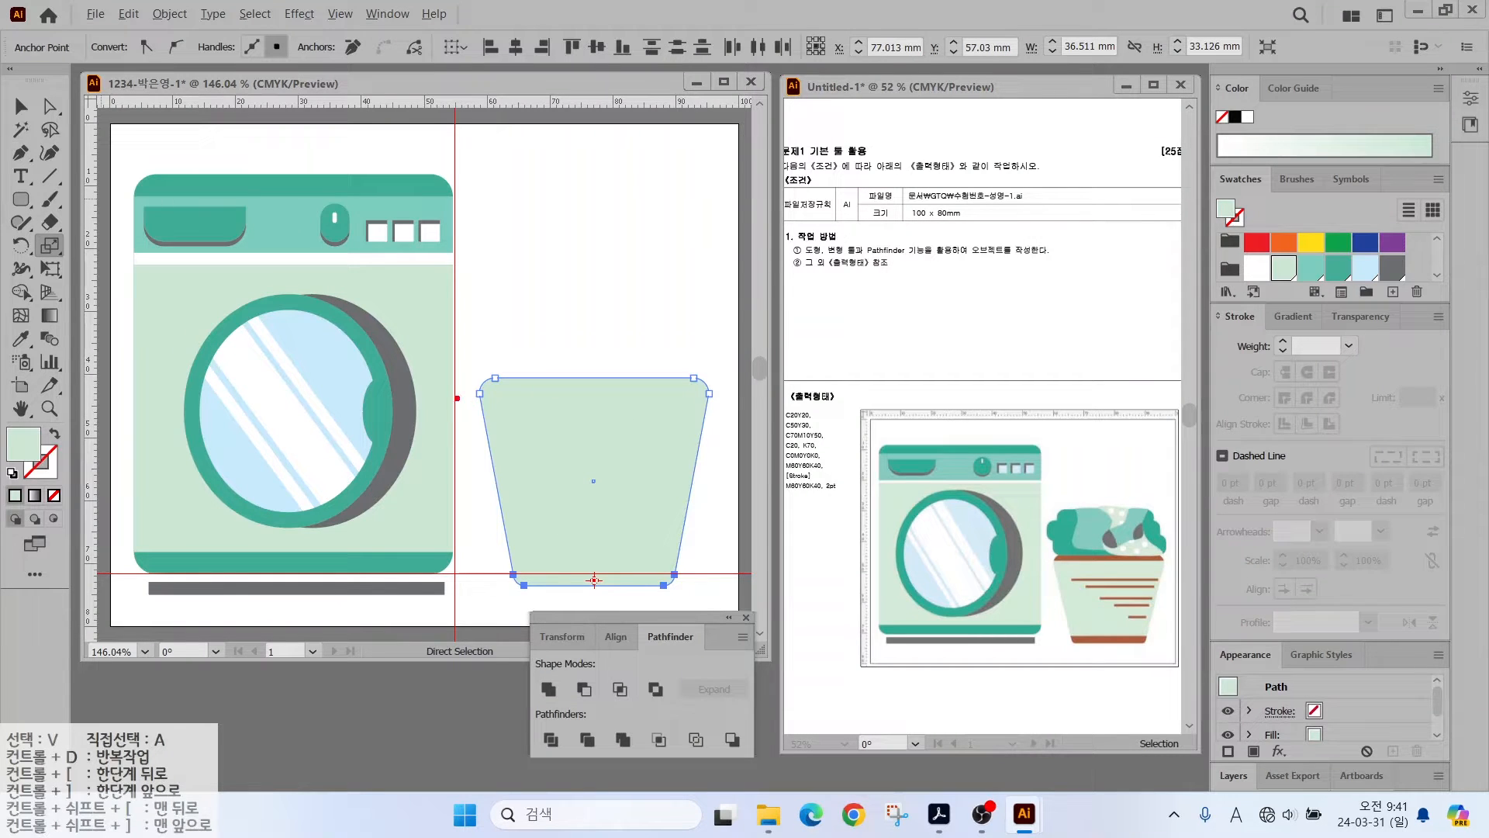
left_click_drag(456, 398, 764, 398)
left_click_drag(504, 570, 754, 570)
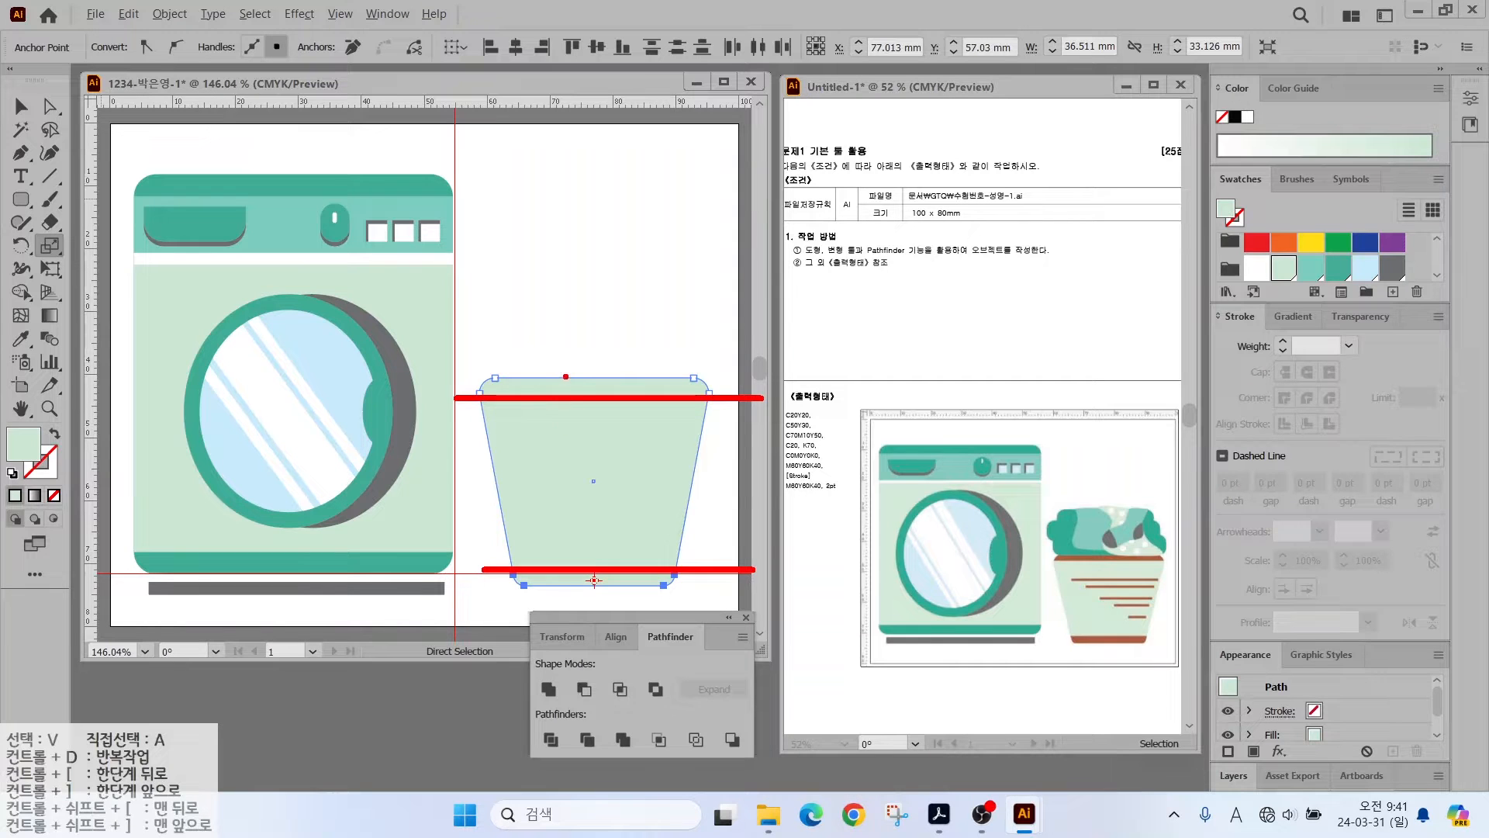
left_click_drag(565, 377, 613, 332)
left_click_drag(635, 581, 664, 612)
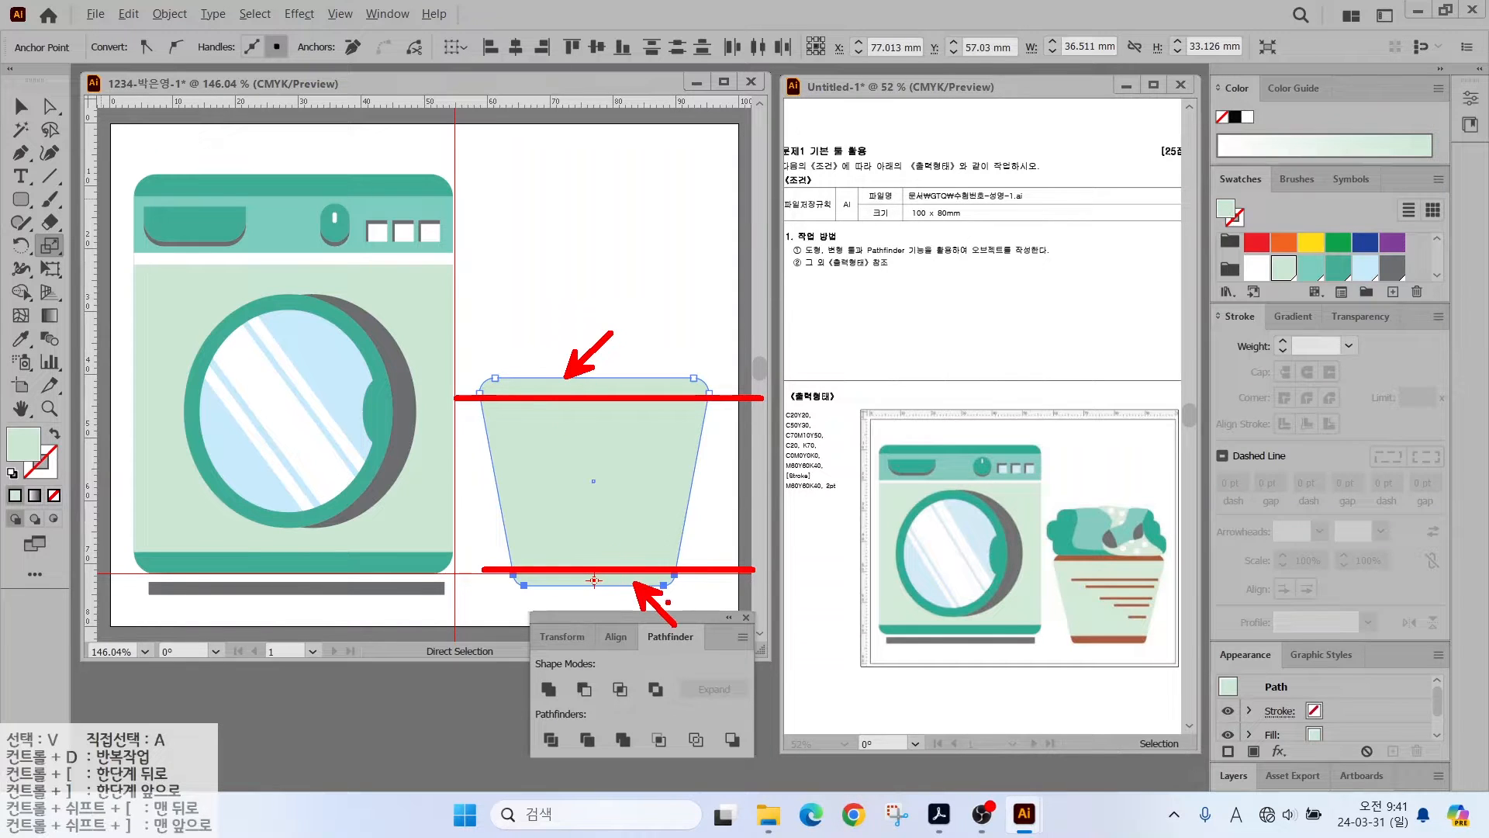
key("Escape")
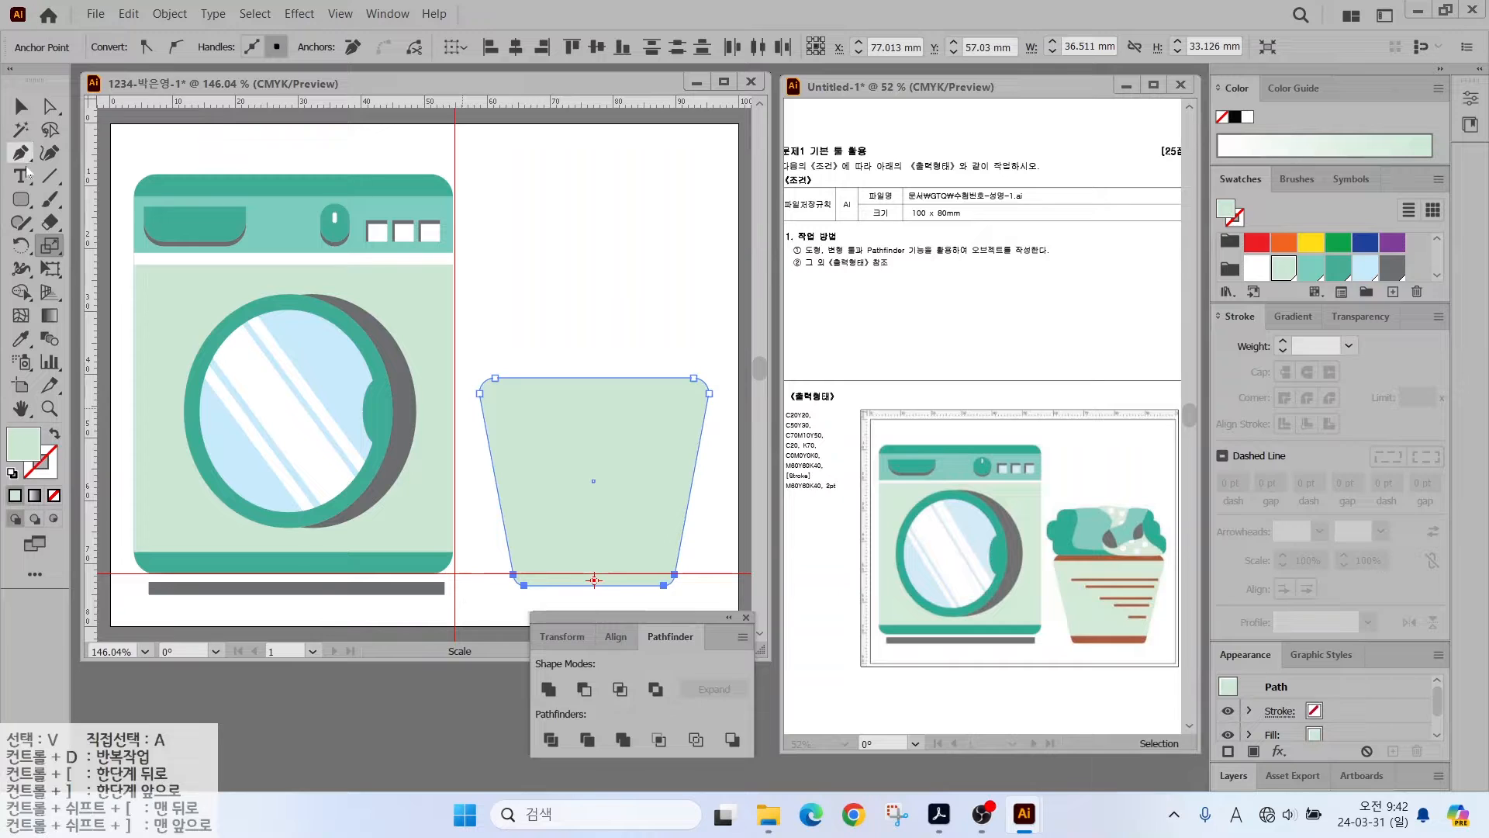
left_click(49, 176)
left_click_drag(460, 393, 728, 393)
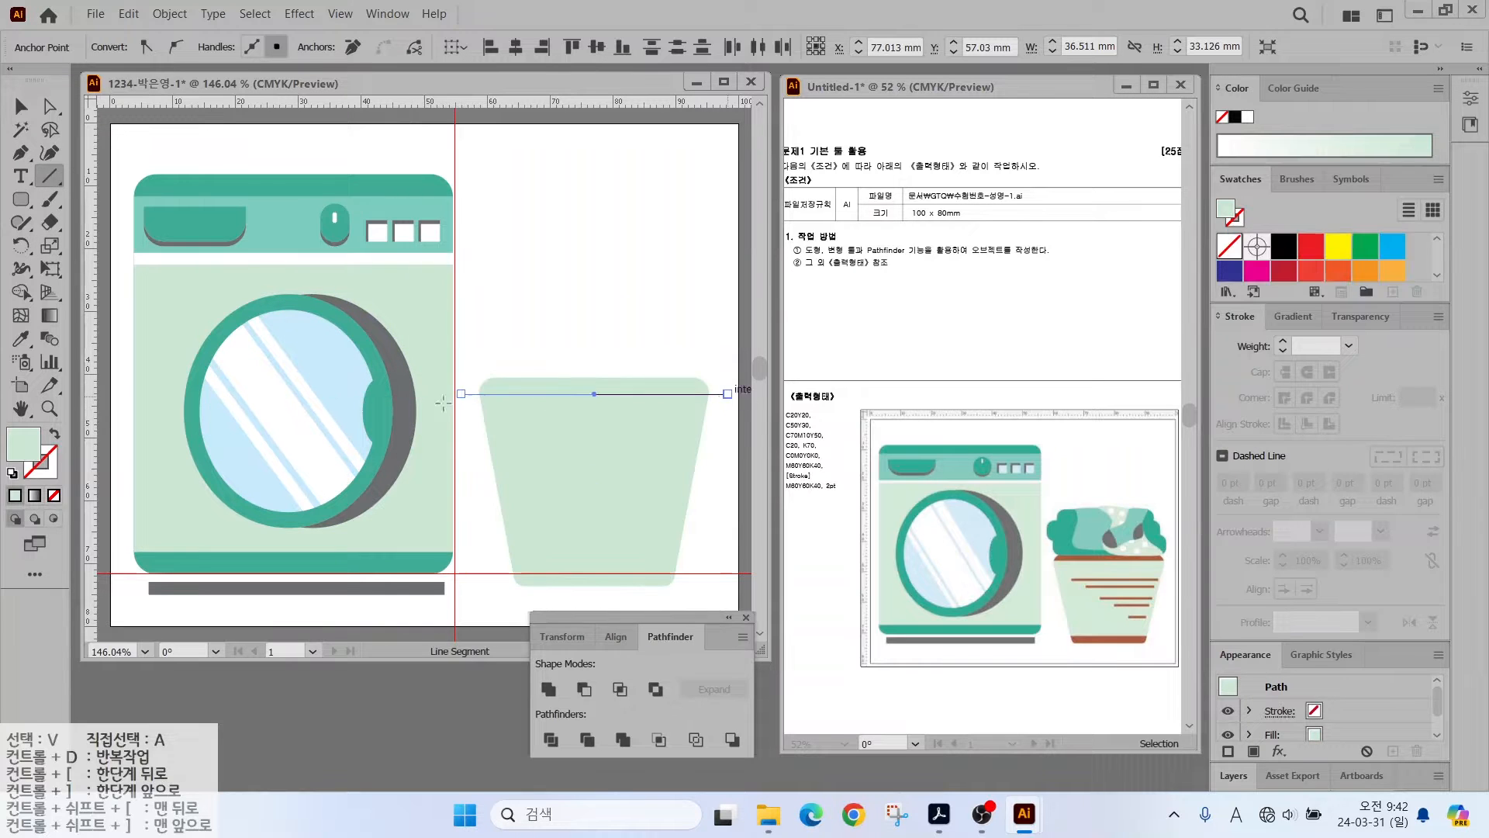
key("d")
key("v")
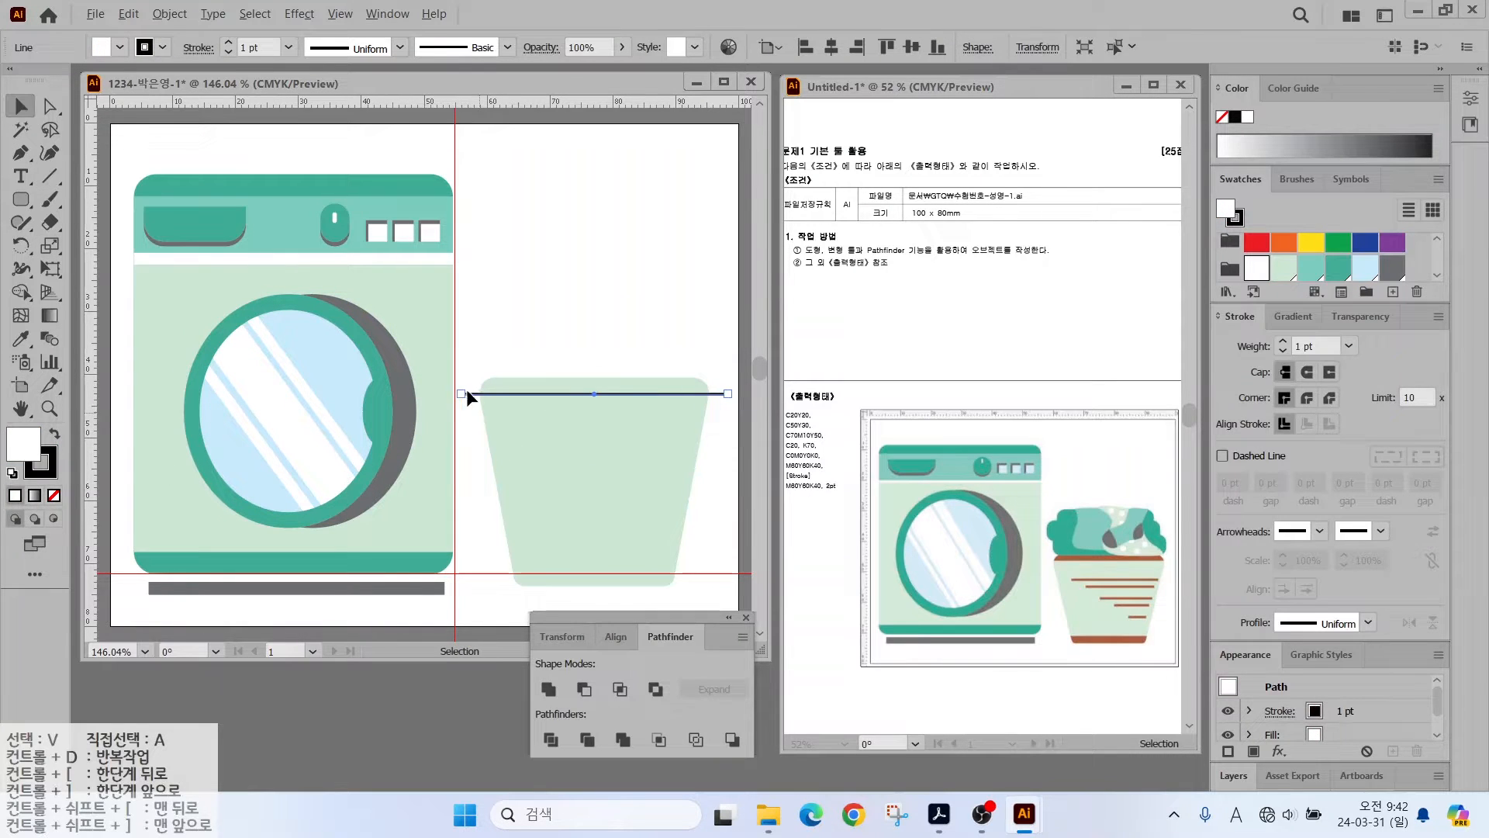
left_click_drag(495, 393, 496, 574)
- Divide the pot shape along the two lines with Pathfinder
left_click_drag(583, 323, 500, 603)
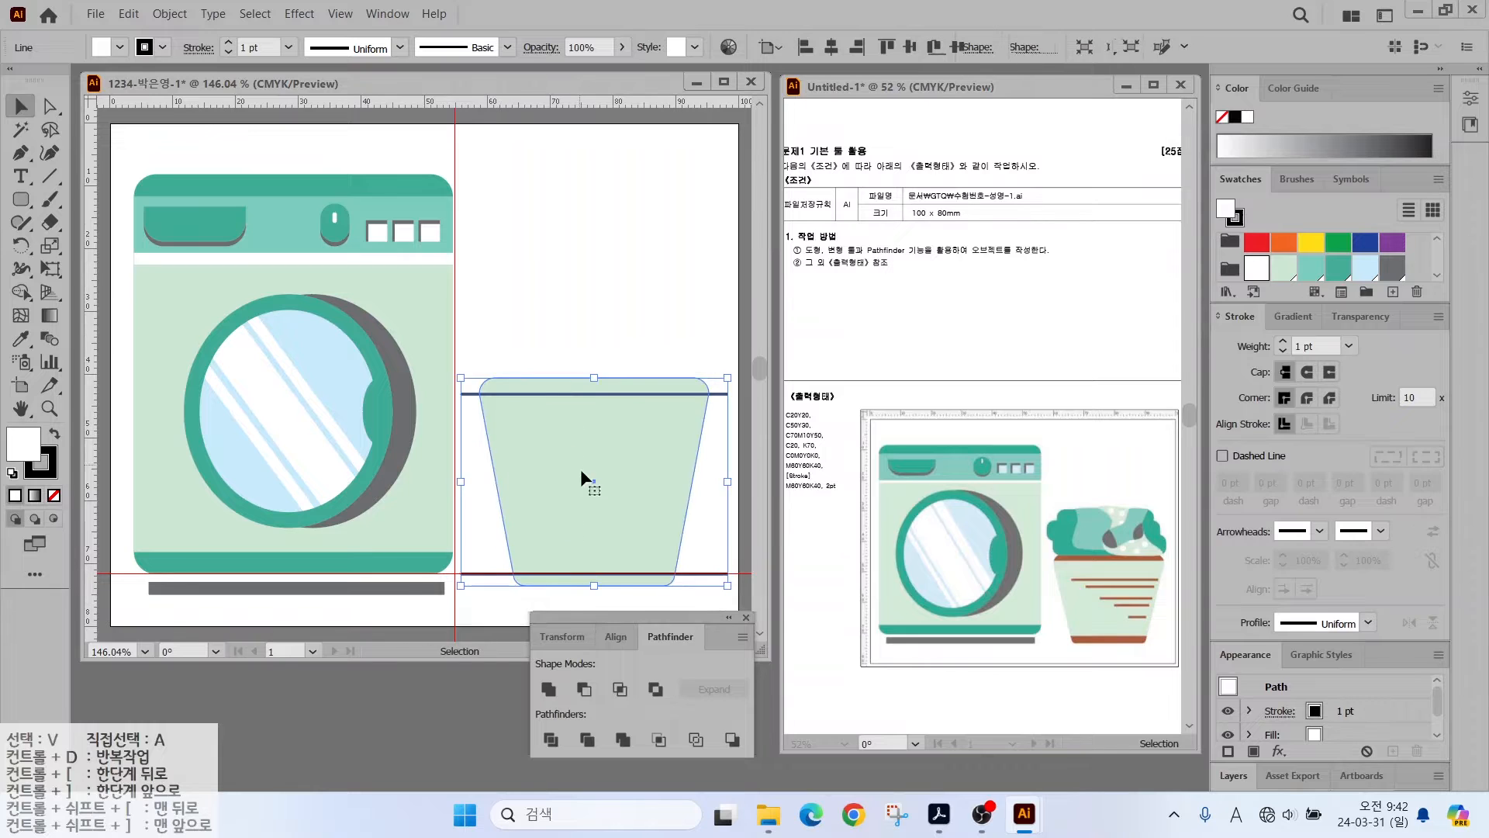
left_click(550, 740)
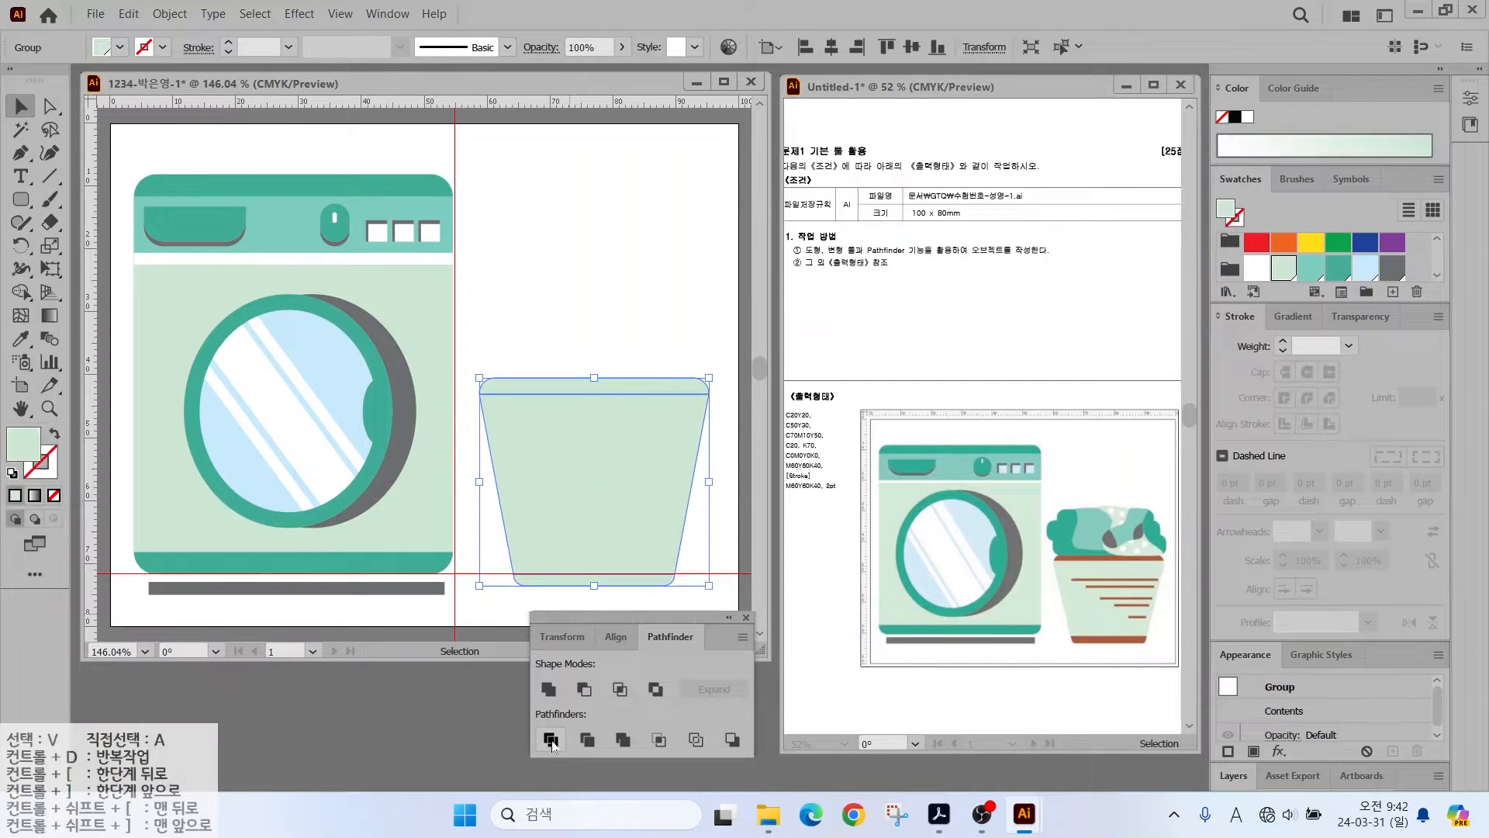
left_click(547, 321)
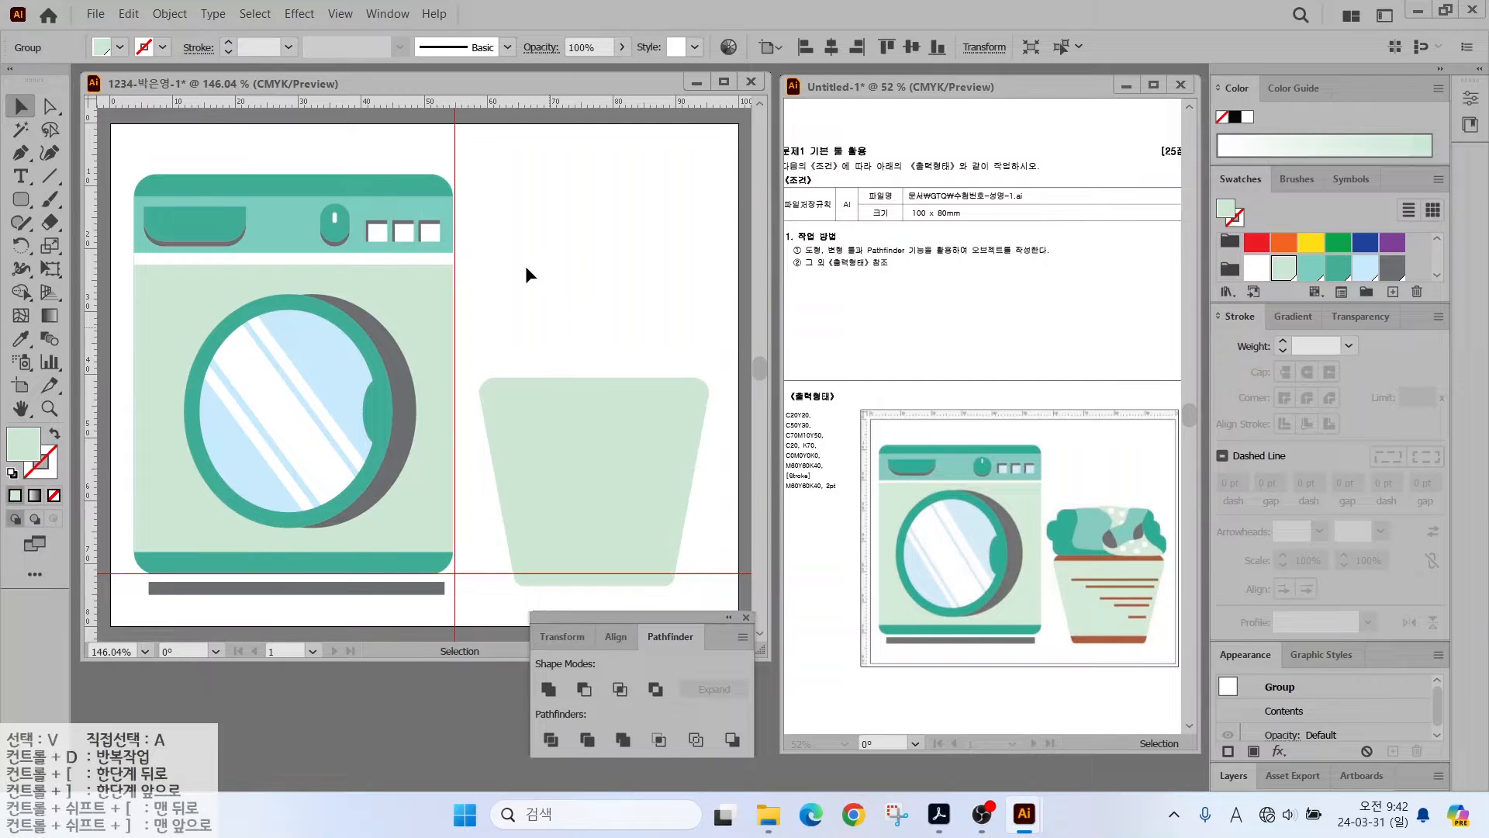
- Select the pot's top rim and bottom band and fill them with the brown swatch
left_click(49, 106)
left_click(558, 392)
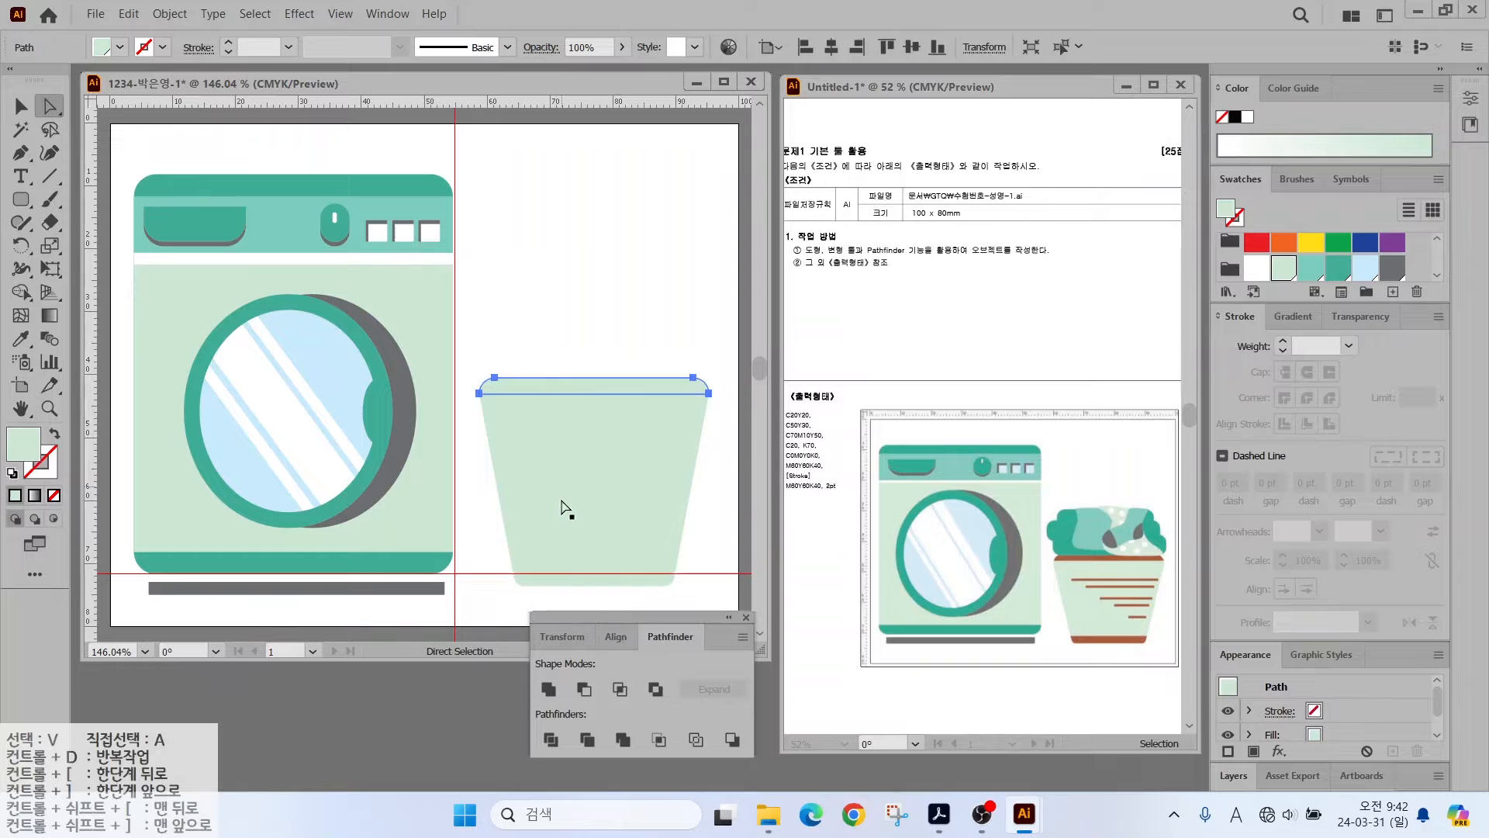
left_click(561, 582, "shift")
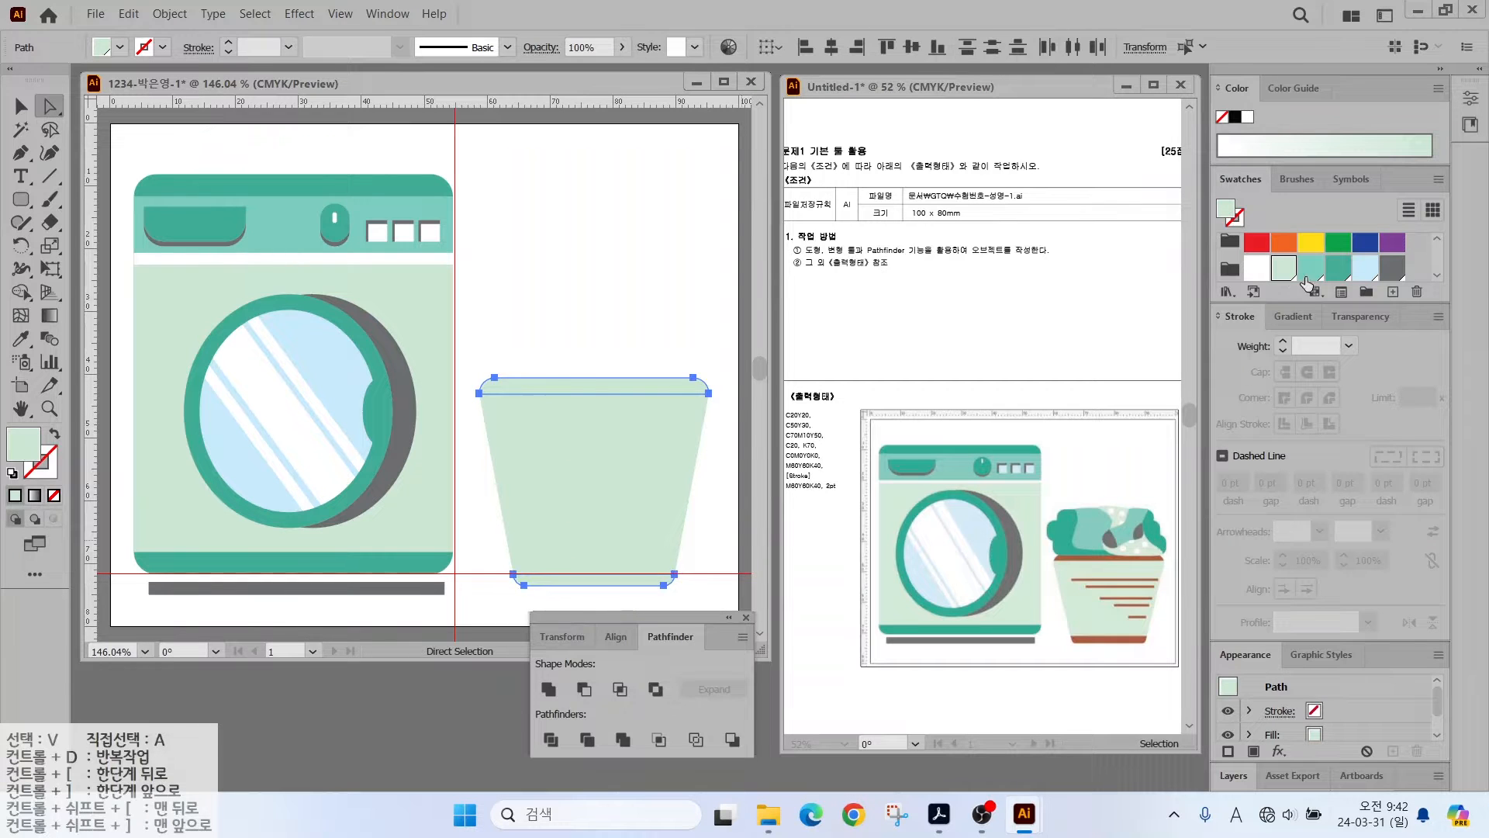
scroll(1319, 256, "down", 1)
left_click(1229, 264)
left_click(591, 293)
left_click(21, 199)
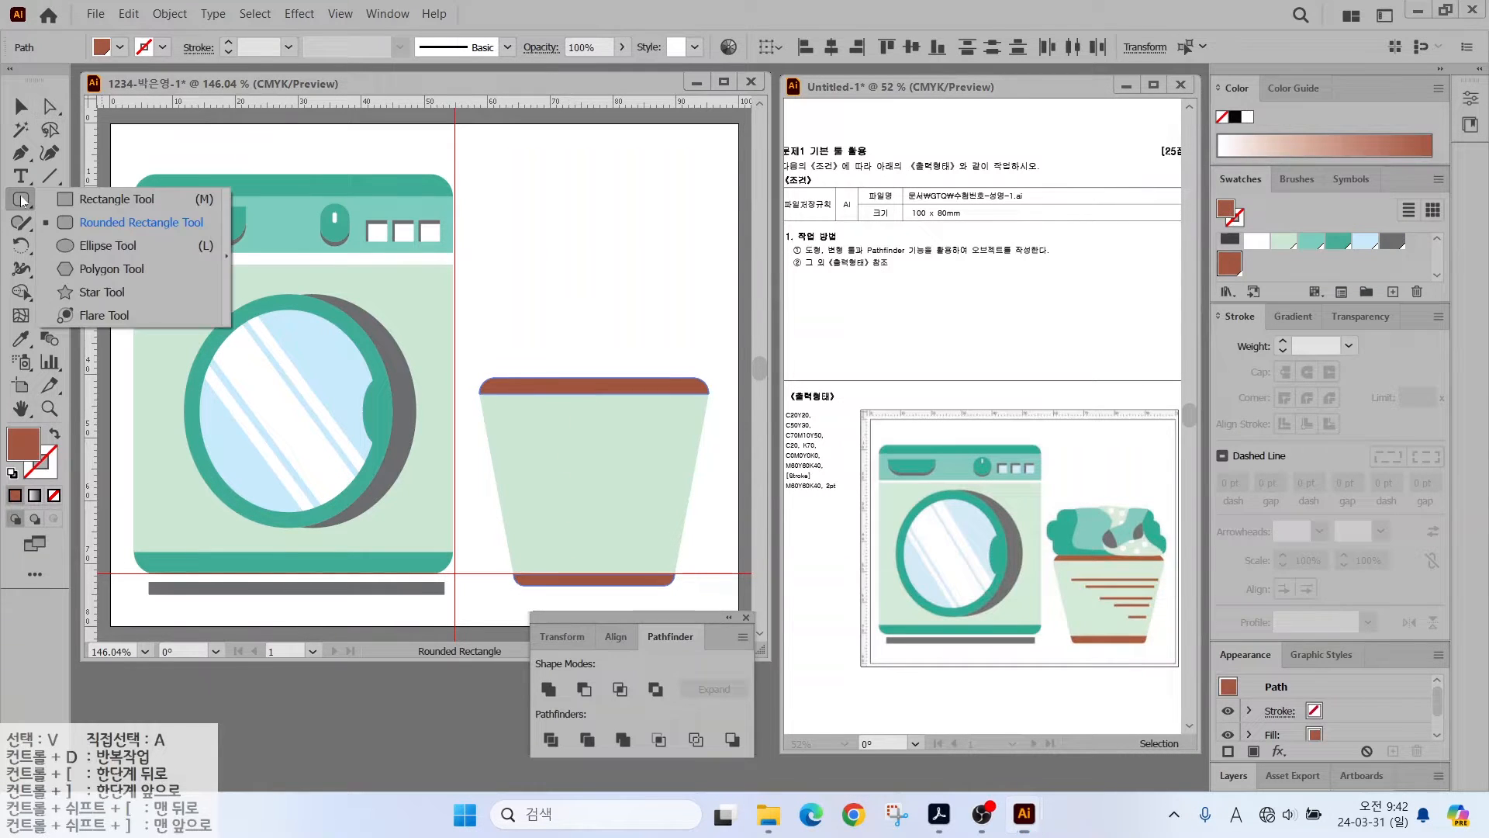
left_click(50, 176)
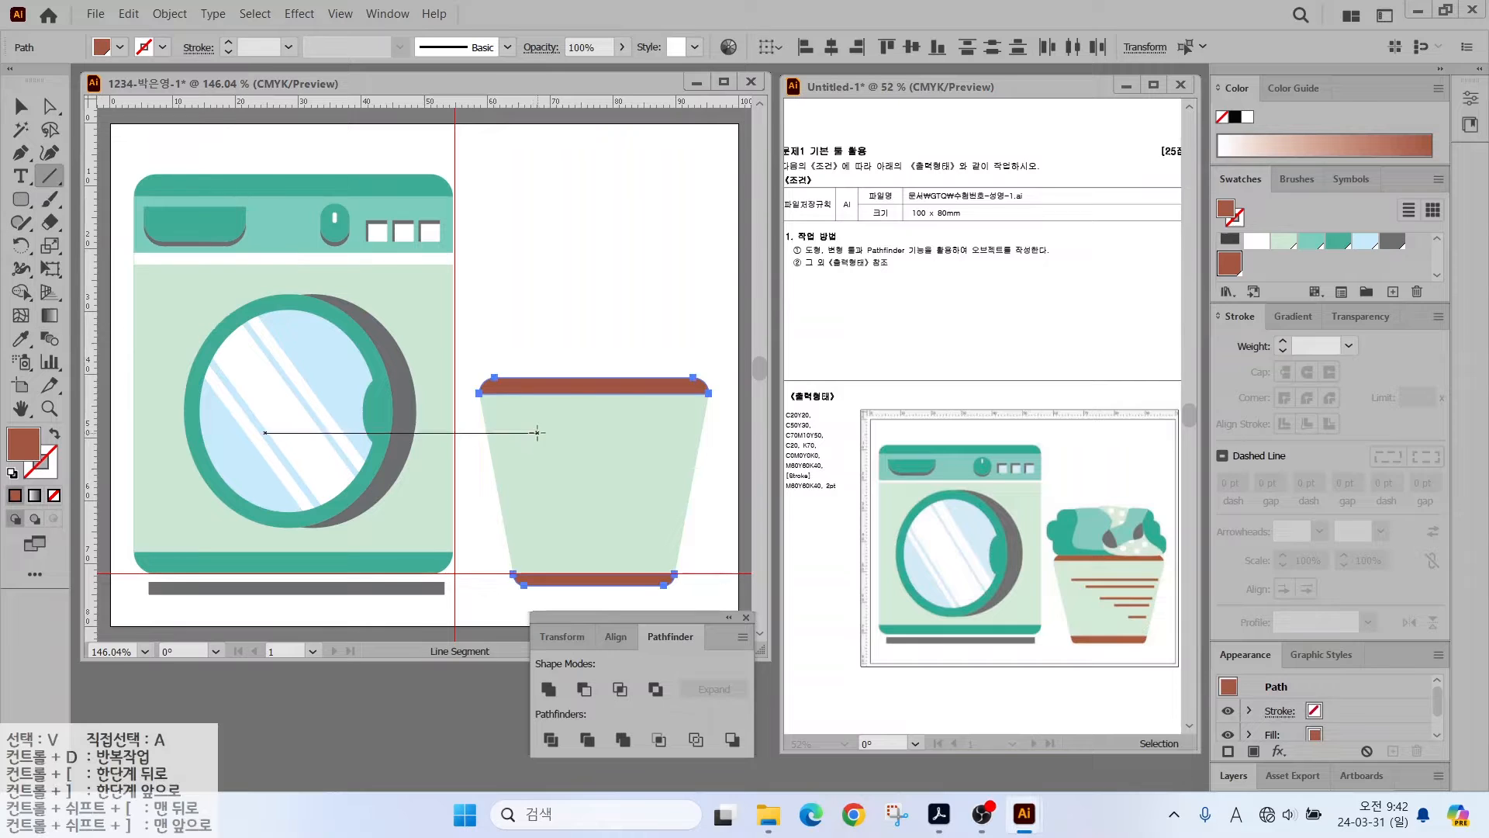
- Draw a horizontal line across the bucket and give it a brown stroke
left_click_drag(519, 432, 683, 432)
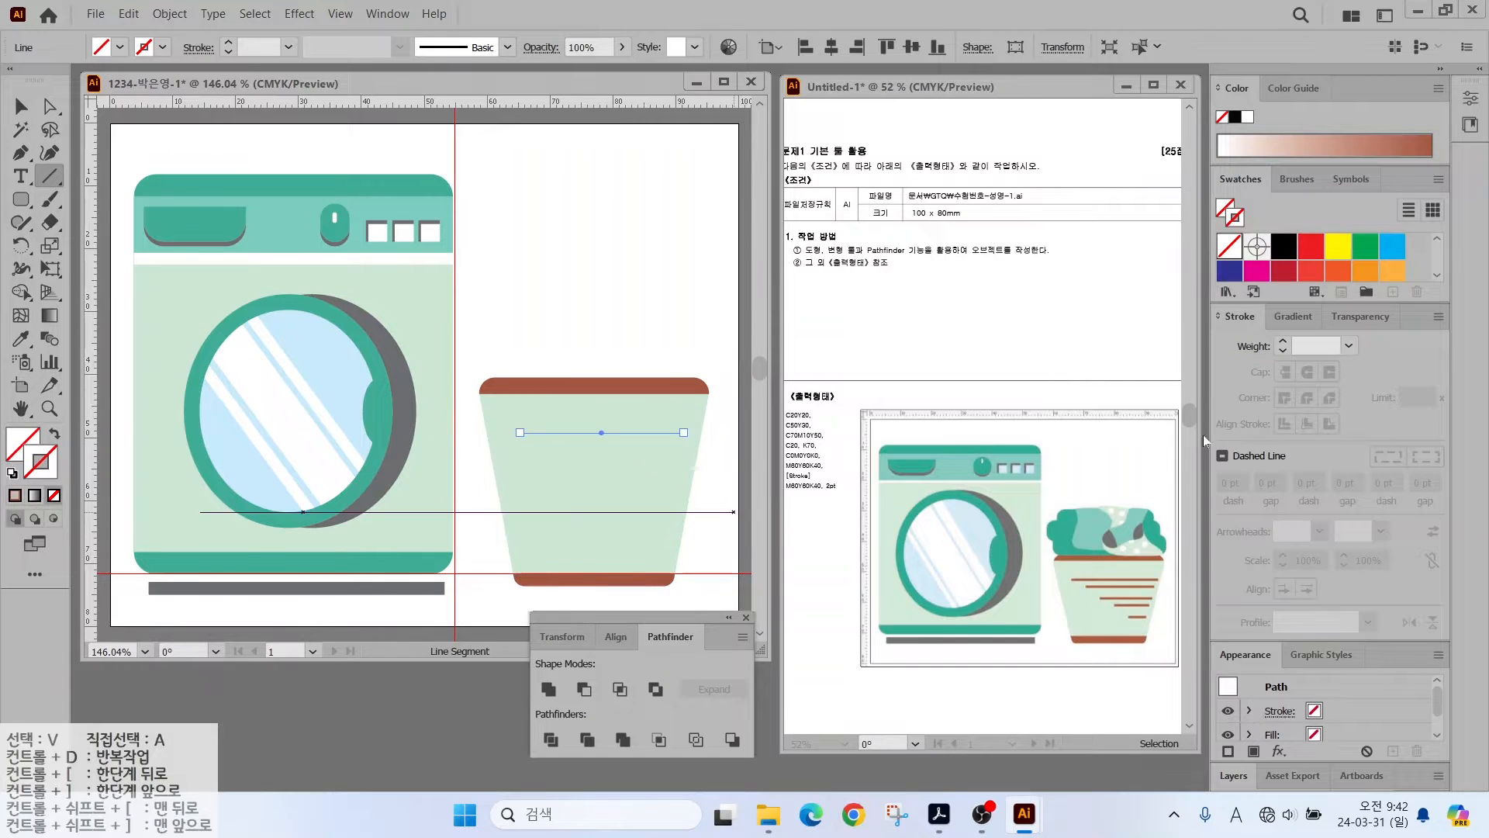
scroll(1243, 271, "down", 1)
left_click(1241, 270)
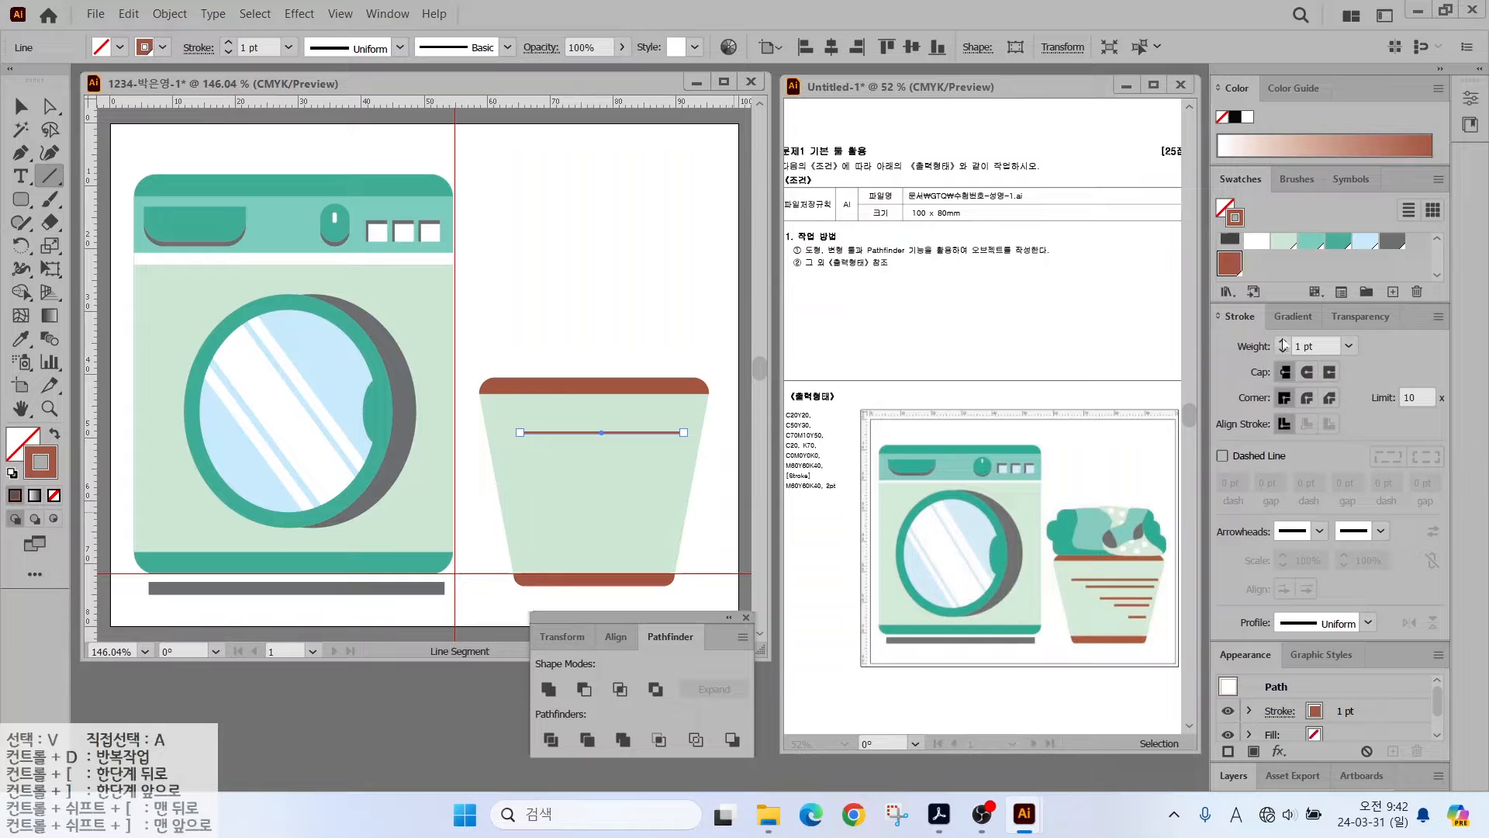
- Add three more brown stripes of decreasing length lower down the bucket
scroll(708, 469, "up", 2)
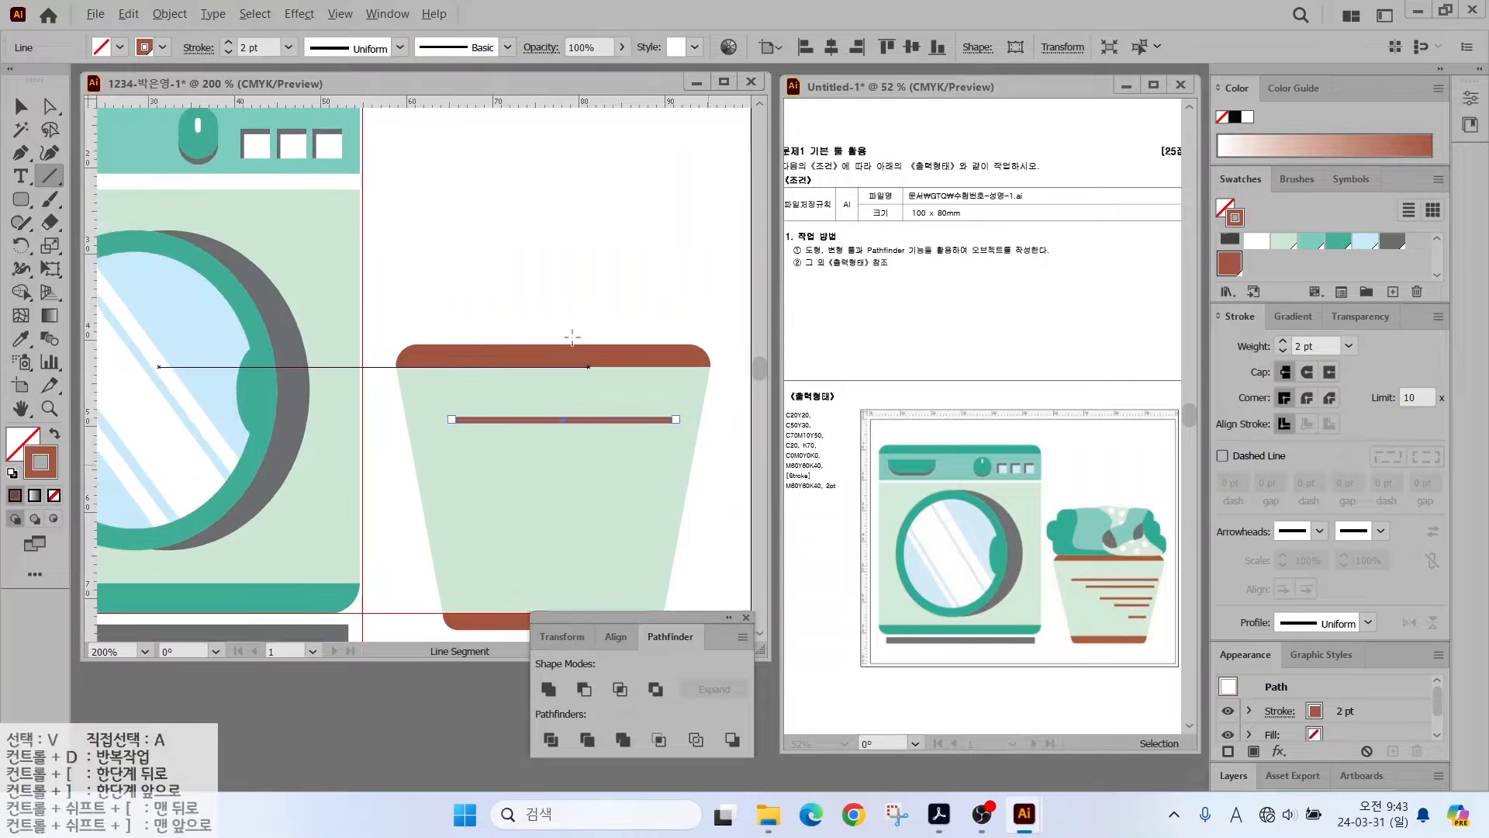
left_click_drag(572, 336, 495, 238)
key("a")
left_click(47, 176)
left_click_drag(411, 343, 589, 343)
mouse_move(449, 389)
left_mouse_down()
mouse_move(585, 388)
mouse_move(578, 408)
left_mouse_up()
left_click_drag(535, 457, 574, 459)
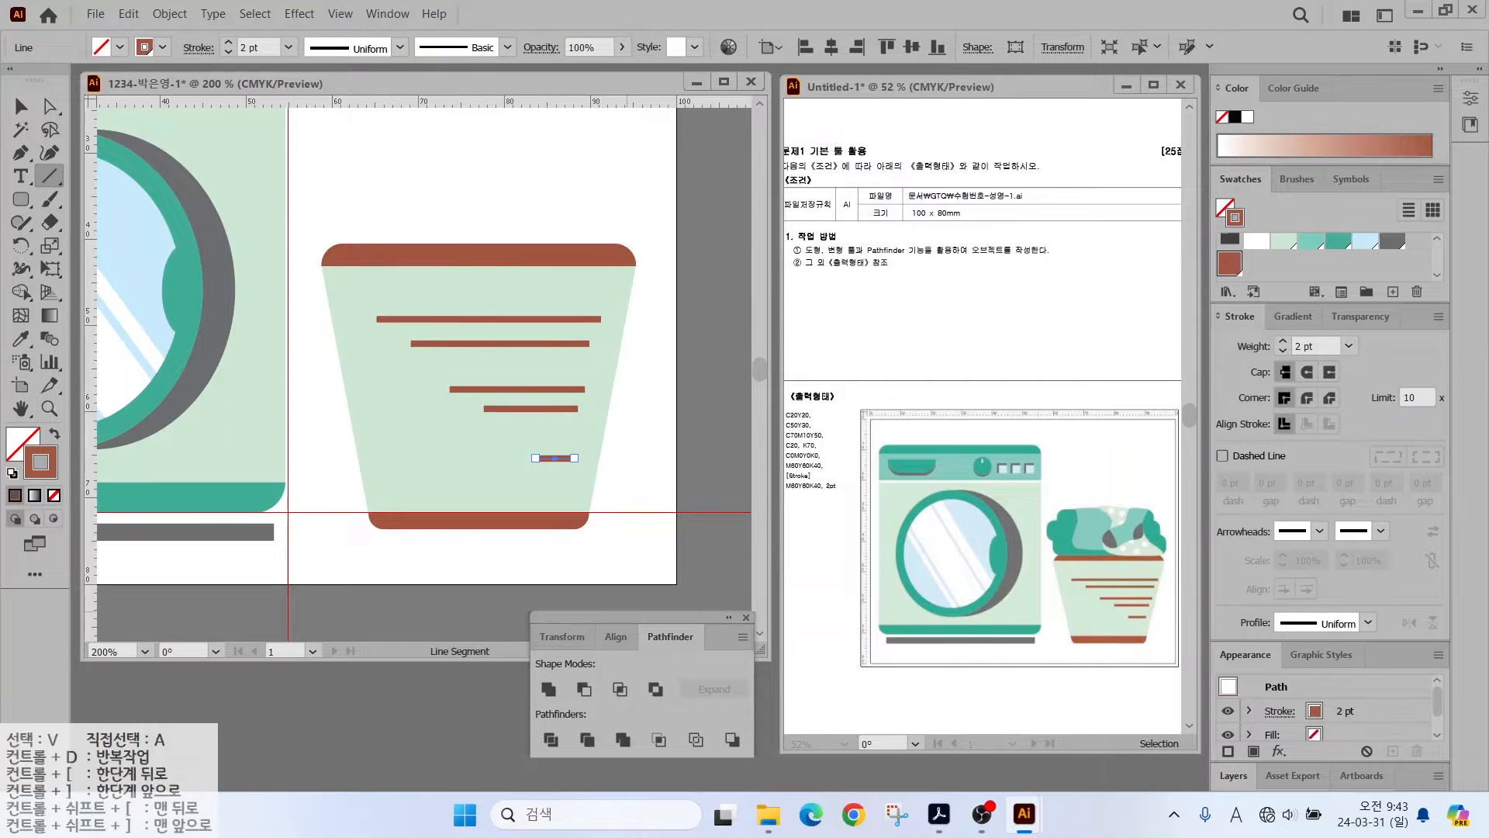
left_click_drag(435, 328, 442, 487)
right_click(21, 199)
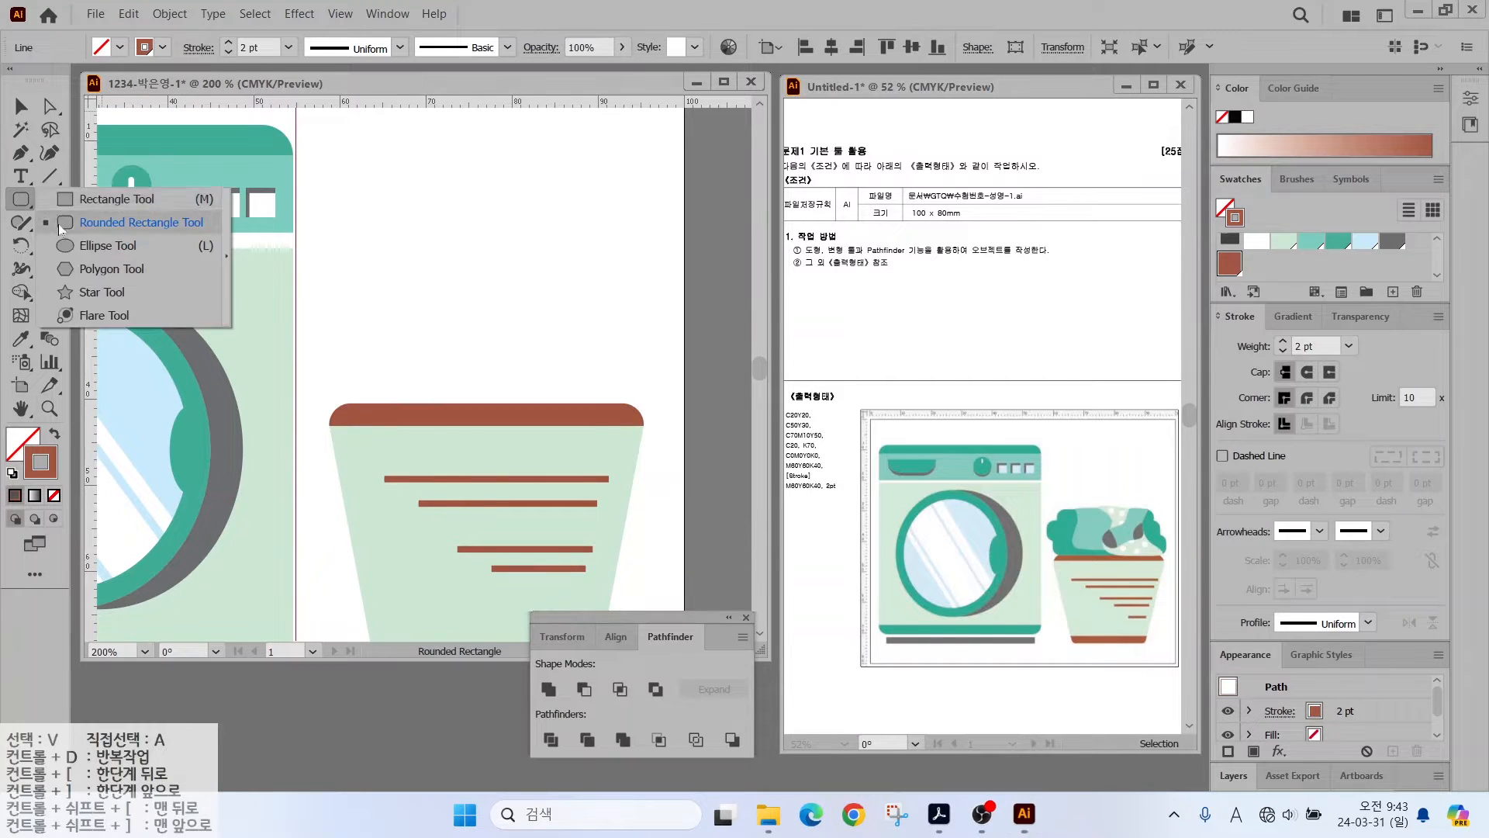
- Draw two overlapping teal rounded rectangles above the bucket
left_click(93, 225)
left_click_drag(326, 289, 419, 347)
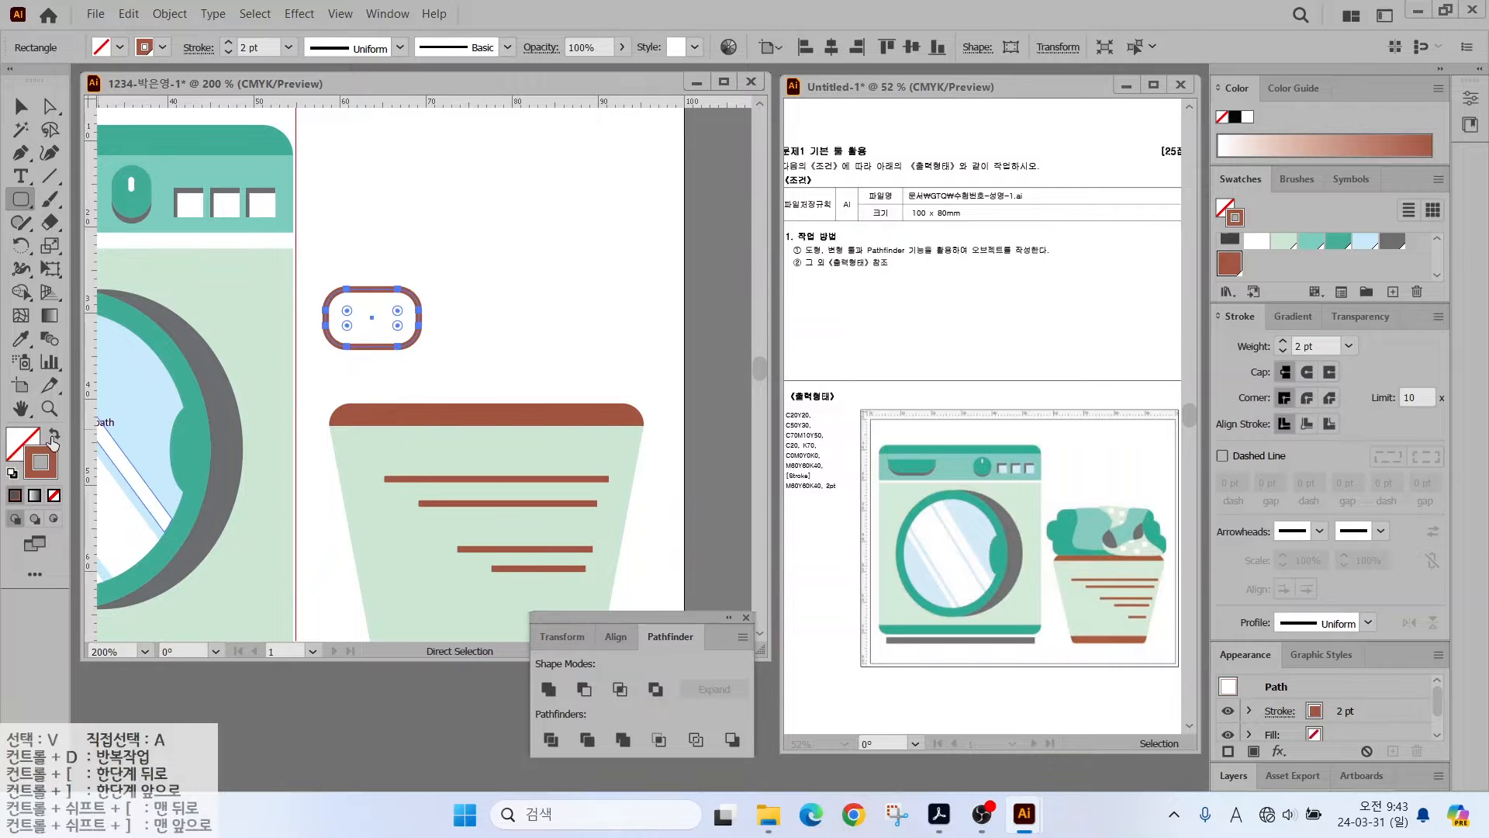
key("shift+x")
left_click(1338, 242)
left_click_drag(362, 268, 525, 385)
- Lower the large teal rectangle, stretch the small one taller, and shift both slightly left
left_click(21, 107)
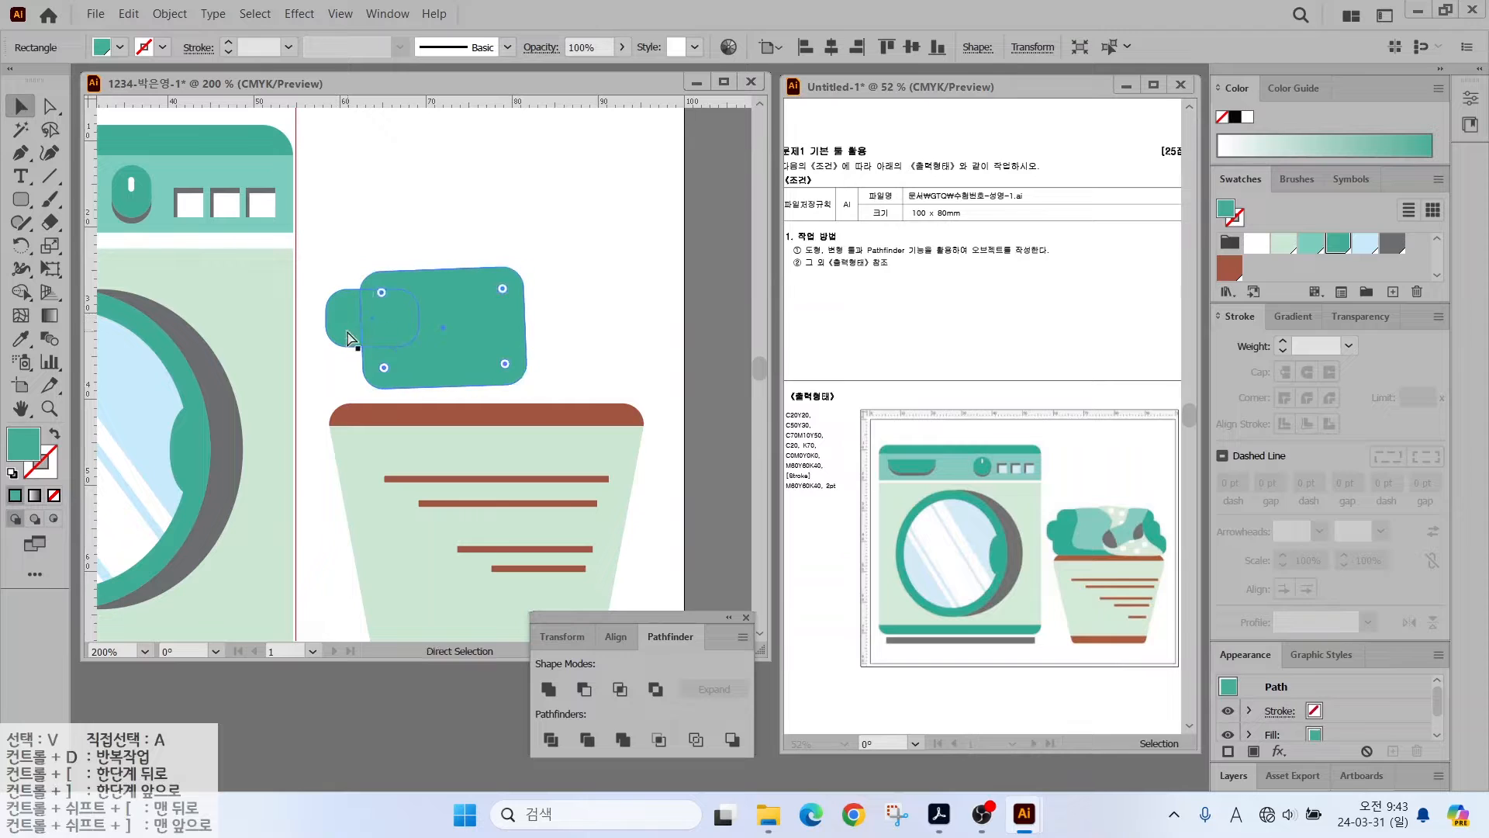
left_click(349, 332)
left_click(349, 359)
left_click_drag(368, 325, 368, 343)
left_click_drag(333, 314, 372, 381)
left_click(445, 341, "shift")
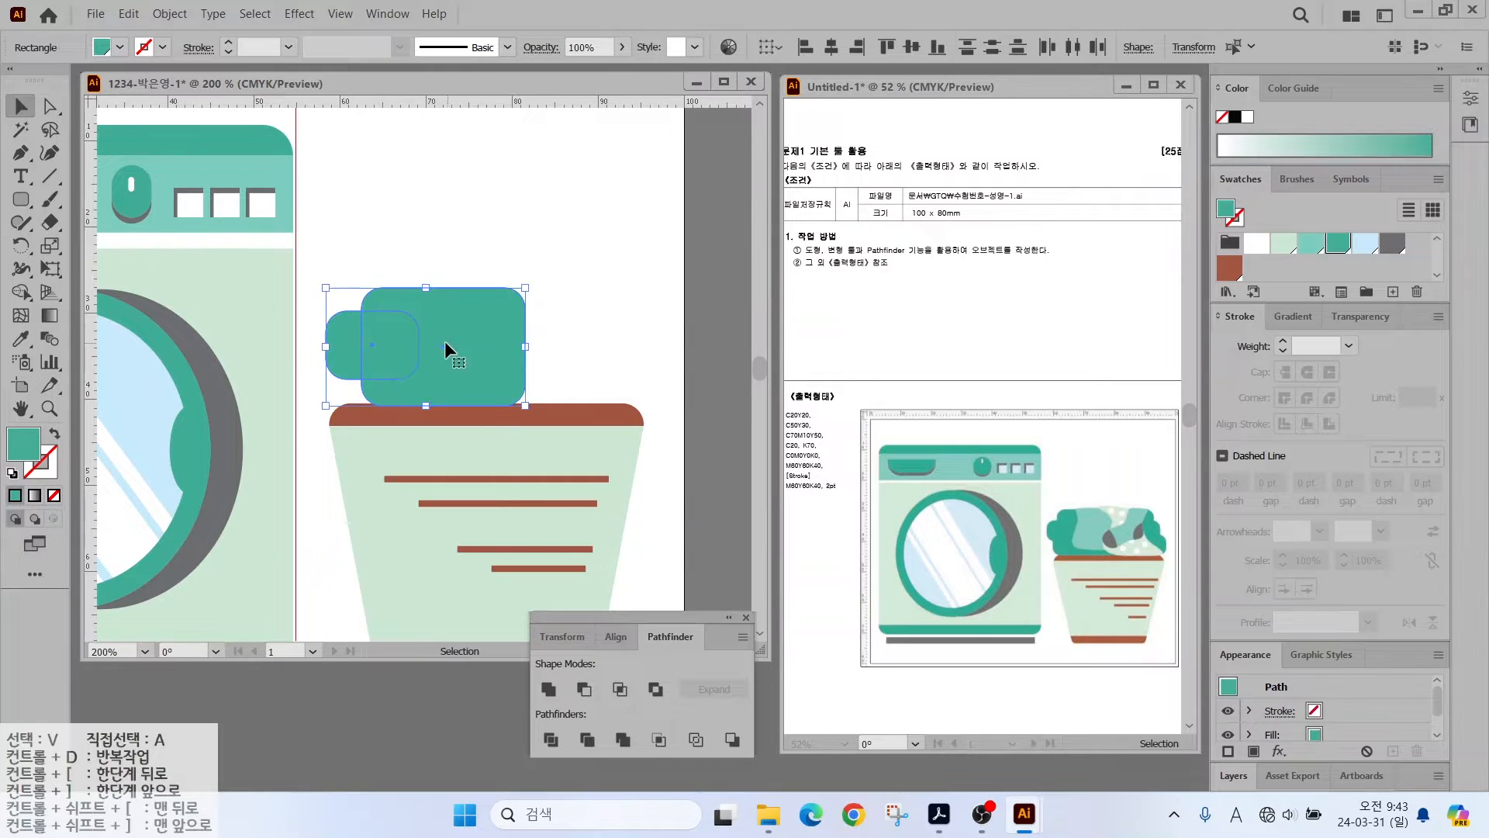
left_click_drag(445, 341, 427, 341)
left_click(415, 262)
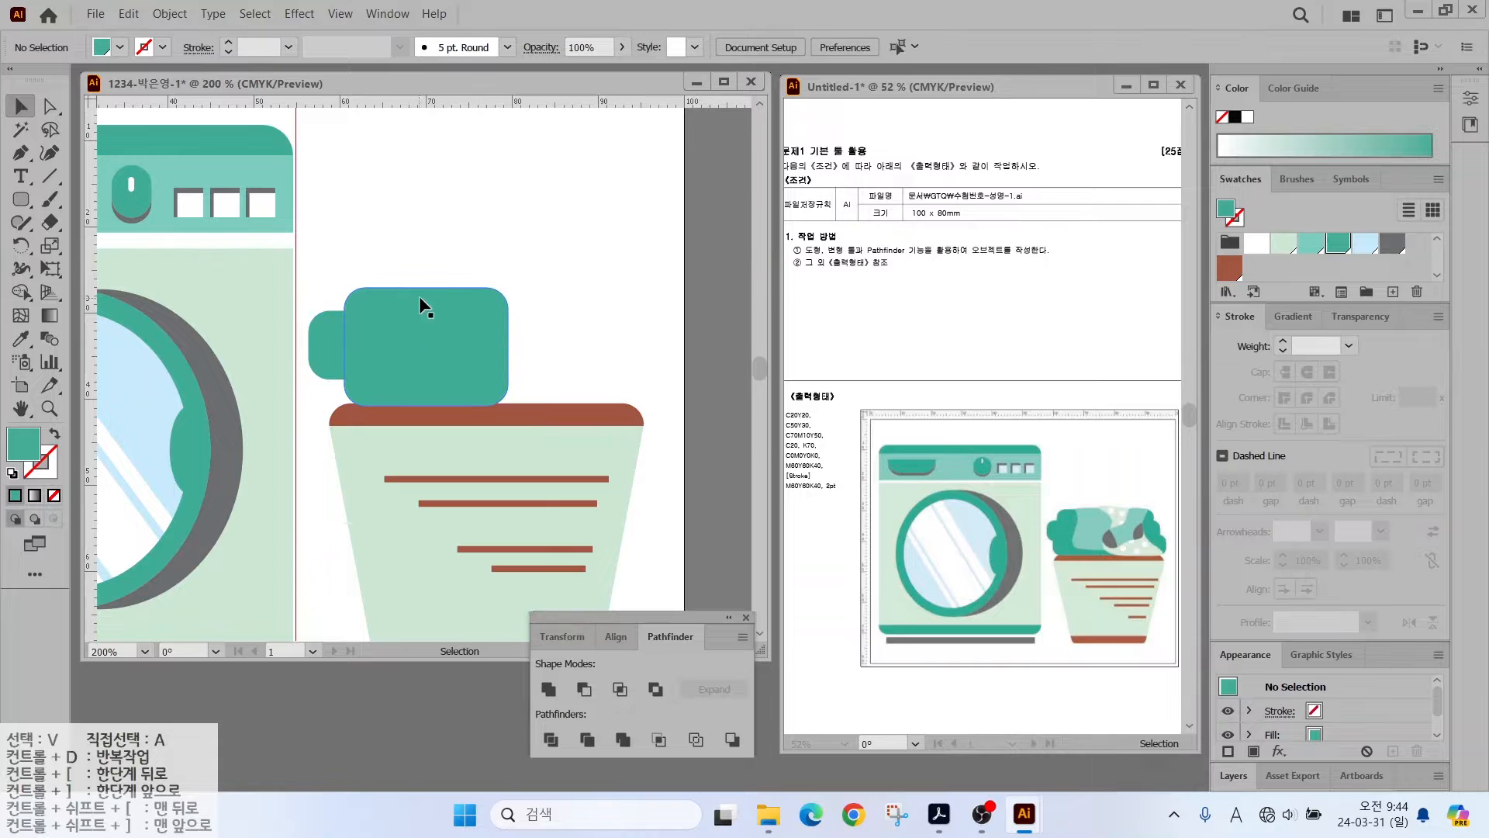
- Add another rounded rectangle copy, then unite all the teal rectangles into one shape
left_click(357, 352)
left_click_drag(349, 329, 463, 367)
key("ctrl+z")
left_click_drag(579, 372, 620, 380)
left_click(653, 323)
left_click(629, 328)
left_click(554, 281)
left_click(412, 241)
left_click(548, 689)
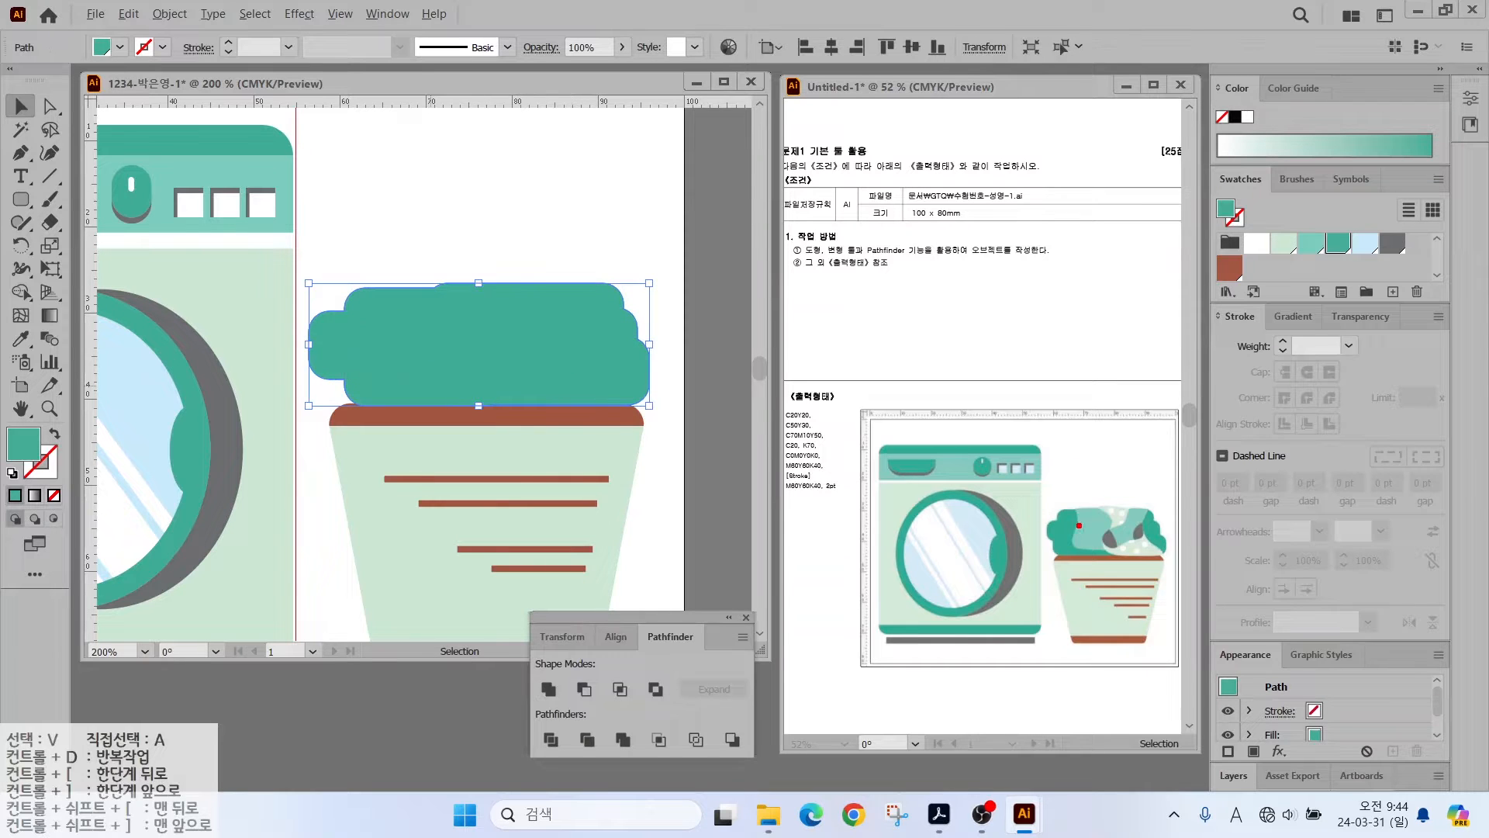
left_click_drag(1079, 525, 1039, 456)
- Cut the teal pile with the Knife tool into left, middle and right pieces
left_click(49, 222)
left_click_drag(45, 221, 112, 267)
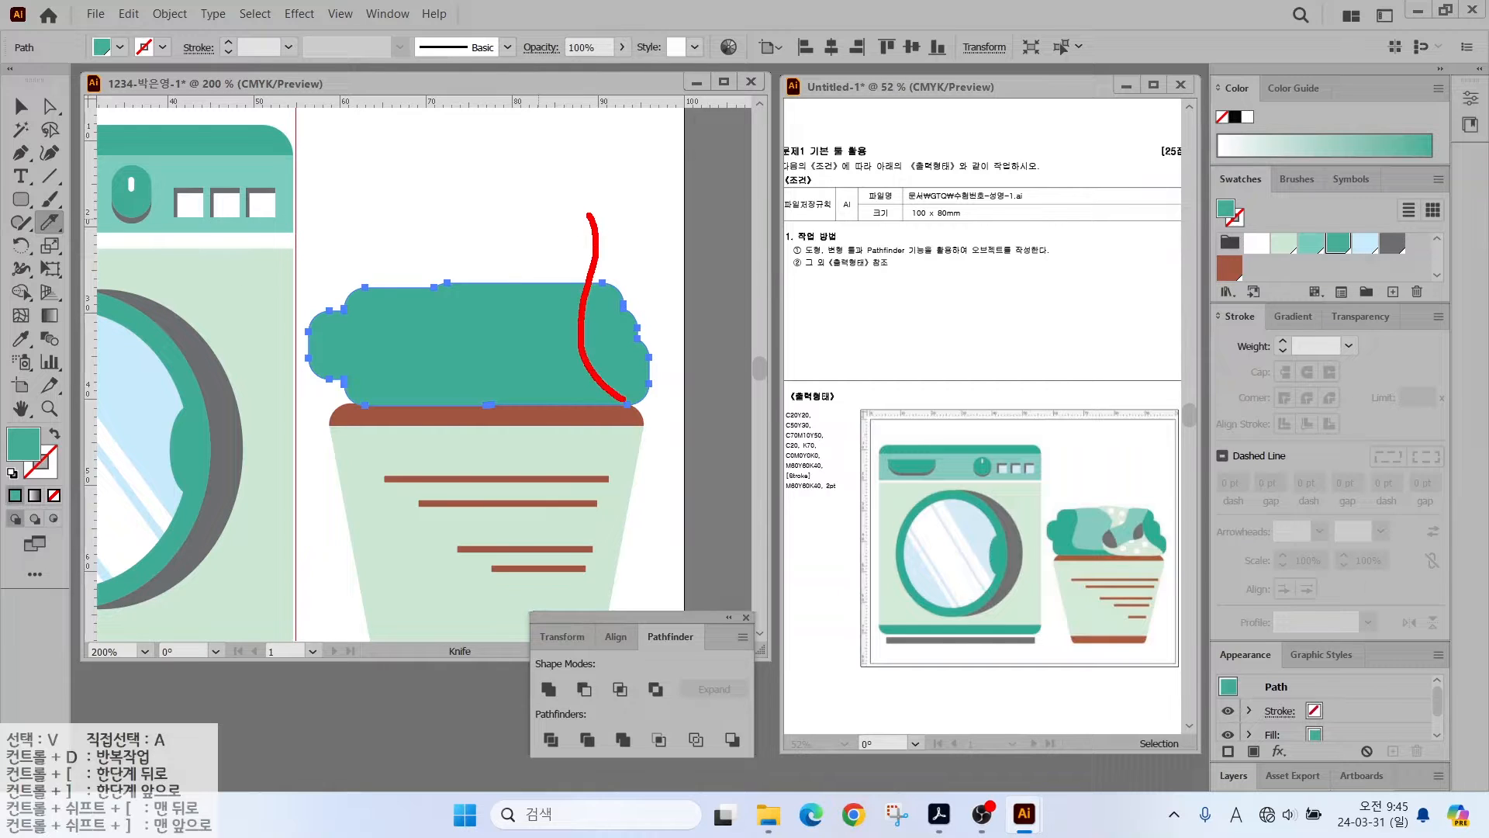
left_click_drag(682, 419, 682, 420)
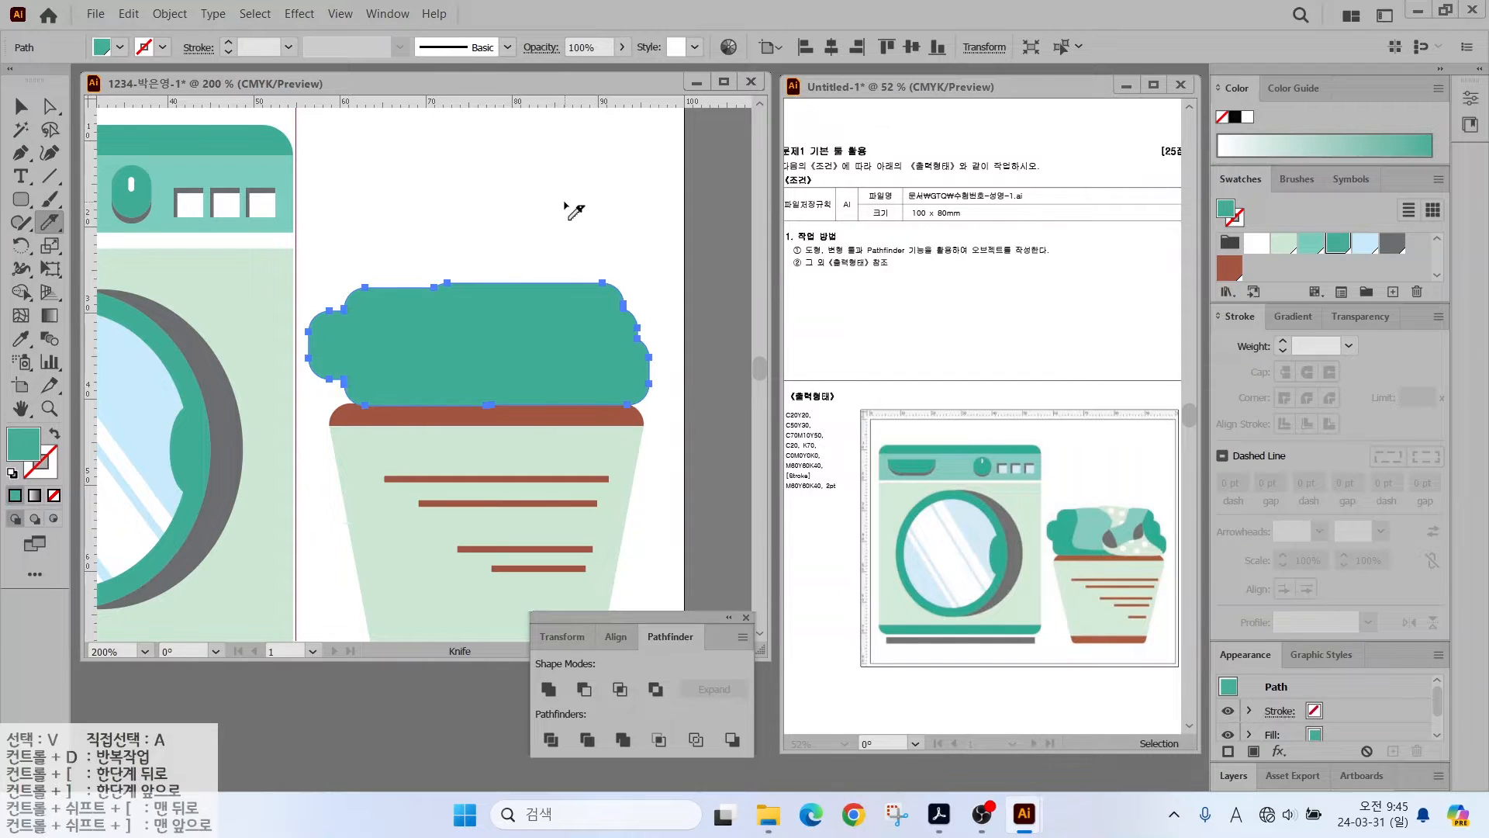
mouse_move(583, 278)
left_mouse_down()
mouse_move(585, 337)
mouse_move(653, 390)
left_mouse_up()
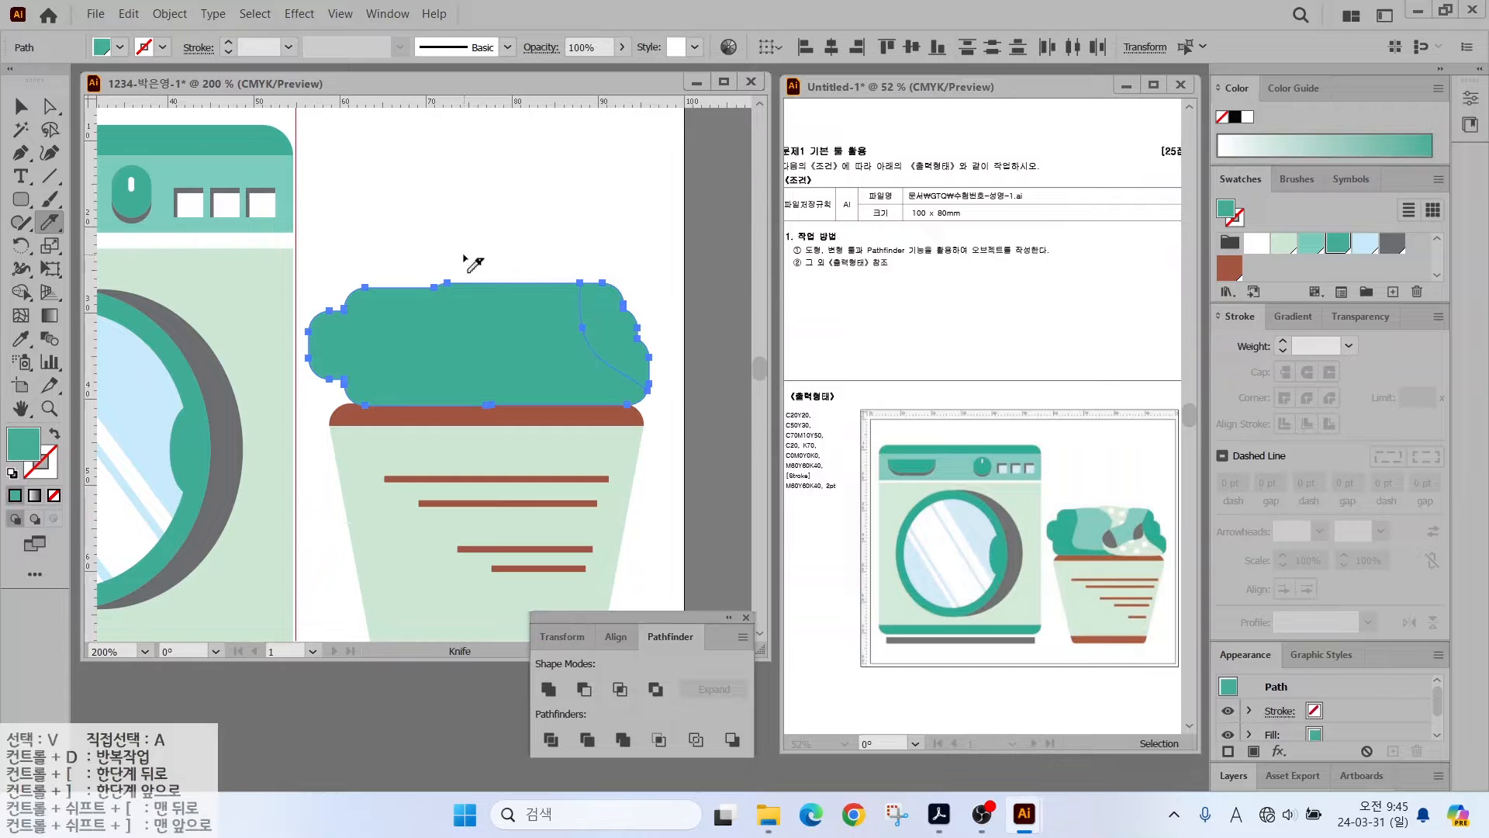
mouse_move(468, 256)
left_mouse_down()
mouse_move(499, 287)
mouse_move(484, 349)
mouse_move(507, 391)
left_mouse_up()
left_click(21, 107)
left_click(380, 189)
left_click(403, 333)
left_click(50, 222)
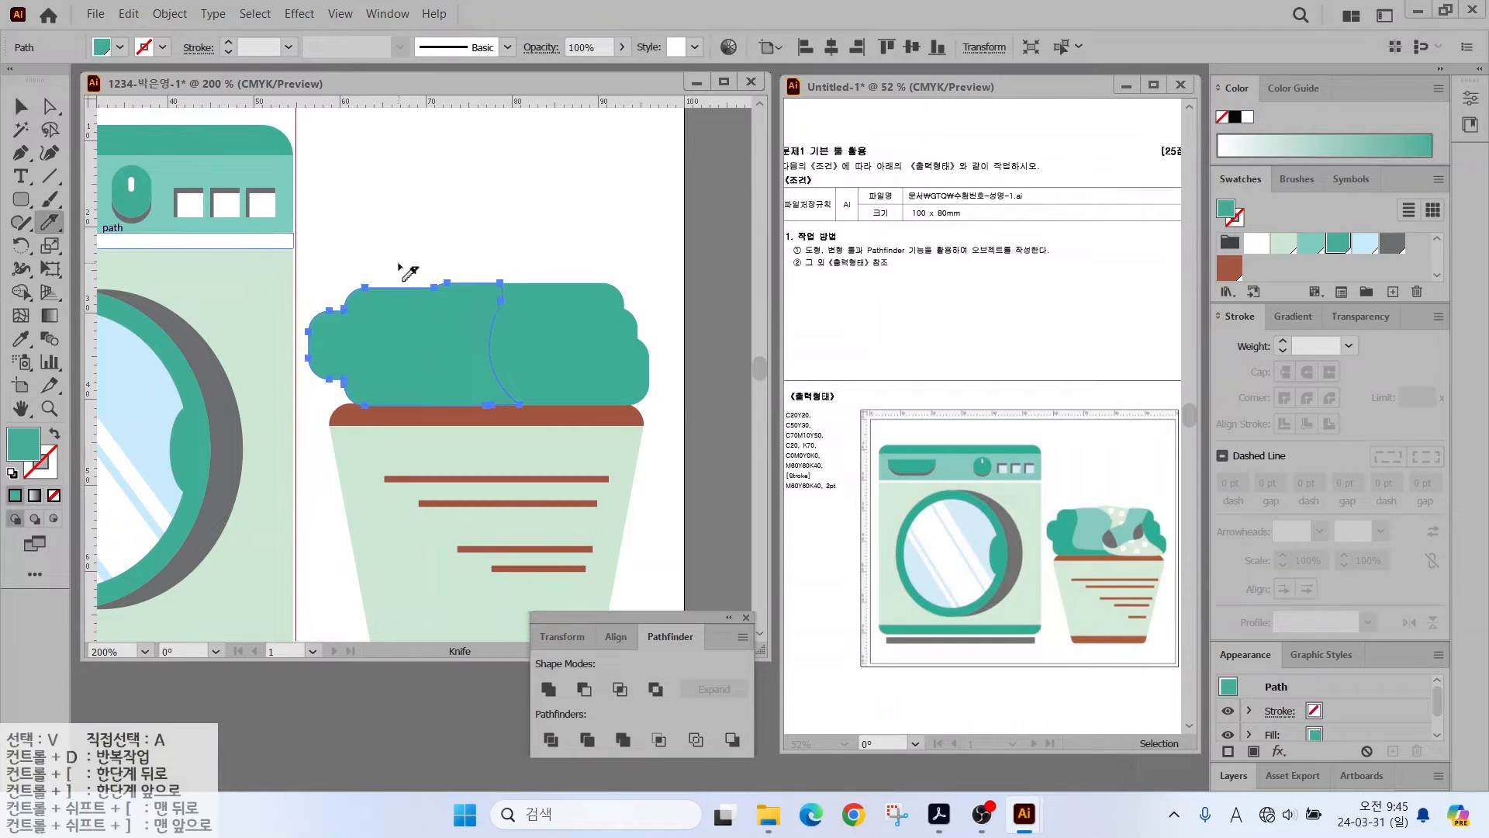
left_click_drag(530, 380, 534, 385)
- Fill the middle pile piece light teal and the right piece pale mint
key("v")
left_click(449, 323)
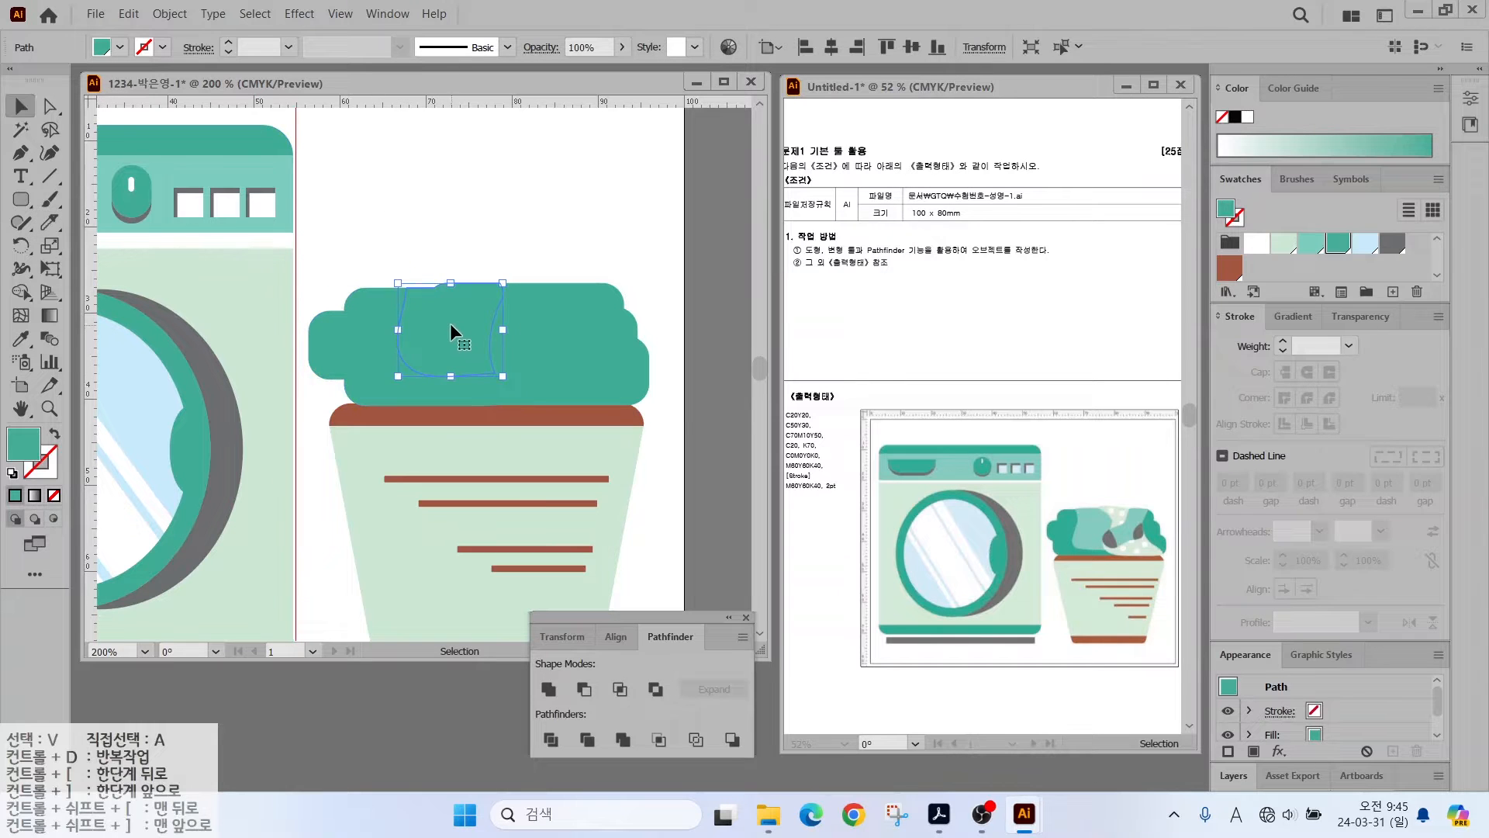
left_click(1309, 249)
left_click(527, 314)
left_click(1284, 246)
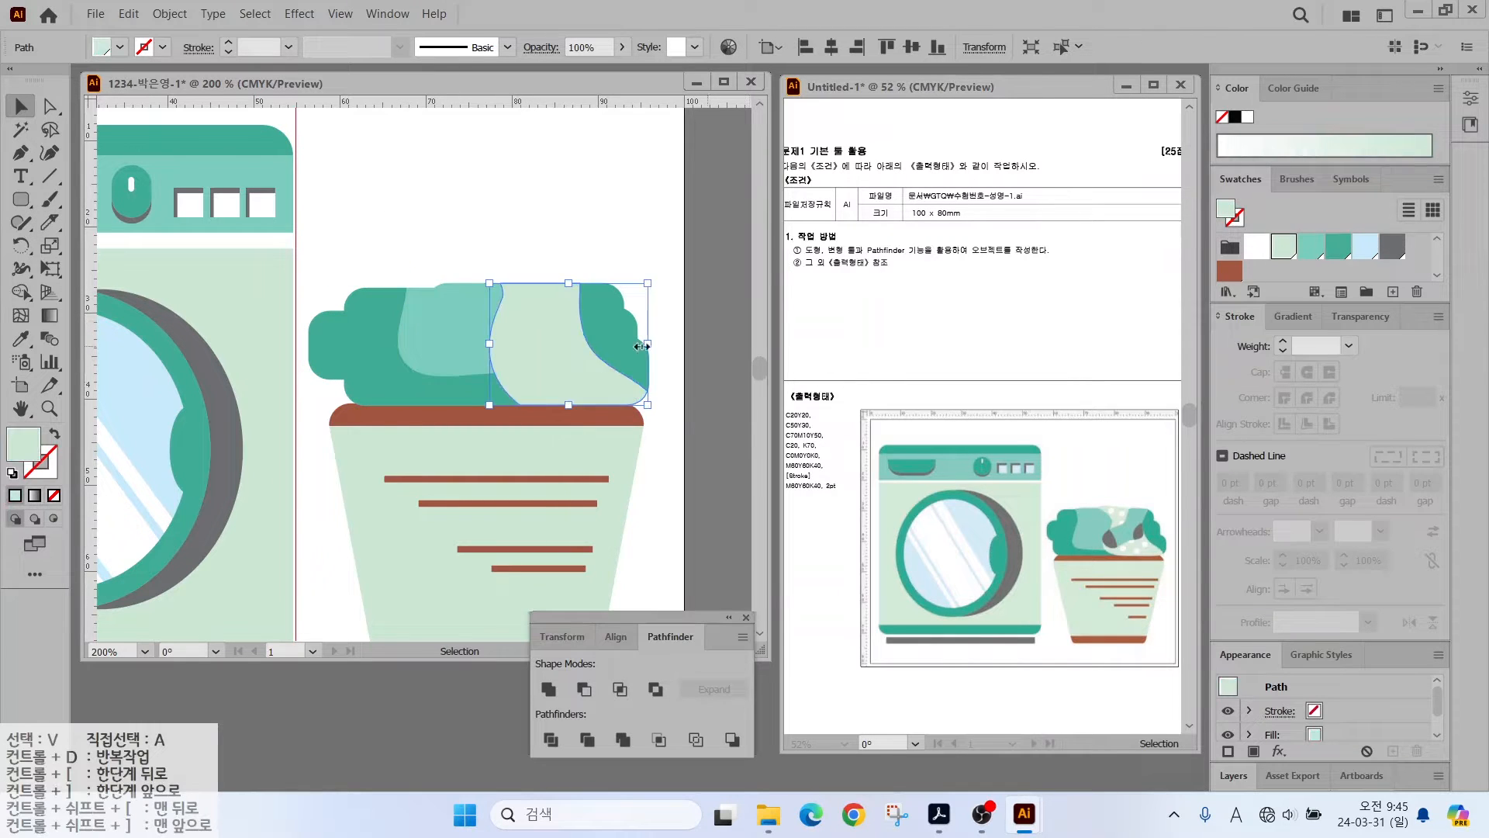
- Begin a Pen-tool sock outline on the mint piece with a curved point
scroll(544, 311, "up", 2)
key("p")
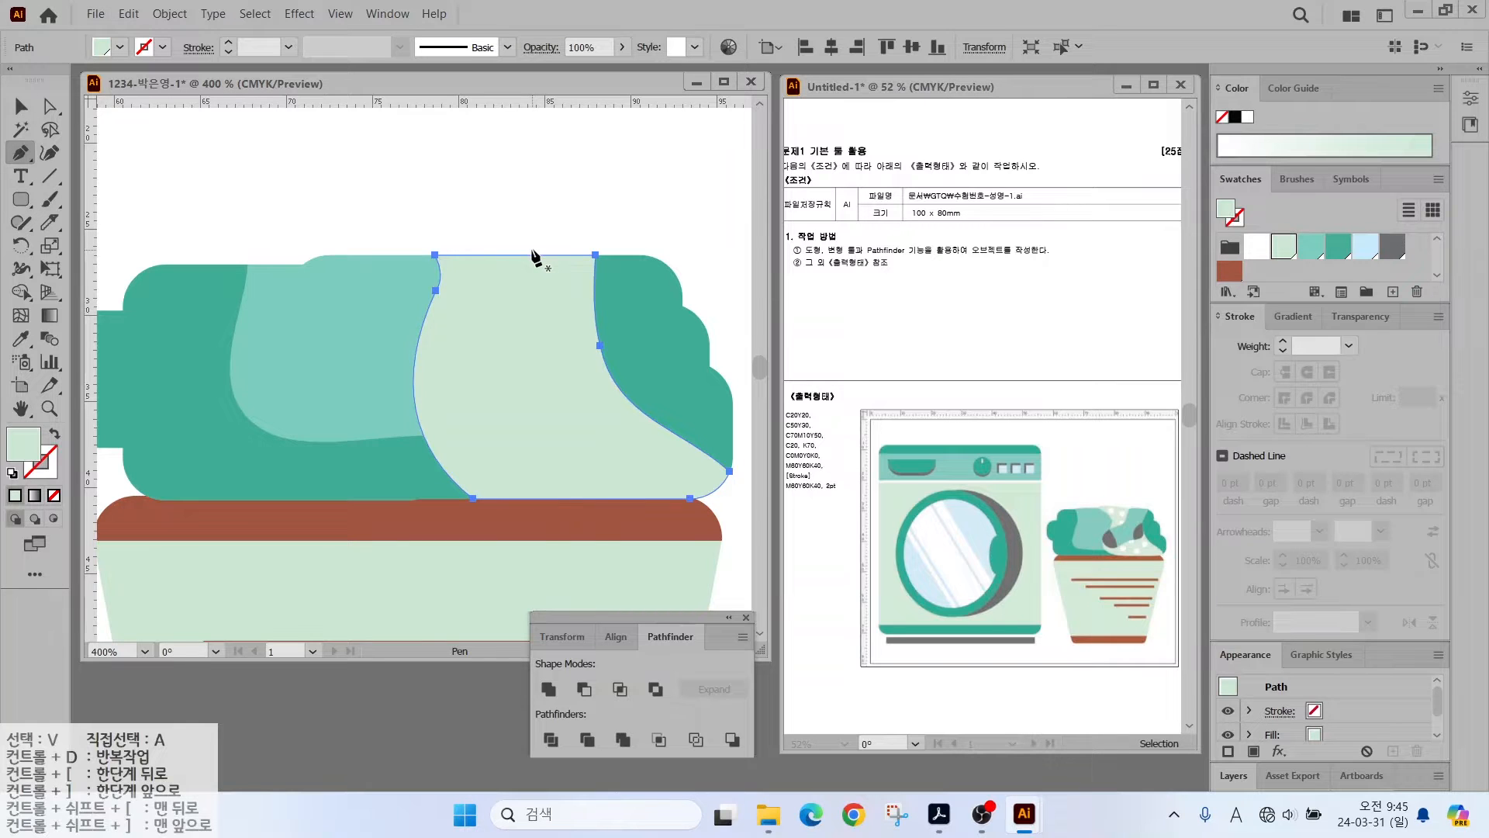
left_click(534, 251)
left_click_drag(512, 315, 428, 351)
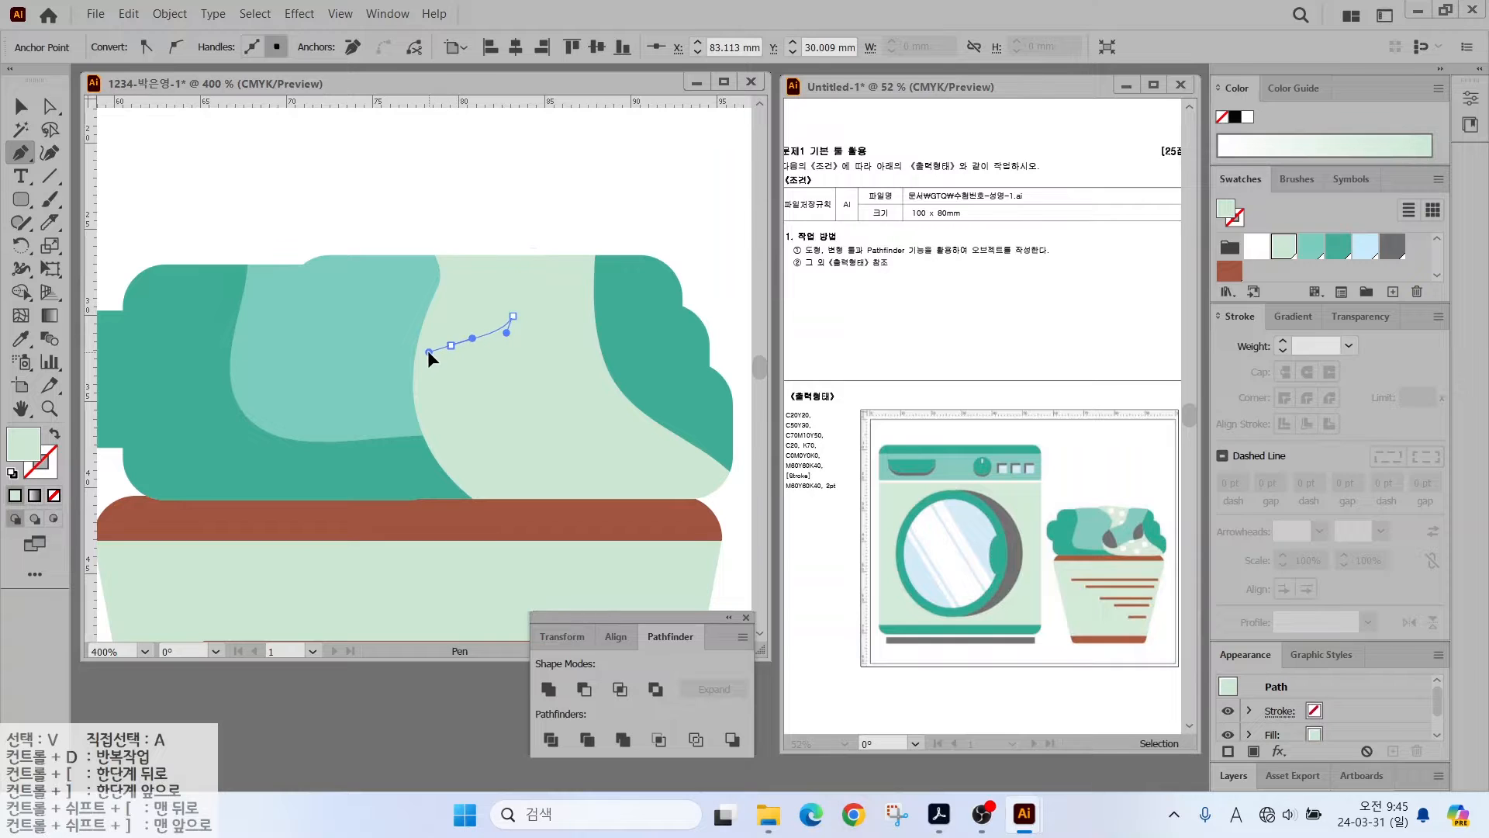
- Complete the mint-filled sock outline across the pile with curved points
left_click(1309, 252)
left_click_drag(418, 411, 599, 409)
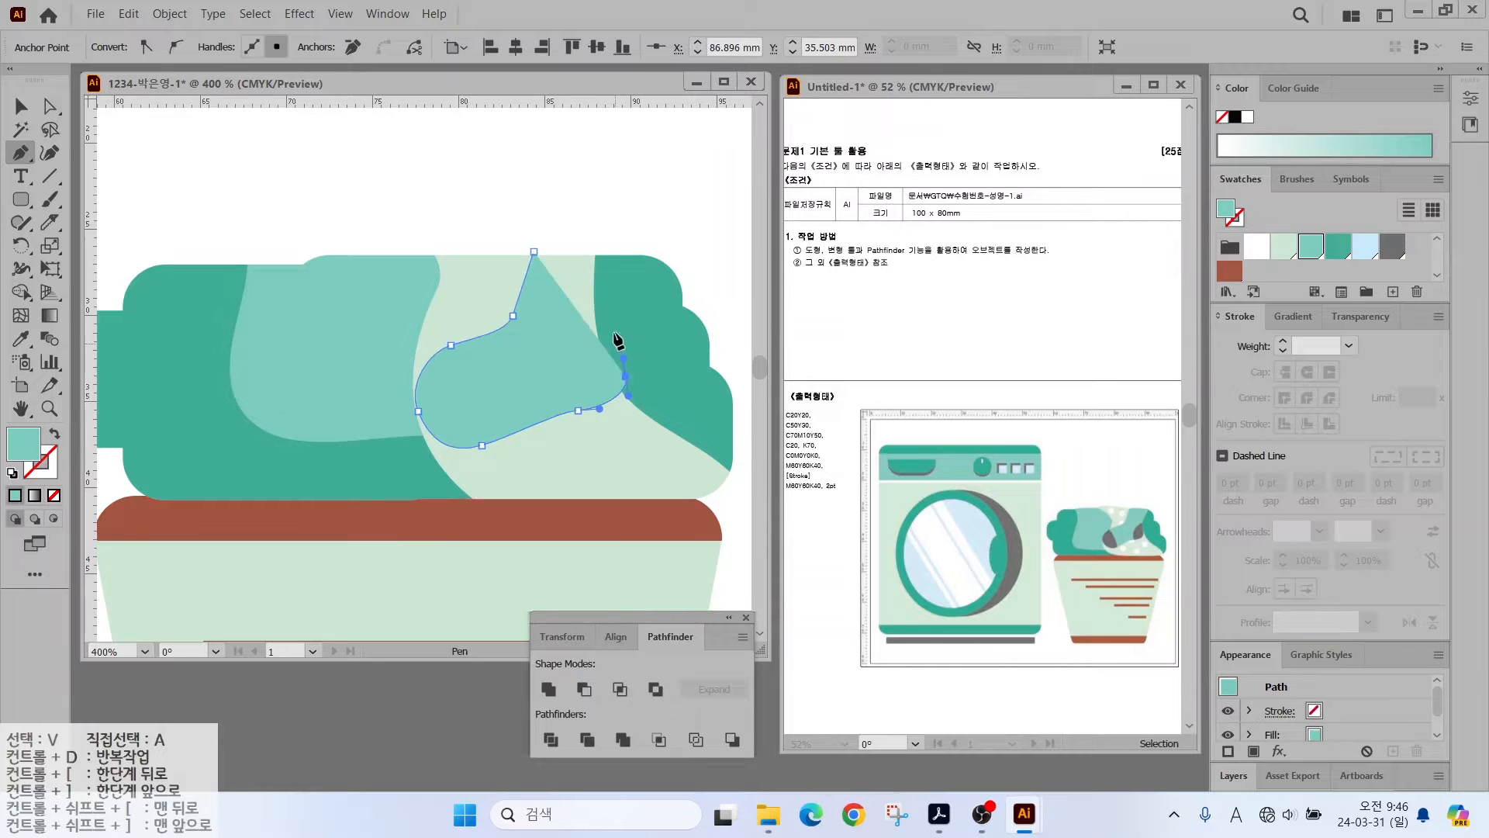
left_click_drag(608, 286, 486, 272)
left_click(619, 255)
key("v")
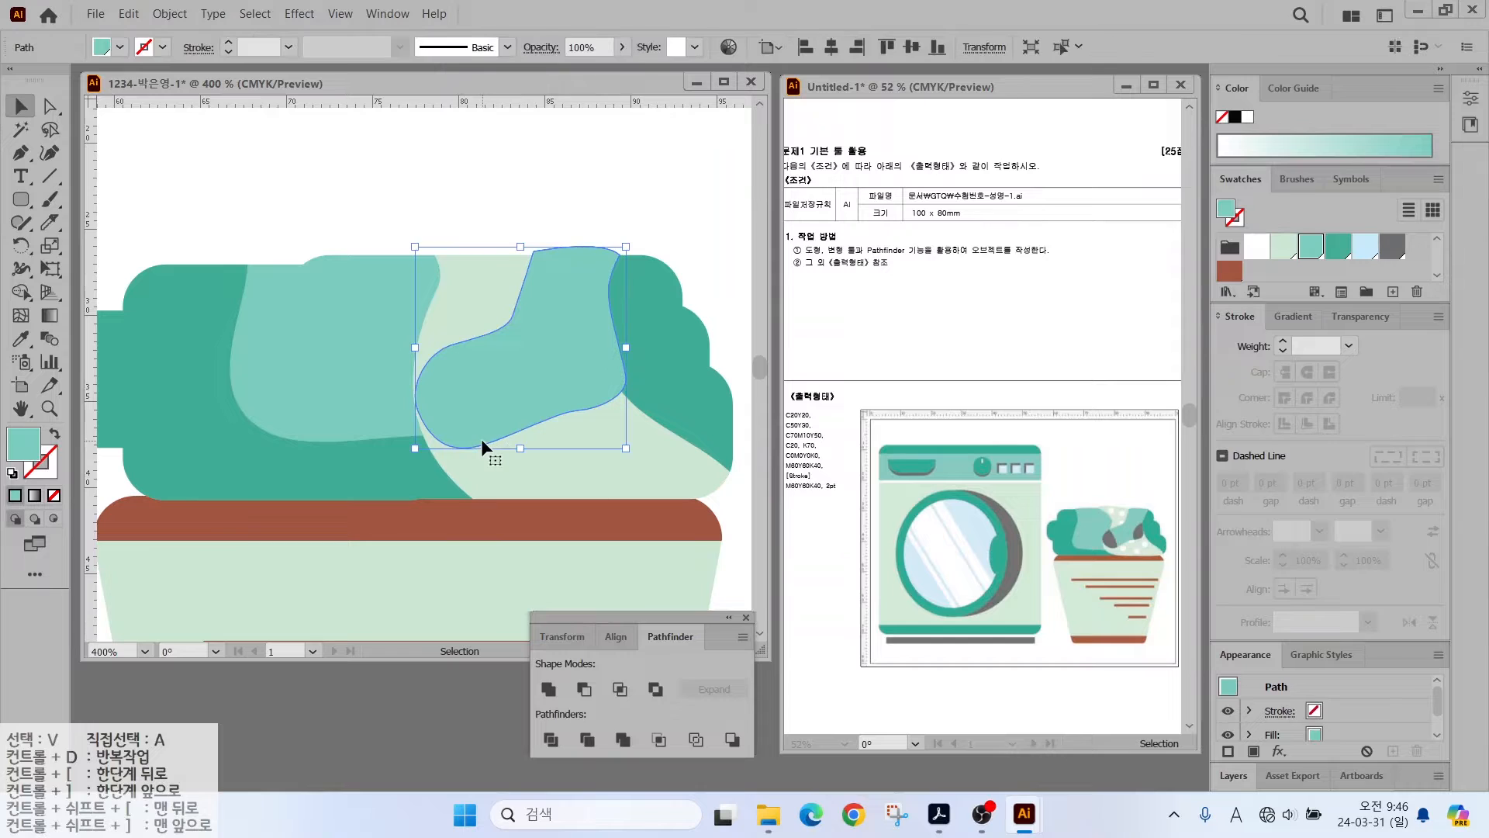
- Slice the toe and heel off the sock with the Knife tool
left_click(50, 223)
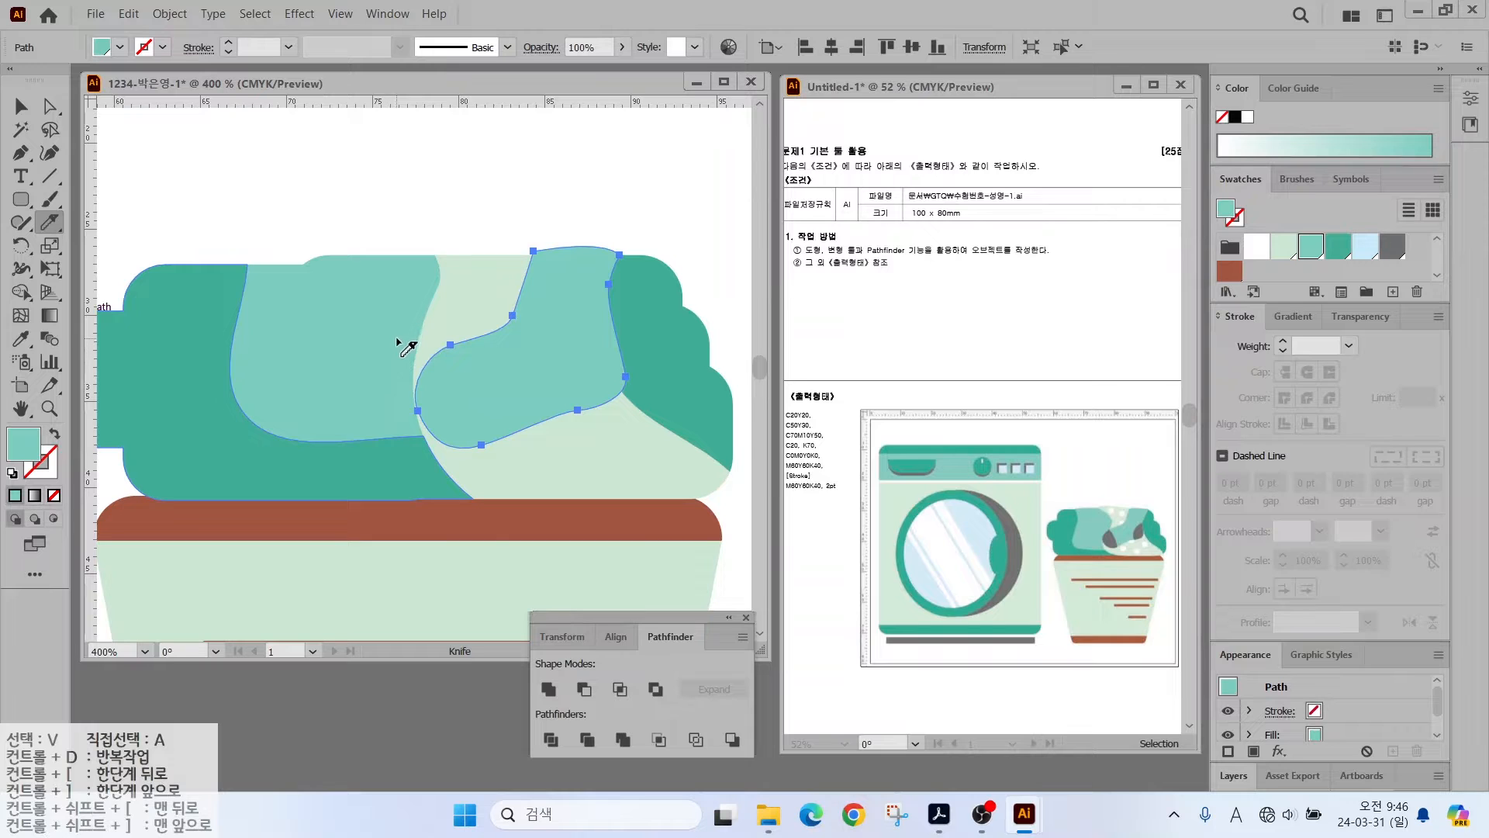
left_click_drag(494, 397, 517, 451)
mouse_move(639, 316)
left_mouse_down()
mouse_move(603, 314)
mouse_move(568, 430)
left_mouse_up()
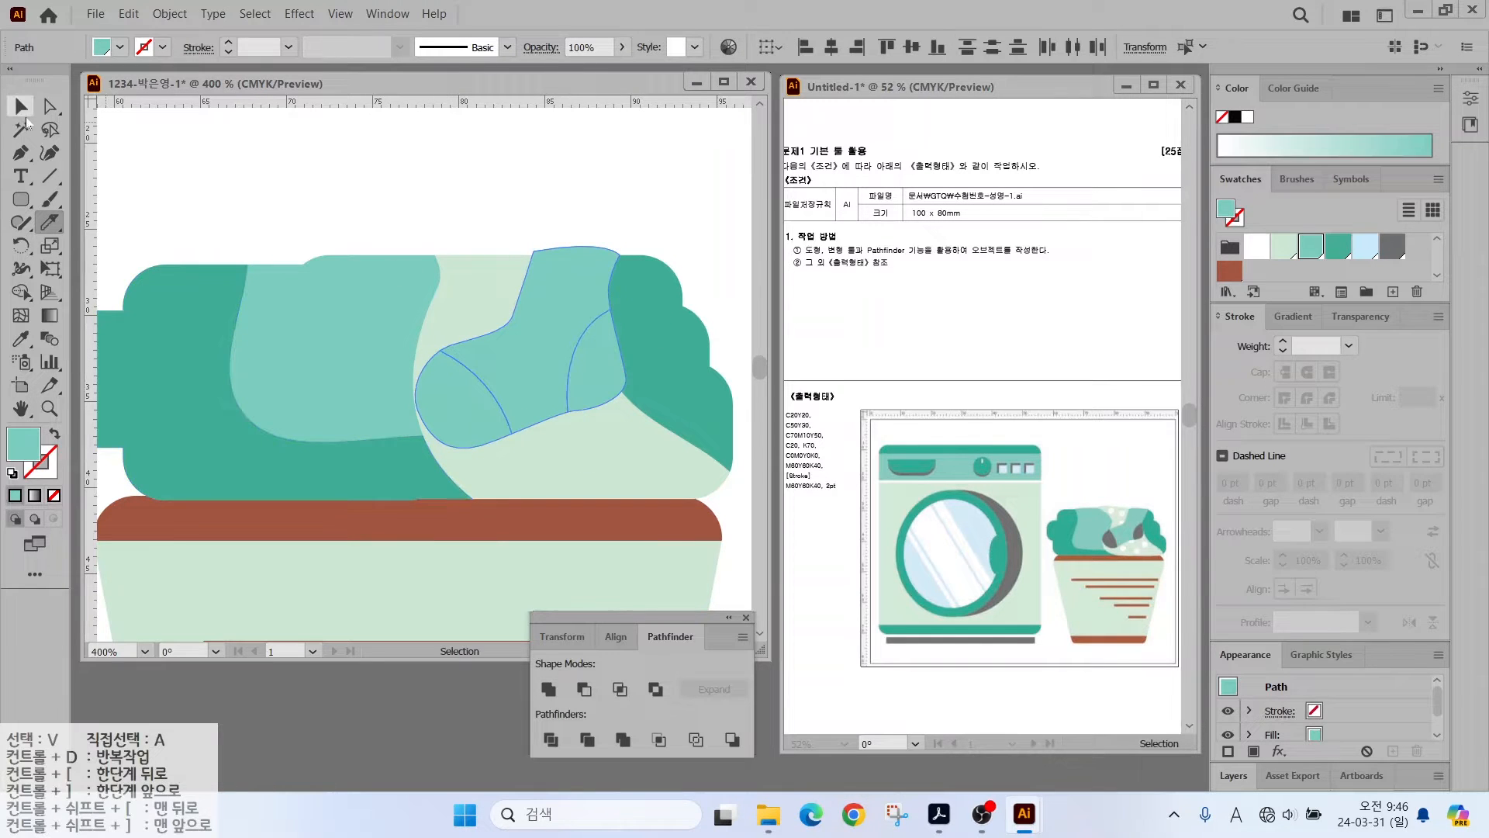
key("ctrl+z")
left_click_drag(584, 335, 582, 416)
- Fill the sock's toe and heel pieces dark grey
left_click(21, 107)
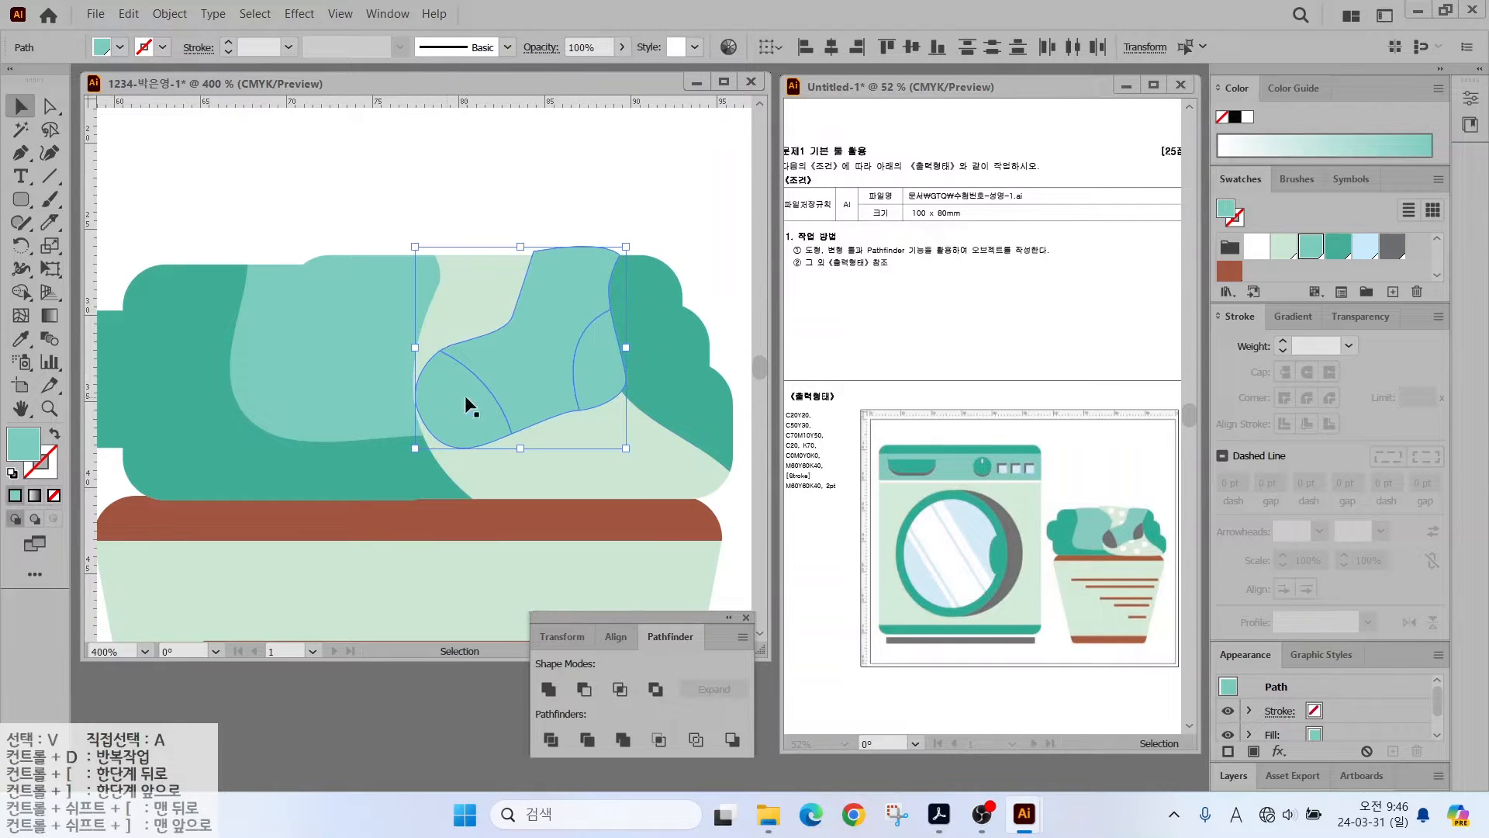
left_click(466, 402)
left_click(601, 367, "shift")
left_click(1392, 245)
key("ctrl+shift+a")
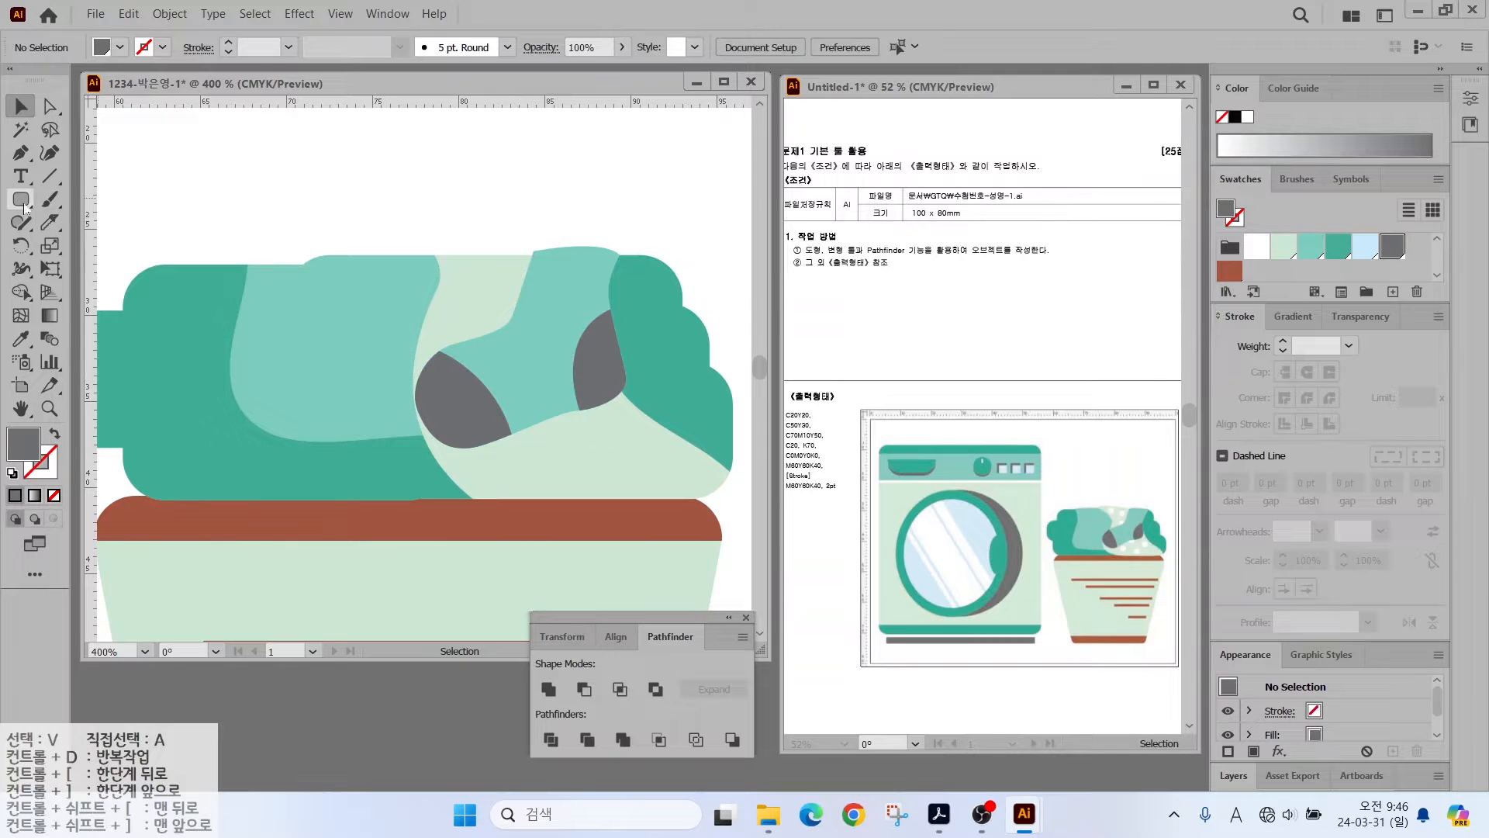
- Draw a small white circle and scatter copies as polka dots over the pale cloth
left_click_drag(21, 199, 112, 243)
mouse_move(452, 265)
left_mouse_down()
mouse_move(658, 451)
mouse_move(502, 292)
left_mouse_up()
left_click(1257, 247)
key("v")
left_click_drag(658, 451, 555, 455)
left_click_drag(503, 291, 492, 337)
left_click_drag(556, 454, 585, 416)
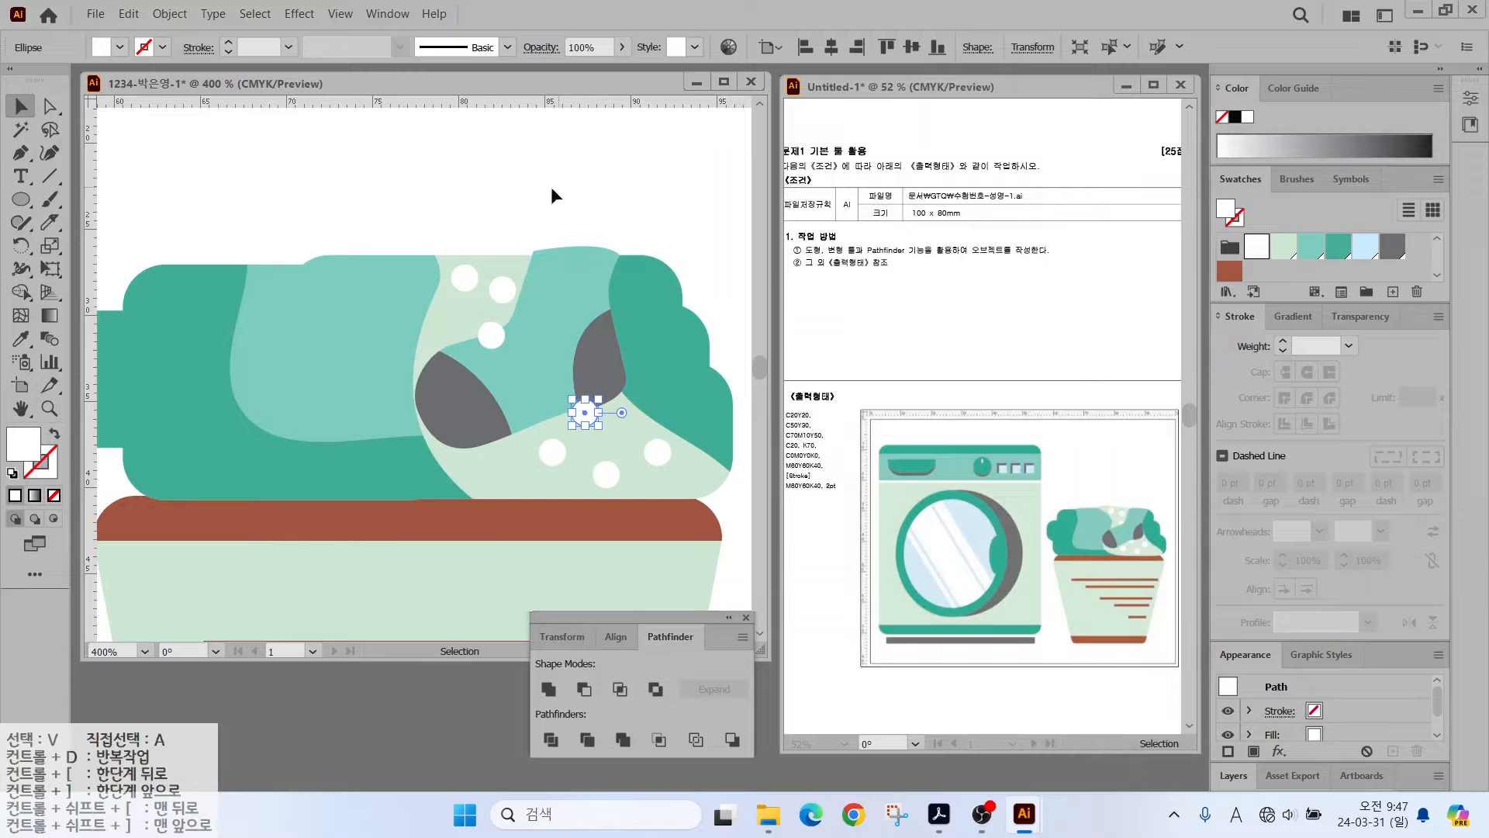
- Bring the sock with its grey toe and heel to the front via Arrange
left_click(560, 293)
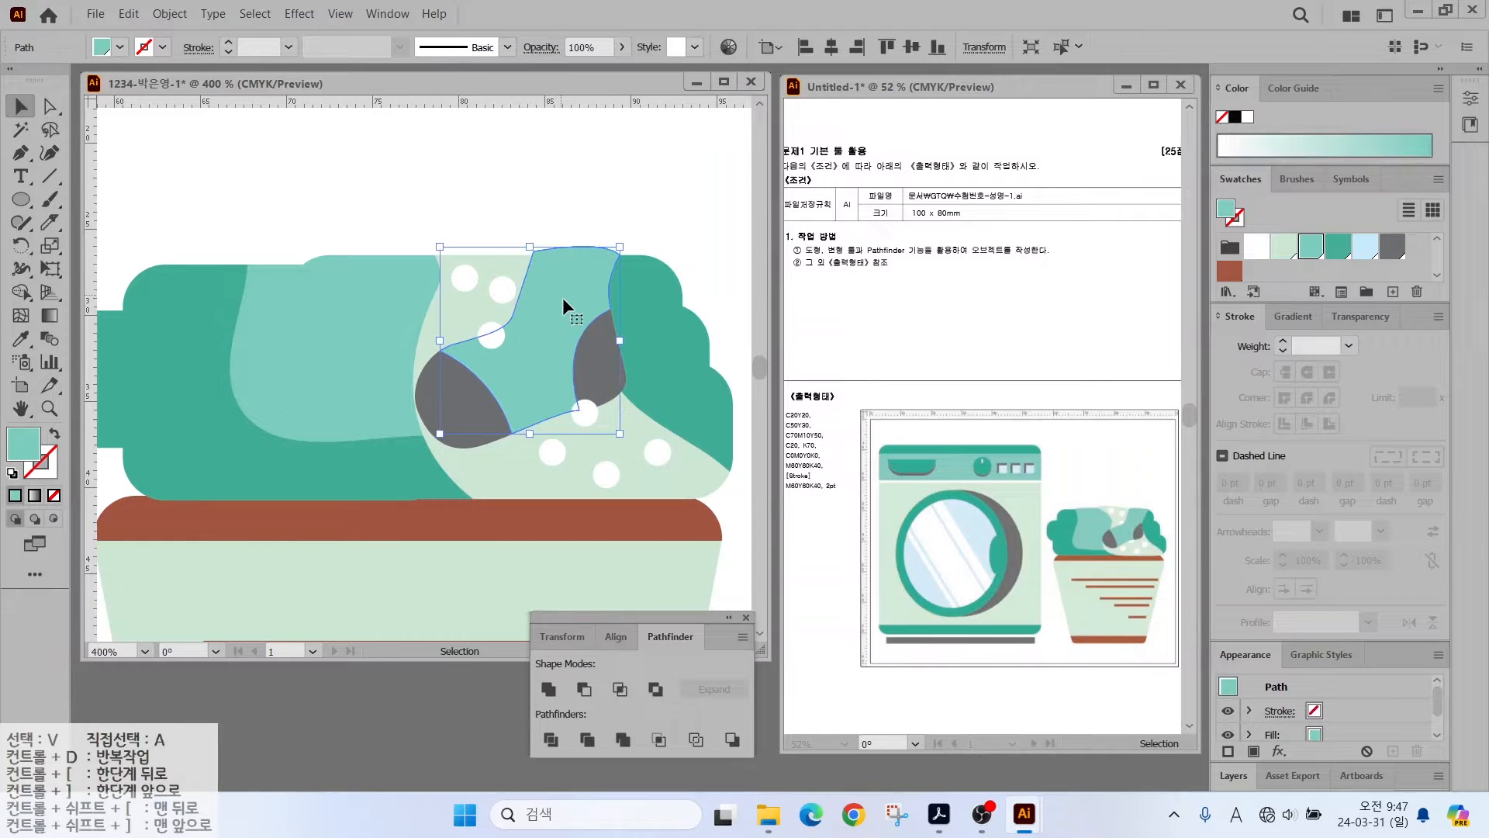
left_click(592, 356, "shift")
left_click(474, 389, "shift")
right_click(527, 374)
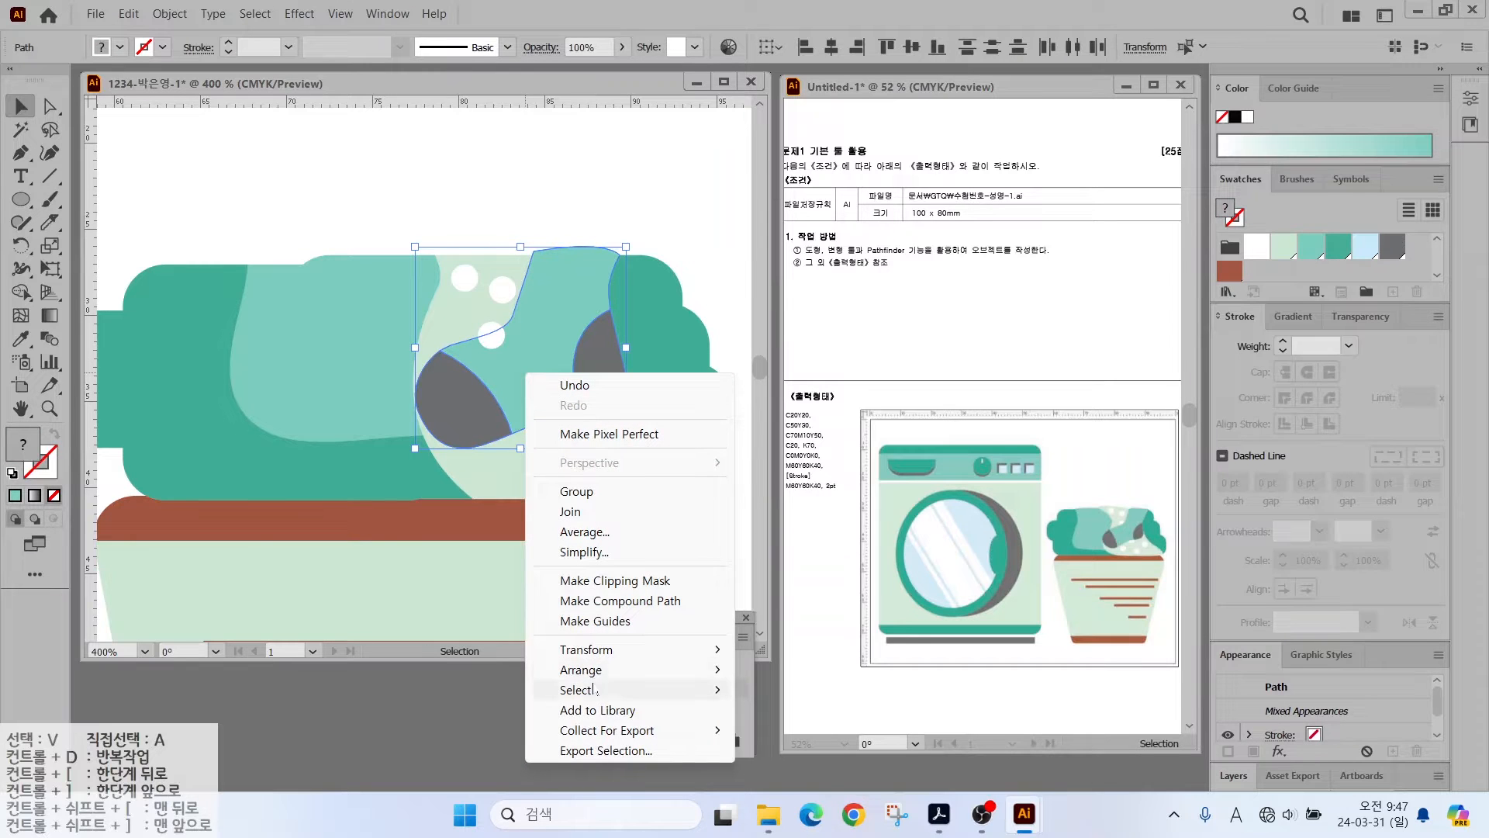
mouse_move(597, 670)
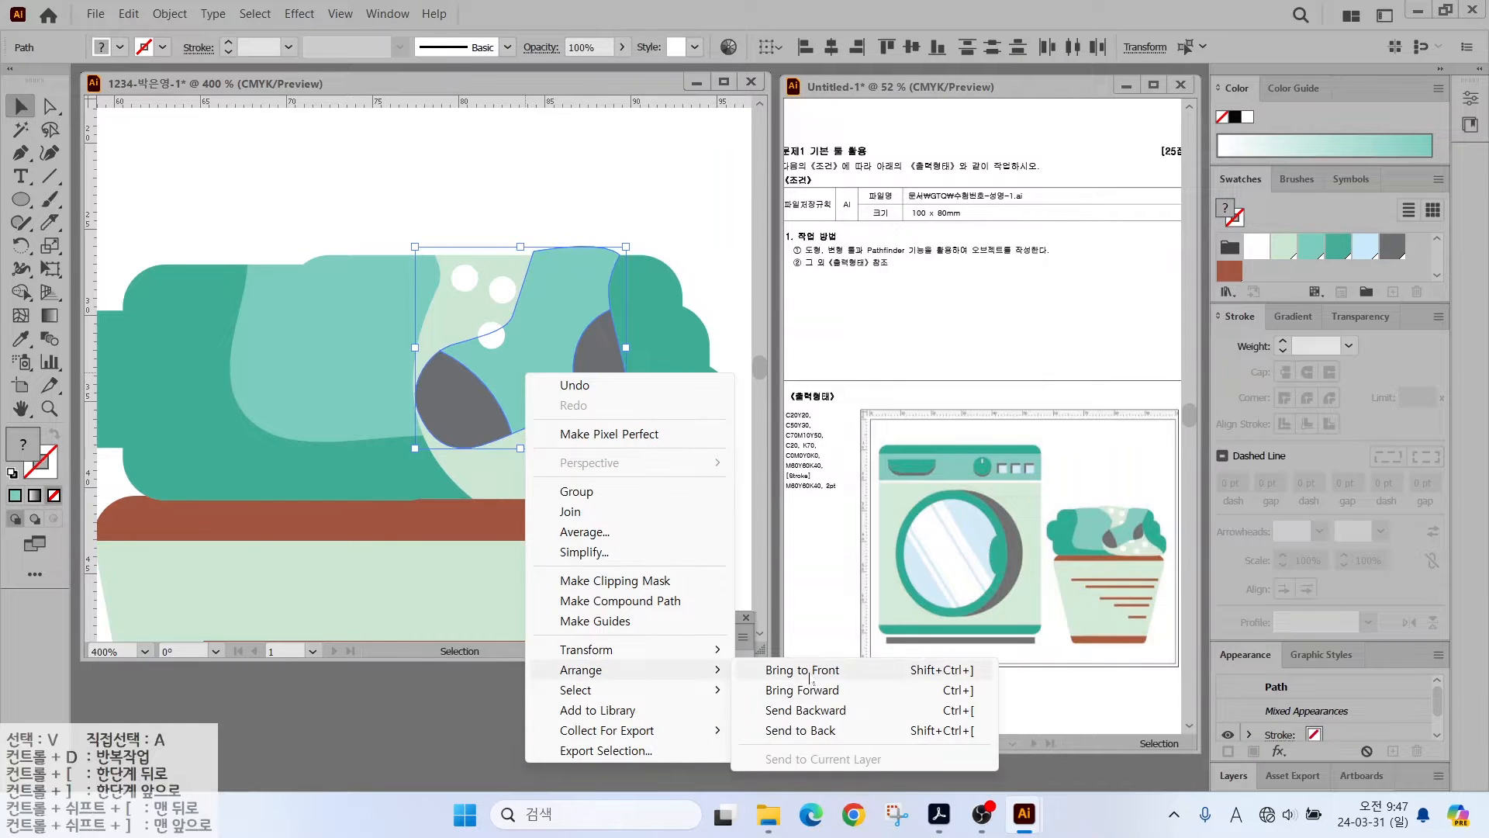
left_click(801, 732)
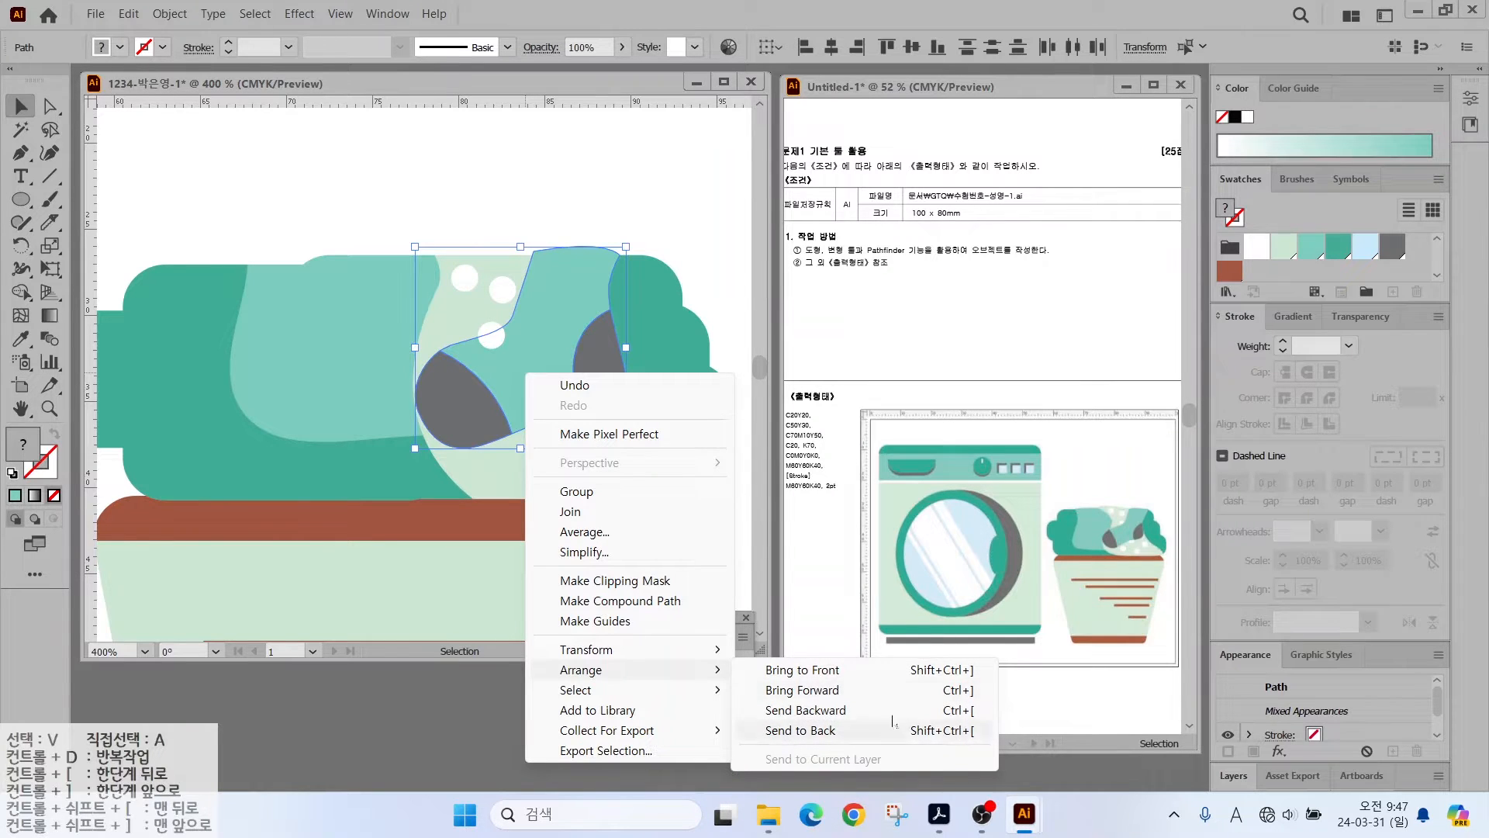
left_click(853, 669)
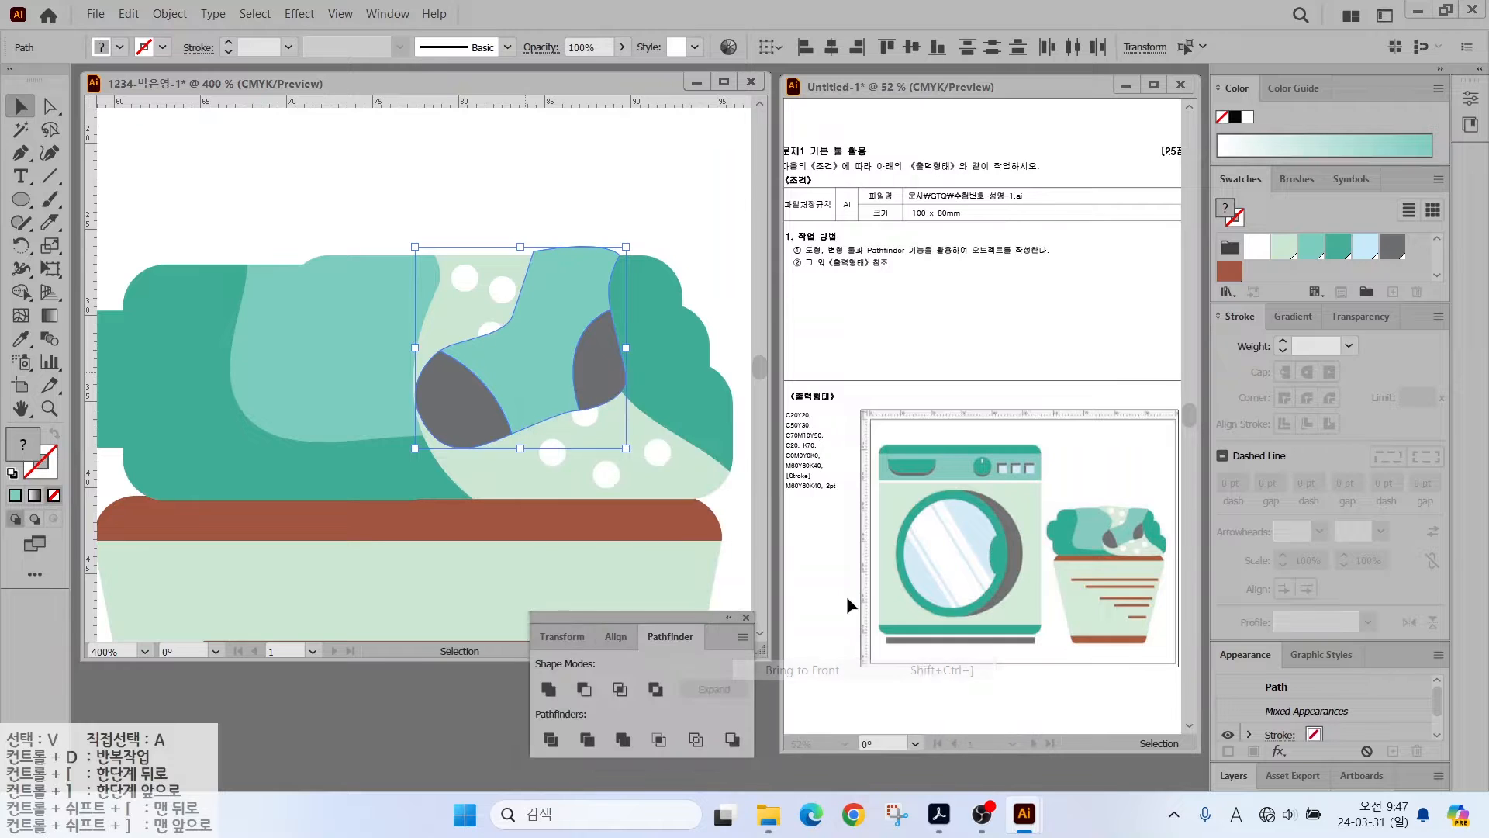
left_click(509, 189)
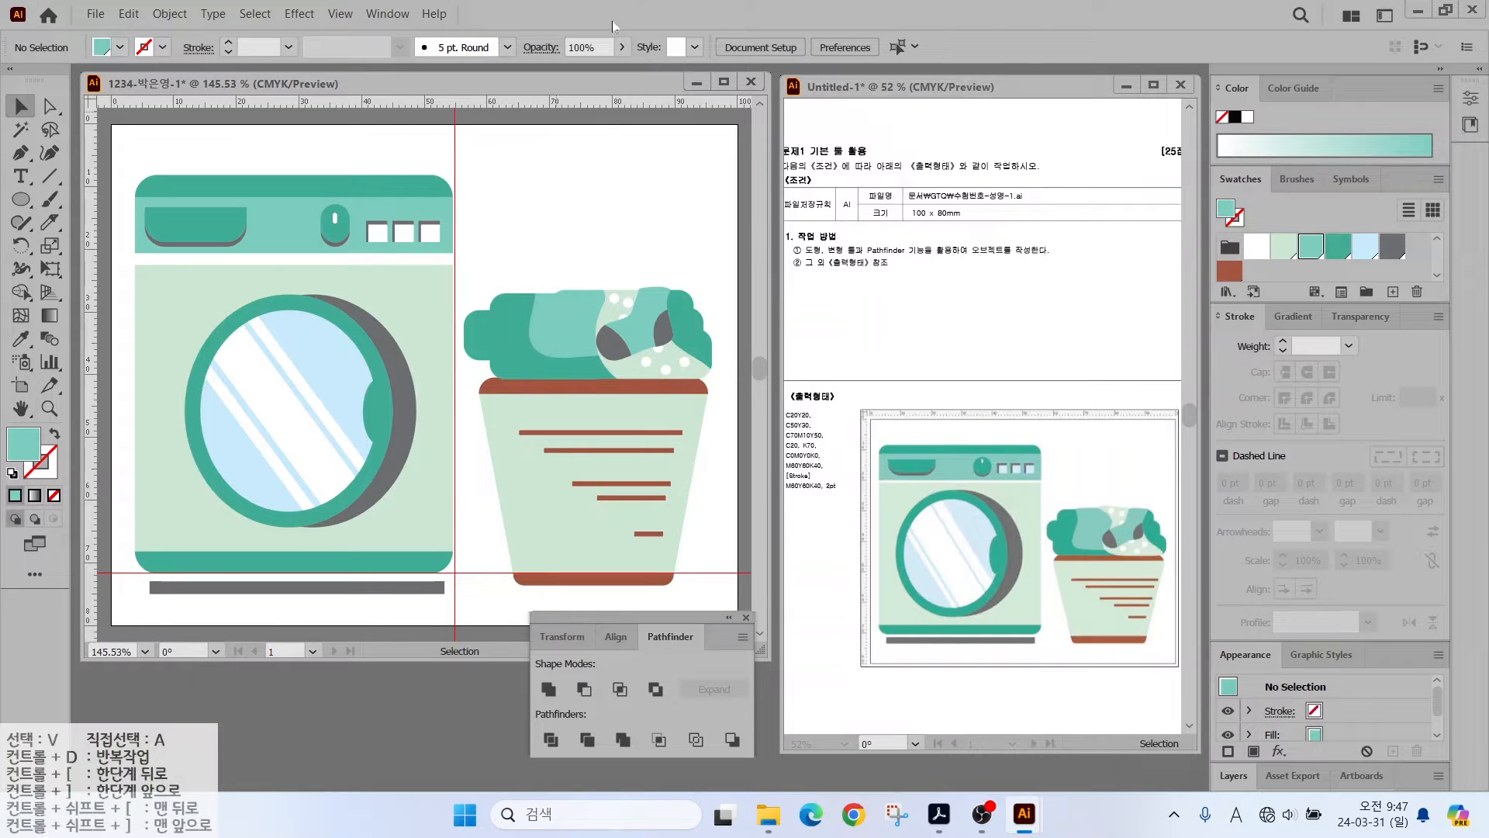
- Clear all guides from the laundry drawing
left_click(340, 14)
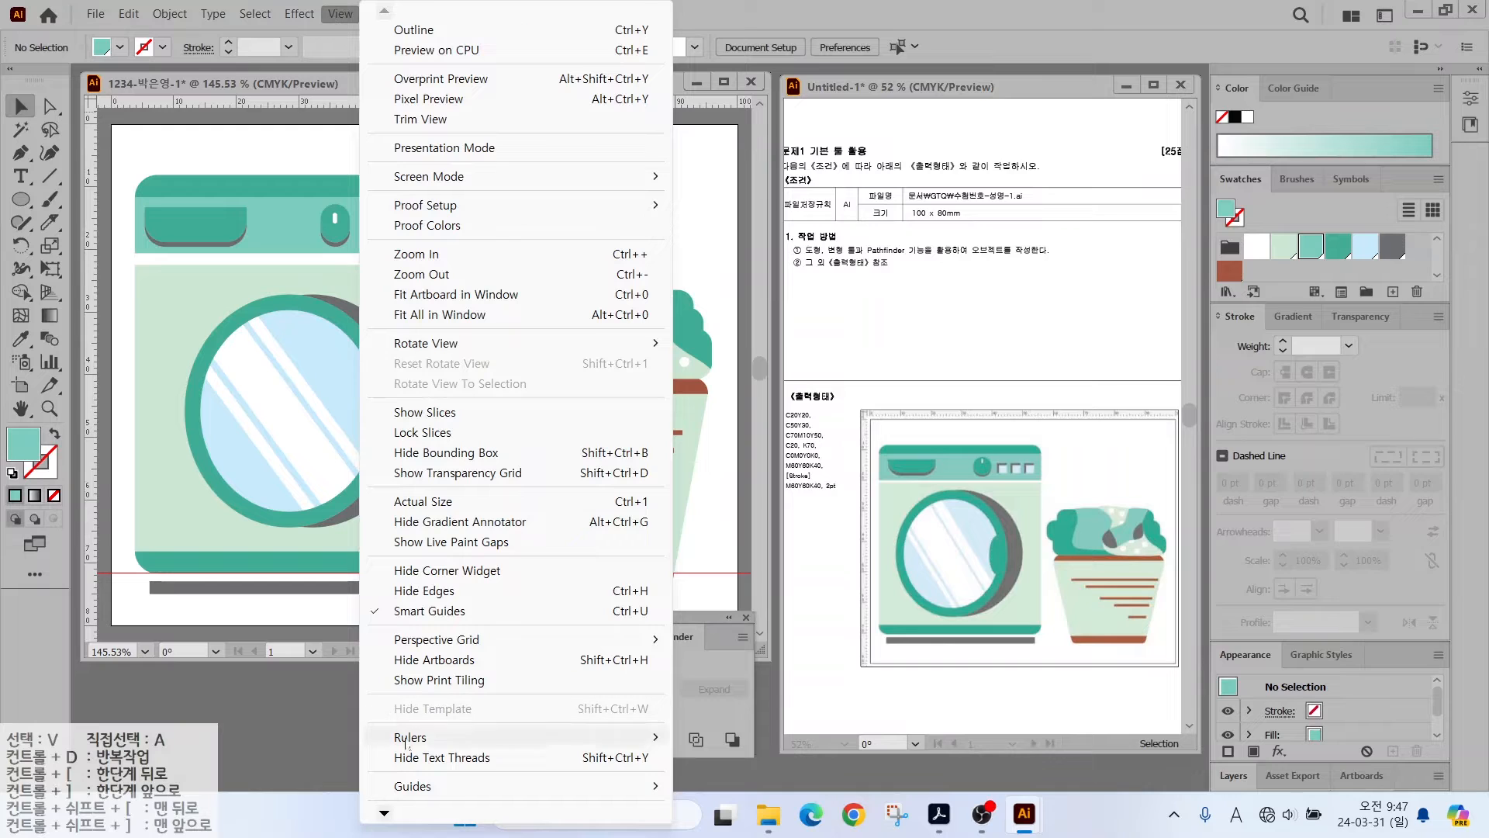
mouse_move(412, 786)
left_click(710, 791)
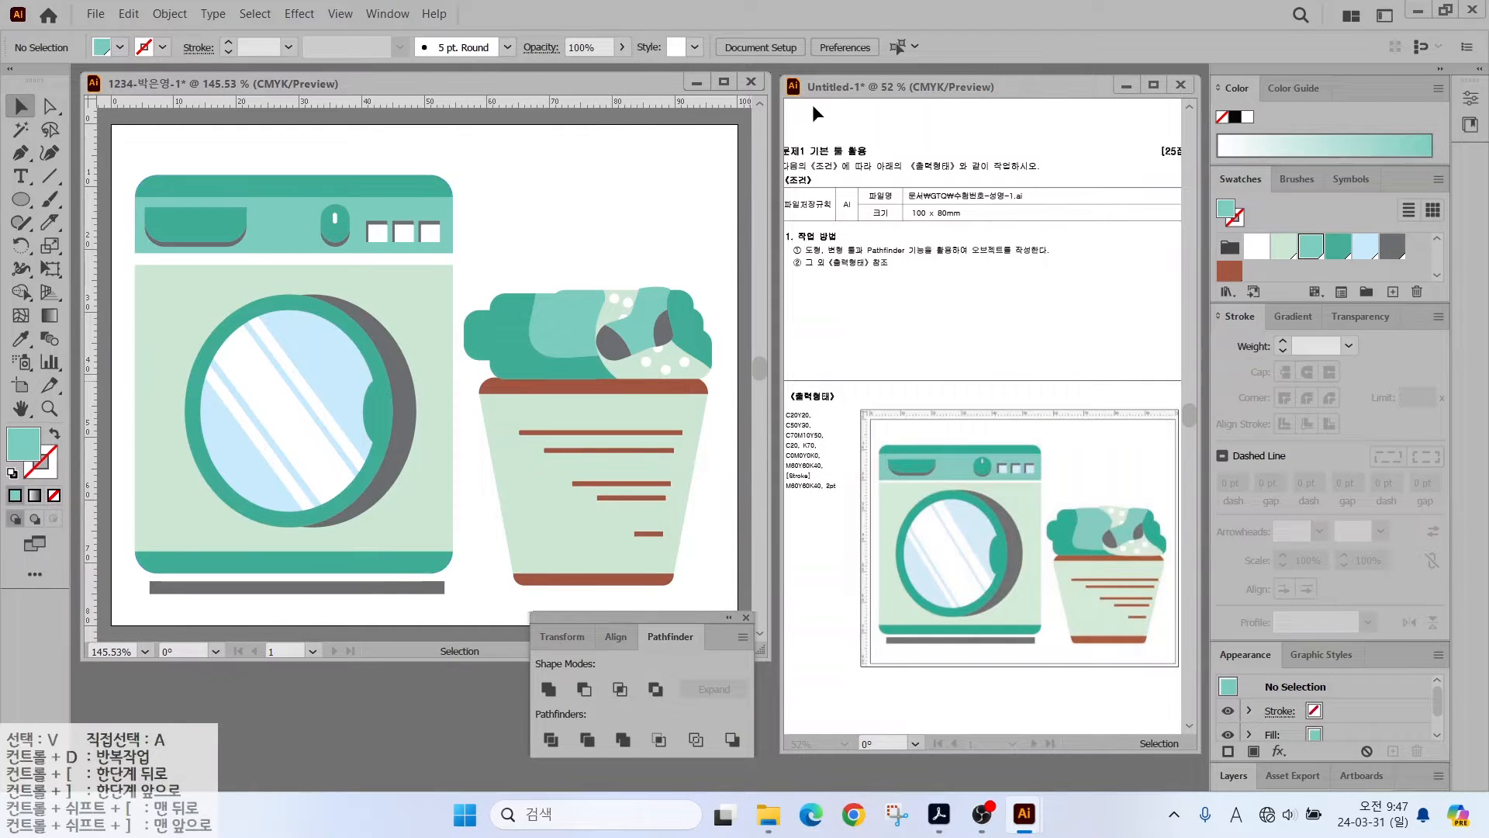
- Save the illustration as an .ai file in the GTQ folder with default options
left_click(89, 16)
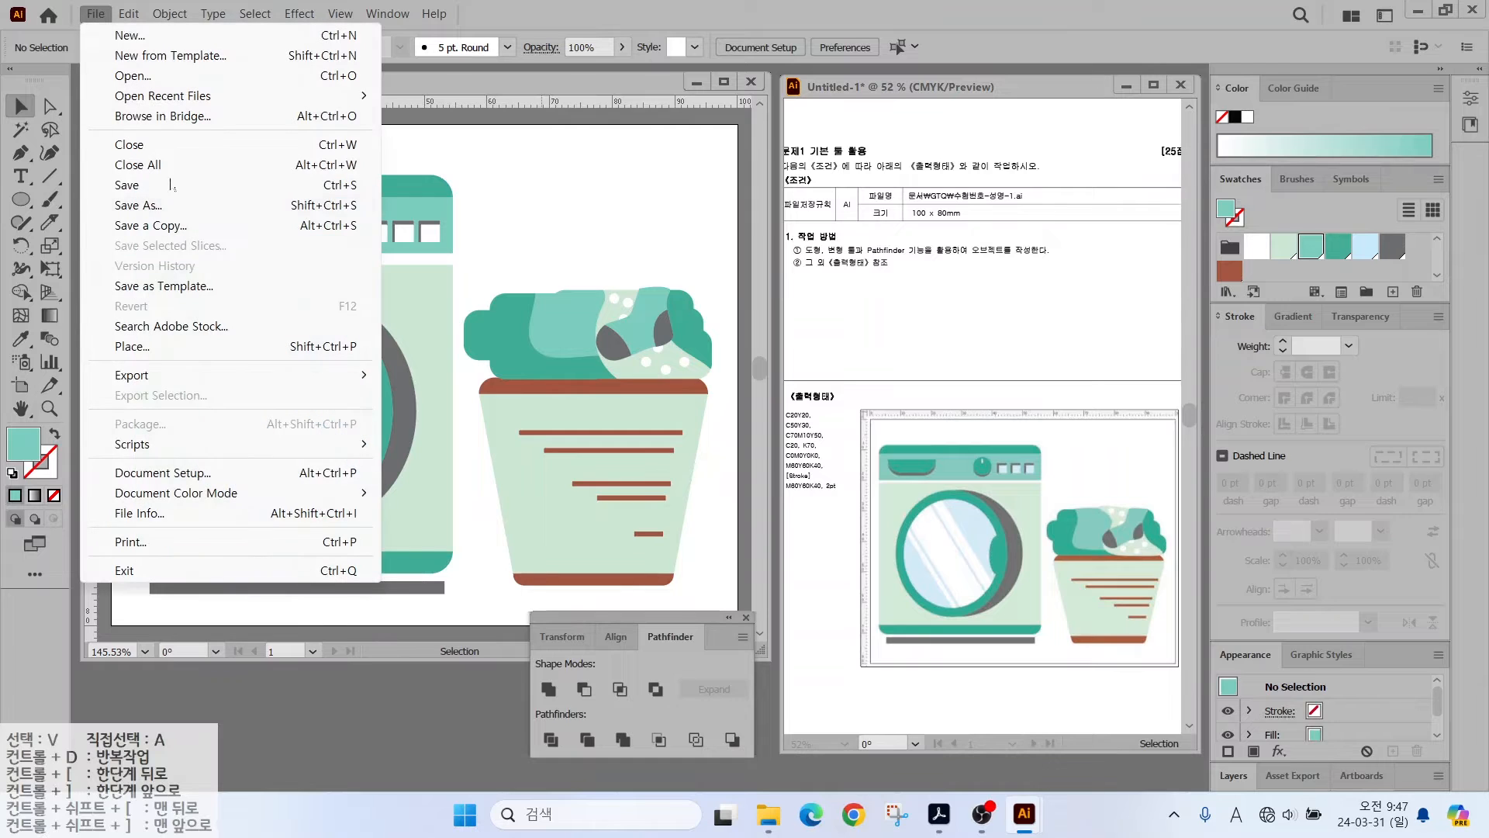
left_click(103, 186)
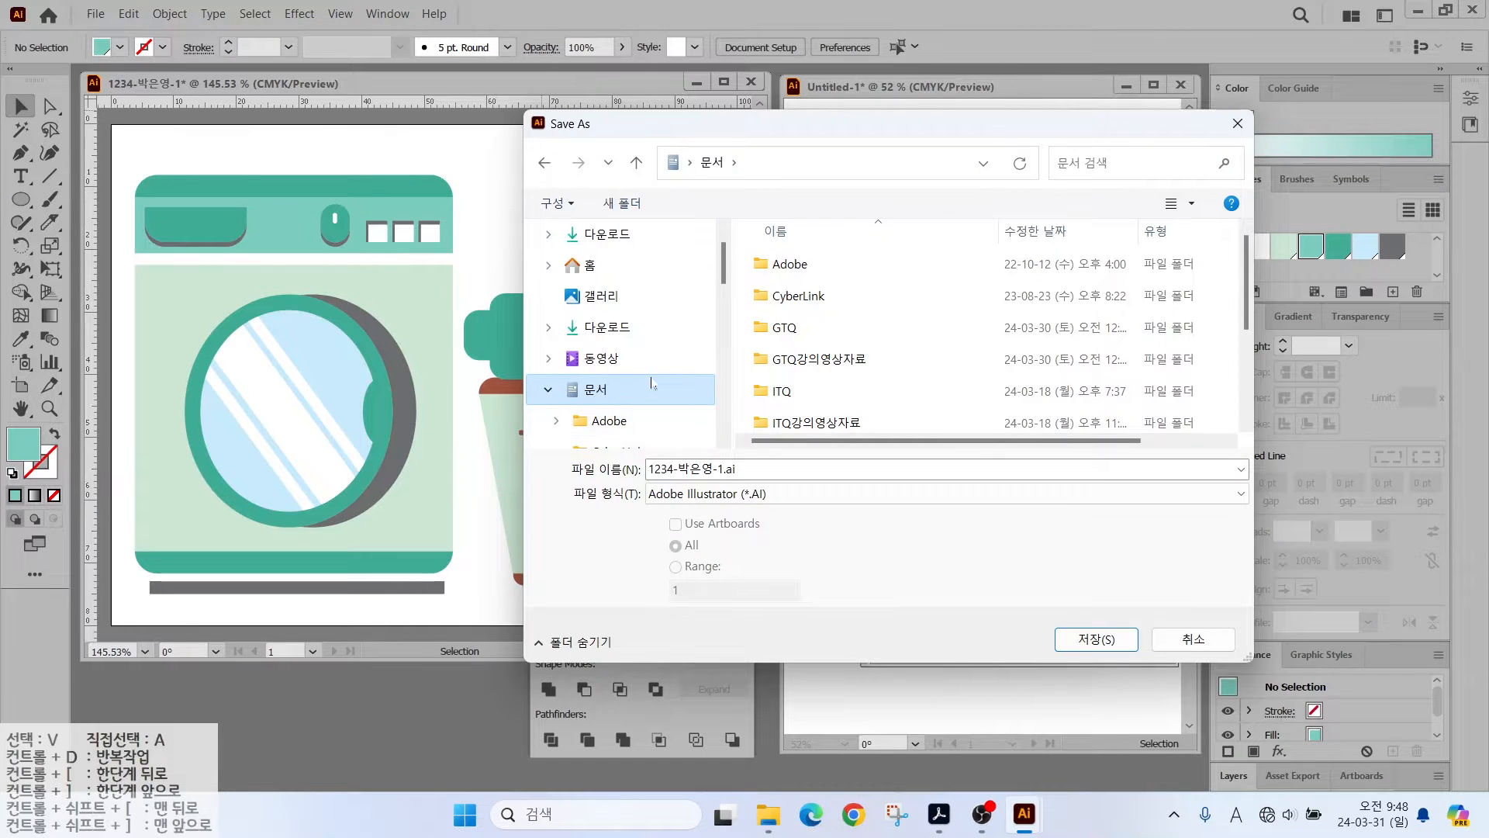
left_click(783, 327)
double_click(767, 327)
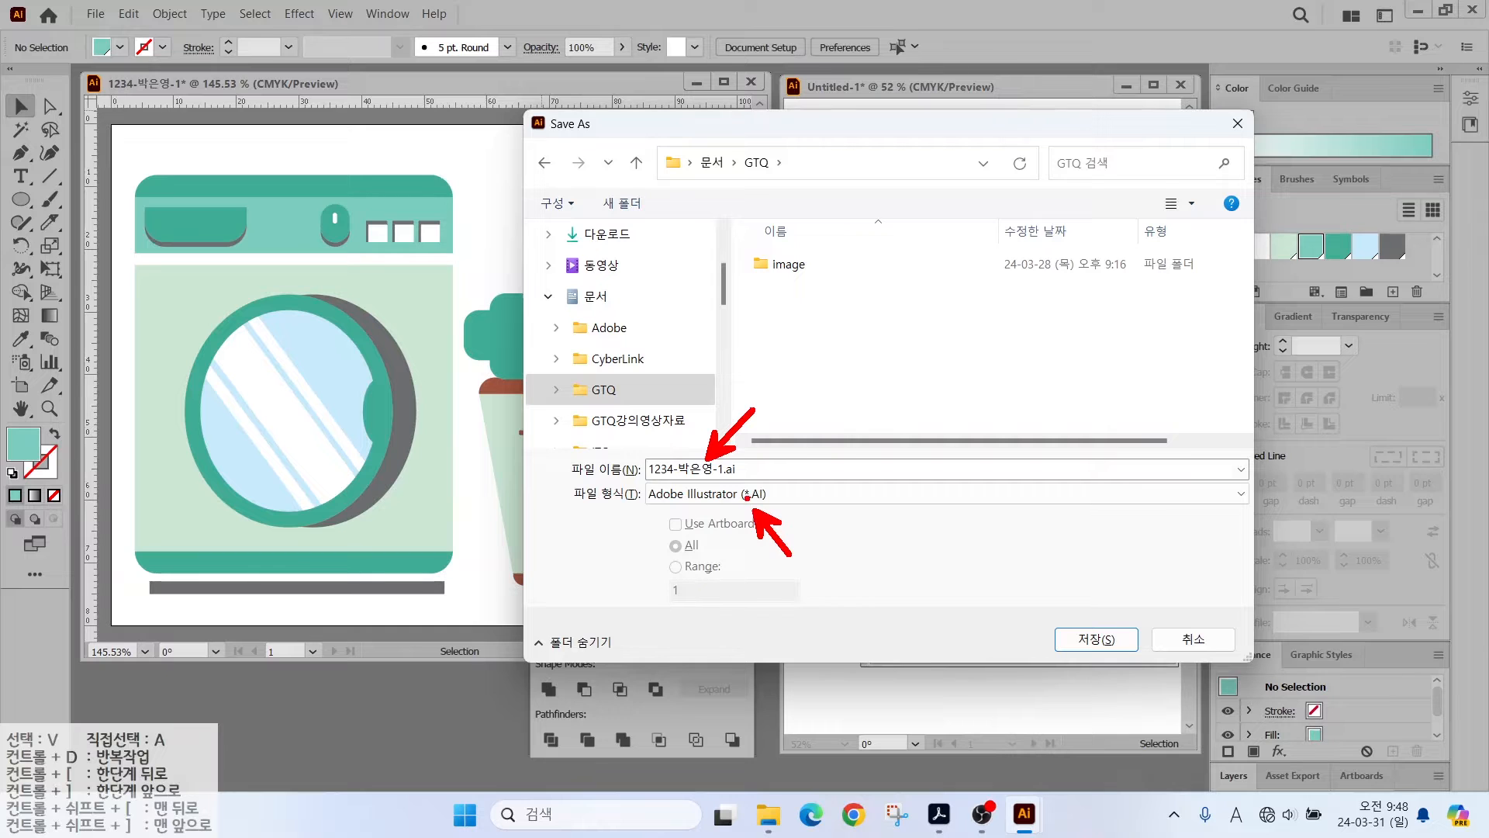
left_click(1096, 639)
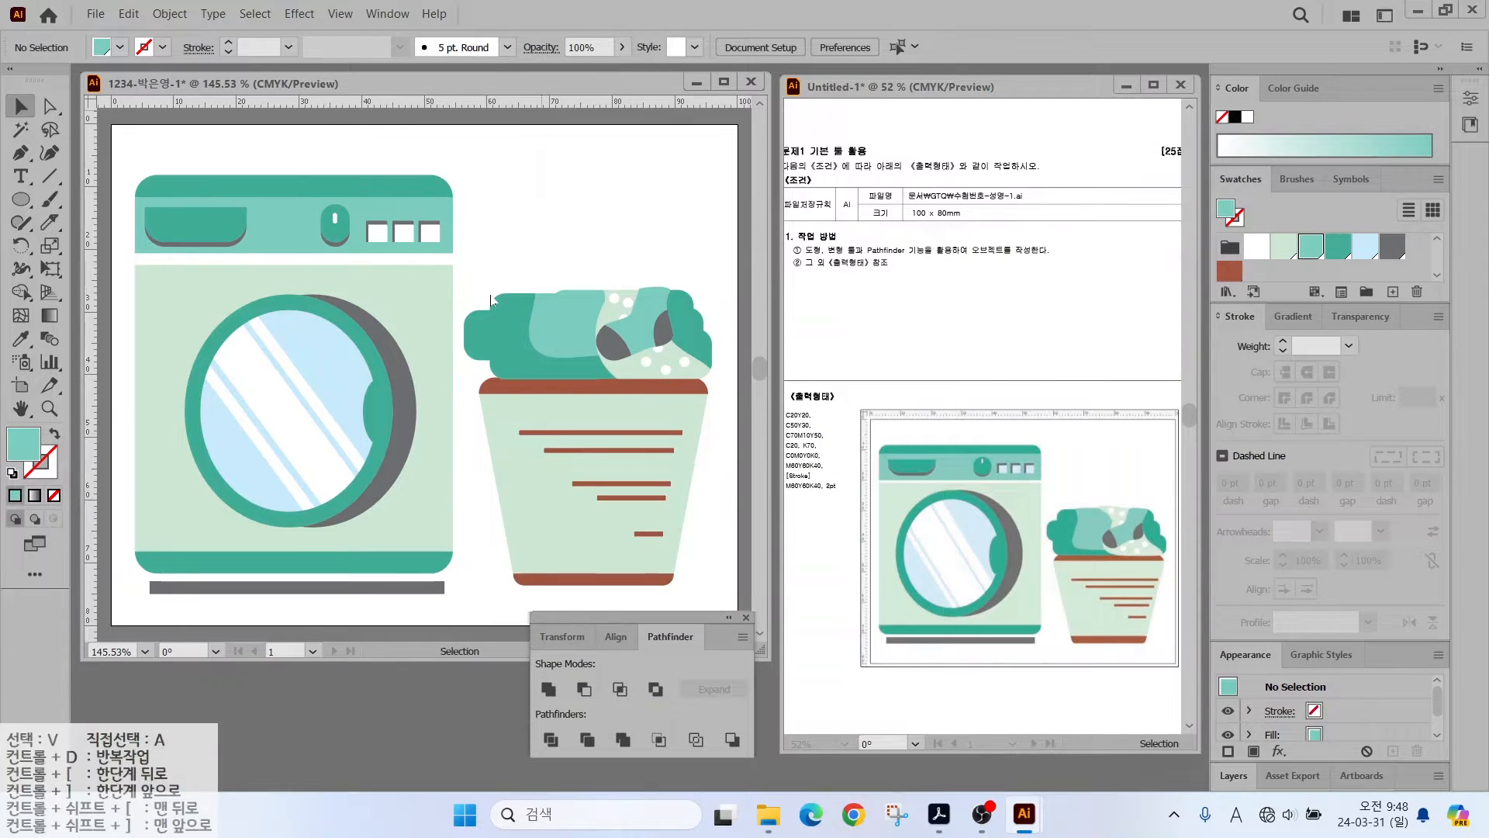
left_click(826, 672)
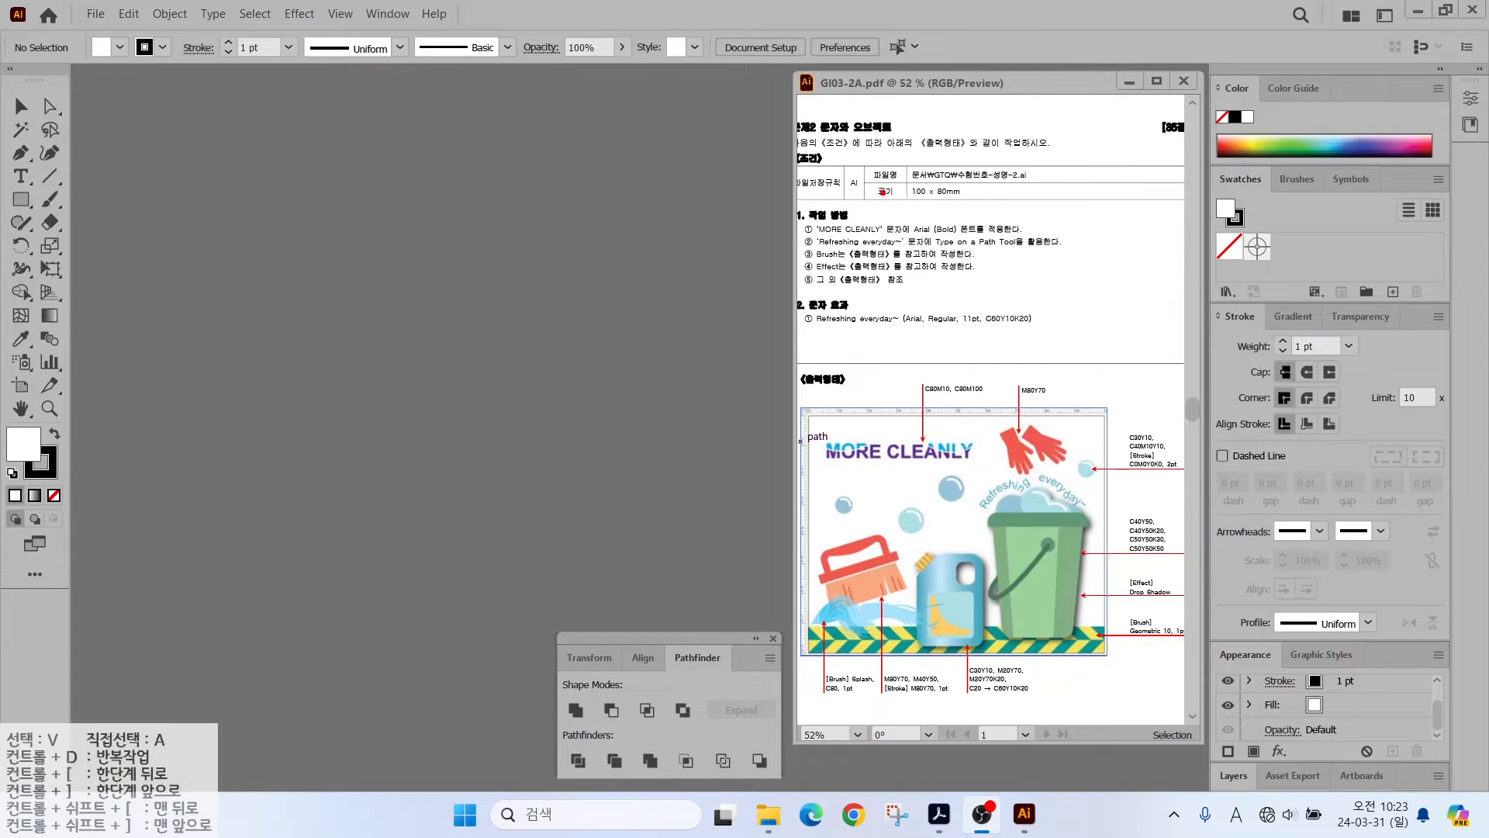
- Create a 100 × 80 mm document named with the candidate number and name
left_click_drag(893, 159, 1021, 213)
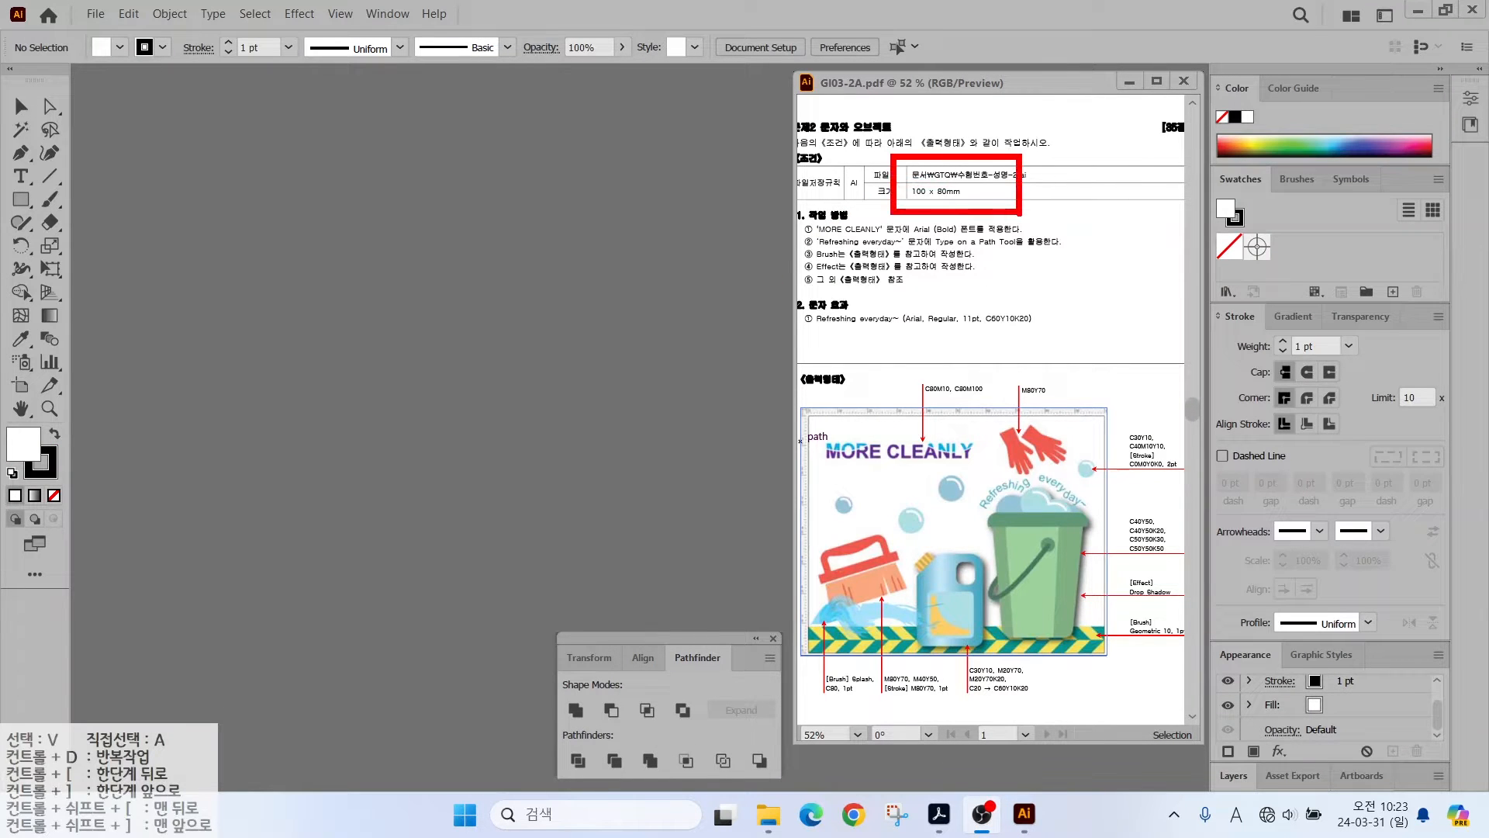
key("Escape")
left_click(99, 17)
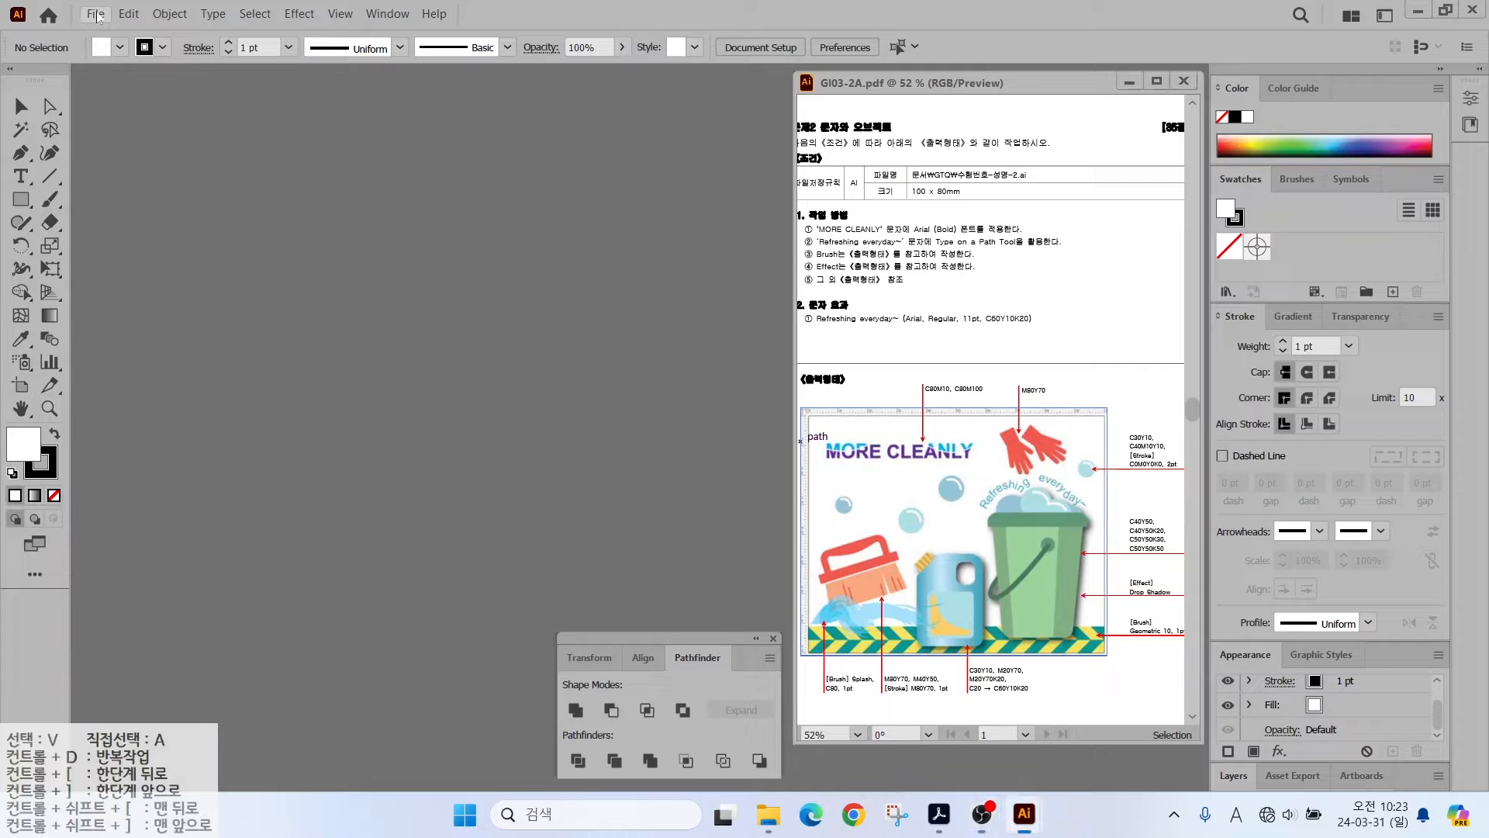
left_click(99, 18)
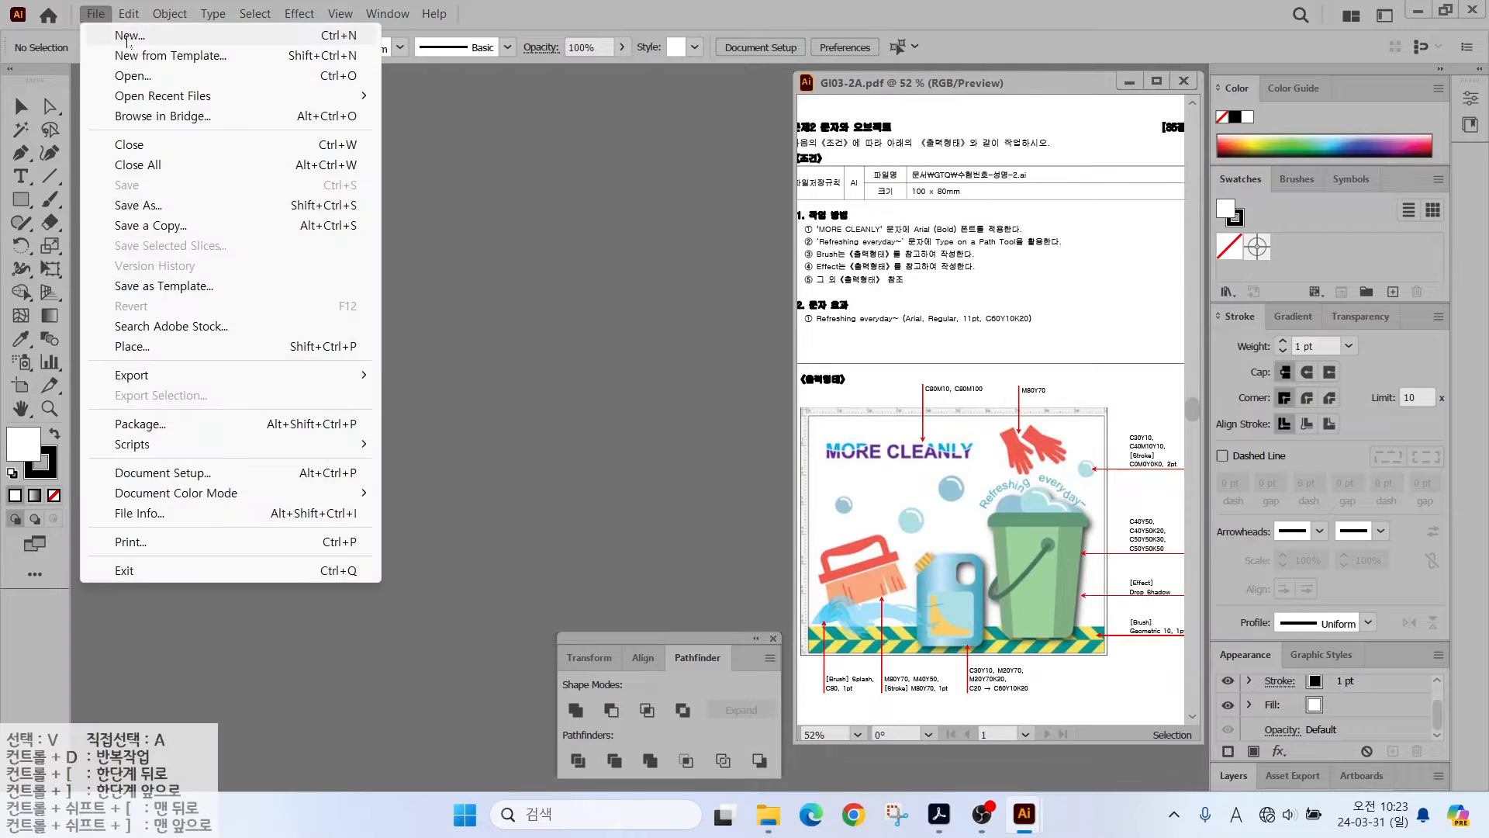
left_click(129, 37)
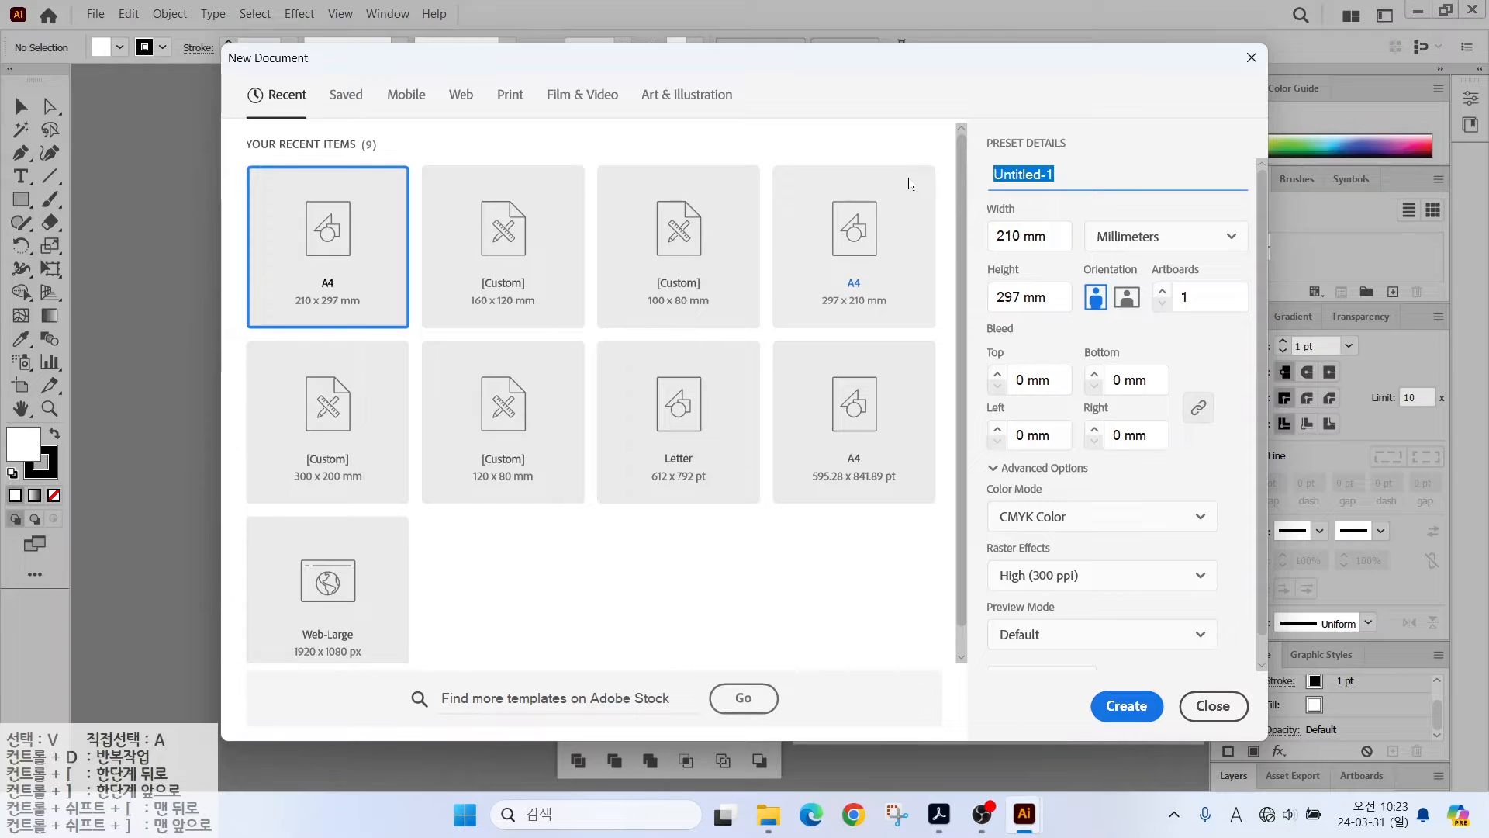
type("1234-")
key("Hangul")
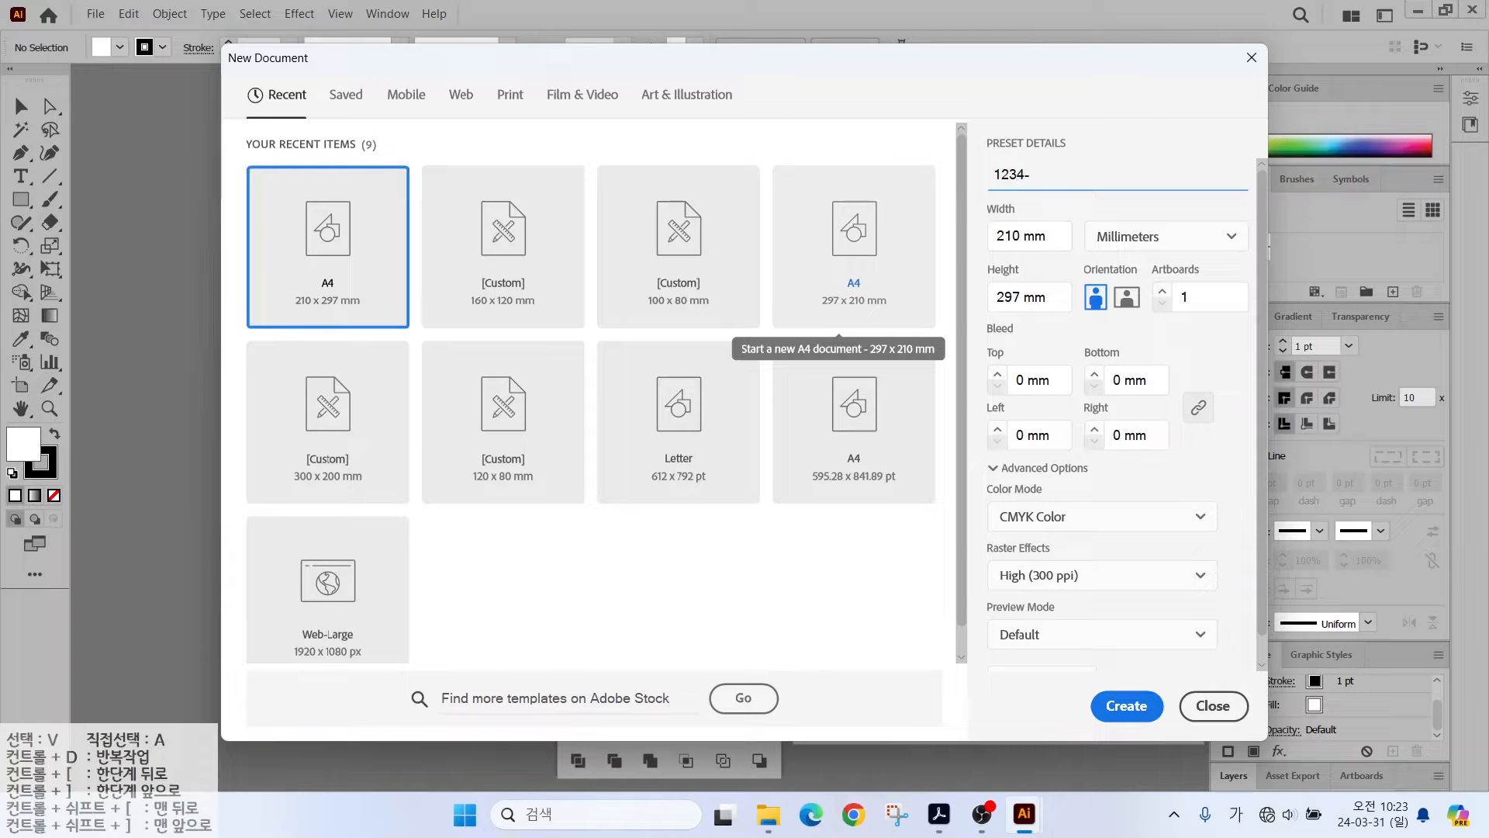
type("-2")
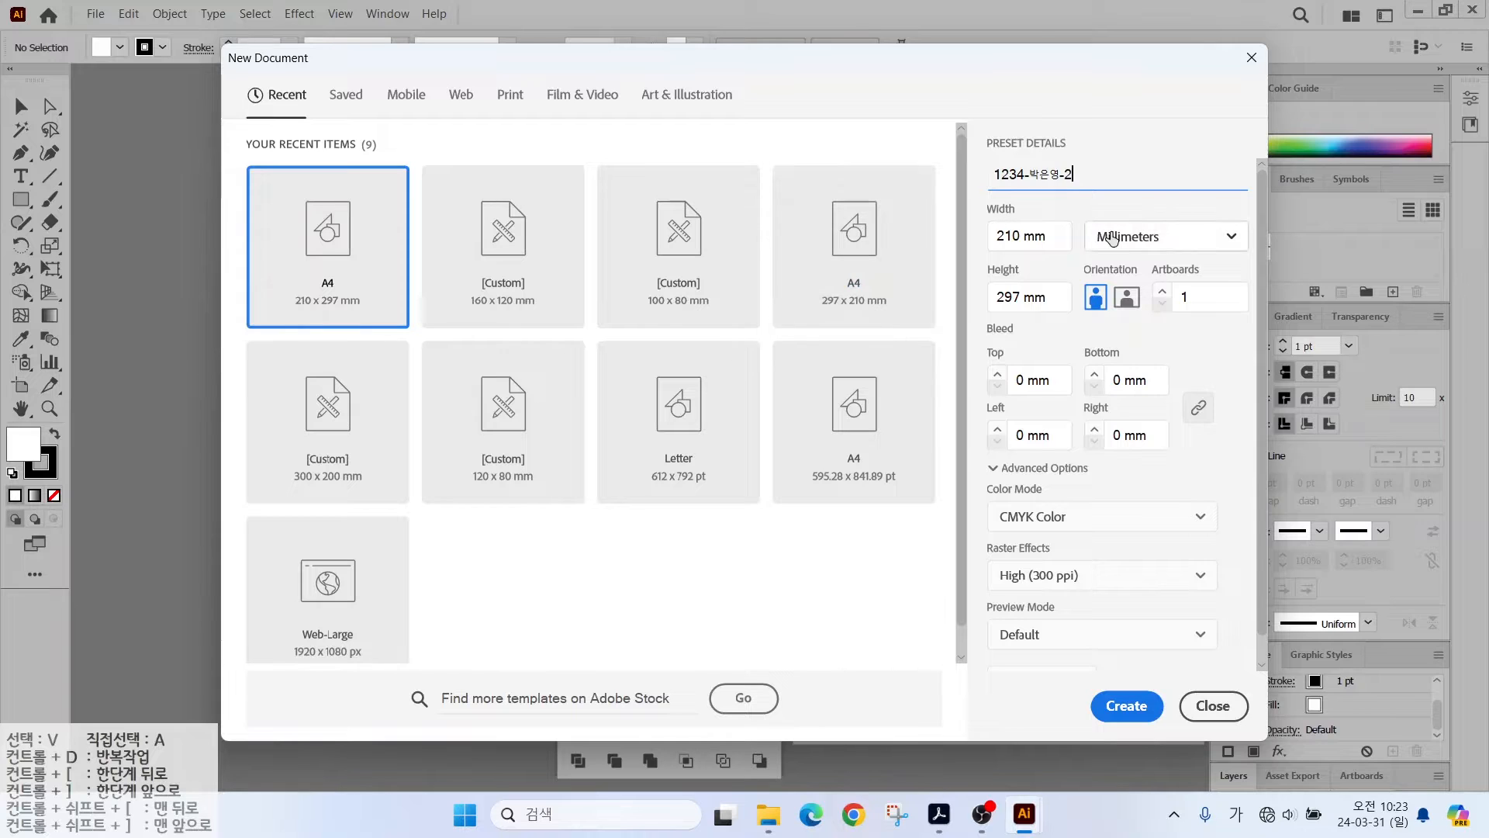
left_click(997, 235)
type("100")
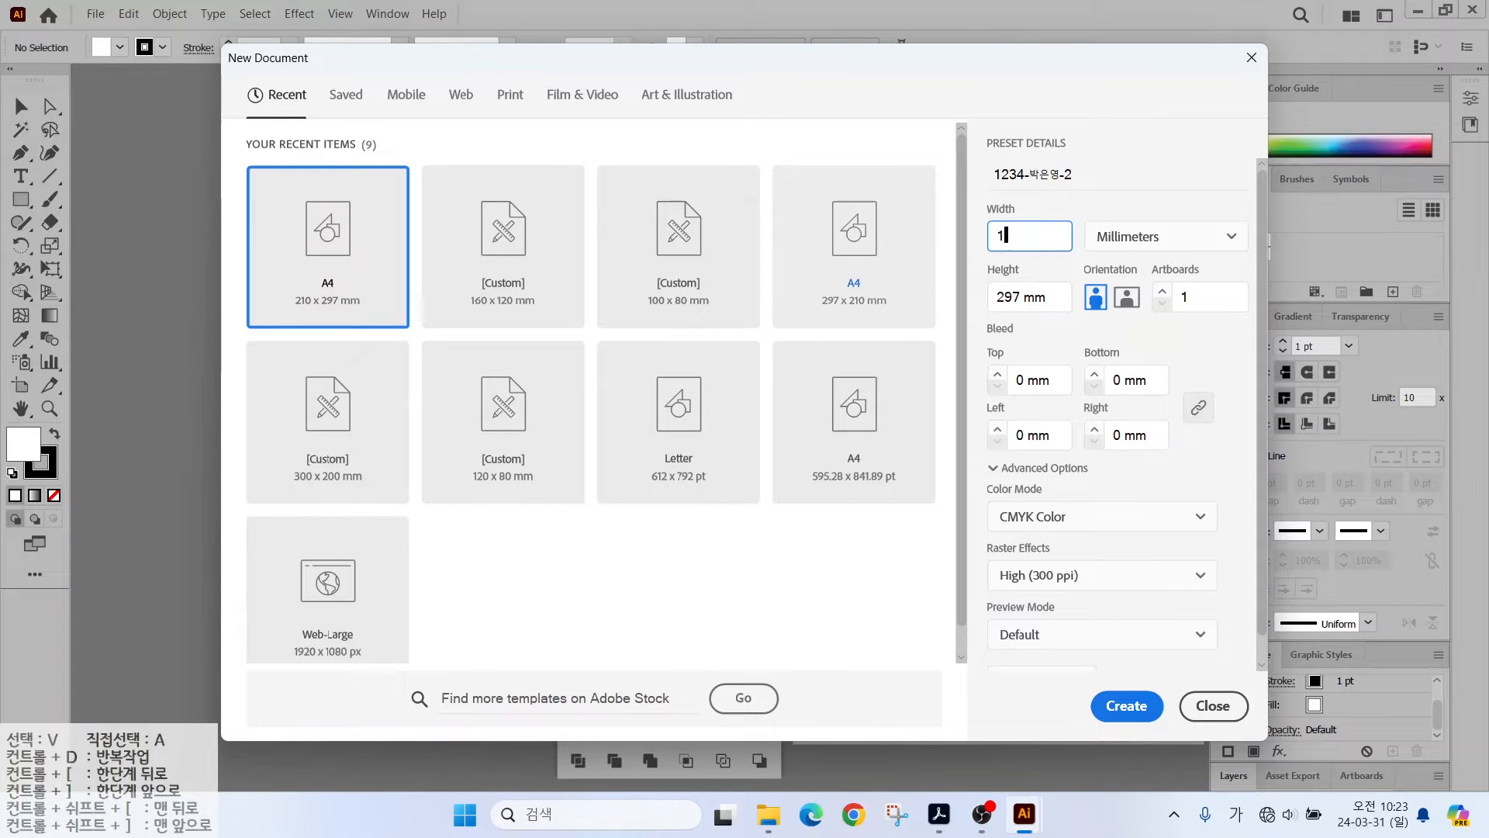
key("Tab")
key("Tab")
type("80")
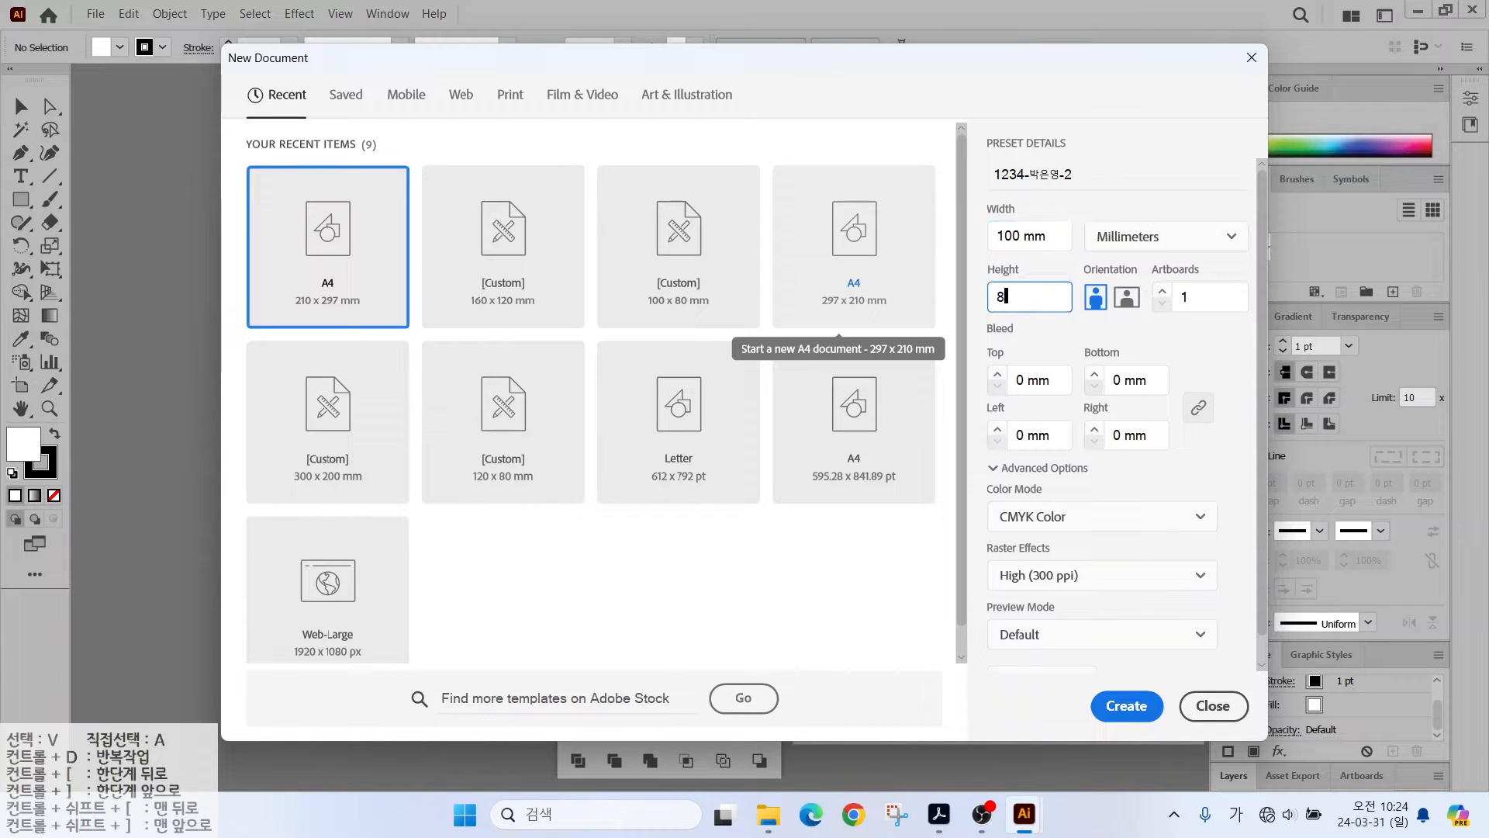
left_click(1126, 705)
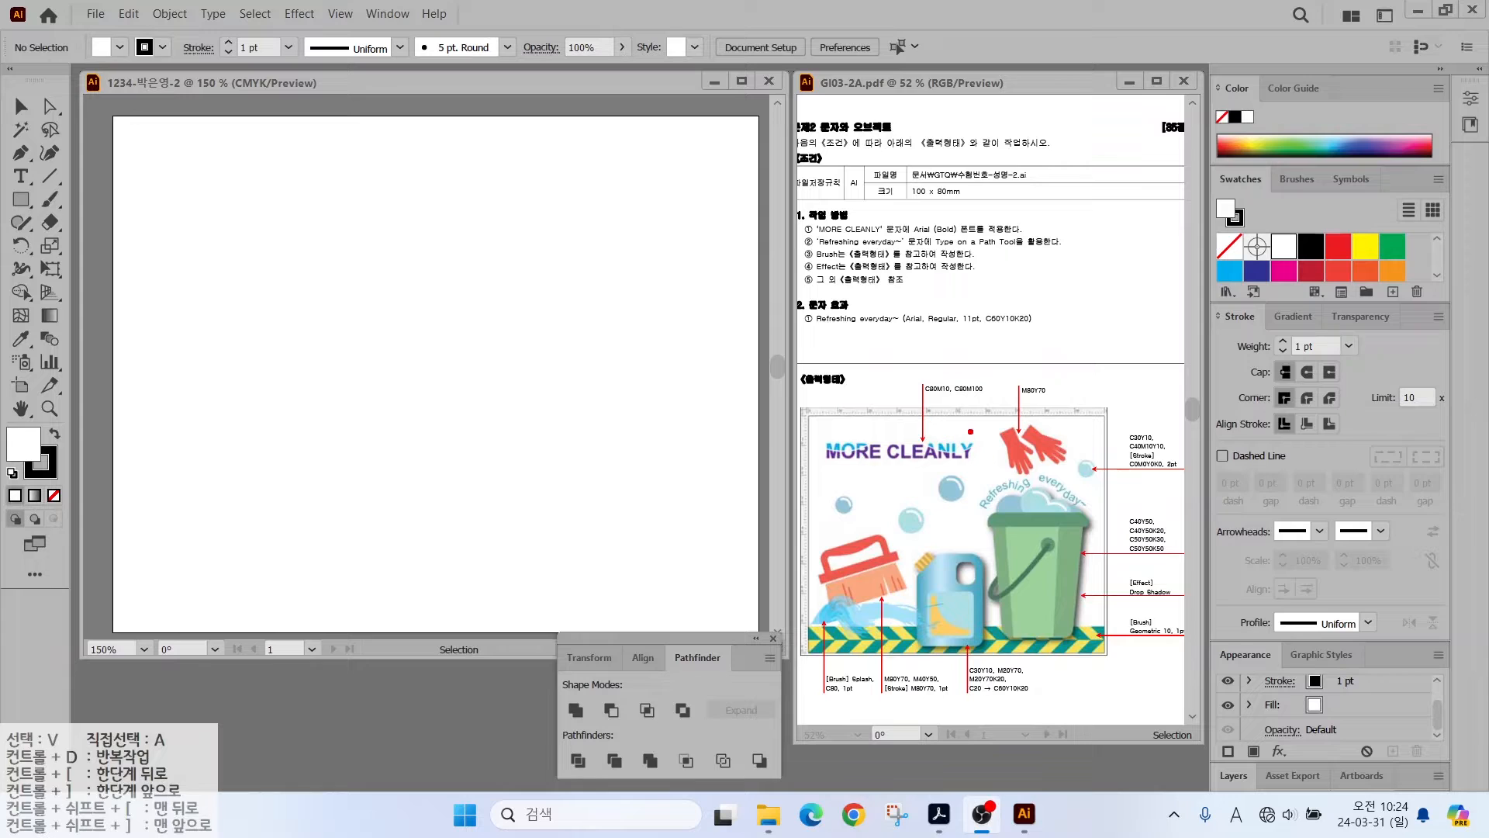
- Switch to the new blank document and show the rulers with Ctrl+R
left_click_drag(962, 415, 1038, 339)
key("Escape")
left_click(371, 86)
key("ctrl+r")
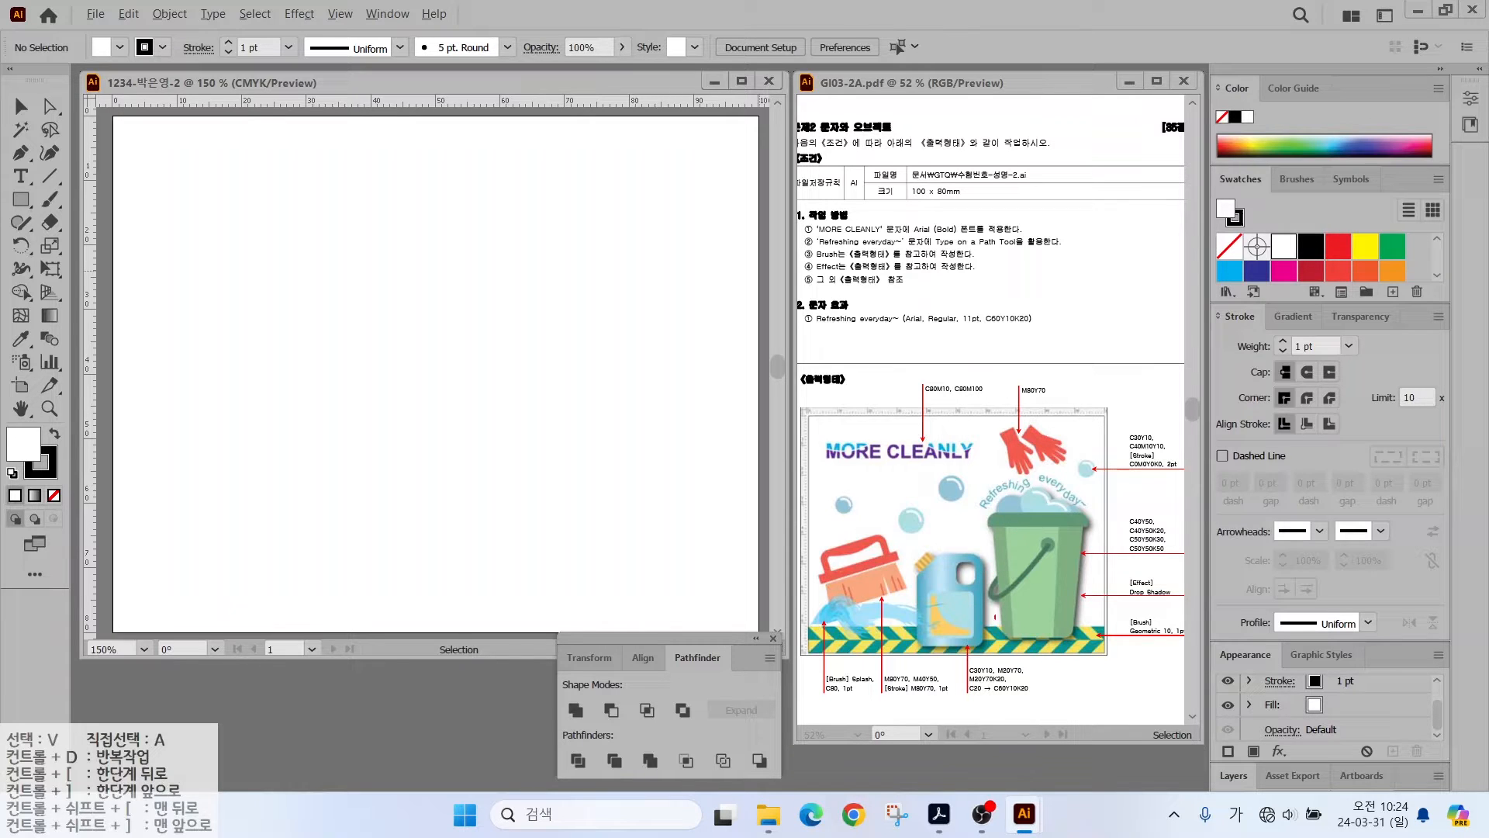
- Draw a horizontal line across the artboard's full width with the Line Segment tool
mouse_move(1131, 650)
left_mouse_down()
mouse_move(1113, 470)
mouse_move(1161, 611)
left_mouse_up()
mouse_move(1002, 696)
left_mouse_down()
mouse_move(962, 567)
mouse_move(1012, 690)
left_mouse_up()
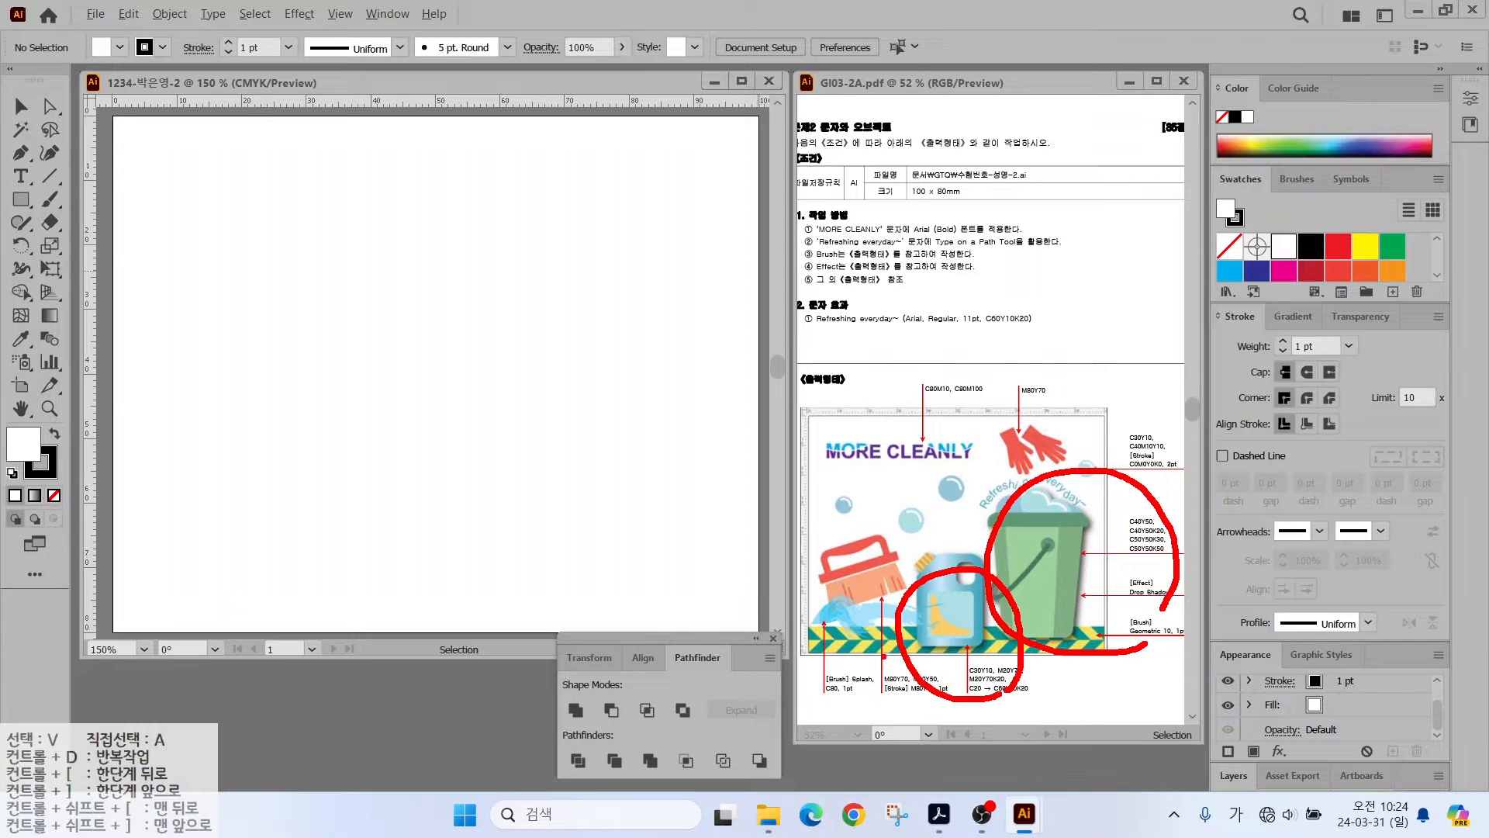
key("Escape")
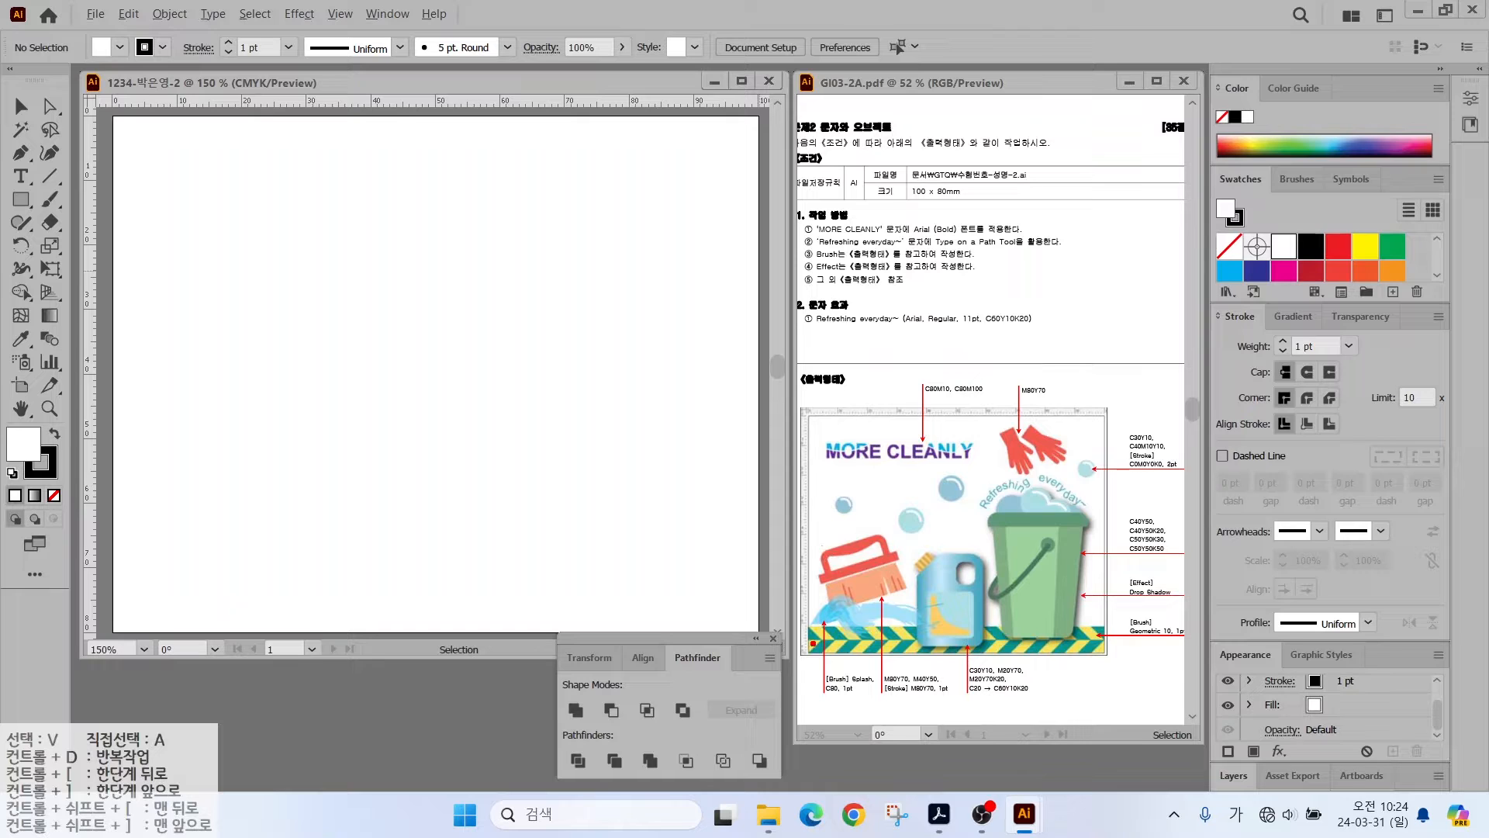
left_click_drag(712, 672, 812, 639)
mouse_move(1176, 659)
left_mouse_down()
mouse_move(1097, 641)
mouse_move(1161, 611)
mouse_move(1187, 655)
left_mouse_up()
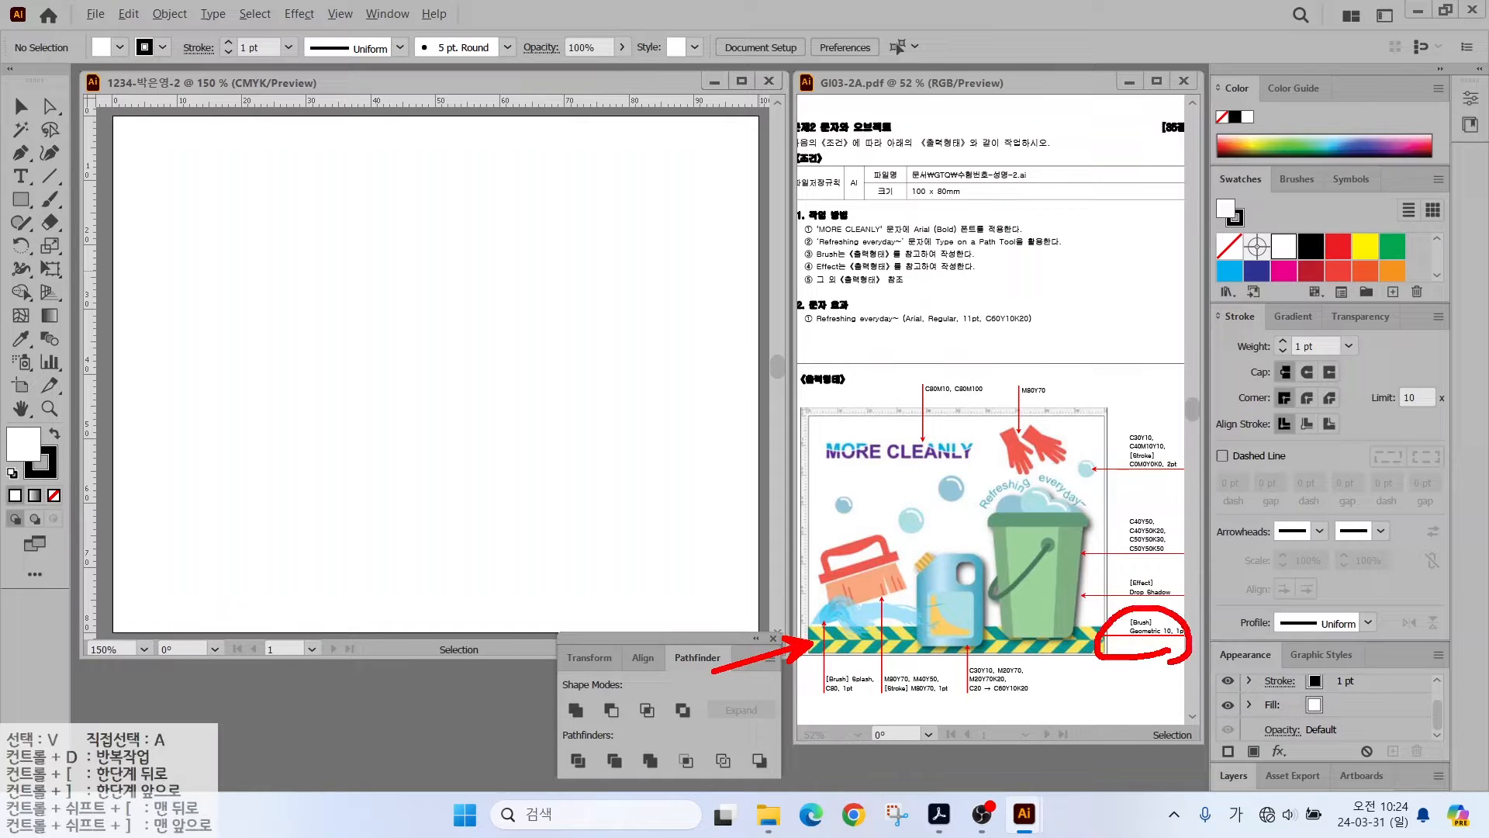
key("Escape")
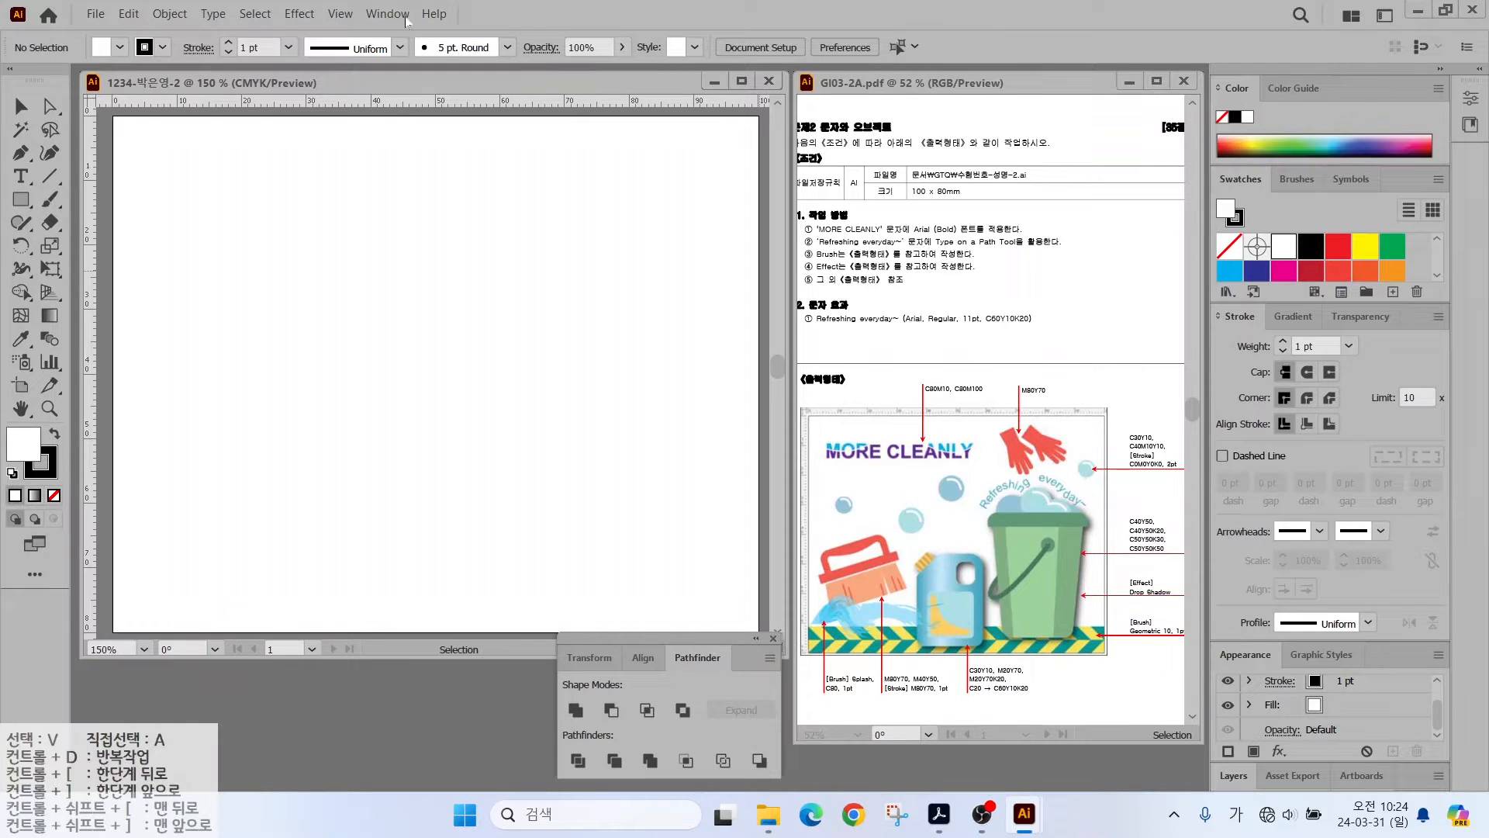
left_click(49, 176)
left_click_drag(116, 238, 758, 236)
- Open the Artistic_Calligraphic brush library and enlarge its panel to see more brushes
left_click(1297, 178)
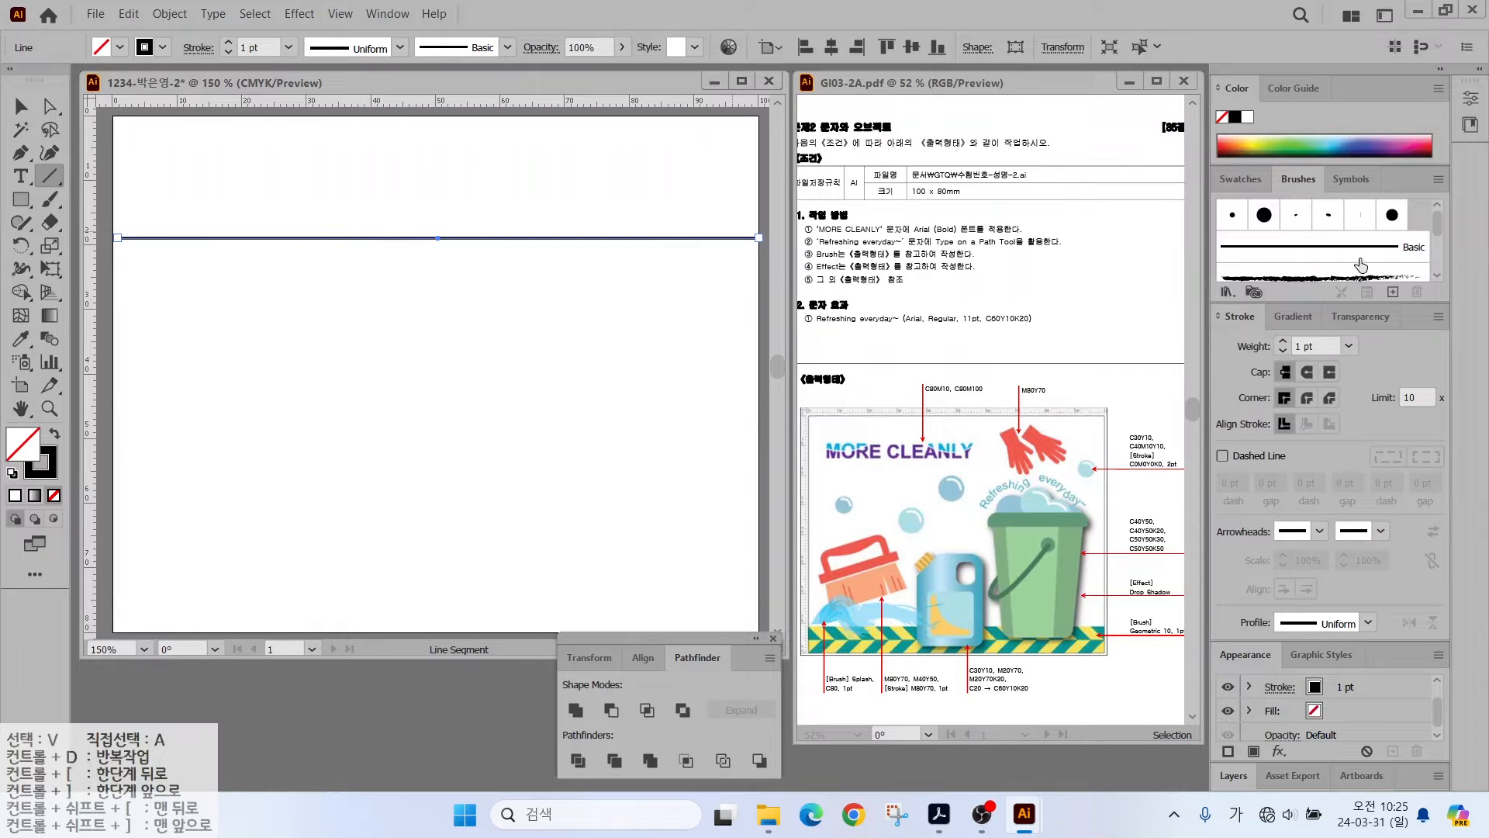
left_click_drag(1437, 222, 1438, 285)
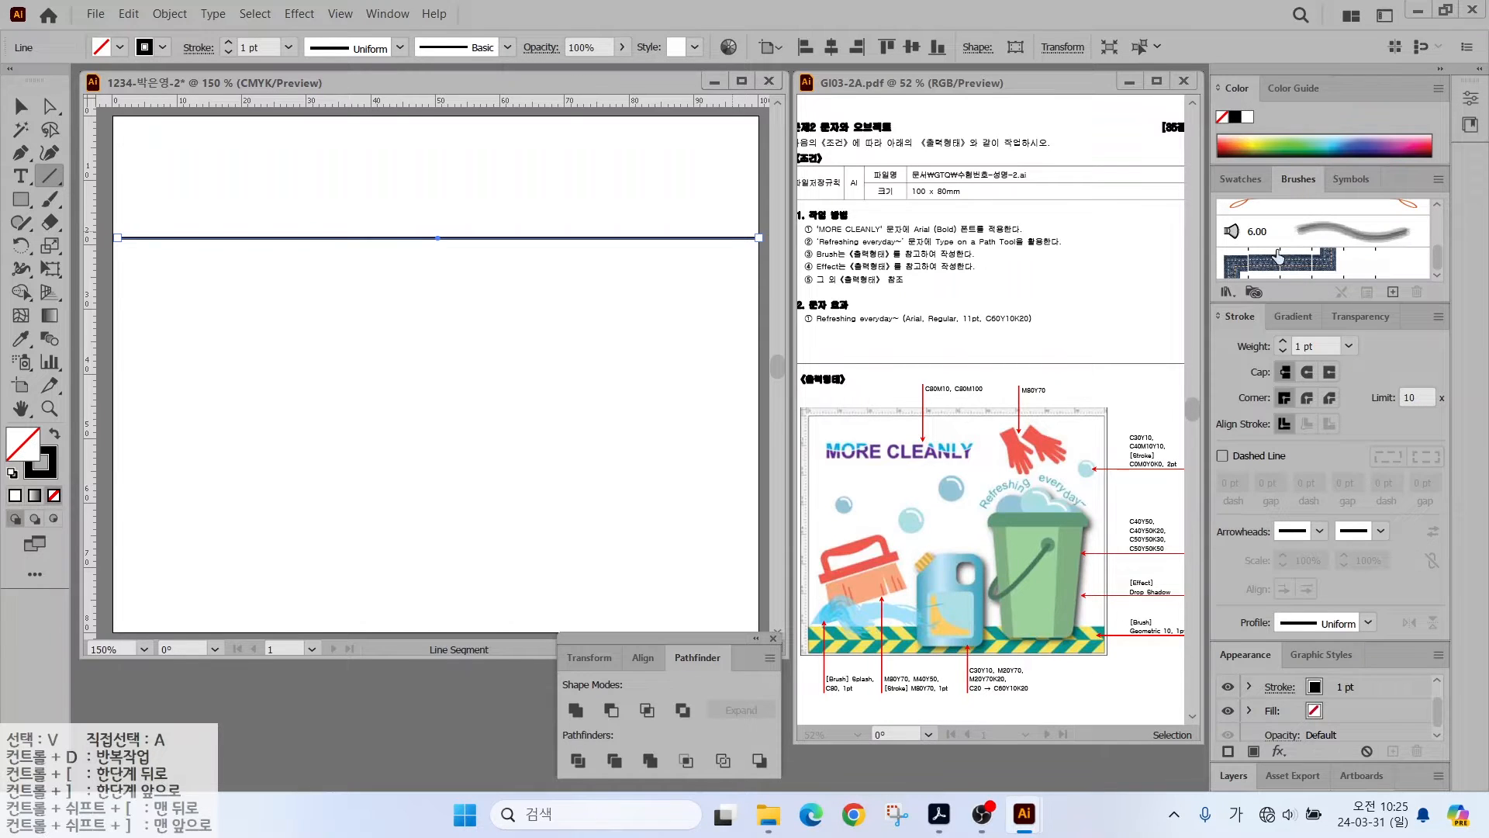
left_click(1226, 292)
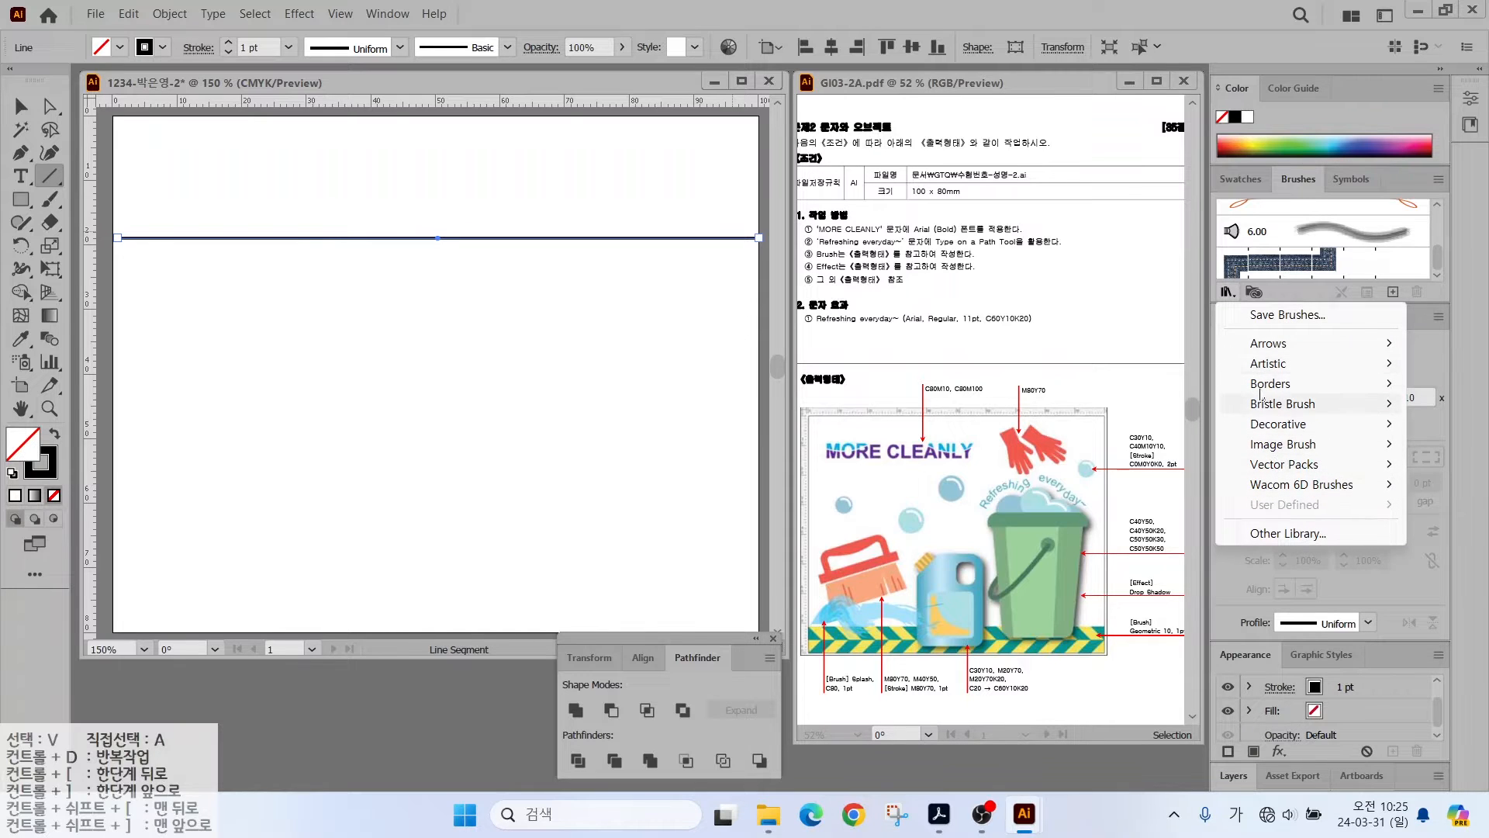
mouse_move(1270, 365)
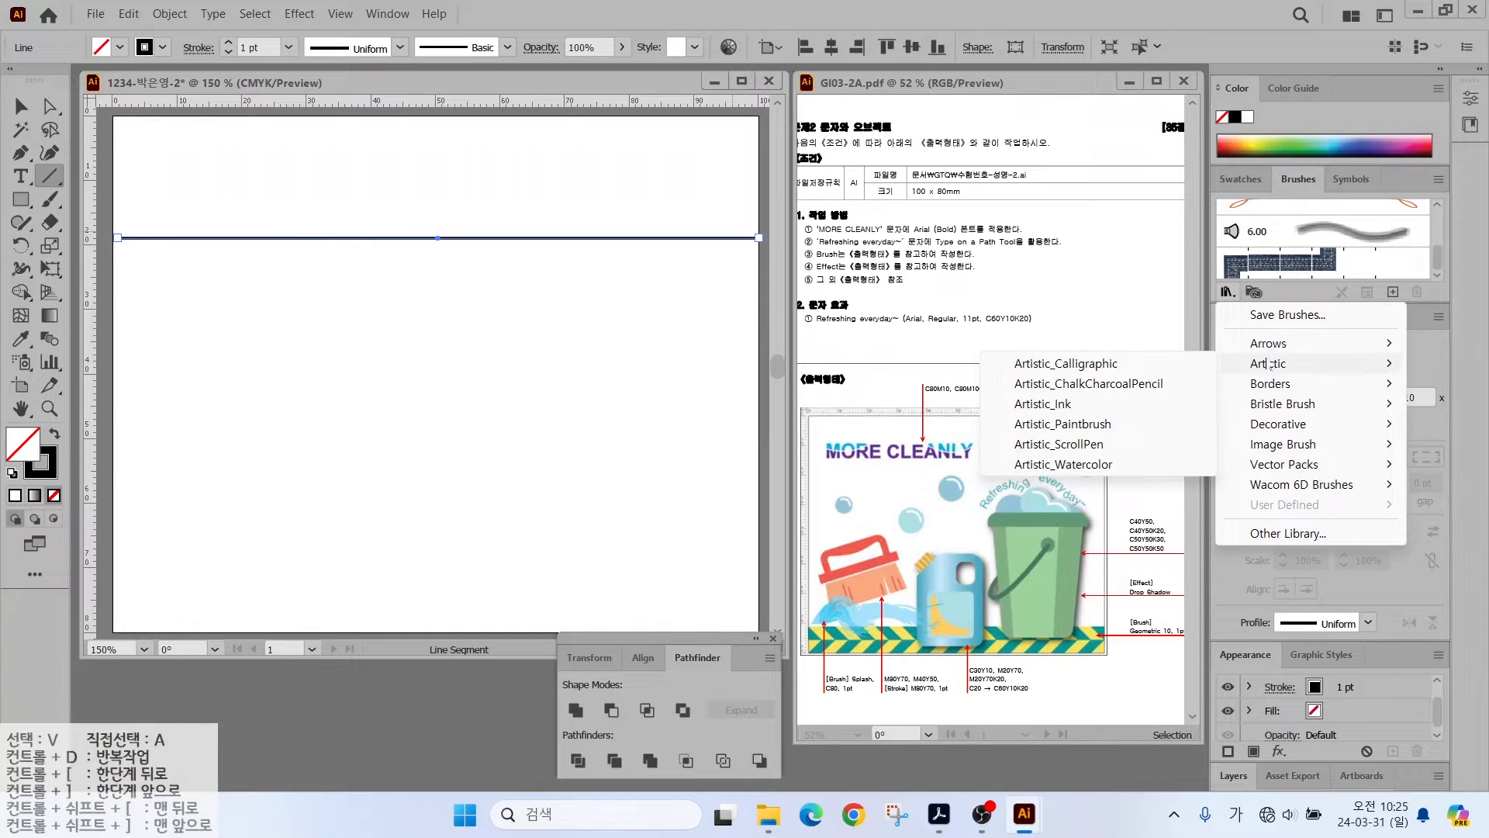
left_click(1055, 364)
mouse_move(769, 361)
left_mouse_down()
mouse_move(854, 222)
mouse_move(965, 117)
left_mouse_up()
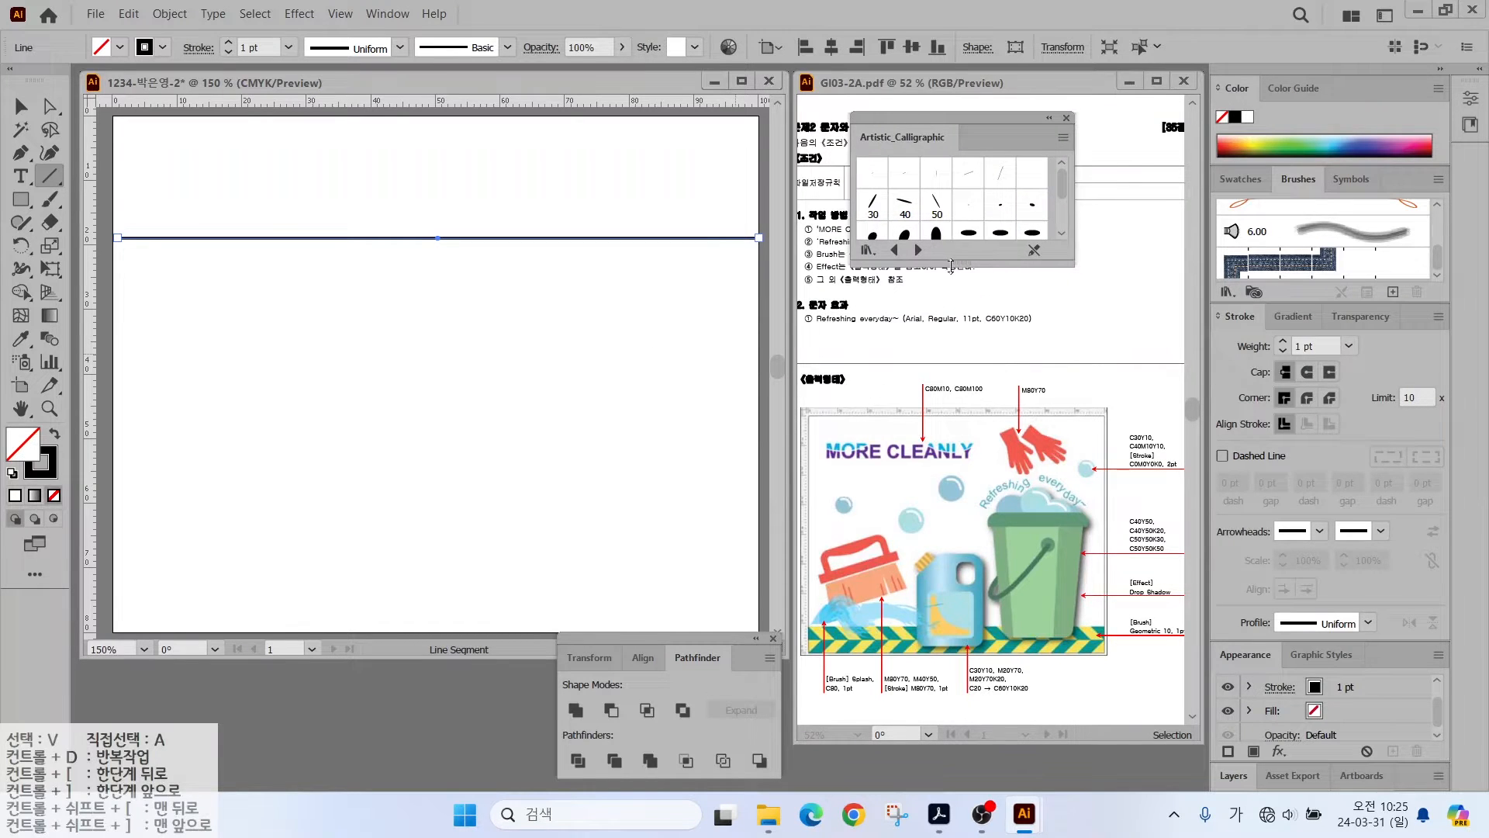
left_click_drag(952, 266, 952, 613)
- Step through the brush libraries to reach Borders_Geometric
left_click(917, 596)
left_click(917, 596)
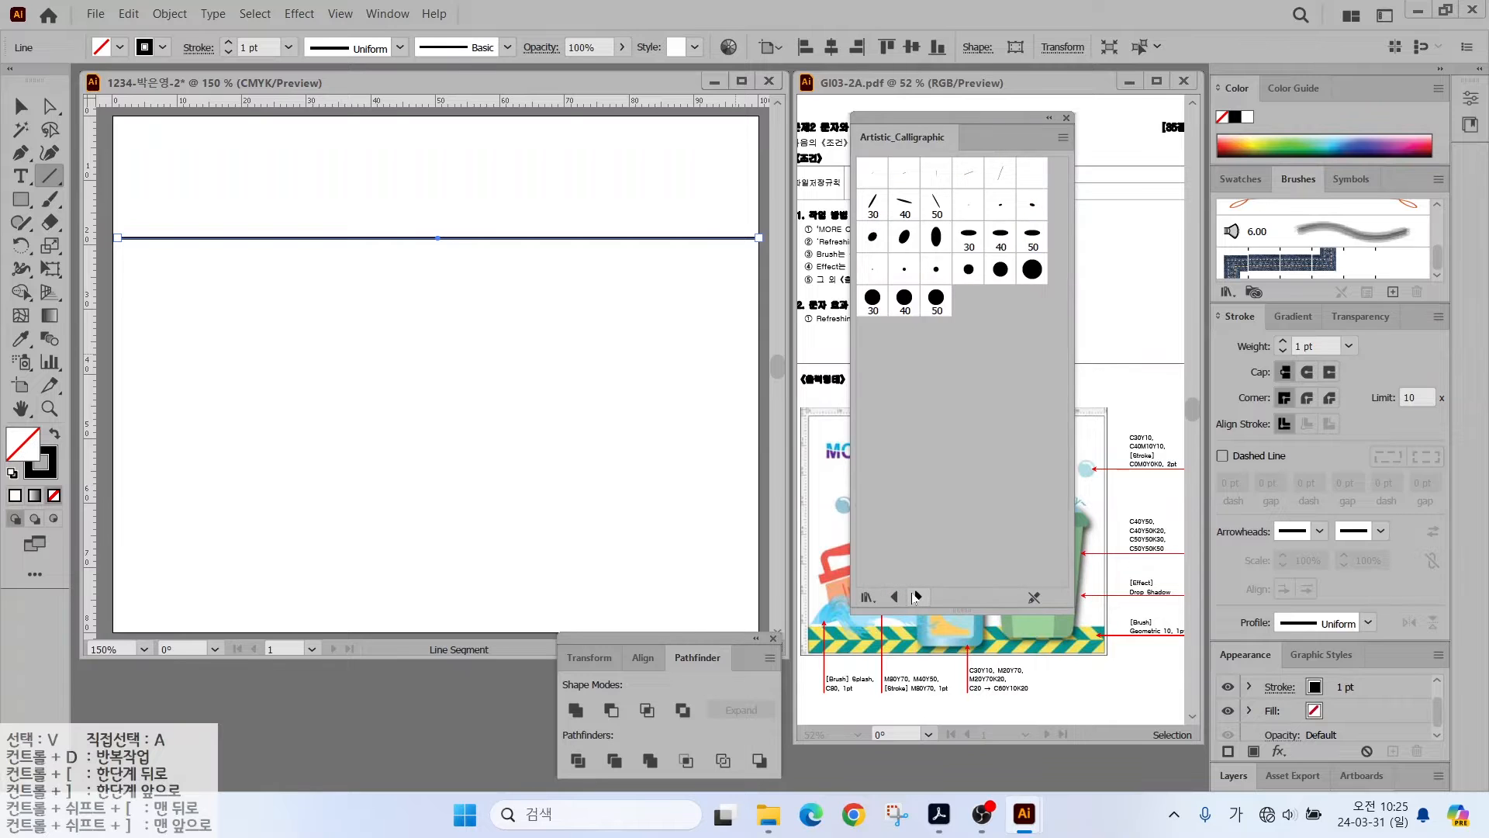
left_click(916, 597)
left_click(917, 596)
left_click(917, 597)
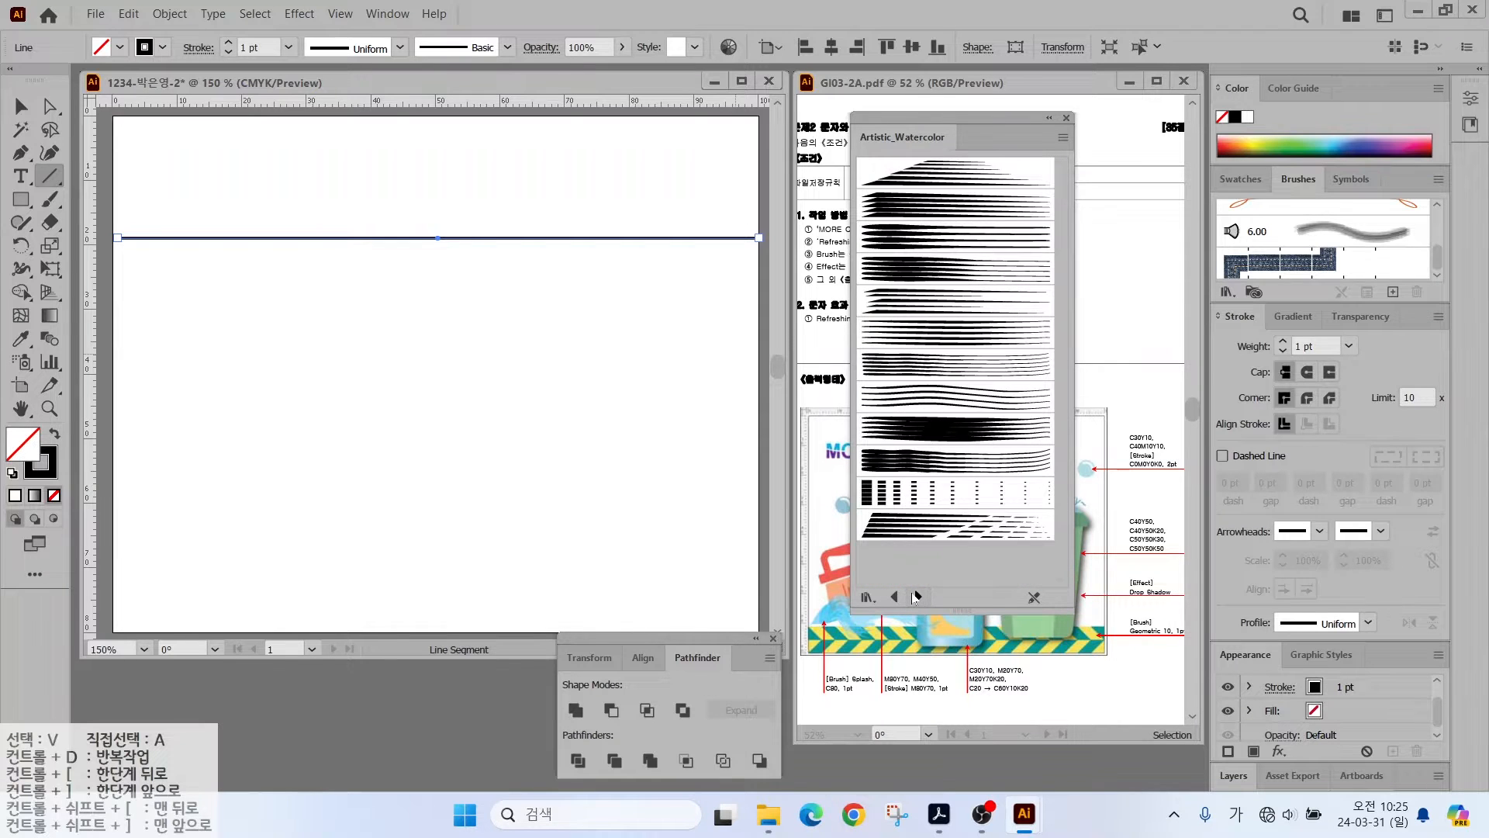
left_click(917, 596)
left_click(916, 597)
left_click(916, 596)
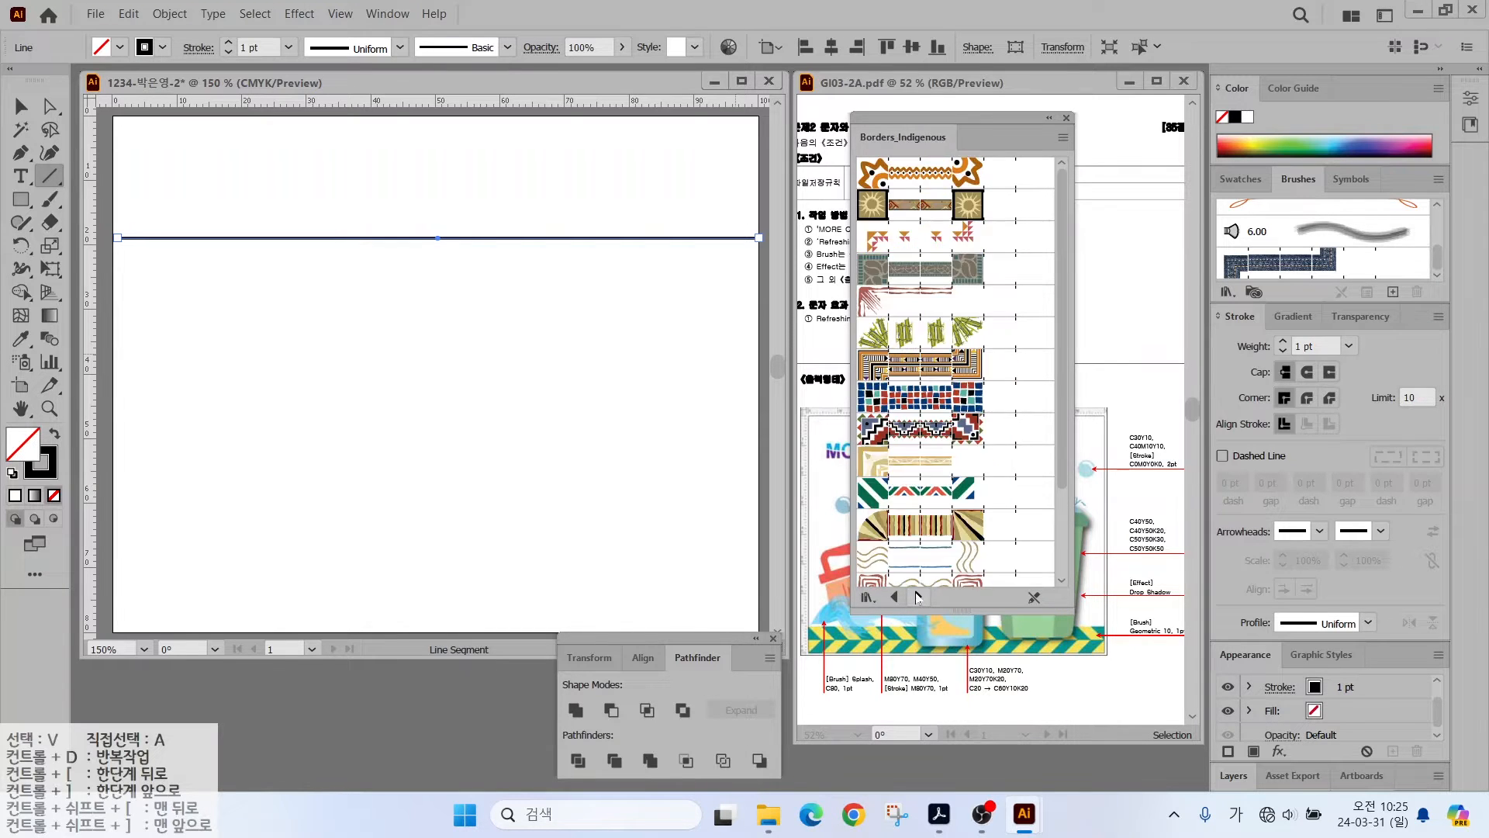
left_click(916, 597)
left_click(917, 597)
left_click(918, 597)
left_click(918, 596)
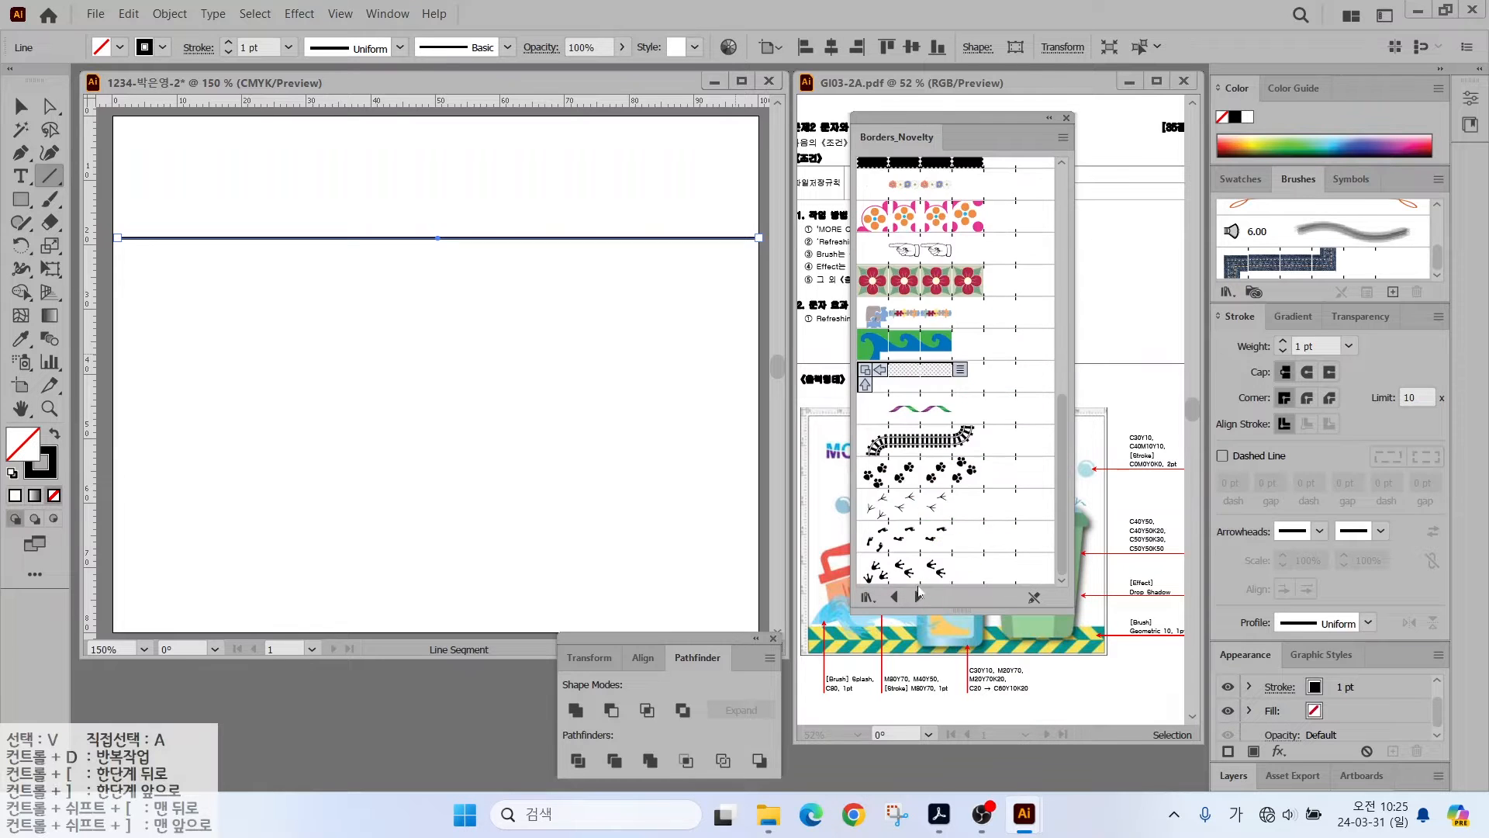
left_click(917, 597)
left_click(896, 597)
left_click(895, 596)
left_click(896, 597)
left_click(896, 597)
left_click(916, 532)
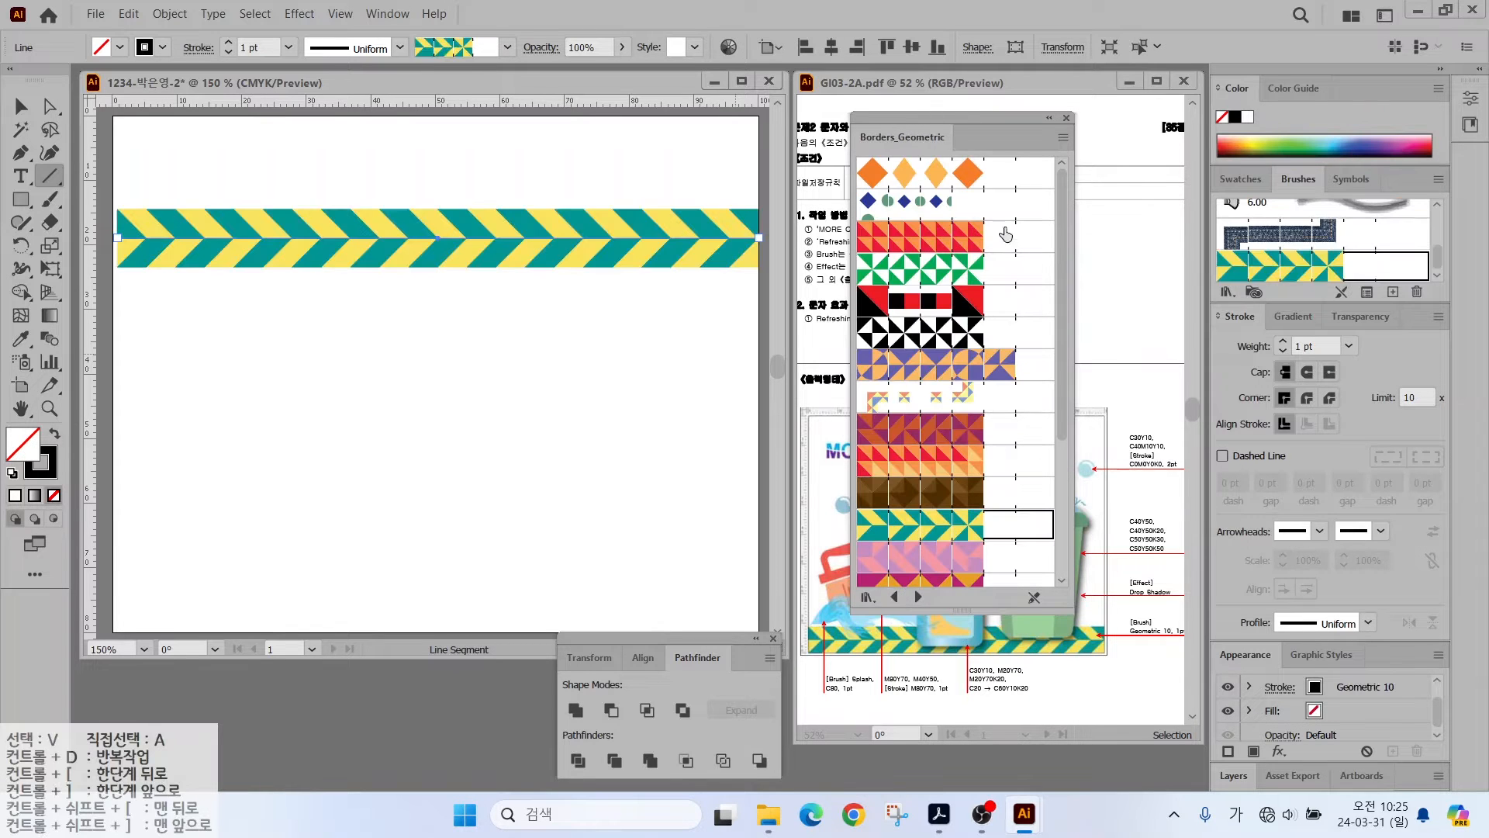
- Apply the Geometric 10 chevron brush to the line and move it to the artboard bottom
left_click(1066, 118)
left_click(23, 106)
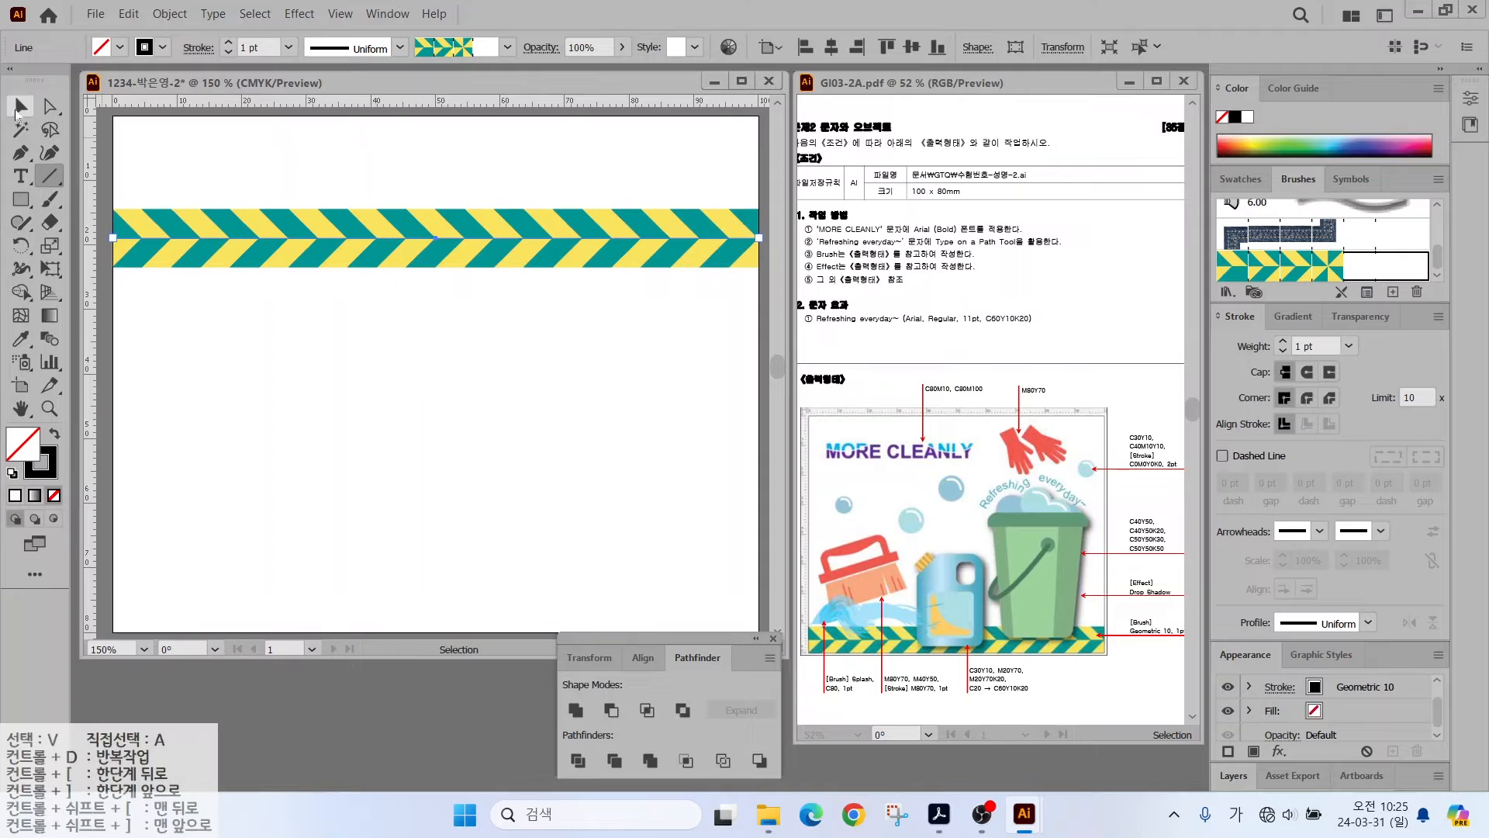
left_click_drag(259, 238, 250, 602)
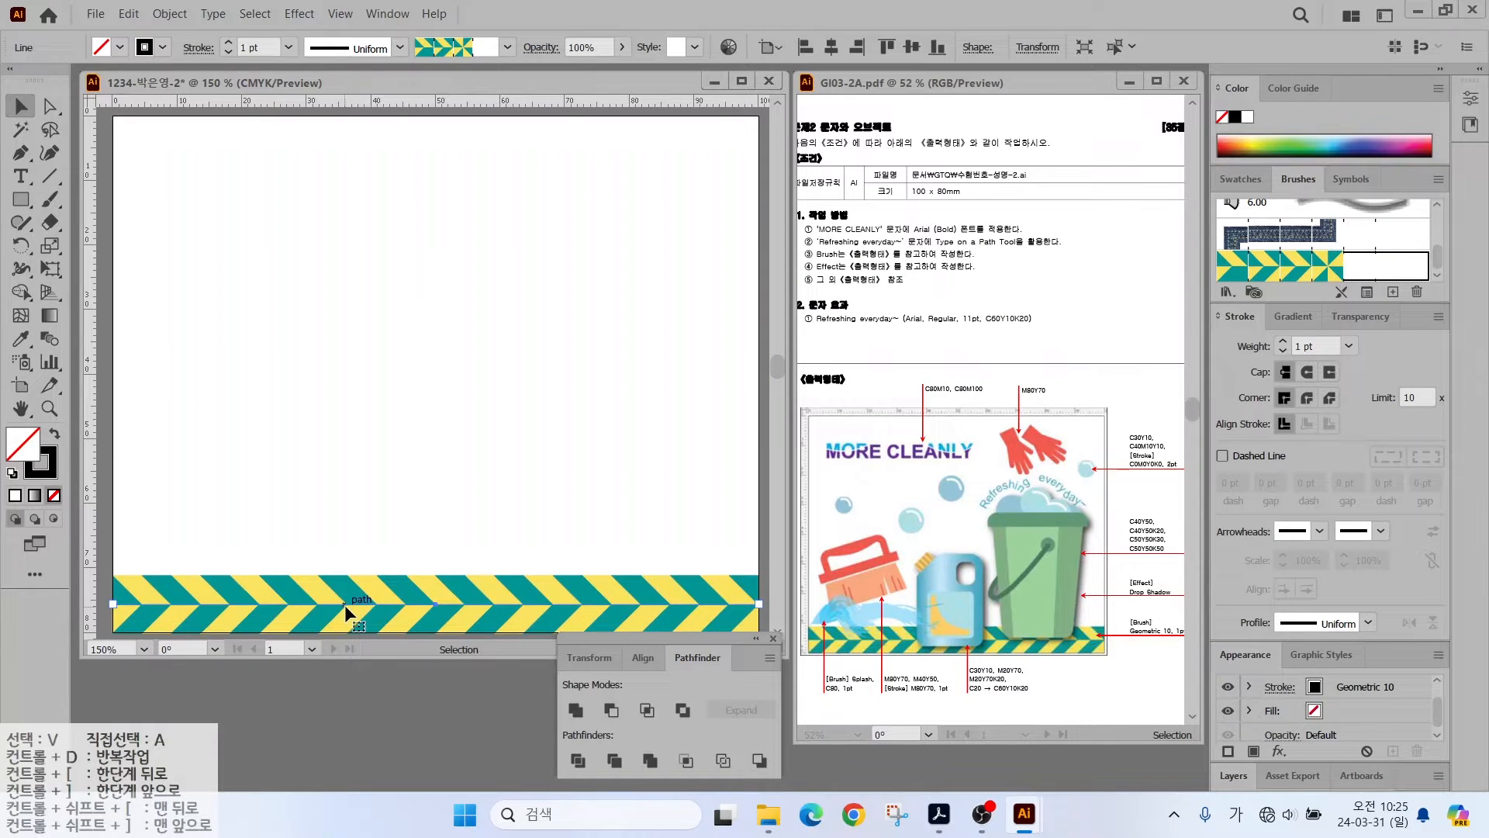
left_click(170, 14)
- Lock the chevron strip in place with Object > Lock > Selection
mouse_move(349, 145)
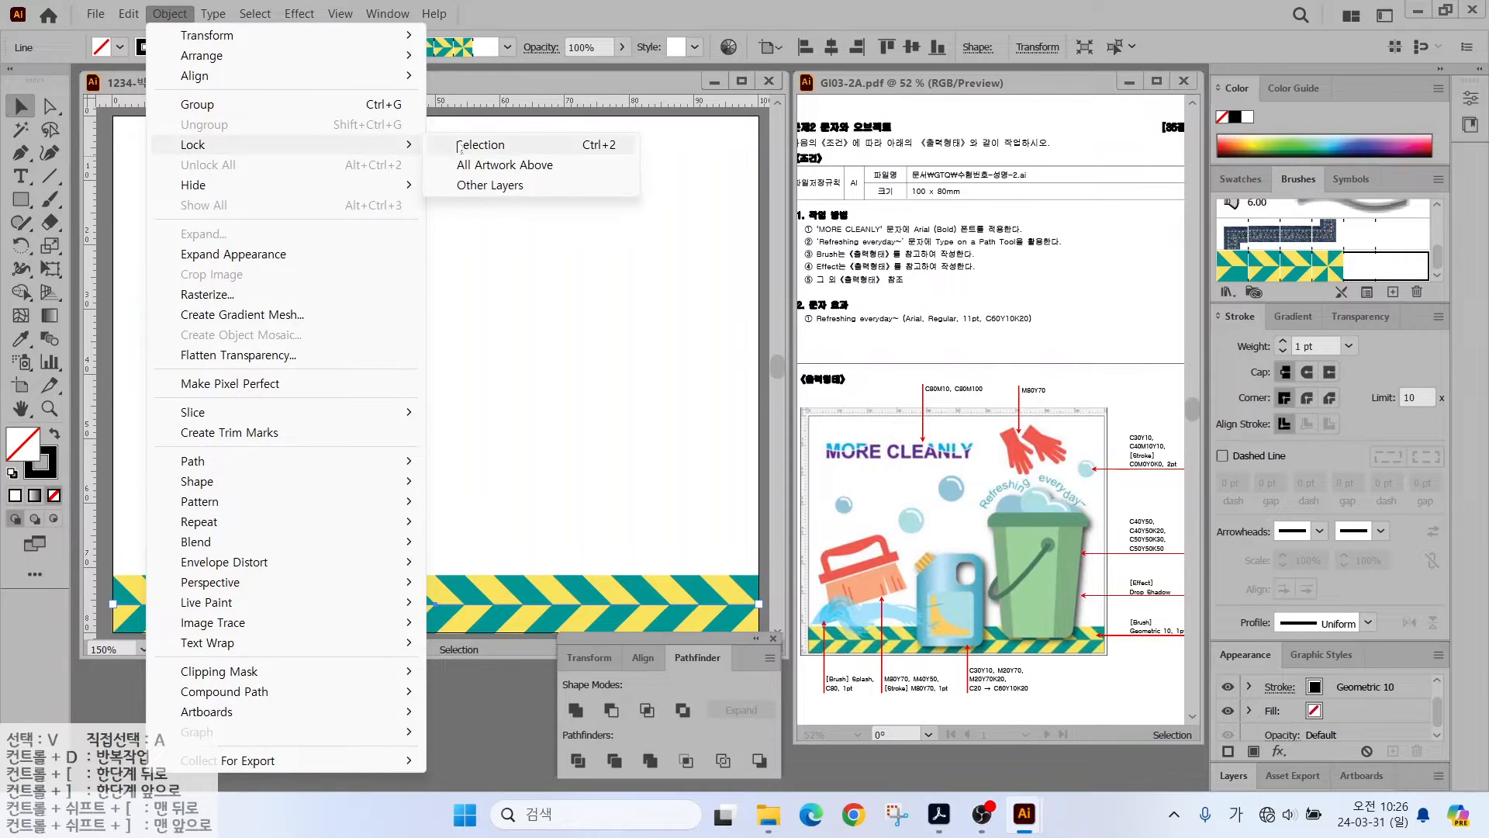
left_click(488, 146)
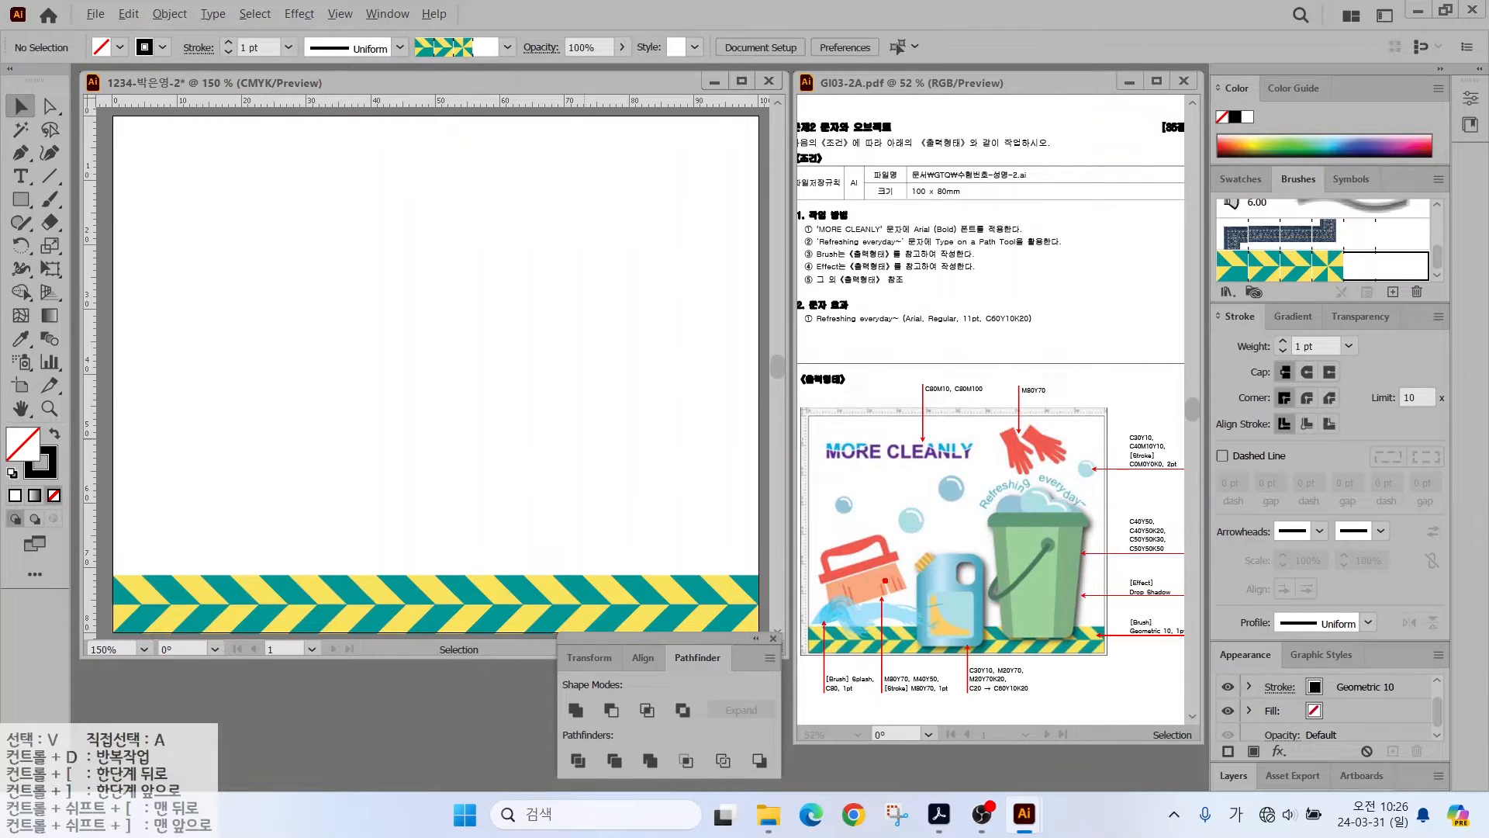
left_click_drag(885, 581, 864, 575)
mouse_move(951, 607)
left_mouse_down()
mouse_move(938, 547)
mouse_move(969, 599)
left_mouse_up()
left_click_drag(1065, 573, 1067, 567)
- Drag out a vertical guide and a horizontal guide, placing the horizontal one lower
left_click_drag(90, 374, 311, 377)
left_click_drag(227, 106, 193, 368)
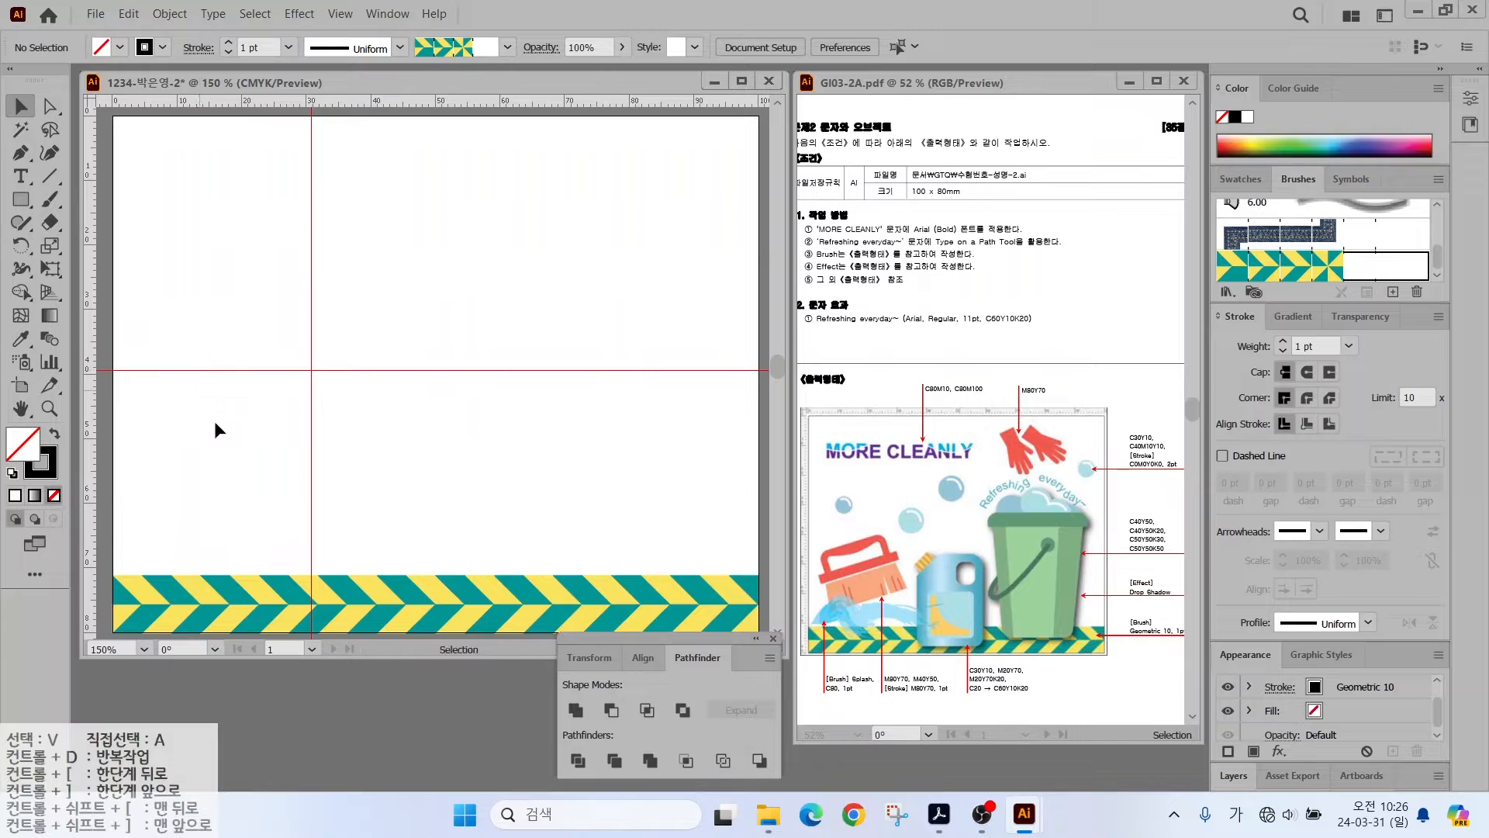
mouse_move(213, 574)
left_mouse_down()
mouse_move(128, 422)
mouse_move(289, 446)
mouse_move(268, 538)
left_mouse_up()
- Create a new colour group and add a salmon red swatch C0 M80 Y70 K0
left_click(1239, 179)
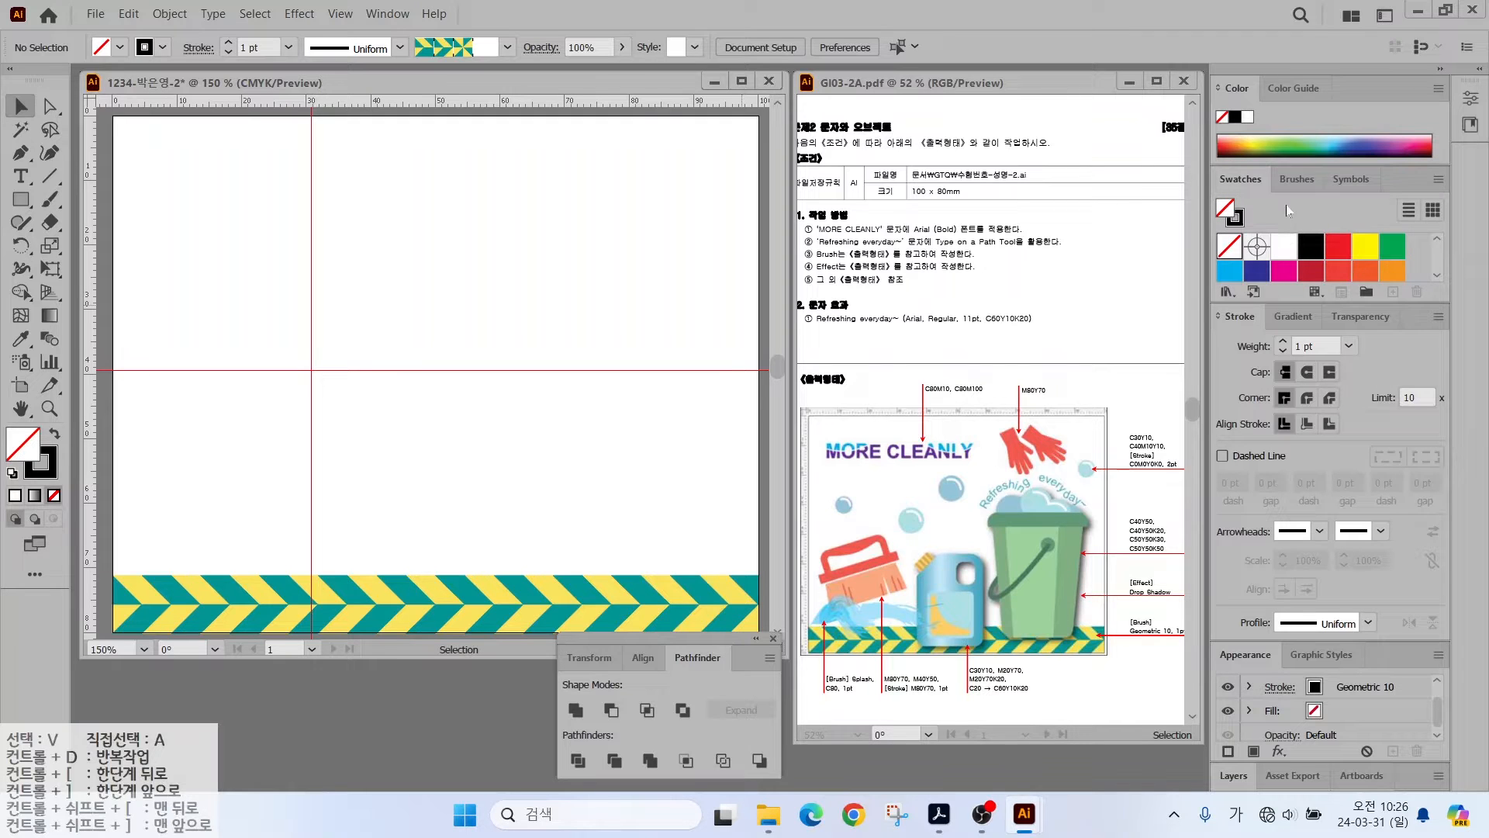
left_click(1365, 293)
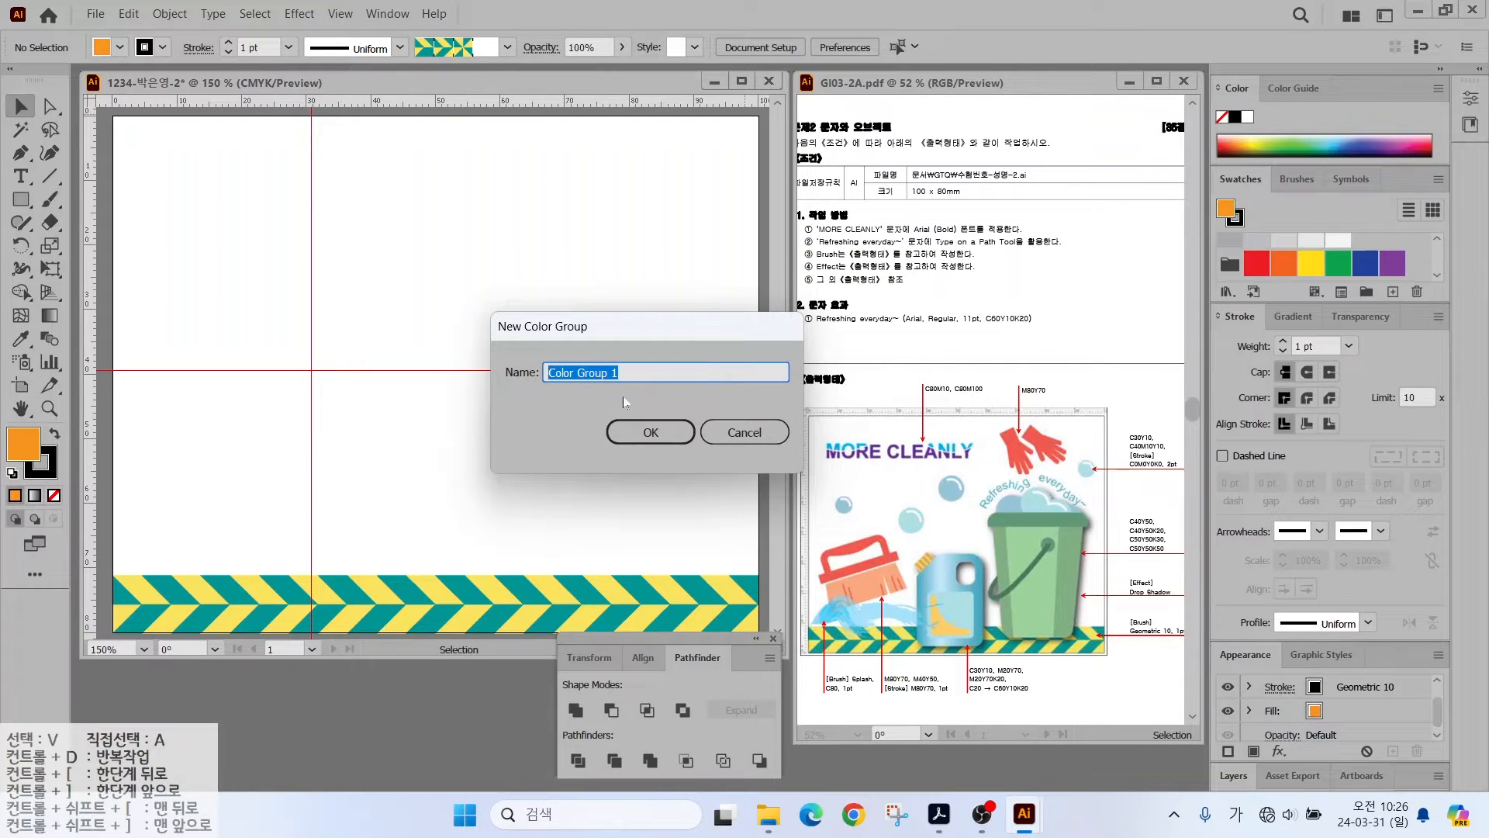
left_click(653, 438)
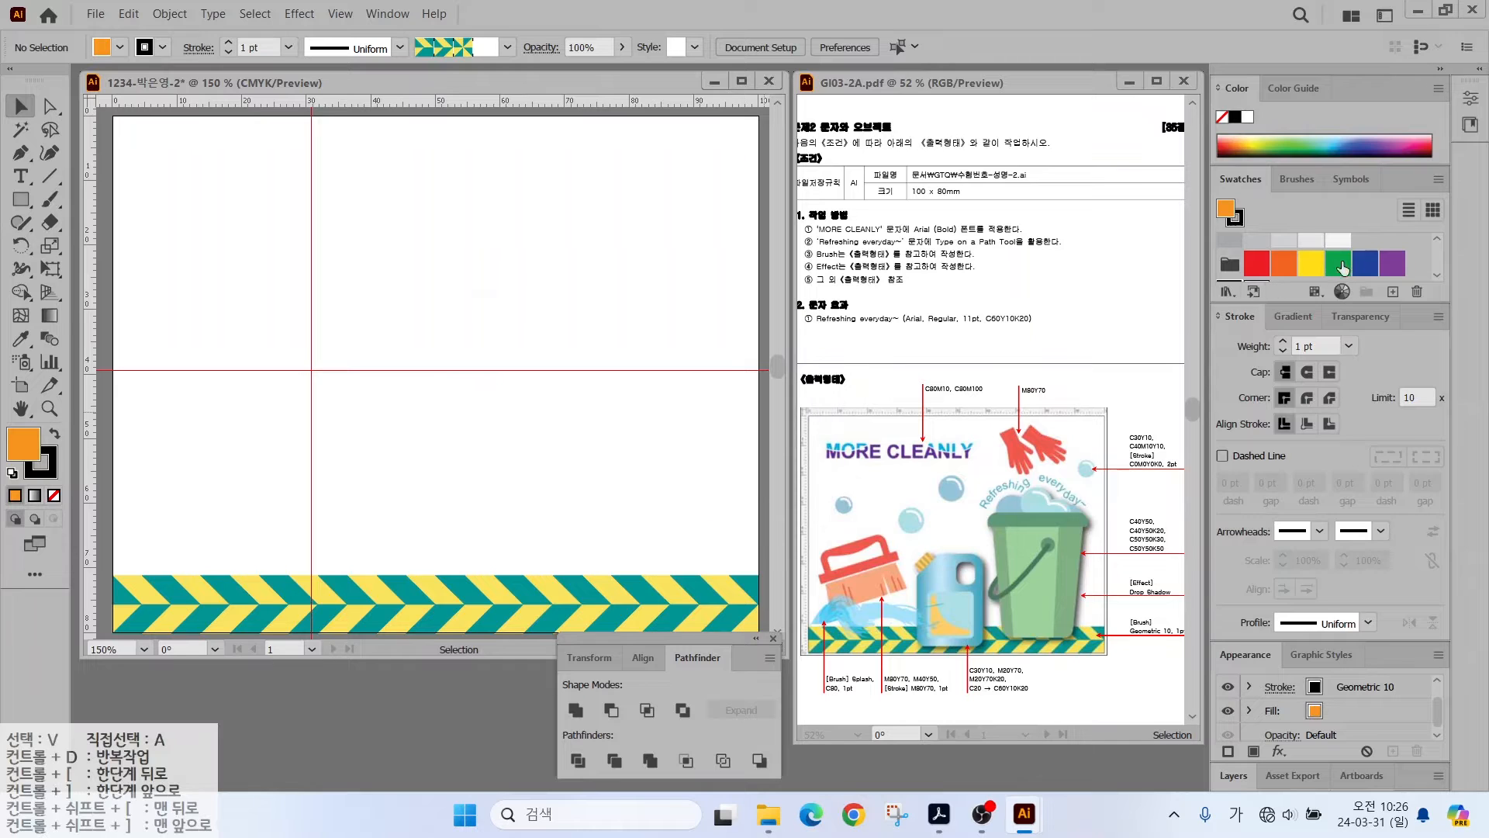
left_click(1394, 292)
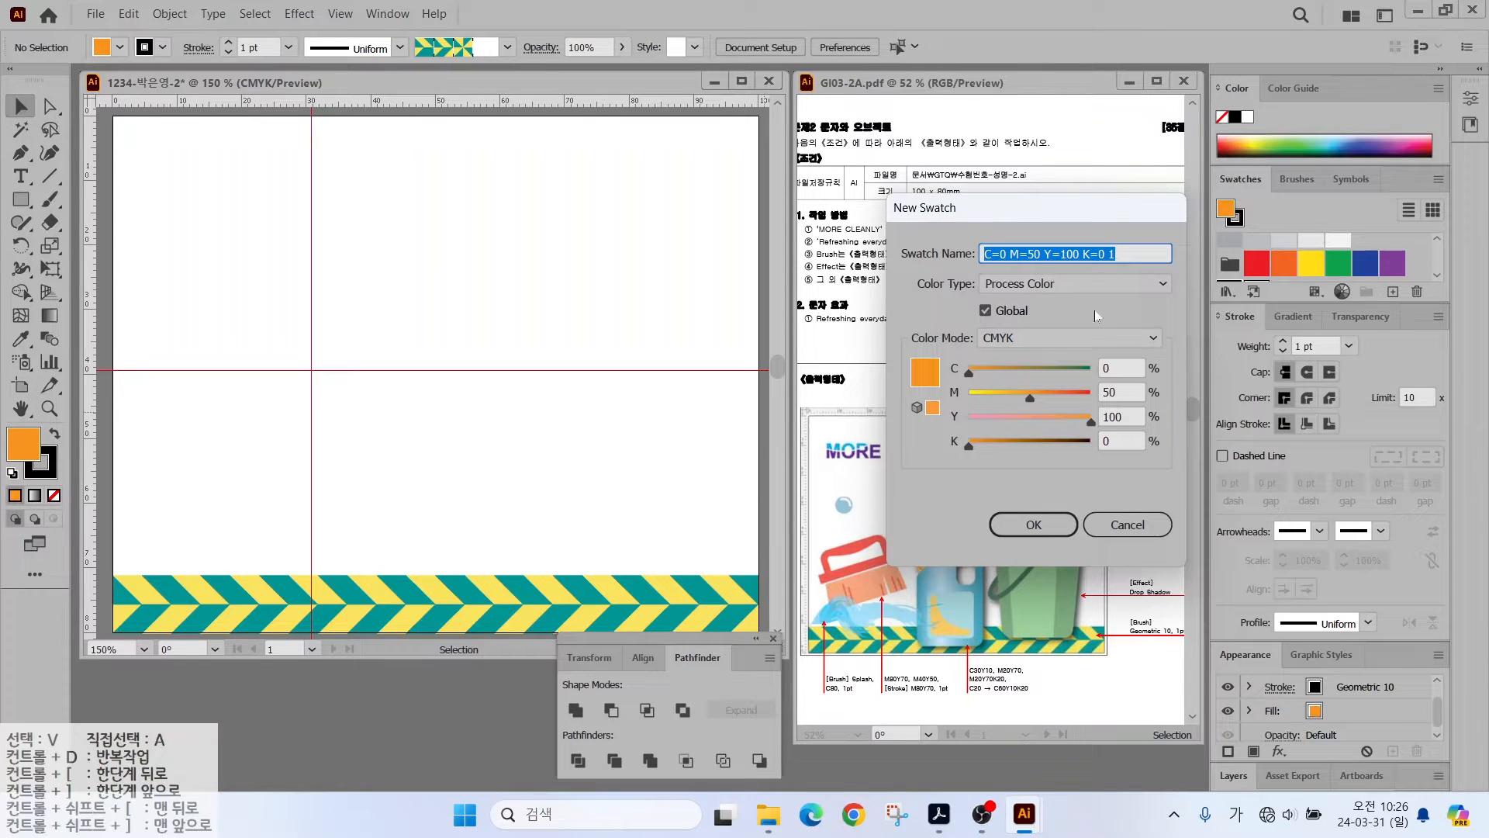
left_click(1117, 367)
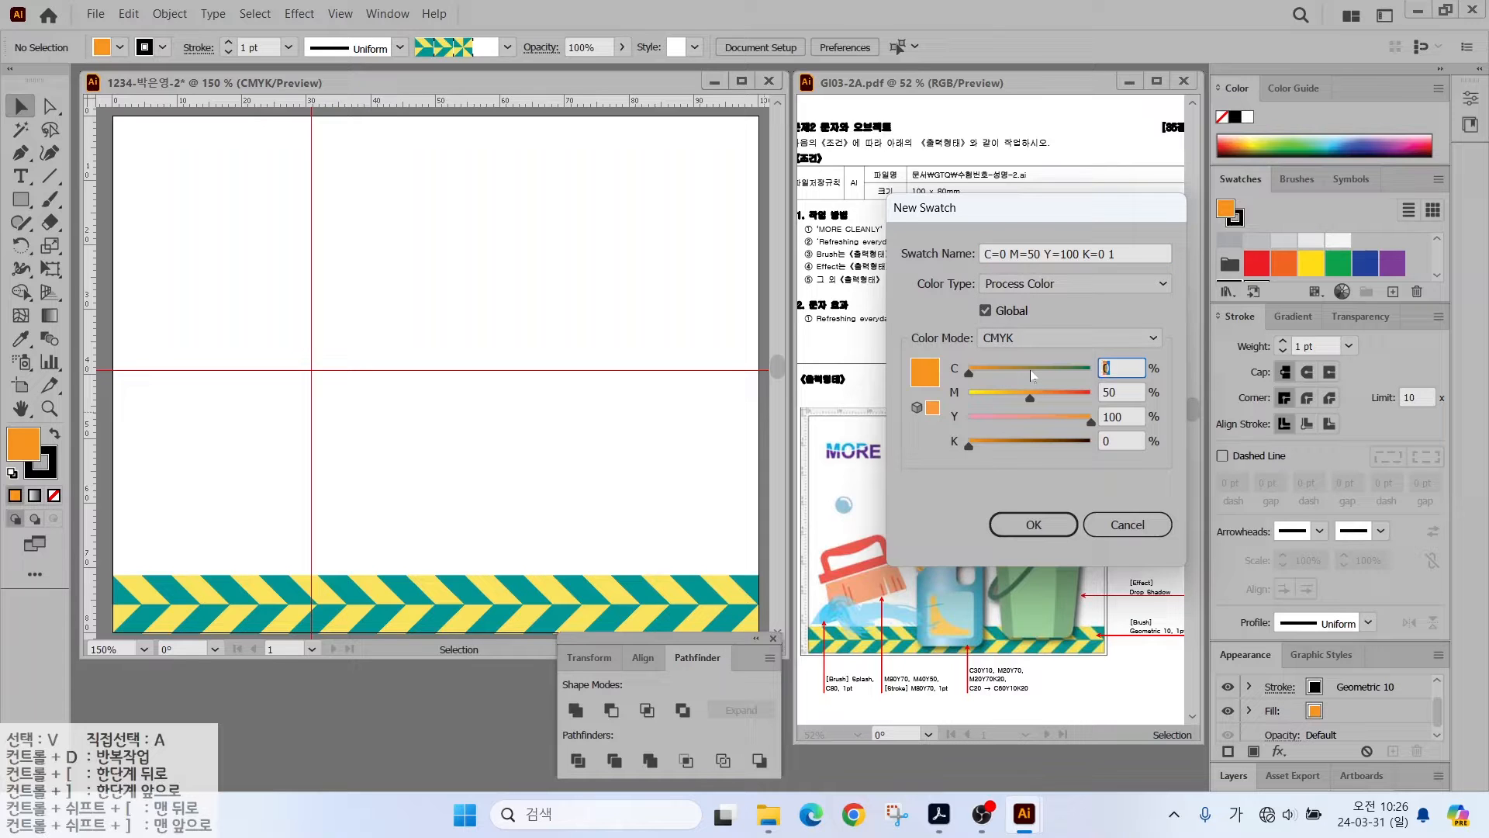
type("0")
key("Tab")
type("80")
- Add a peach swatch C0 M40 Y50 K0 and draw a rounded-rectangle pill for the brush handle
key("Tab")
type("70")
key("Return")
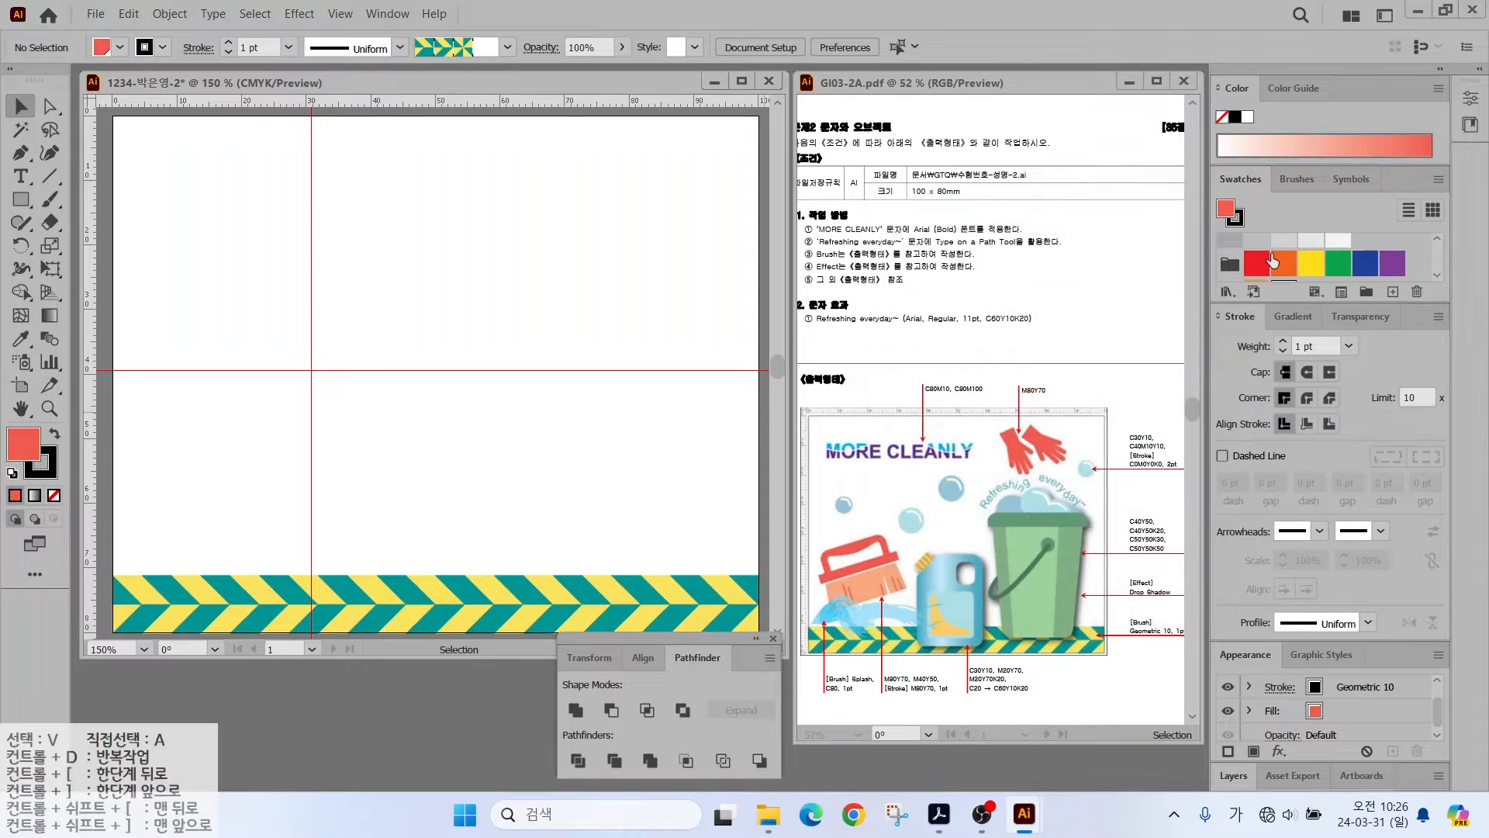
left_click(1393, 293)
left_click_drag(1122, 392, 1075, 389)
type("40")
key("Tab")
type("50")
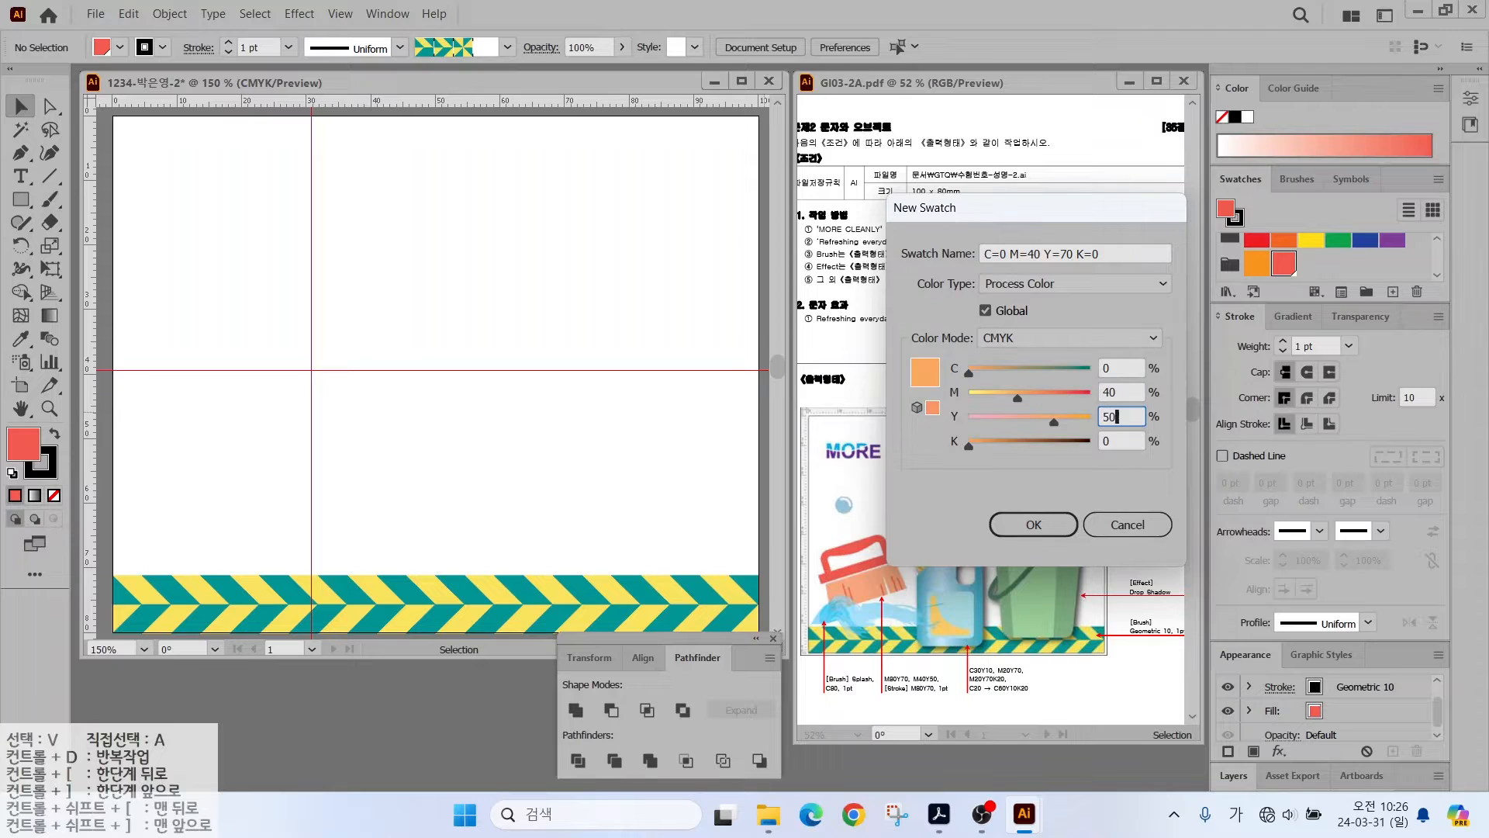
key("Tab")
key("Return")
left_click_drag(21, 200, 93, 222)
left_click_drag(164, 380, 291, 446)
- Zoom in, remove the rounded rectangle's black stroke and reduce its corner rounding
key("ctrl+plus")
key("ctrl+plus")
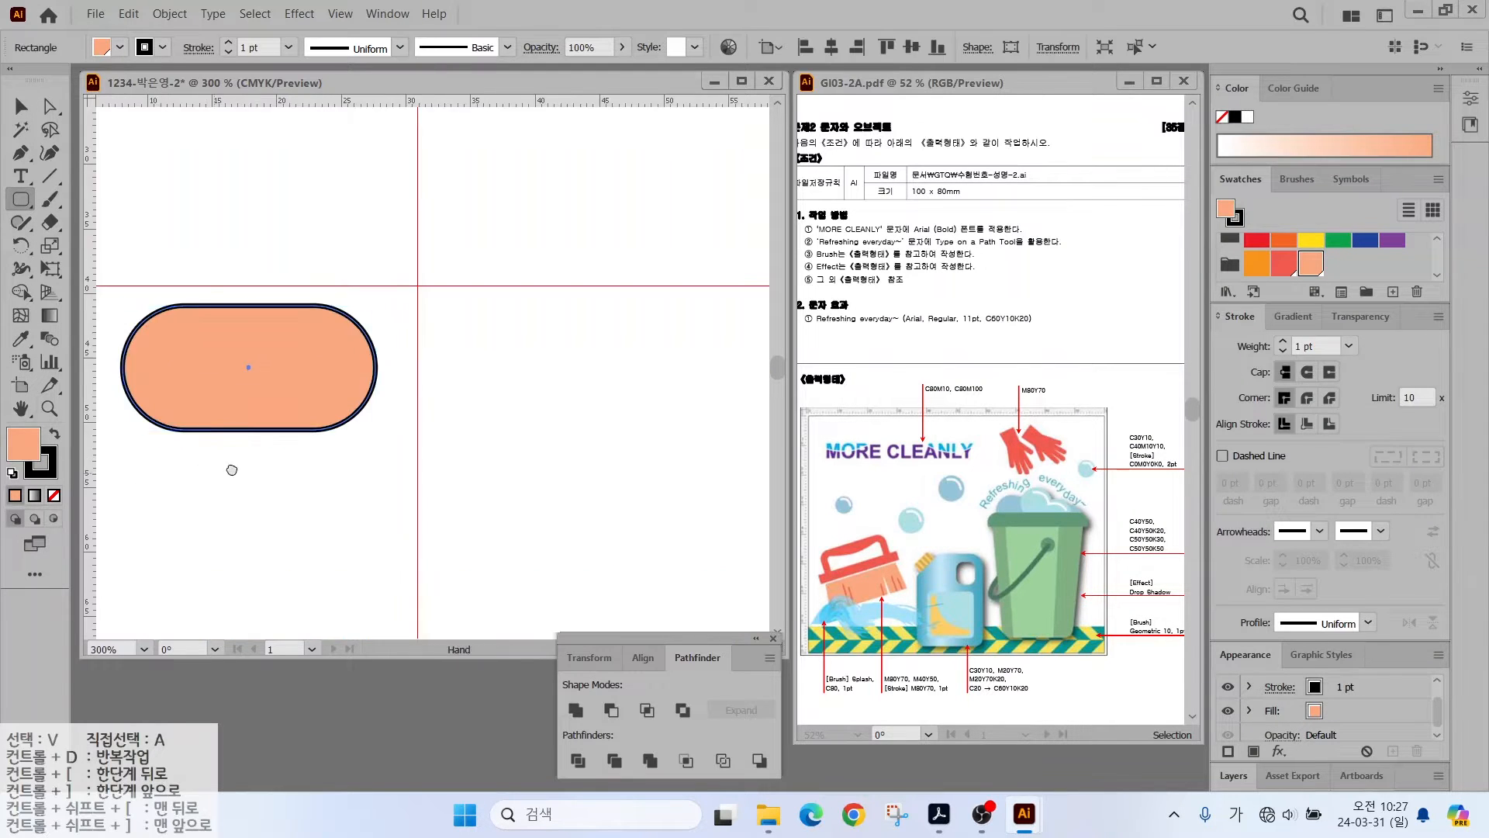
key("x")
key("slash")
key("x")
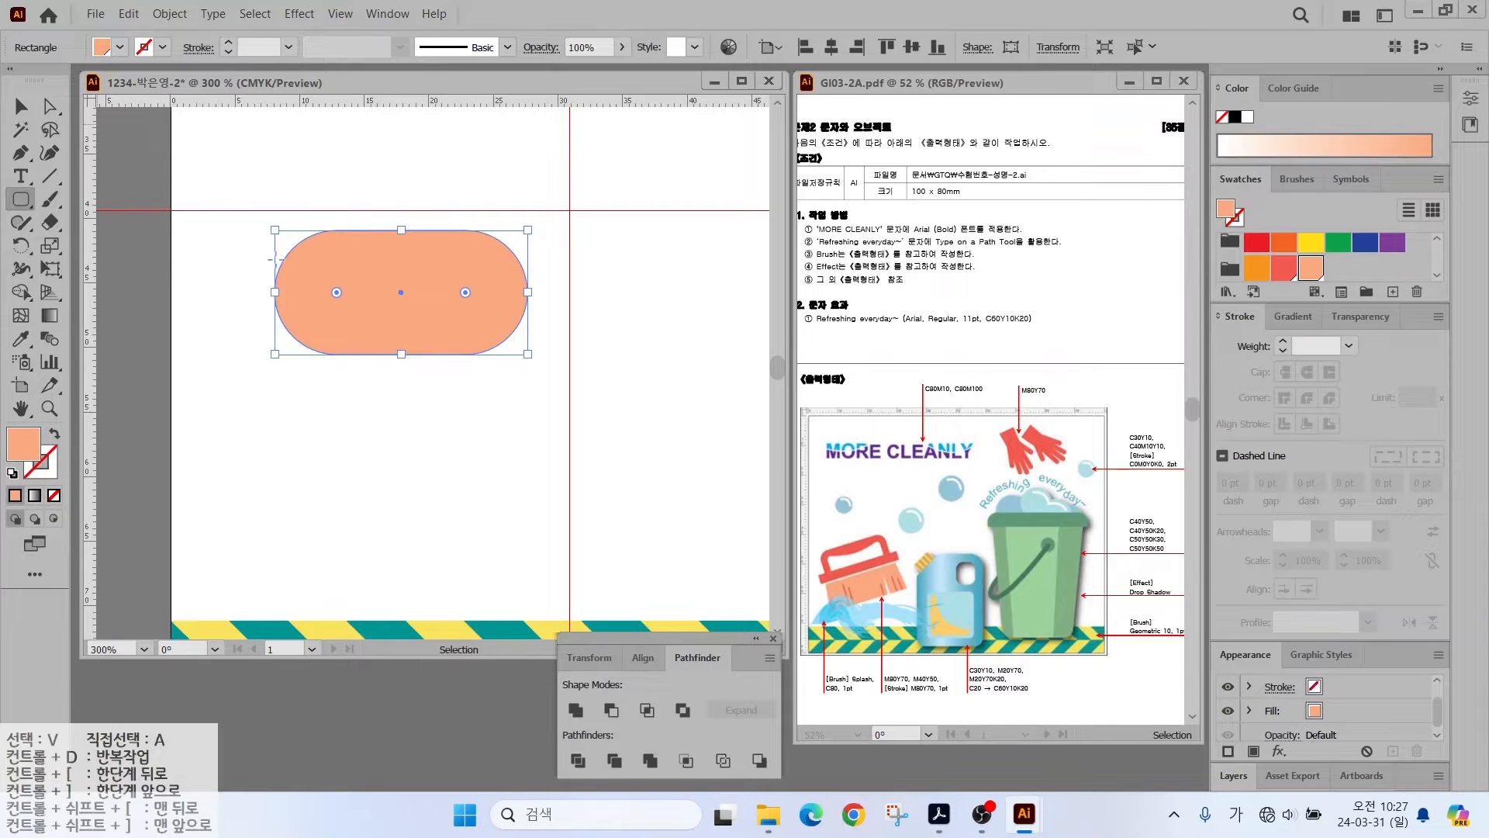
left_click_drag(336, 293, 303, 259)
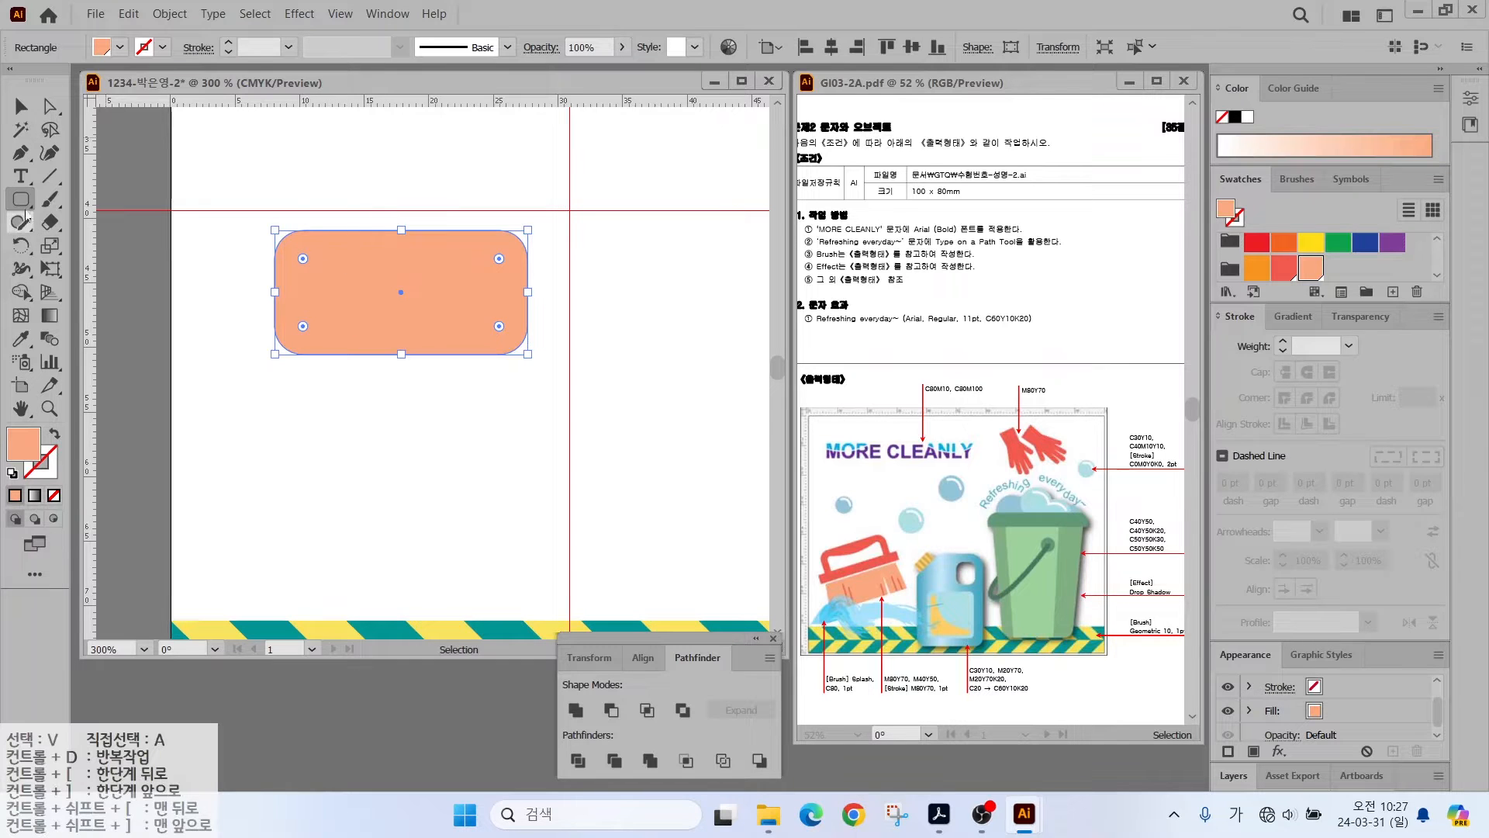
- Discard an extra rounded rectangle, nudge the original up-left and fill it salmon red
left_click_drag(596, 241, 708, 360)
key("Left")
key("Up")
key("Up")
key("Up")
key("Up")
key("Up")
key("Down")
key("Down")
key("Up")
key("Up")
key("Delete")
key("v")
left_click_drag(380, 284, 351, 272)
left_click(1283, 268)
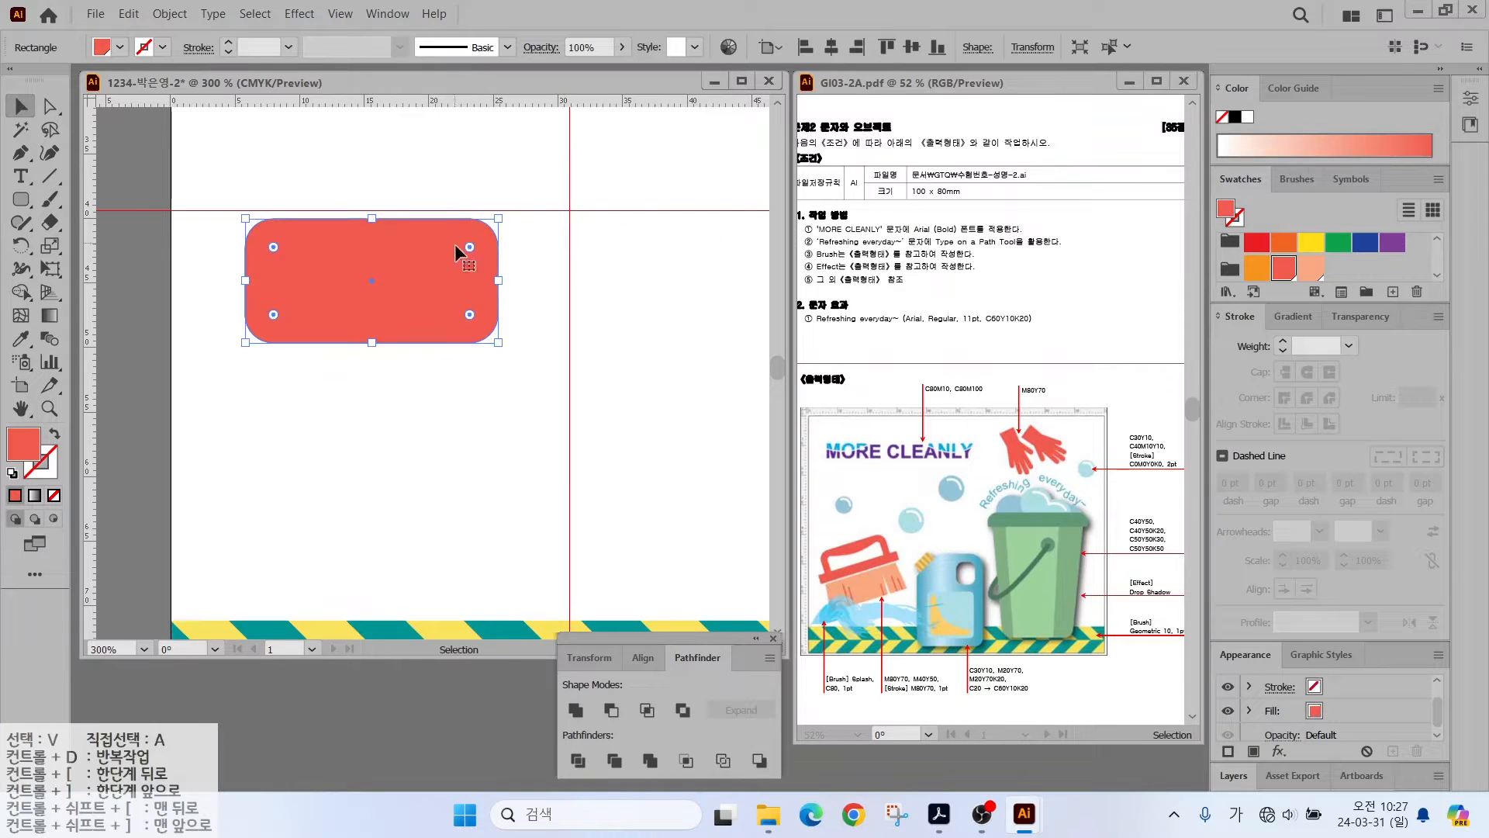
- Square off the red shape's bottom-left and bottom-right corners
key("a")
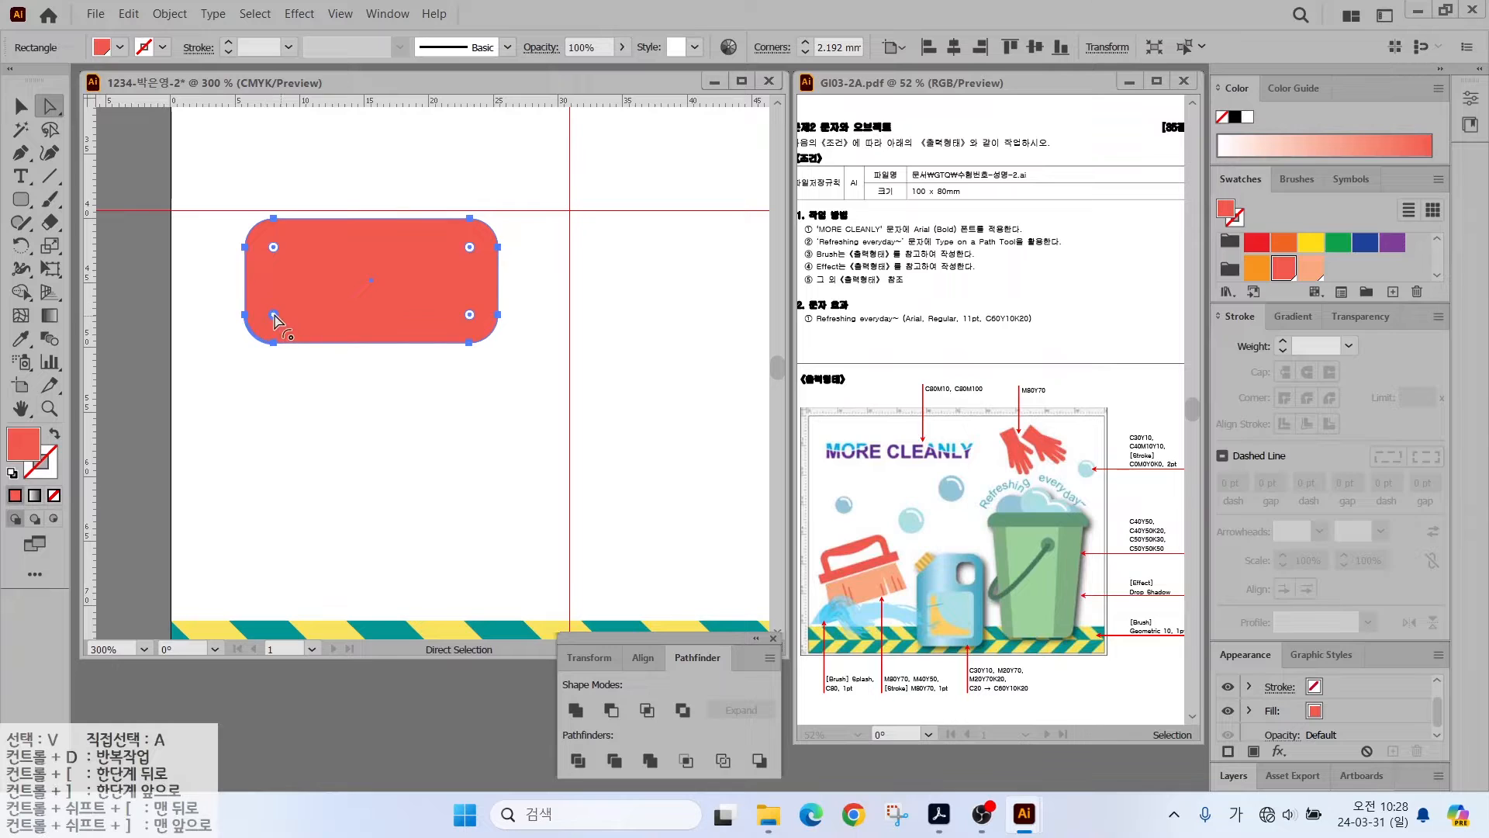
left_click_drag(273, 316, 263, 318)
left_click_drag(466, 314, 479, 320)
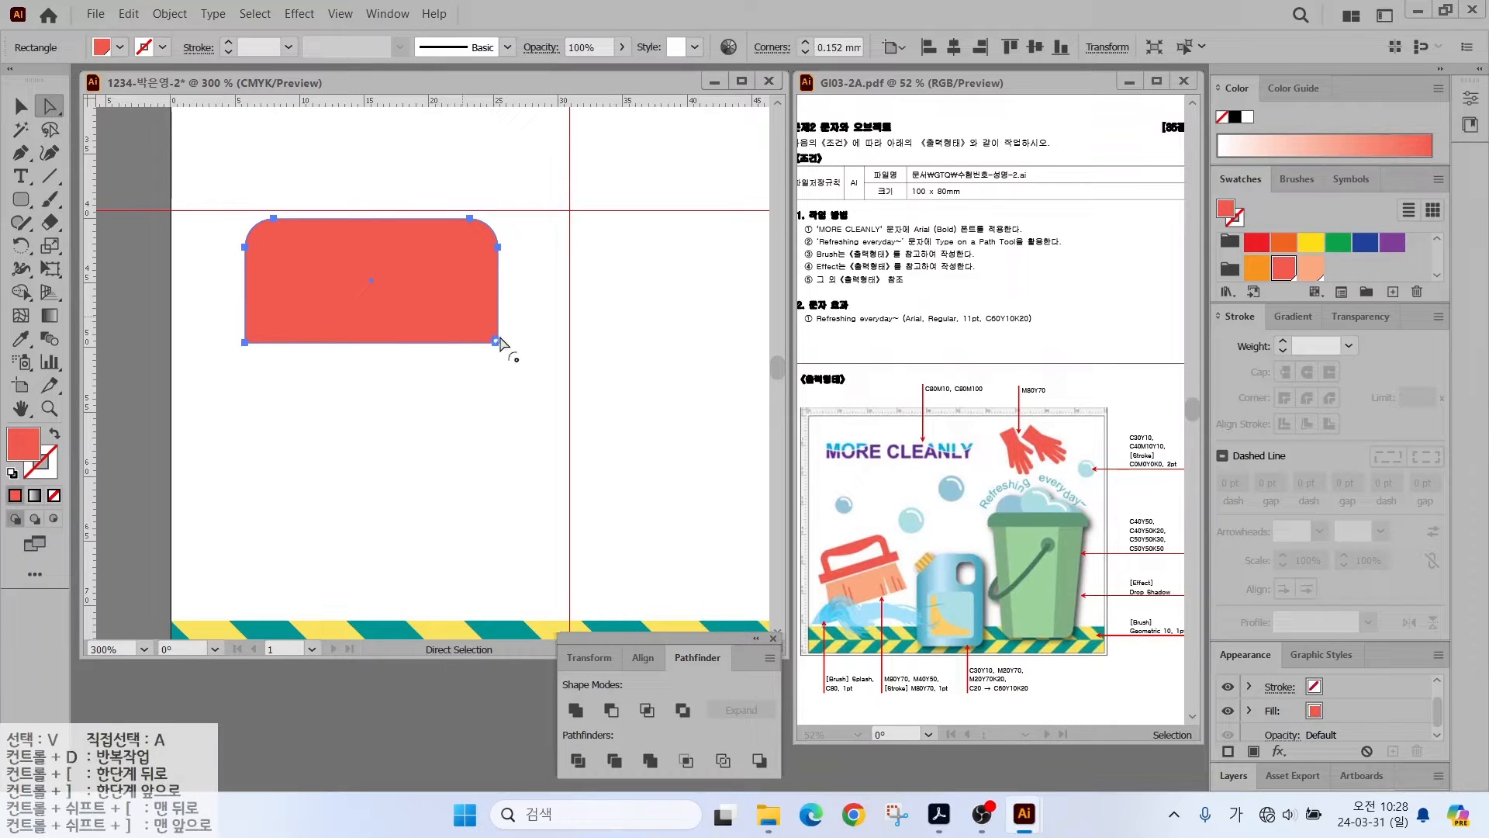
left_click(21, 106)
- Cut a smaller, narrower yellow copy out of the red shape with Minus Front to form an arch
left_click_drag(370, 287, 383, 359, "alt")
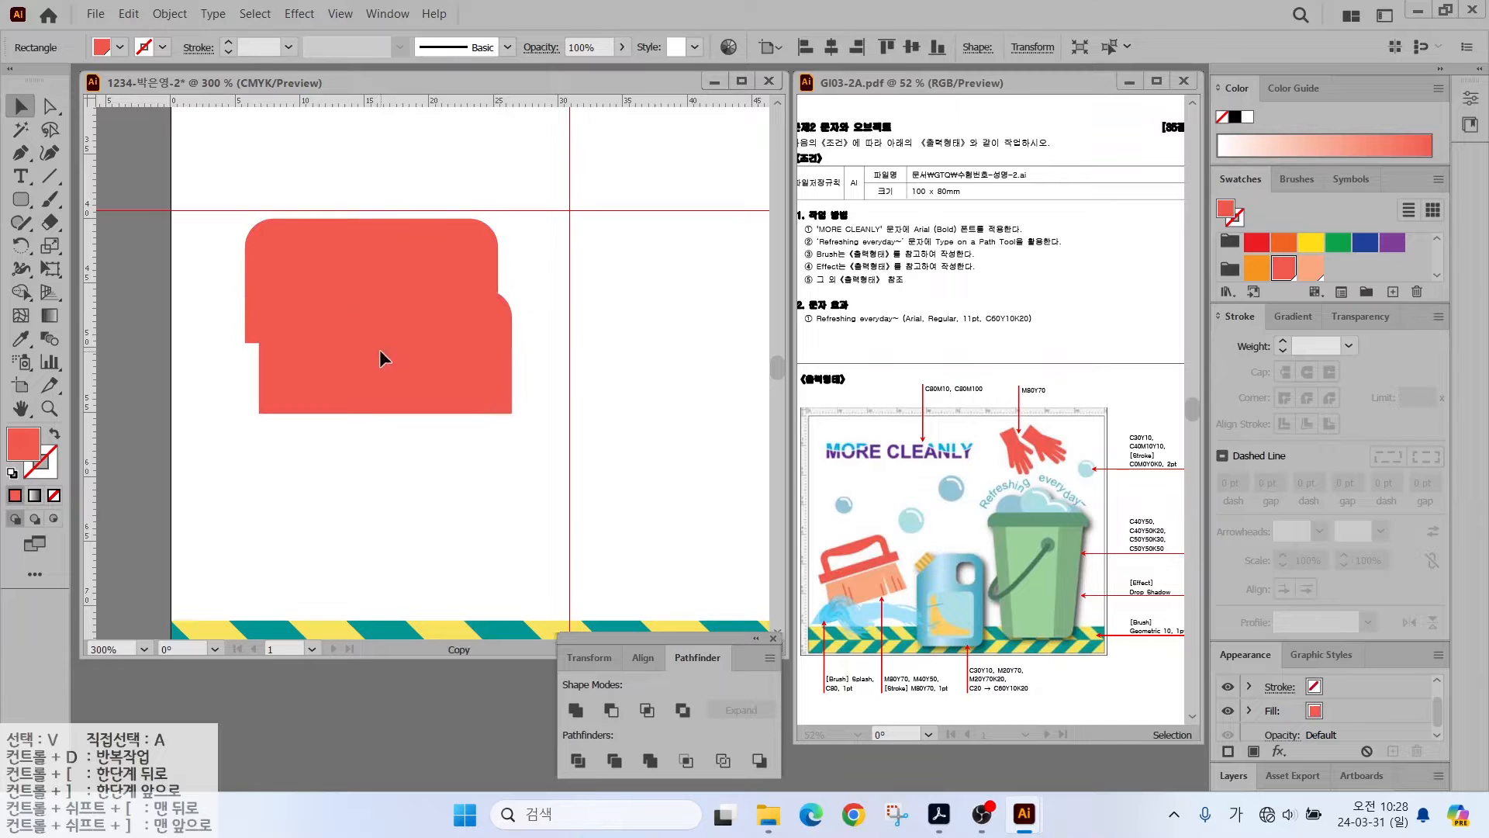
left_click_drag(512, 290, 499, 311, "shift")
left_click_drag(427, 356, 461, 301)
left_click(1311, 243)
left_click_drag(429, 300, 440, 299)
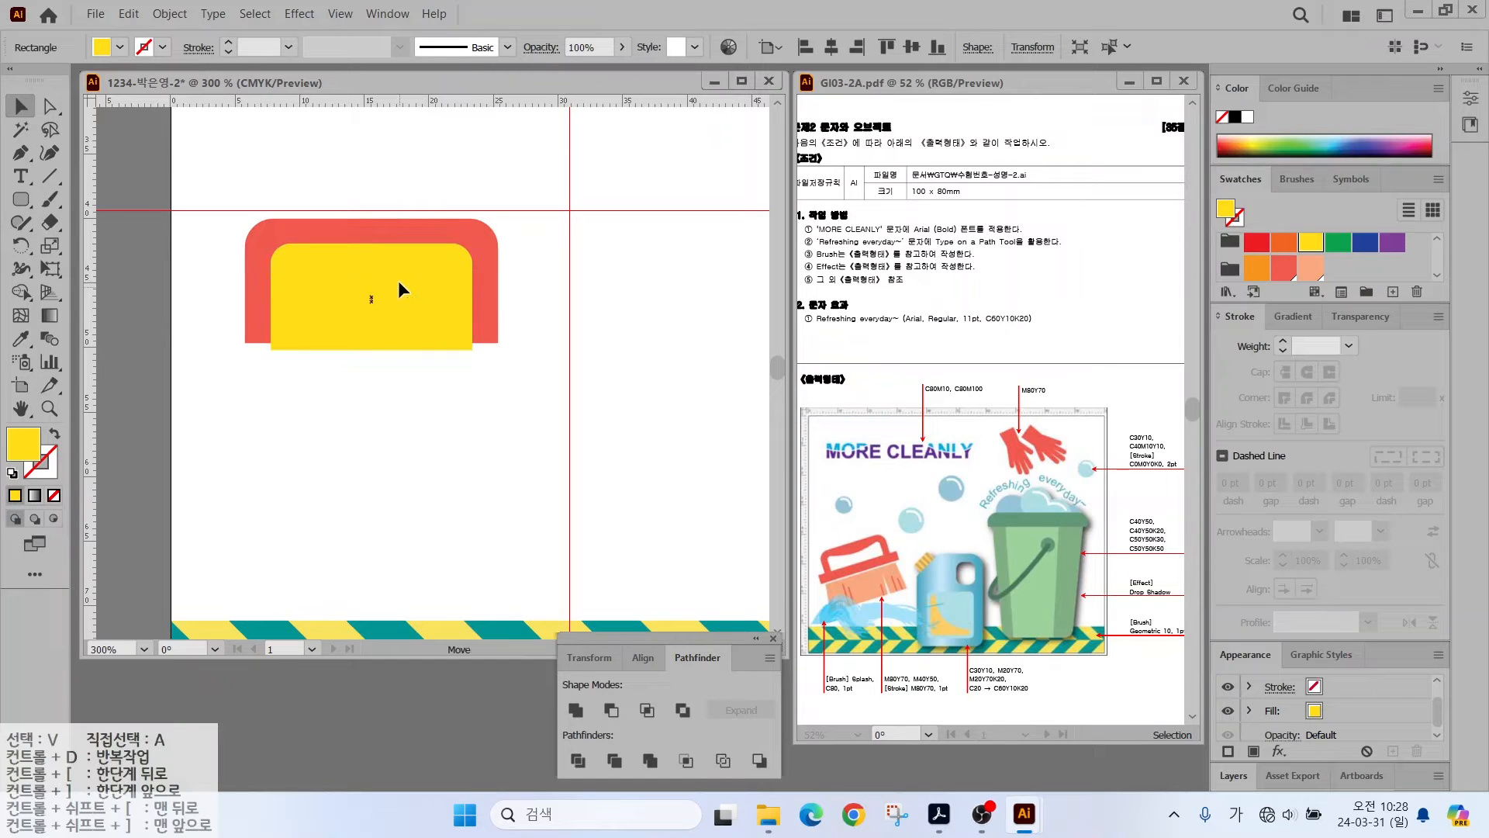
left_click(353, 171)
key("ctrl+a")
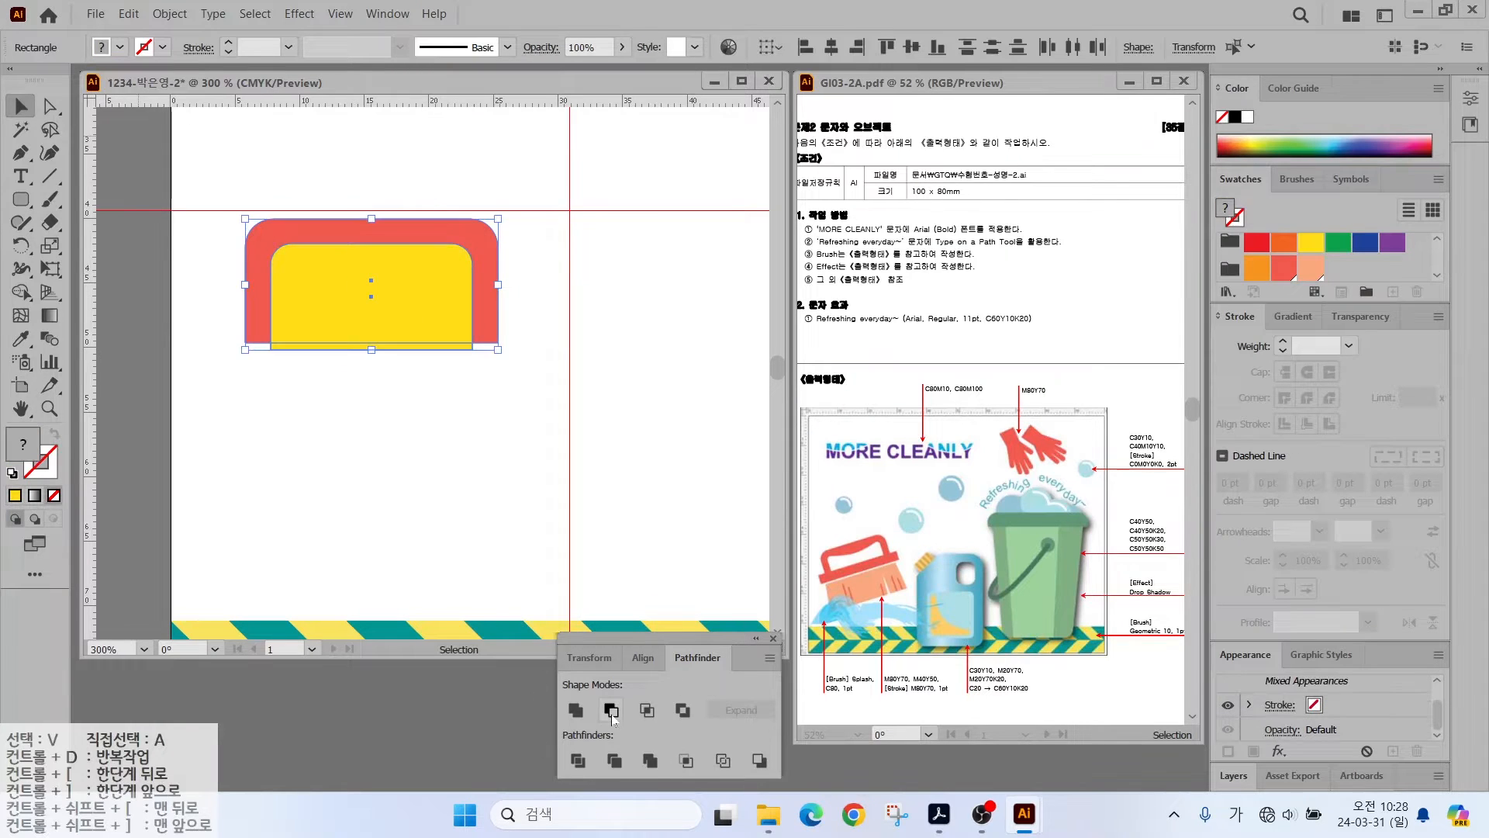
left_click(611, 709)
- Delete the arch's bottom anchor points to shorten its legs
left_click(321, 236)
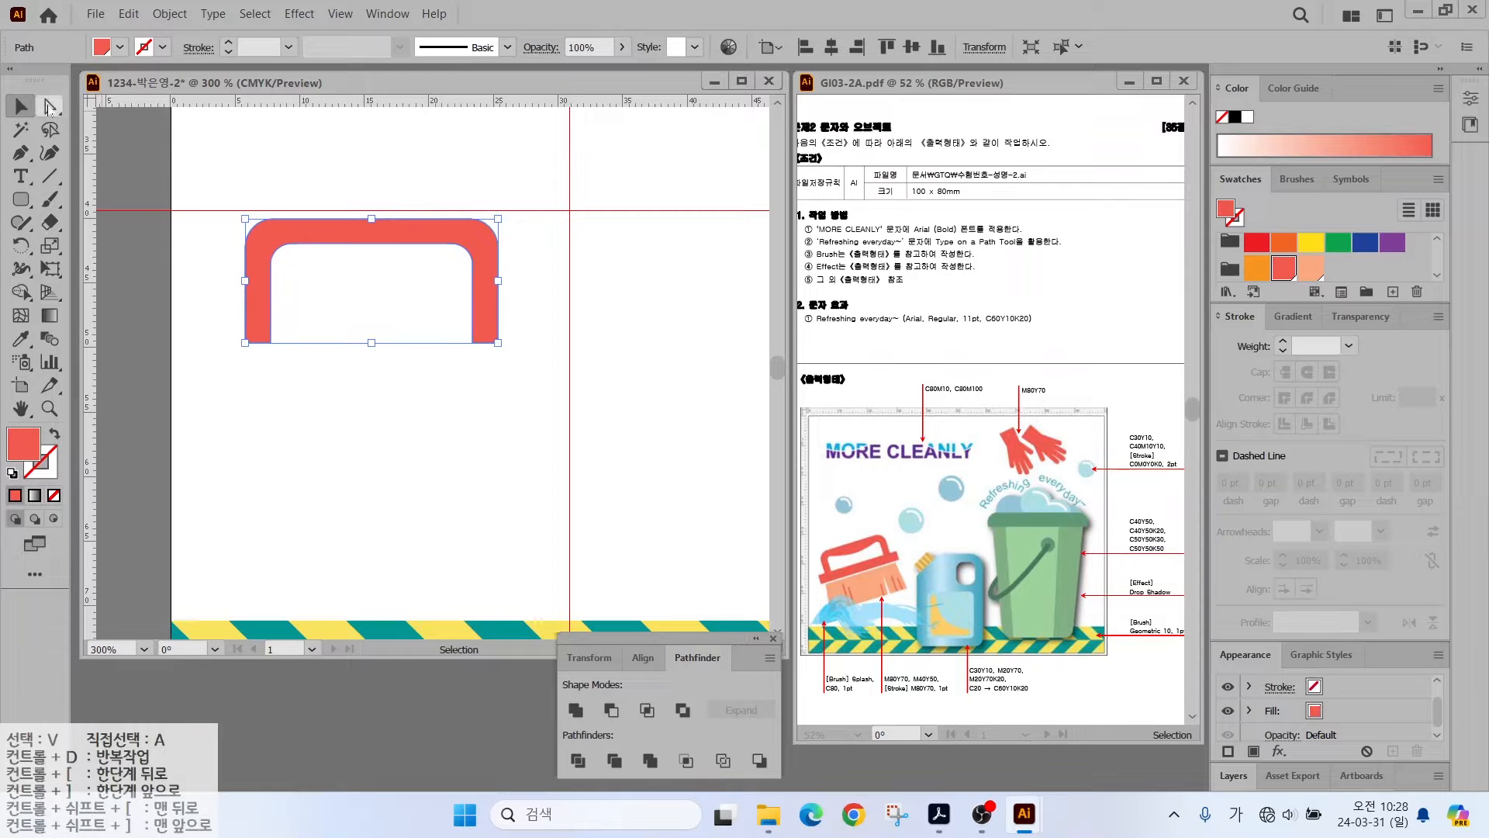
key("a")
left_click_drag(229, 332, 506, 356)
key("Delete")
- Draw a thin crossbar across the arch legs and a larger rectangle below it
key("m")
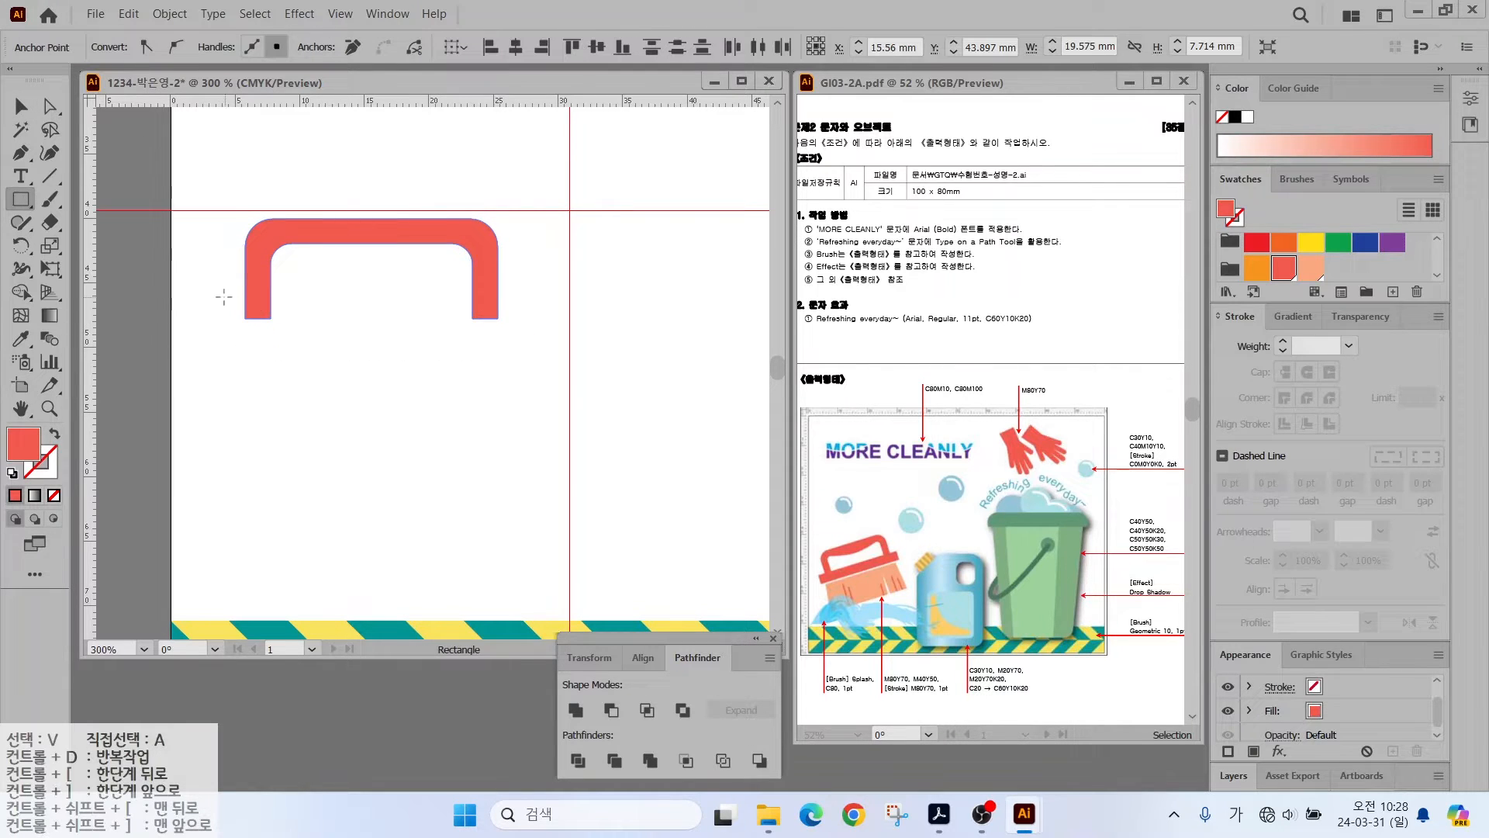
left_click_drag(214, 301, 532, 332)
left_click_drag(238, 343, 506, 445)
- Fill the lower rectangle peach and scale its bottom corners to 105% so it flares
left_click(1310, 268)
key("a")
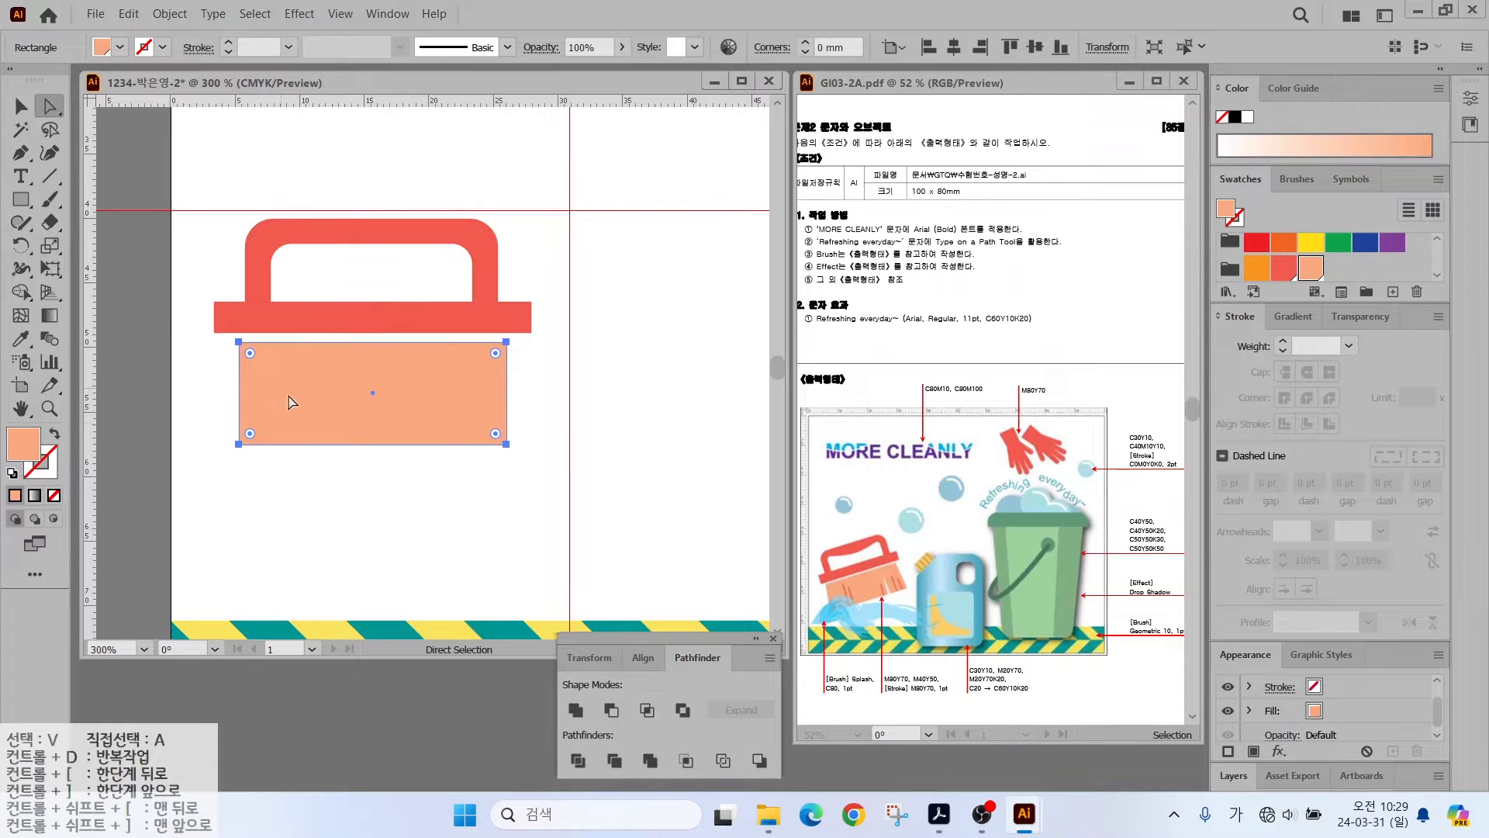
left_click_drag(218, 473, 545, 434)
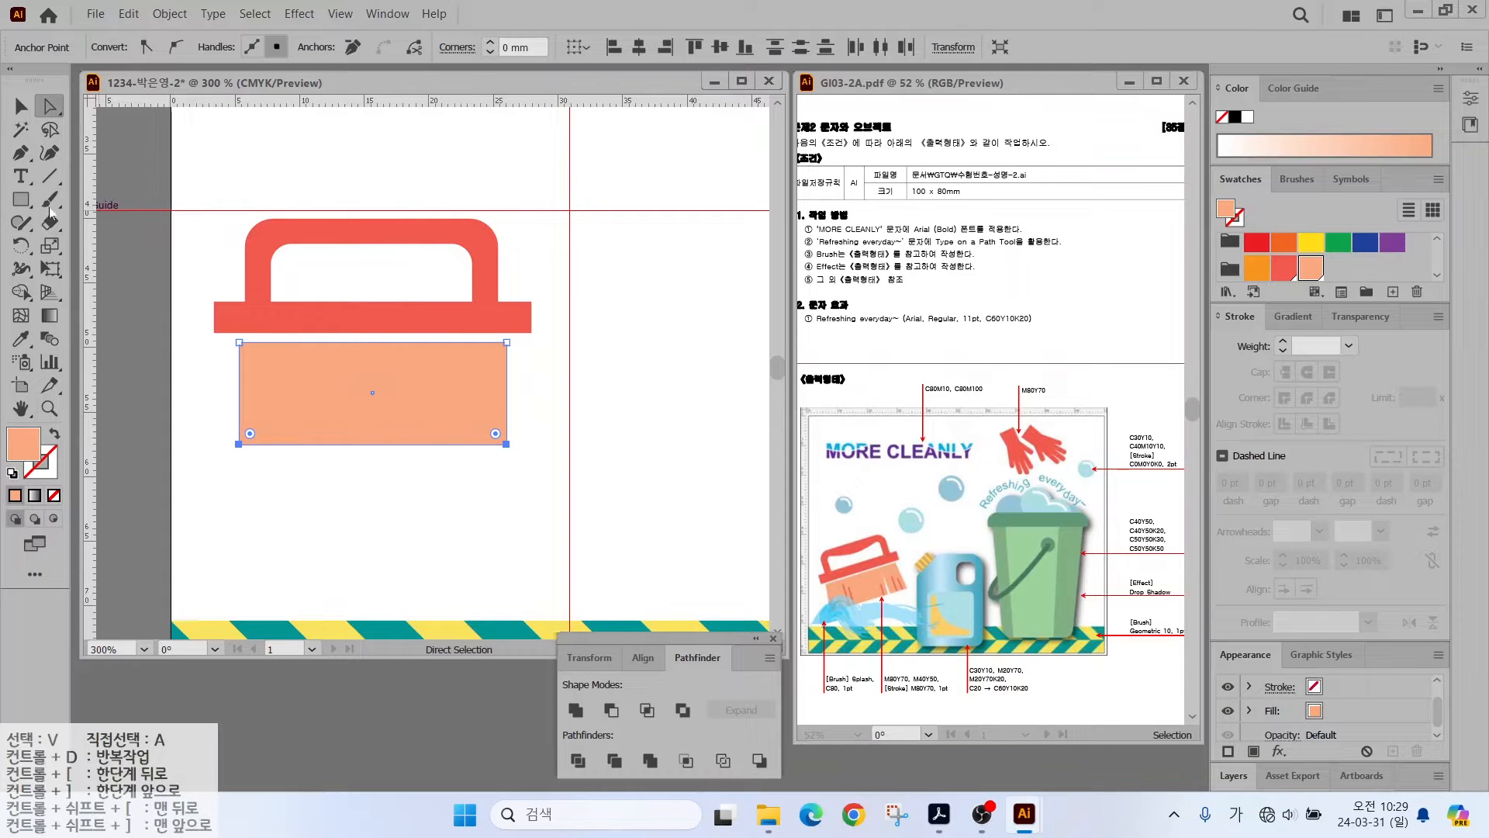
double_click(49, 247)
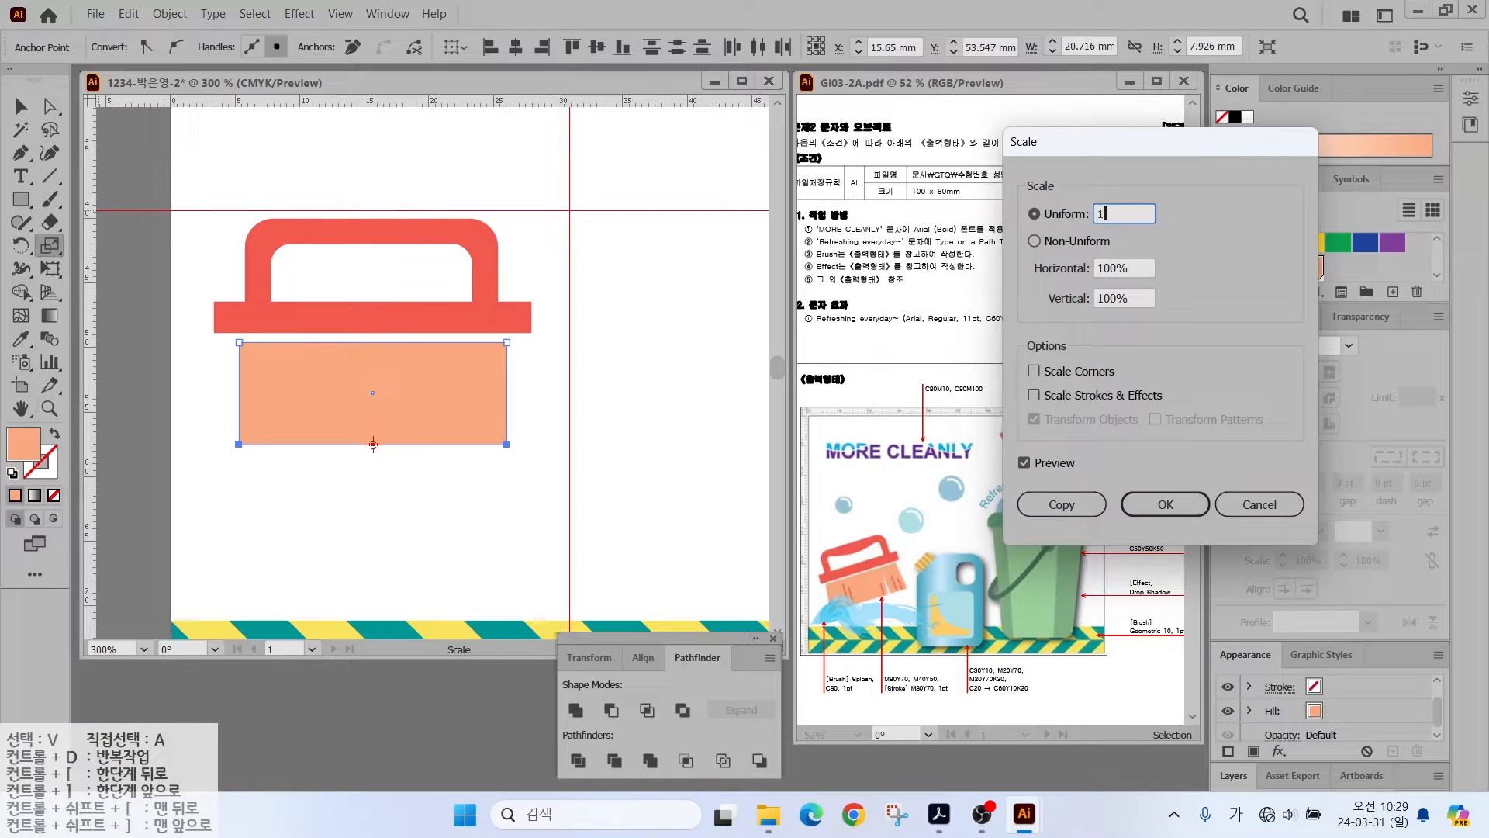
left_click(1026, 463)
left_click(1026, 463)
left_click(1026, 463)
left_click(1027, 463)
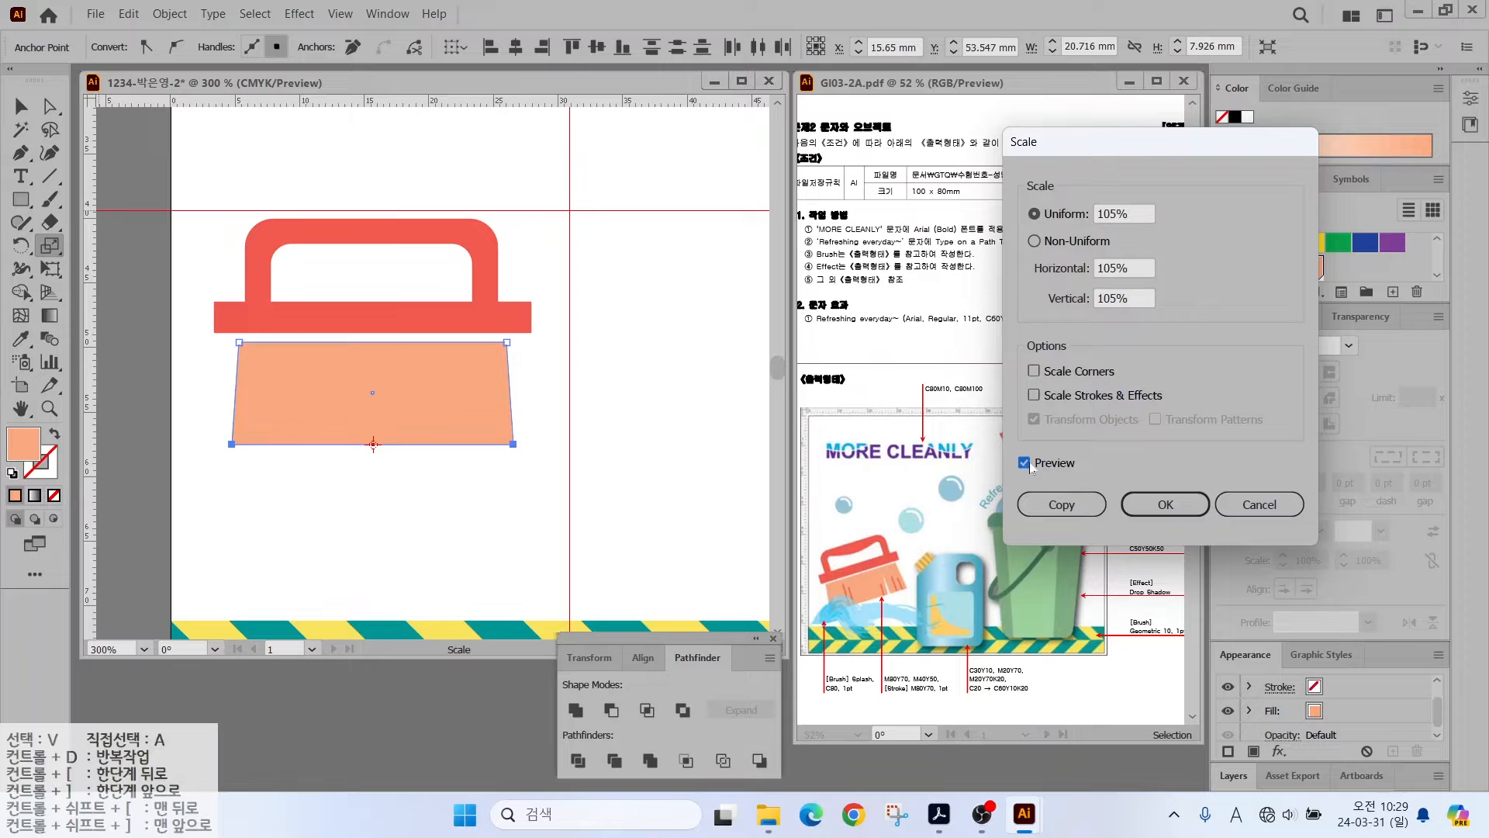
left_click(1163, 508)
key("a")
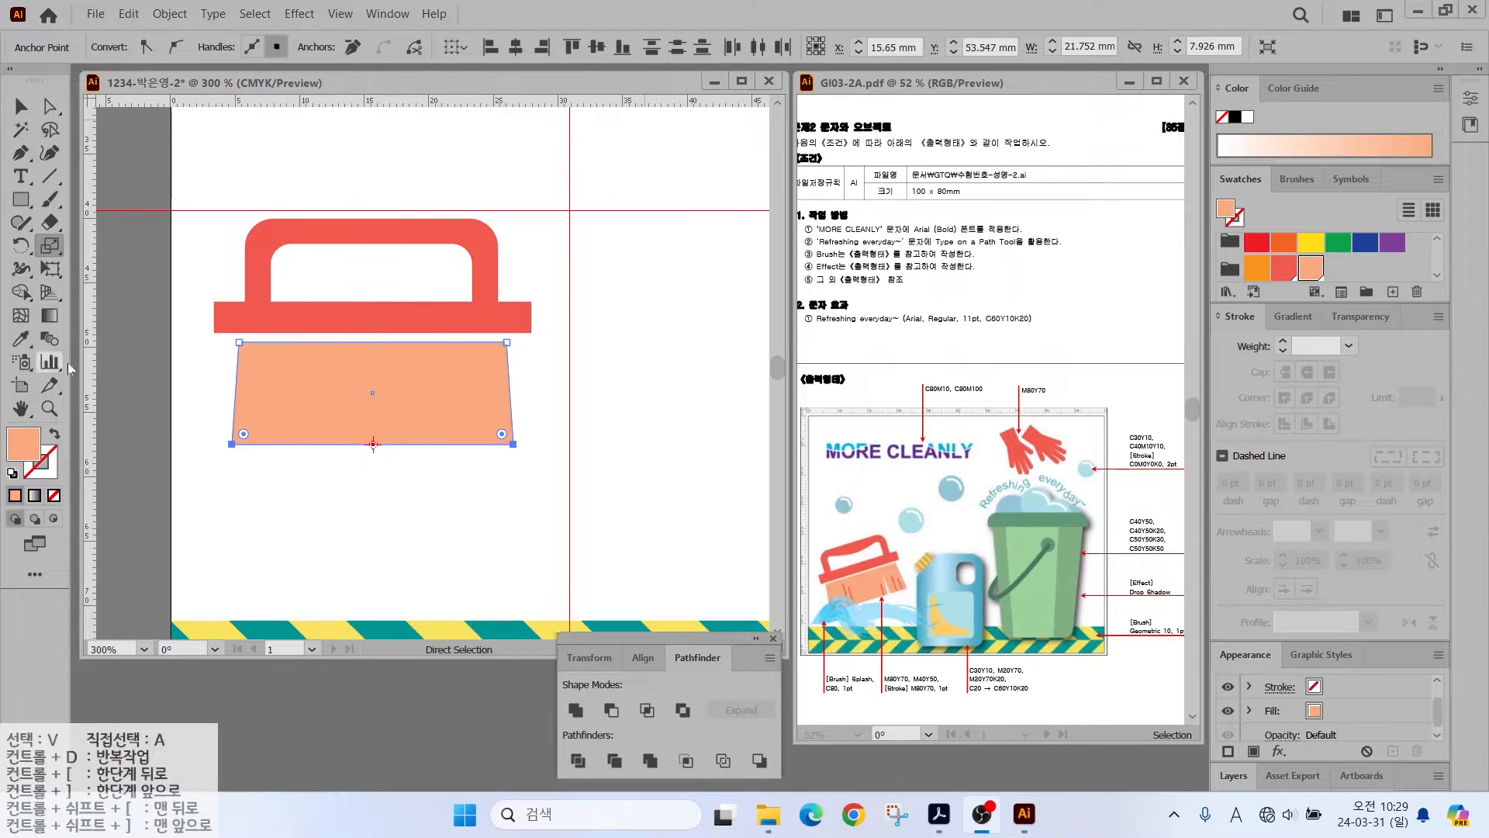
- Draw a red ellipse over the brush handle and narrow it from both sides
key("v")
left_click(290, 279)
left_click(22, 200)
left_click_drag(21, 207, 91, 245)
left_click_drag(278, 197, 464, 259)
left_click(22, 107)
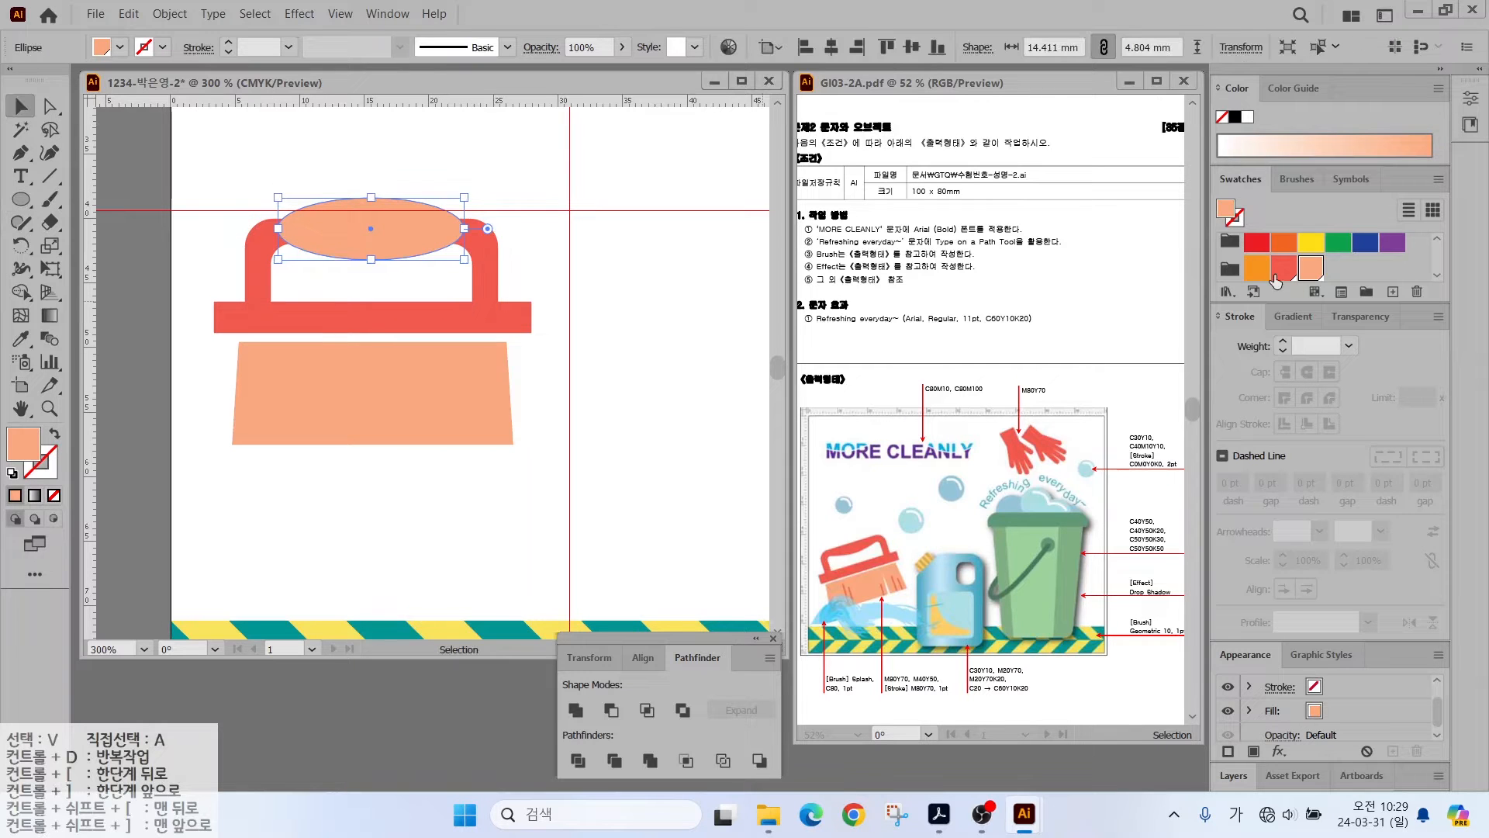
left_click(1284, 268)
left_click_drag(277, 229, 295, 231)
left_click_drag(465, 231, 459, 230)
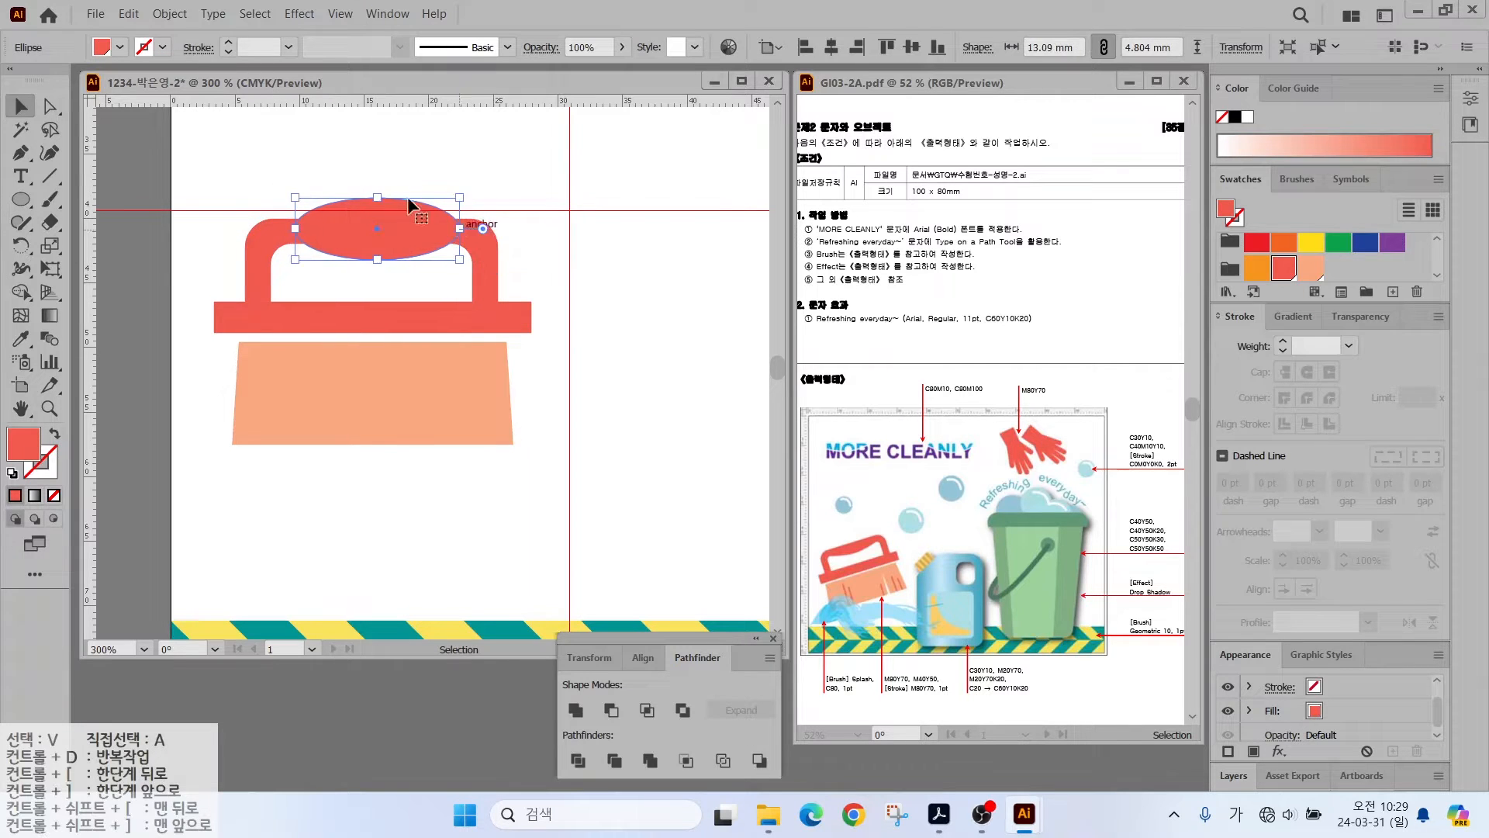
- Delete the ellipse's top anchor point to leave a red half-ellipse
key("a")
left_click(373, 197)
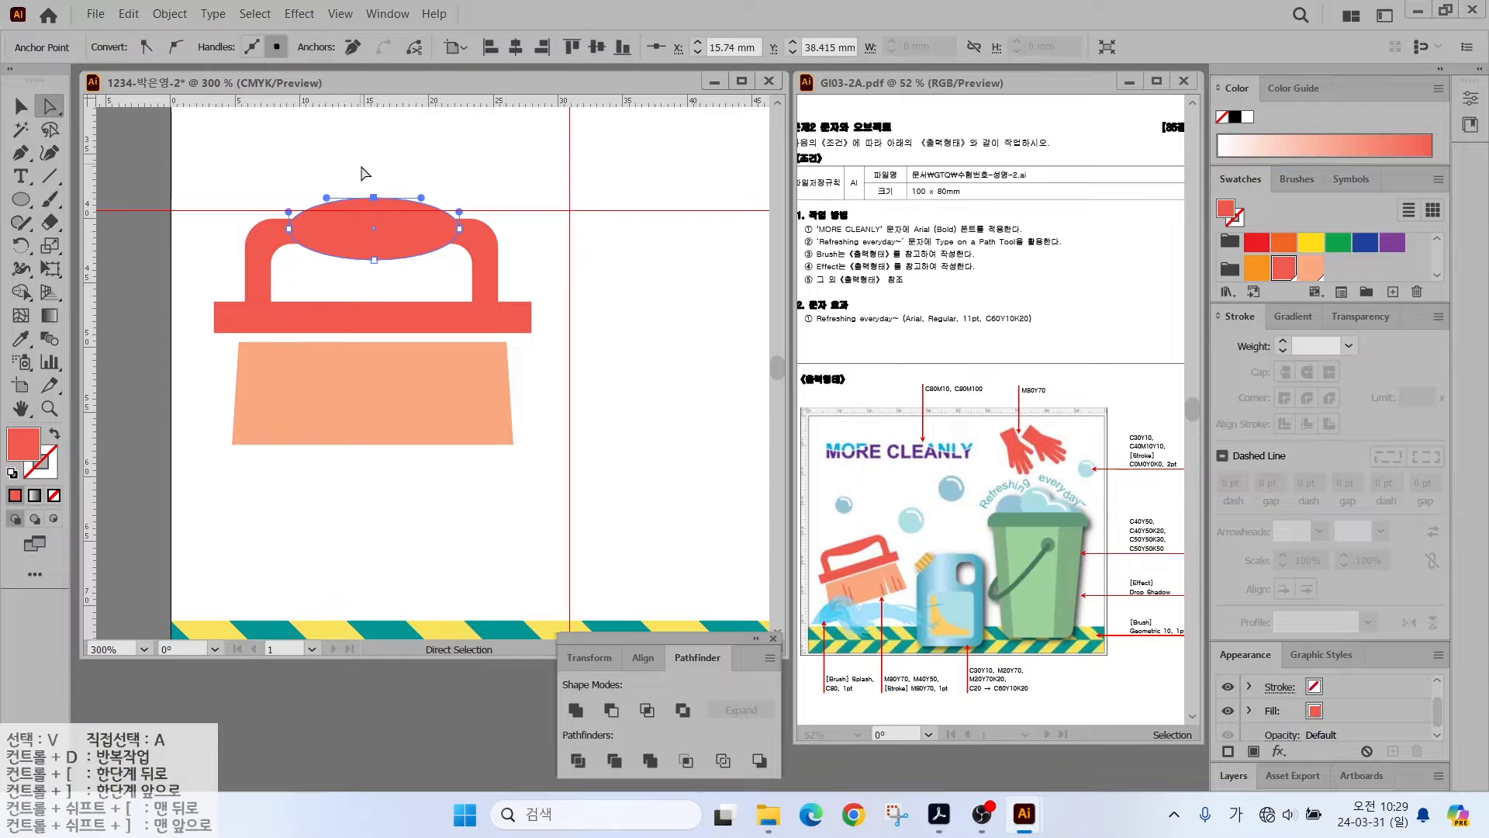
key("Delete")
left_click(21, 107)
left_click(231, 135)
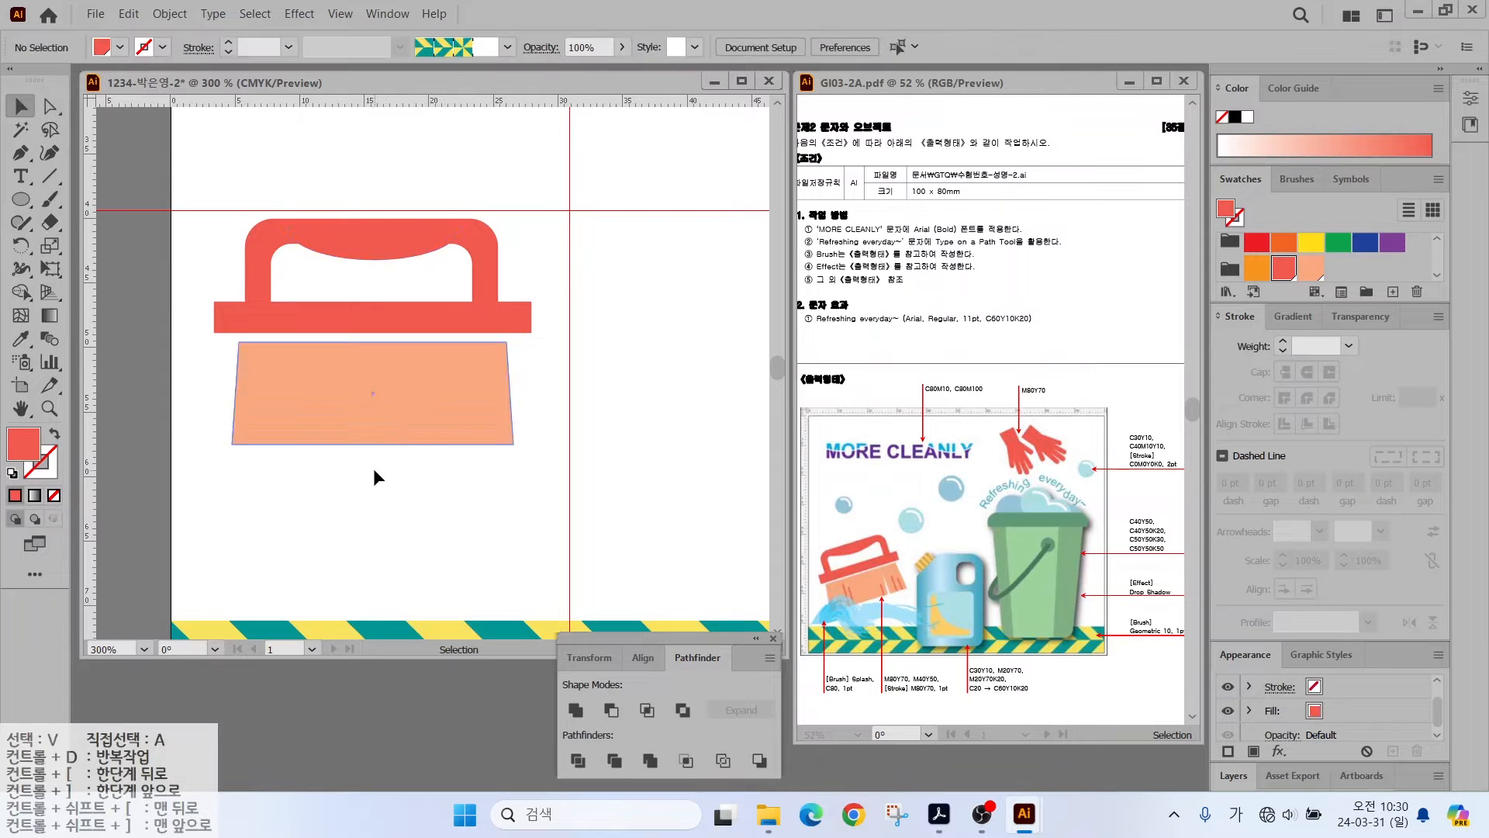
- Pen a narrow triangle and cut it out of the peach base with Minus Front
key("p")
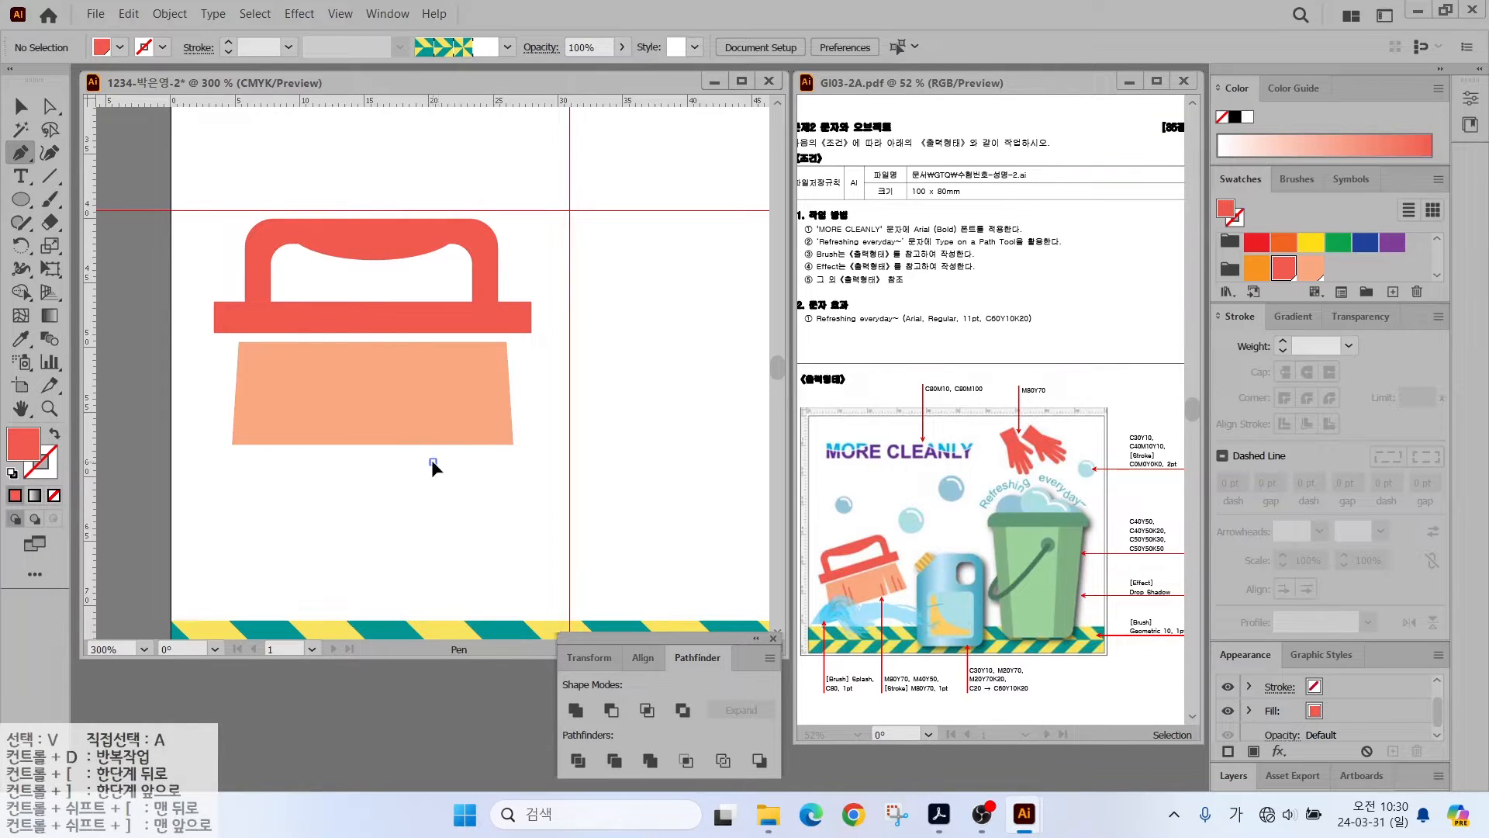
left_click(432, 461)
left_click(446, 363)
left_click(454, 462)
left_click(432, 461)
left_click(21, 108)
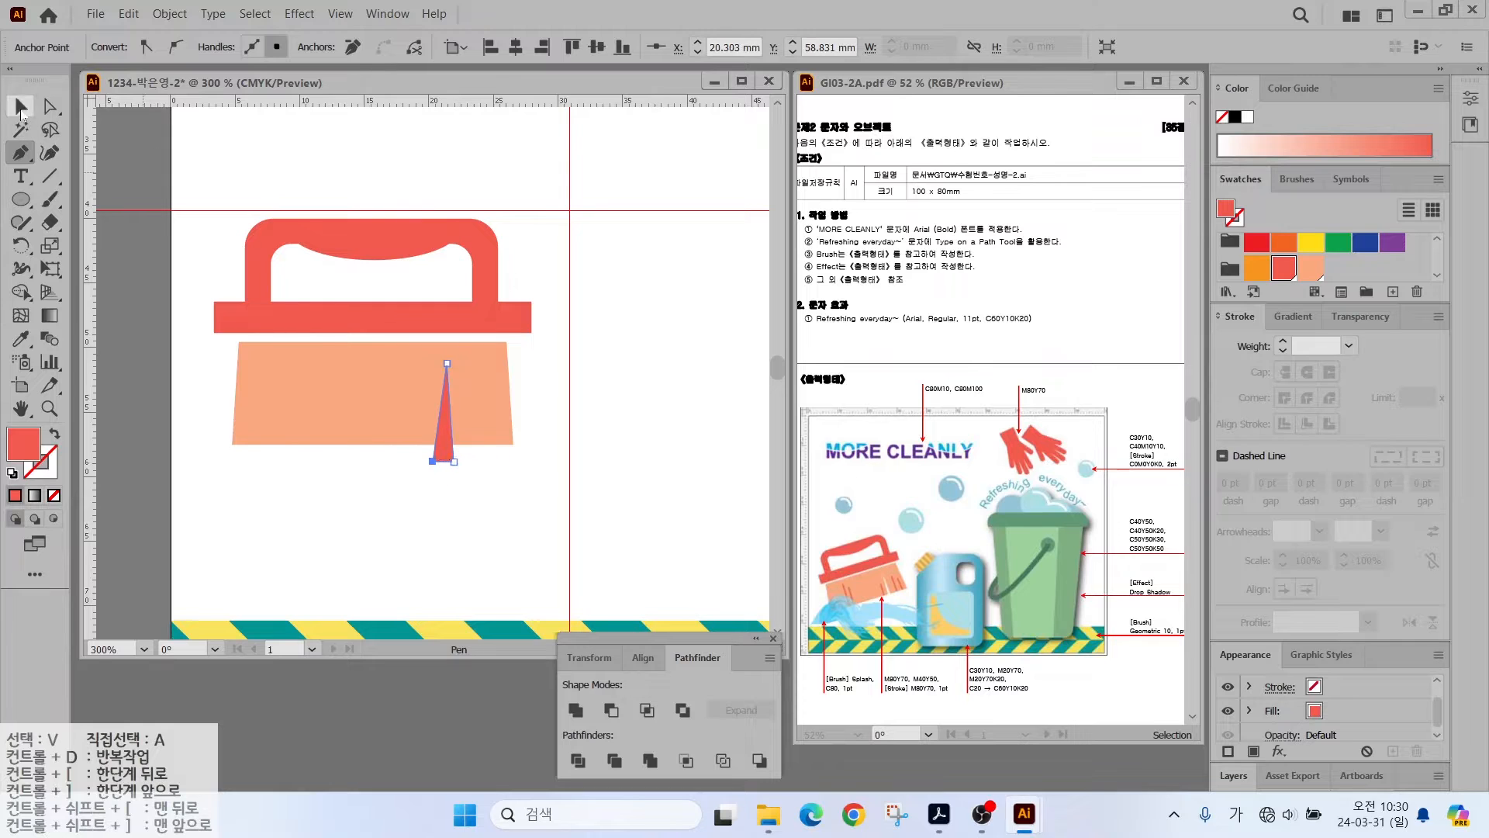
left_click(21, 116)
left_click_drag(432, 413, 441, 413)
left_click_drag(448, 477, 470, 419)
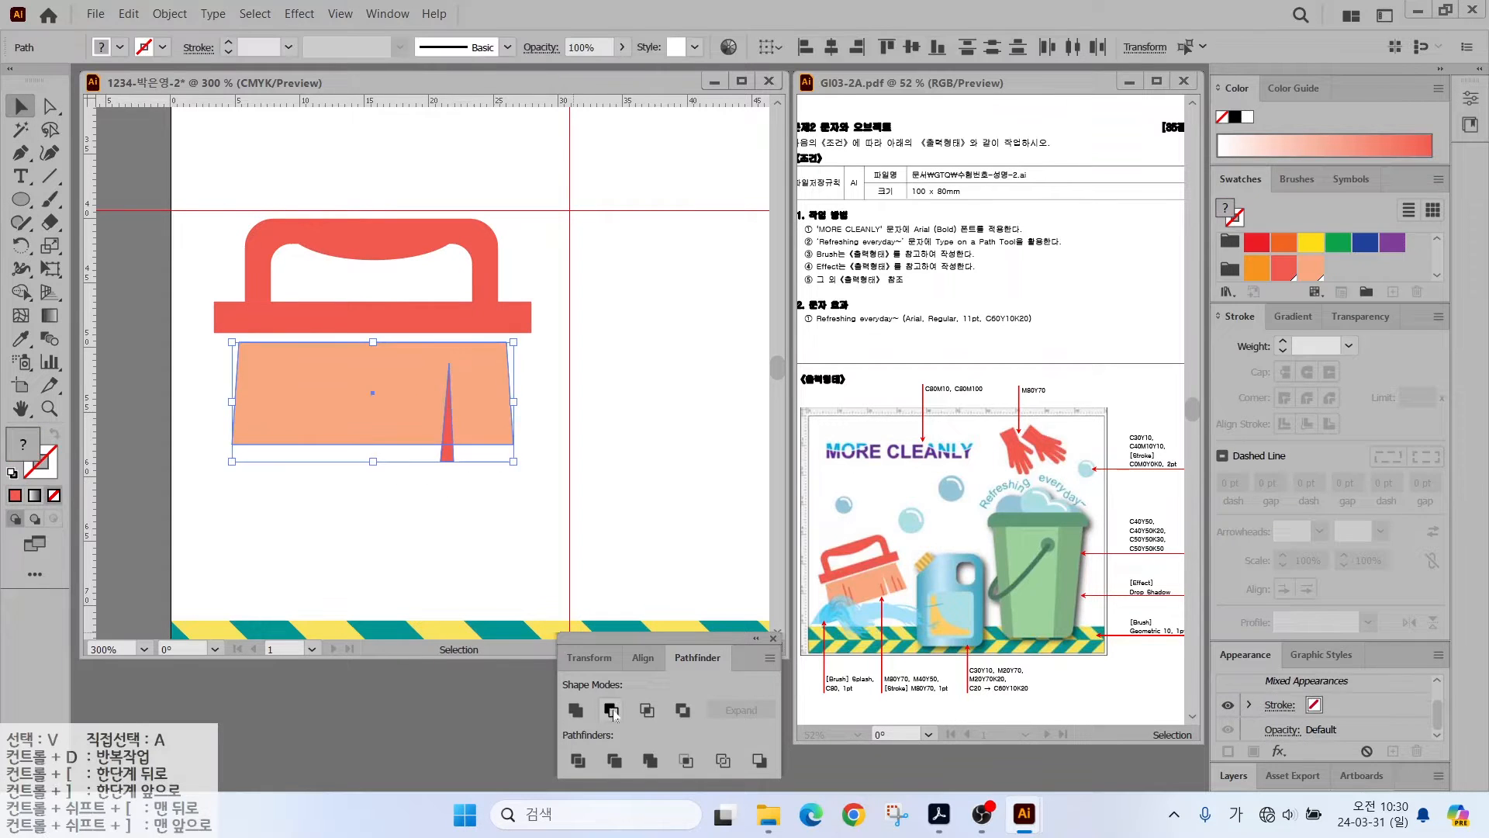
left_click(611, 710)
left_click(334, 506)
- Draw three red vertical bristle lines on the peach base
left_click(50, 176)
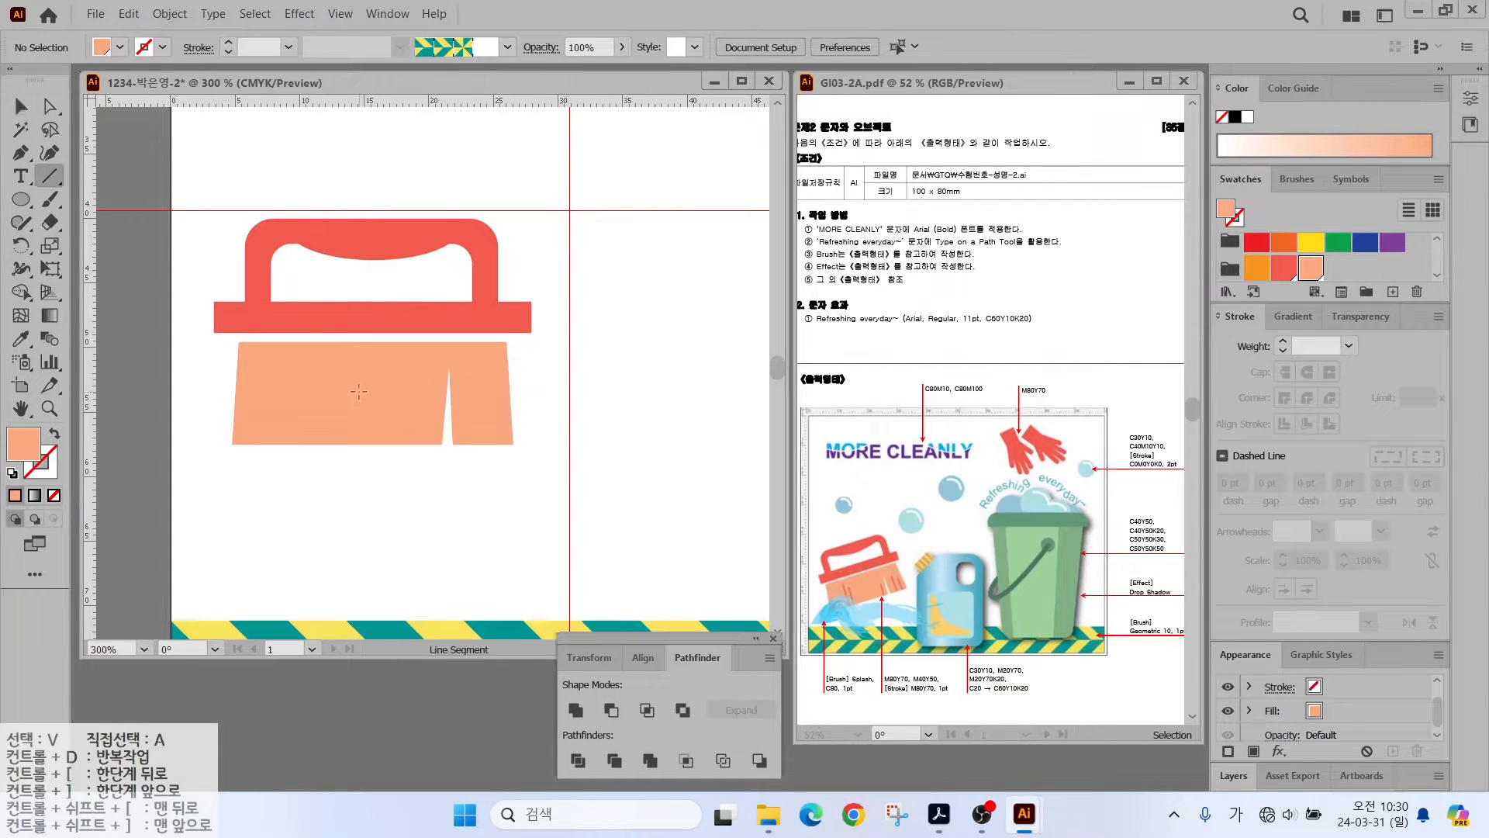
left_click_drag(292, 363, 288, 444)
scroll(1329, 272, "down", 5)
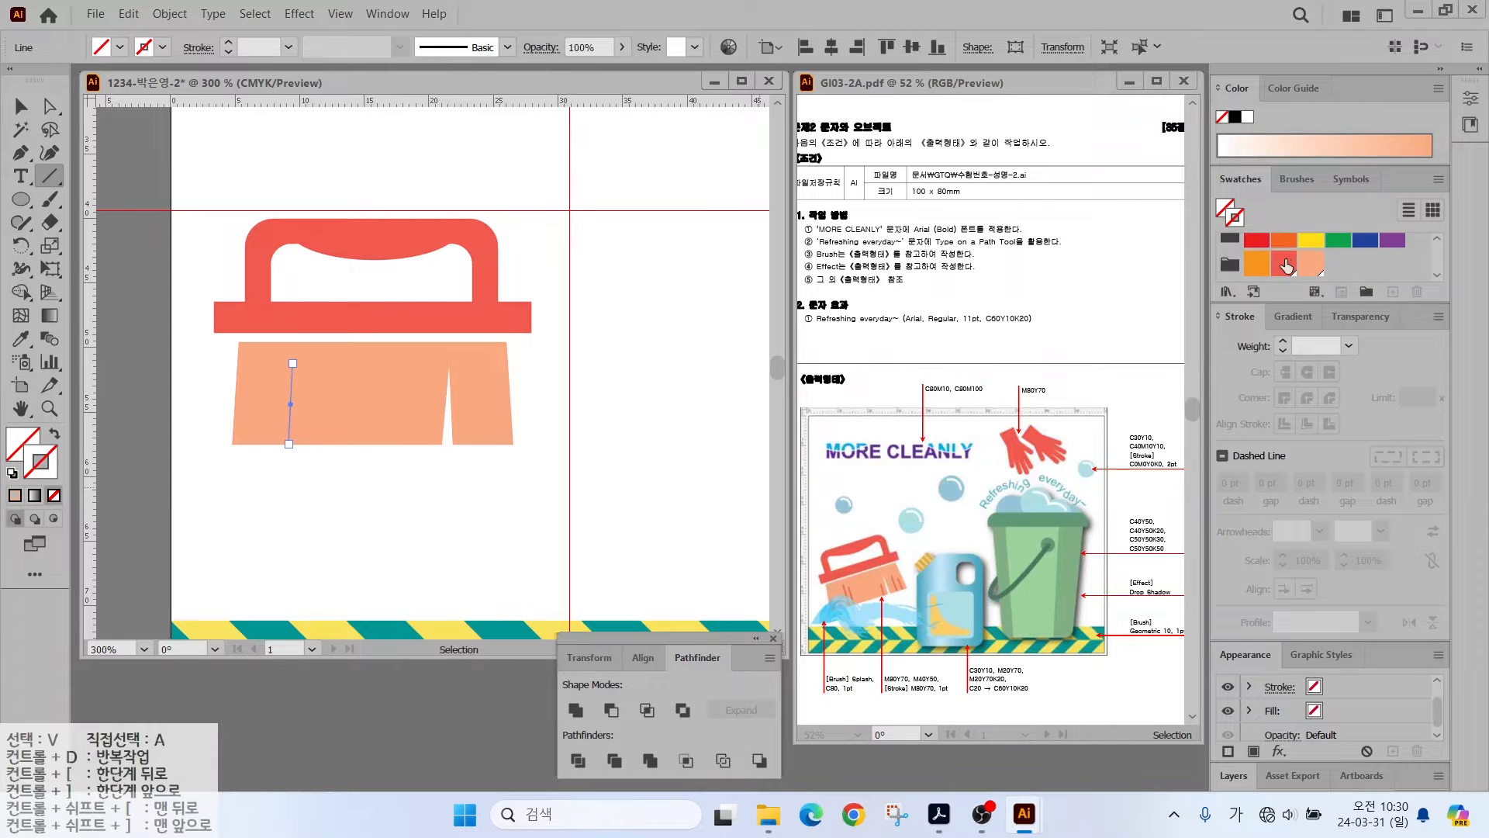
left_click(1285, 265)
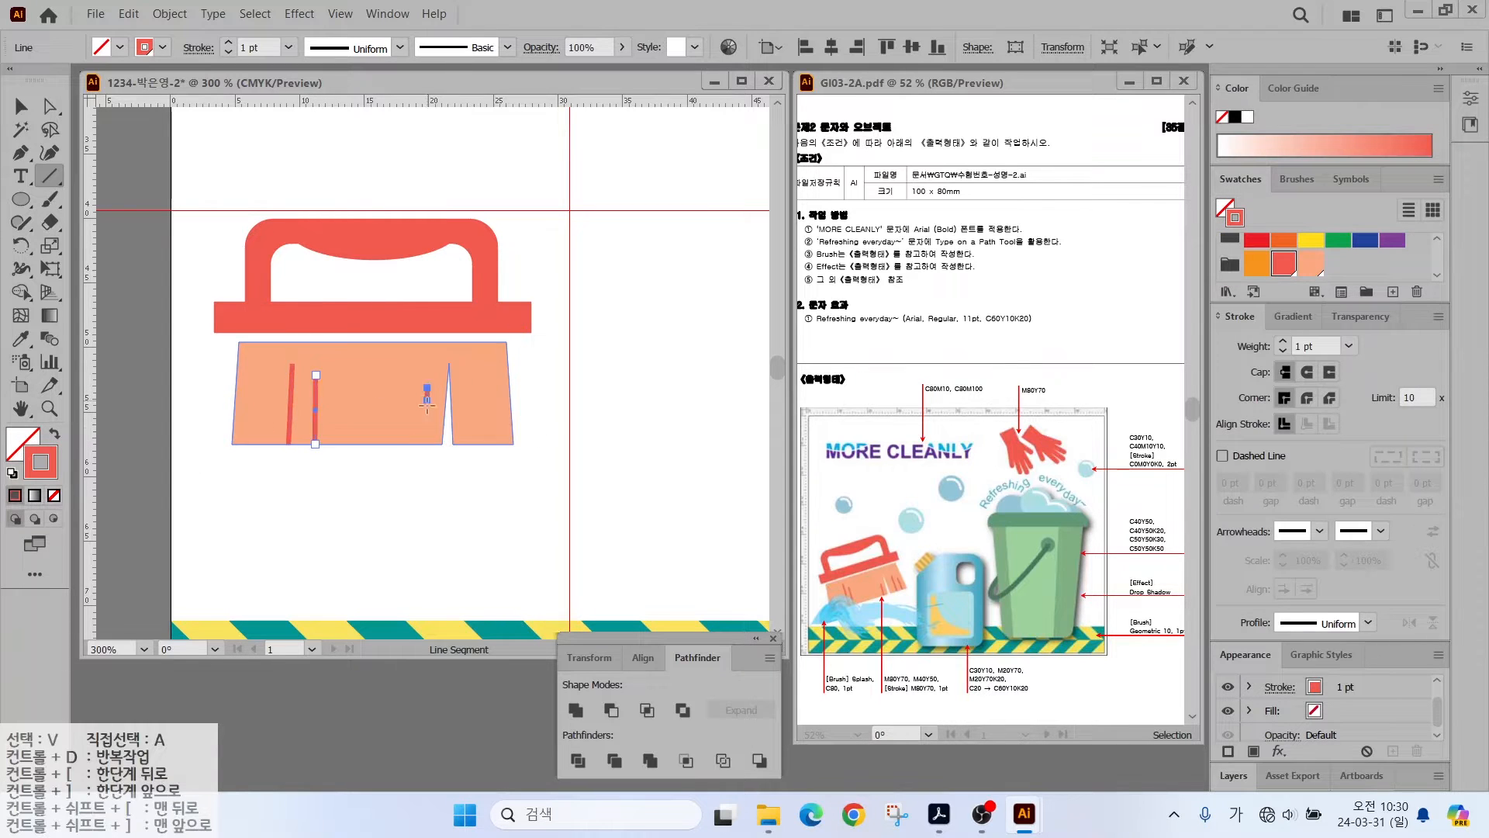
left_click_drag(426, 403, 420, 443)
left_click_drag(466, 381, 469, 443)
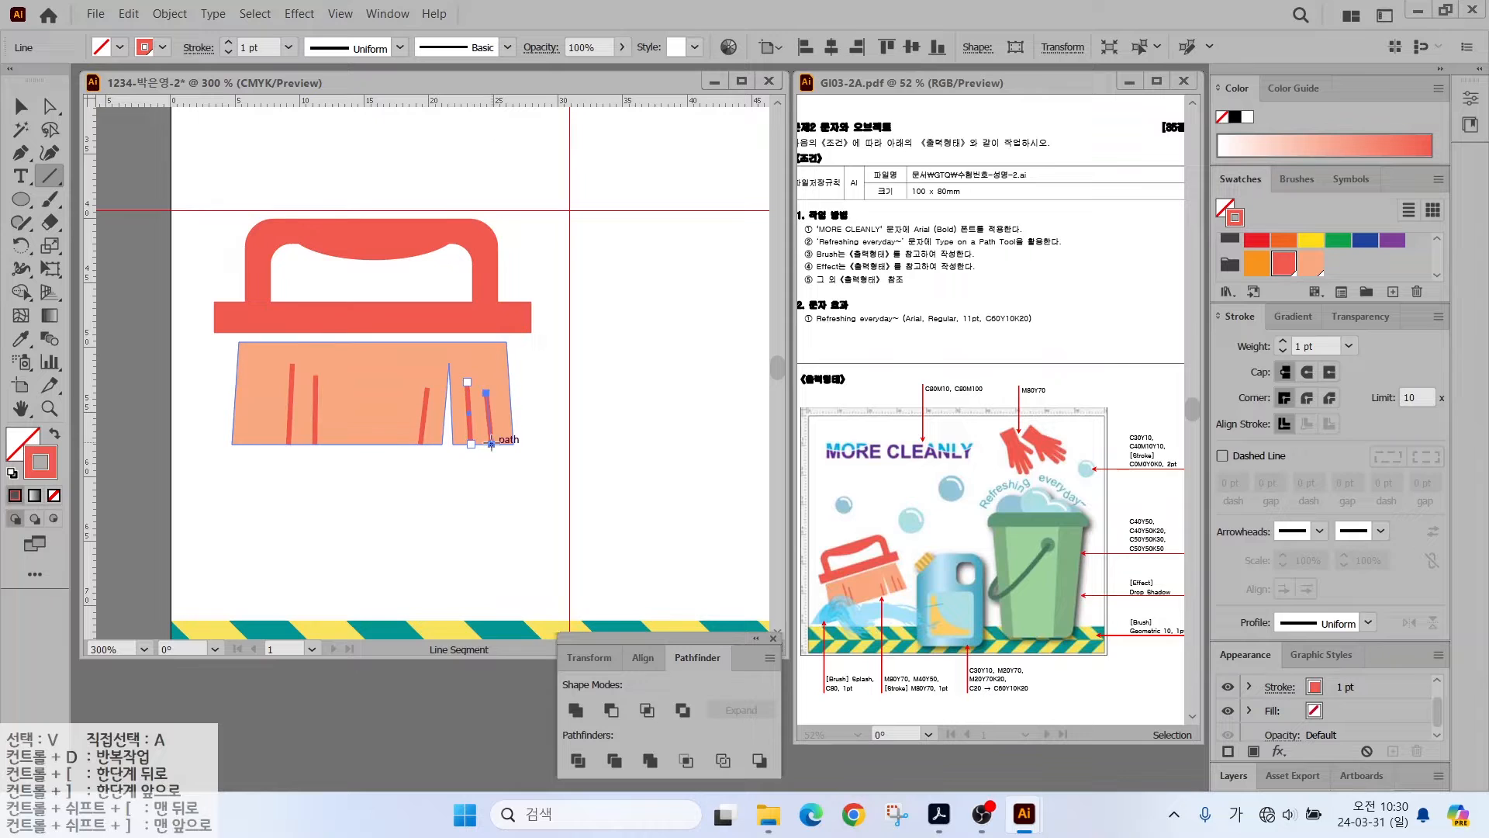
- Group all brush parts, tilt the brush about 11° counter-clockwise and nudge it right
left_click(21, 106)
left_click_drag(183, 180, 549, 483)
right_click(416, 318)
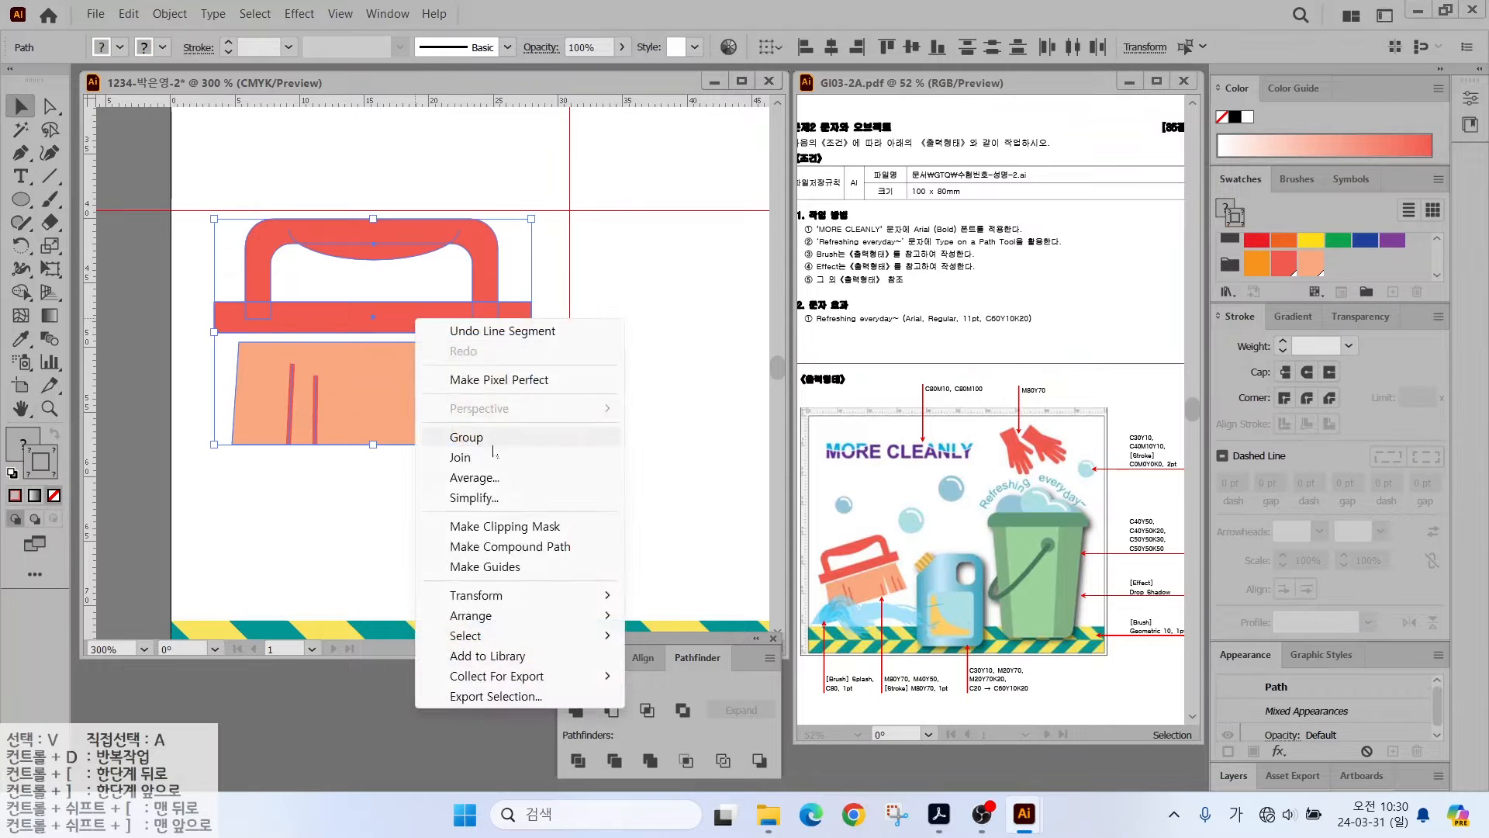
left_click(491, 439)
left_click_drag(541, 216, 514, 183)
left_click_drag(427, 308, 447, 319)
- Clear all guides, then add two vertical guides and one horizontal guide
scroll(614, 397, "down", 1)
left_click_drag(614, 397, 345, 456)
left_click(340, 14)
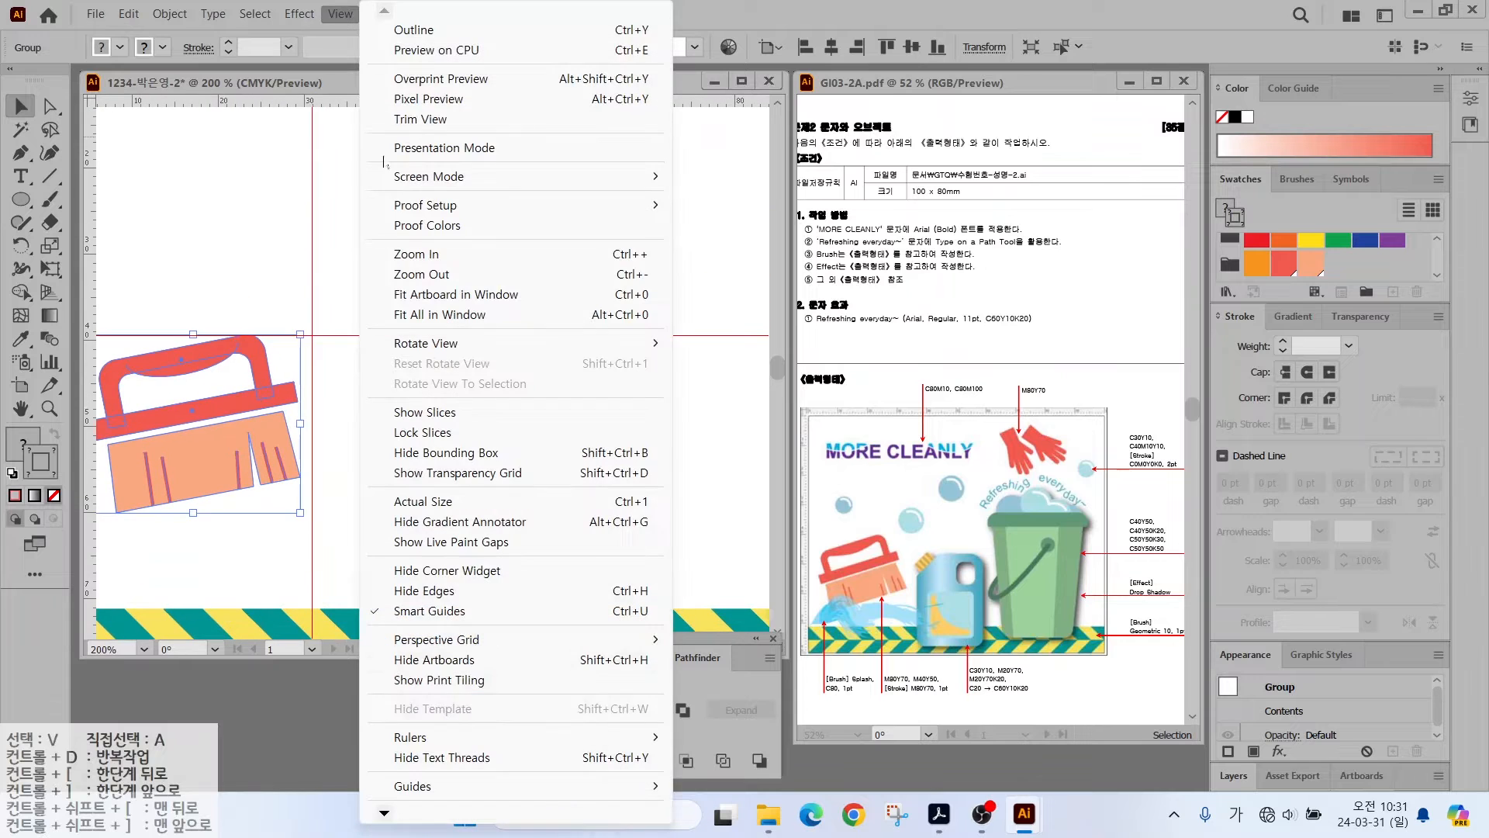
mouse_move(413, 786)
left_click(729, 787)
double_click(21, 409)
left_click_drag(90, 368, 335, 309)
left_click_drag(87, 305, 499, 304)
left_click_drag(405, 101, 385, 385)
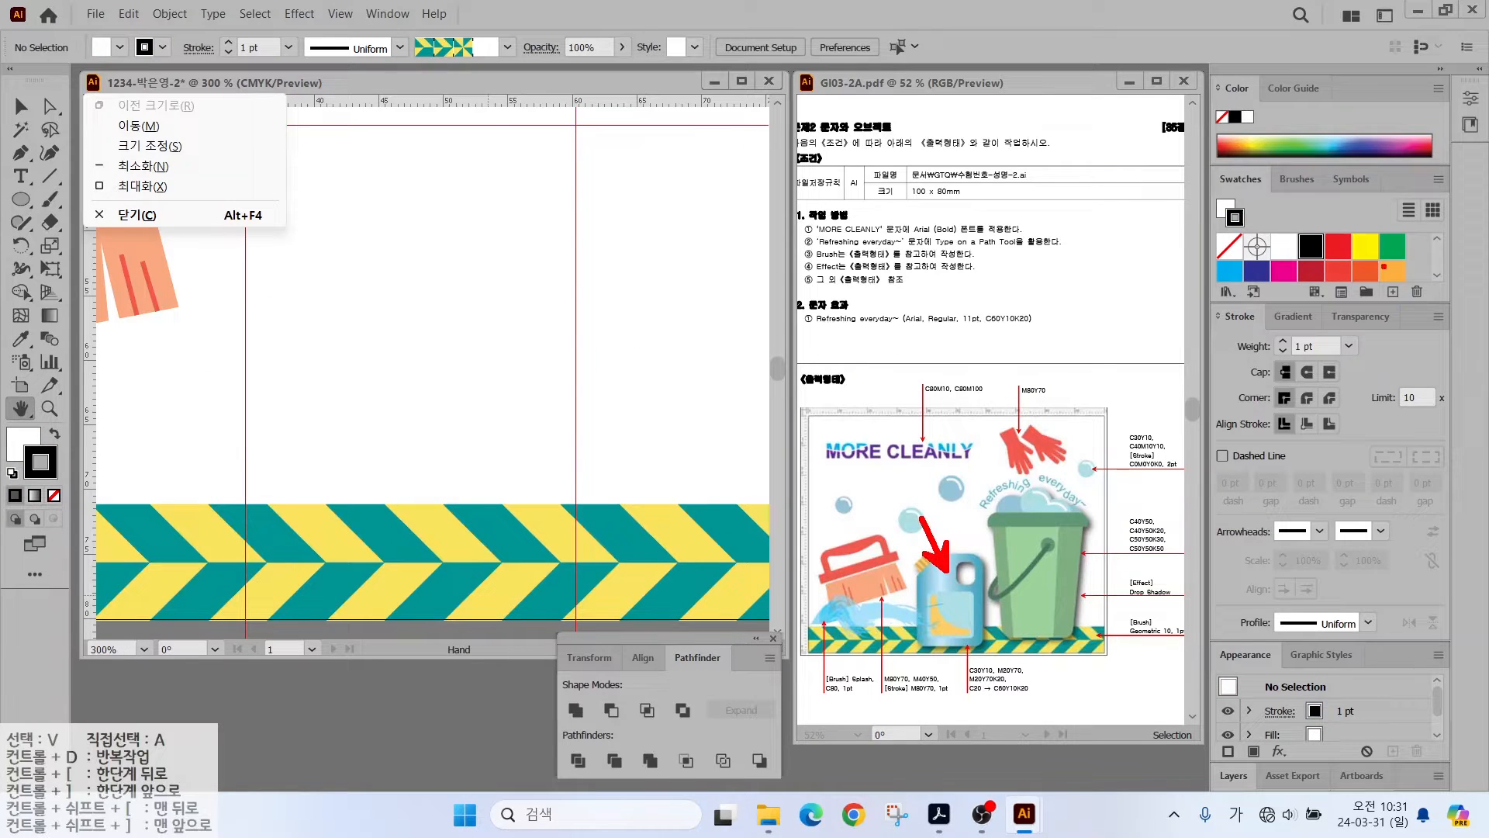
- Add a light-blue CMYK 30/0/10/0 swatch
key("Escape")
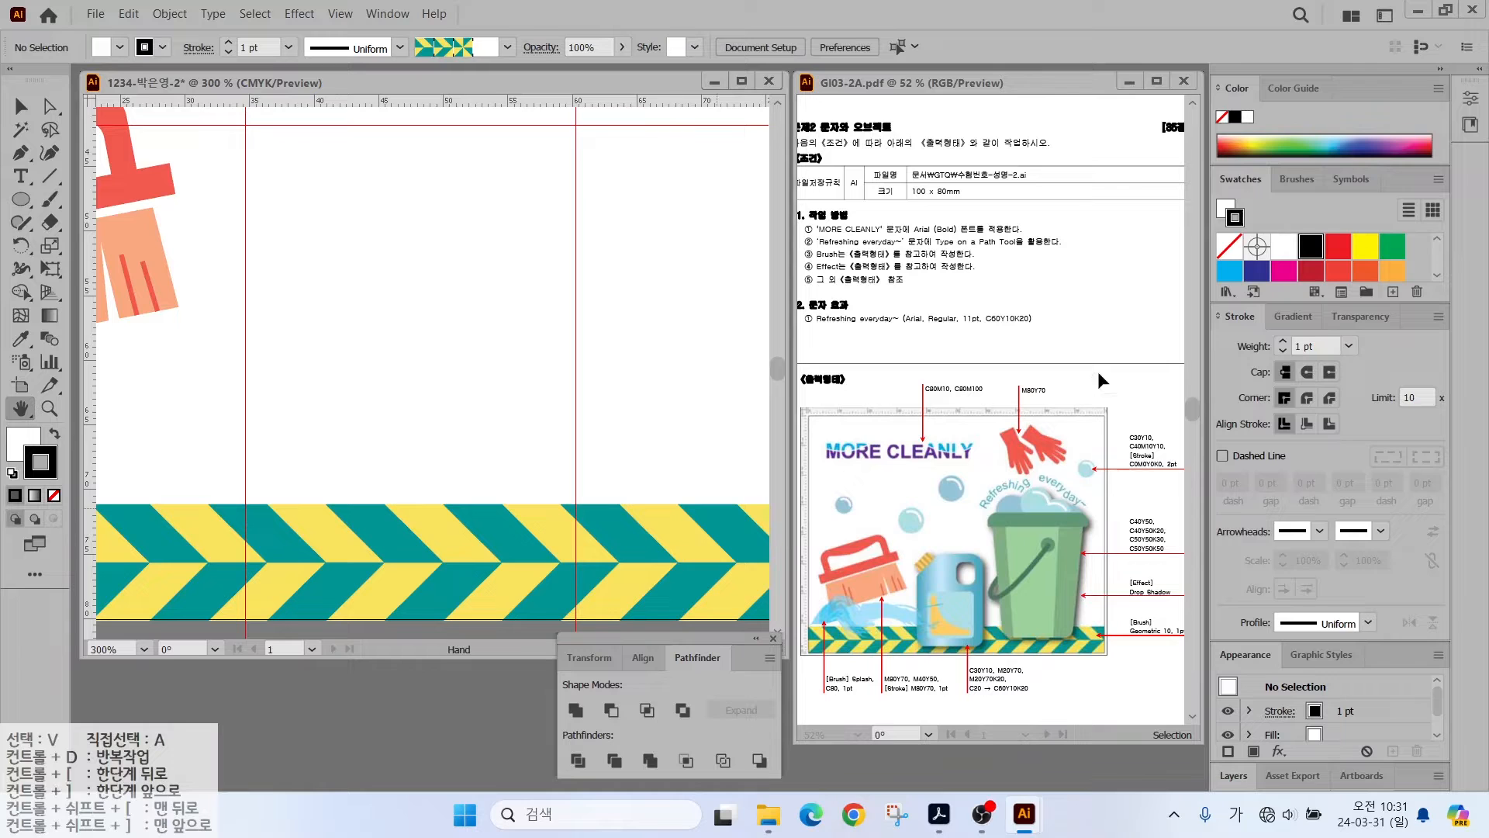
scroll(1354, 264, "down", 3)
left_click(1311, 263)
left_click(1393, 292)
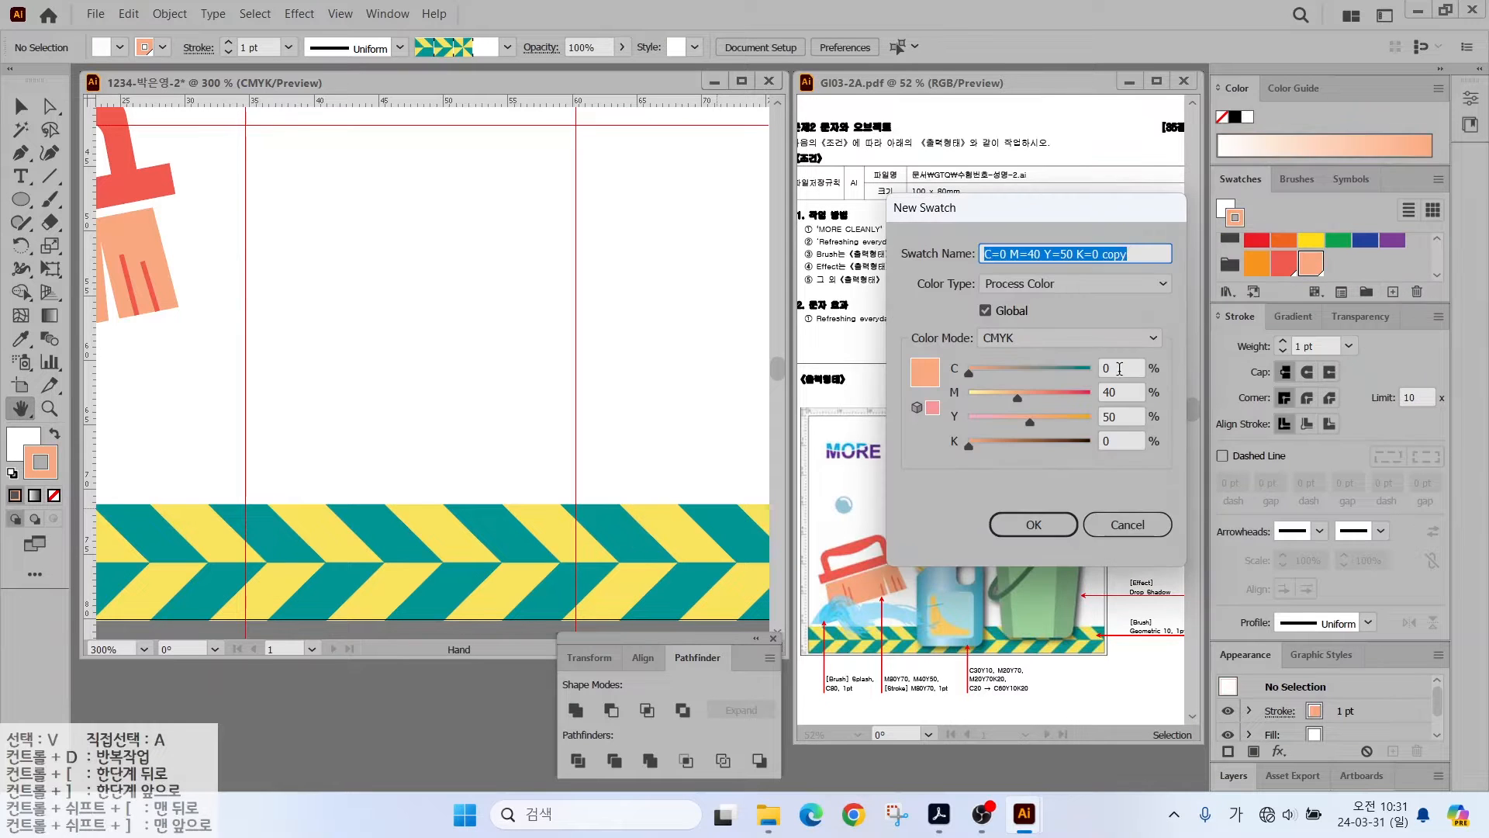
type("30")
key("Tab")
type("0")
key("Tab")
type("10")
- Add a yellow CMYK 0/20/70/0 swatch
key("Tab")
key("Return")
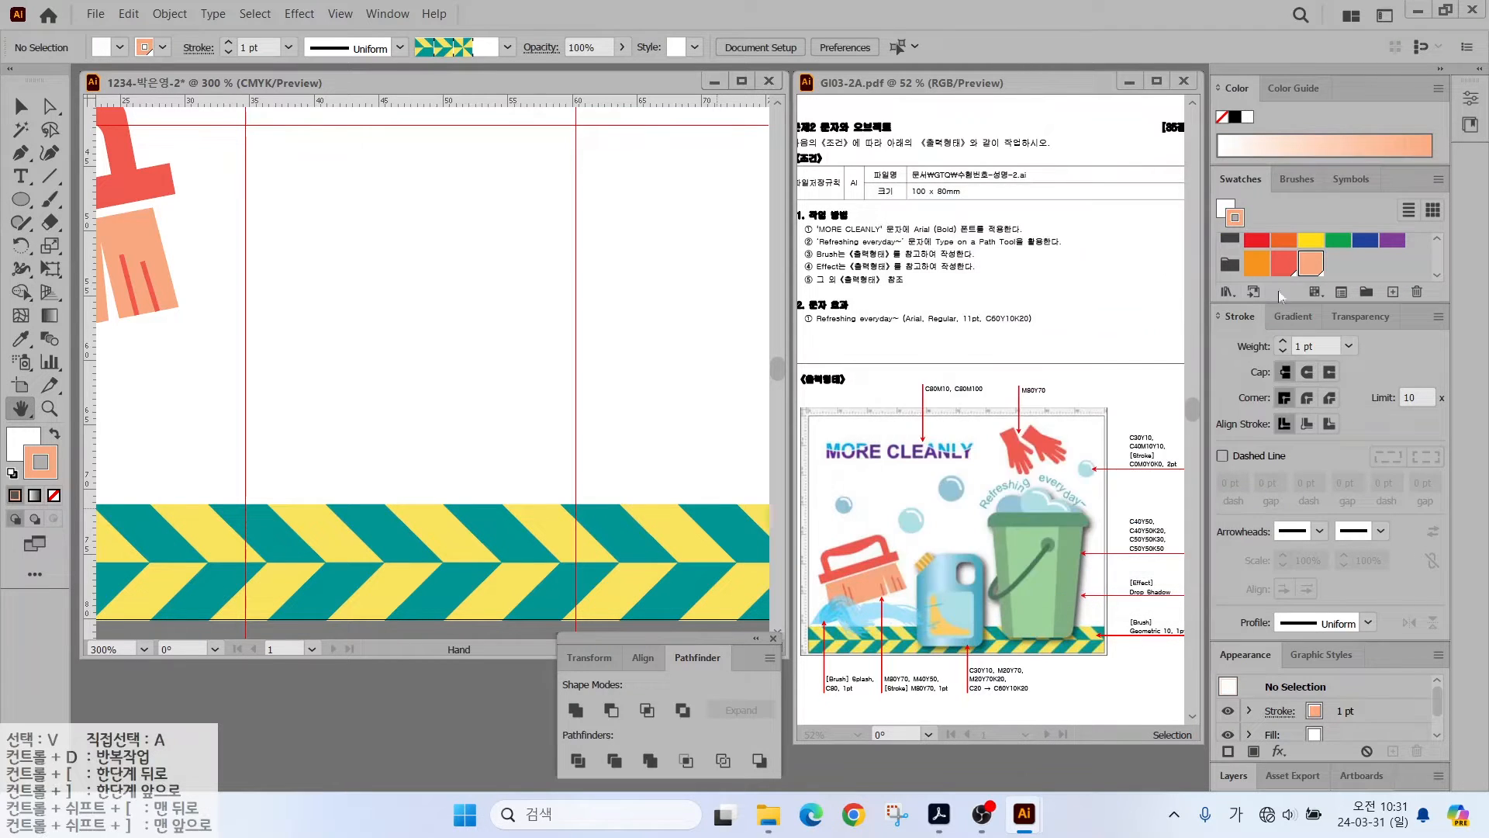
left_click(1338, 263)
left_click(1393, 292)
left_click_drag(1125, 370, 1063, 357)
type("0")
key("Tab")
type("20")
key("Tab")
type("70")
key("Tab")
key("Return")
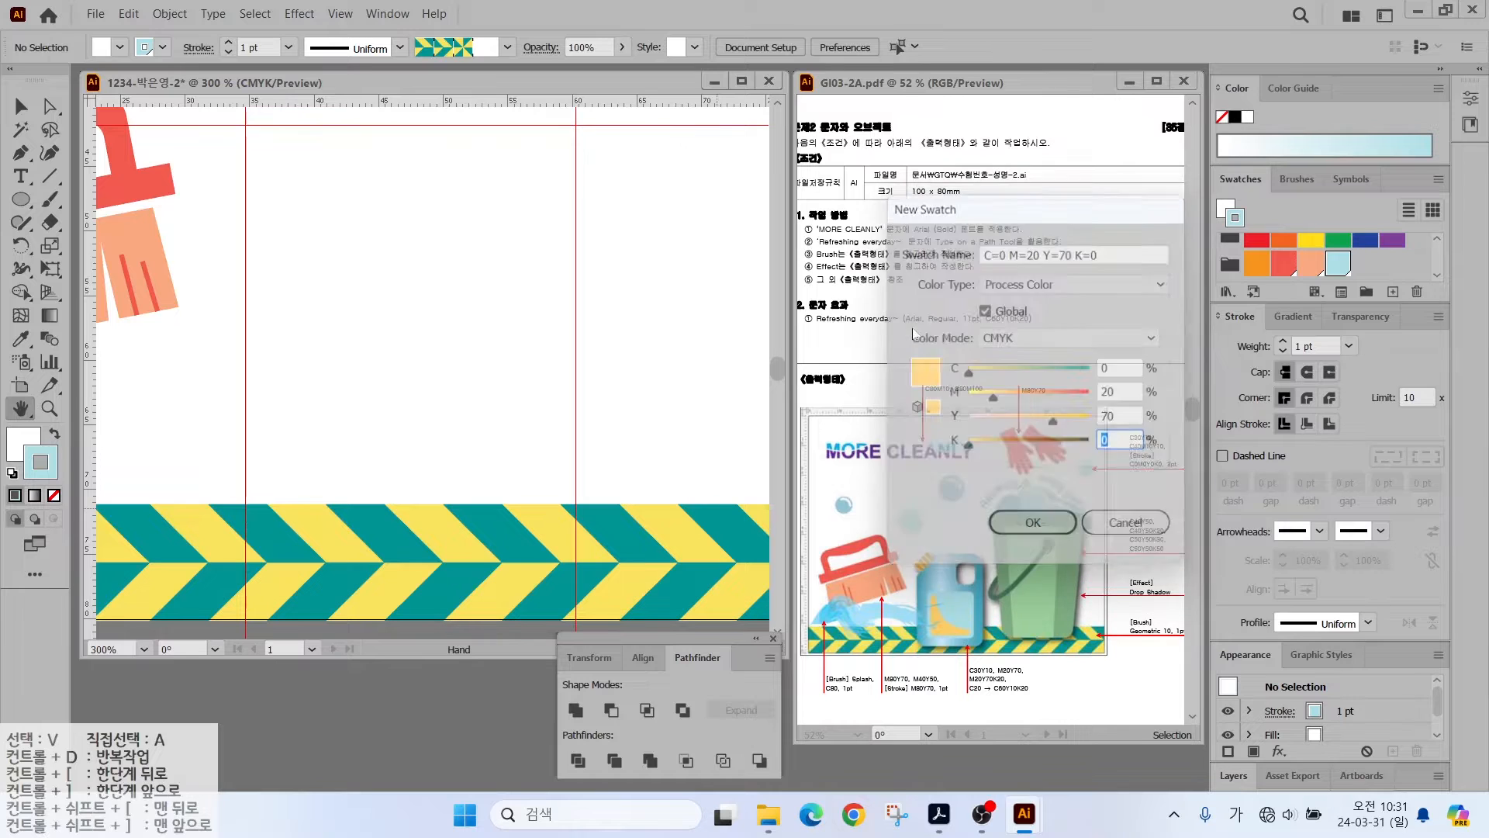
left_click(1393, 292)
- Add a darker ochre CMYK 0/20/70/20 swatch
left_click_drag(1119, 441, 1086, 441)
type("20")
key("Return")
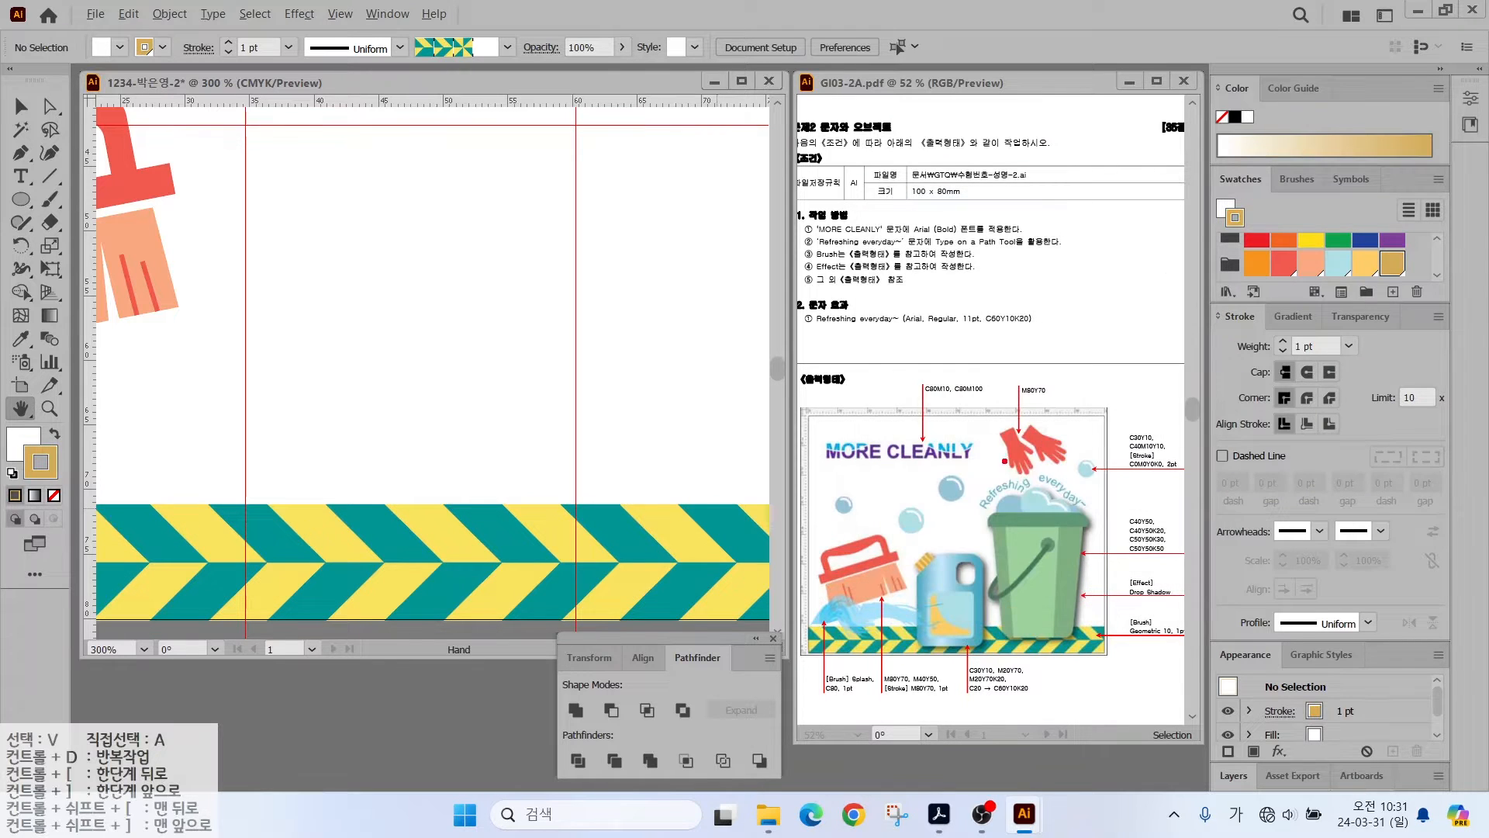
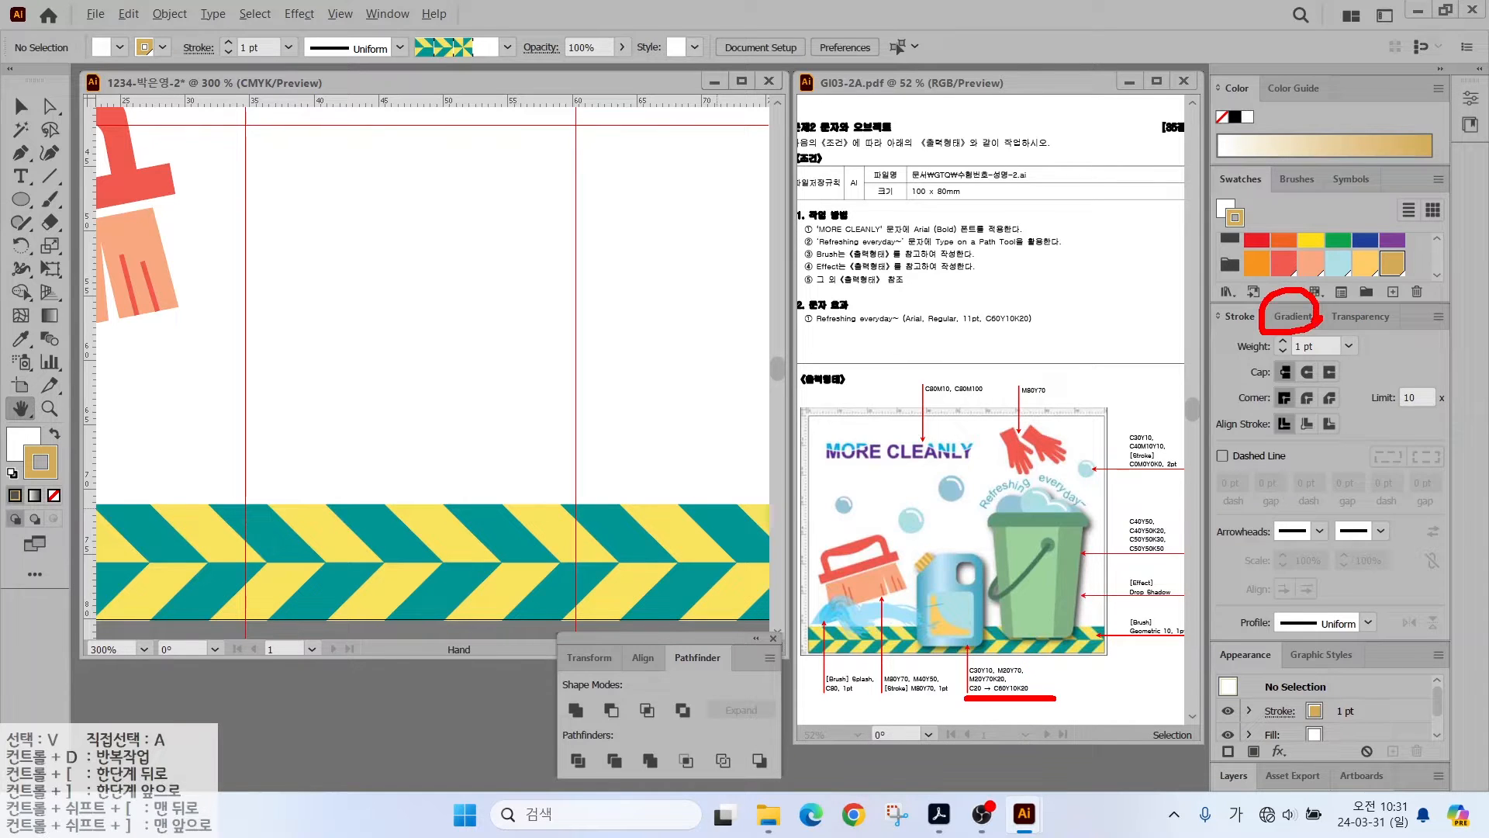
- Apply a default gradient and set its left stop to CMYK cyan 20
key("Escape")
left_click(1289, 317)
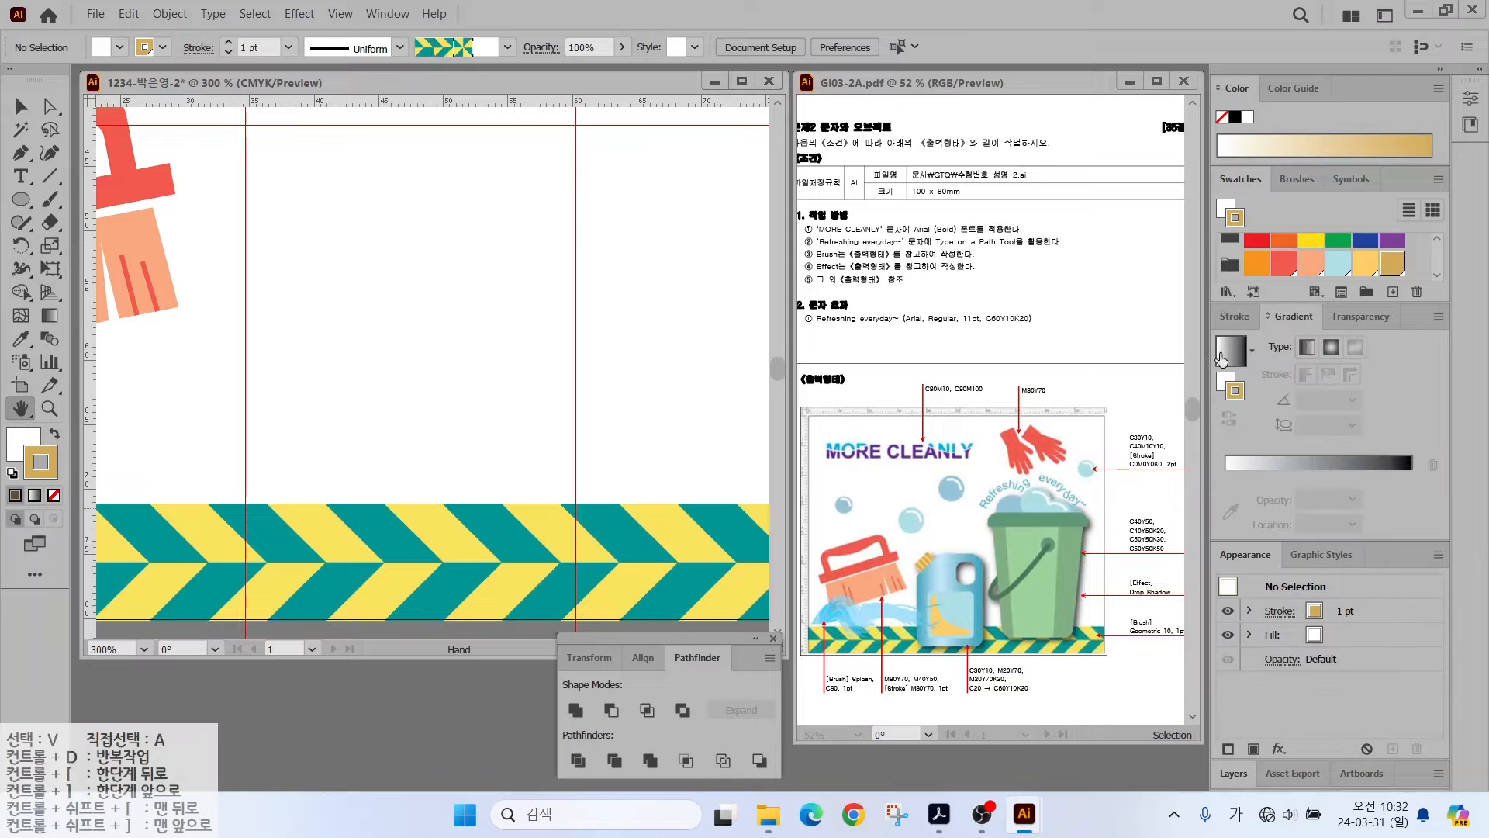
left_click(1229, 355)
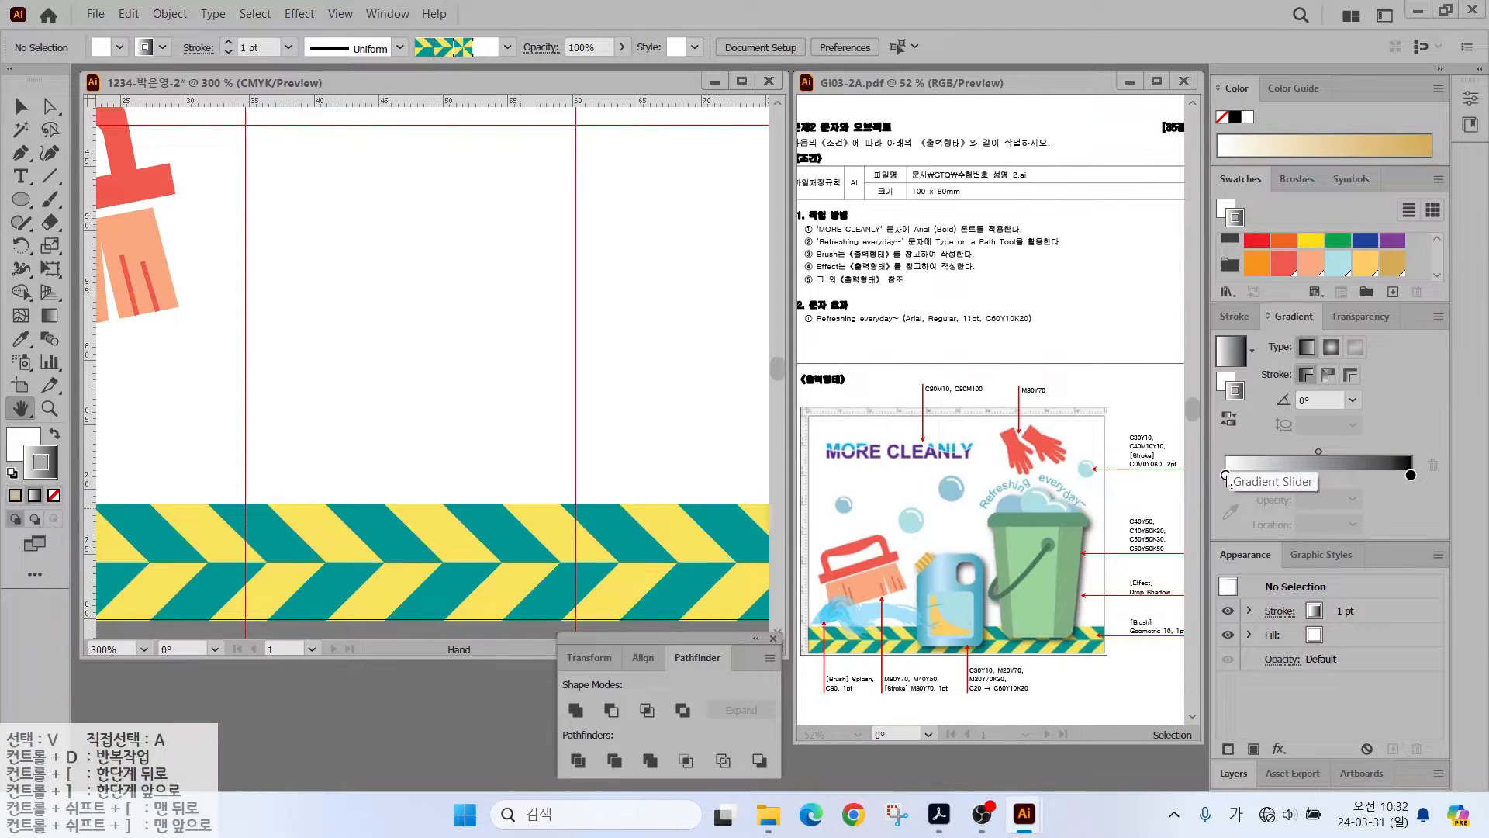
double_click(1226, 475)
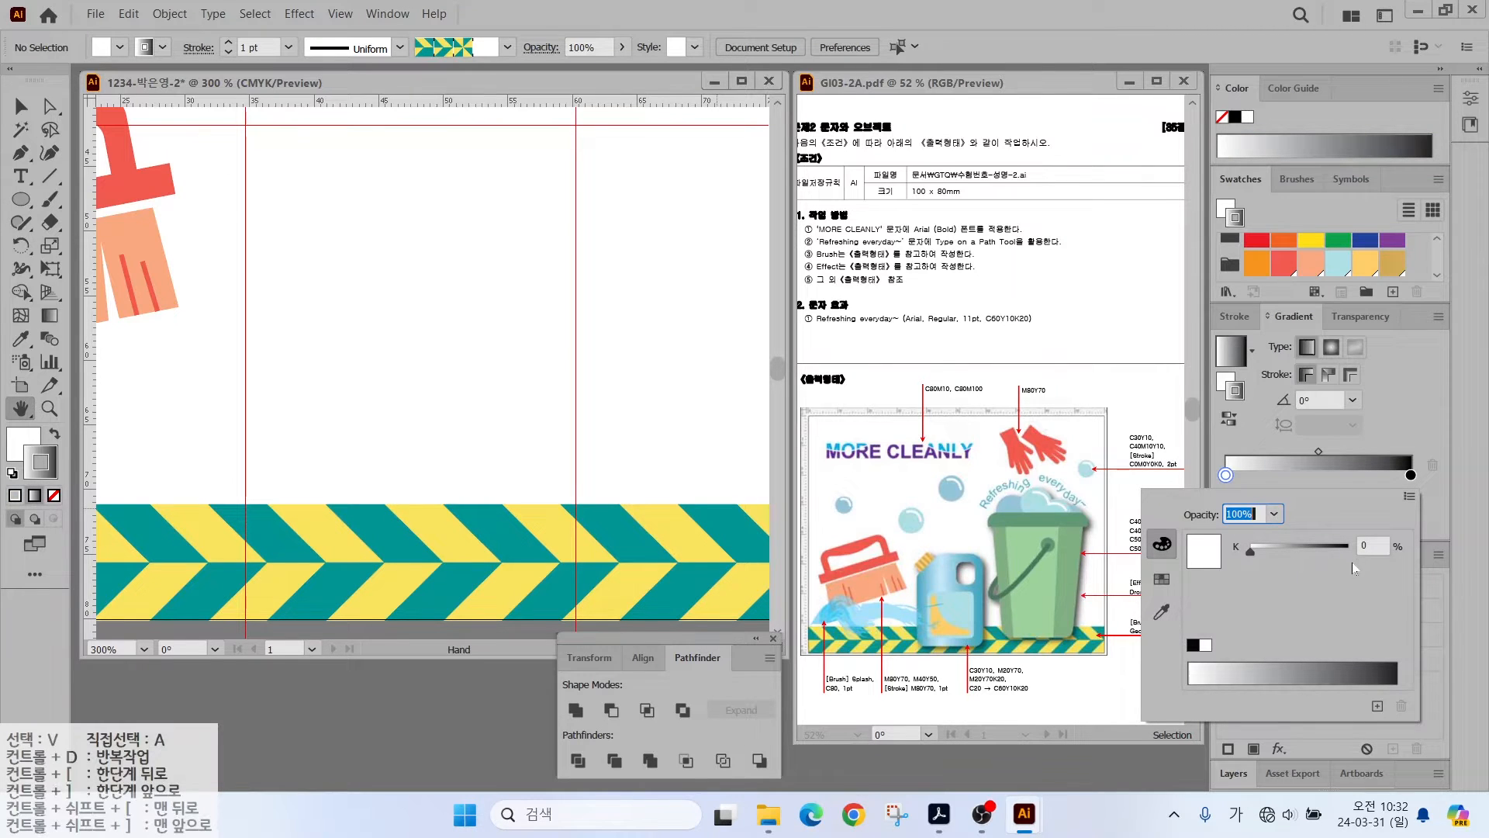
left_click(1410, 498)
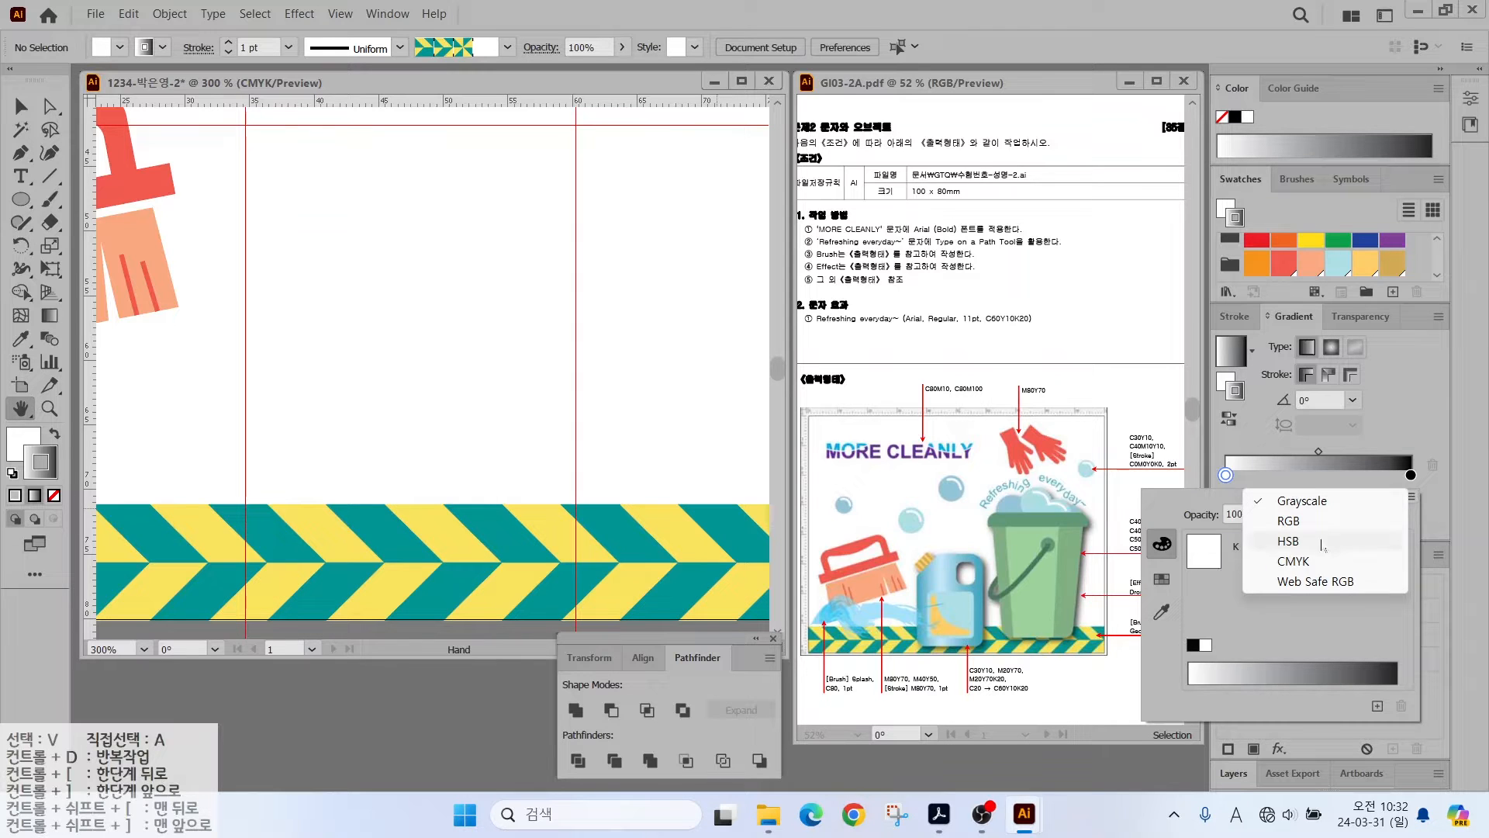
left_click(1292, 563)
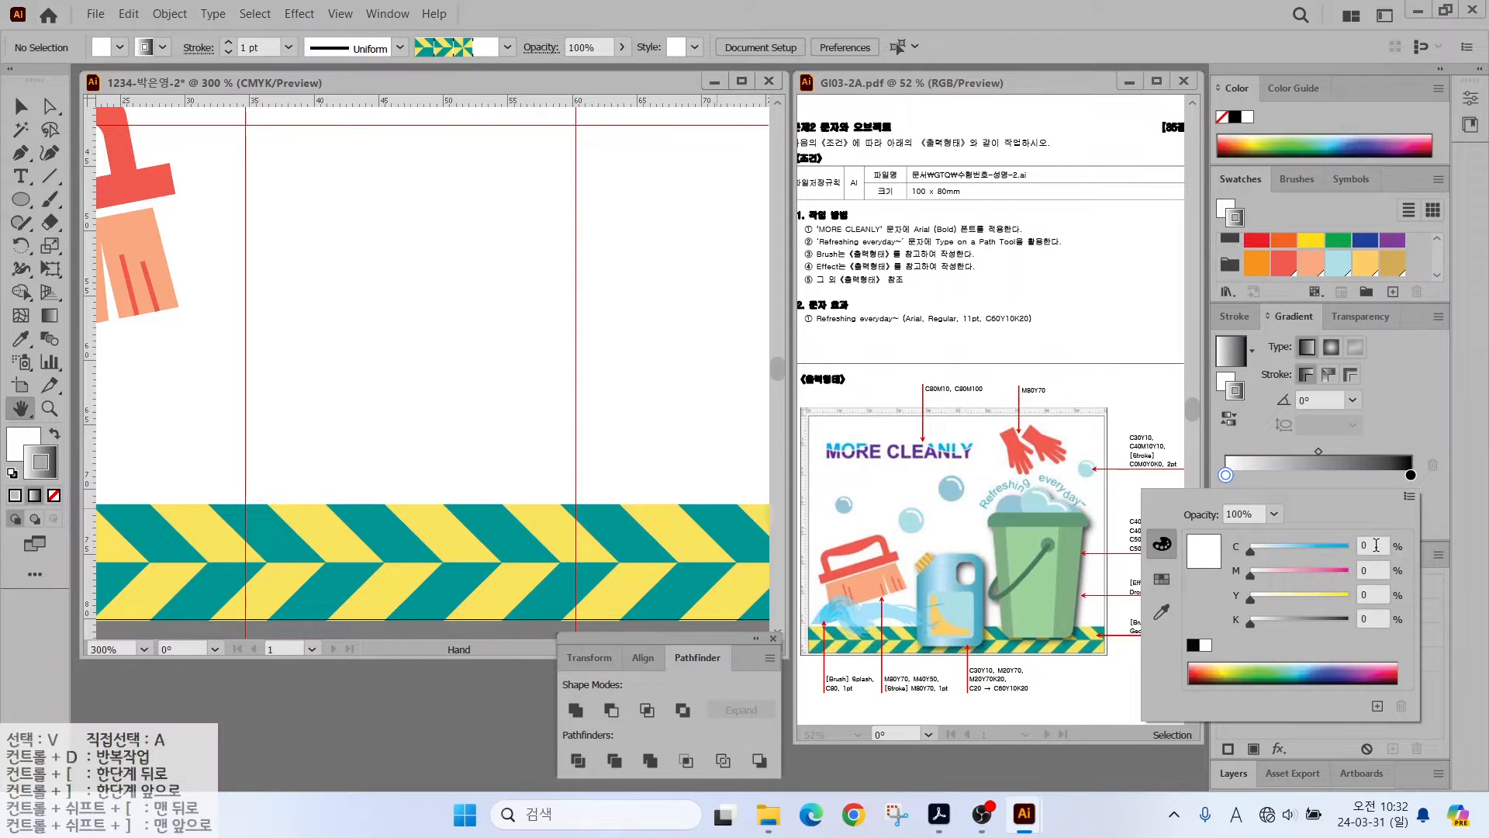
key("Tab")
key("Tab")
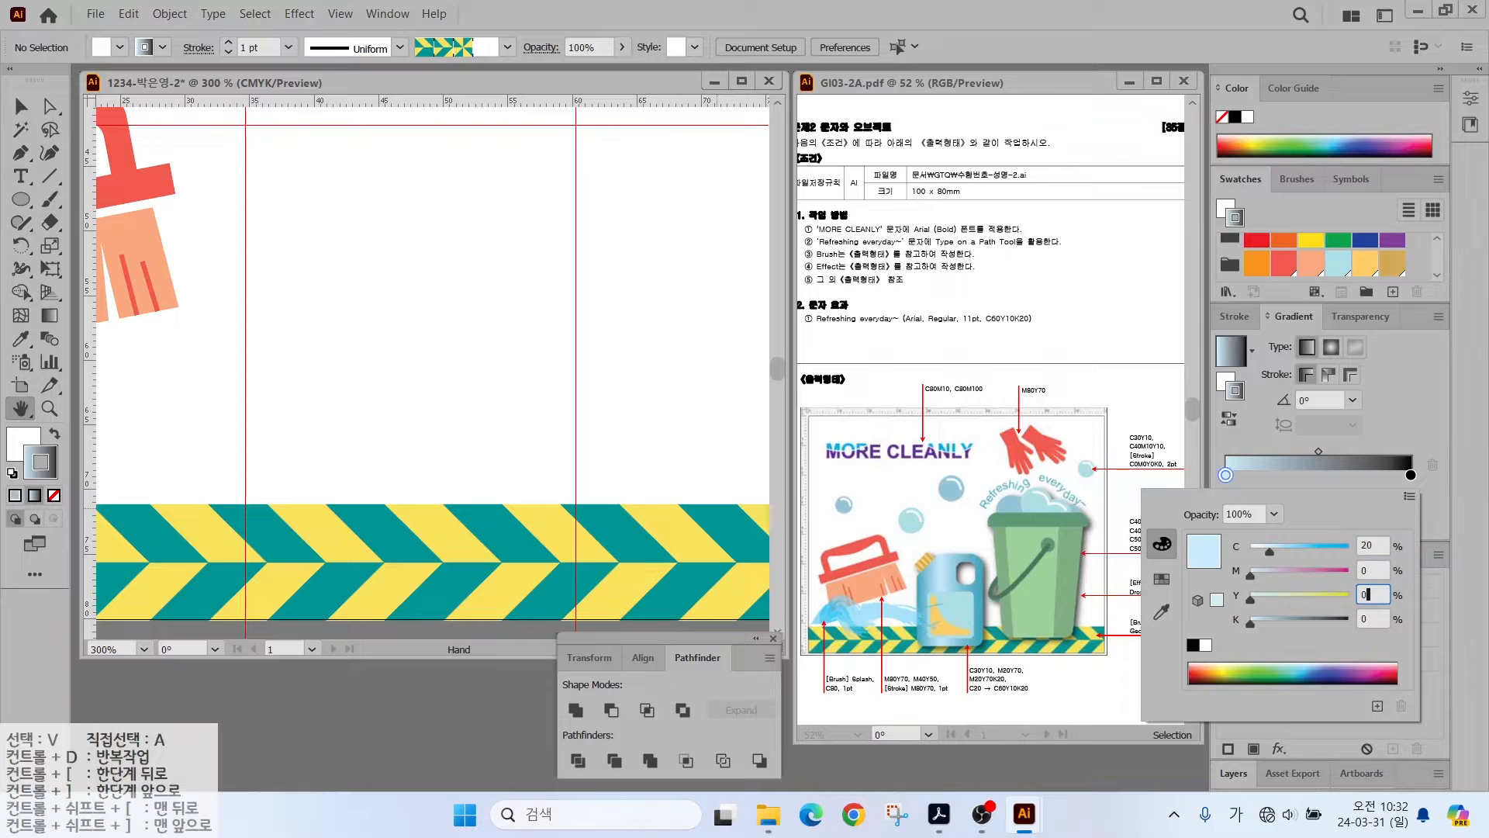
key("Return")
- Set the gradient's right stop to CMYK C60 K3
double_click(1411, 475)
left_click(1410, 497)
left_click(1292, 561)
left_click(1369, 546)
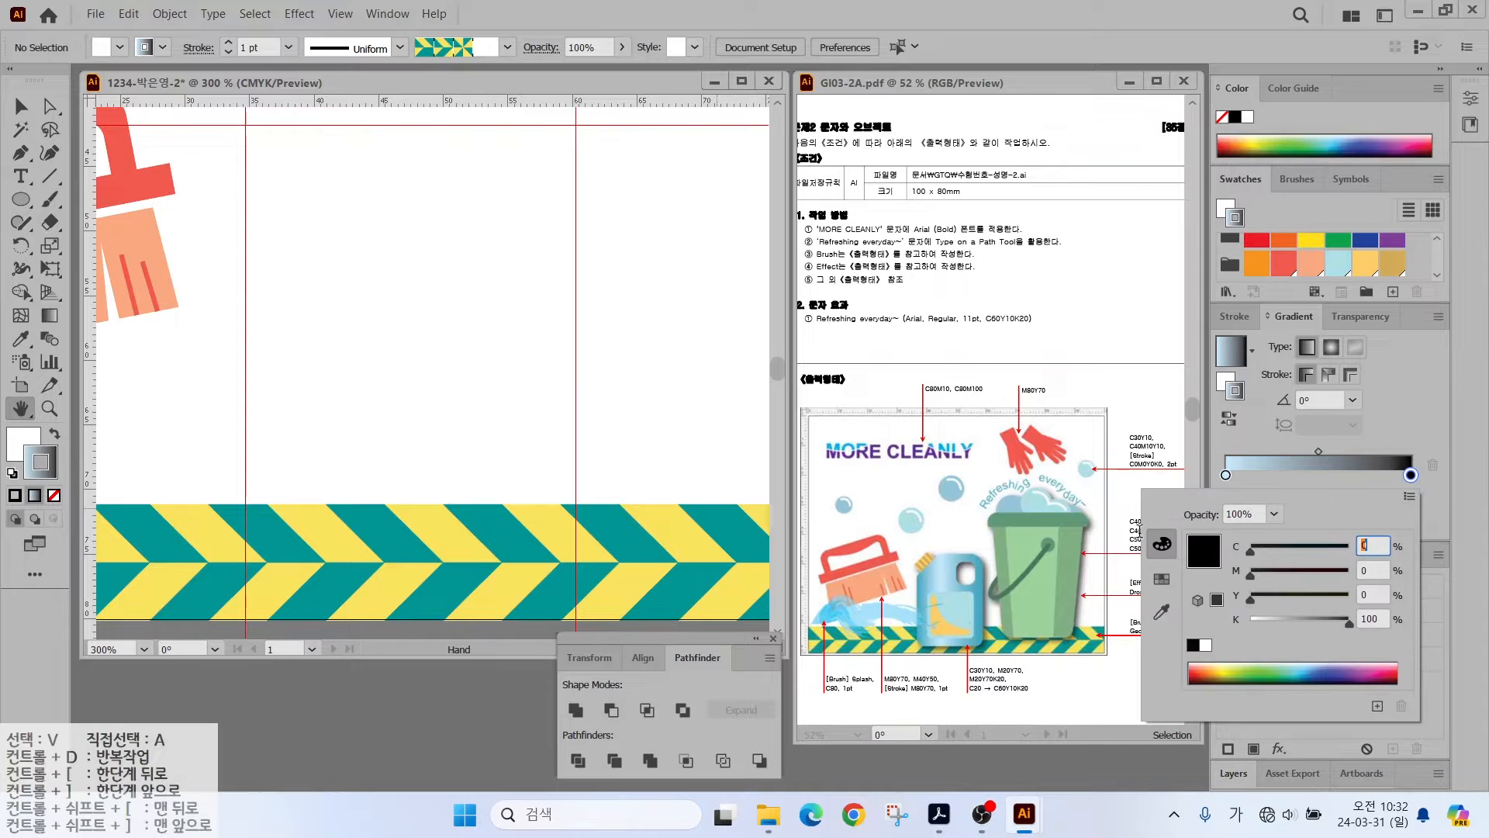
type("60")
left_click(1366, 570)
type("3")
key("Return")
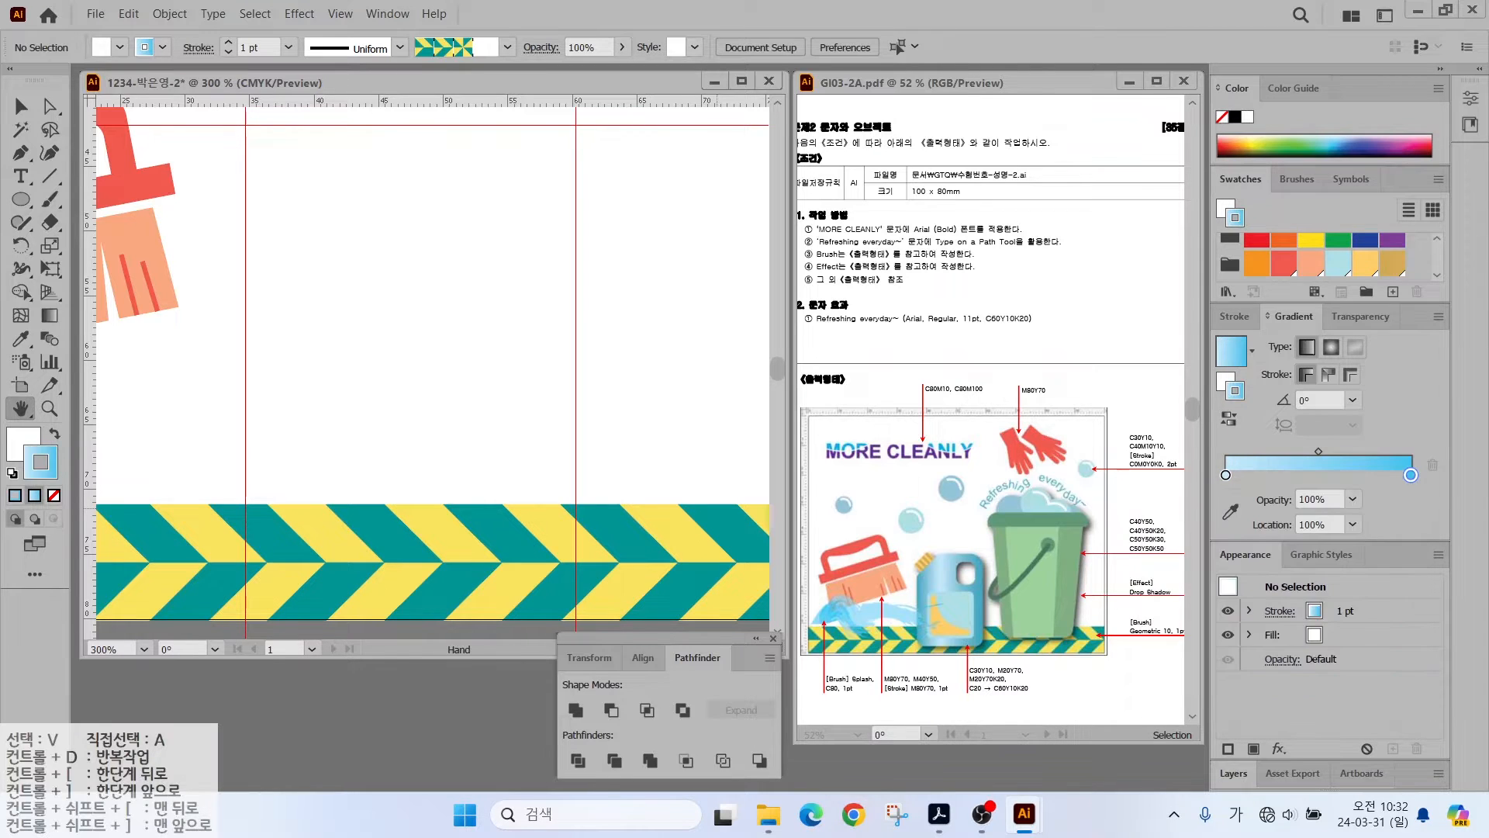
mouse_move(21, 200)
left_mouse_down()
mouse_move(93, 195)
mouse_move(100, 223)
left_mouse_up()
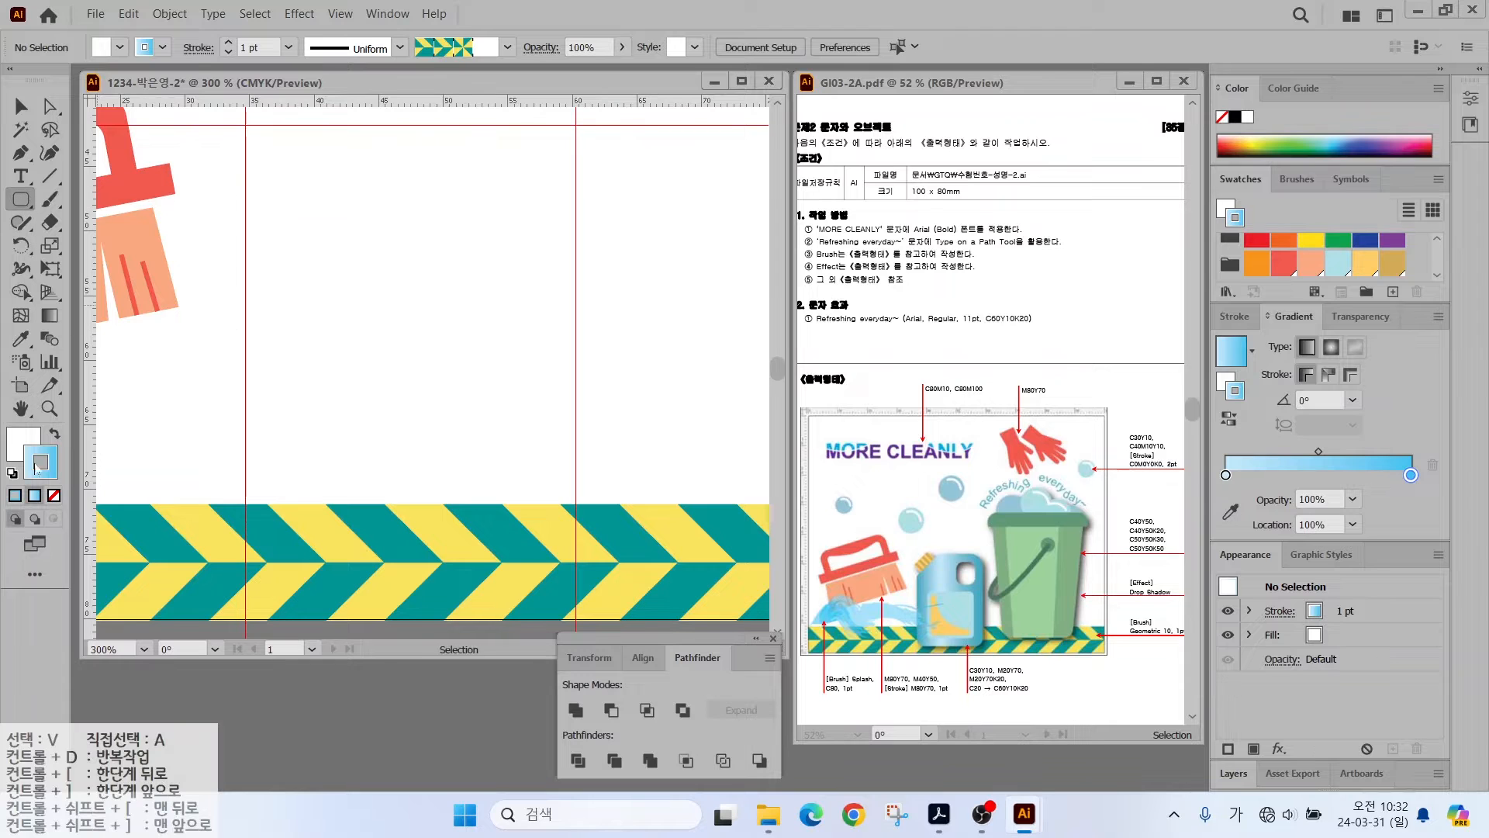
- Draw a gradient-filled rounded rectangle with no stroke, tuning its corner roundness
left_click(54, 433)
left_click(53, 495)
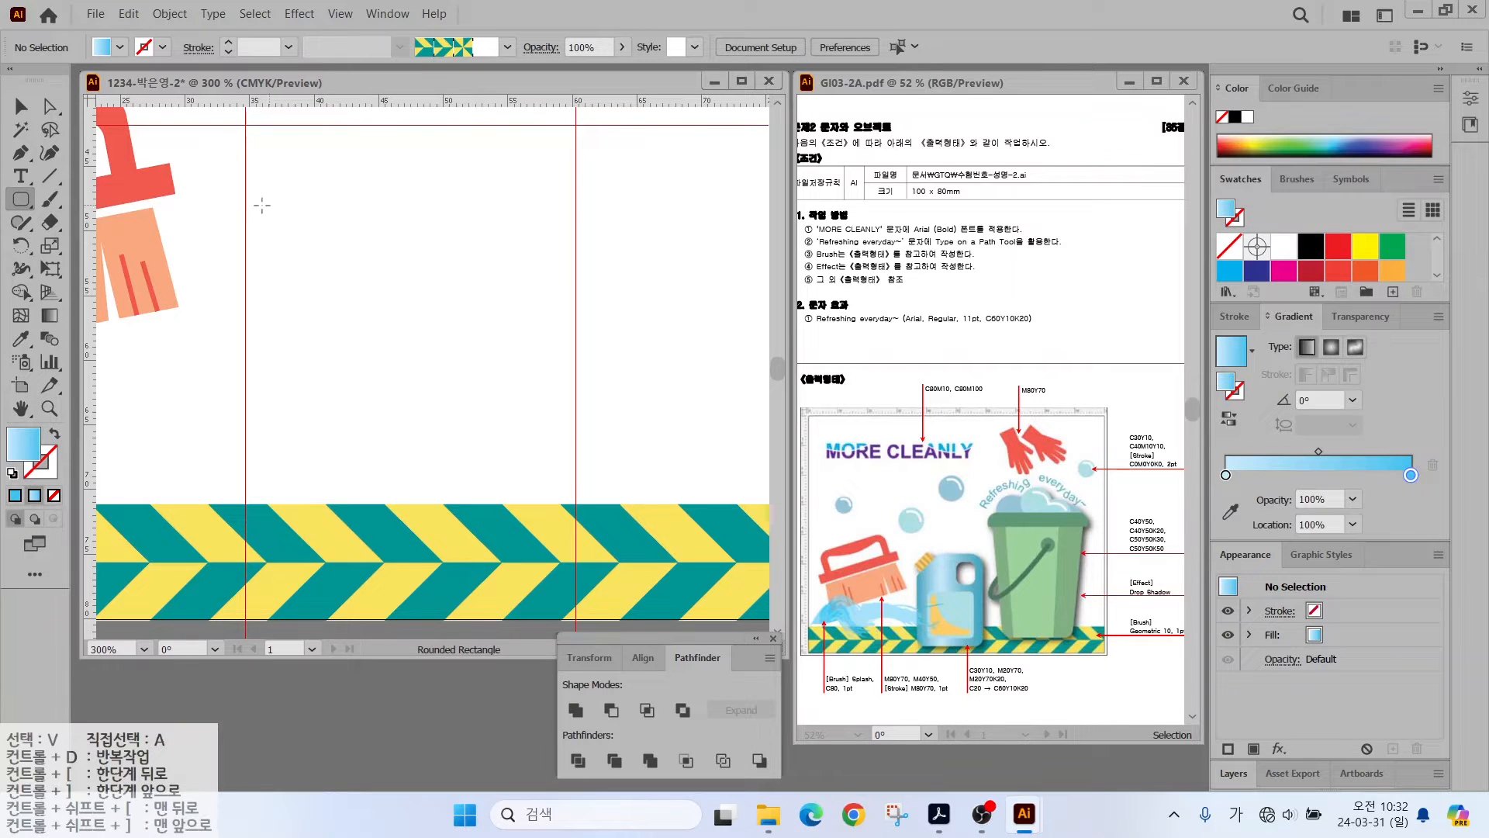
left_click_drag(262, 205, 552, 584)
key("Up")
key("Up")
key("Up")
key("Up")
key("Up")
key("Down")
key("Down")
key("Down")
key("Down")
key("Up")
key("Up")
- Move the rounded rectangle up-left and enlarge it into the jug body
key("v")
left_click_drag(336, 294, 328, 220)
left_click_drag(543, 509, 558, 579)
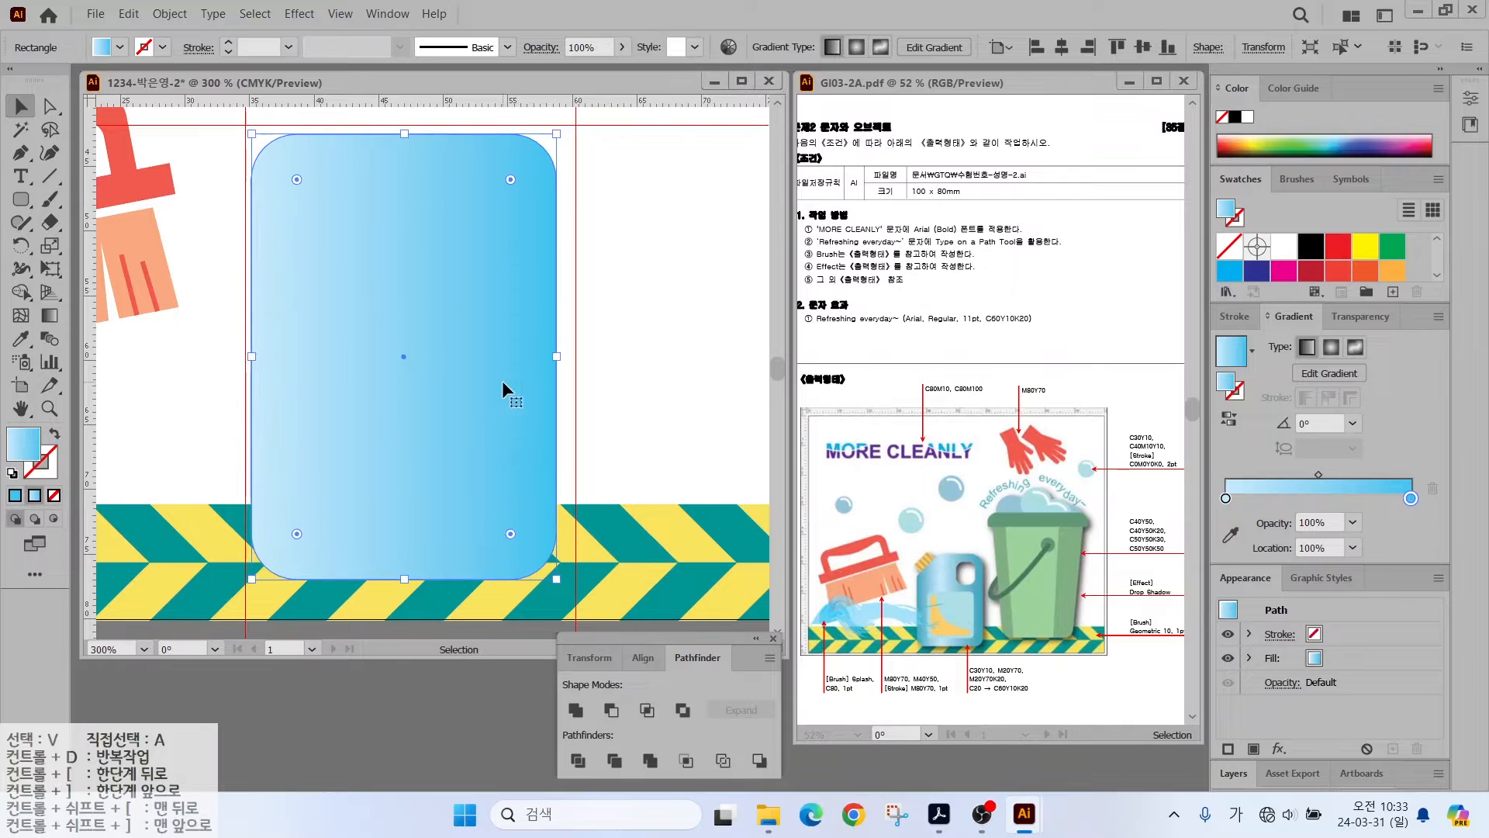
left_click_drag(555, 356, 565, 356)
- Split the rectangle with a diagonal line across its top-left corner using Pathfinder Divide
left_click(49, 176)
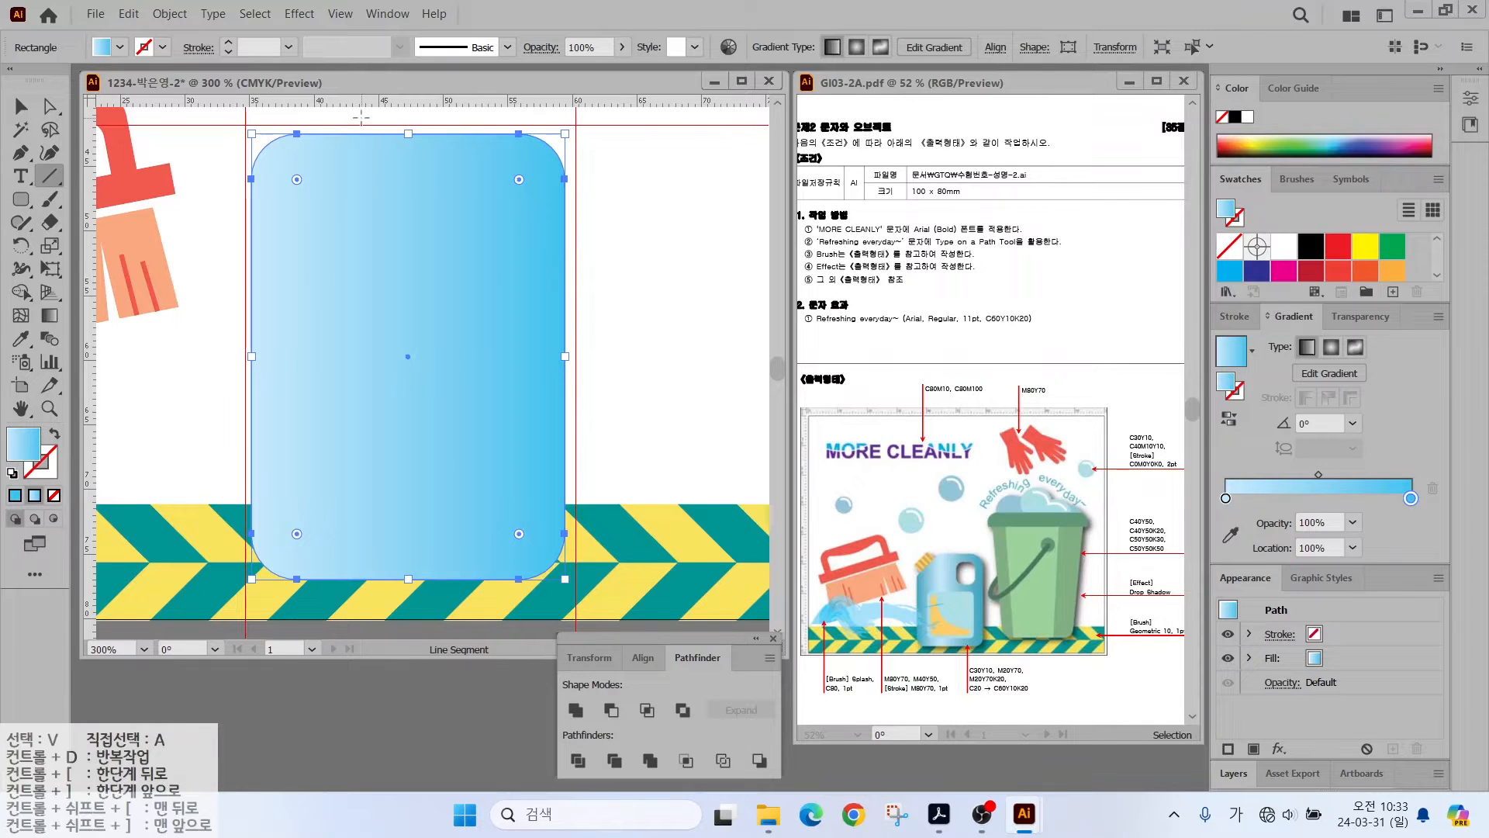
left_click_drag(359, 119, 223, 254)
key("v")
left_click_drag(199, 179, 275, 299)
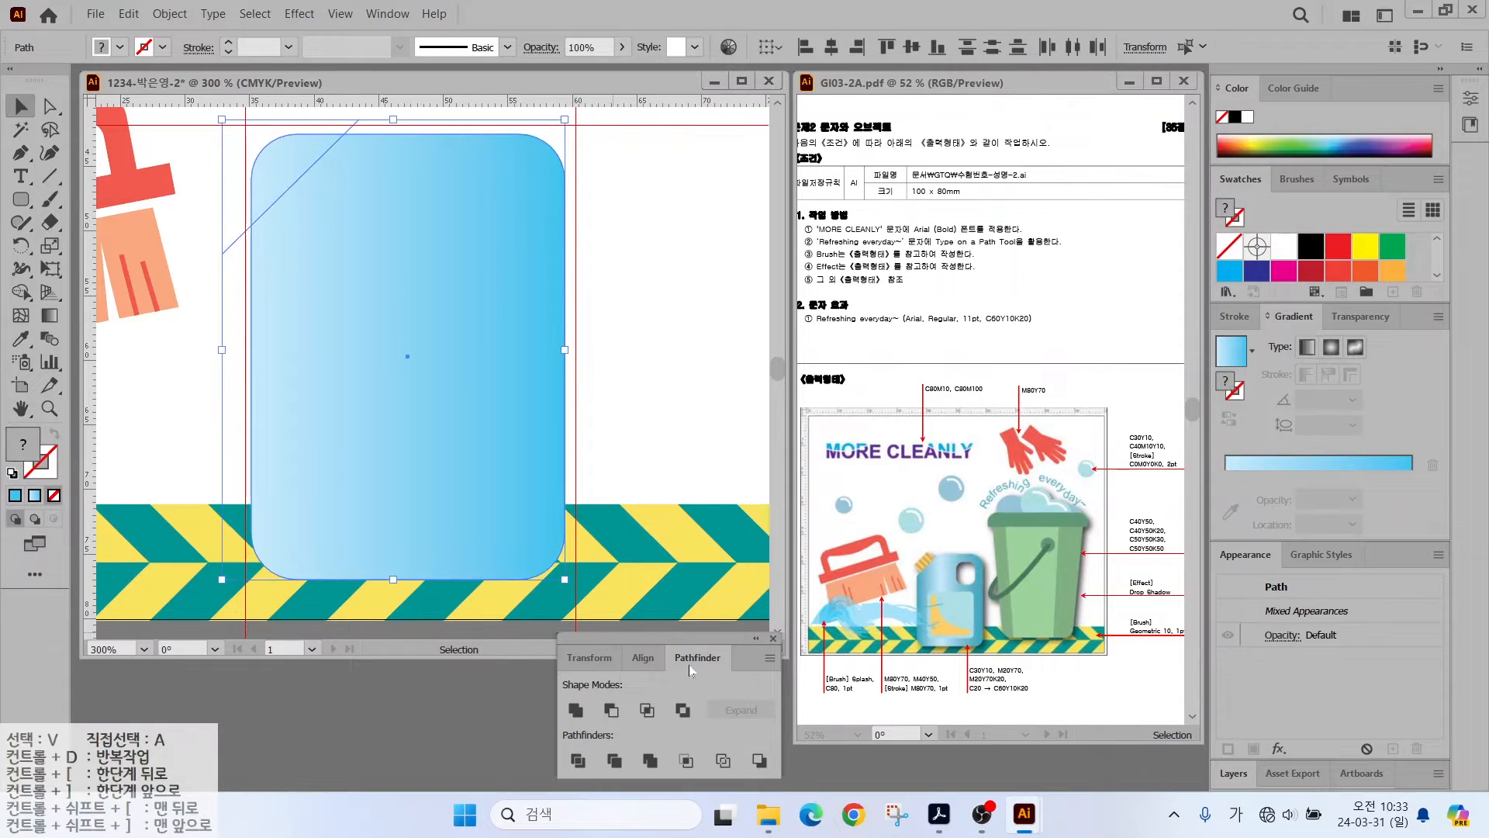
left_click(578, 760)
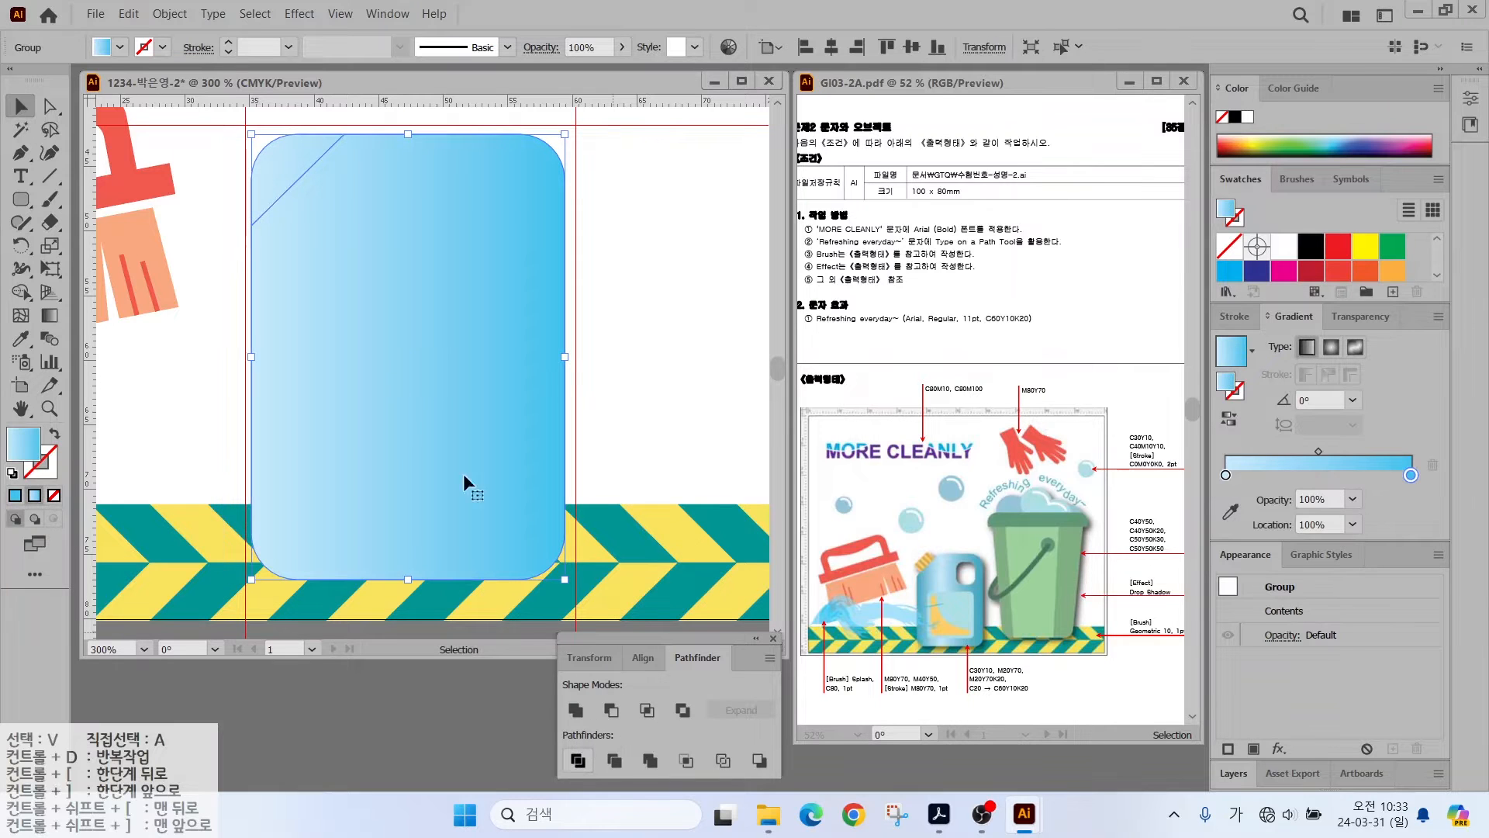
- Delete the cut-off top-left corner piece and reselect the jug body
left_click(50, 106)
left_click(207, 262)
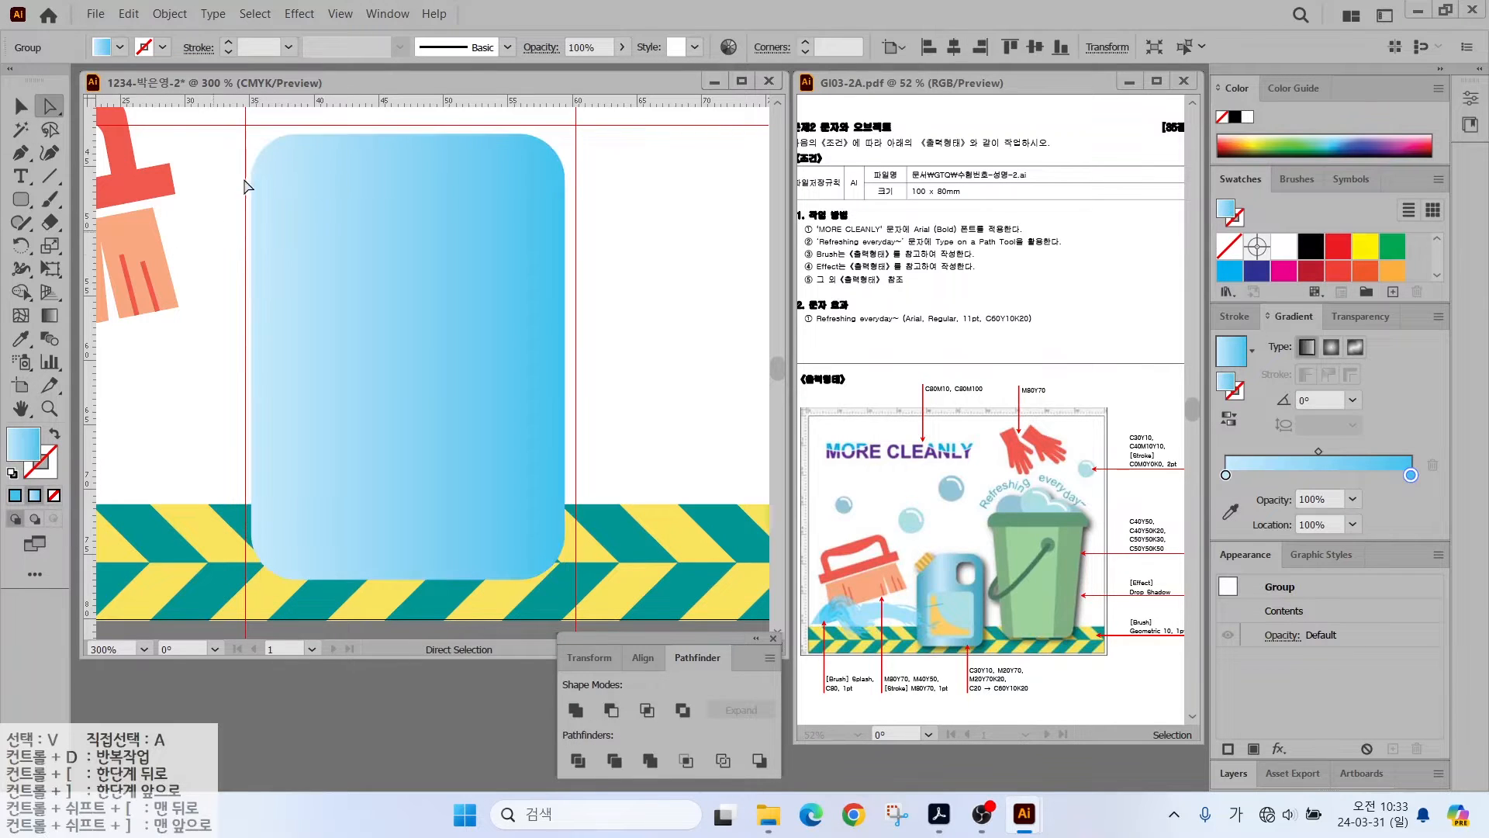
left_click(273, 174)
key("Delete")
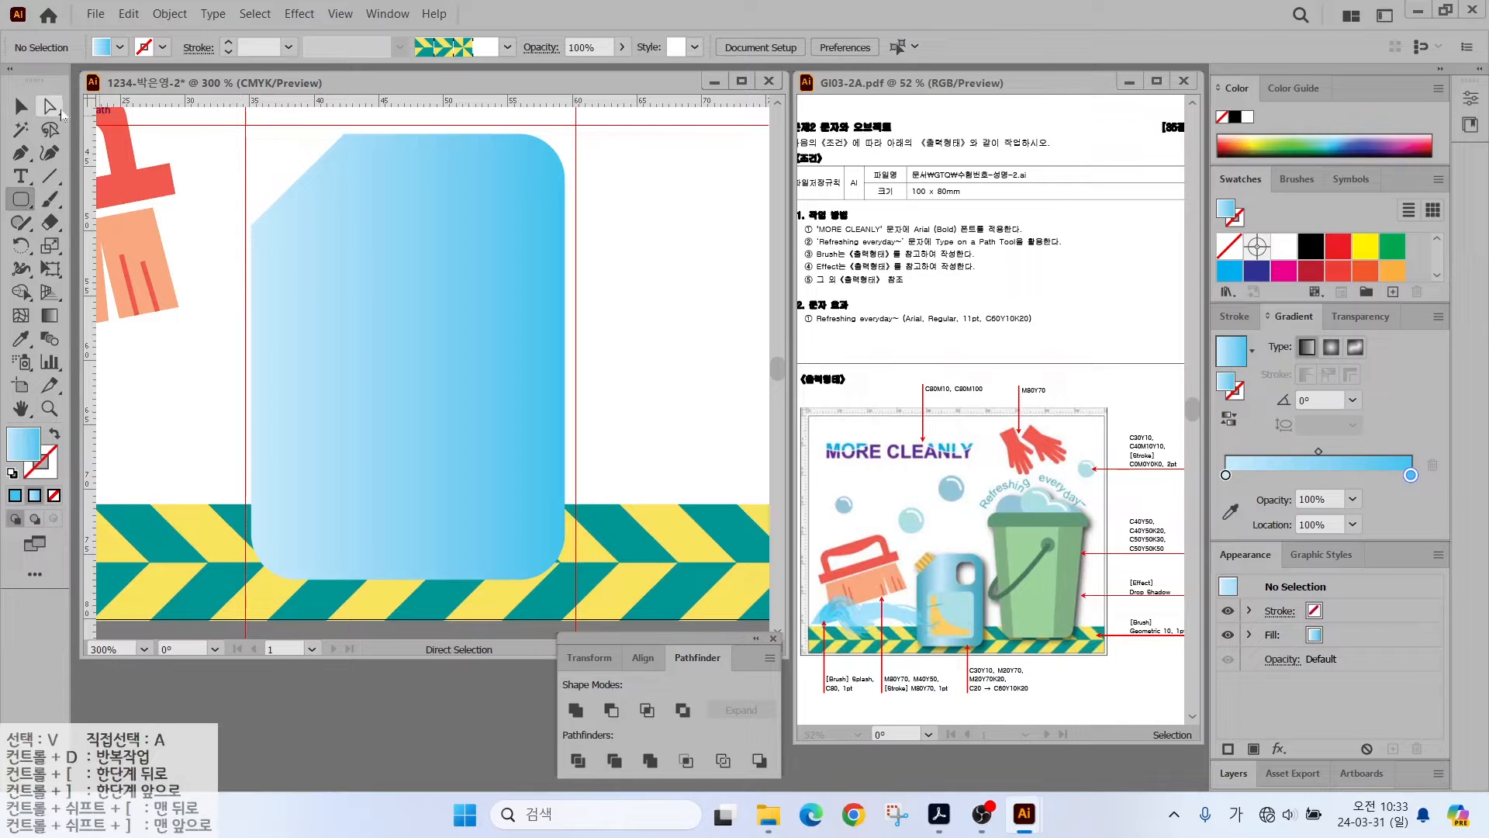
left_click(21, 106)
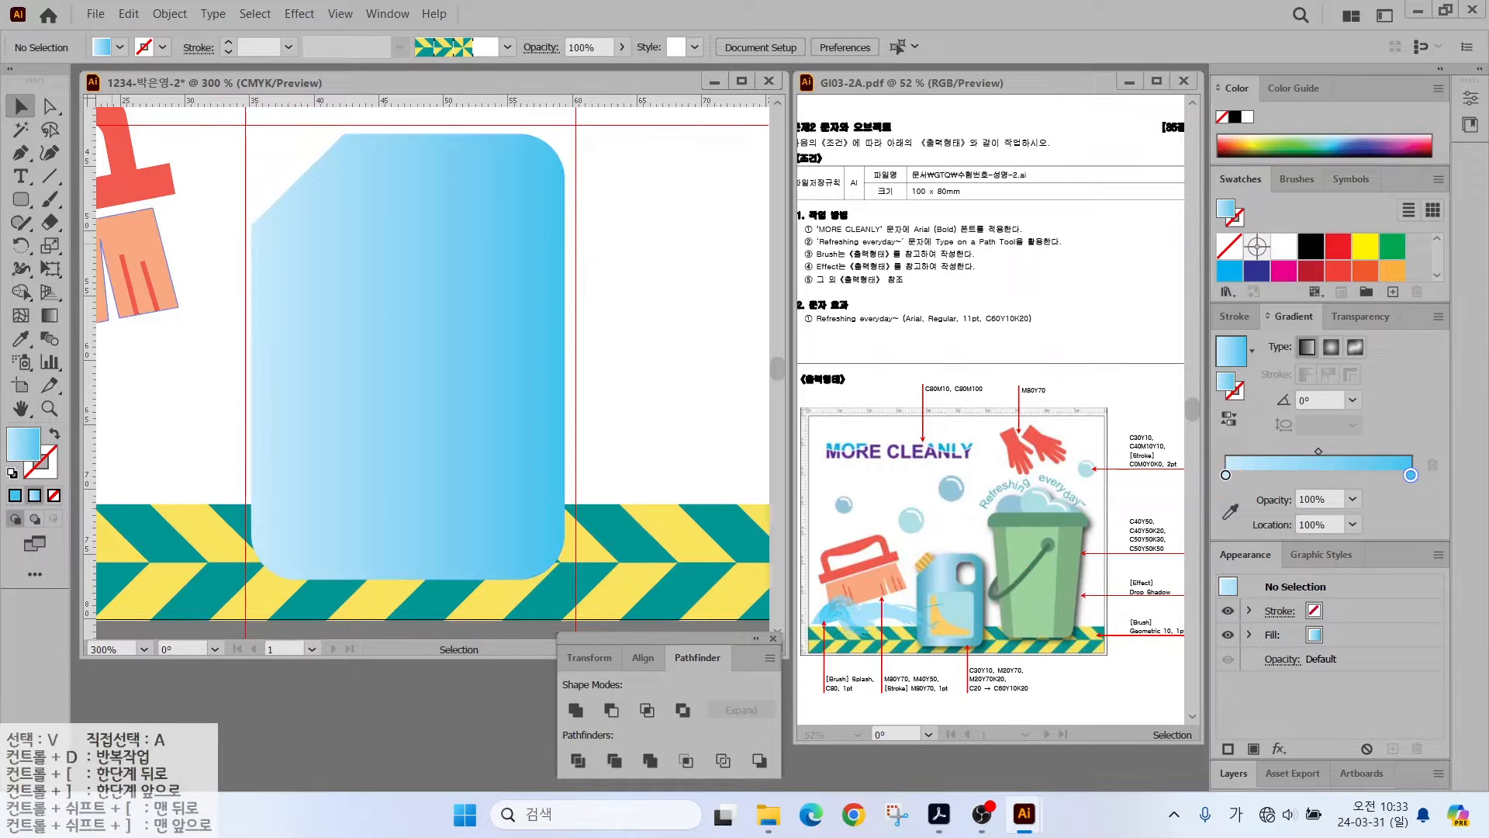
left_click(282, 298)
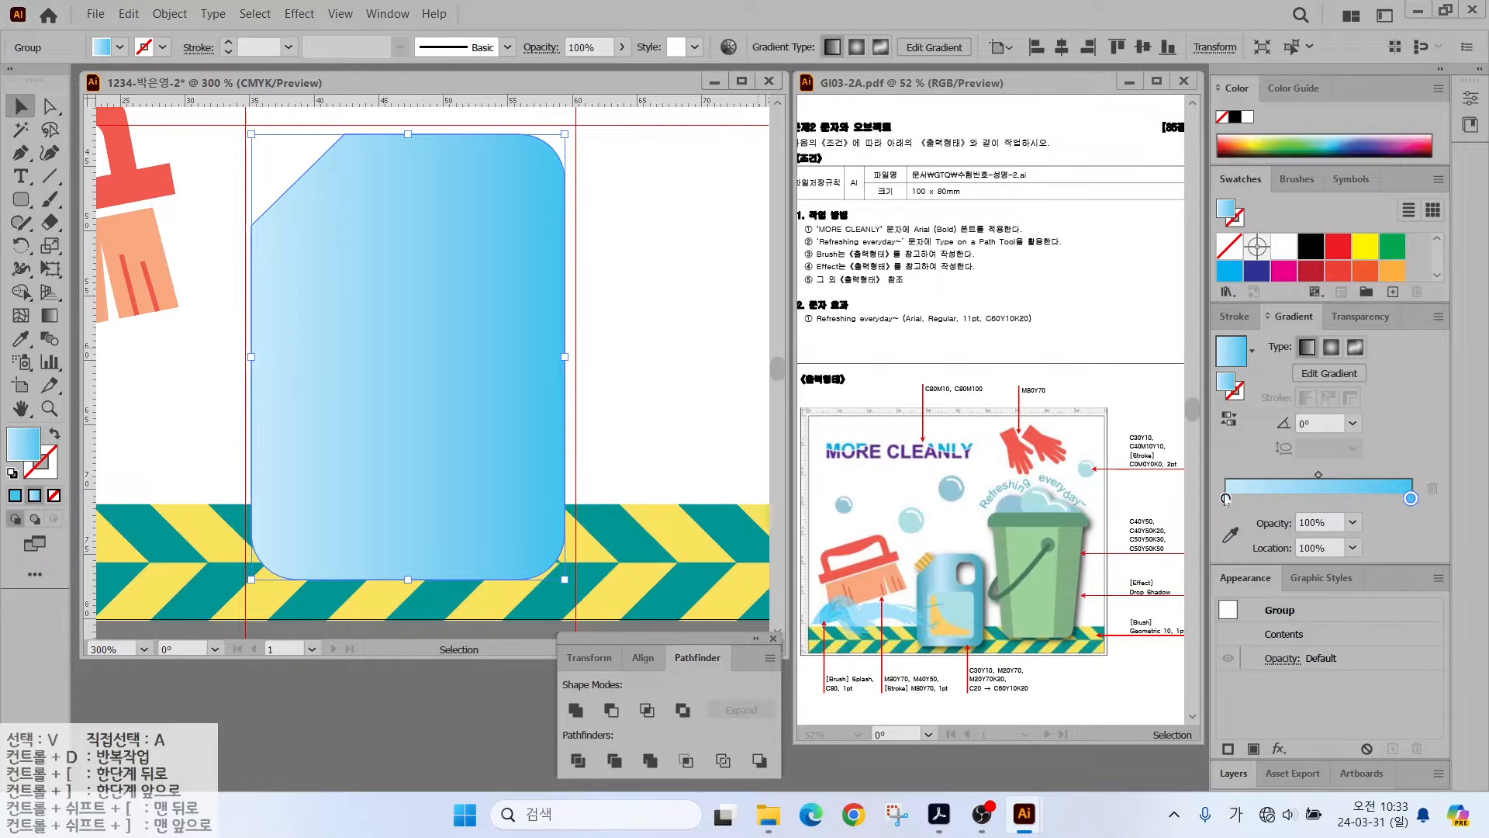
- Add a lighter middle gradient stop and cut a small rounded window from the jug's top right
left_click_drag(1226, 499, 1282, 498)
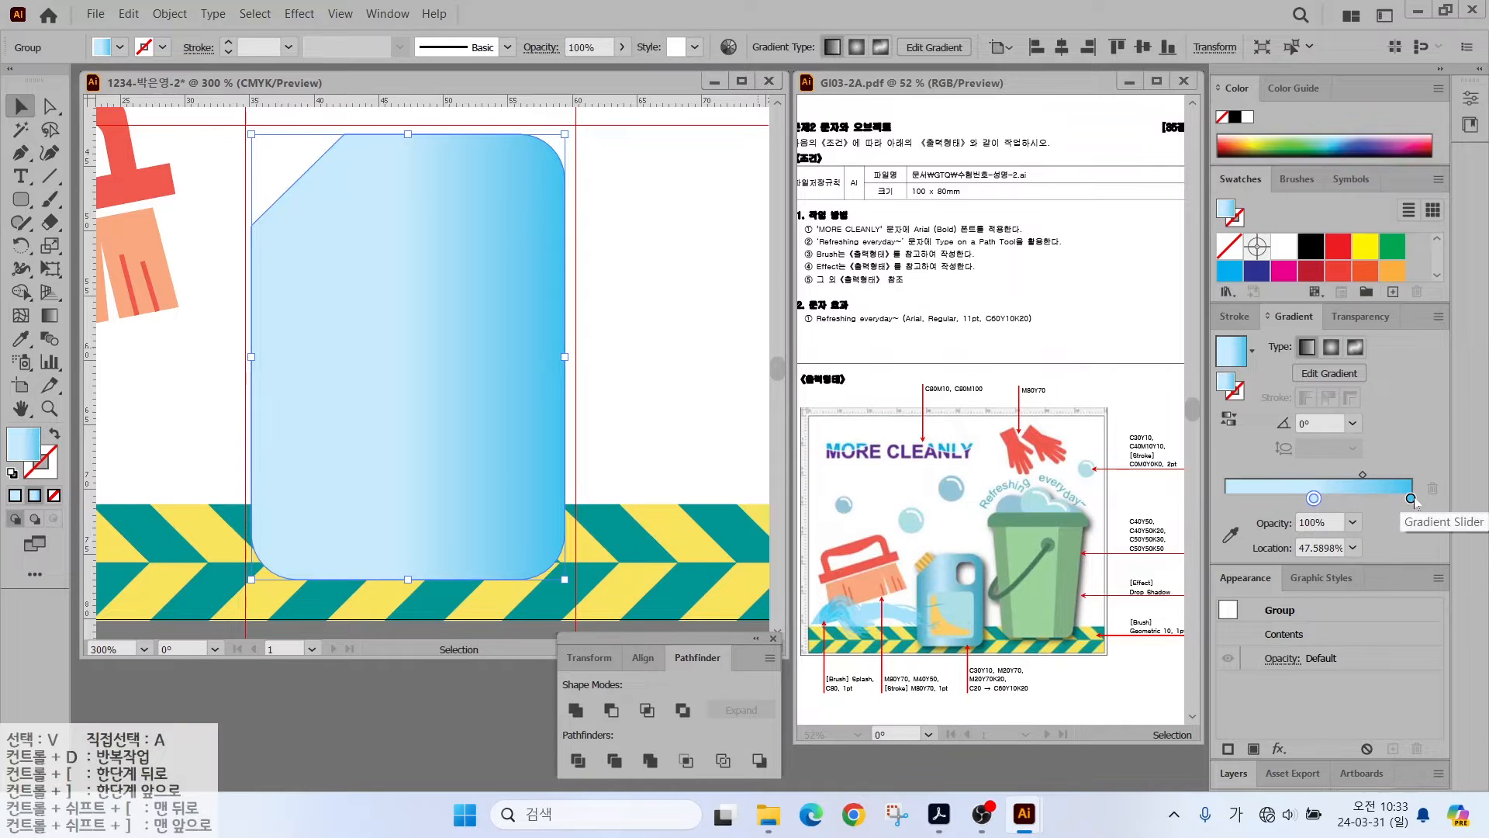
left_click_drag(1411, 500, 1224, 498)
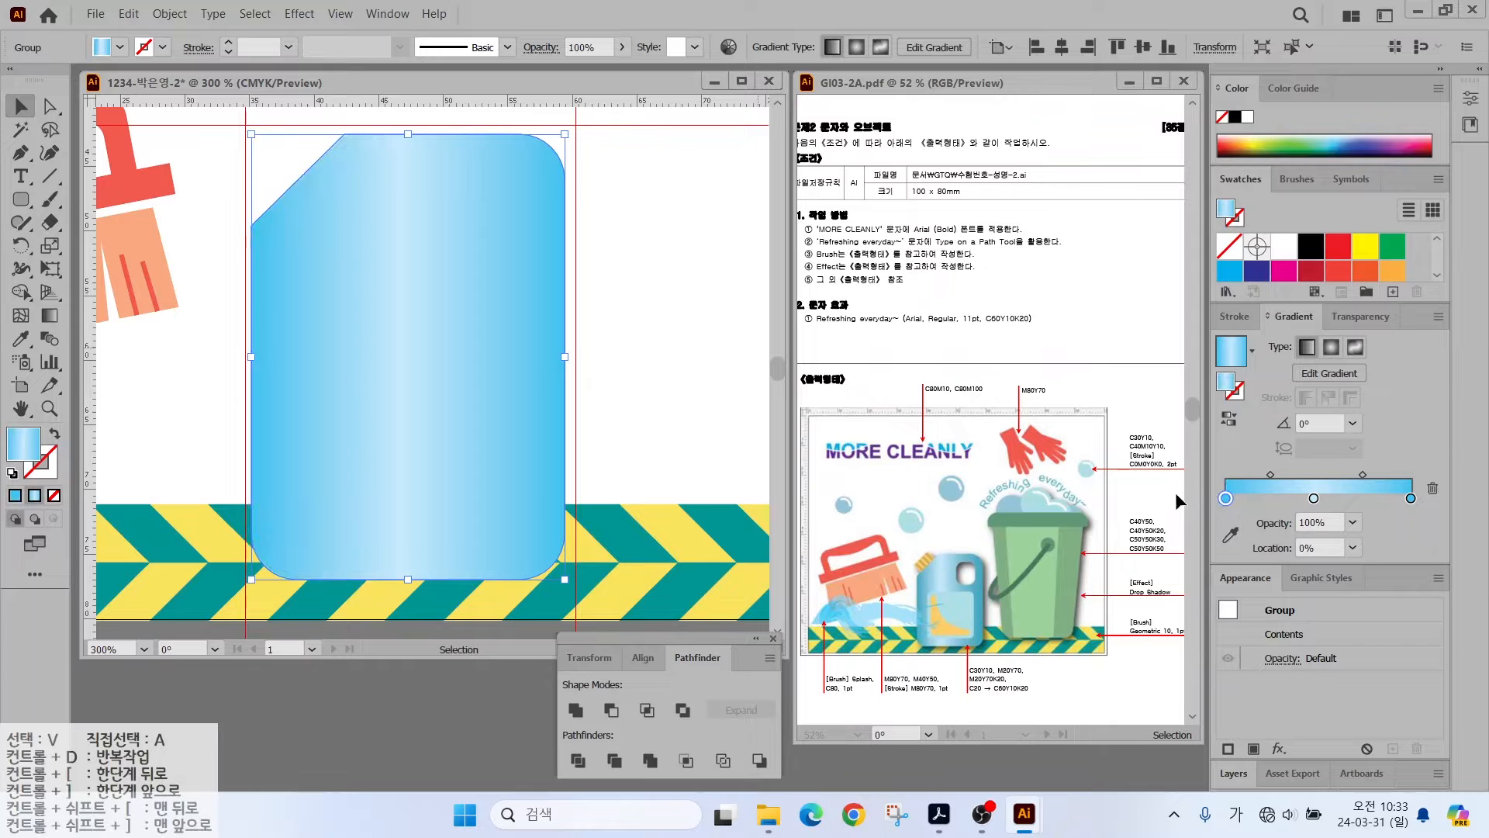
left_click(21, 199)
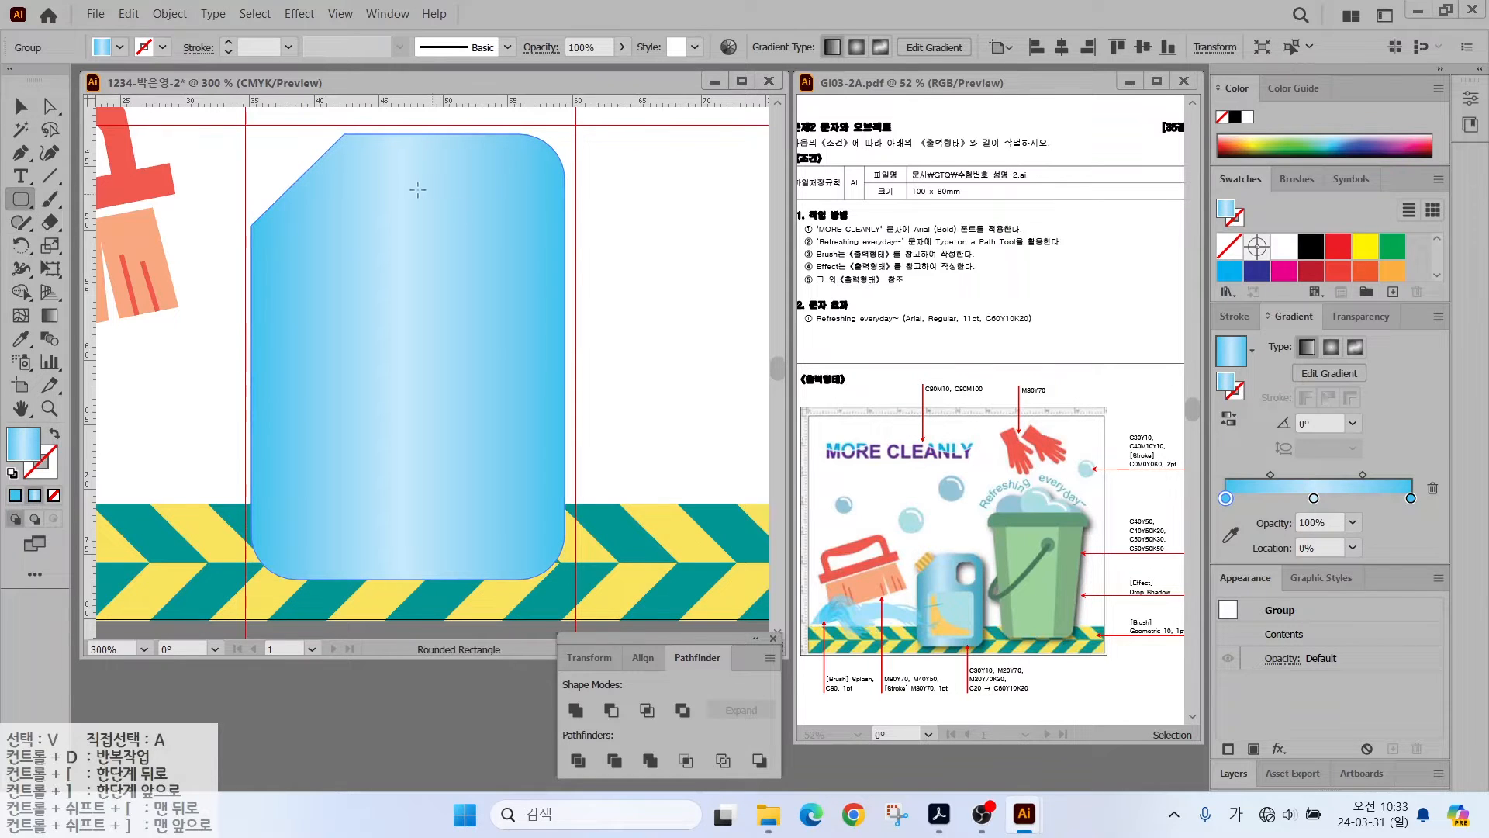
left_click_drag(419, 172, 527, 290)
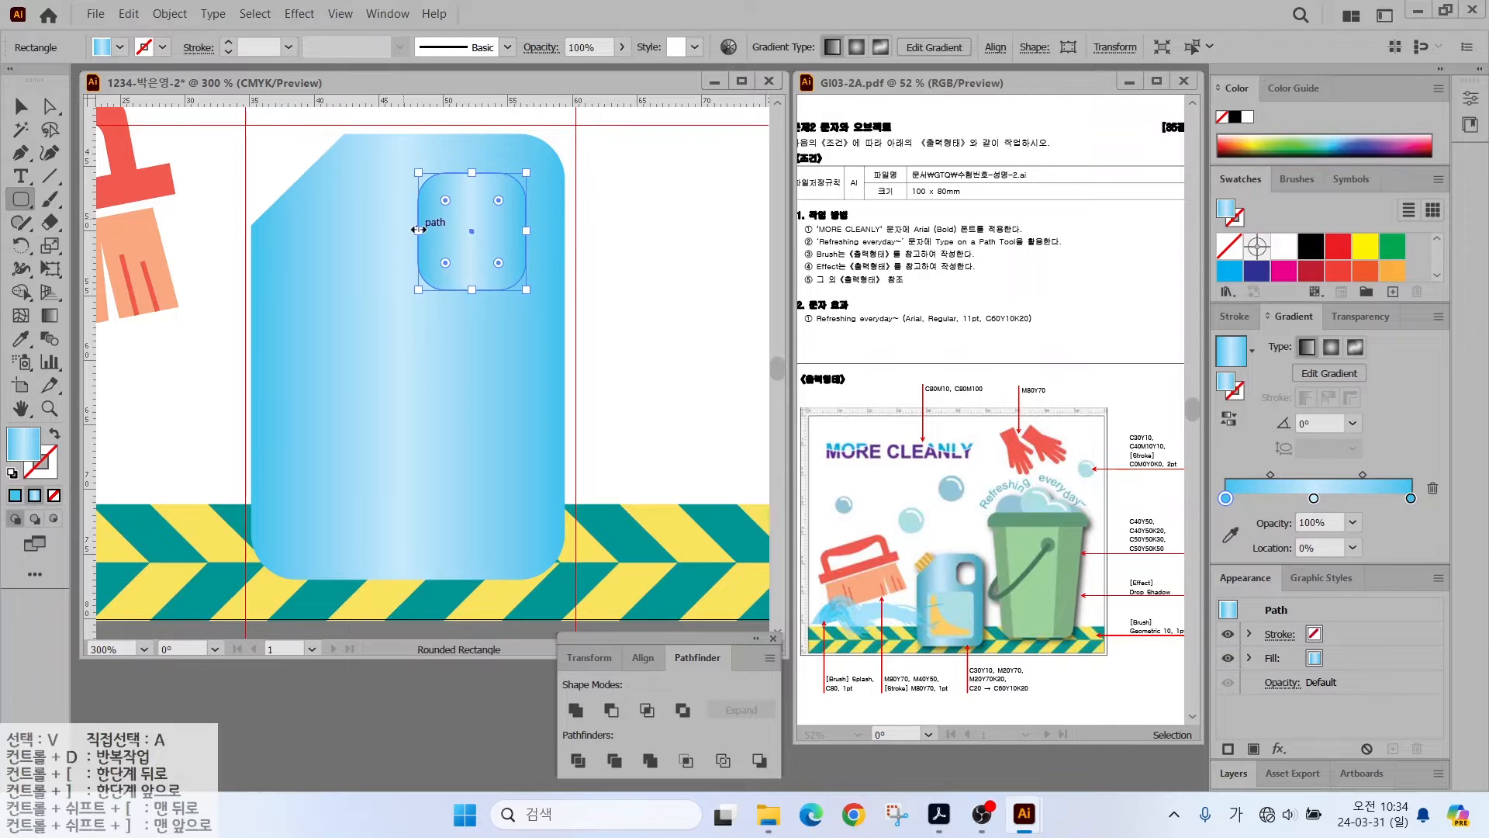
left_click_drag(418, 231, 427, 232)
left_click(21, 106)
left_click(349, 325, "shift")
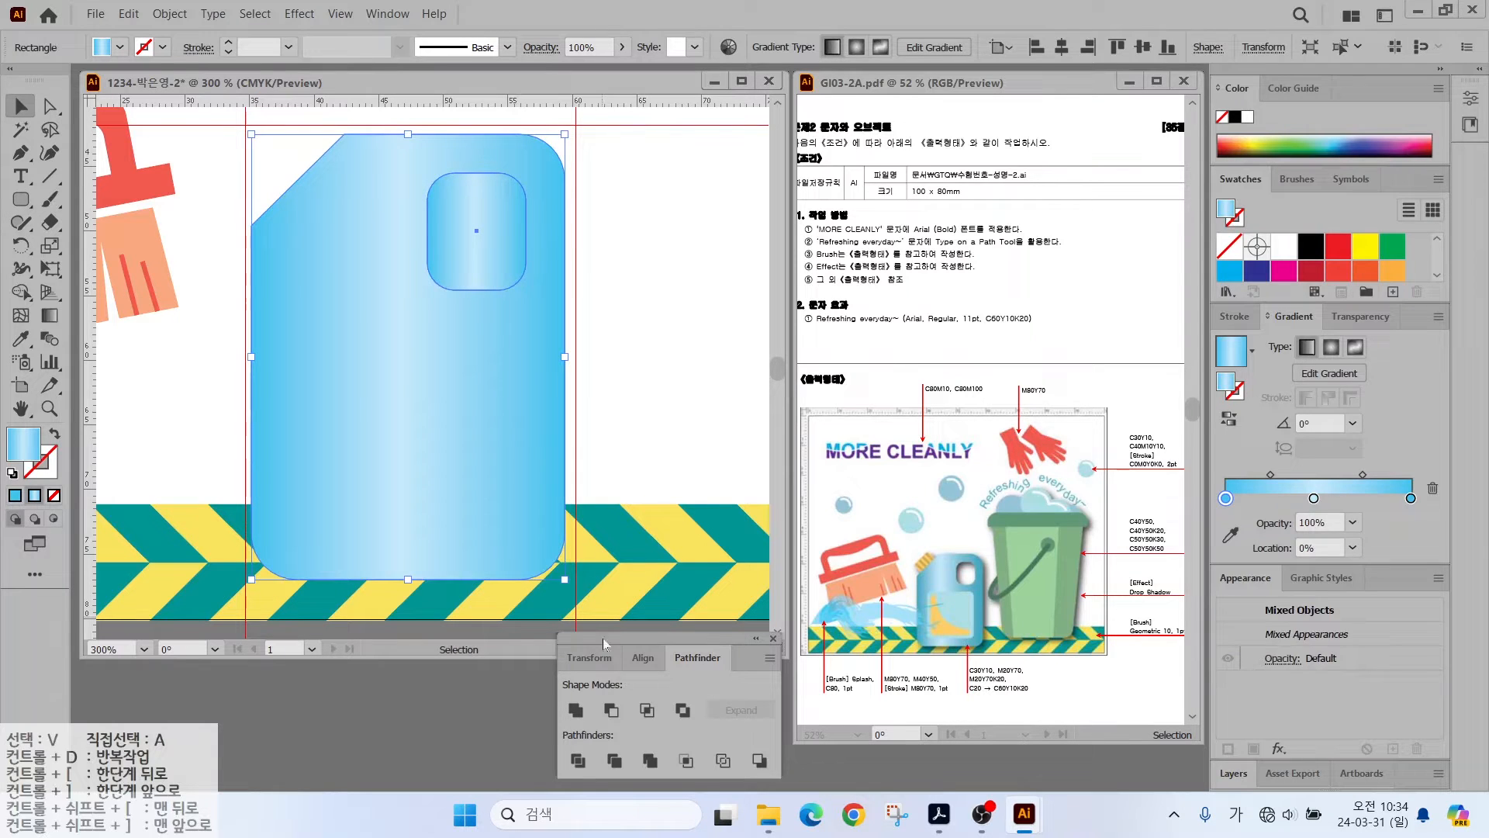
left_click(611, 709)
- Draw a light aqua rounded panel over the jug's lower body
left_click(21, 200)
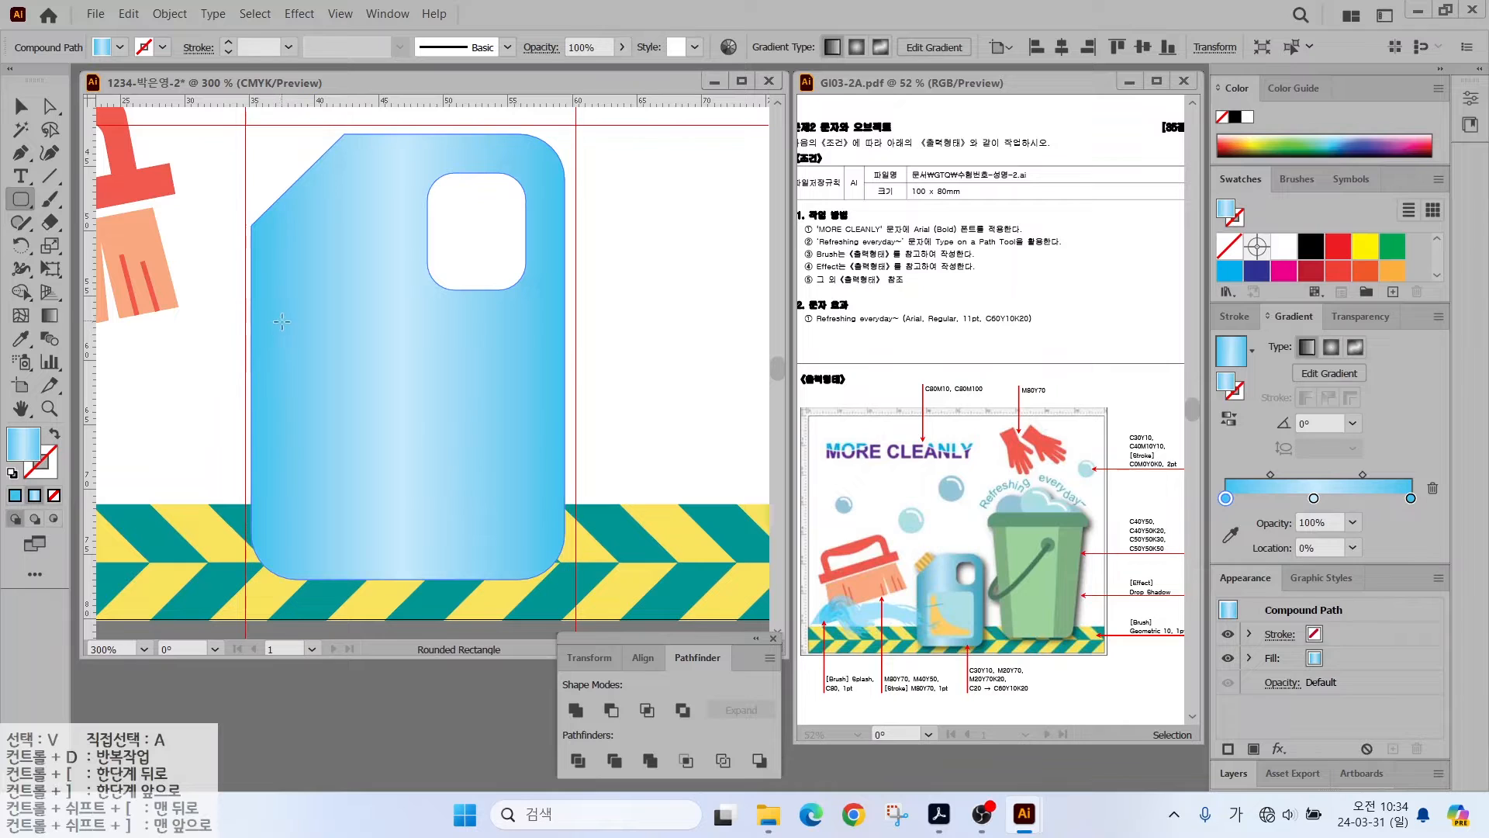
left_click_drag(290, 315, 533, 551)
scroll(1338, 262, "down", 5)
left_click(1337, 264)
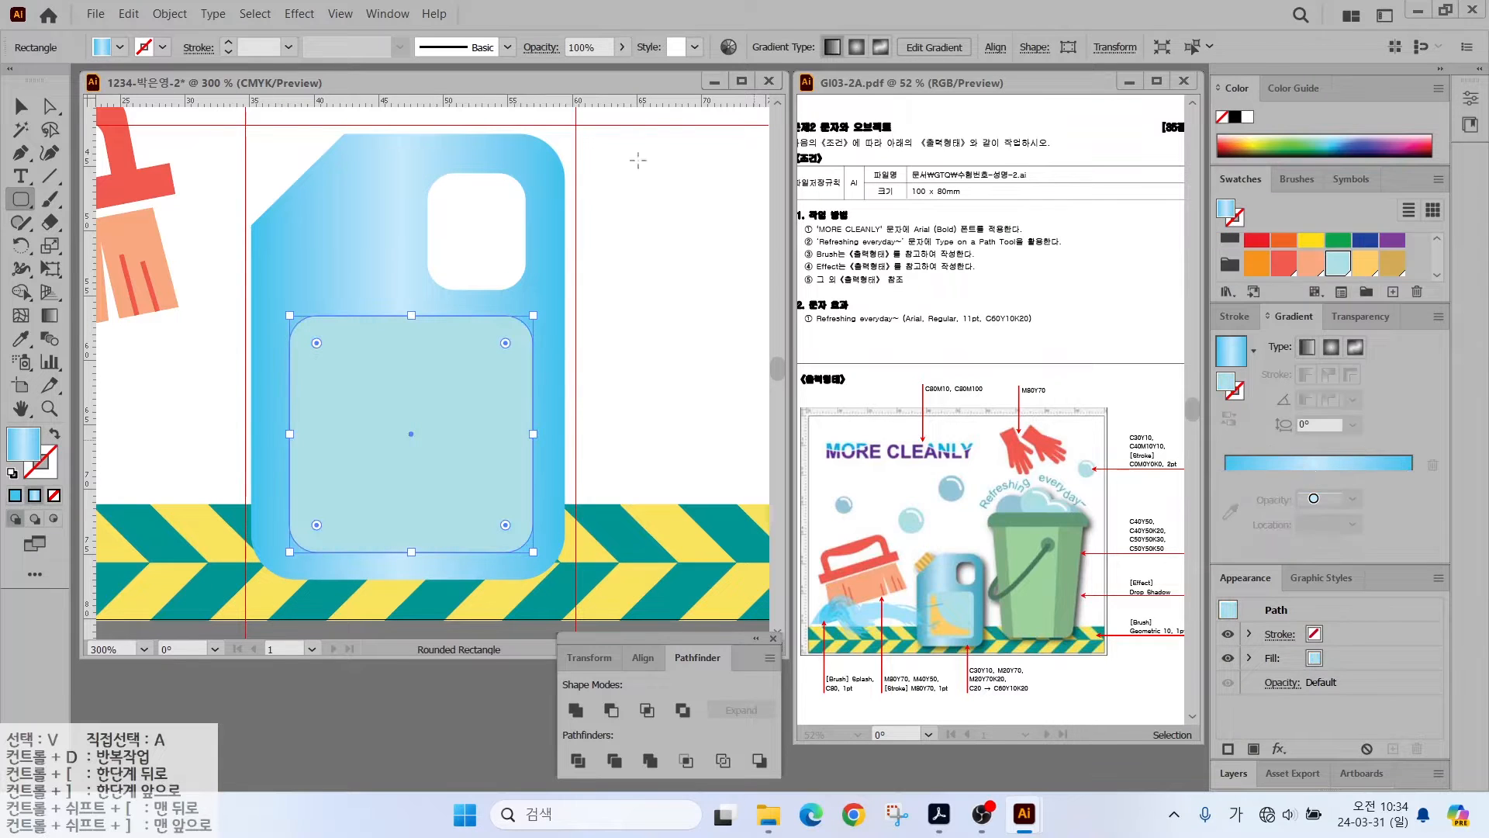
- Draw a smaller yellow rounded rectangle inside the aqua panel, raising its top edge
left_click_drag(307, 364, 516, 533)
left_click_drag(413, 363, 413, 335)
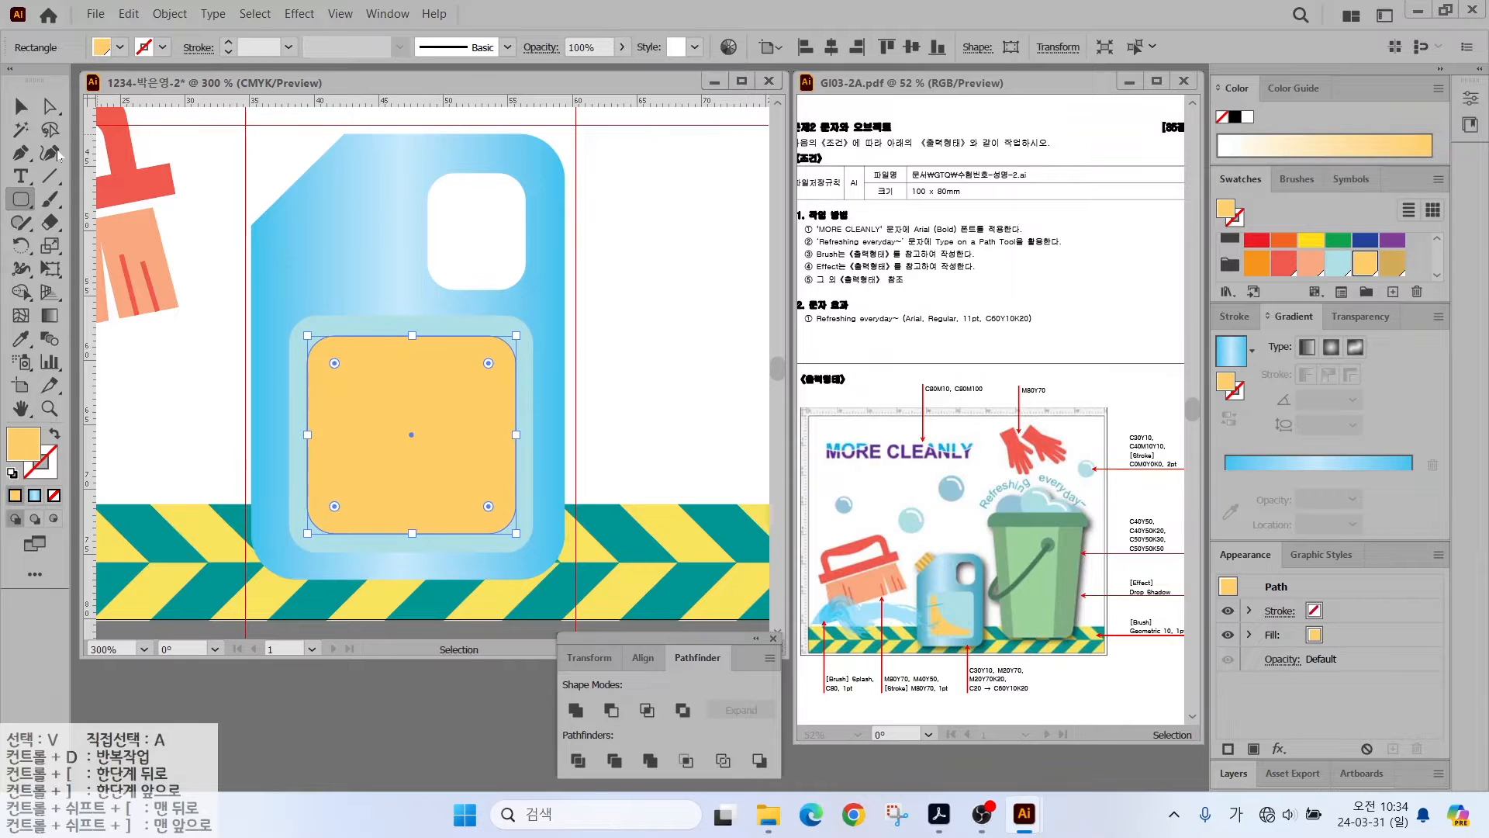
left_click_drag(21, 199, 101, 243)
key("ctrl+minus")
key("ctrl+minus")
- Cut a red circle from the yellow shape's top with Minus Front for a curved edge
mouse_move(404, 169)
left_mouse_down()
mouse_move(626, 412)
mouse_move(649, 403)
left_mouse_up()
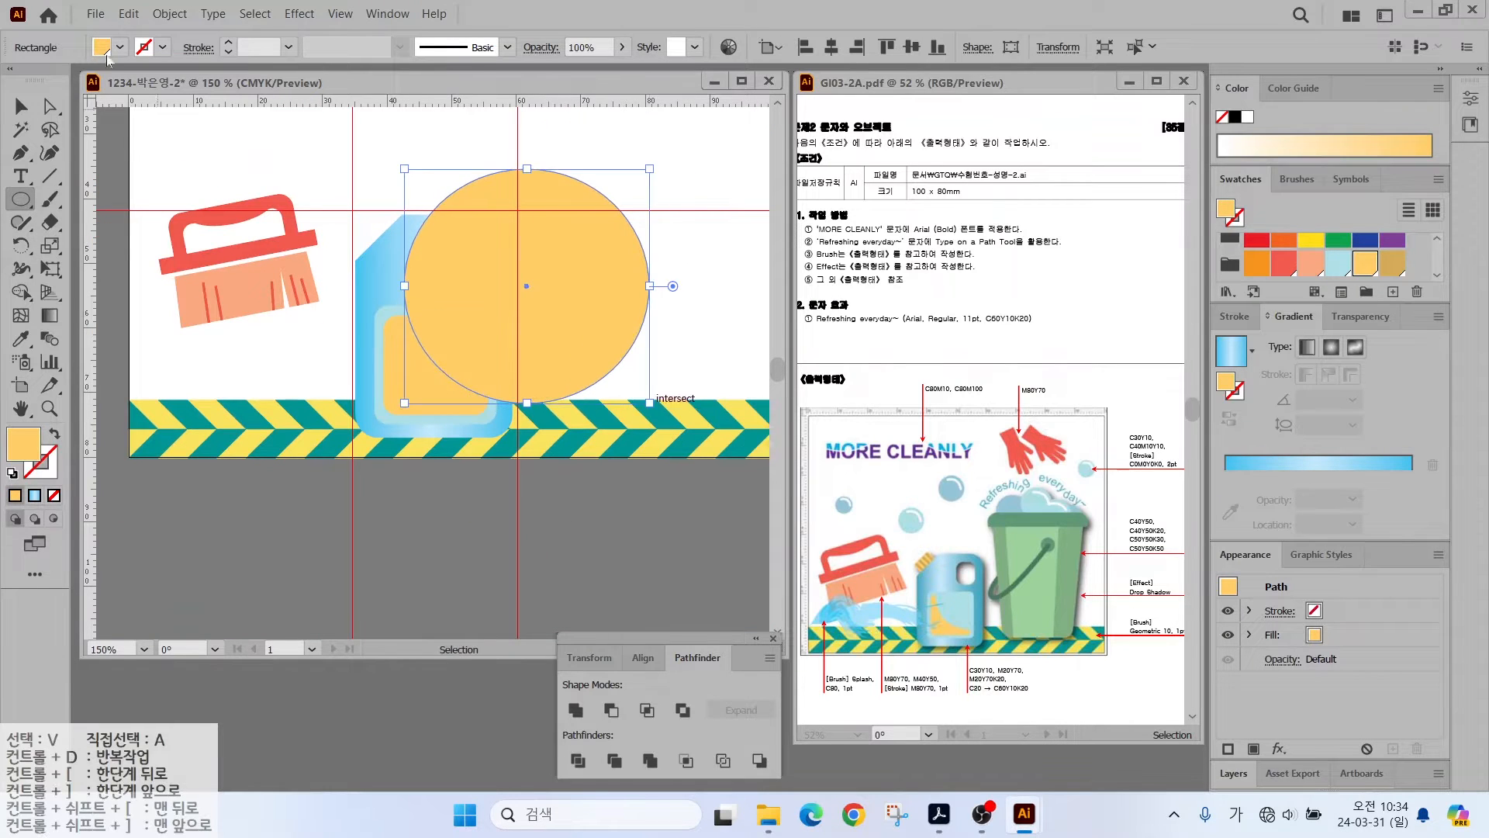
key("v")
left_click(1284, 264)
left_click_drag(538, 293, 530, 289)
left_click_drag(640, 170, 600, 208)
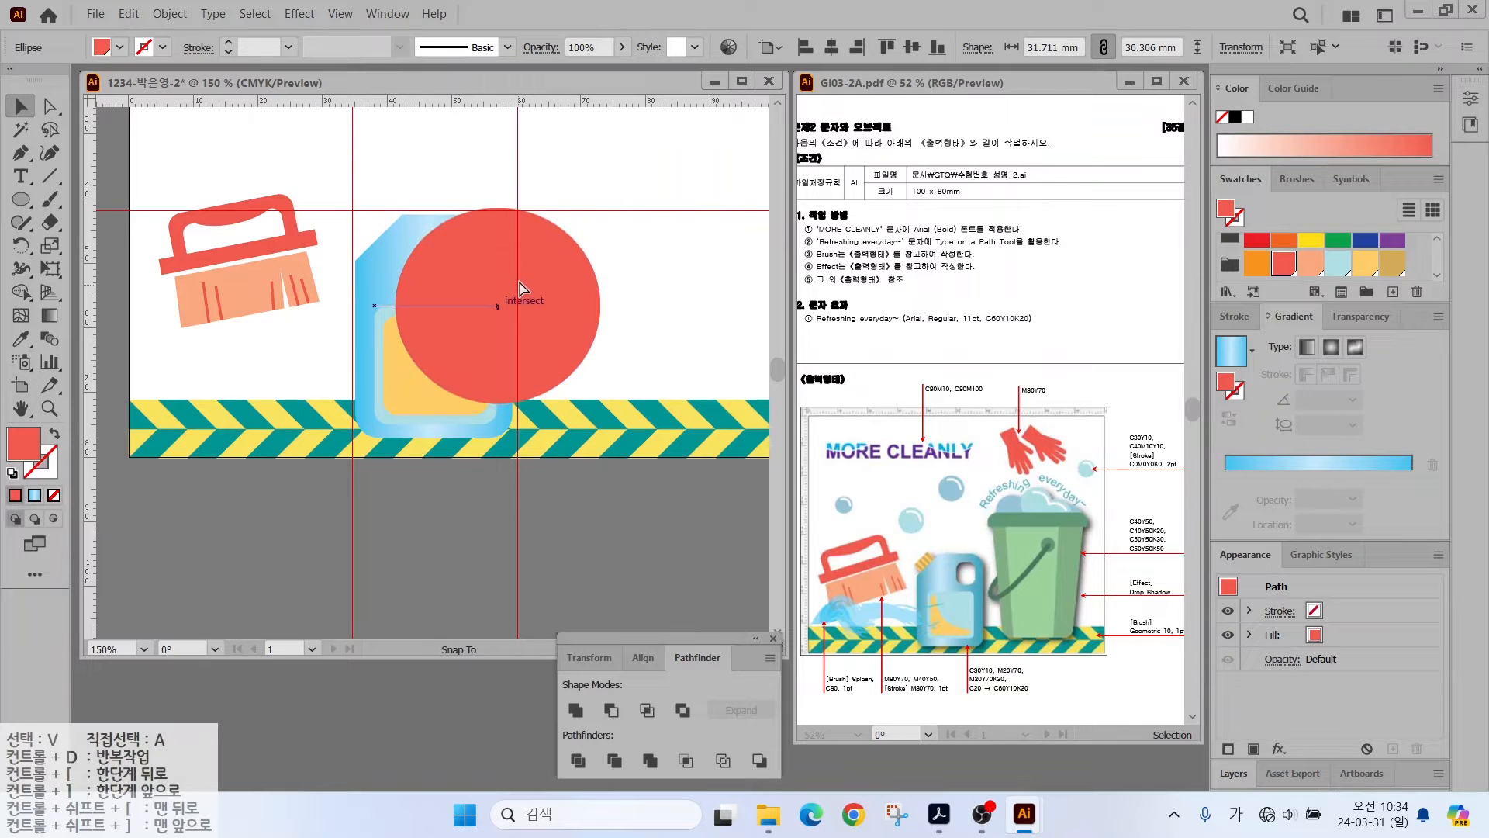
left_click_drag(519, 280, 519, 280)
left_click(417, 393, "shift")
left_click(611, 710)
left_click(575, 375)
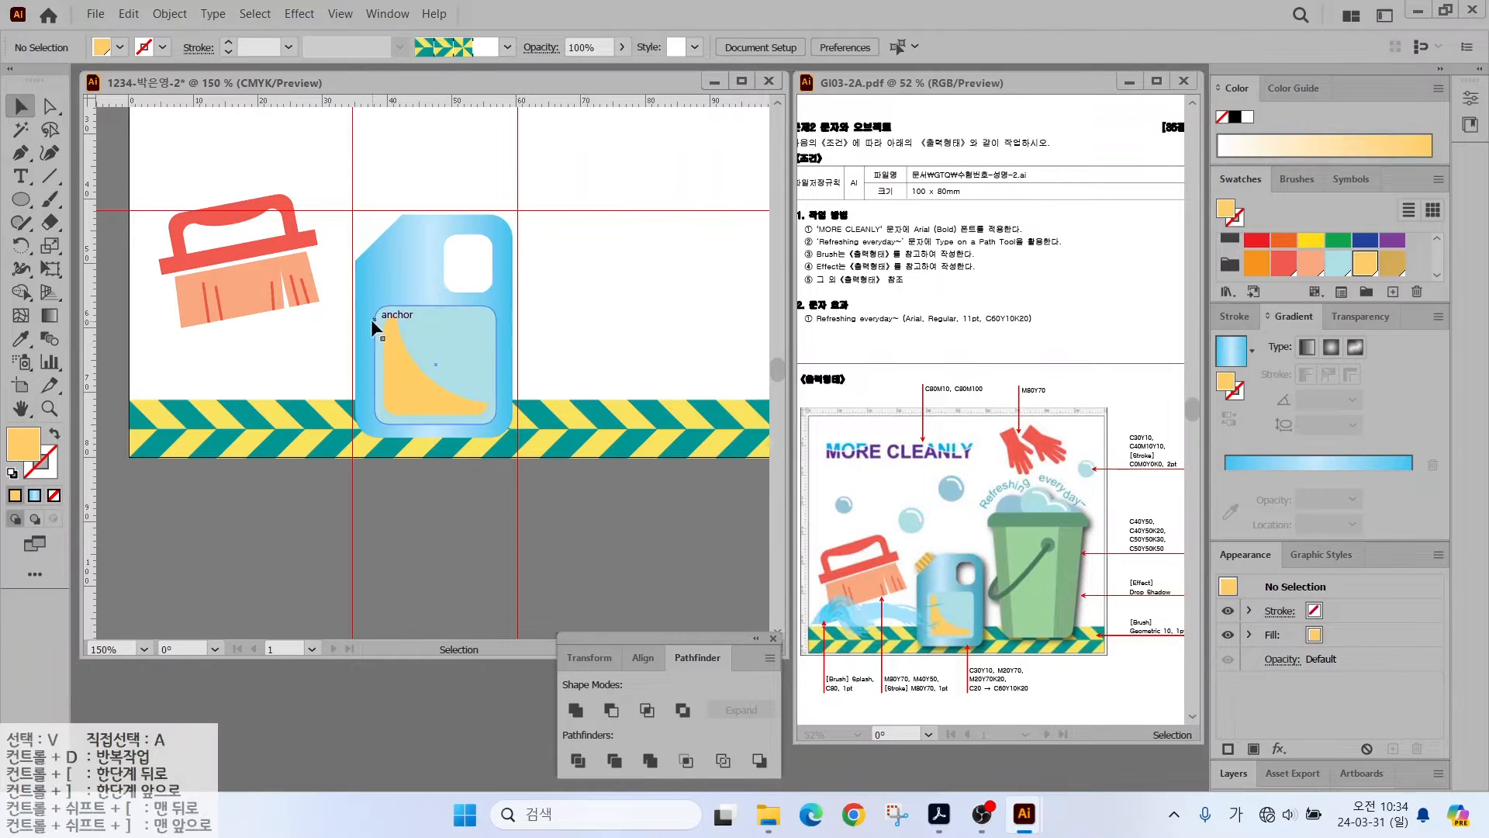
- Draw a yellow rounded rectangle above the jug, adjusting its corner roundness
scroll(371, 319, "up", 5)
left_click_drag(21, 199, 93, 222)
mouse_move(336, 216)
left_mouse_down()
mouse_move(600, 303)
mouse_move(568, 338)
left_mouse_up()
key("Left")
key("Right")
key("Left")
key("Up")
key("Up")
key("Up")
- Add darker gold stripes across the yellow cap by copying a narrow bar with Ctrl+D
left_click_drag(21, 199, 94, 197)
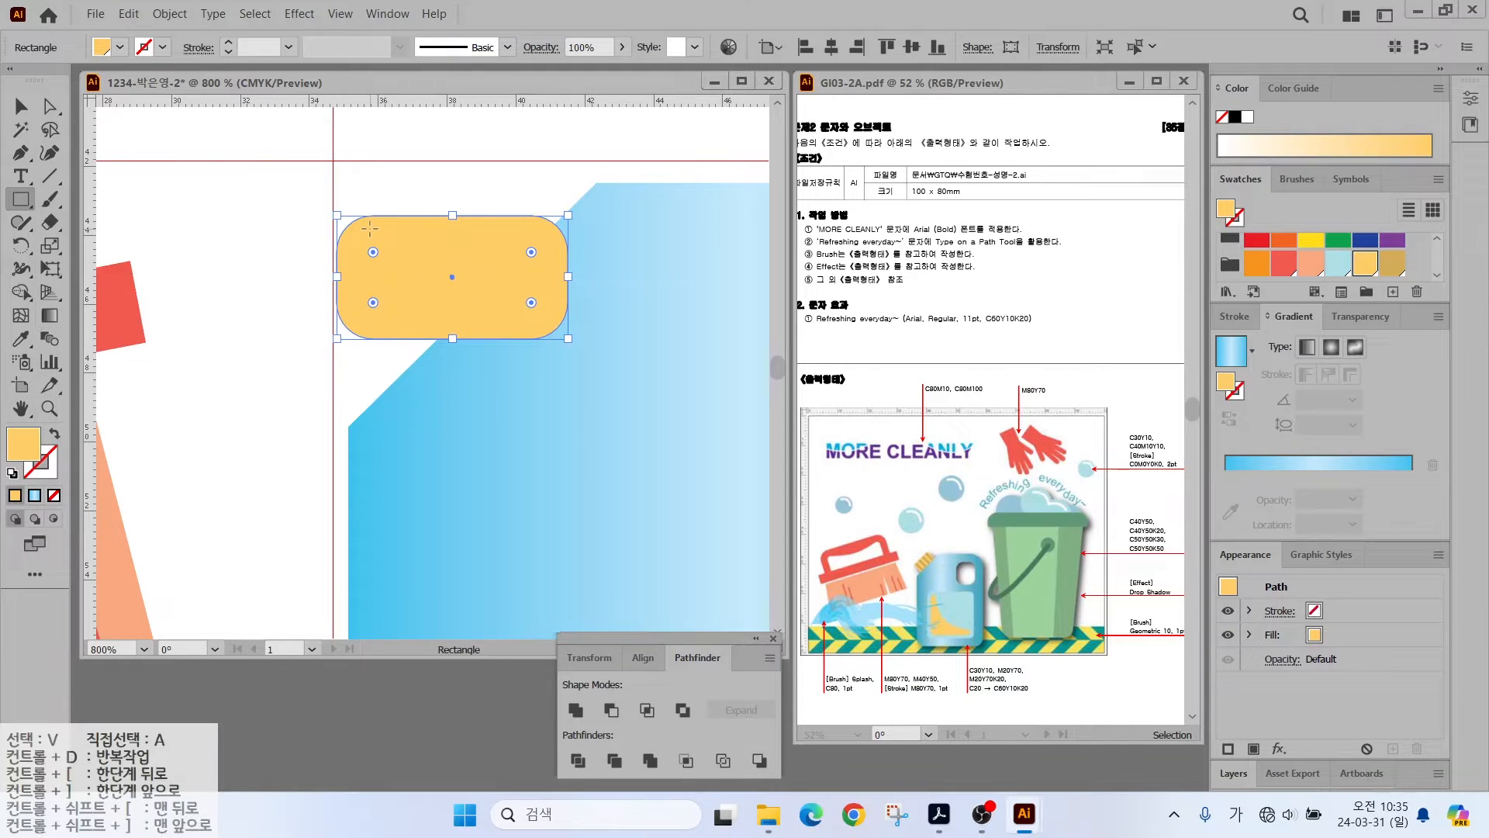
left_click_drag(374, 215, 397, 339)
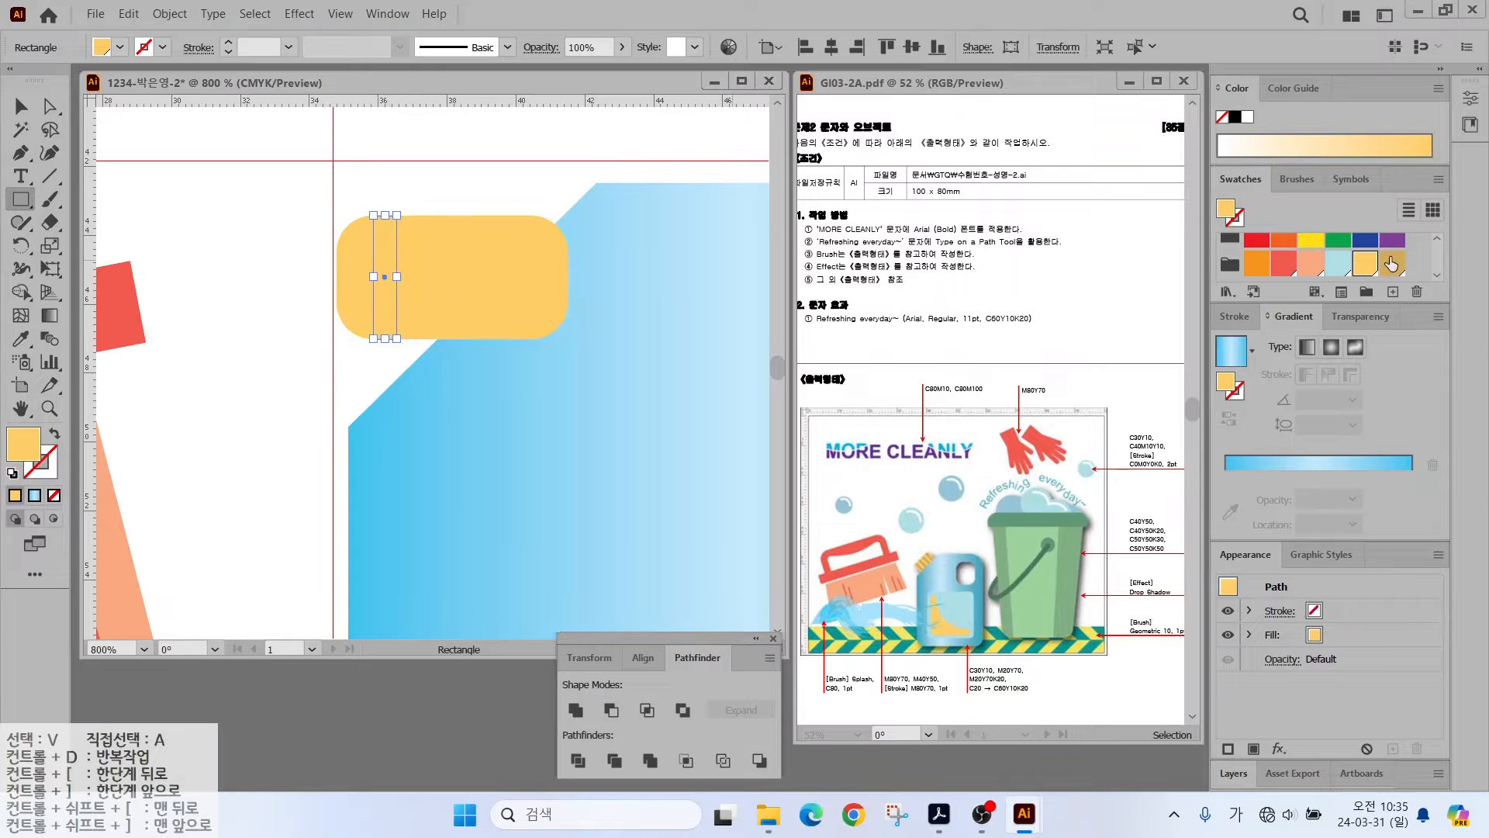
left_click(1392, 264)
key("a")
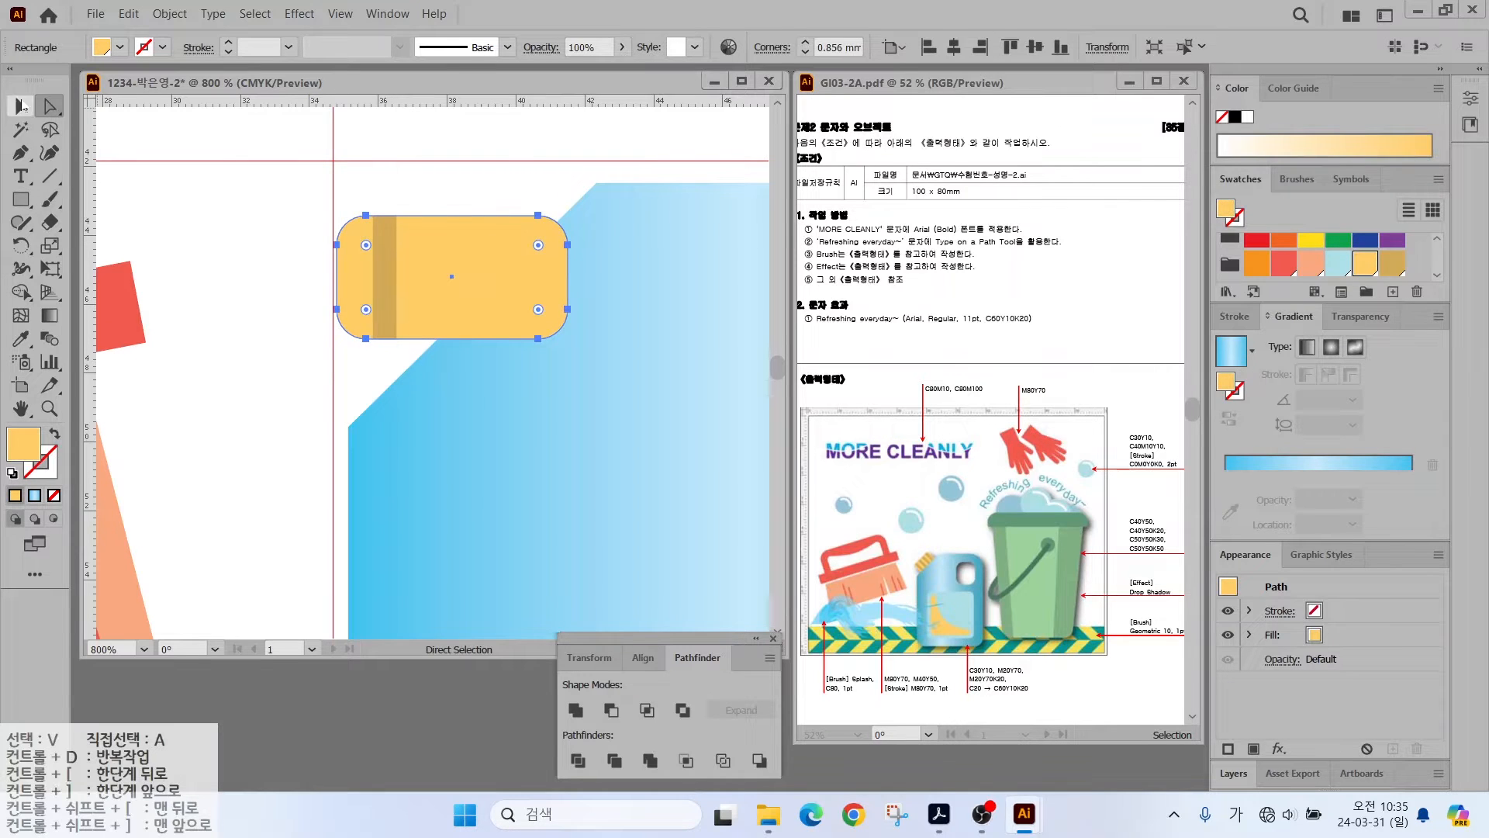
left_click(22, 106)
left_click(426, 208)
left_click(383, 252)
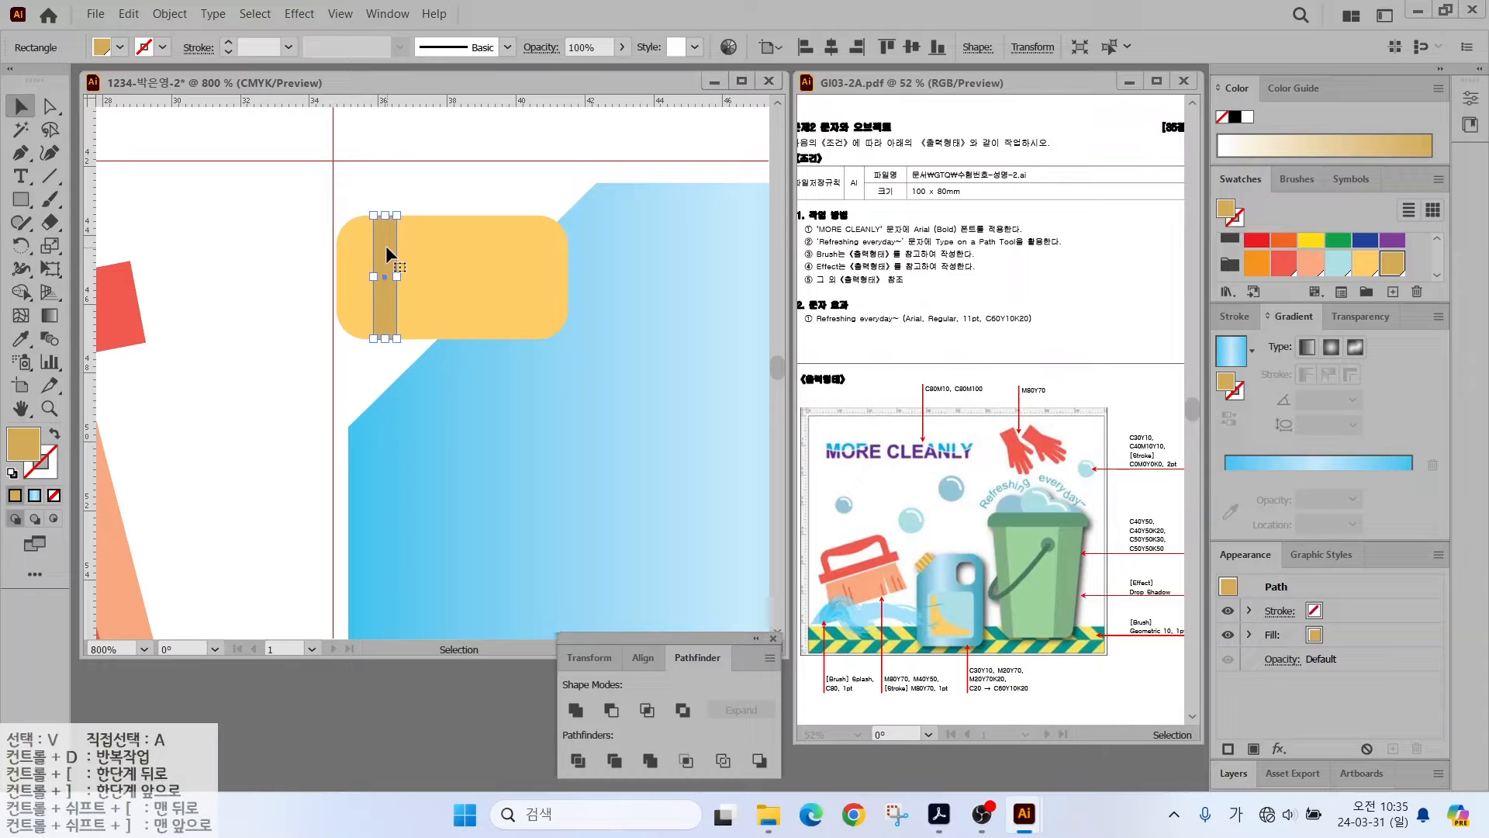
left_click_drag(384, 245, 428, 250)
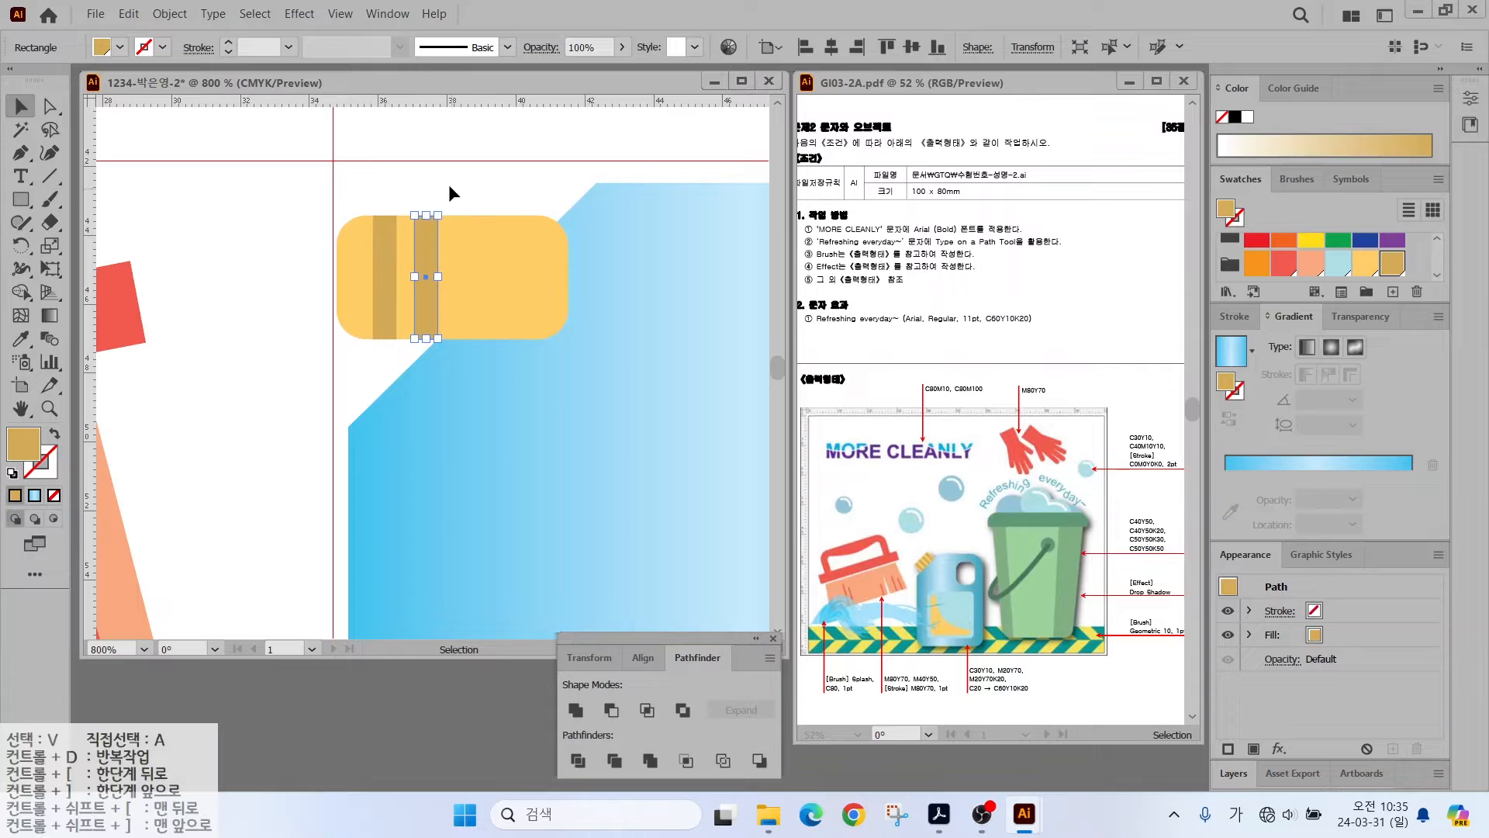
key("ctrl+d")
key("ctrl+d")
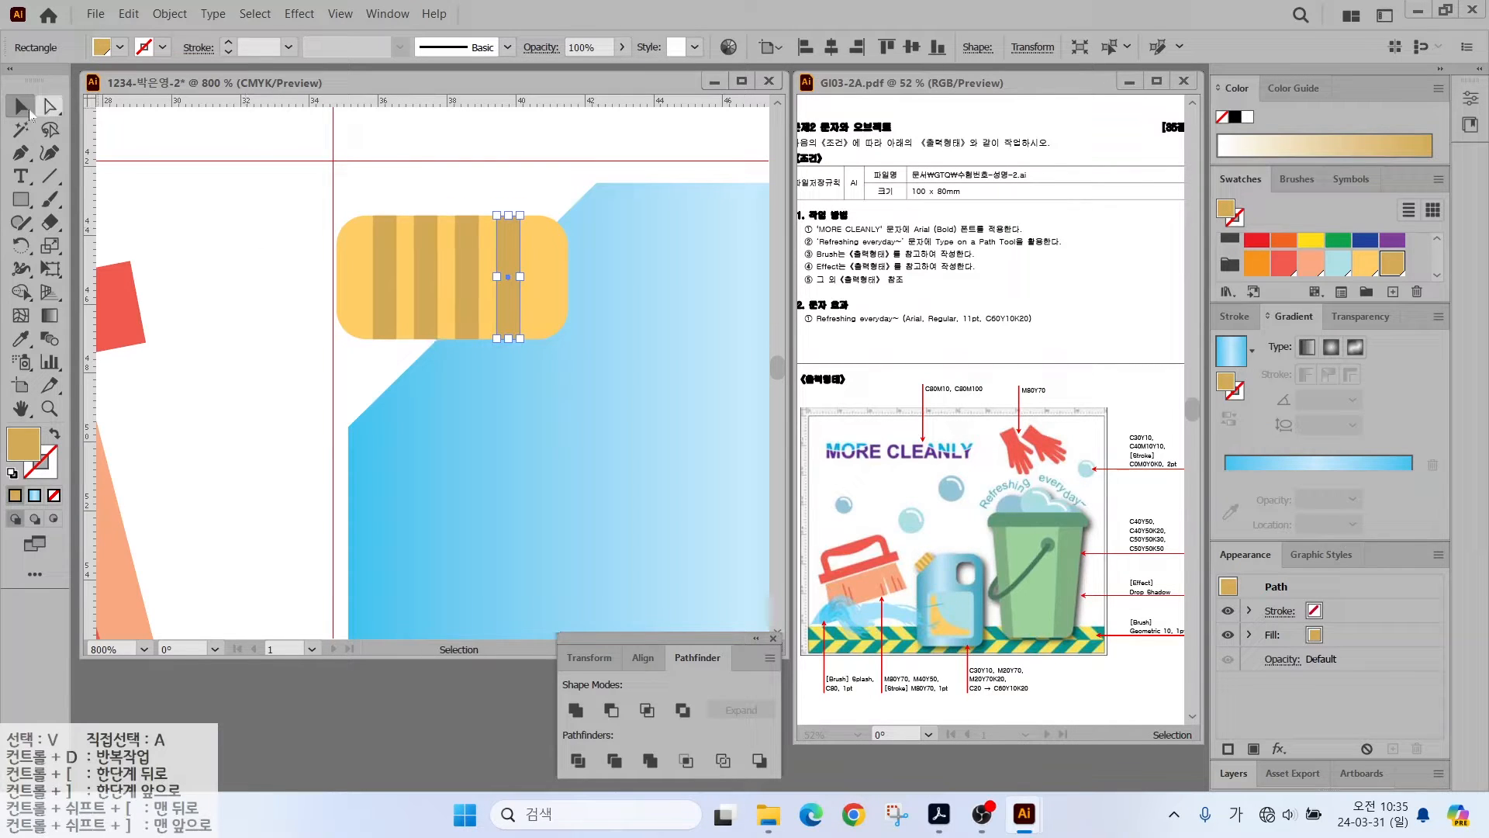
- Rotate the striped cap about 45 degrees and place it on the bottle's cut corner
left_click(548, 259)
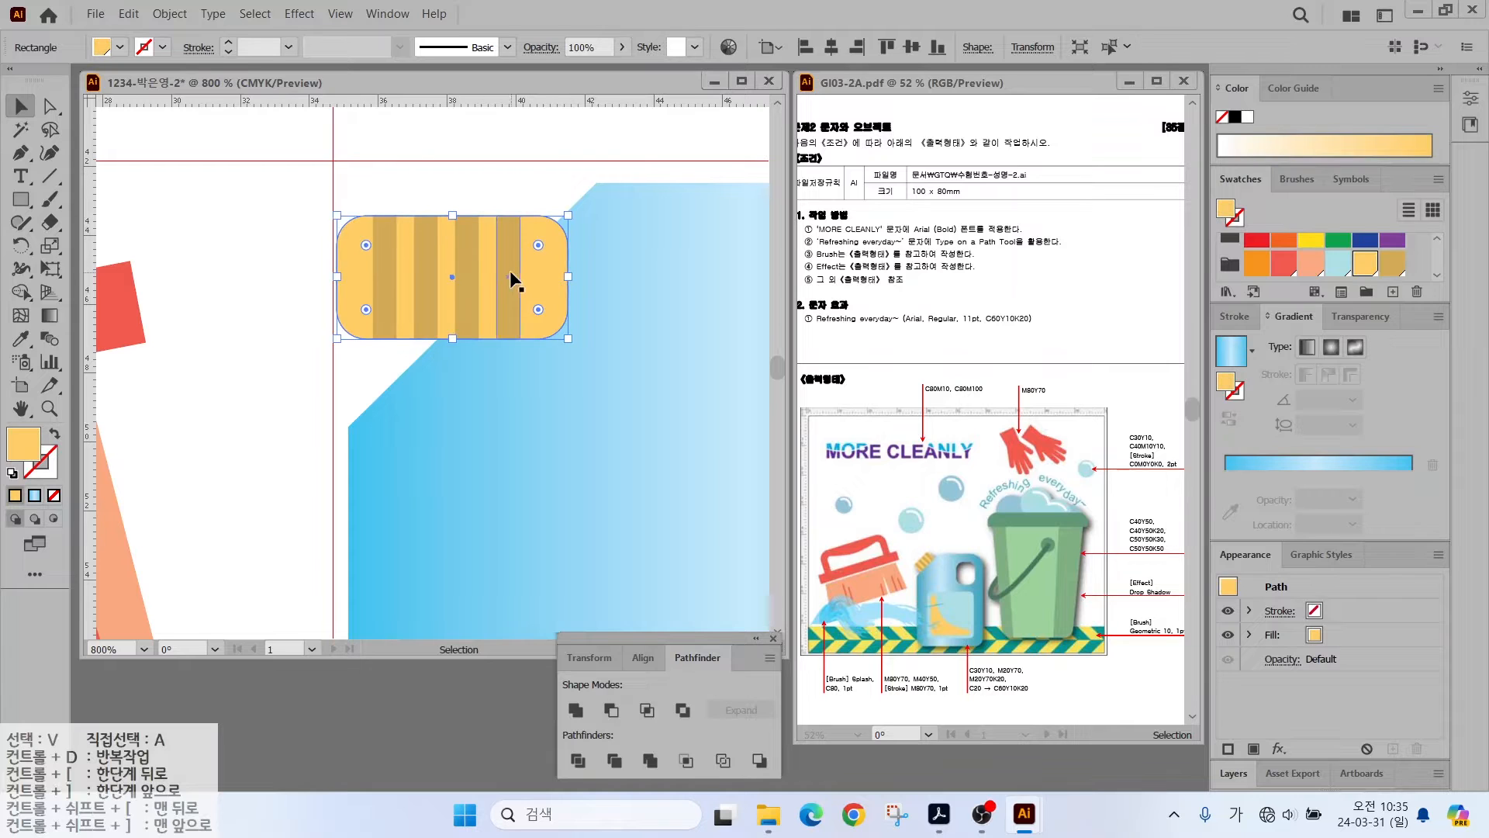
left_click_drag(568, 277, 560, 277)
left_click_drag(349, 164, 481, 157)
mouse_move(459, 226)
left_mouse_down()
mouse_move(444, 203)
mouse_move(434, 226)
left_mouse_up()
left_click_drag(501, 200, 537, 164)
- Group the cap pieces and send the cap behind the bottle
left_click(280, 328)
scroll(410, 313, "down", 3)
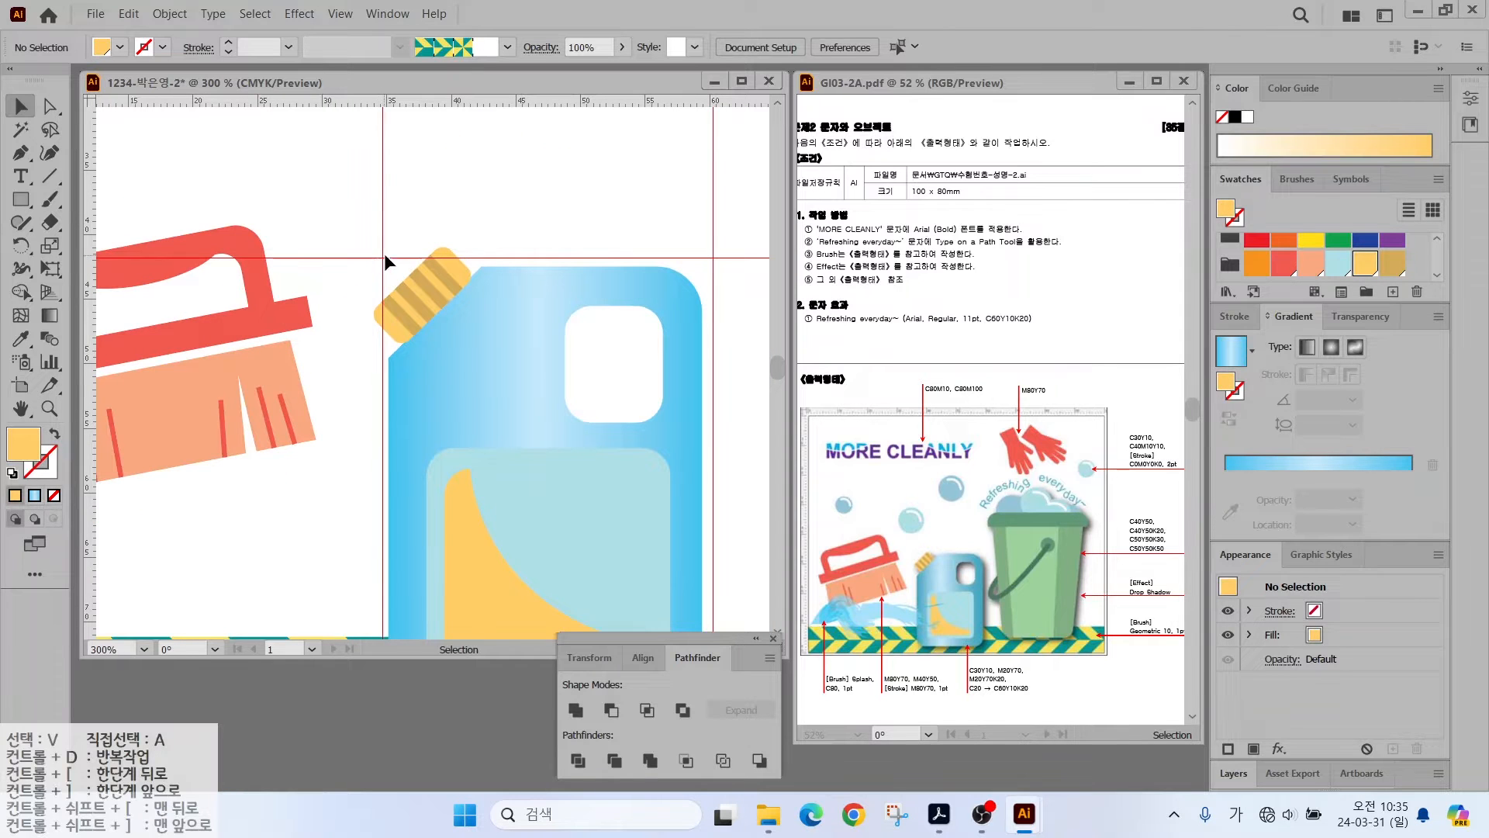
right_click(431, 304)
left_click(465, 412)
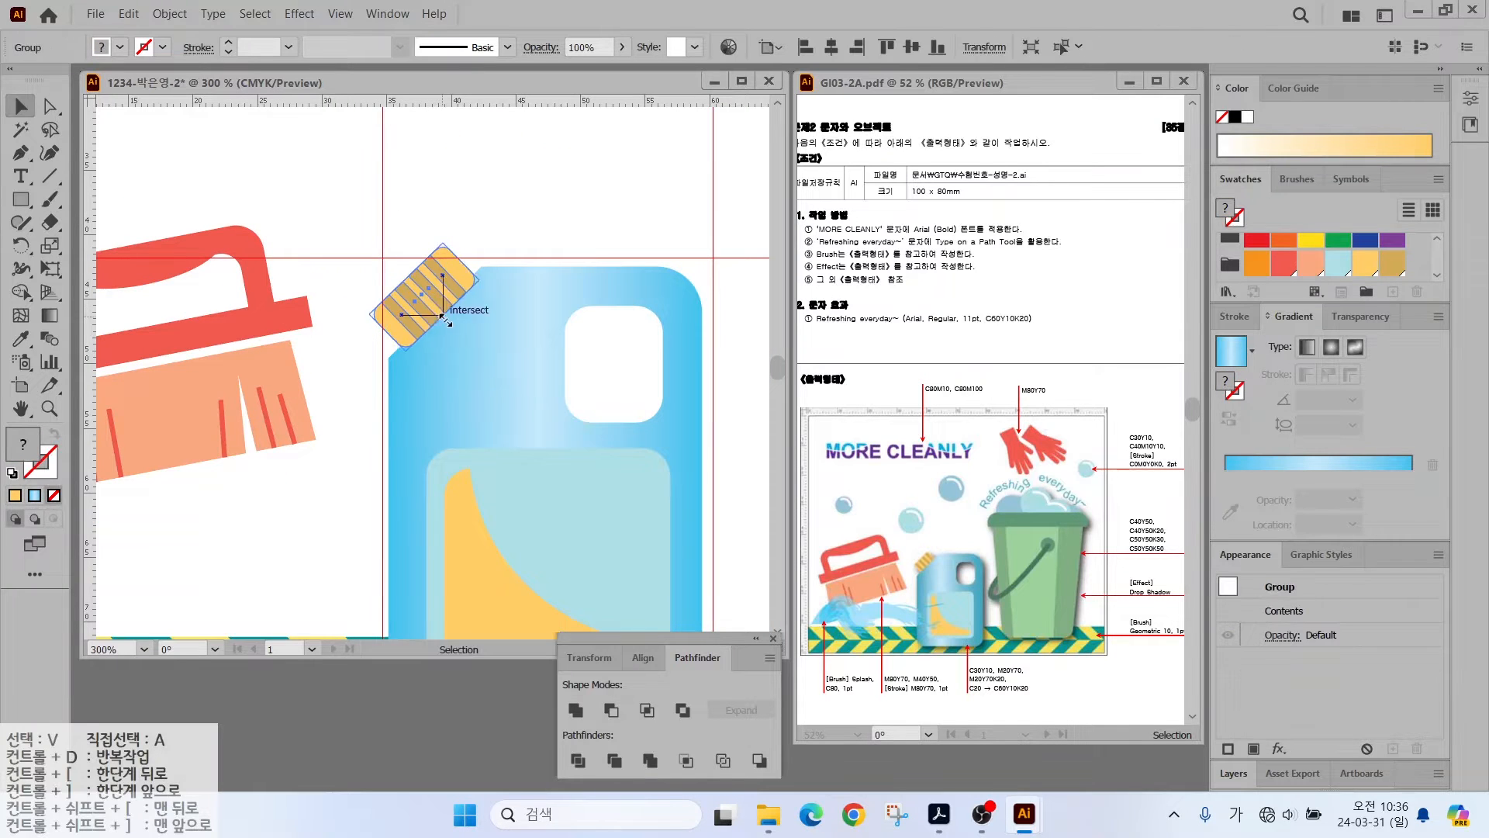
right_click(425, 303)
mouse_move(473, 549)
left_click(695, 599)
- Clear all existing guides via View > Guides > Clear Guides
key("ctrl+shift+a")
scroll(533, 317, "down", 1)
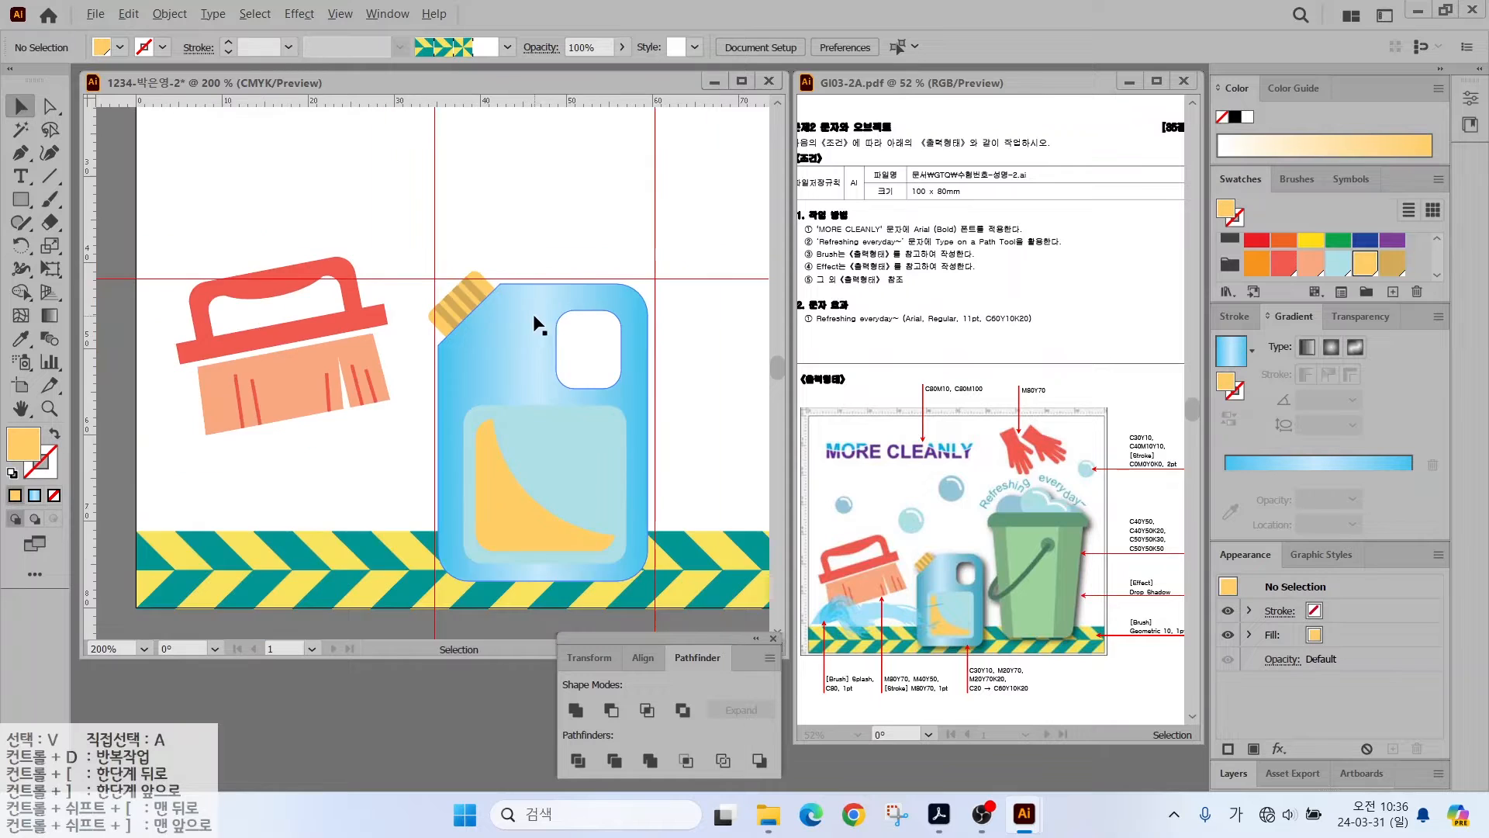
left_click_drag(611, 250, 395, 241)
key("alt+v")
mouse_move(455, 787)
left_click(751, 786)
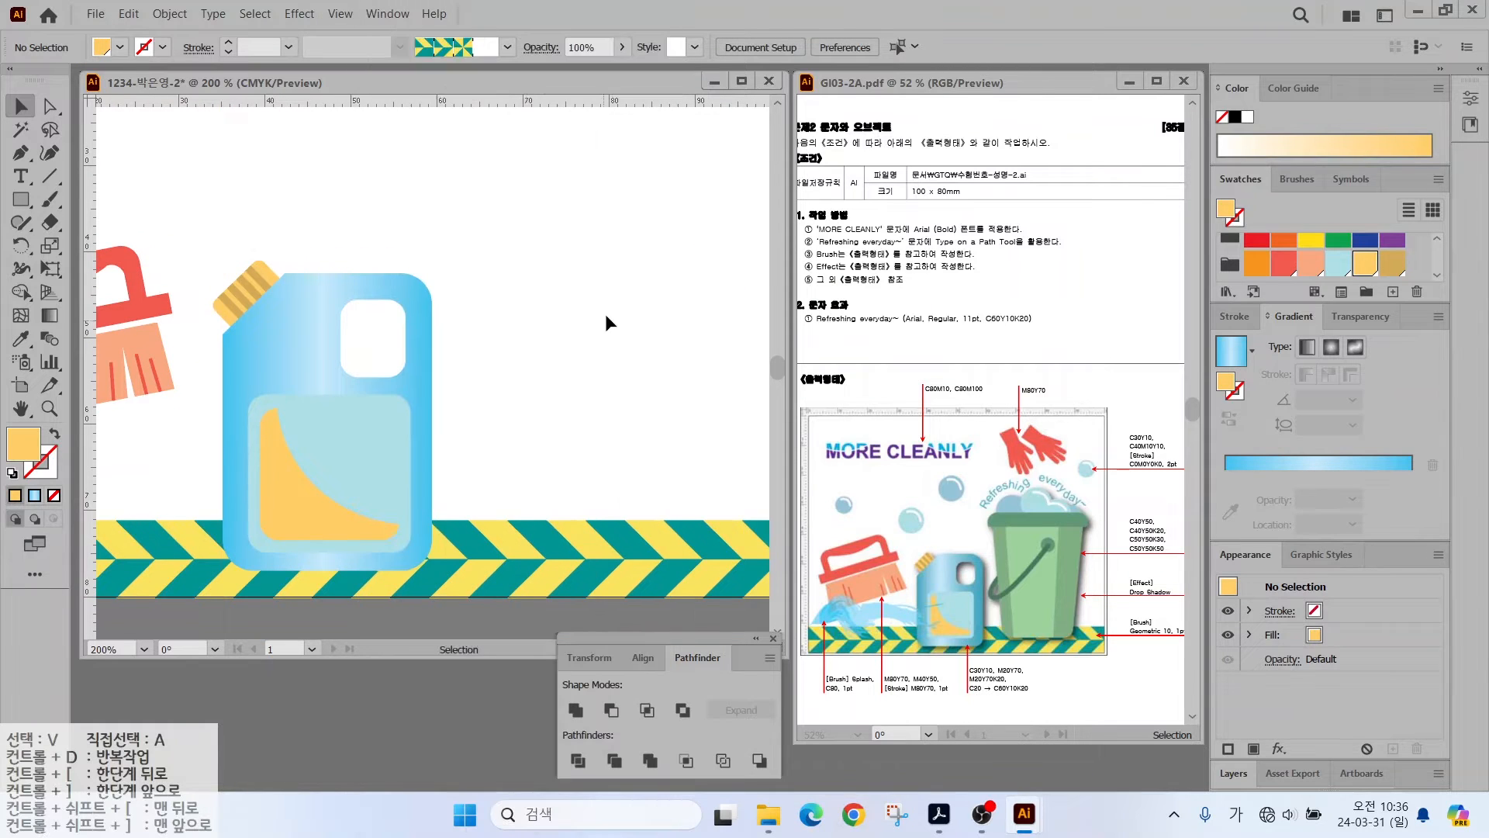
- Drag two new vertical guides marking the bucket's left and right sides
left_click_drag(614, 309, 498, 332)
left_click_drag(86, 282, 332, 313)
left_click_drag(87, 225, 605, 259)
- Add a horizontal top guide and draw a tall tan rounded rectangle between the guides
left_click_drag(340, 99, 336, 210)
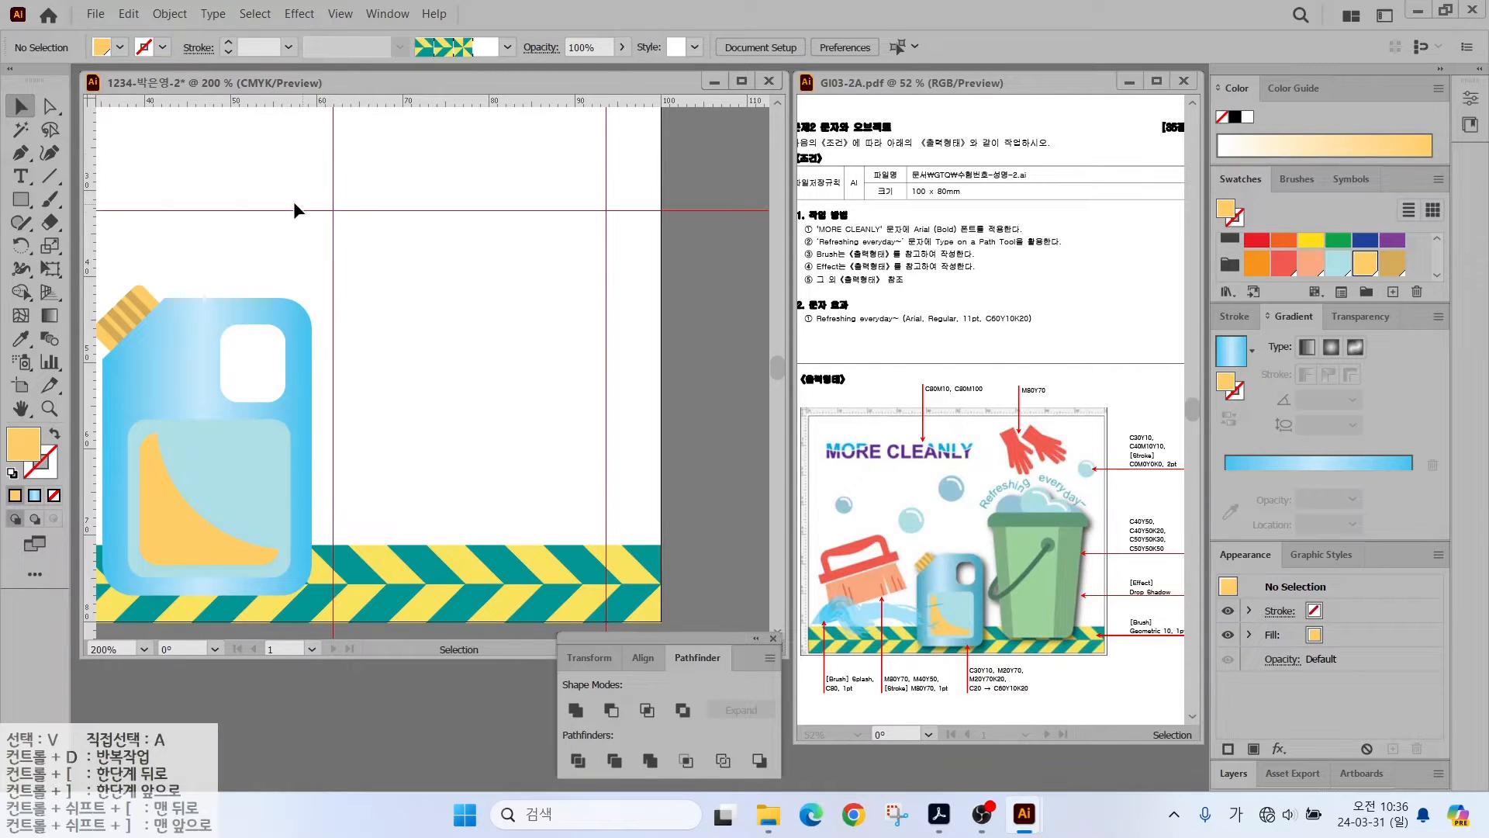
left_click_drag(28, 200, 74, 223)
left_click_drag(337, 213, 585, 571)
left_click(1388, 269)
- Save a light green C40 Y50 swatch and a K20 shade of it
left_click(1393, 292)
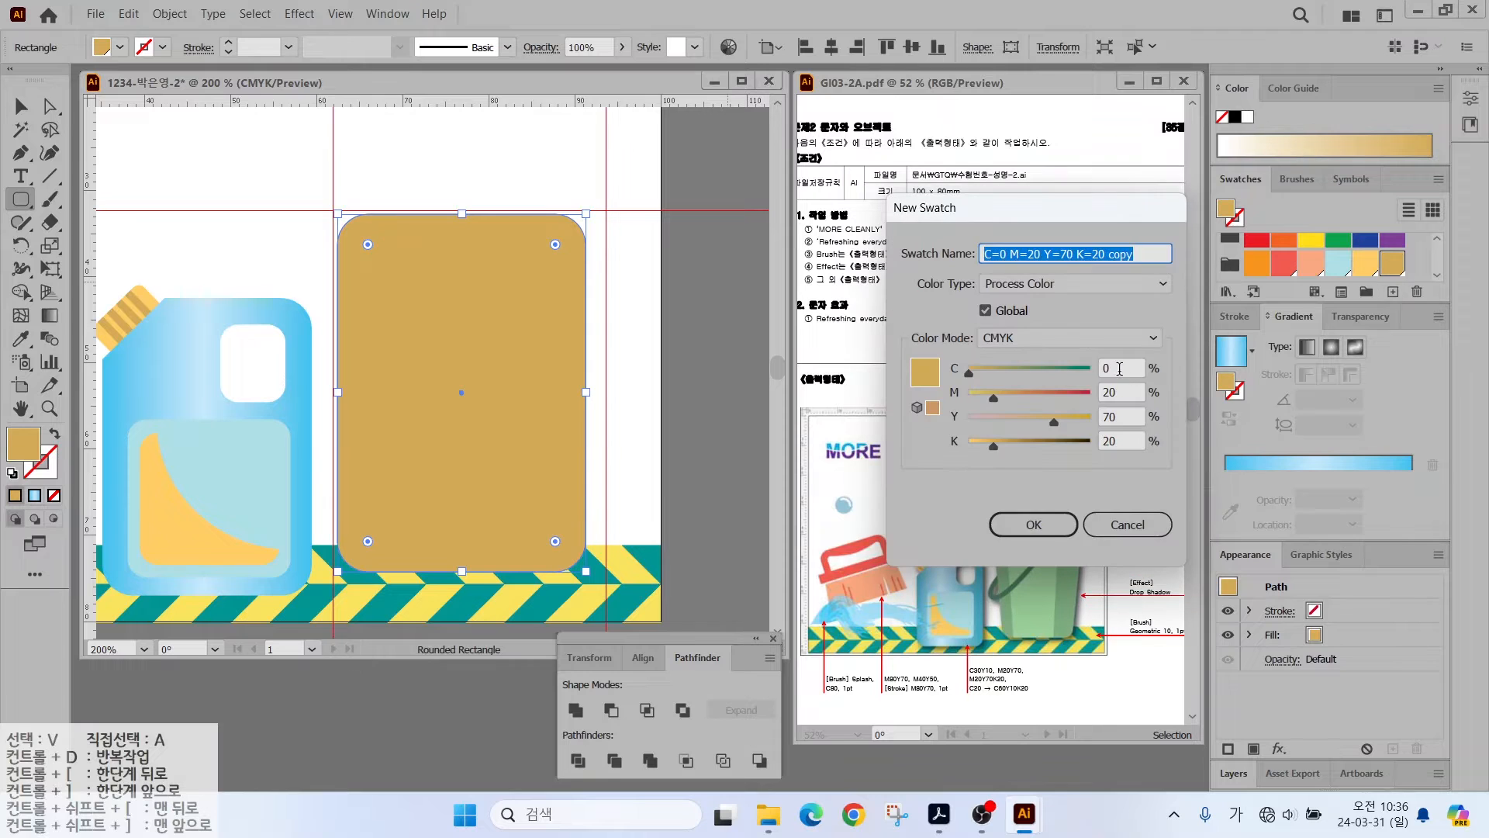
key("Tab")
type("40")
key("Tab")
type("0")
key("Tab")
type("50")
key("Return")
left_click(1393, 292)
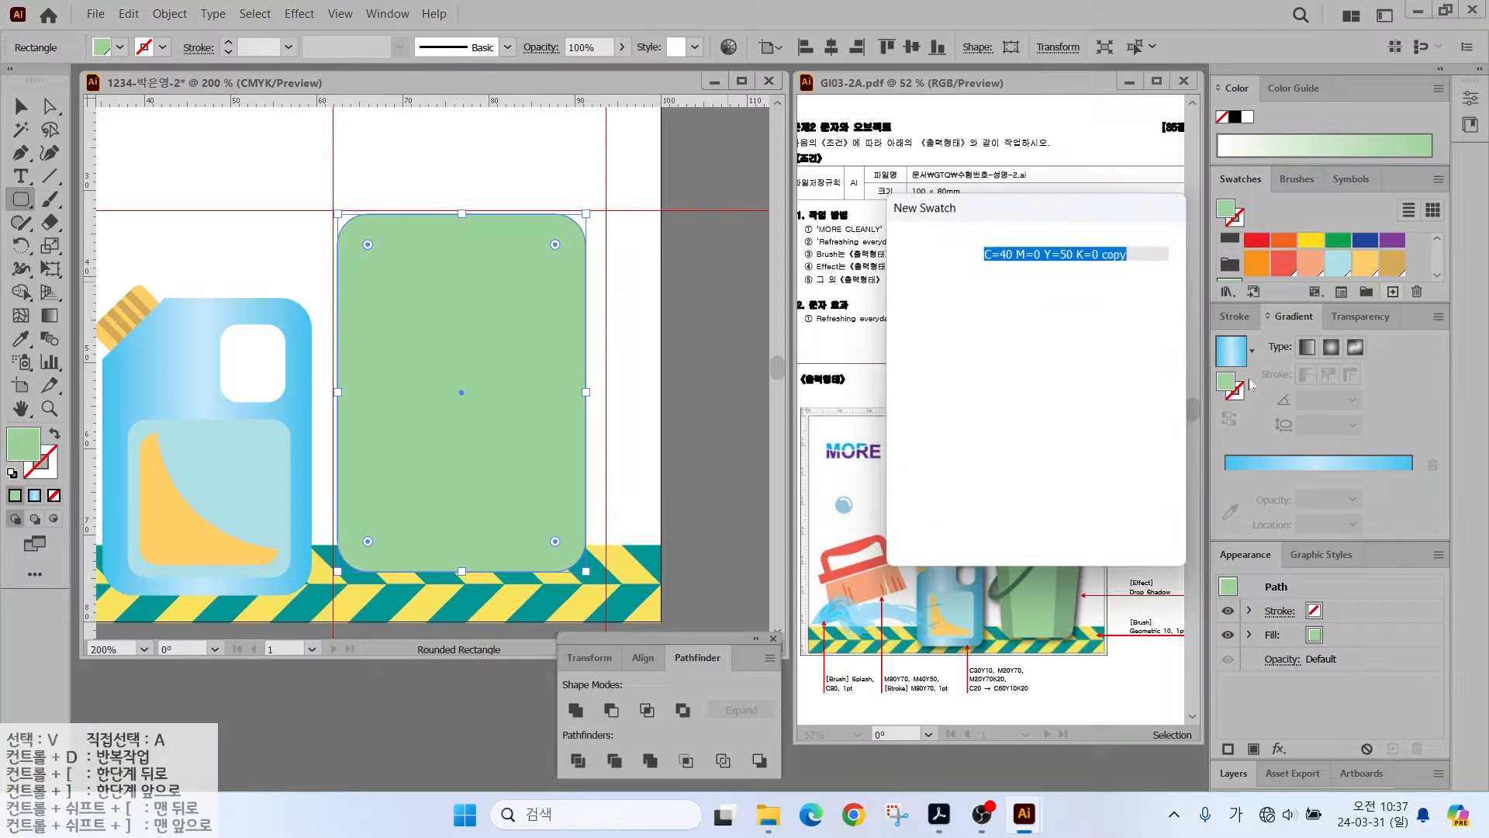
key("Tab")
key("Tab")
key("Tab")
- Save K30 and K40 green shades and fill the body with medium green
key("Tab")
type("20")
key("Return")
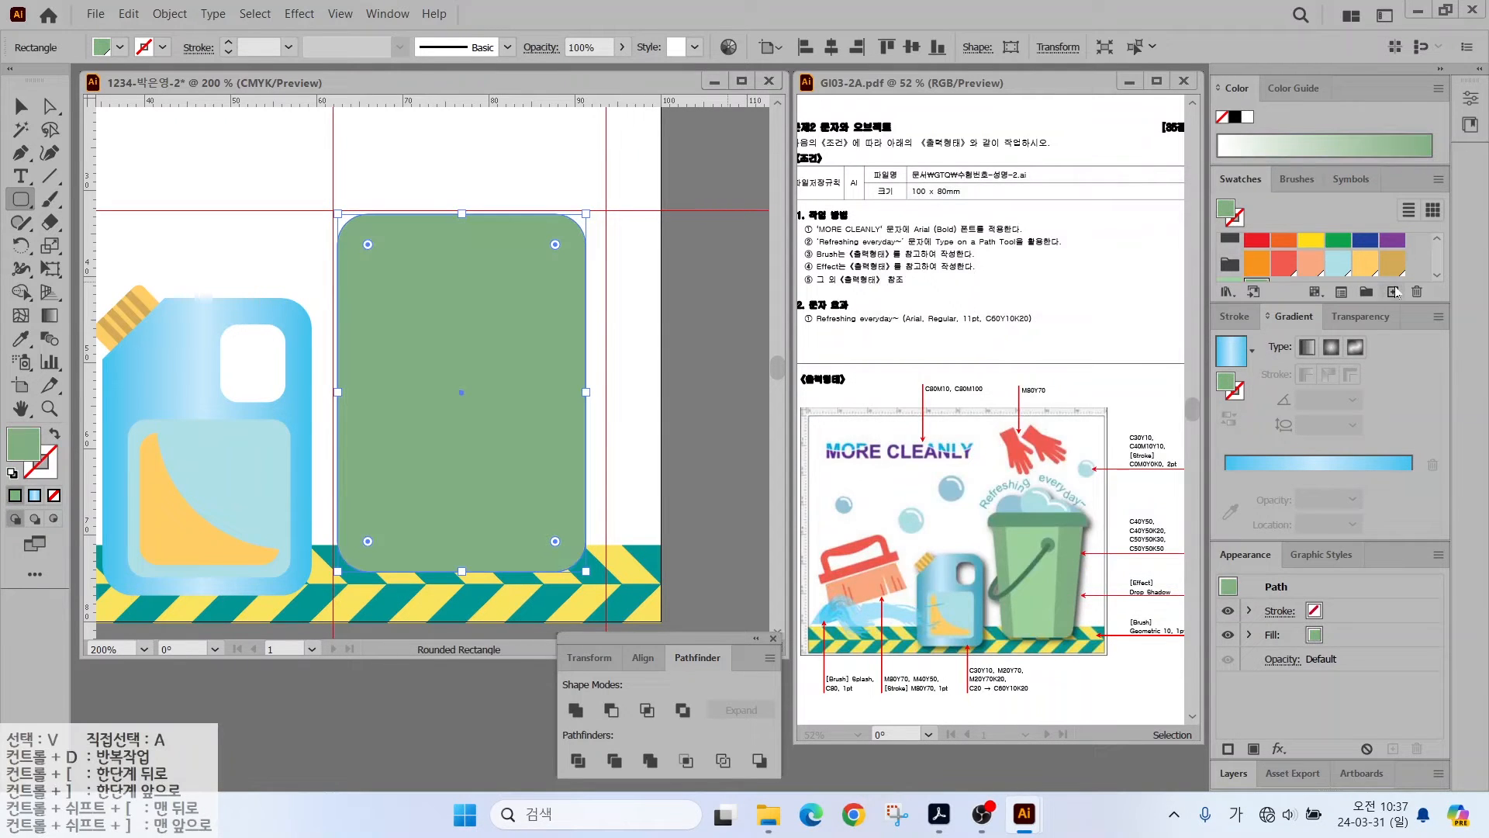
left_click(1393, 292)
key("Tab")
type("50")
key("Tab")
key("Tab")
key("Tab")
type("30")
key("Return")
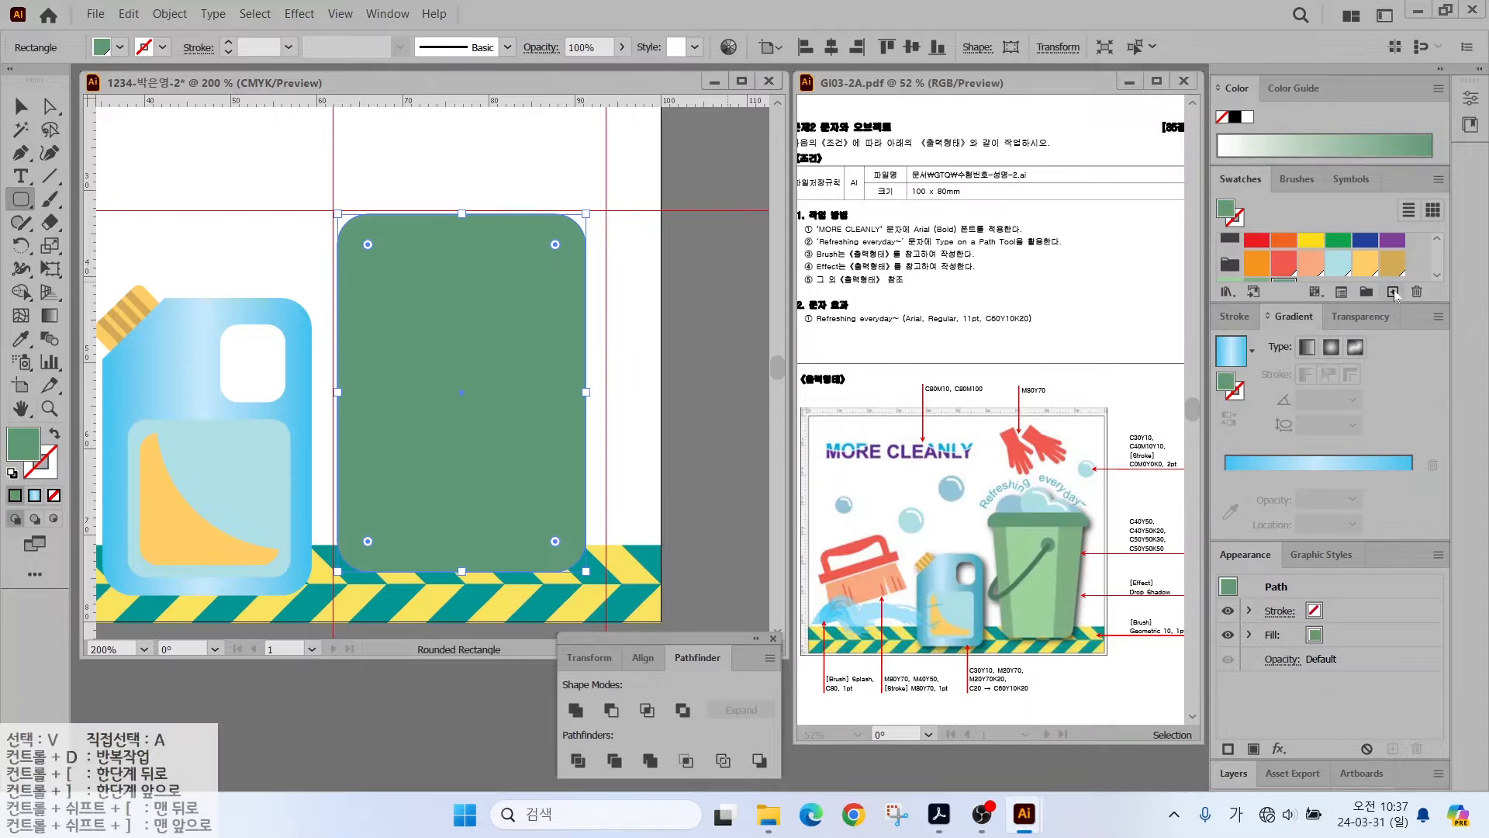
left_click(1393, 292)
key("Tab")
key("Tab")
key("Tab")
key("Tab")
type("40")
key("Return")
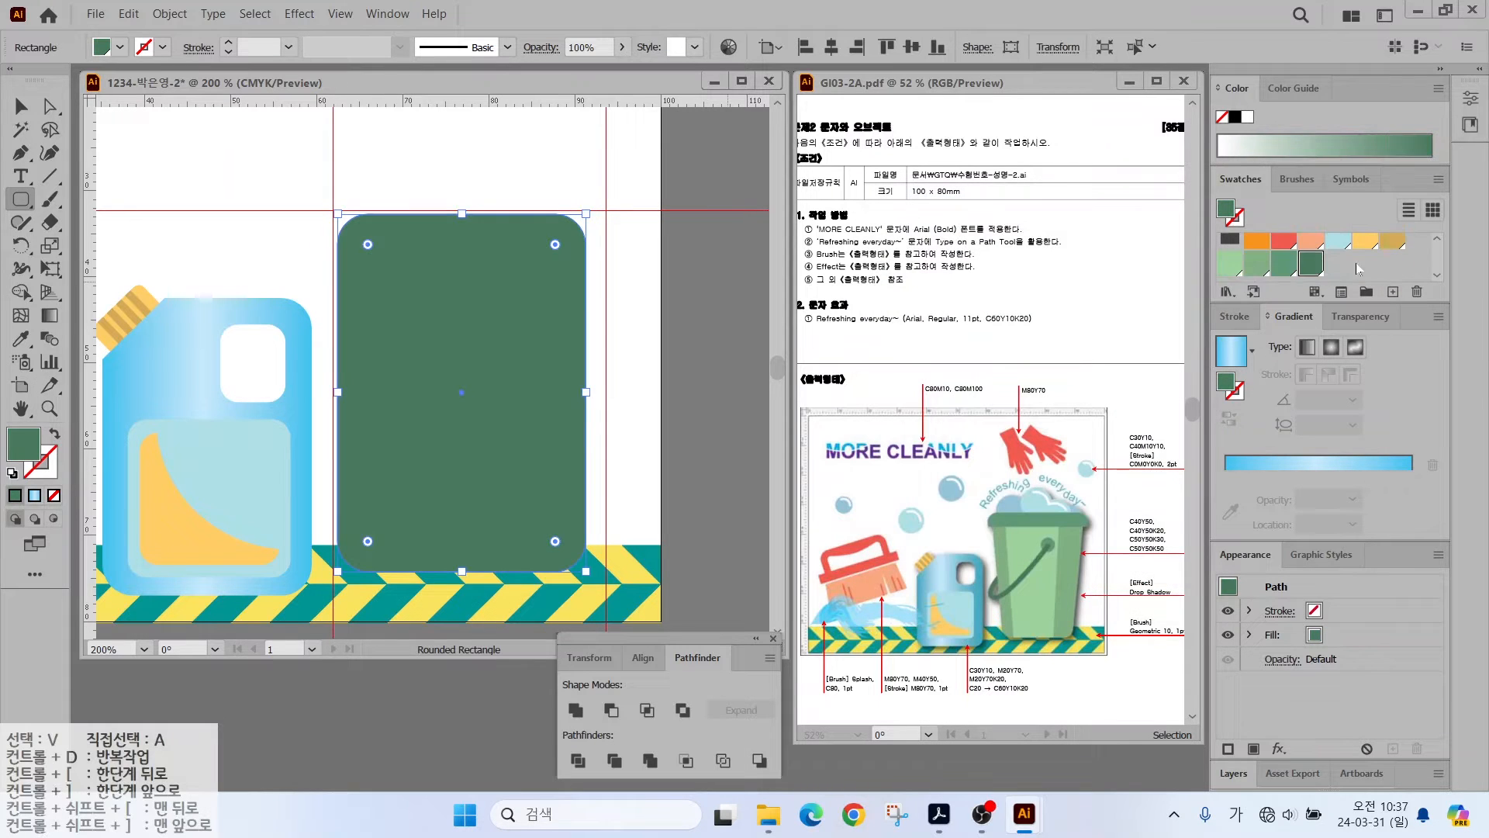
left_click(1230, 267)
left_click(1257, 264)
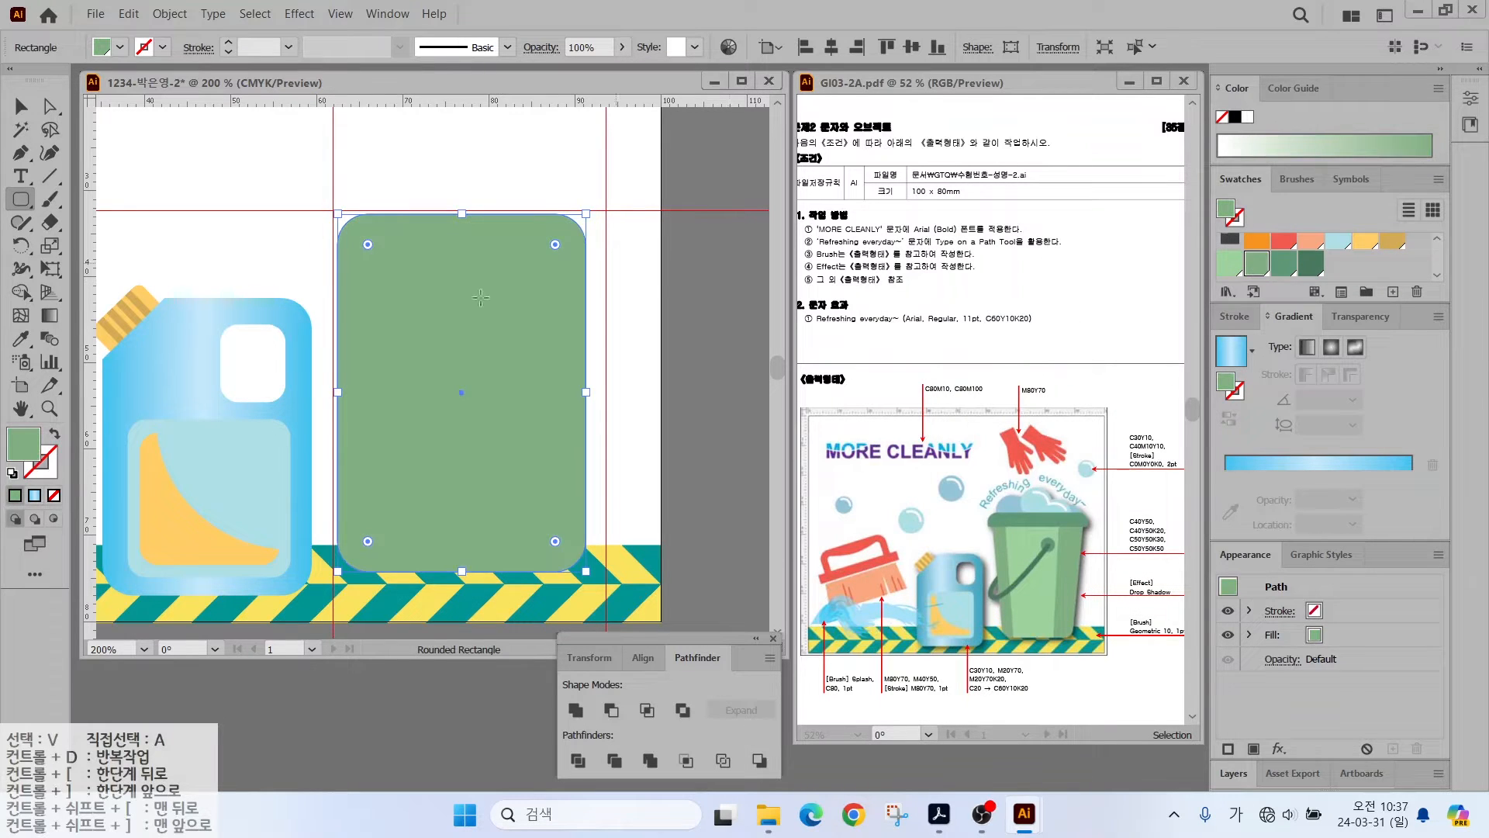
- Scale the body's bottom anchors to 75% to taper it, then draw a slanted line on its right
left_click(48, 106)
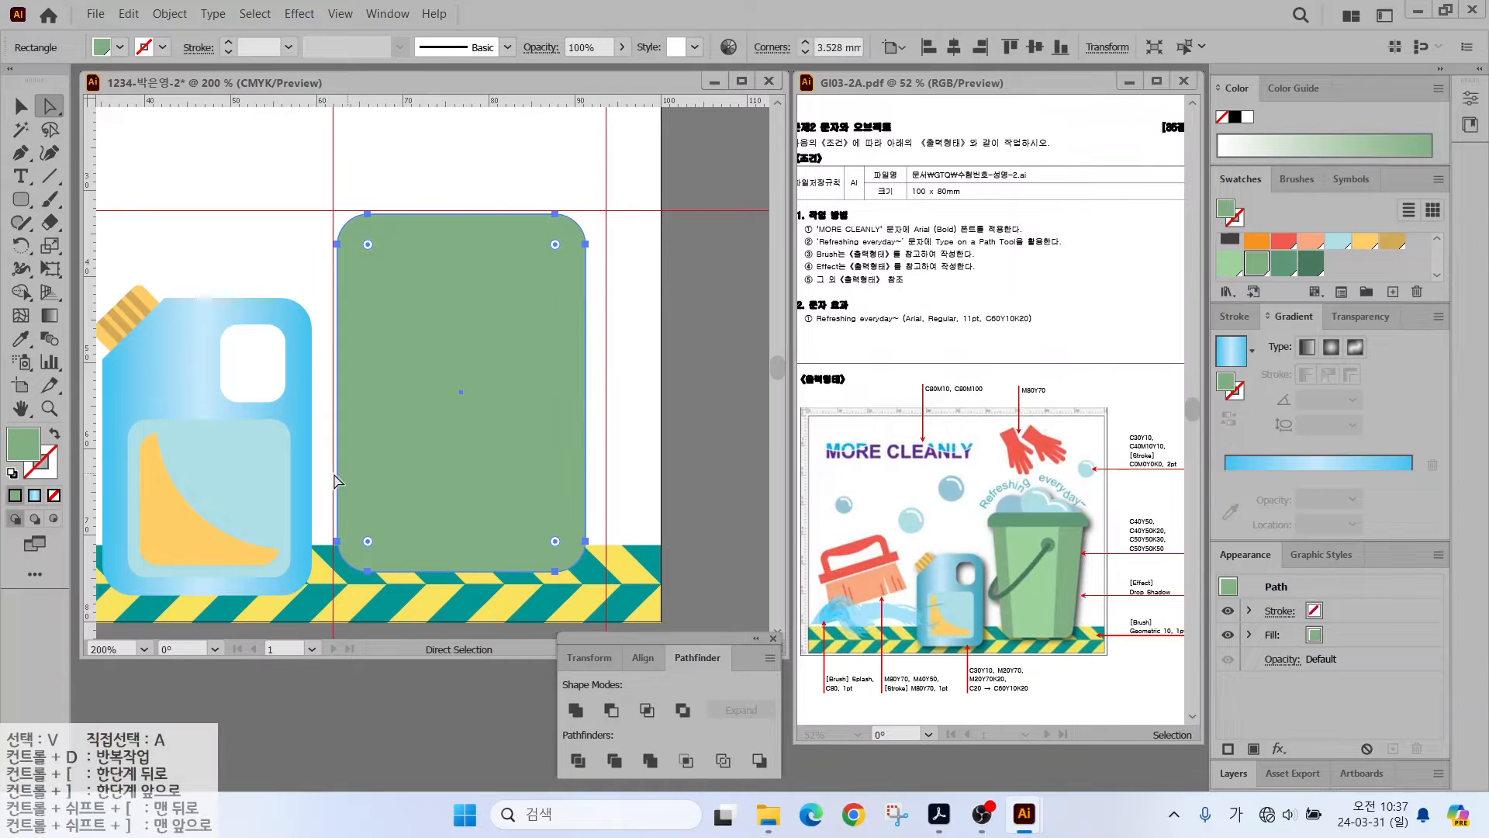
left_click_drag(610, 594, 613, 586)
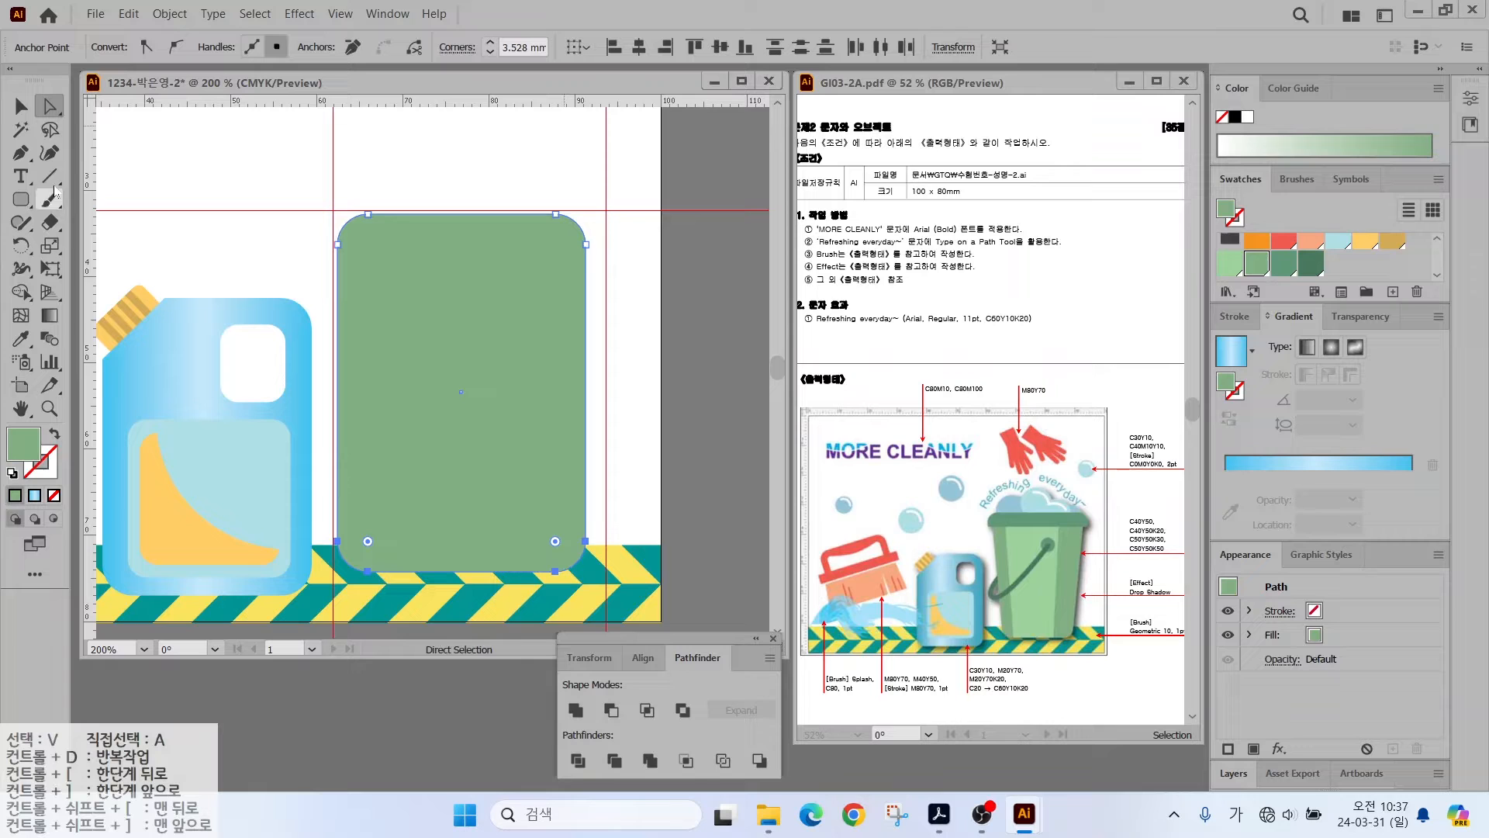
double_click(49, 245)
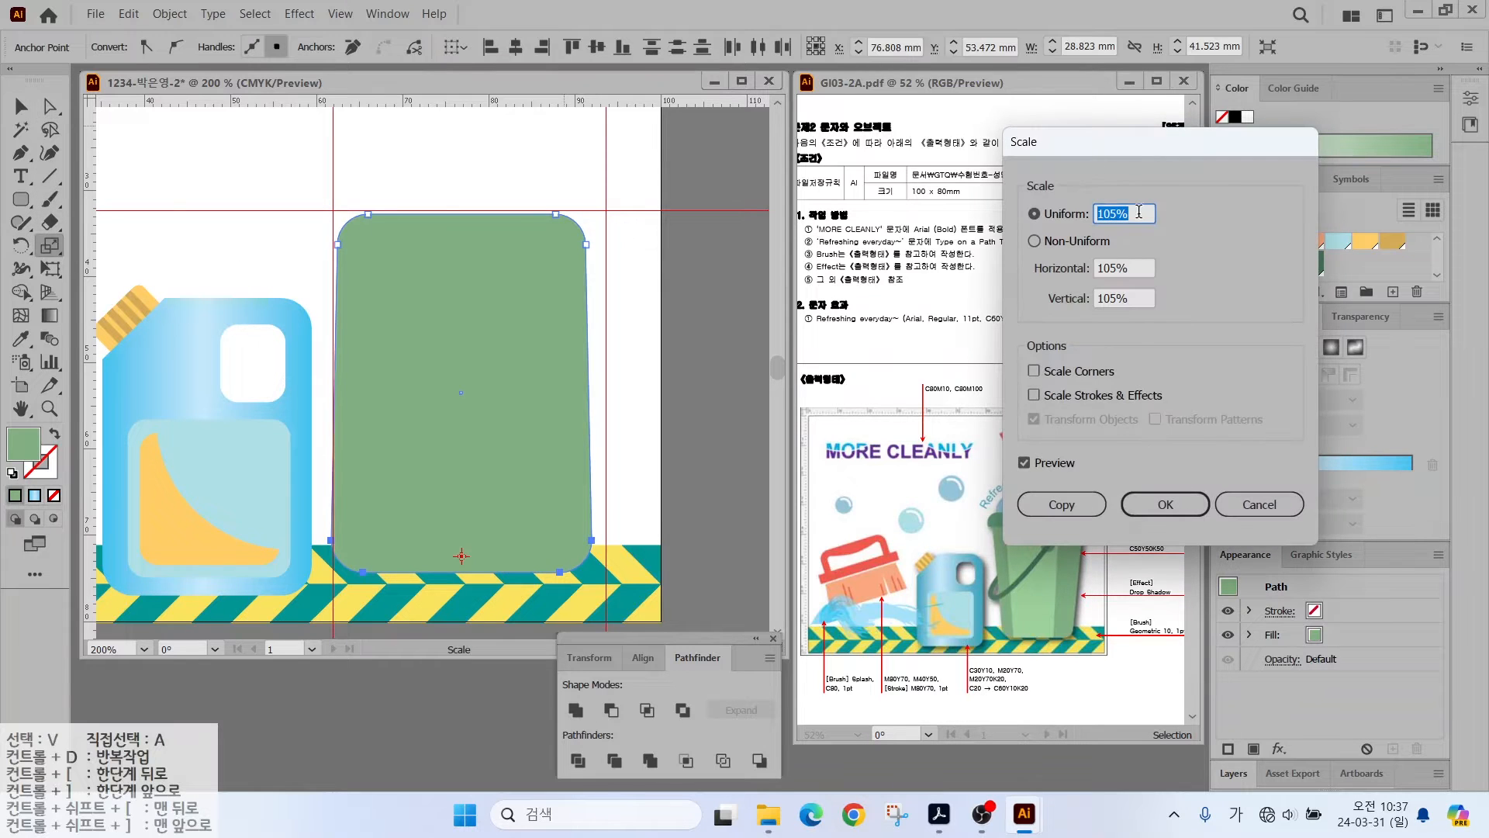
type("75")
left_click(1024, 463)
left_click(1024, 463)
left_click(1024, 463)
left_click(1024, 463)
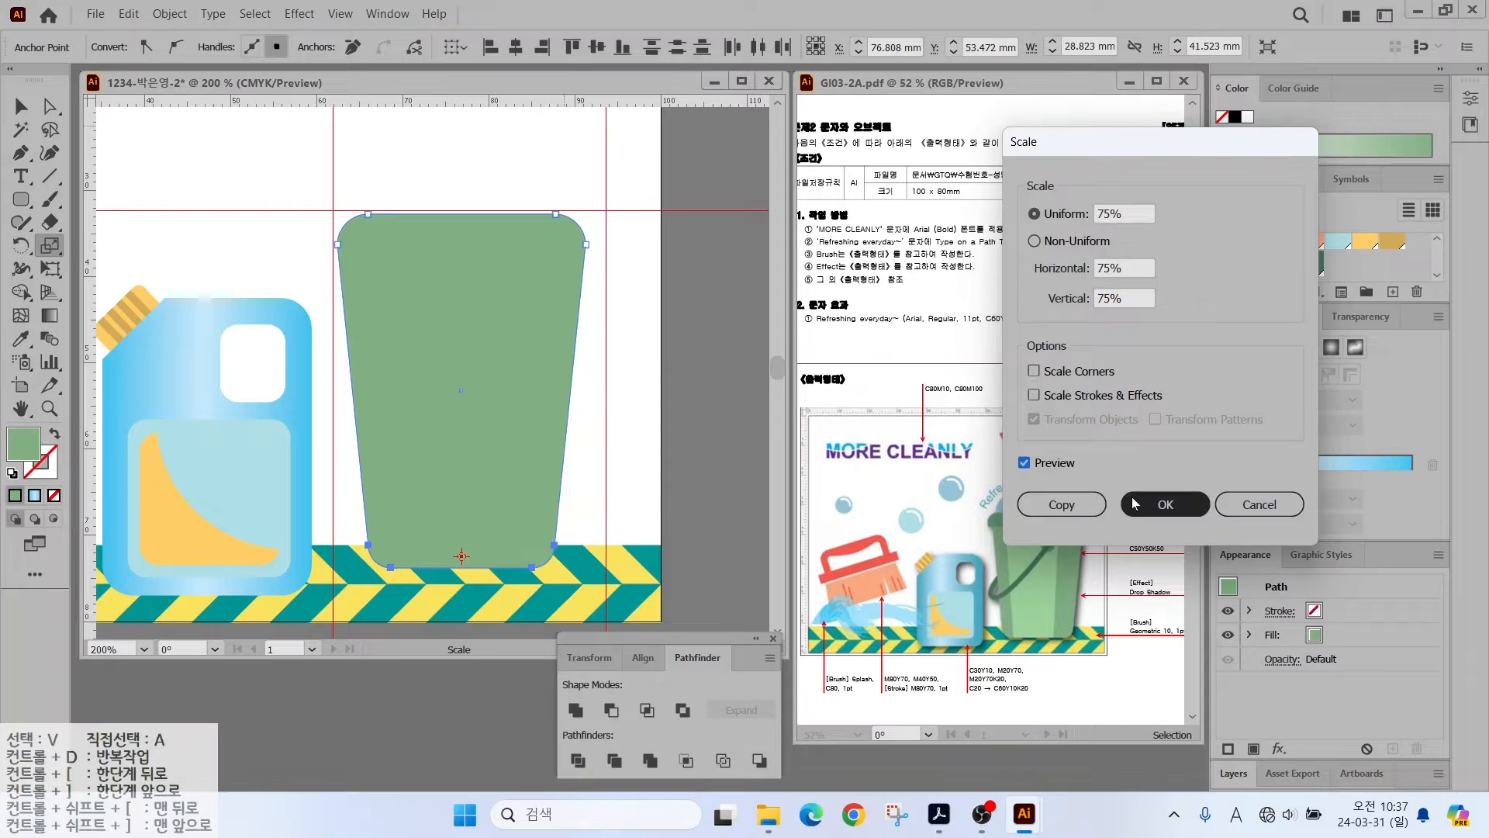
left_click(1134, 503)
key("backslash")
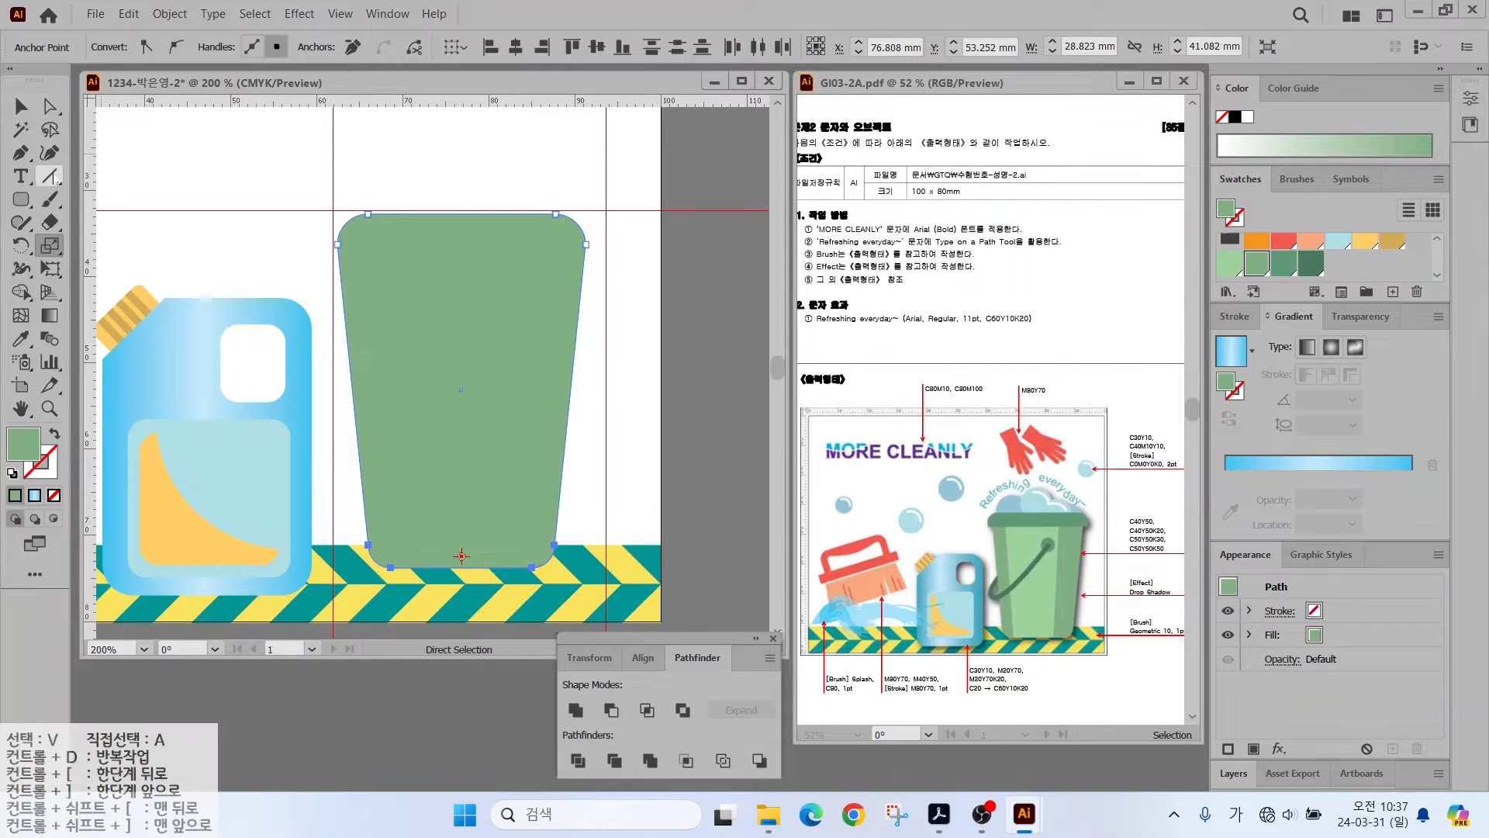
left_click_drag(527, 170, 489, 592)
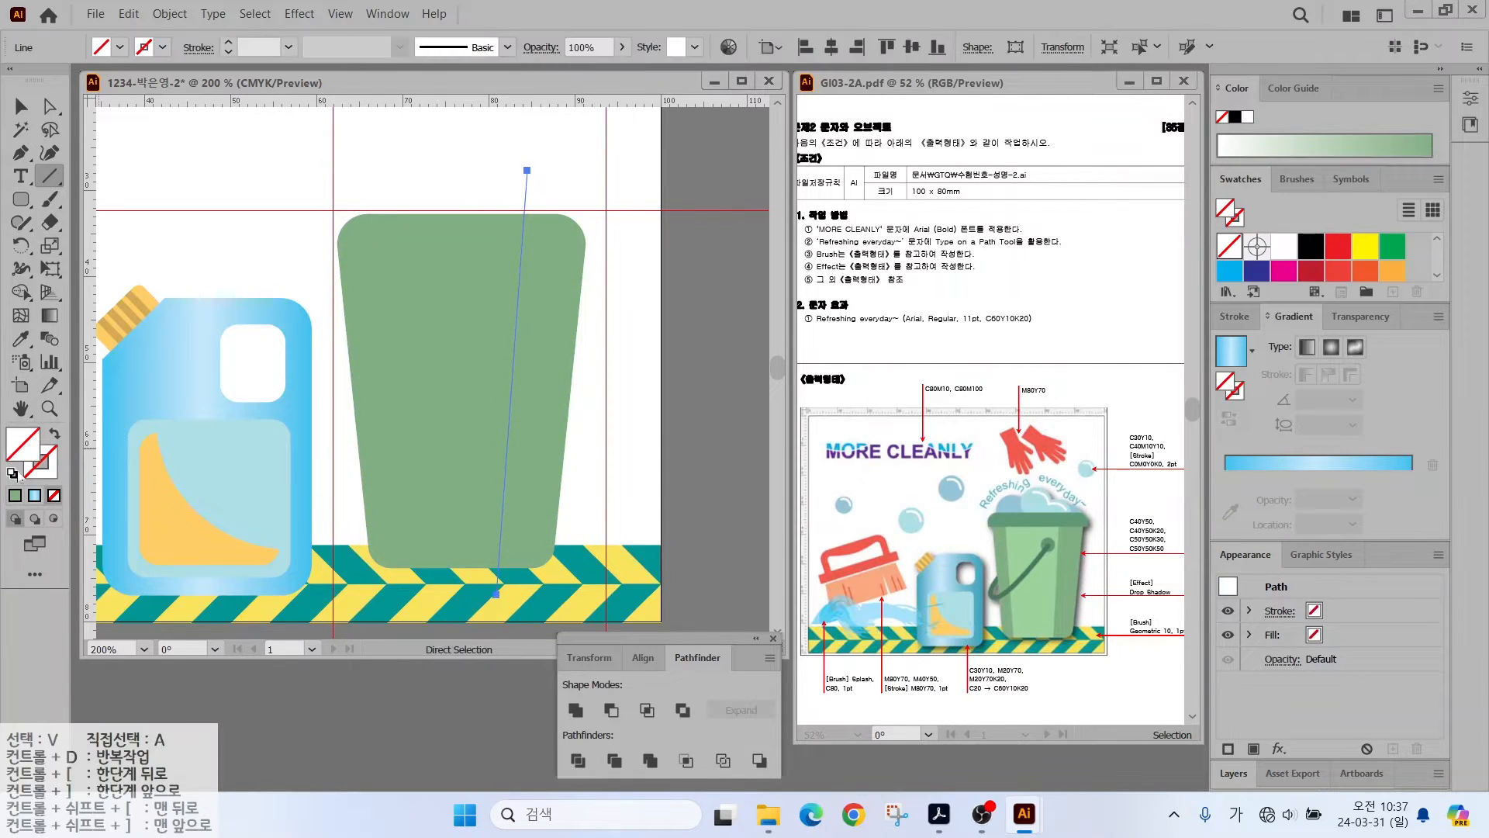
- Draw a second slanted line and divide the bucket body along both lines with Pathfinder
key("d")
left_click_drag(373, 167, 406, 597)
key("v")
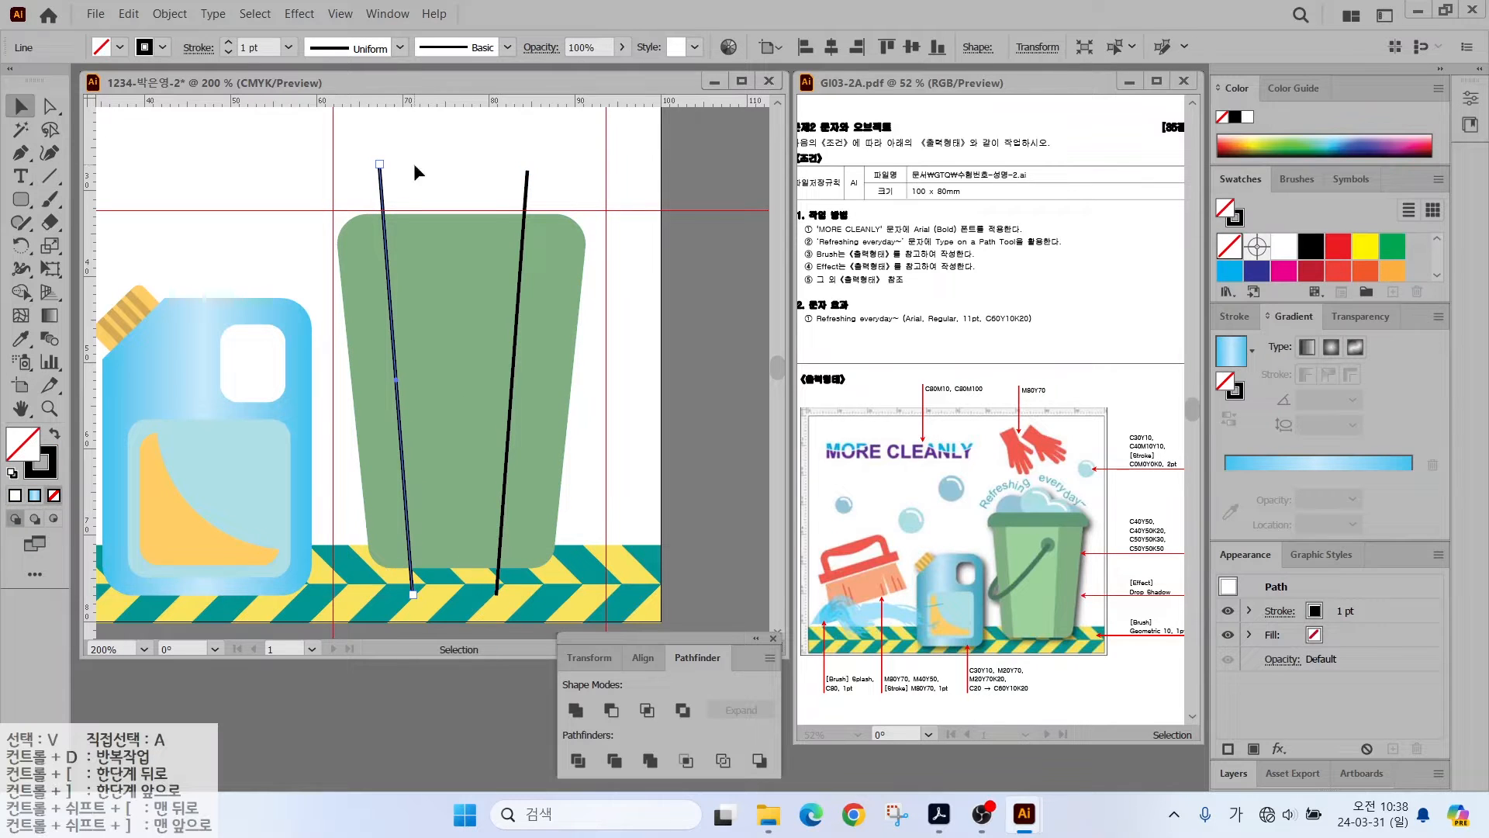
left_click(526, 197)
left_click_drag(300, 172, 588, 296)
left_click(578, 761)
- Fill the middle piece of the divided bucket body with light green
left_click(48, 107)
left_click(263, 210)
left_click(468, 305)
left_click(1229, 268)
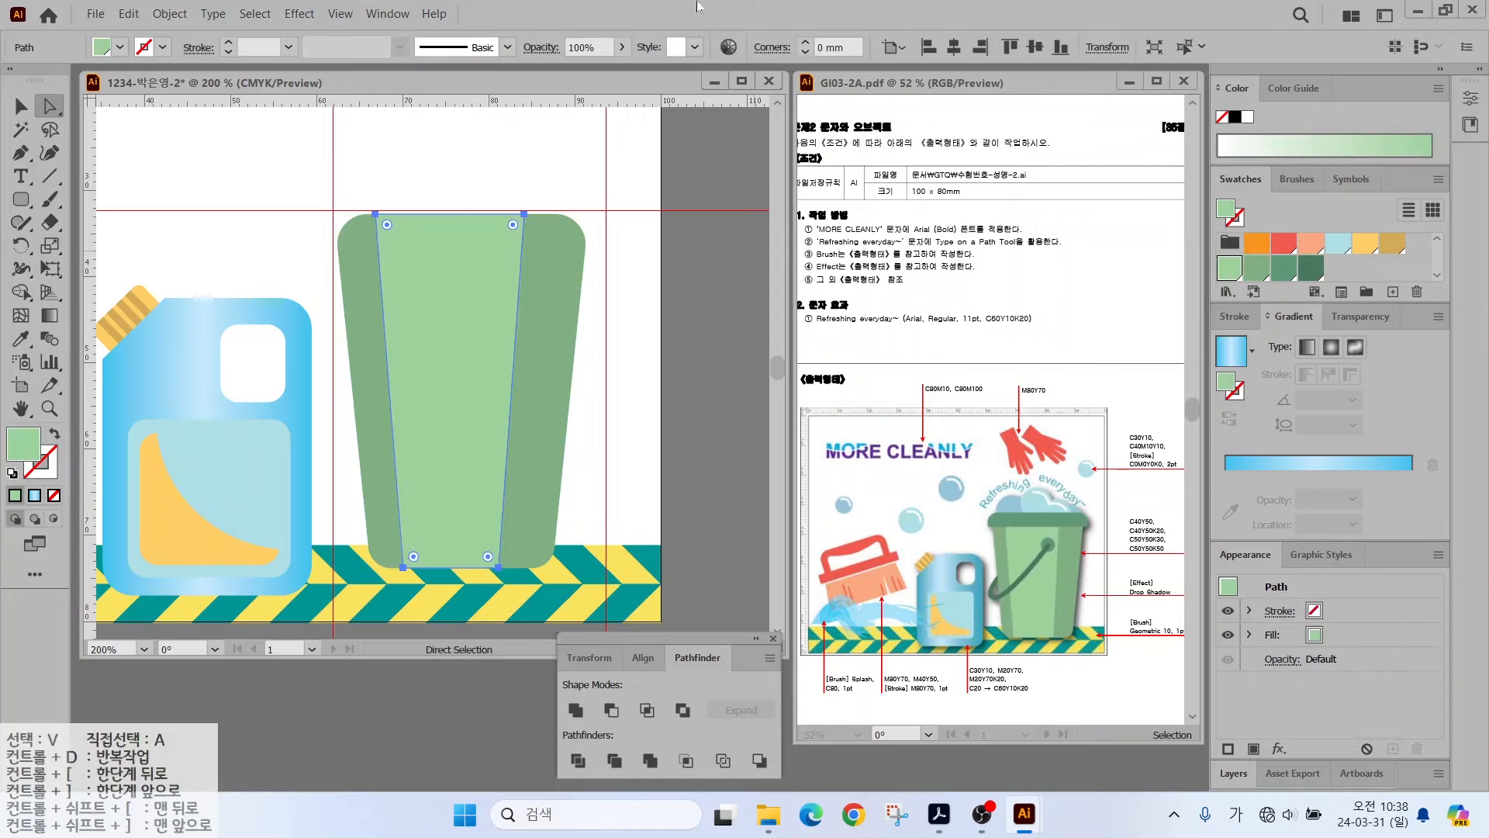
left_click(200, 166)
- Draw a dark green rounded rectangle rim across the bucket's top
left_click(21, 199)
left_click(101, 217)
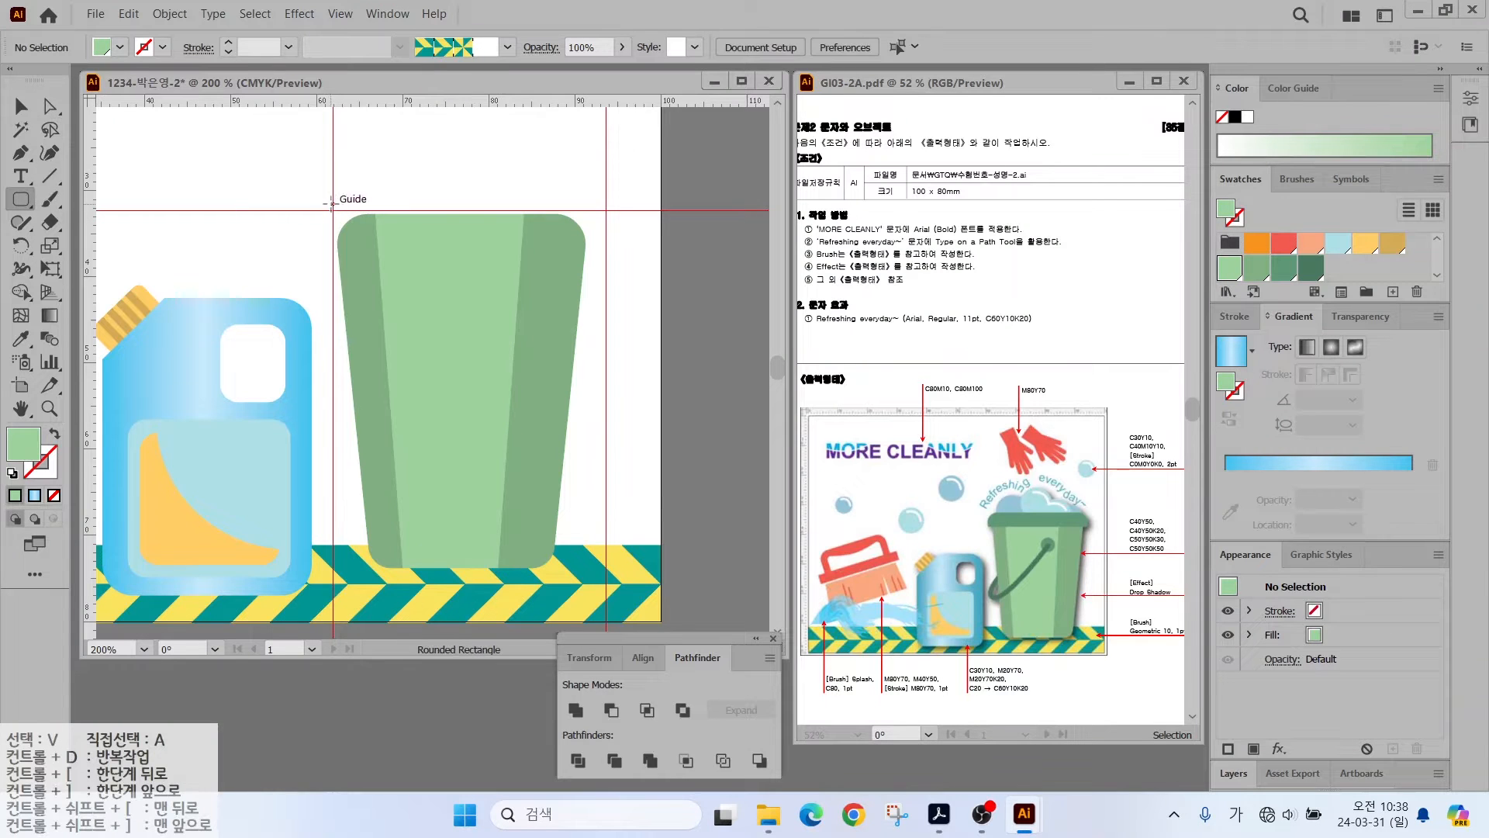
left_click_drag(335, 210, 595, 268)
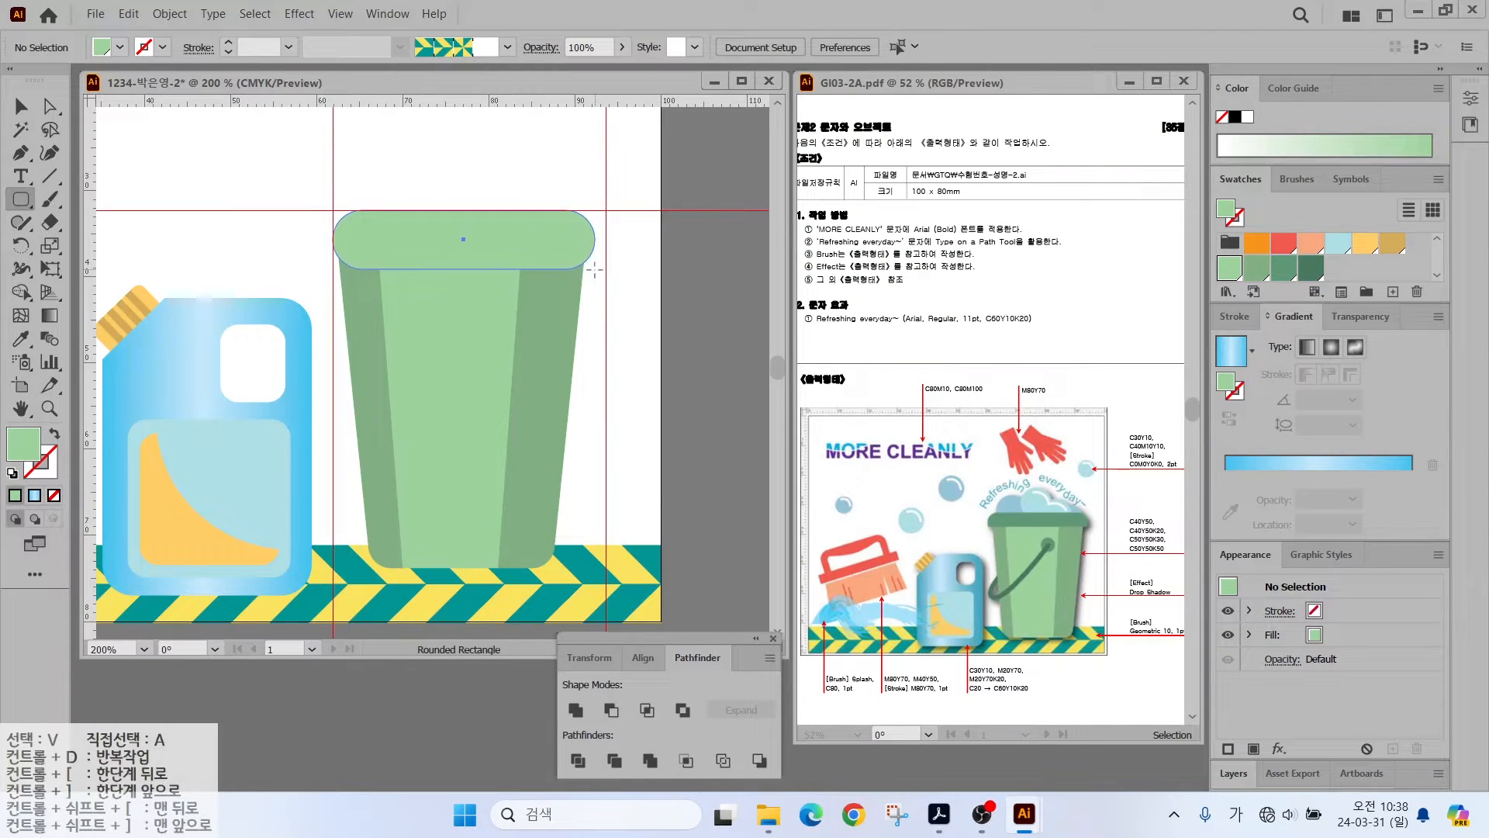
left_click(1284, 267)
- Make the rim's bottom corners nearly square and shorten it to about 7 mm tall
left_click(37, 113)
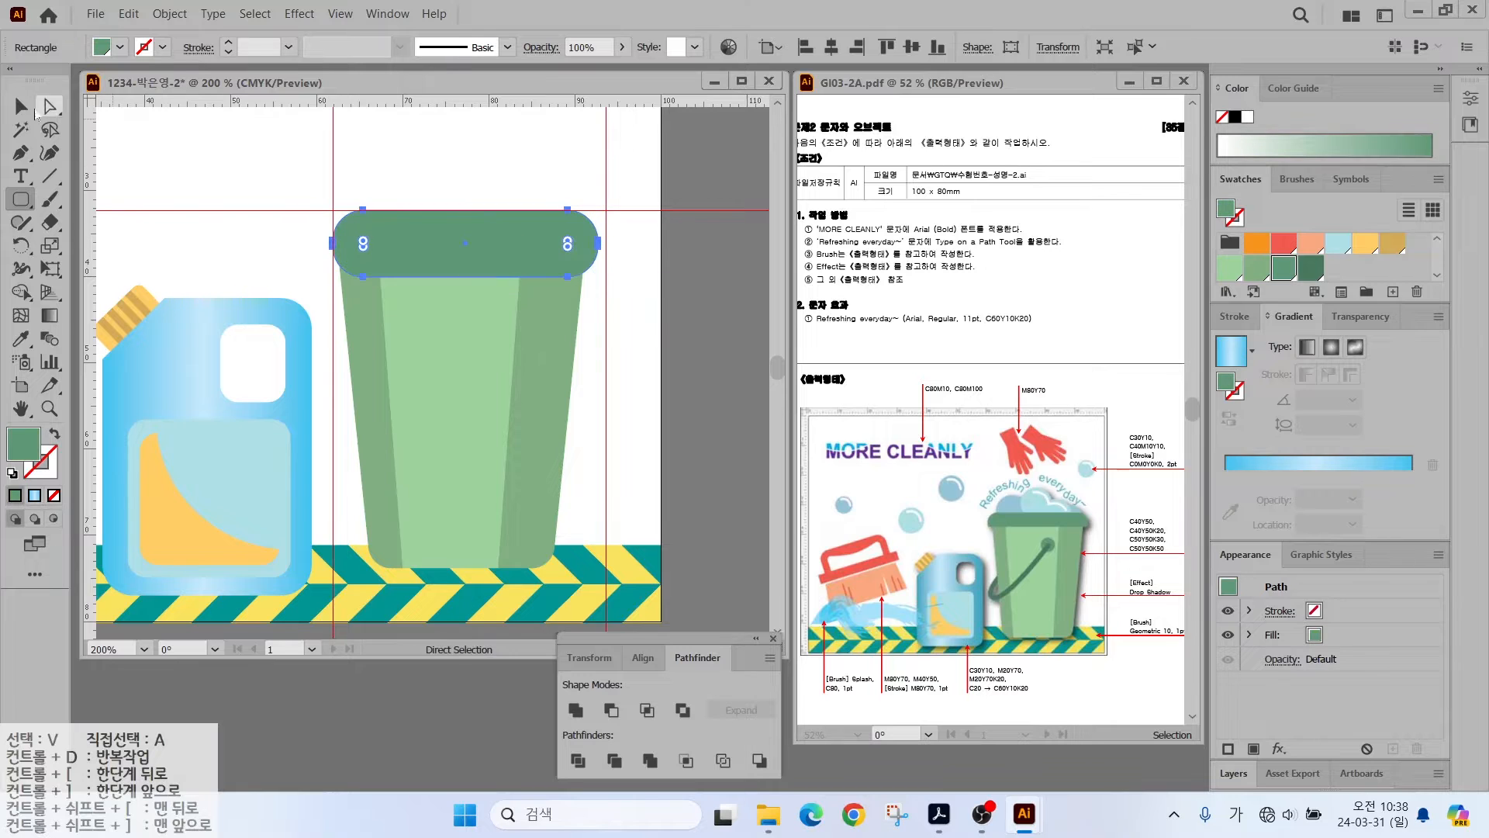
left_click(364, 248)
left_click(567, 248, "shift")
left_click_drag(568, 248, 588, 275)
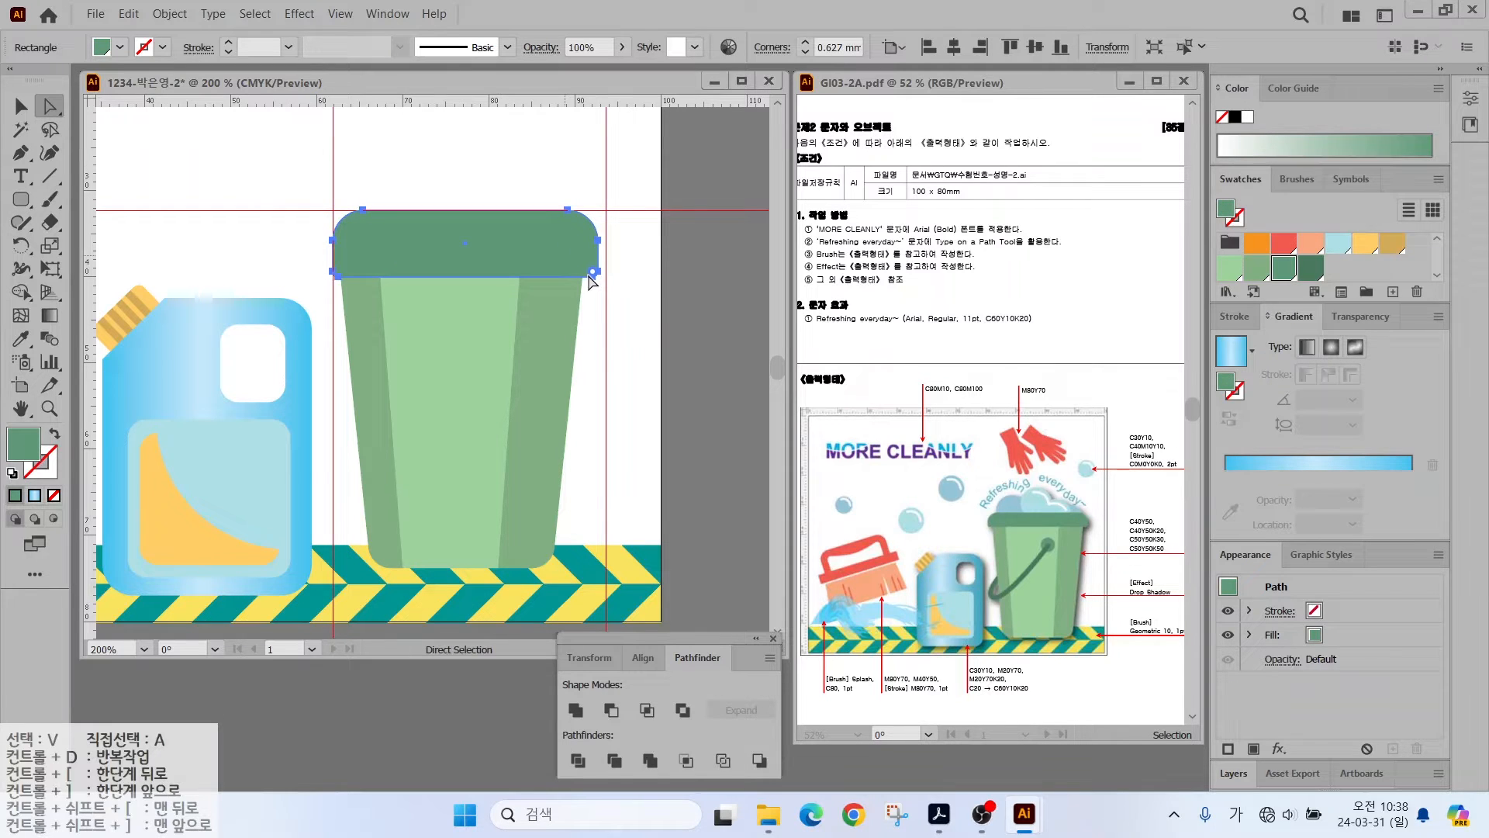
left_click(22, 108)
left_click_drag(463, 276, 414, 230)
left_click(446, 179)
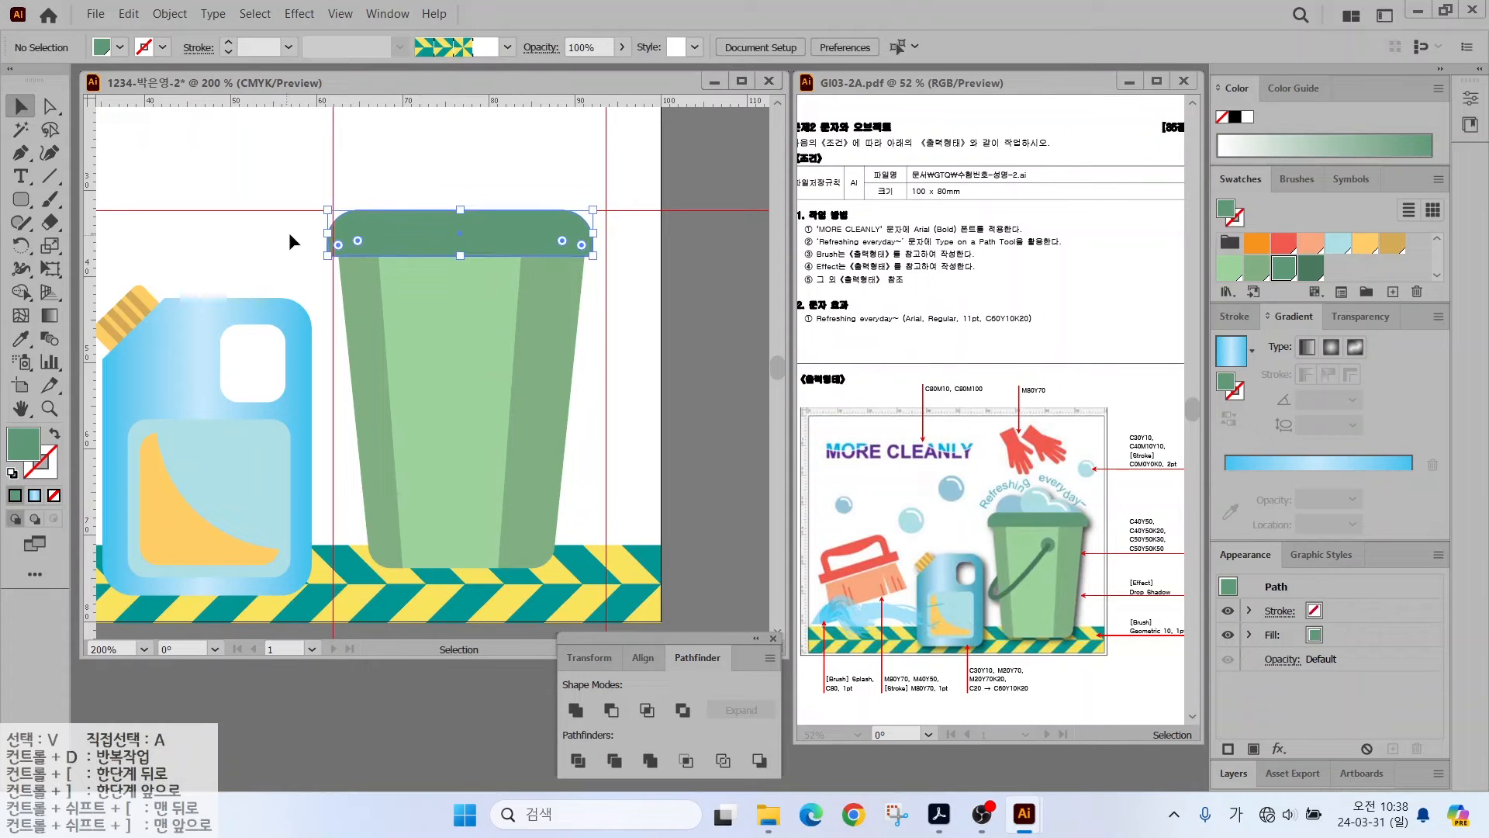
left_click(22, 203)
left_click(93, 246)
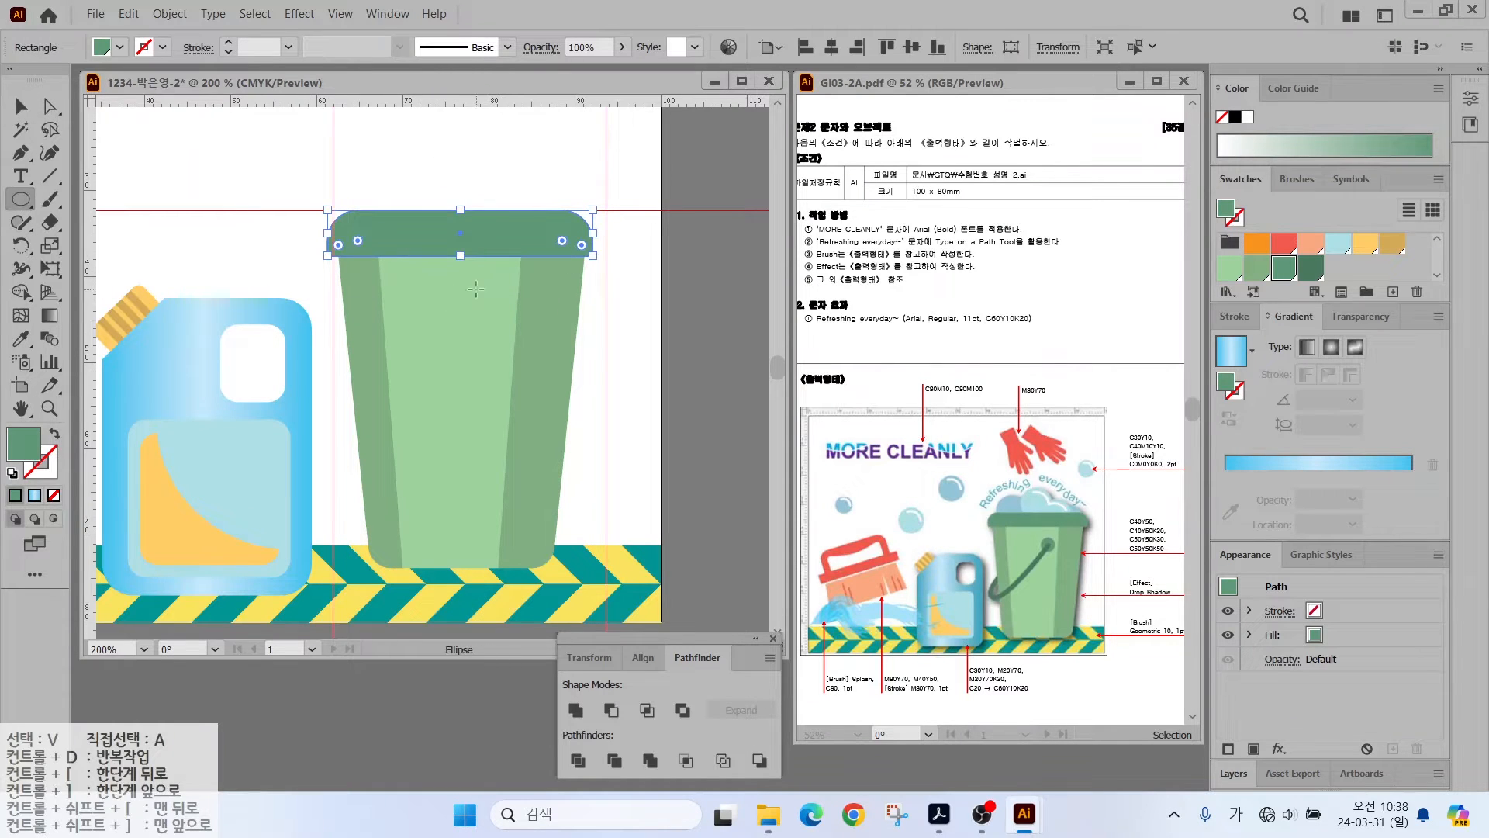
- Draw a small green knob circle on the bucket
left_click_drag(476, 288, 513, 323)
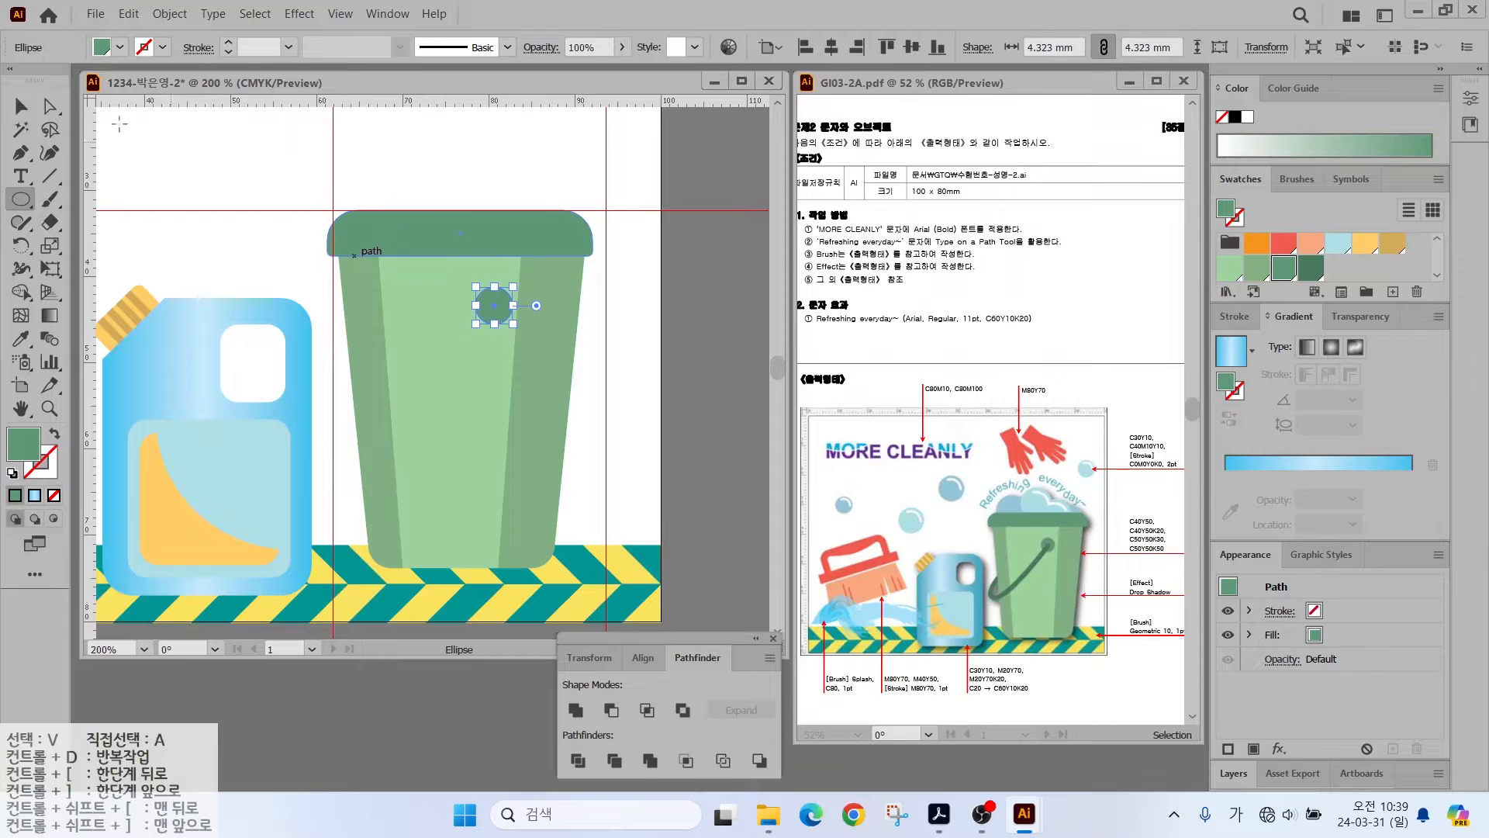
key("v")
key("ctrl+shift+a")
- Draw a wide unfilled ellipse across the bucket with a dark green 4 pt stroke
key("l")
left_click_drag(342, 333, 603, 398)
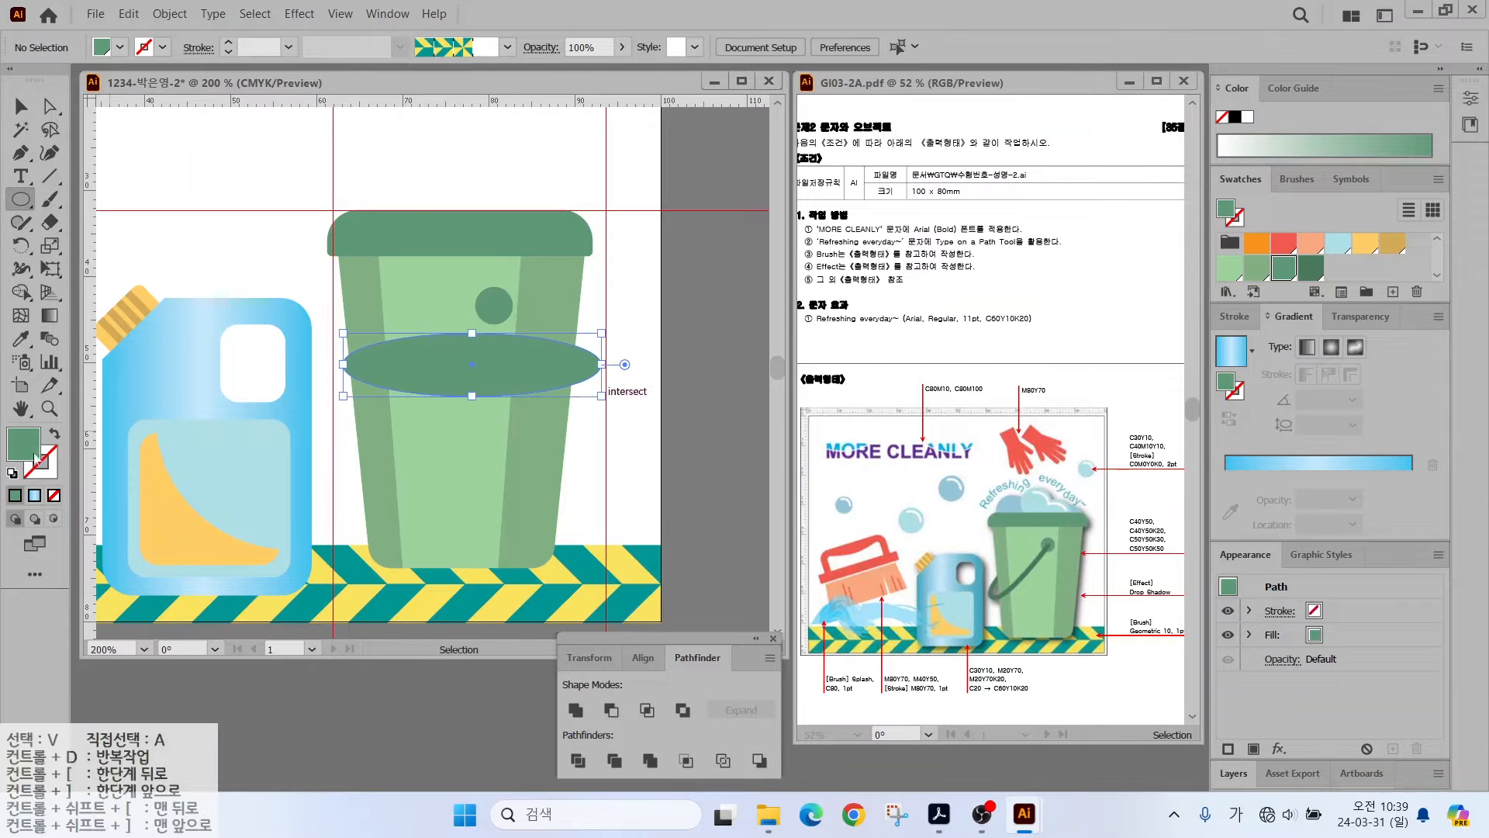
key("shift+x")
left_click(1310, 268)
left_click(1236, 318)
left_click(1283, 342)
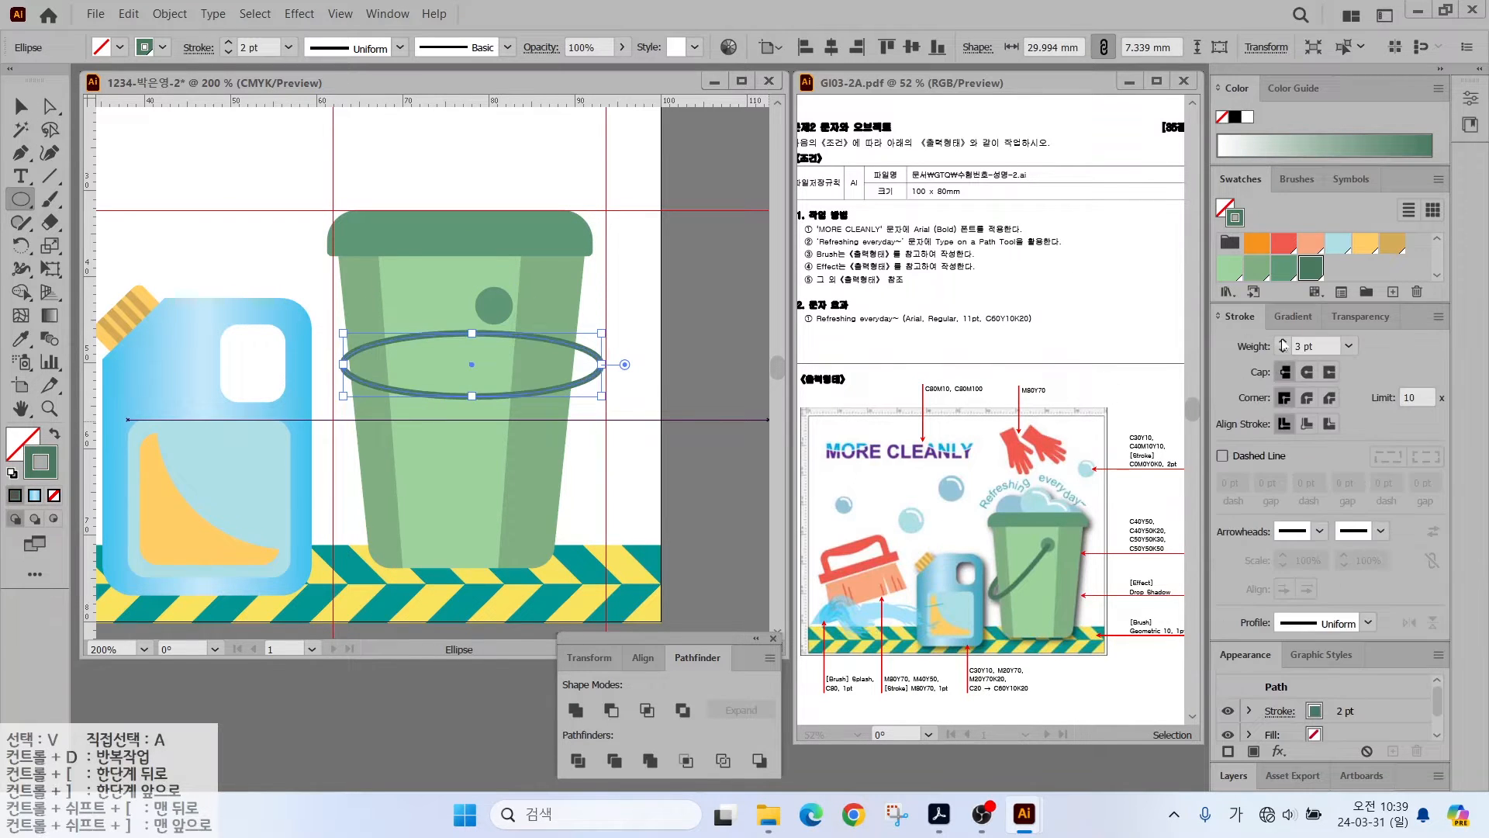
left_click(1283, 342)
left_click(1283, 342)
- Tilt the ellipse diagonally, move it onto the bucket, and shorten it to 24.878 mm
key("v")
left_click_drag(609, 326, 553, 260)
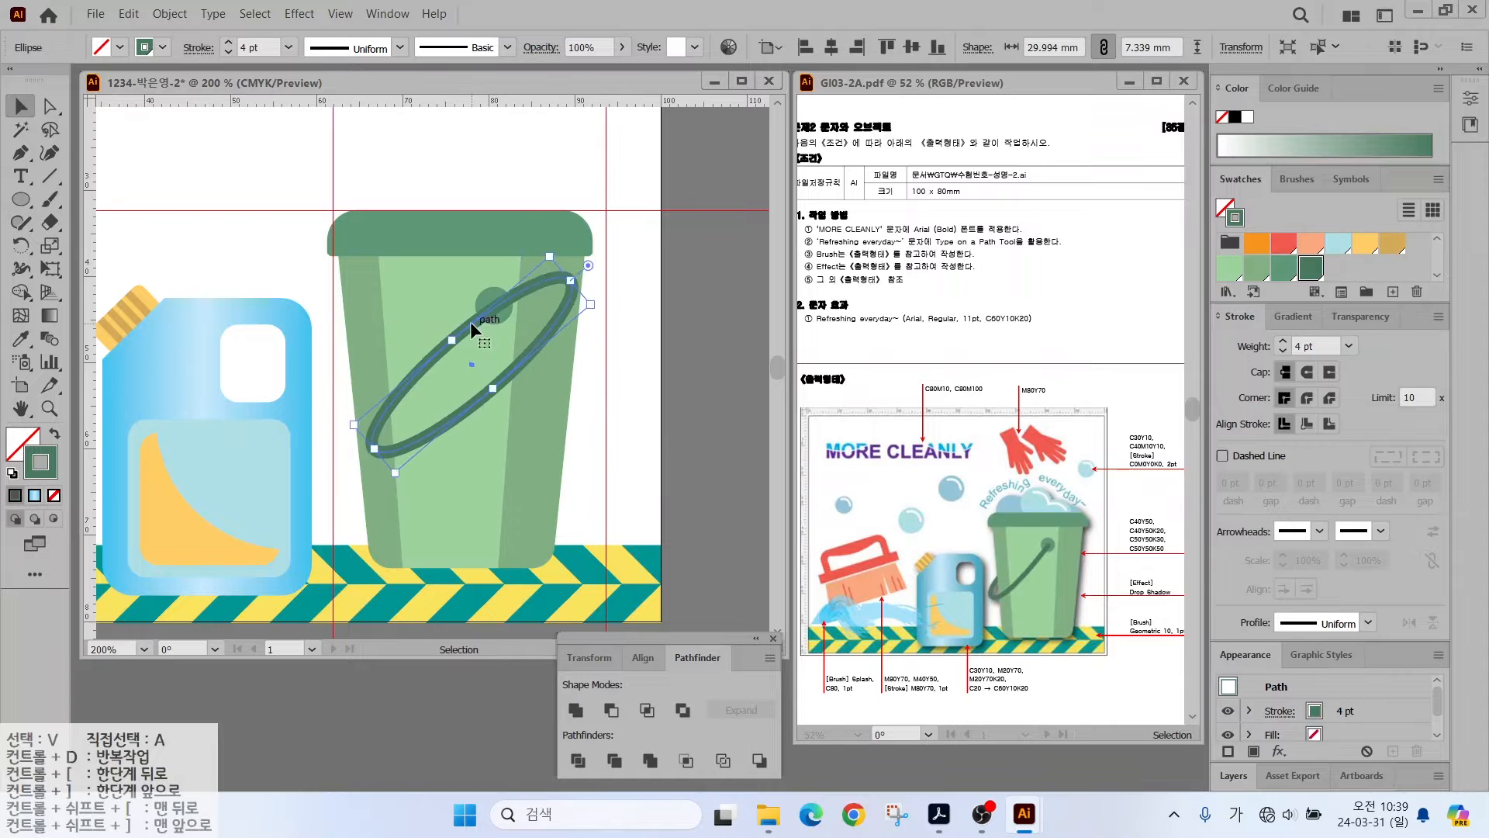
left_click_drag(470, 321, 397, 357)
left_click_drag(301, 475, 333, 446)
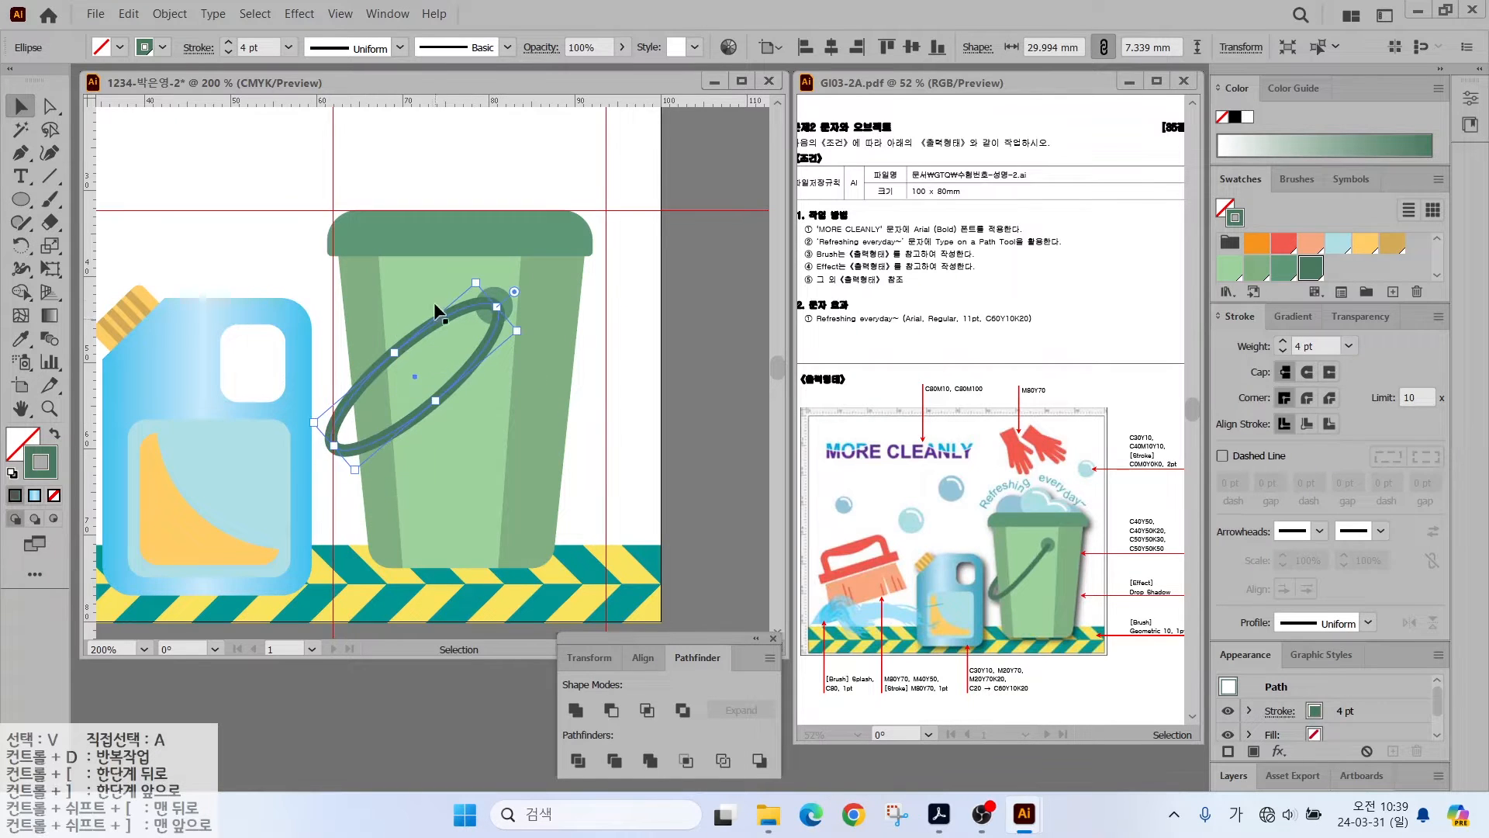
scroll(391, 390, "up", 2)
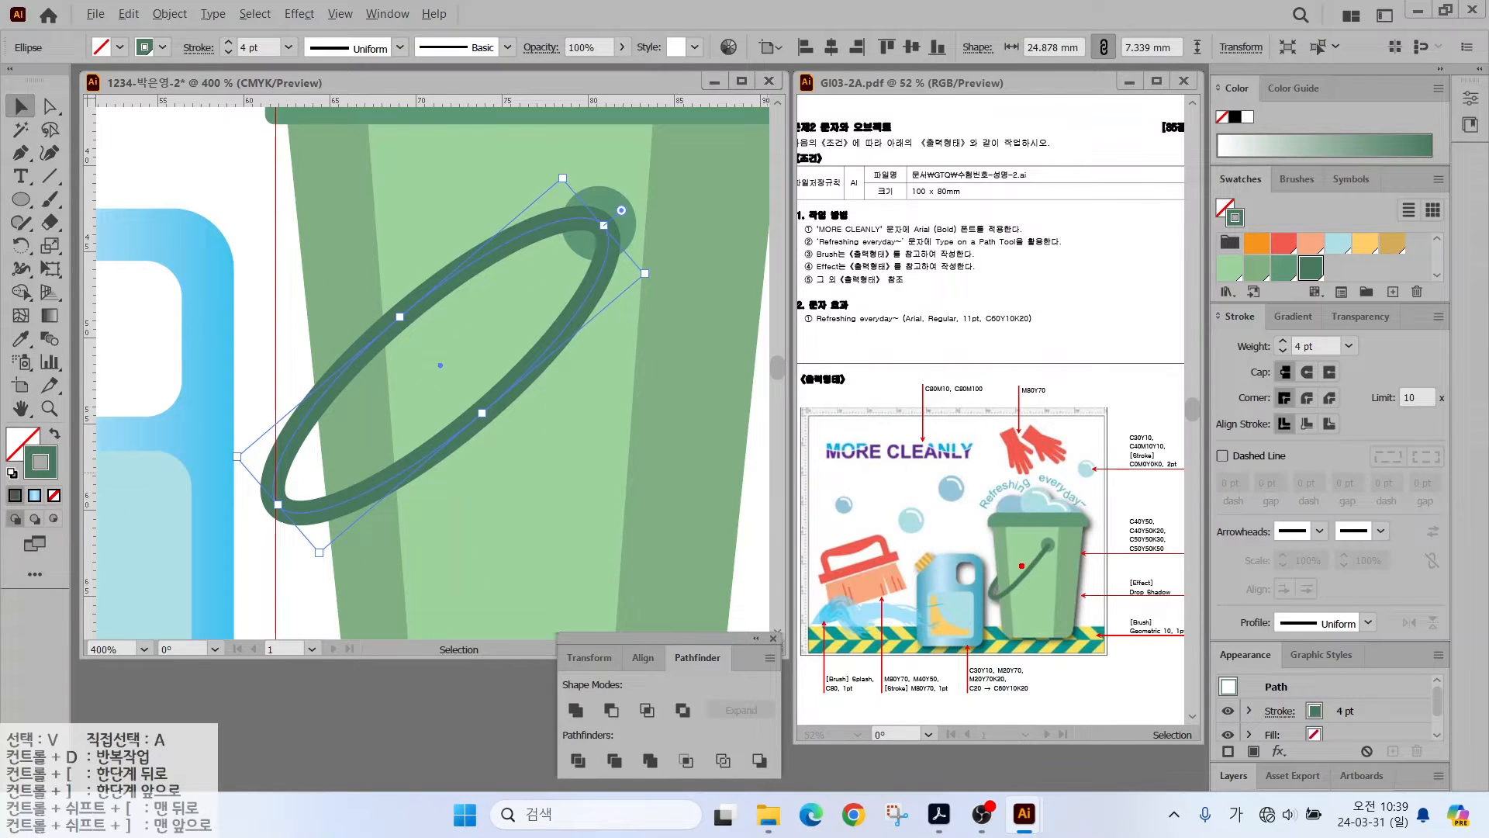
mouse_move(526, 224)
left_mouse_down()
mouse_move(437, 355)
mouse_move(328, 363)
mouse_move(492, 231)
mouse_move(489, 315)
left_mouse_up()
key("Escape")
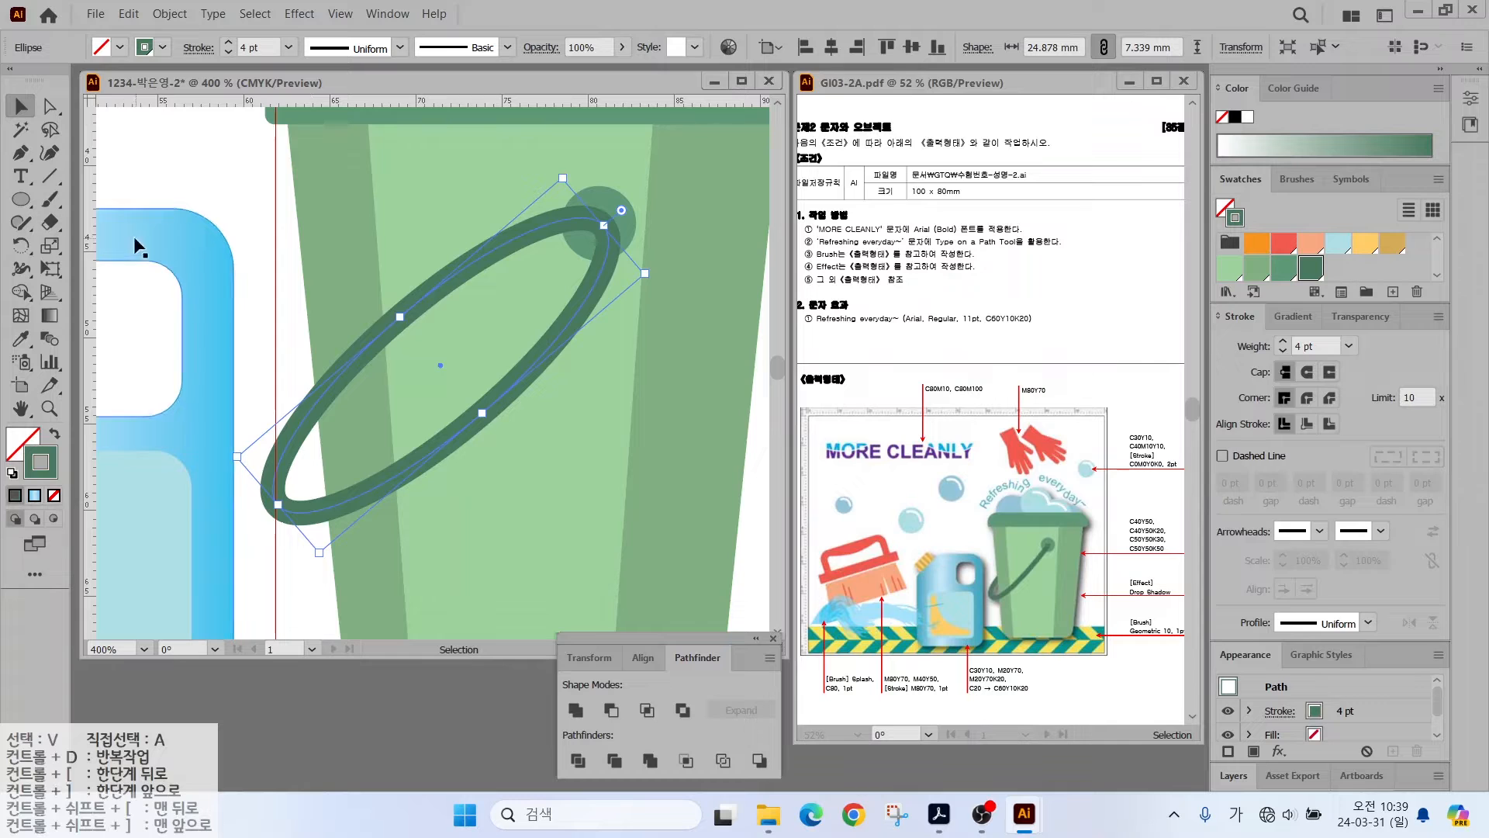
mouse_move(20, 223)
left_mouse_down()
mouse_move(89, 247)
mouse_move(83, 292)
left_mouse_up()
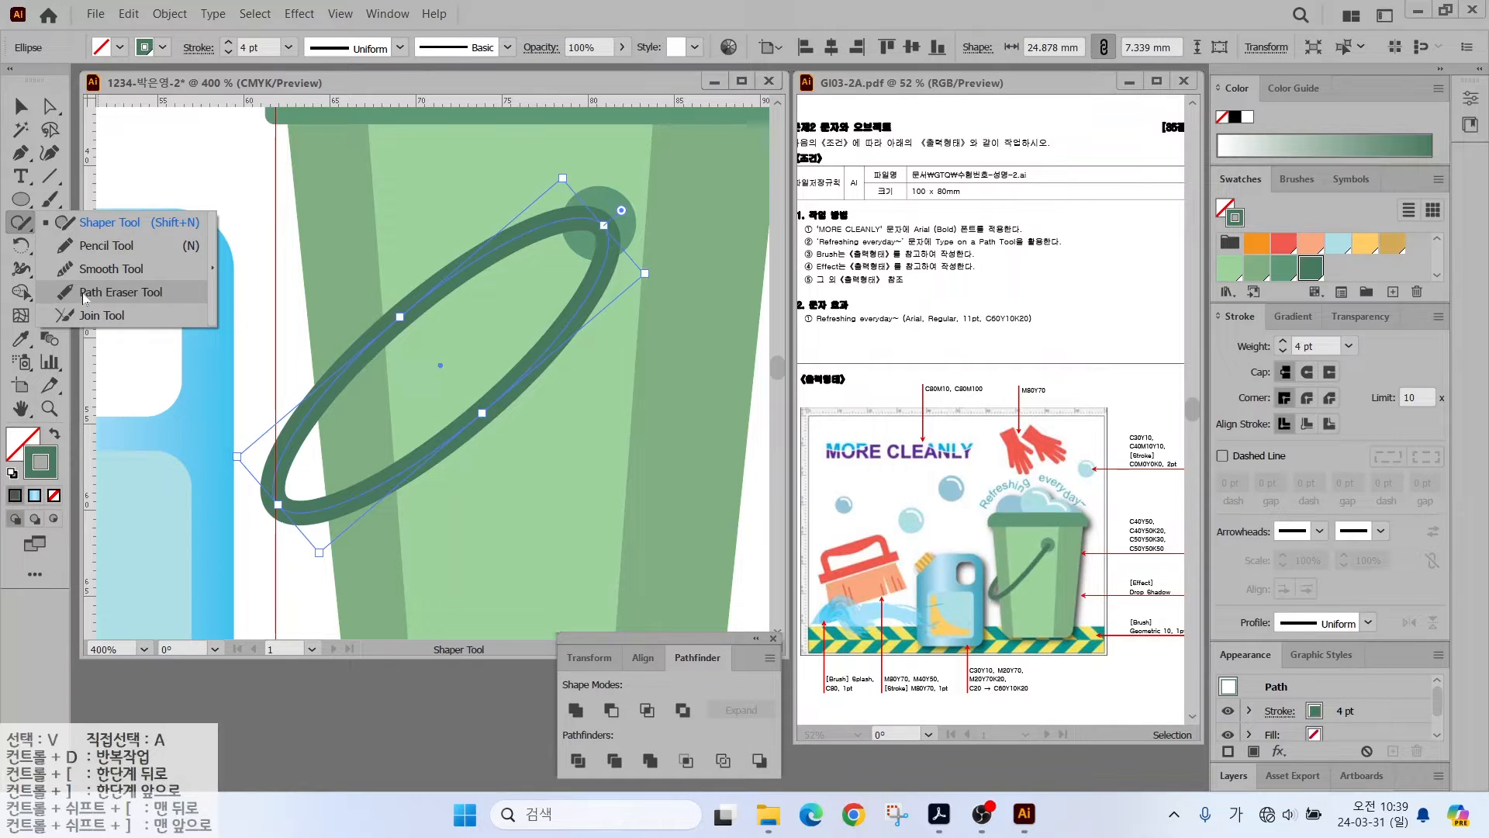
- Erase the ellipse's upper-left side and upper arc up to the knob with Path Eraser
left_click_drag(84, 292, 83, 295)
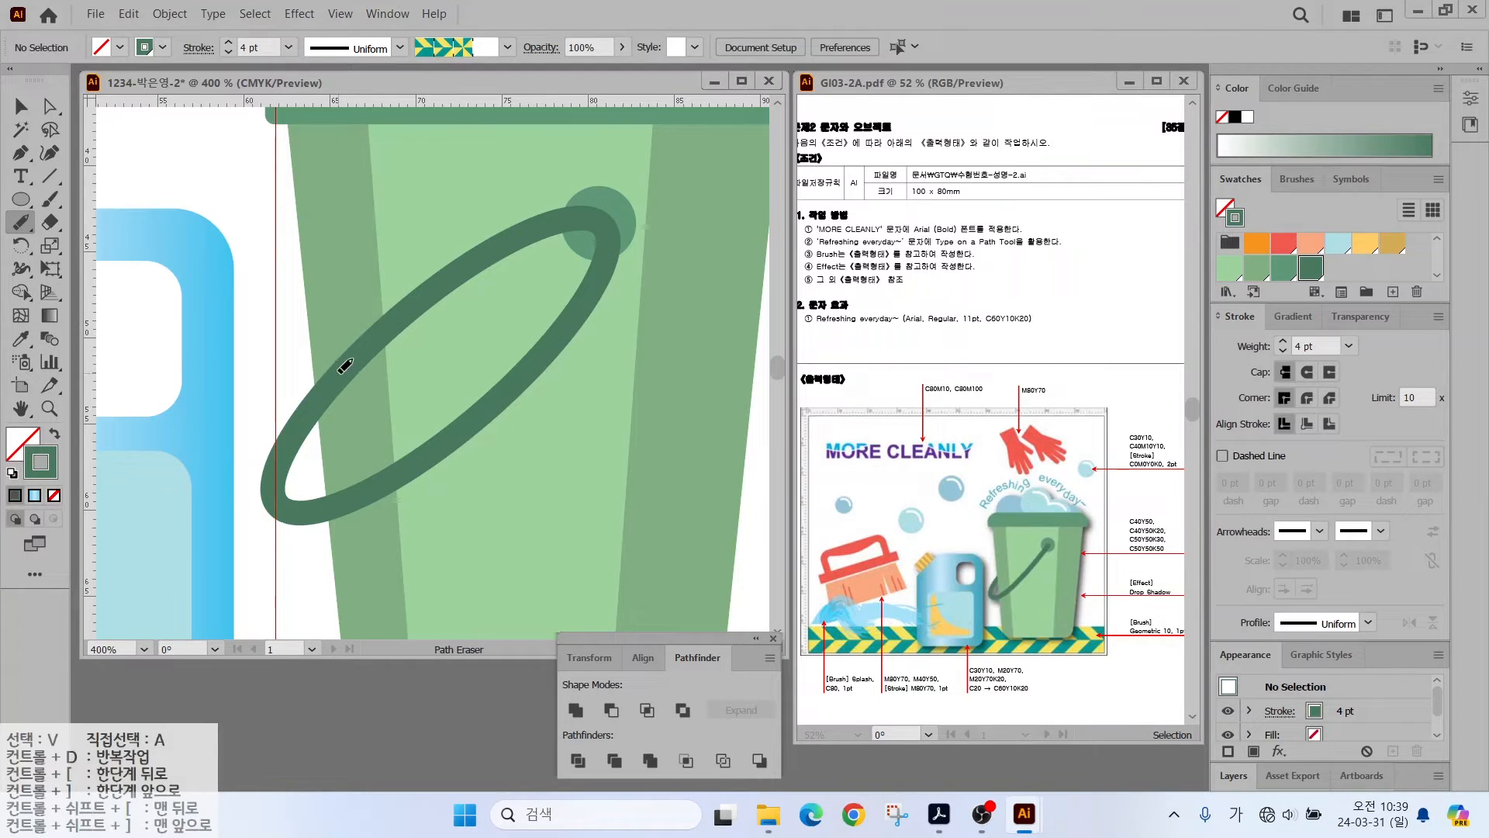
key("v")
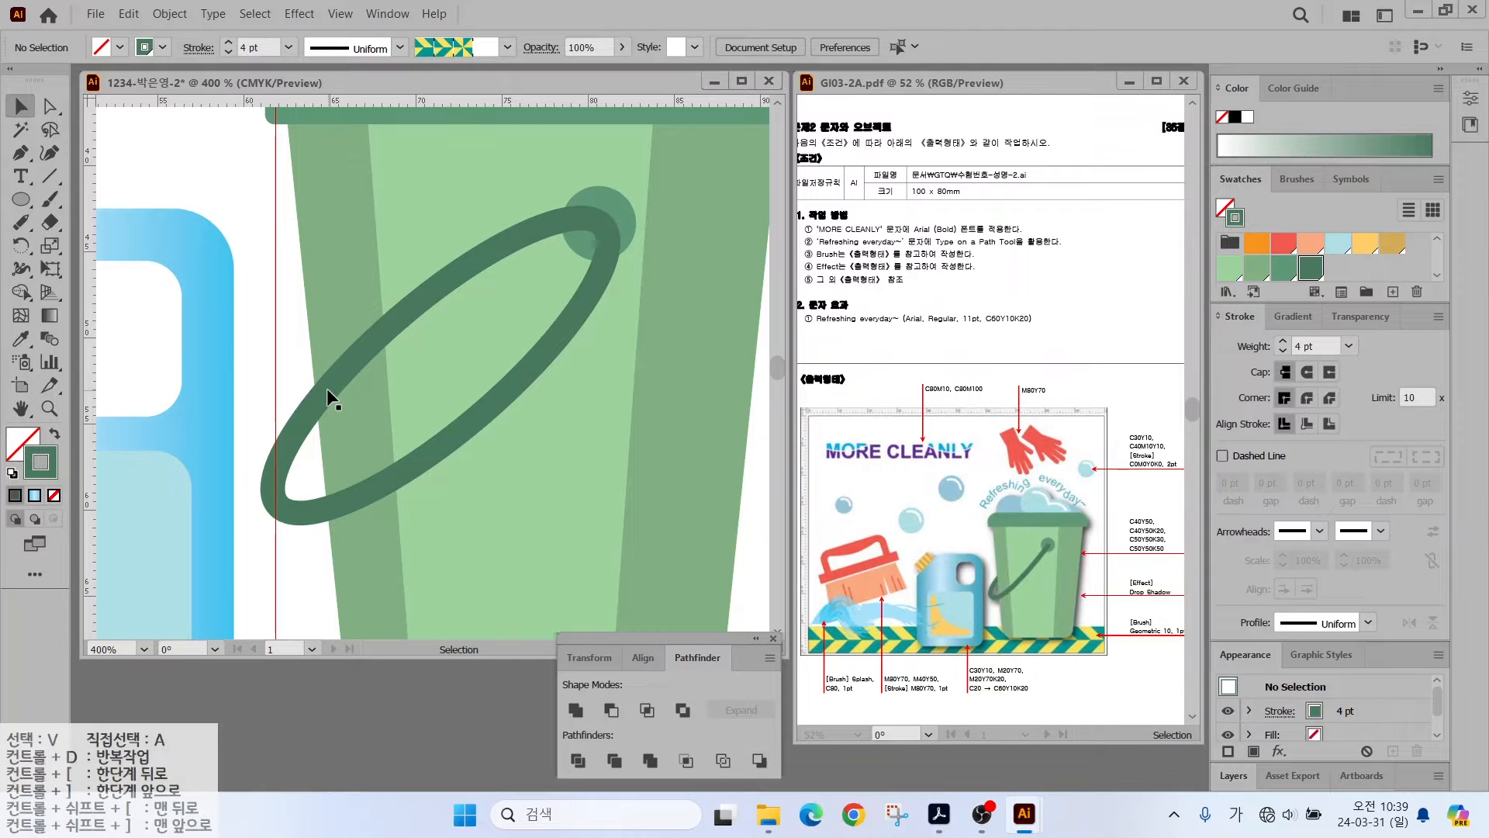
left_click(300, 420)
left_click(17, 222)
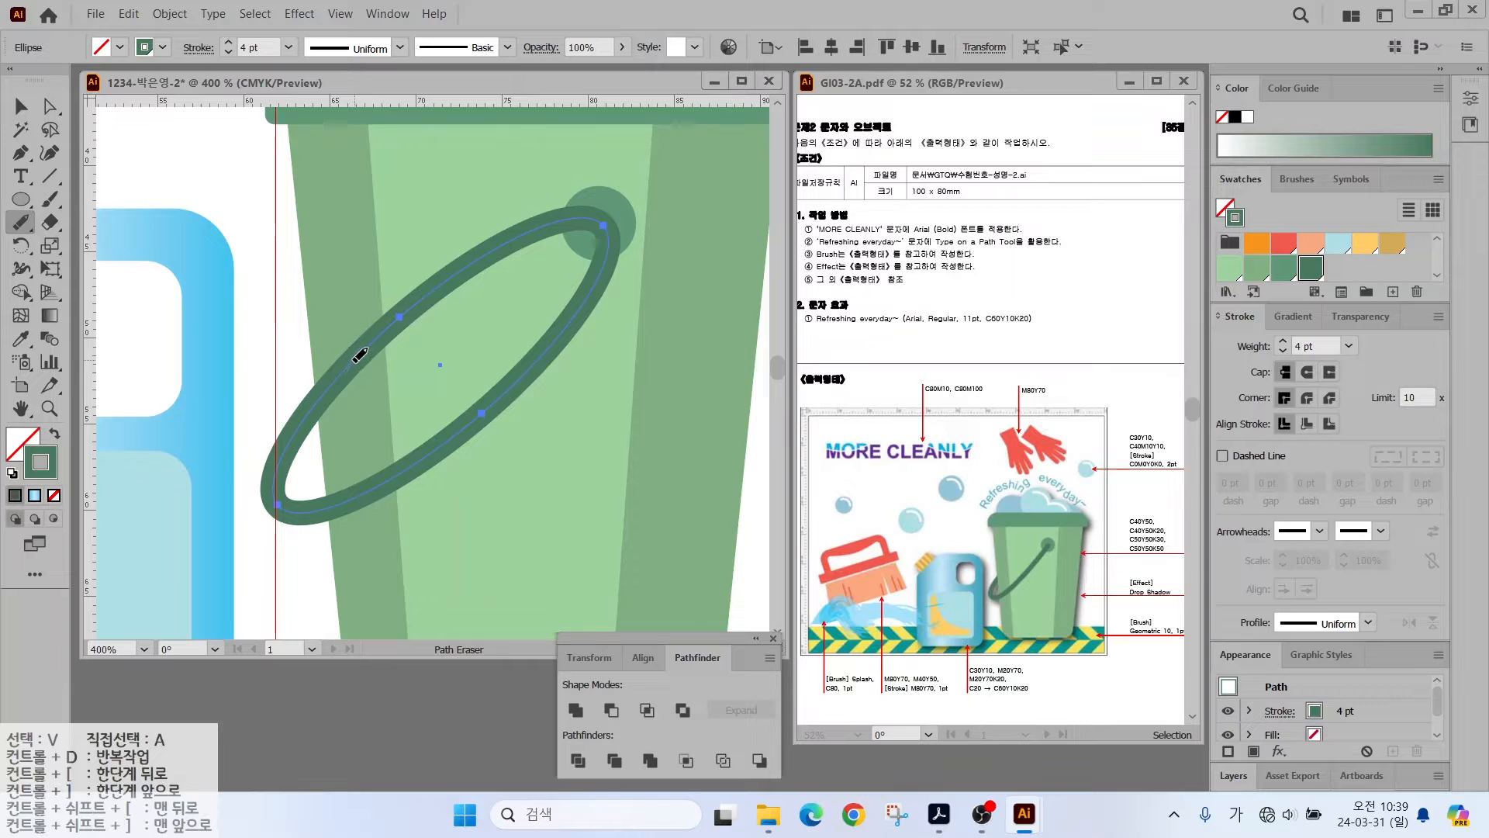
mouse_move(480, 259)
left_mouse_down()
mouse_move(397, 294)
mouse_move(335, 352)
left_mouse_up()
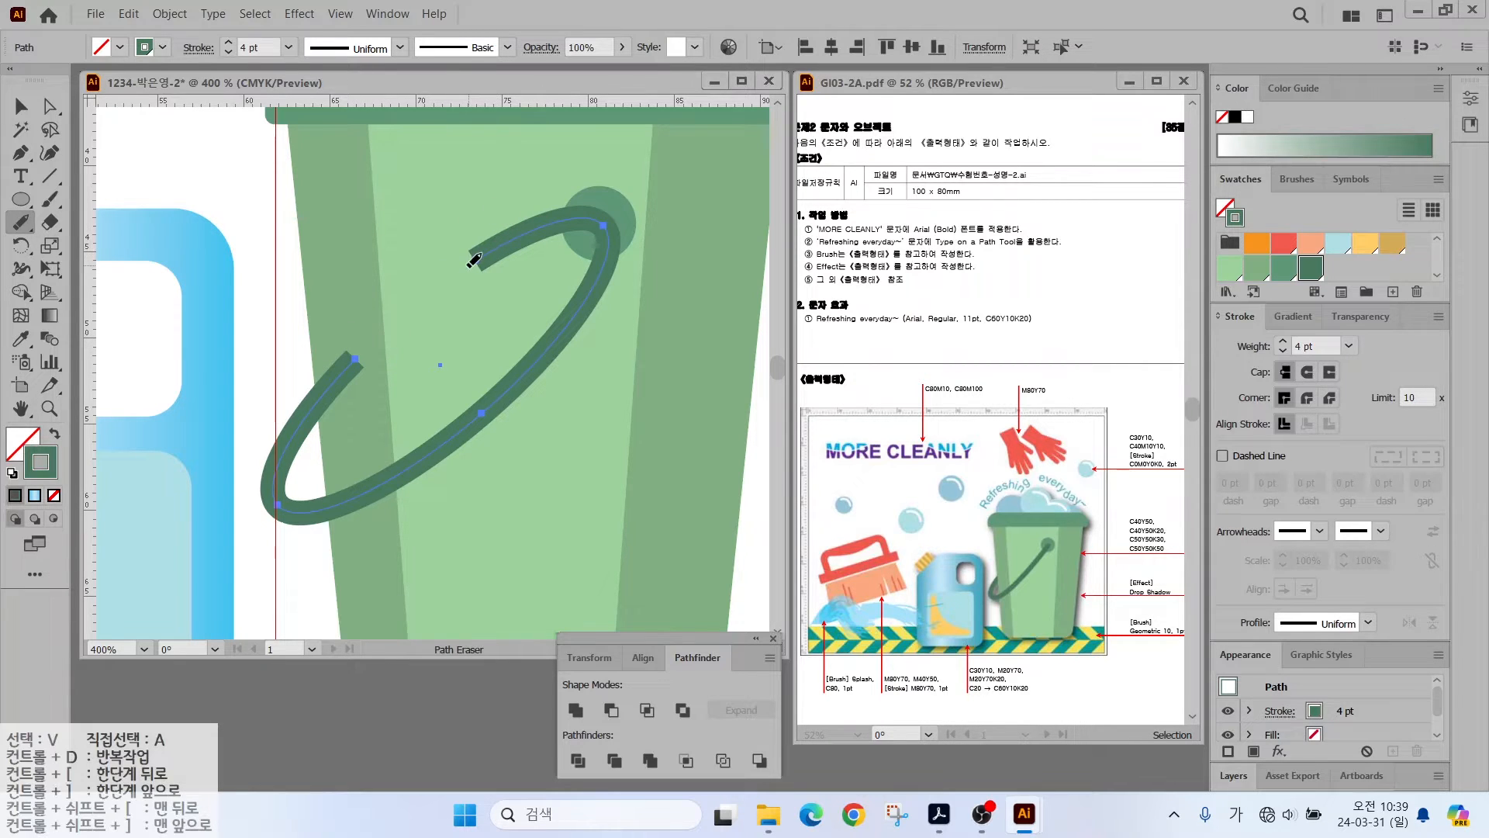
left_click_drag(528, 224, 603, 240)
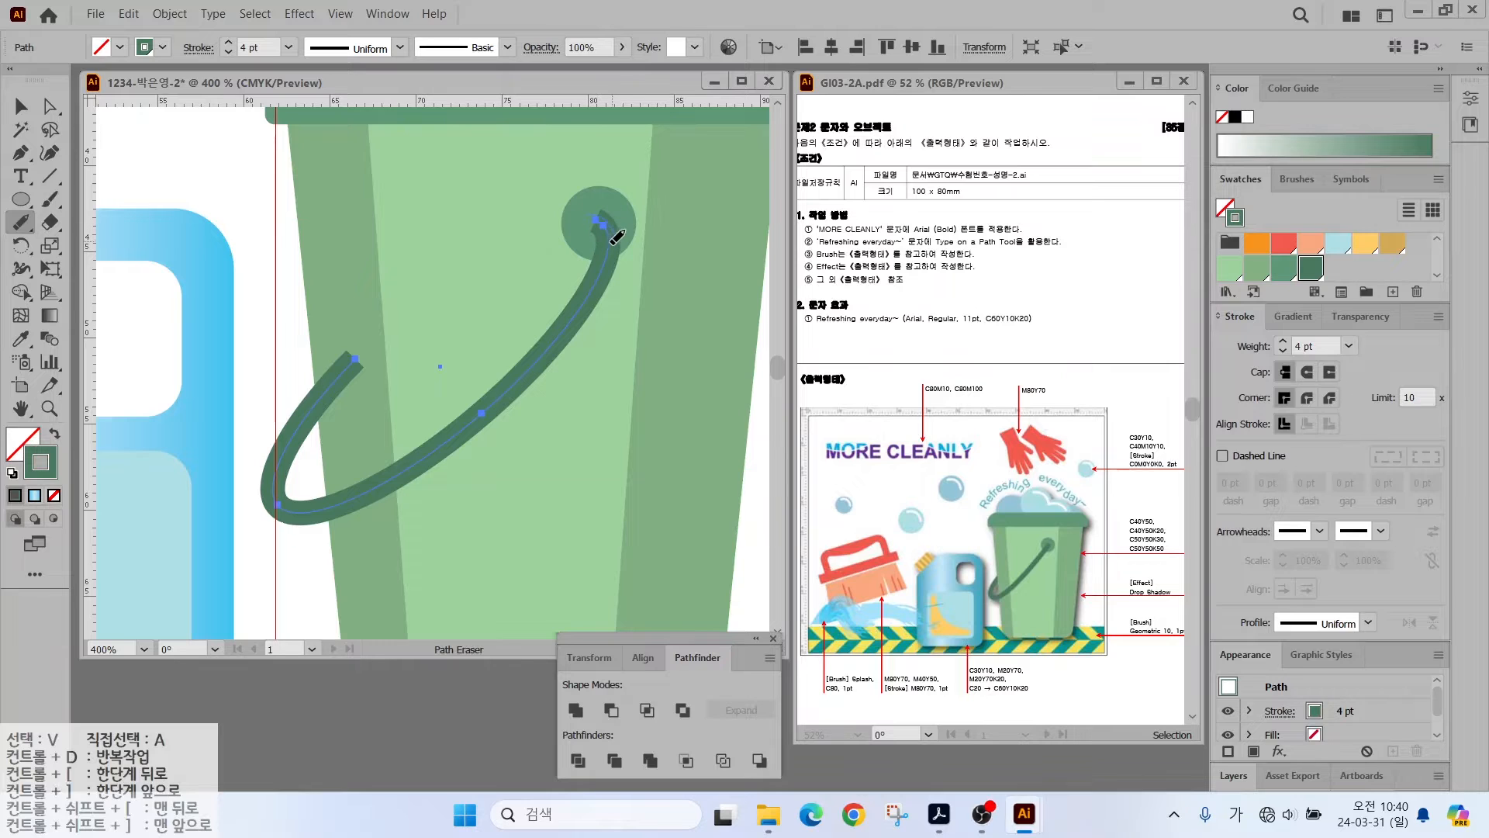
- Give the handle path round caps and expand its stroke into a shape
left_click(21, 107)
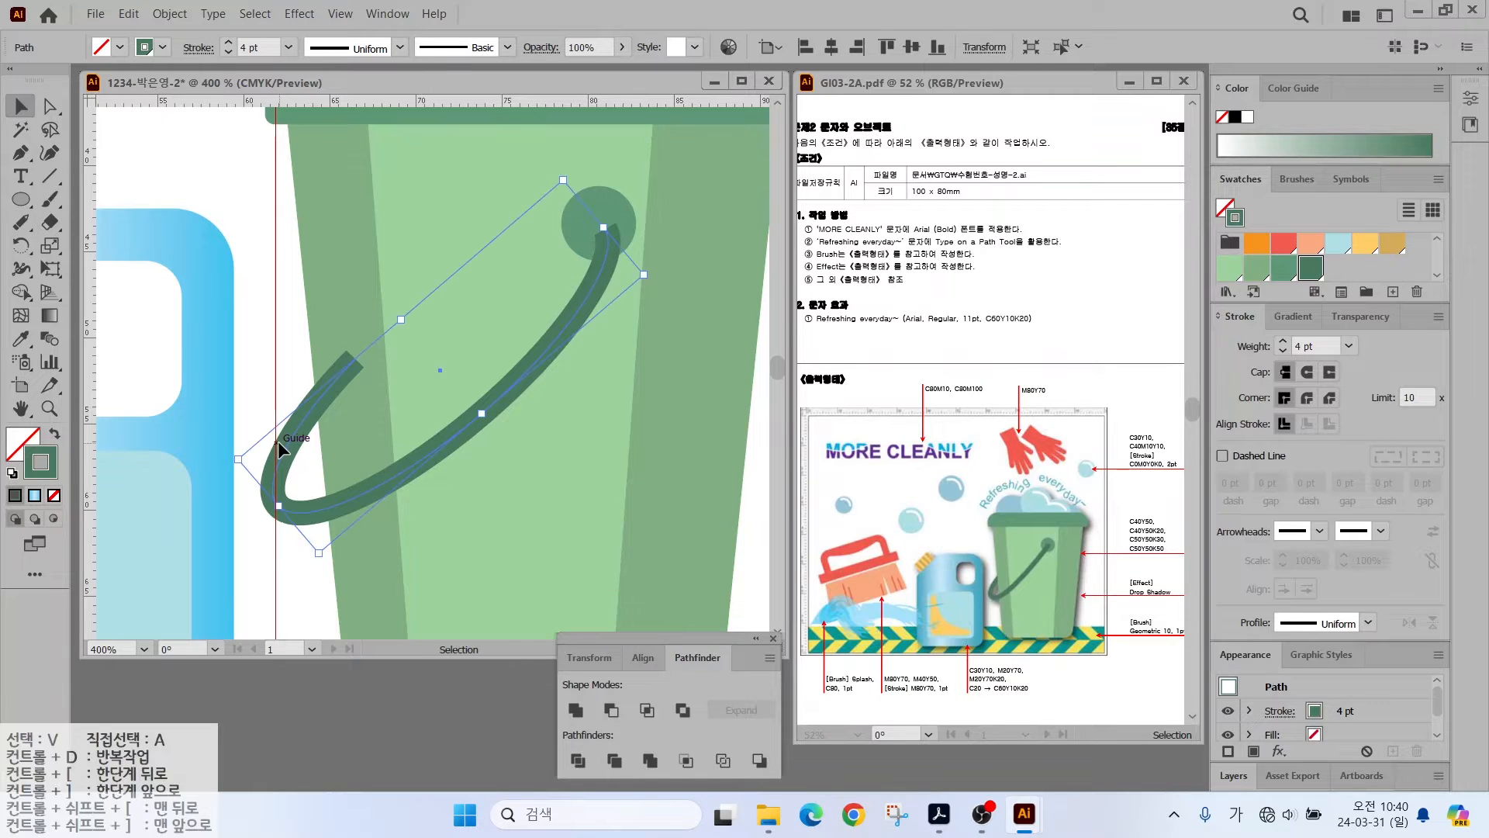
left_click(305, 371)
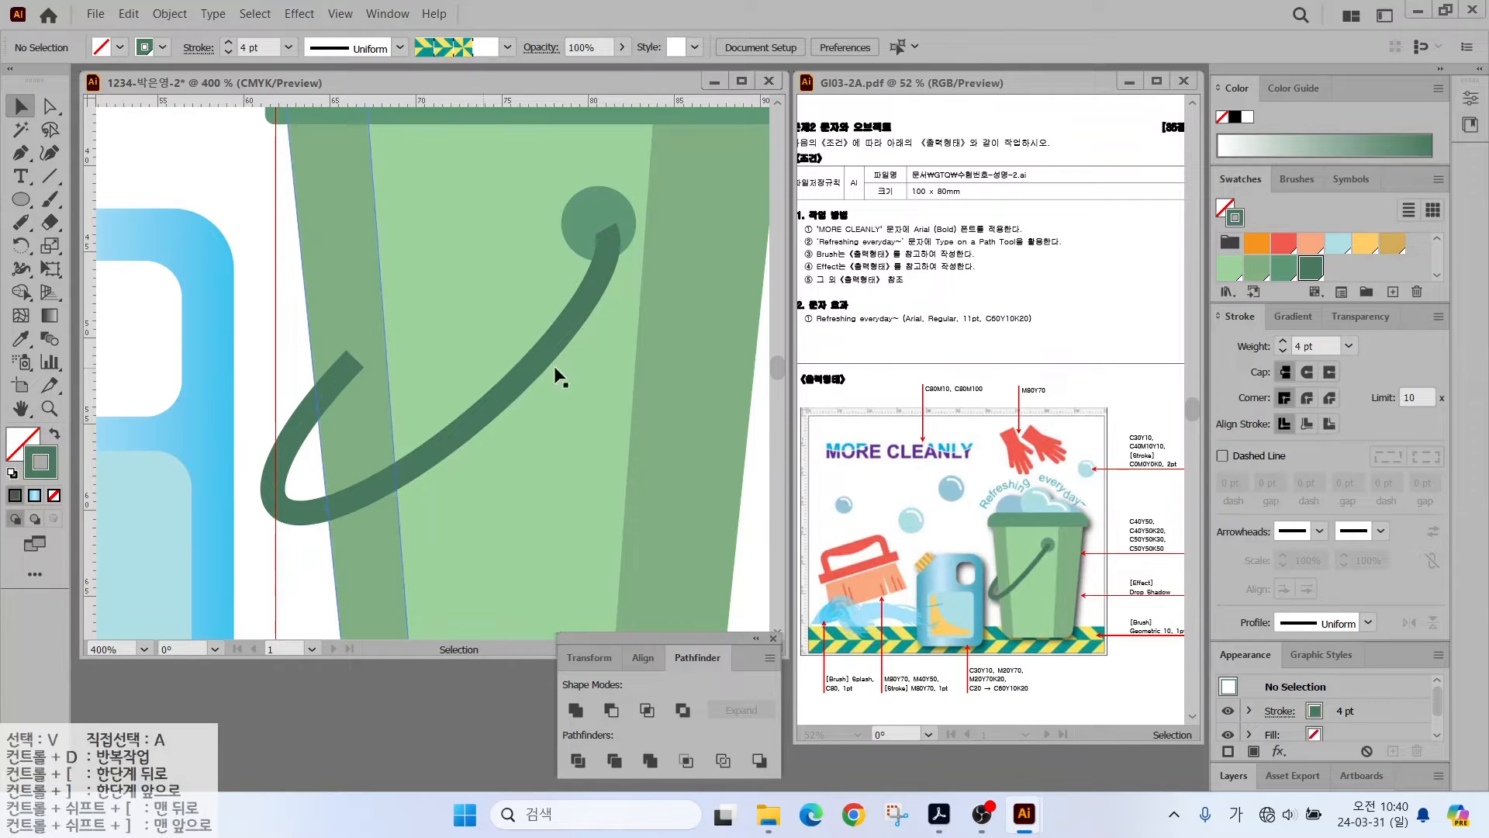
left_click(1308, 373)
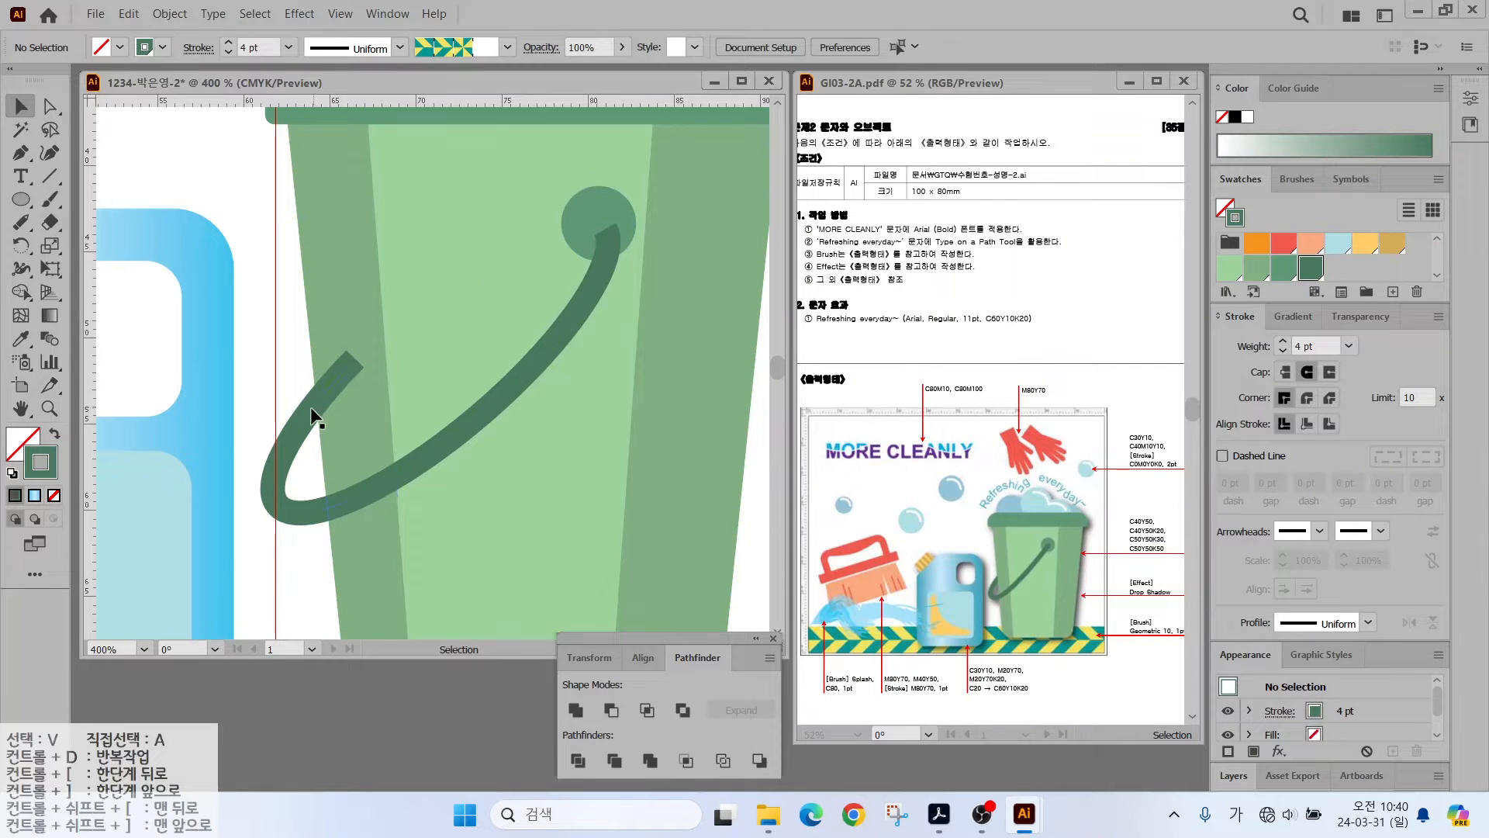
left_click(301, 424)
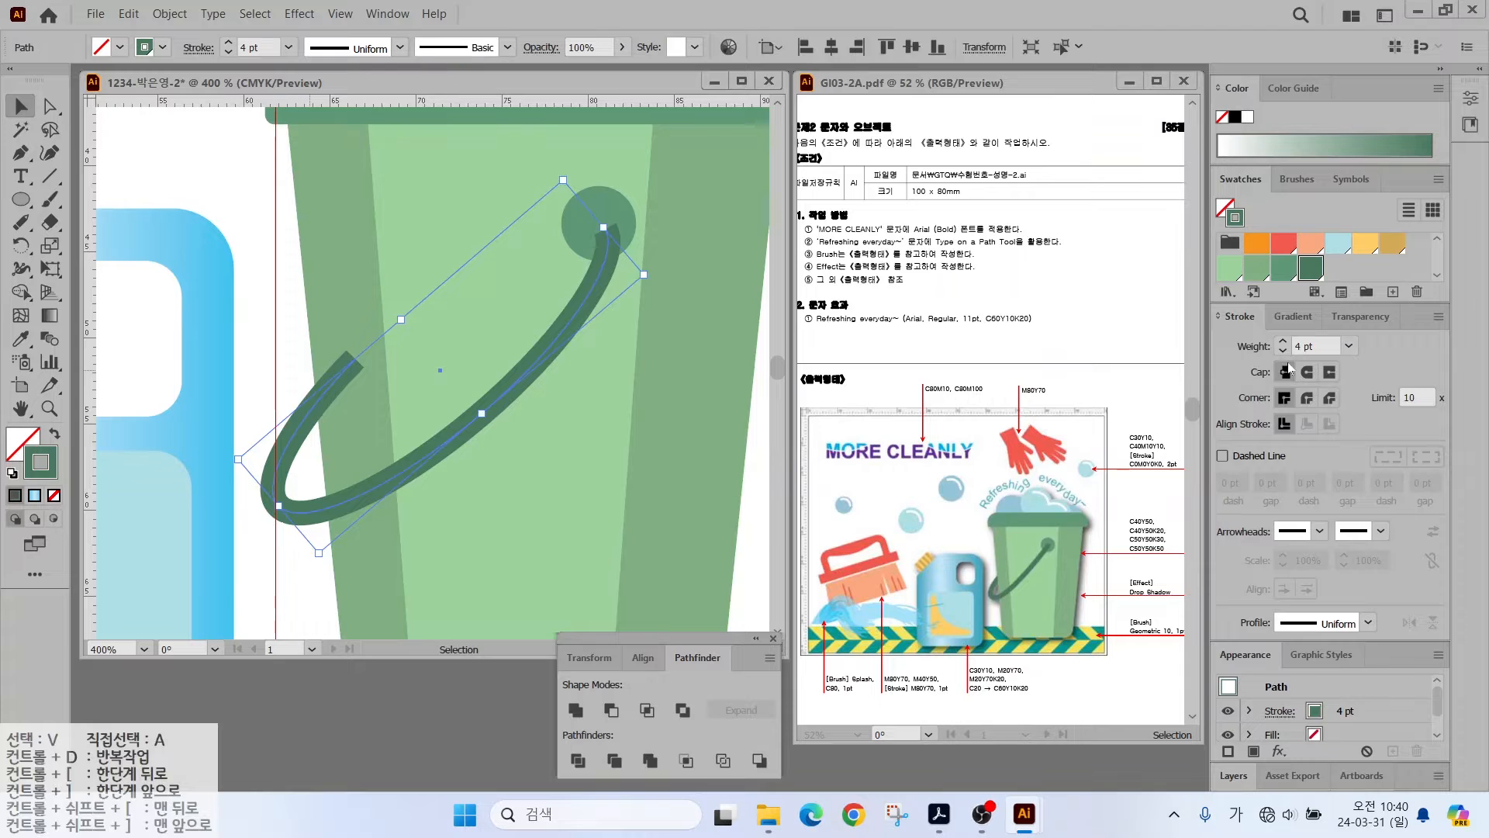
left_click(1309, 373)
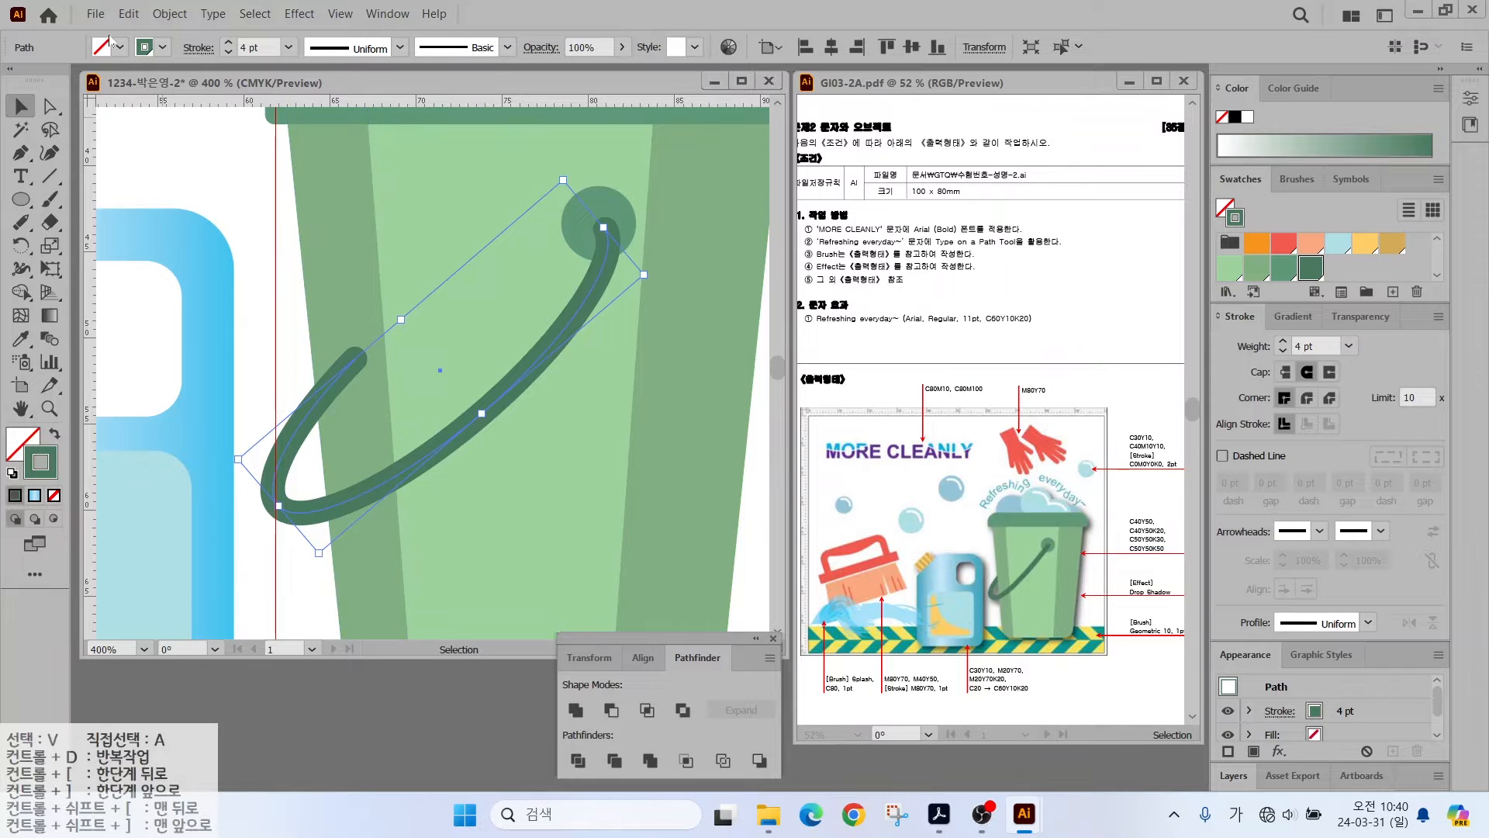
left_click(170, 13)
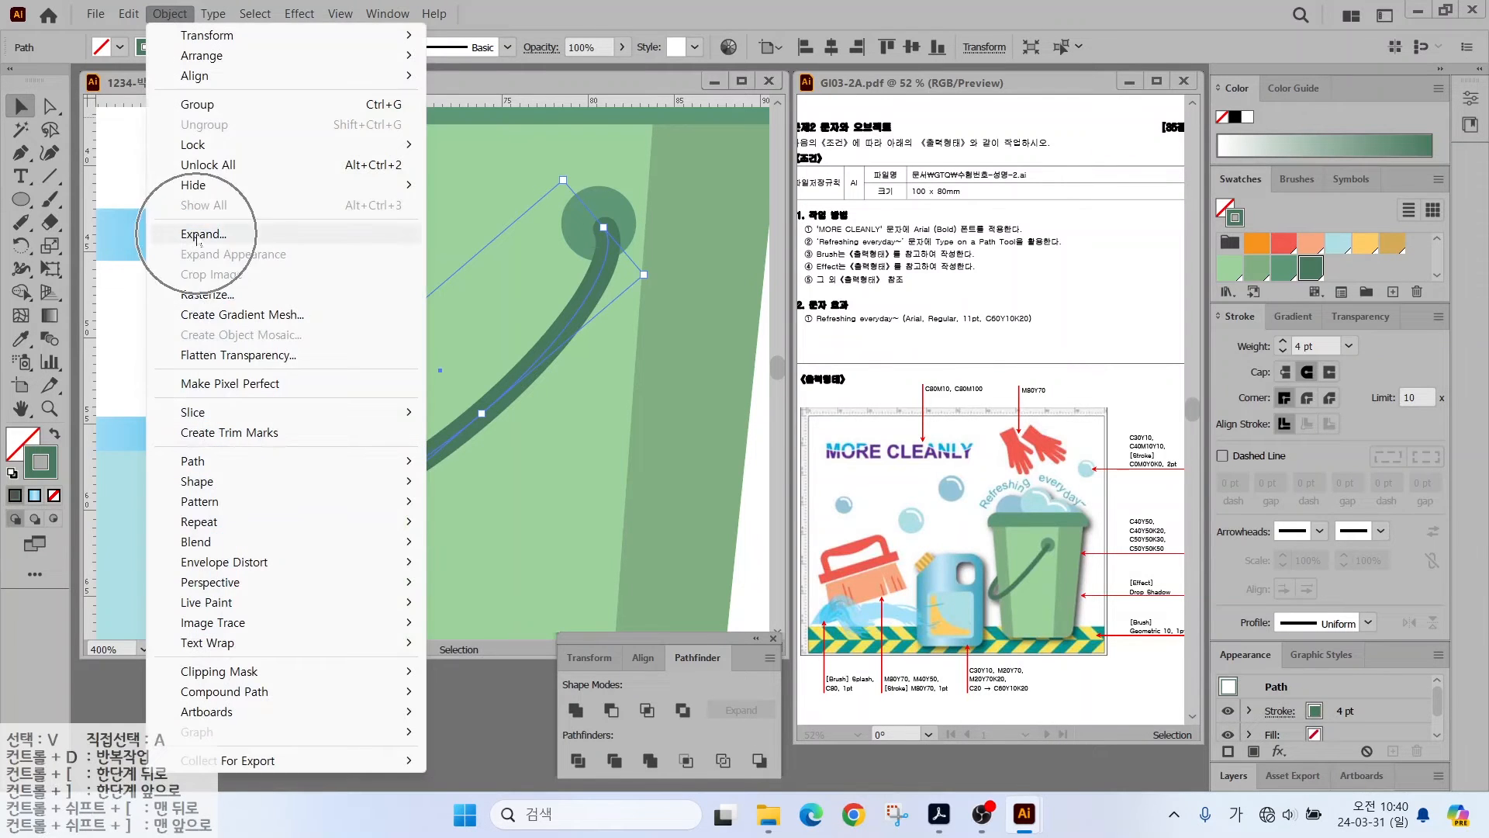
left_click(197, 236)
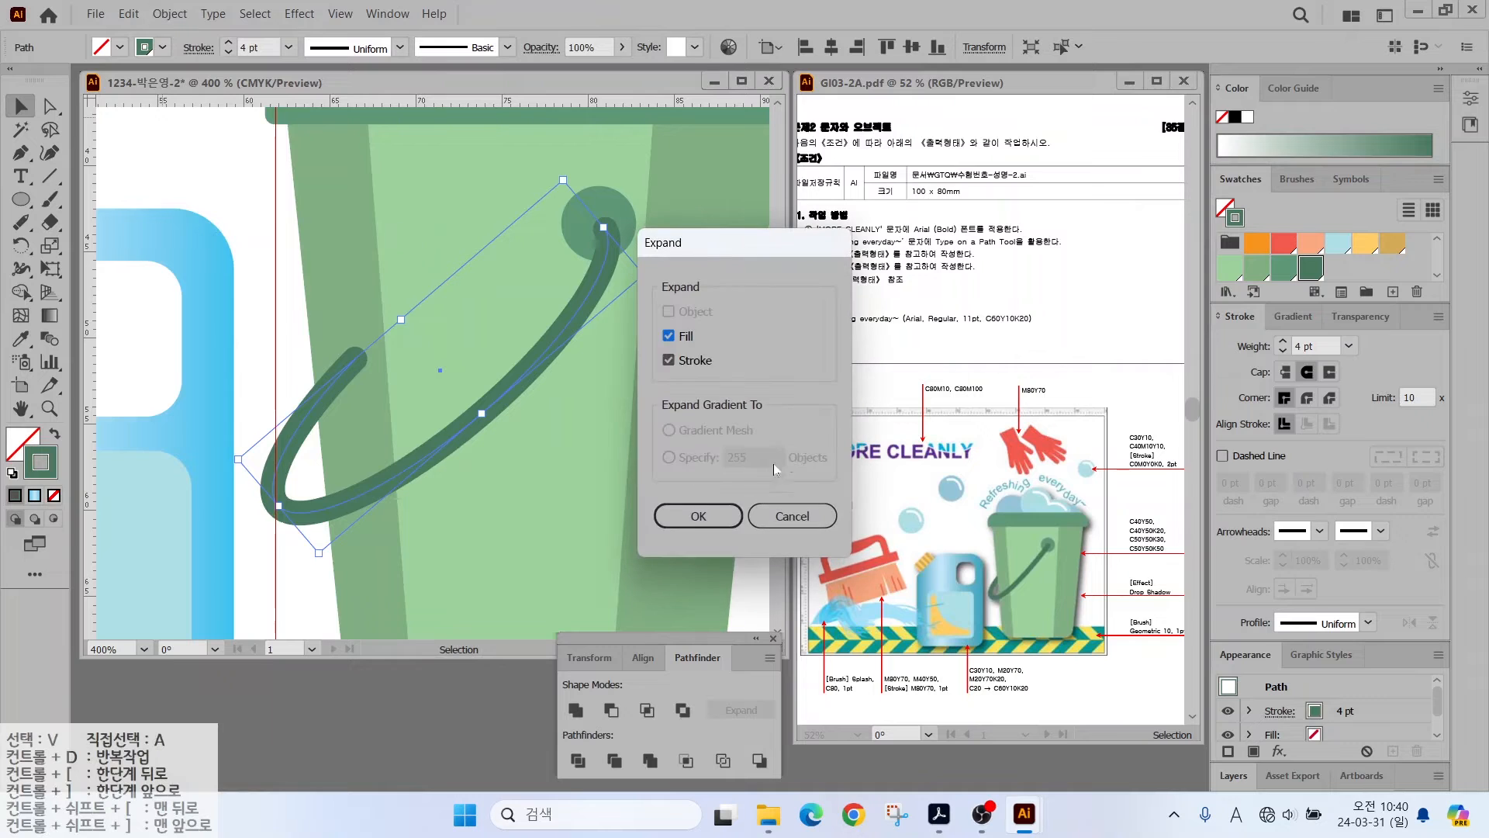
left_click(698, 515)
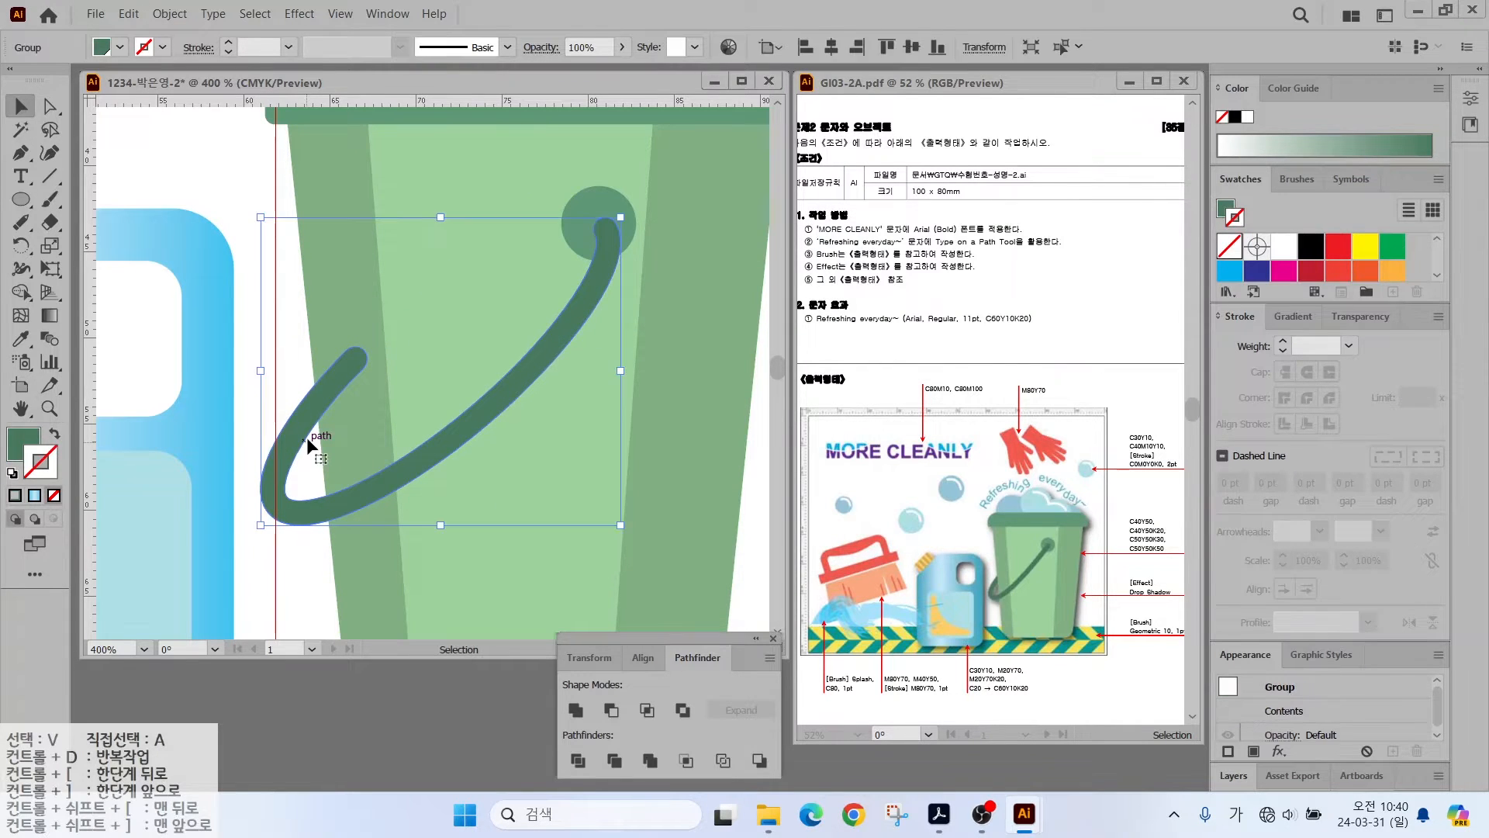
- Slice across the handle's bottom with the Knife and ungroup the pieces
left_click_drag(51, 224, 116, 271)
left_click_drag(315, 459, 283, 592)
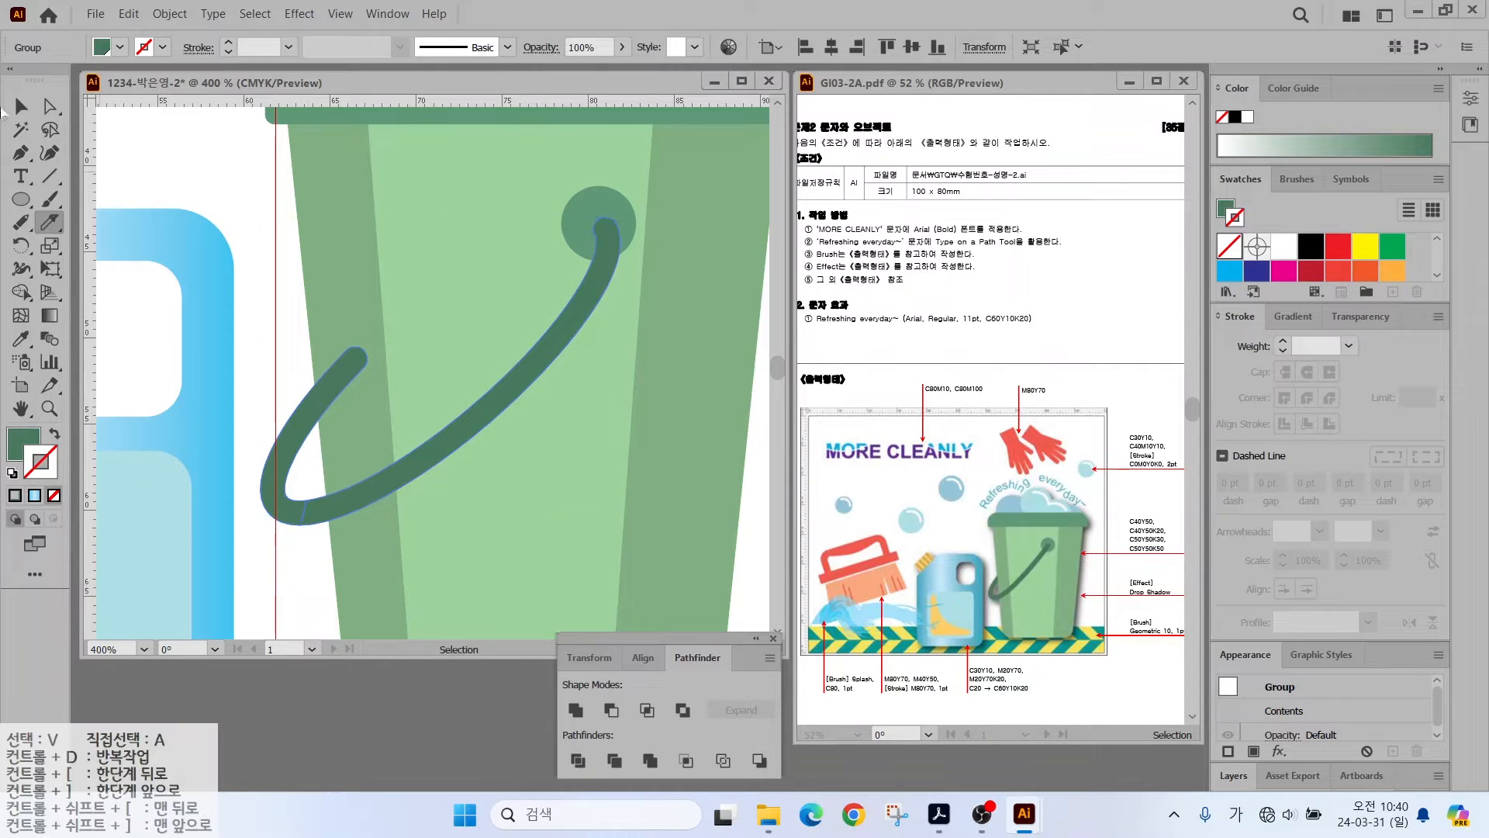
left_click(21, 107)
right_click(305, 408)
left_click(371, 570)
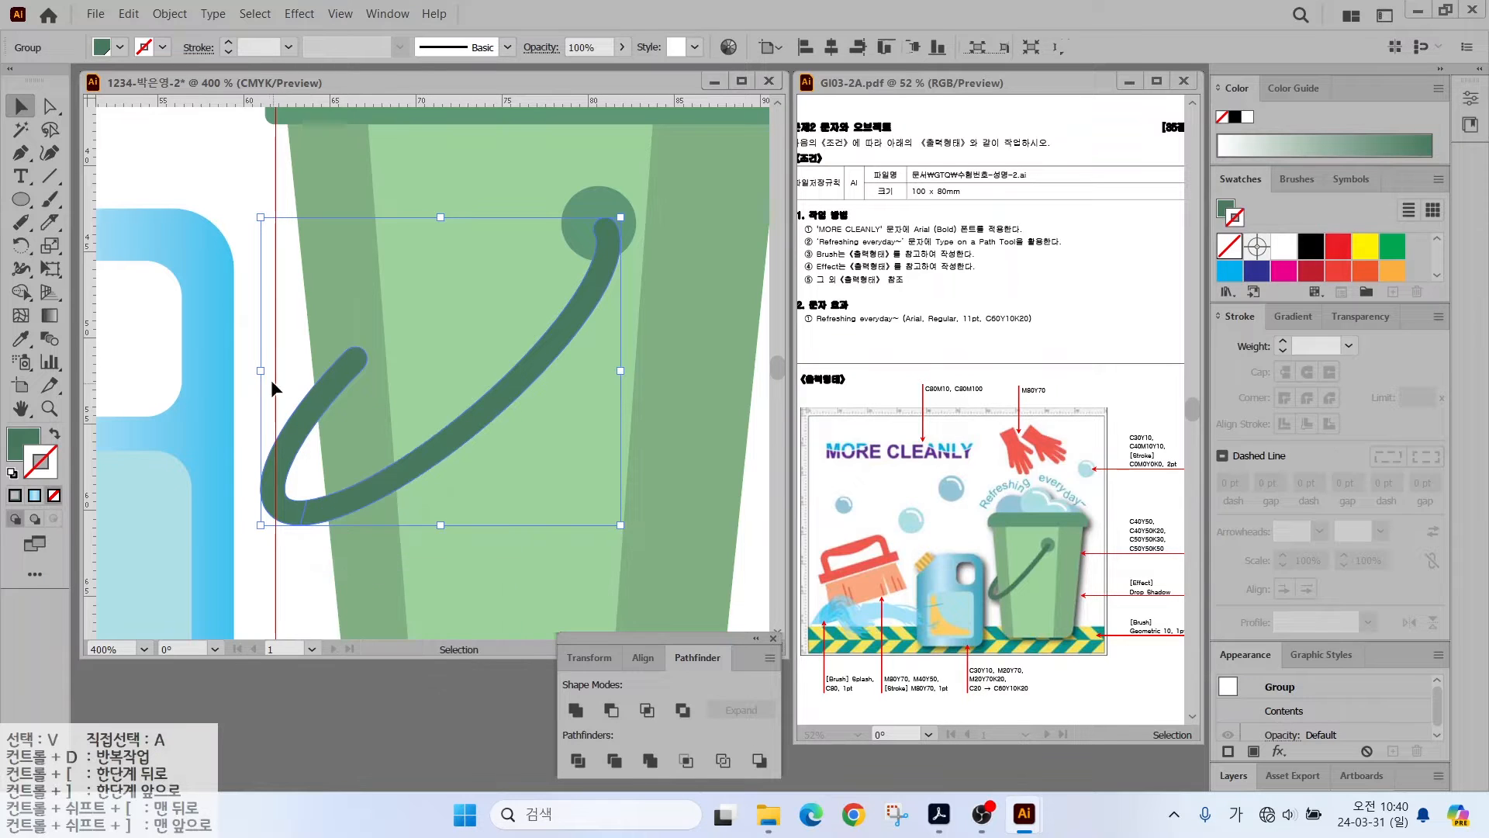
- Nudge the lower hook piece up-left and send it behind the bucket
left_click(272, 380)
mouse_move(309, 429)
left_mouse_down()
mouse_move(282, 422)
mouse_move(278, 398)
mouse_move(282, 419)
left_mouse_up()
right_click(295, 423)
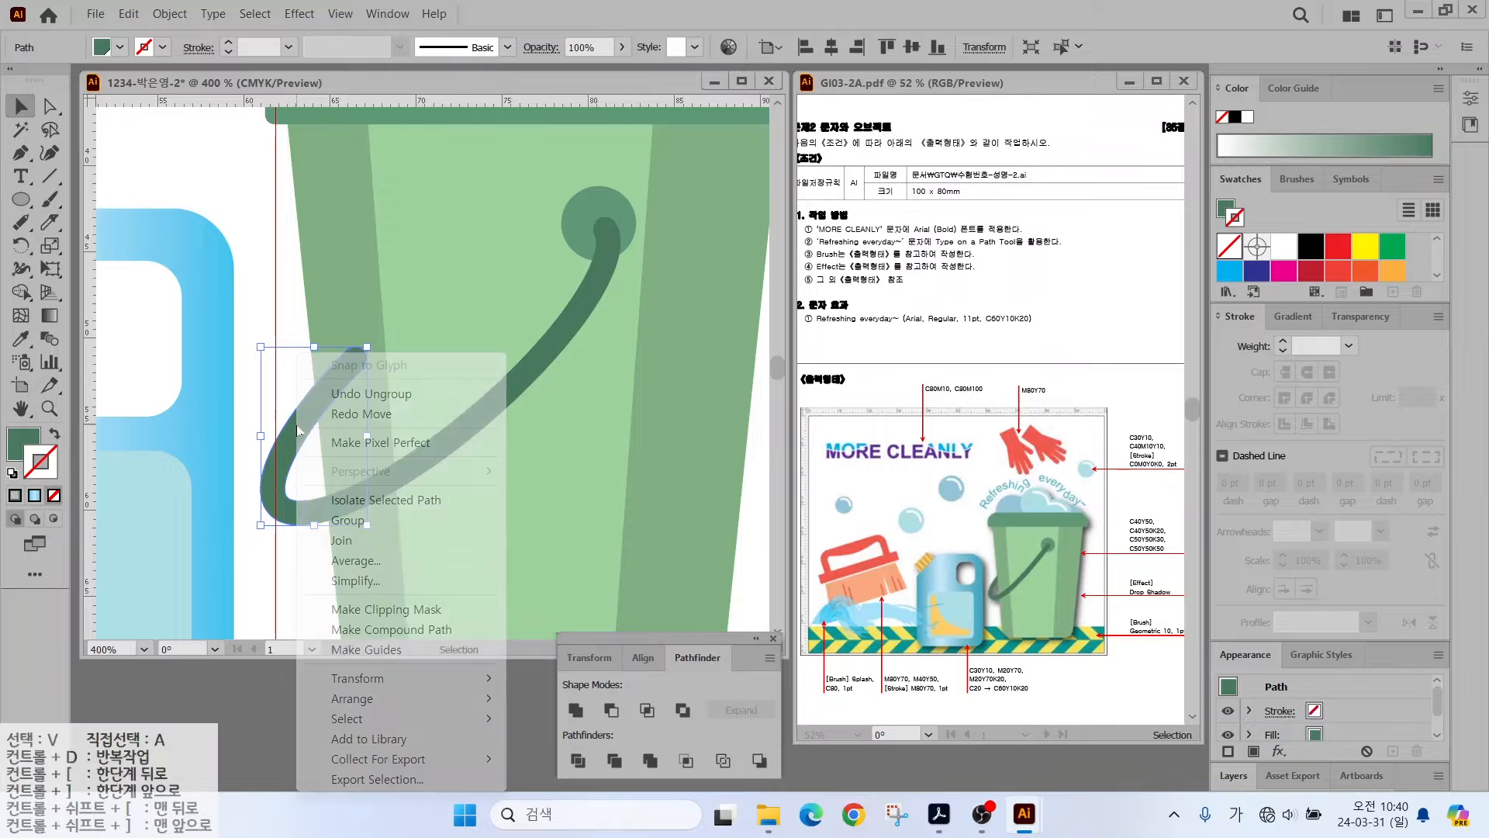
mouse_move(351, 698)
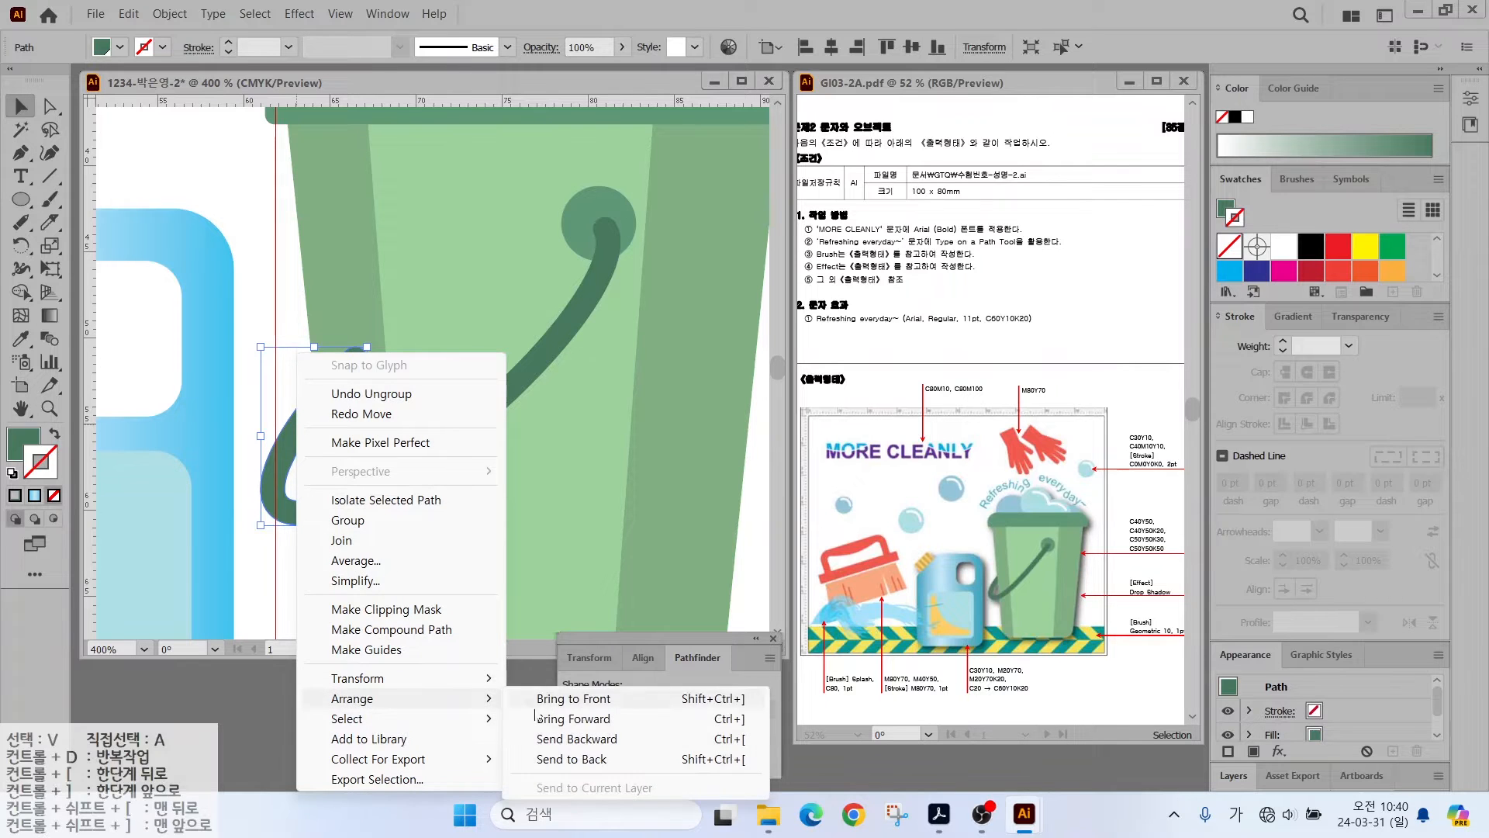
left_click(578, 759)
left_click(212, 183)
scroll(497, 293, "down", 2)
left_click_drag(494, 293, 448, 439)
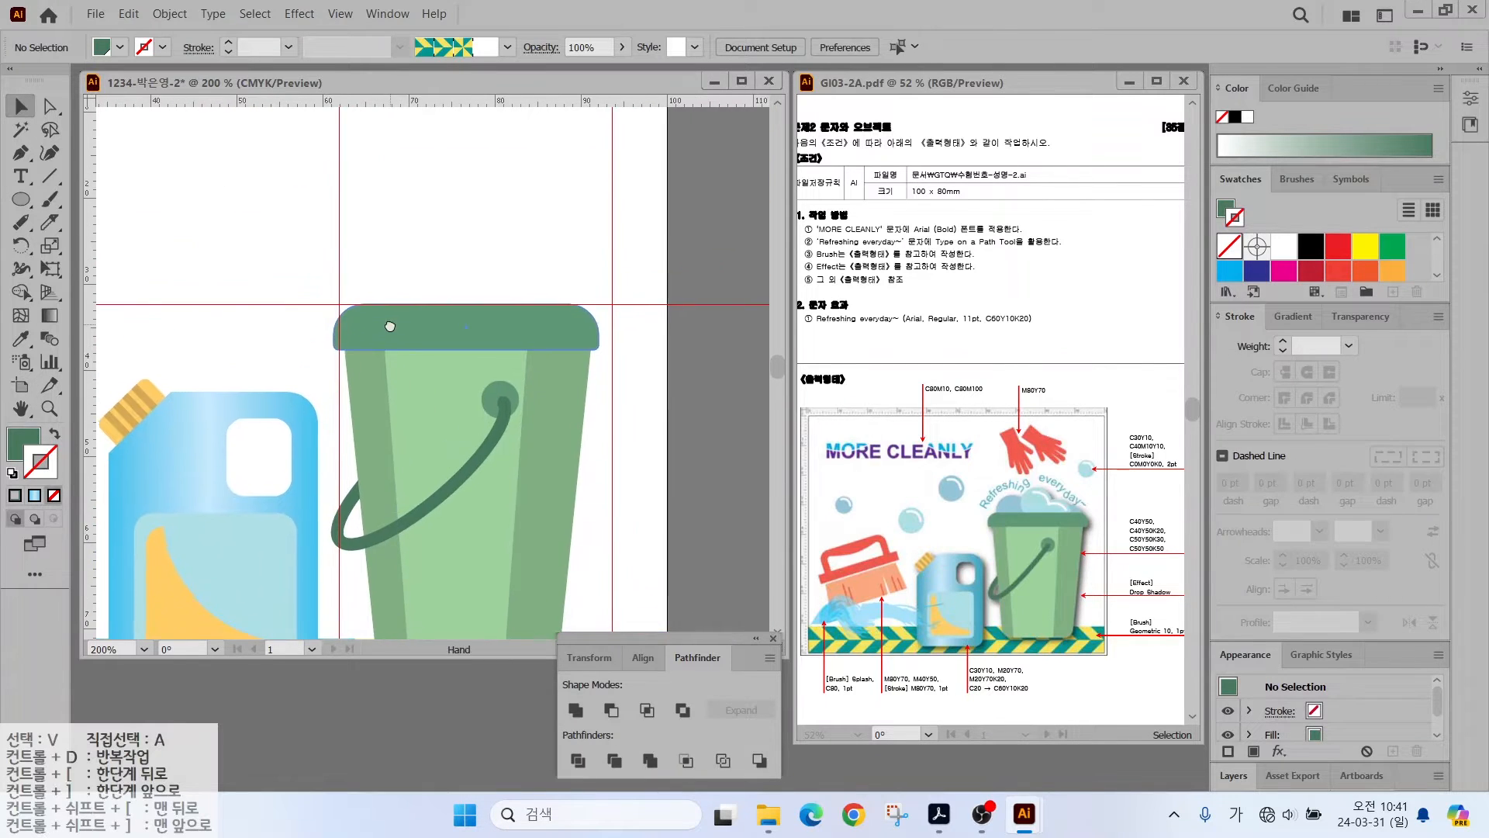
- Draw a circle above the bucket and save a light blue 30/0/10/0 swatch
key("l")
left_click_drag(365, 240, 448, 321)
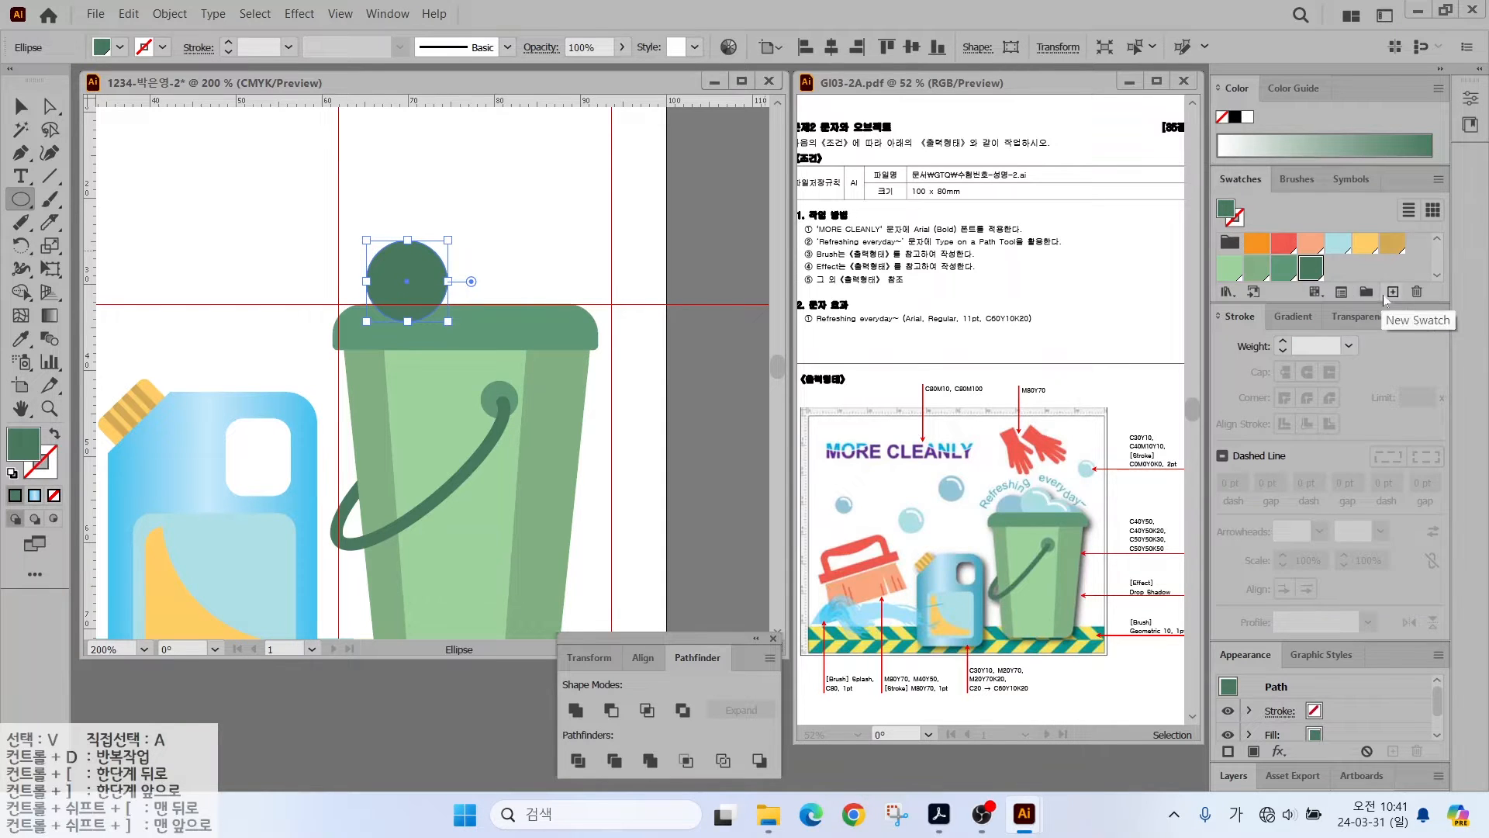
left_click(1393, 292)
type("30")
key("Tab")
key("Tab")
type("10")
key("Tab")
type("0")
key("Return")
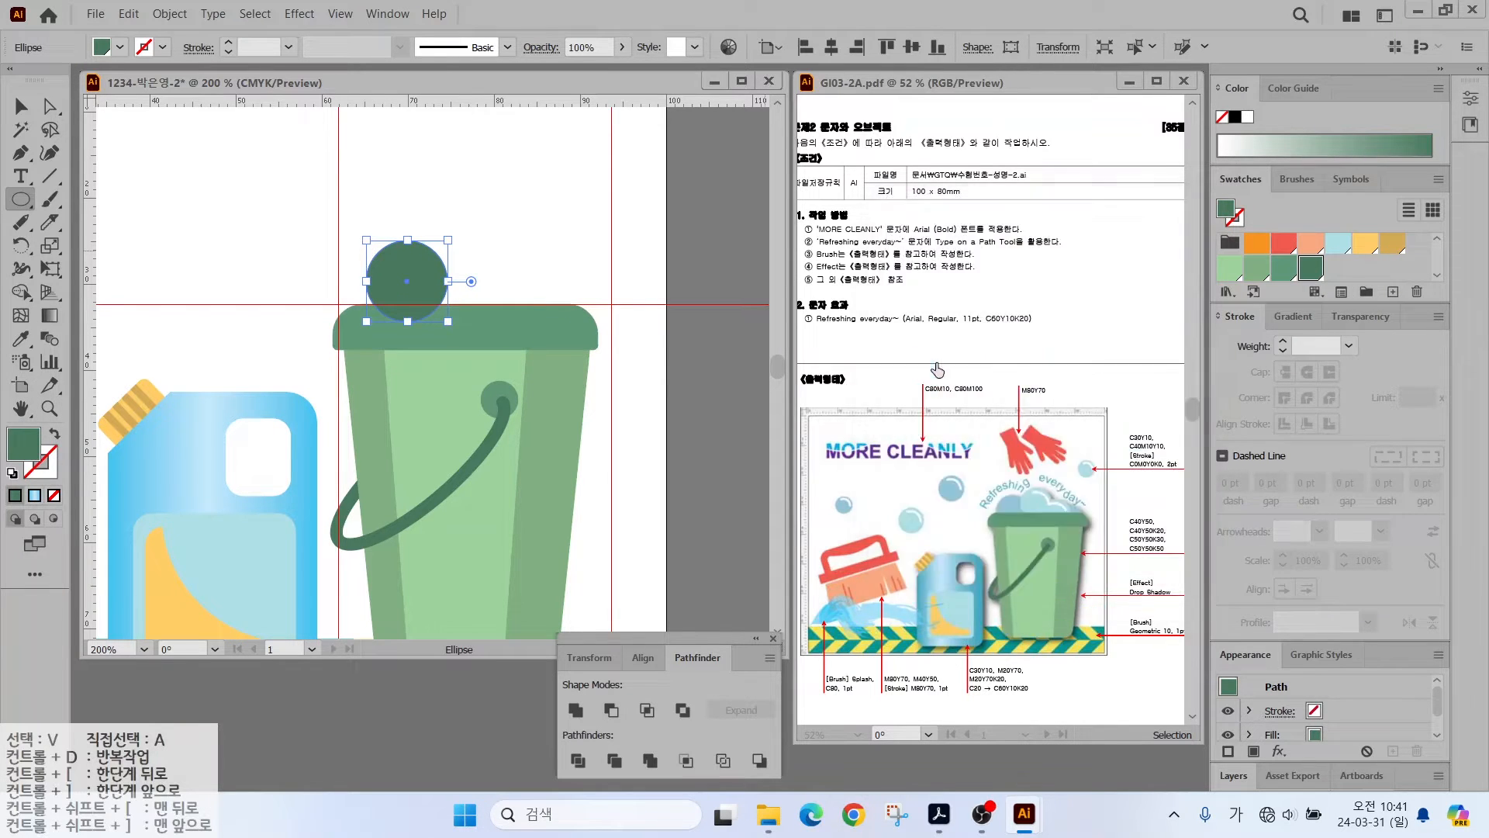
left_click(1393, 292)
- Save a 40/10/10/0 blue swatch and a white swatch
key("Tab")
type("40")
key("Tab")
type("10")
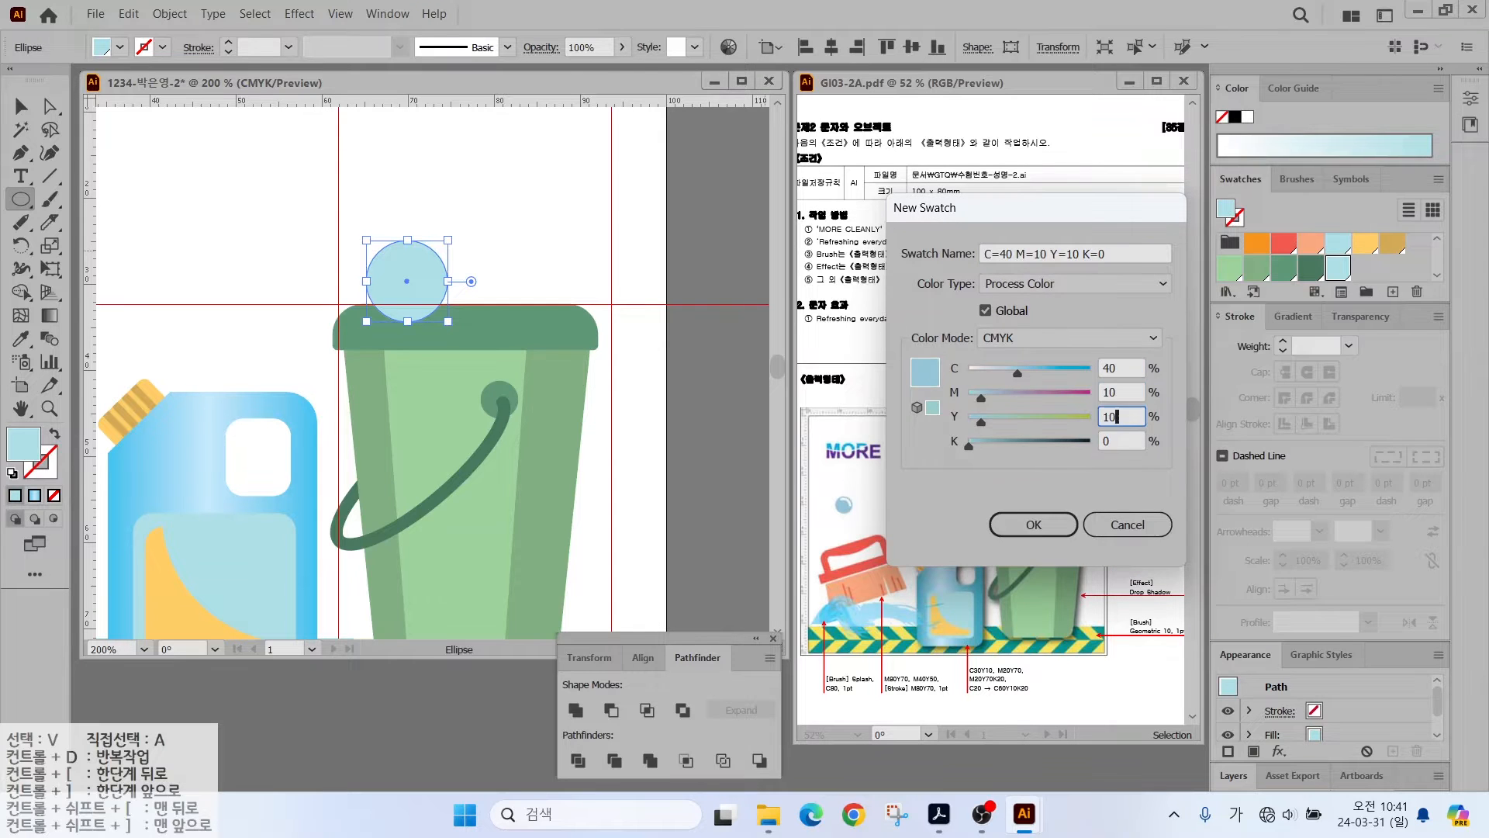
key("Return")
left_click(1393, 292)
type("0")
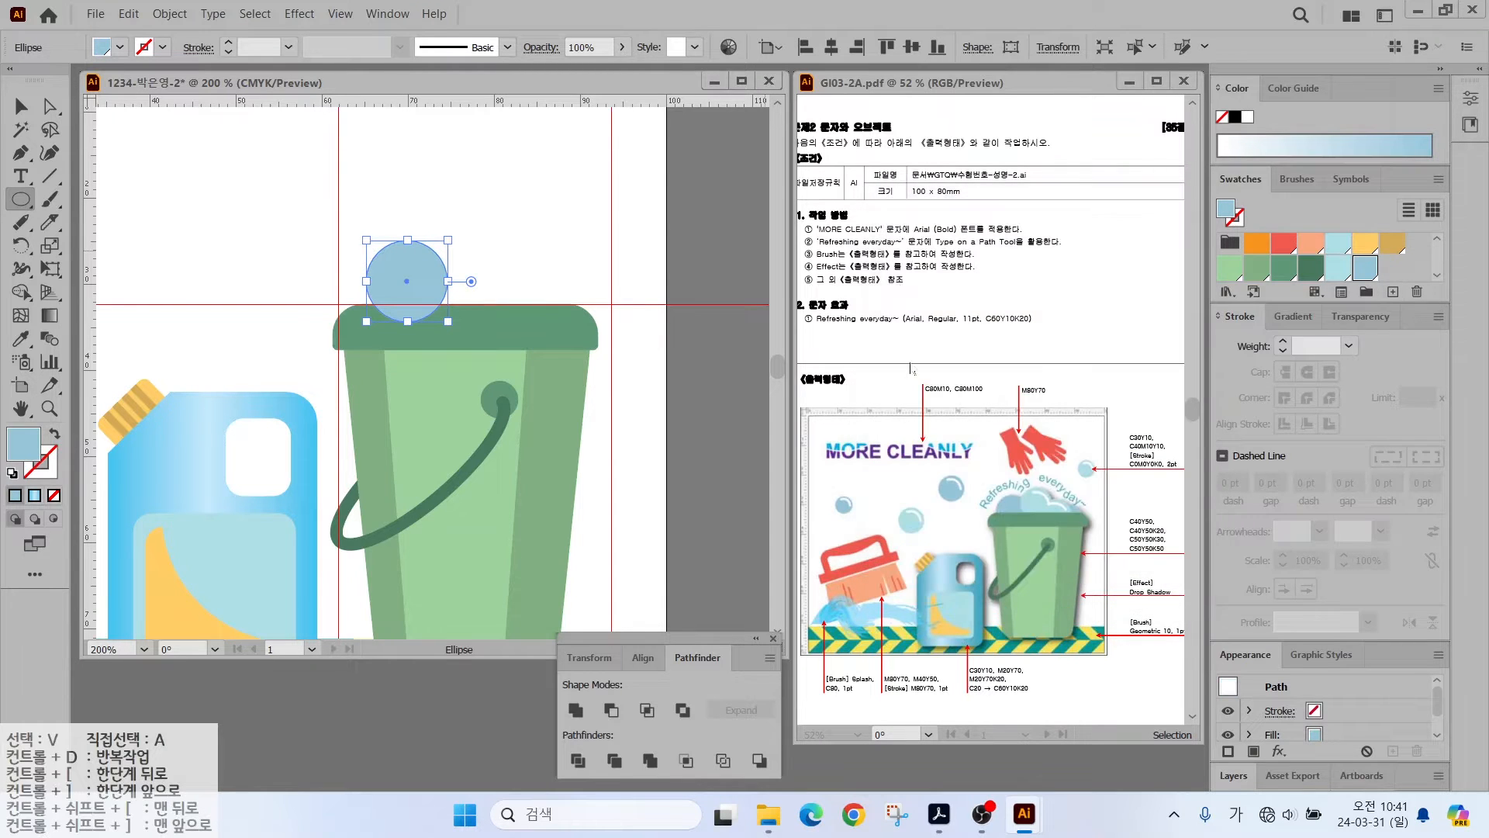
key("Return")
- Colour the foam circles light and darker blue, copying them and shrinking one onto the rim
left_click(1338, 267)
key("v")
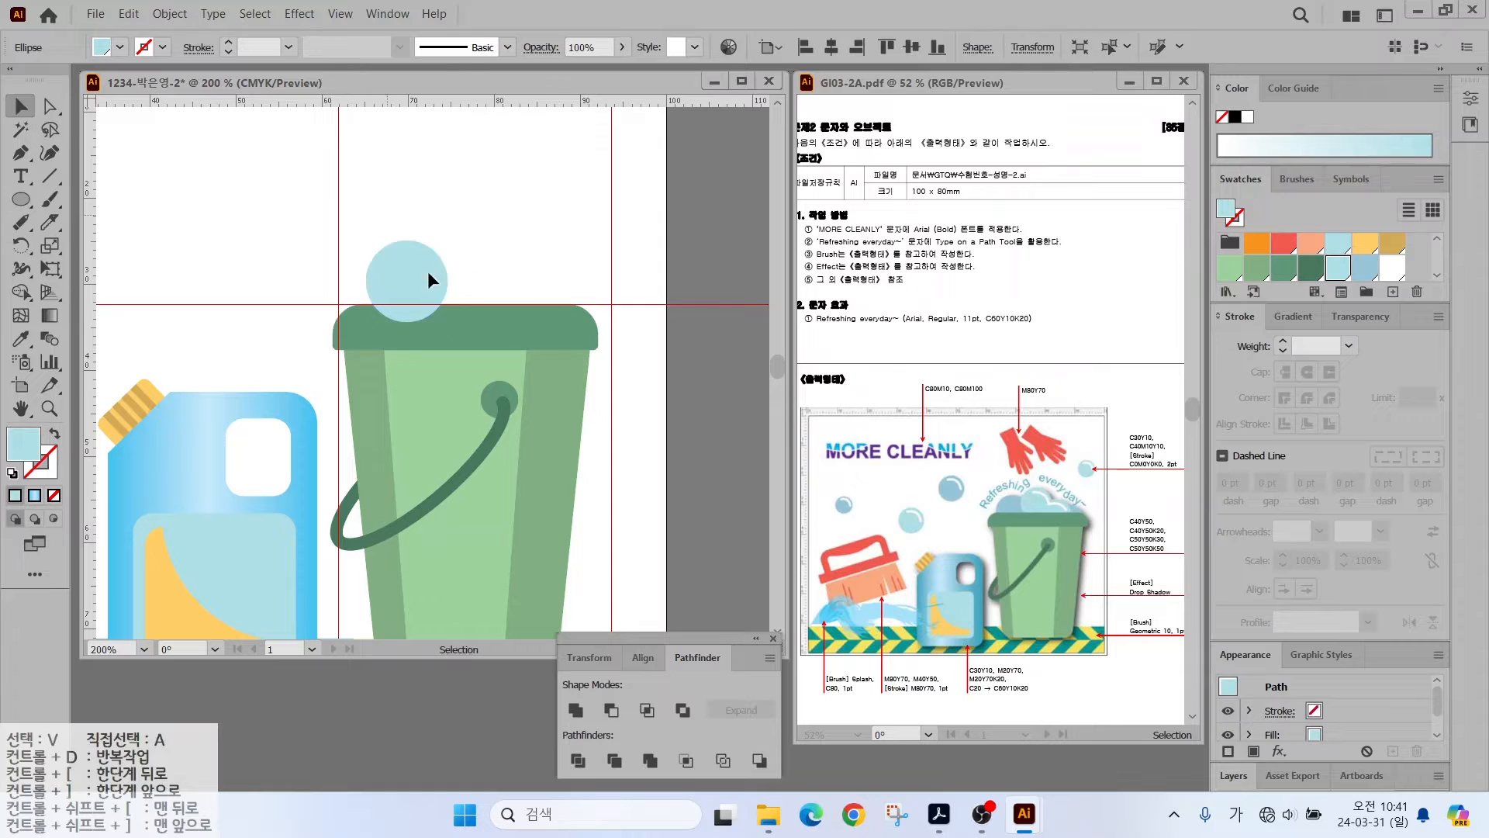
left_click_drag(426, 272, 522, 288)
left_click(1365, 268)
left_click(1338, 267)
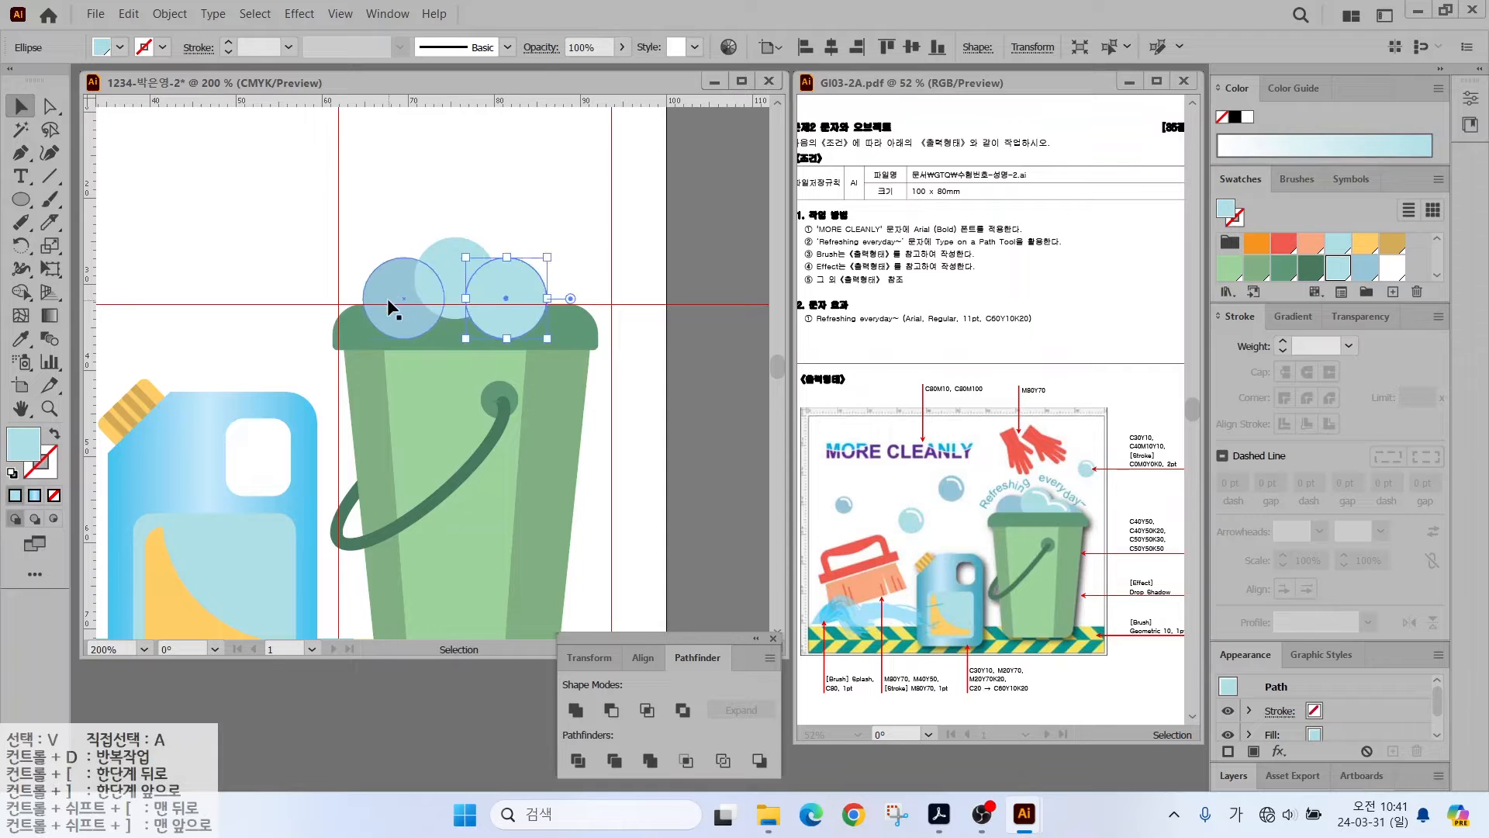
left_click_drag(391, 303, 535, 312)
left_click_drag(588, 267, 574, 288)
left_click_drag(542, 335, 560, 324)
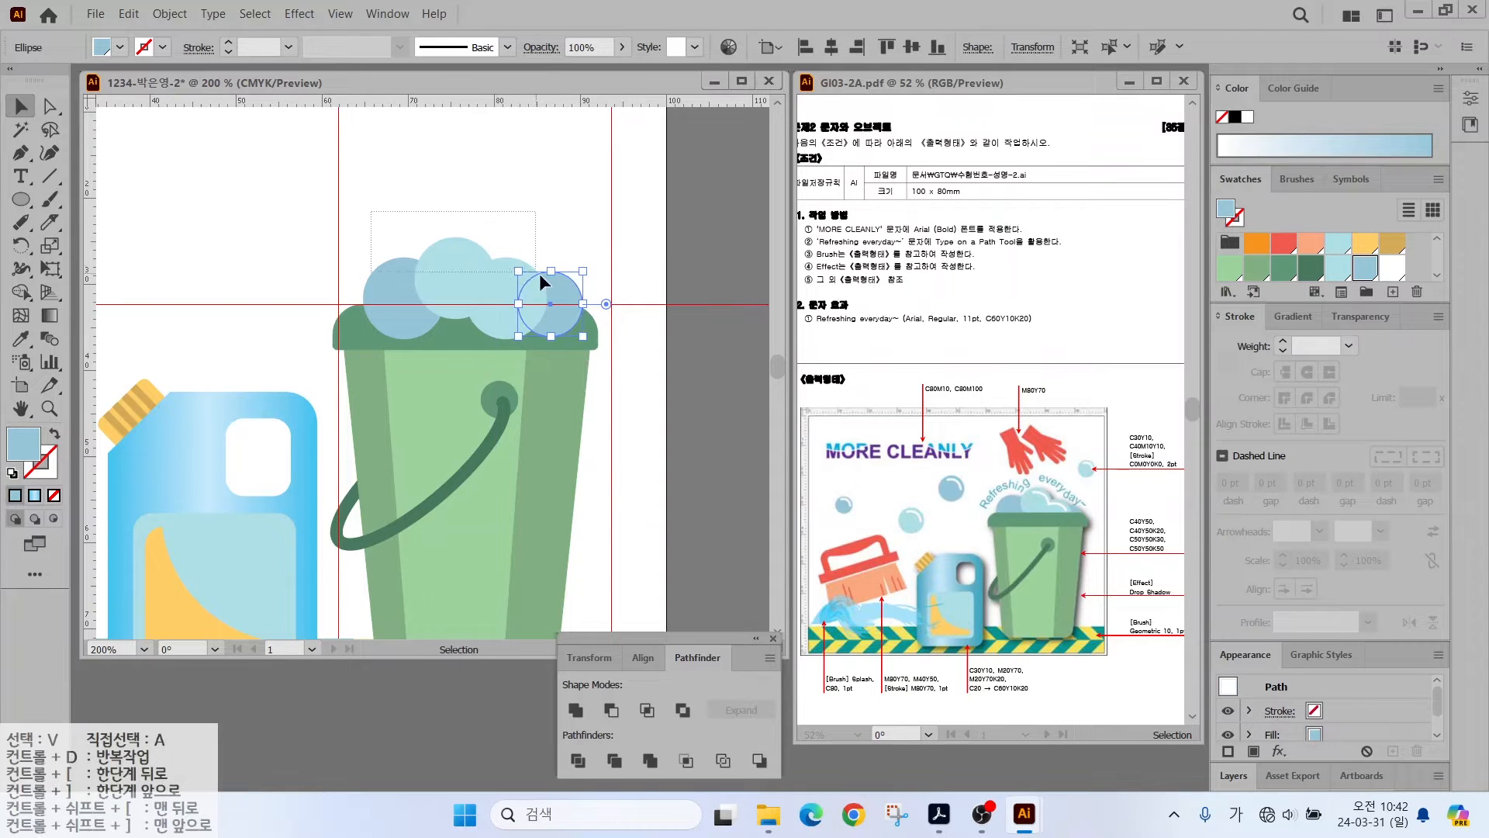
- Send all the foam circles behind the bucket
left_click_drag(538, 273, 540, 276)
right_click(482, 272)
mouse_move(562, 567)
left_click(753, 627)
left_click(459, 203)
- Unite the two light blue circles into one foam shape
left_click(471, 266)
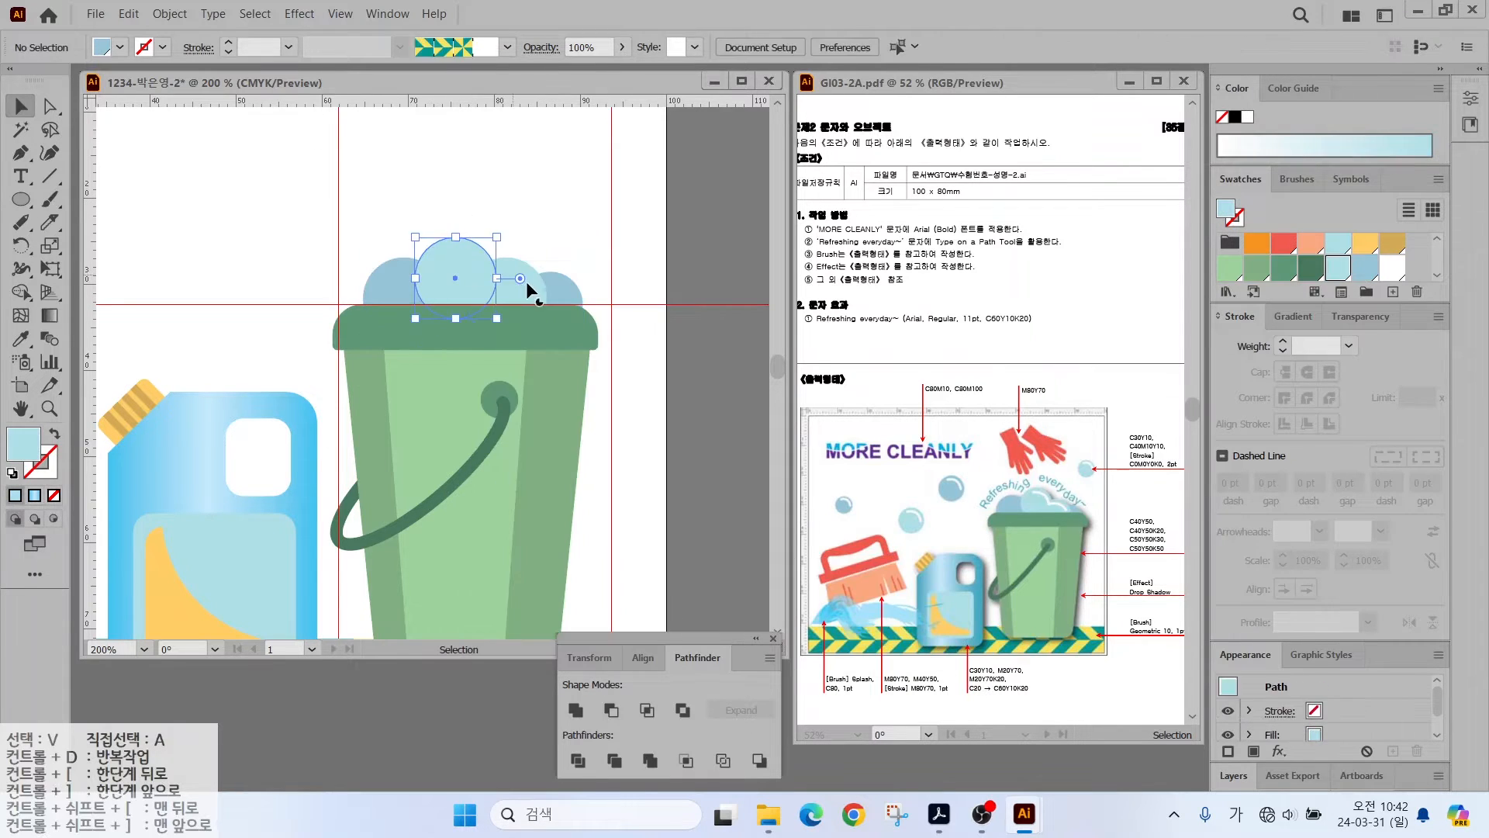
left_click(530, 287, "shift")
left_click(576, 709)
left_click(501, 204)
scroll(467, 230, "up", 1)
left_click_drag(441, 221, 342, 175)
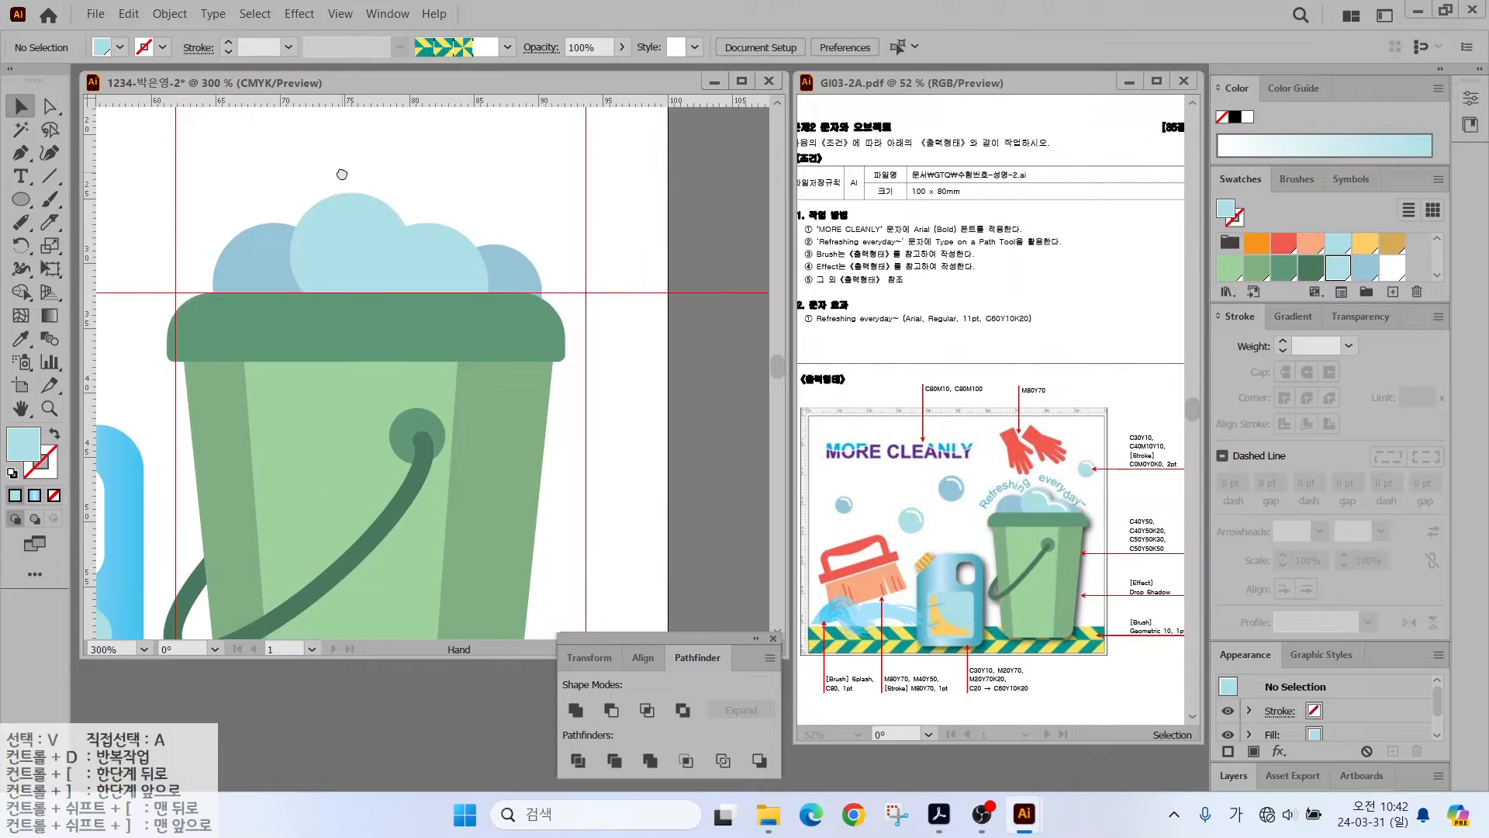
scroll(755, 420, "up", 1)
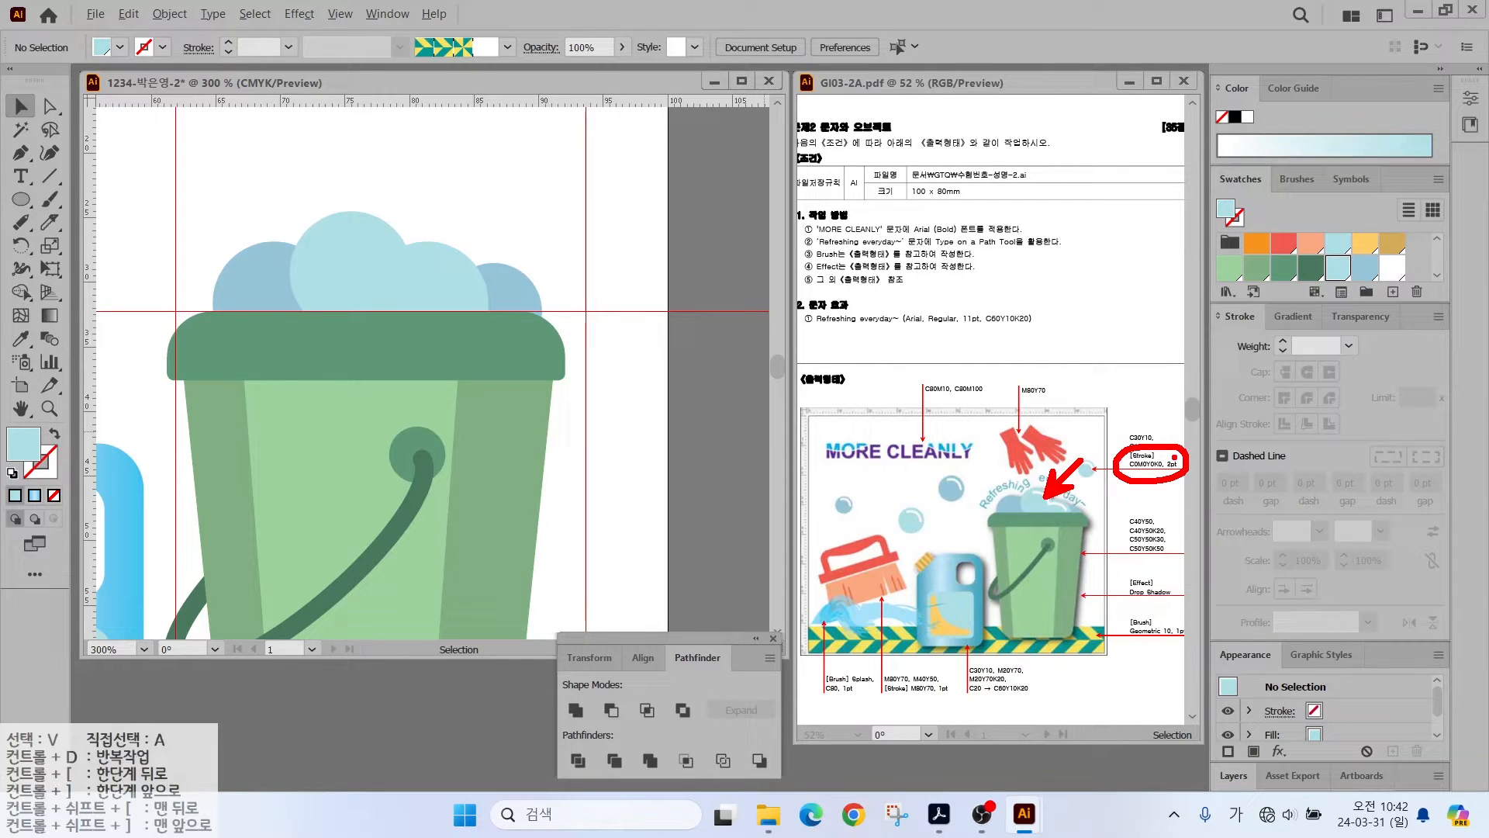
- Draw an open curved highlight path across the light foam cloud with the Pen tool
key("Escape")
key("p")
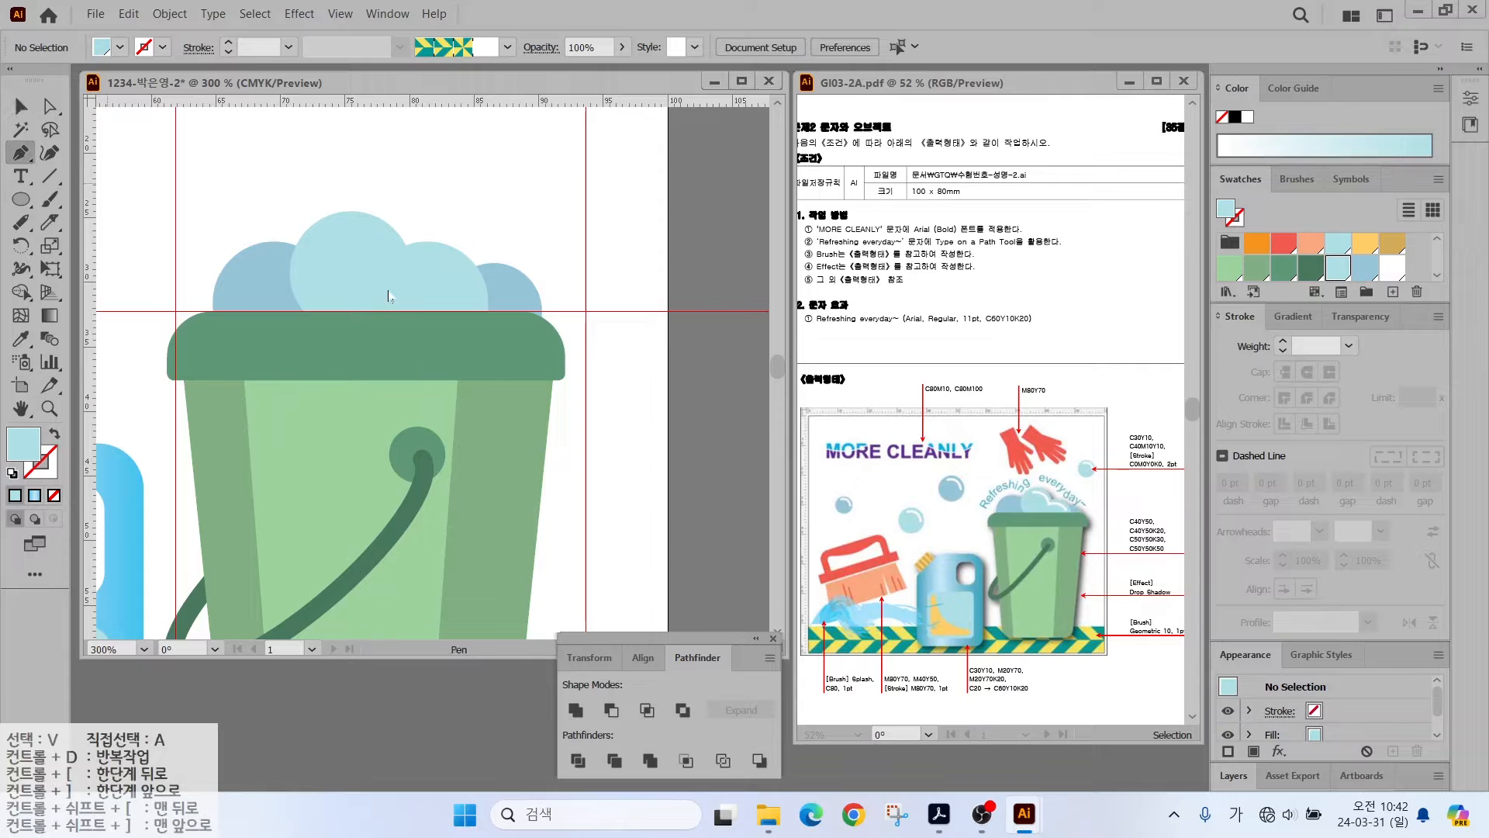
left_click(334, 231)
left_click_drag(395, 263, 408, 311)
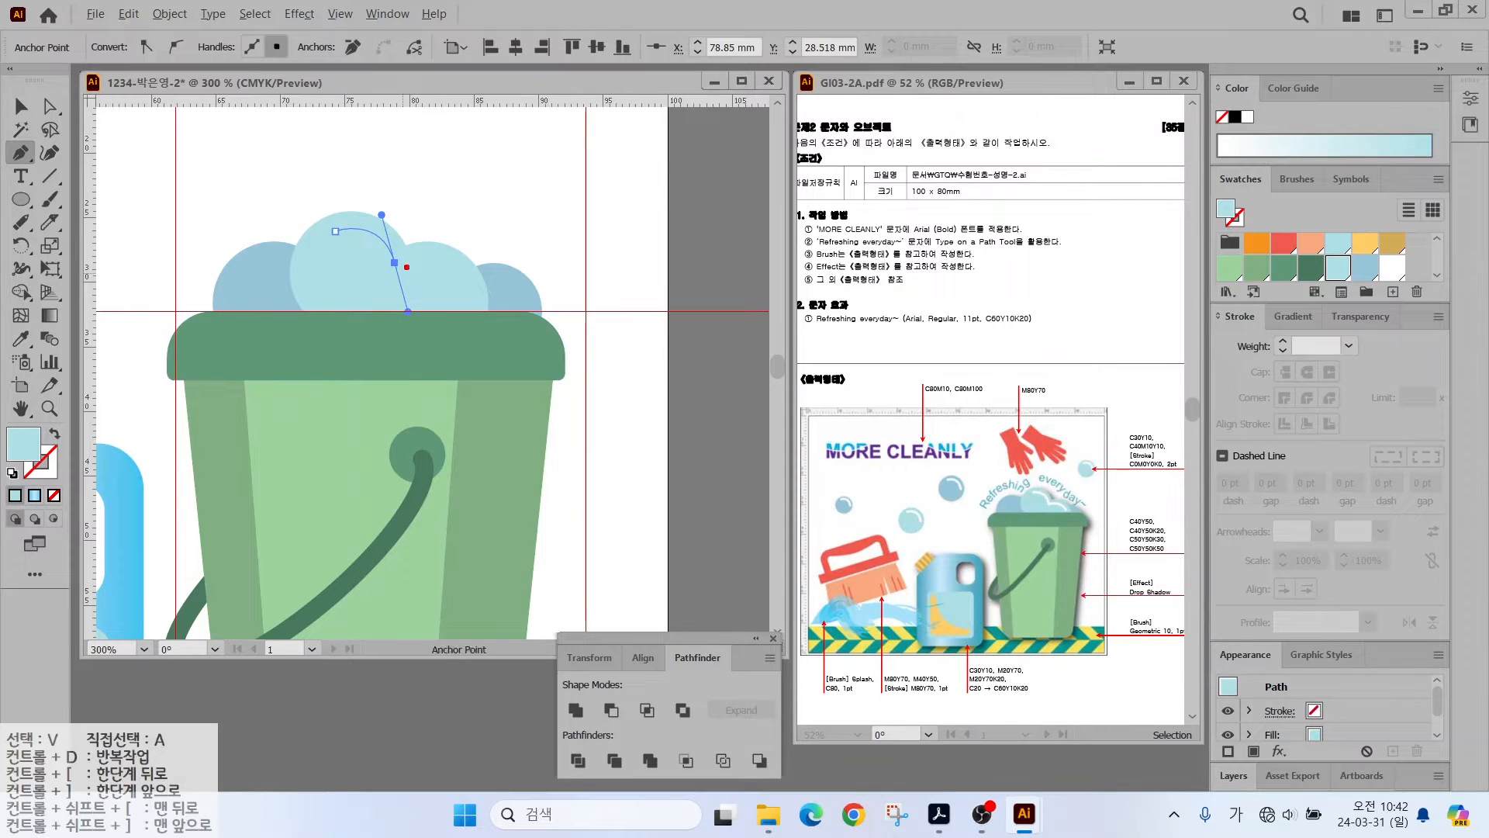
key("Escape")
left_click(395, 263)
left_click_drag(482, 339, 485, 331)
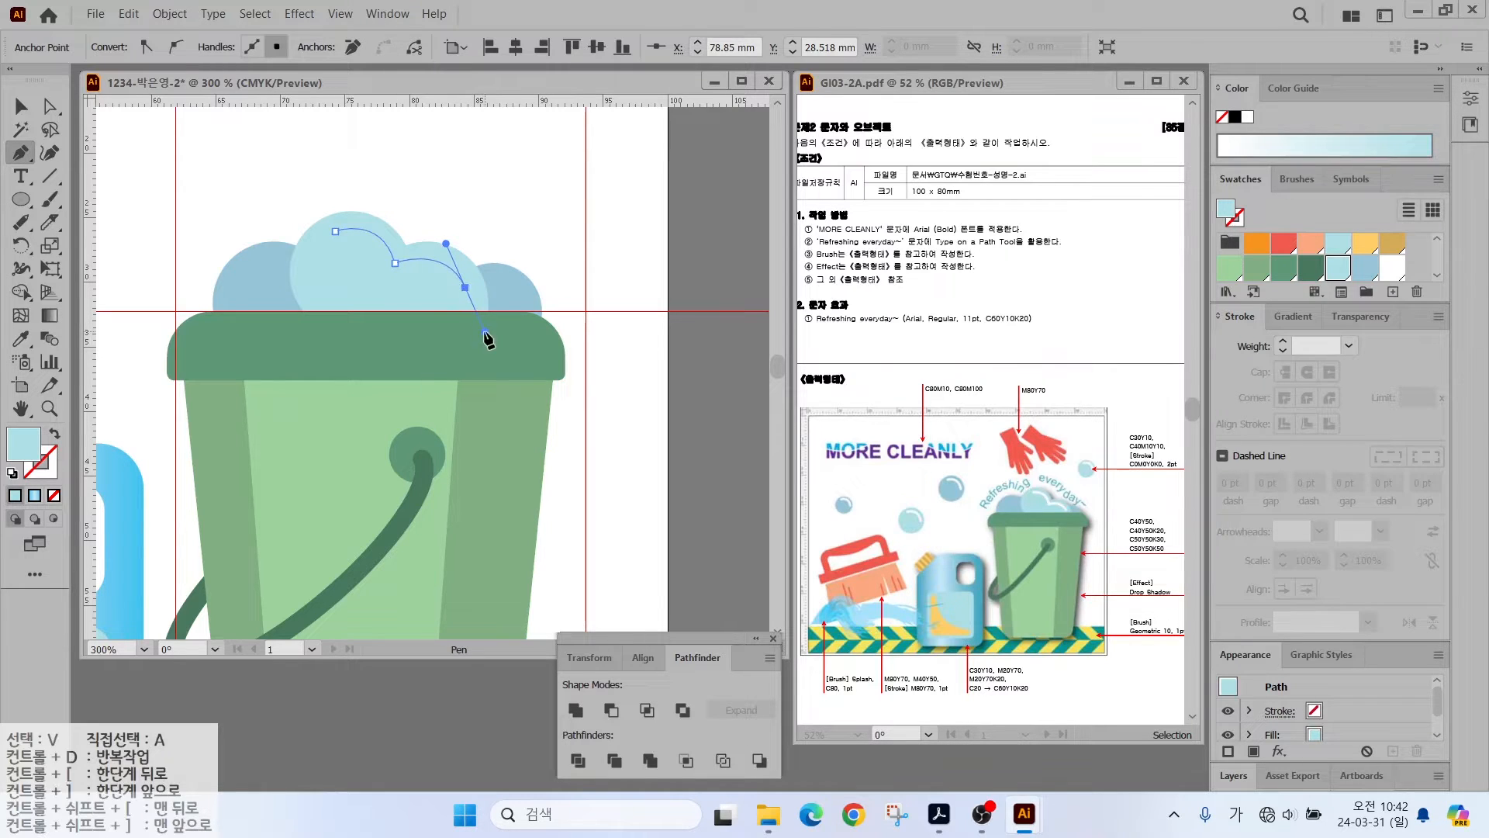
left_click(529, 245, "ctrl")
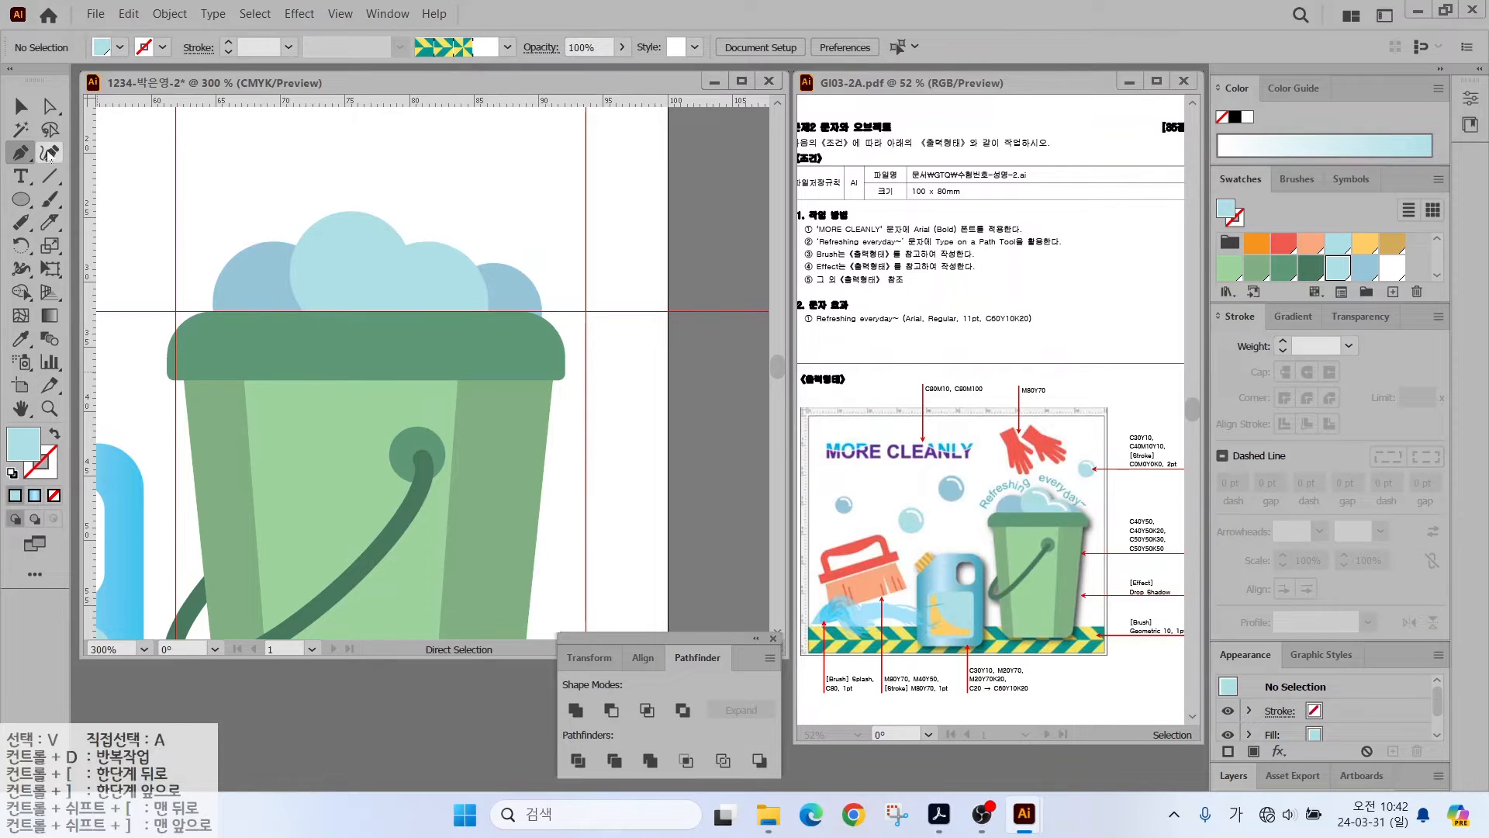
- Give the highlight curve a white 2 pt stroke with round caps and no fill
left_click(21, 106)
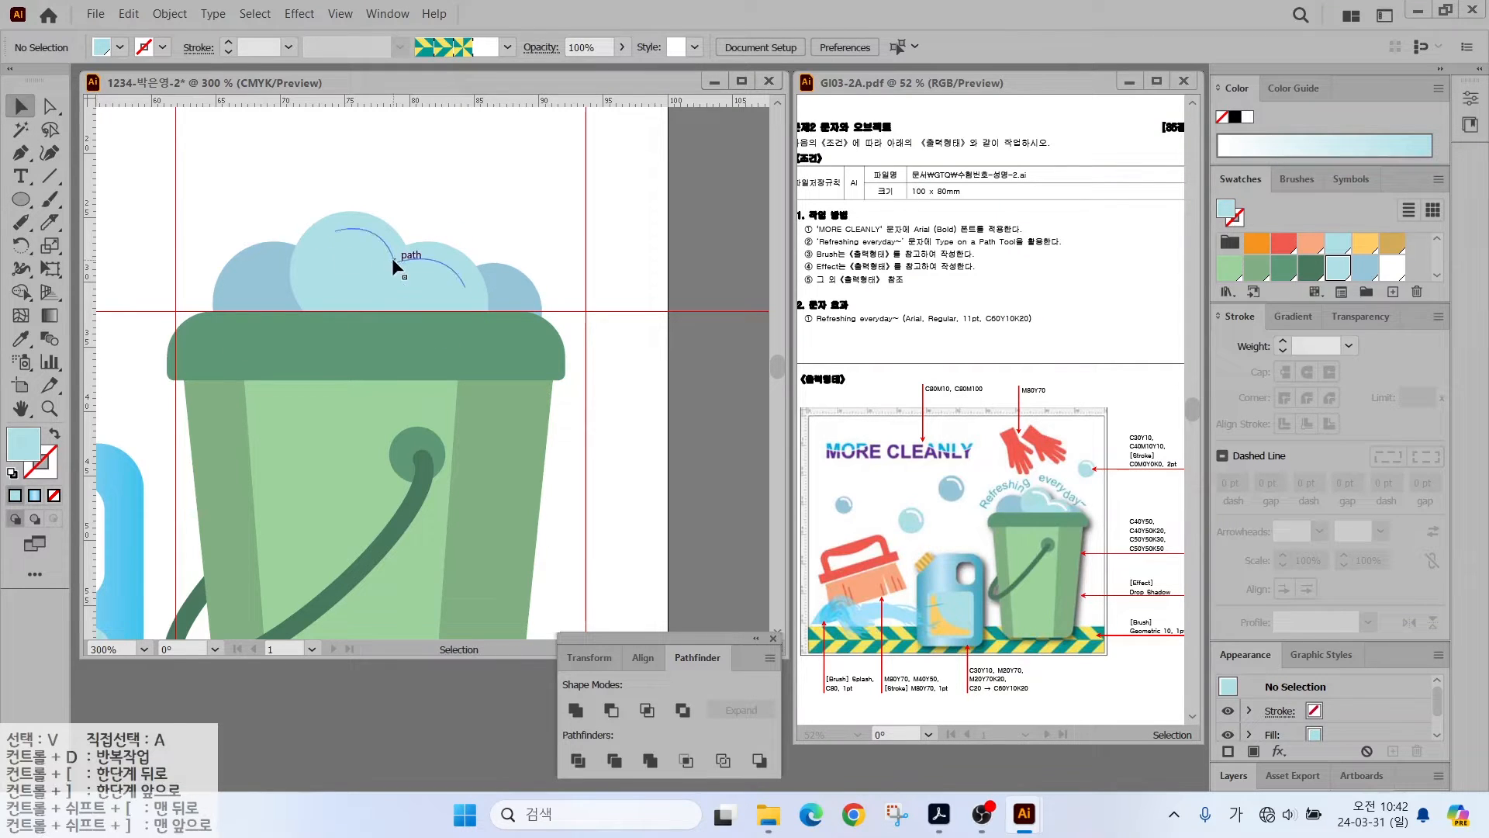
left_click(392, 257)
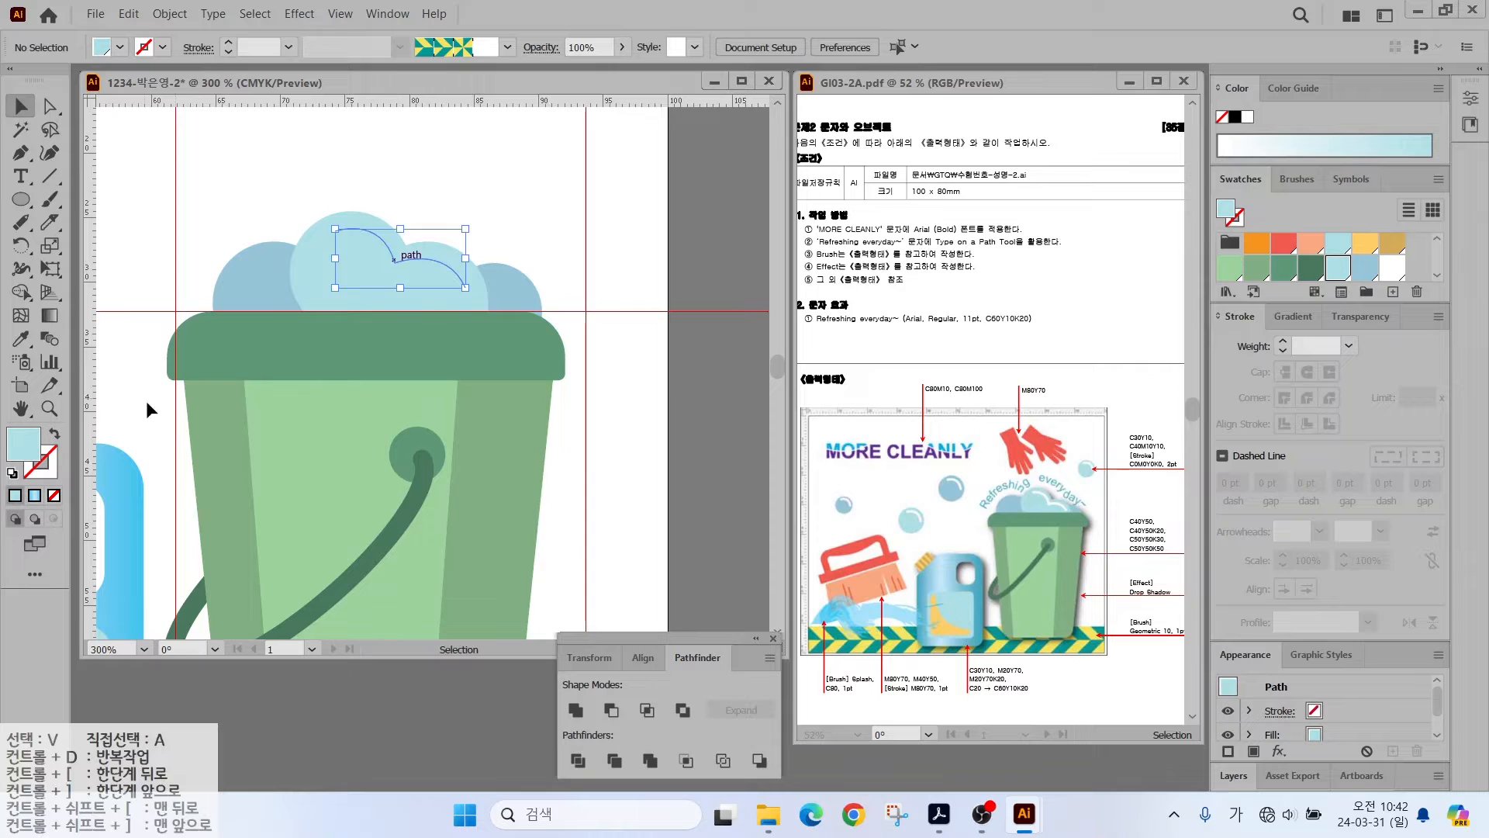
left_click(54, 434)
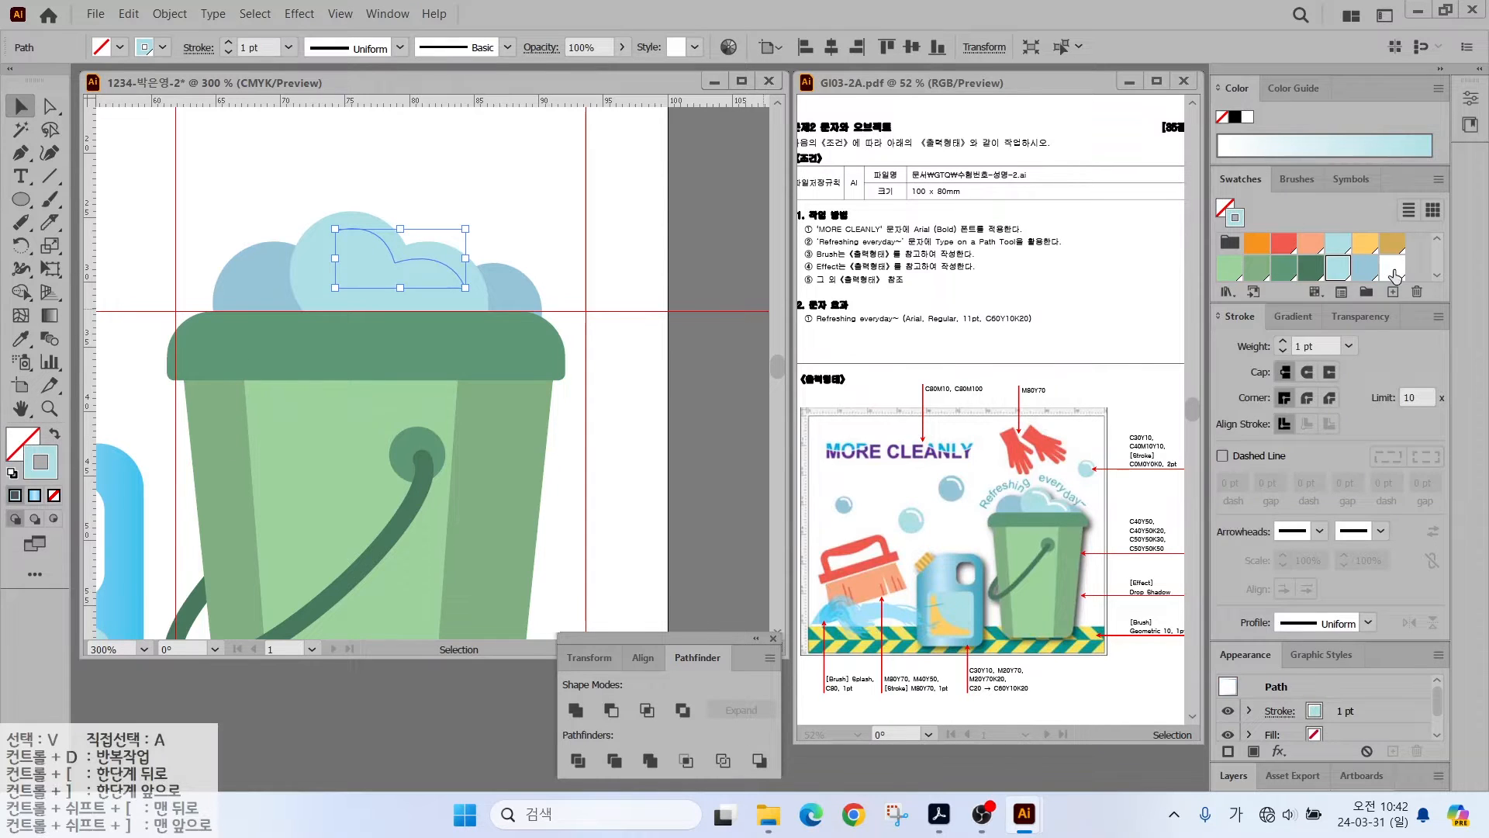
left_click(1393, 270)
left_click(1282, 342)
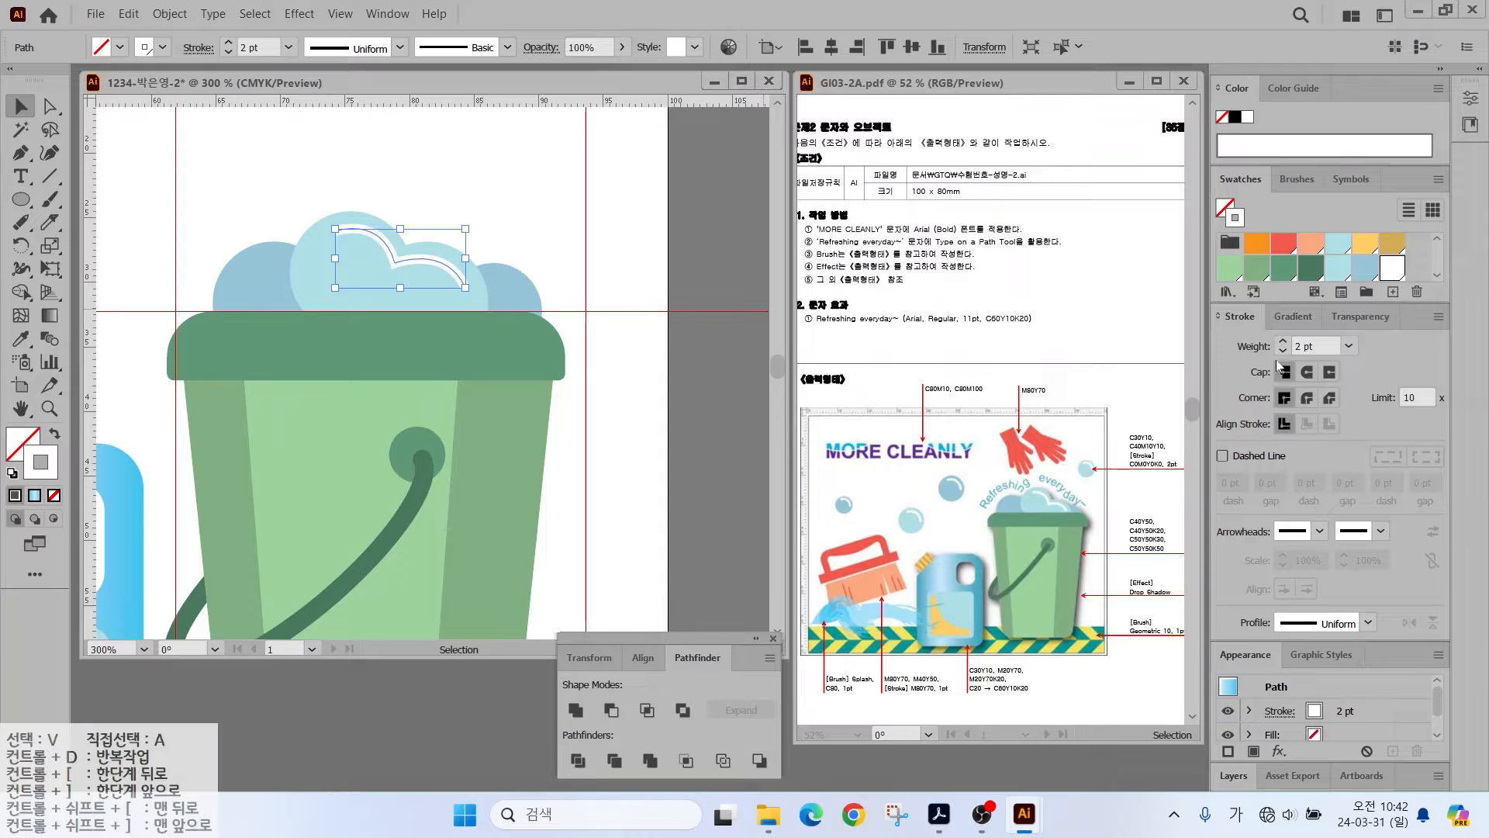
left_click(174, 139)
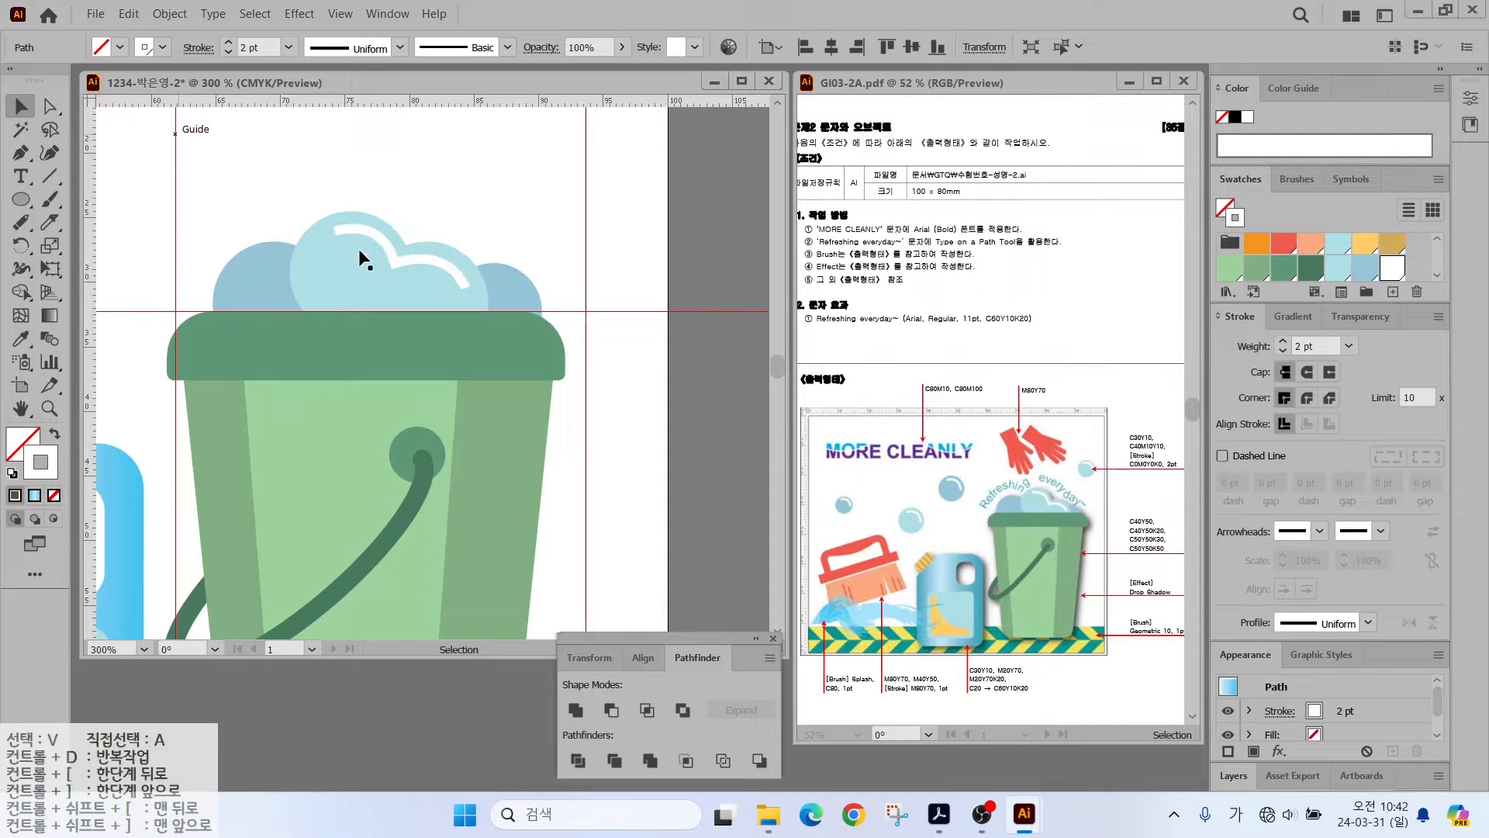
left_click(399, 264)
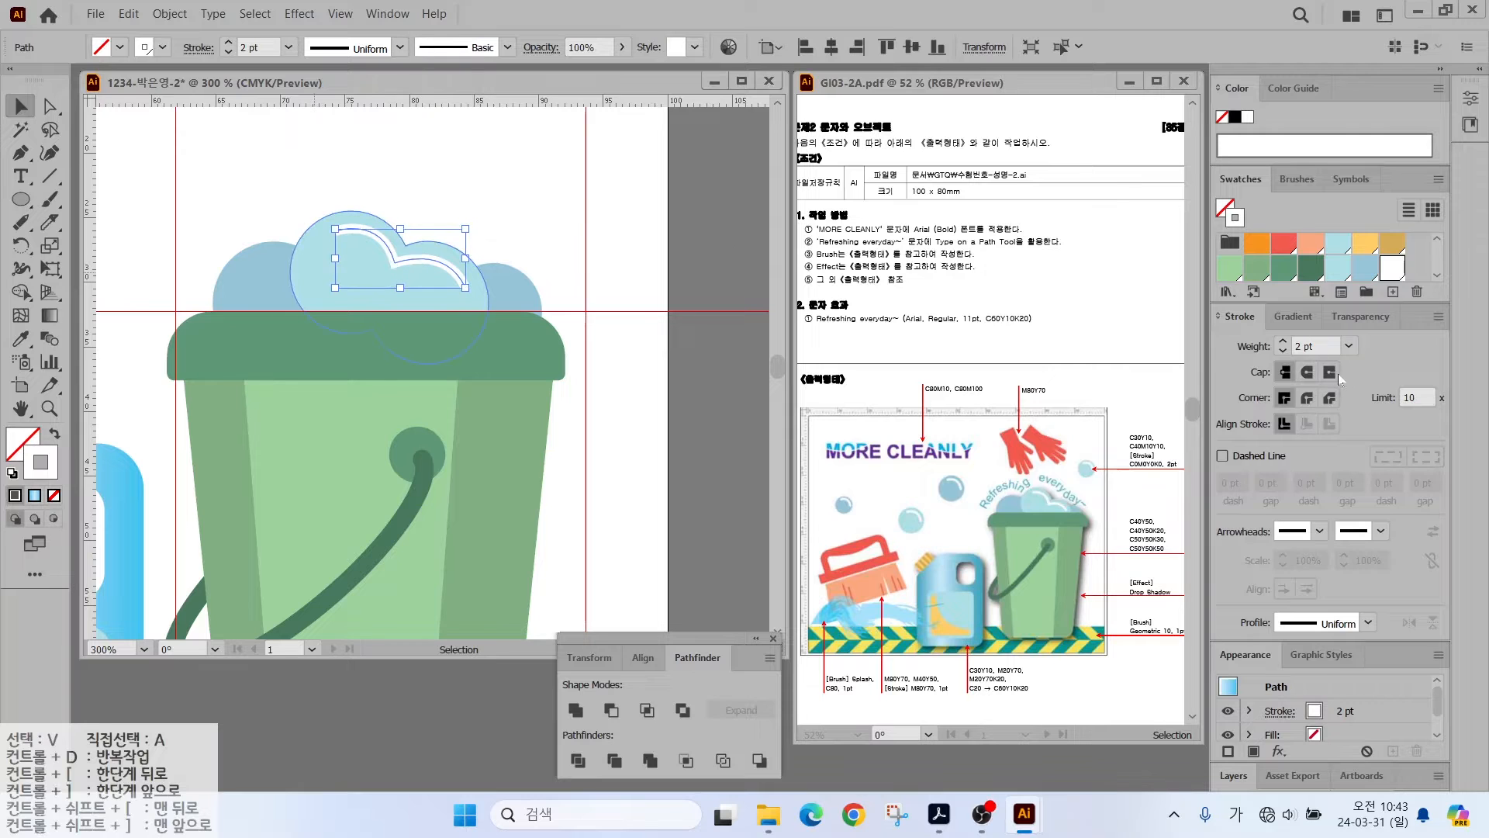
left_click(1302, 369)
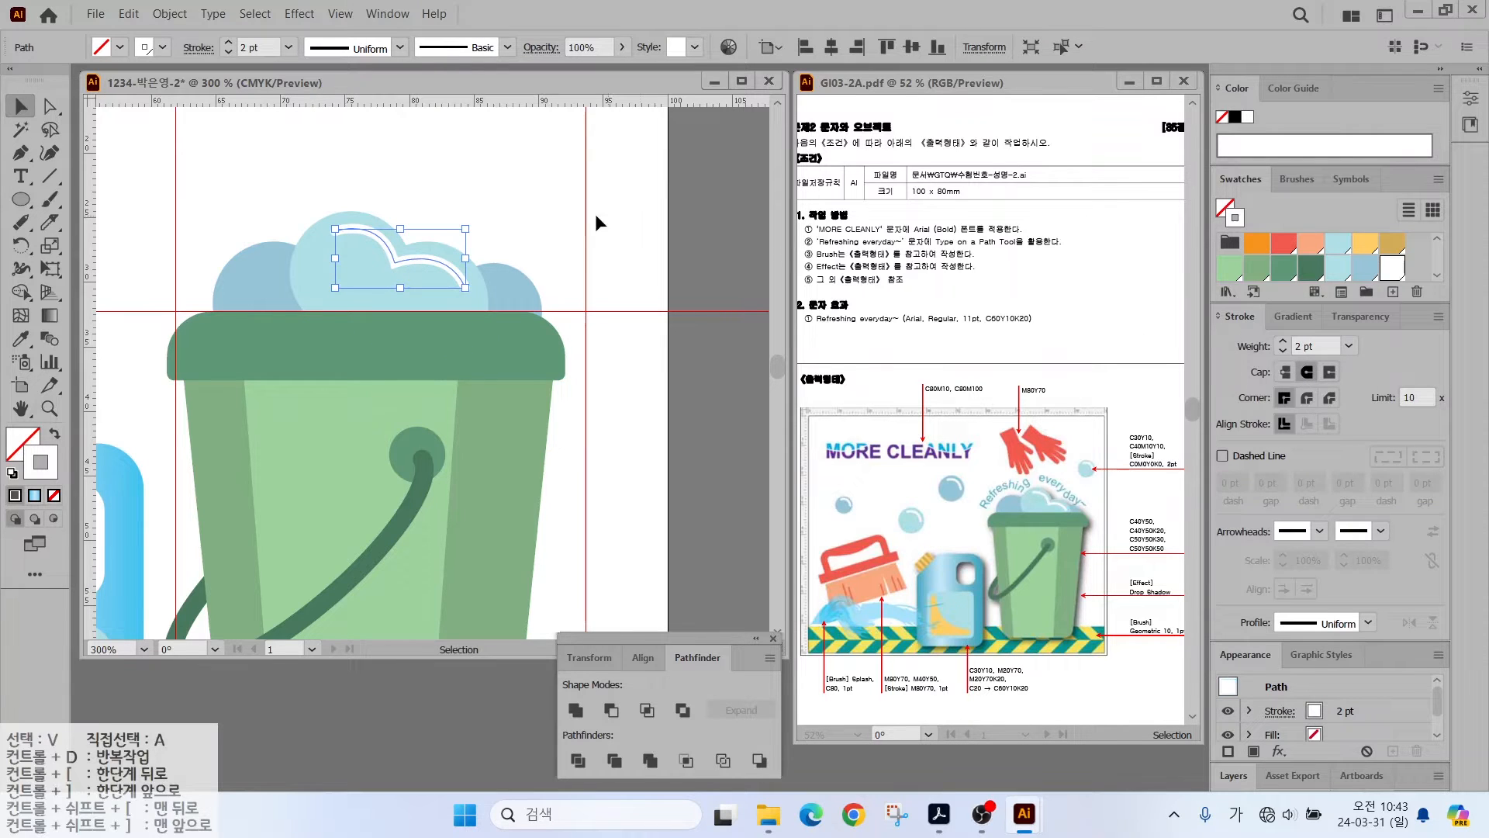
left_click(641, 247)
key("ctrl+minus")
key("ctrl+minus")
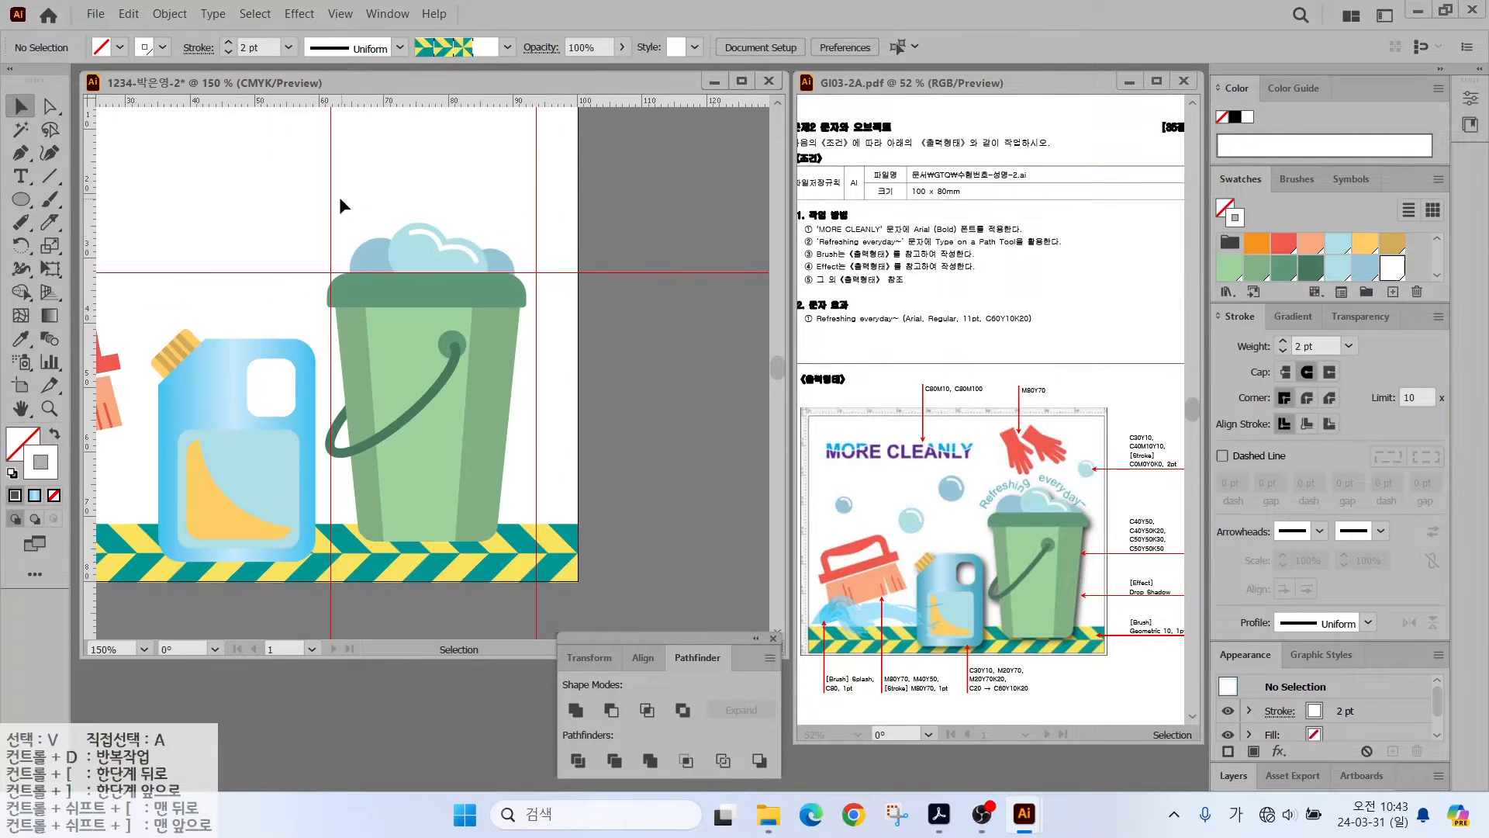
- Draw a light-blue ellipse bubble above the bucket
double_click(20, 408)
left_click(21, 199)
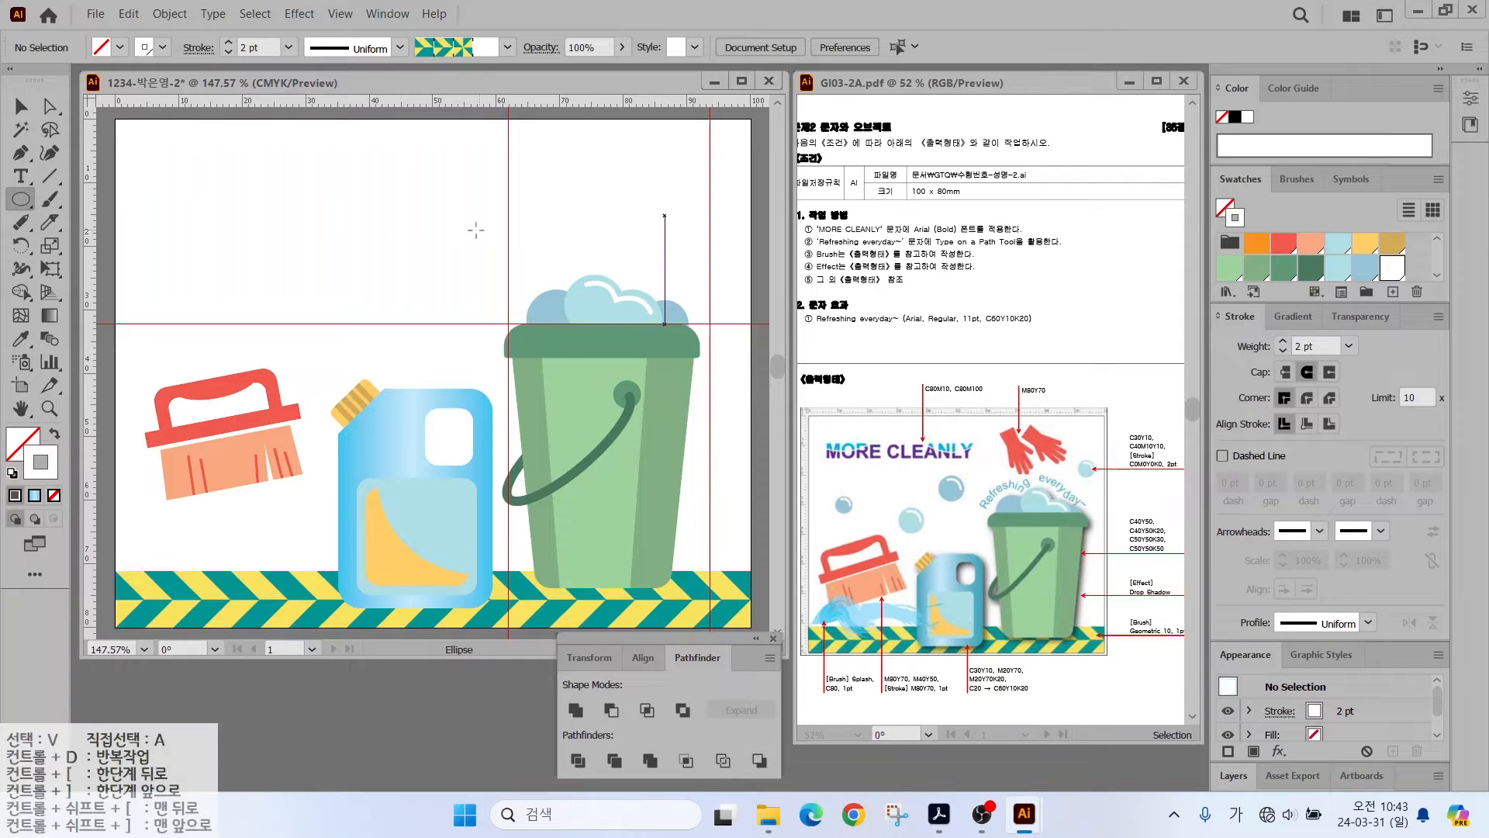
left_click_drag(405, 221, 462, 275)
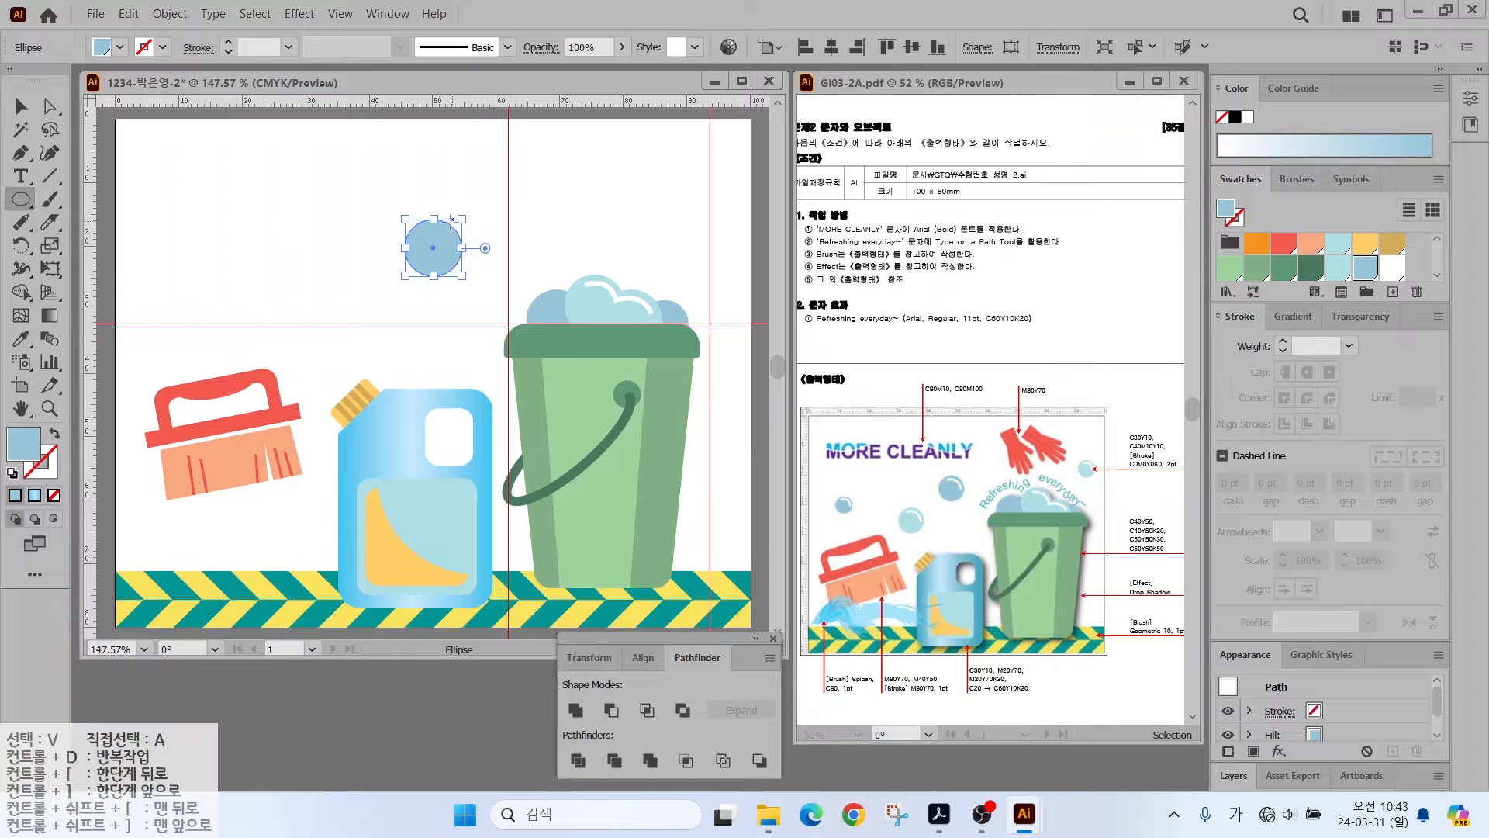
scroll(454, 220, "up", 4, "alt")
left_click(21, 106)
left_click(222, 225)
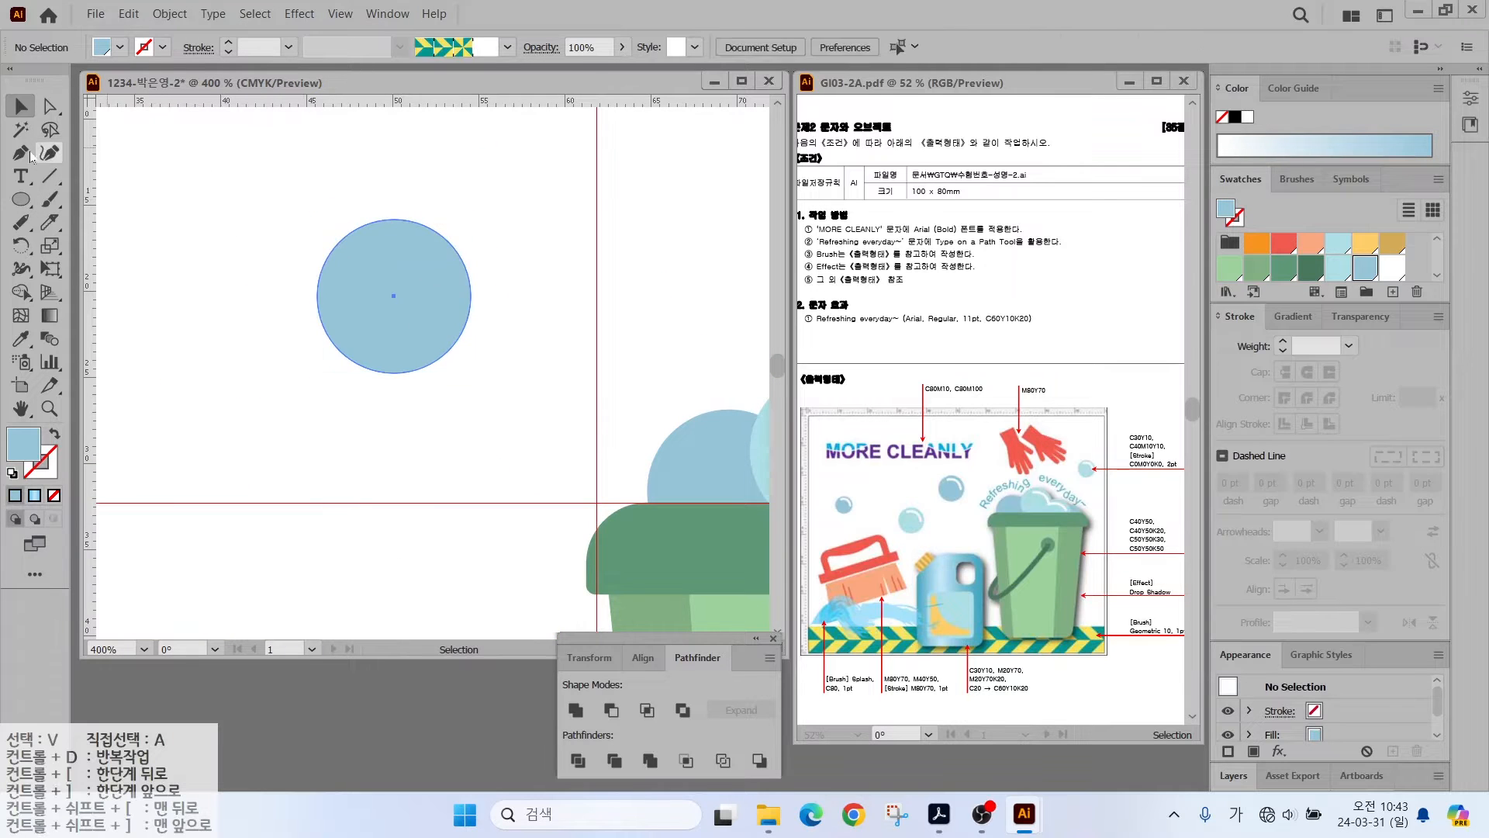
- Add a curved white 2 pt highlight with round ends along the bubble's edge
left_click(21, 153)
left_click(387, 237)
left_click_drag(454, 292, 466, 350)
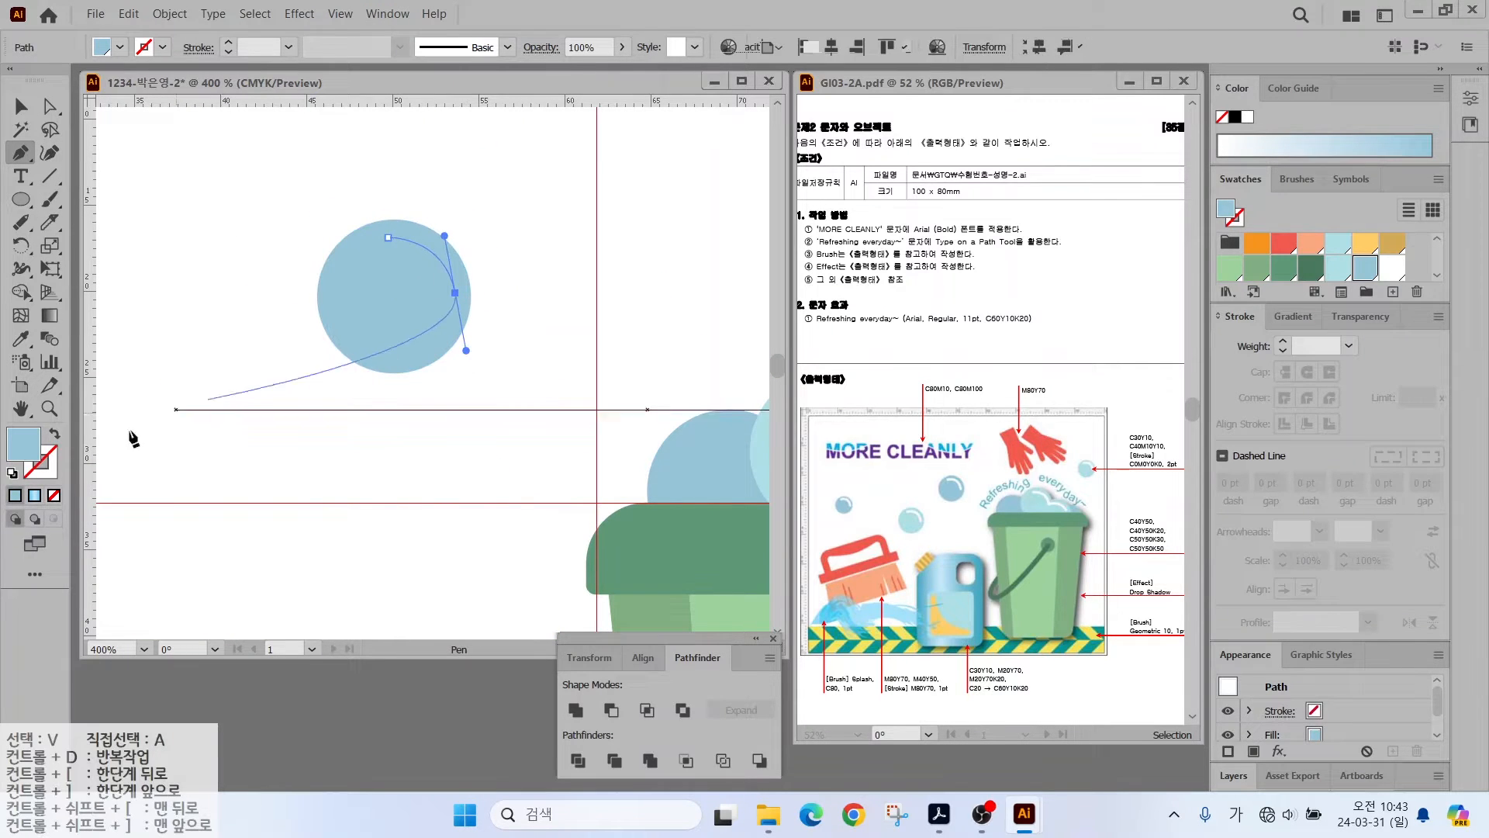
left_click(54, 433)
left_click(48, 470)
left_click(1392, 268)
left_click(1282, 342)
left_click(1306, 373)
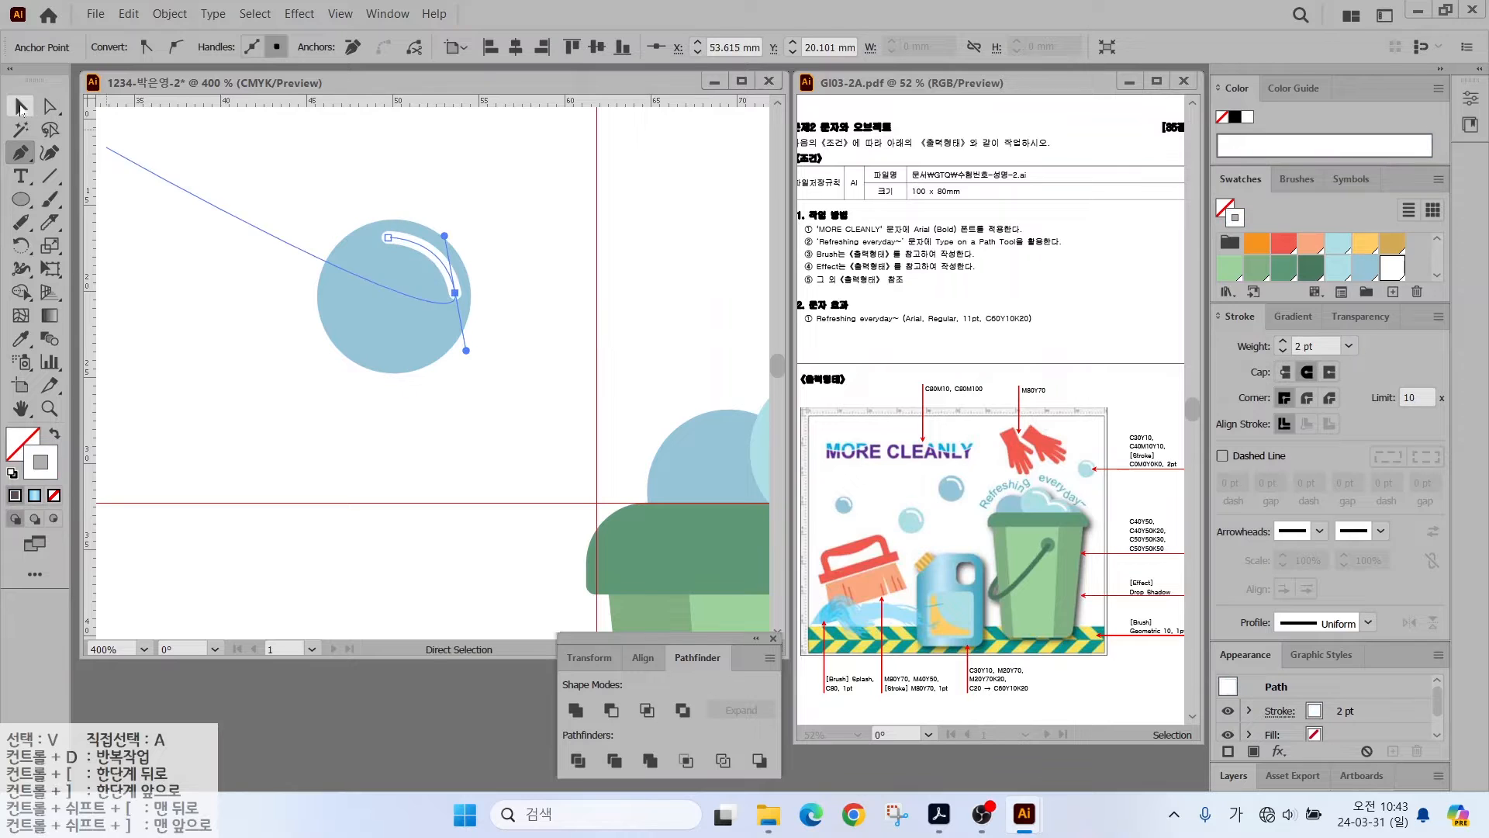
left_click(21, 107)
left_click(519, 267)
- Copy the bubble to the lower left, further left and top right, shrinking some copies
scroll(519, 267, "down", 4, "alt")
left_click_drag(471, 299, 353, 368, "alt")
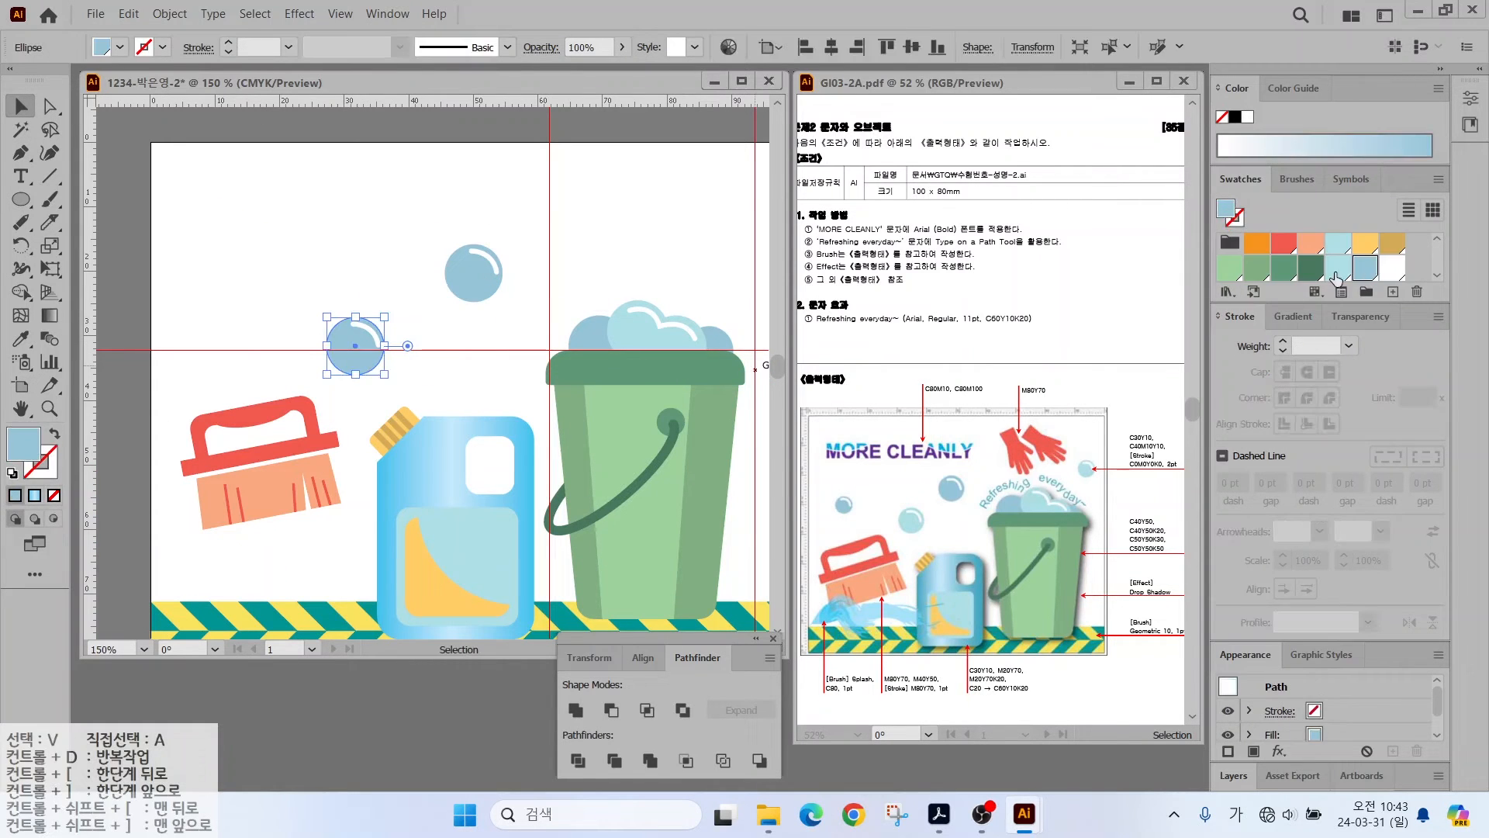
left_click(485, 283)
left_click_drag(484, 283, 590, 299)
left_click(239, 290)
left_click(232, 318)
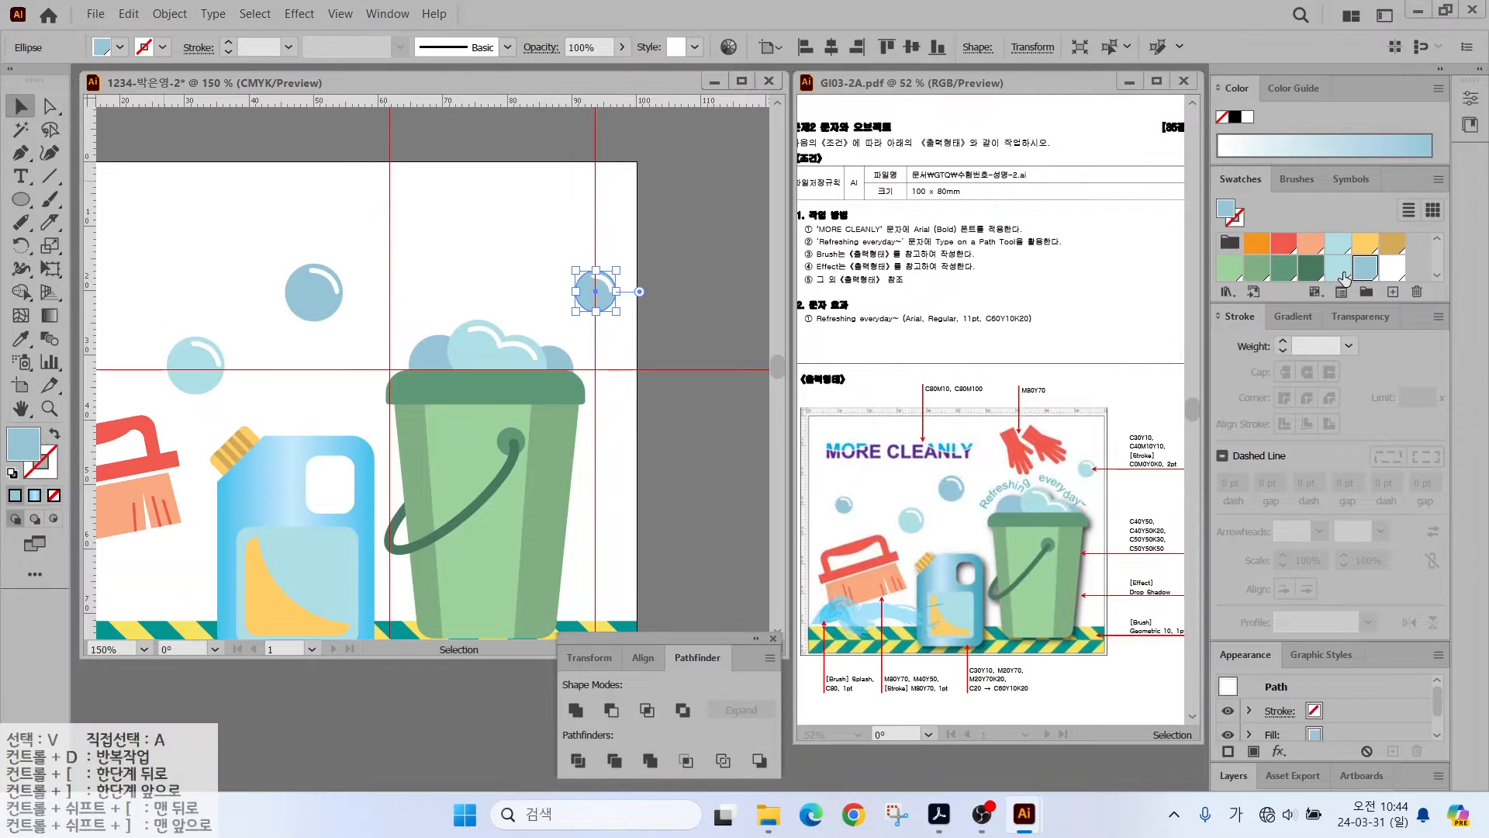
left_click(514, 248)
- Draw a small light-blue rounded bar near the top of the artboard
scroll(465, 203, "up", 2, "alt")
left_click_drag(465, 203, 444, 257)
key("l")
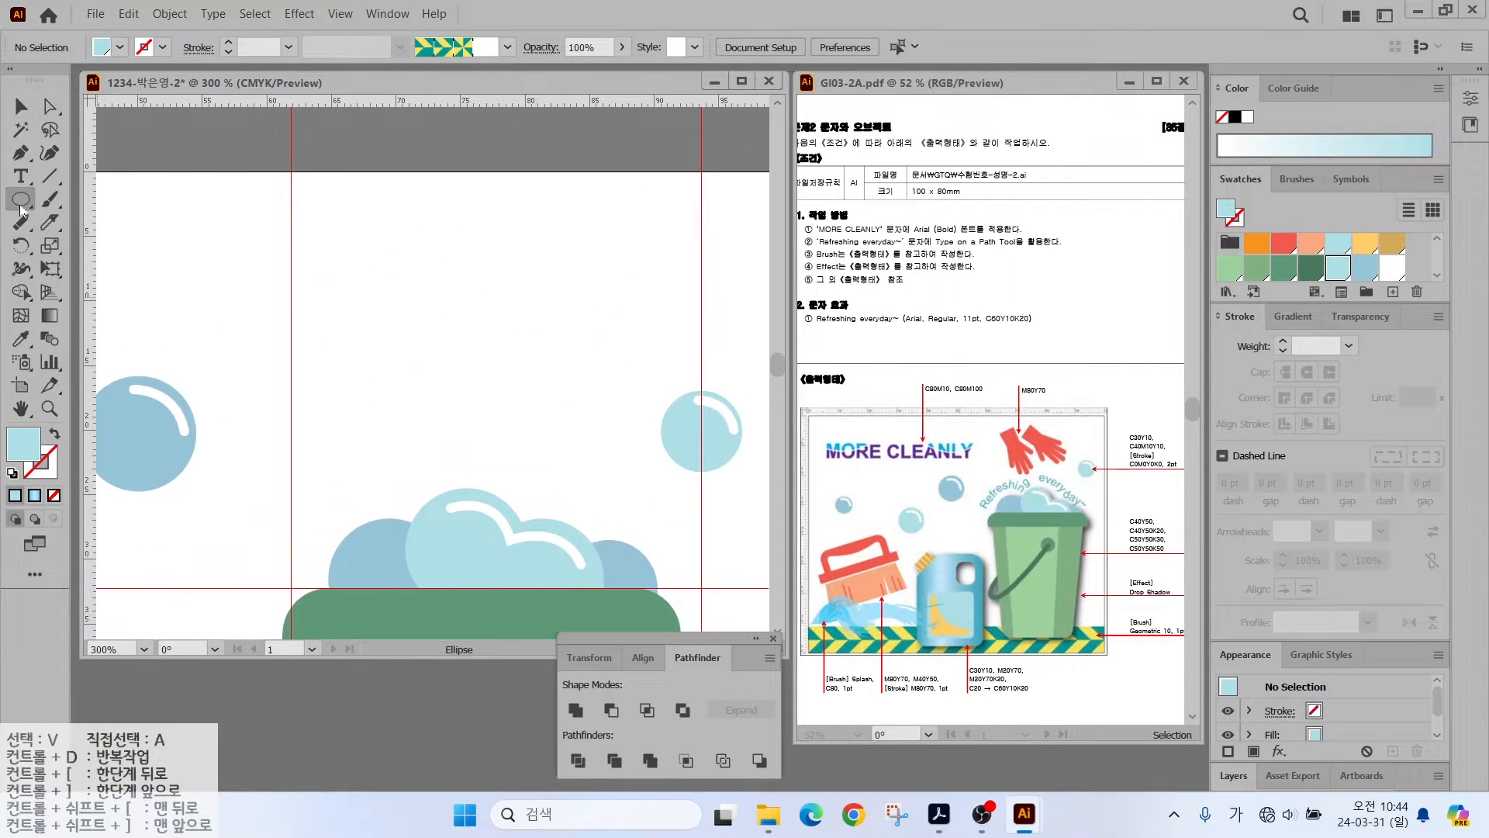
left_click_drag(356, 220, 382, 326)
- Set the bar's fill to red C0 M80 Y70
double_click(7, 449)
key("Tab")
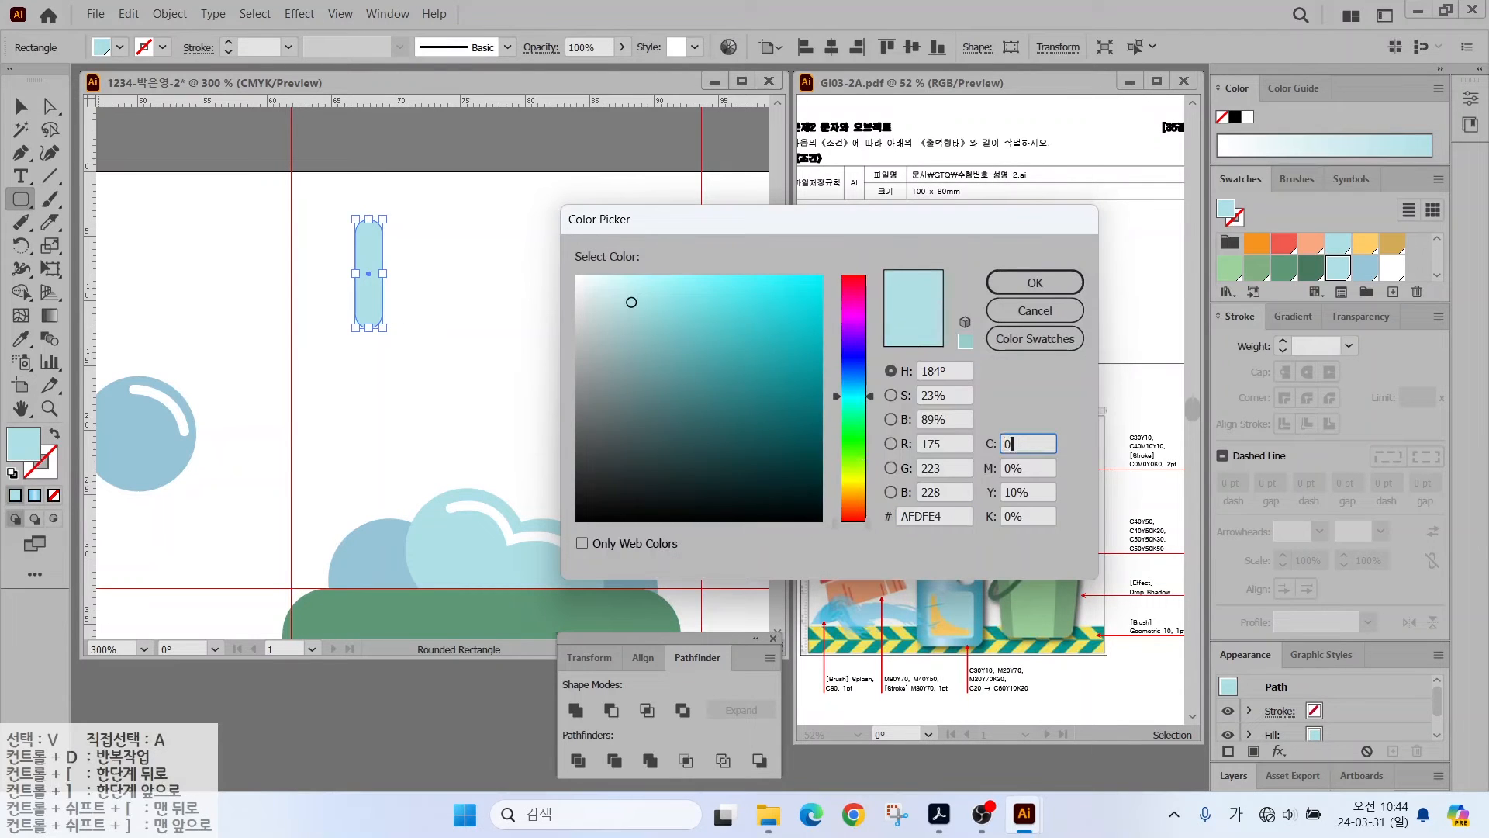
type("0")
key("Tab")
type("80")
key("Tab")
type("70")
key("Tab")
key("Return")
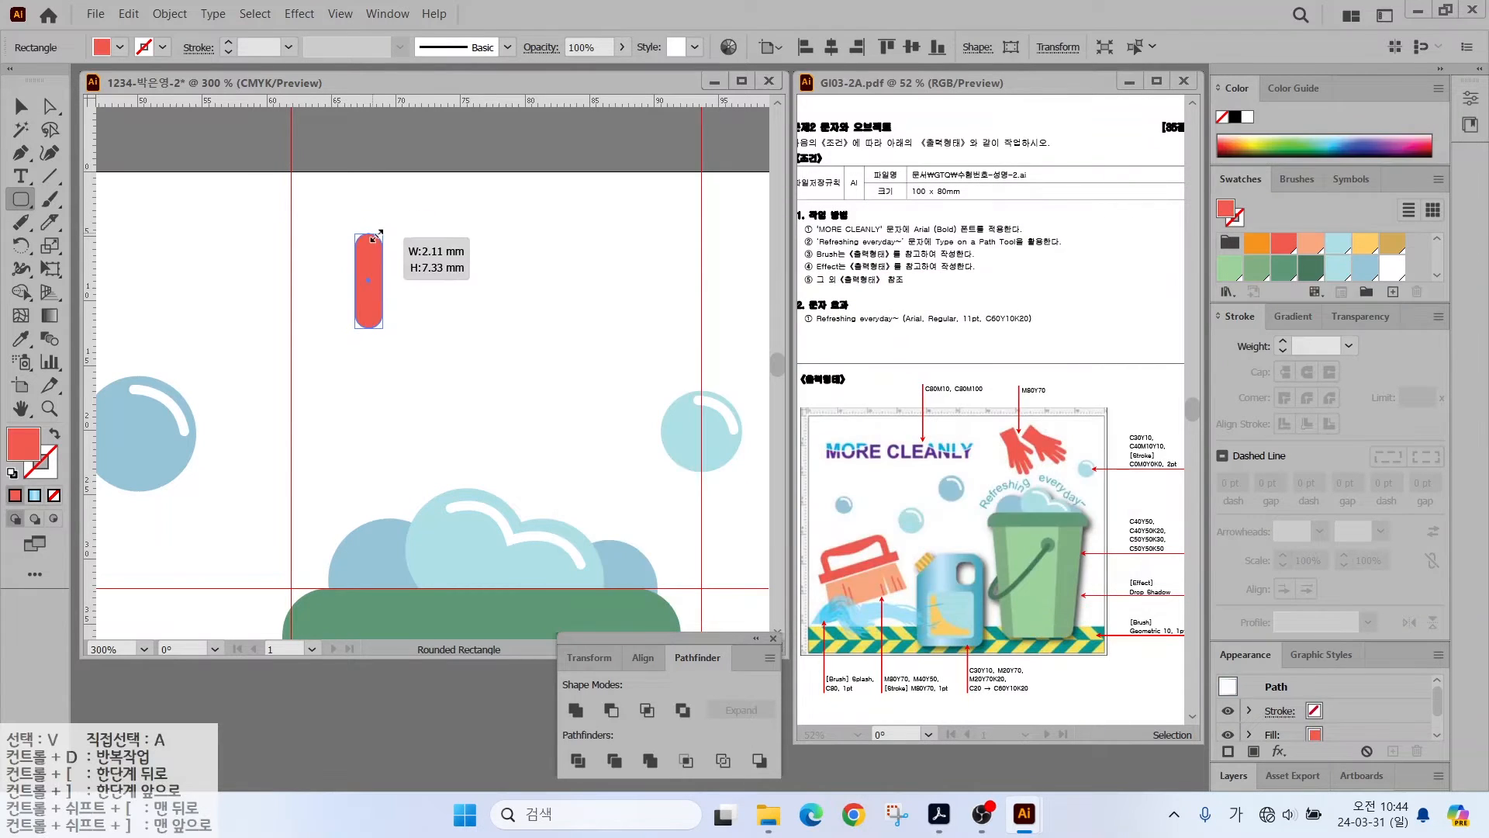
- Move the red bar down and copy it into five finger positions
scroll(380, 278, "up", 2)
left_click_drag(382, 278, 356, 331)
key("v")
left_click_drag(354, 330, 290, 329)
left_click_drag(365, 329, 429, 332)
left_click_drag(428, 332, 239, 254)
- Tilt the outer finger bars outward and angle the fifth bar as a thumb
left_click_drag(262, 195, 337, 253)
left_click(298, 317)
left_click(426, 282)
left_click_drag(453, 248, 439, 245)
left_click(492, 260)
left_click_drag(527, 211, 469, 203)
left_click_drag(467, 275, 427, 188)
- Lengthen the second, third and fourth fingers upward and align all finger bars
left_click(420, 291)
left_click_drag(412, 260, 406, 204)
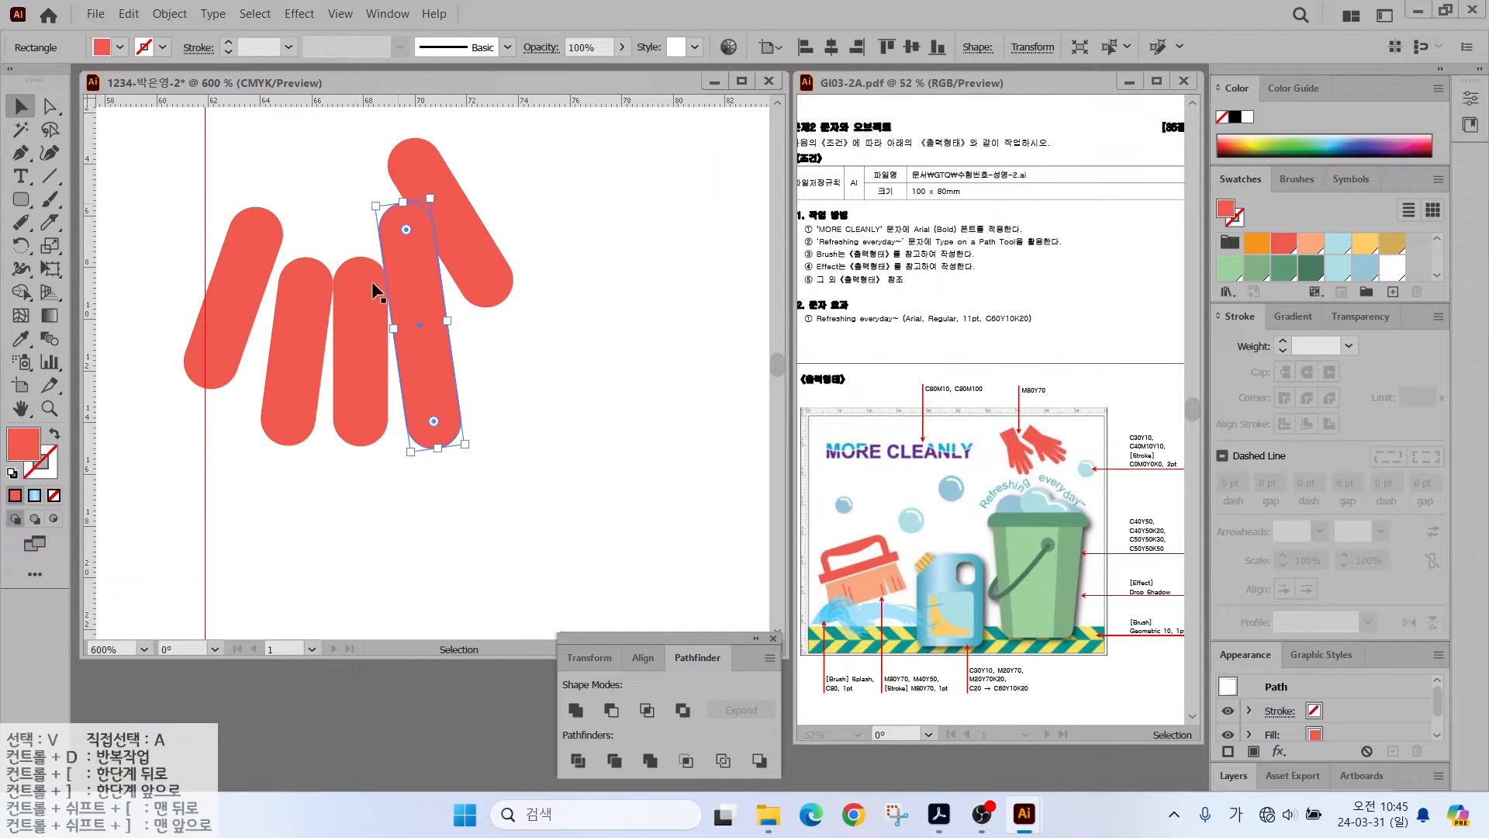
left_click(366, 291)
left_click_drag(362, 256, 367, 204)
left_click(309, 291)
left_click_drag(309, 258, 333, 206)
left_click_drag(240, 255, 264, 240)
left_click_drag(301, 304, 303, 290)
left_click_drag(417, 351, 414, 332)
left_click_drag(470, 254, 461, 241)
- Draw a rectangular palm over the fingers and select all glove pieces
left_click_drag(529, 209, 602, 392)
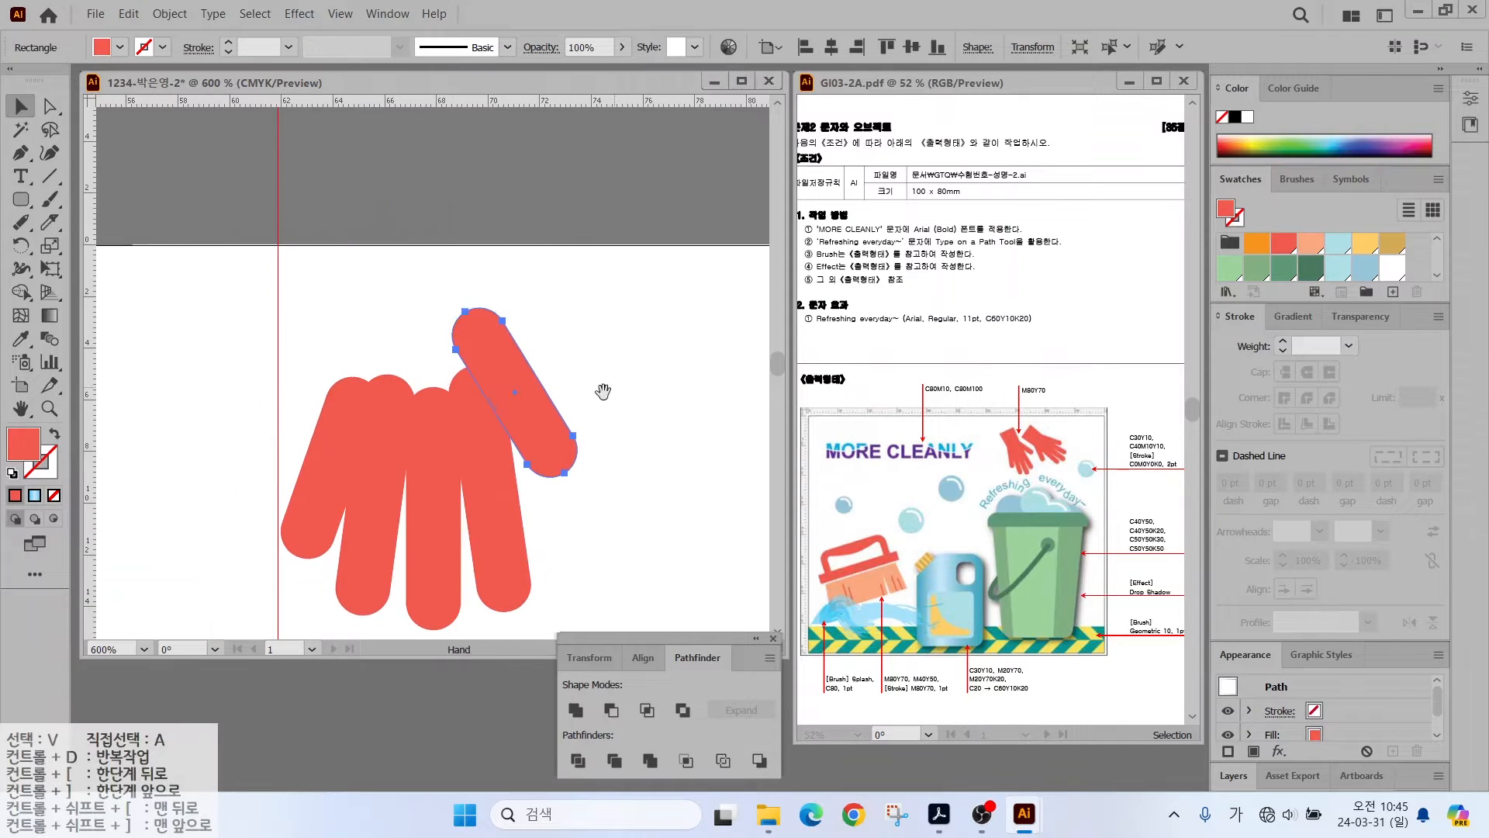
right_click(21, 199)
left_click(116, 200)
left_click_drag(324, 166, 501, 404)
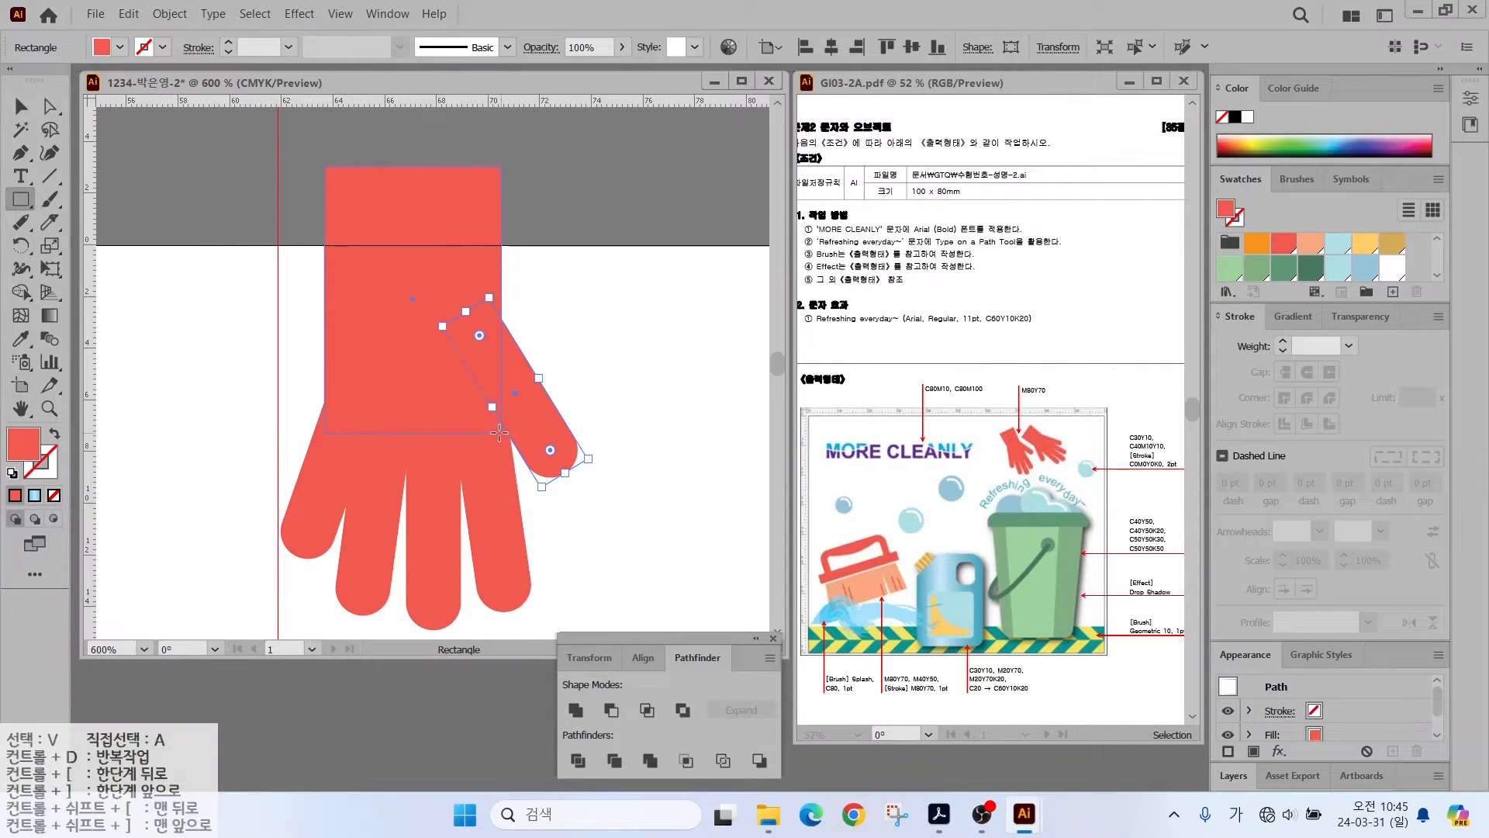
key("v")
left_click_drag(245, 247, 593, 503)
- Merge the glove pieces into one shape, then move and tilt it counter-clockwise
left_click(575, 710)
key("ctrl+minus")
key("ctrl+minus")
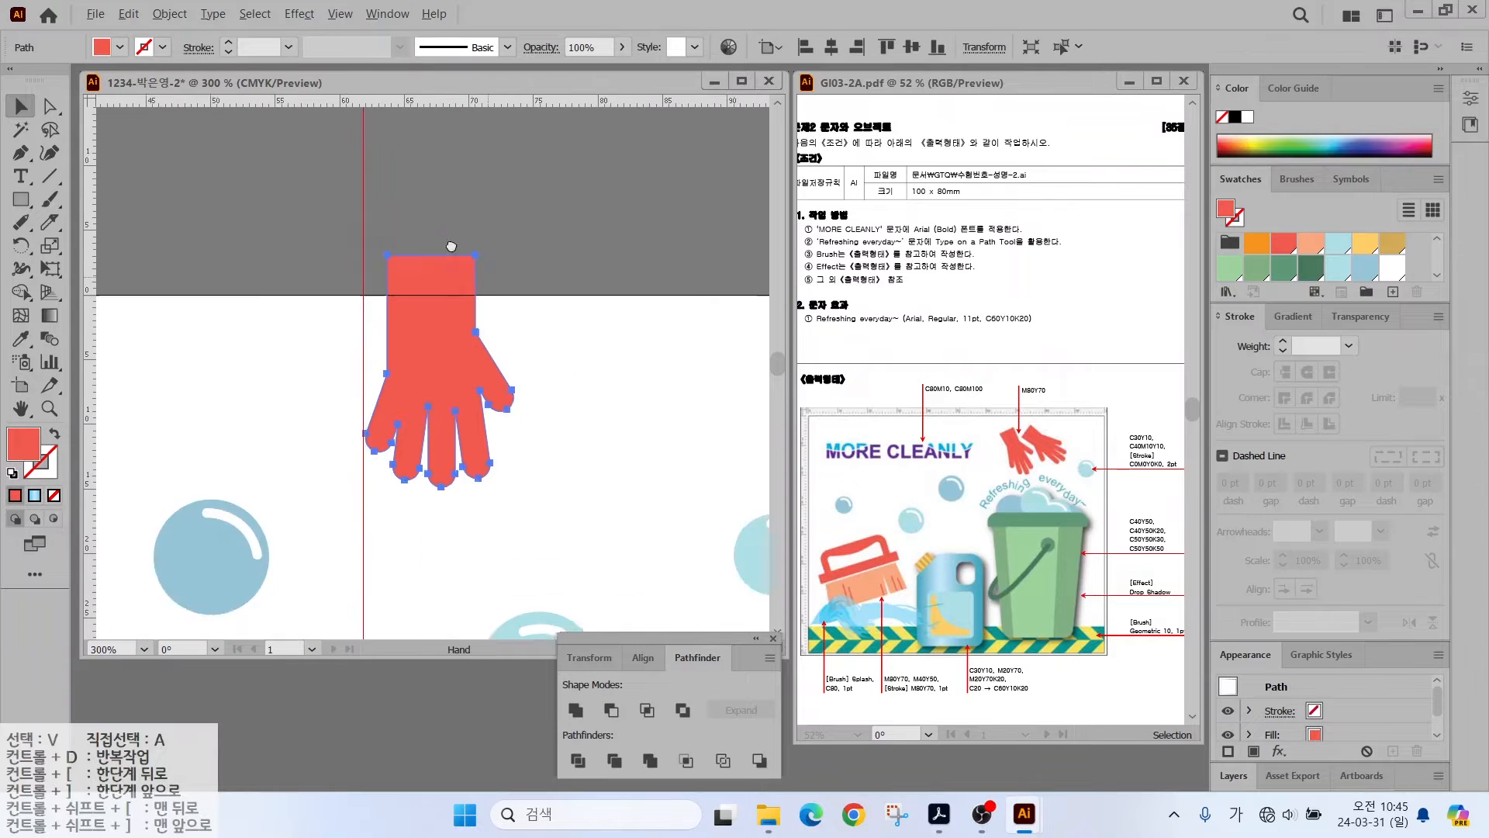
left_click_drag(449, 243, 303, 140)
left_click_drag(289, 255, 352, 323)
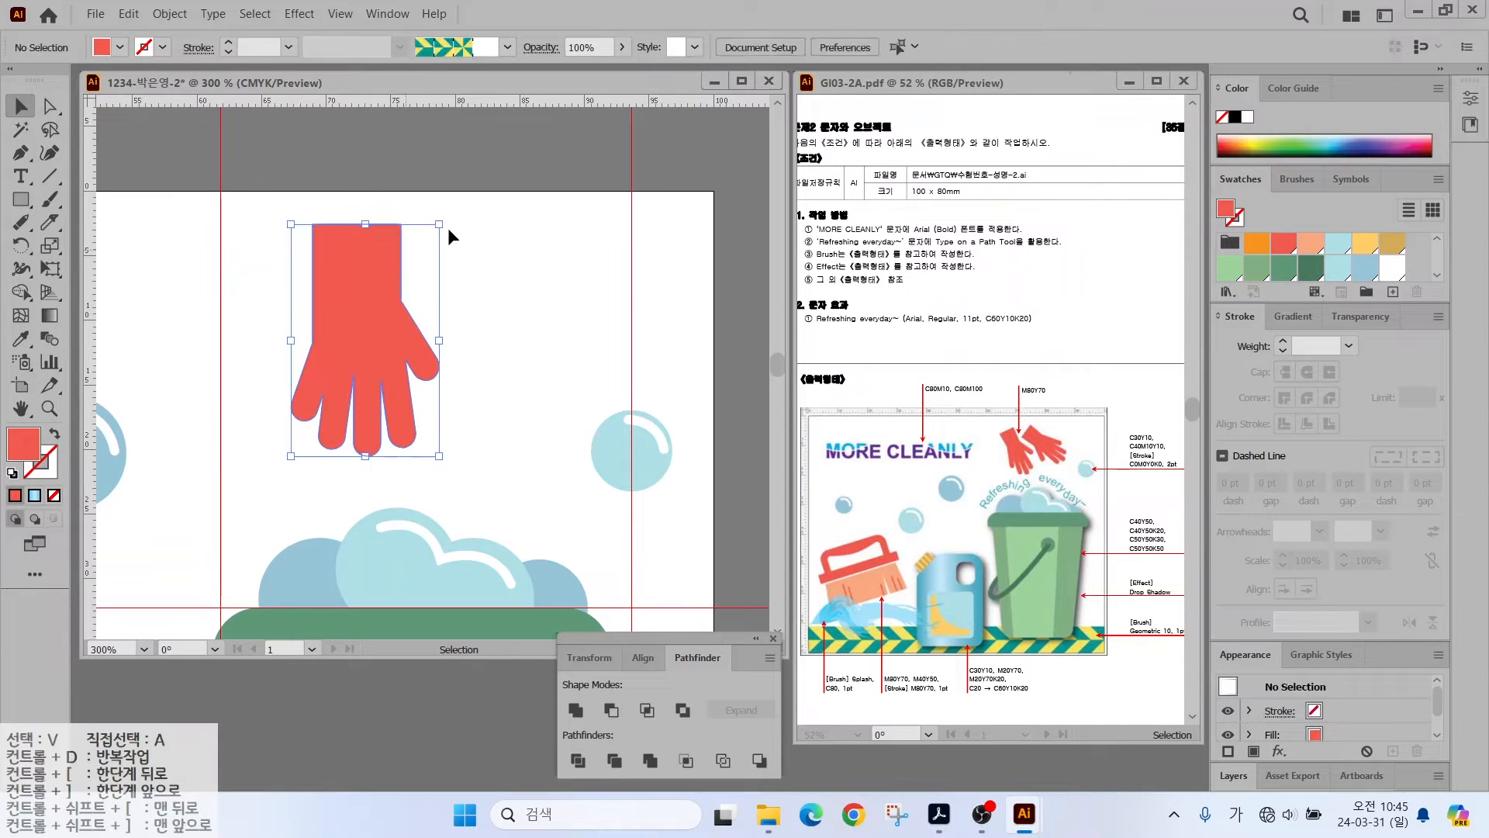
left_click_drag(448, 227, 478, 338)
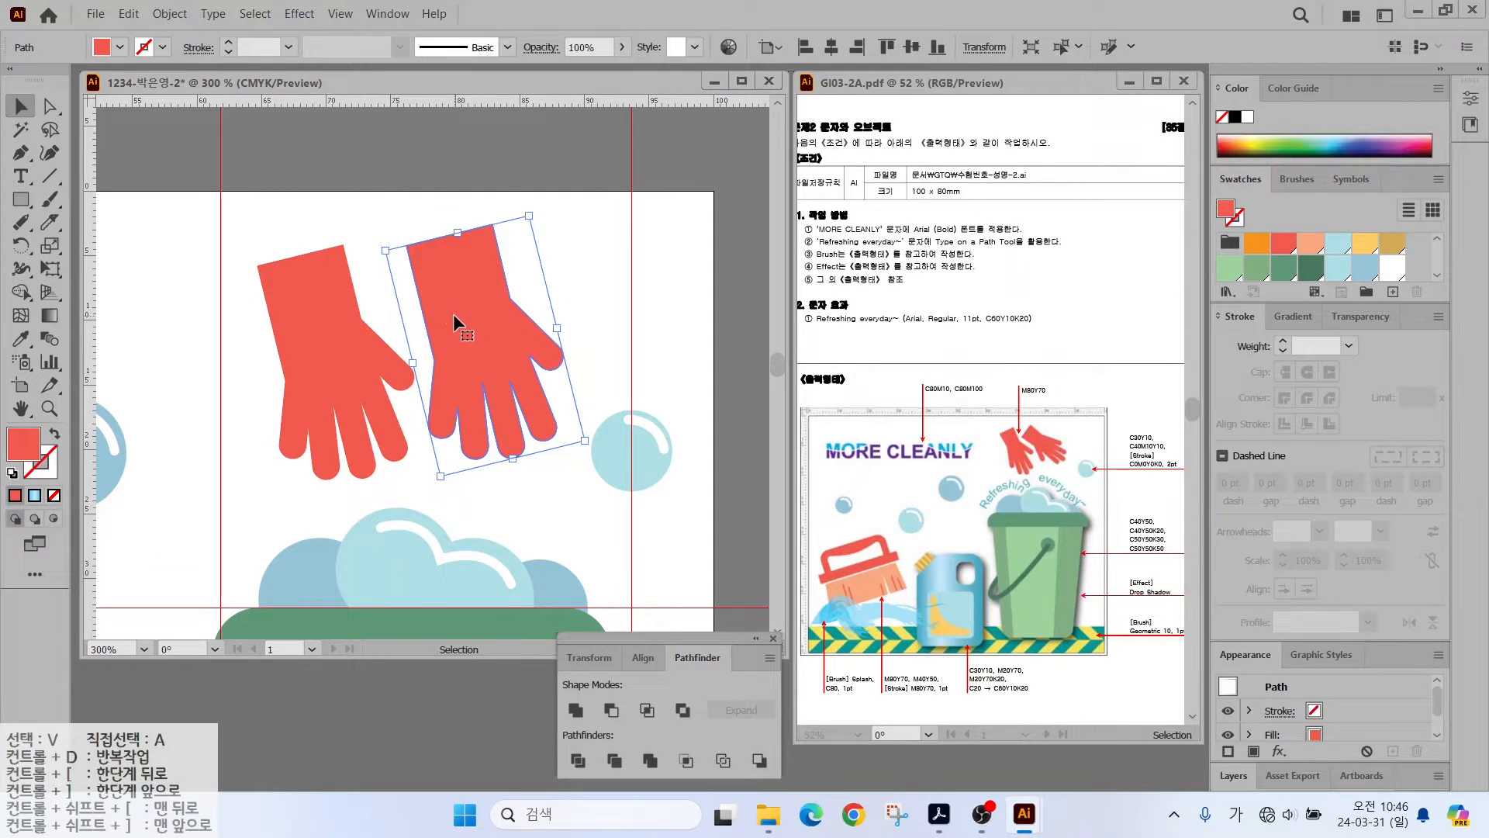
- Reflect the glove across the vertical axis and rotate the flipped copy
right_click(453, 313)
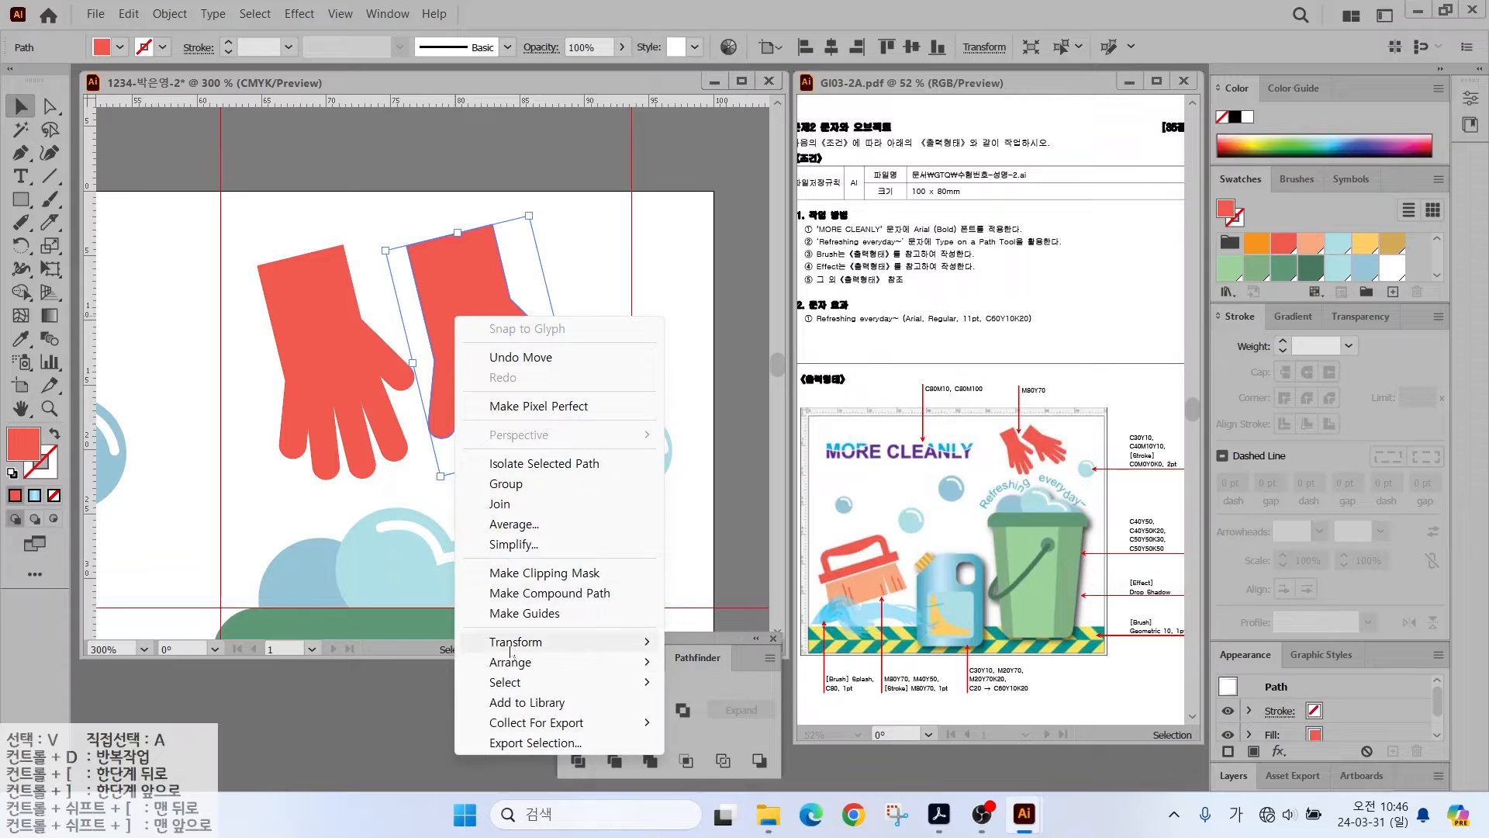
mouse_move(511, 650)
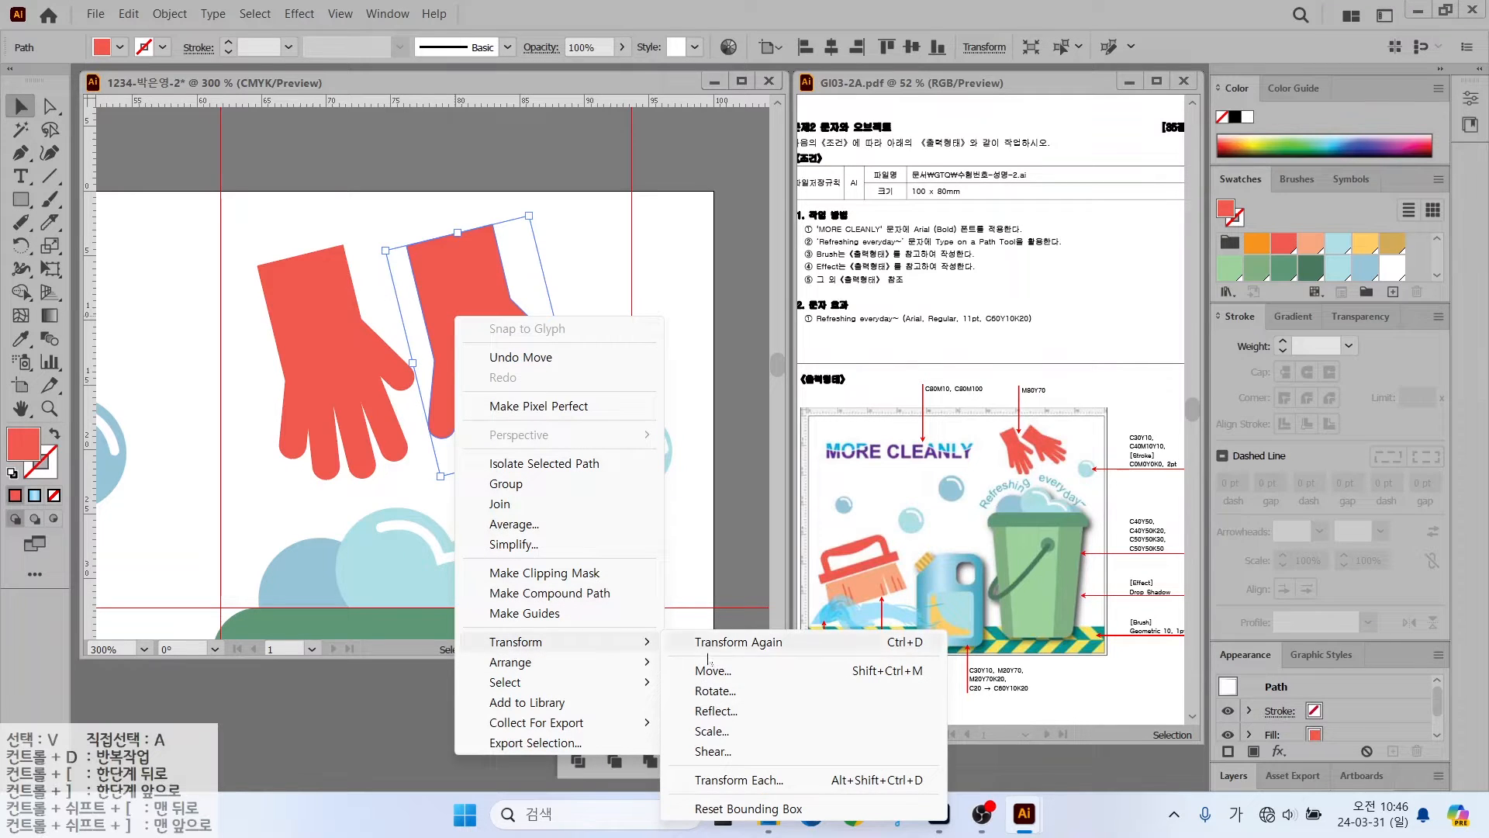
left_click(717, 712)
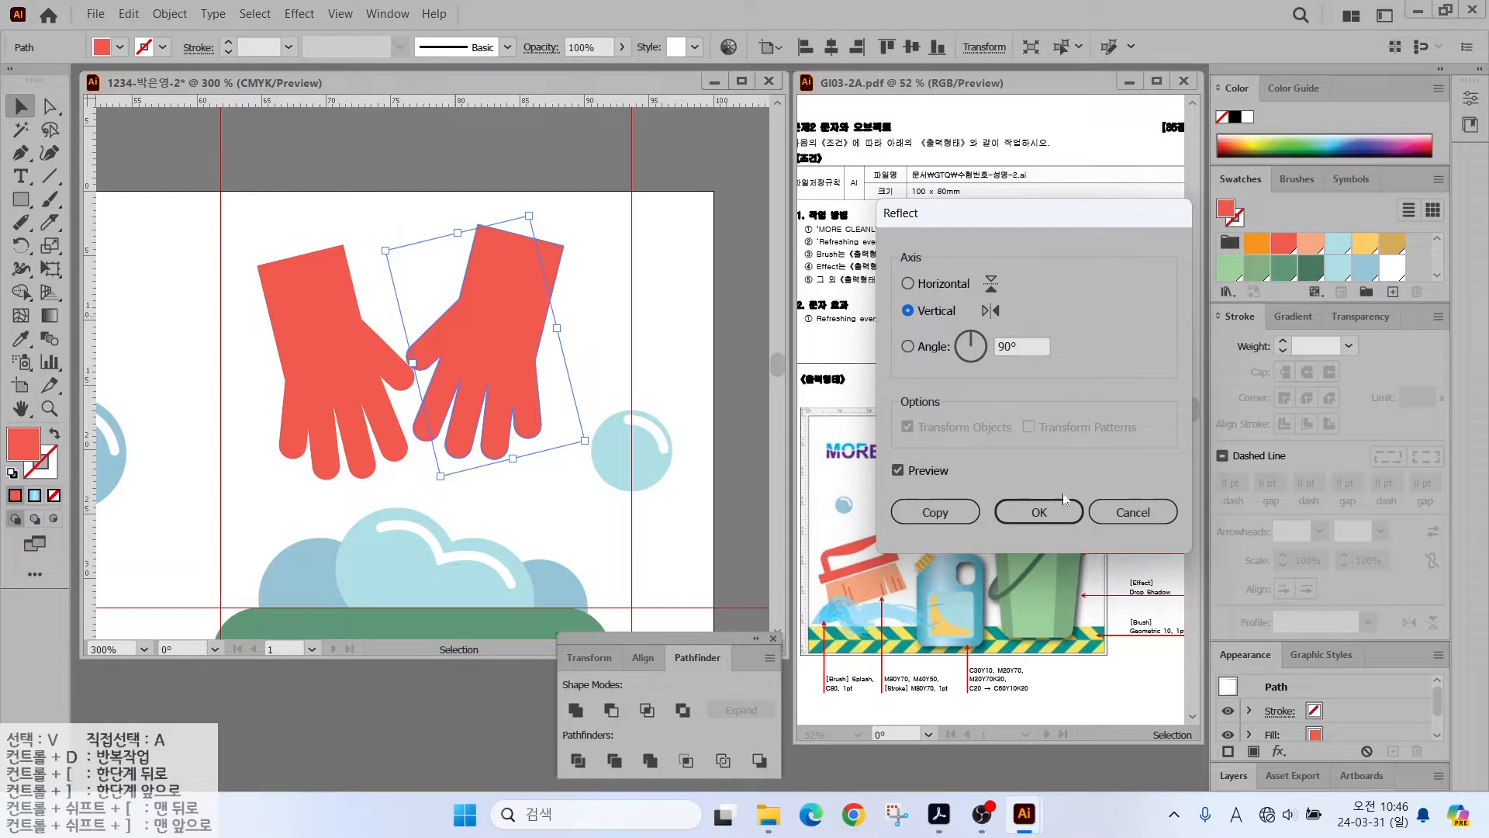
left_click(1039, 512)
left_click_drag(592, 235, 425, 204)
- Shrink both gloves together and move the pair up above the bucket
left_click(322, 346, "shift")
left_click_drag(332, 365, 308, 360)
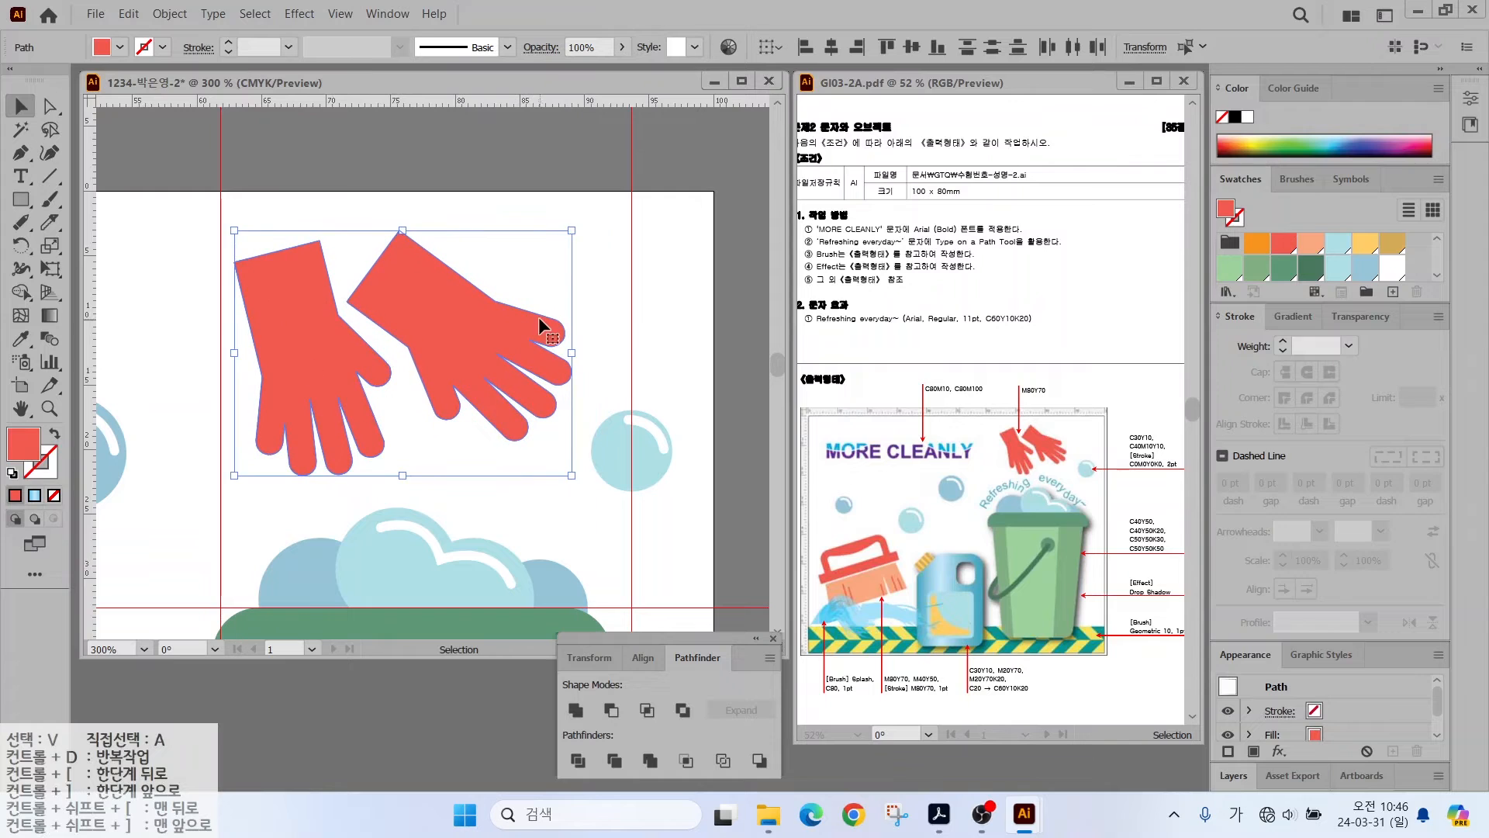
left_click_drag(571, 230, 515, 272)
left_click_drag(435, 365, 440, 319)
double_click(21, 409)
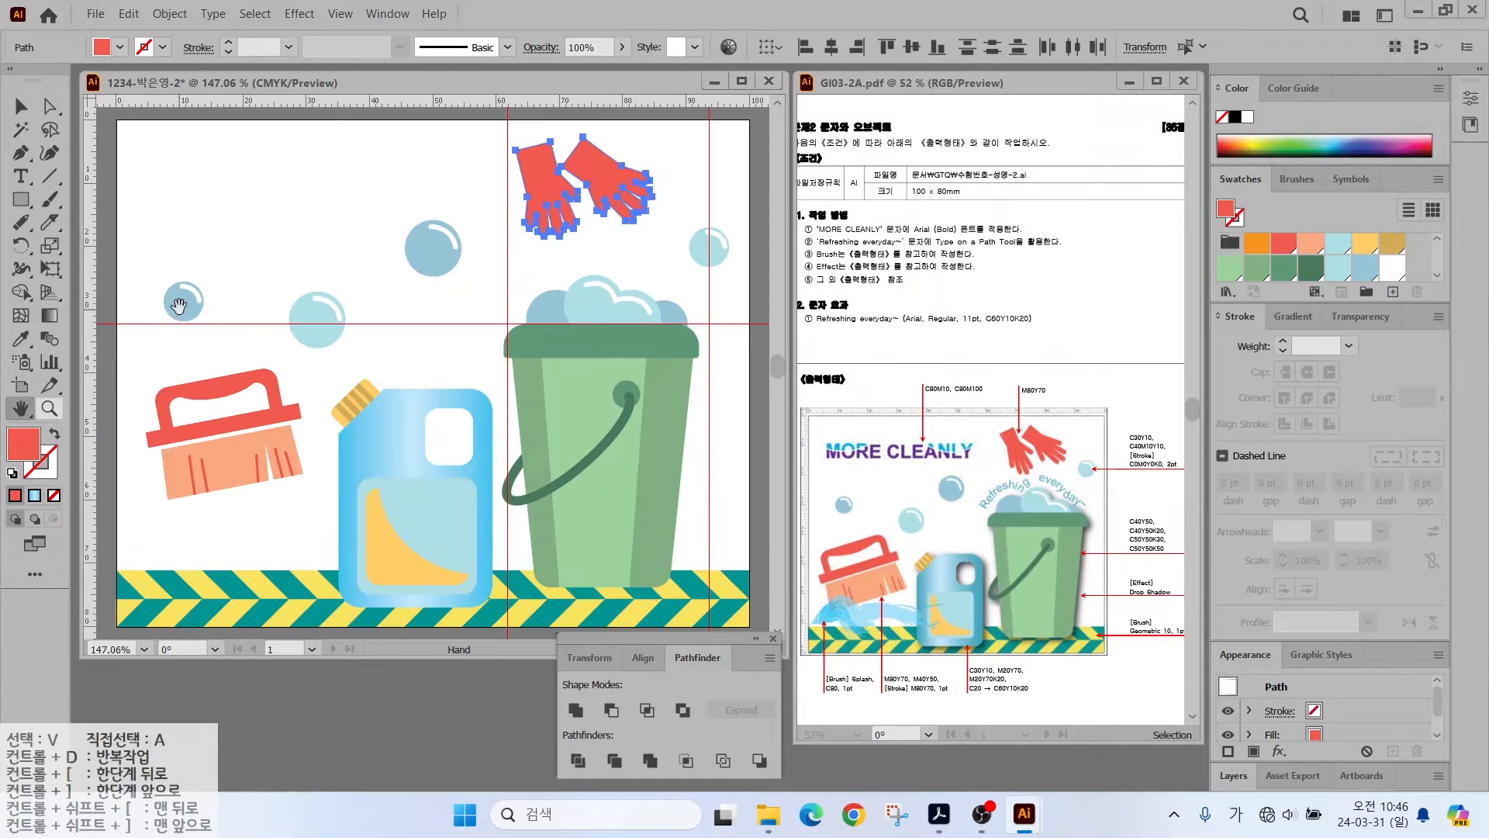
- Group the jug pieces, then group the bucket pieces
key("v")
left_click(225, 334)
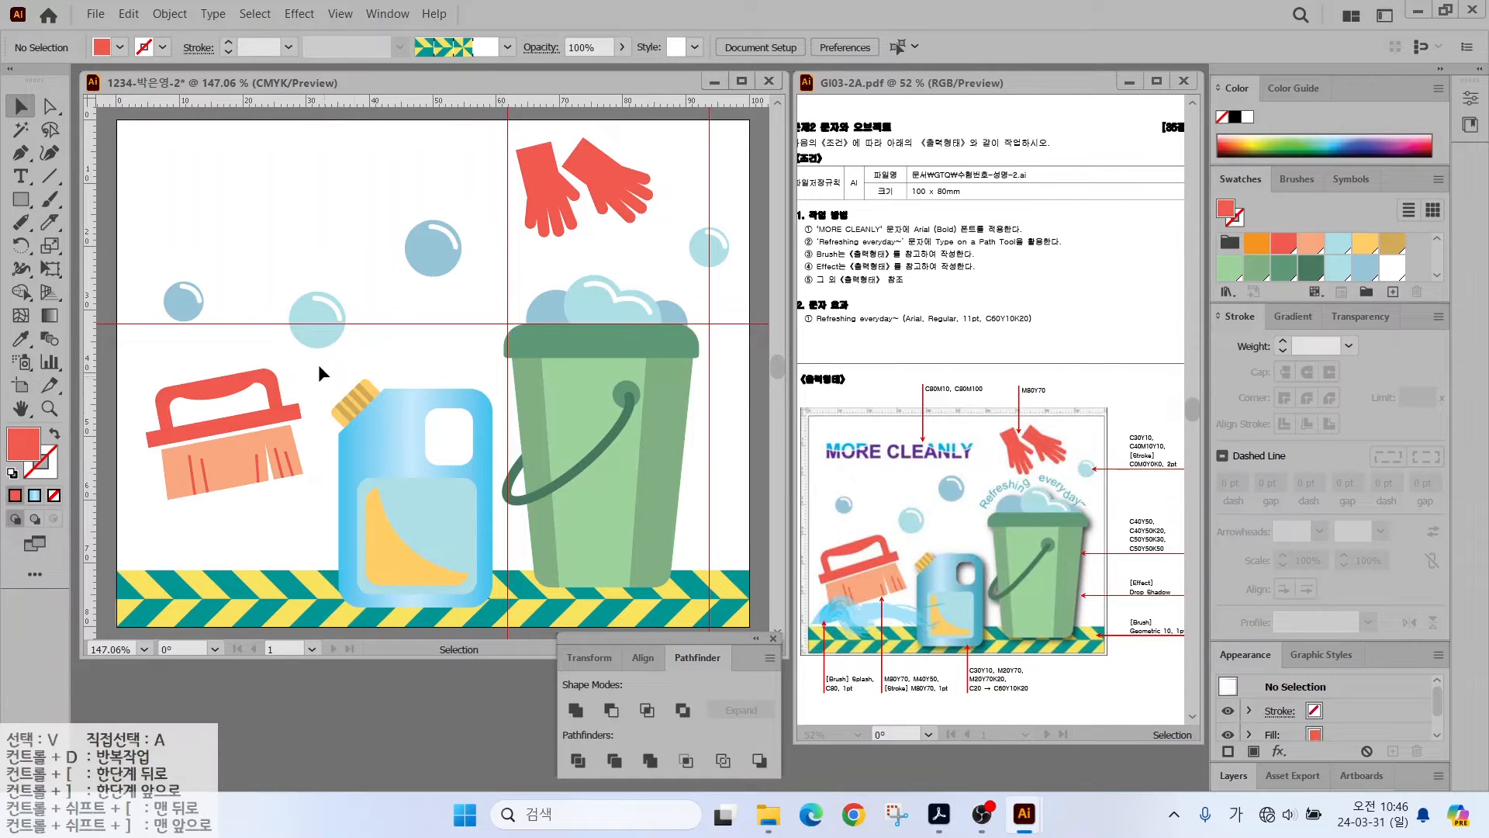
left_click_drag(319, 361, 460, 613)
right_click(397, 450)
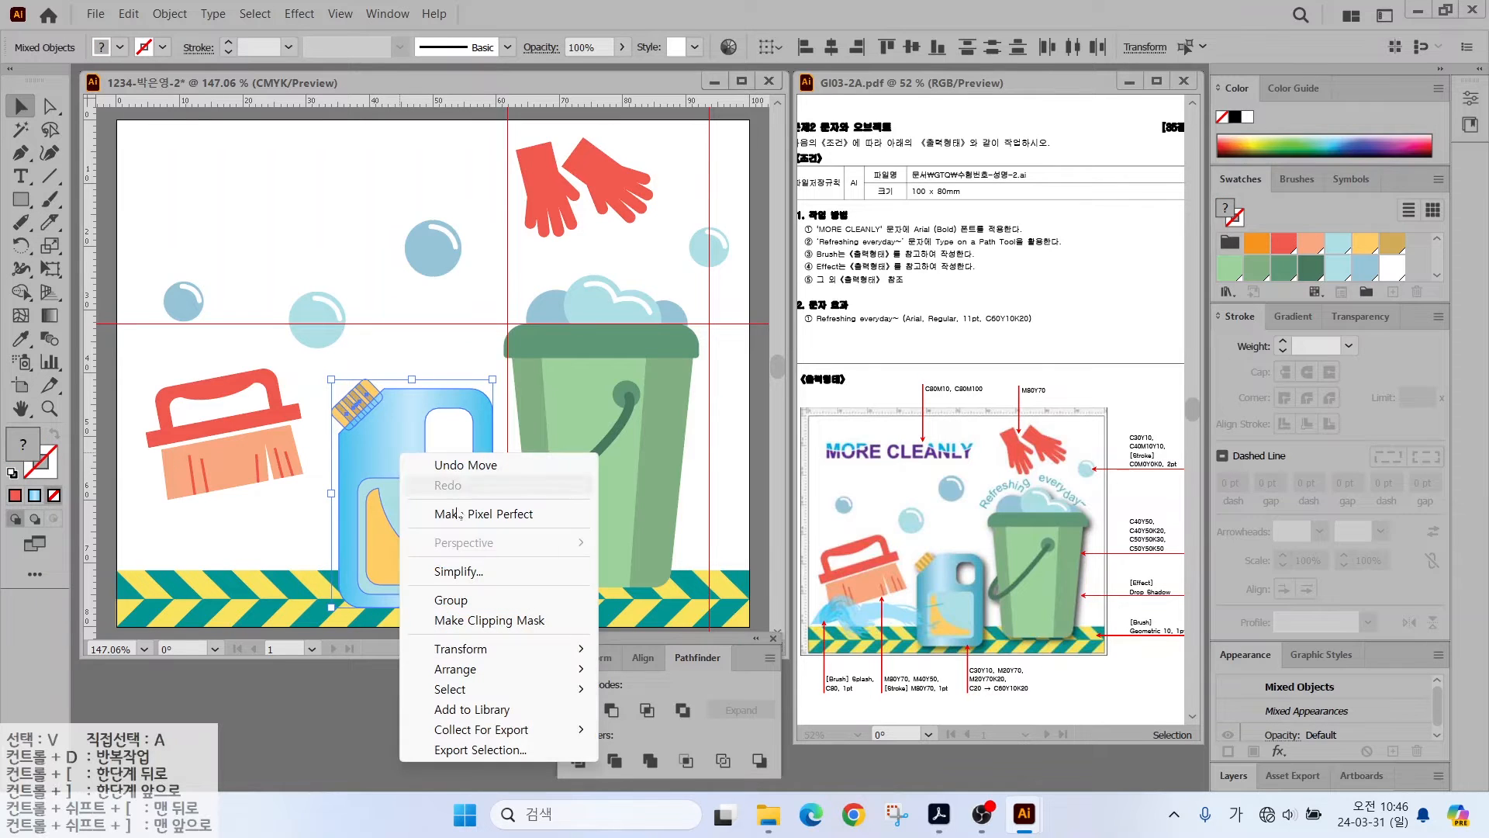
left_click(458, 600)
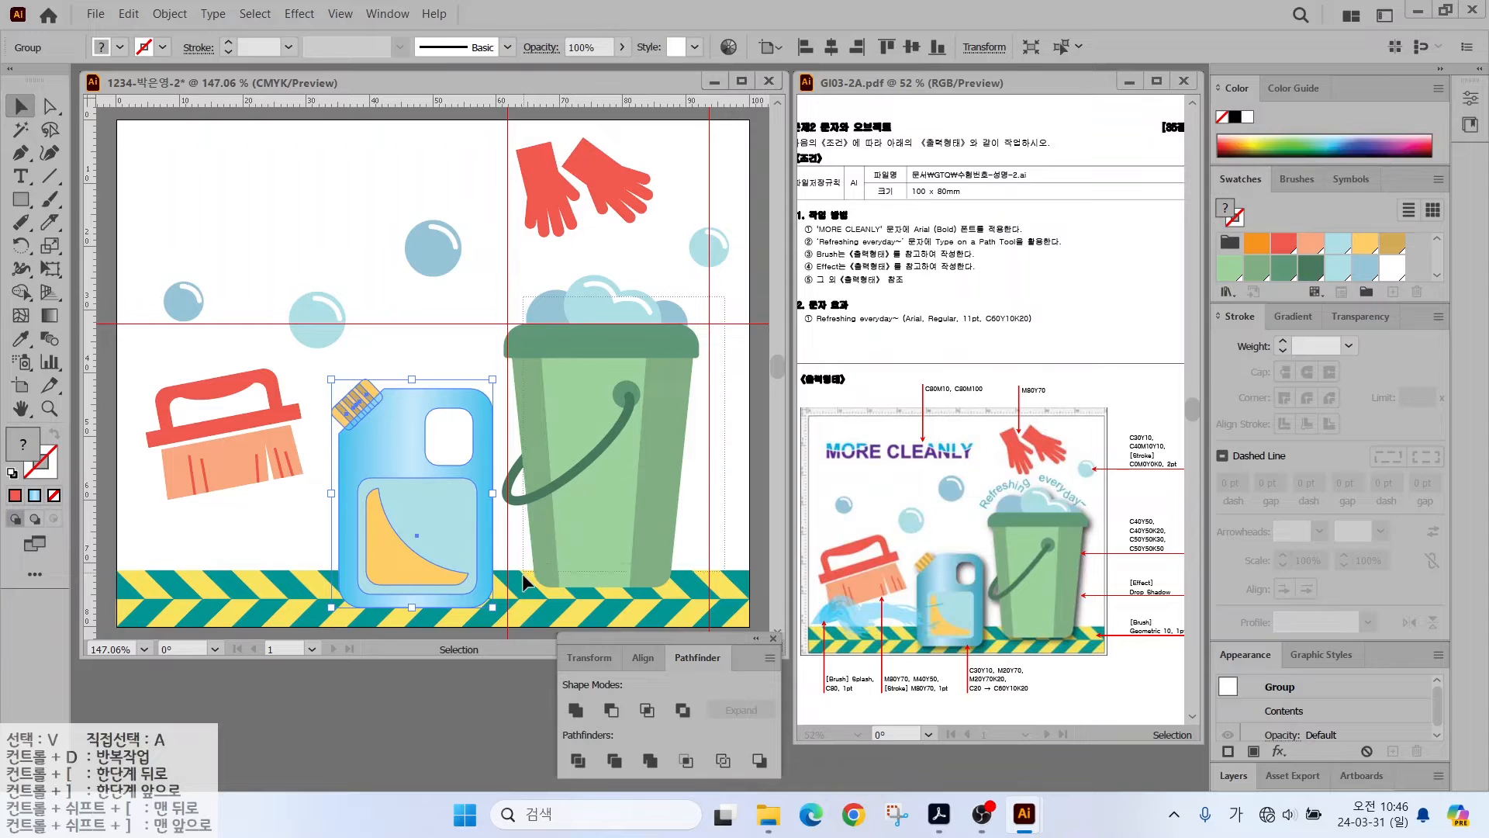
left_click(588, 397)
right_click(583, 399)
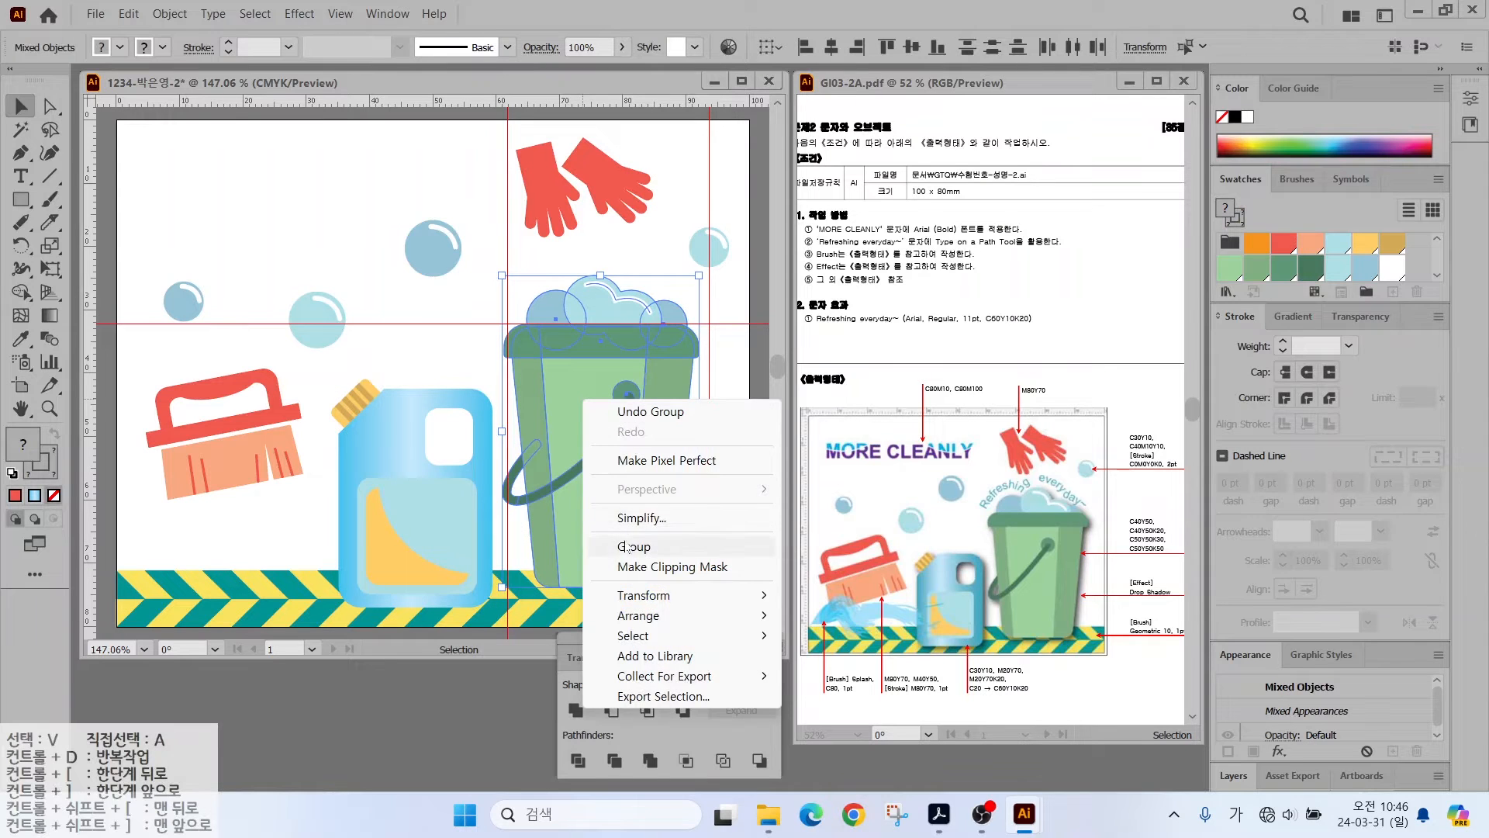
left_click(628, 546)
- Apply a Drop Shadow at 50% opacity with 1 mm X and Y offsets to jug and bucket
left_click(473, 403)
left_click(560, 385, "shift")
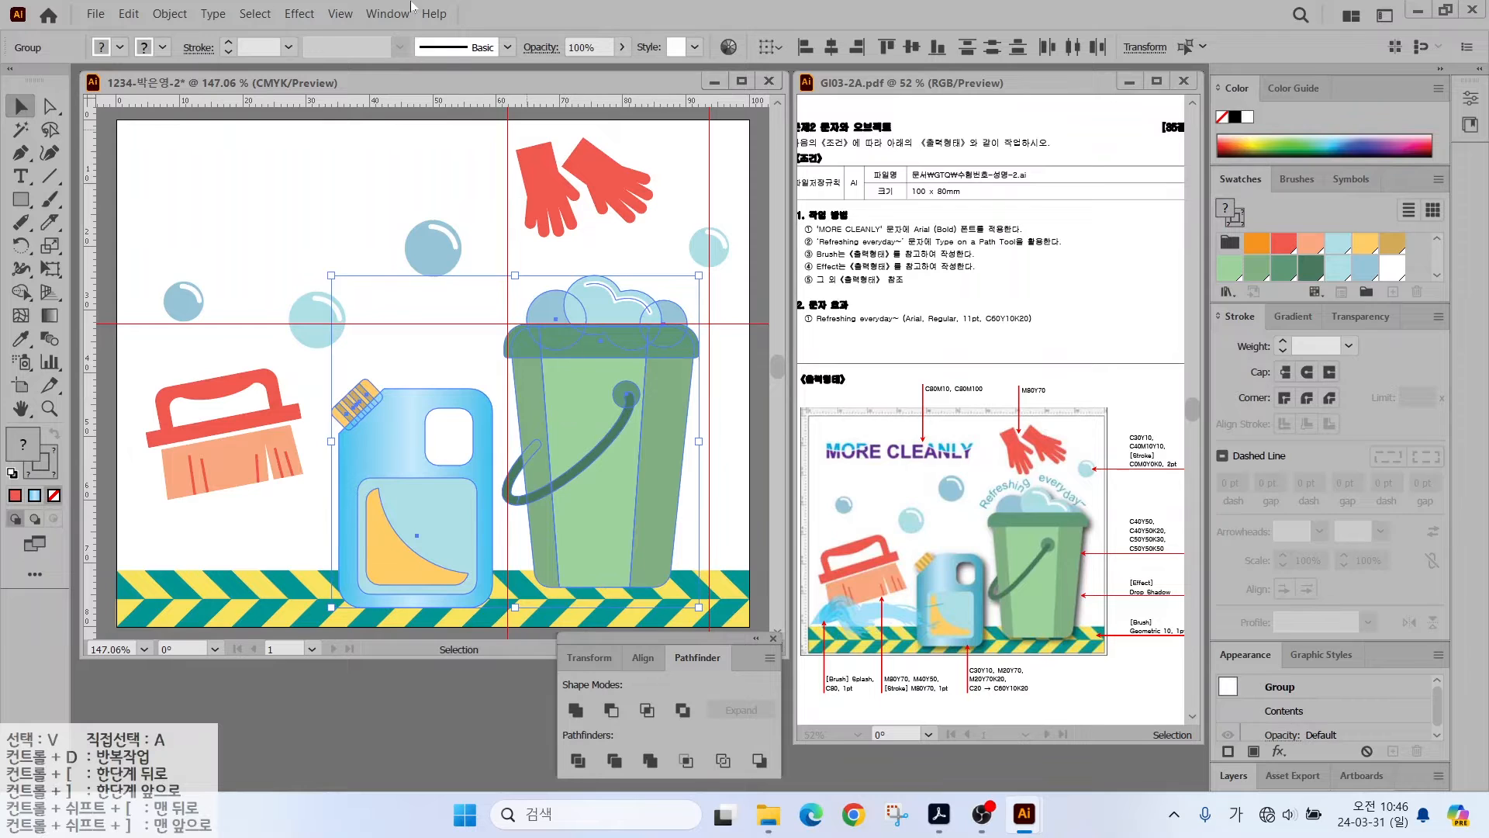
left_click(299, 14)
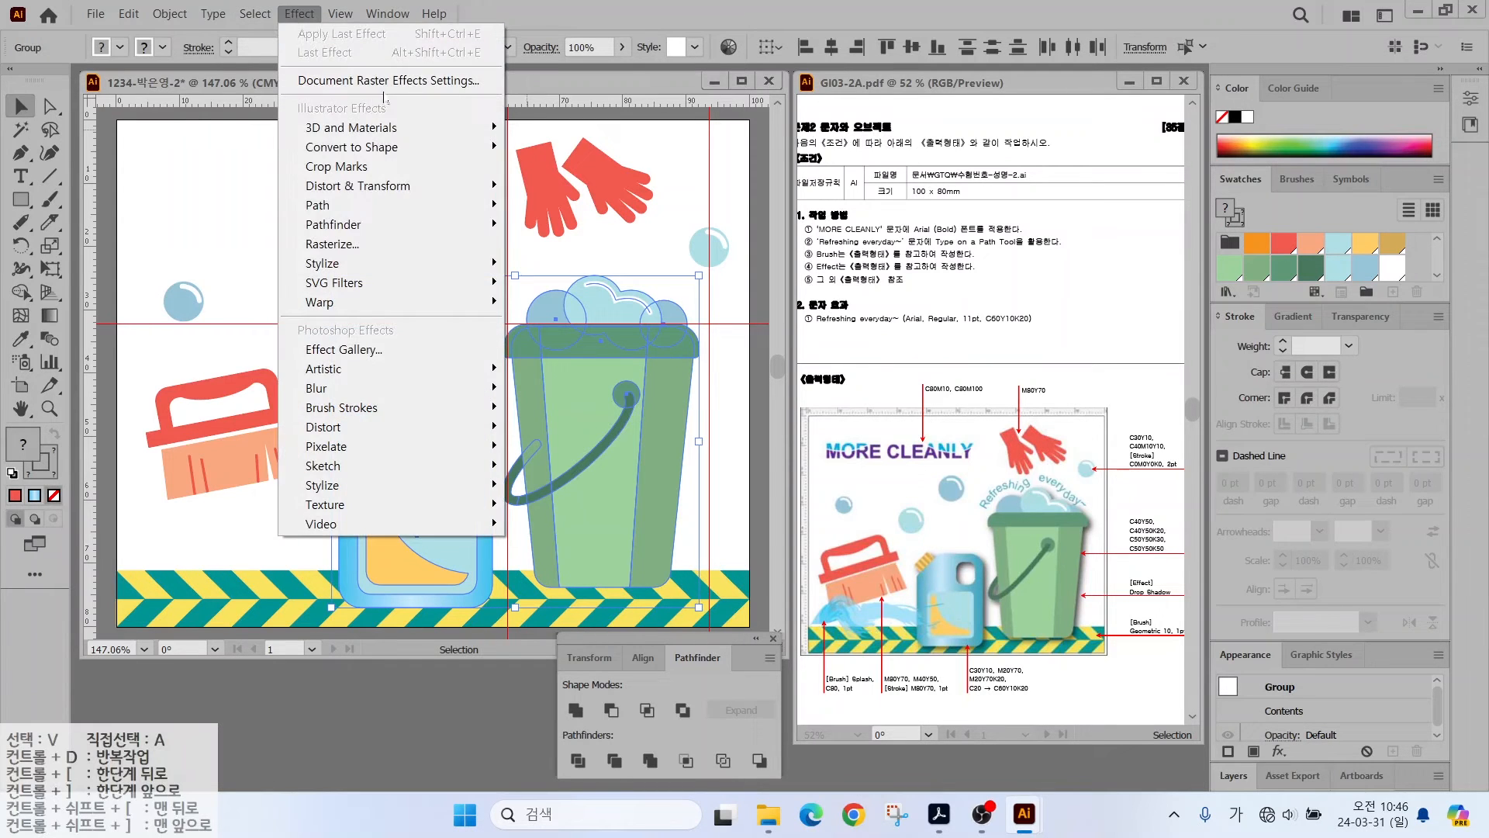
mouse_move(341, 263)
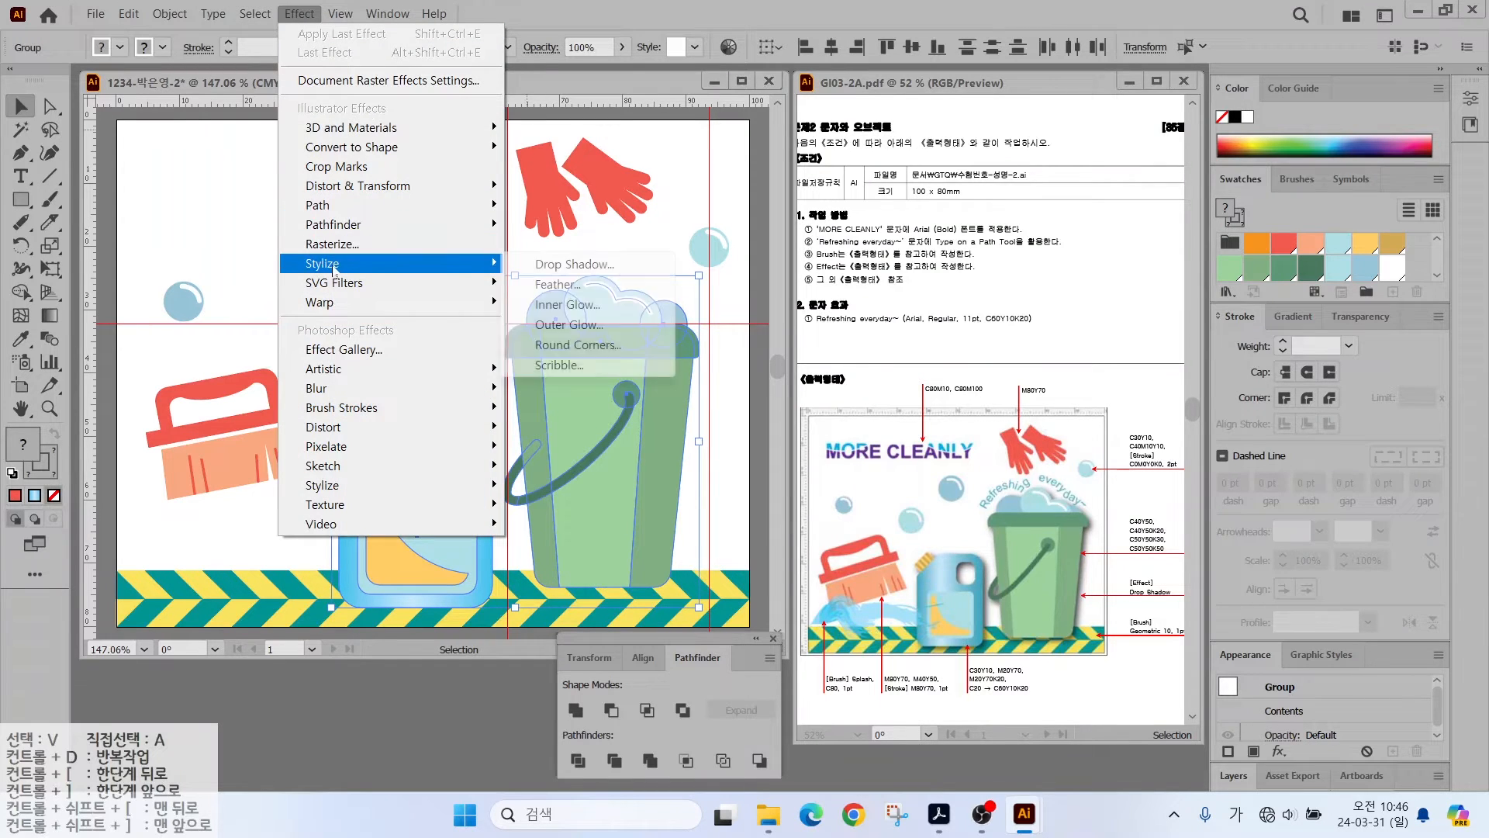
left_click(560, 266)
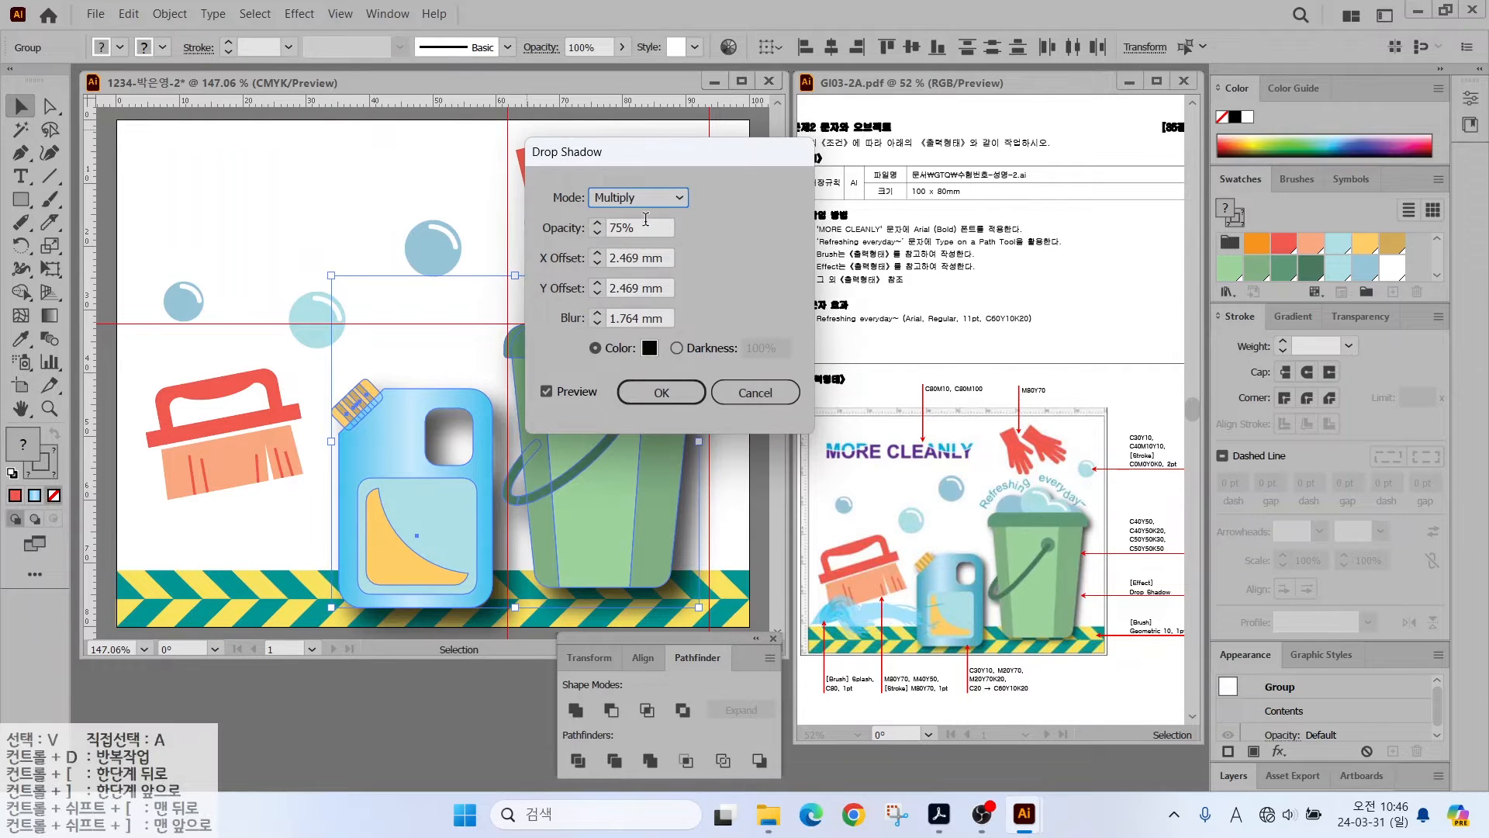
left_click_drag(638, 228, 529, 231)
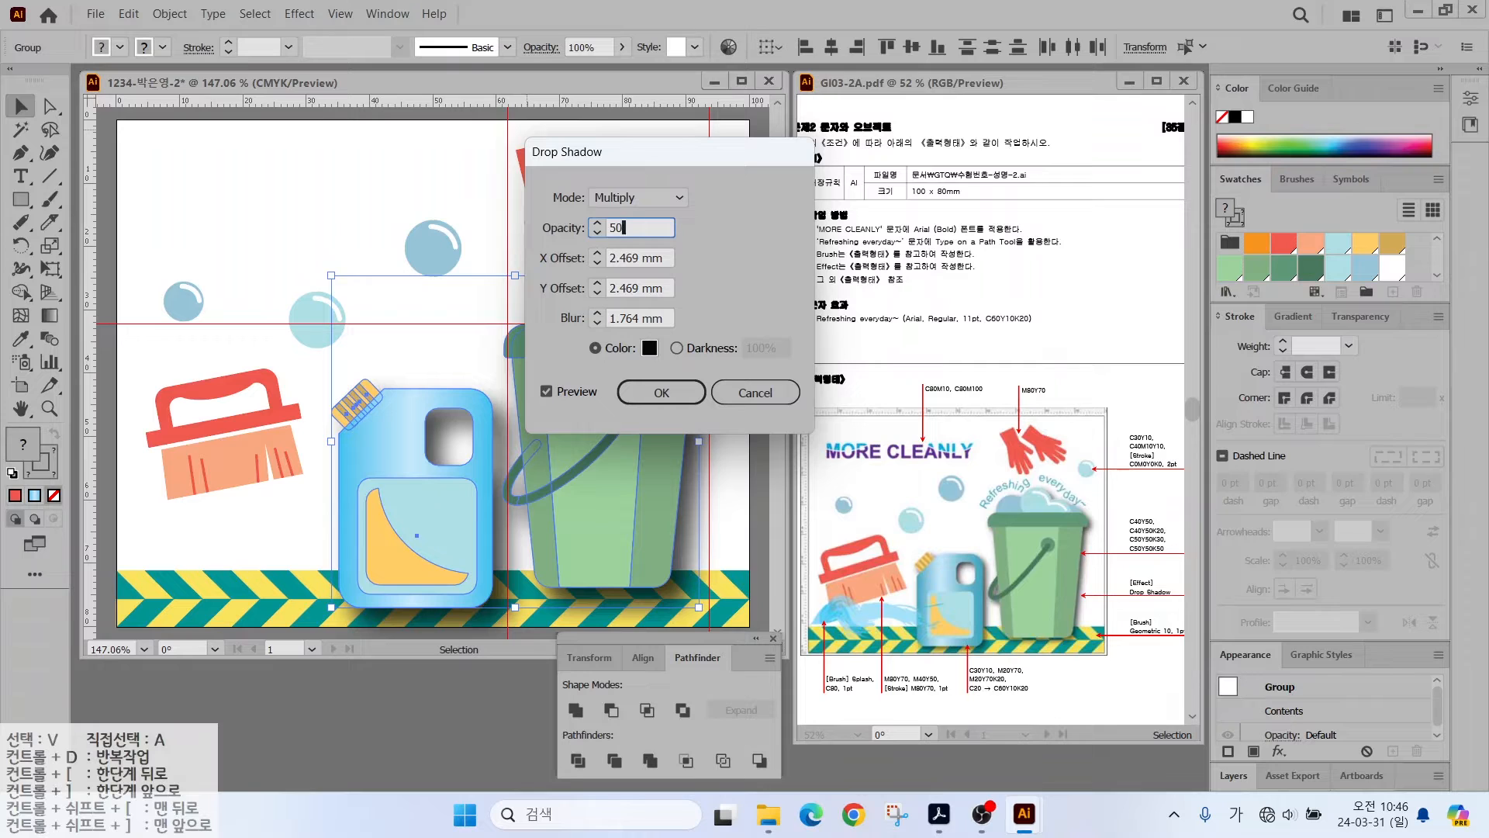
key("Tab")
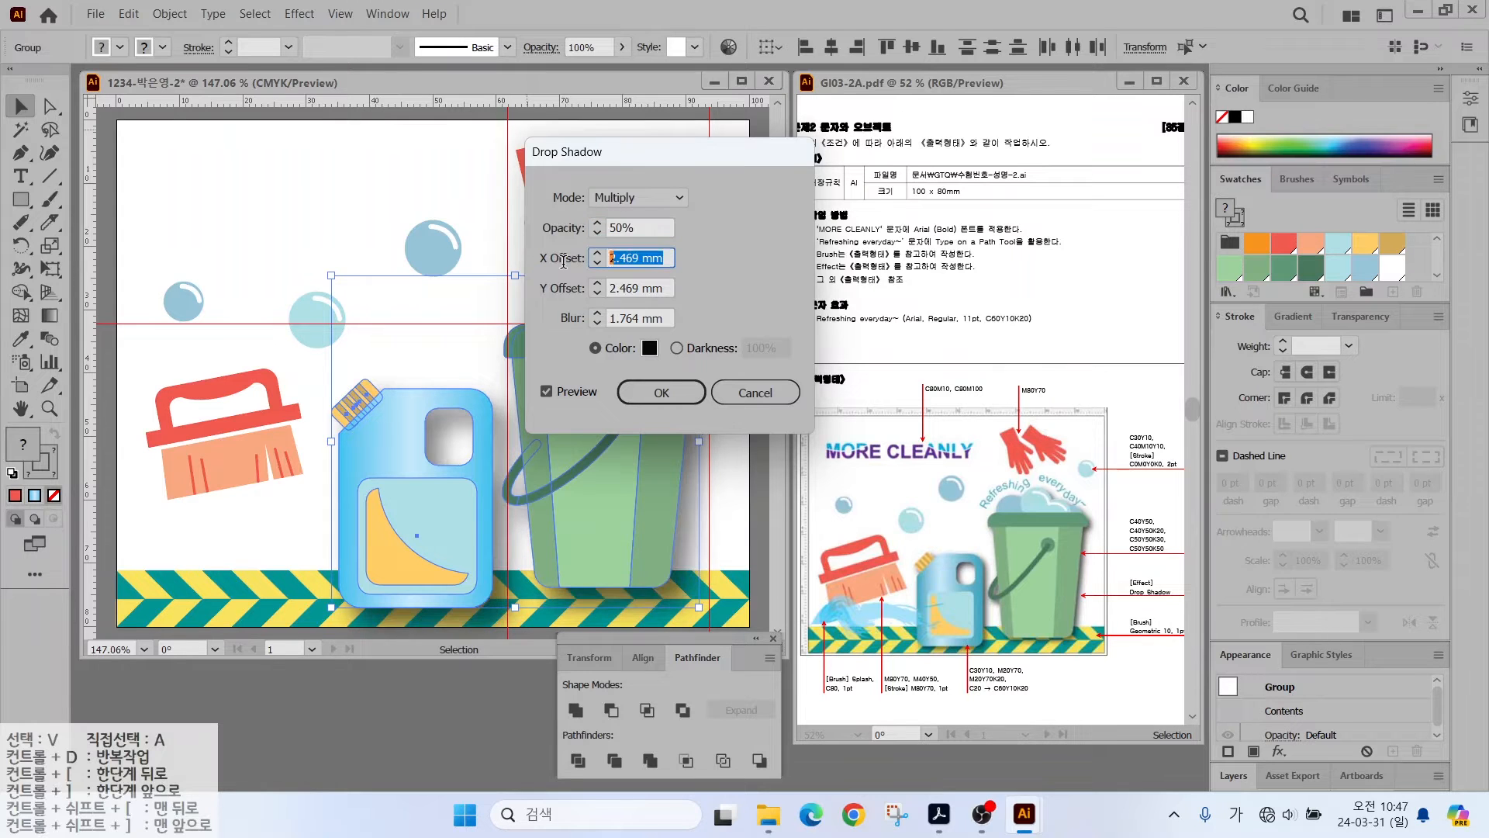
type("1")
key("Tab")
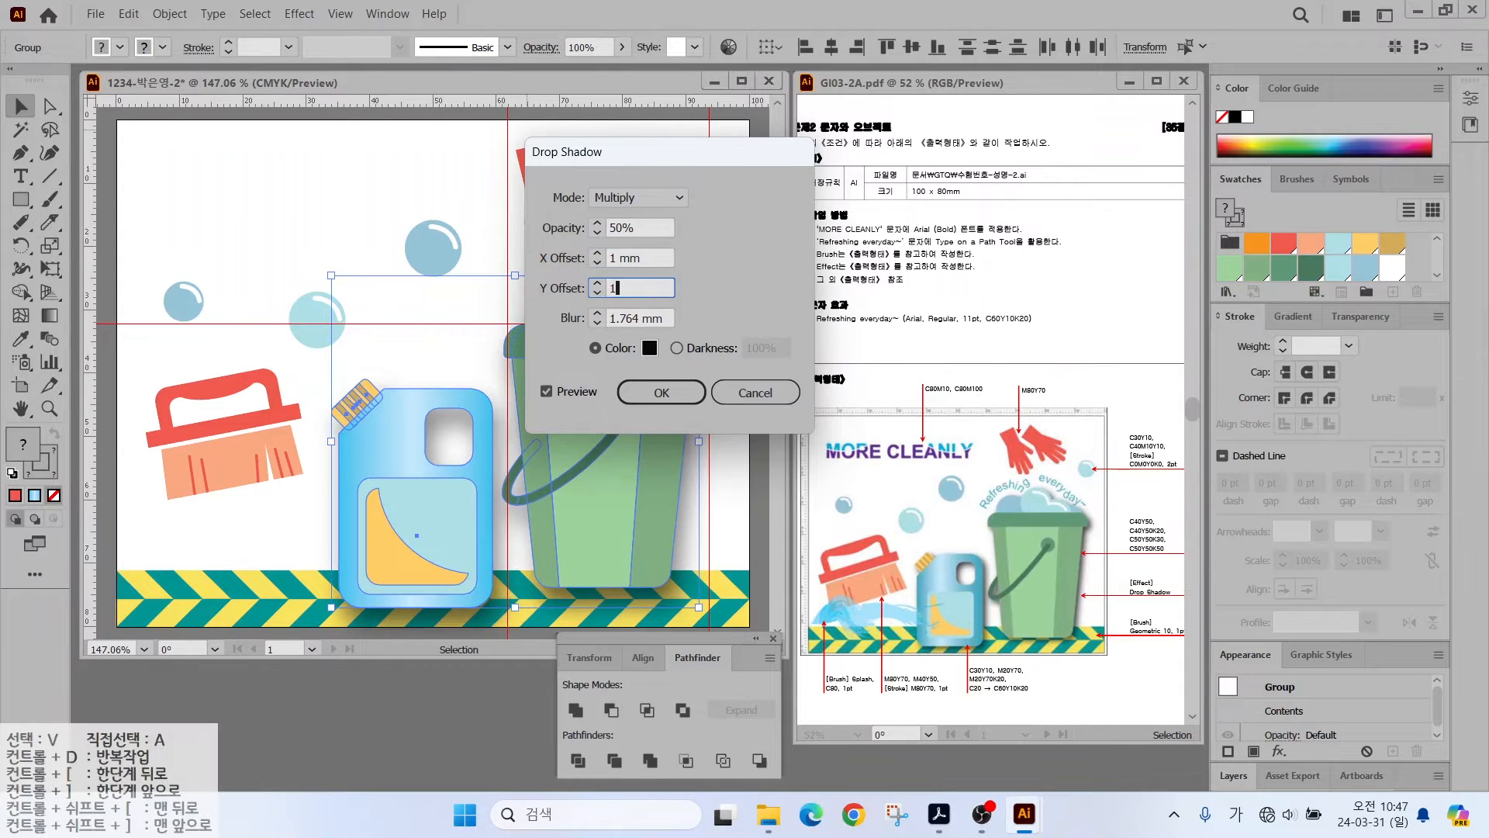
key("Return")
key("ctrl+shift+a")
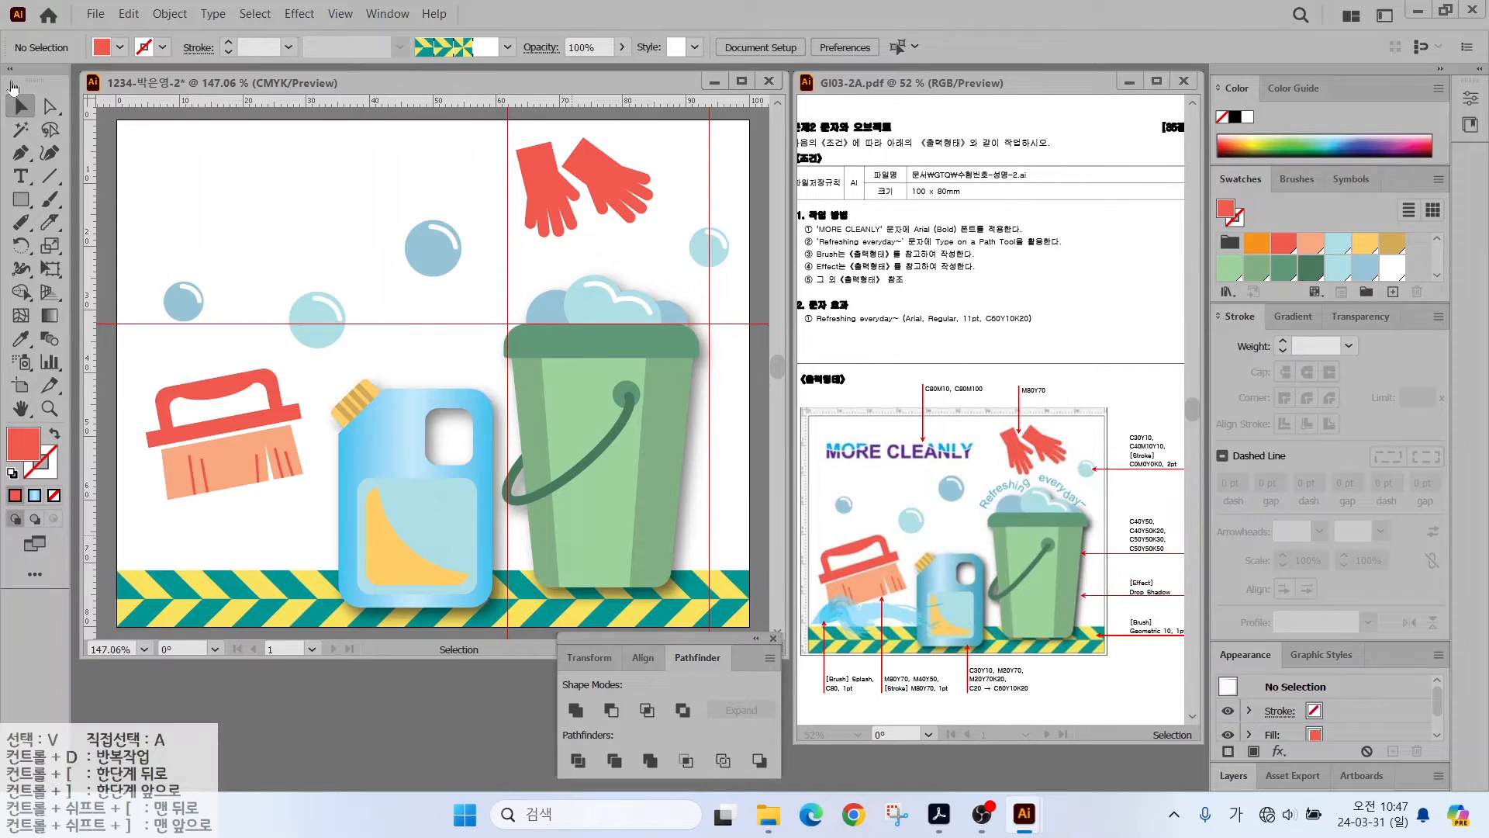
- Paint a Paintbrush stroke at the poster's lower left and select it
left_click(50, 201)
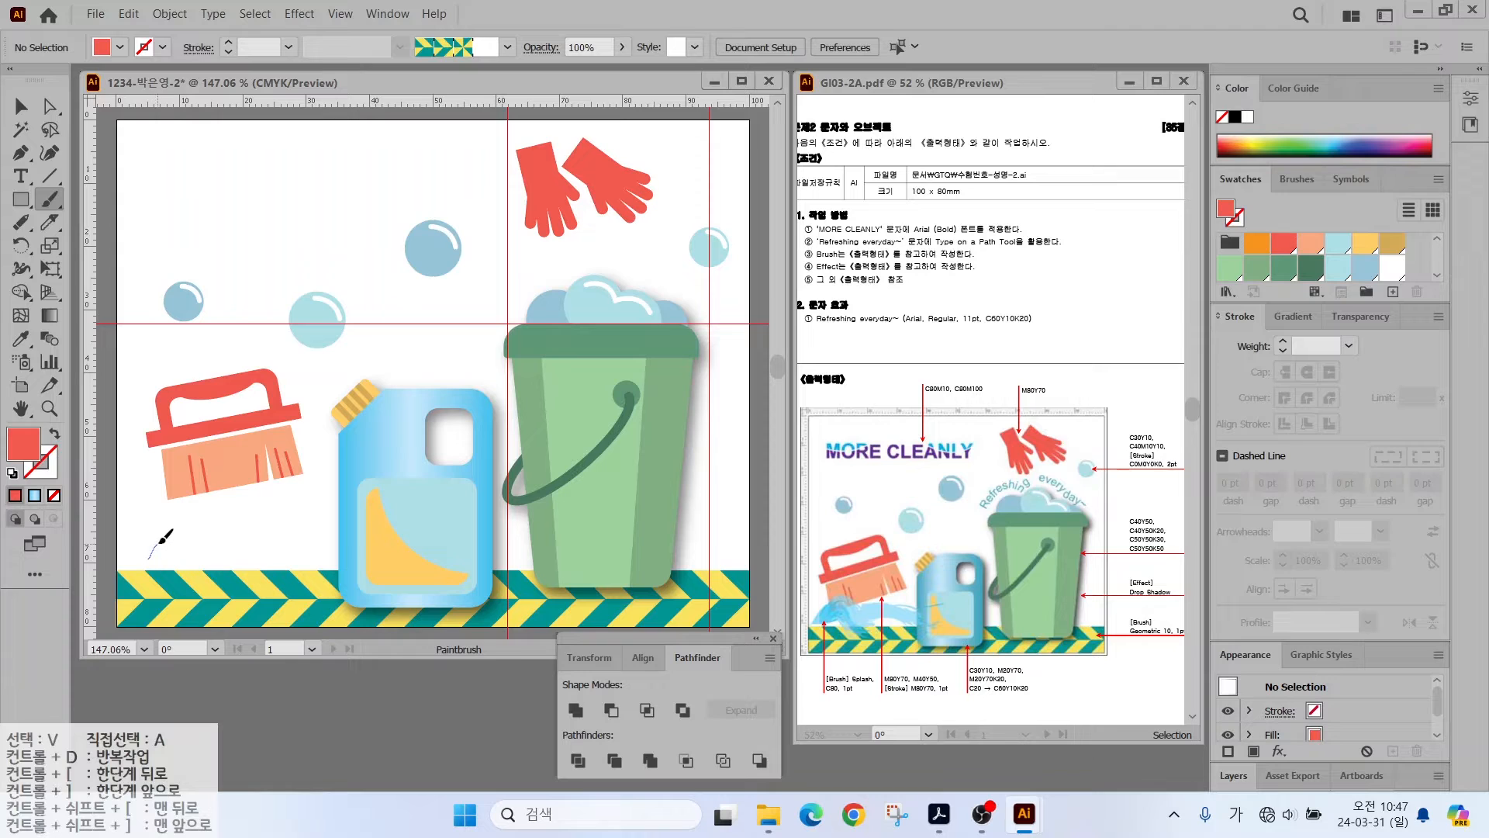
left_click_drag(255, 572, 258, 575)
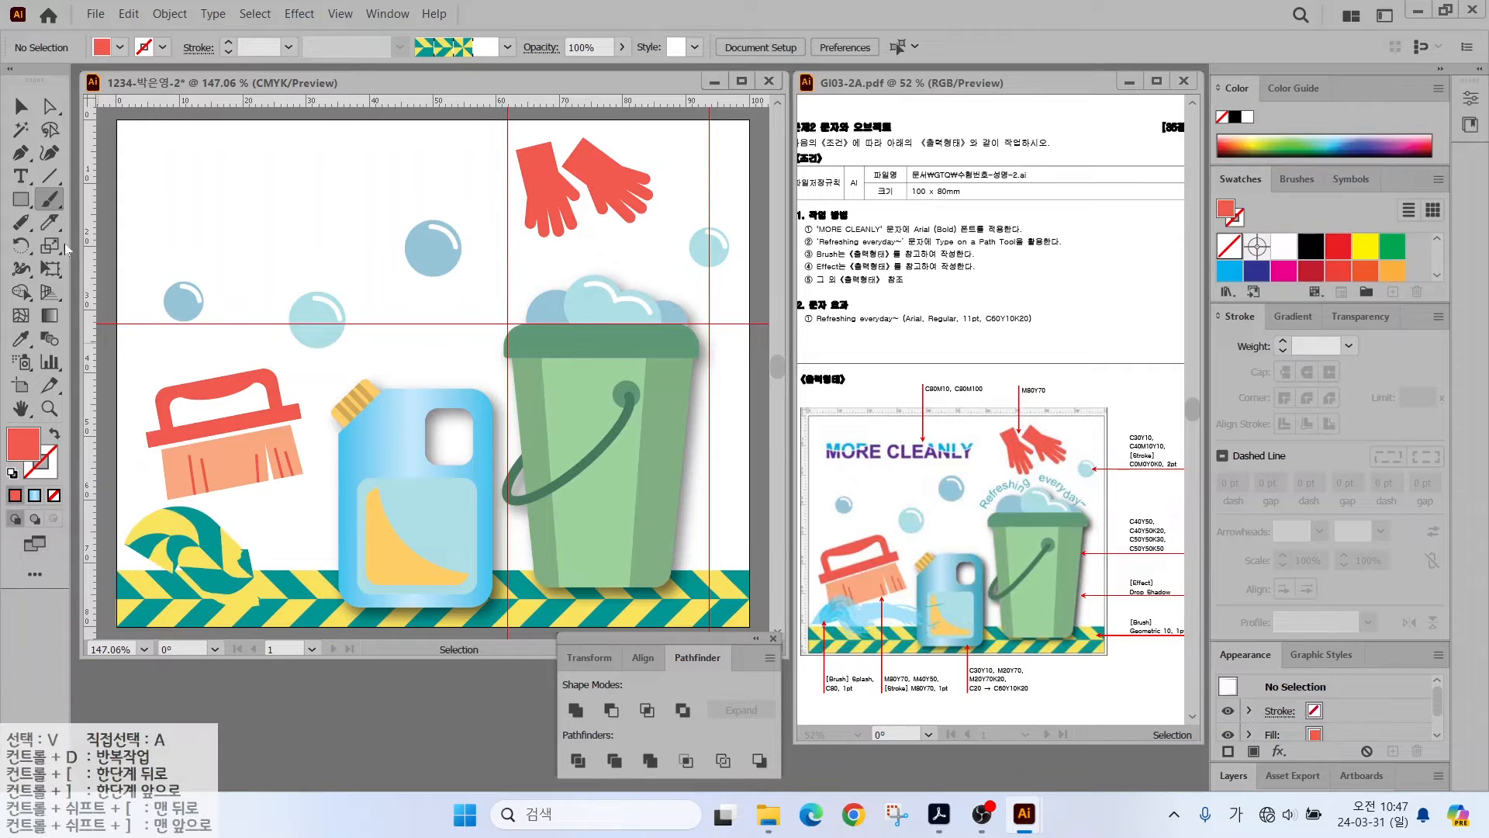
key("v")
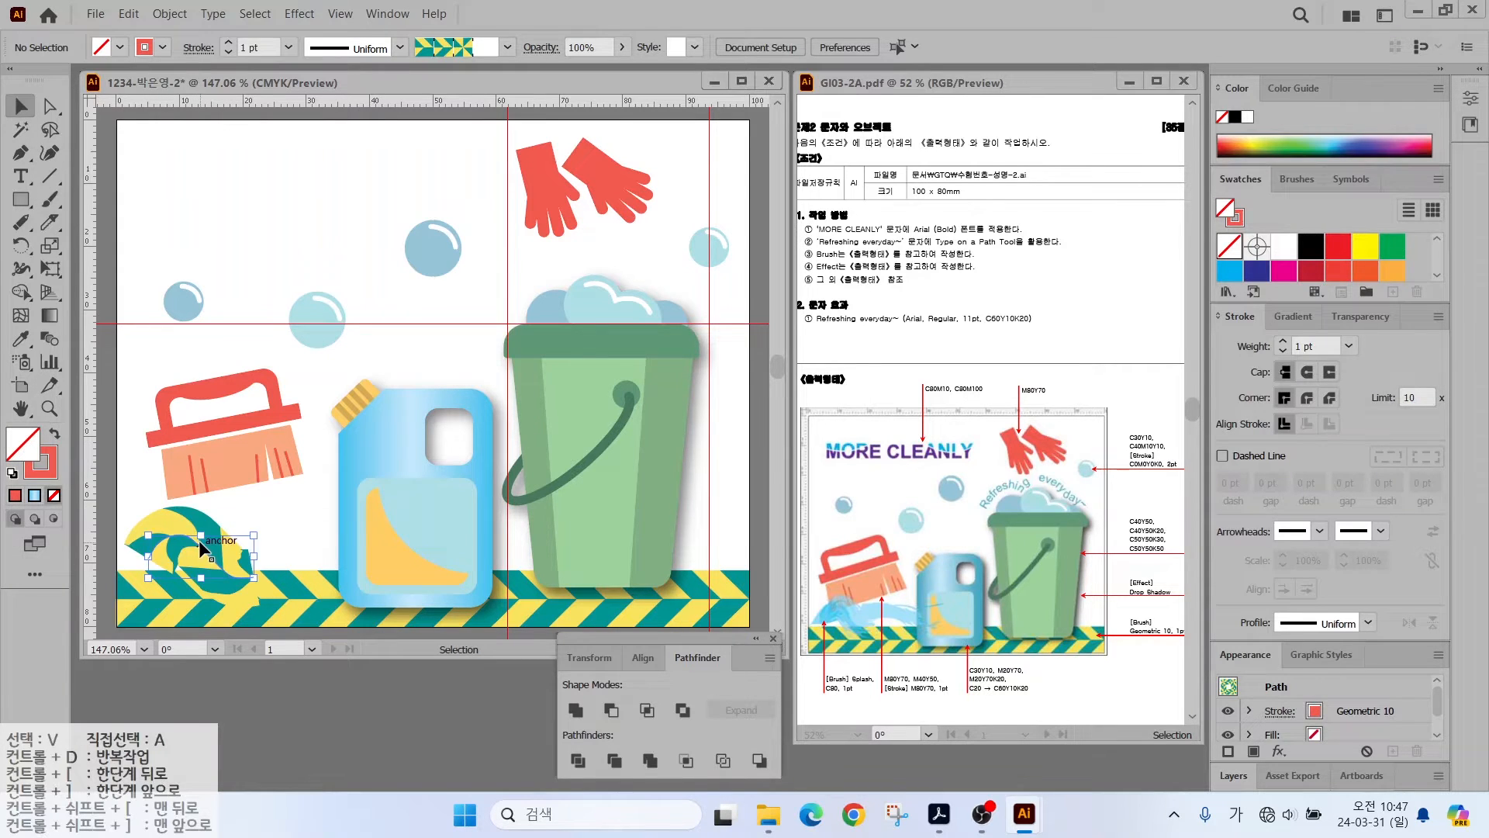
left_click(198, 540)
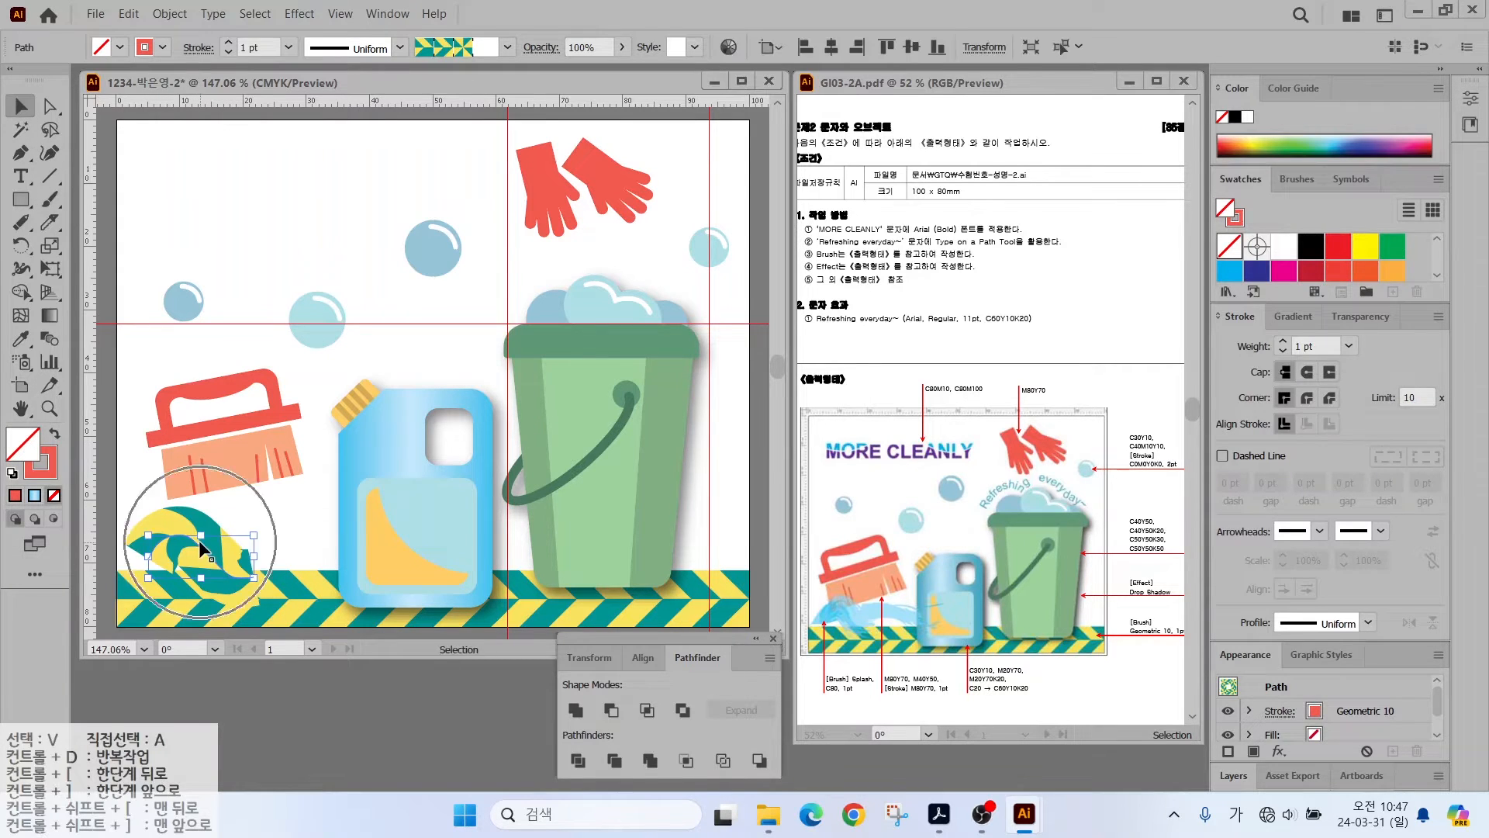
- Apply the Splash brush from the Artistic_Paintbrush library to the stroke
left_click(1295, 179)
left_click(1225, 292)
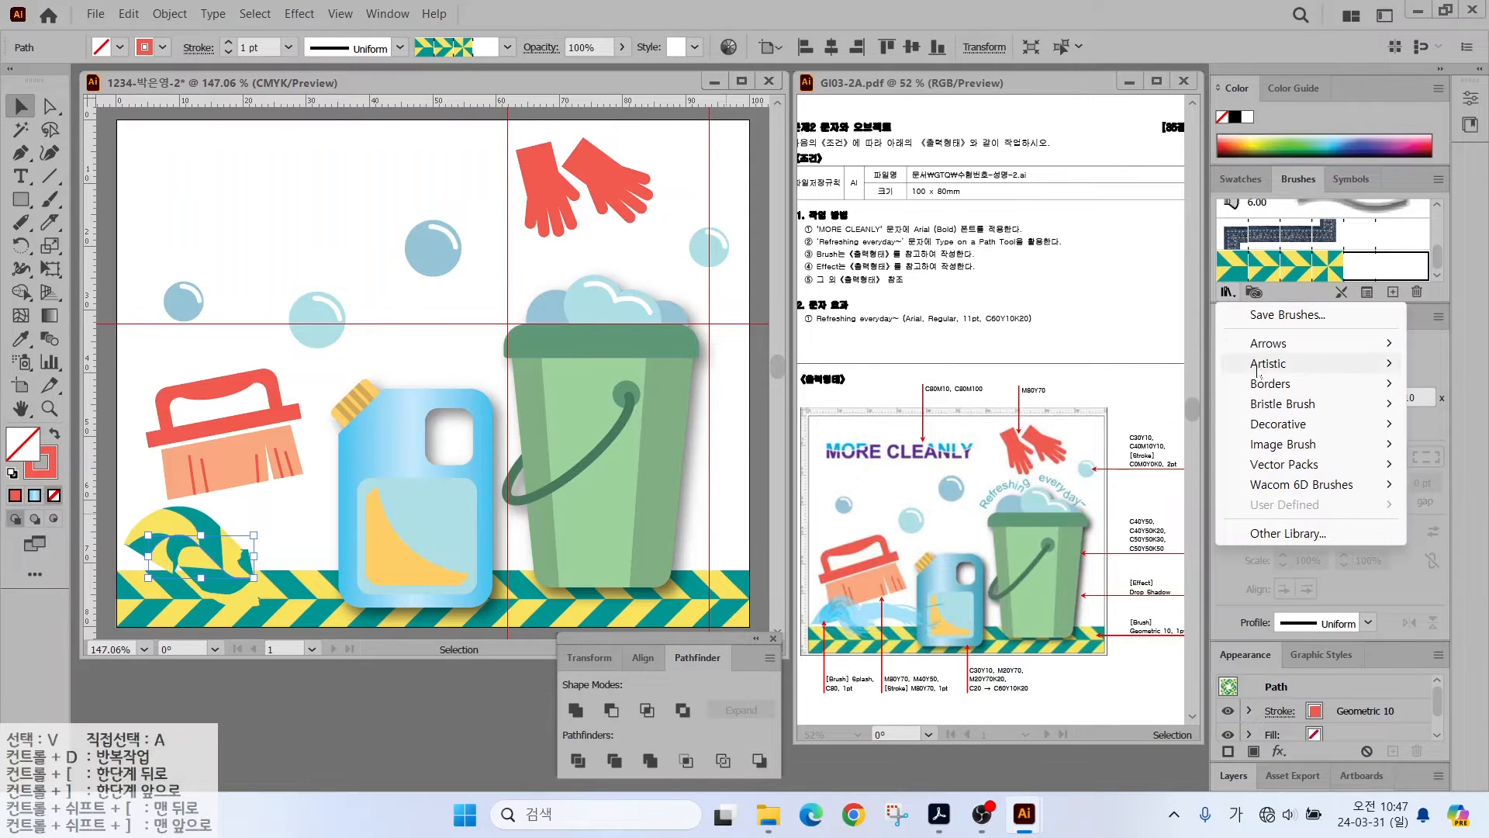
mouse_move(1261, 365)
left_click(1085, 368)
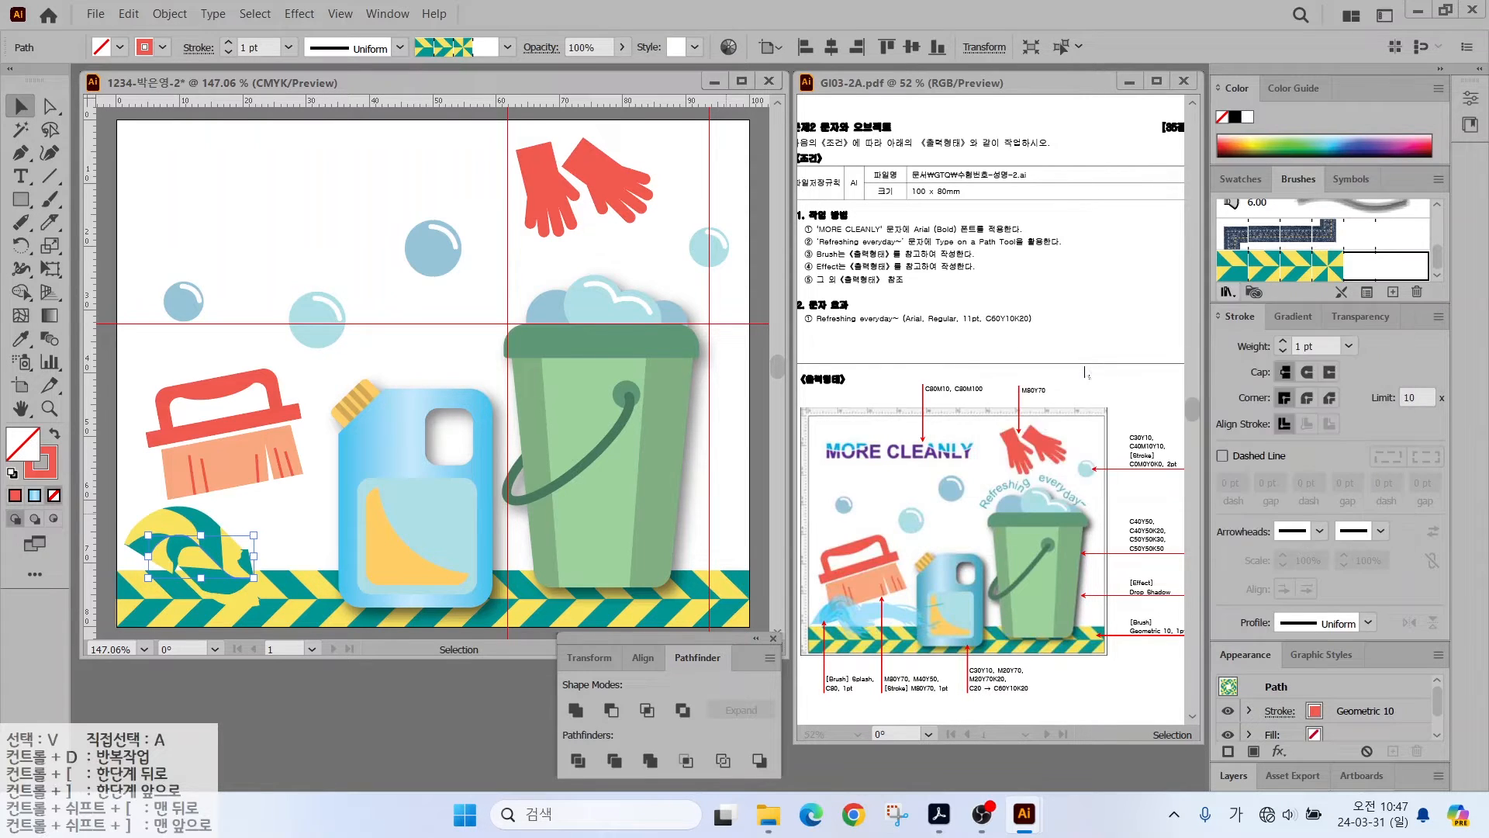
left_click(917, 634)
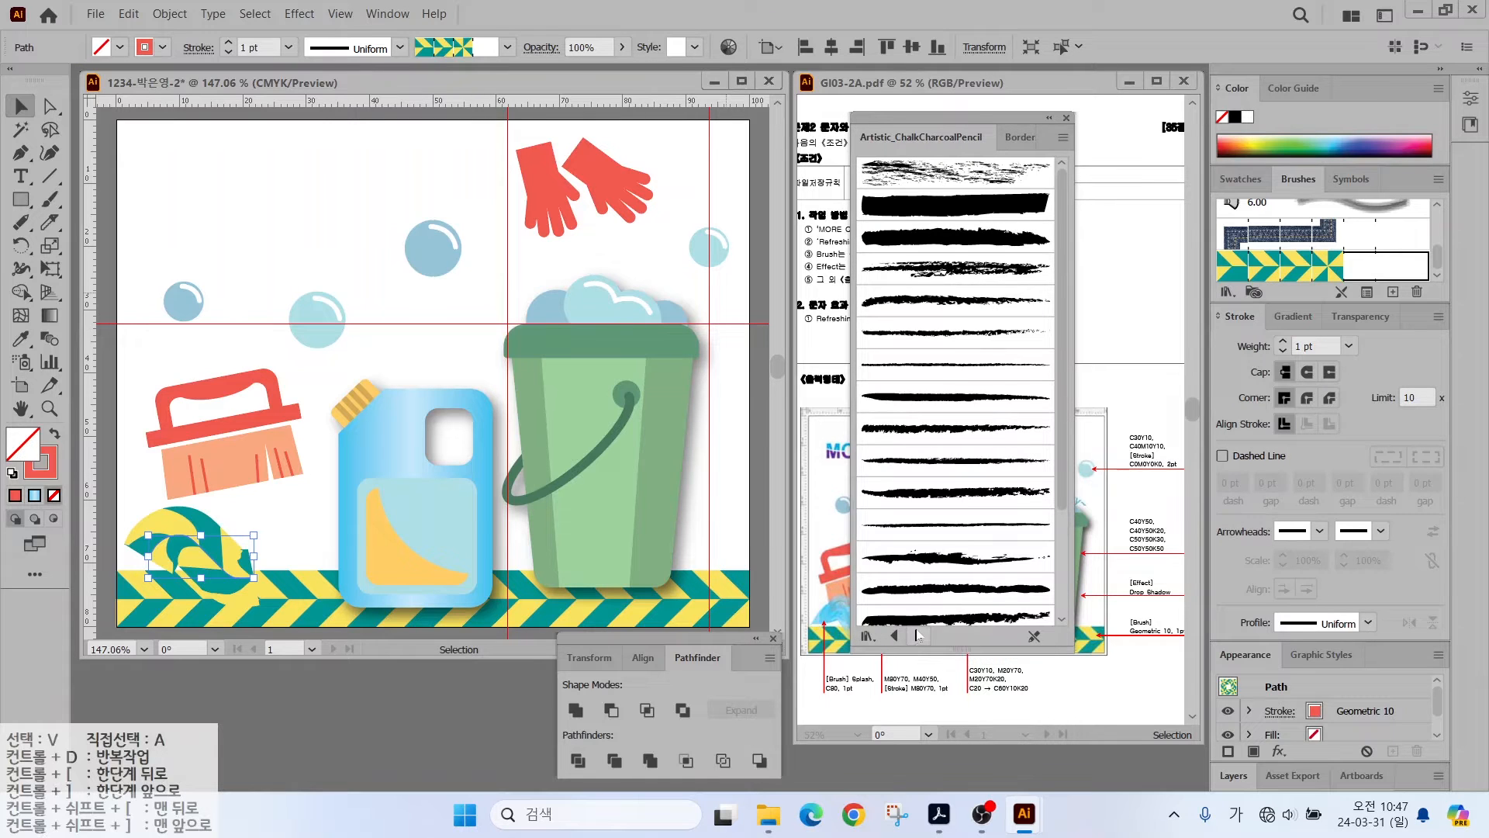
left_click(917, 635)
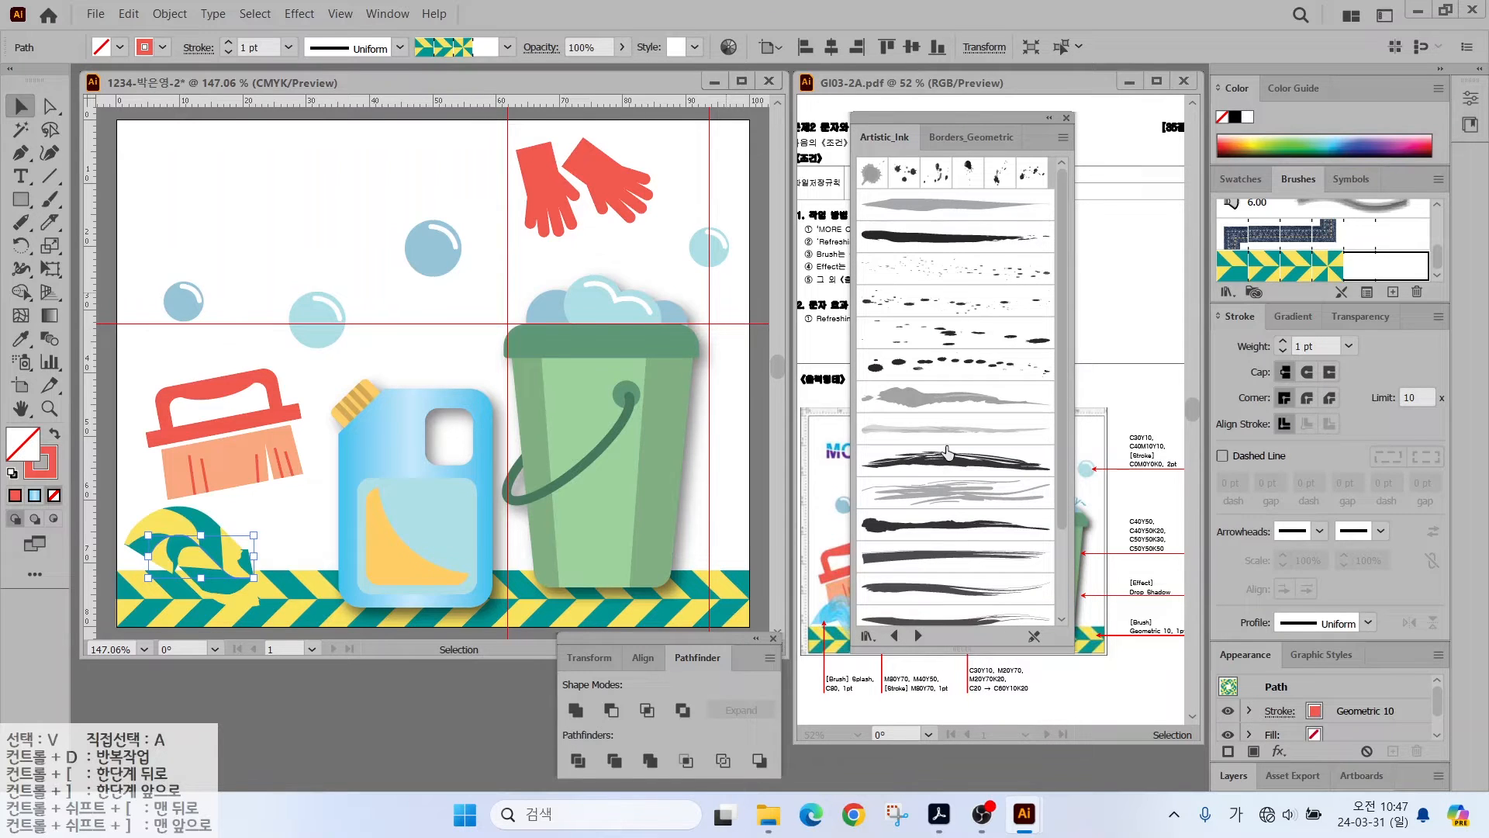
left_click(1063, 138)
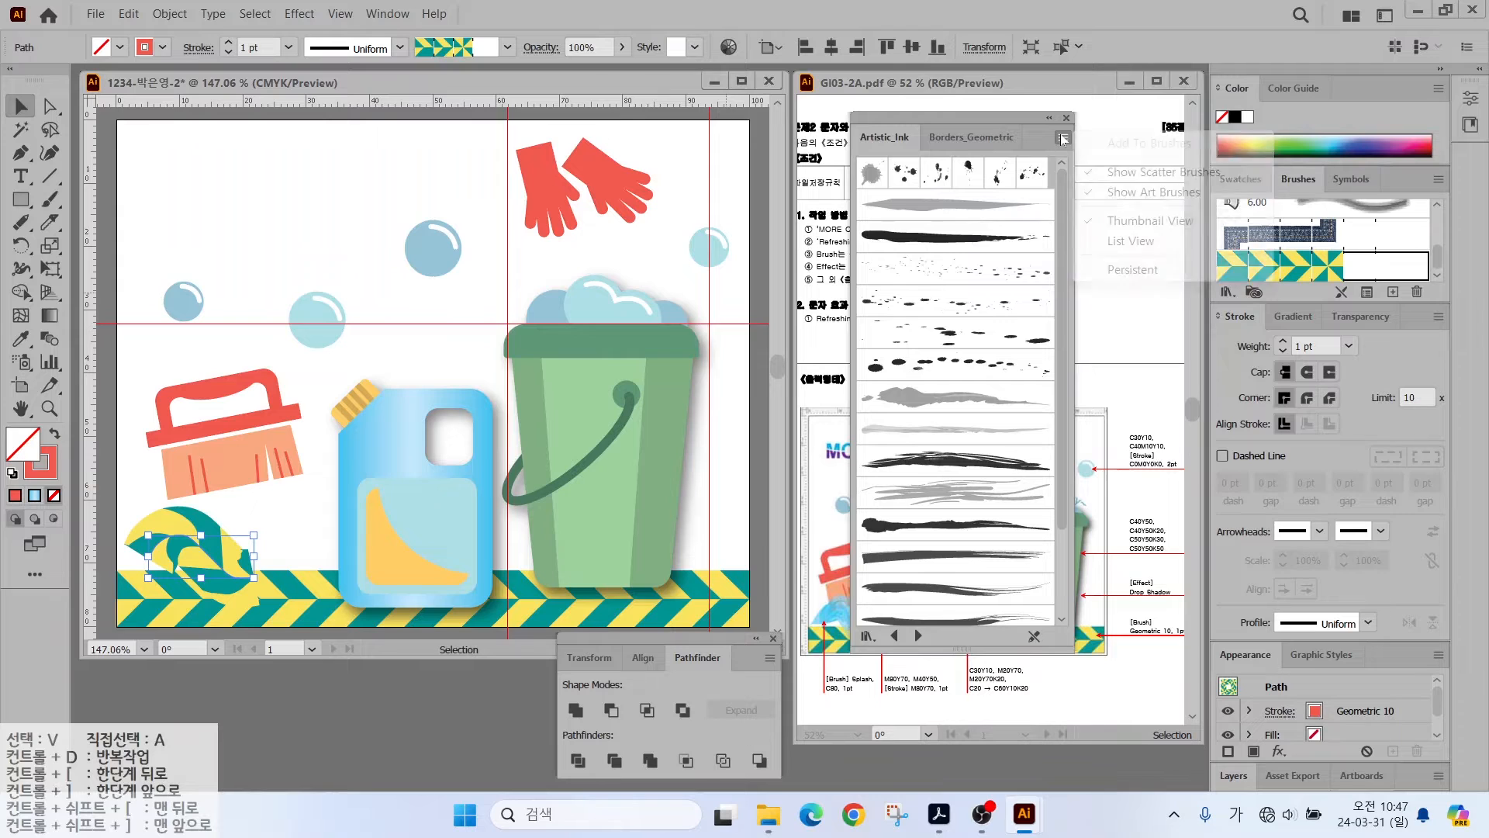
left_click(1124, 242)
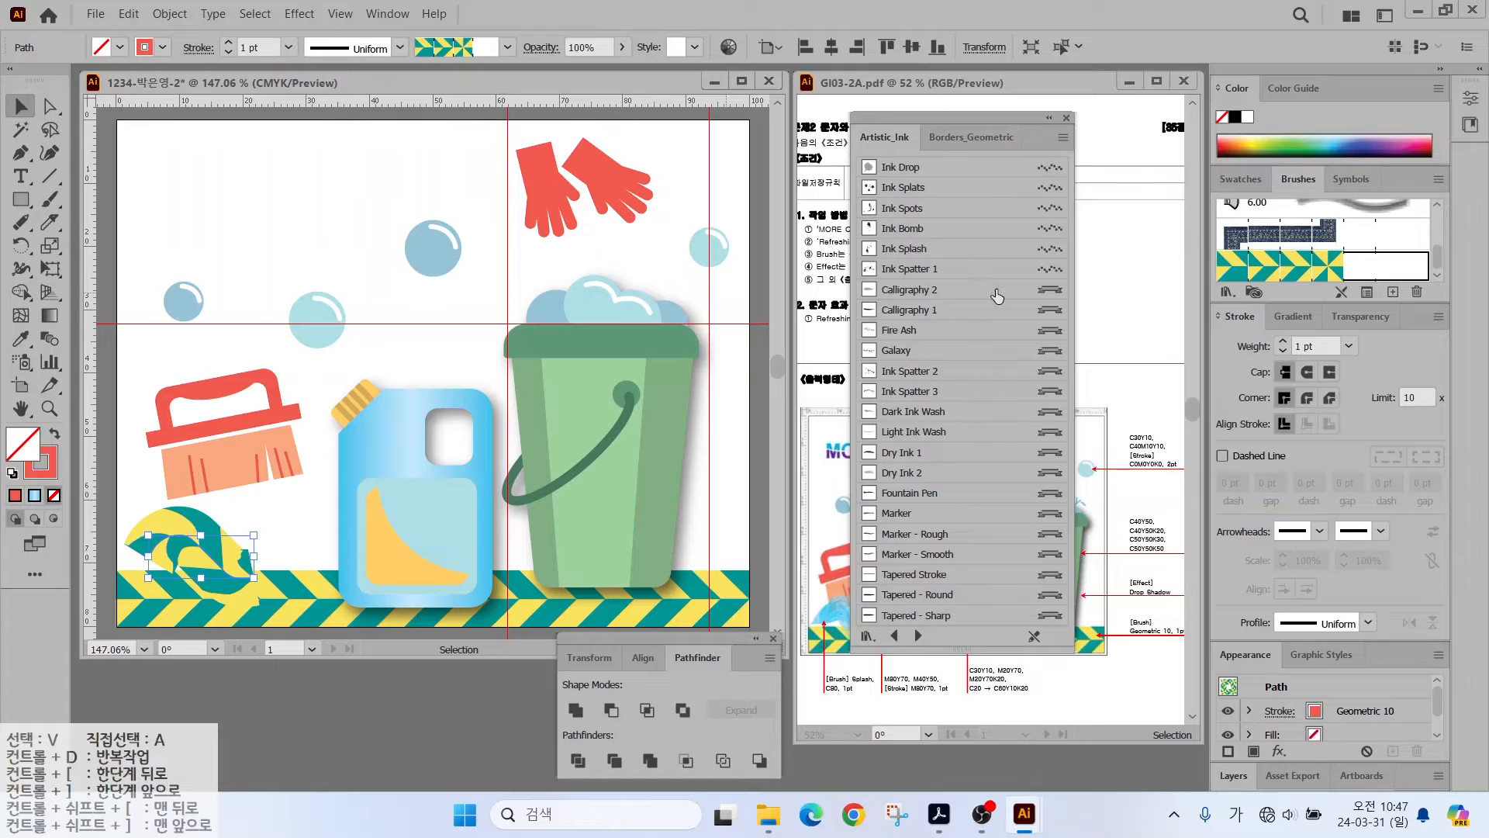
left_click(919, 635)
left_click(900, 513)
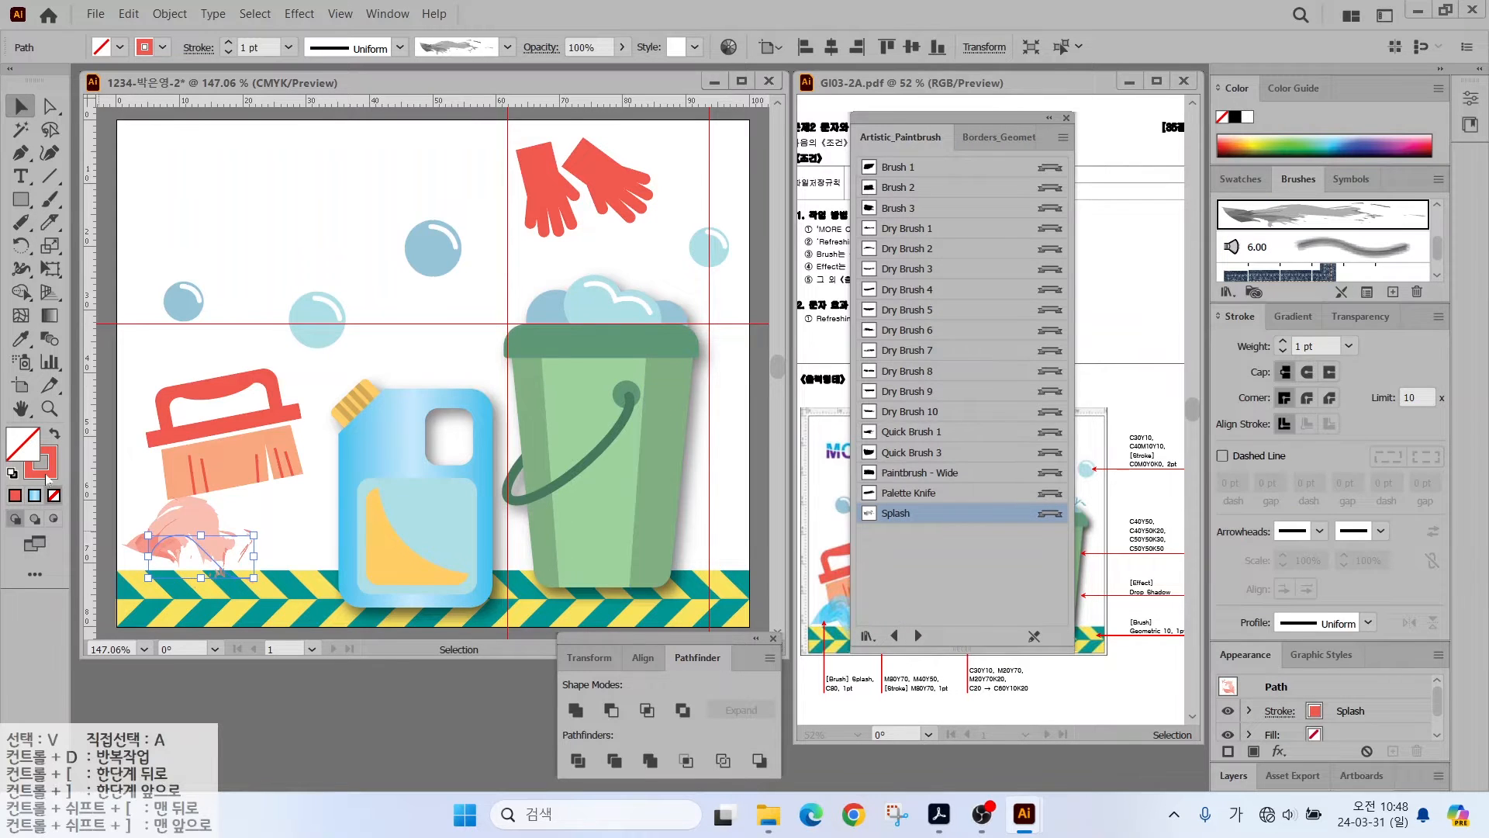
- Set the stroke colour to blue with cyan 80 in the Color Picker
double_click(46, 477)
double_click(1039, 469)
type("0")
double_click(1028, 443)
type("80")
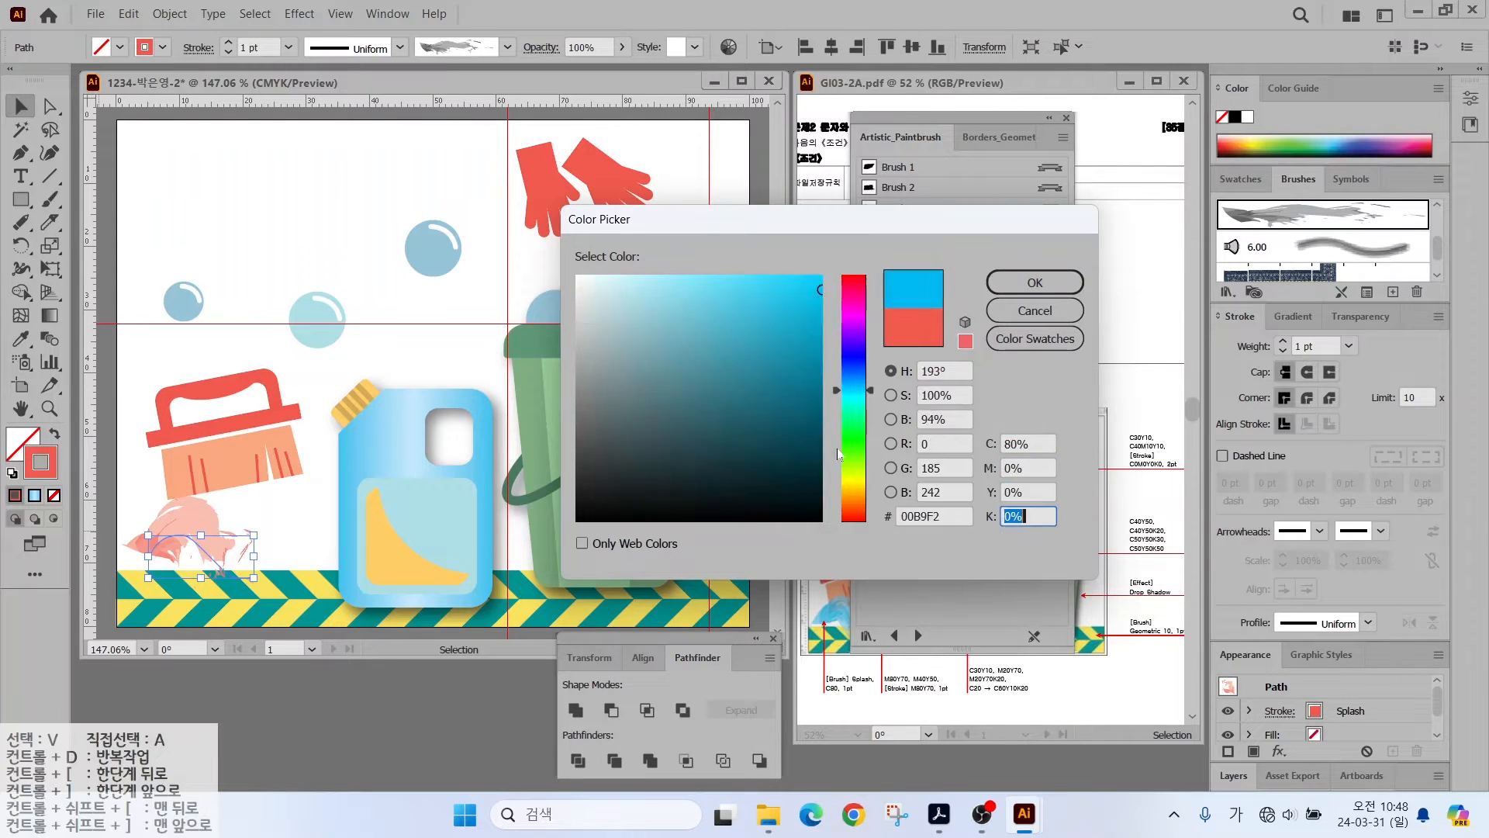
key("Return")
- Paint a Splash brush stroke under the scrub brush, redoing the first attempt
key("b")
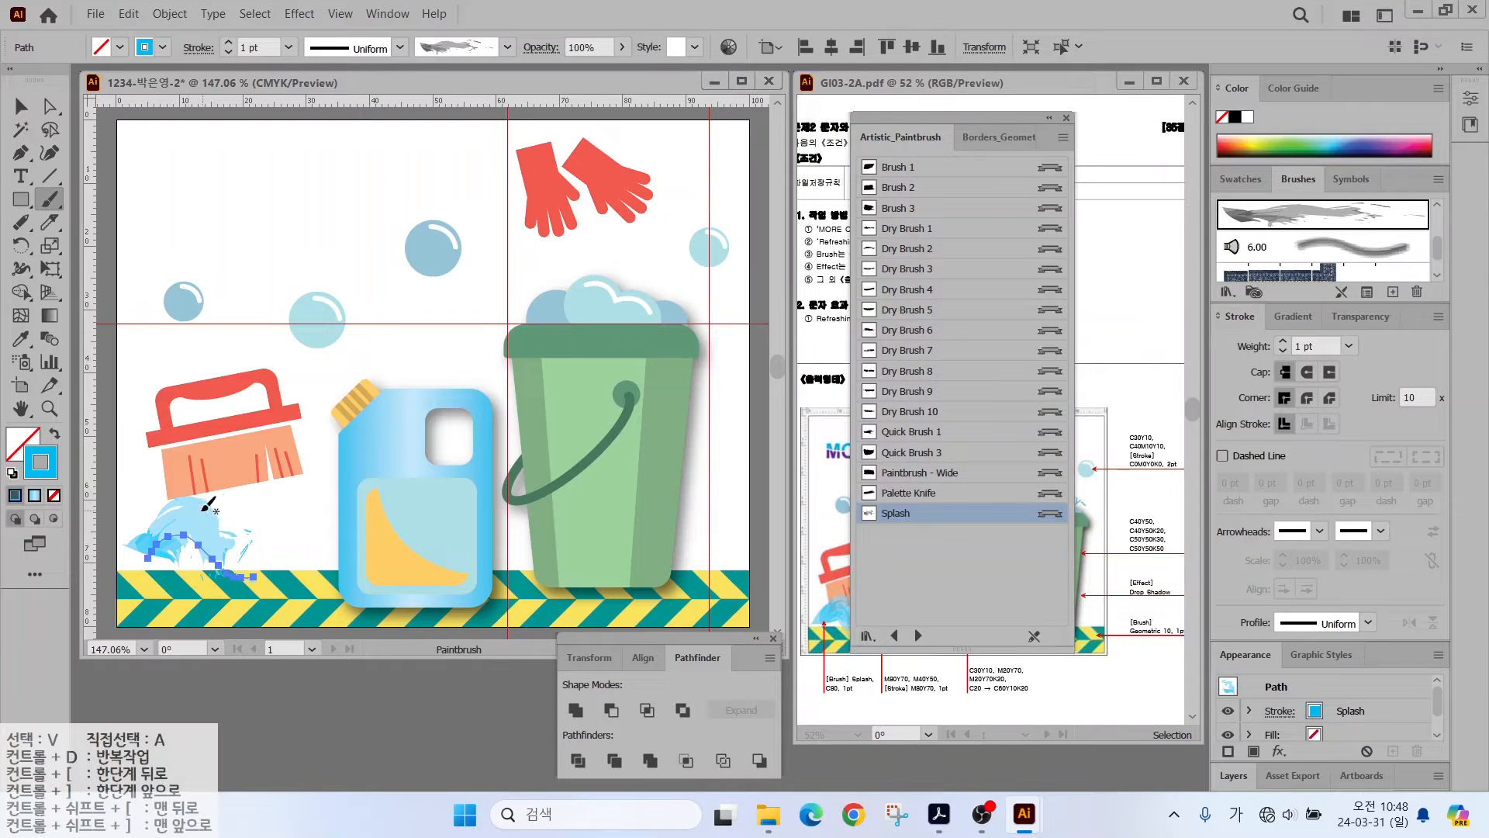
left_click_drag(253, 503, 332, 535)
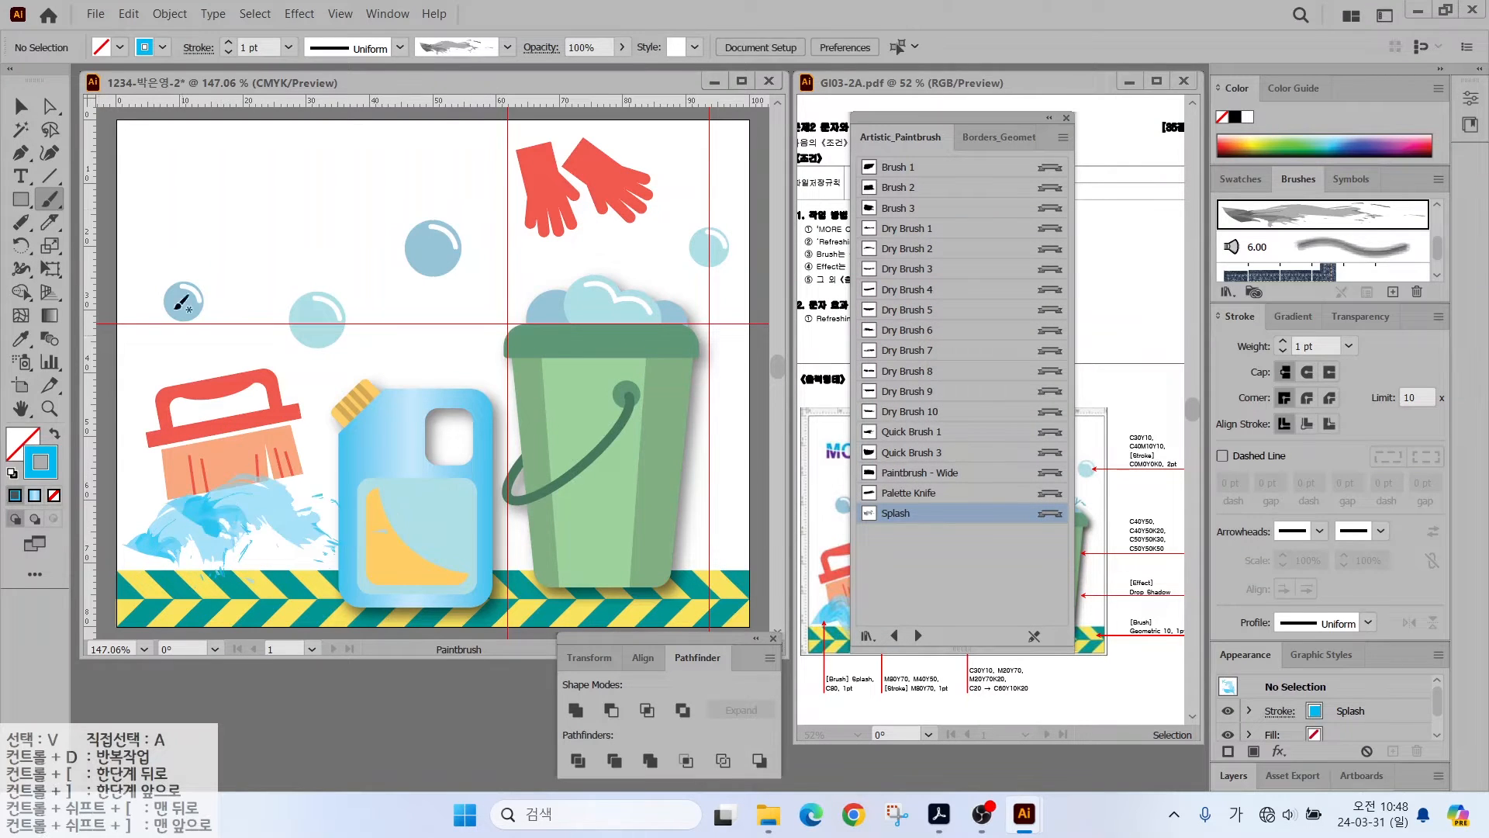
key("ctrl+z")
key("ctrl+z")
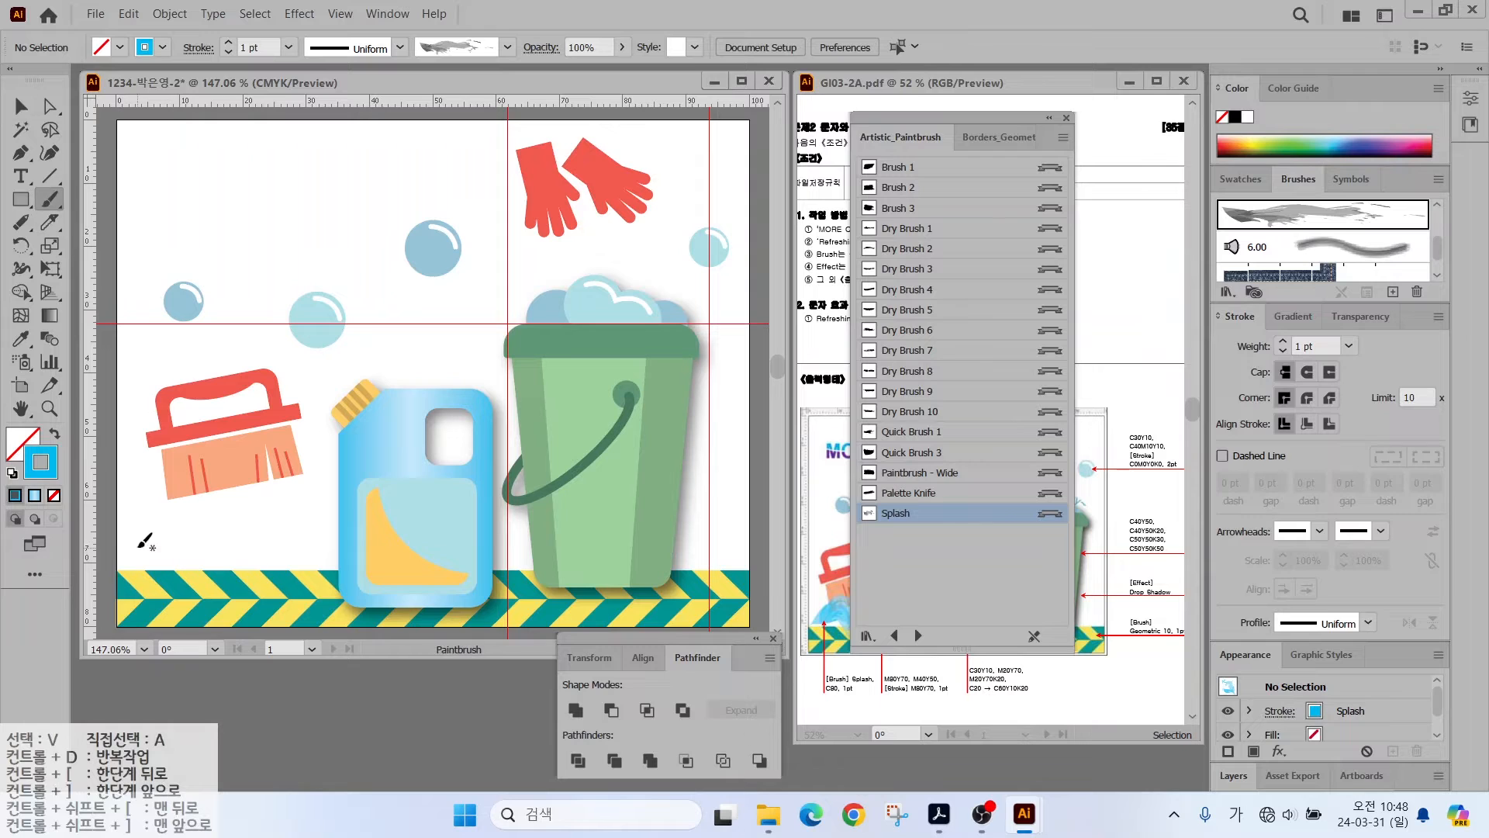
left_click_drag(256, 550, 329, 543)
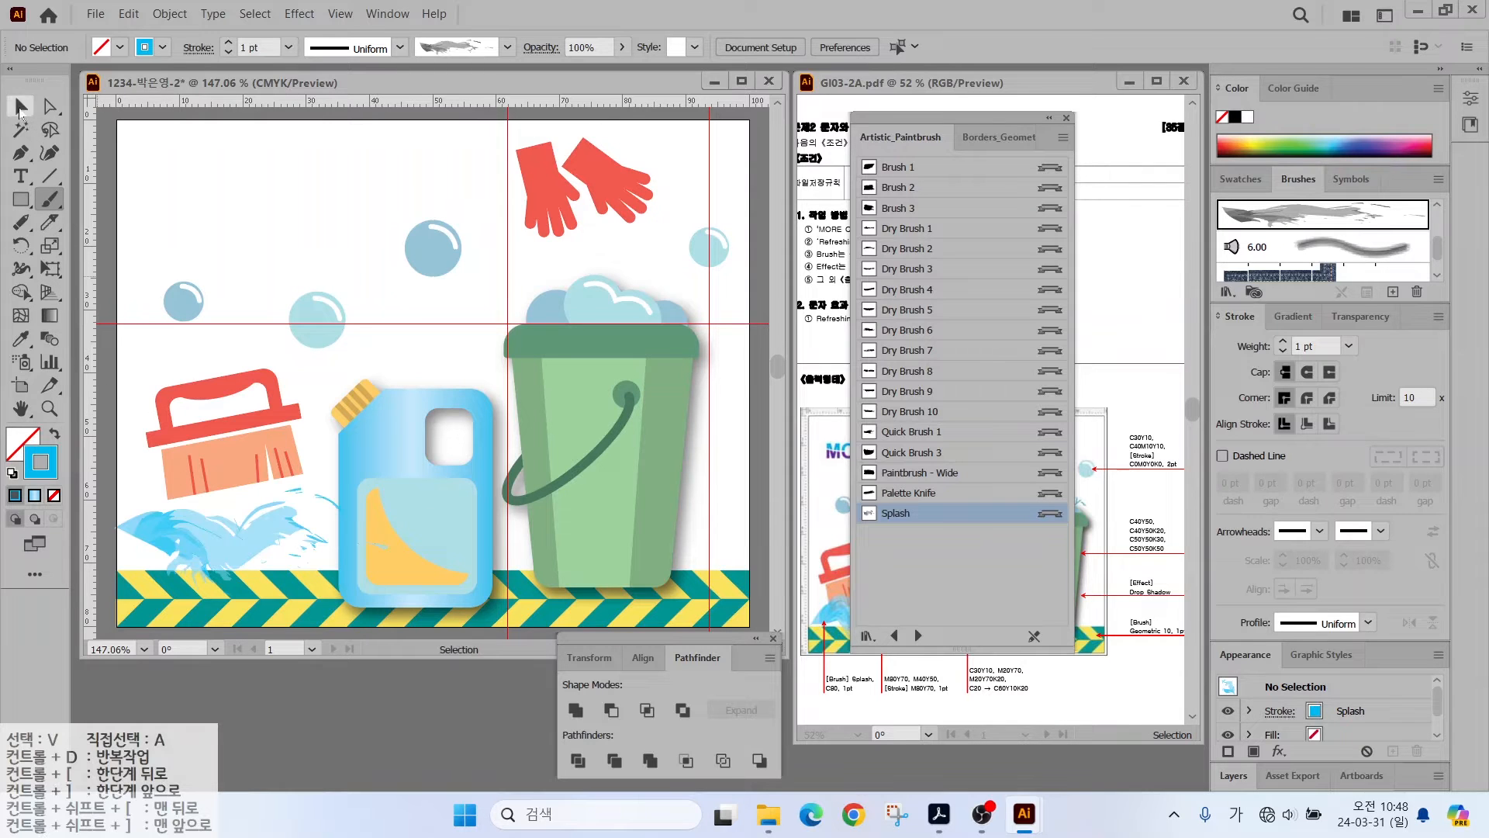
- Move the scrub brush down over the splash, enlarge it and tilt it slightly
left_click(21, 106)
left_click_drag(193, 518, 208, 537)
left_click_drag(214, 442, 209, 465)
left_click_drag(299, 391, 320, 350)
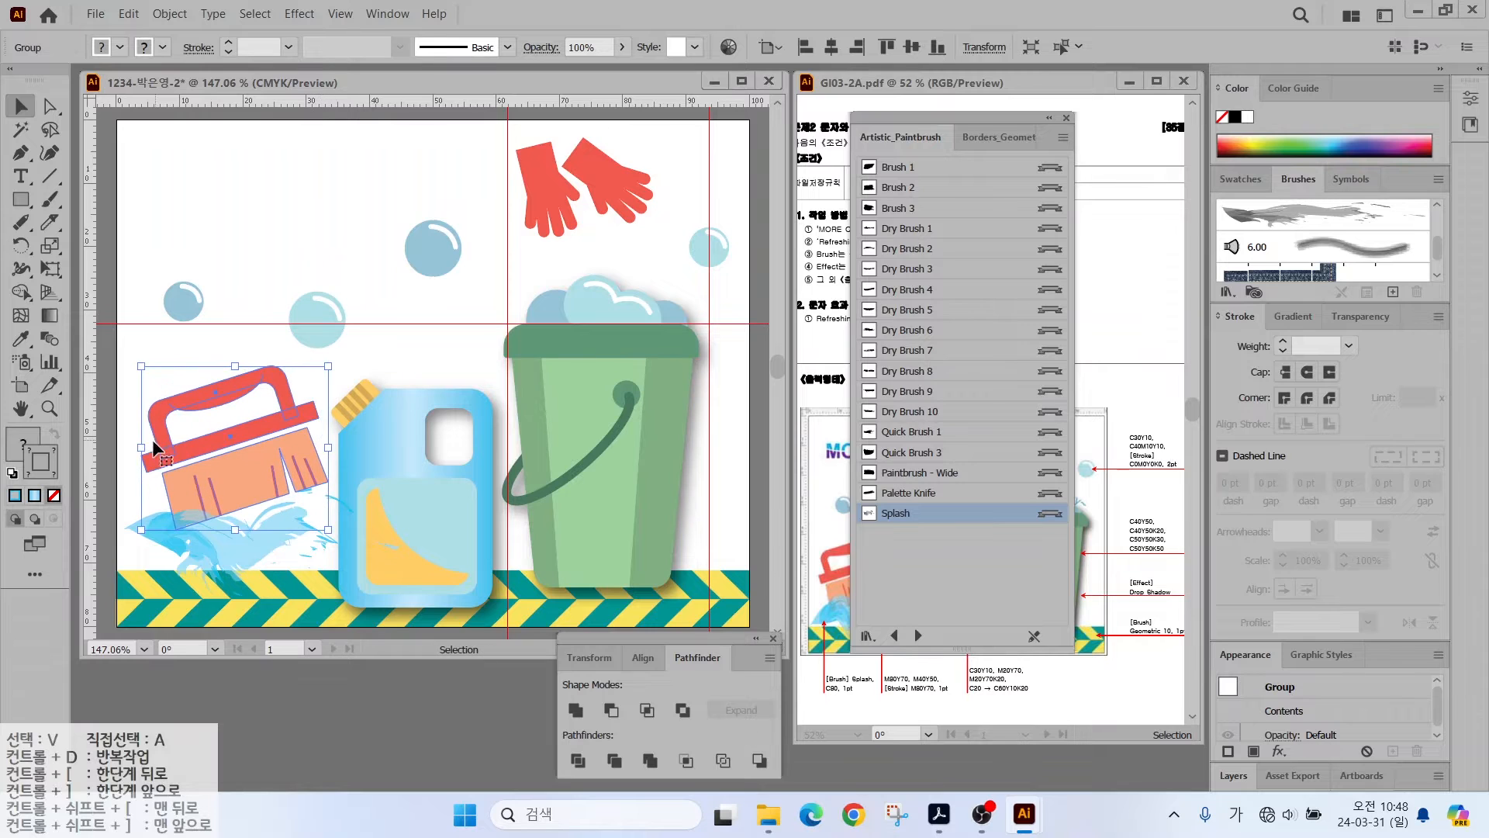
left_click(211, 346)
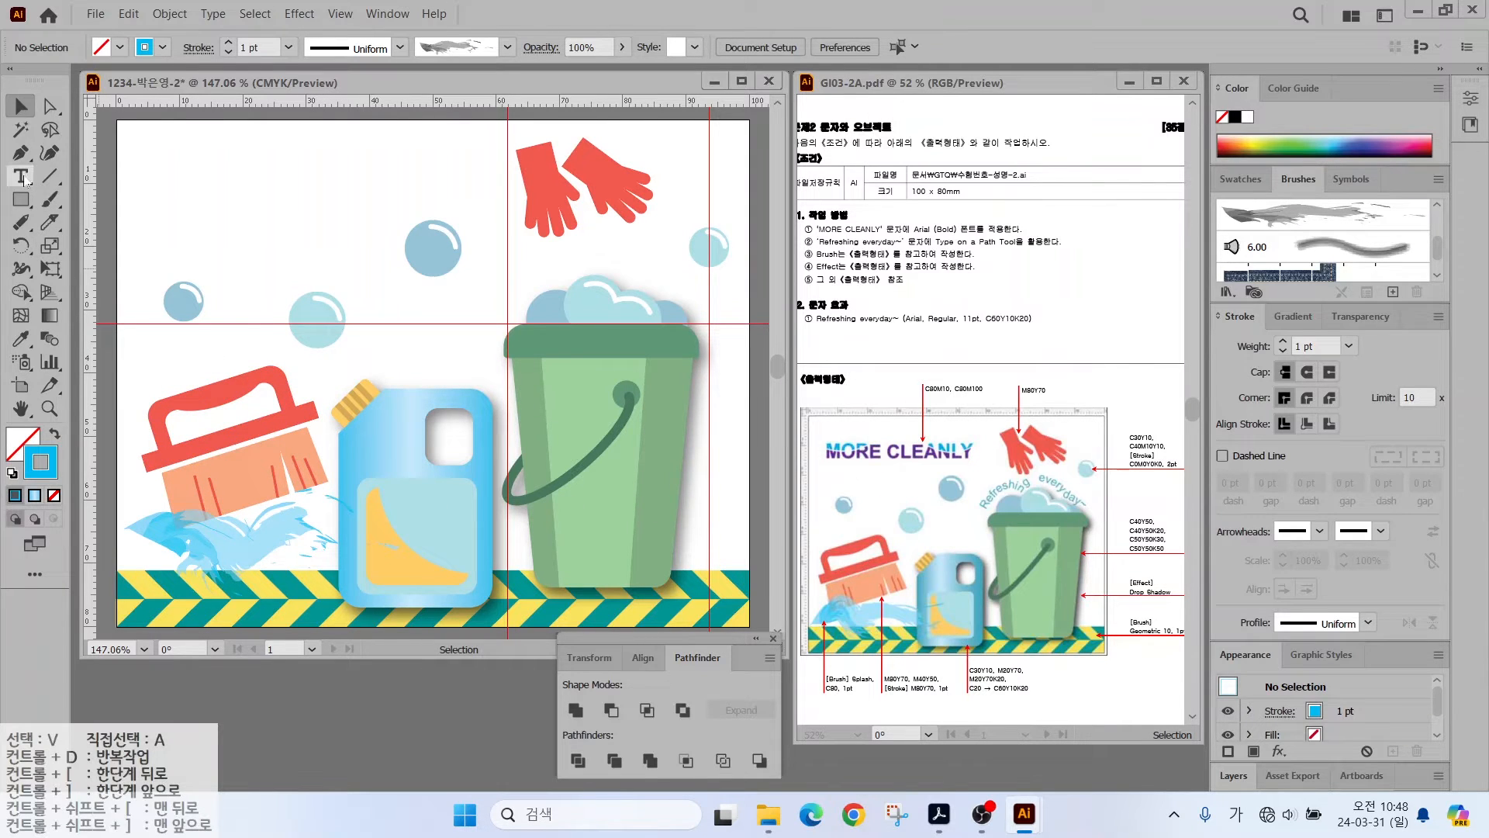
- Type the capitalised point text 'MORE CLEANLY' near the poster's top-left
left_click(166, 223)
key("BackSpace")
key("Caps_Lock")
type("MORE CLEANLY")
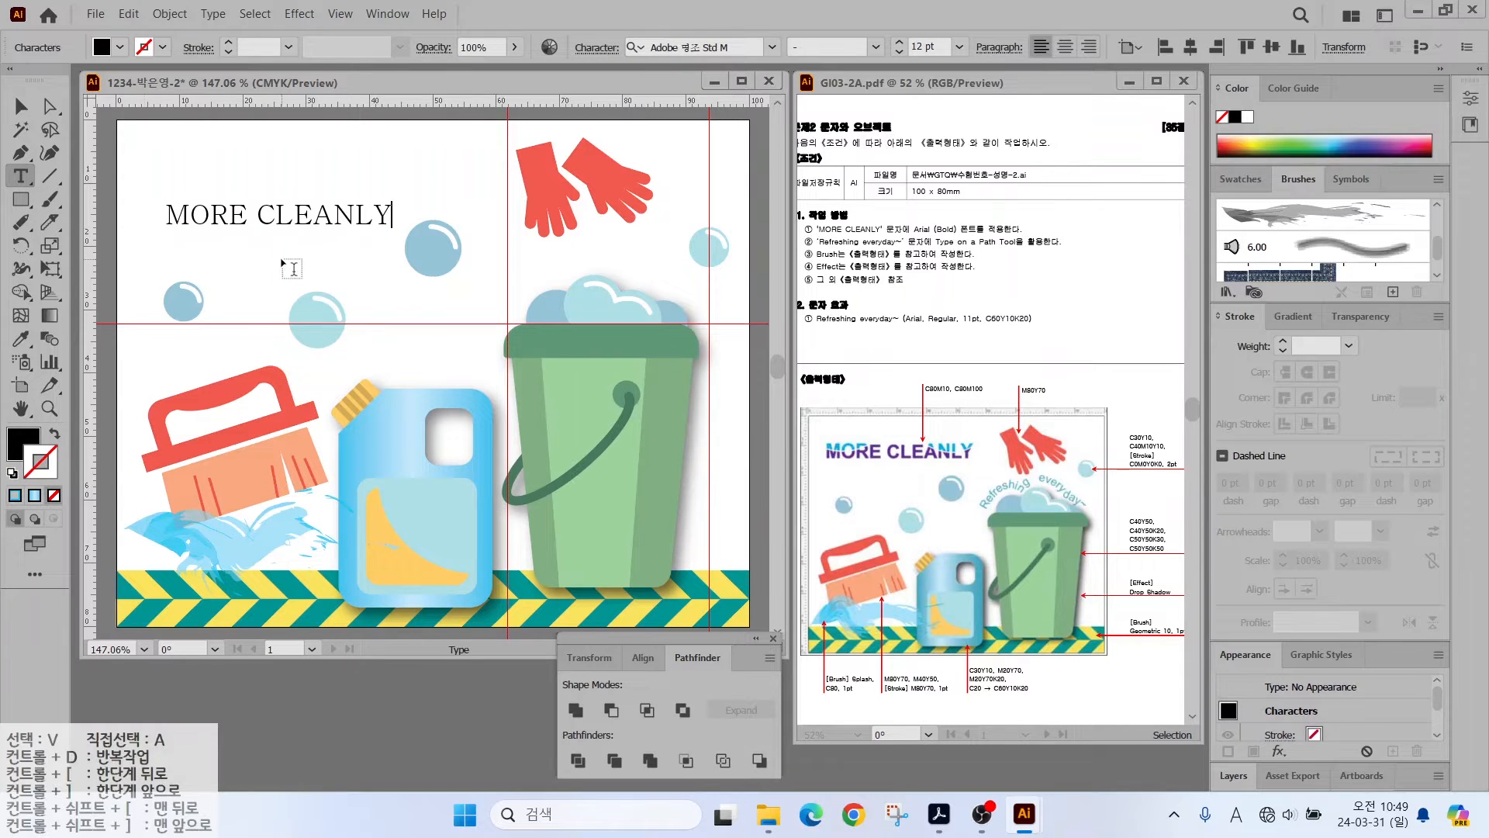
key("Escape")
- Shift 'MORE CLEANLY' toward the top-left corner and save the poster
left_click_drag(248, 217, 235, 191)
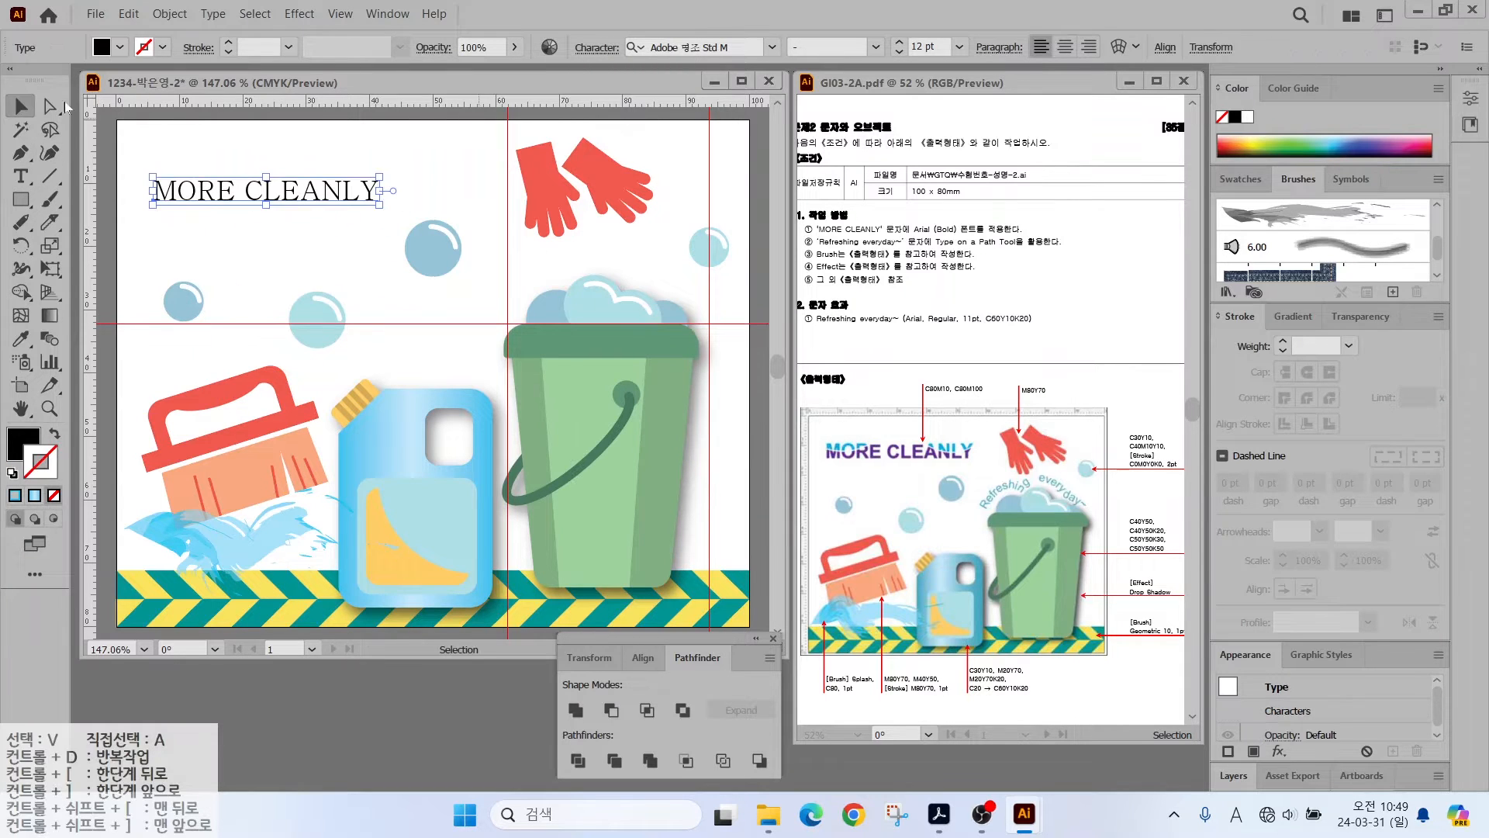
key("ctrl+s")
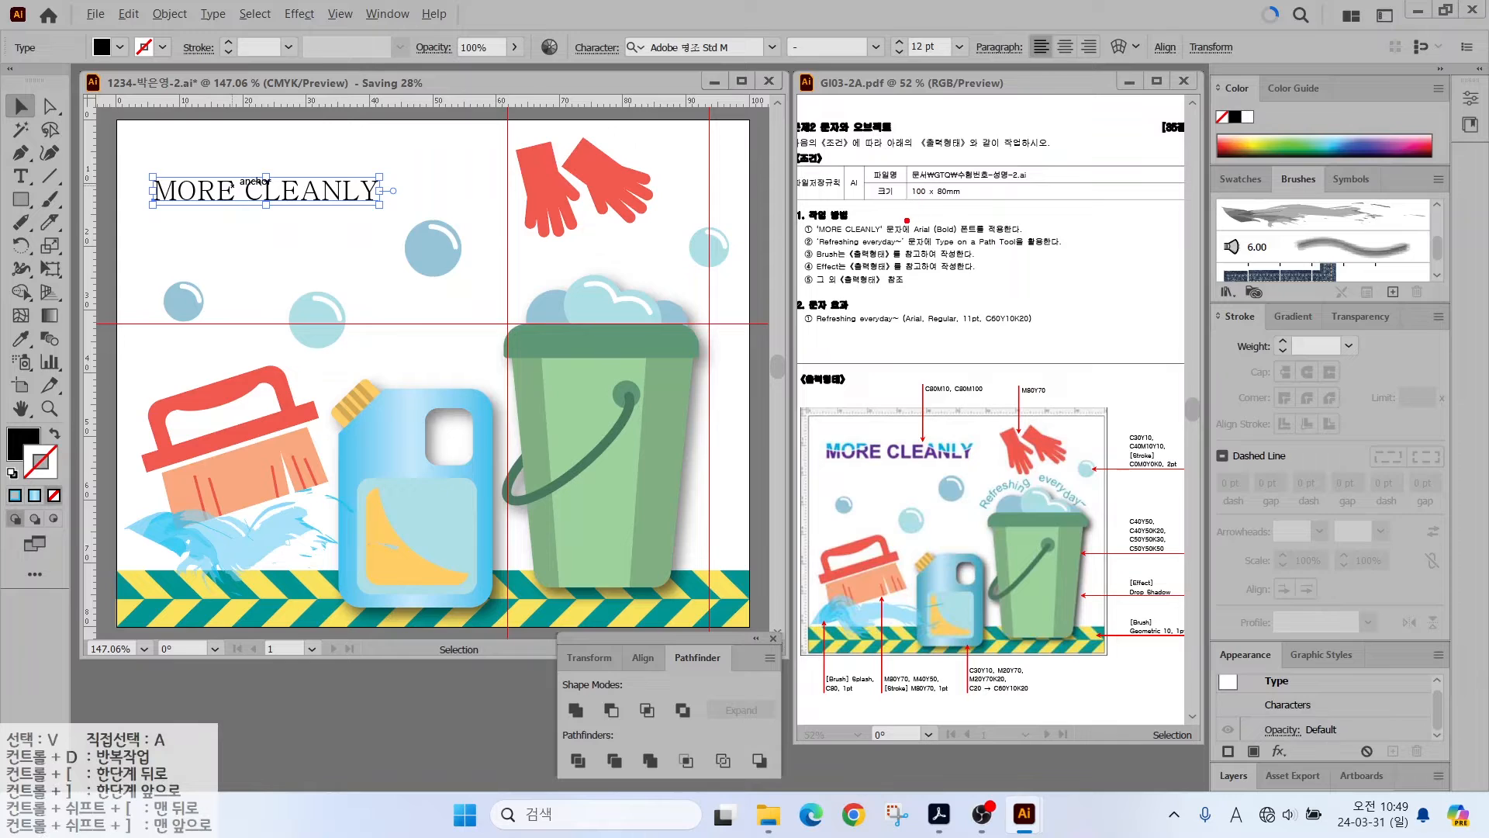
left_click_drag(930, 223, 975, 187)
- Set MORE CLEANLY in Arial Bold and scale it up to about 17.5 pt
key("Escape")
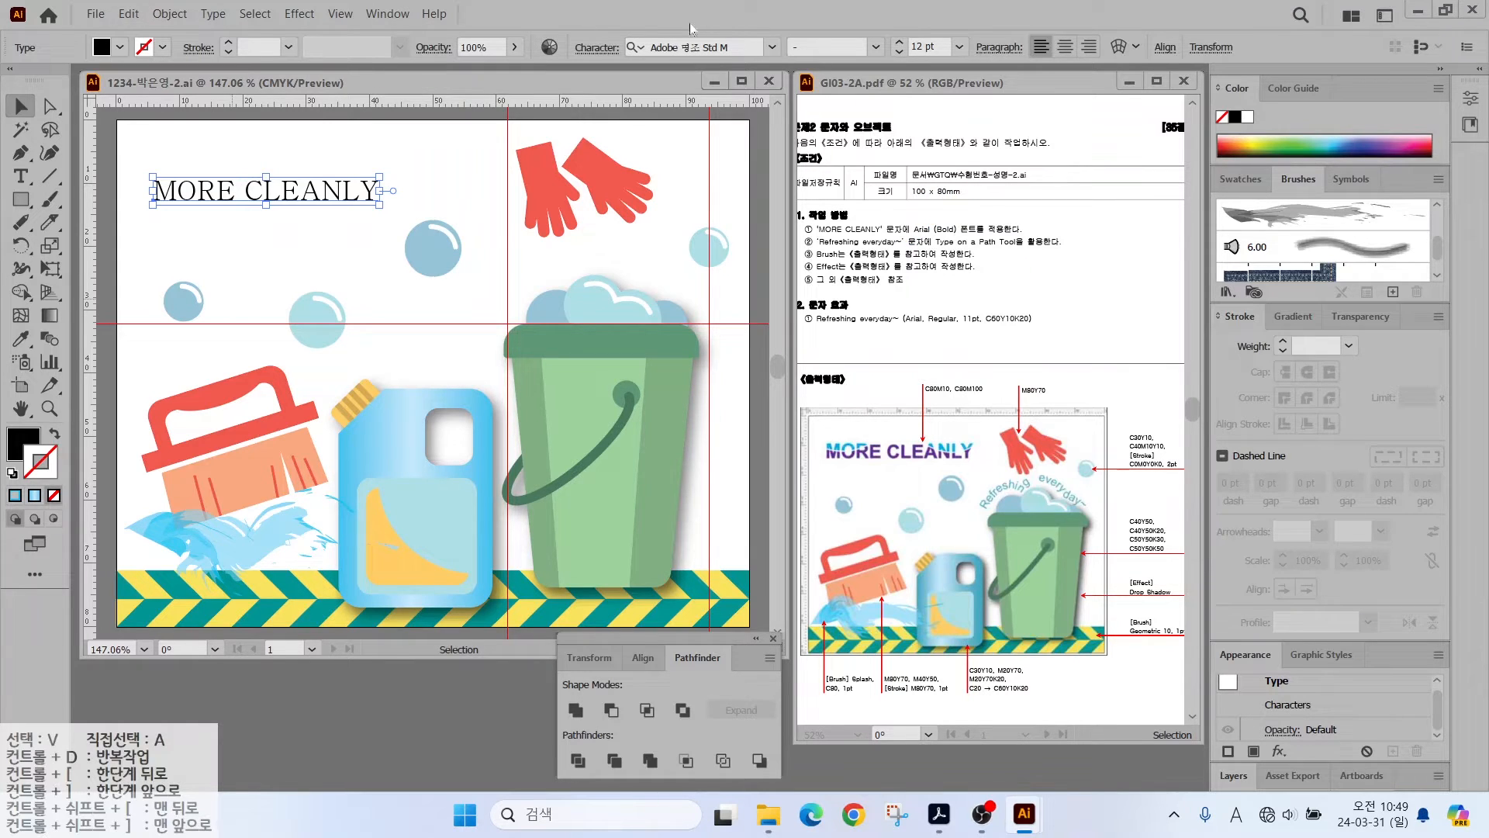
left_click(773, 48)
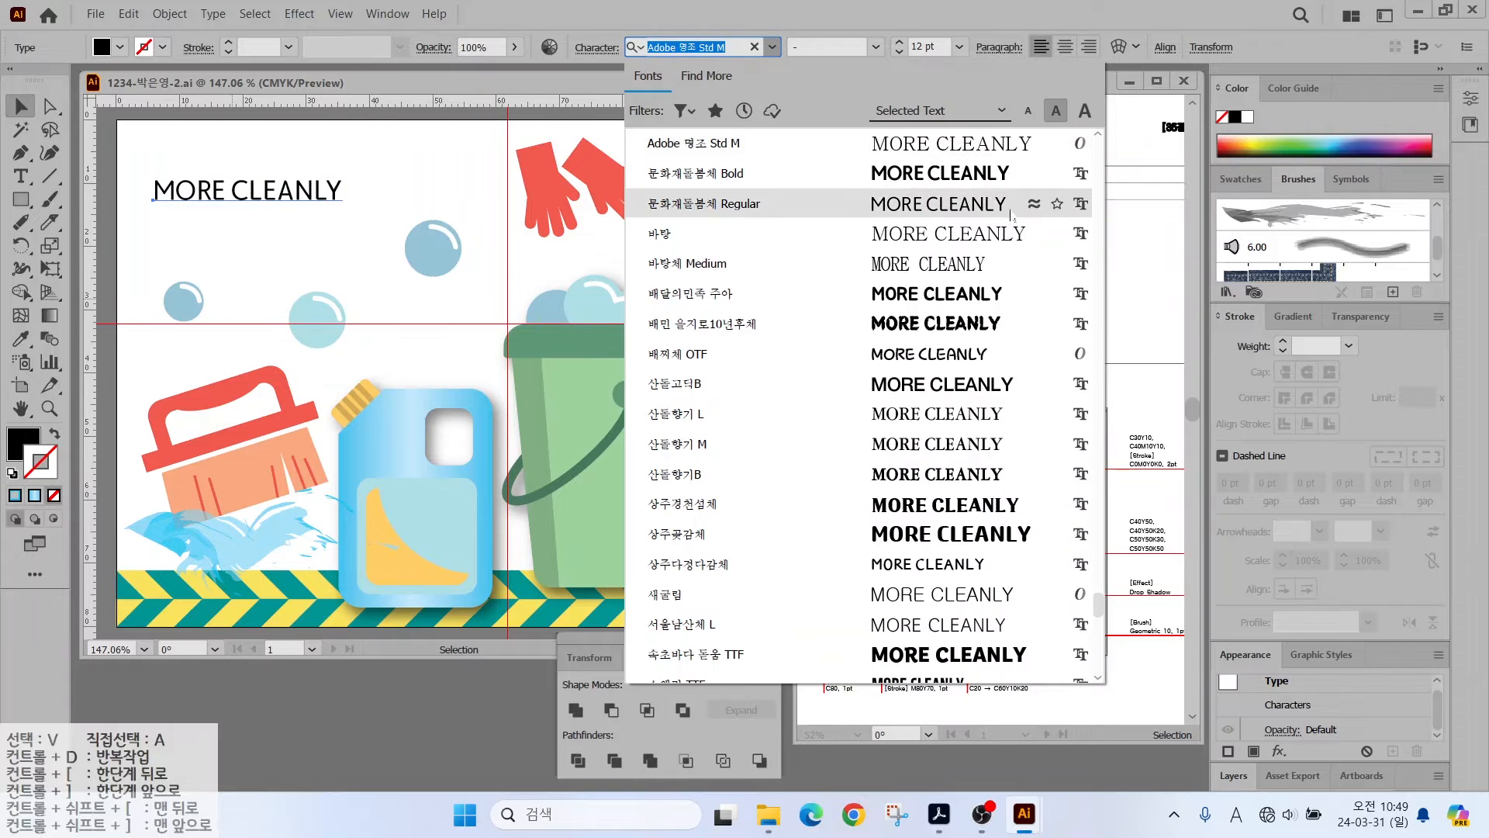
left_click_drag(1098, 604, 1098, 147)
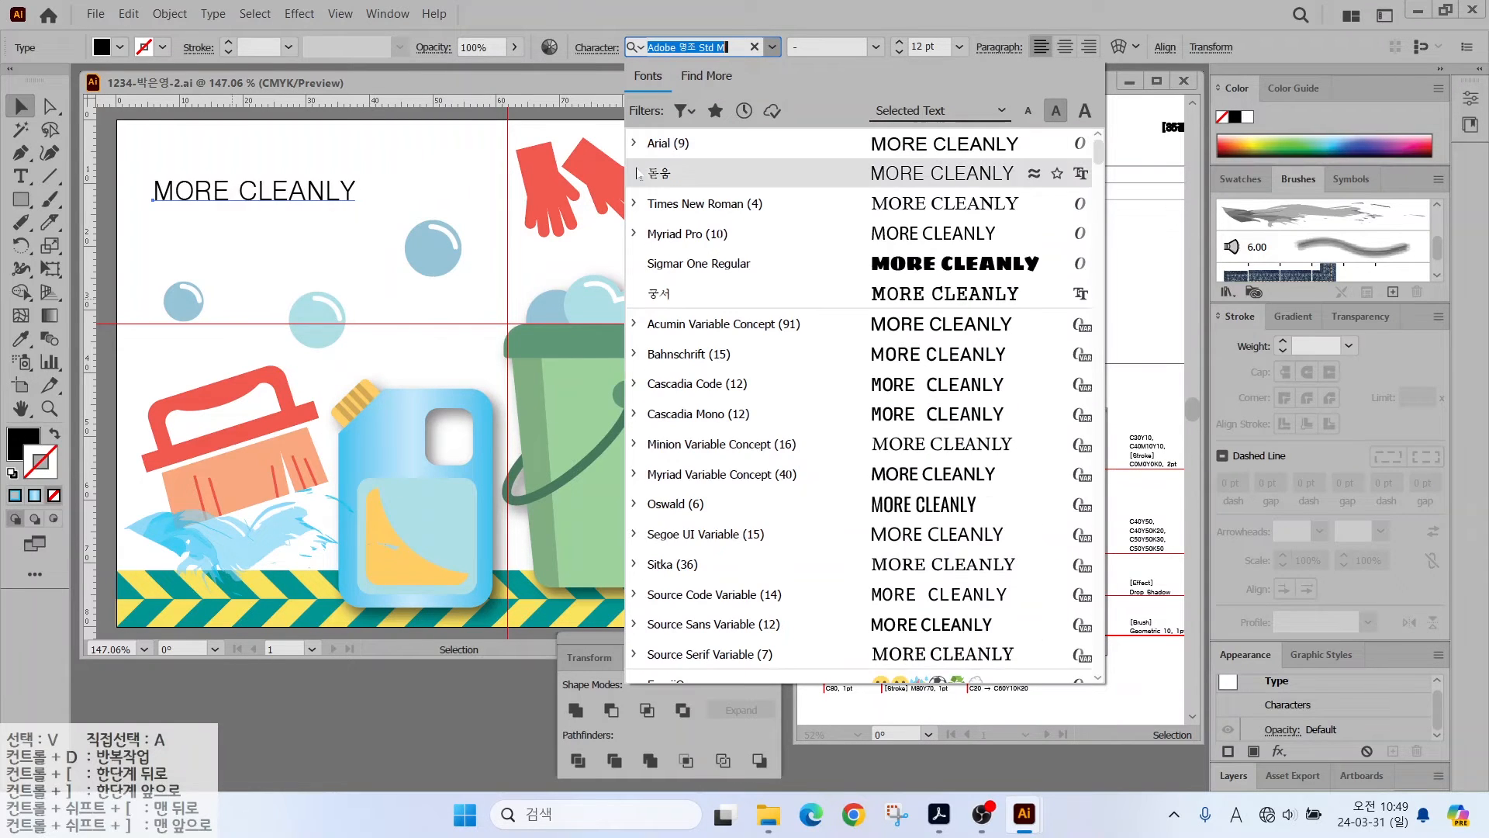
left_click(660, 144)
left_click(876, 47)
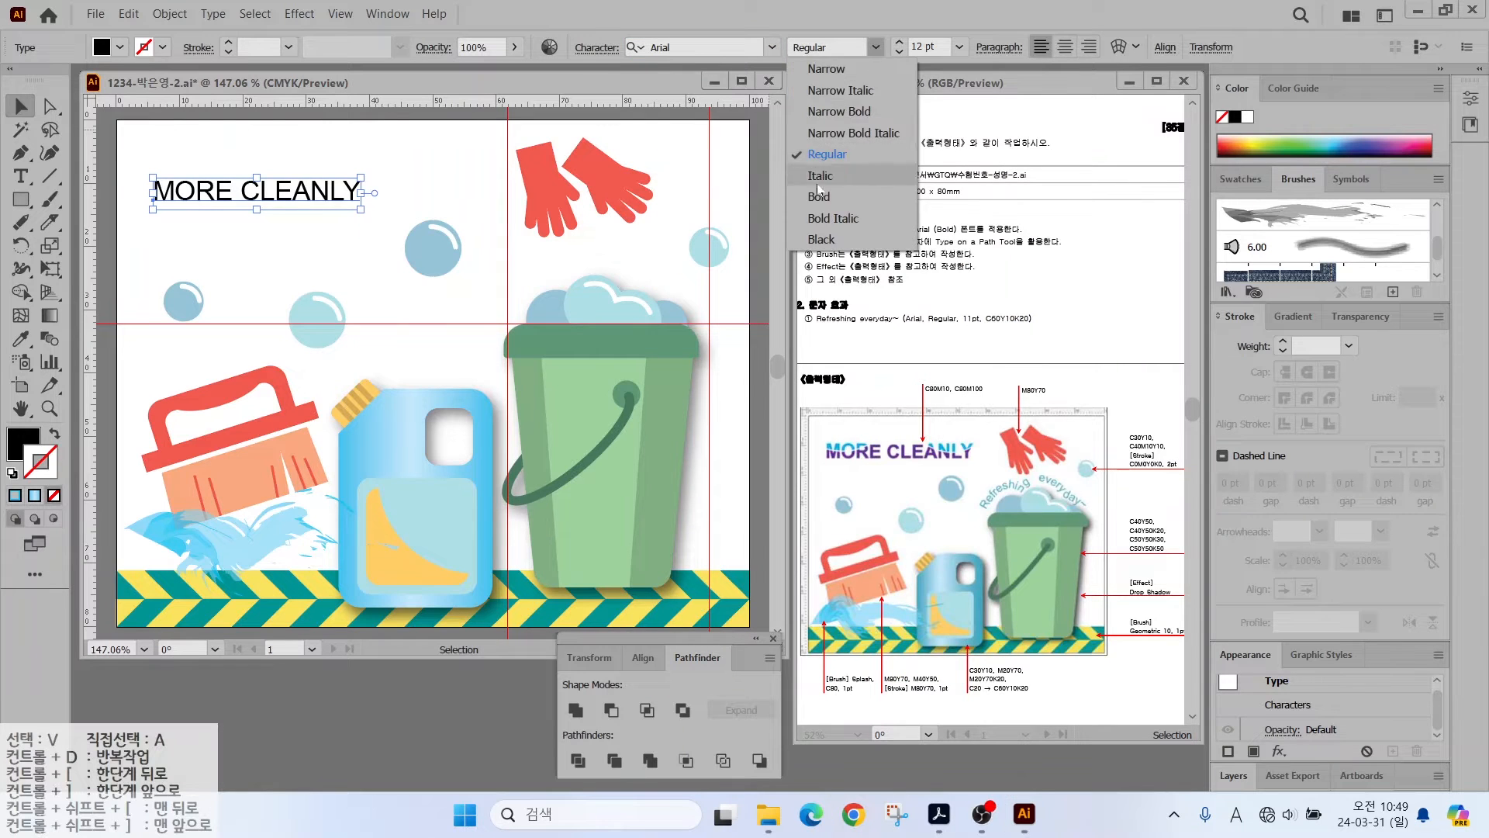
left_click(816, 192)
left_click_drag(365, 178, 462, 162)
- Fill the heading blue with C80 M10 Y0 K0
double_click(23, 434)
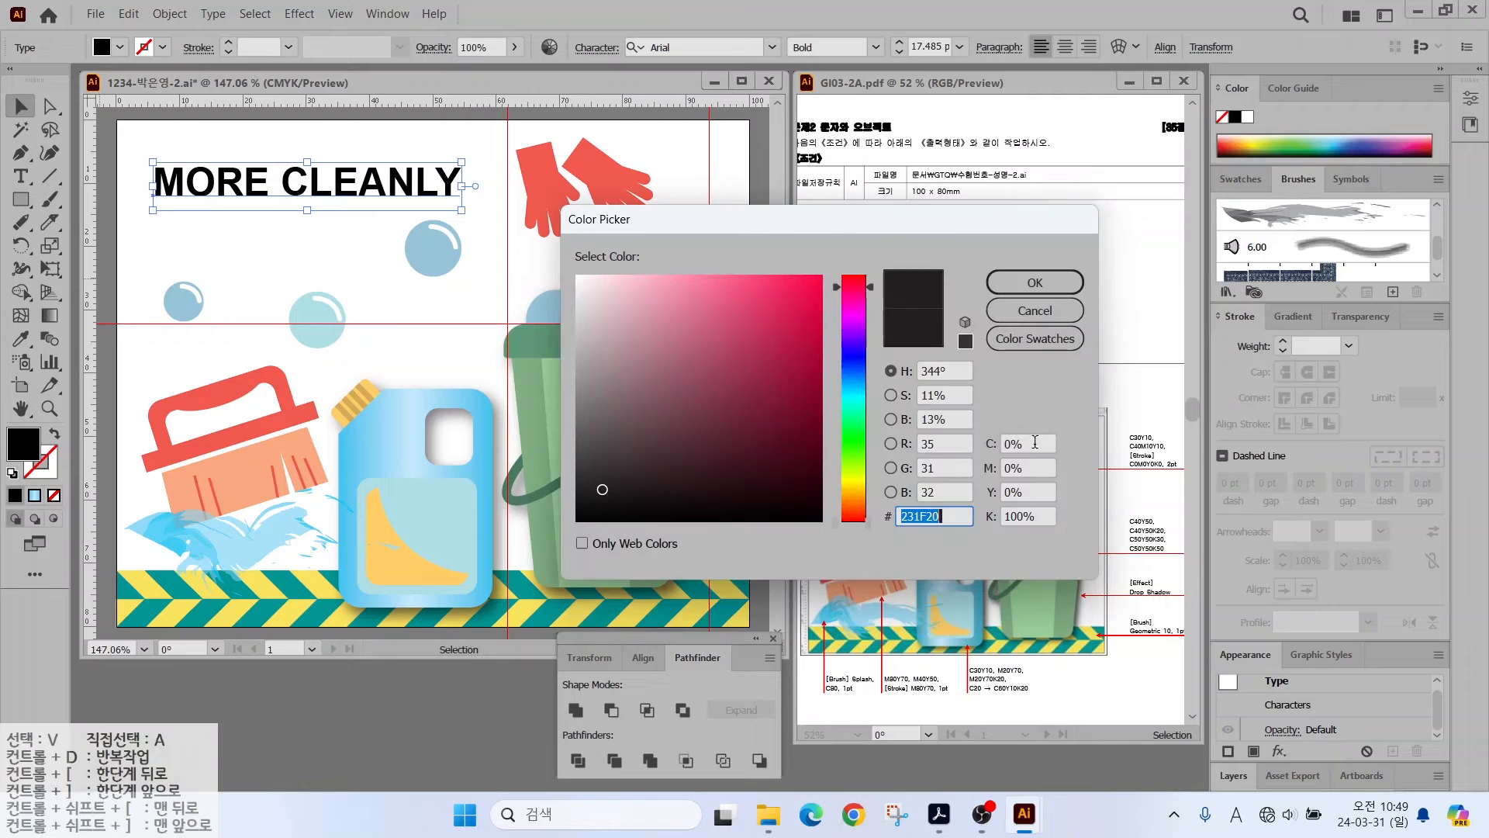
key("Tab")
type("80")
key("Tab")
type("10")
key("Tab")
key("Tab")
type("0")
key("Return")
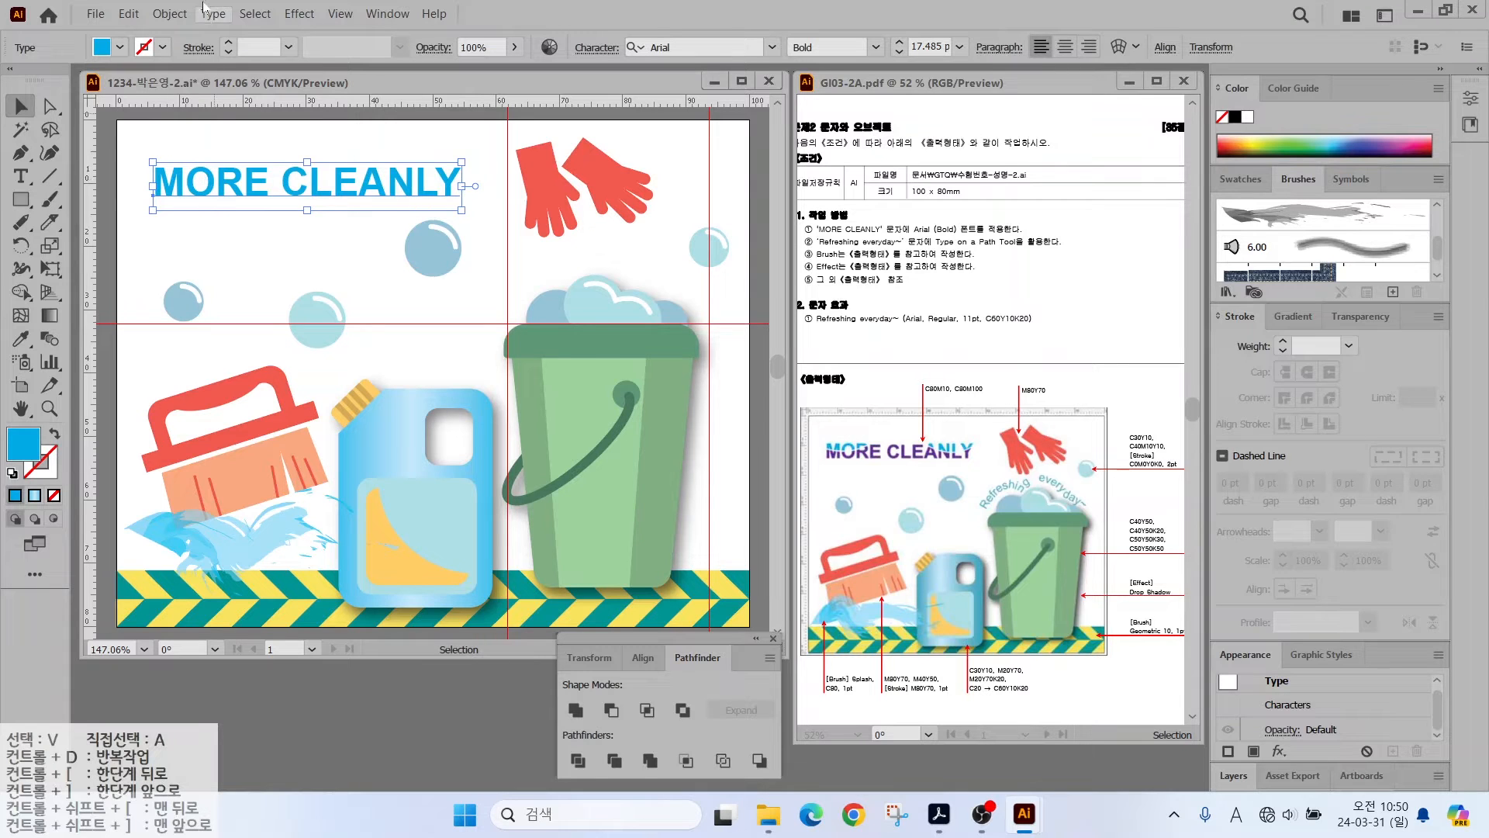
- Turn the MORE CLEANLY type into letter shapes with Type > Create Outlines
left_click(174, 14)
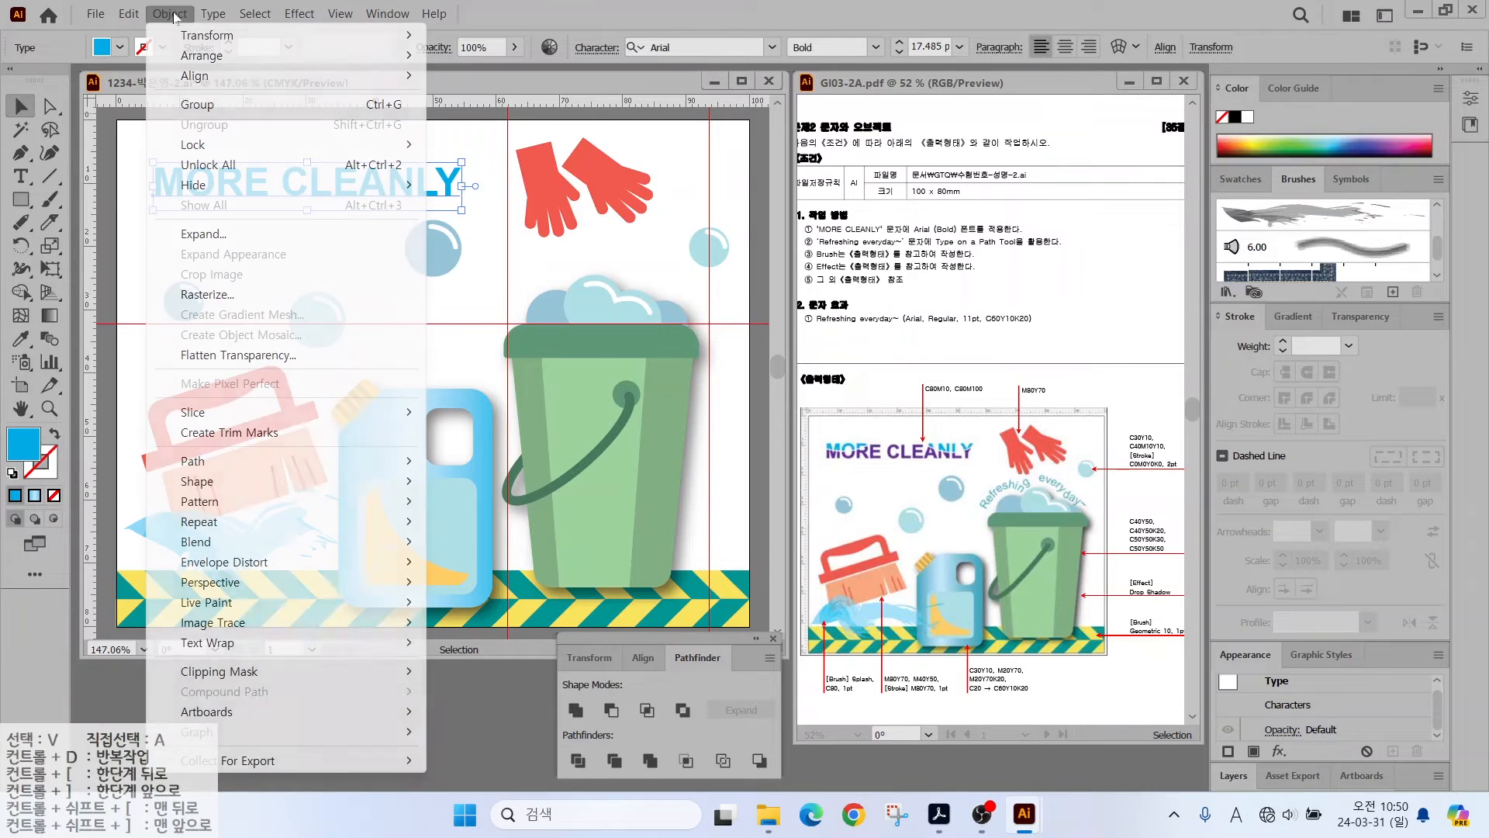
left_click(198, 237)
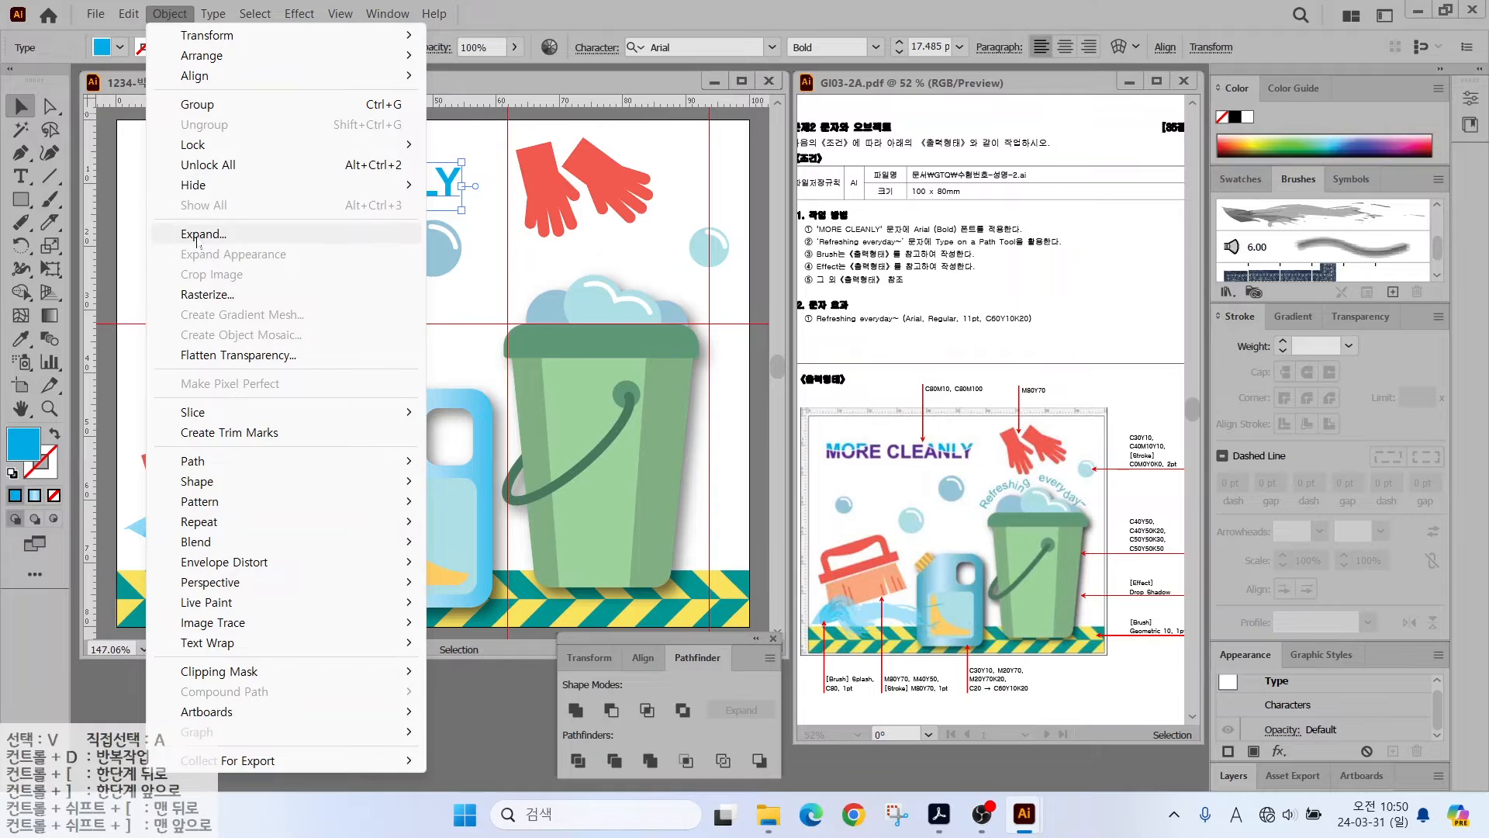
left_click(213, 15)
left_click(213, 15)
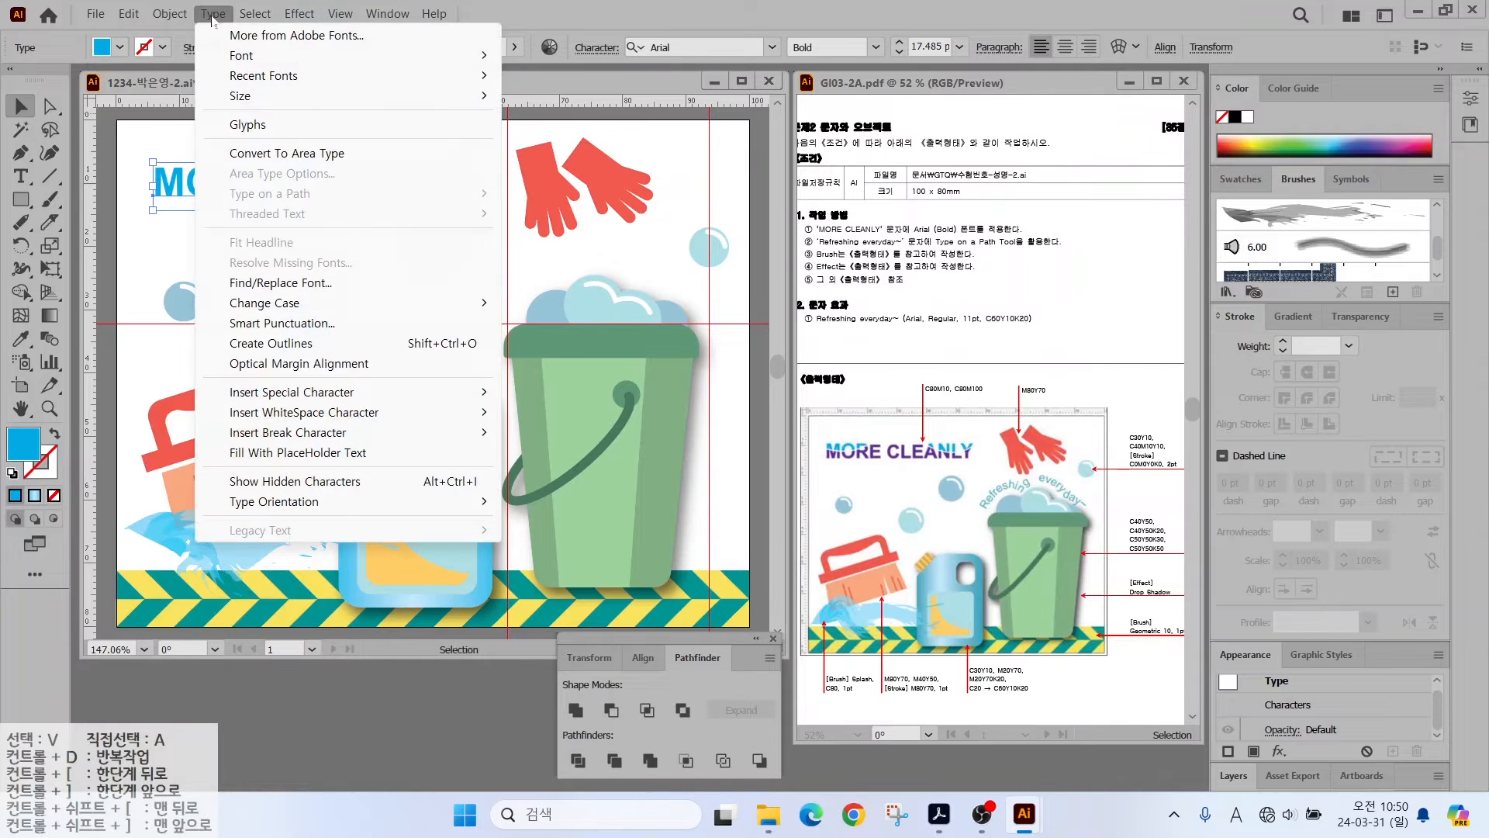
left_click(251, 344)
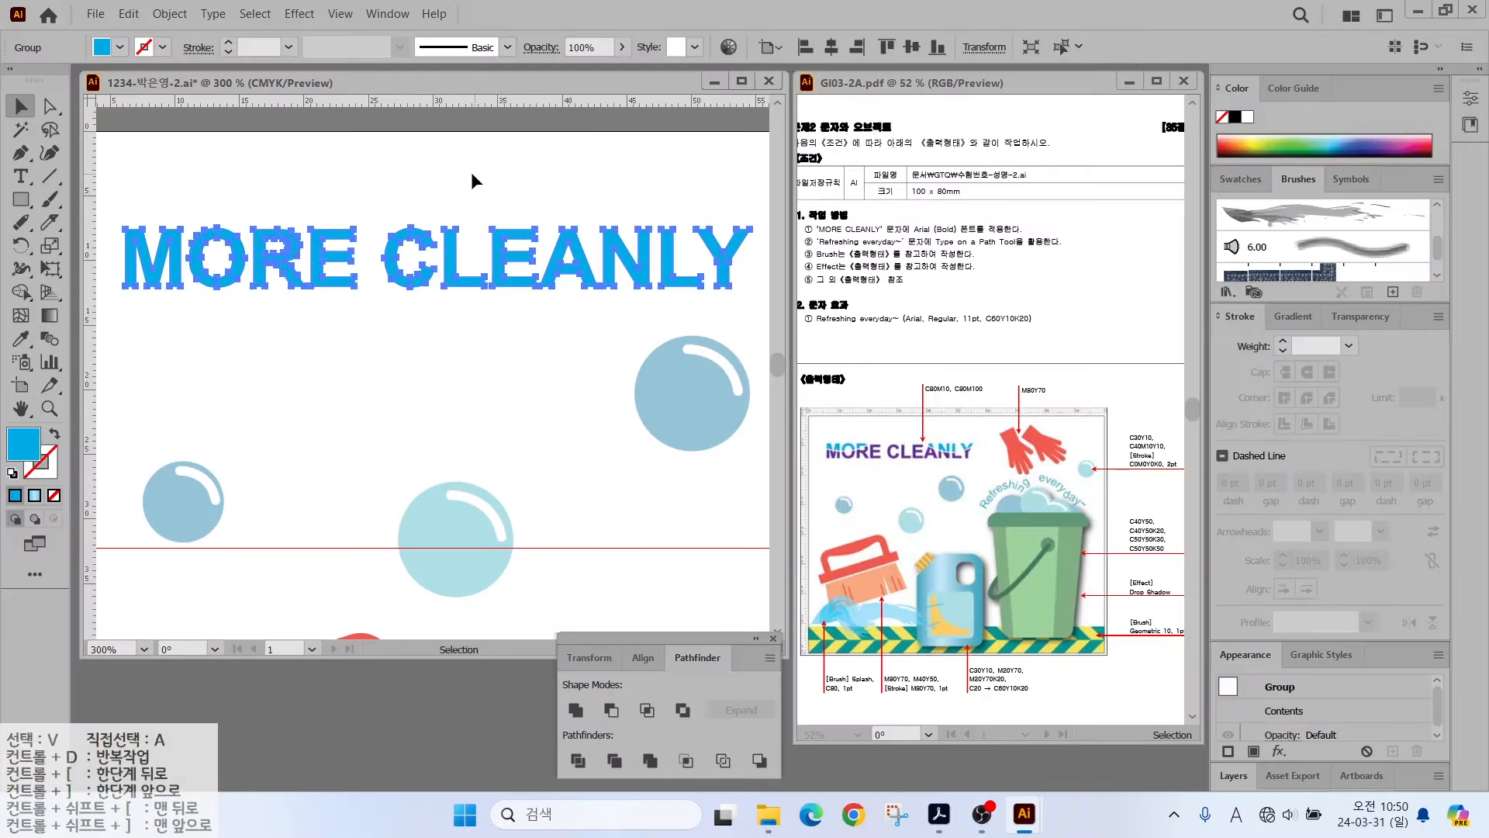
- Cut the outlined MORE CLEANLY letters along a curve with the Knife tool
left_click(470, 175)
left_click(426, 248)
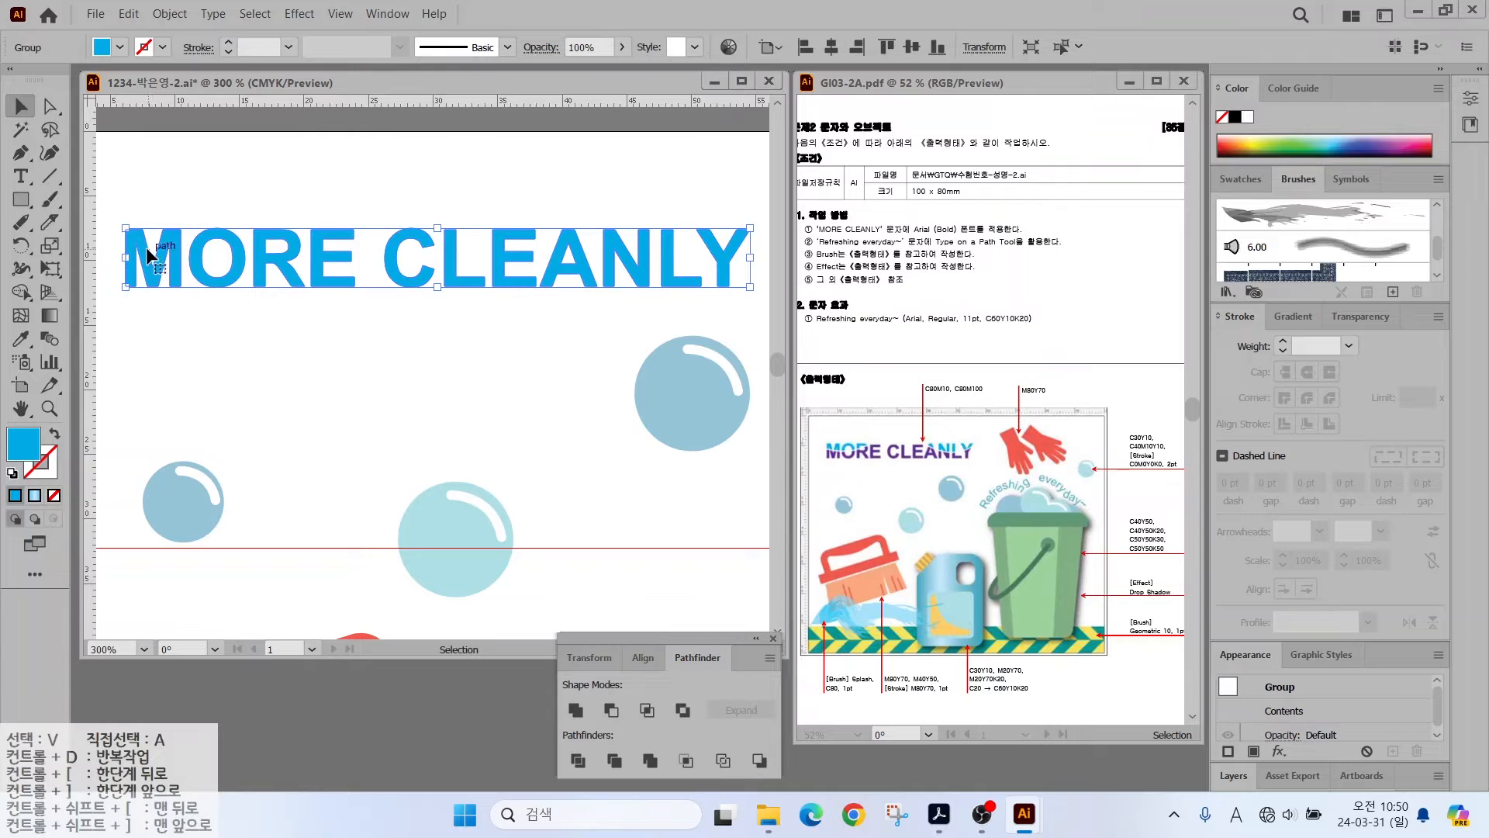
left_click(54, 225)
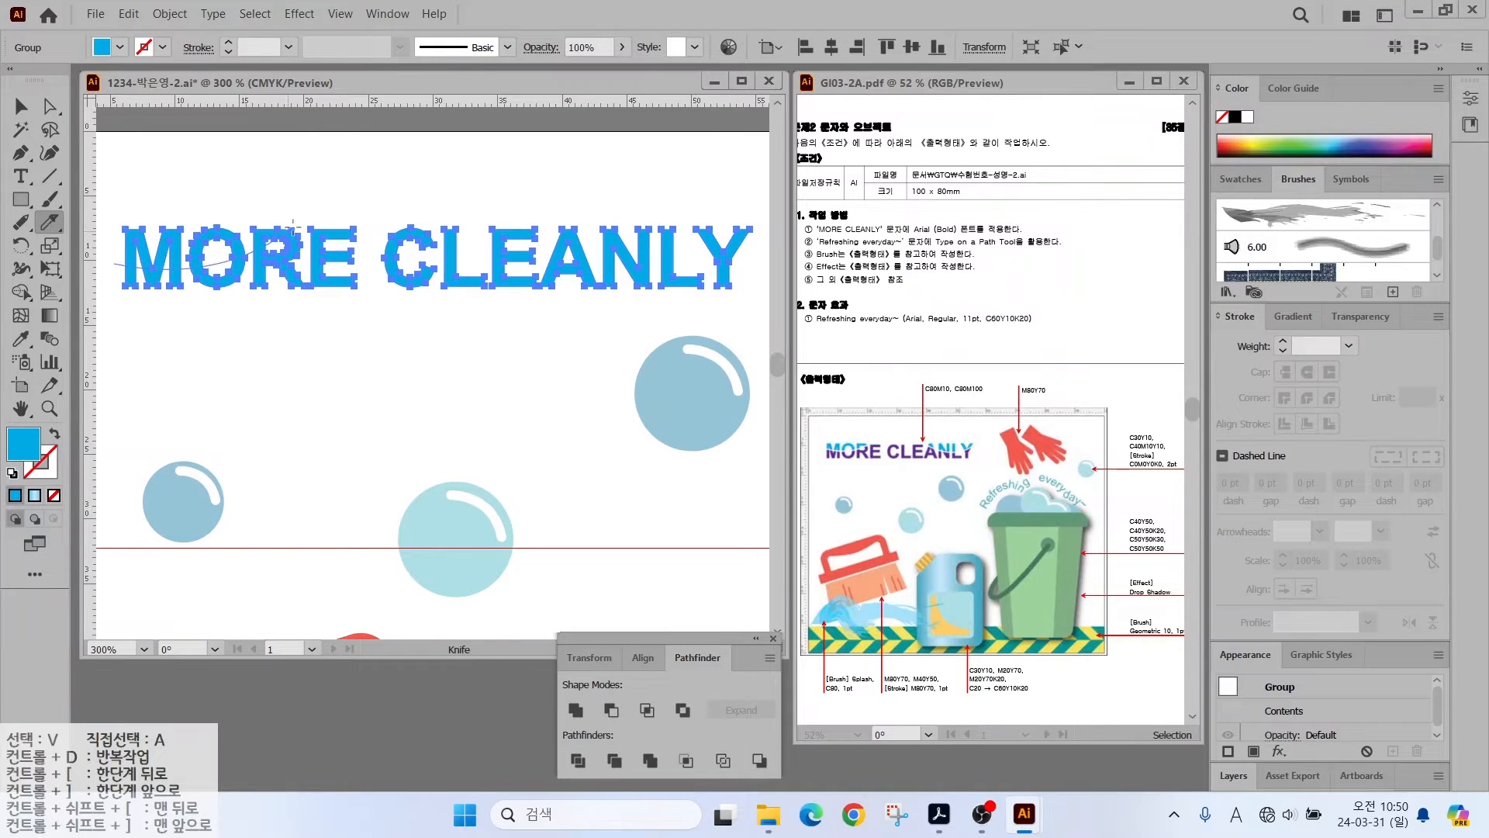
left_click_drag(329, 192, 332, 193)
mouse_move(502, 181)
left_mouse_down()
mouse_move(644, 251)
mouse_move(756, 258)
left_mouse_up()
- Marquee-select the lower pieces of every letter with Direct Selection
left_click(24, 111)
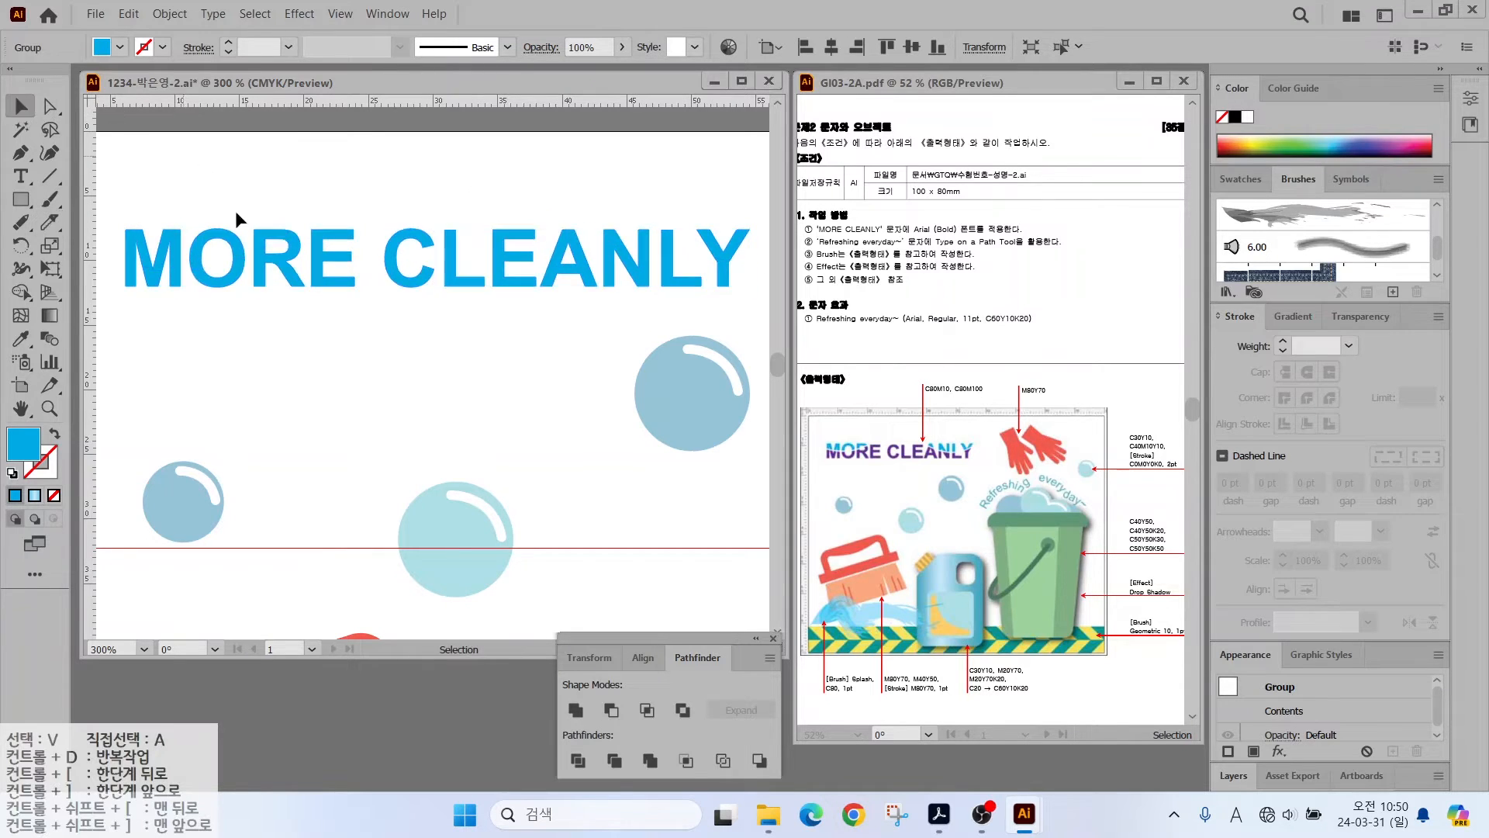
left_click(223, 207)
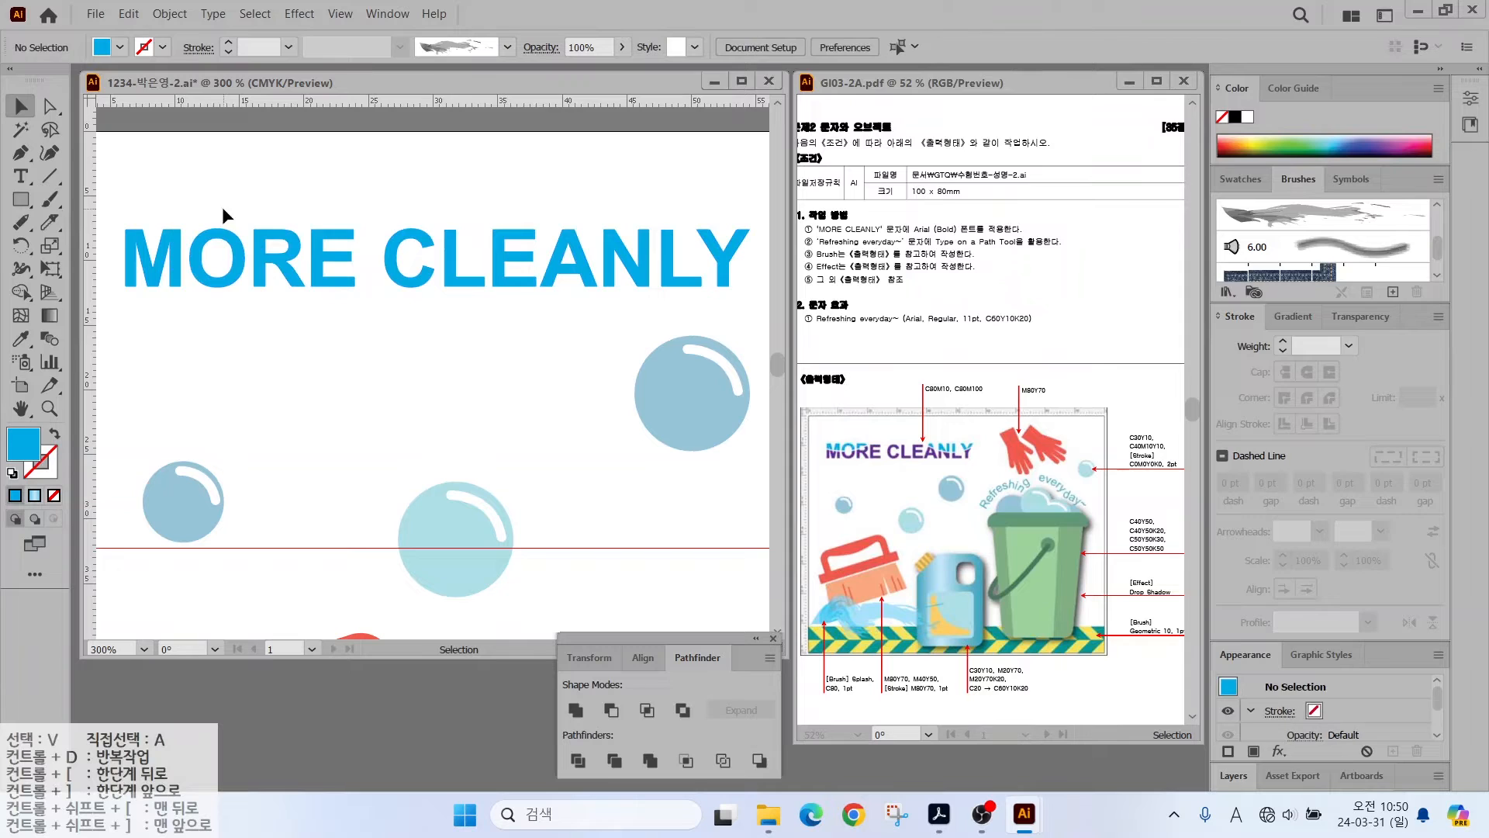
left_click(49, 107)
left_click_drag(124, 310, 750, 280)
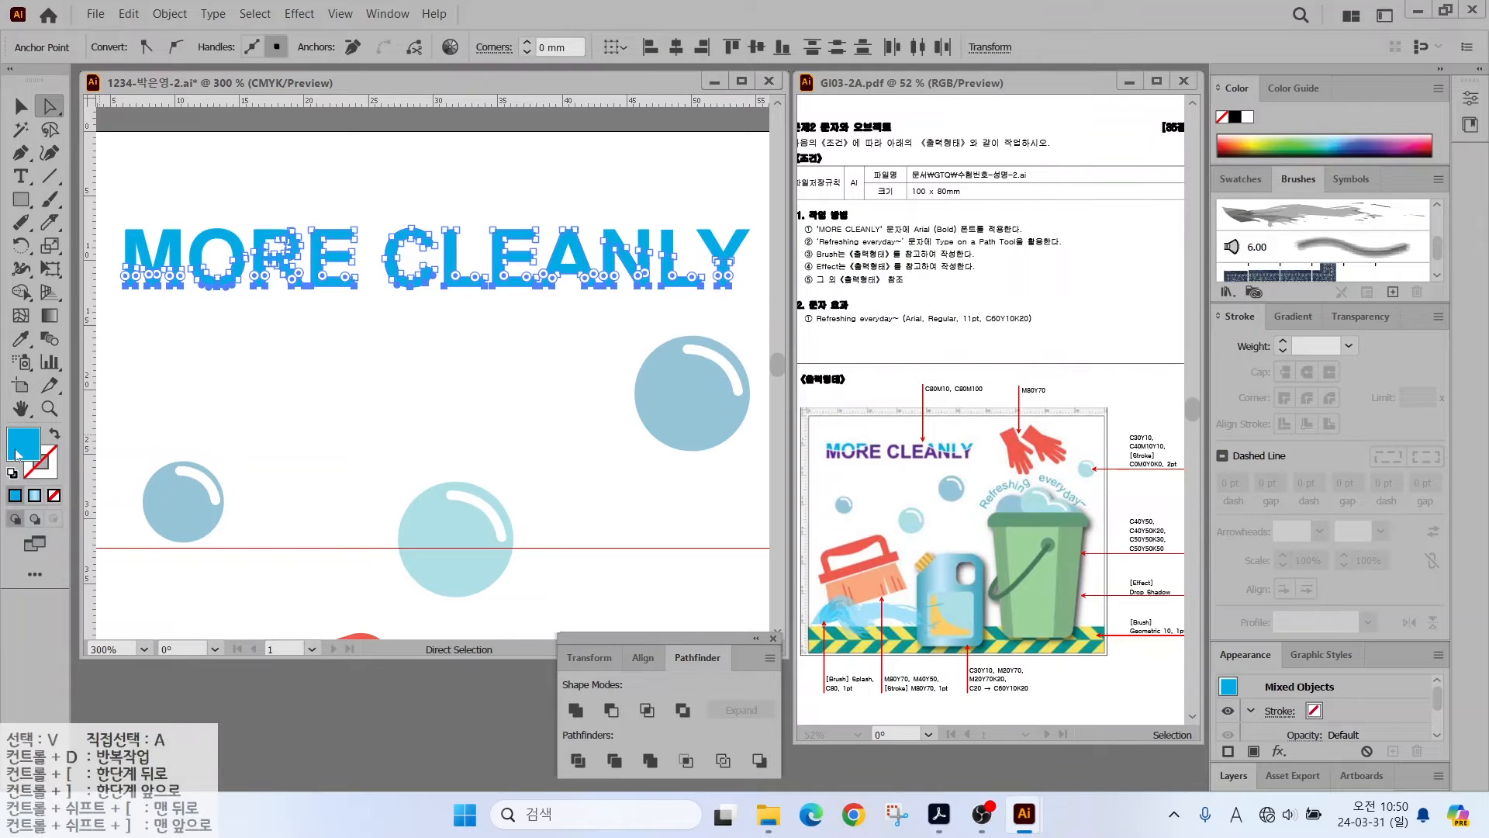
- Fill the lower letter pieces purple with C80 M100, then deselect
double_click(23, 444)
key("Tab")
type("80")
key("Tab")
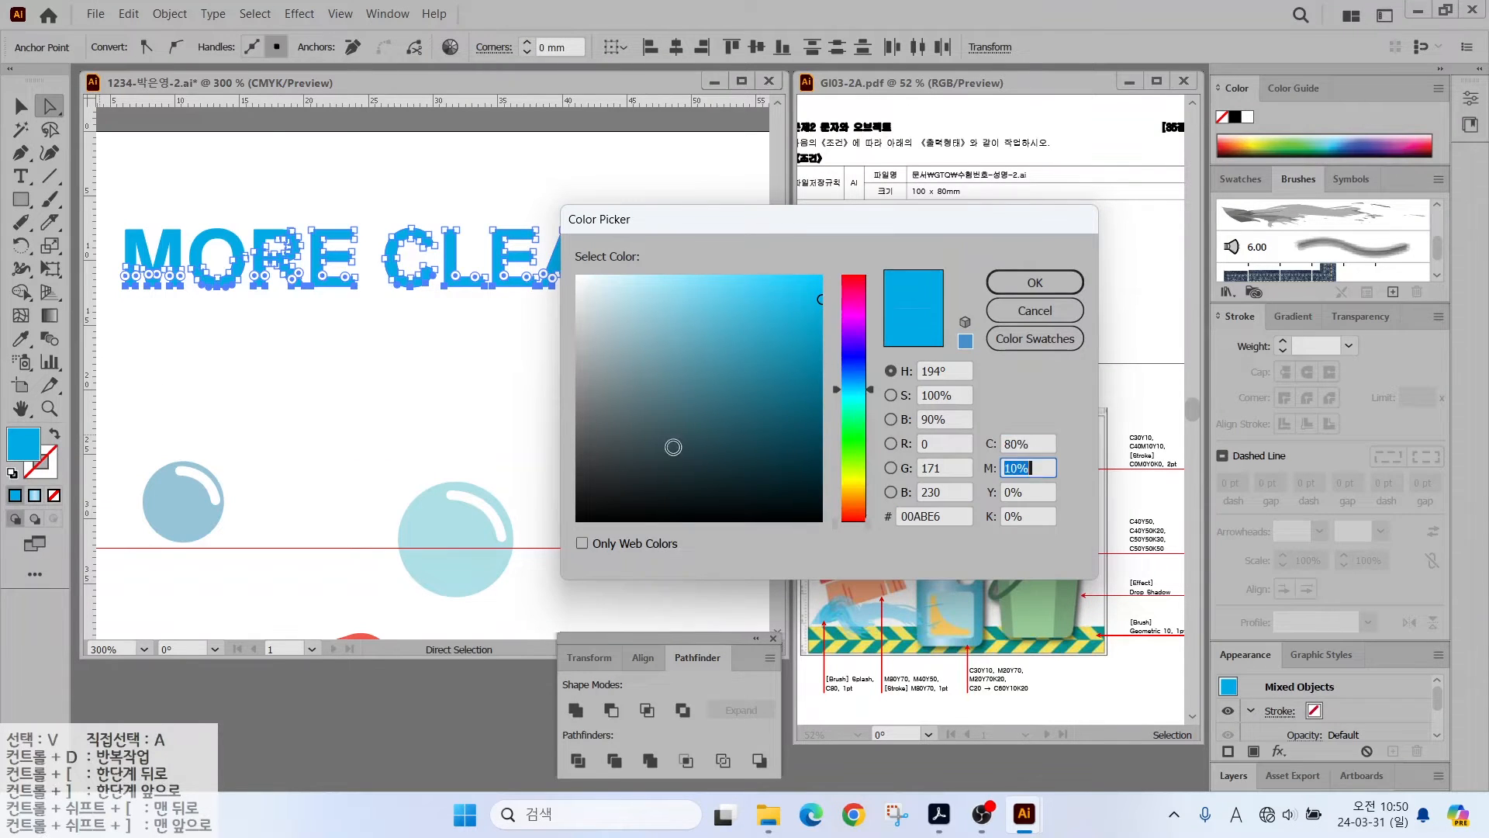
type("100")
key("Tab")
key("Return")
key("v")
left_click(183, 159)
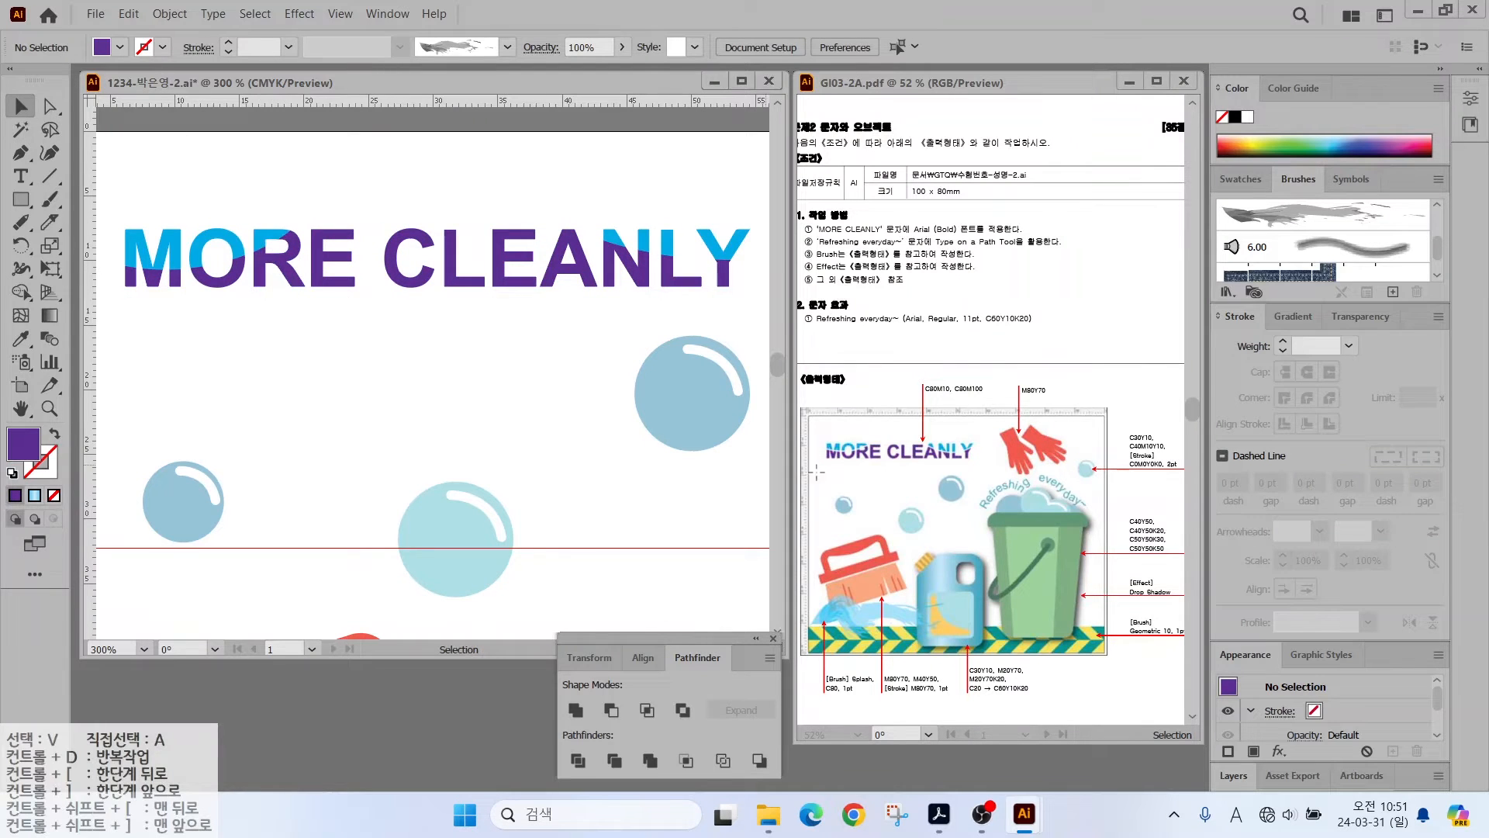
left_click_drag(858, 442, 824, 404)
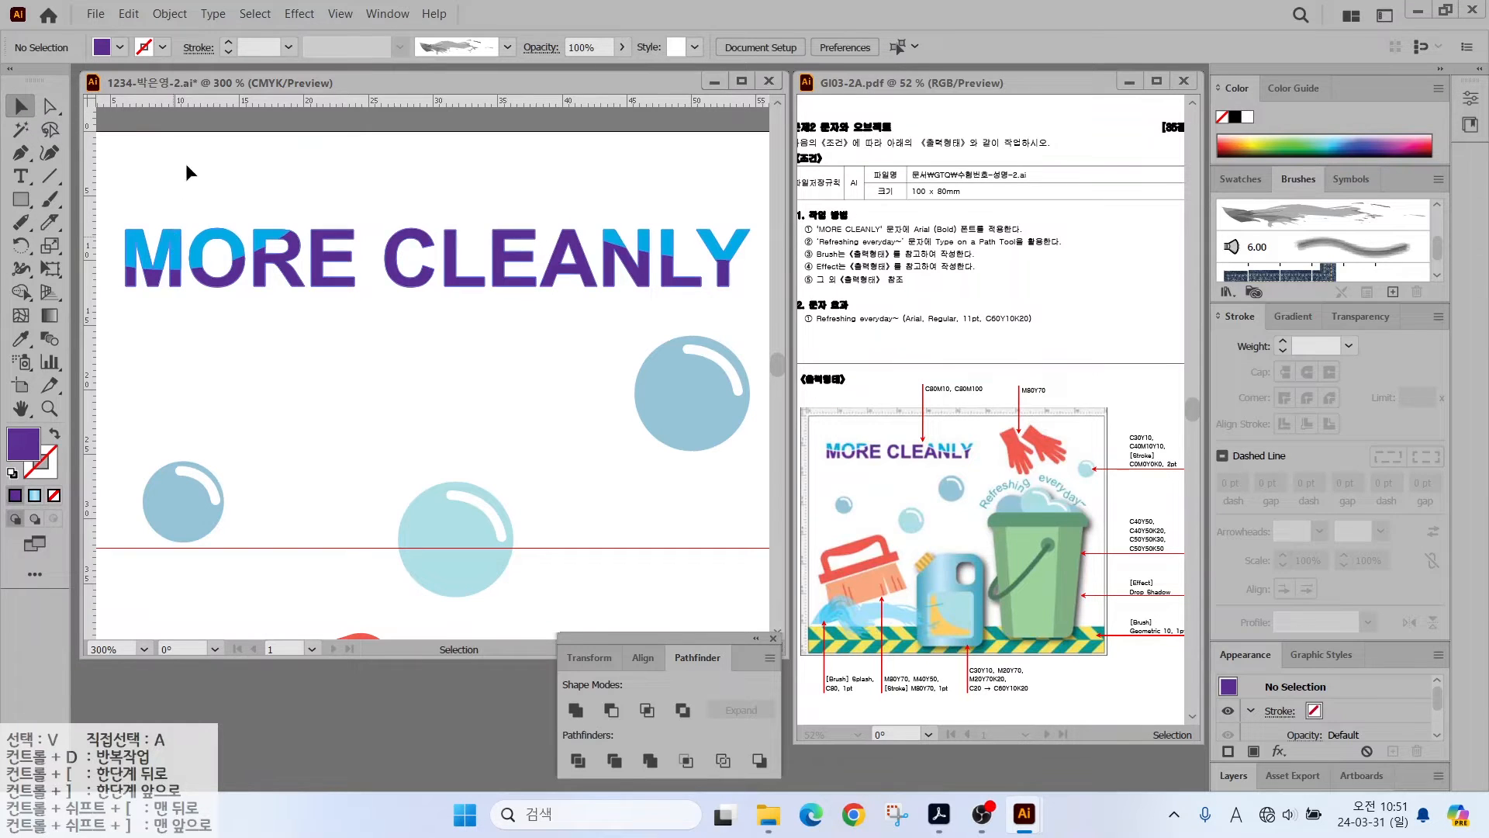
- Try moving the heading and its M piece, undoing both changes
left_click_drag(184, 243, 151, 185)
key("ctrl+z")
left_click(50, 106)
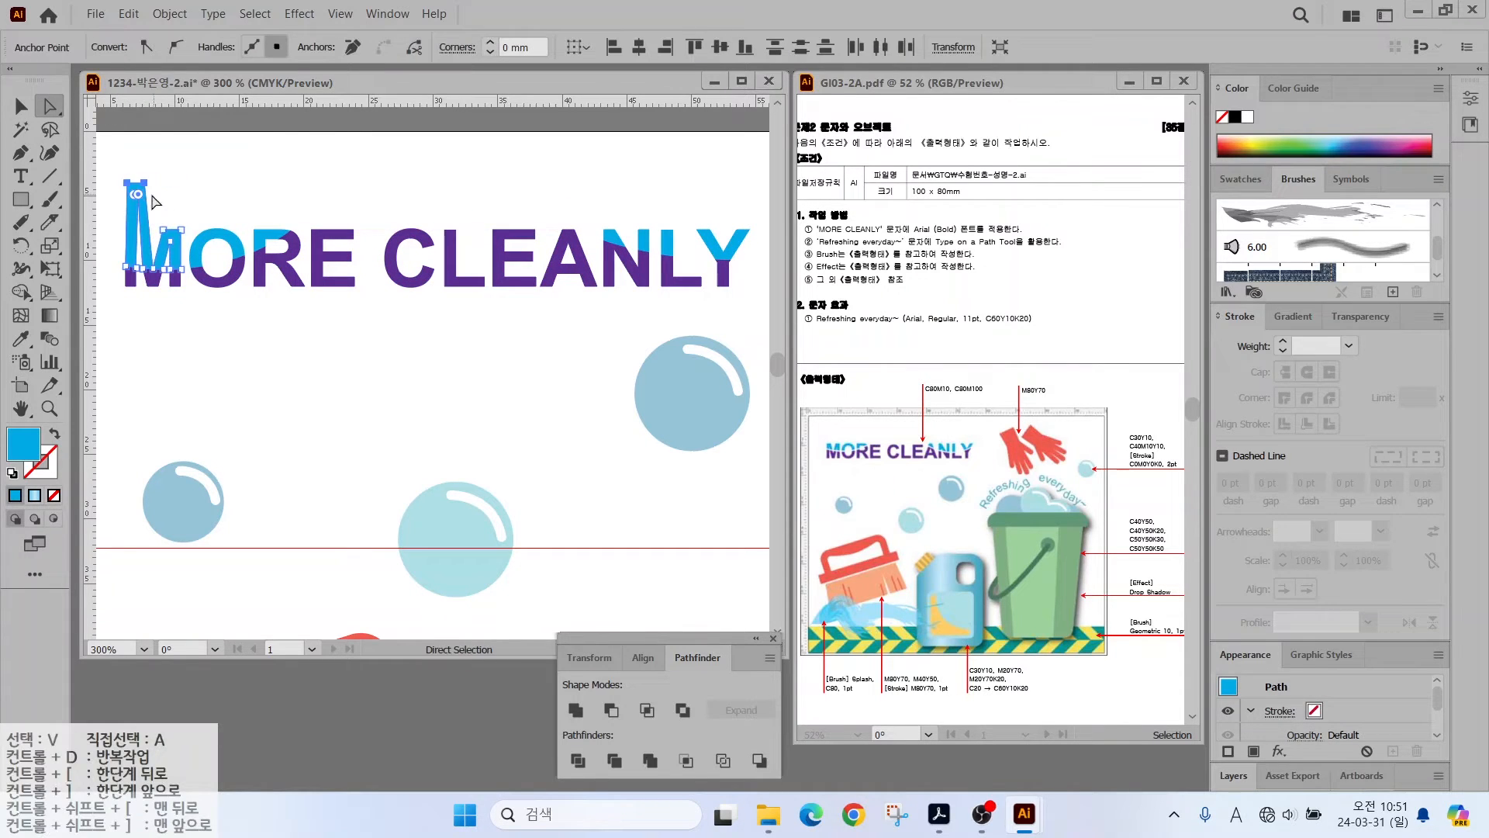
key("ctrl+z")
left_click(199, 186)
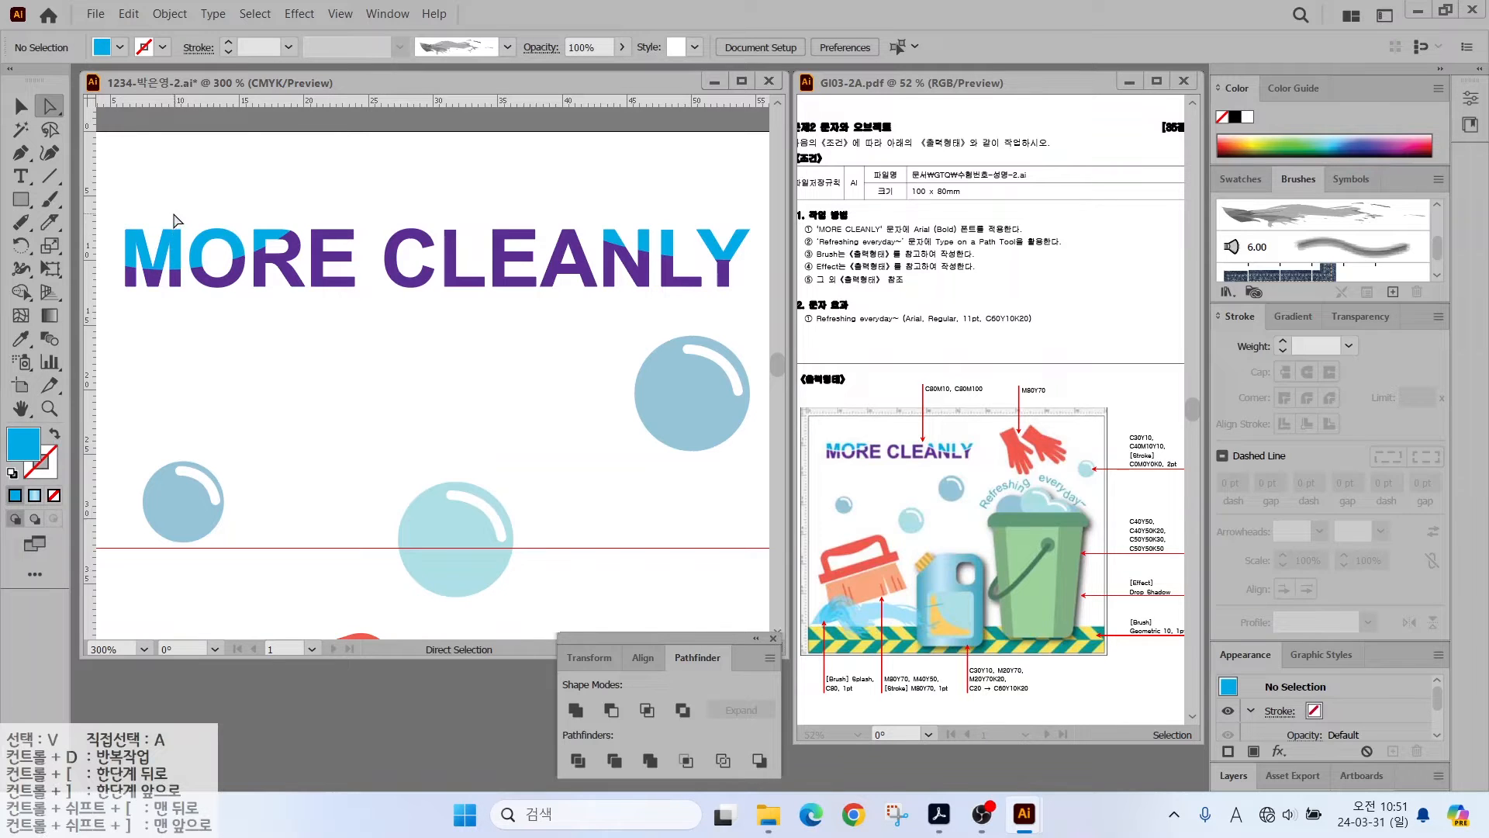
left_click(21, 112)
key("ctrl")
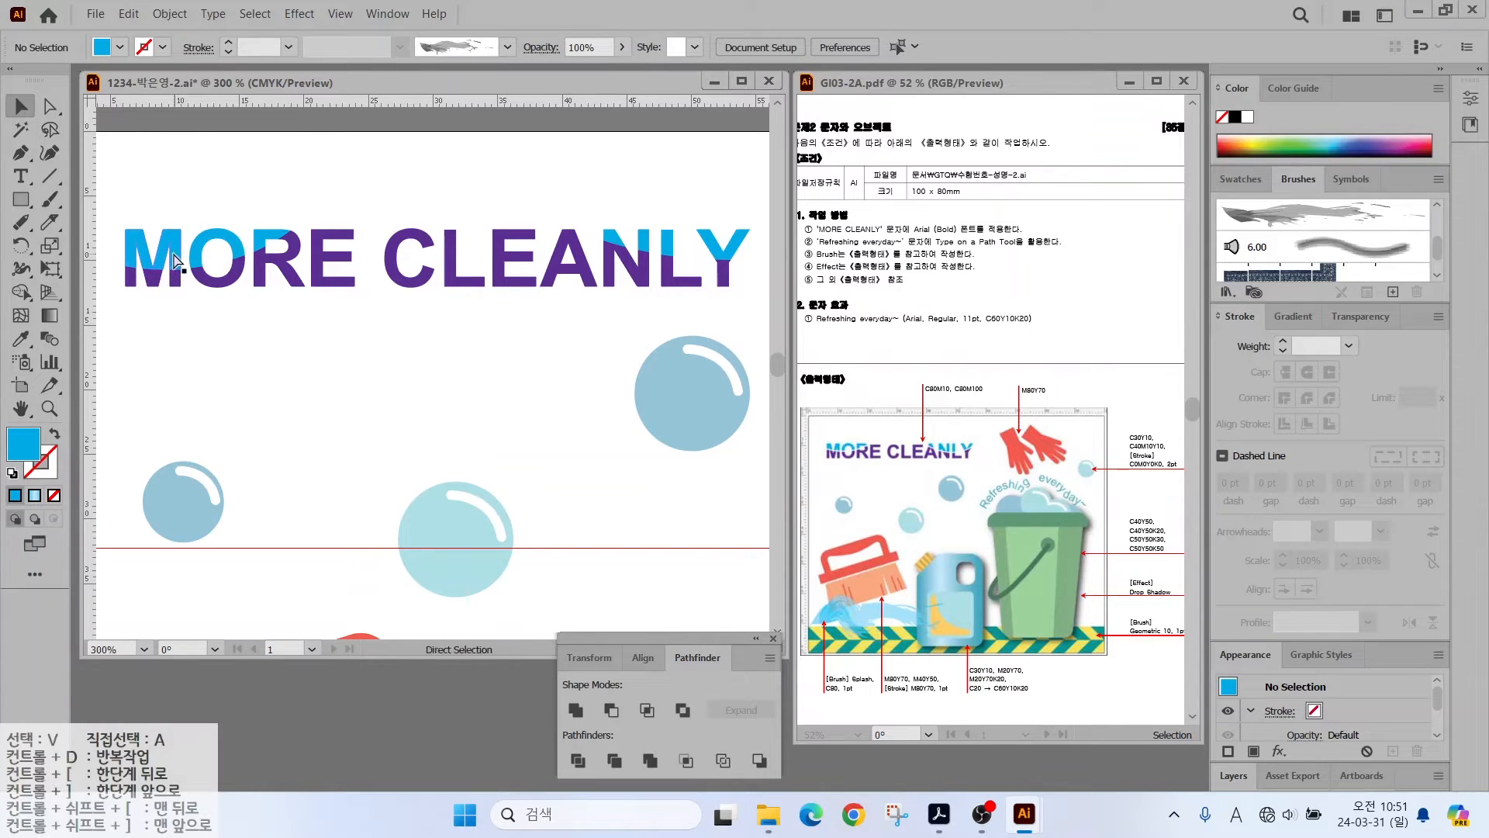
- Isolate the MORE CLEANLY group and nudge its lower letter pieces slightly down
double_click(174, 260)
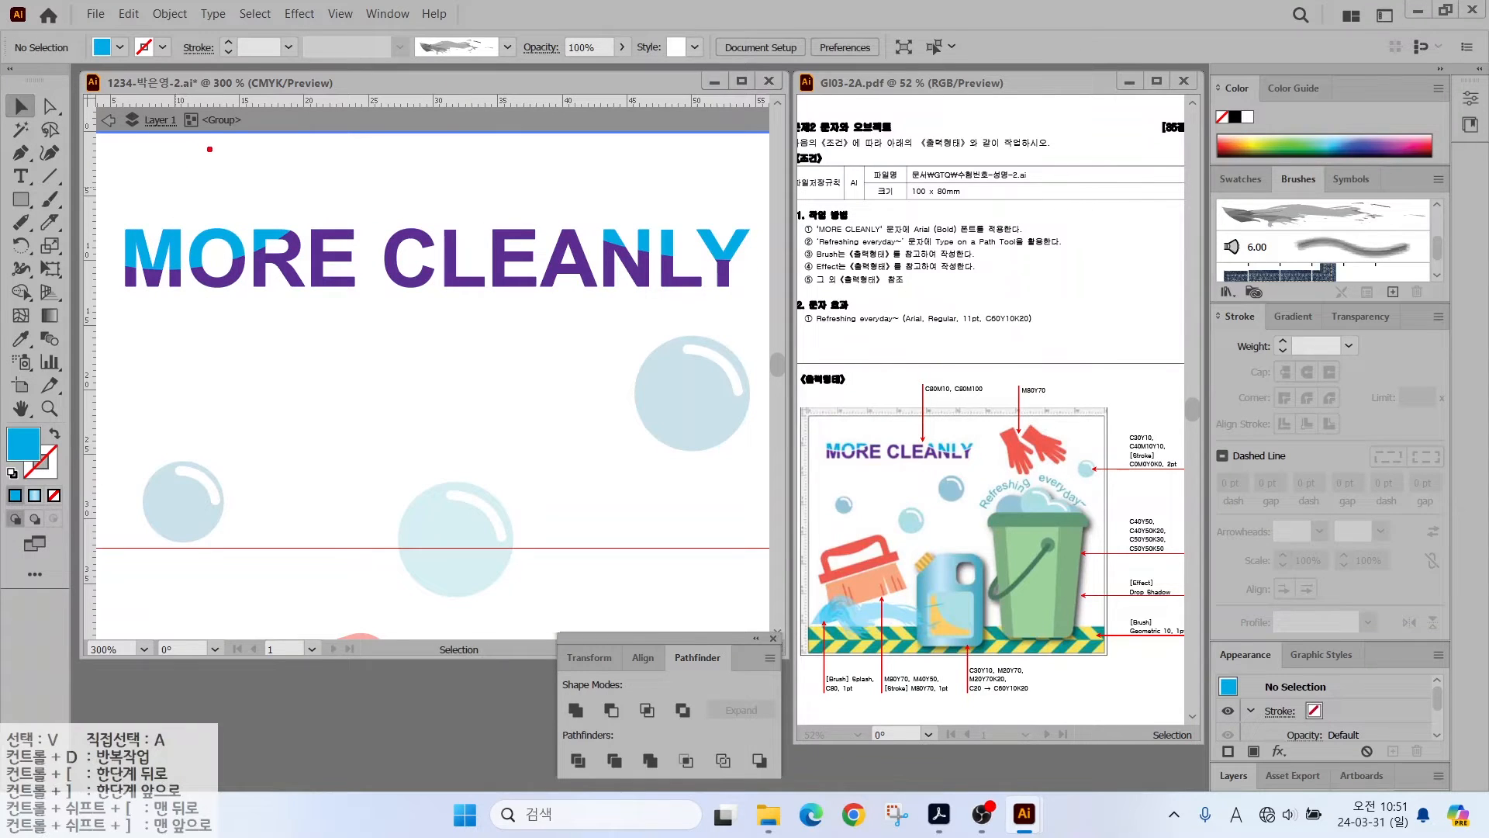
mouse_move(236, 128)
left_mouse_down()
mouse_move(75, 115)
mouse_move(116, 77)
mouse_move(238, 99)
mouse_move(242, 137)
left_mouse_up()
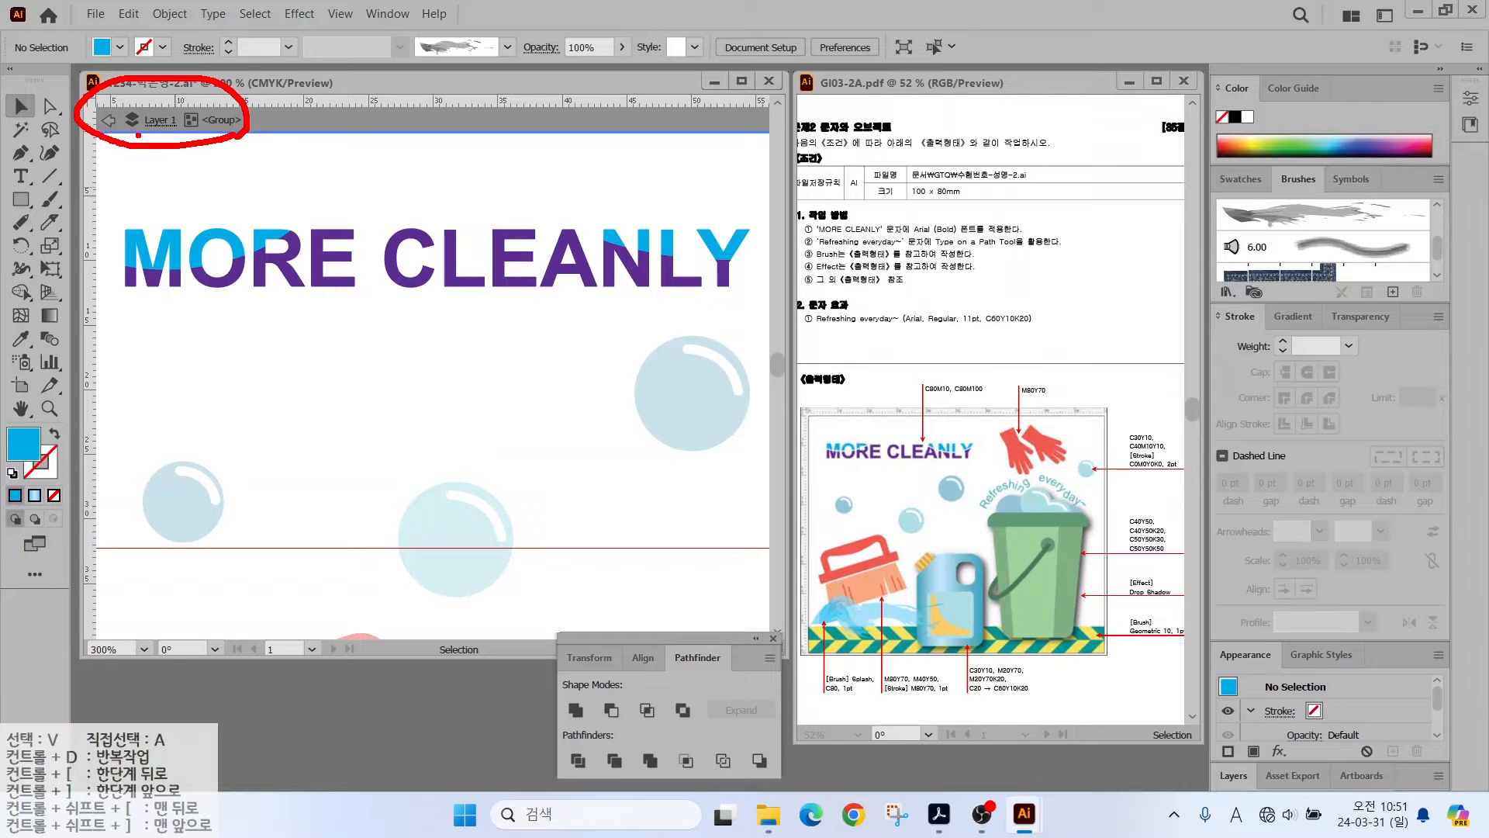
key("Escape")
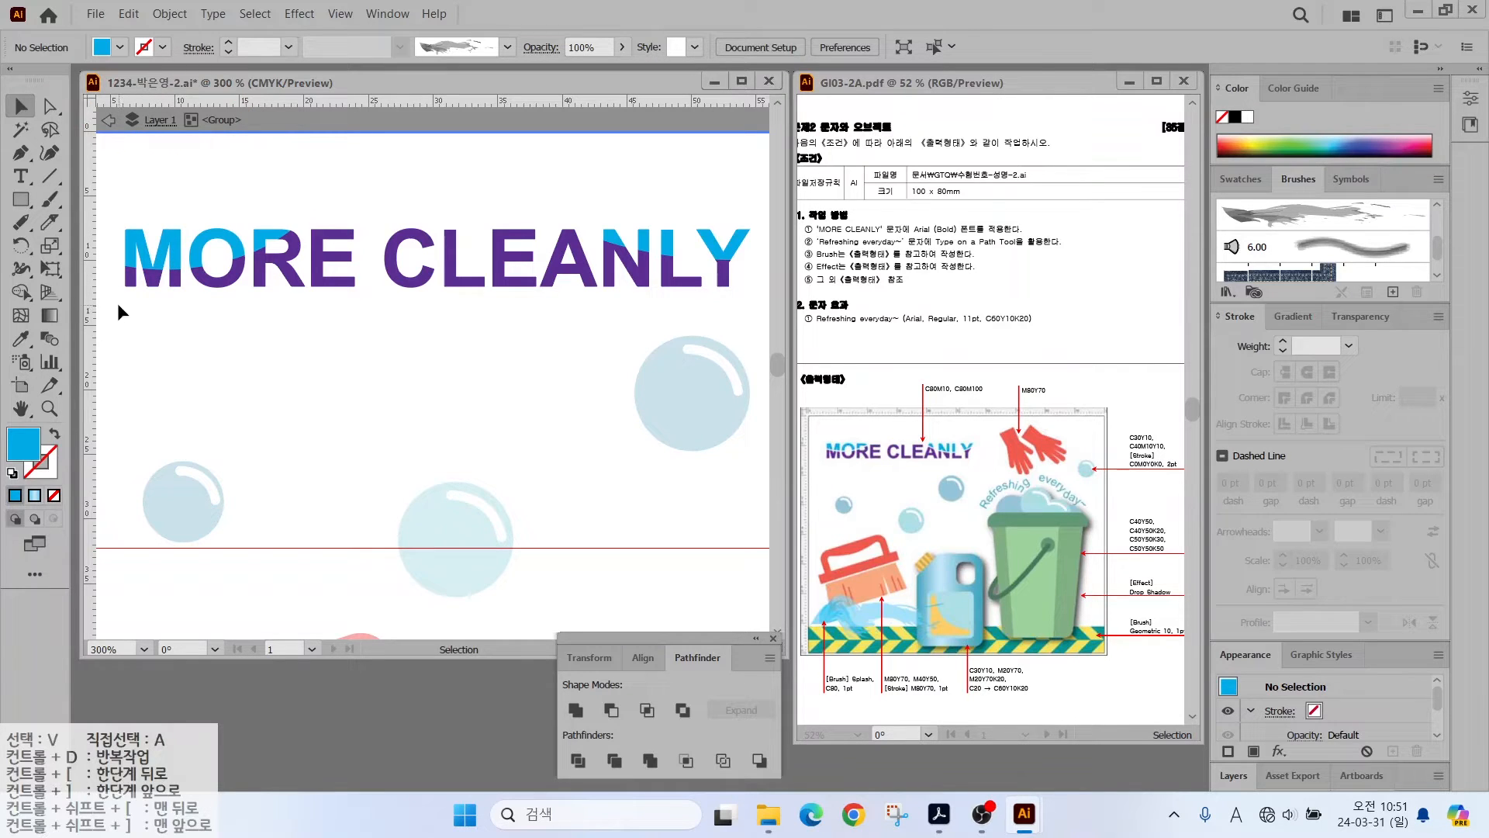
left_click_drag(119, 306, 739, 279)
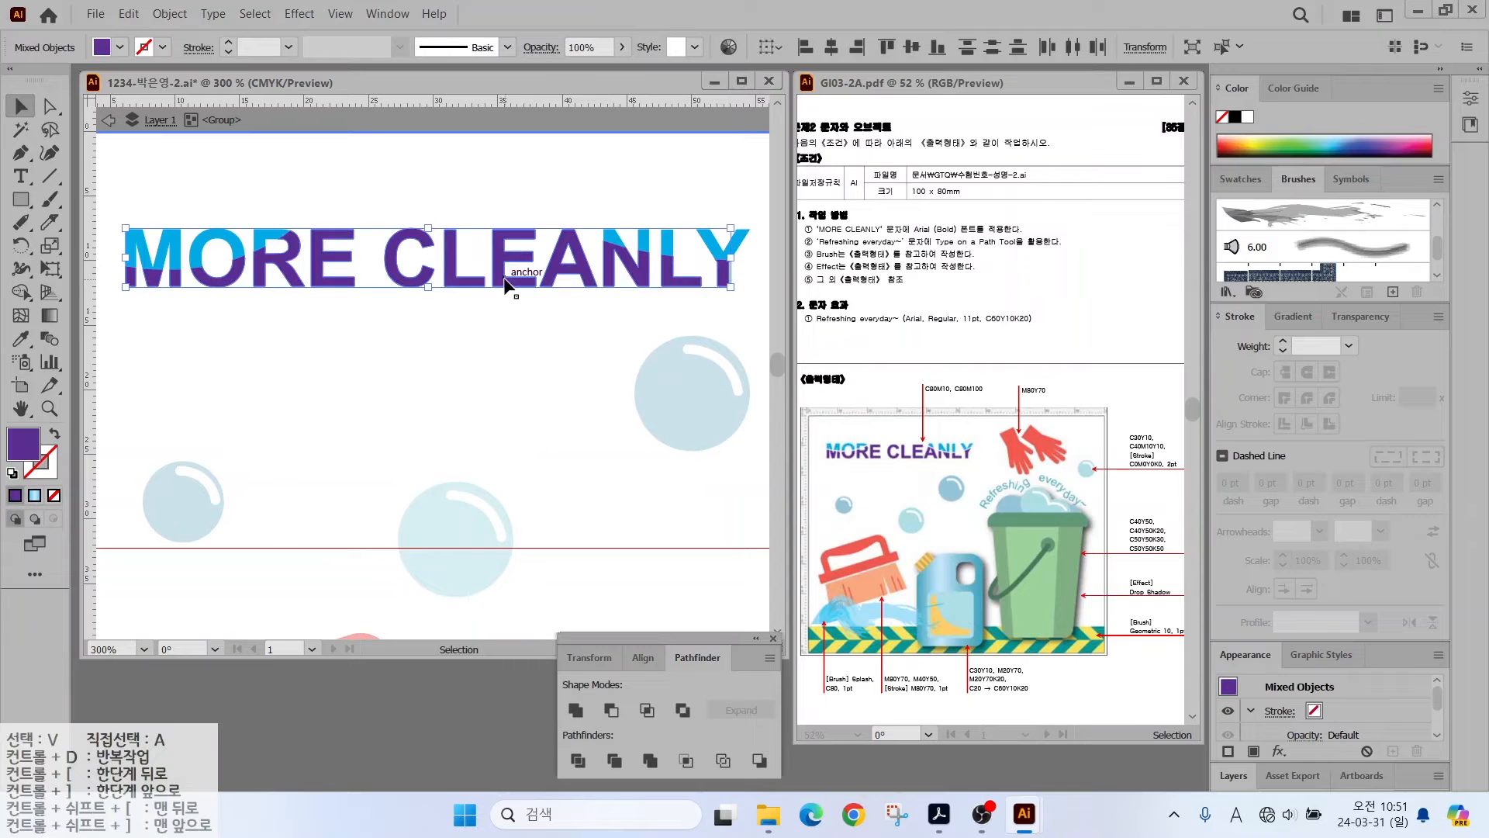
left_click_drag(504, 289, 506, 294)
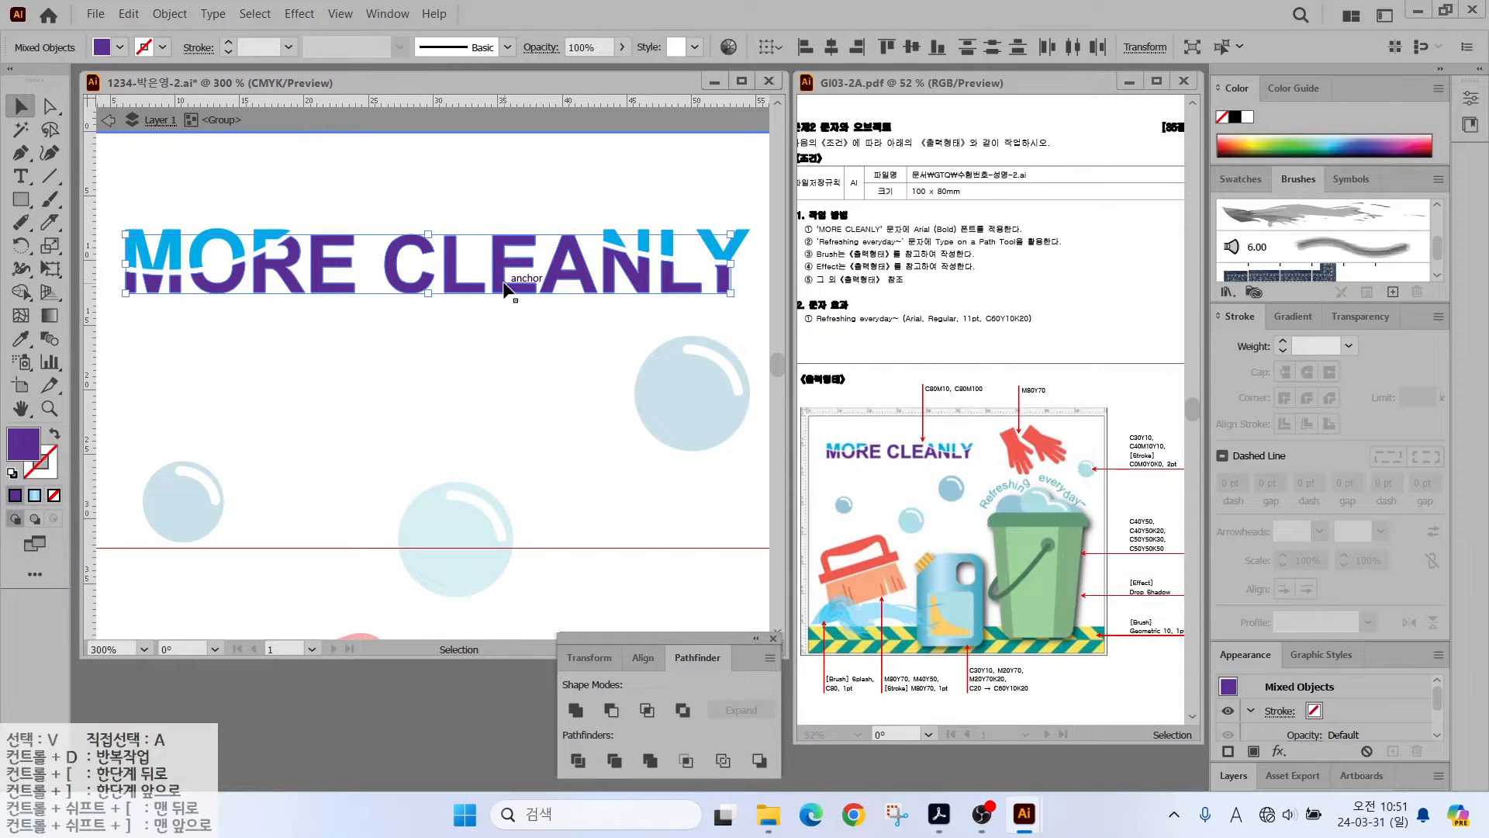
left_click(429, 325)
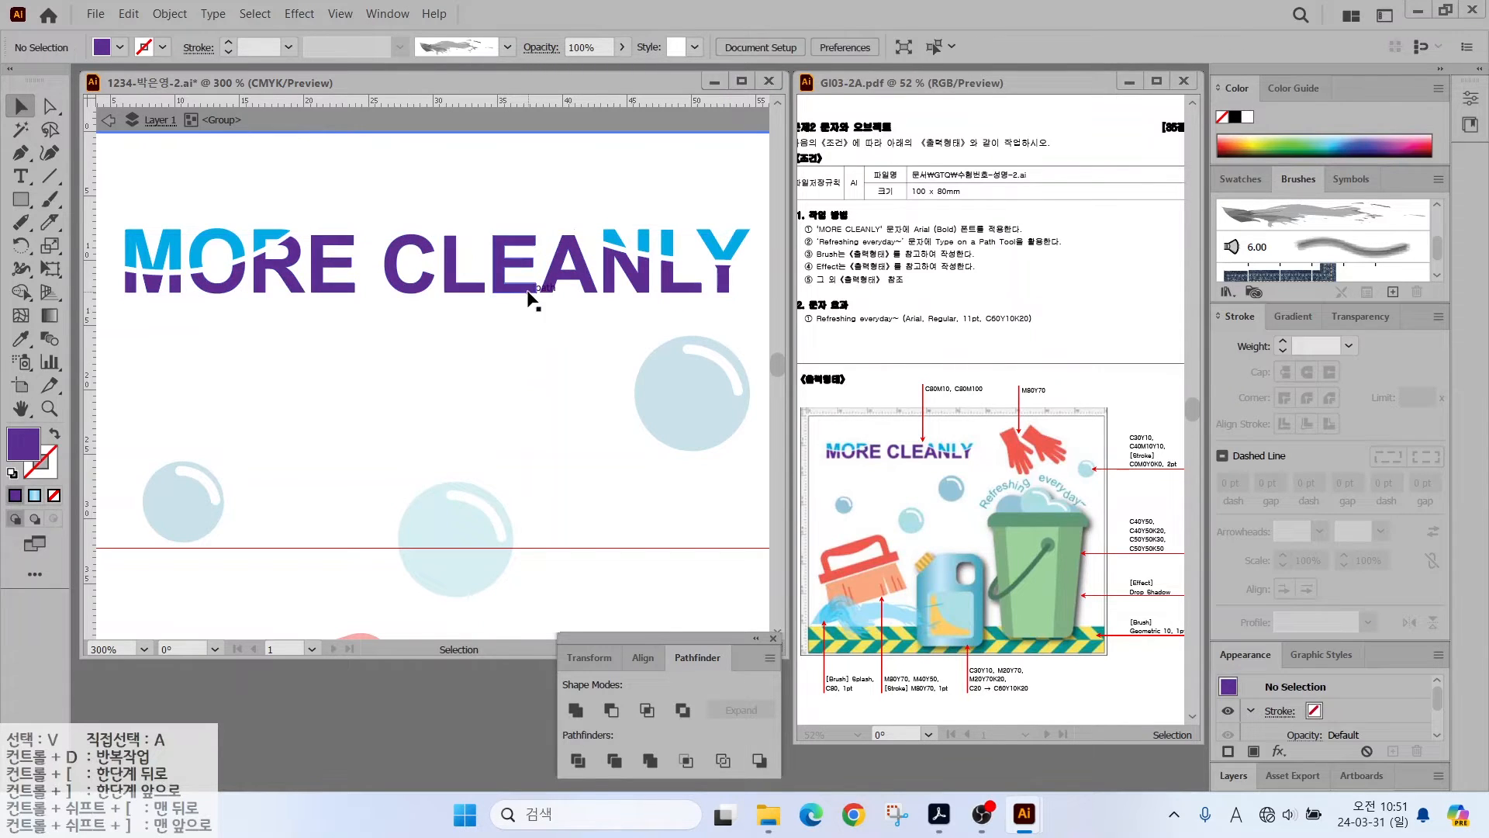
- Exit isolation mode and fit the whole poster artboard in the window
left_click(126, 122)
key("Escape")
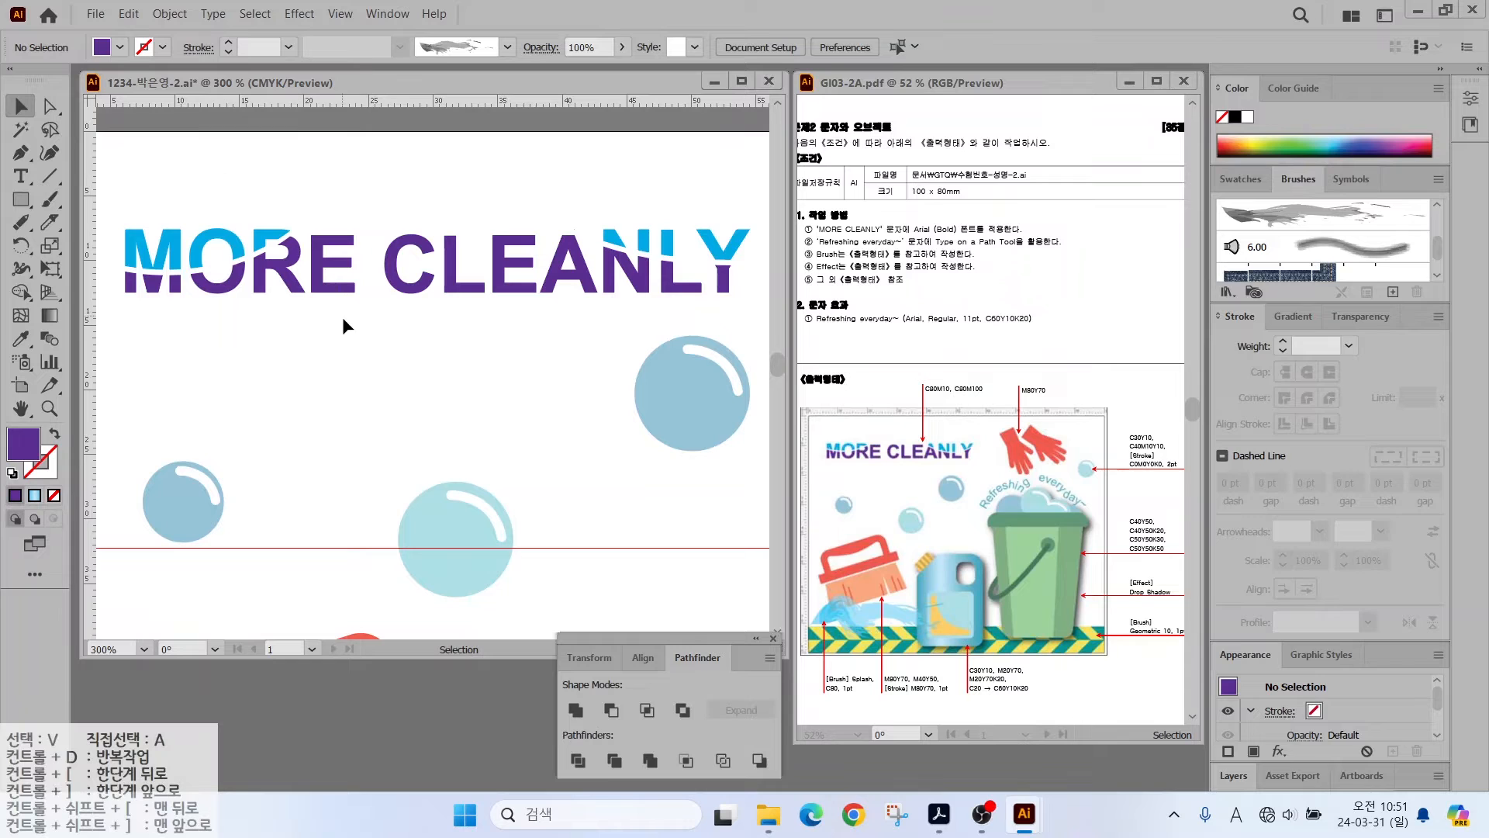
left_click(316, 289)
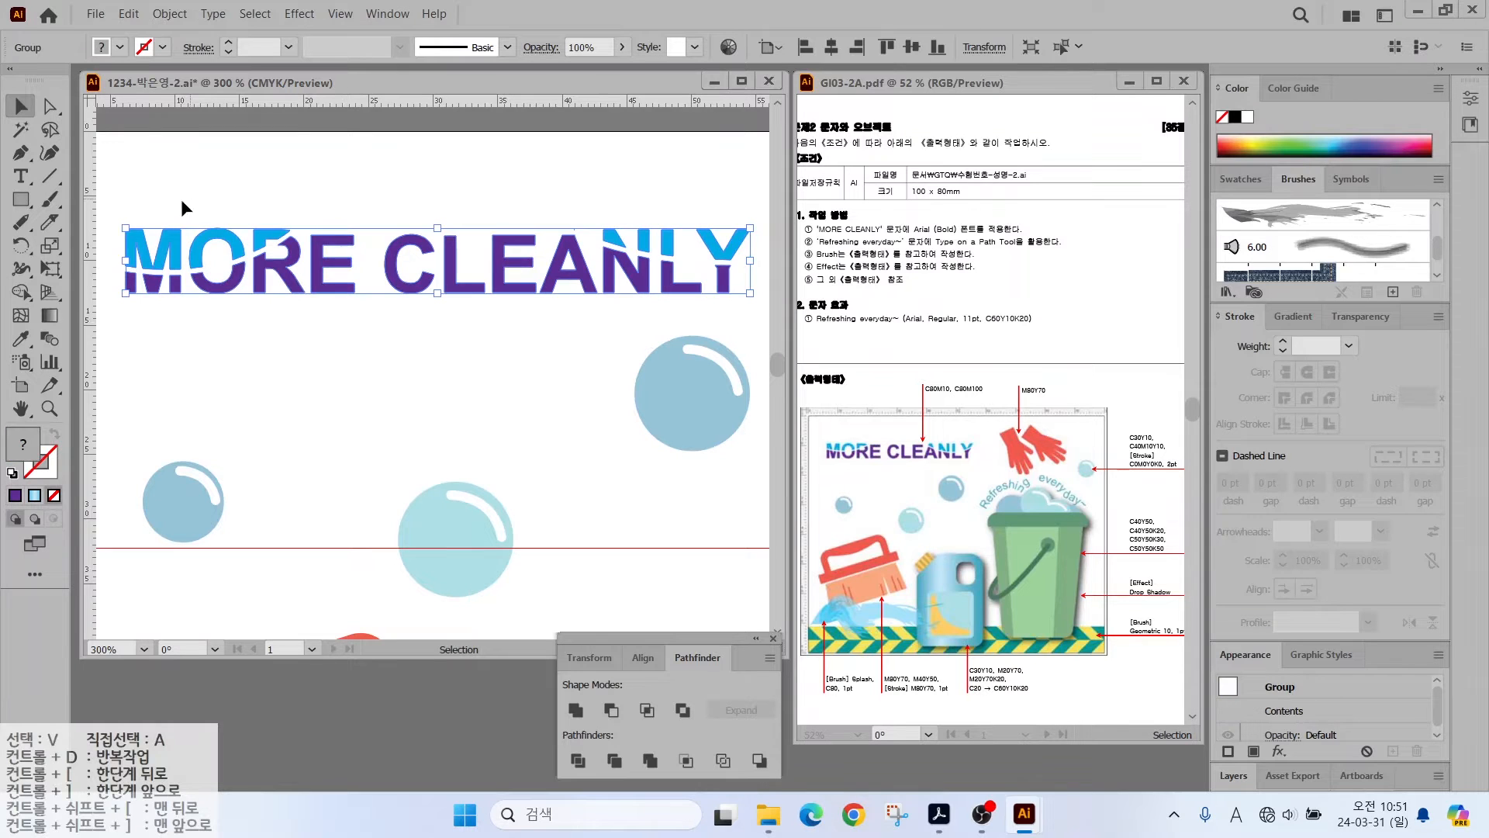
left_click(345, 318)
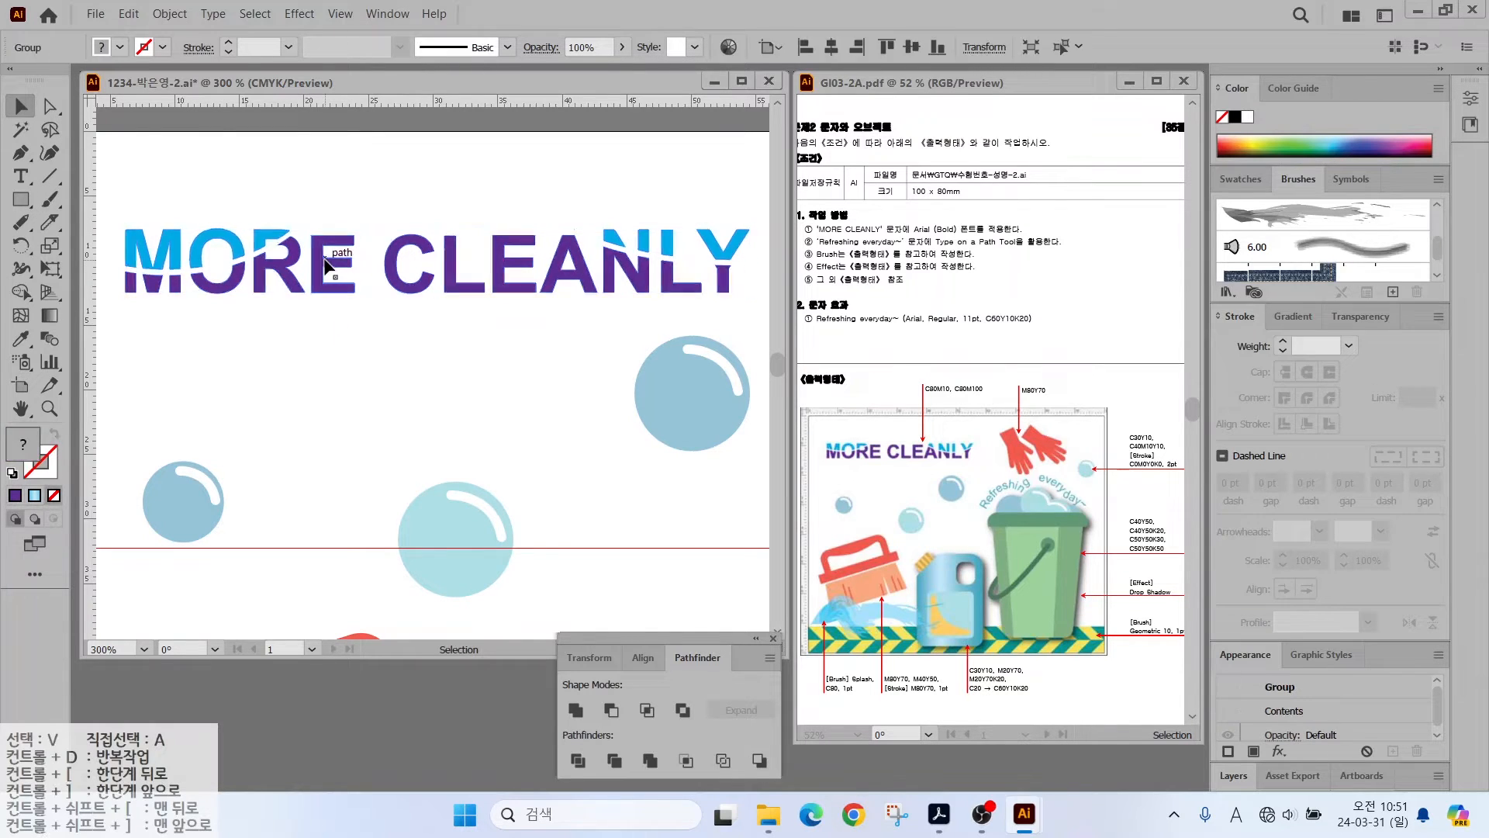
key("ctrl+0")
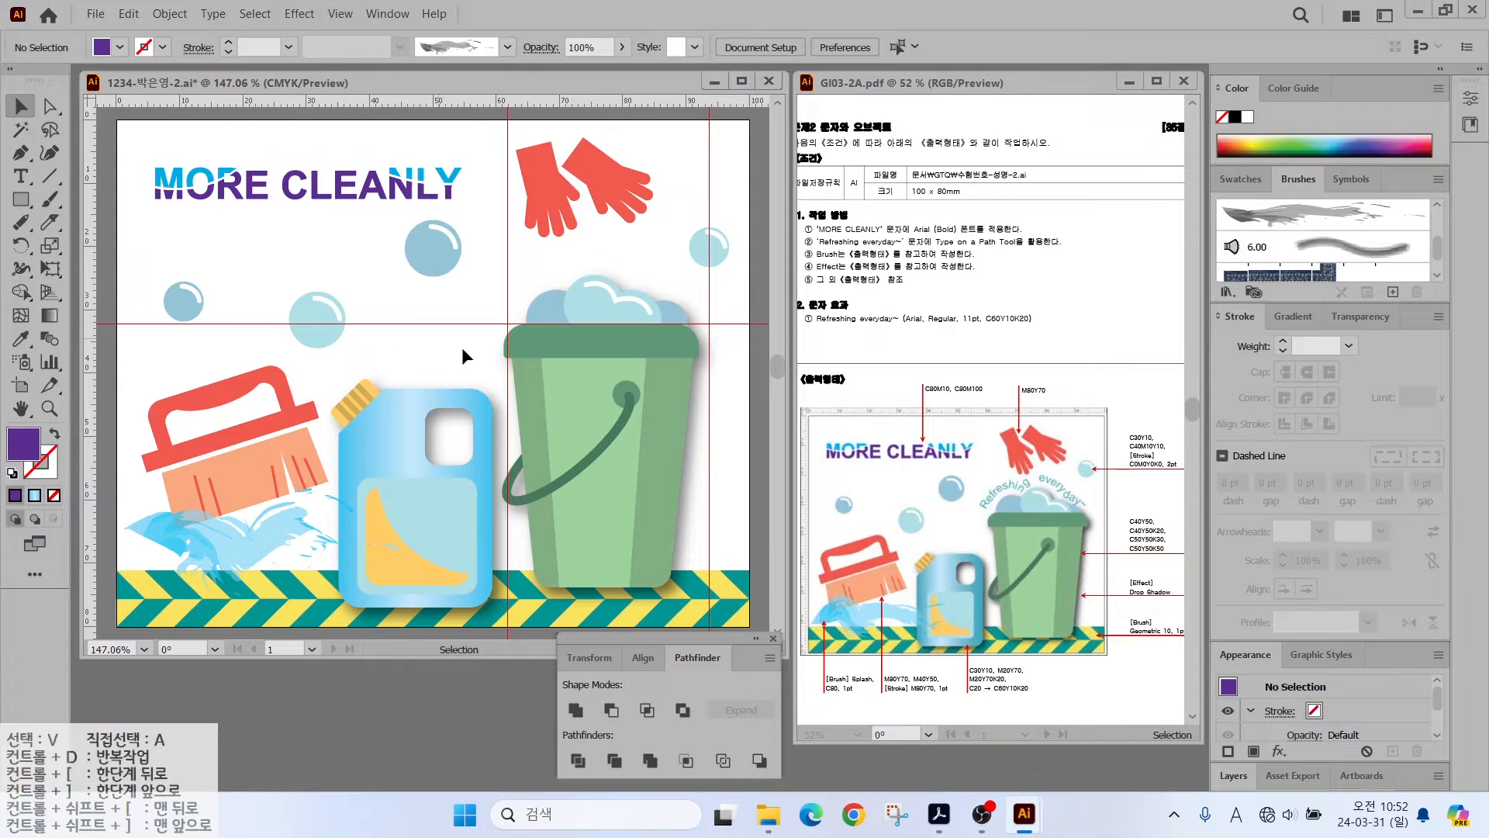
- Draw an arched Pen path over the suds from the bucket's left to right side
left_click(21, 153)
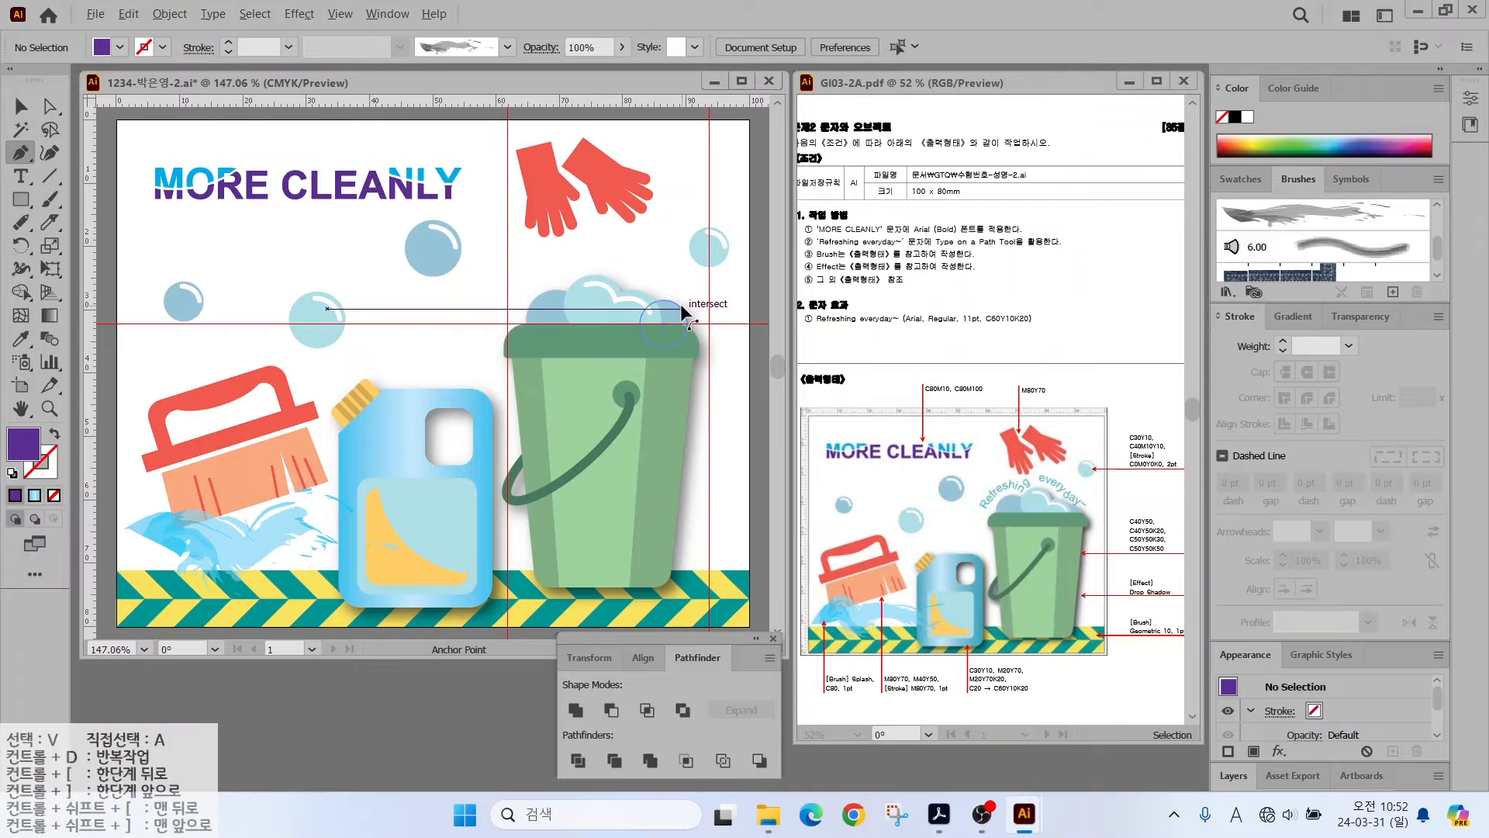
scroll(680, 312, "up", 2)
left_click_drag(680, 311, 544, 309)
left_click(130, 373)
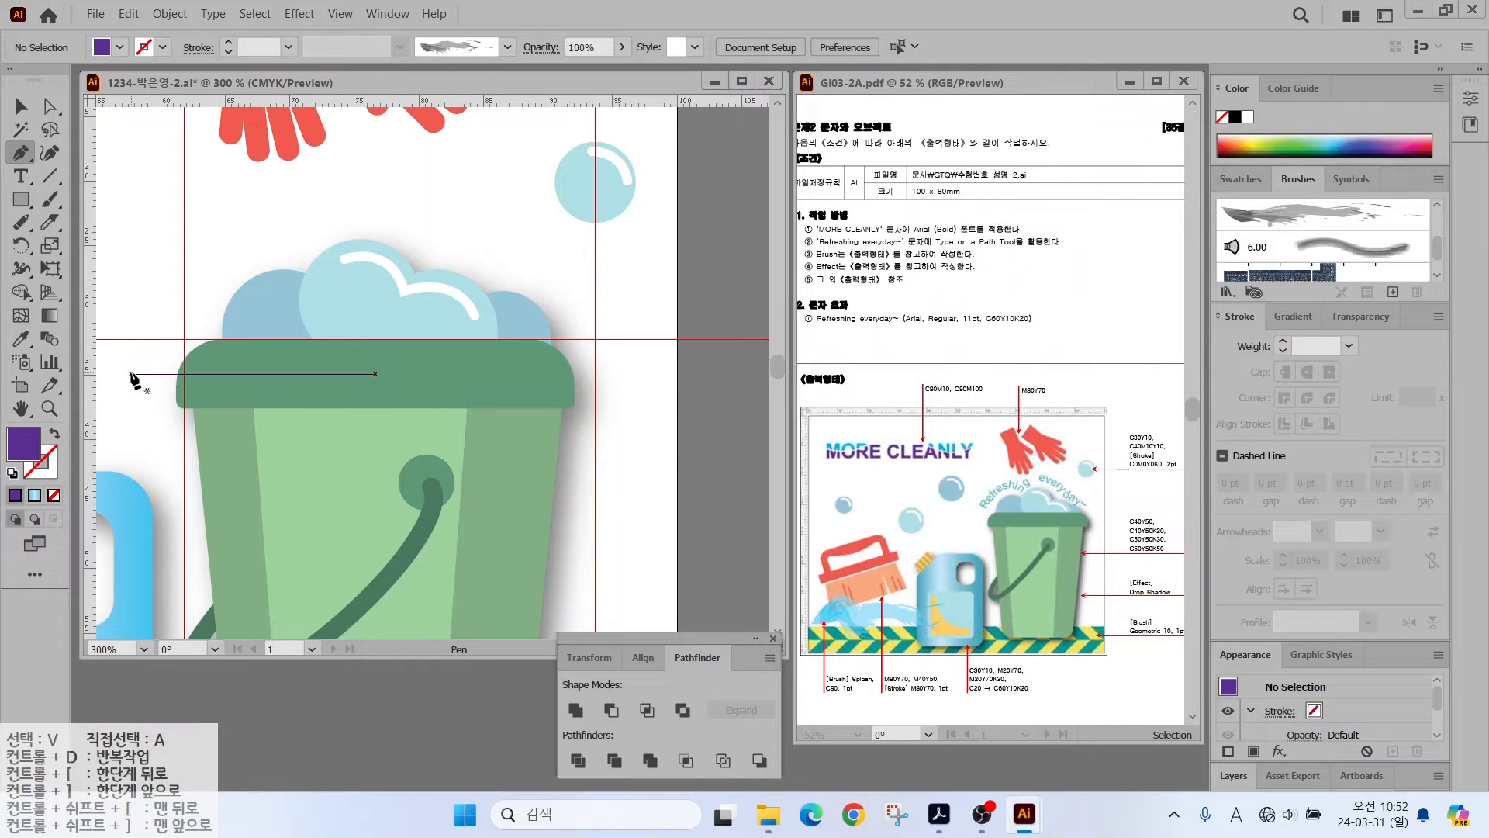
left_click_drag(177, 287, 338, 261)
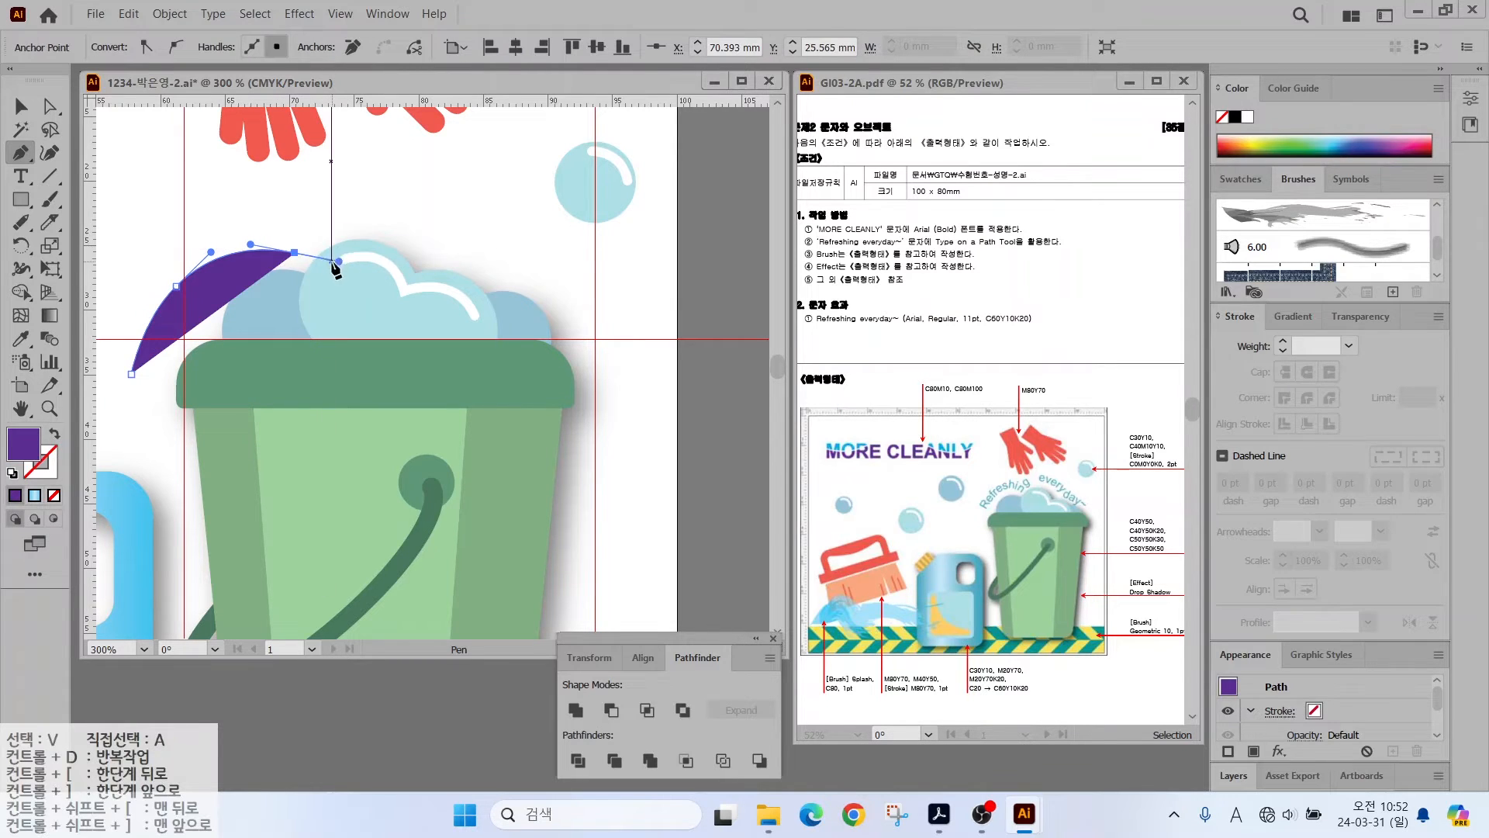
key("alt")
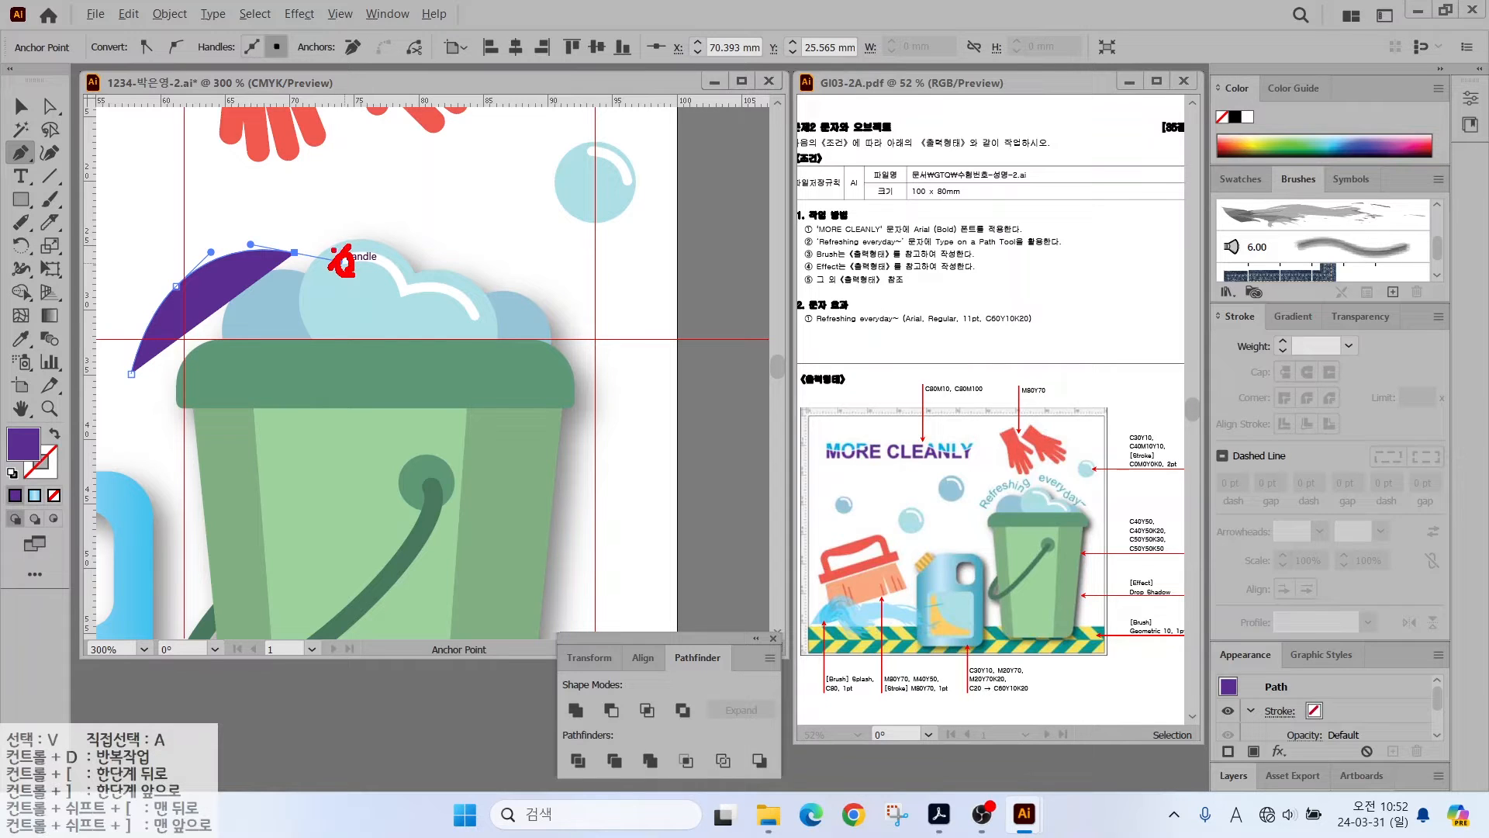
mouse_move(308, 266)
left_mouse_down()
mouse_move(281, 242)
mouse_move(308, 261)
left_mouse_up()
key("Escape")
left_click(295, 252)
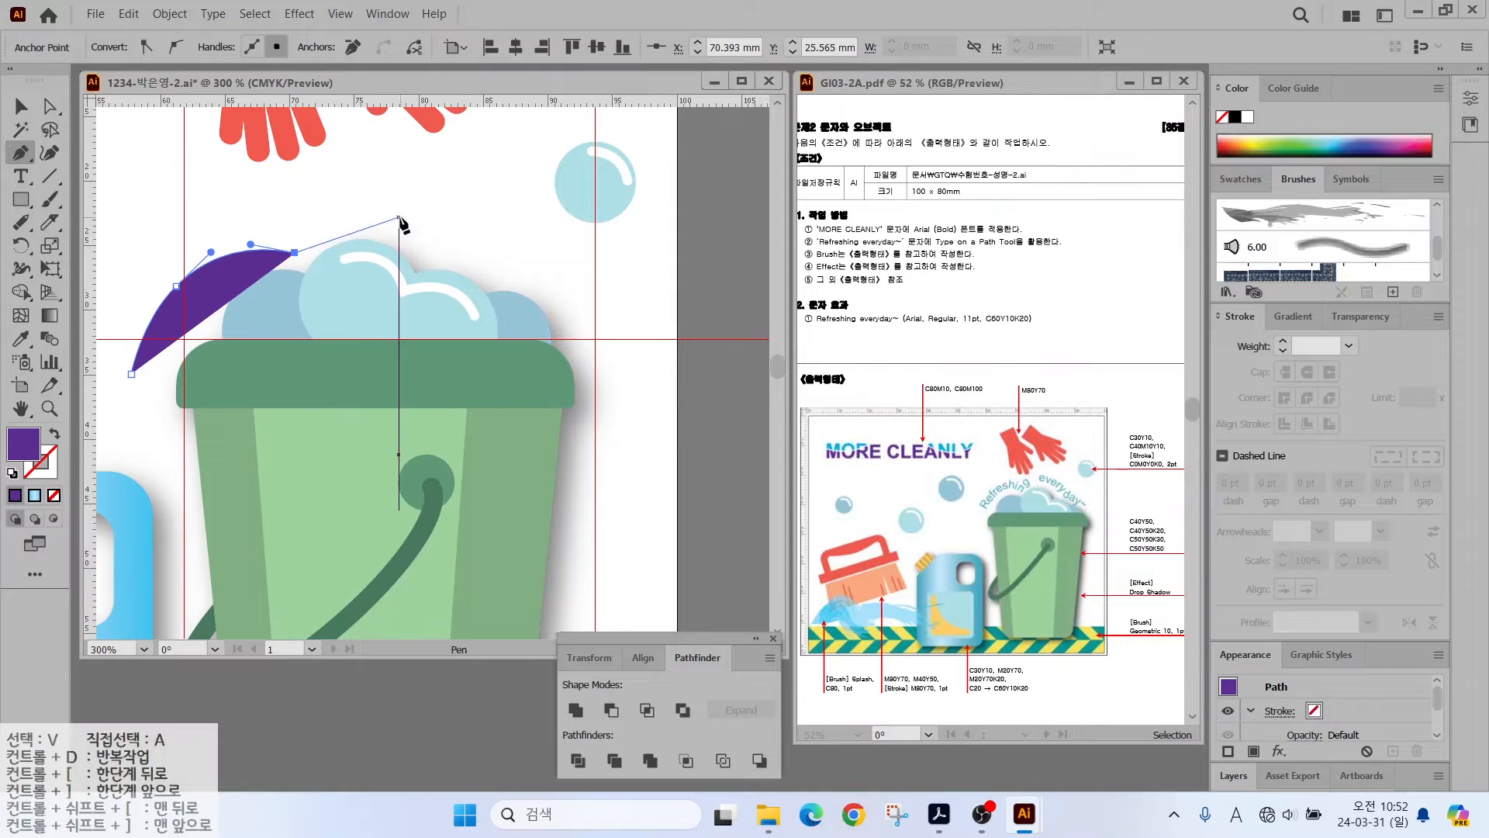
left_click_drag(399, 217, 466, 226)
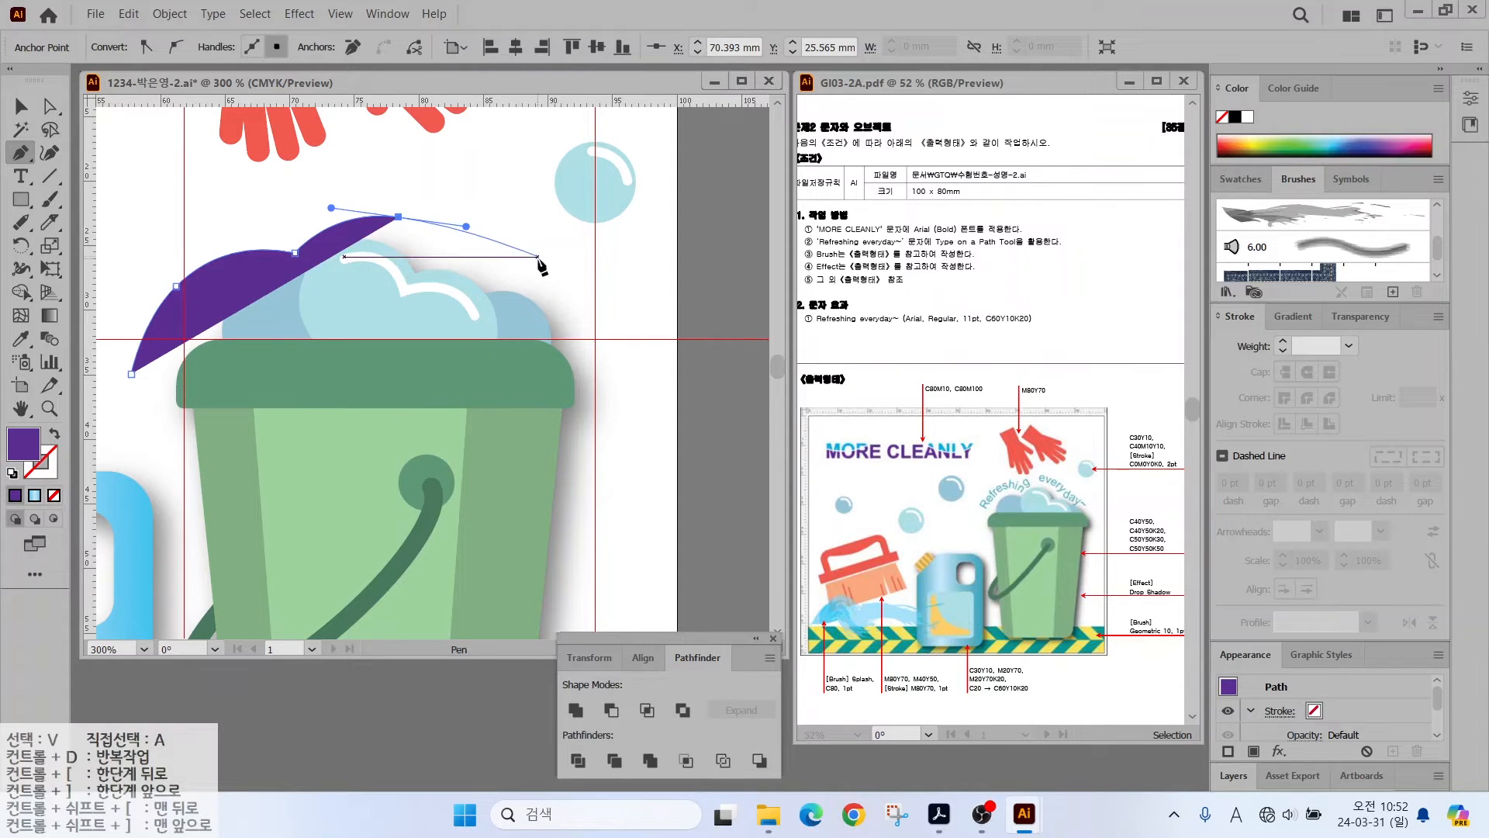
left_click_drag(545, 270, 625, 348)
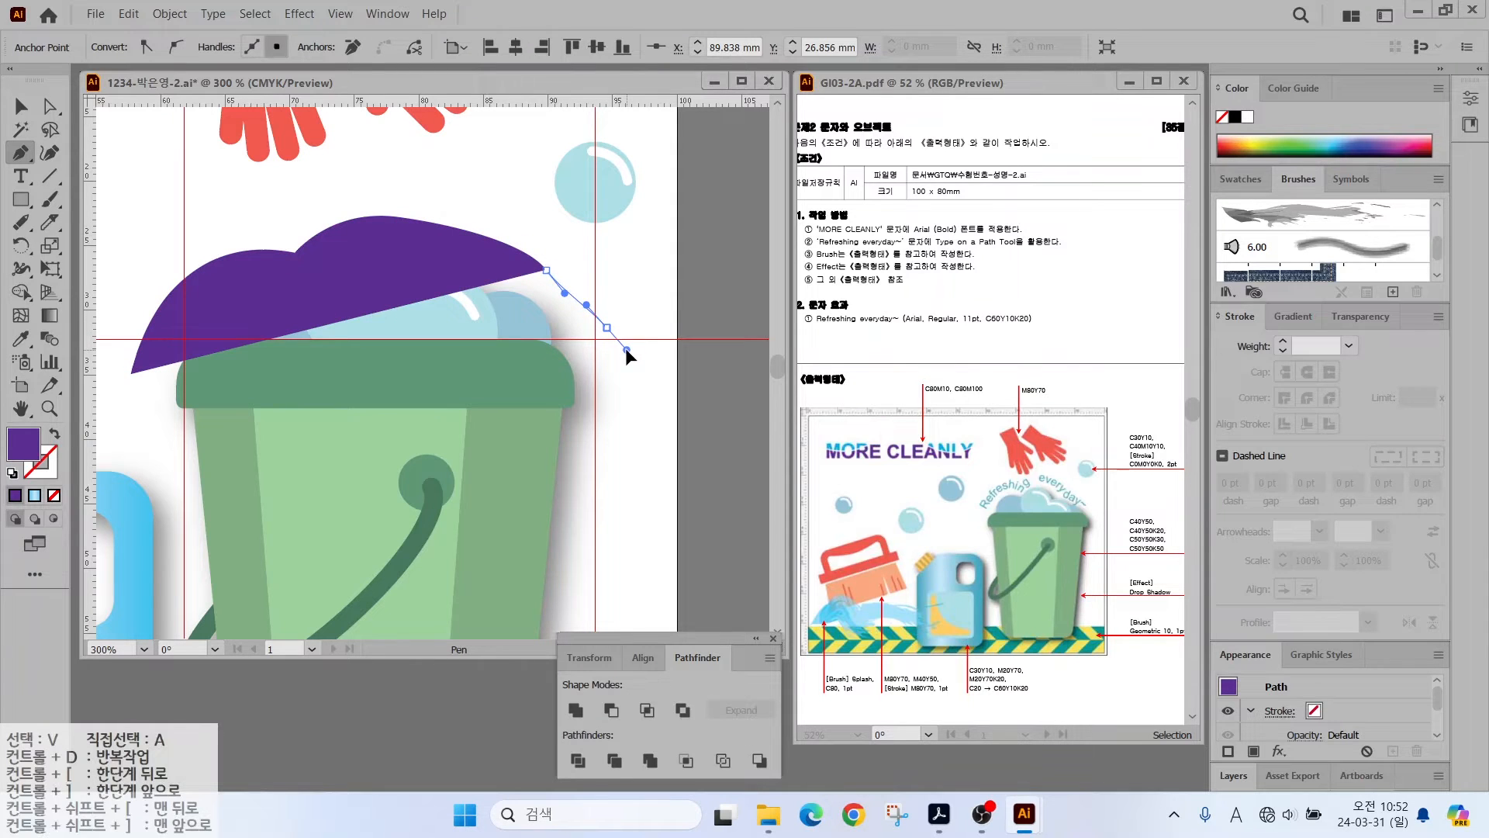
- Swap fill and stroke so the arch is a purple outline, and pick Type on a Path Tool
key("shift+x")
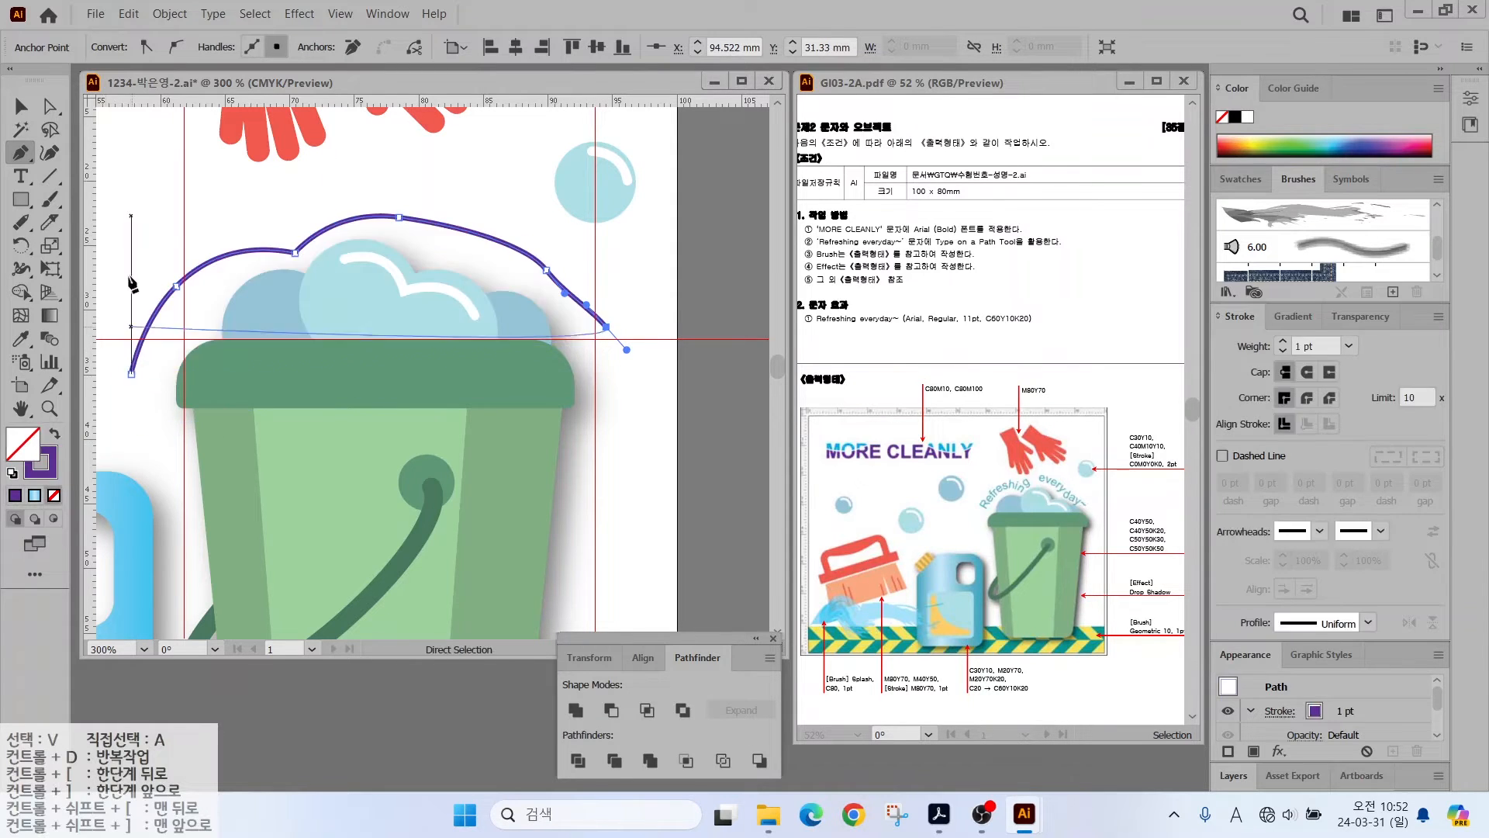
left_click(21, 178)
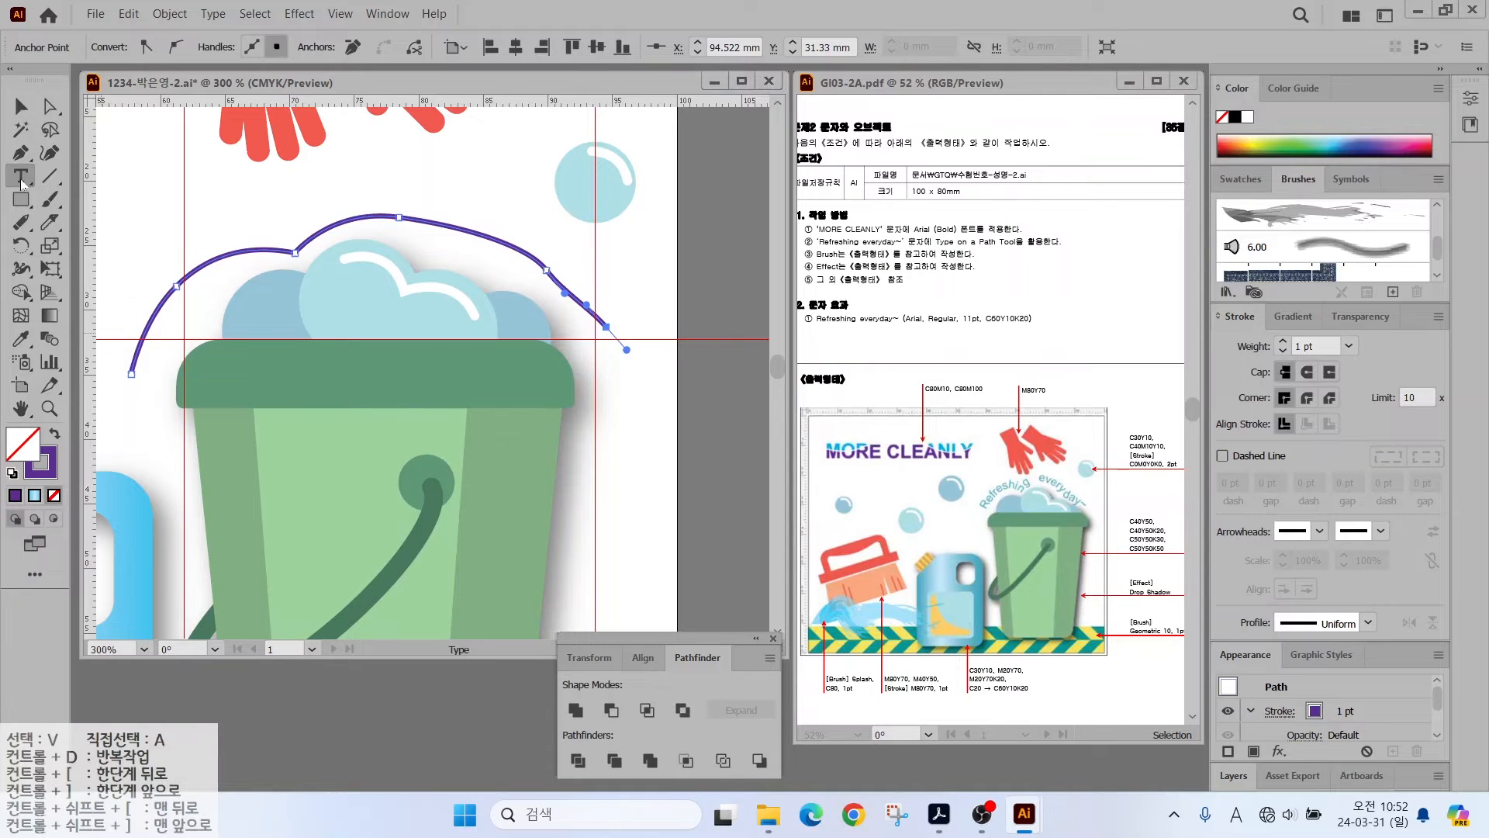
left_click(22, 183)
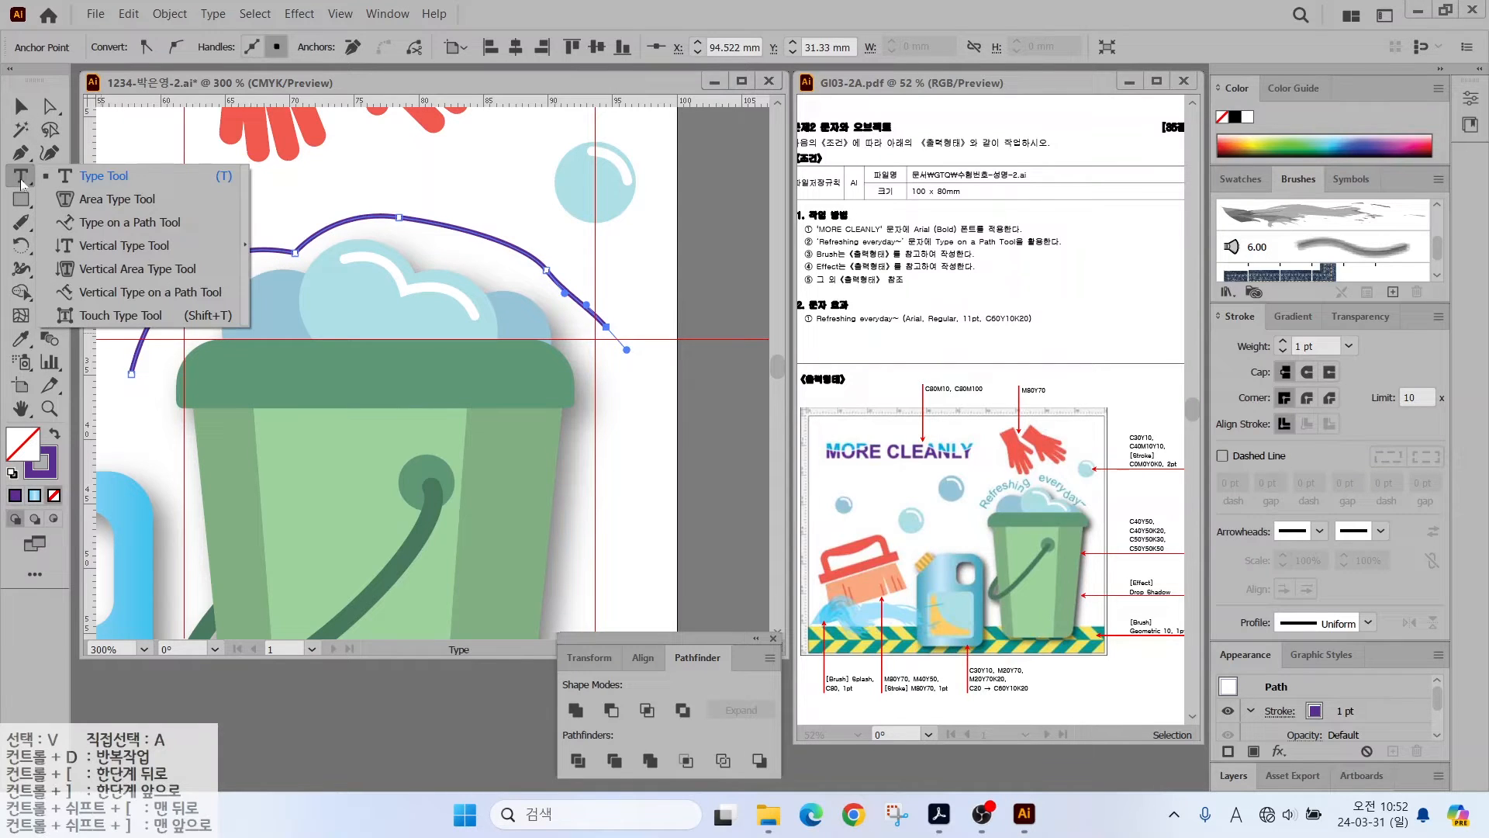
left_click(94, 225)
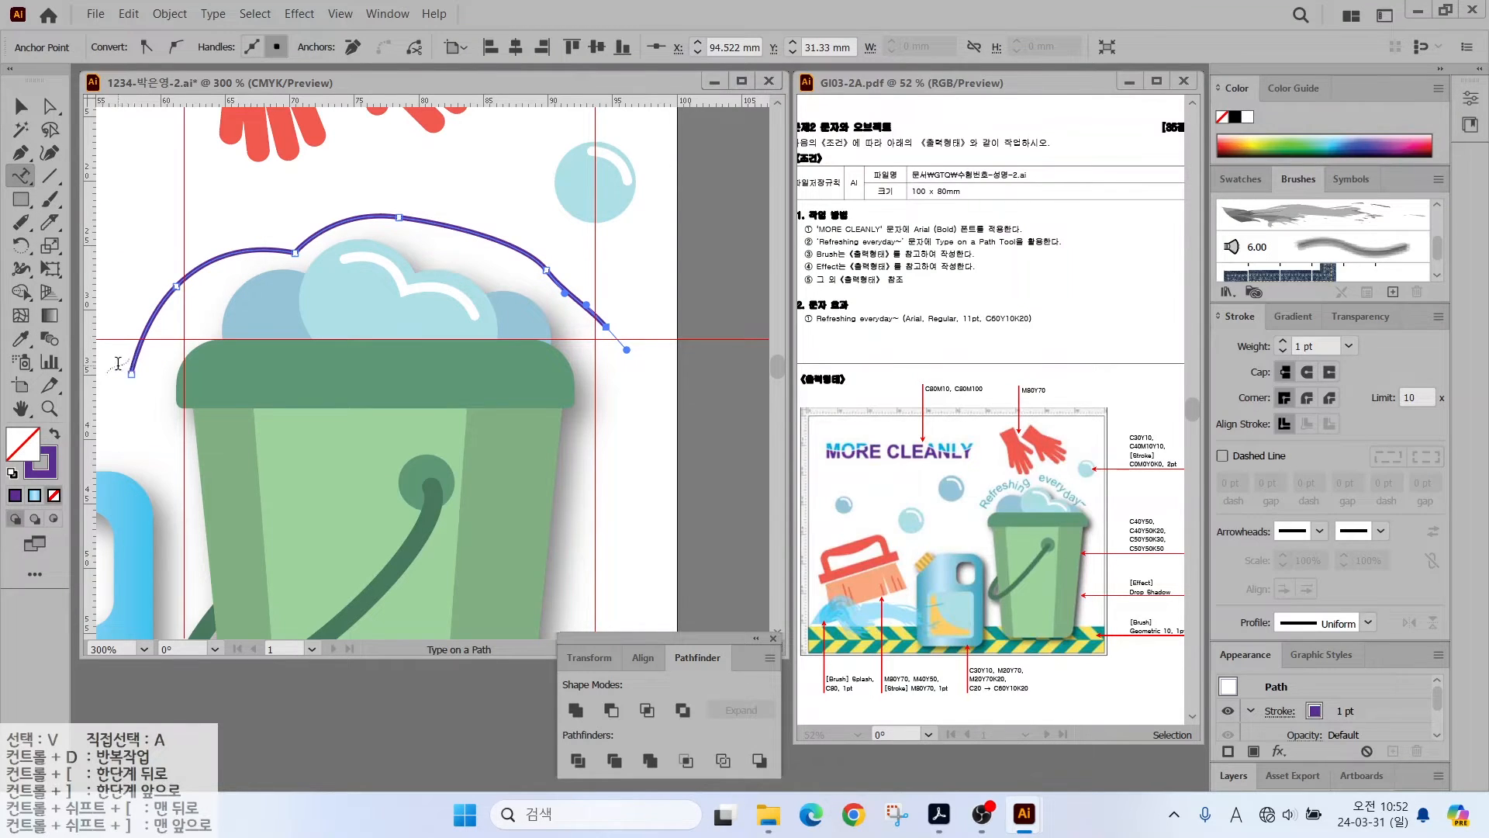
- Type 'Refreshing everyday~' along the arch in Arial Regular 11 pt and shift its start point
left_click(130, 363)
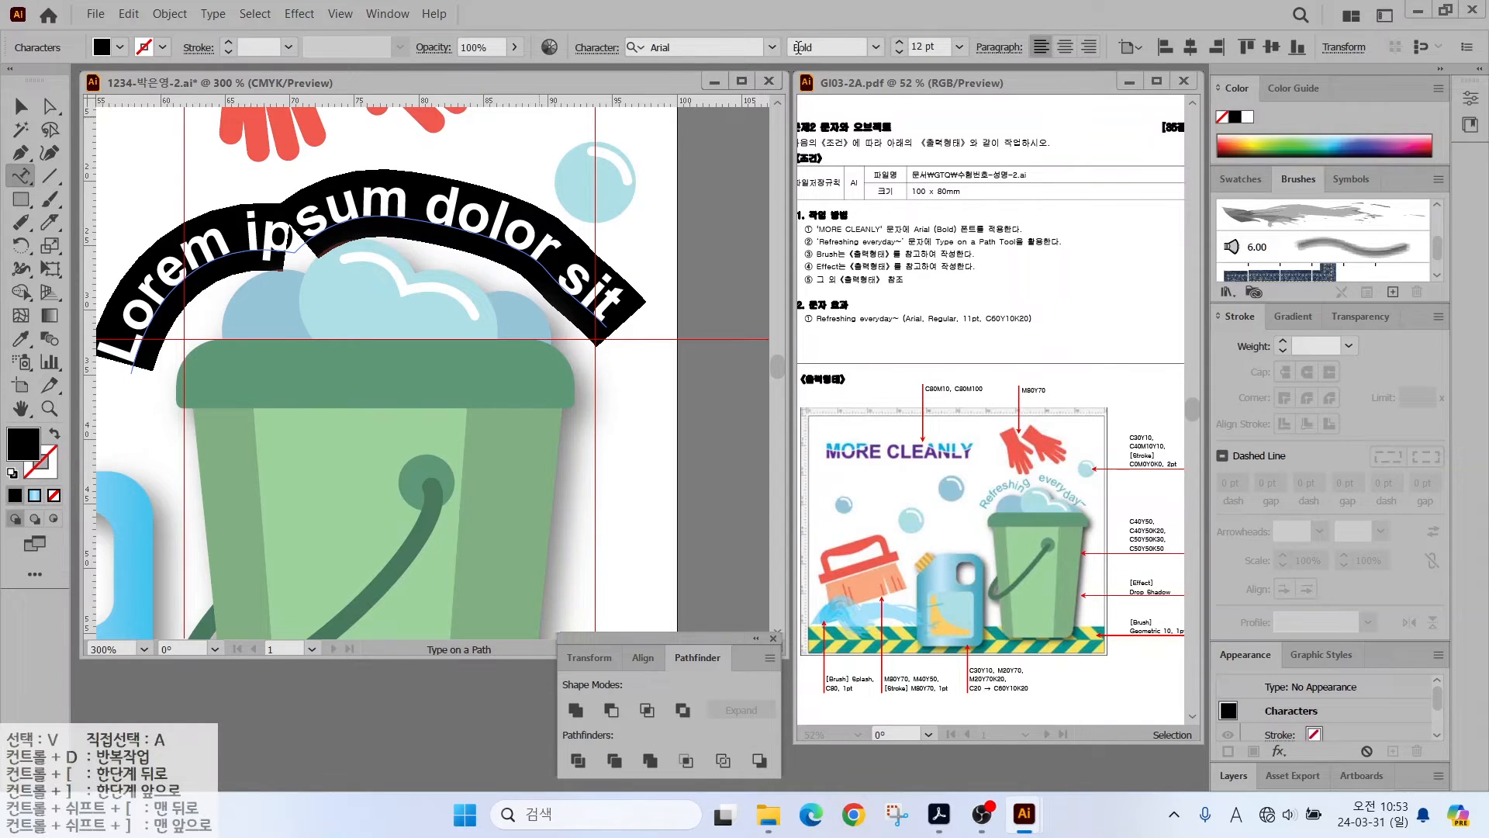
left_click(877, 49)
left_click(822, 155)
left_click(899, 52)
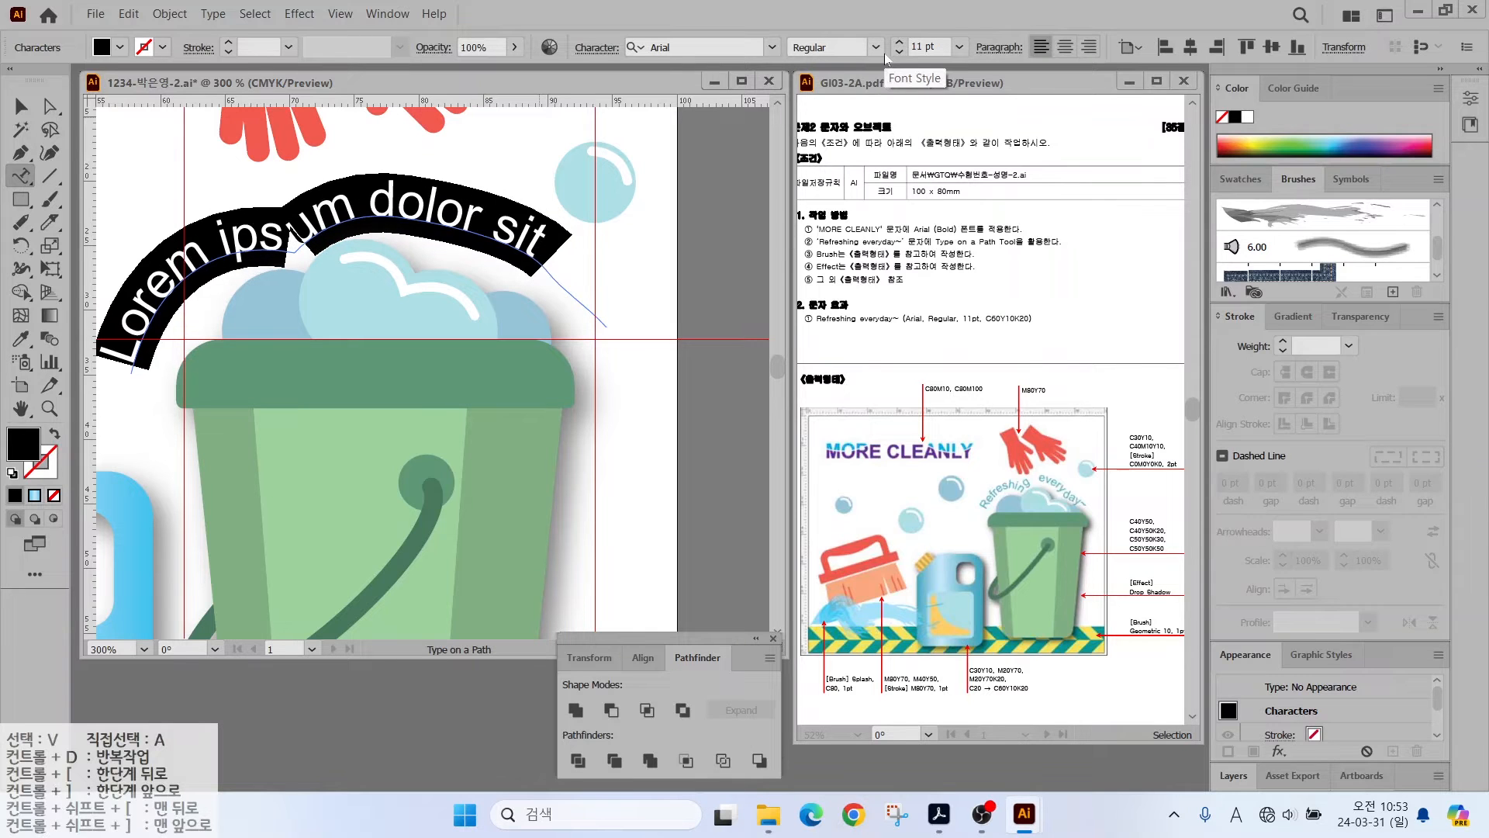
type("Refreshing everyday")
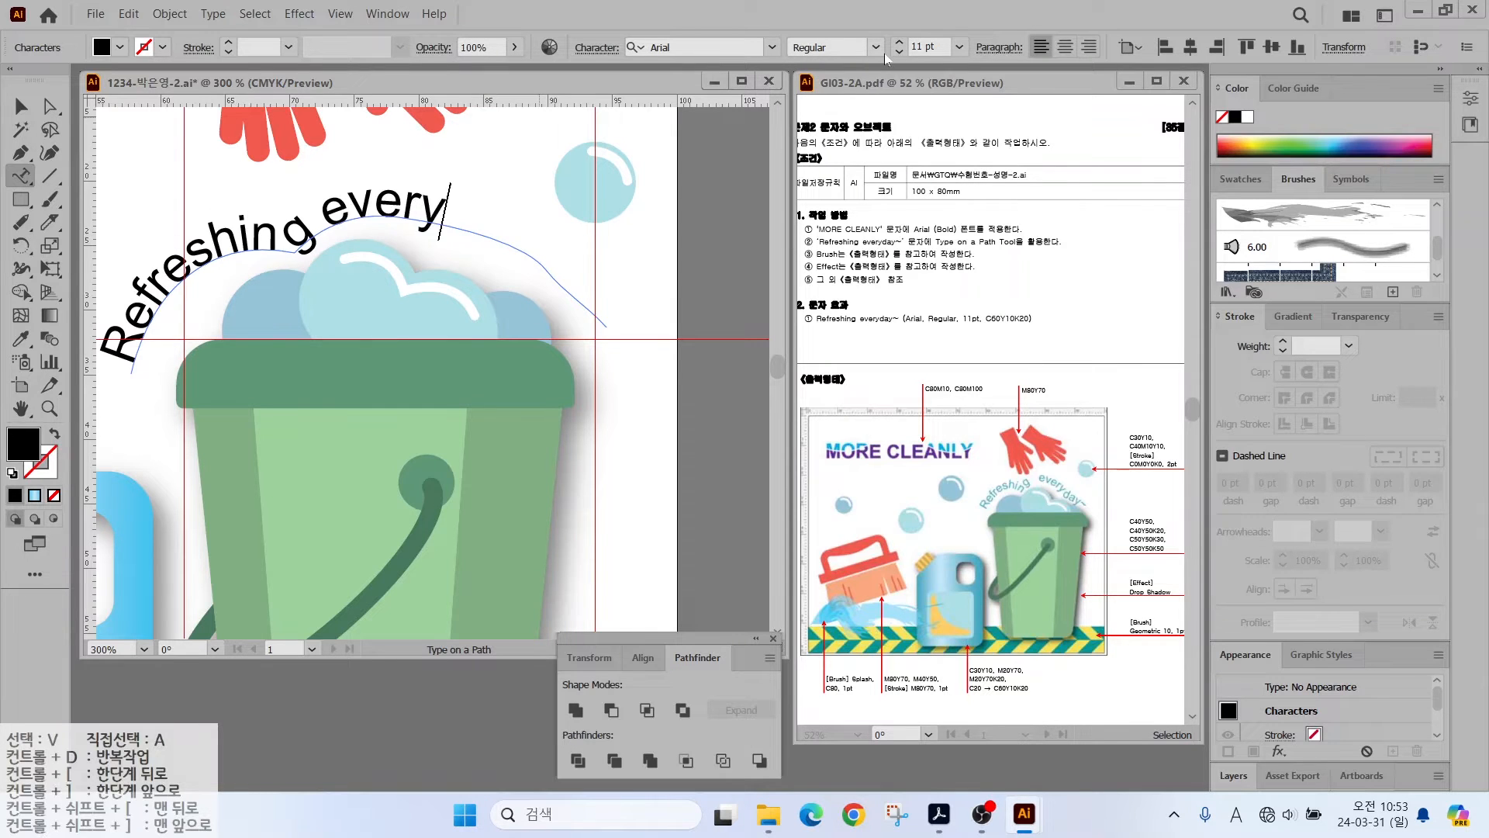
type("~")
left_click(21, 107)
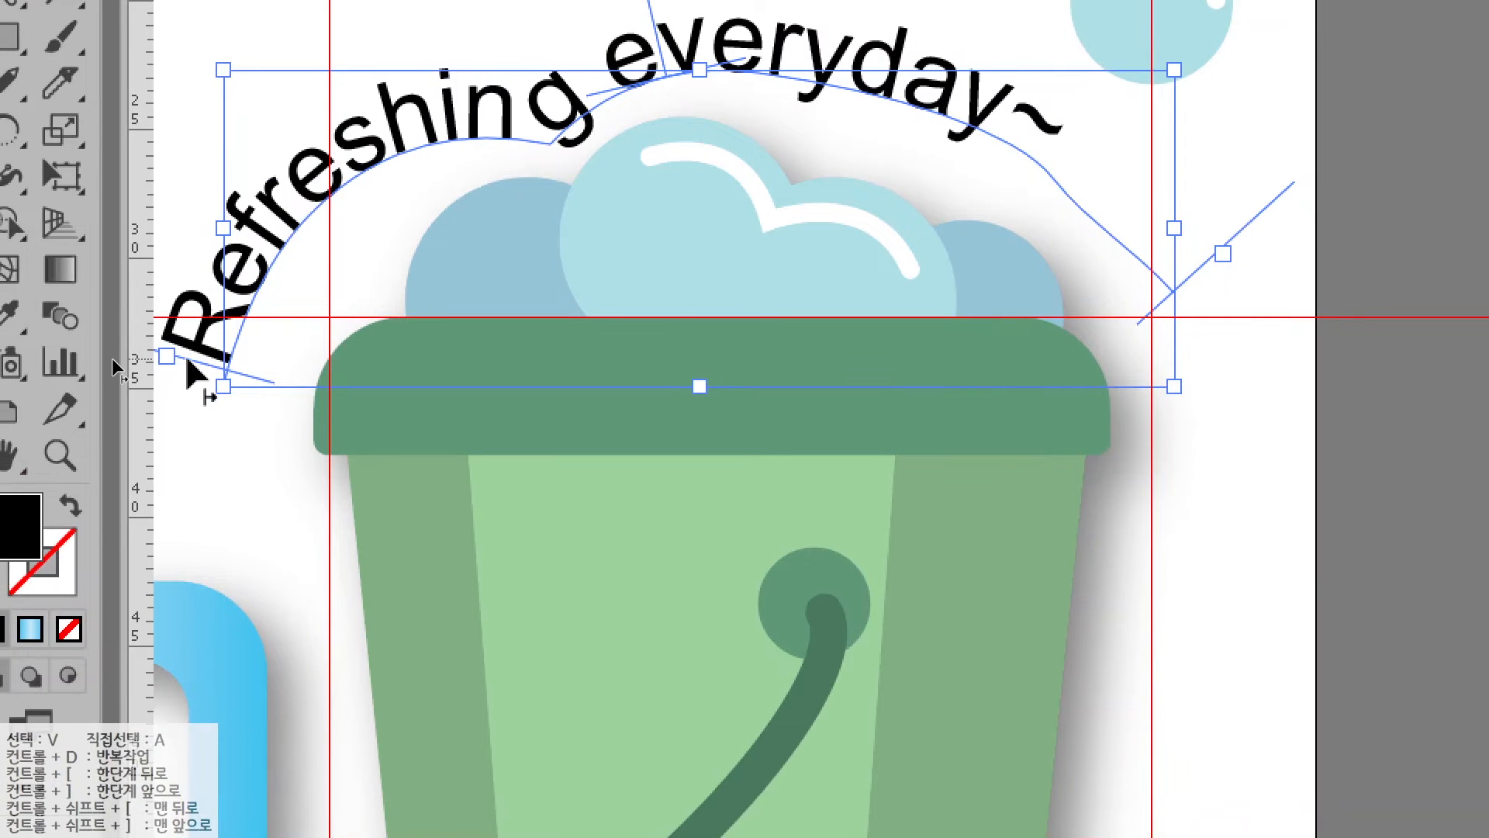
key("ctrl")
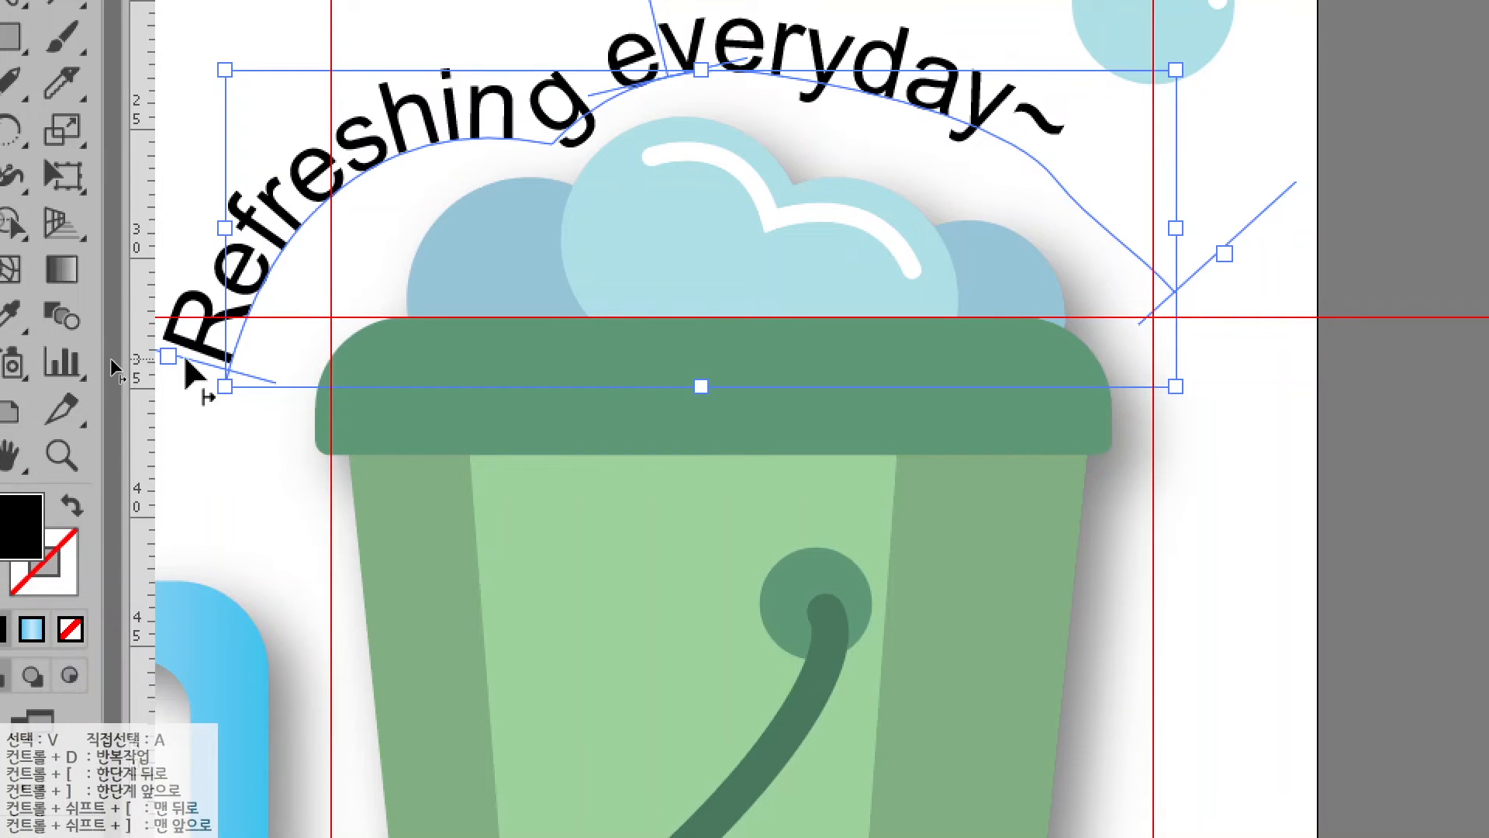
left_click_drag(185, 361, 243, 300)
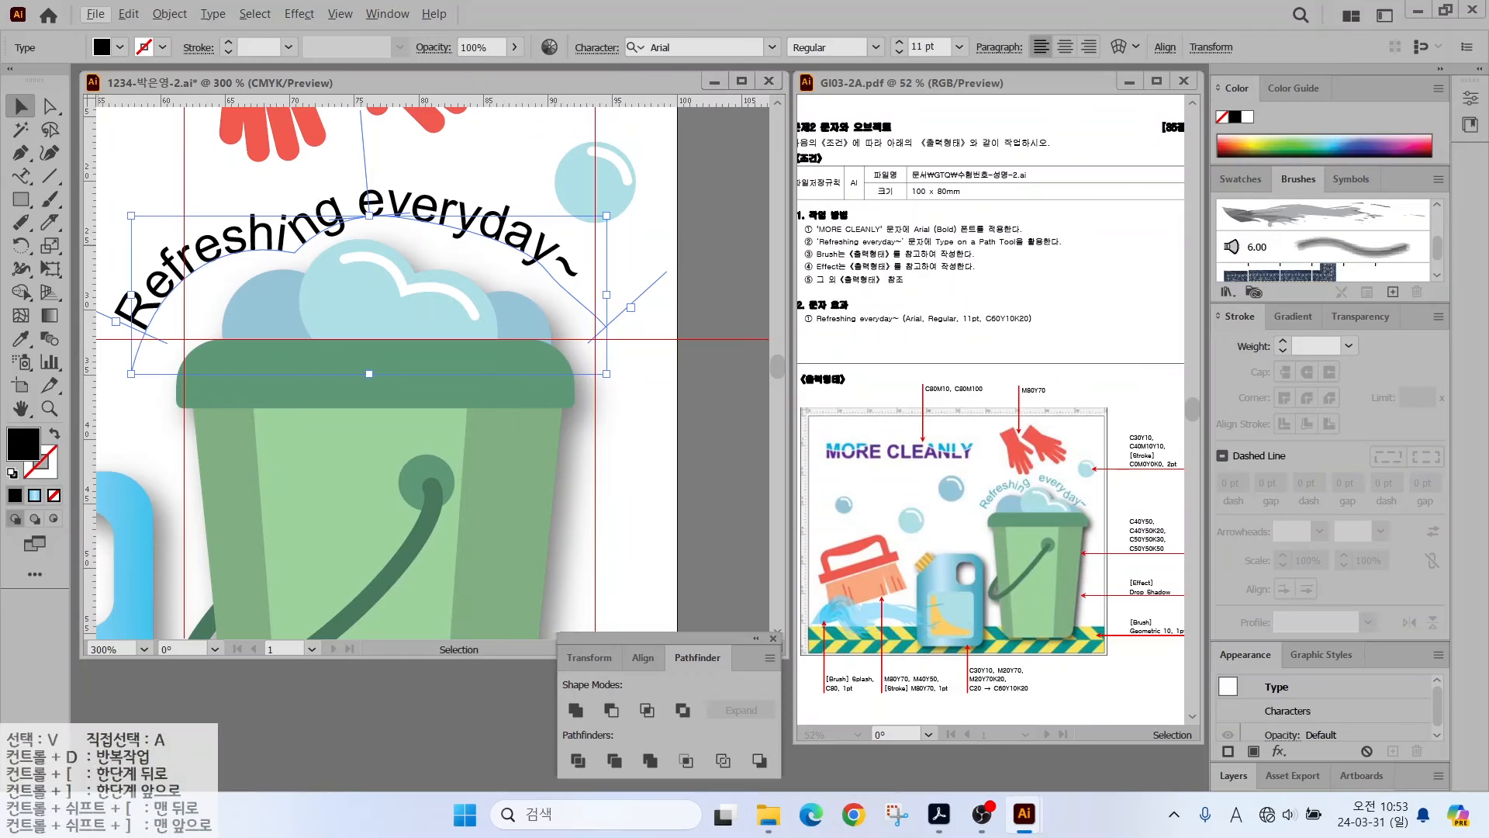
- Colour the curved text light blue with C60 Y10 K20 and deselect it
double_click(21, 526)
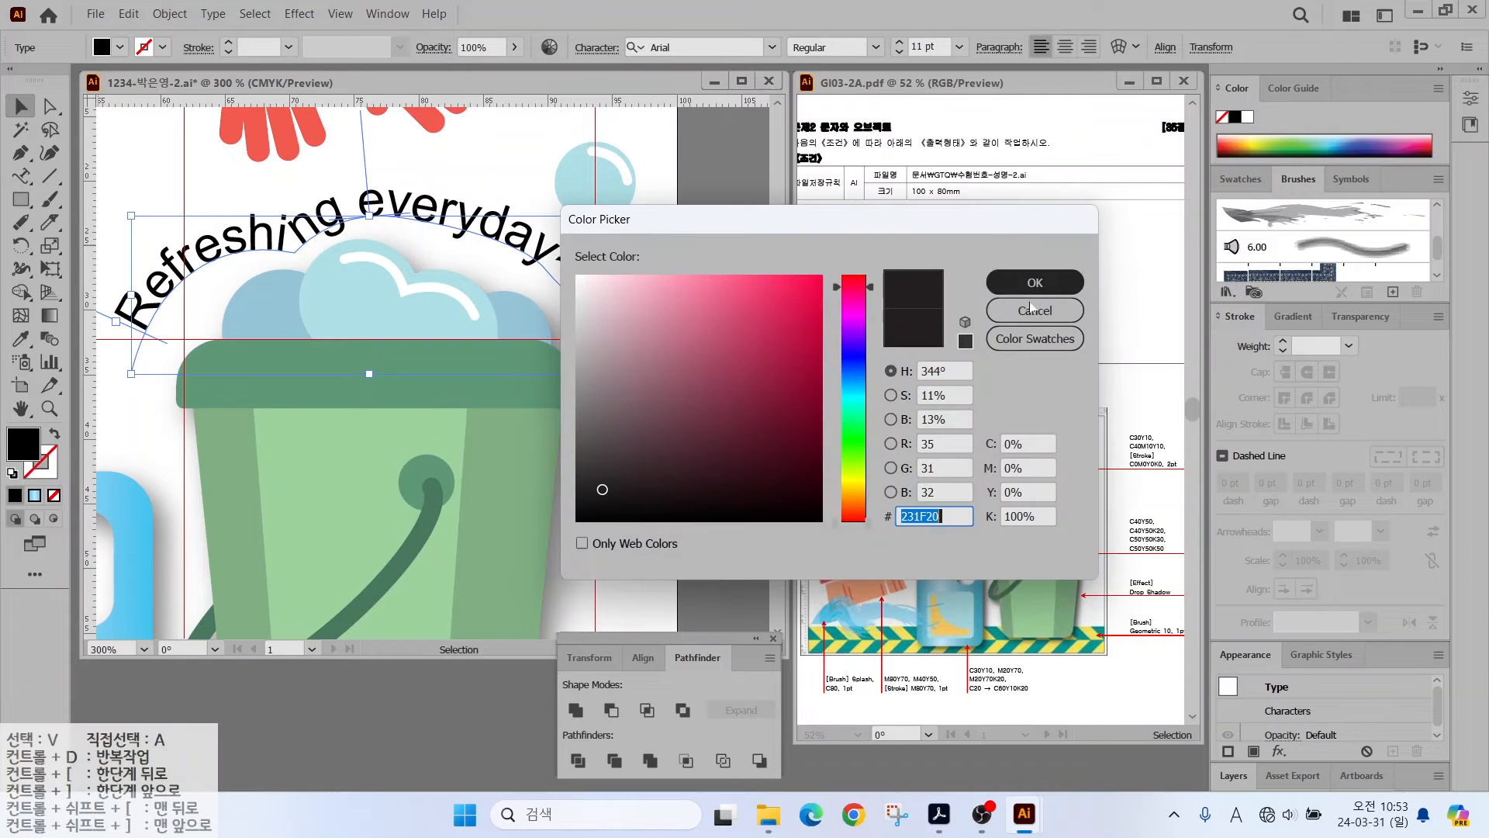
left_click_drag(1038, 445, 827, 459)
type("60")
key("Tab")
key("Tab")
type("10")
key("Tab")
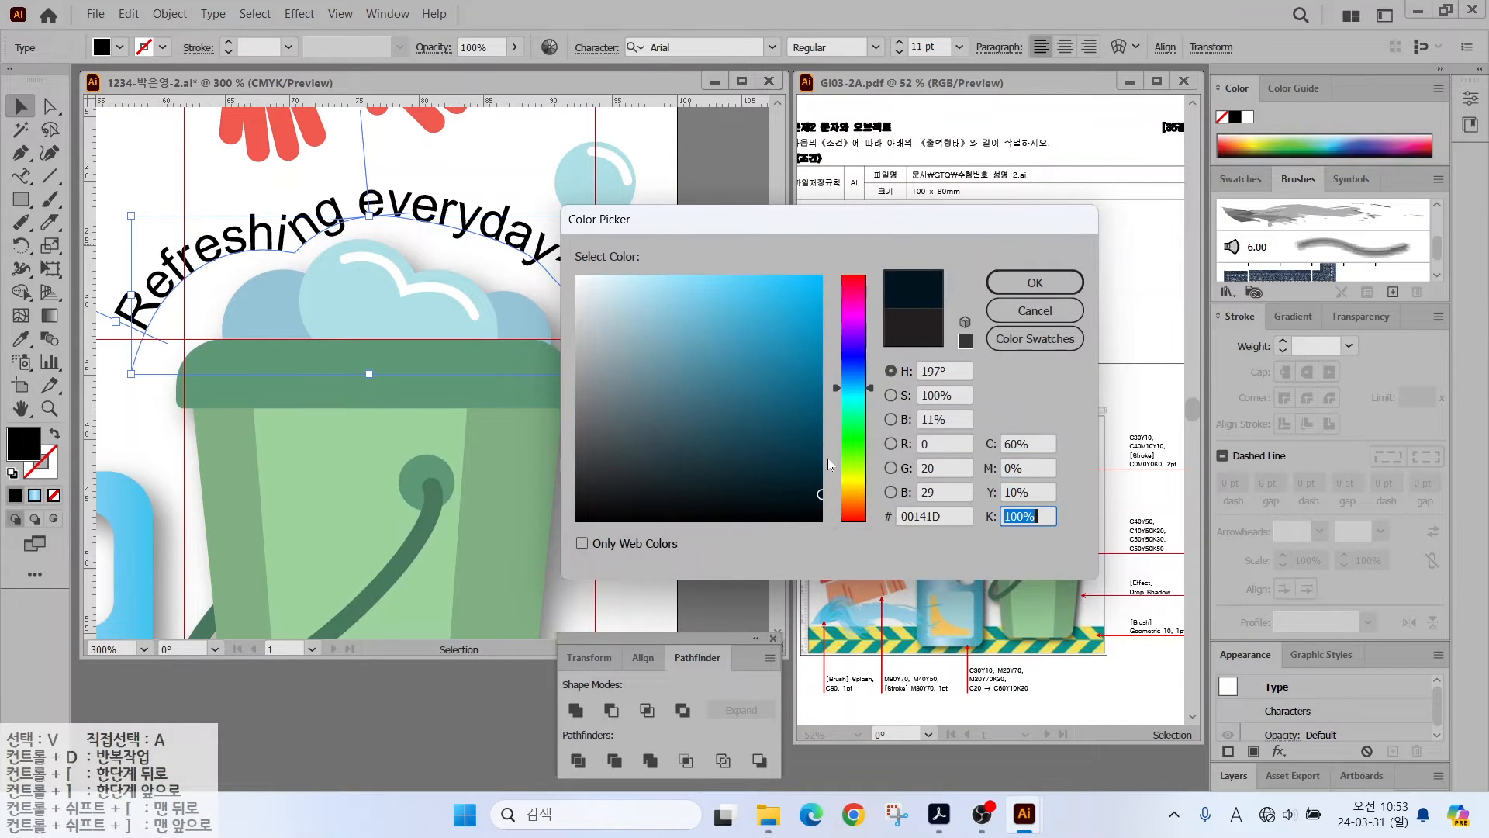
type("20")
key("Return")
double_click(20, 408)
left_click(22, 107)
left_click(245, 245)
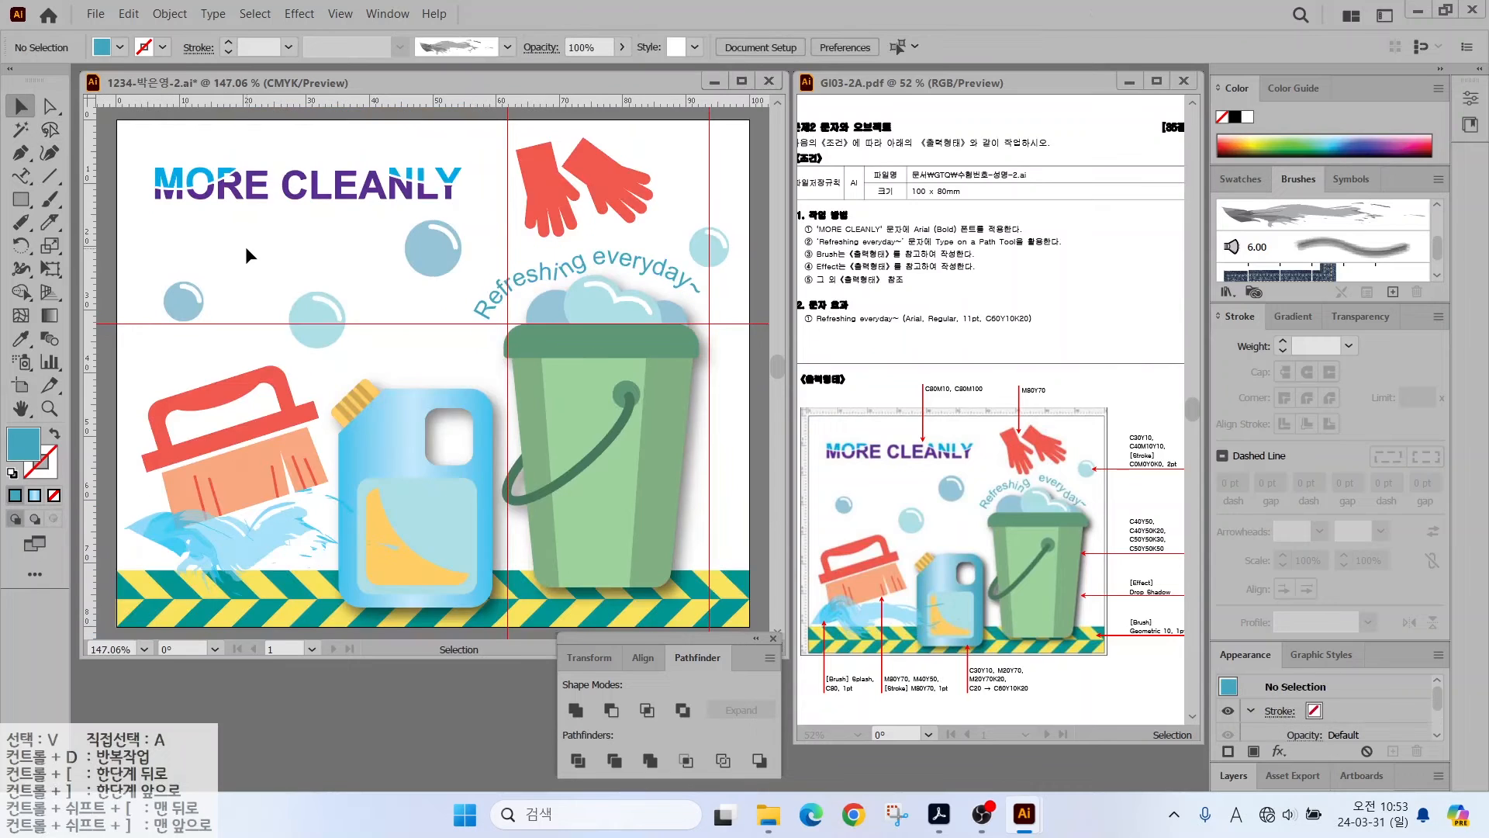
- Clear all guides from the artboard
left_click(342, 14)
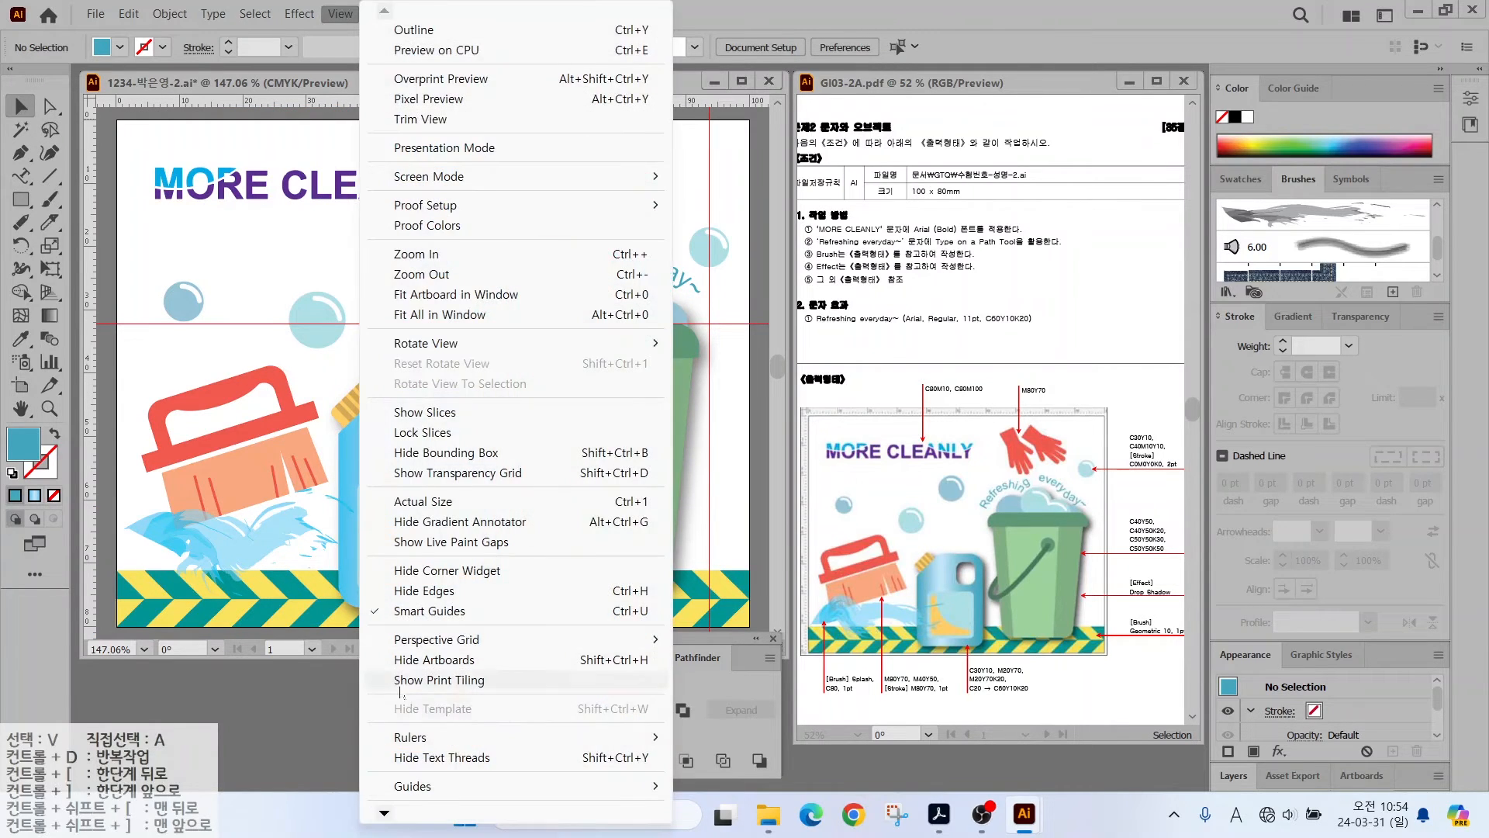
mouse_move(419, 792)
left_click(737, 785)
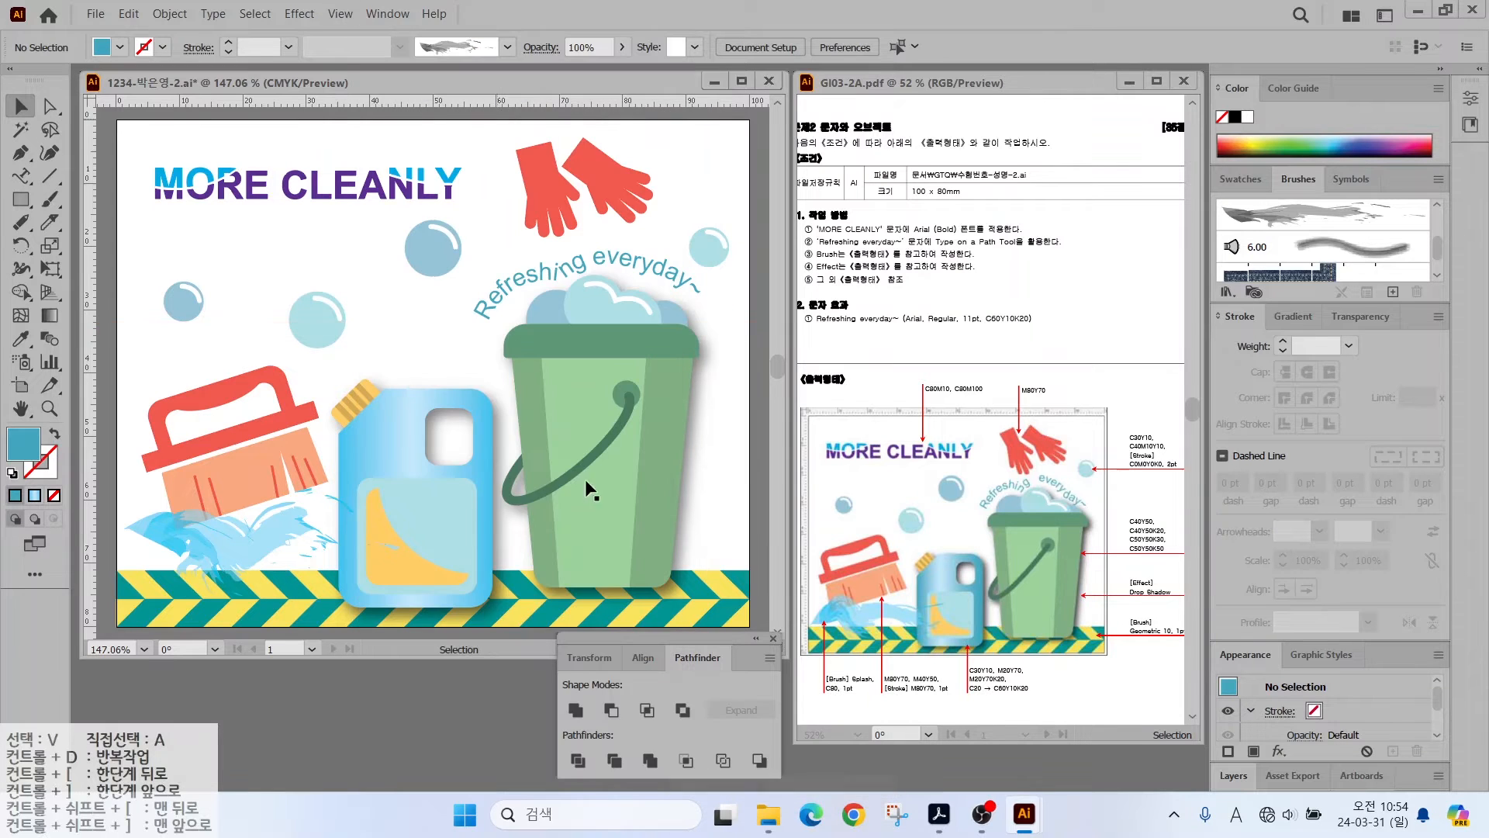
- Save As over the existing poster .ai file, accepting the replace and Illustrator Options
left_click(94, 14)
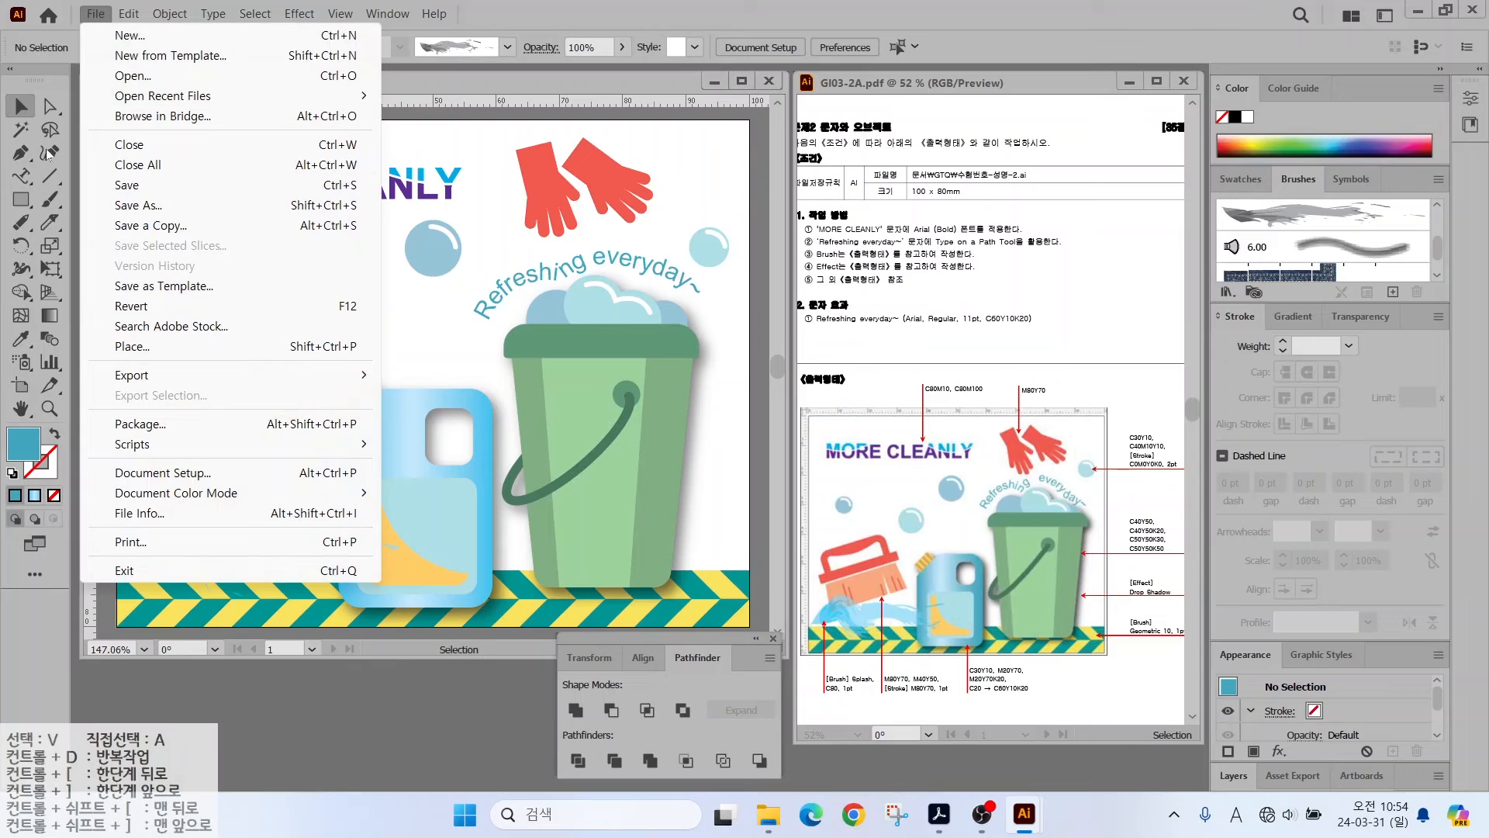
left_click(257, 205)
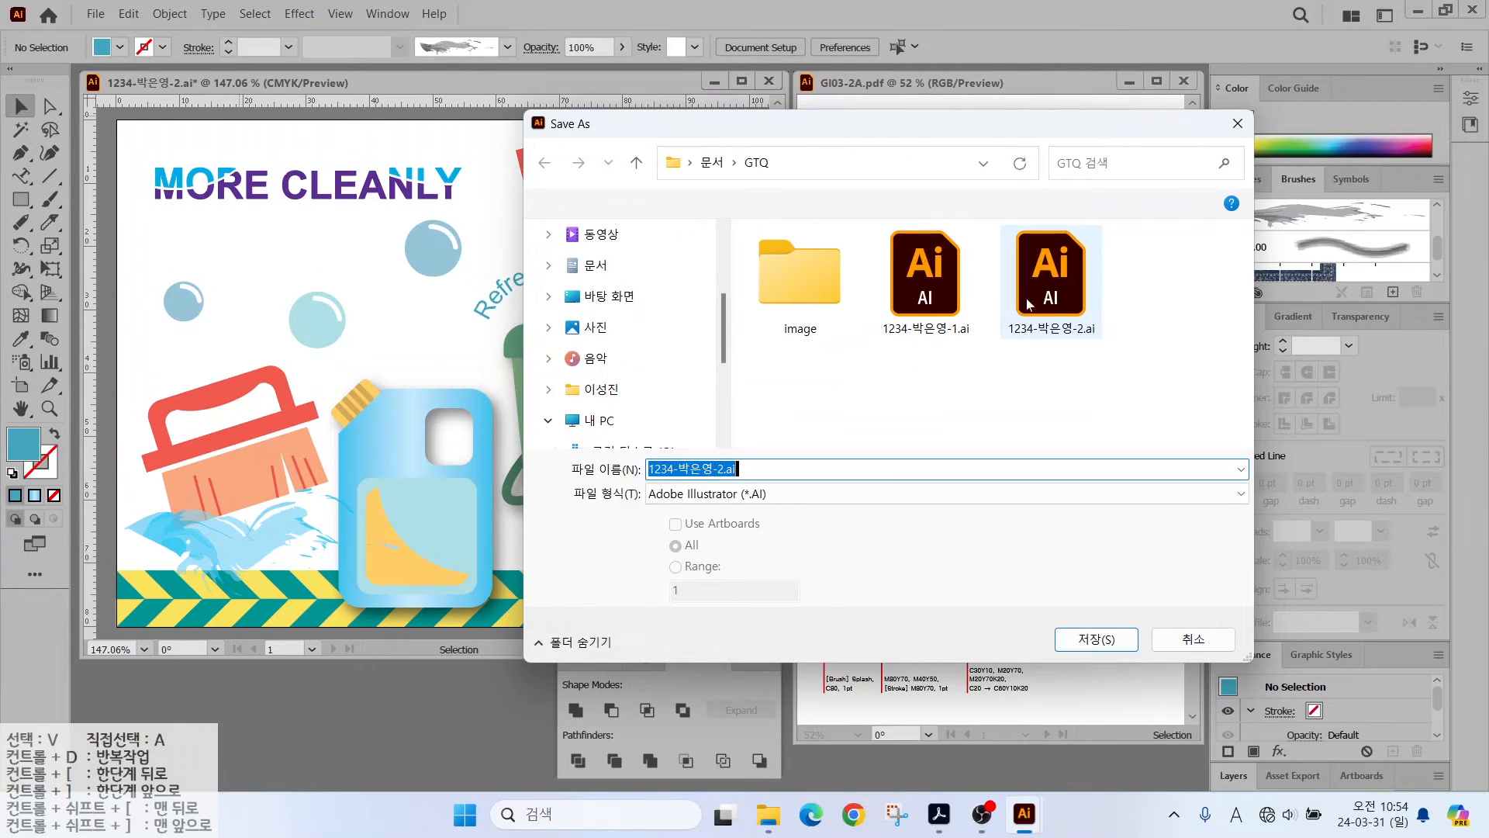
left_click(1091, 642)
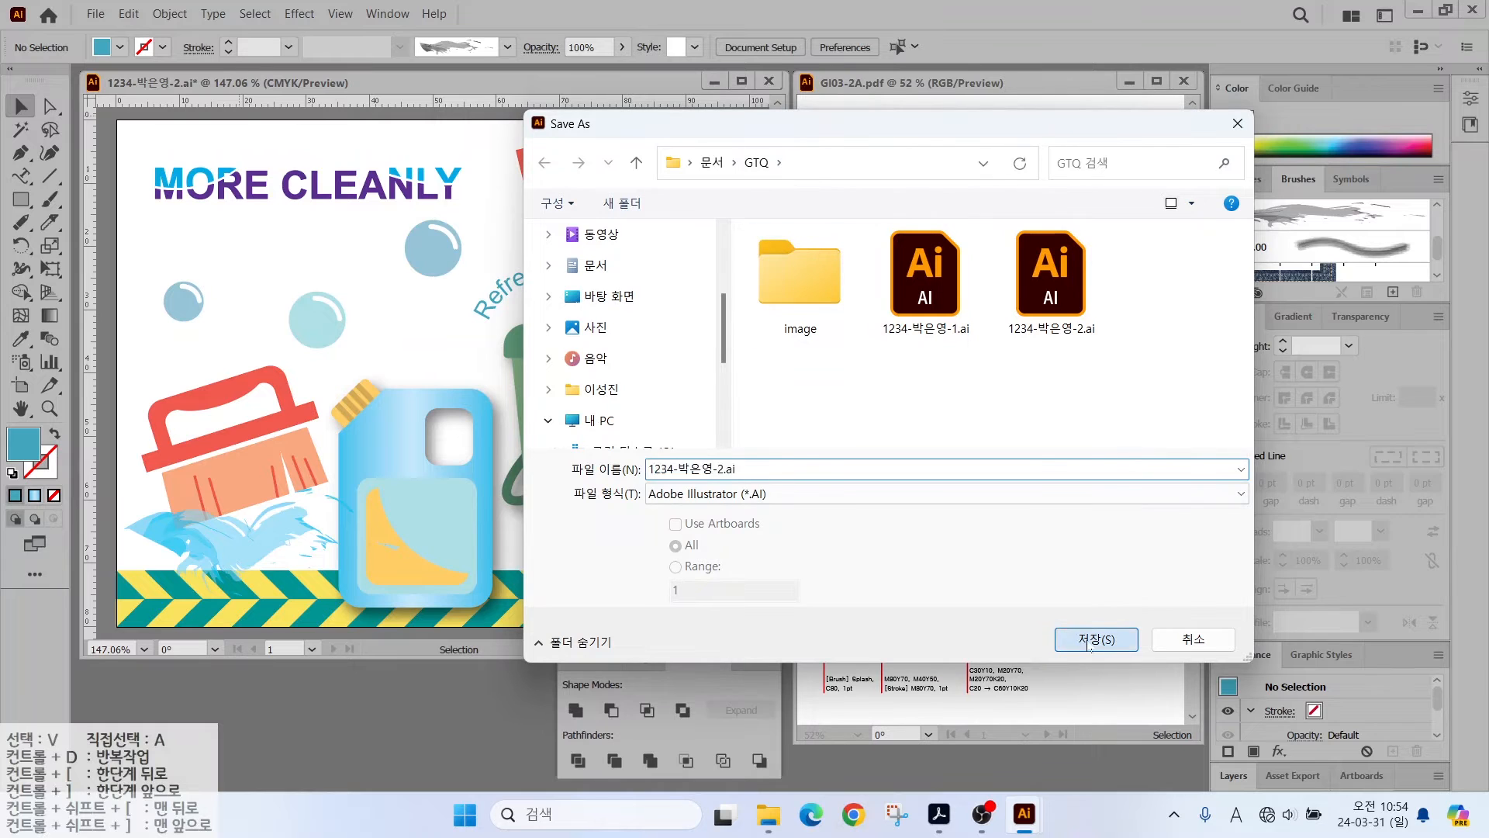
left_click(797, 477)
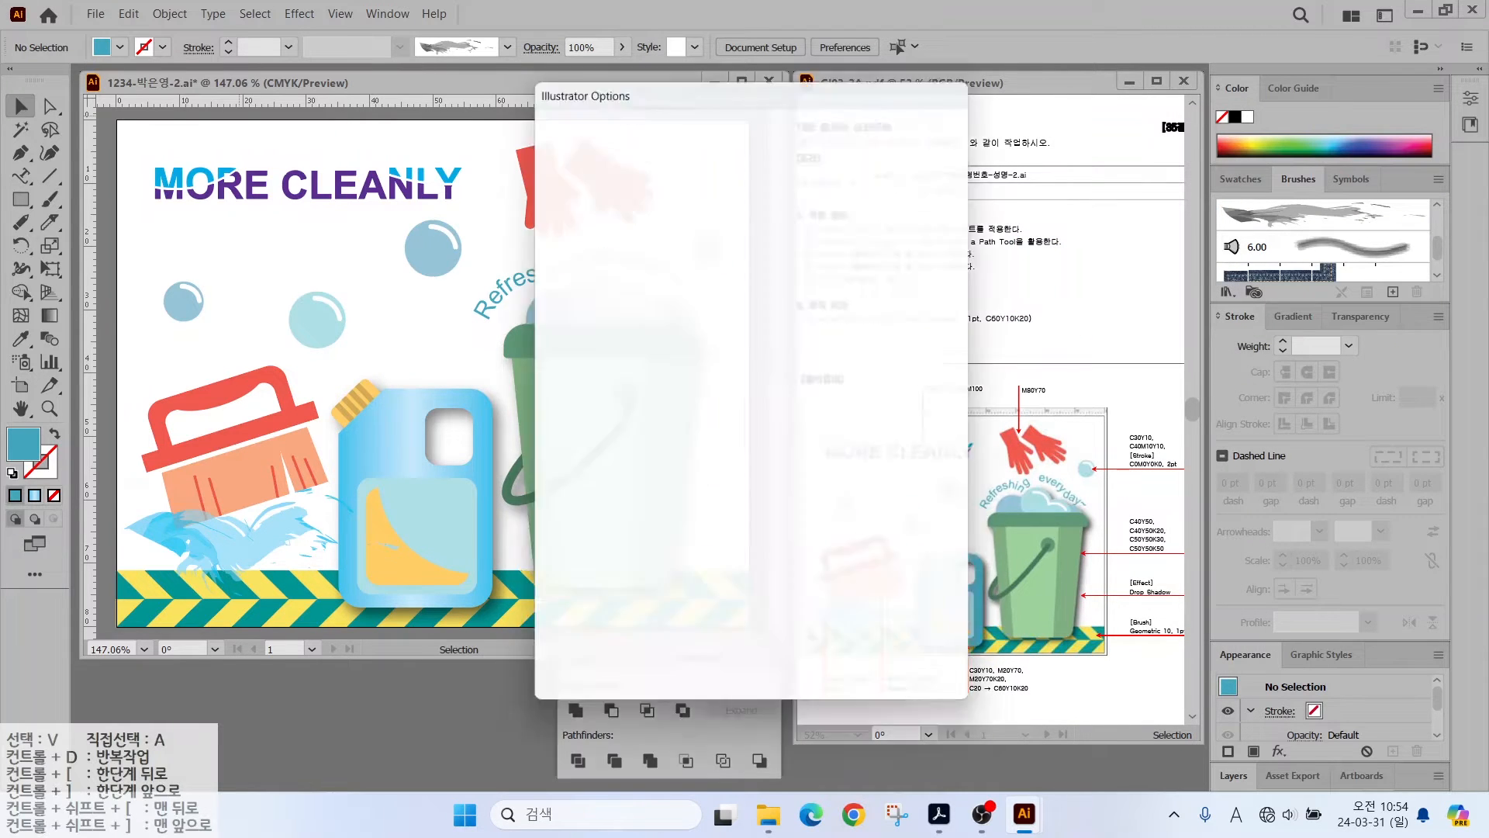
left_click(829, 675)
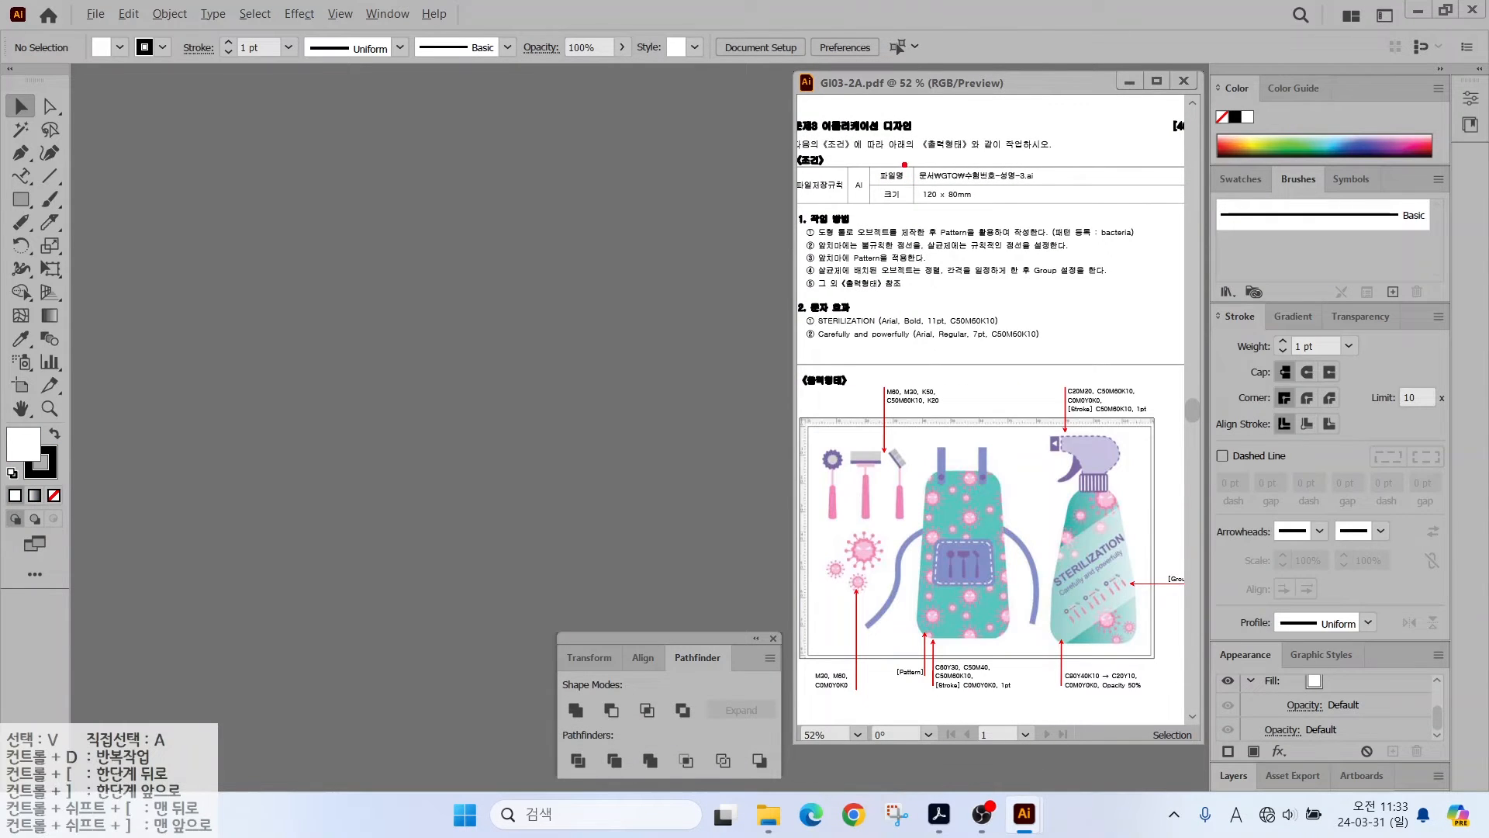
left_click_drag(904, 164, 1055, 206)
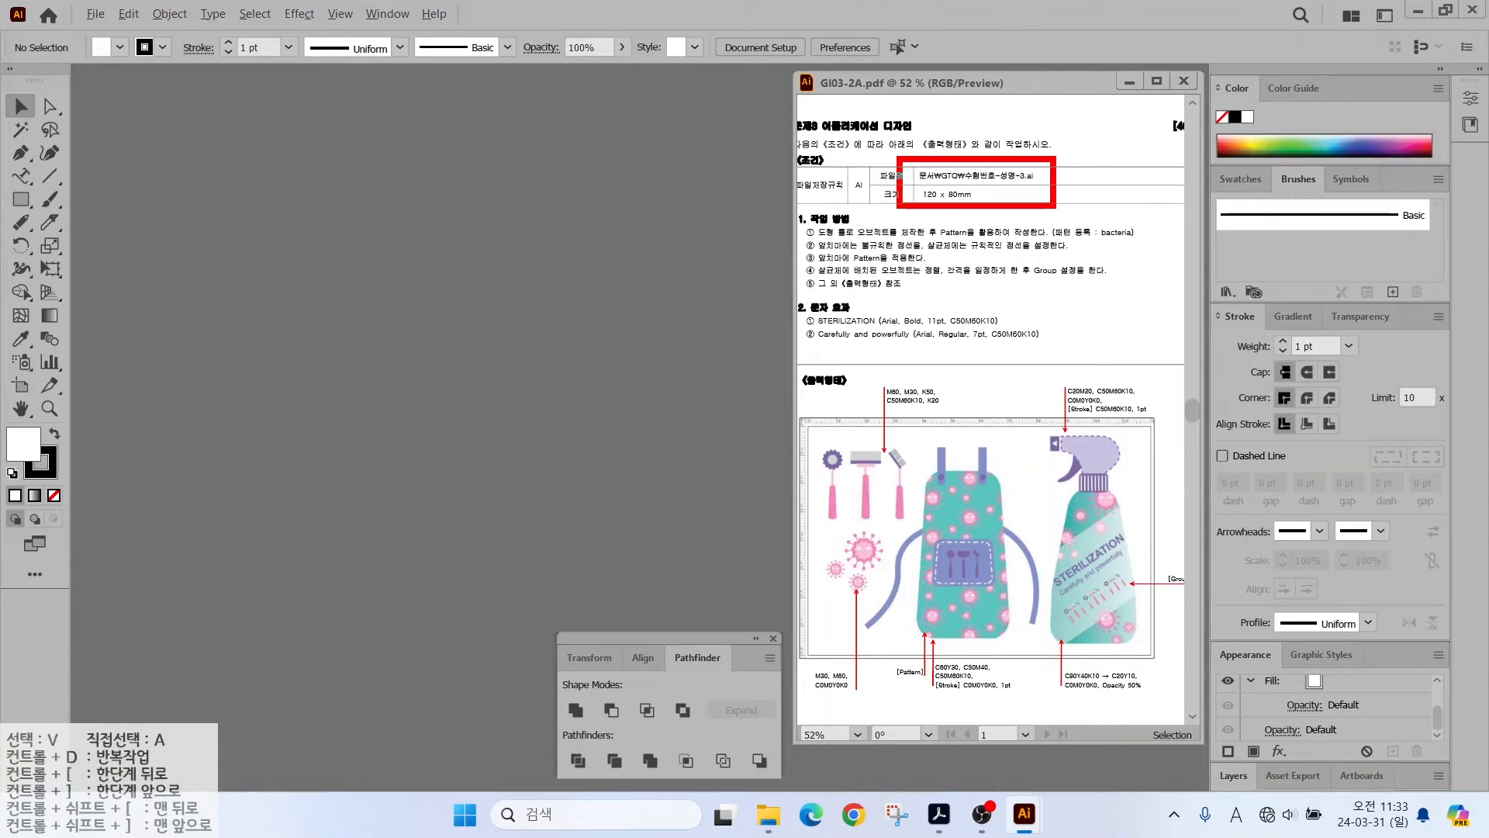
- Create a new 120 × 80 mm document named with the candidate's number and name plus -3
left_click_drag(948, 208, 997, 250)
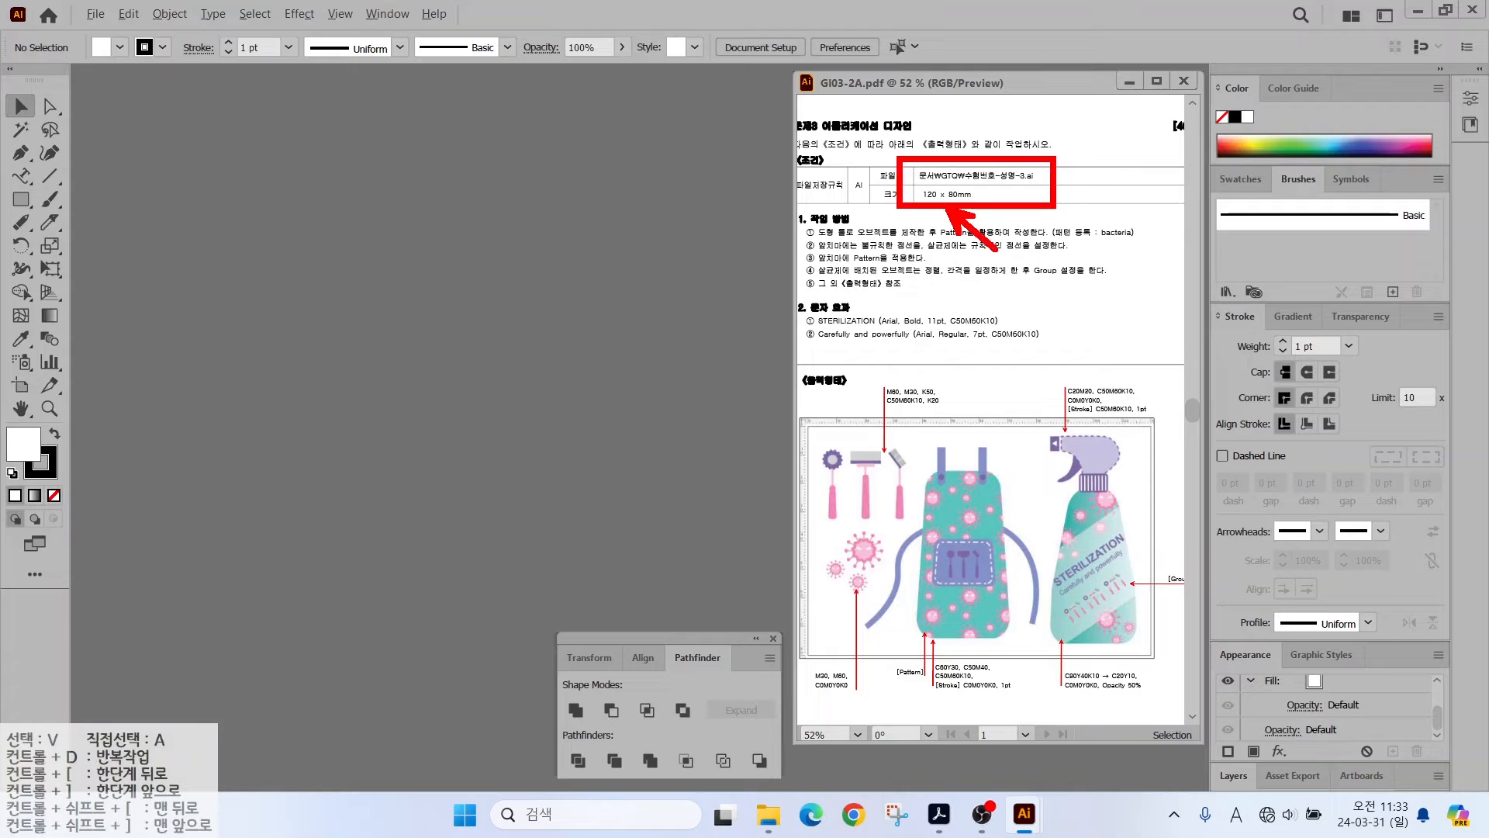
left_click(95, 13)
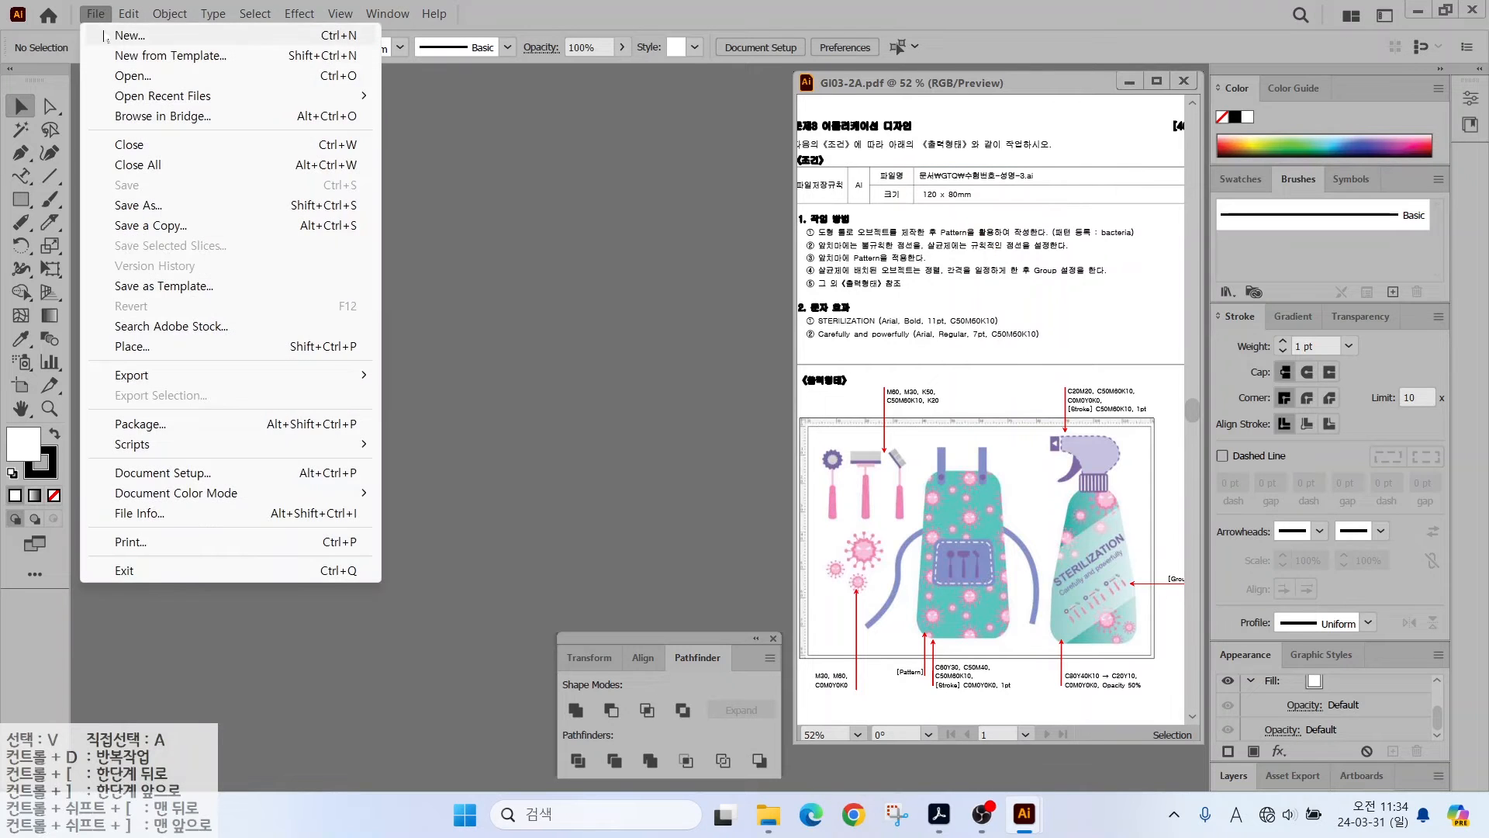
left_click(105, 36)
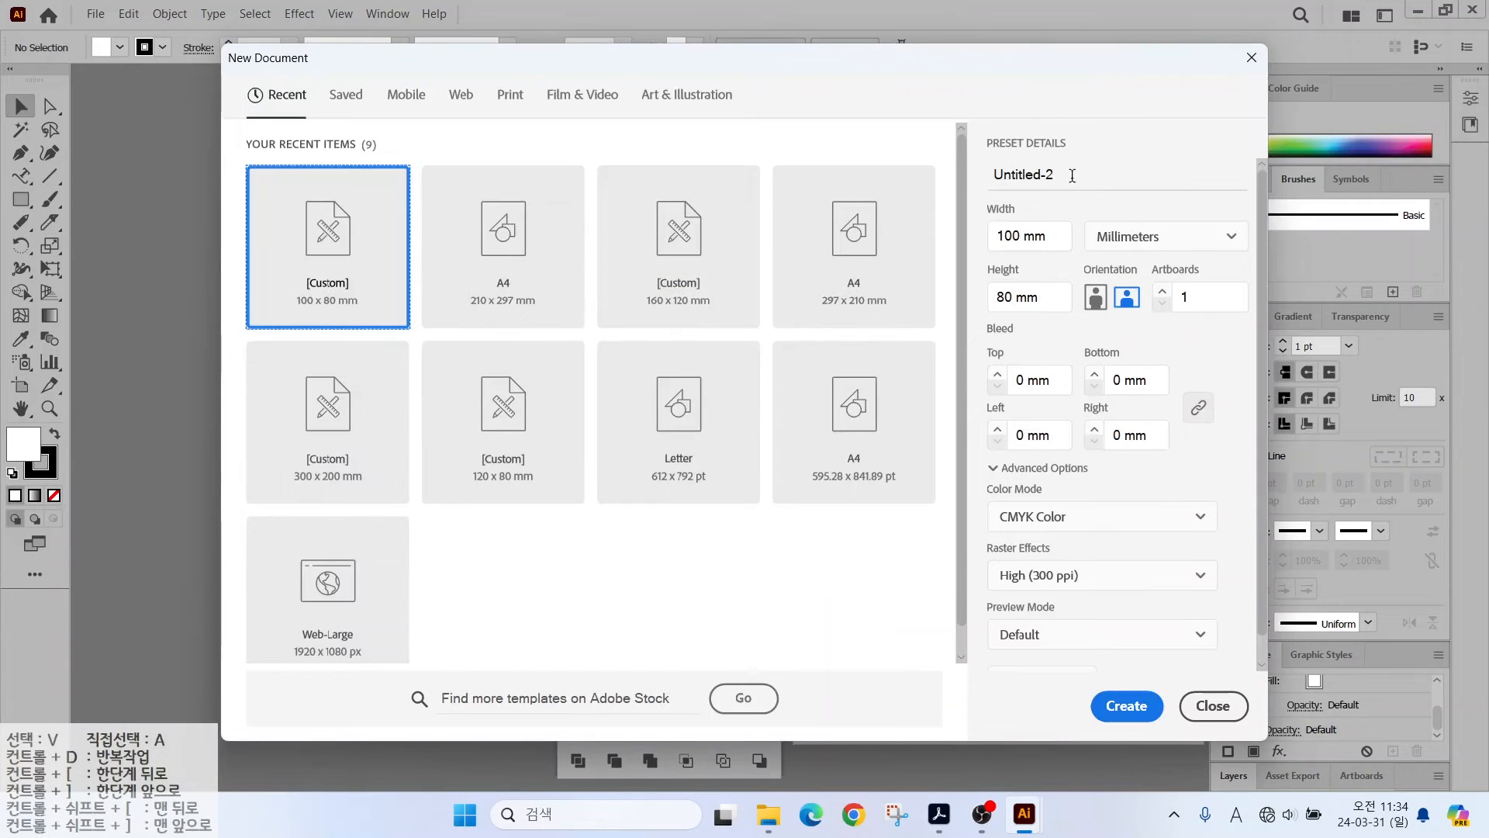
left_click(1072, 175)
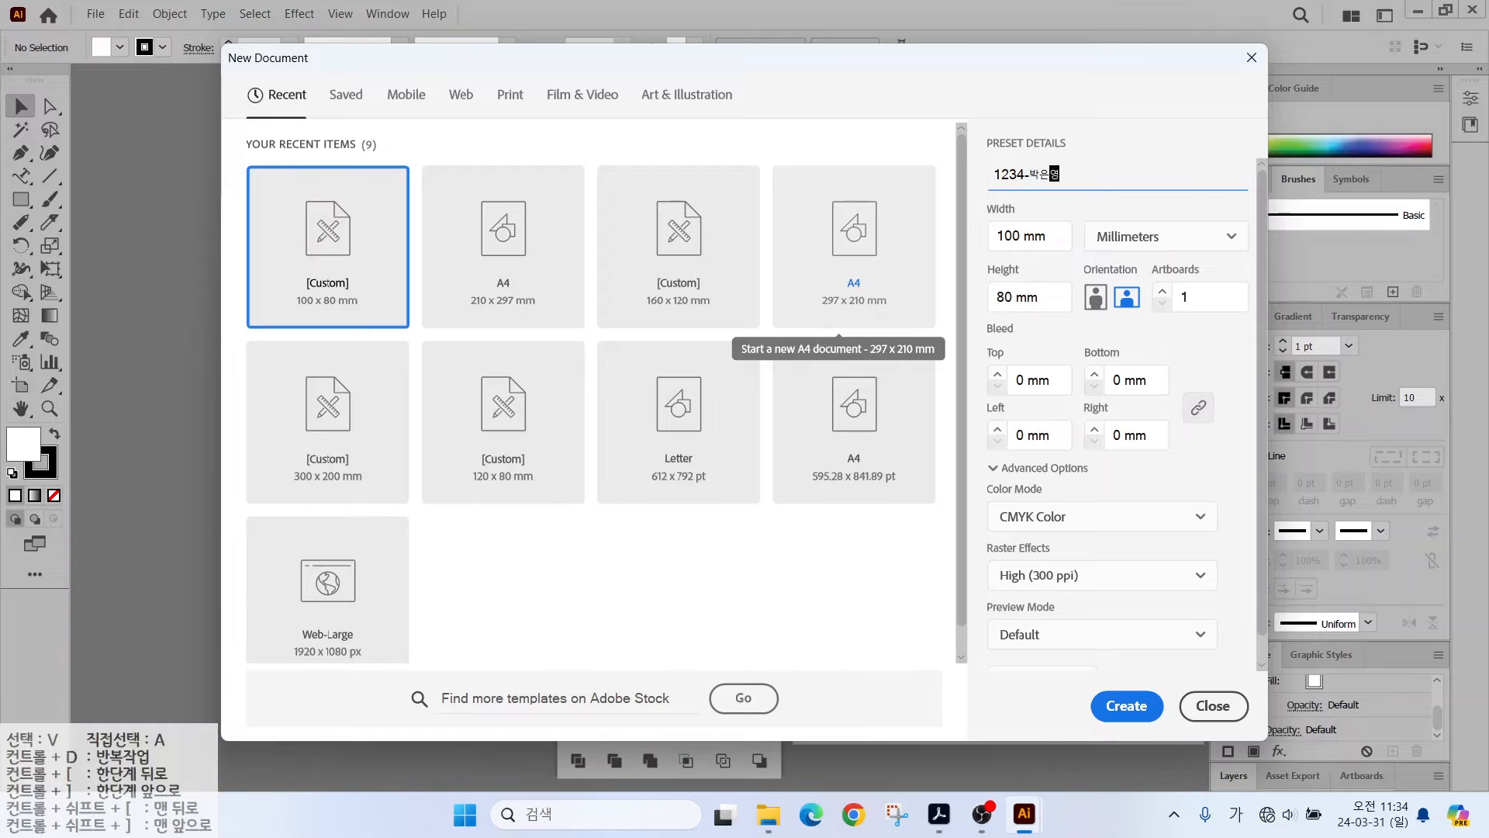
type("-3")
left_click(989, 238)
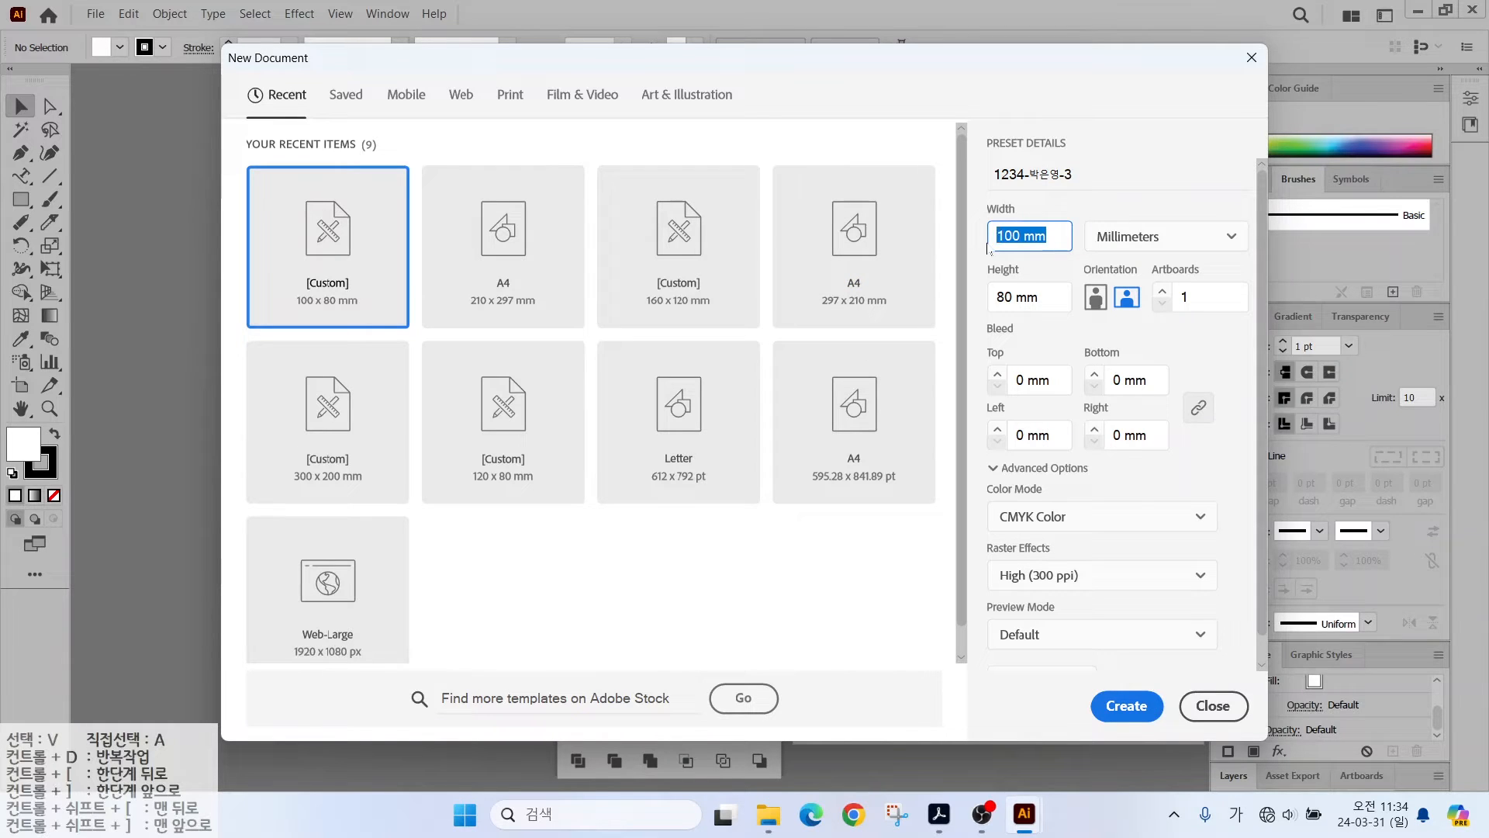
type("120")
left_click(1127, 706)
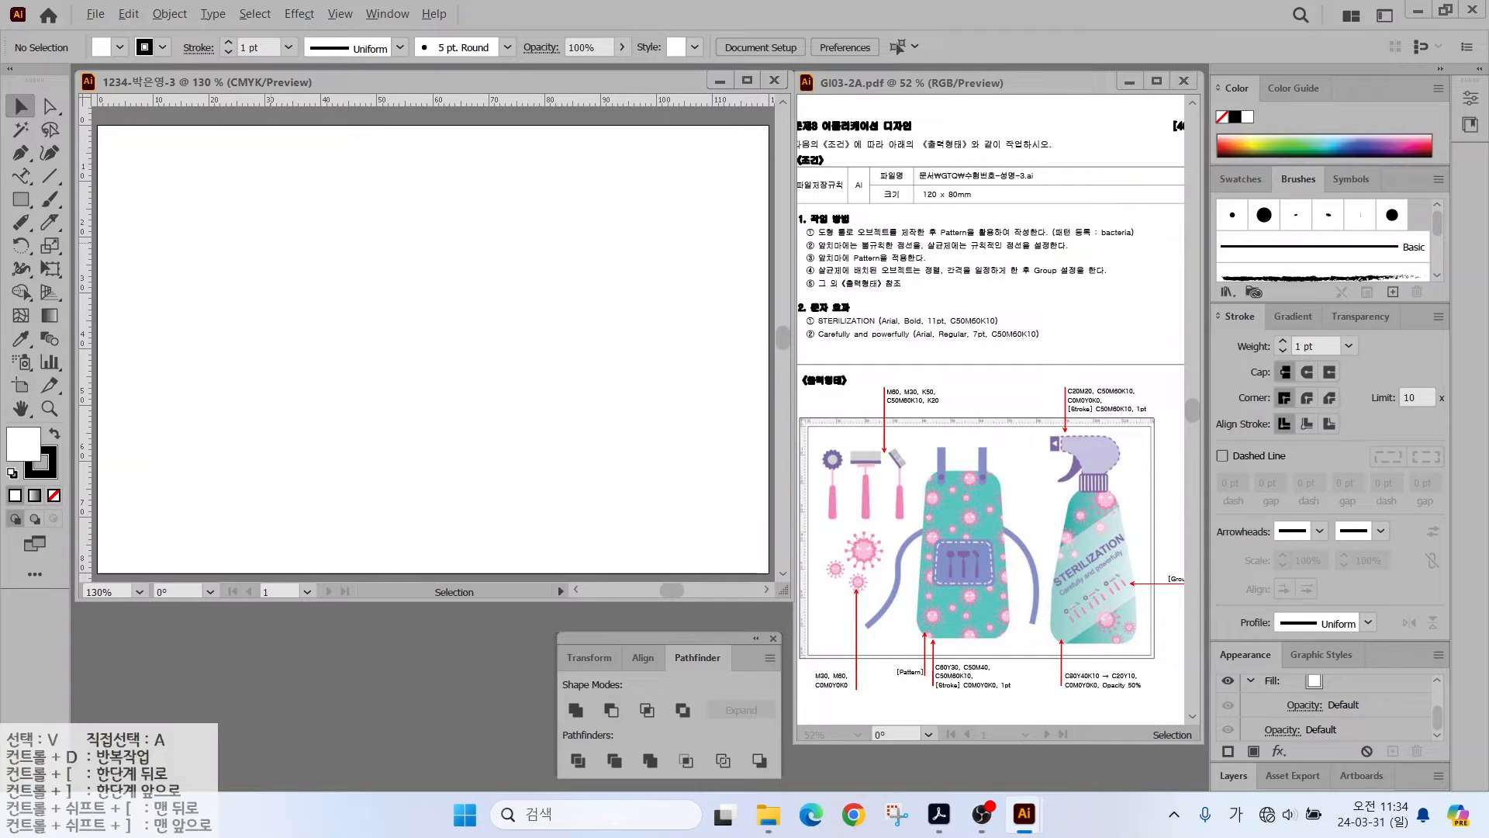
- Annotate the reference, underlining the bacteria pattern name and circling the virus graphic
mouse_move(941, 425)
left_mouse_down()
mouse_move(846, 492)
mouse_move(839, 366)
mouse_move(944, 409)
left_mouse_up()
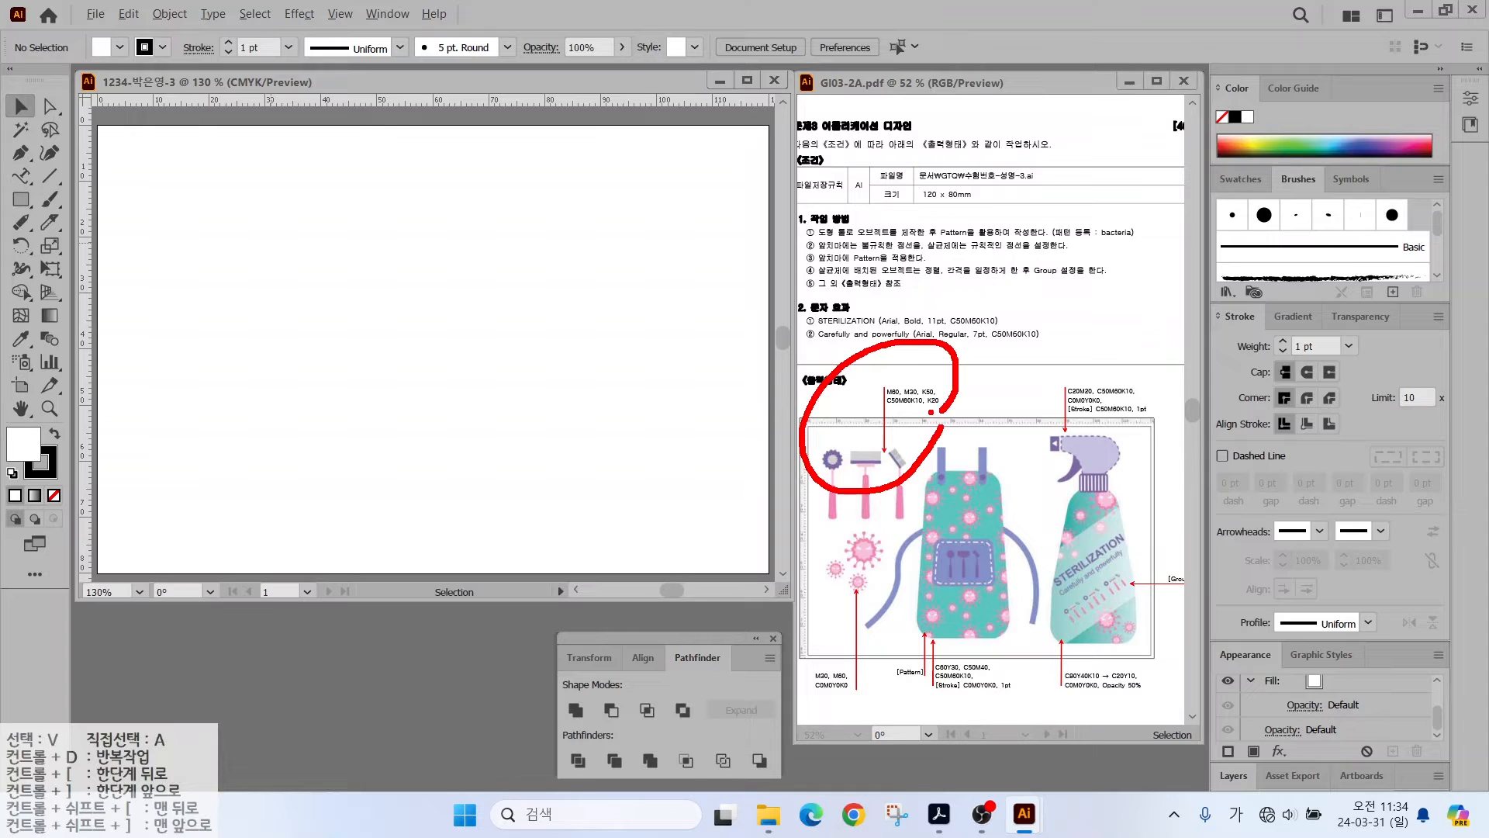
key("Escape")
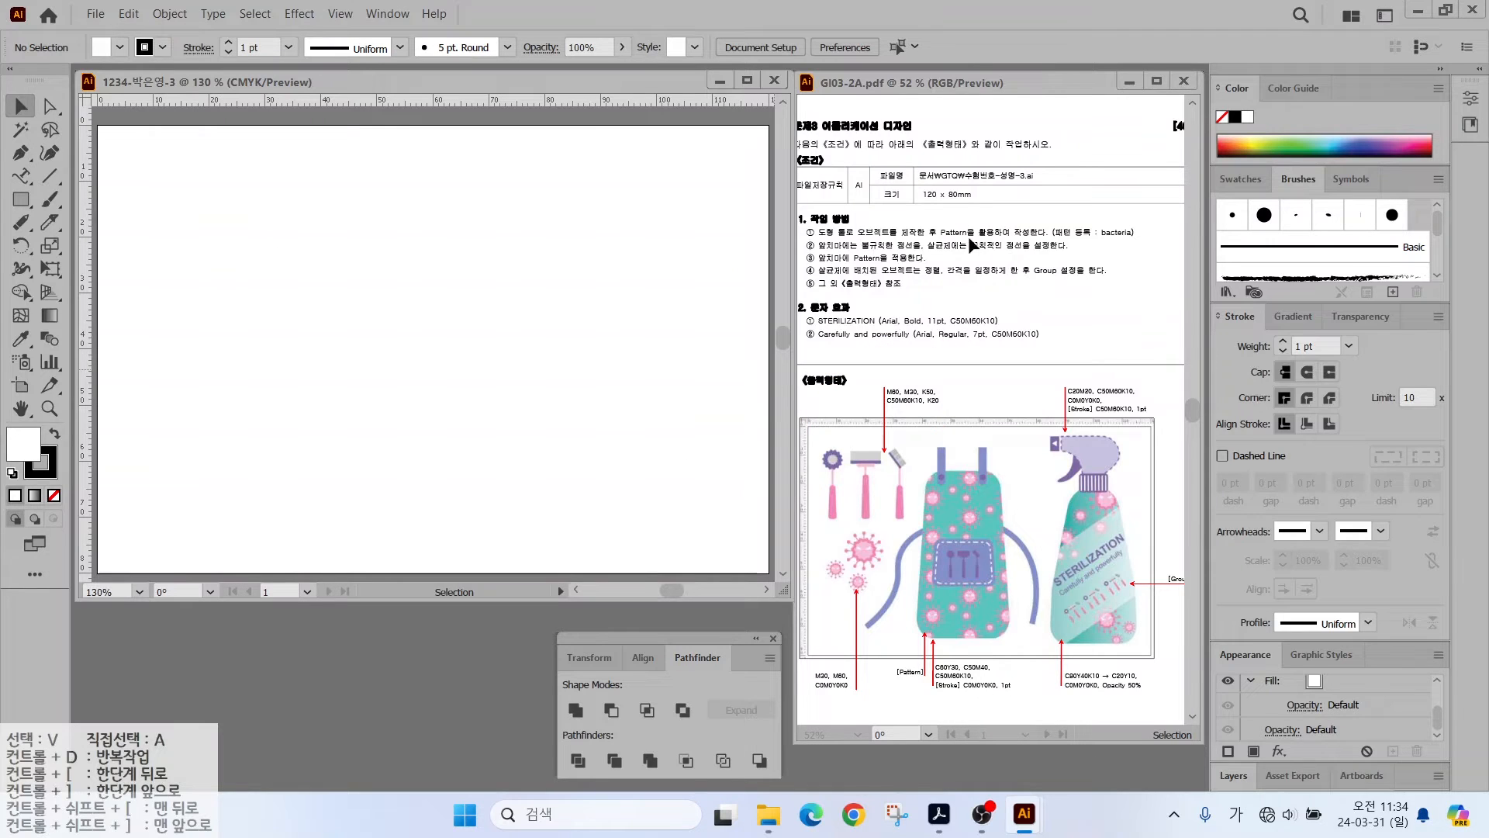
key("alt+2")
left_click_drag(1060, 240, 1145, 239)
mouse_move(876, 615)
left_mouse_down()
mouse_move(857, 516)
mouse_move(885, 593)
left_mouse_up()
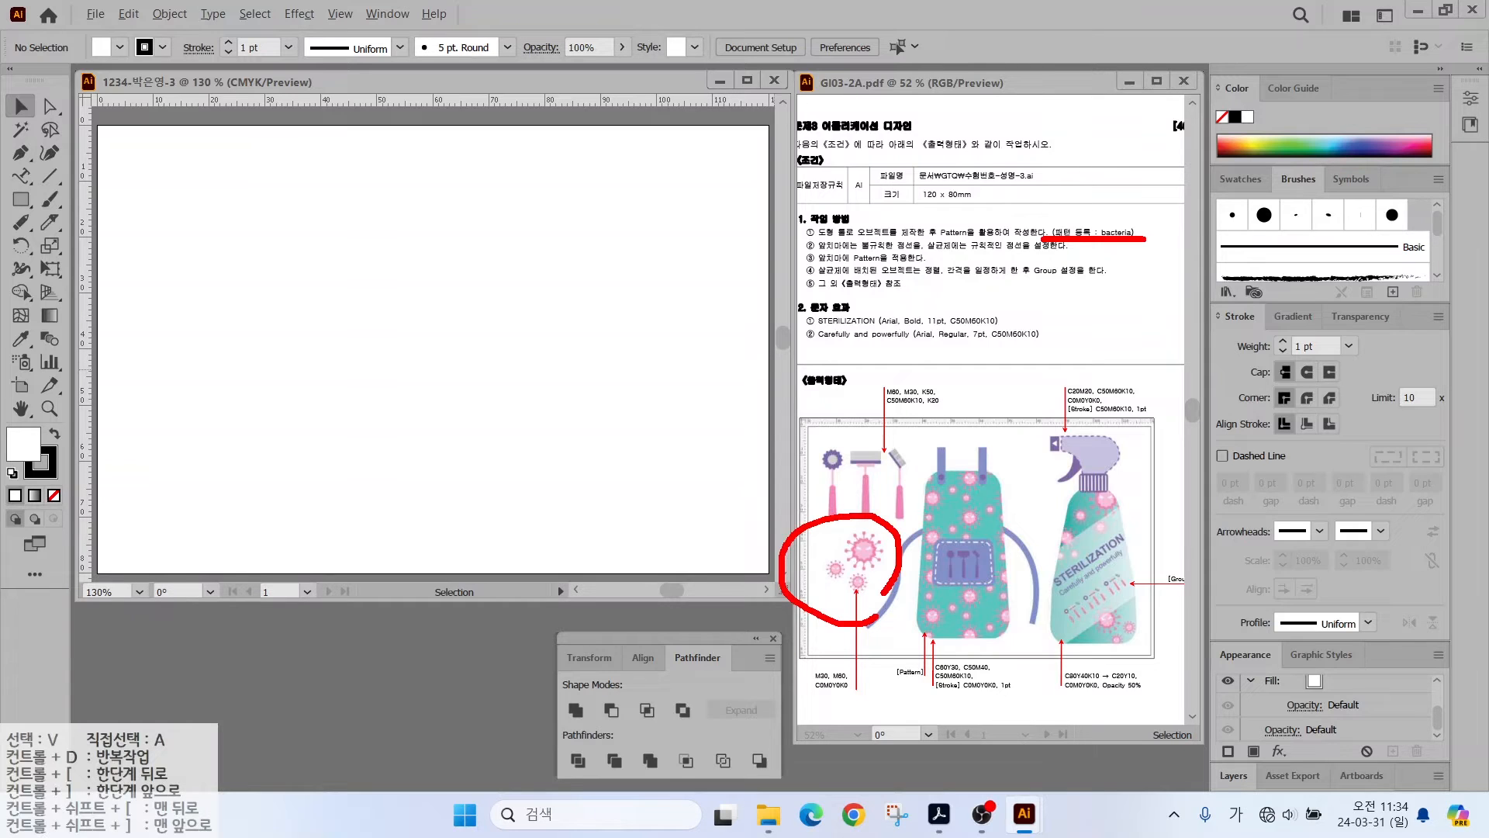
key("Escape")
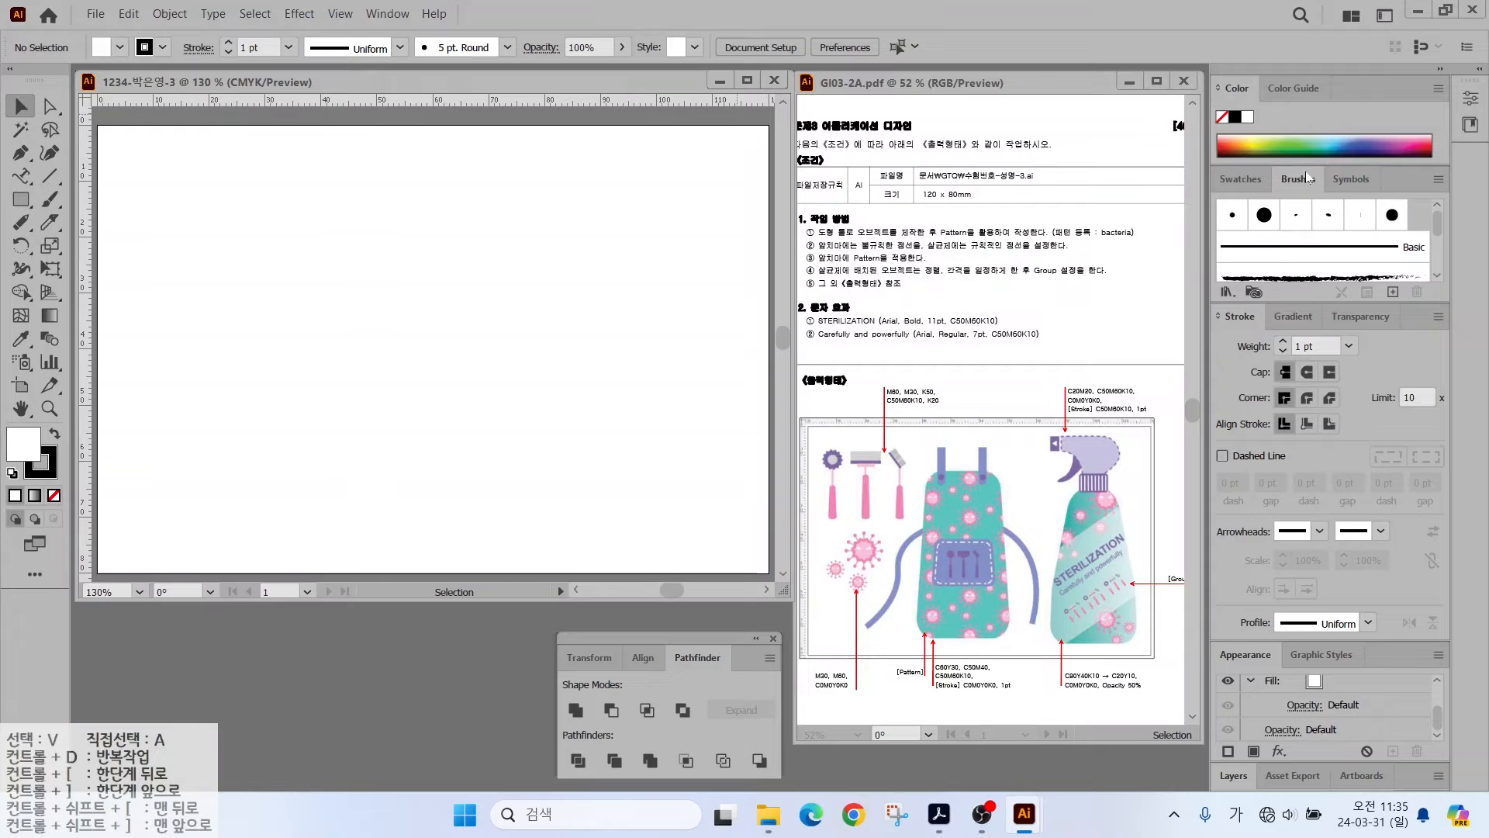
- Add a new colour group with pink swatches at M30 and M60
left_click(1241, 179)
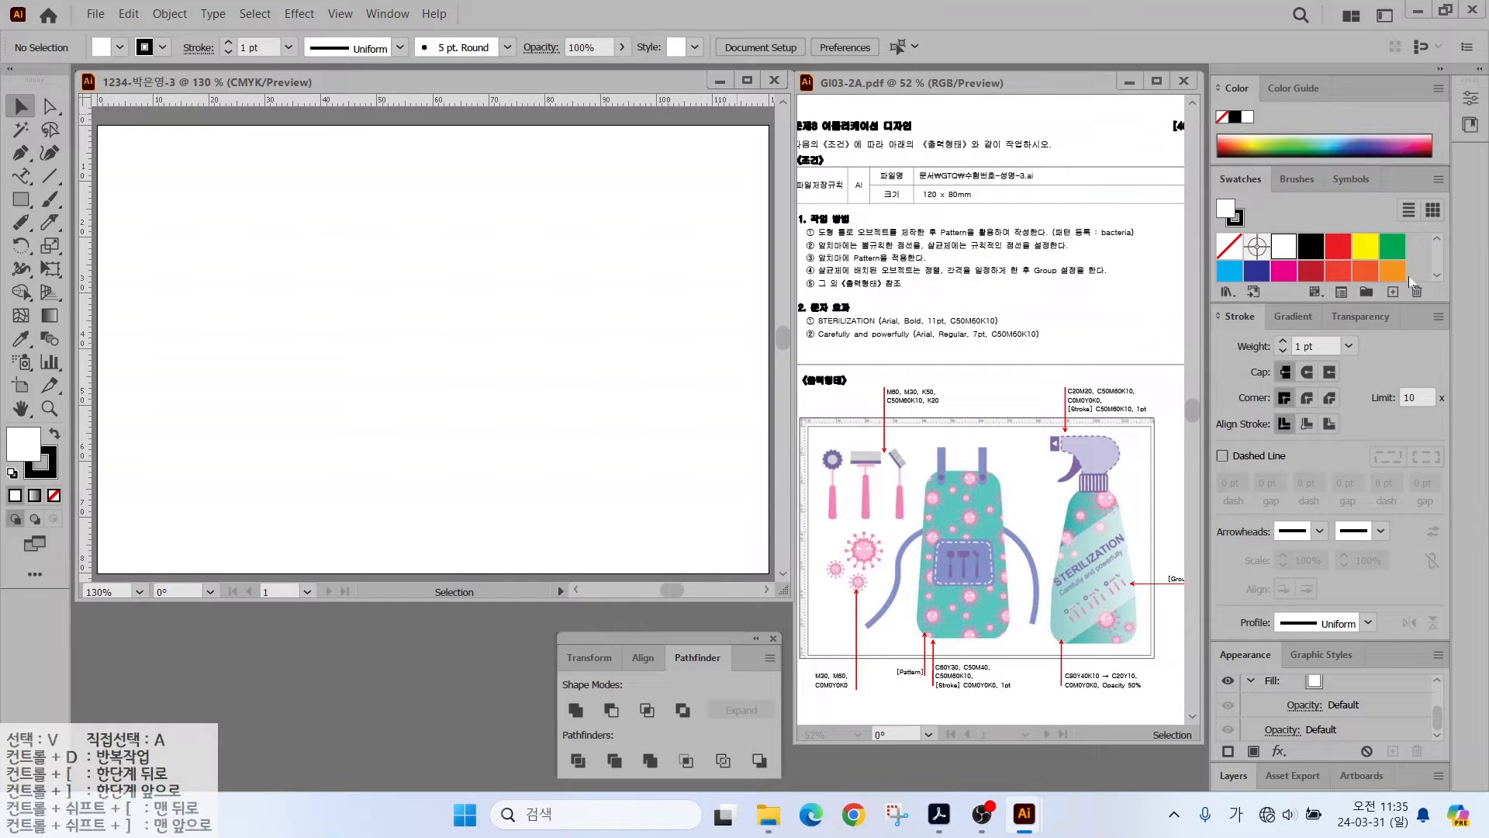
left_click(1366, 291)
left_click(651, 431)
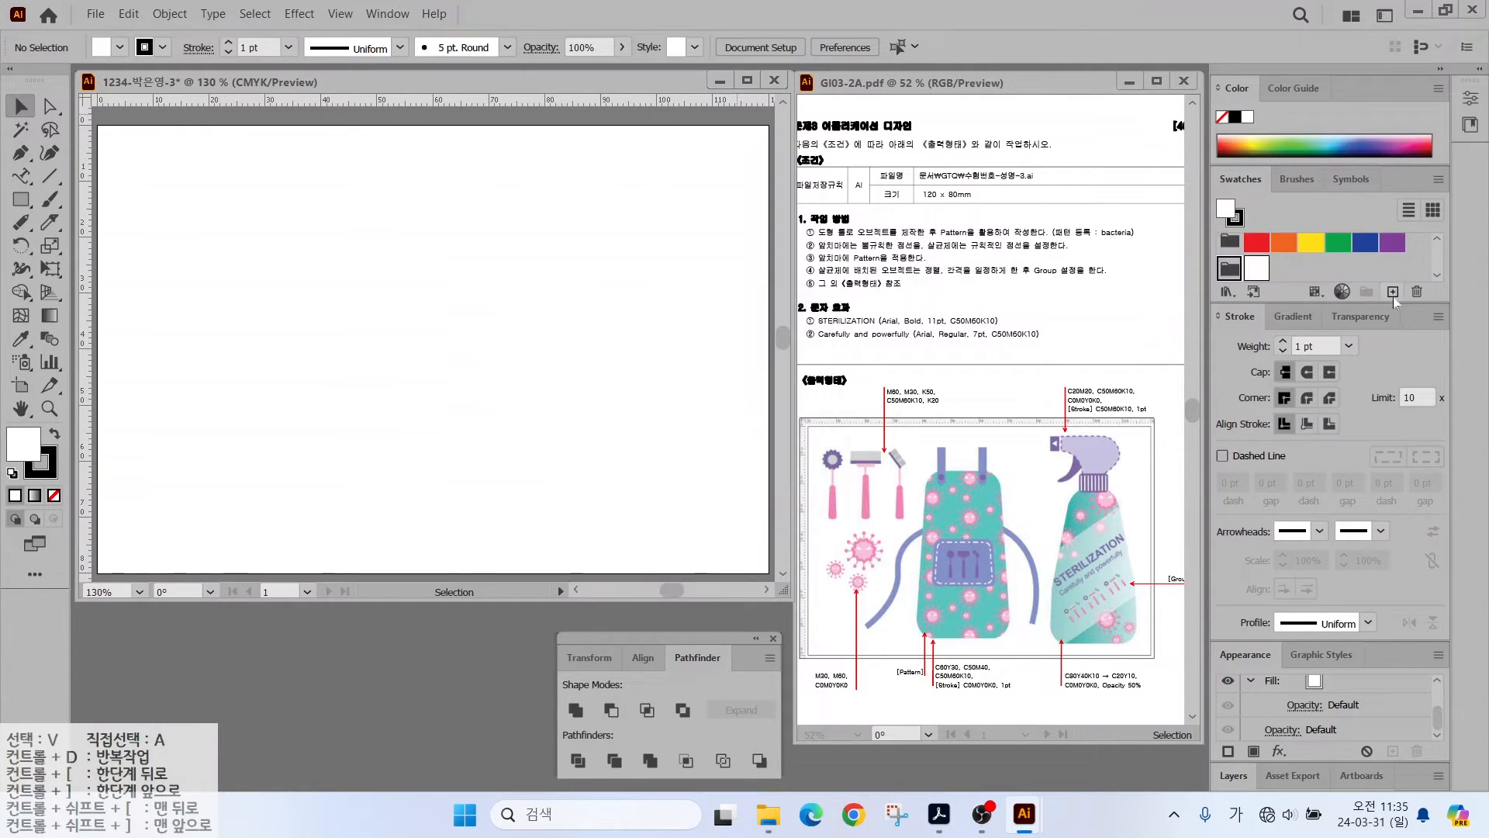
left_click(1393, 291)
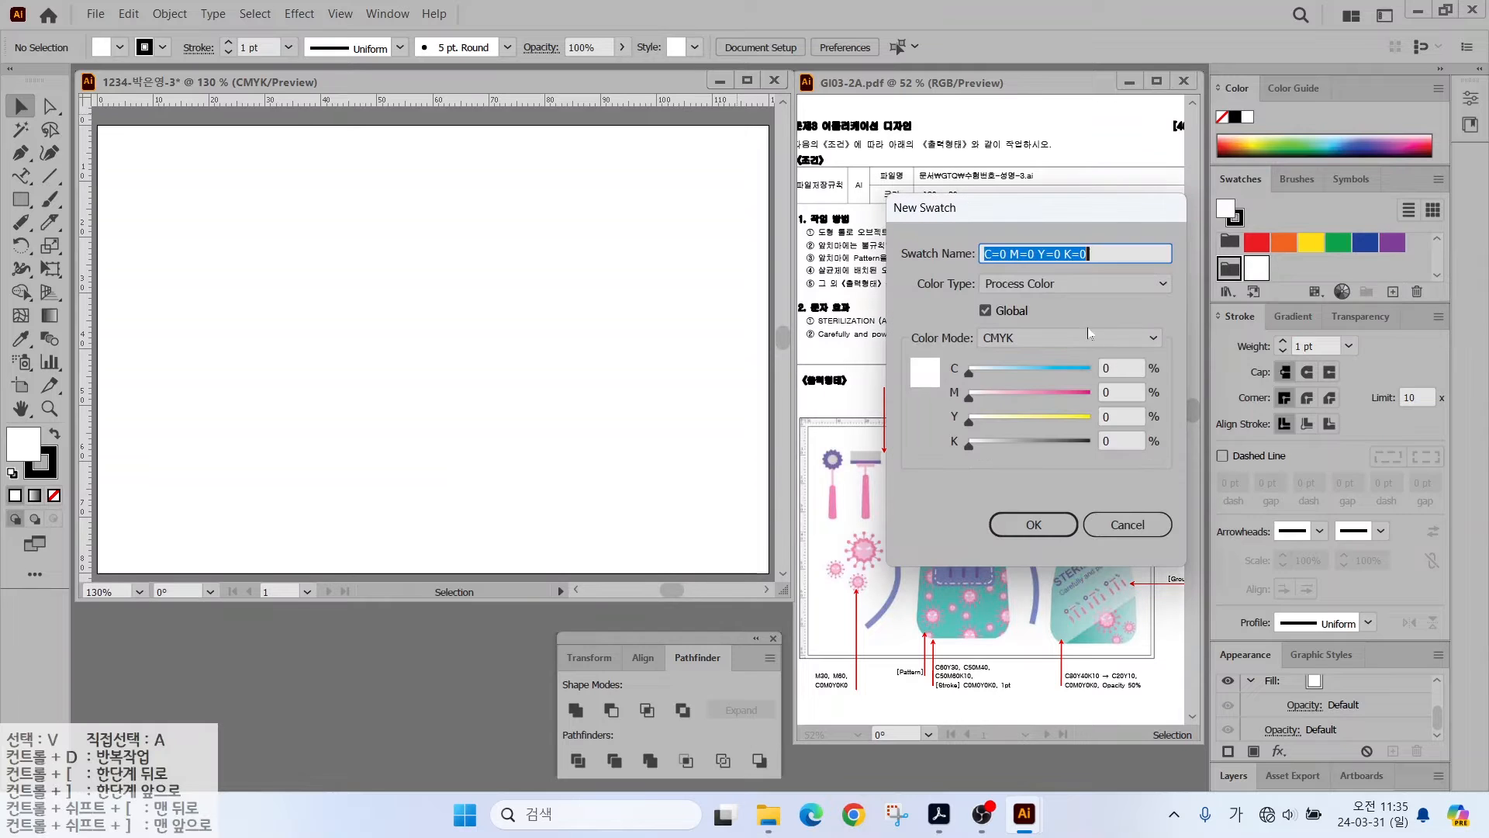
key("Tab")
type("30")
key("Return")
left_click(1393, 292)
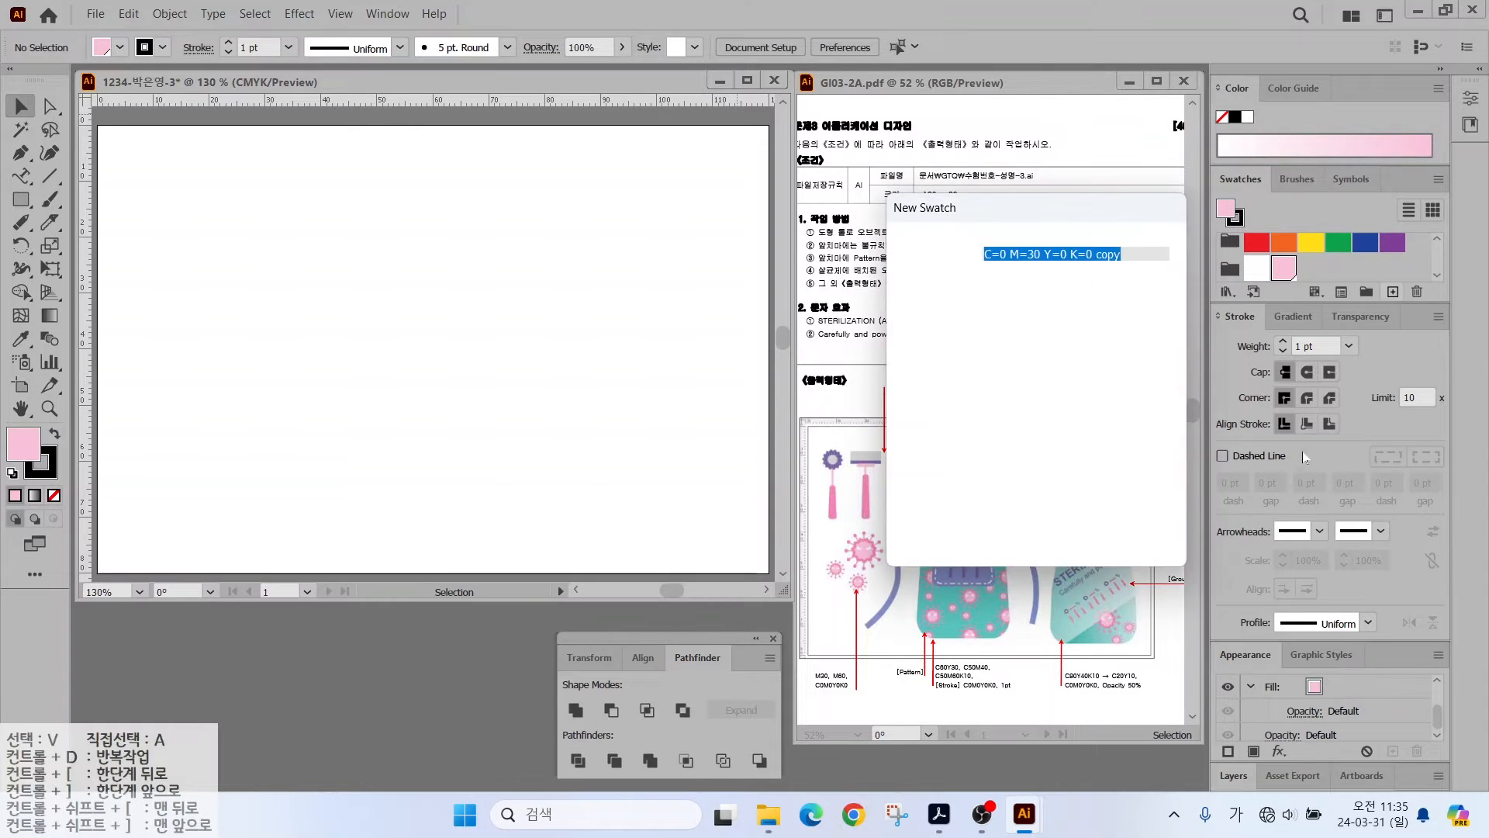
type("60")
key("Return")
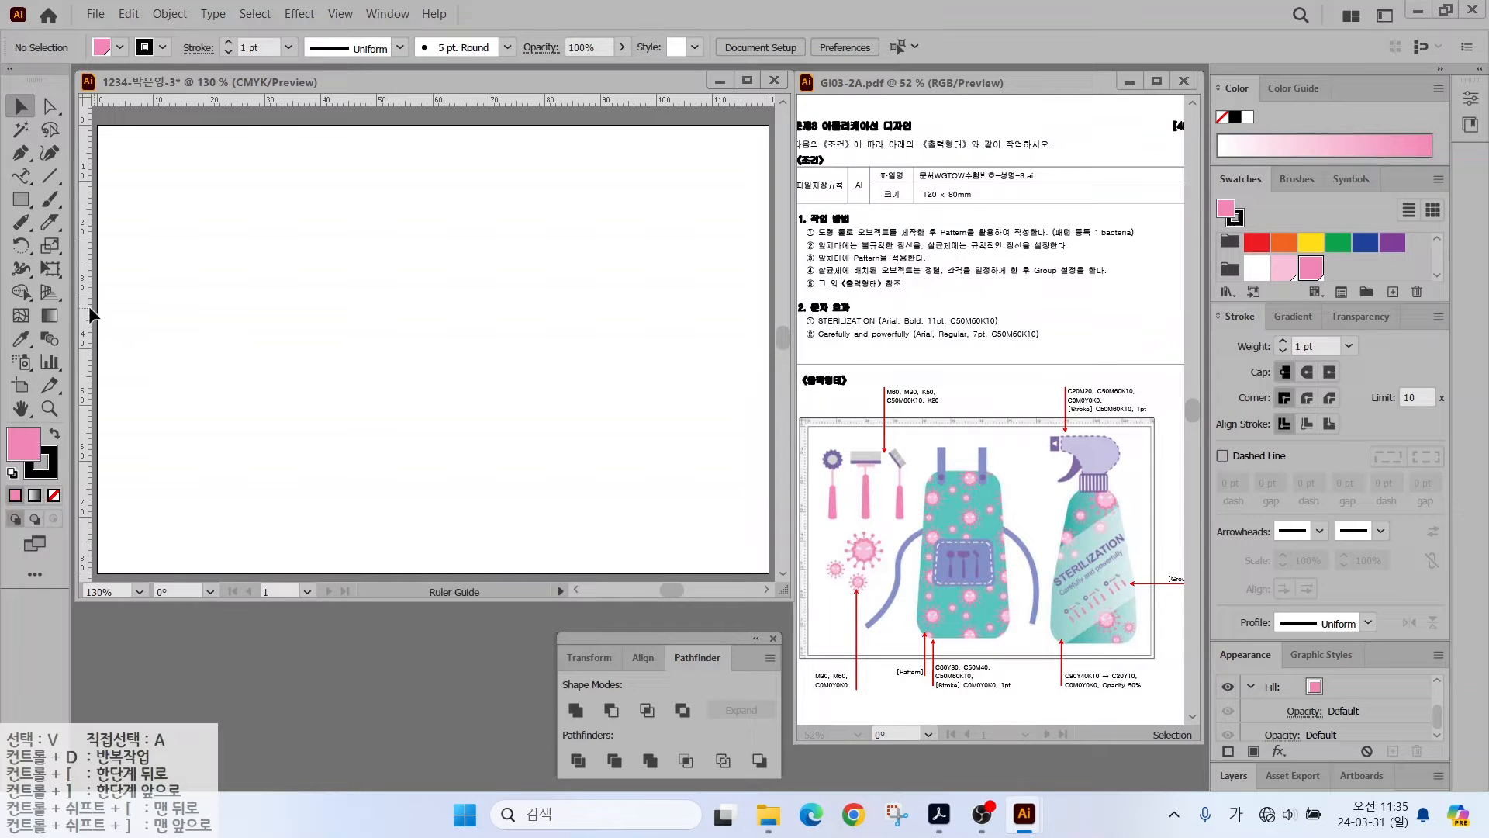
- Drag a vertical and horizontal guides from the rulers onto the artboard
left_click_drag(88, 306, 267, 314)
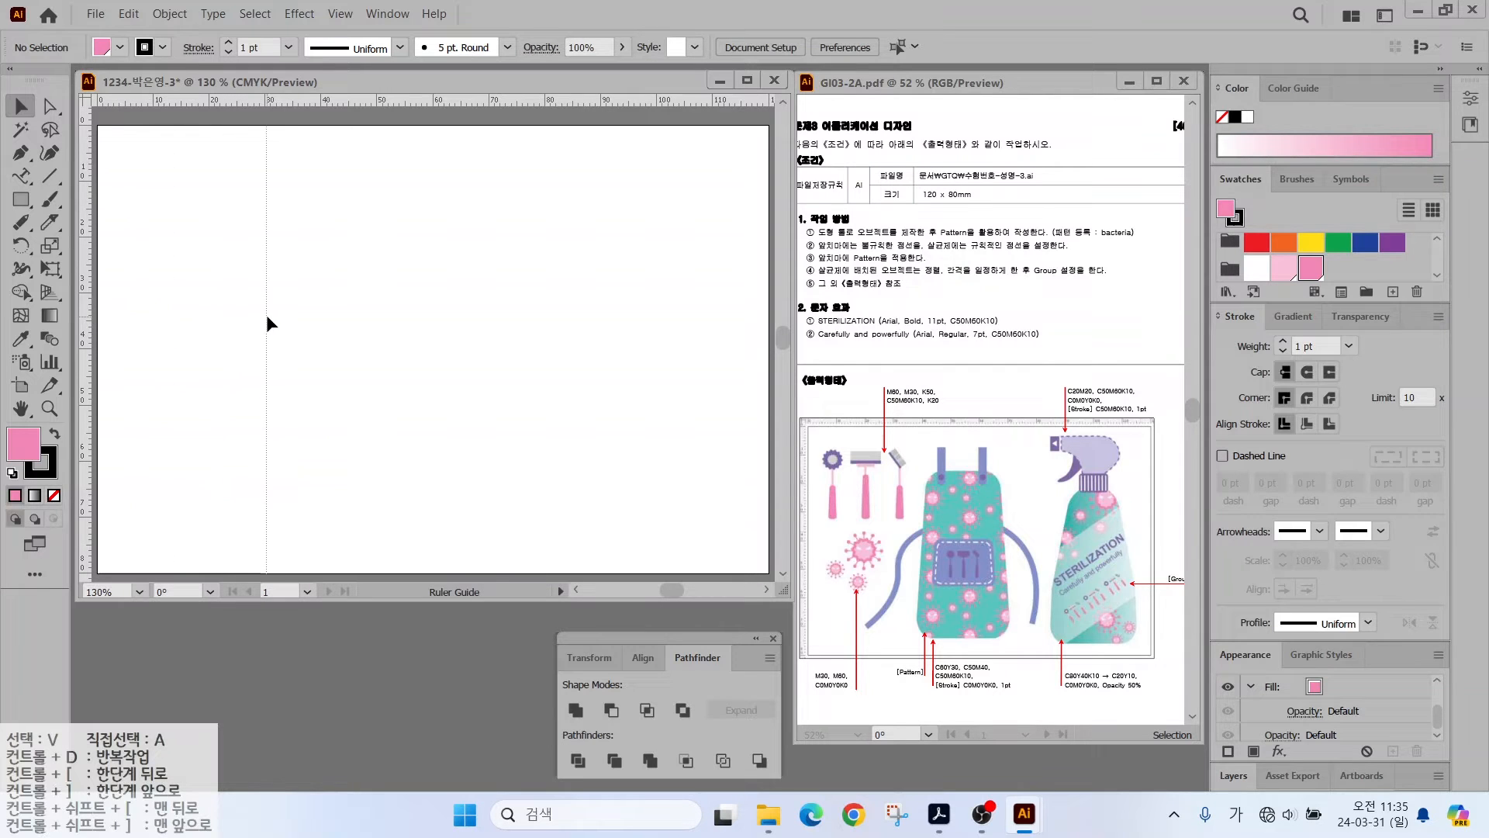
left_click_drag(221, 99, 186, 448)
scroll(155, 371, "up", 4)
left_click_drag(155, 371, 332, 298)
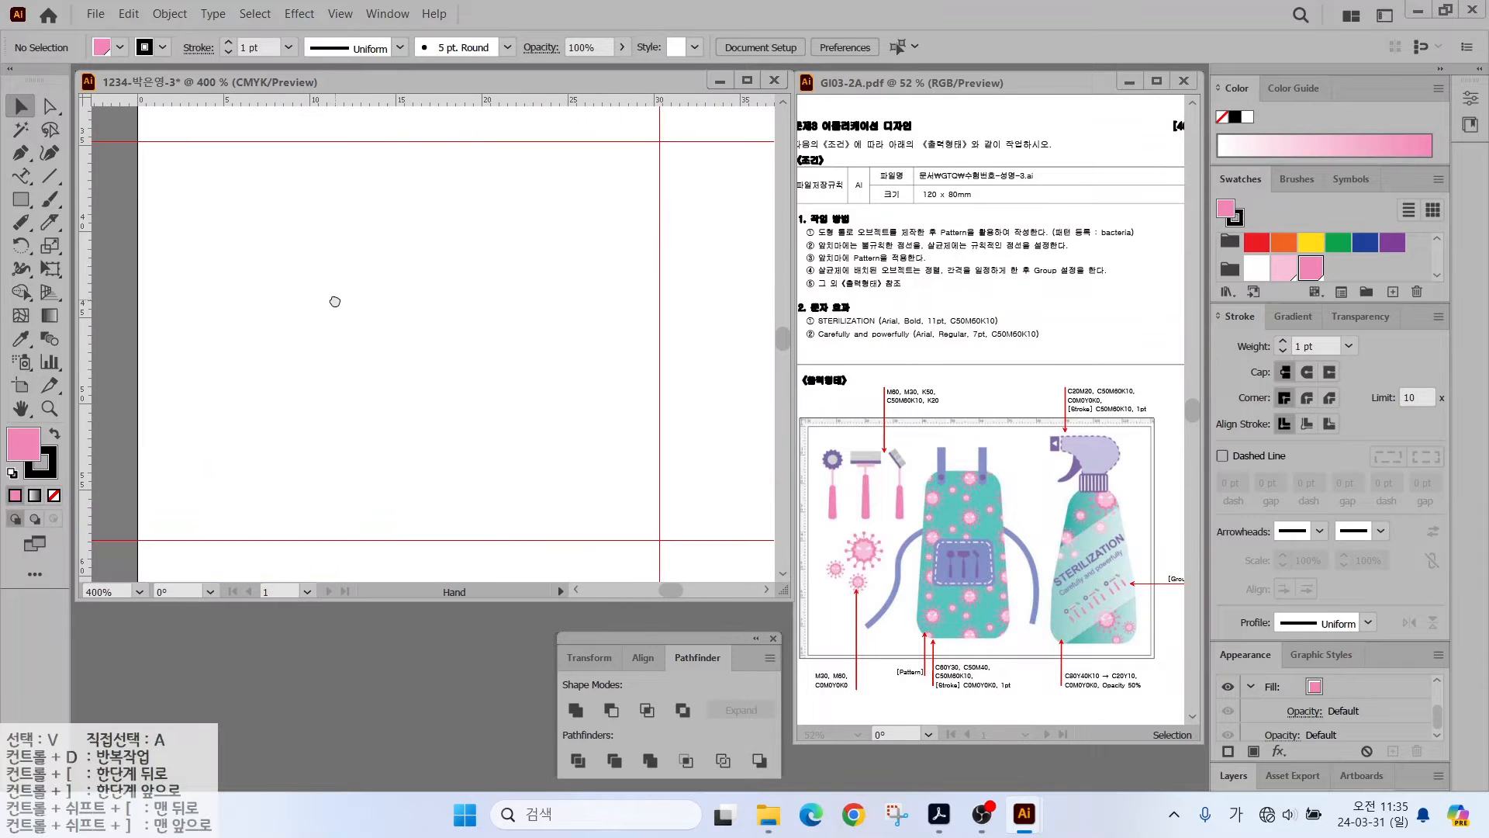
- Choose the Star Tool and click the canvas to open the Star dialog
left_click(20, 199)
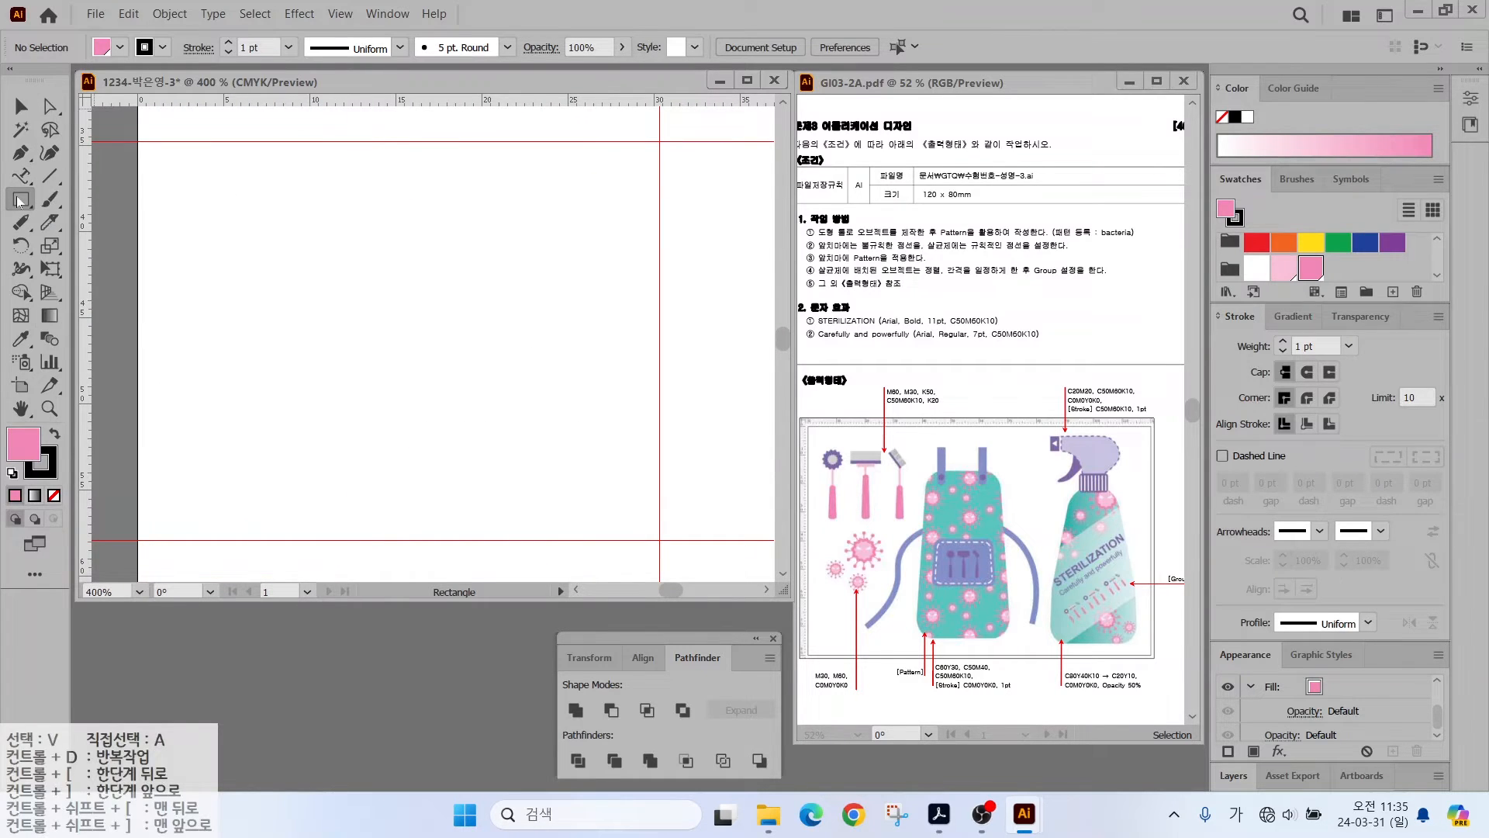
left_click_drag(20, 199, 108, 296)
left_click(269, 254)
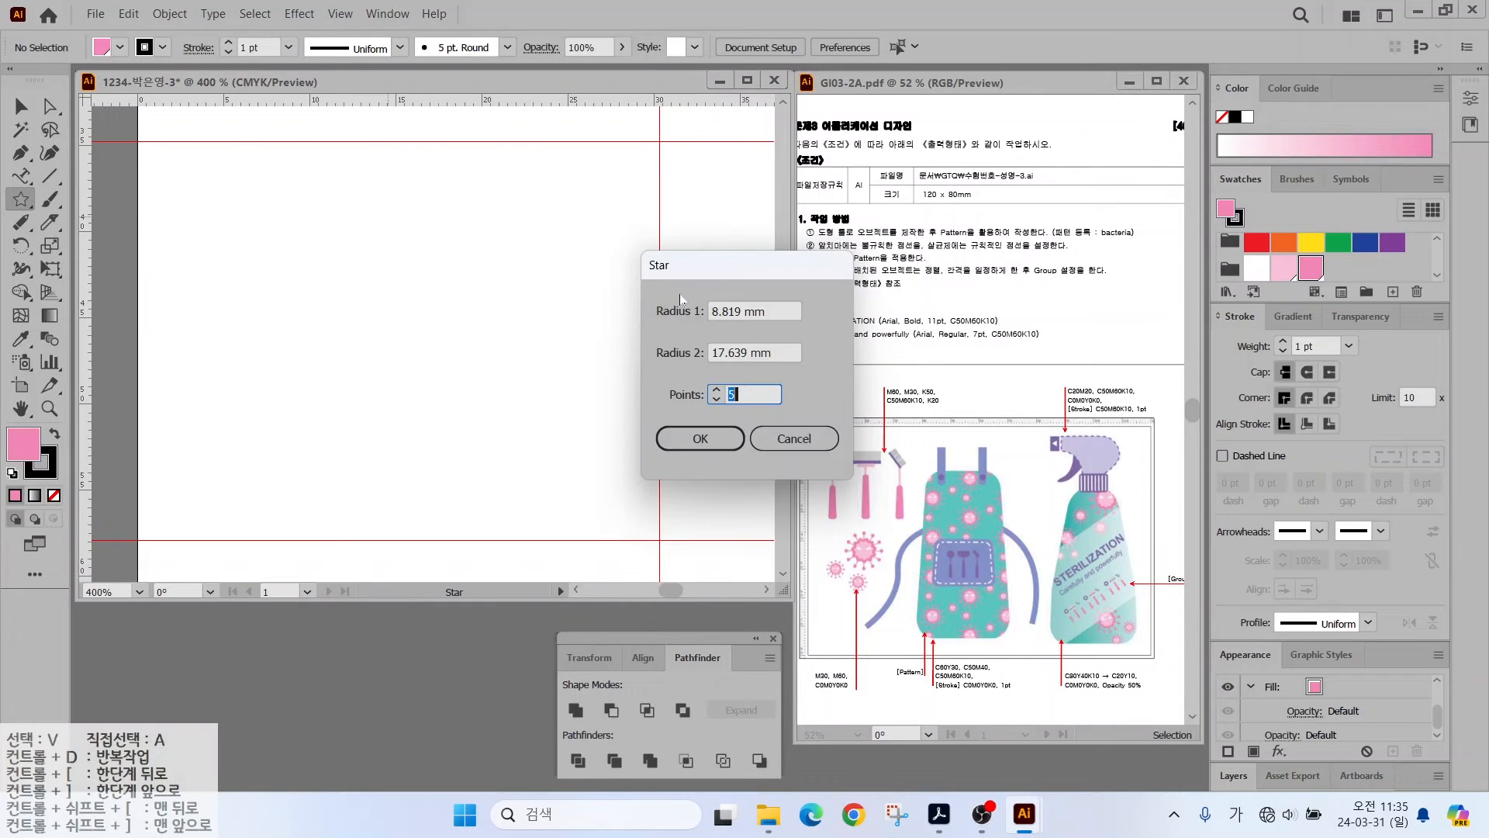
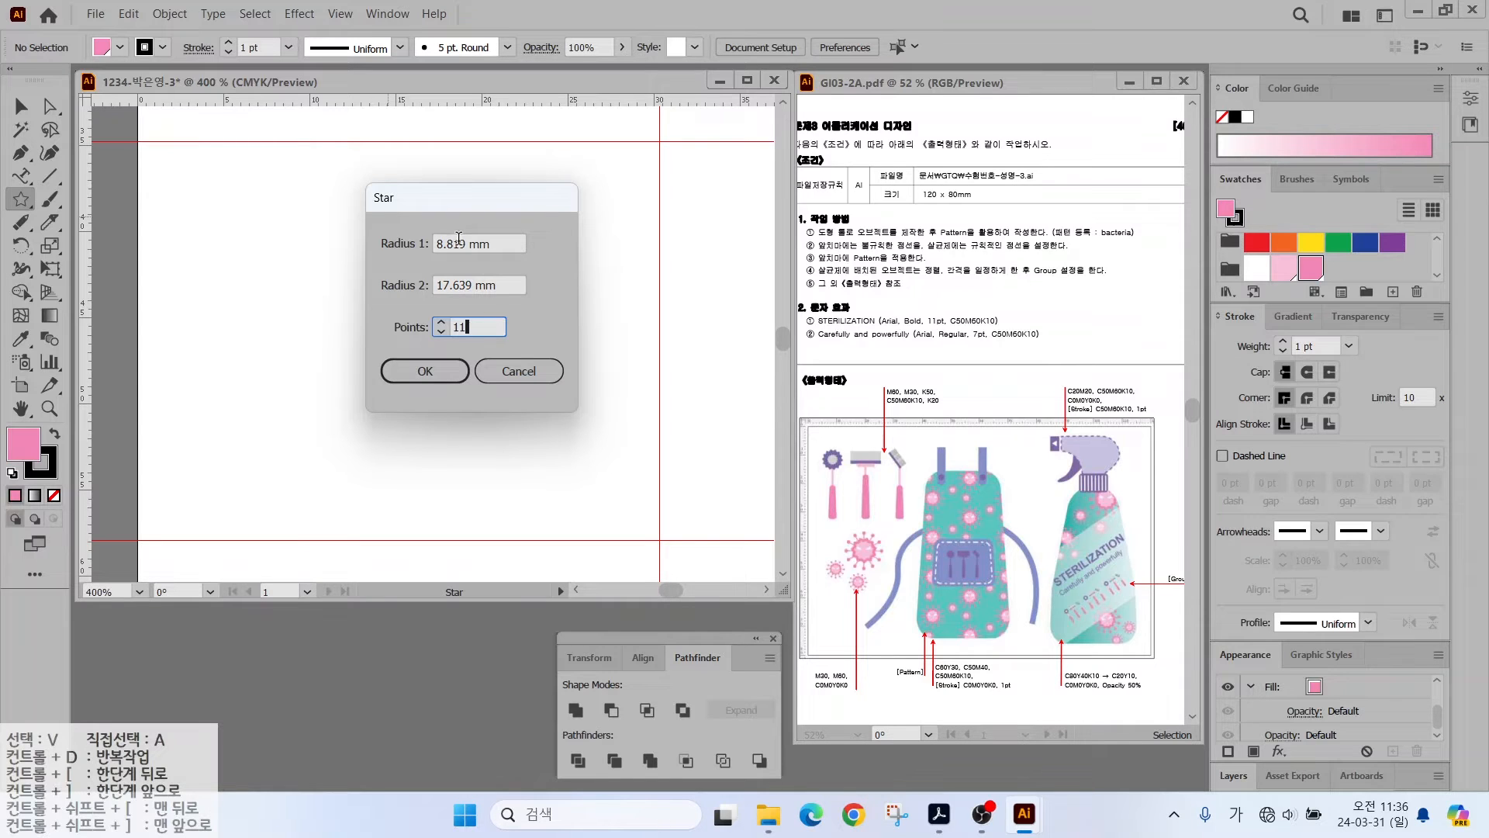
- Create an 11-point star with radius 1 of 10 mm and radius 2 of 12 mm
mouse_move(257, 149)
left_mouse_down()
mouse_move(267, 271)
mouse_move(334, 205)
mouse_move(280, 292)
mouse_move(369, 258)
left_mouse_up()
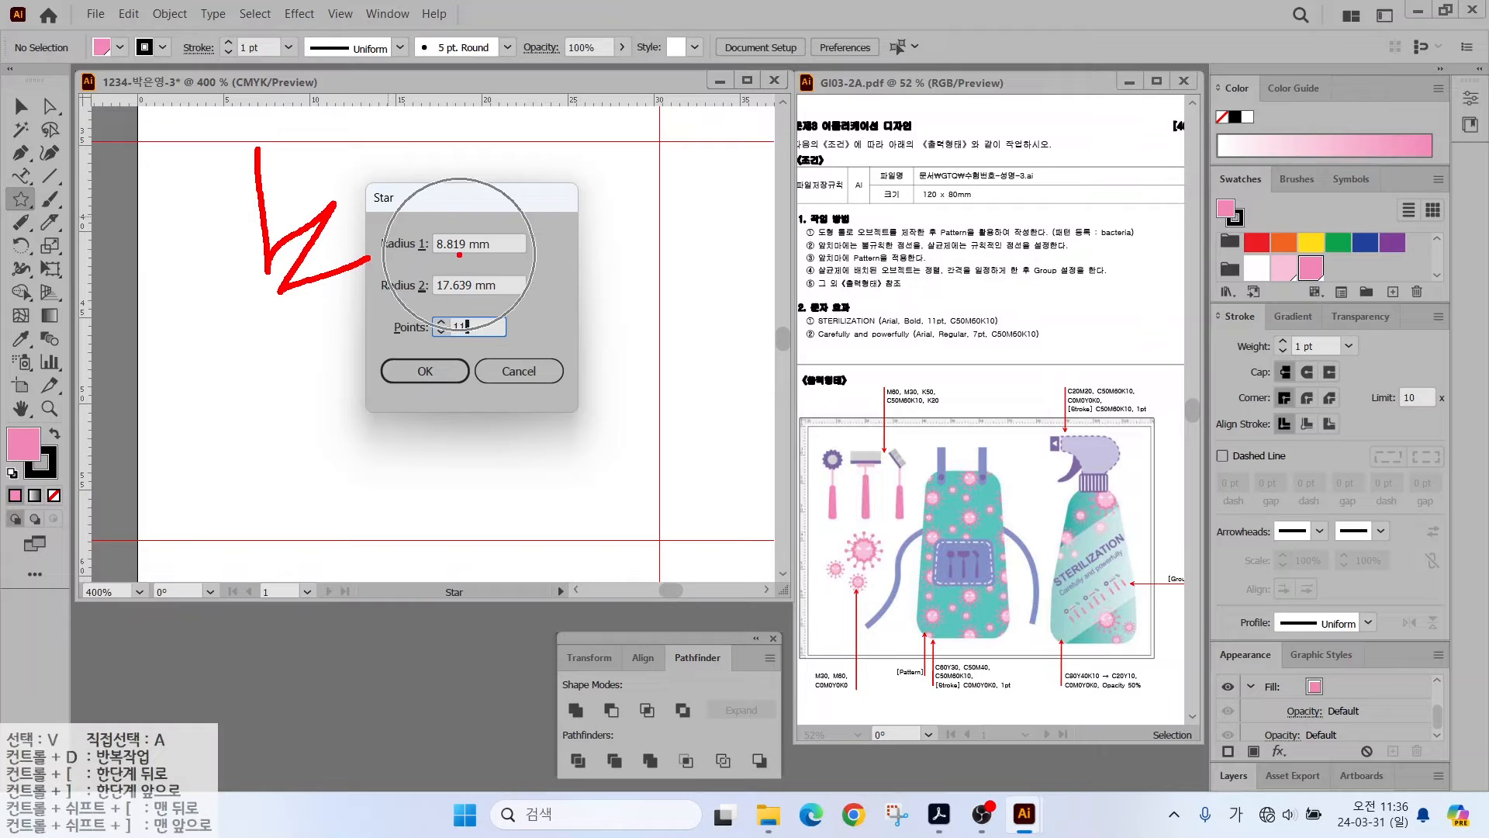
mouse_move(636, 214)
left_mouse_down()
mouse_move(642, 251)
mouse_move(663, 280)
mouse_move(632, 292)
left_mouse_up()
key("Escape")
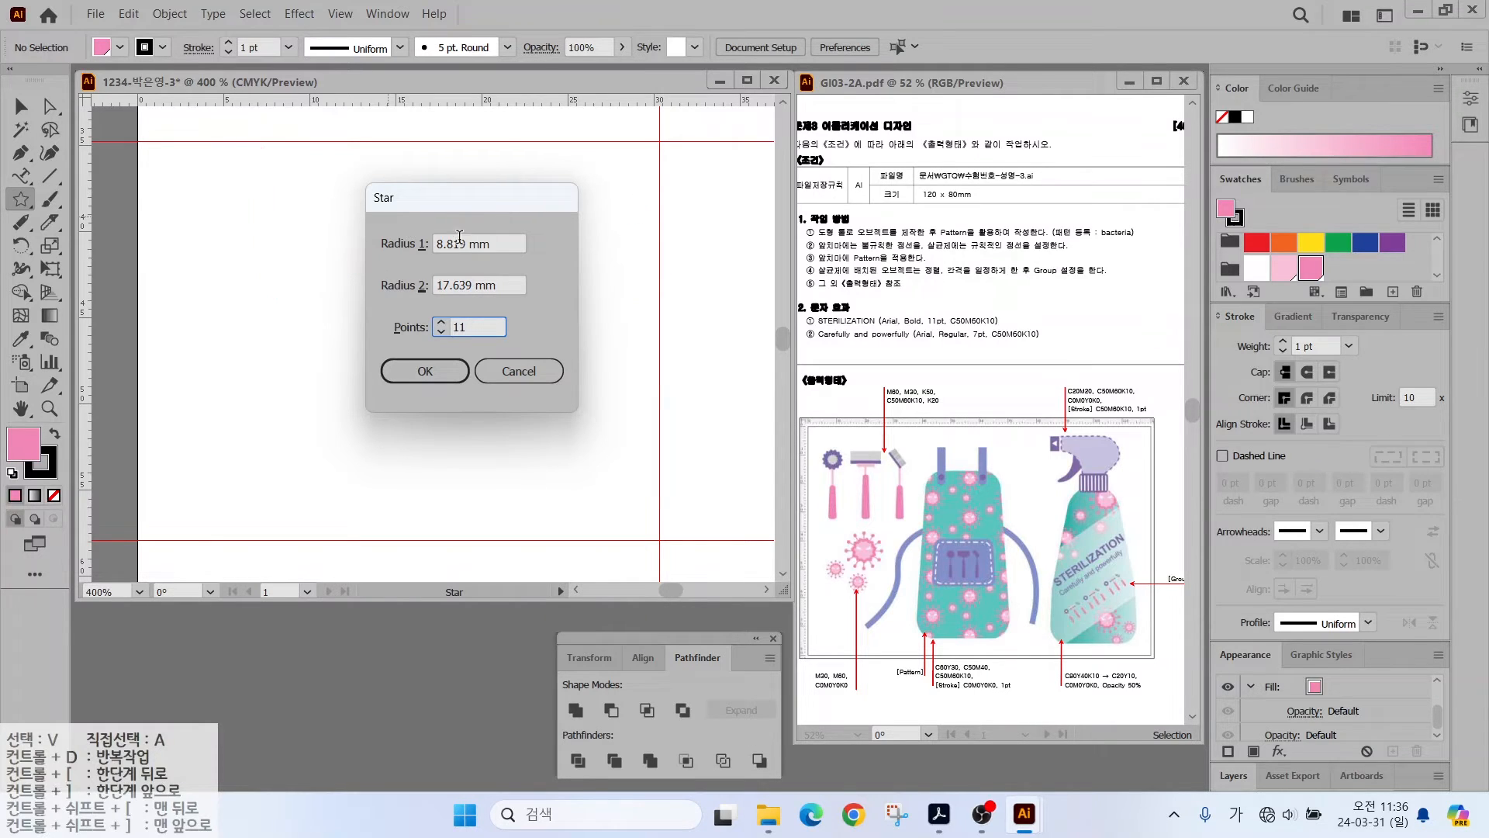
left_click_drag(493, 243, 397, 249)
type("10")
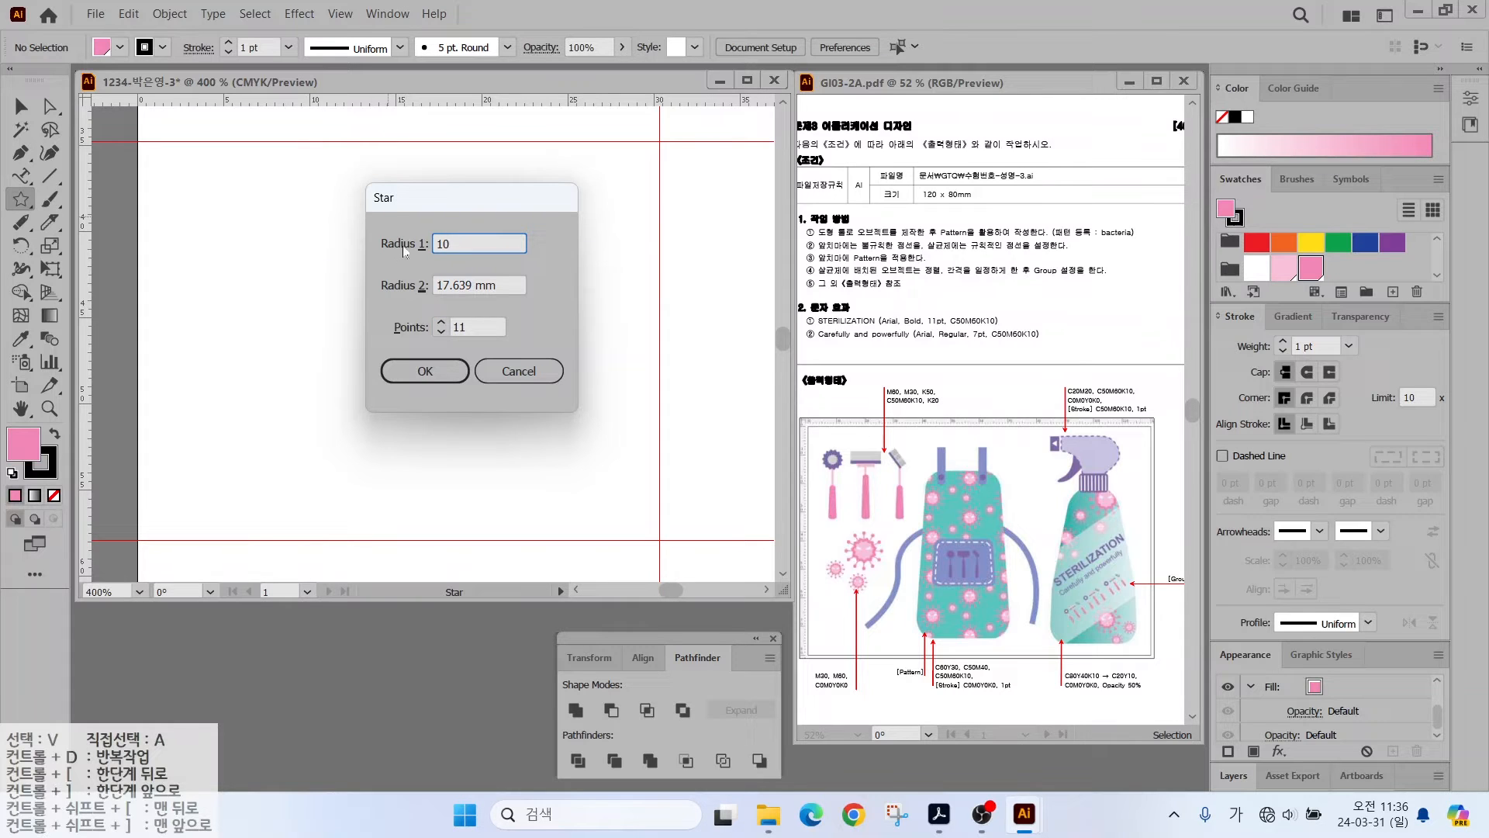
key("Tab")
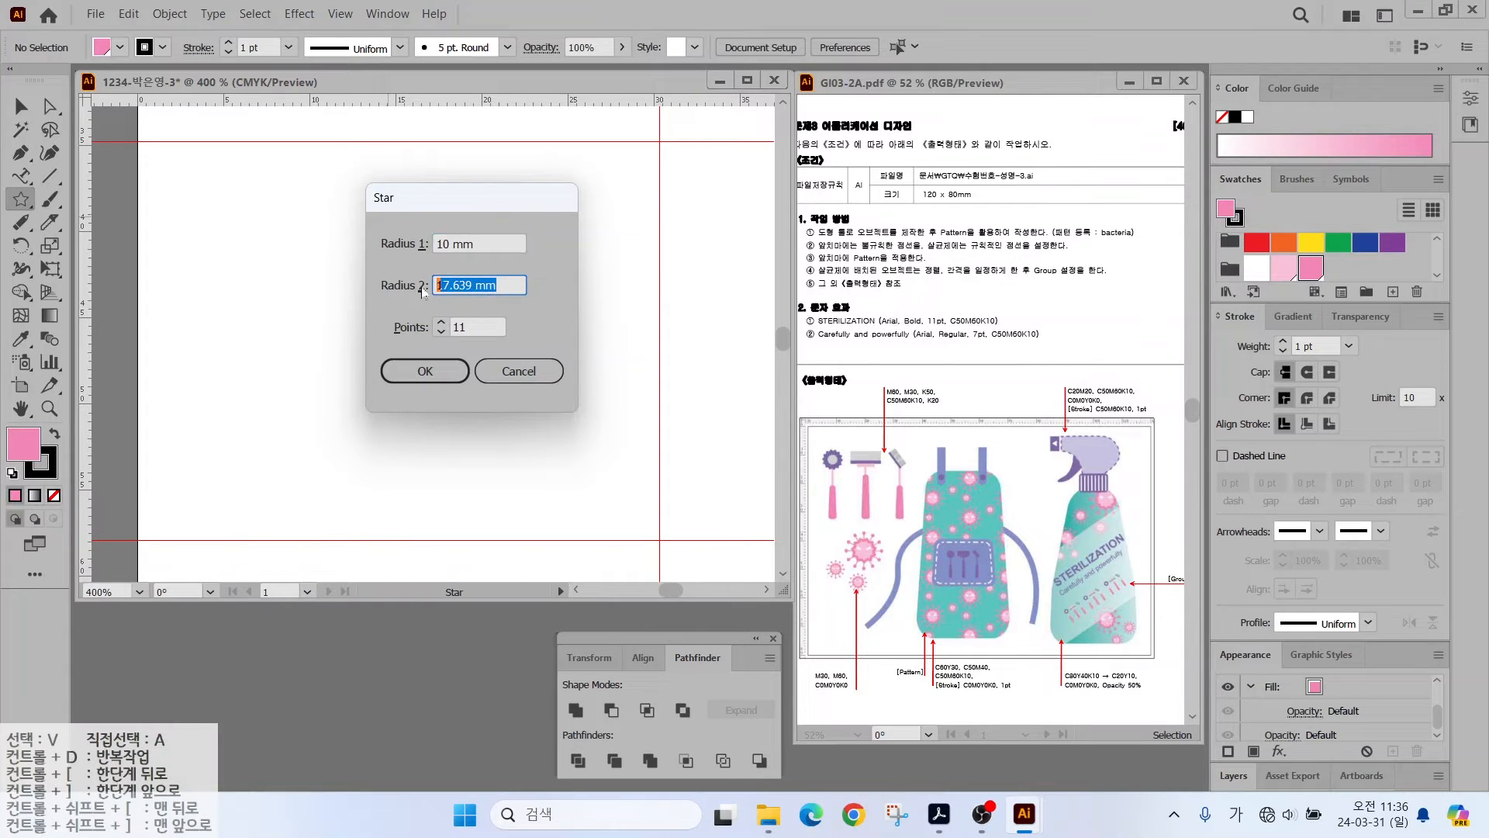
type("12")
key("Return")
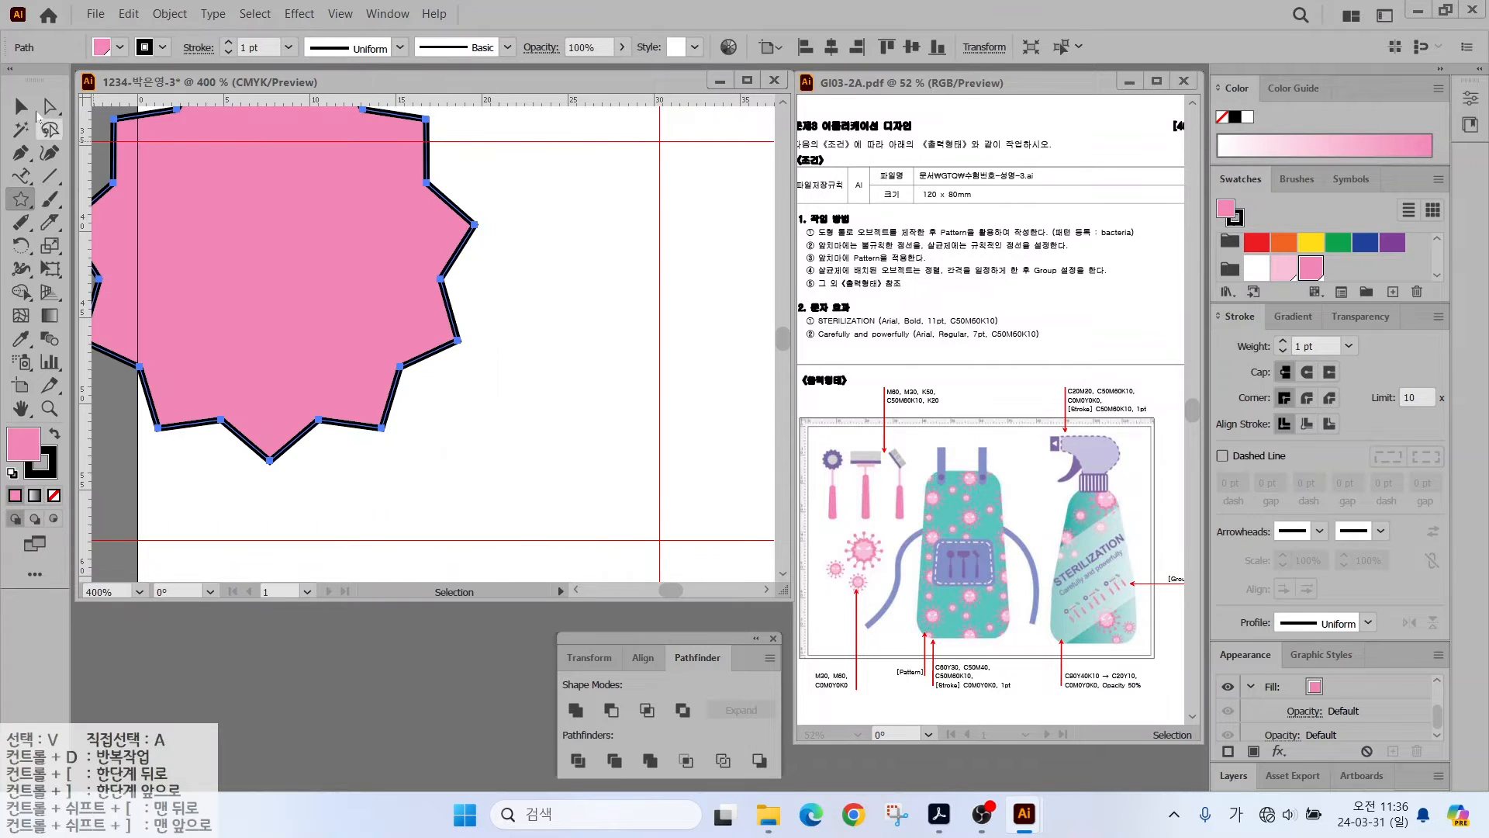
- Shrink the pink star, place its top at the guide, and set its stroke to None
left_click(31, 109)
left_click_drag(292, 266, 457, 351)
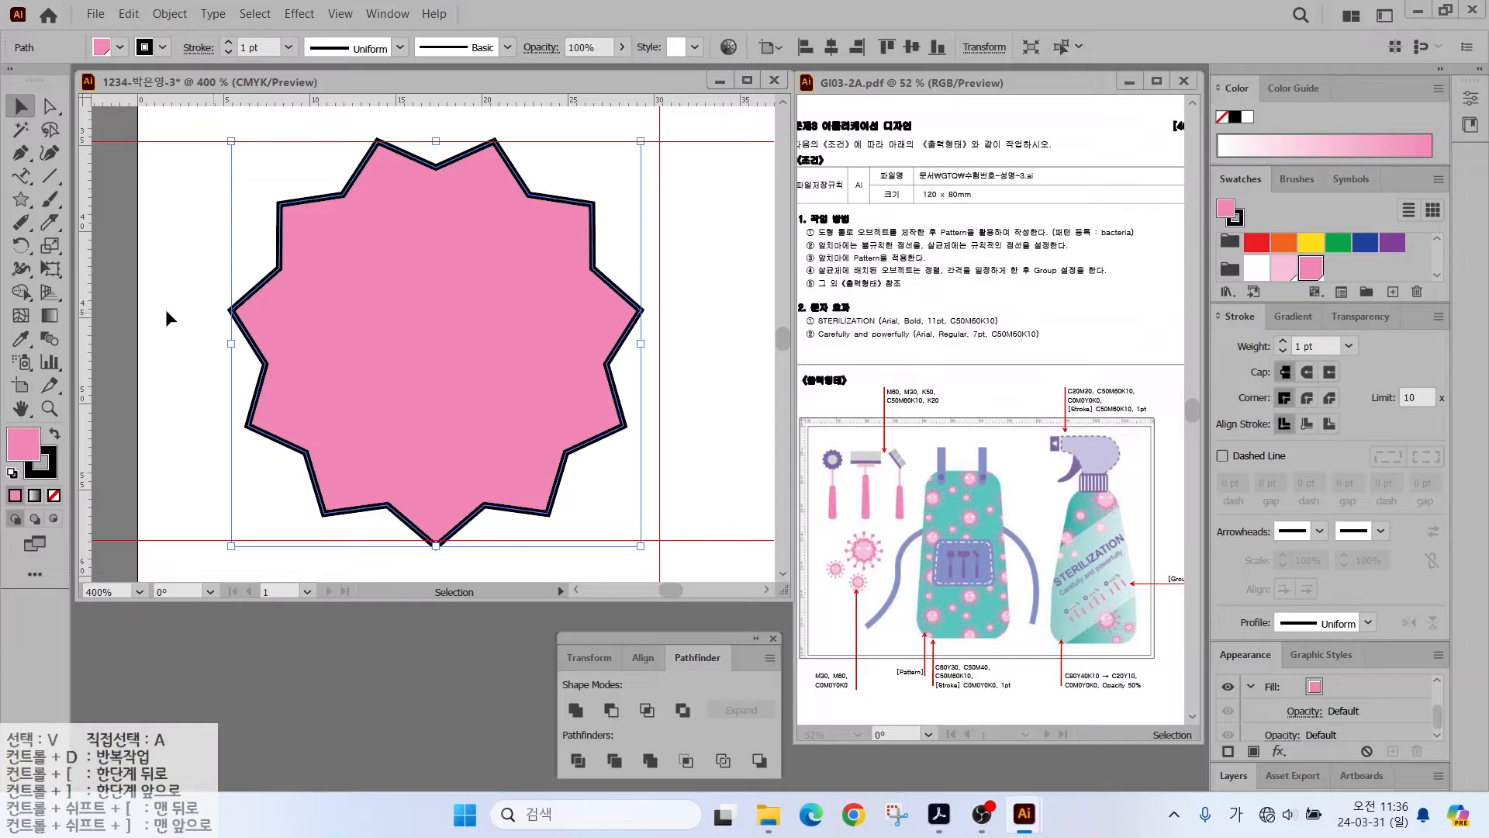
left_click_drag(232, 141, 342, 250)
left_click_drag(482, 303, 442, 203)
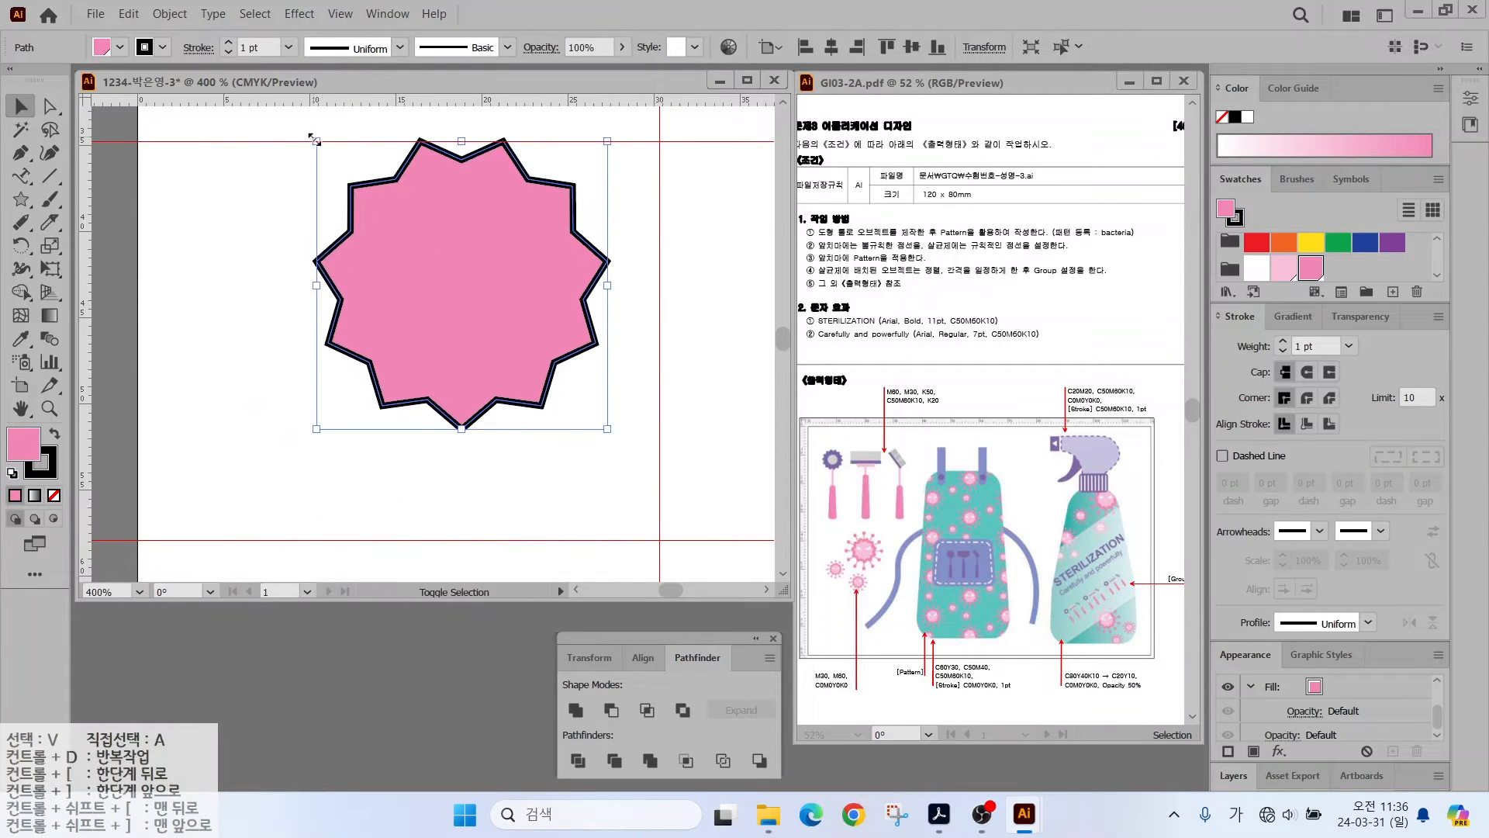
left_click_drag(314, 140, 335, 160)
key("x")
key("slash")
key("x")
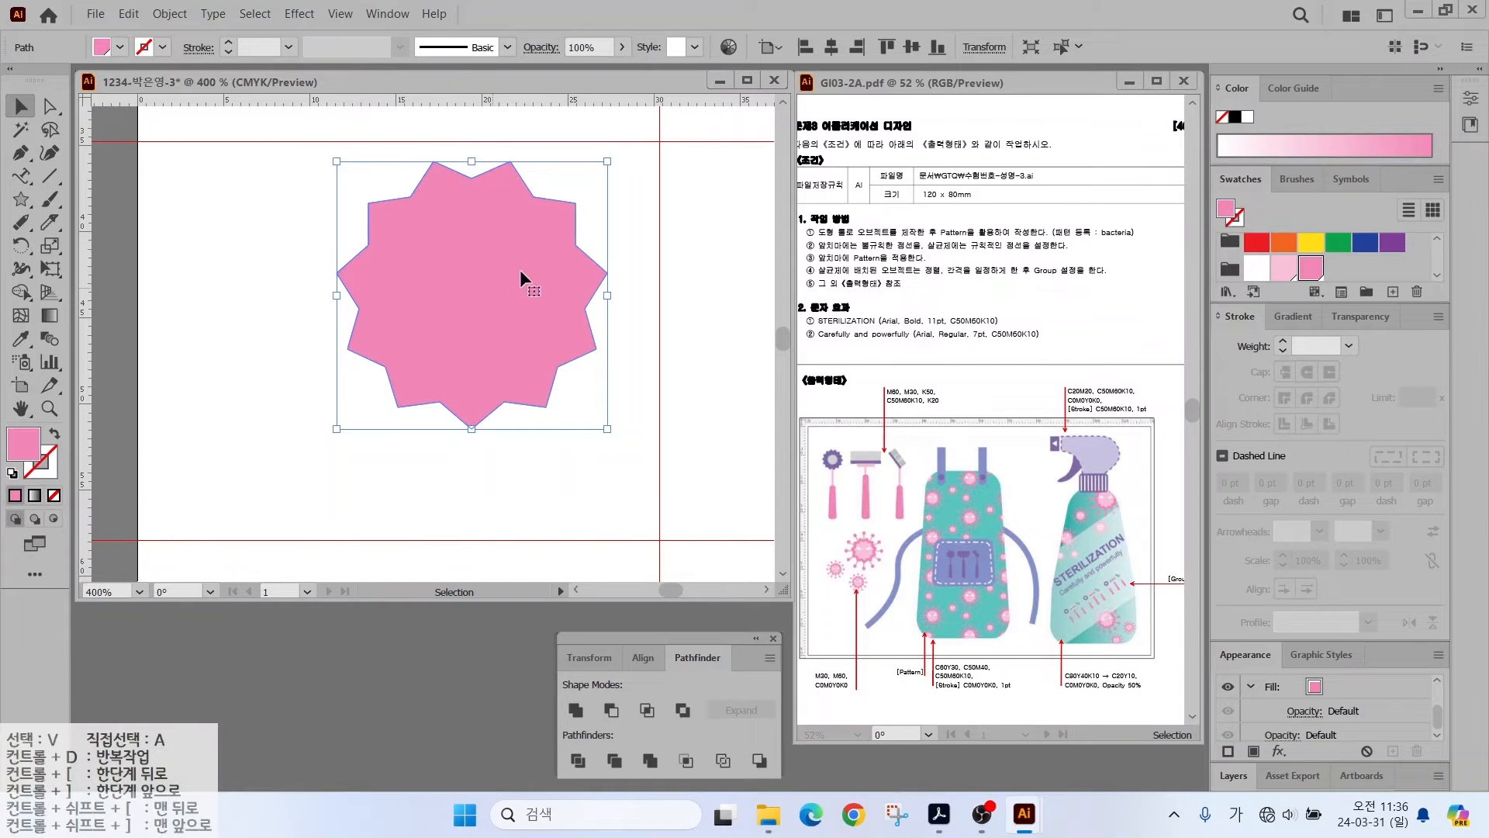
- Add an inset inner star with Offset Path at -1 mm
left_click(162, 15)
mouse_move(233, 460)
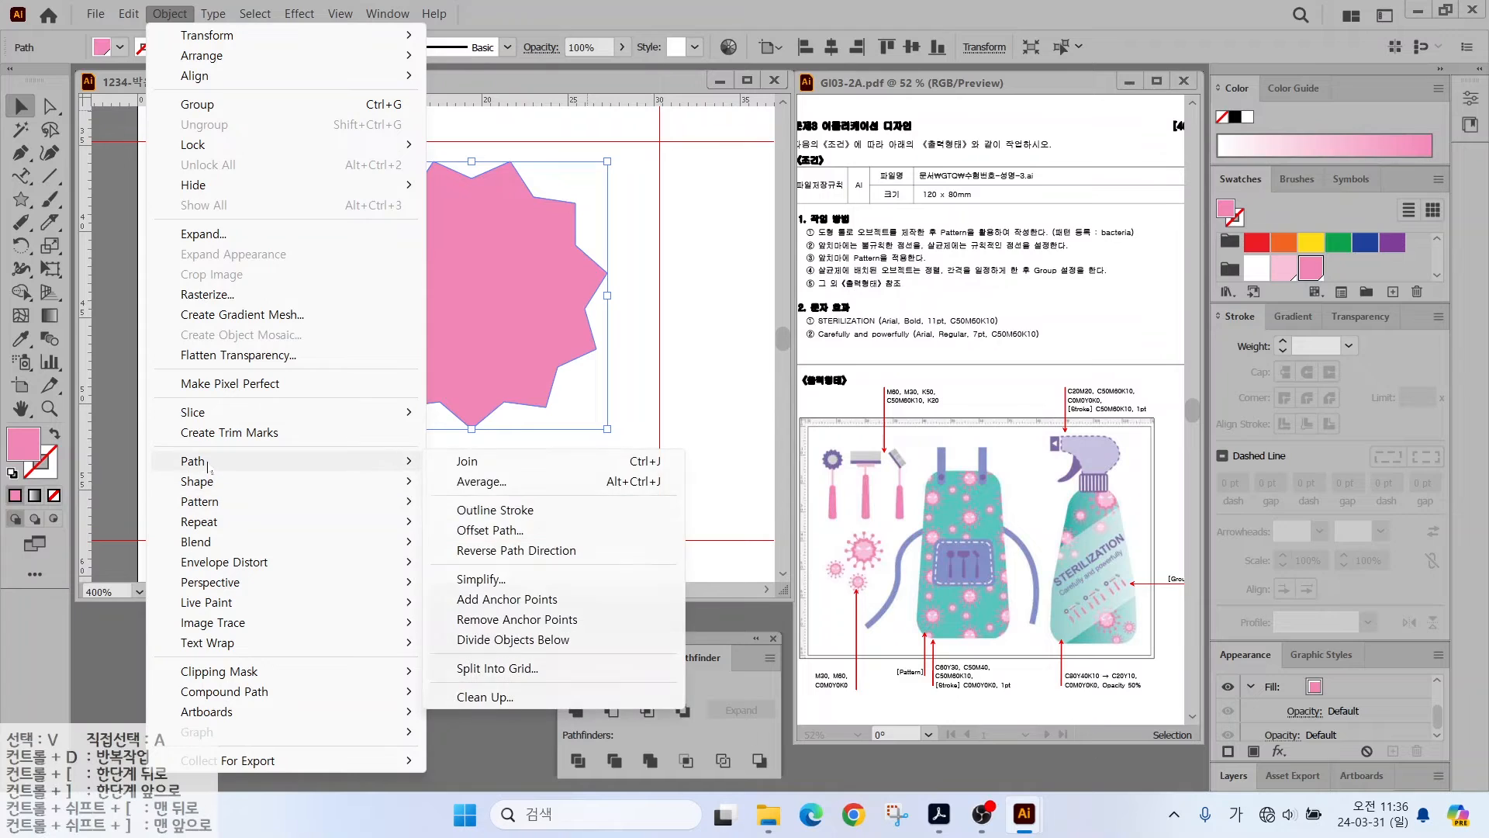
left_click(492, 530)
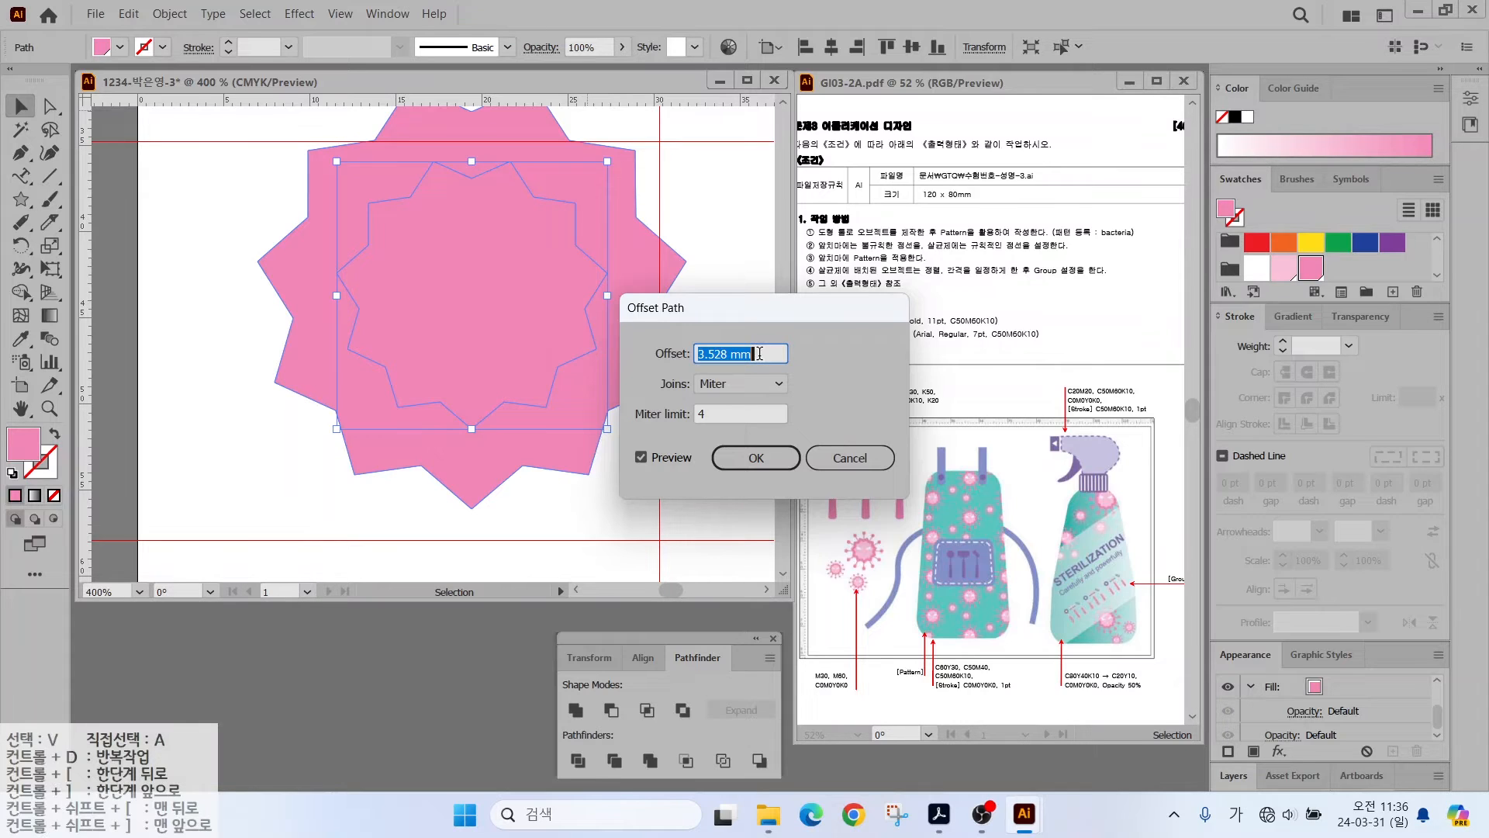
type("-1")
key("Tab")
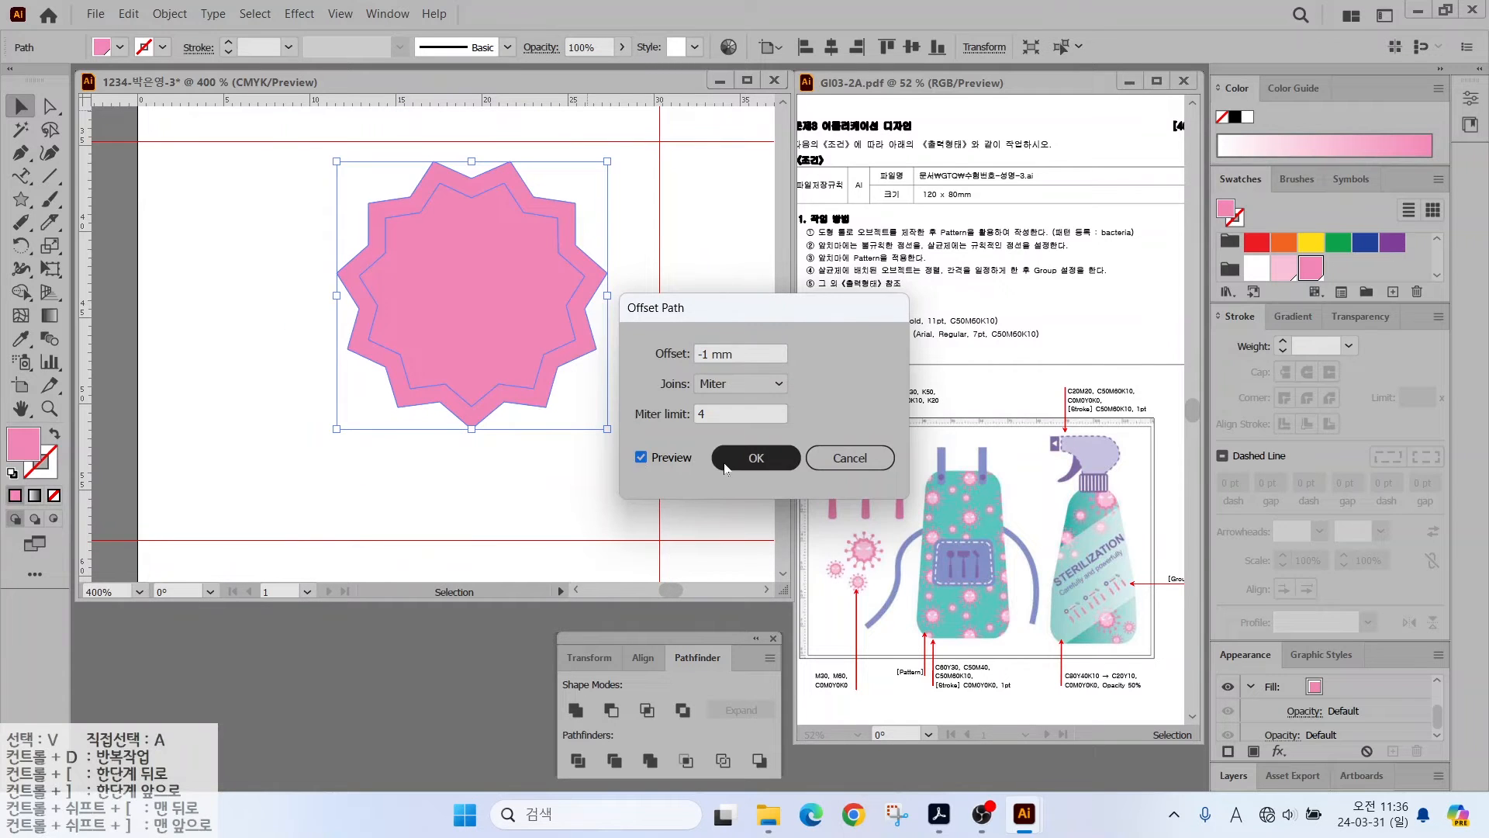
left_click(756, 457)
- Draw a white crescent eye on the inner star with the Pen tool
left_click(20, 153)
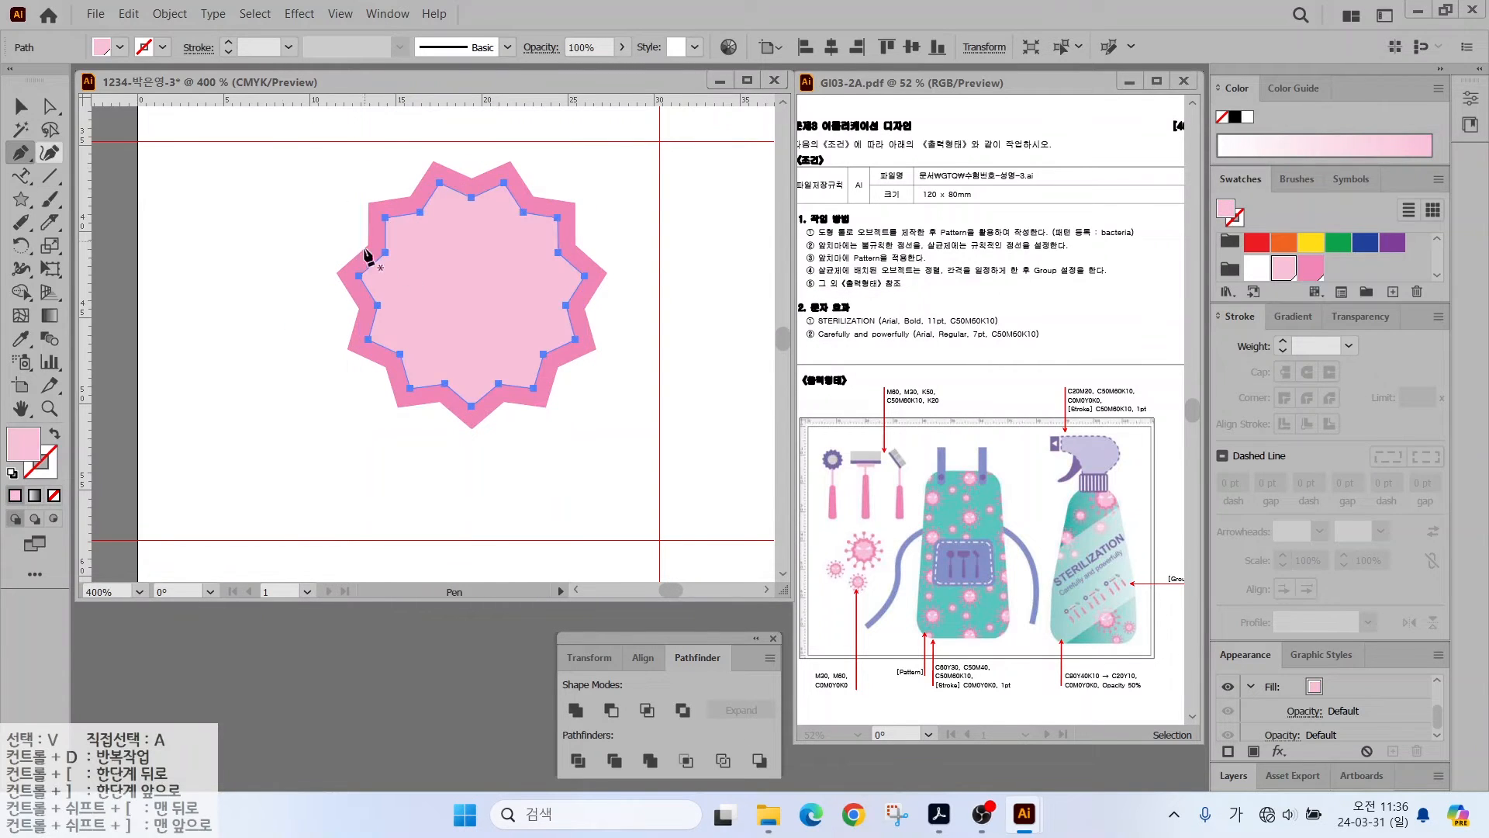
mouse_move(492, 264)
left_mouse_down()
mouse_move(533, 240)
mouse_move(437, 257)
mouse_move(455, 238)
left_mouse_up()
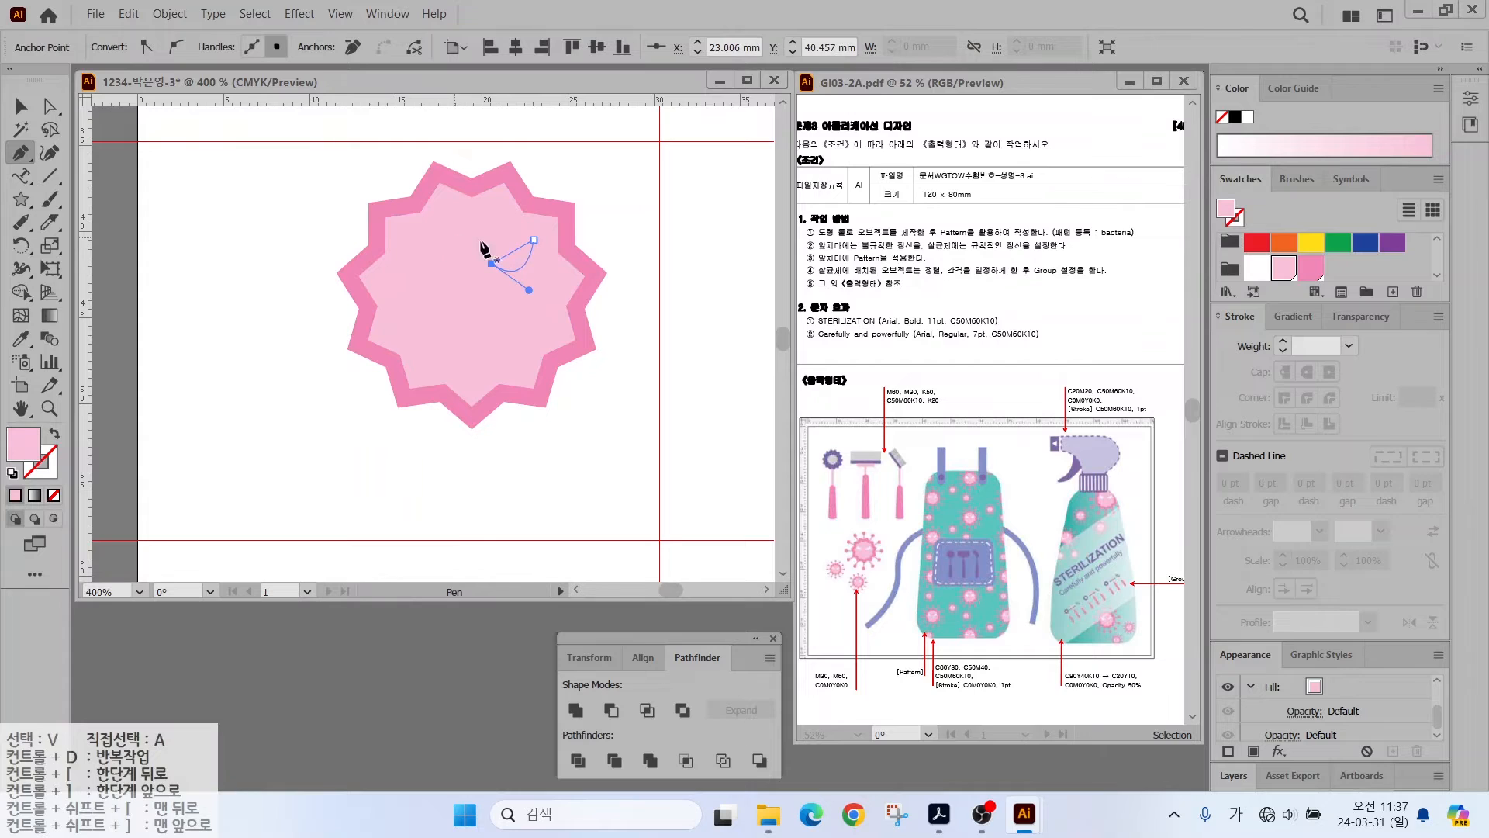
left_click(1257, 268)
left_click(166, 268, "ctrl")
key("v")
left_click(512, 258)
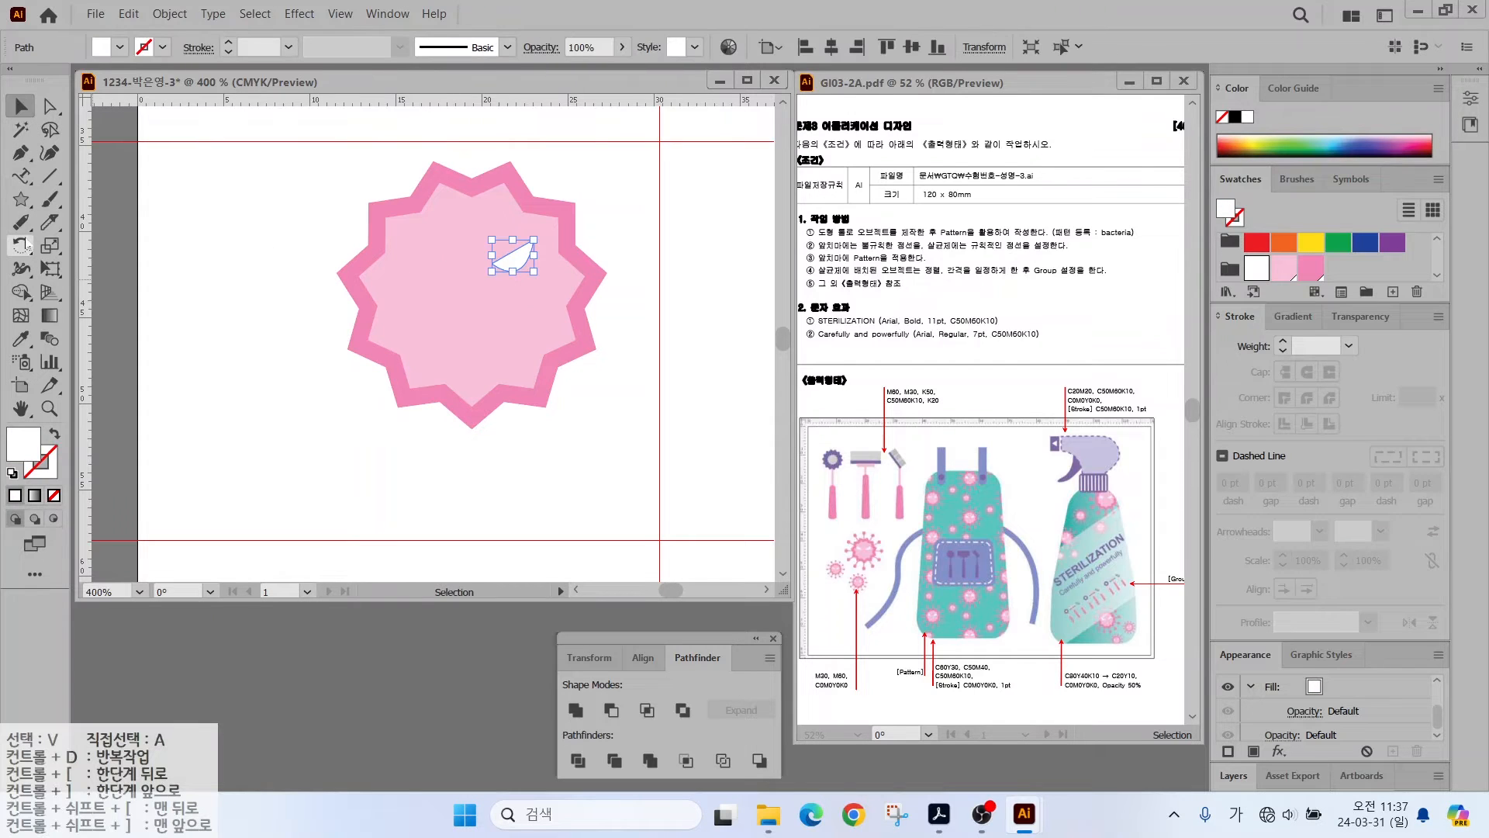
- Mirror a copy of the eye across the star's vertical axis for the second eye
left_click_drag(21, 247, 114, 277)
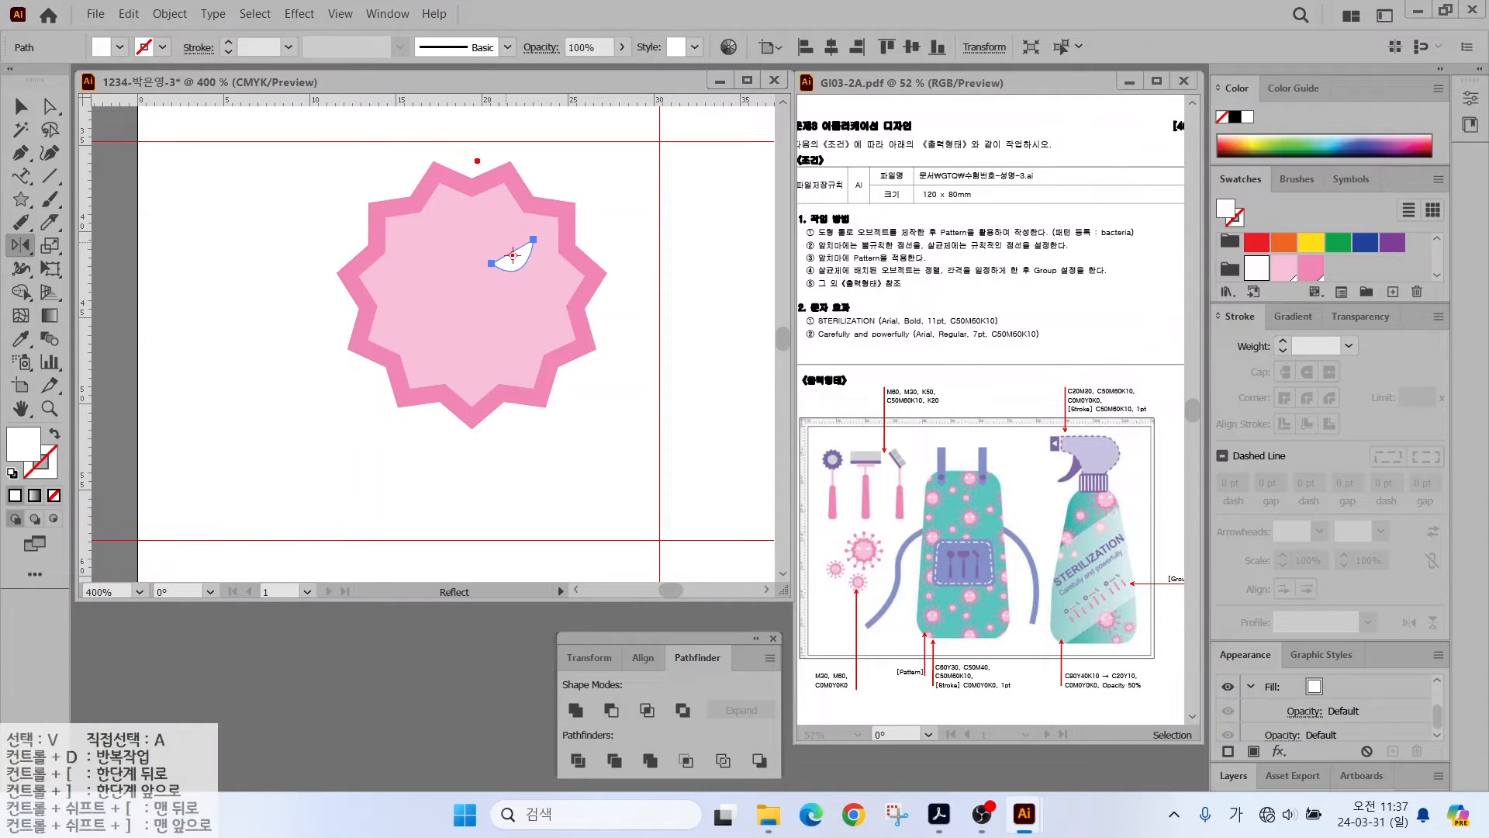
left_click_drag(477, 160, 476, 508)
left_click(473, 212, "alt")
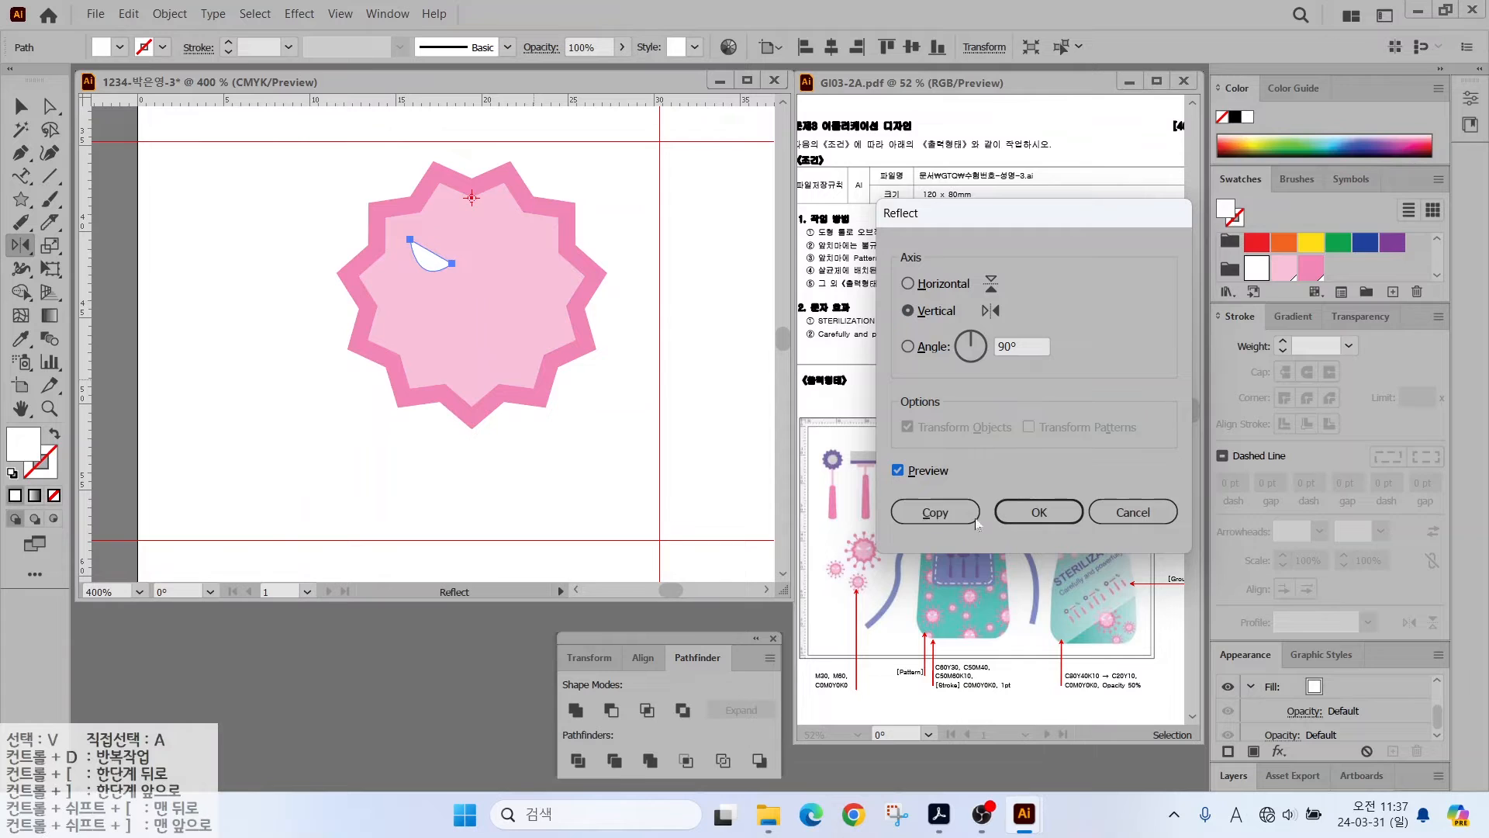
key("Escape")
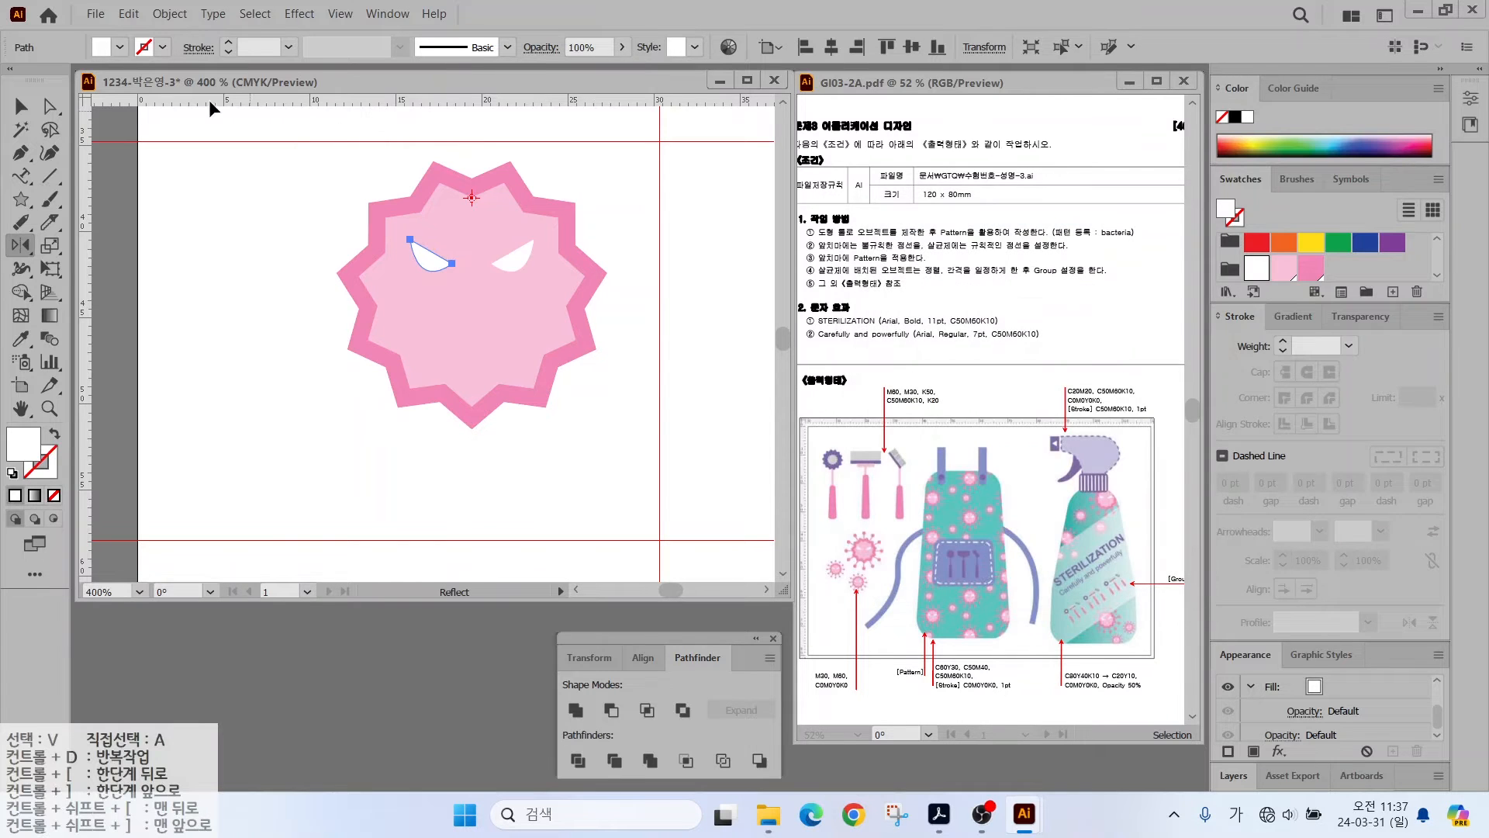
key("ctrl+shift+a")
left_click(21, 106)
left_click(50, 176)
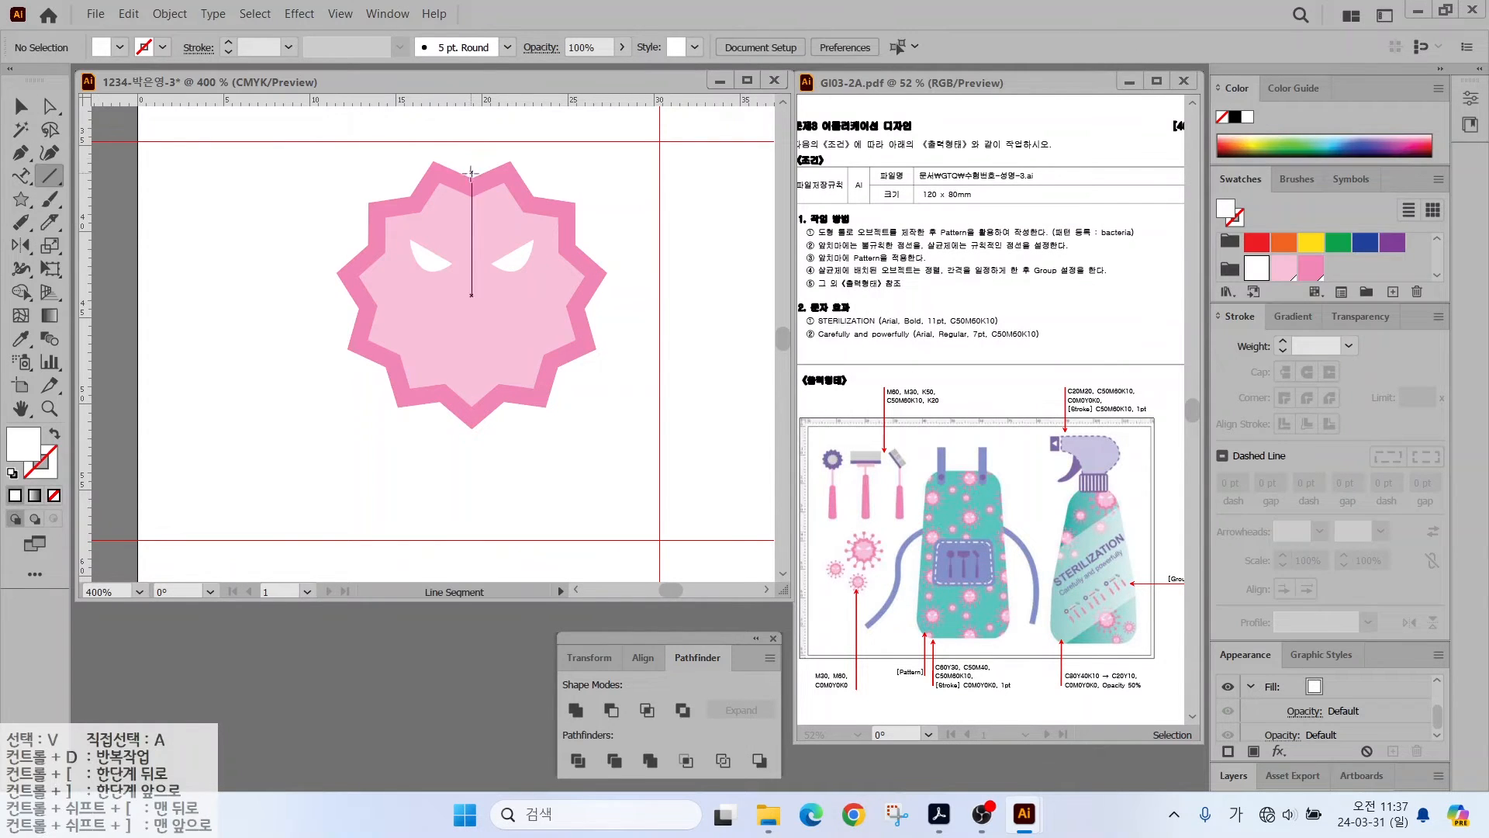
- Draw a pink antenna line topped with a small pink circle above the star, and select both
left_click_drag(471, 177, 471, 153)
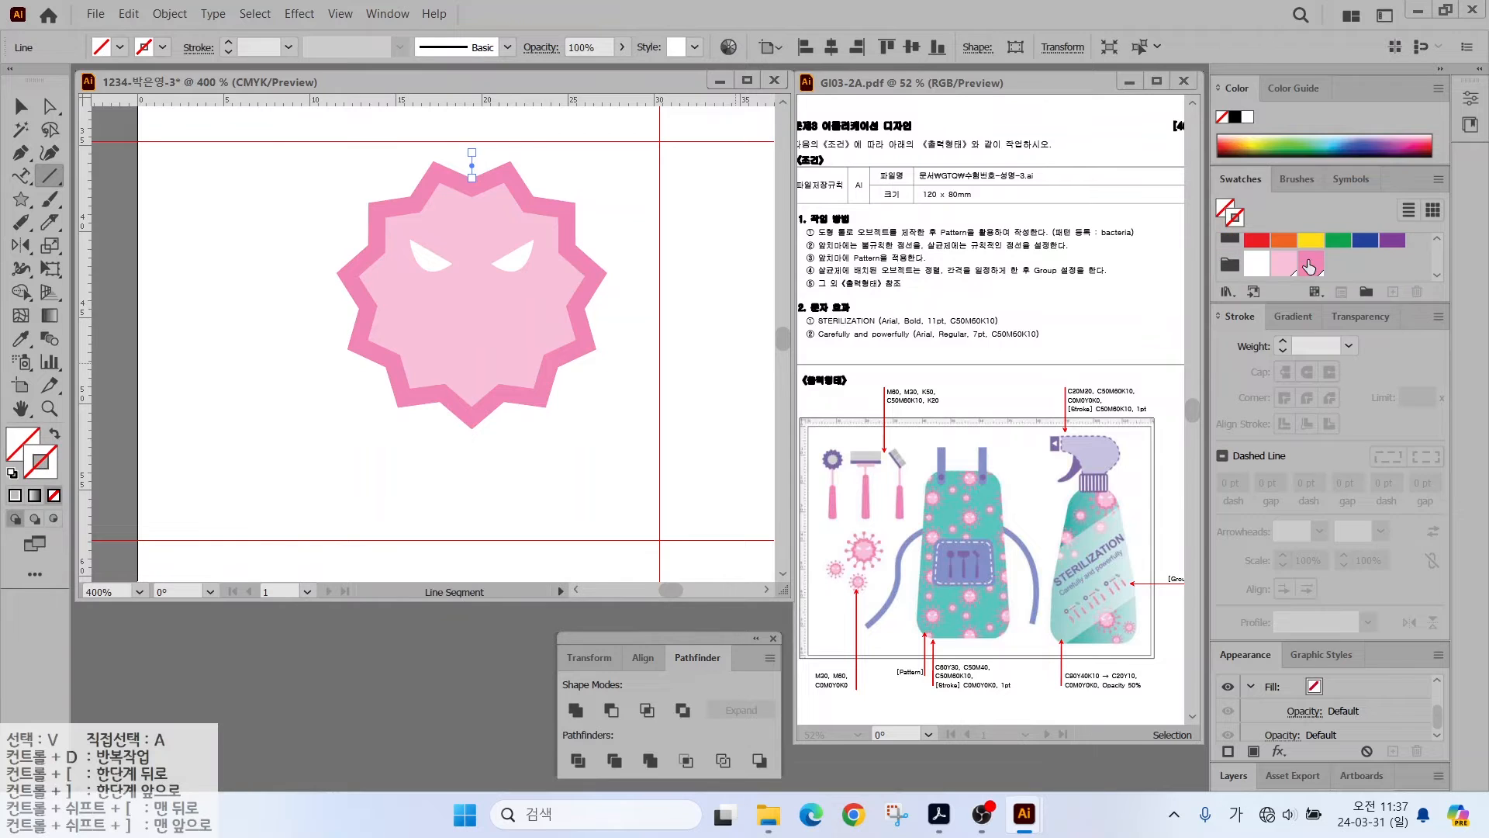
left_click(1309, 258)
left_click_drag(21, 199, 93, 243)
scroll(476, 136, "up", 2)
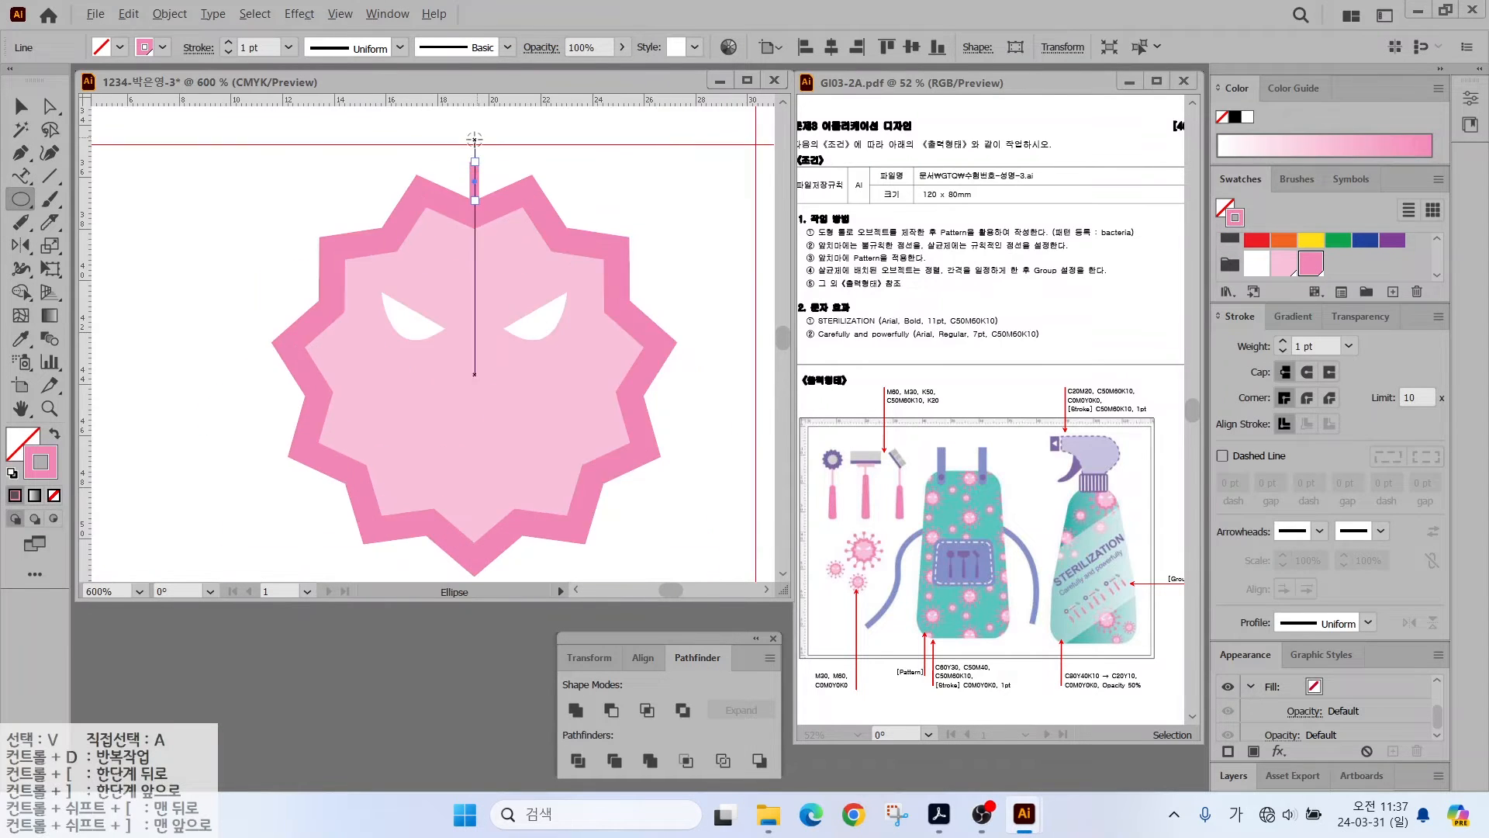
mouse_move(449, 138)
left_mouse_down()
mouse_move(490, 179)
mouse_move(467, 136)
mouse_move(468, 165)
mouse_move(467, 149)
left_mouse_up()
key("shift+x")
left_click(21, 110)
left_click(424, 153)
left_click(467, 180)
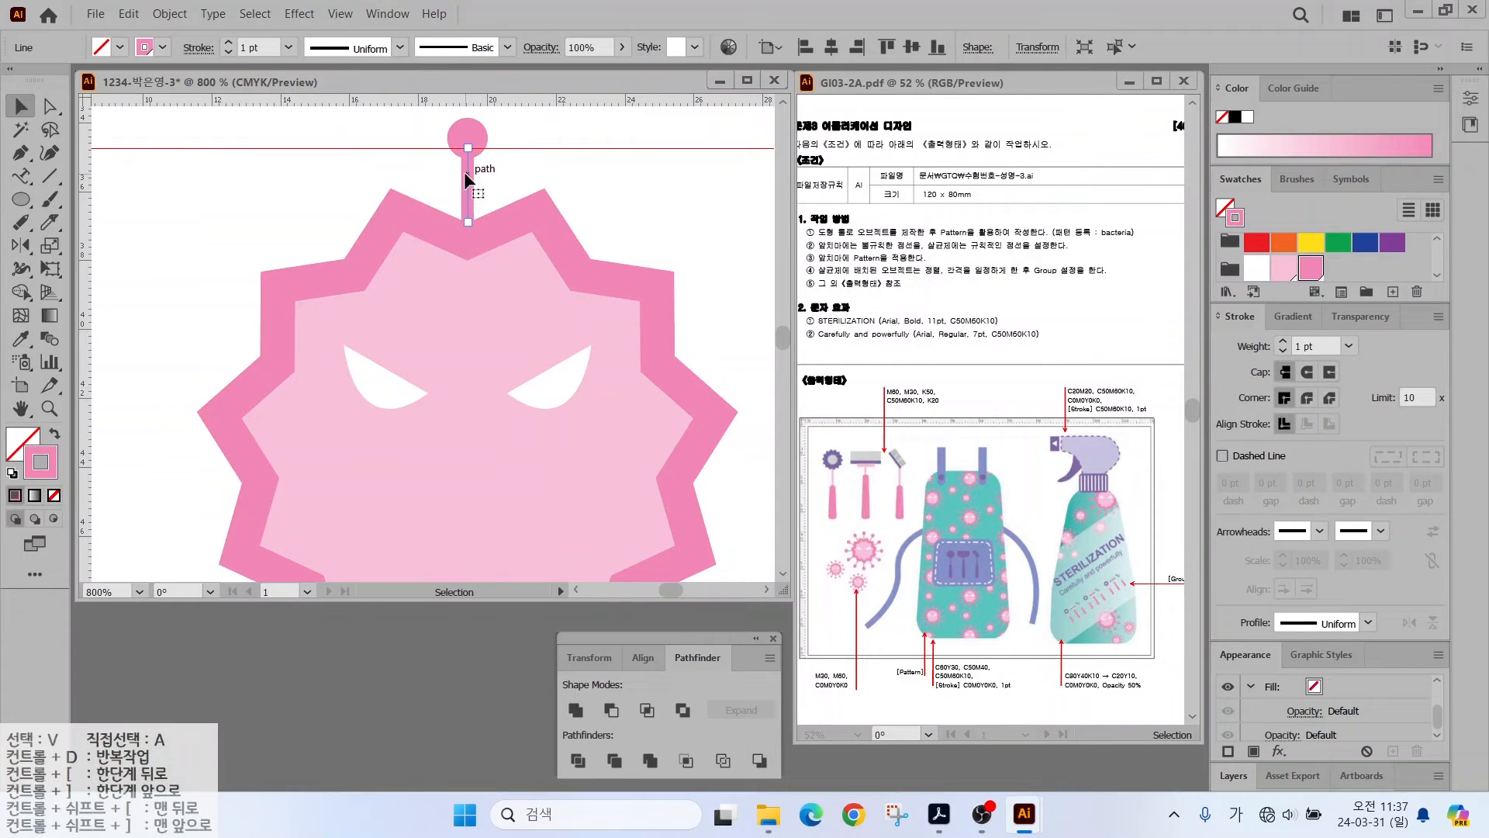
scroll(463, 171, "down", 1)
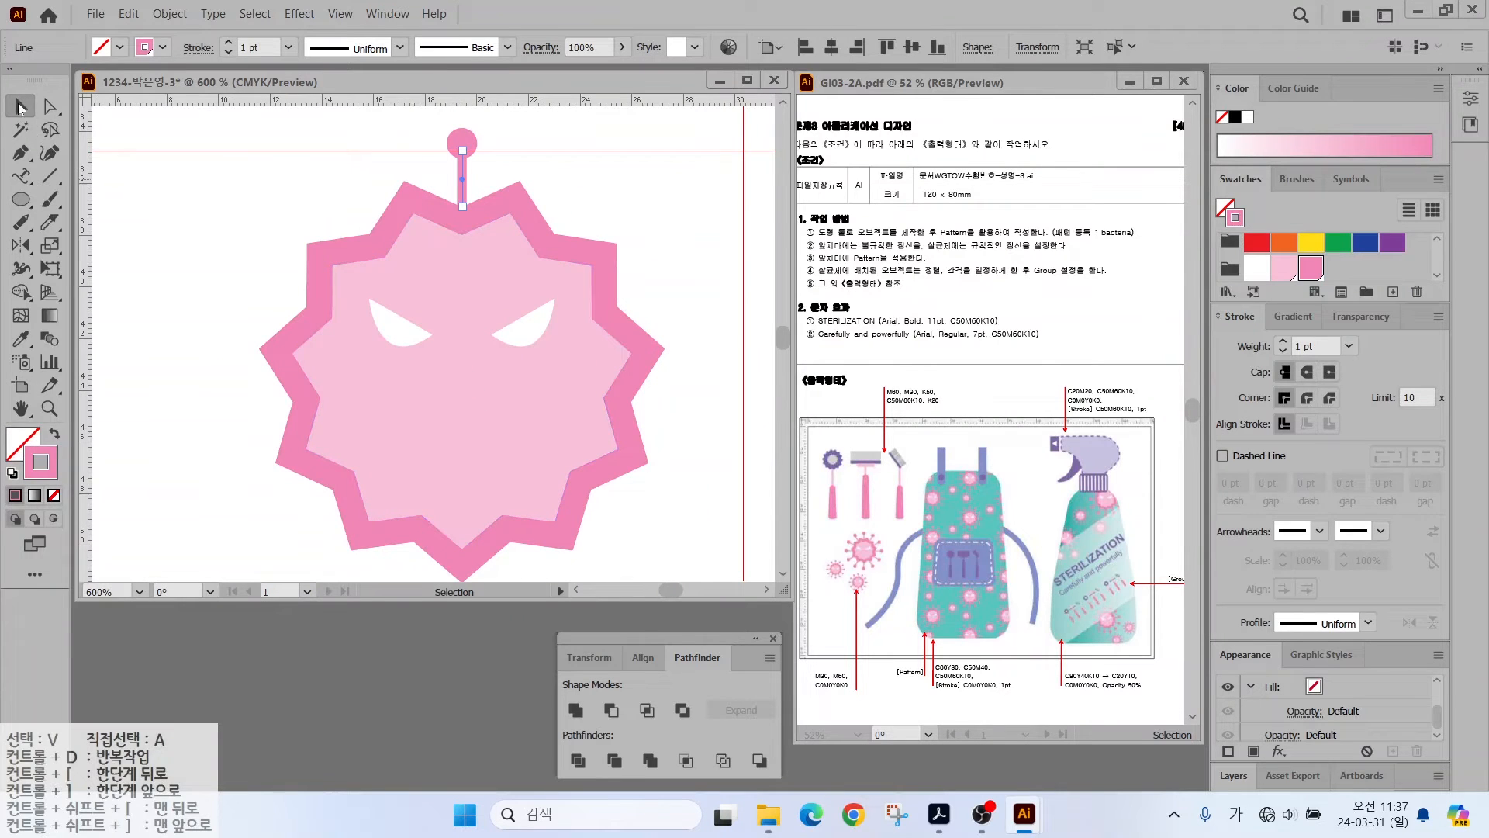
left_click_drag(417, 117, 484, 167)
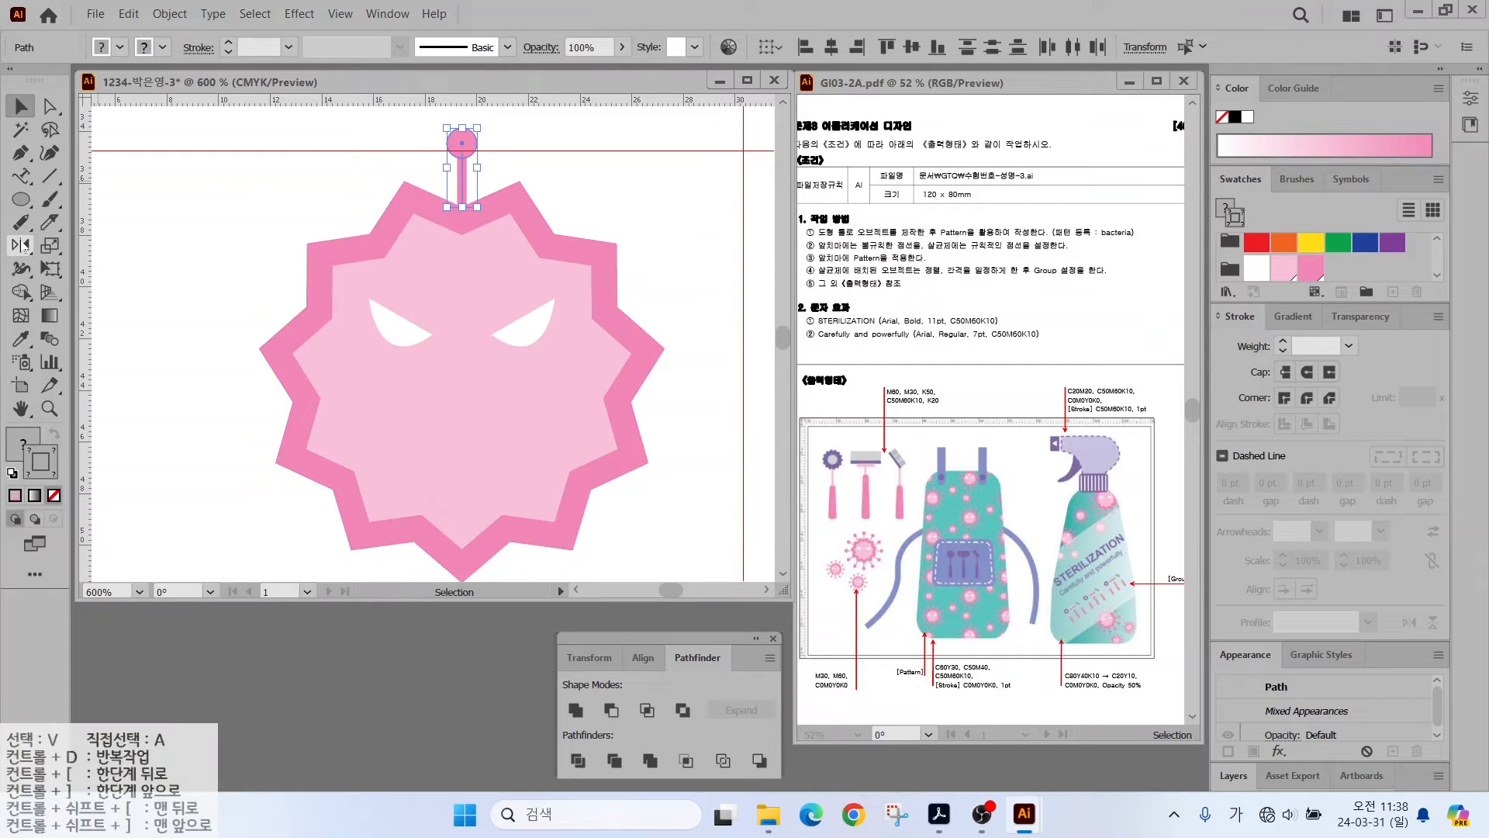
- Rotate copies of the antenna 30° (360/12) around the star's centre and repeat all the way round
left_click_drag(21, 245, 88, 254)
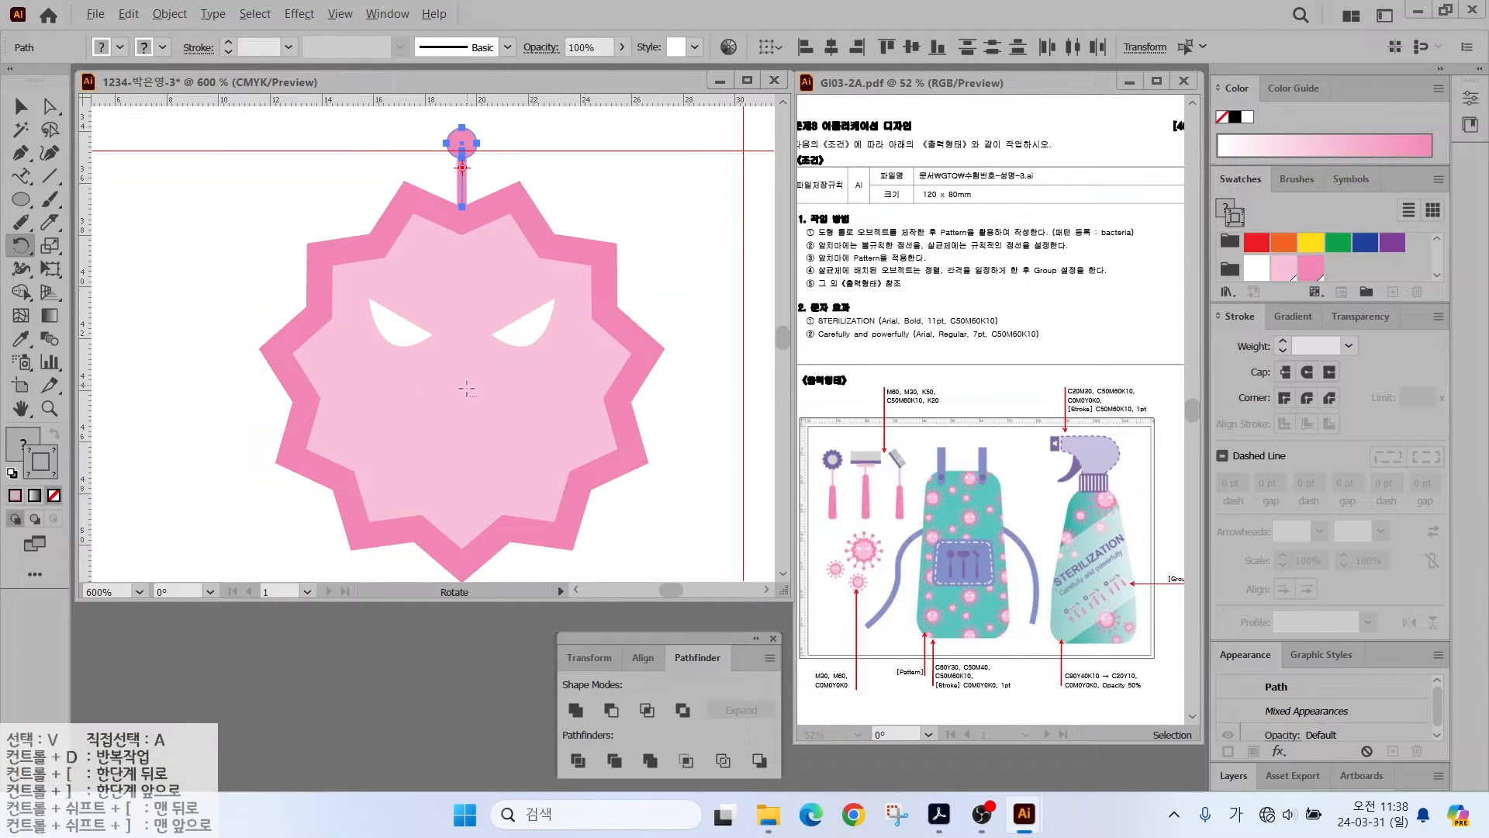
left_click(466, 385, "alt")
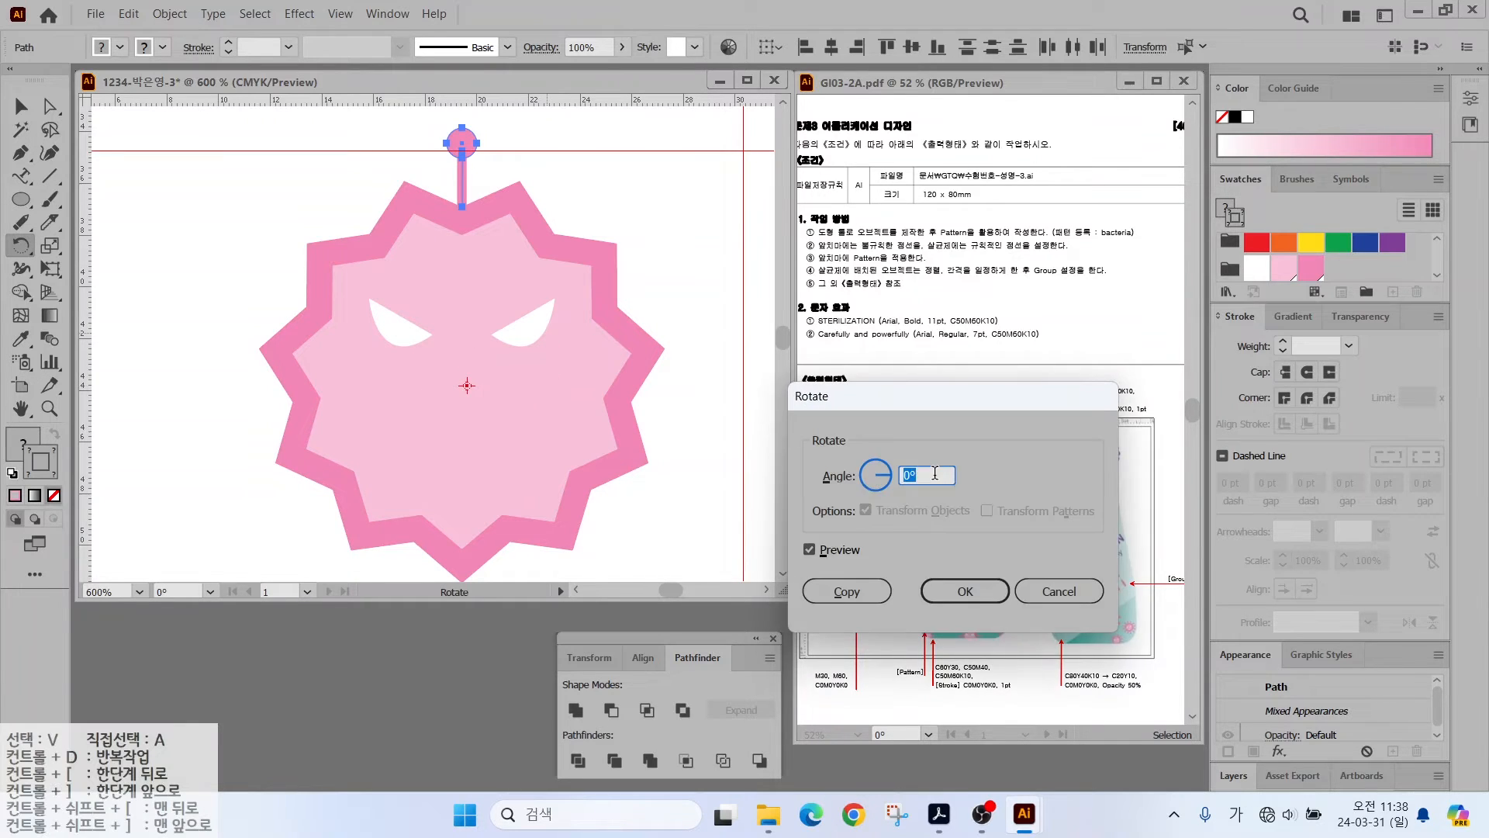
type("360/12")
left_click(809, 552)
left_click(809, 553)
left_click(809, 553)
left_click(809, 553)
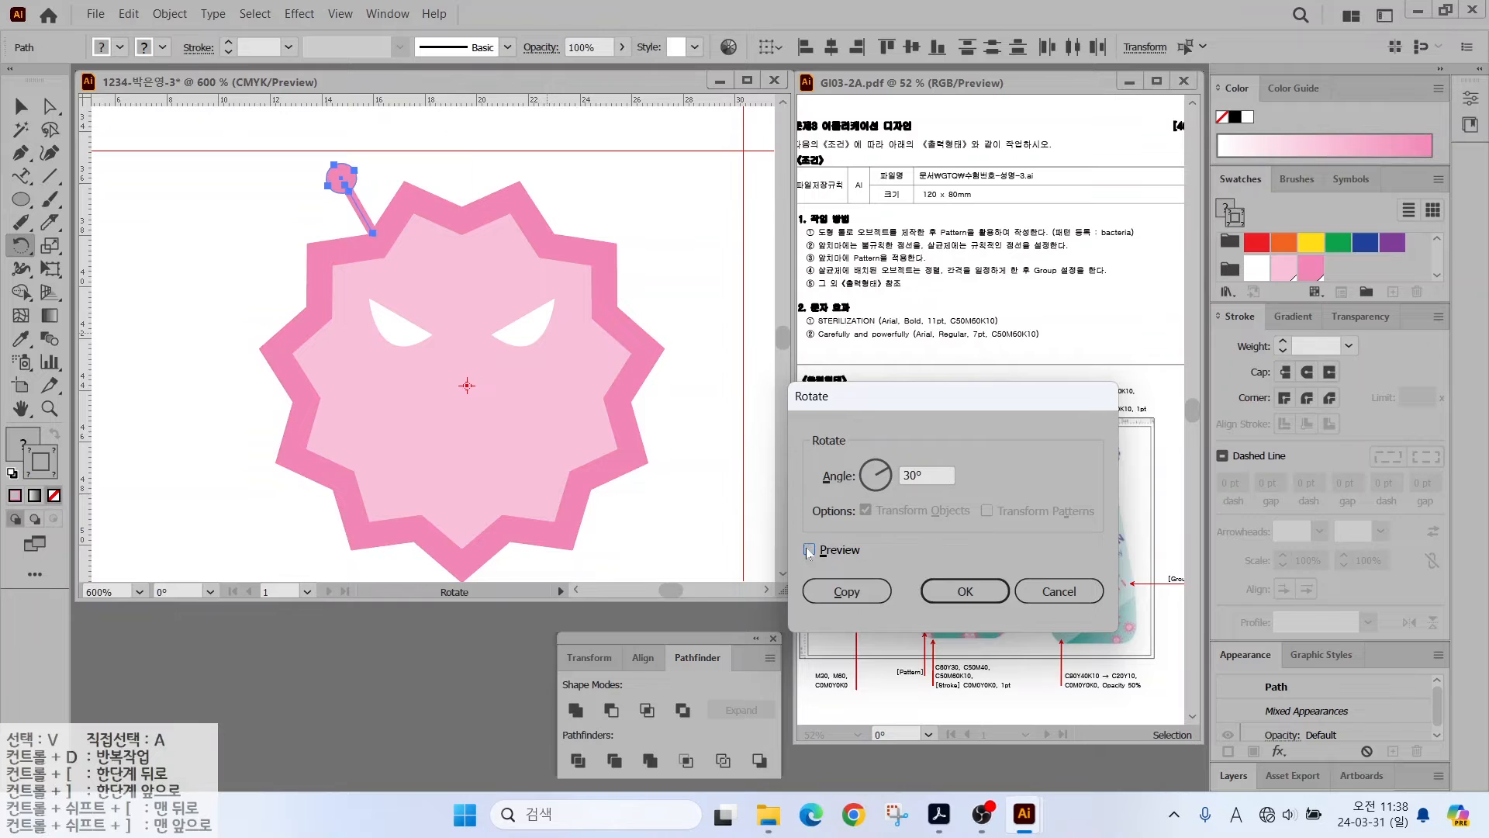
left_click(808, 552)
left_click(809, 552)
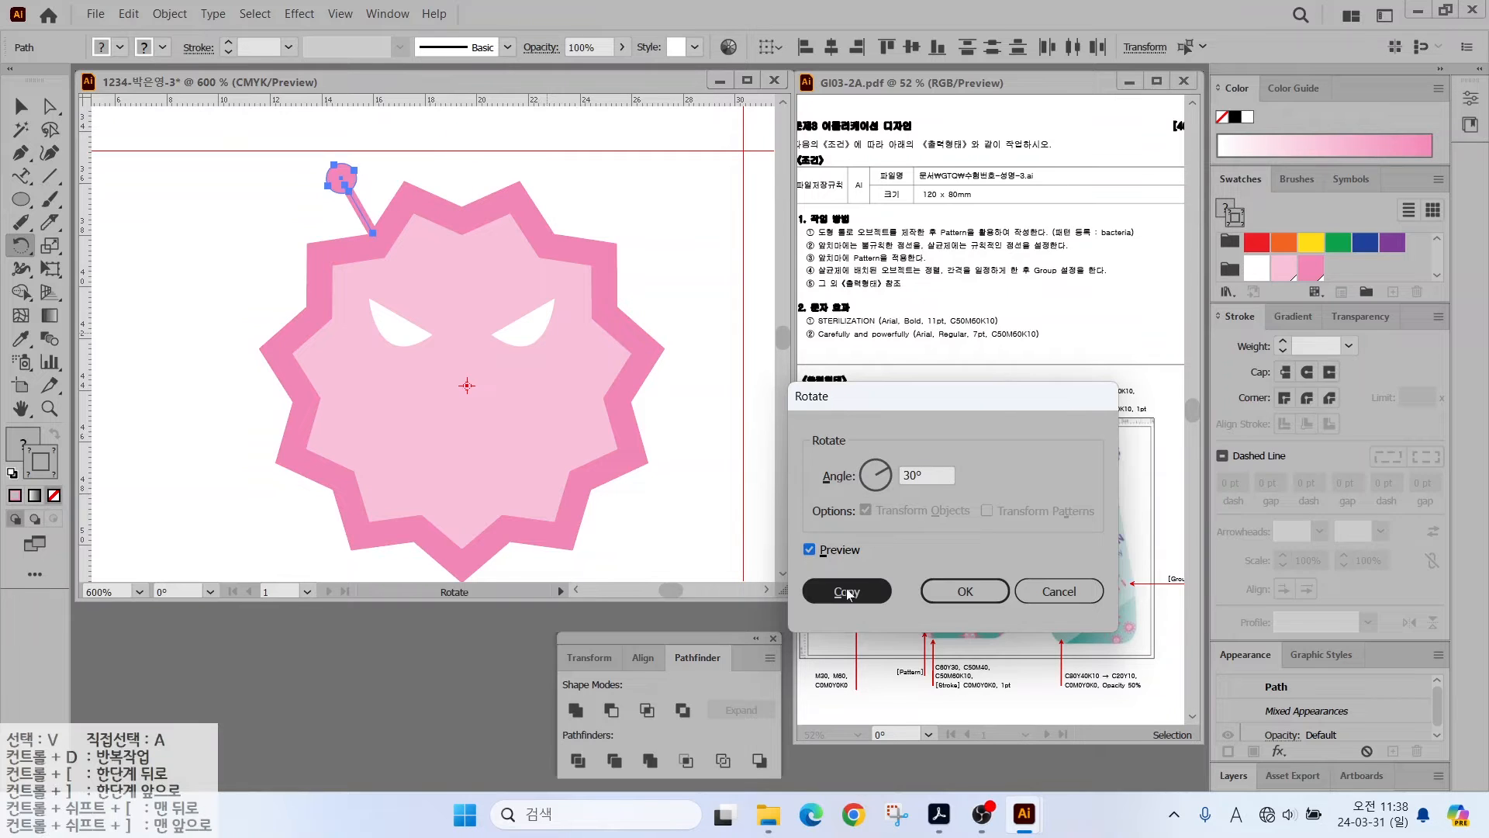
left_click(846, 592)
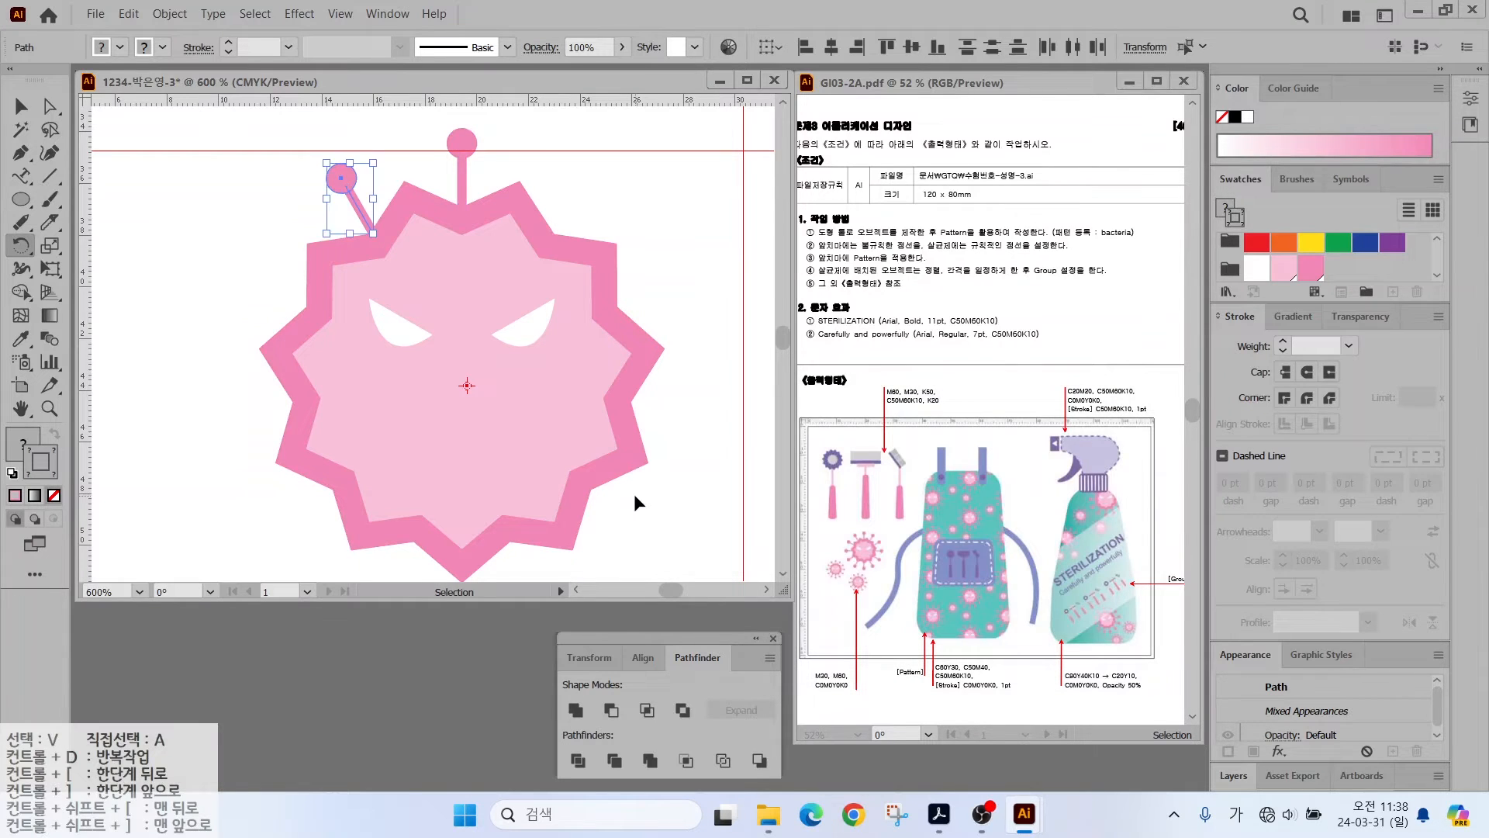
key("ctrl+d")
key("ctrl+d")
key("ctrl+d")
key("ctrl+d")
key("ctrl+d")
key("ctrl+d")
key("ctrl+d")
key("ctrl+d")
key("ctrl+d")
key("ctrl+d")
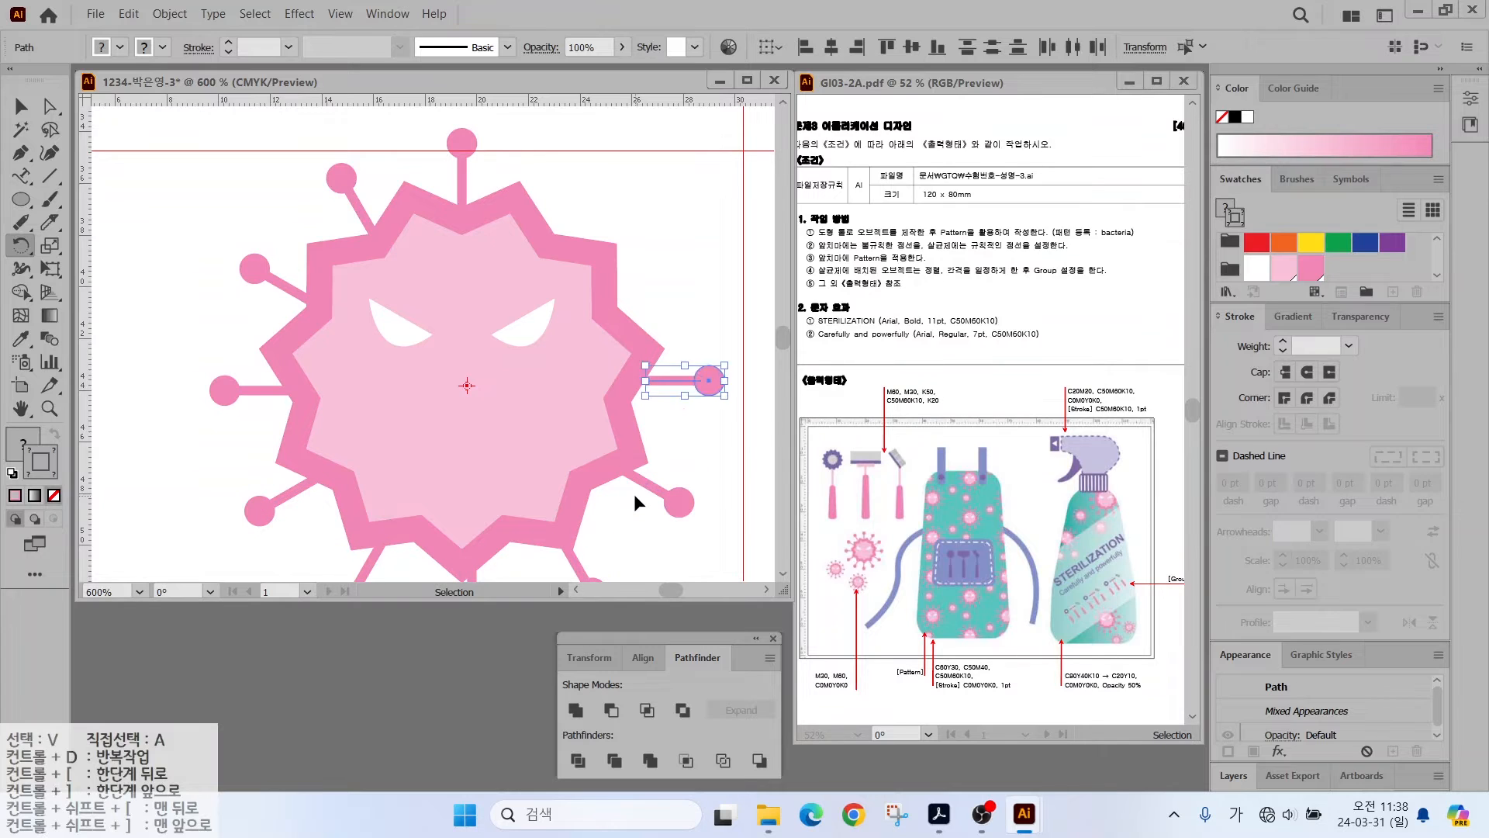
- Enlarge the star shapes slightly so they meet the antennae
left_click(611, 248, "shift")
left_click_drag(665, 182, 684, 178)
left_click(188, 253)
scroll(411, 260, "down", 1)
scroll(408, 306, "down", 1)
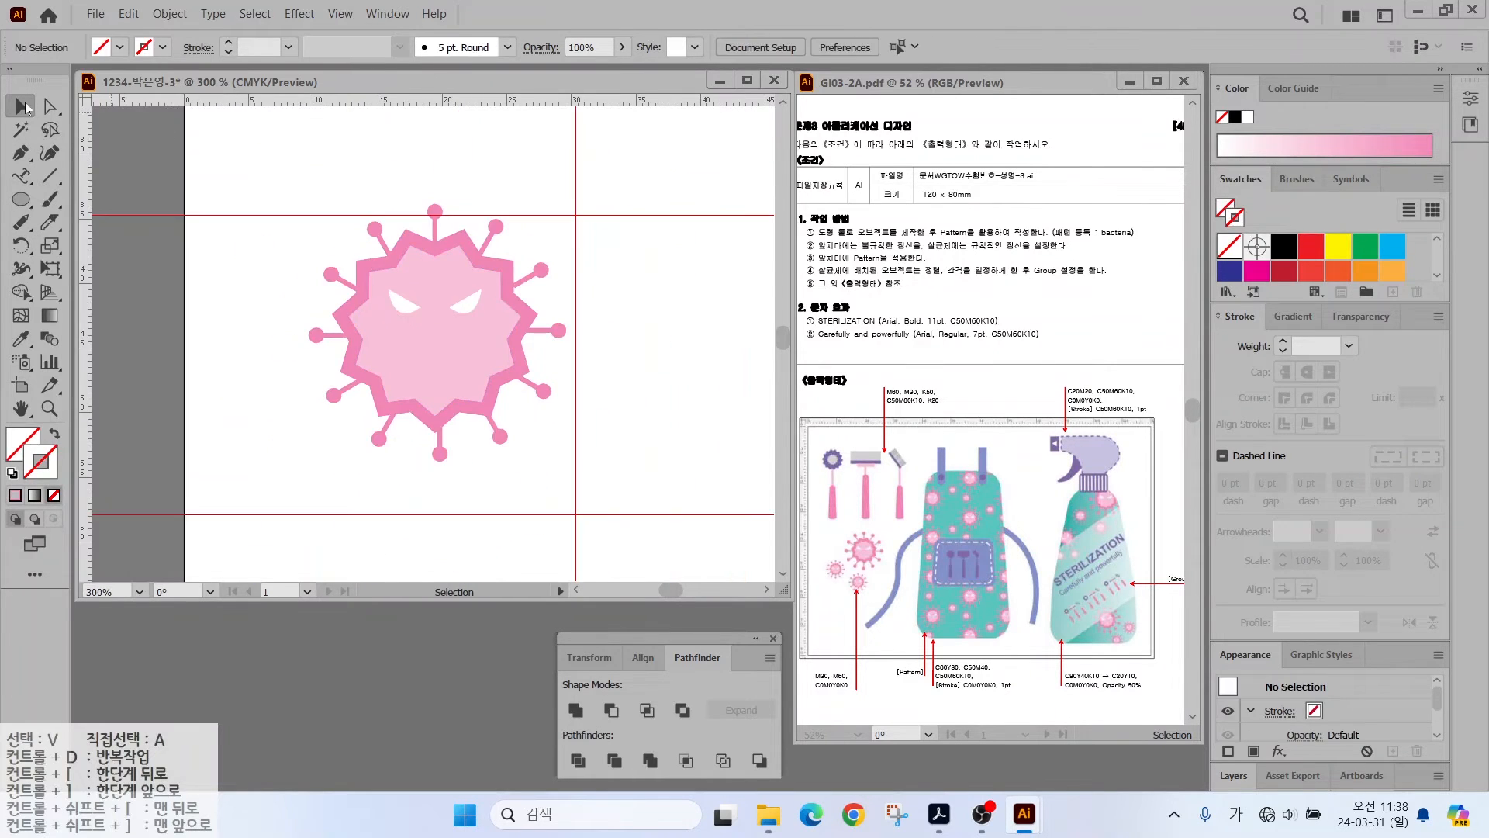
- Group all the virus artwork into one object
key("ctrl+a")
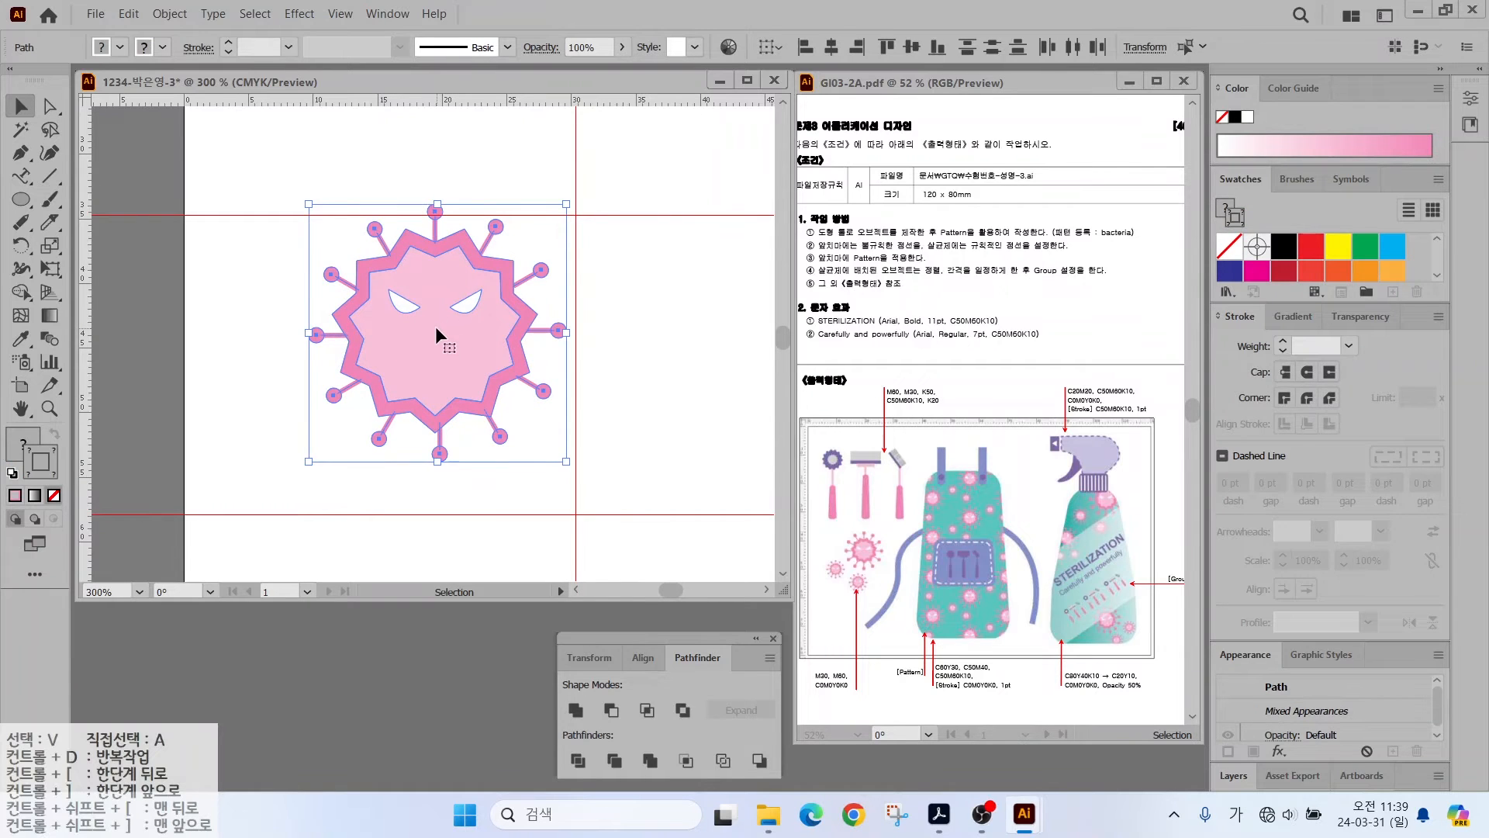
right_click(435, 325)
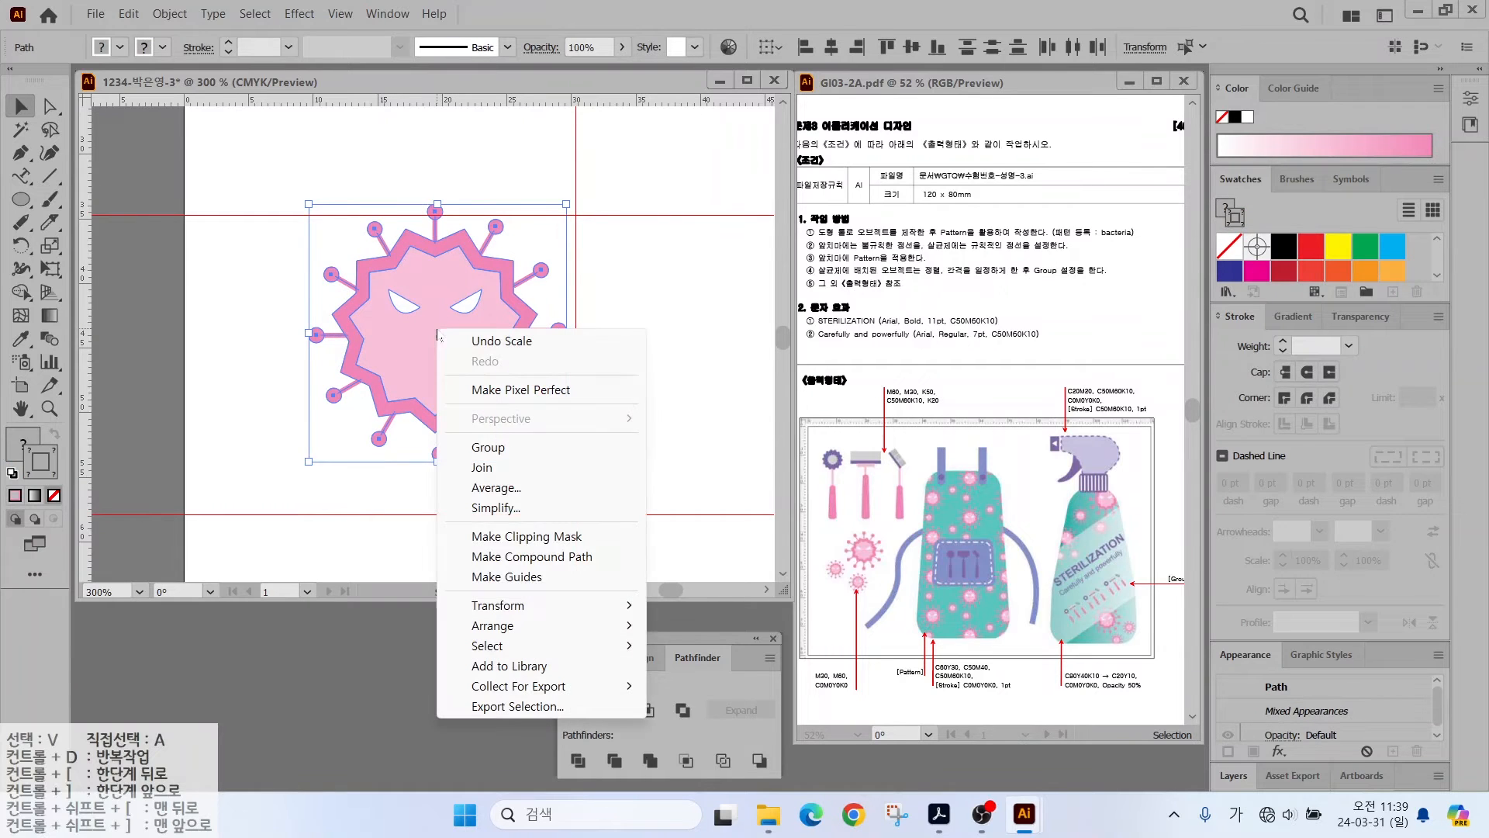
left_click(494, 448)
- Make a smaller copy of the virus, then delete it
left_click_drag(443, 321, 395, 388)
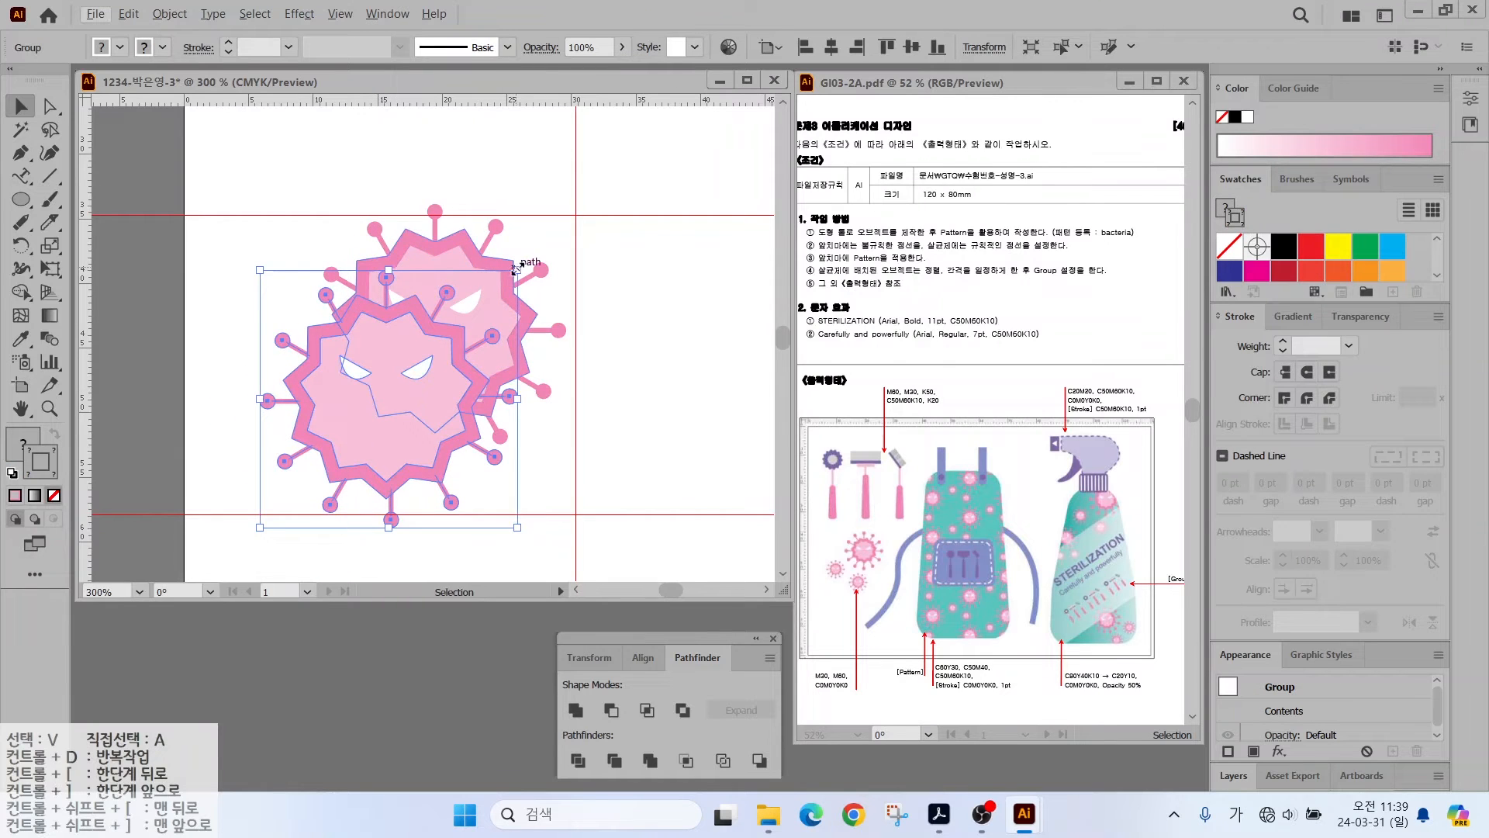
left_click_drag(516, 269, 390, 409)
left_click_drag(343, 483, 381, 517)
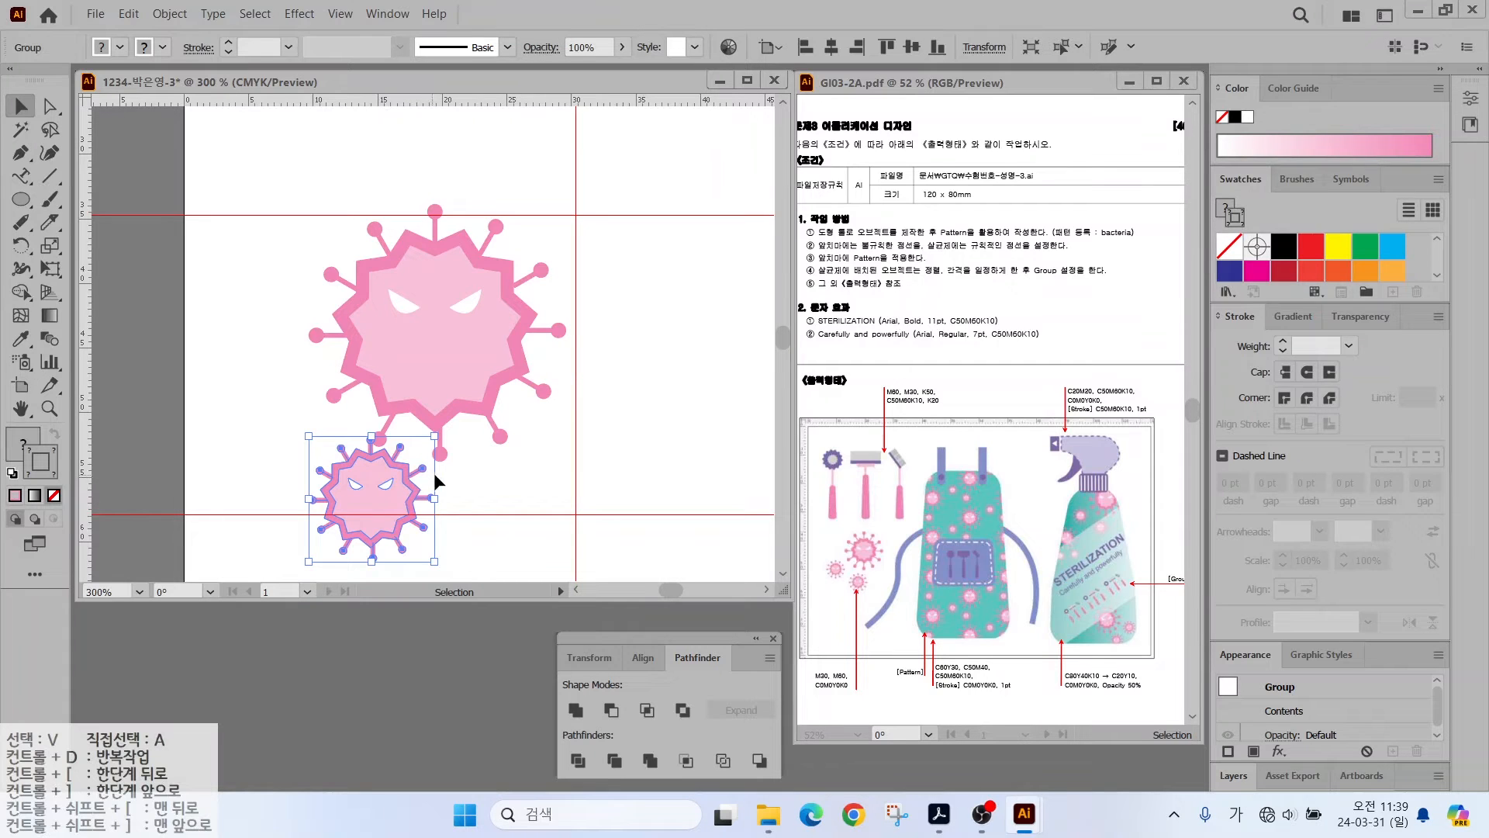
left_click(476, 477)
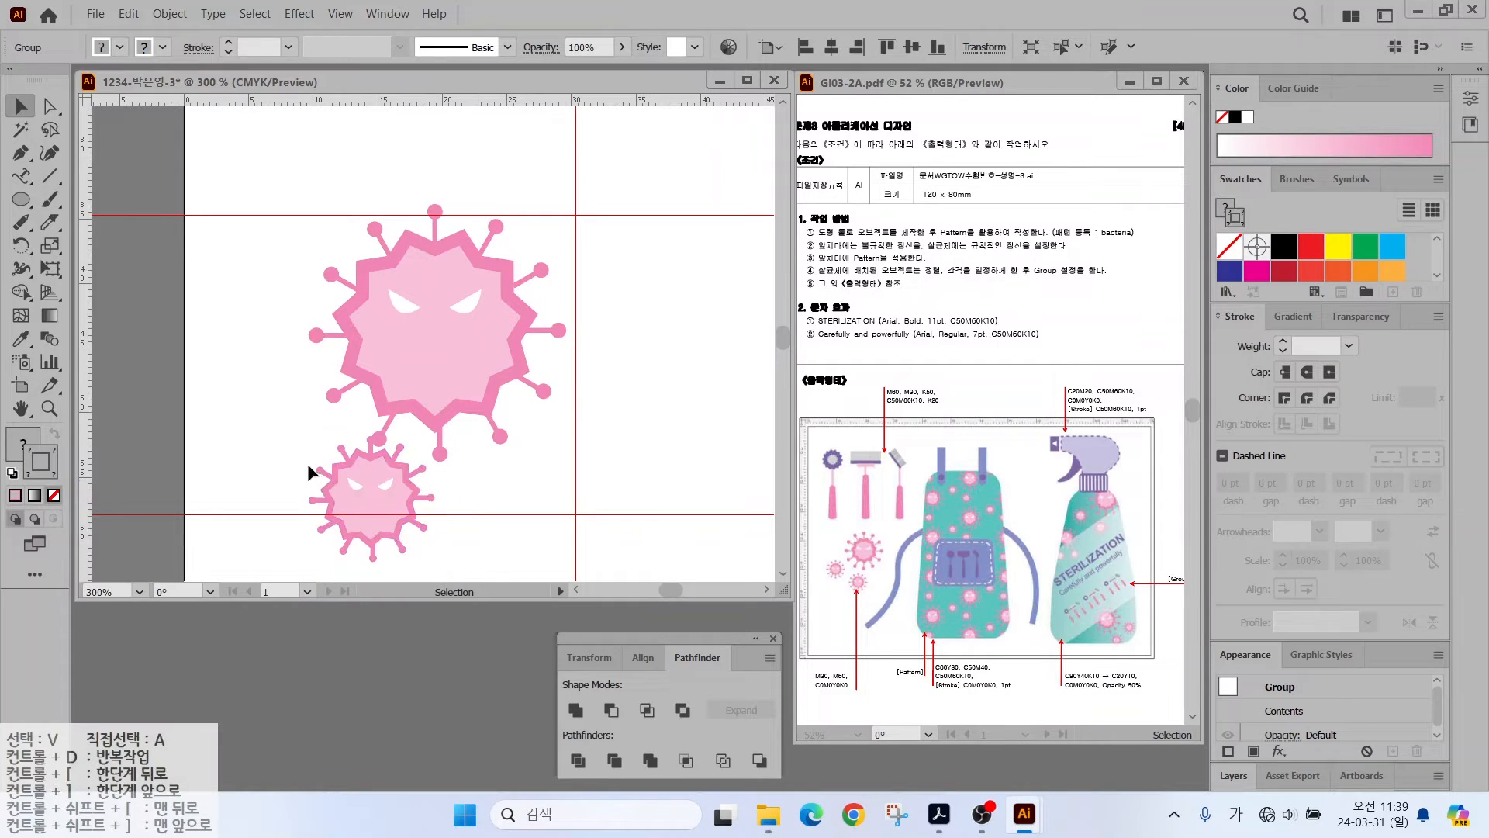
left_click(361, 496)
key("Delete")
- Expand the large virus's fill and stroke with Object > Expand
left_click(532, 318)
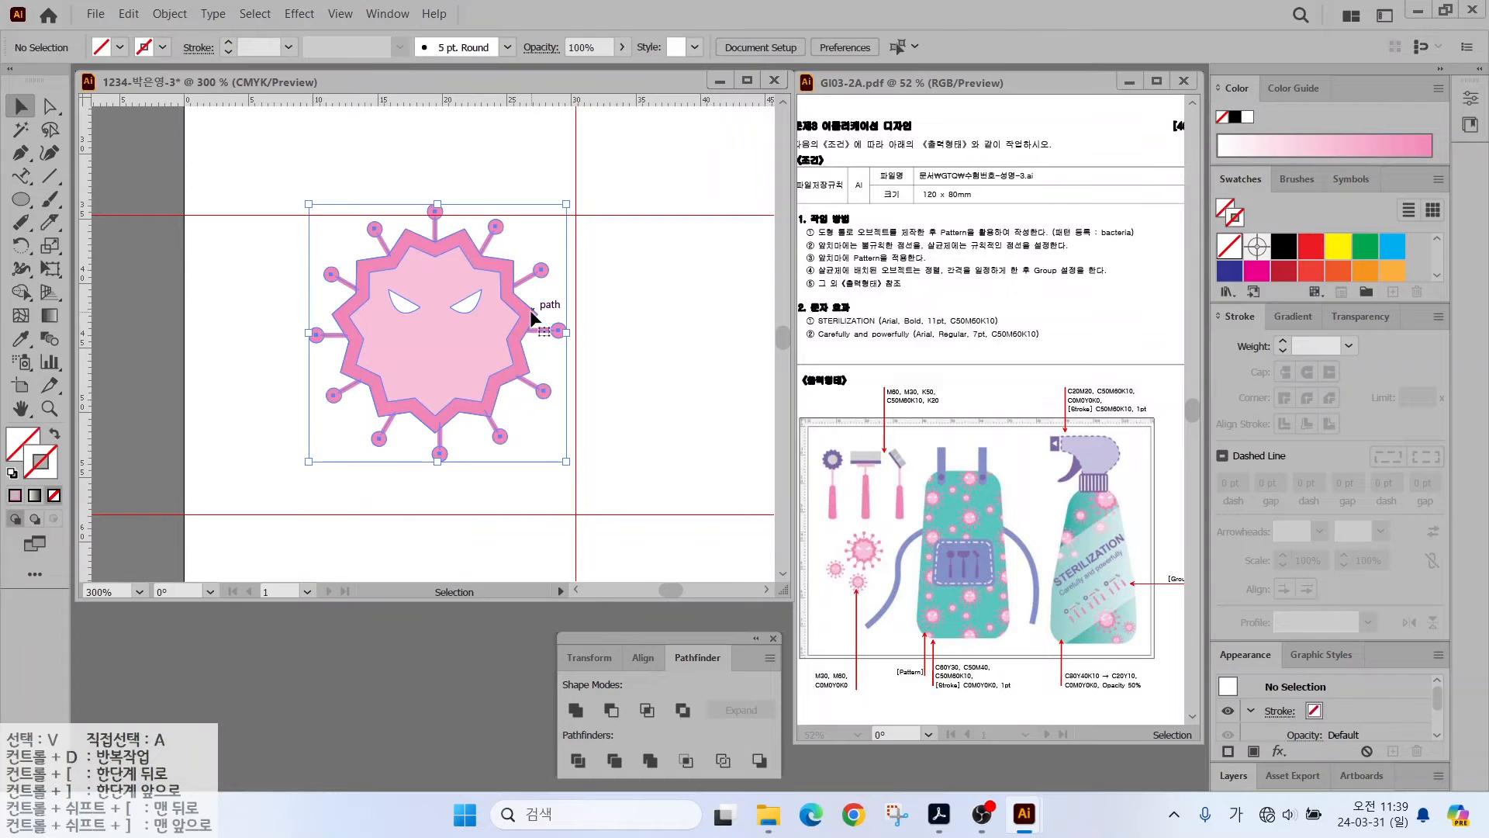
left_click(170, 14)
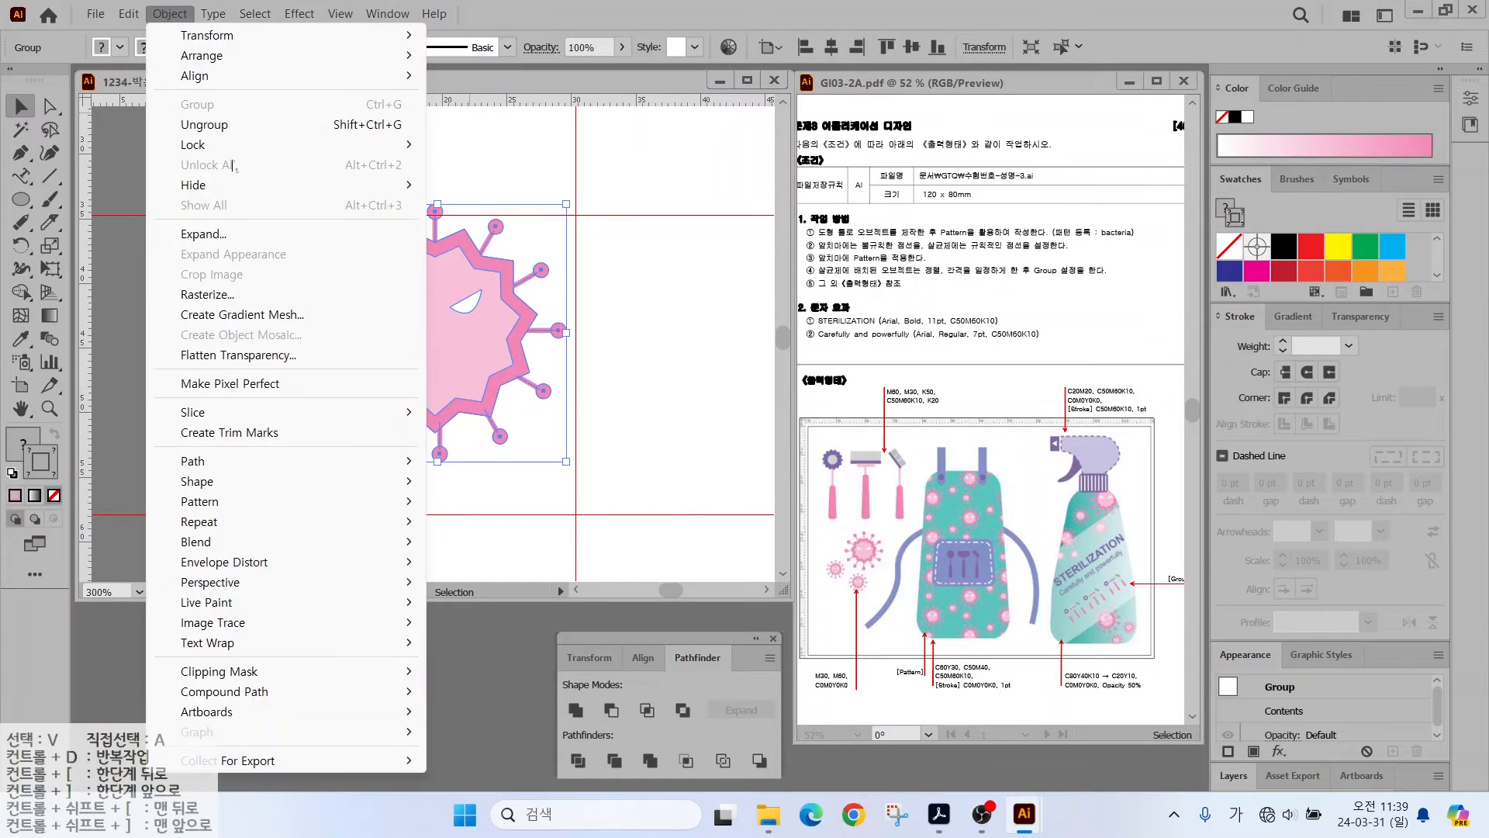
left_click(197, 235)
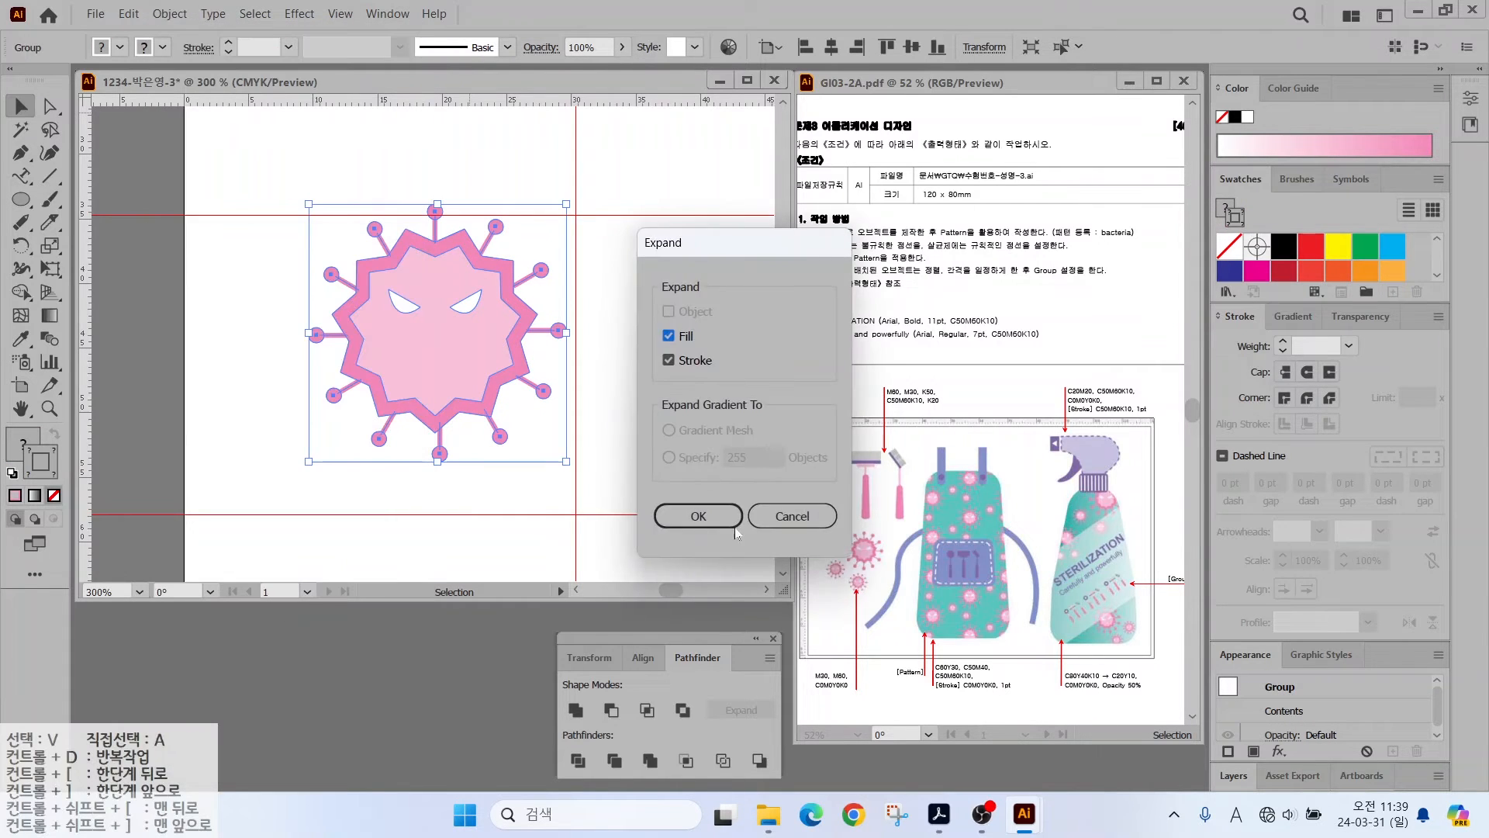
left_click(695, 515)
- Add two smaller virus copies below and left of the large one, resizing the cluster together
left_click_drag(502, 279, 368, 409)
left_click_drag(432, 334, 282, 485)
left_click_drag(246, 530, 380, 500)
left_click_drag(421, 455, 414, 463)
left_click_drag(362, 515, 253, 433)
left_click(398, 378, "shift")
left_click(363, 514, "shift")
left_click_drag(205, 561, 238, 516)
left_click(383, 416)
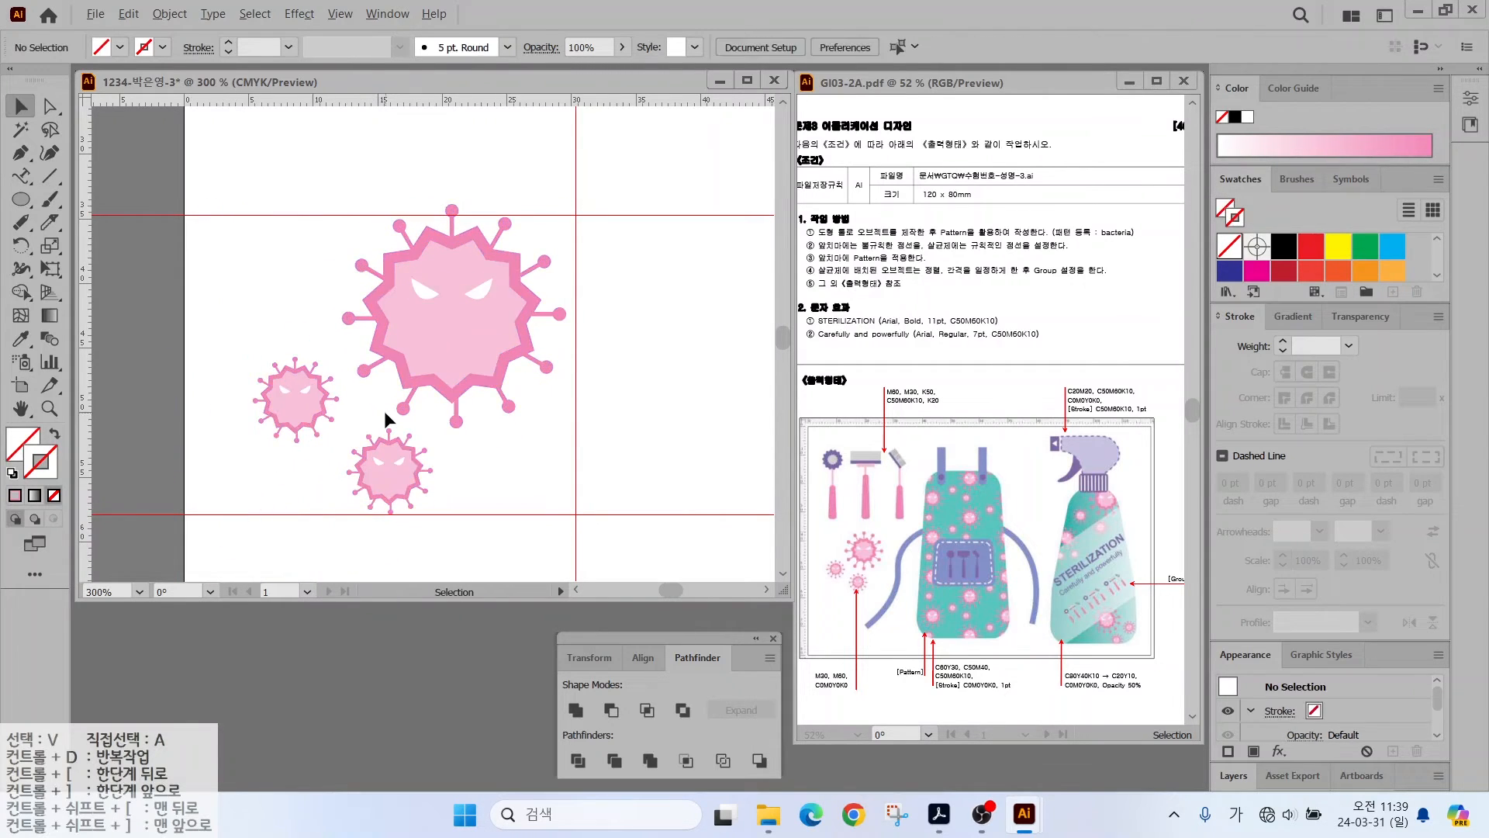
double_click(21, 409)
- Hide the existing guides through the View menu
key("v")
left_click(339, 14)
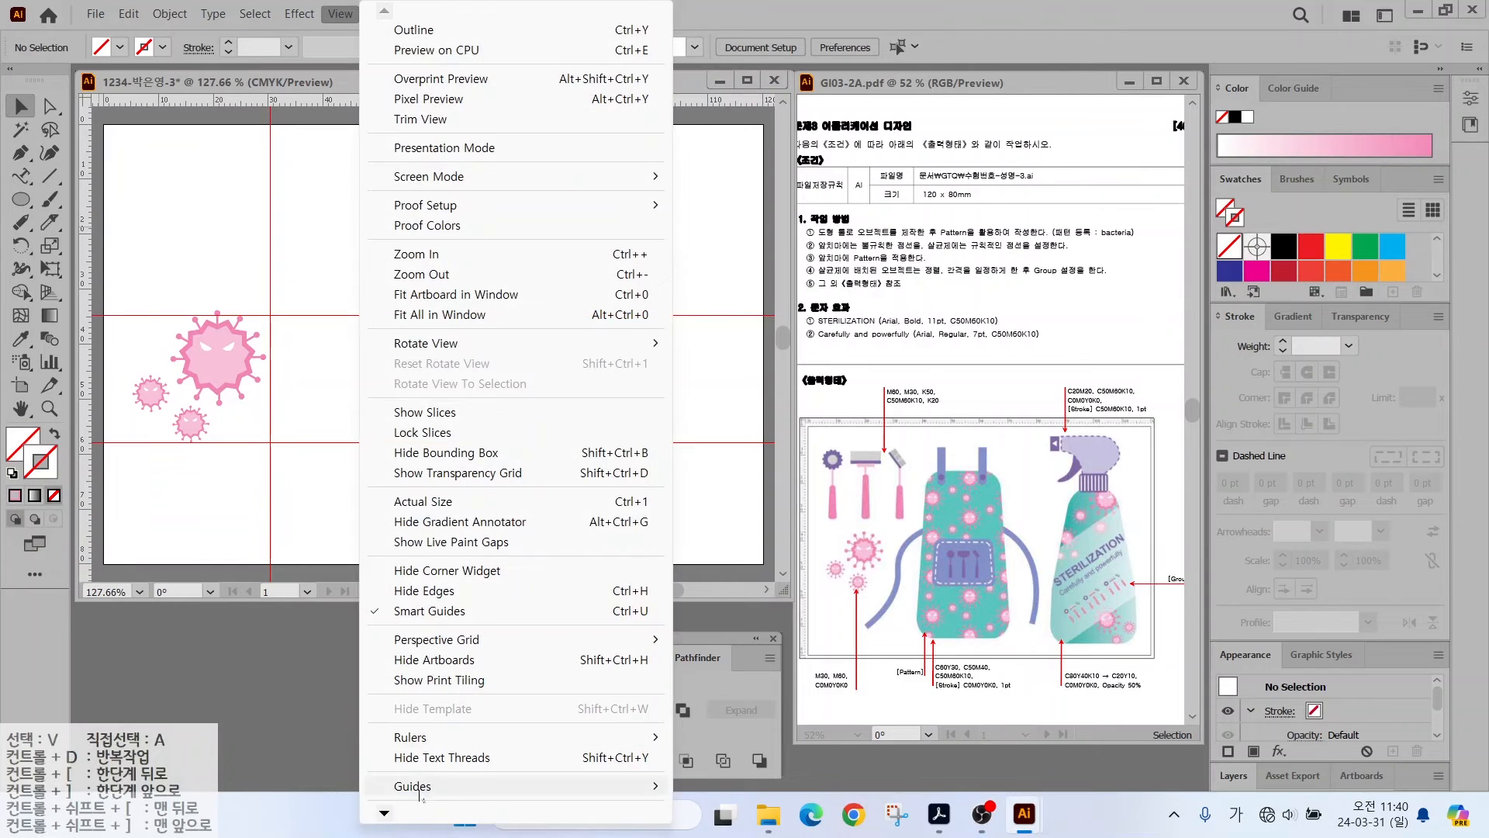
left_click(714, 705)
mouse_move(910, 506)
left_mouse_down()
mouse_move(801, 466)
mouse_move(911, 464)
left_mouse_up()
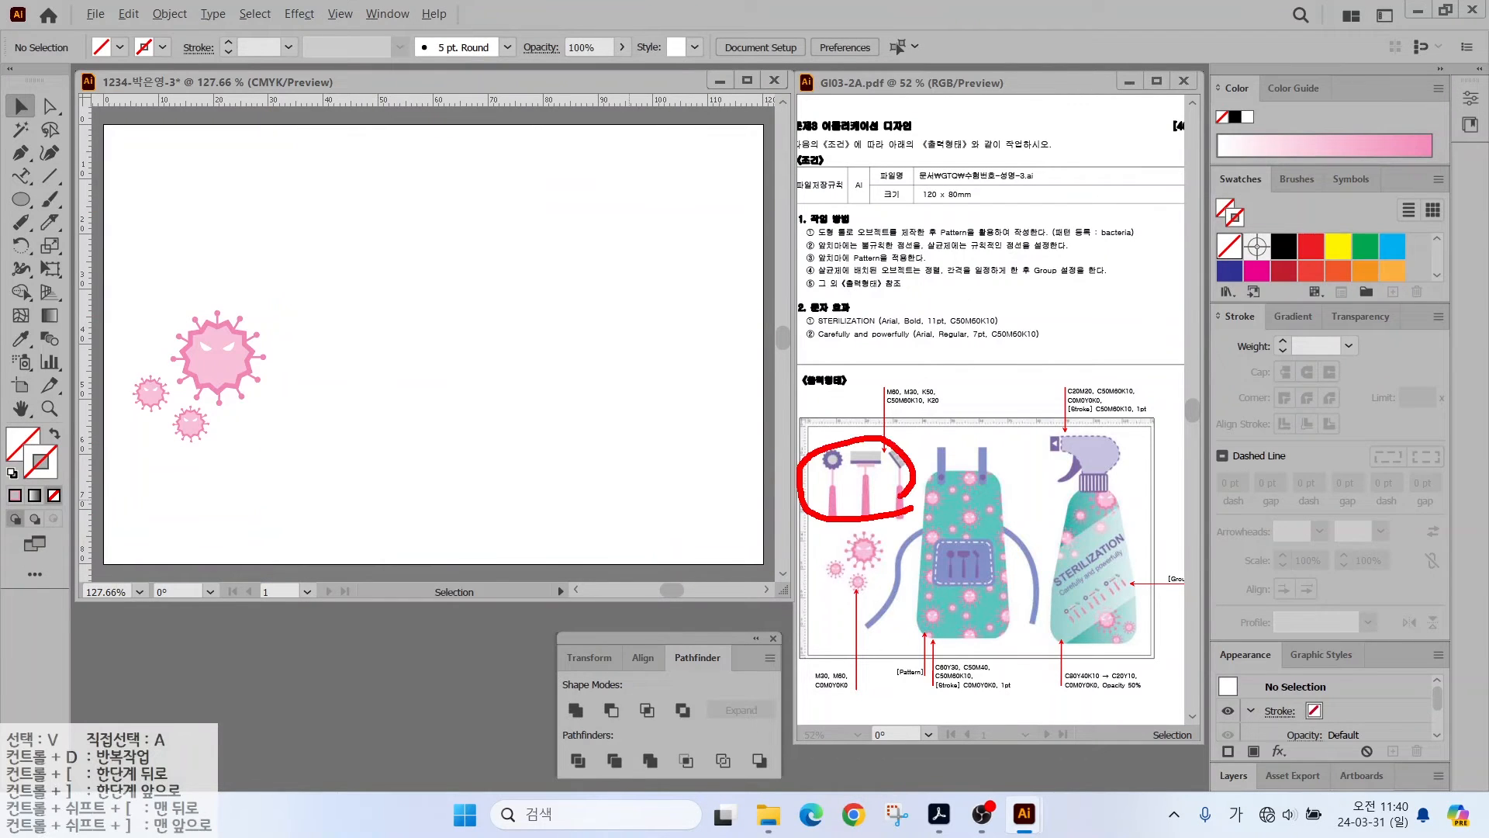
key("Escape")
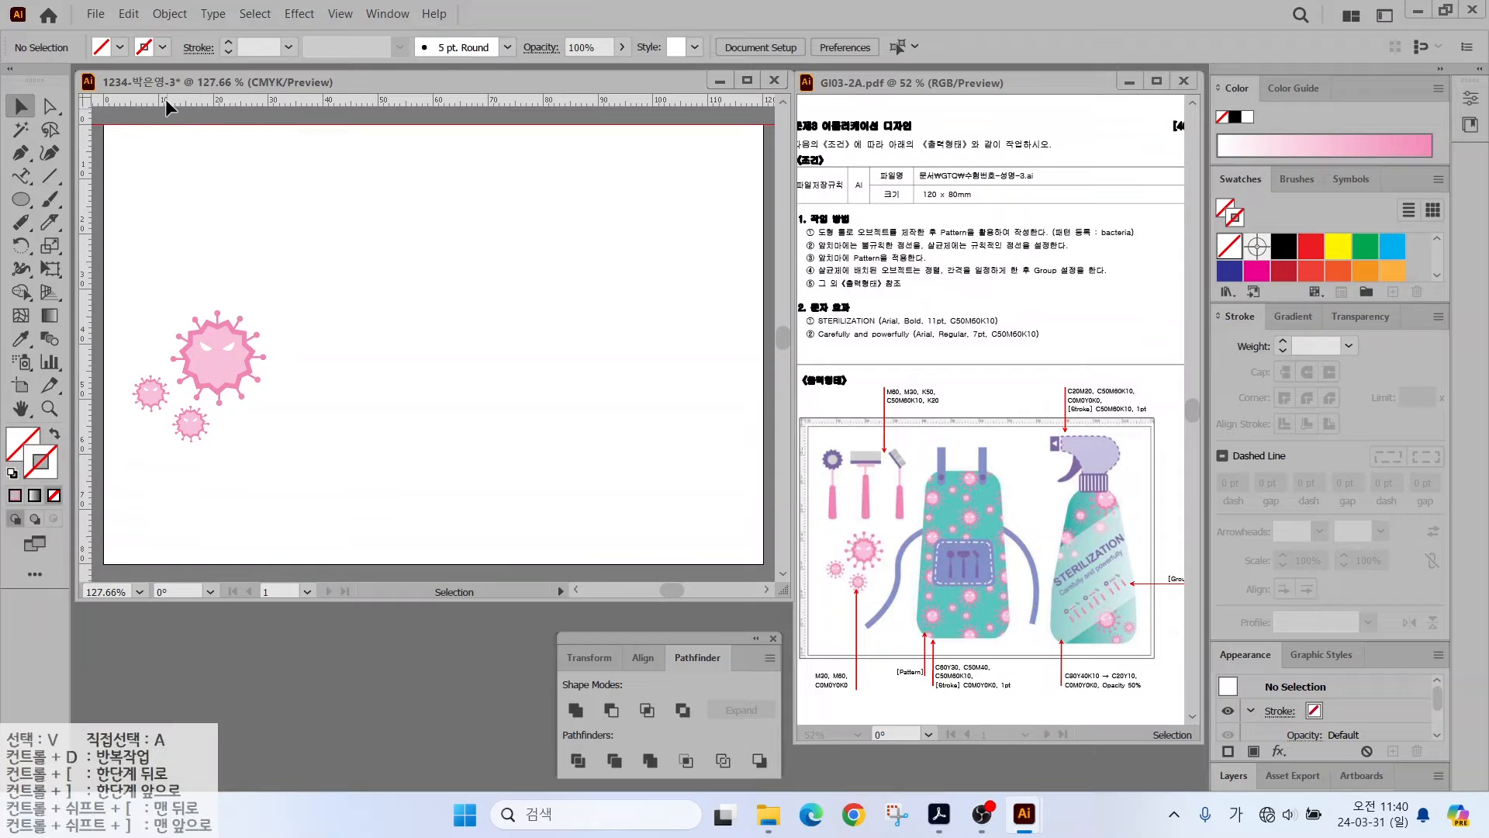
- Drag new horizontal and vertical guides from the rulers onto the artboard
left_click_drag(166, 99, 157, 299)
left_click_drag(82, 235, 294, 240)
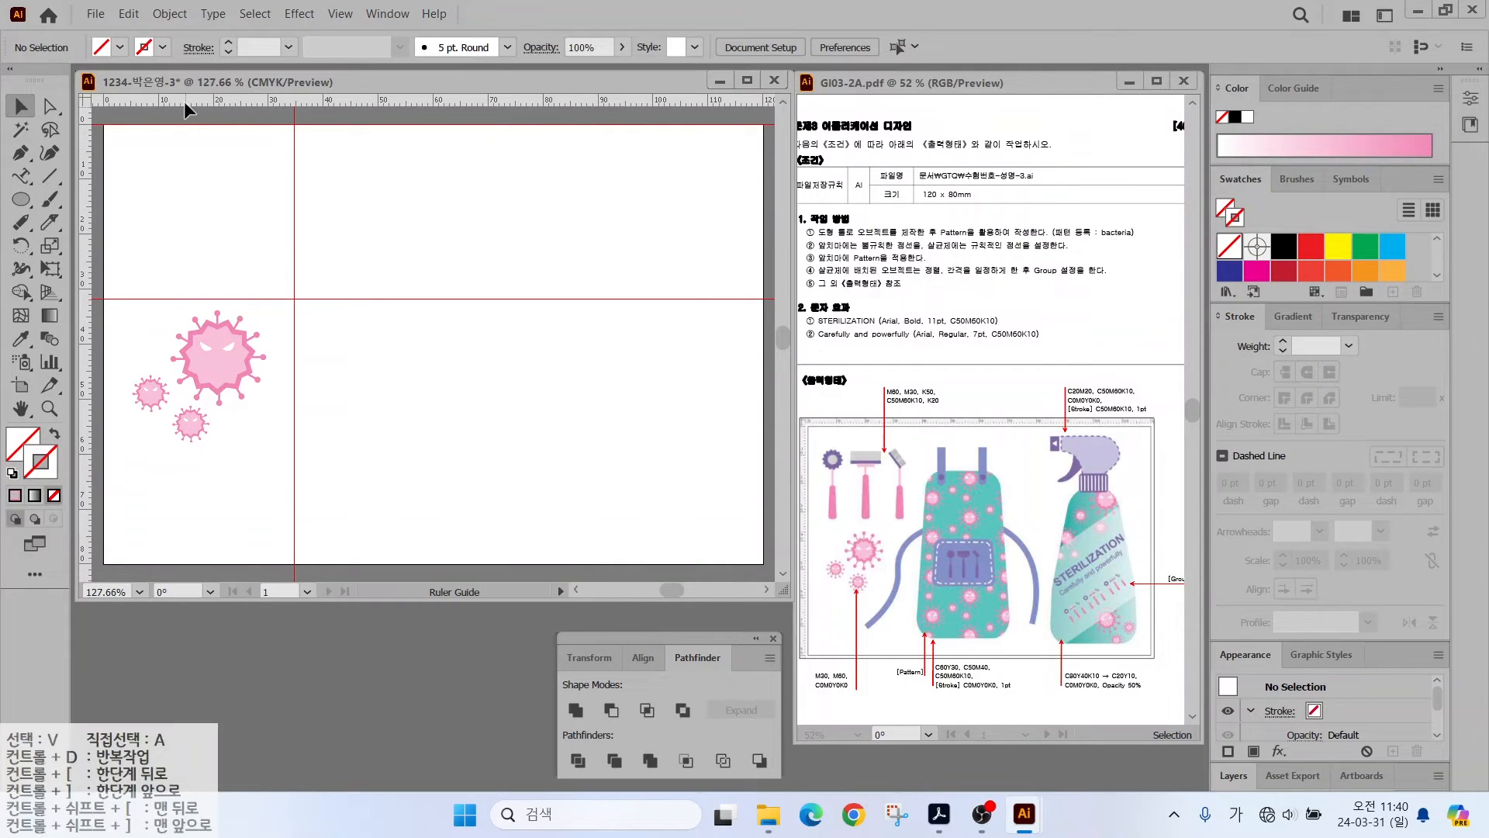
left_click_drag(184, 101, 328, 230)
- Create a 50% grey swatch with CMYK 0/0/0/50
scroll(167, 186, "up", 3)
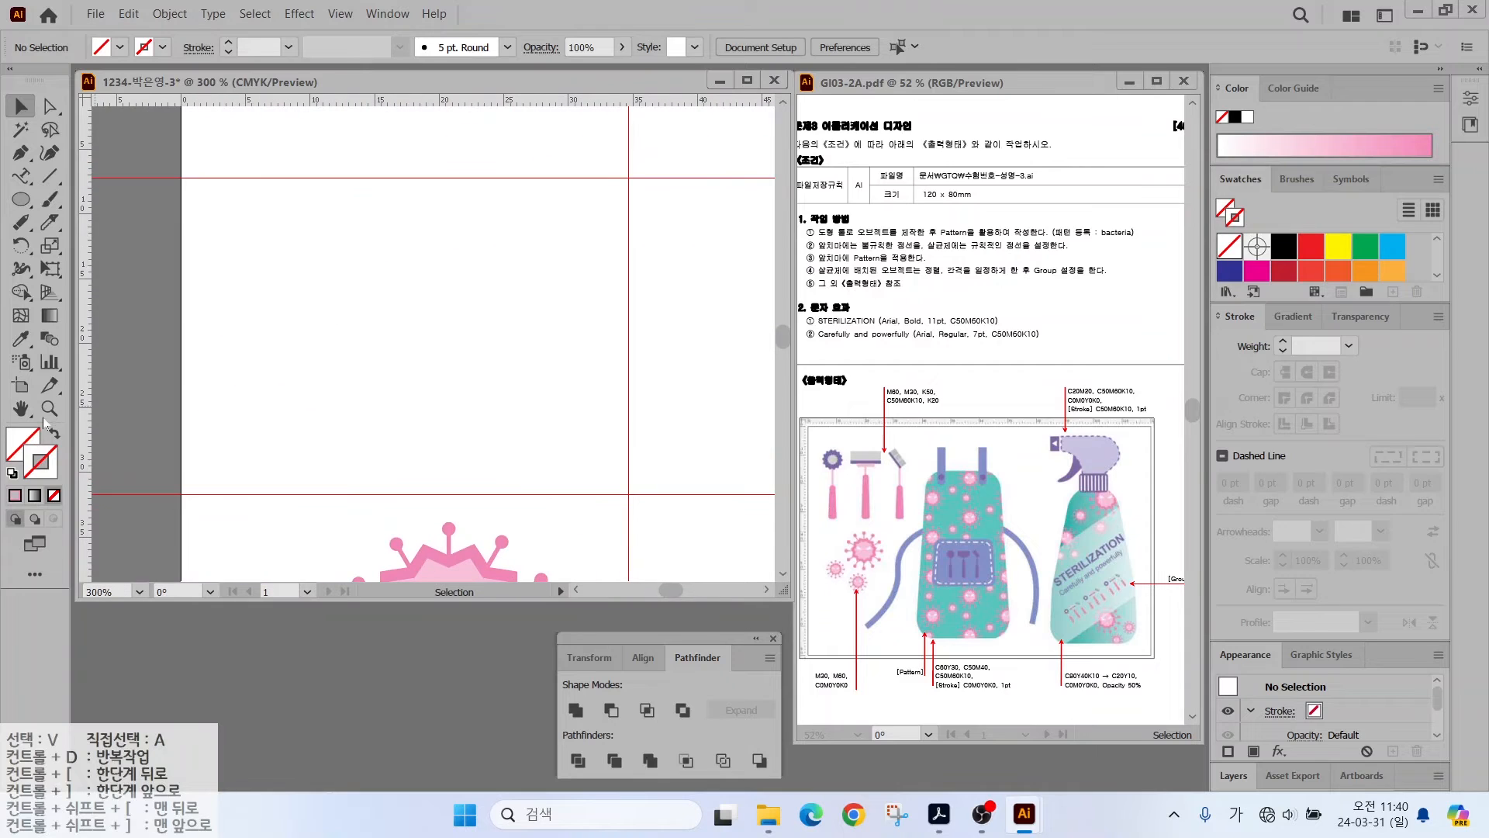
scroll(1256, 277, "down", 2)
left_click(1310, 264)
left_click(1254, 292)
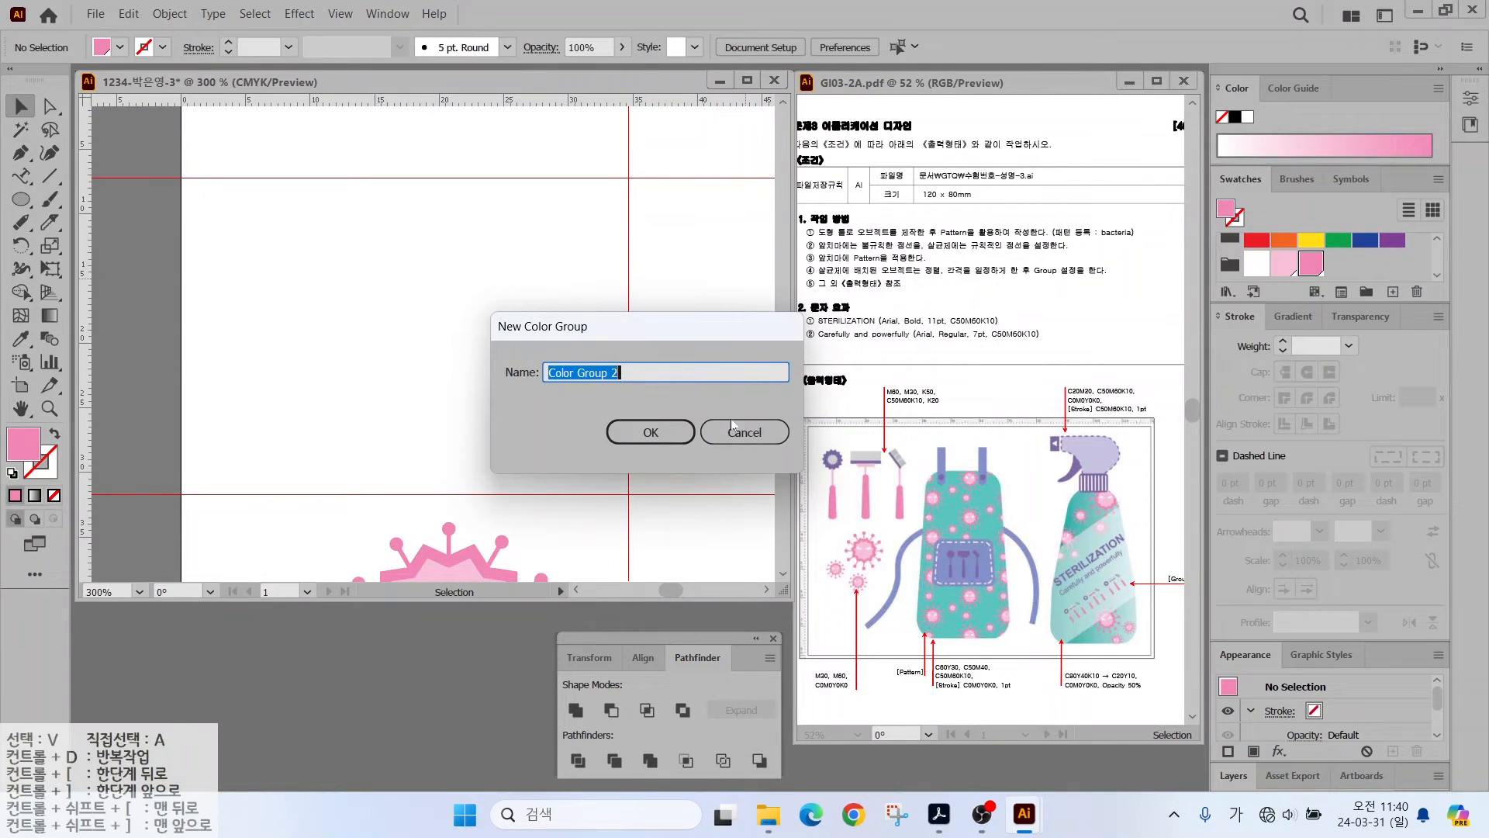
left_click(732, 428)
left_click(1393, 291)
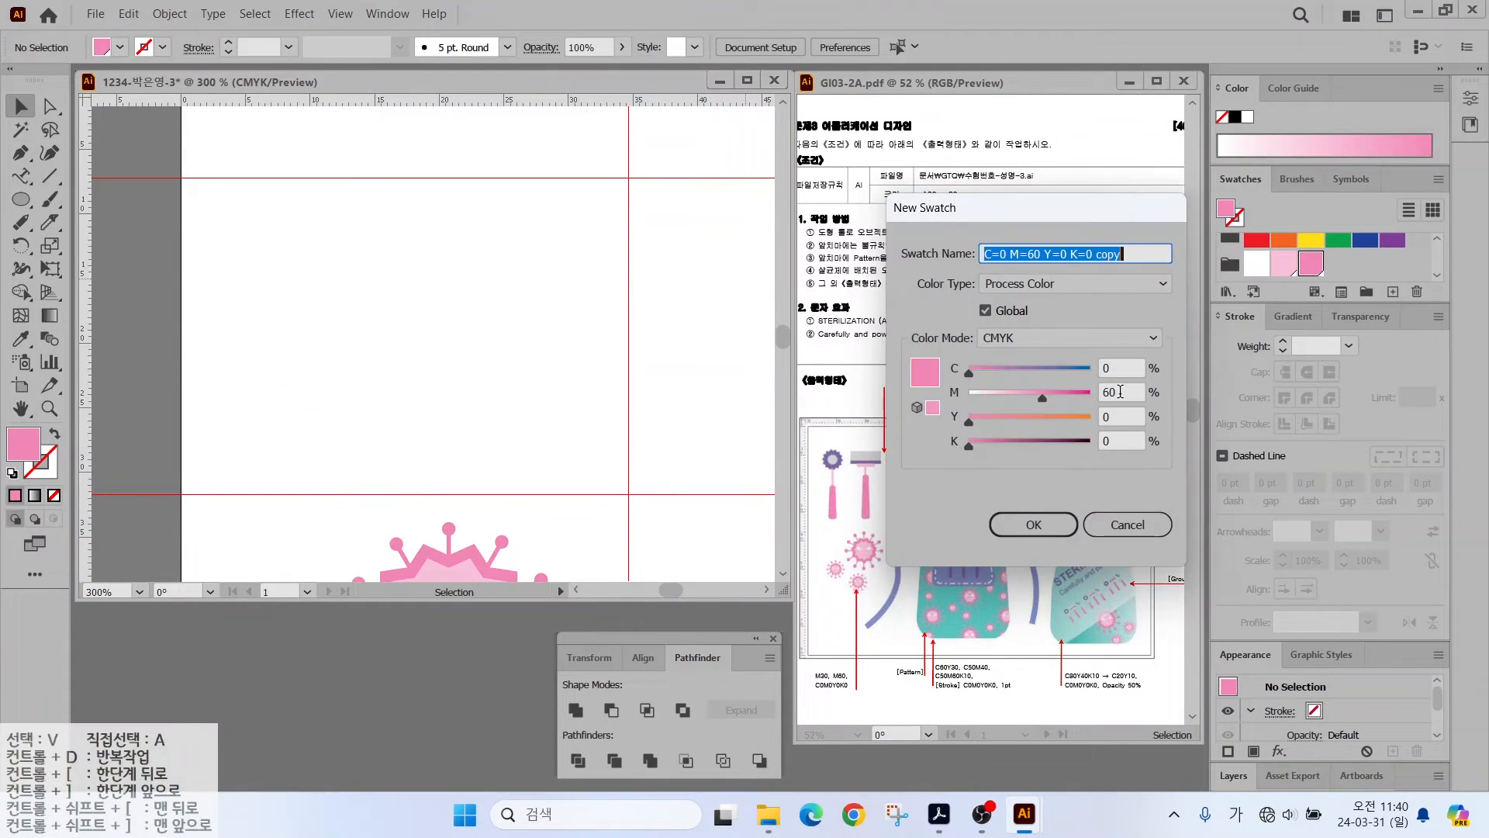
left_click_drag(1118, 393, 1076, 402)
type("0")
key("Tab")
- Create a purple swatch with C50 M60 Y0 K10
key("Tab")
type("50")
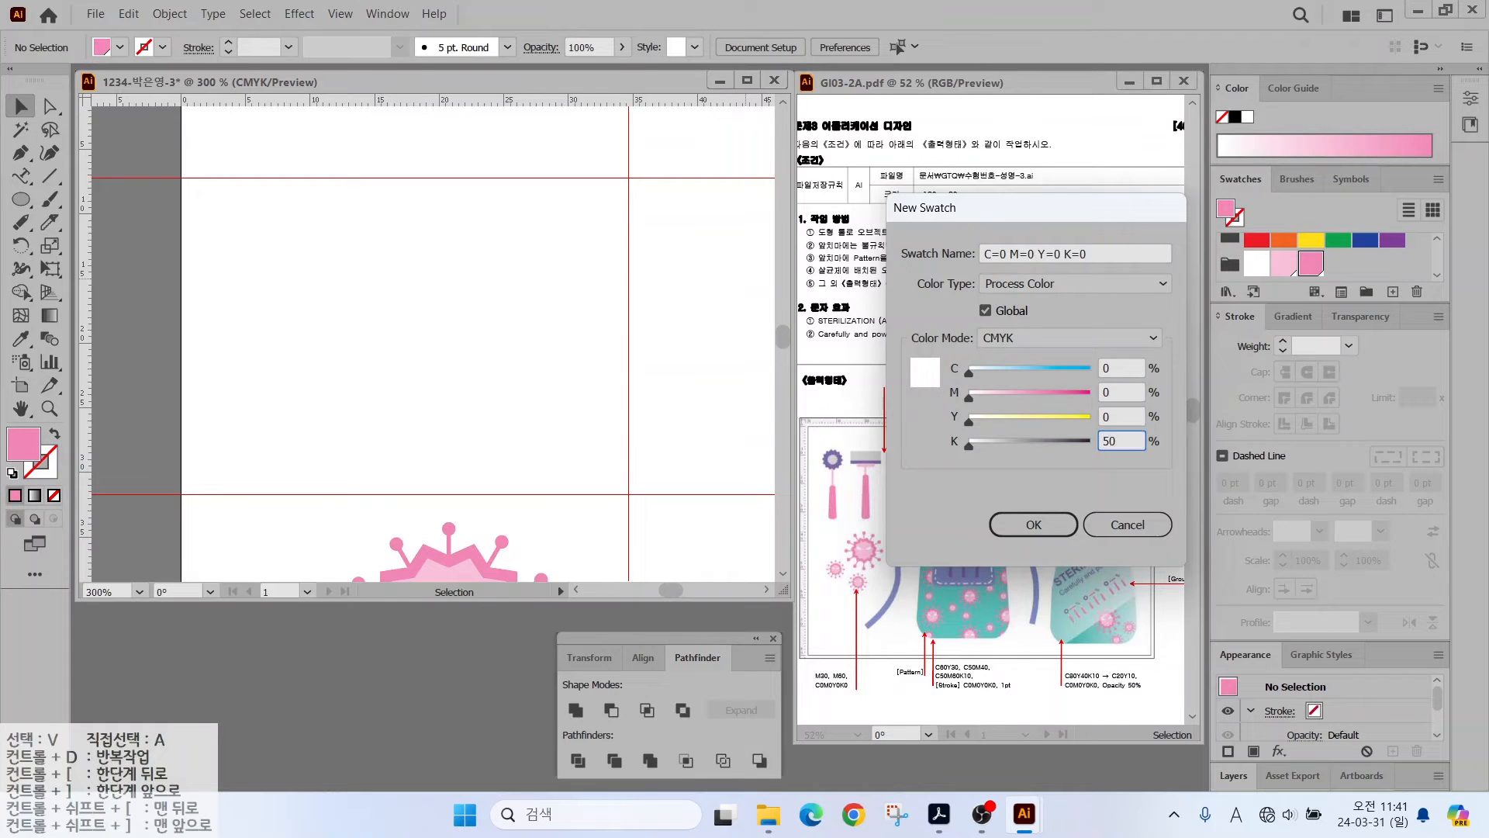
key("Return")
left_click(1393, 292)
left_click(957, 365)
type("50")
key("Tab")
type("60")
- Create a 20% grey swatch with K set to 20
key("Tab")
key("Tab")
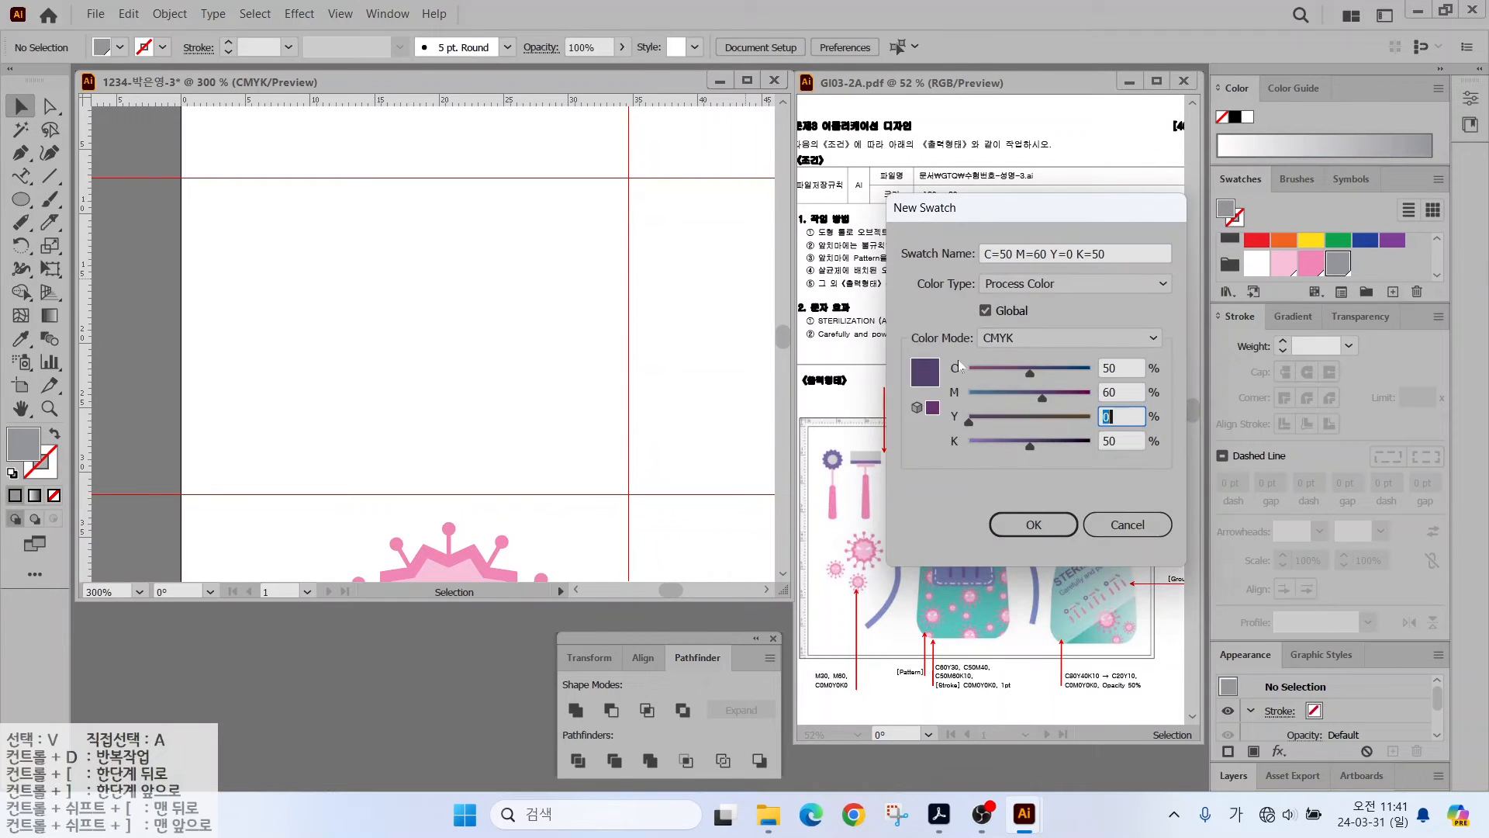
type("10")
key("Return")
left_click(1393, 291)
left_click(957, 366)
type("0")
key("Tab")
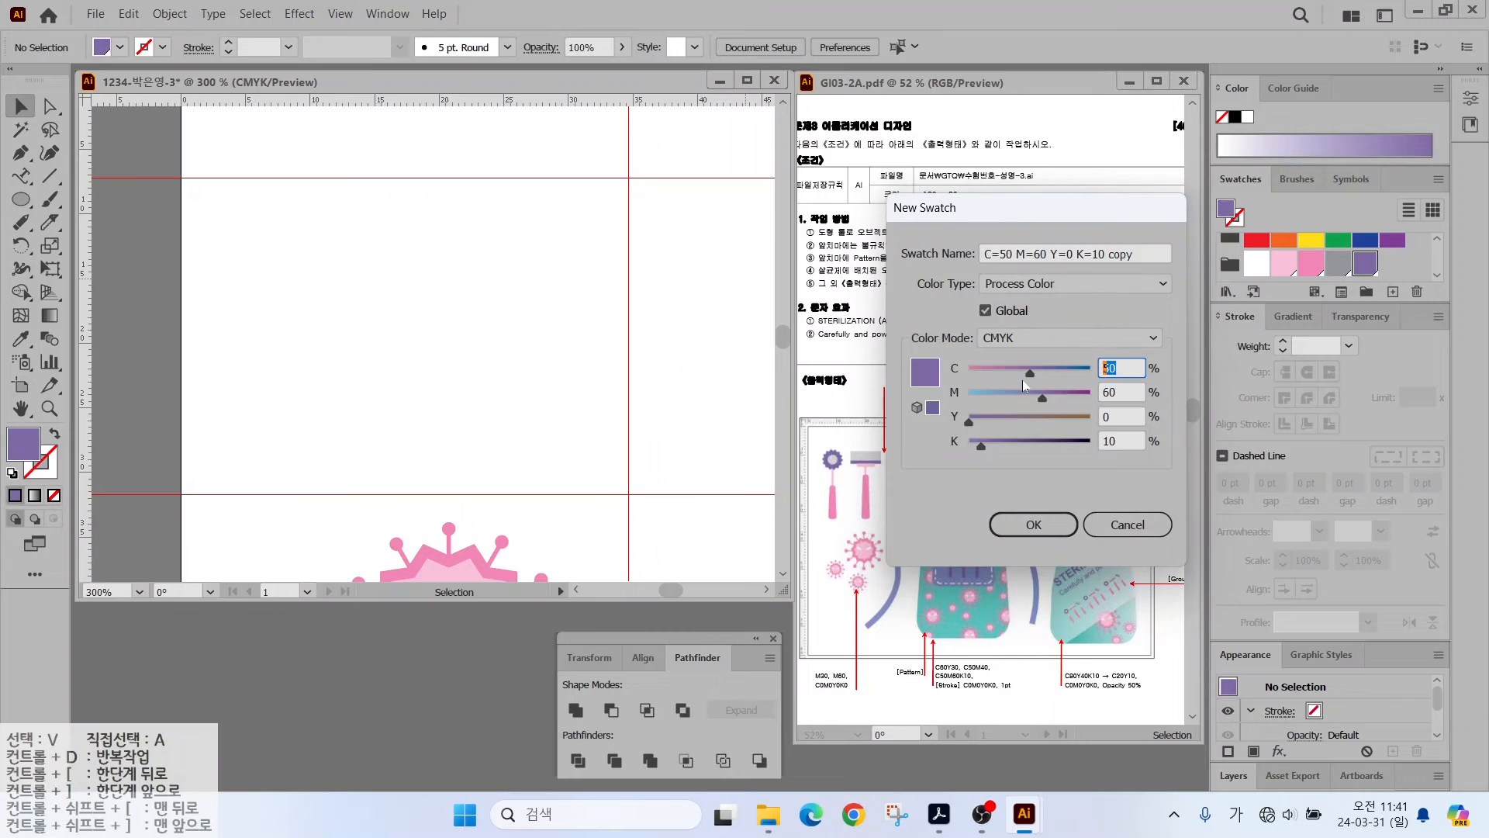
type("0")
key("Tab")
key("Tab")
type("20")
key("Return")
- Draw a tall grey rounded rectangle and shorten it from the top
left_click_drag(20, 199, 101, 225)
left_click_drag(261, 324, 297, 481)
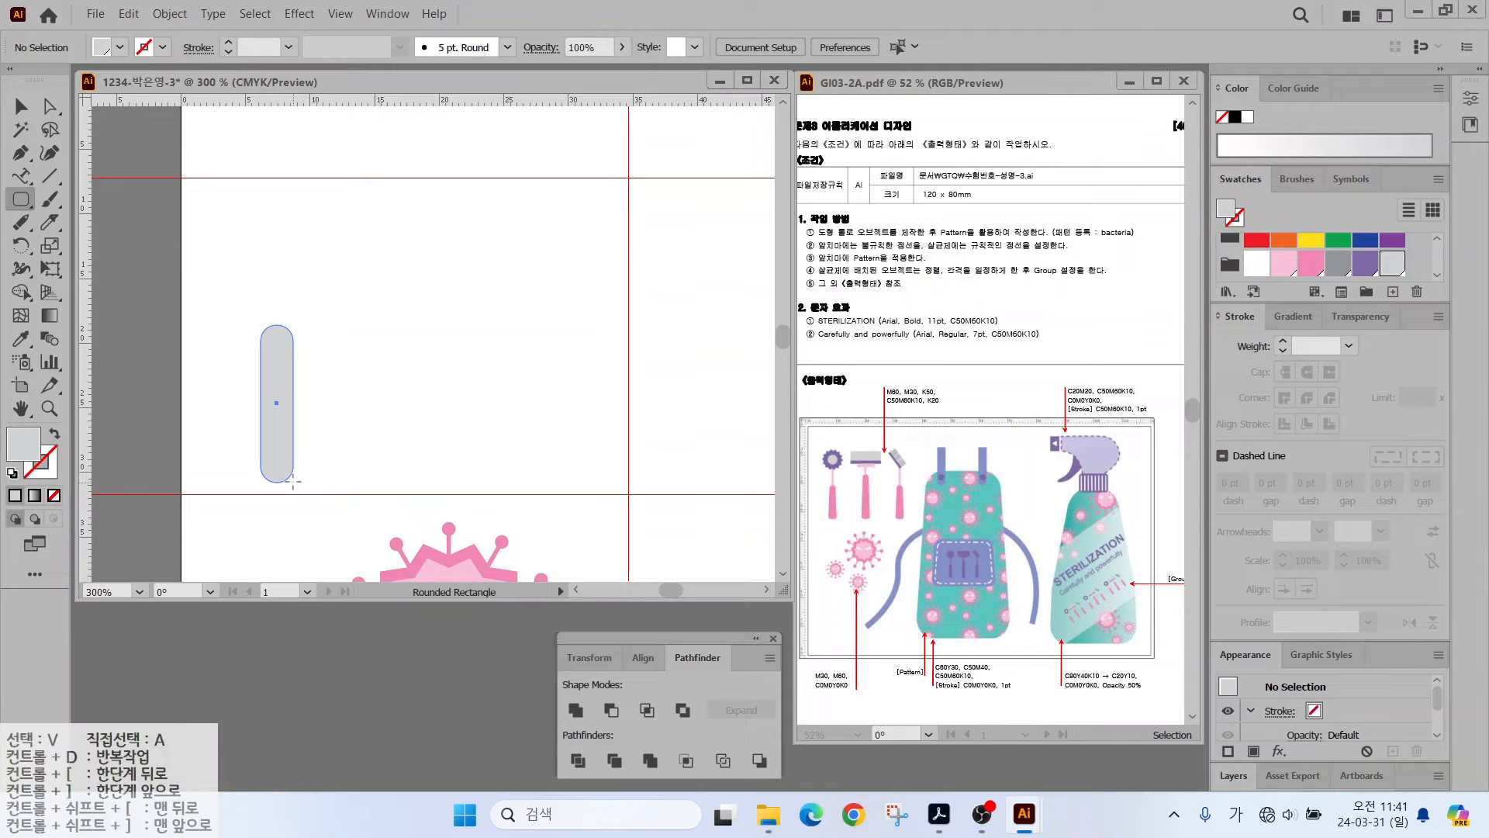
key("Left")
left_click_drag(293, 480, 296, 482)
key("Up")
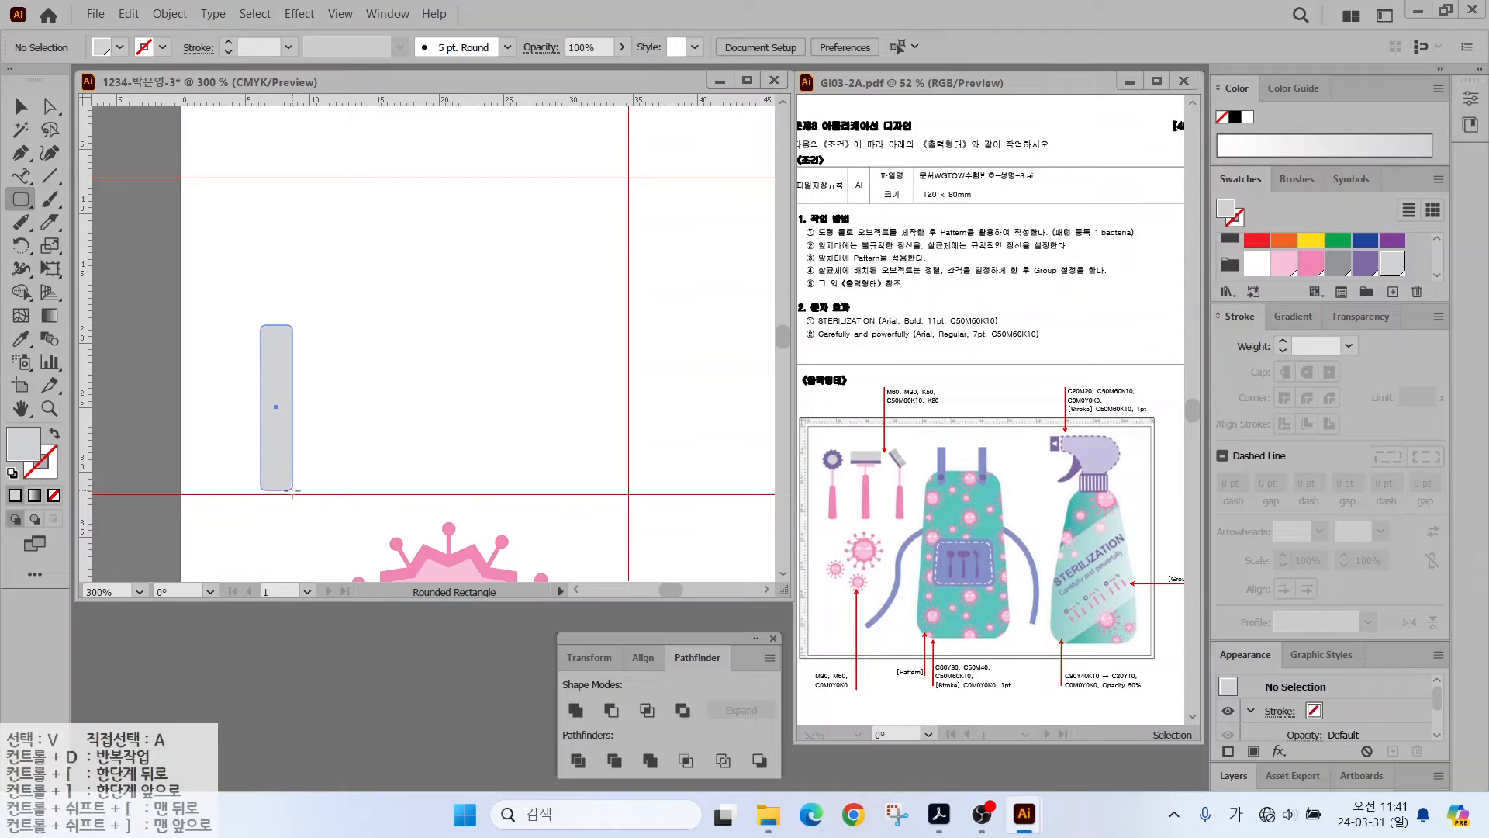
left_click_drag(279, 447, 278, 446)
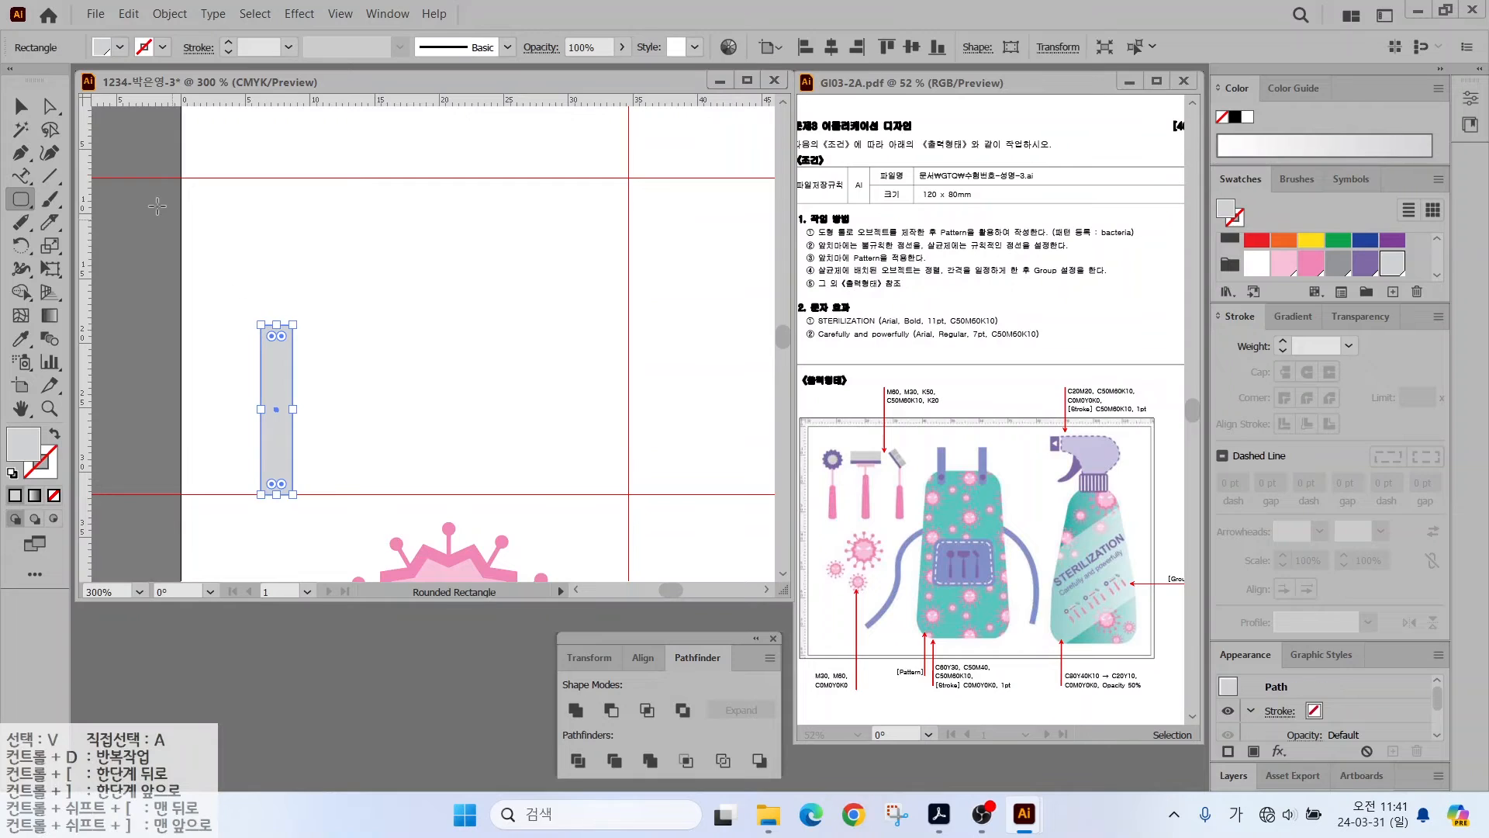
key("v")
left_click_drag(277, 326, 275, 361)
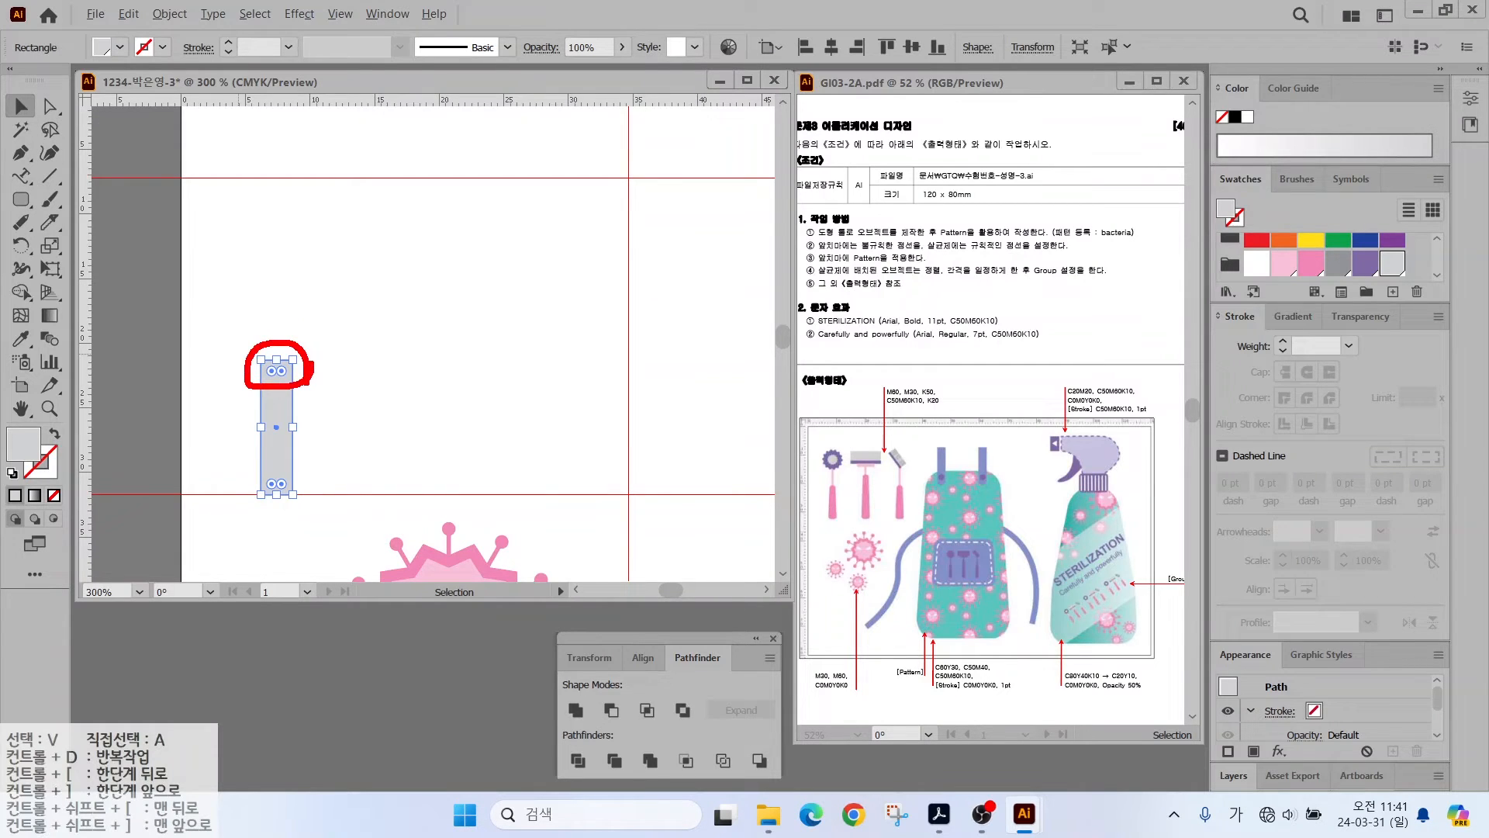
- Scale the rectangle's two top anchors to 75% to taper it, and fill it pink
left_click(50, 105)
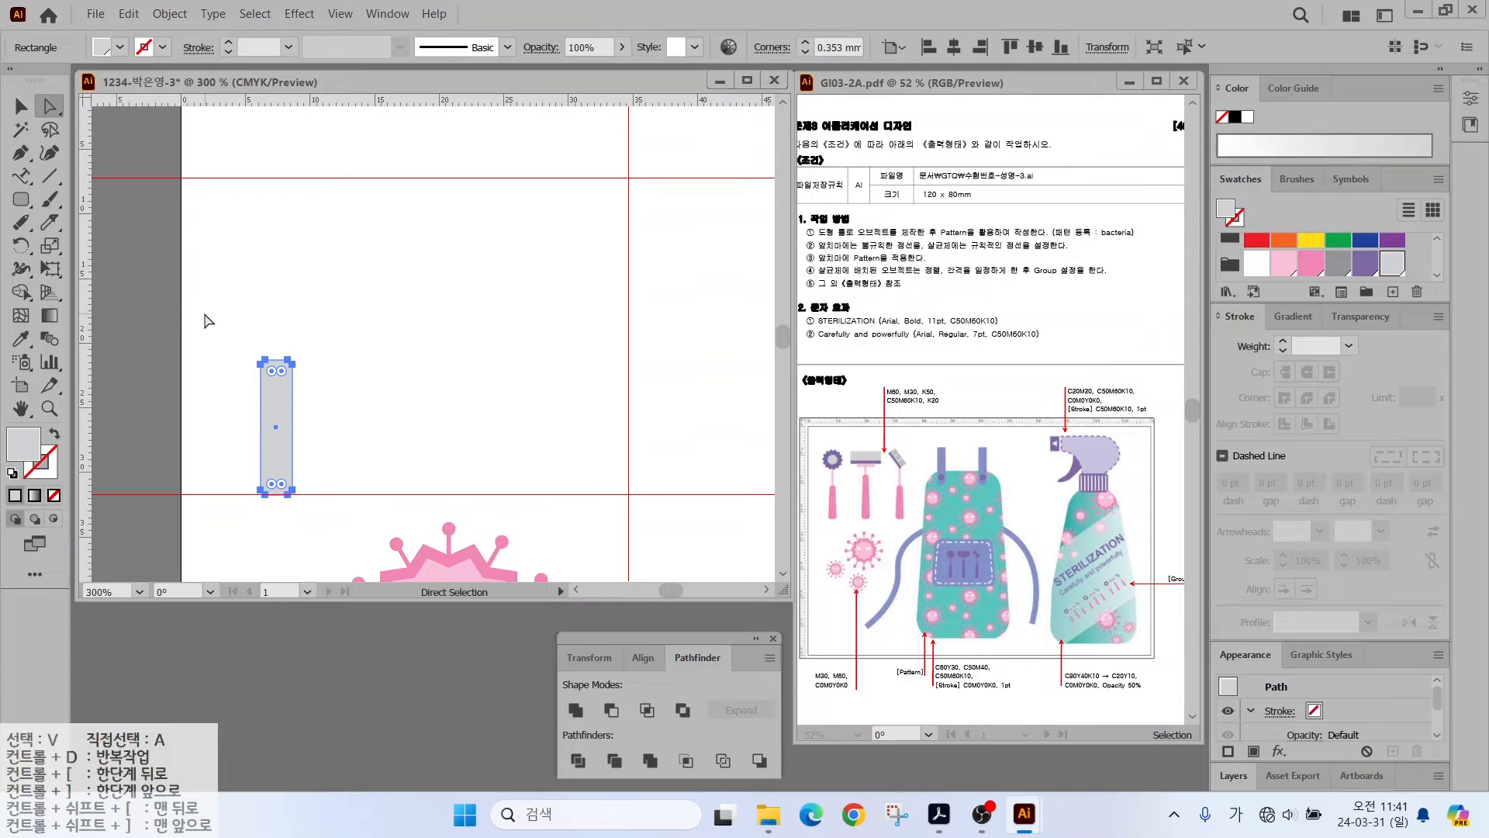
left_click_drag(326, 405, 325, 405)
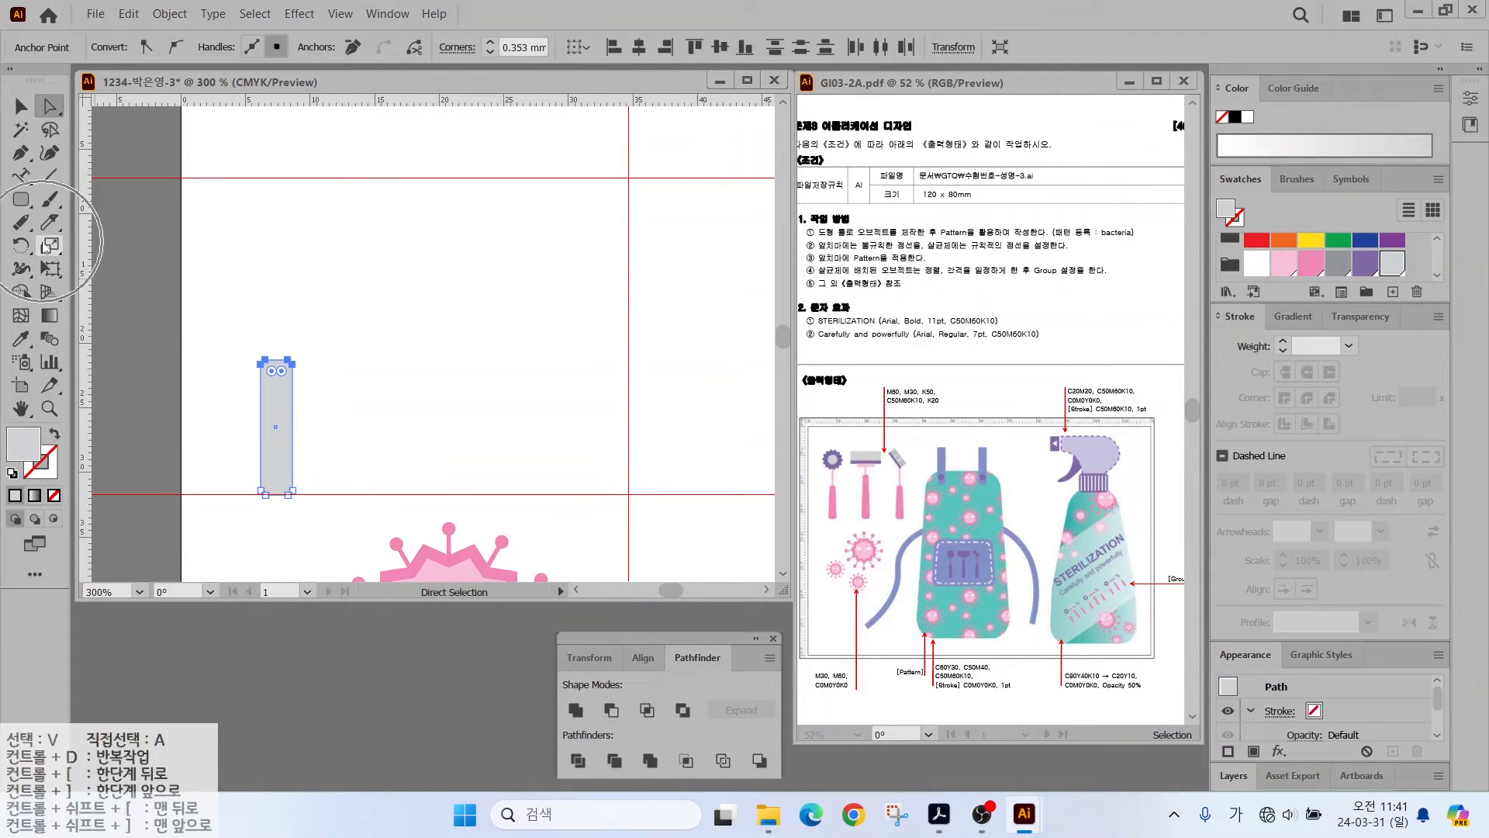
left_click(48, 246)
left_click(276, 363, "alt")
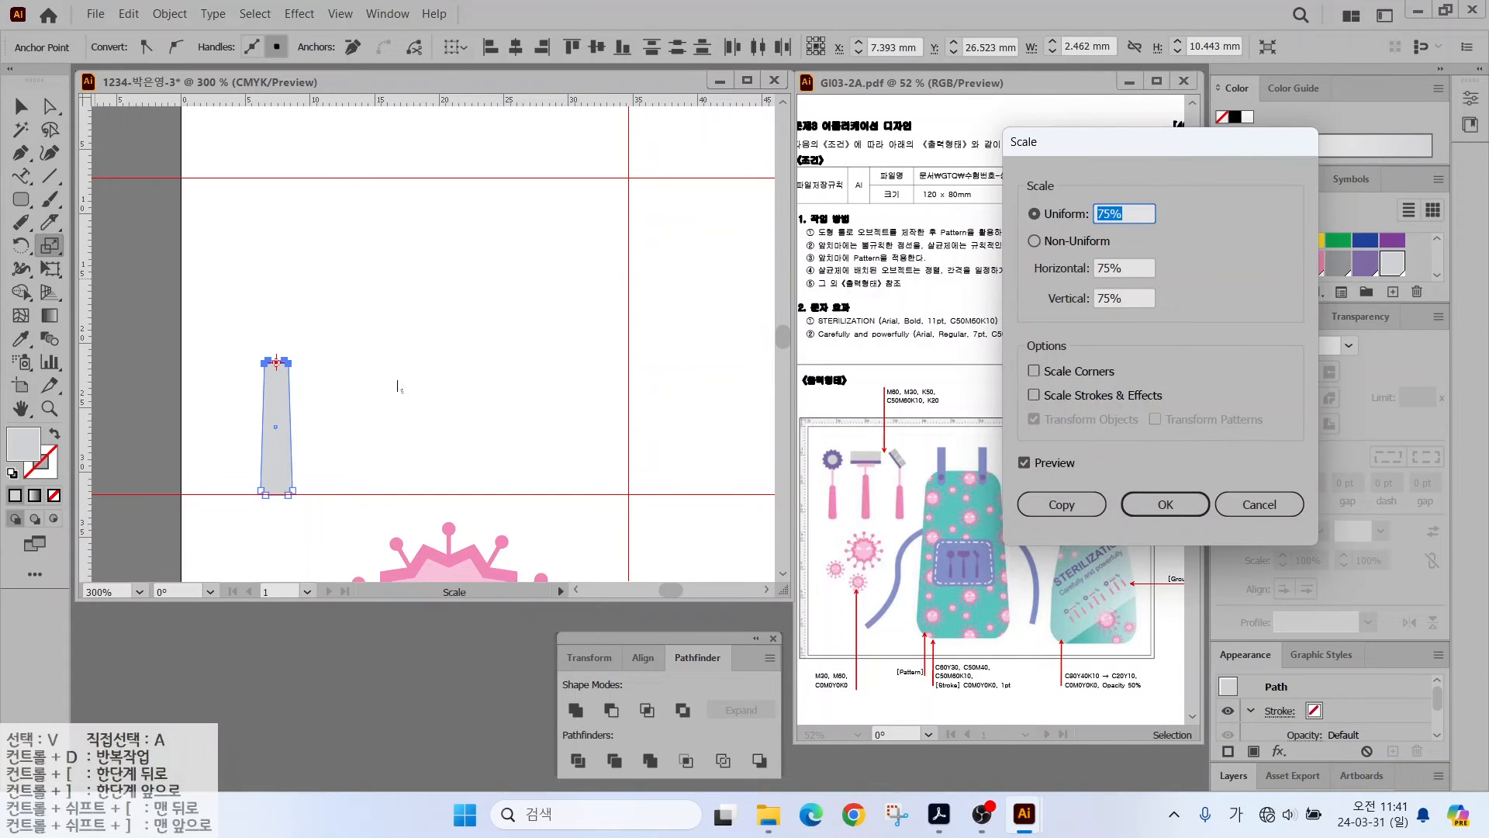
left_click(1157, 507)
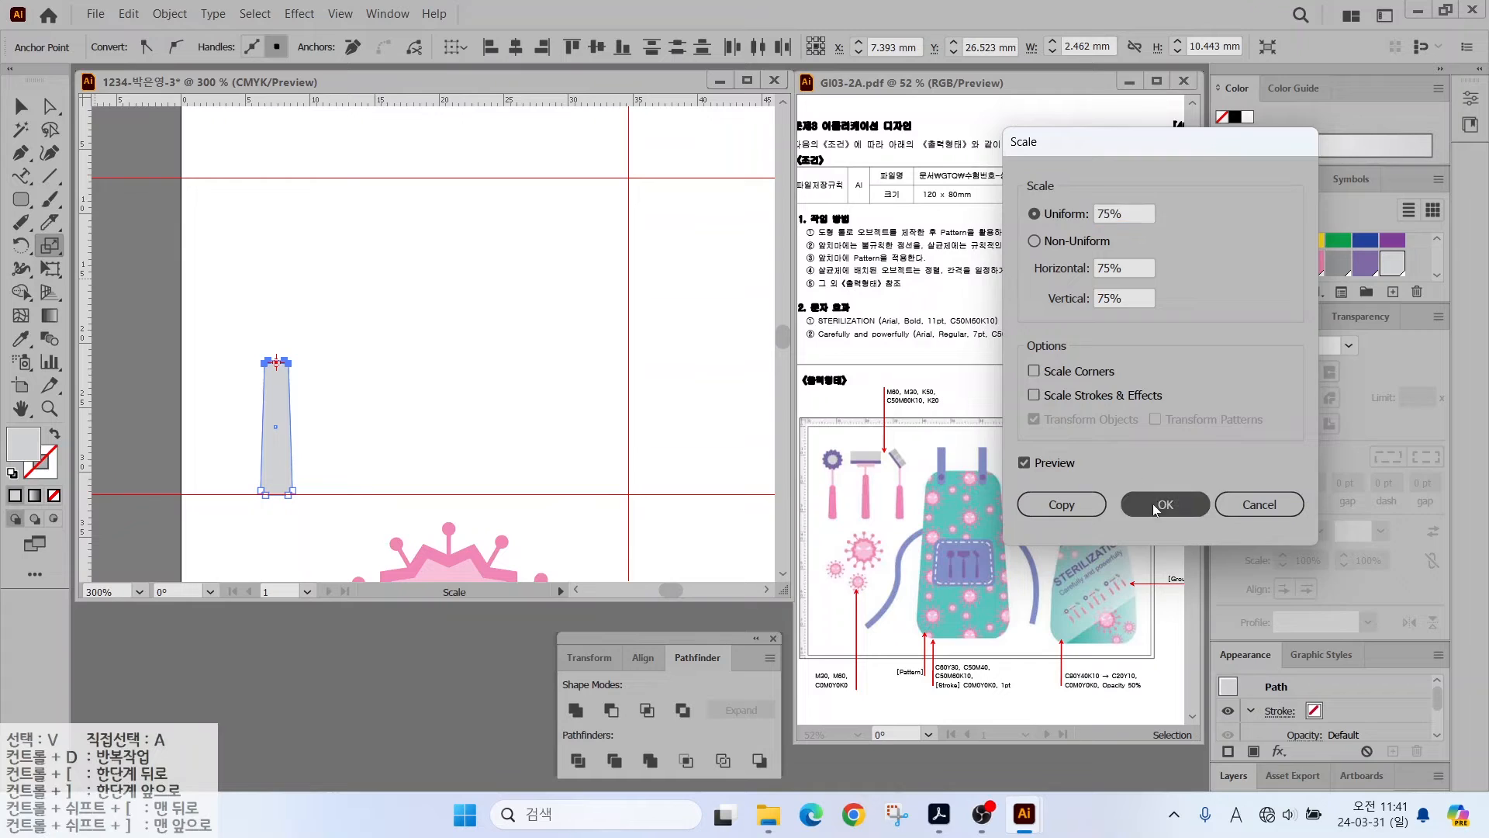
left_click(1283, 264)
left_click(21, 107)
left_click(114, 342)
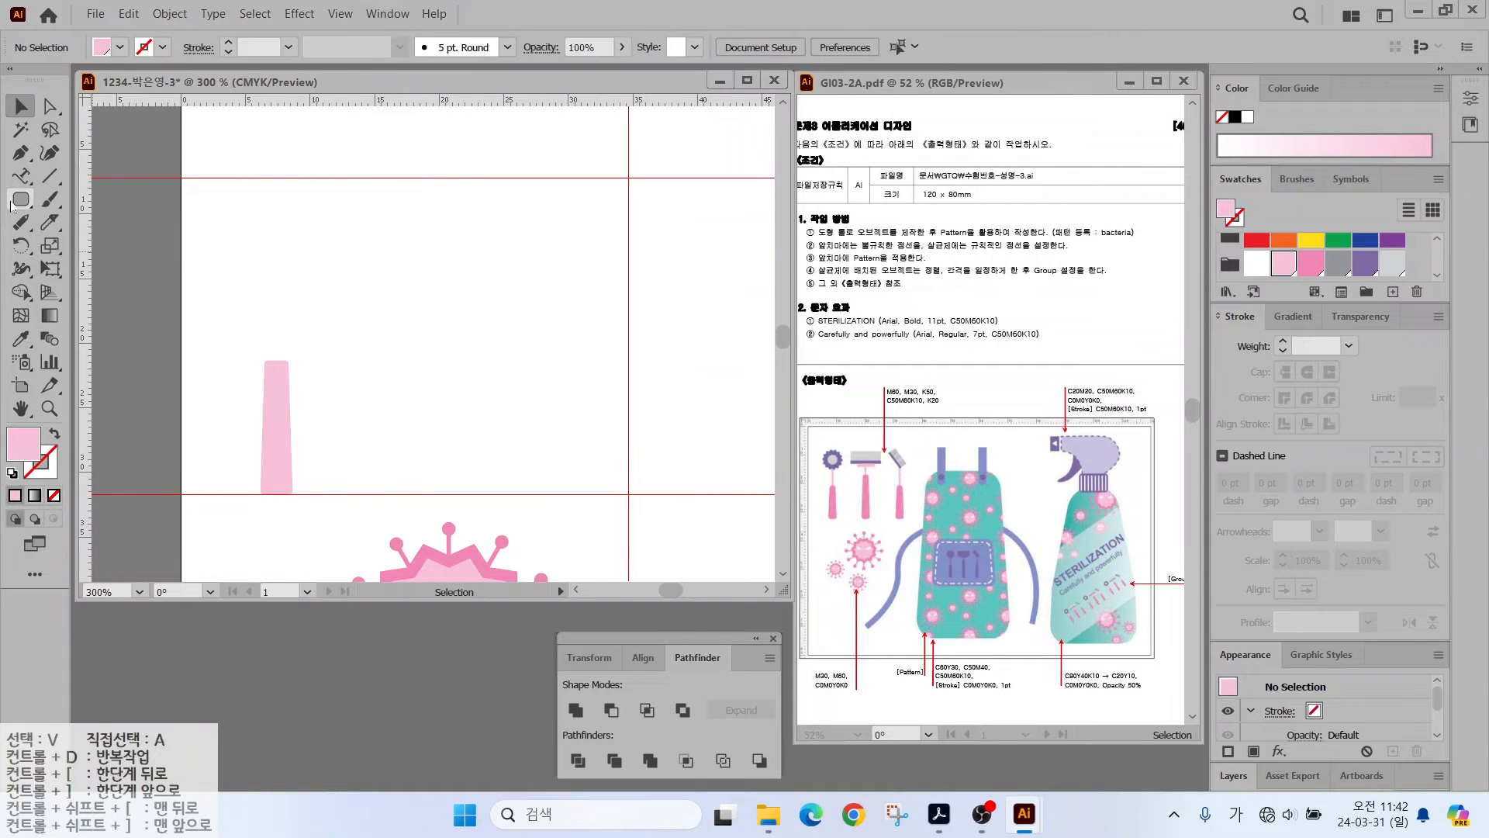
- Draw a thin rectangle above the tapered handle and recolour the handle darker pink
left_click_drag(11, 203, 116, 200)
left_click_drag(280, 373, 281, 373)
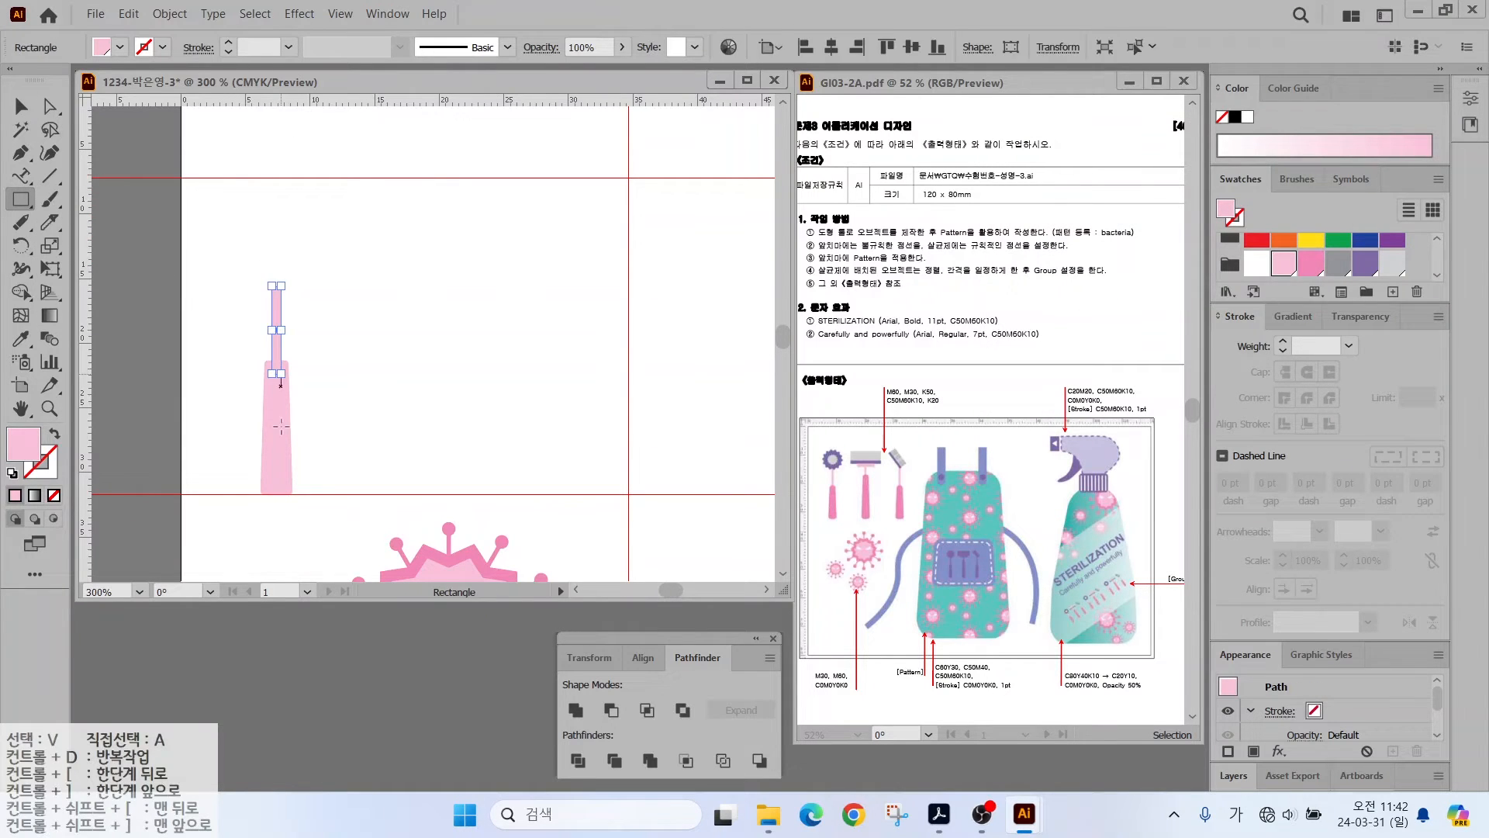
left_click(27, 110)
left_click(277, 434)
left_click(1311, 264)
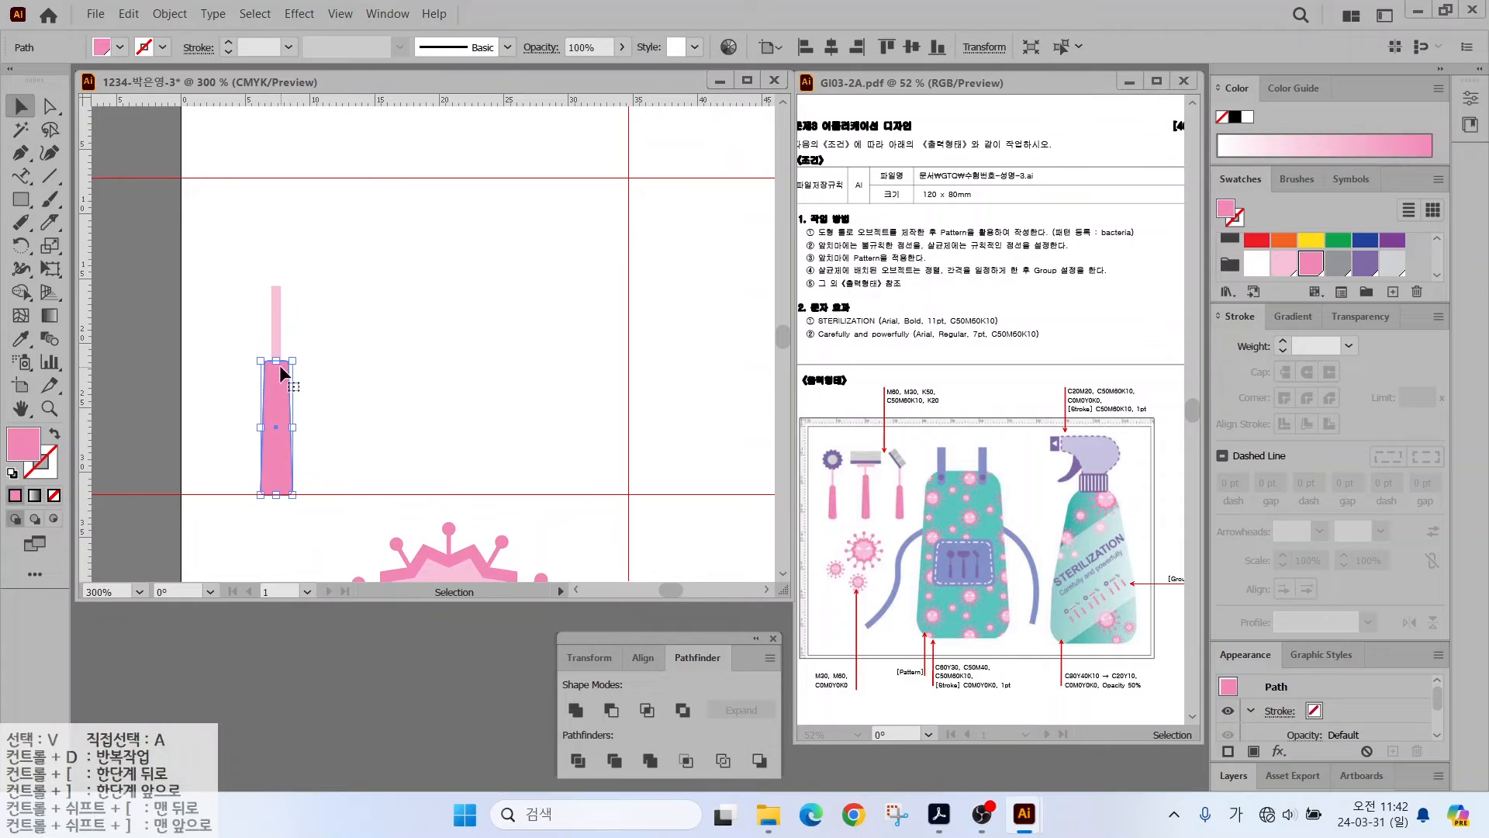
- Draw an 11-point star, shrink it onto the handle's top, fill it purple and stretch the rod up to it
left_click_drag(11, 203, 116, 303)
left_click(387, 253)
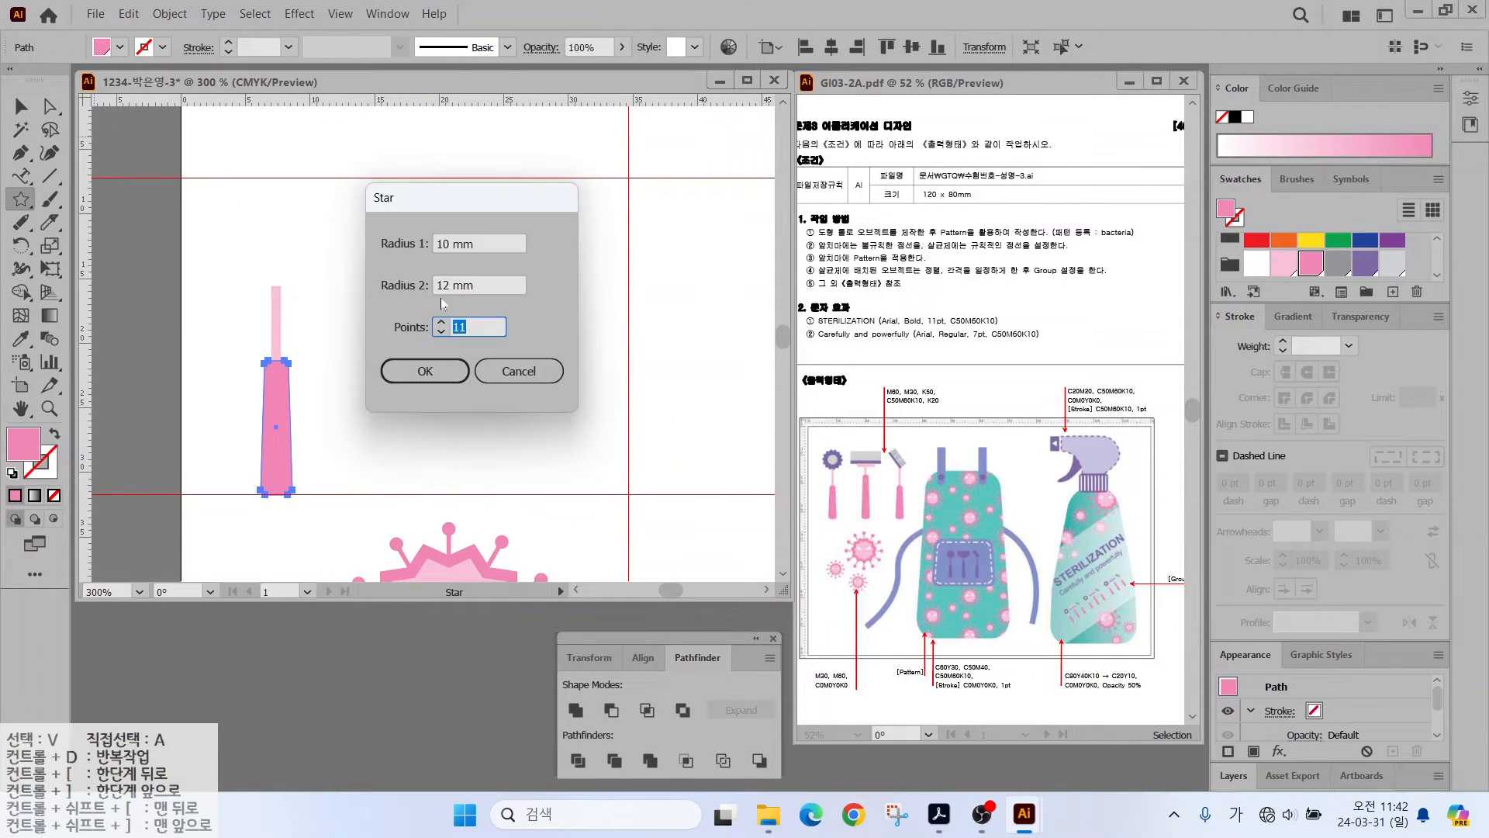
left_click(425, 370)
key("v")
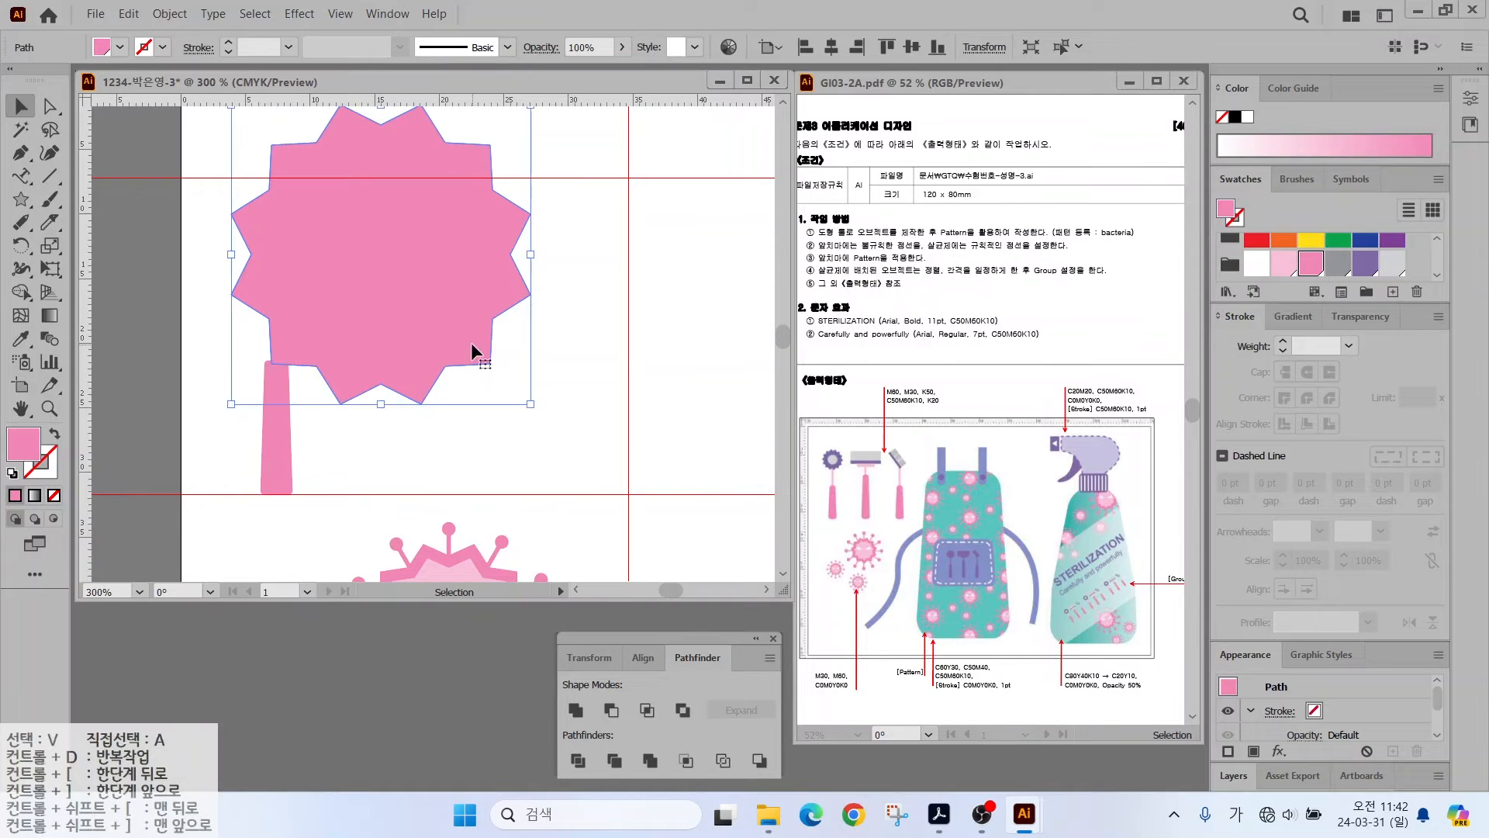
left_click_drag(531, 403, 354, 226)
left_click_drag(300, 178, 284, 251)
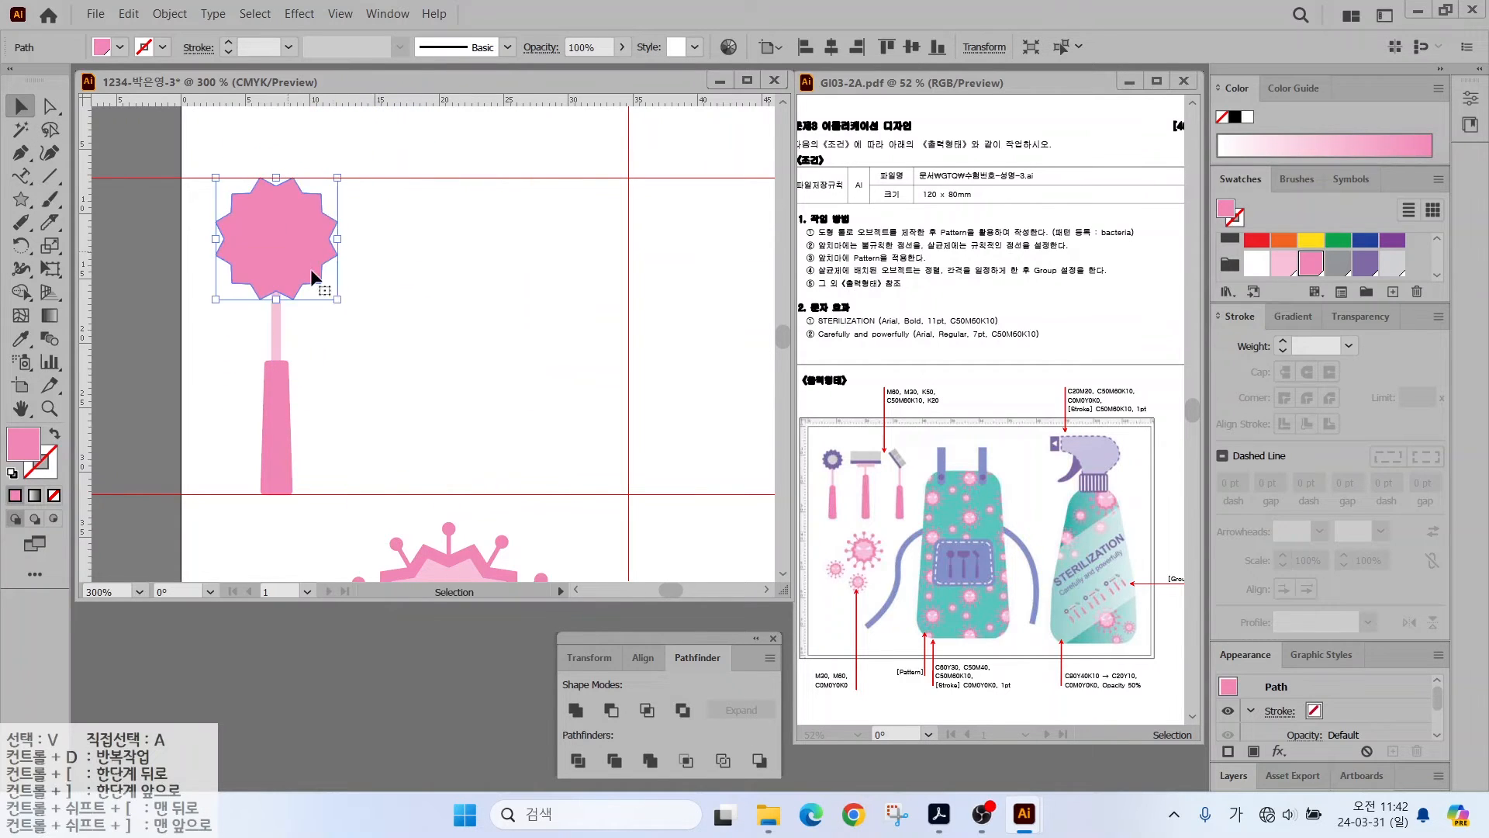
left_click_drag(336, 300, 284, 226)
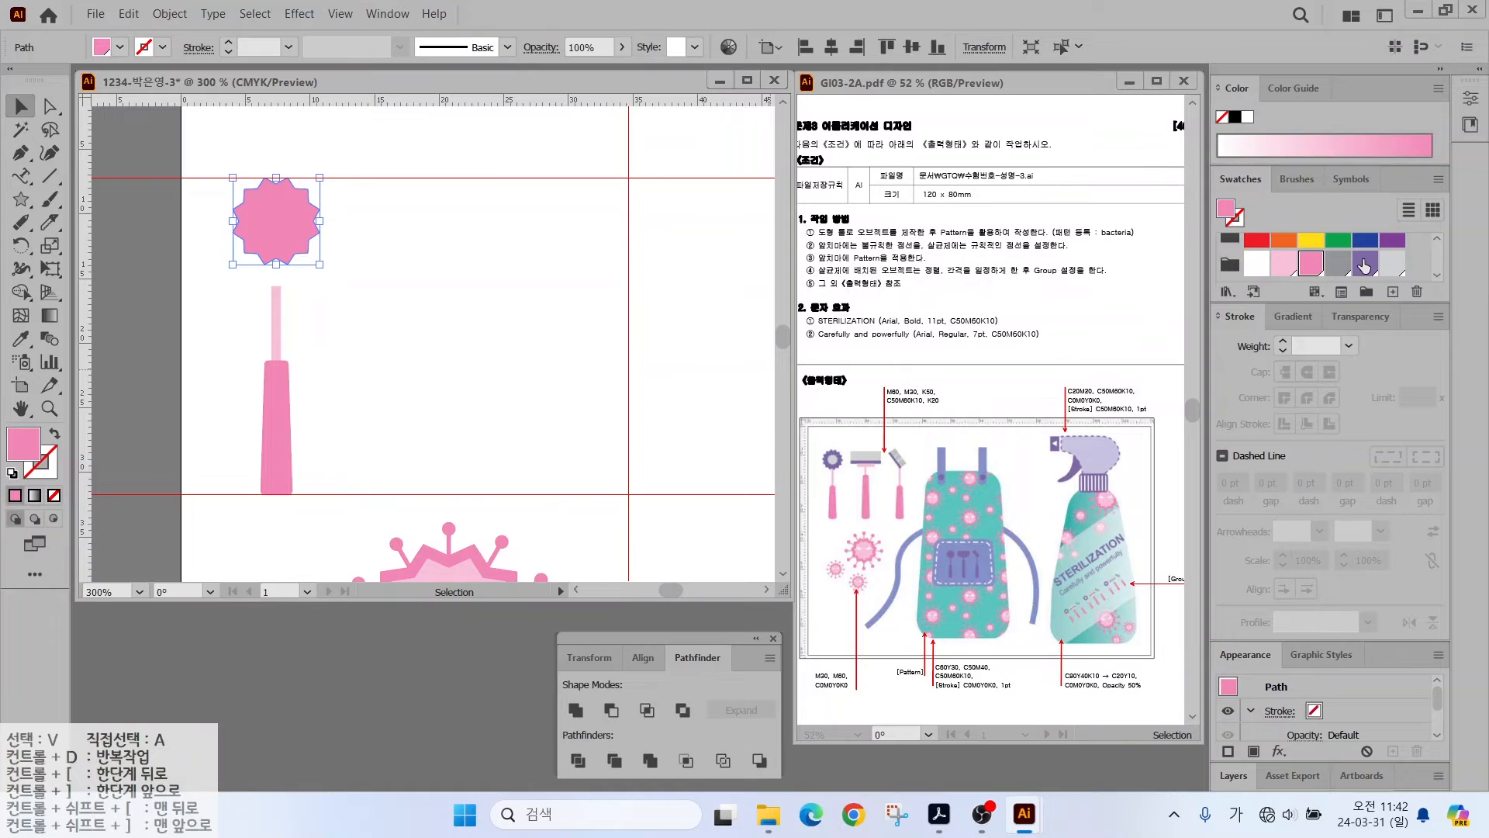
left_click(1364, 266)
left_click(277, 304)
left_click_drag(277, 286, 394, 254)
- Add a smaller grey copy of the star centred inside the purple one
left_click(294, 234)
left_click_drag(433, 205, 408, 231)
left_click(1339, 268)
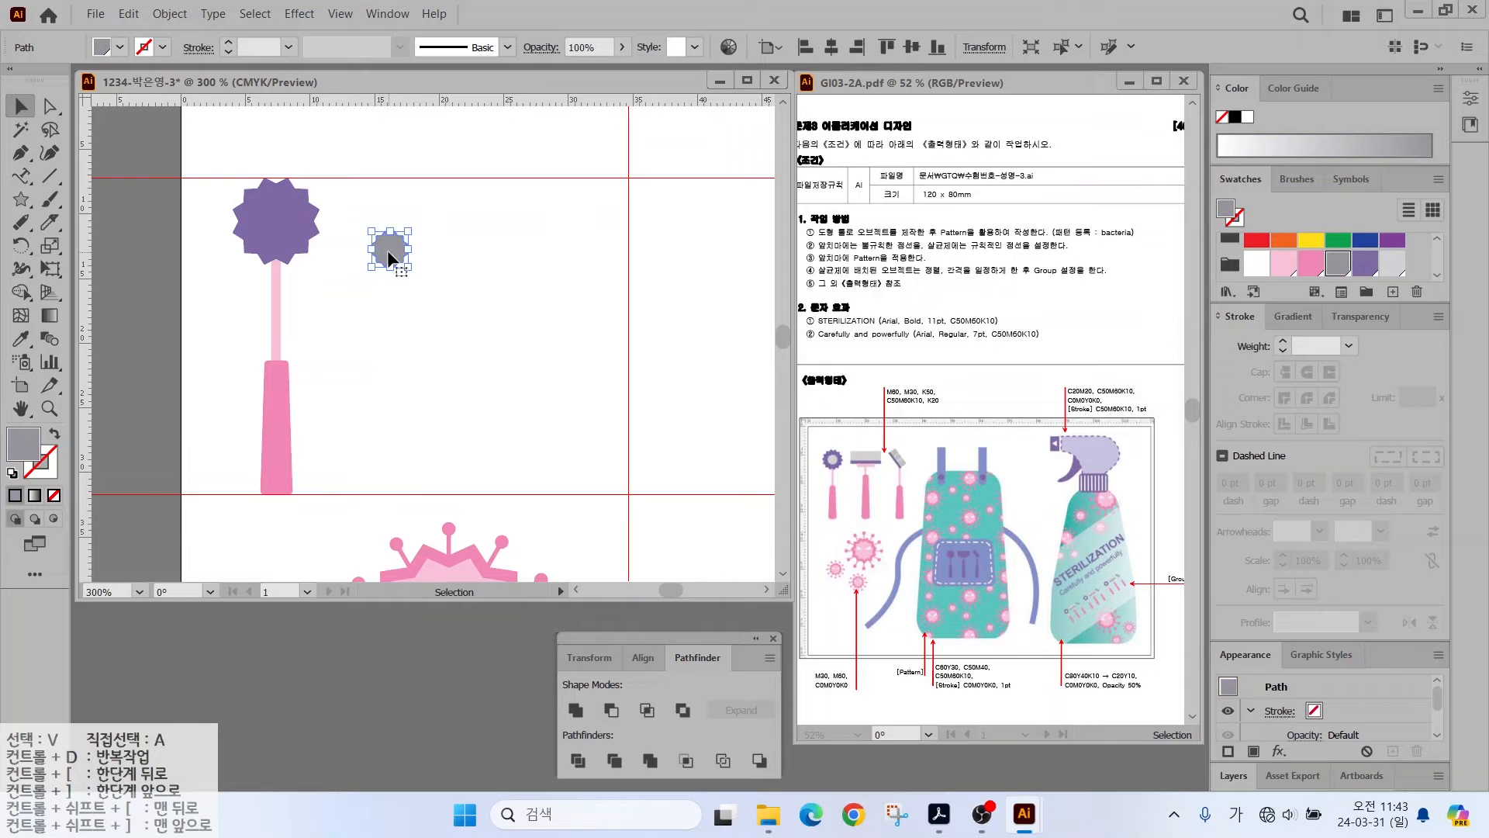
left_click_drag(277, 227, 277, 226)
left_click(386, 277)
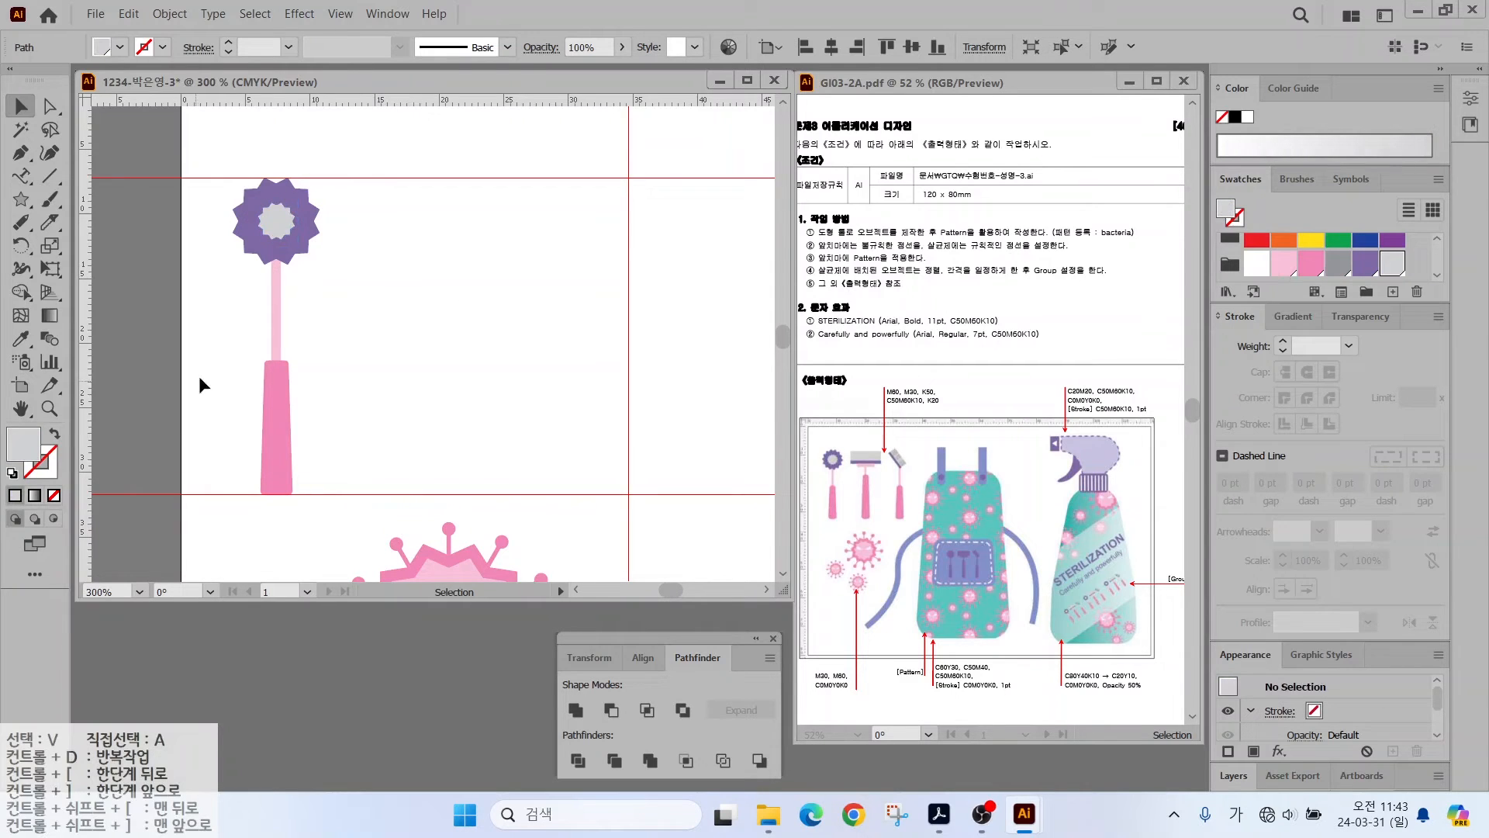
left_click(270, 378)
- Copy the pink handle and light-pink rod to the right for a second tool
left_click(276, 310, "shift")
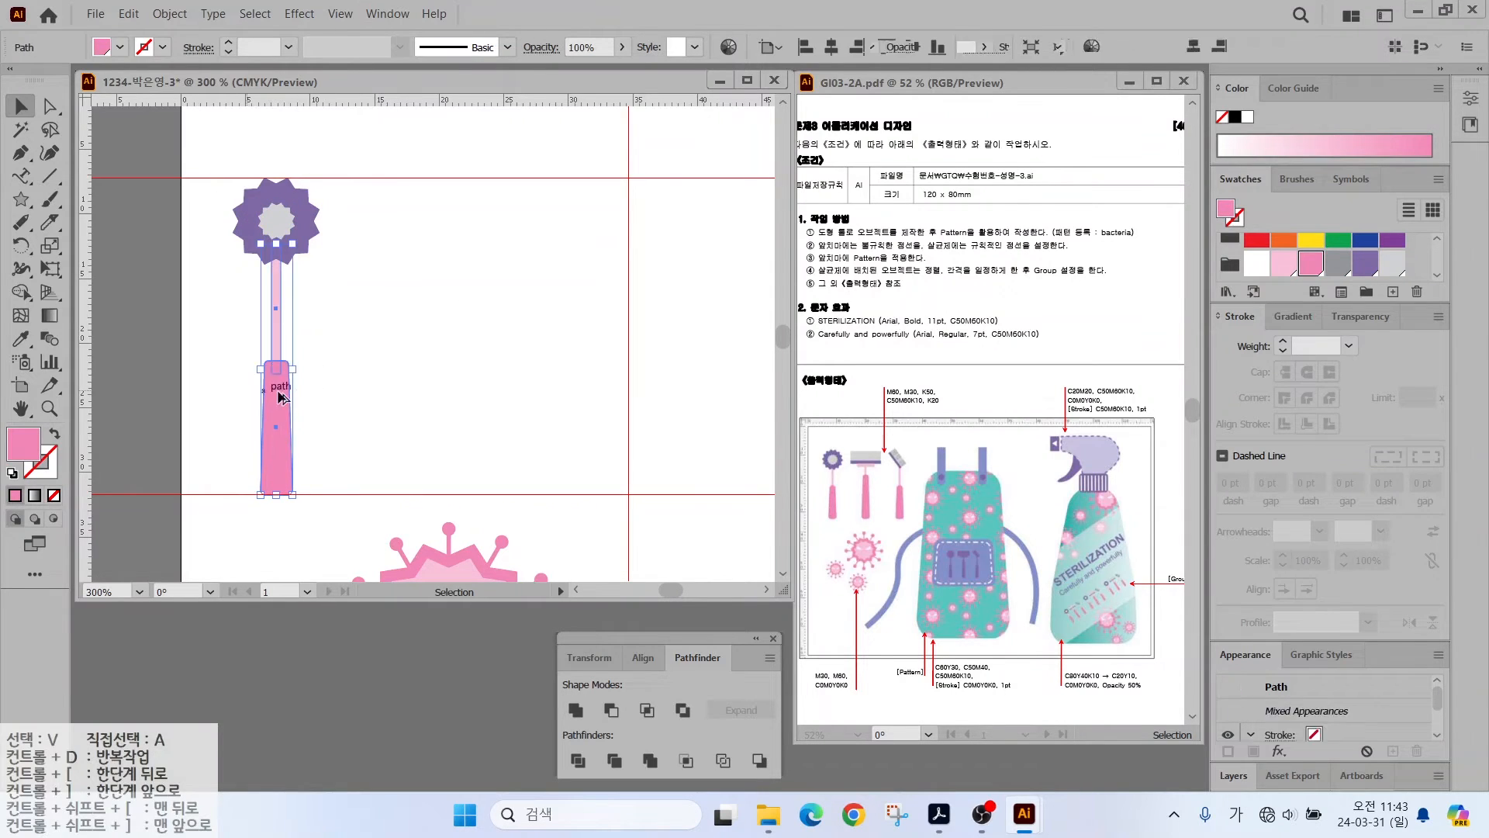
left_click_drag(282, 392, 397, 321)
left_click(404, 394)
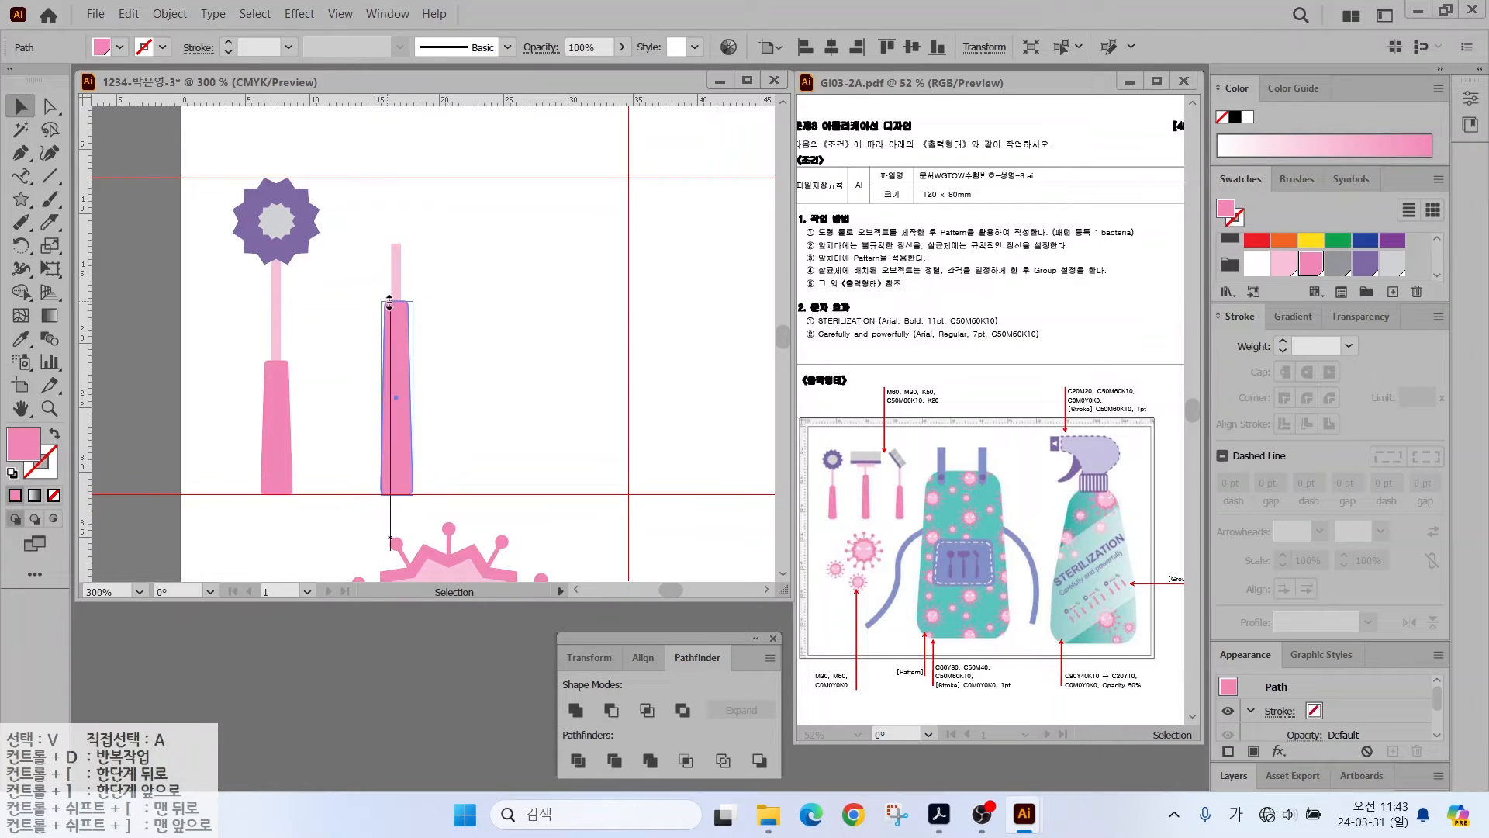
left_click(347, 203)
- Draw a purple bar and a small light-pink rectangle atop the copied rod, centred horizontally
key("m")
left_click_drag(365, 244, 426, 252)
mouse_move(348, 229)
left_mouse_down()
mouse_move(456, 240)
mouse_move(362, 368)
left_mouse_up()
left_click(21, 107)
left_click(349, 205)
left_click(420, 249)
left_click(1283, 263)
left_click(831, 47)
left_click(531, 177)
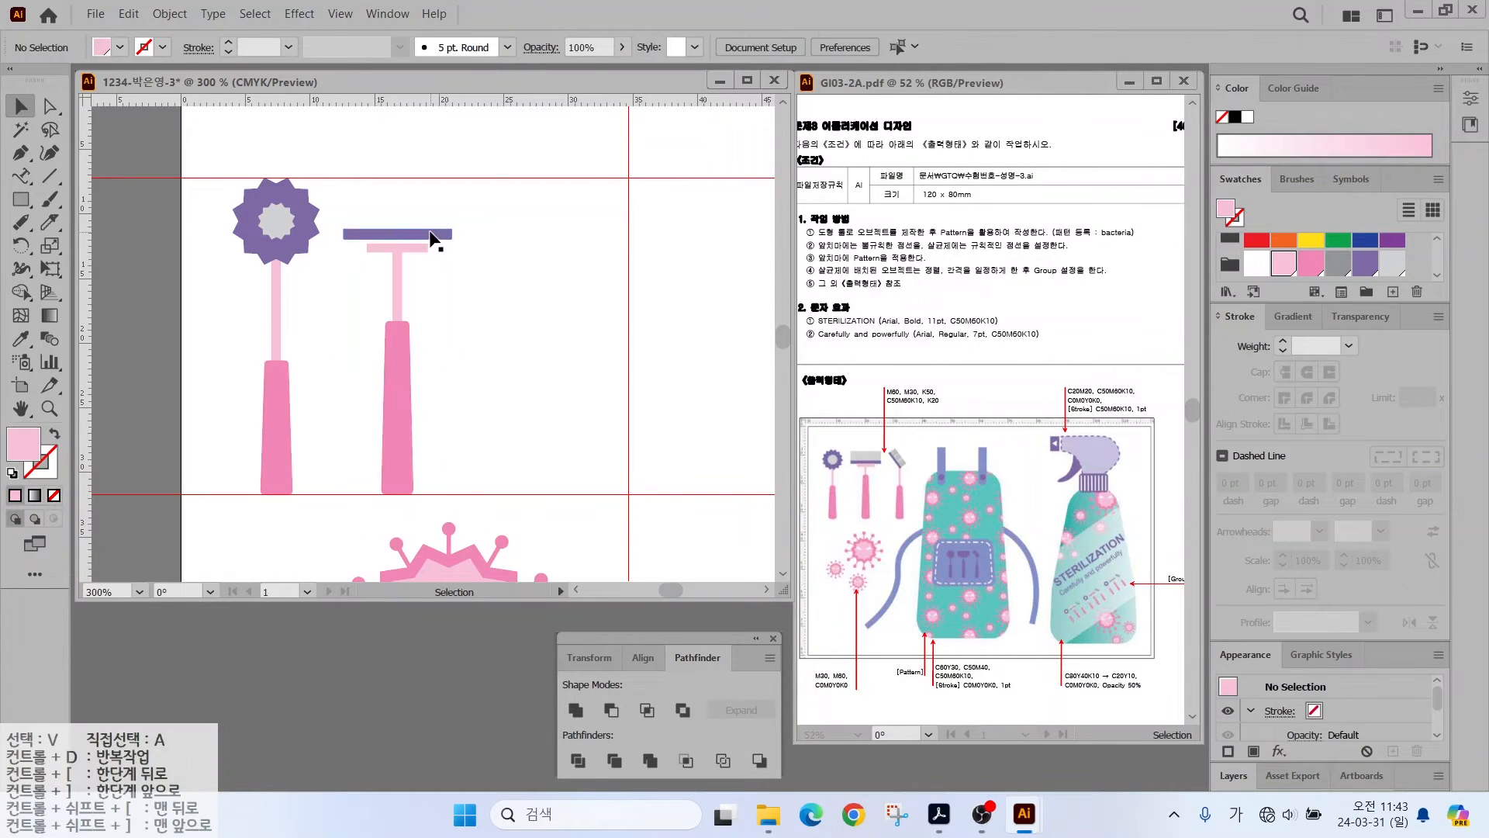
left_click_drag(431, 234, 438, 269)
- Duplicate the purple bar above as a light grey head, widen both and align them
left_click(458, 249)
left_click(436, 271)
left_click(1392, 267)
left_click(474, 219)
left_click_drag(452, 244, 379, 369)
left_click(831, 48)
left_click(514, 321)
- Copy the rod and handle for a third tool and place a resized, tilted head copy on it
left_click_drag(412, 251, 463, 285)
left_click(432, 288)
left_click(450, 272)
left_click_drag(466, 270, 589, 211)
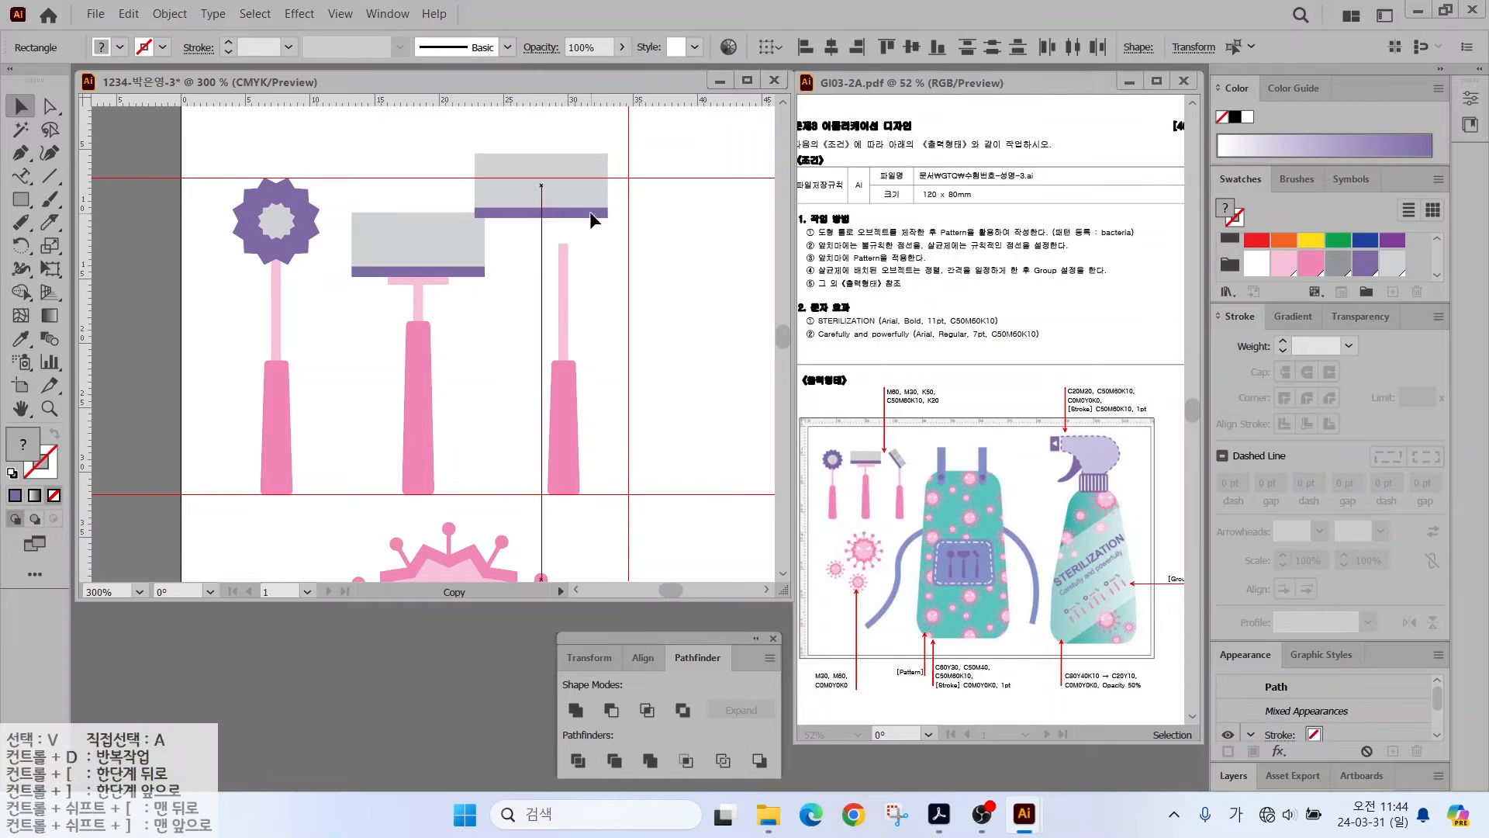
left_click_drag(609, 153, 603, 222)
left_click_drag(549, 214, 563, 227)
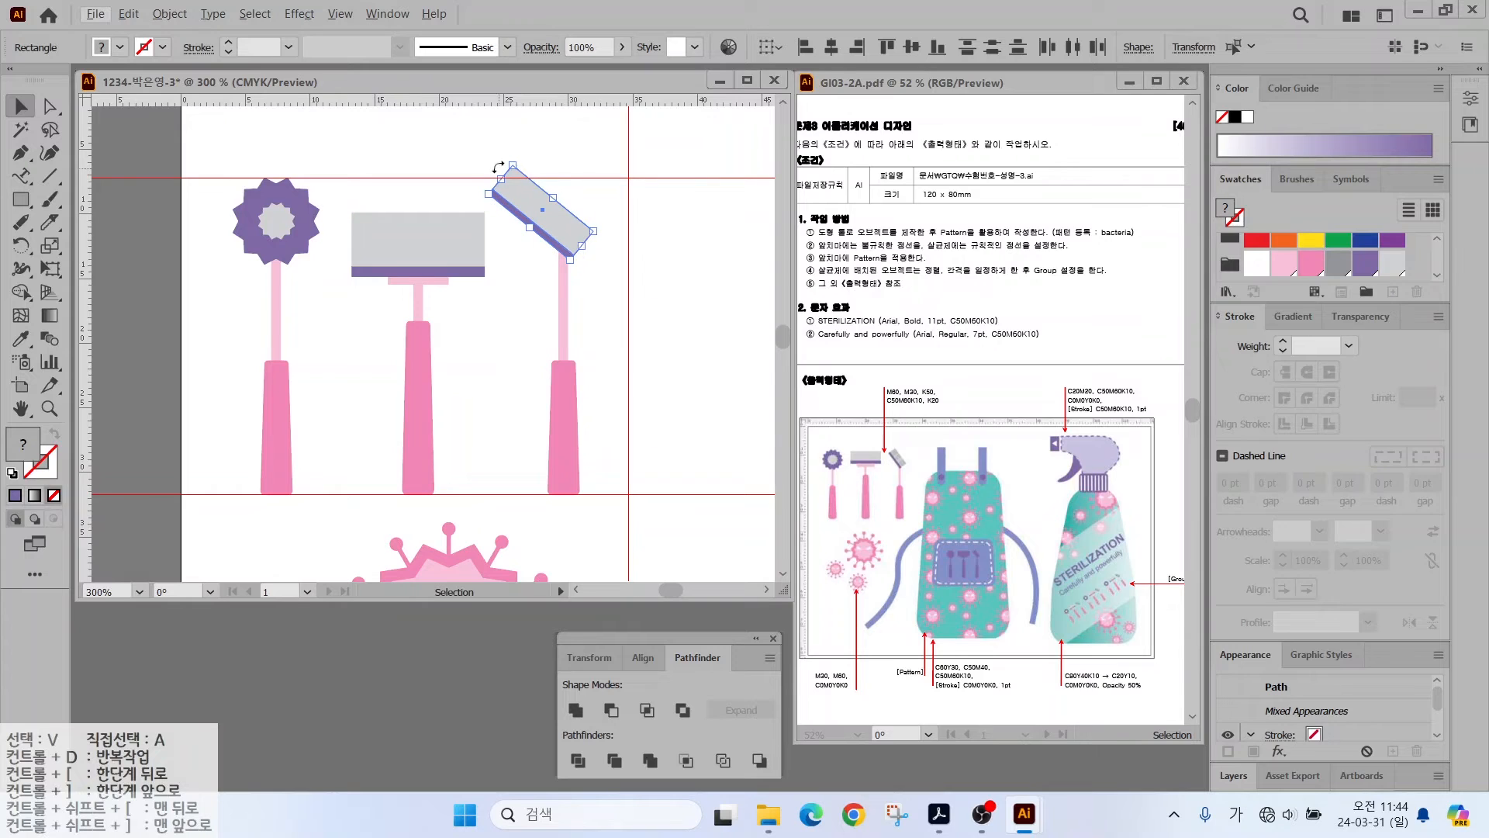
left_click(594, 240)
scroll(581, 219, "up", 2)
scroll(582, 219, "up", 1)
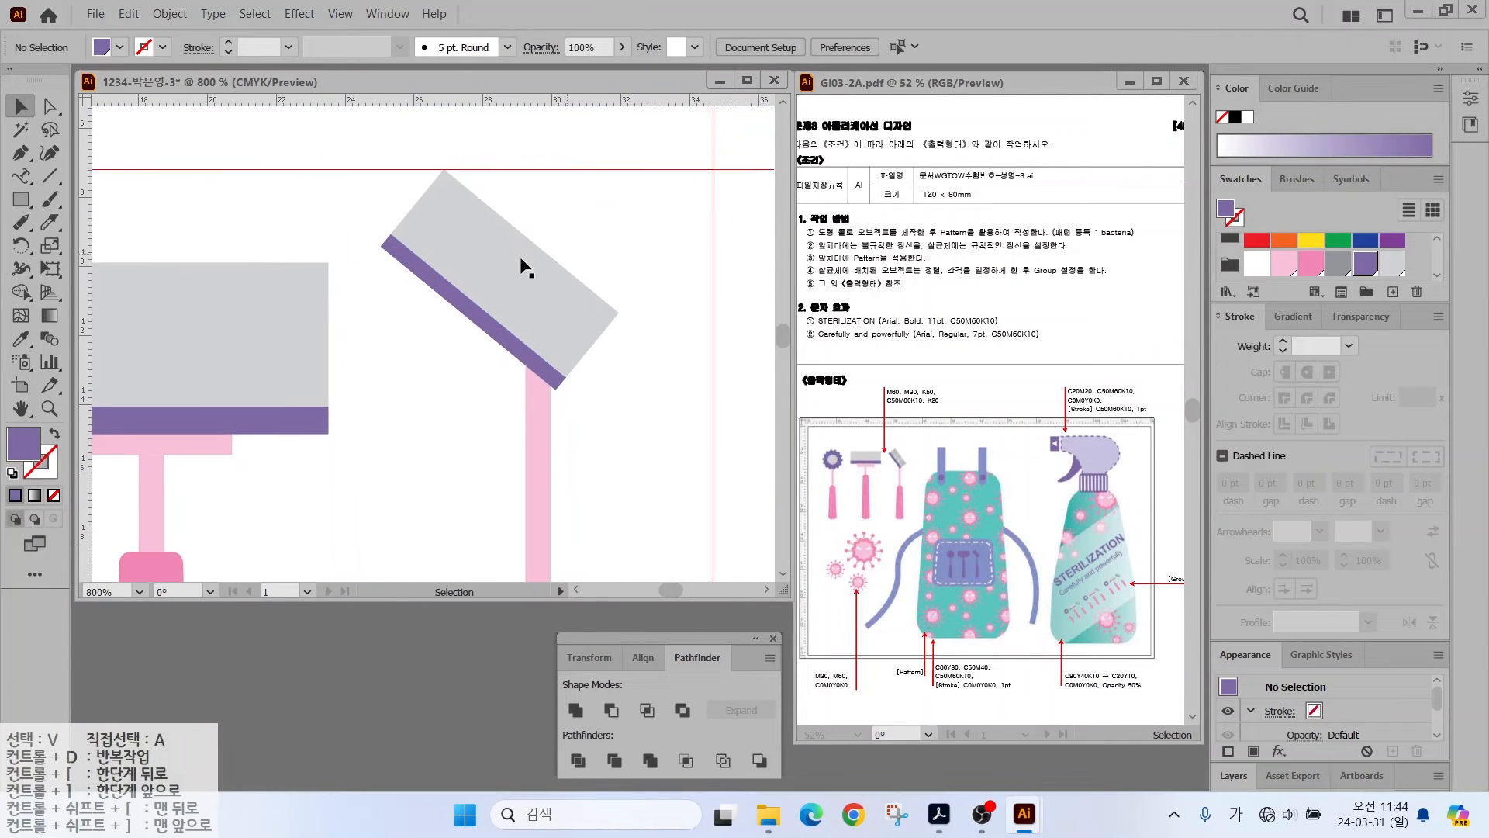
- Draw a 0.5 pt line along the tilted head's edge and copy it to the opposite edge
key("\\")
left_click_drag(399, 240, 454, 177)
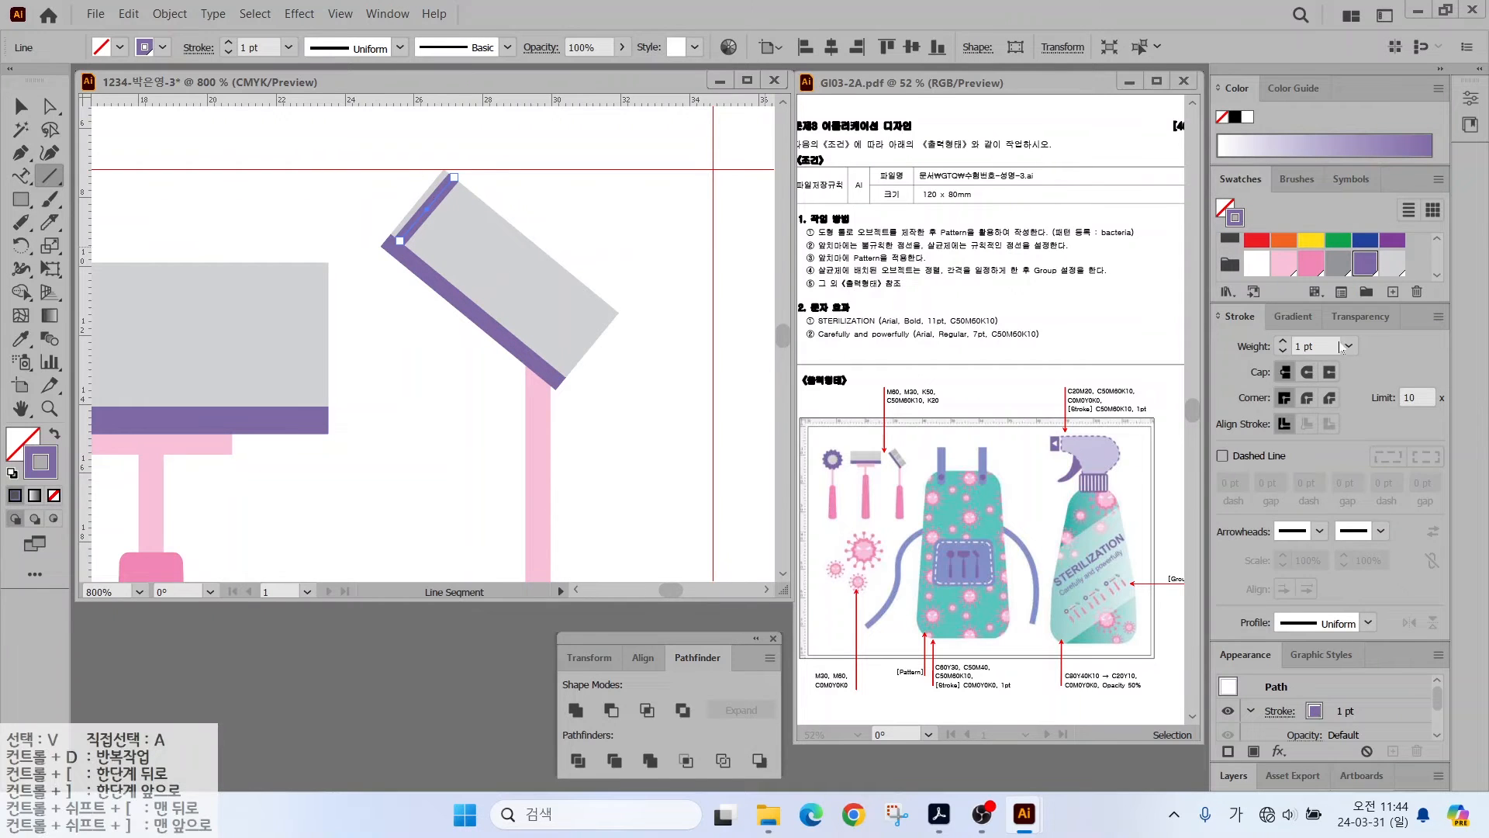
left_click(1349, 346)
left_click(1365, 388)
key("v")
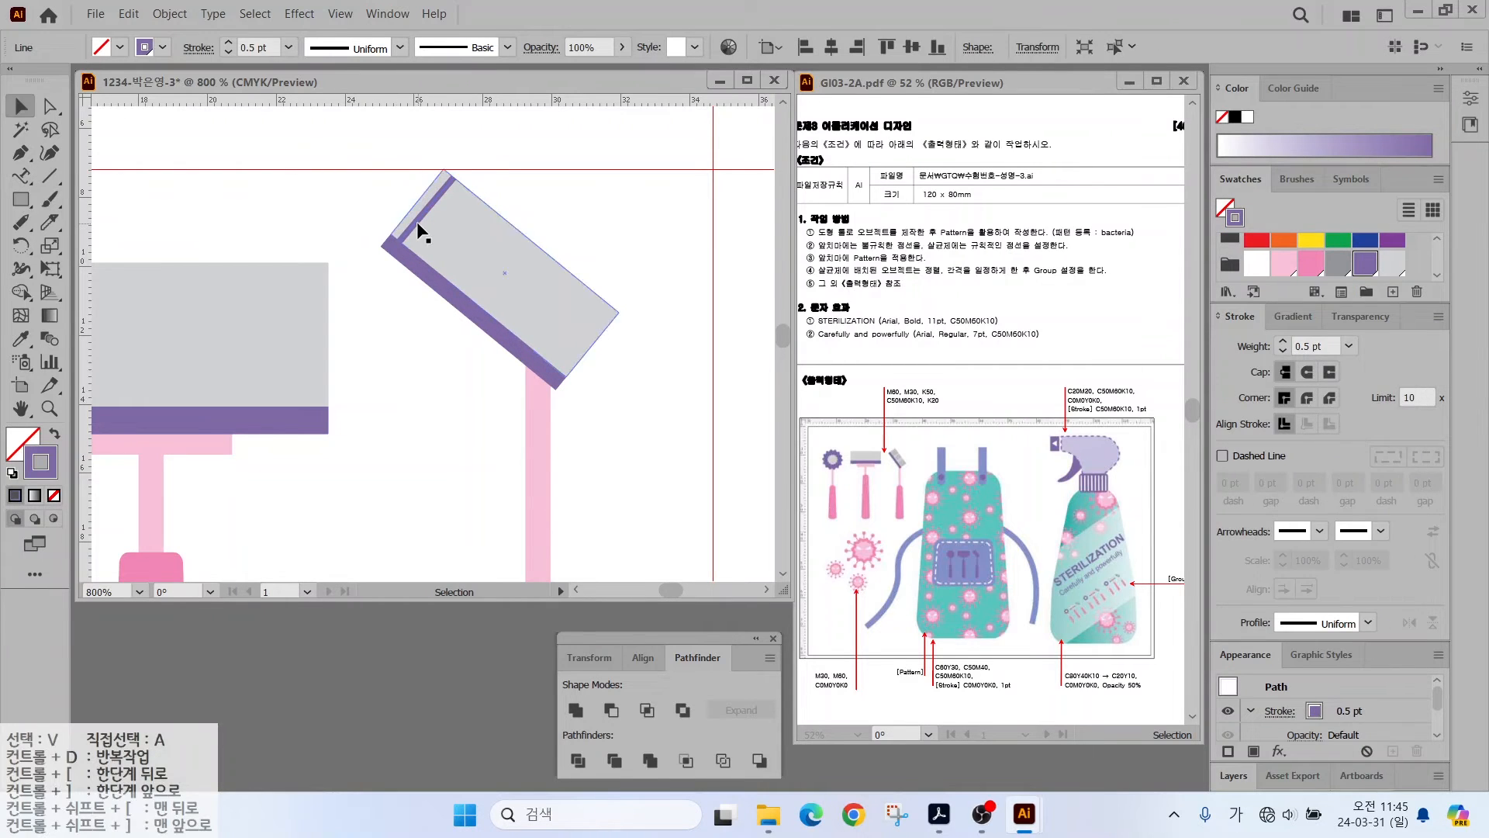
left_click_drag(421, 232, 576, 356)
left_click(605, 357)
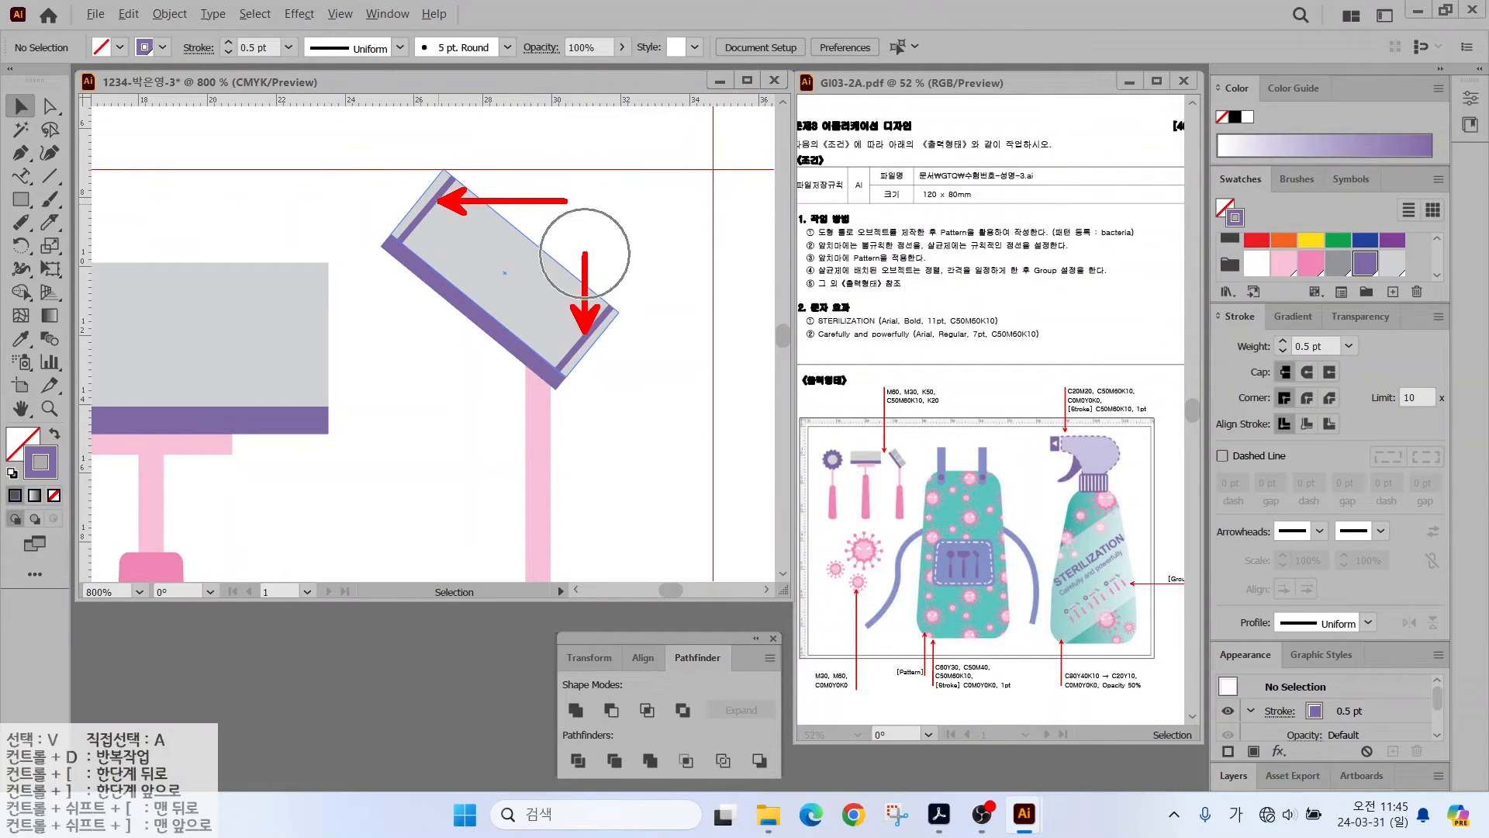
- Blend between the two purple edge lines
left_click(49, 339)
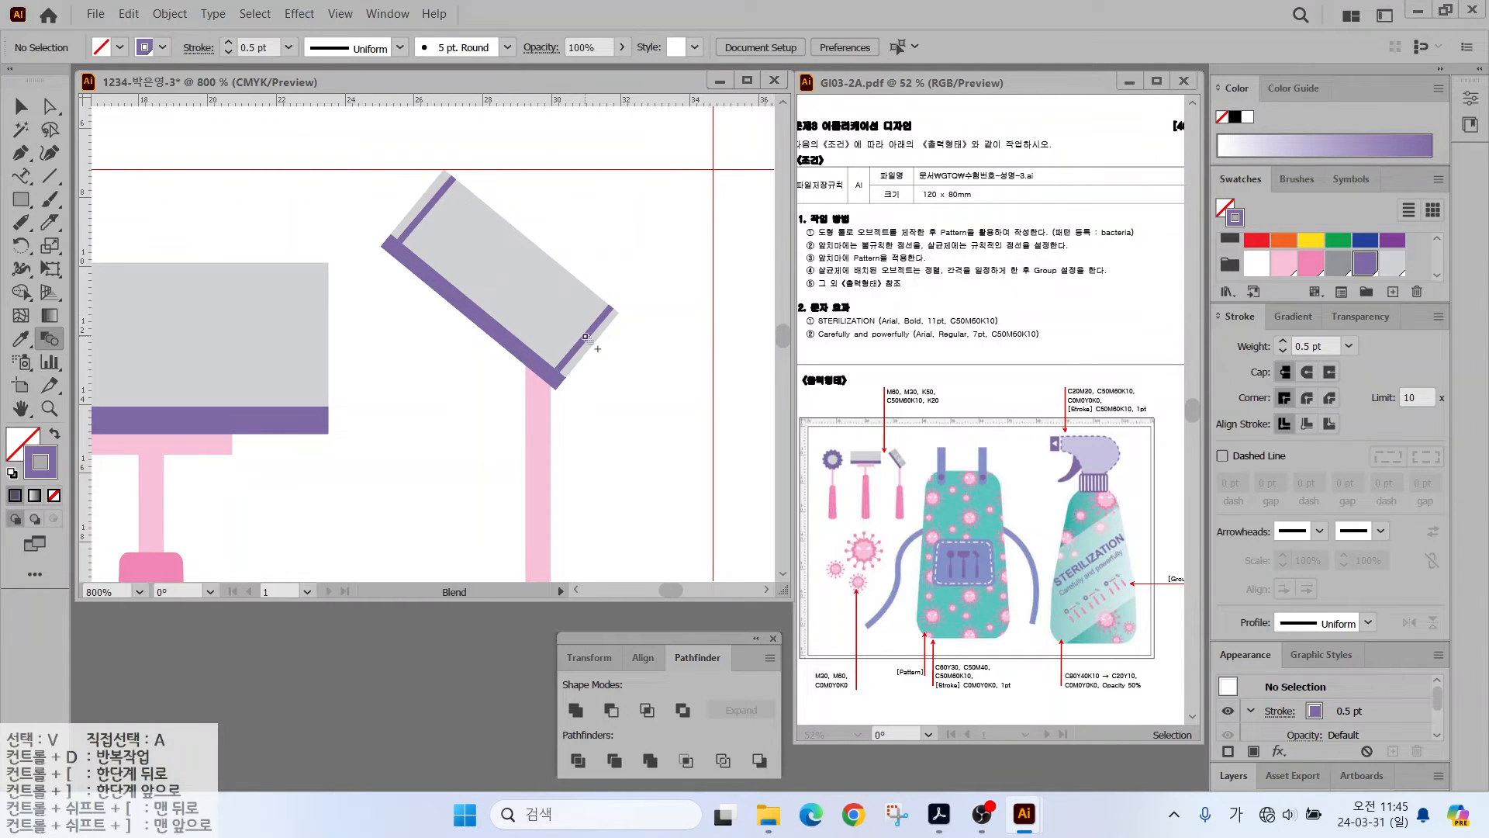
left_click(587, 339)
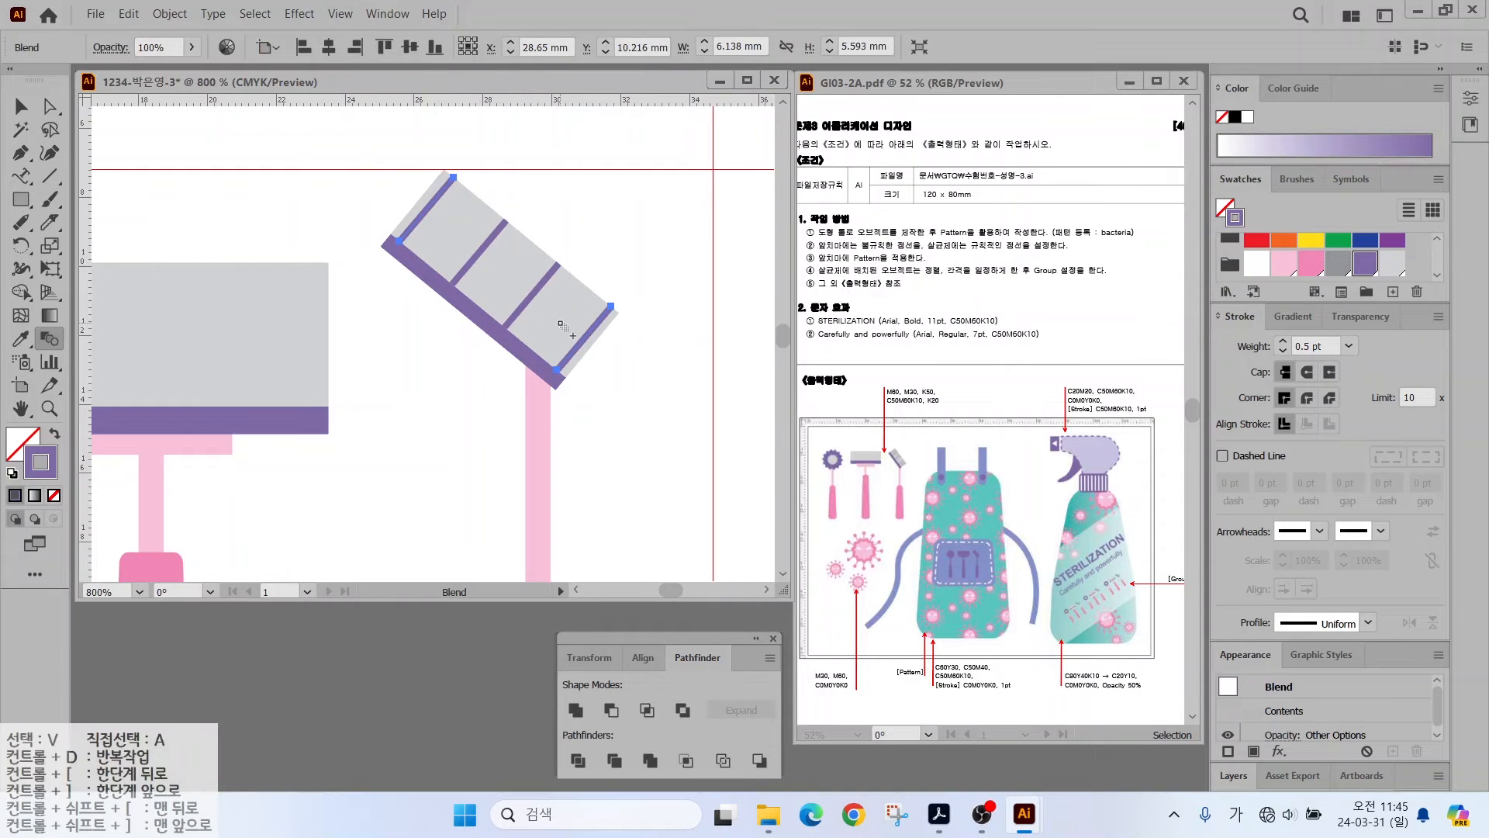
key("v")
left_click(129, 361)
- Set the blend spacing to Specified Steps with 10 steps
double_click(50, 341)
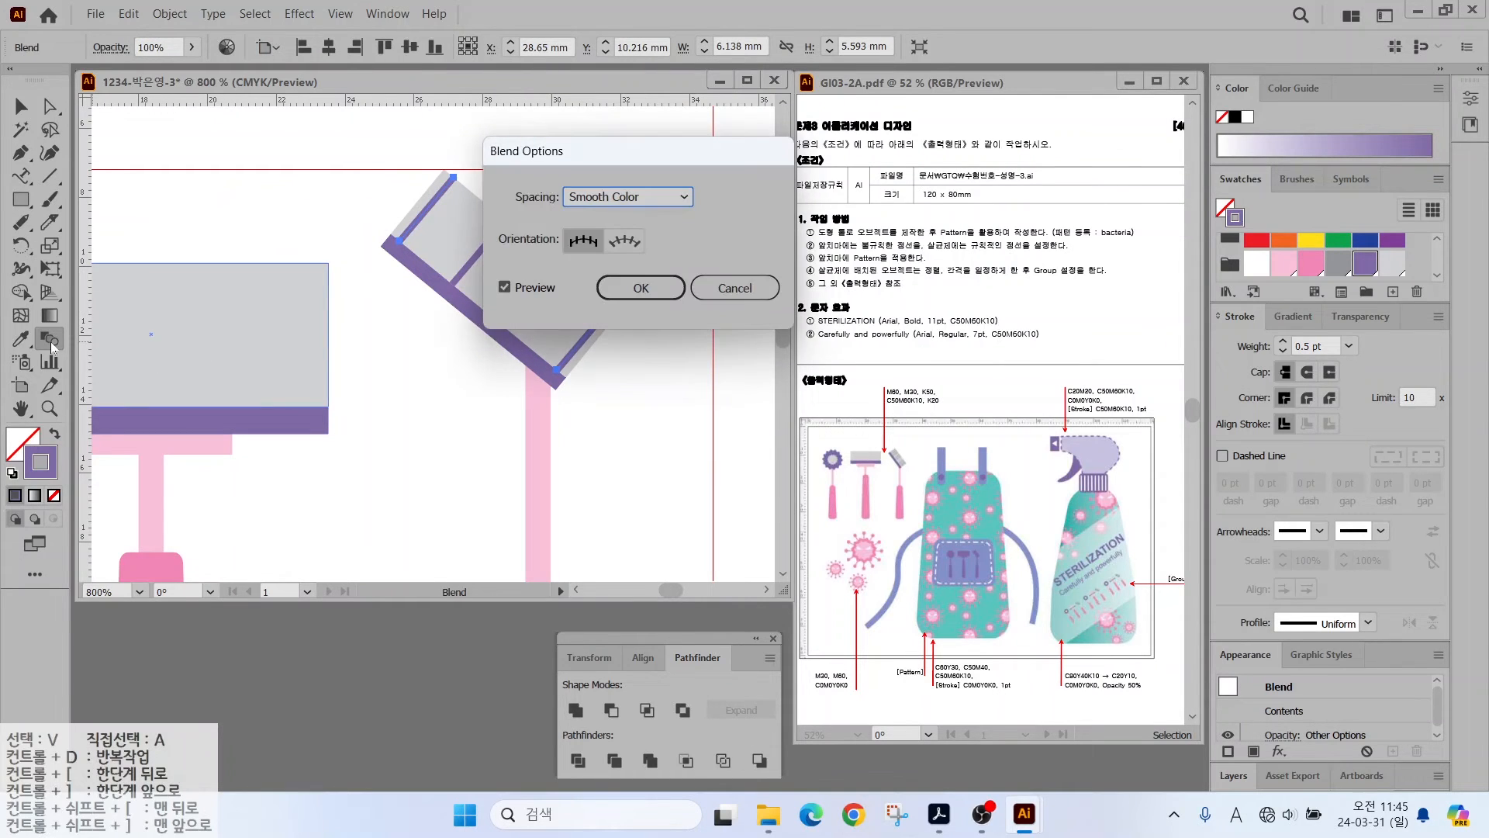
left_click(607, 202)
left_click(659, 239)
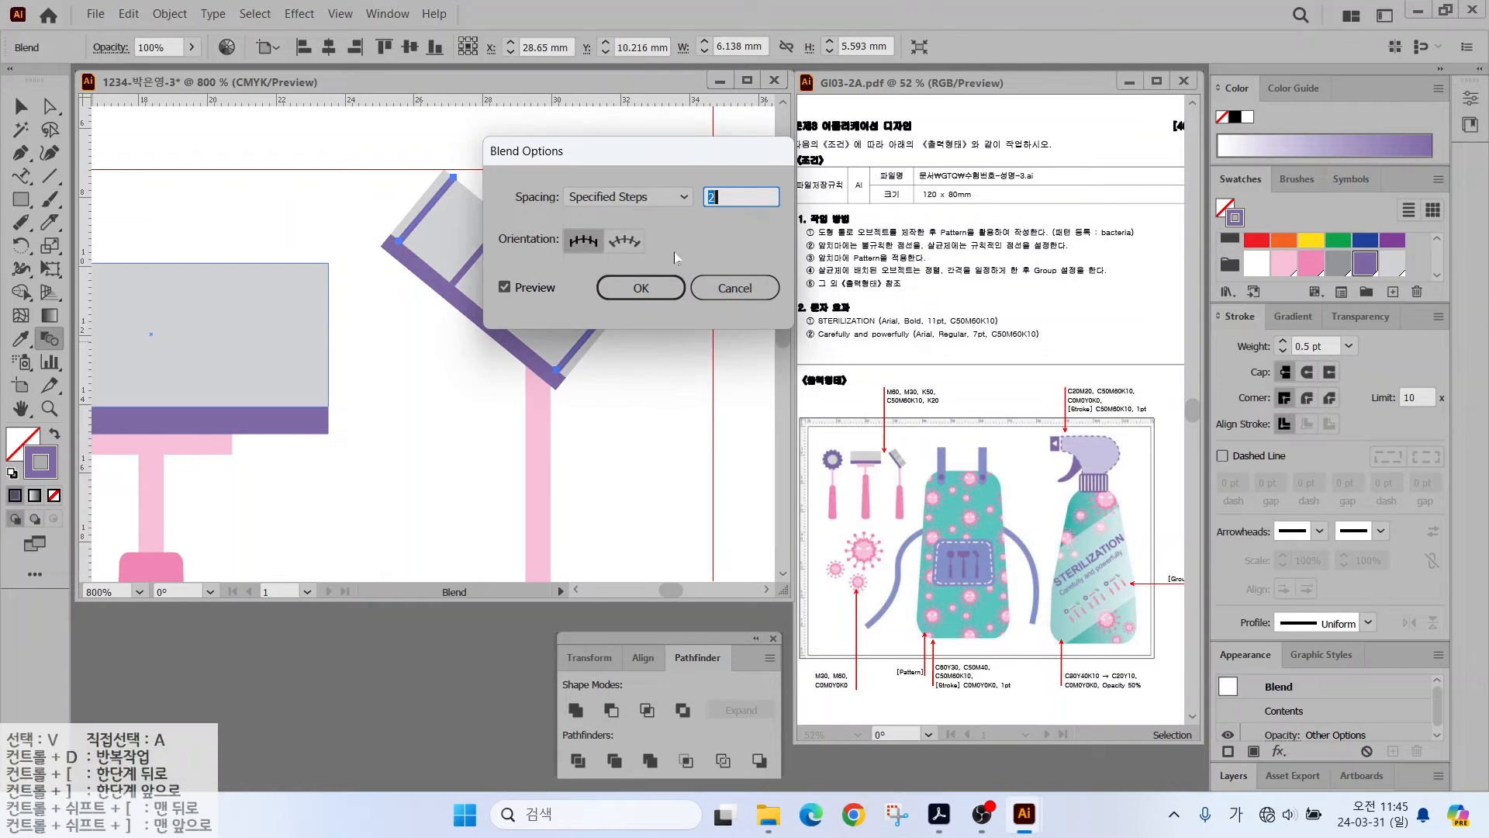
left_click_drag(687, 156, 819, 132)
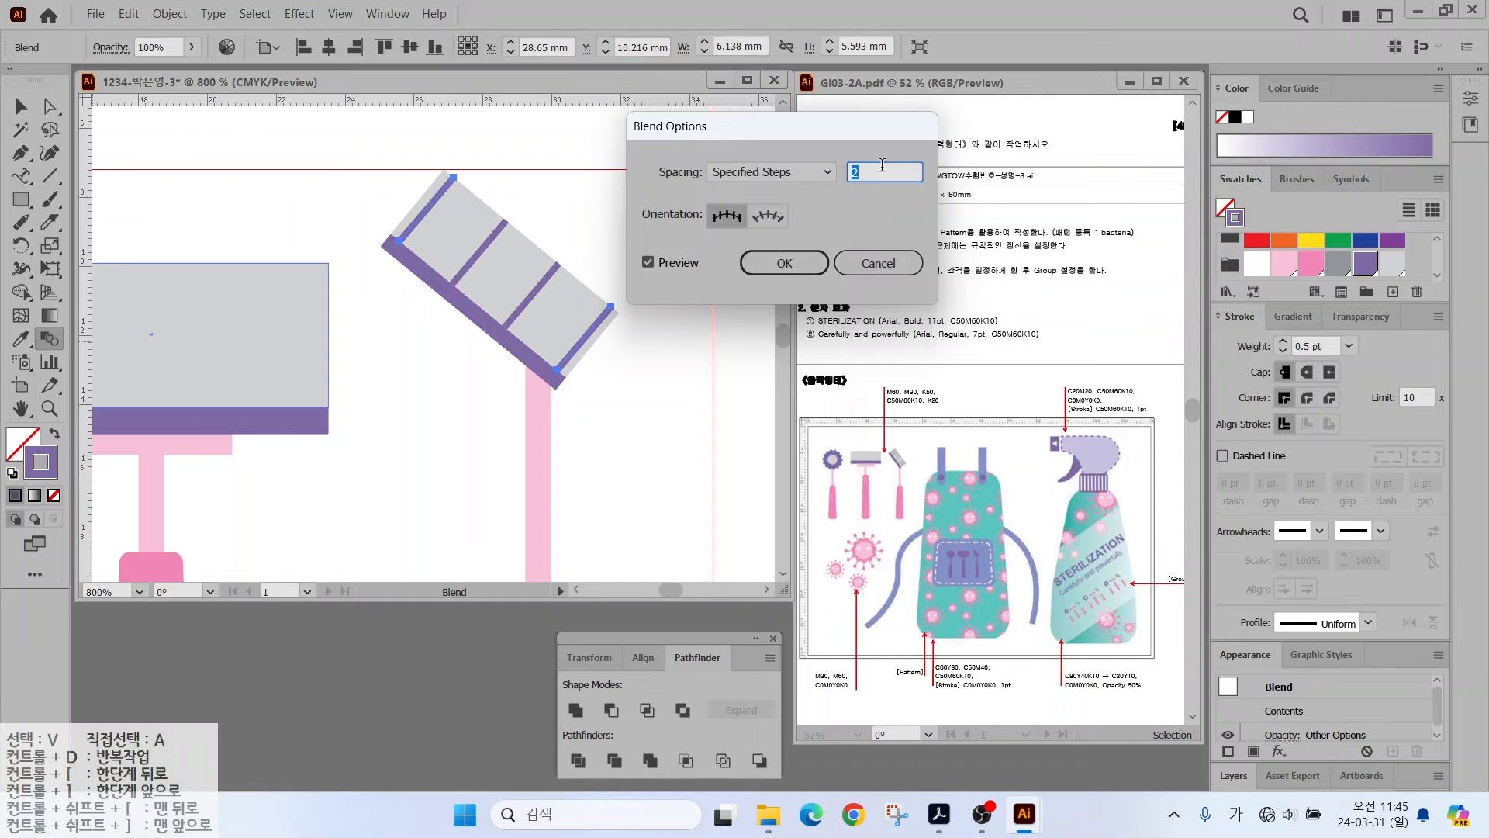
left_click(649, 263)
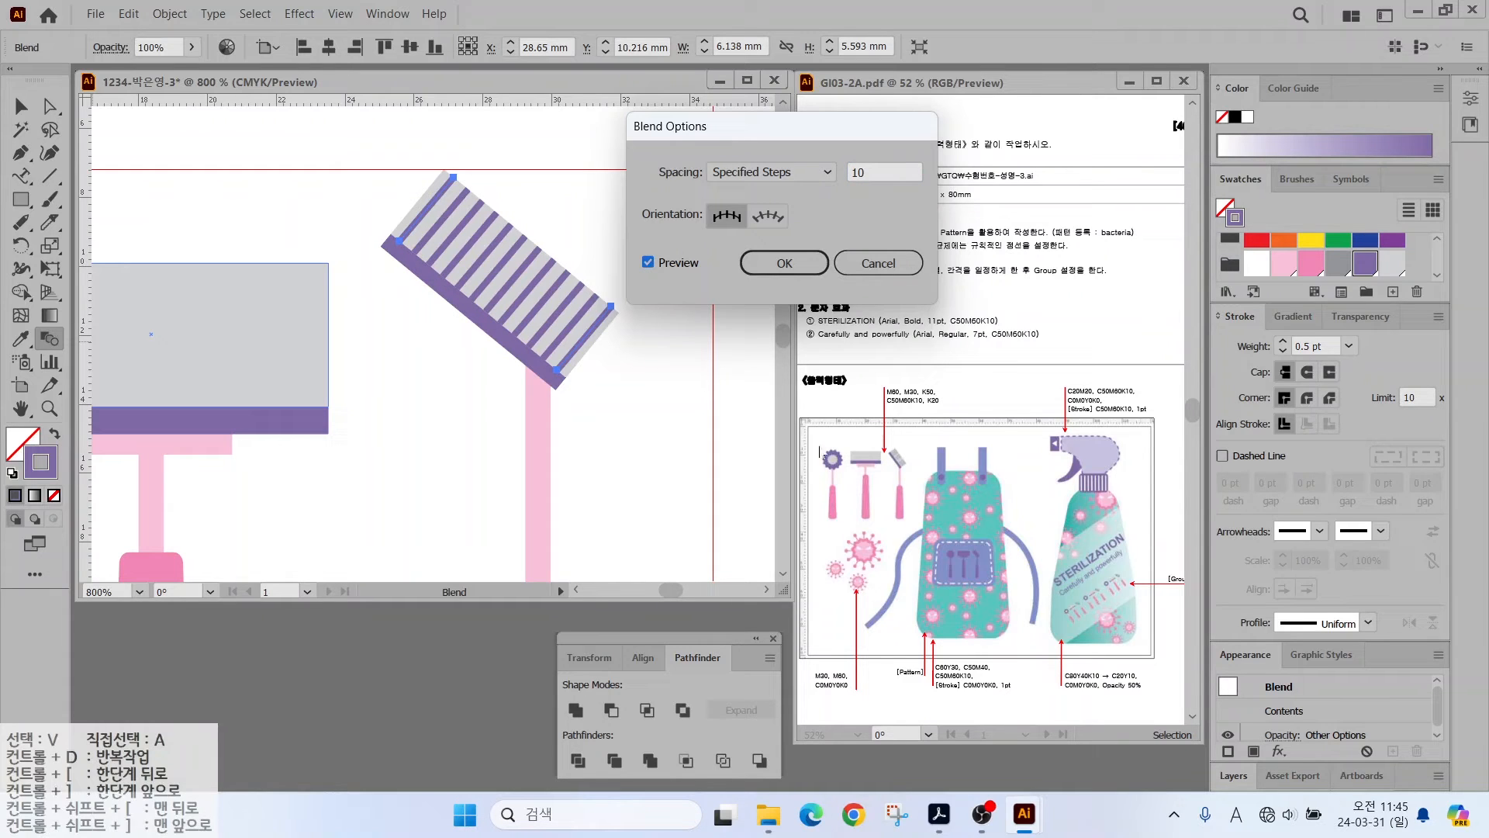
left_click(784, 263)
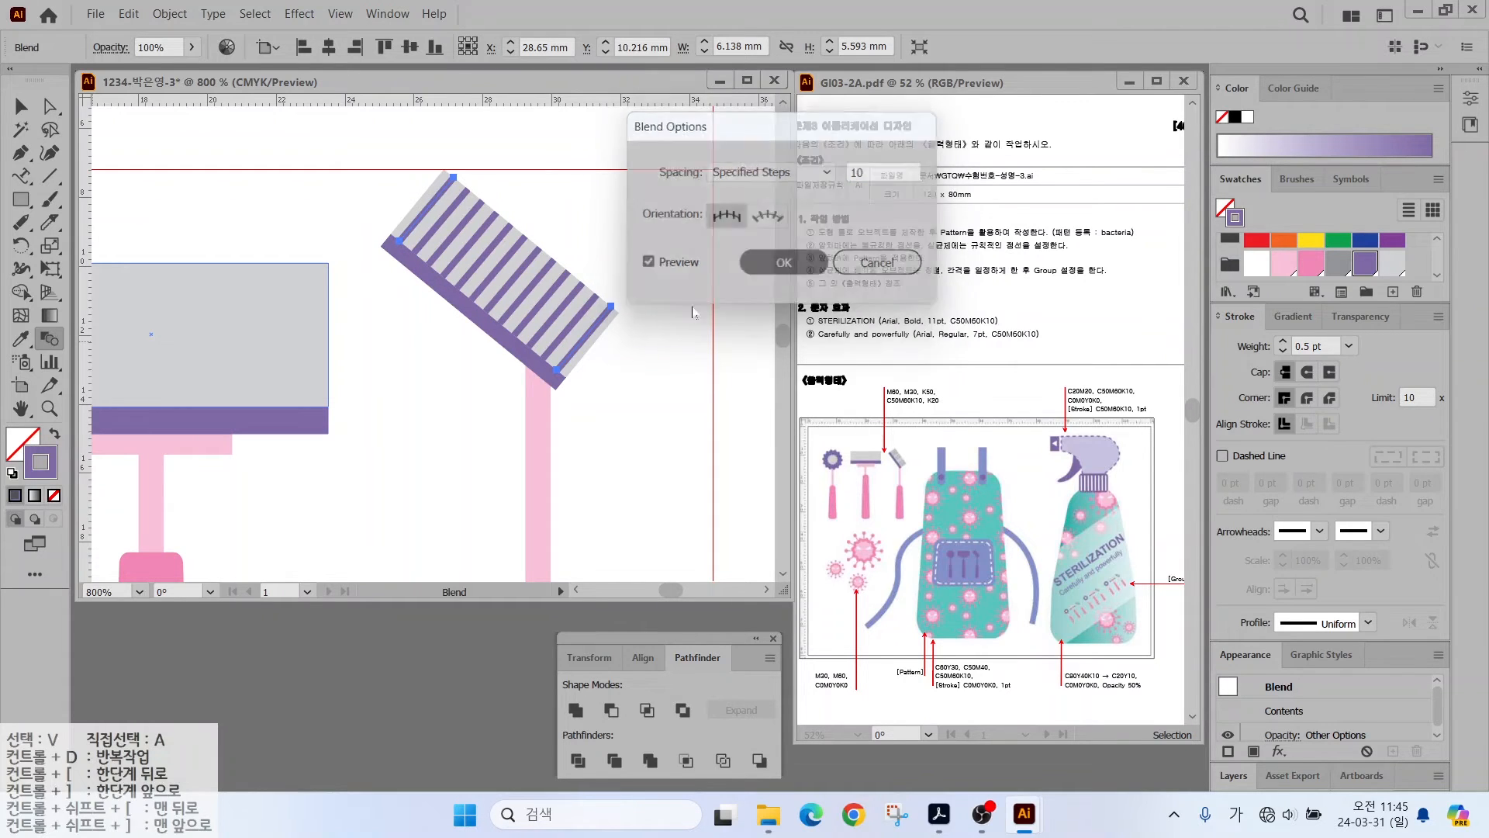
key("ctrl+0")
key("v")
left_click(339, 227)
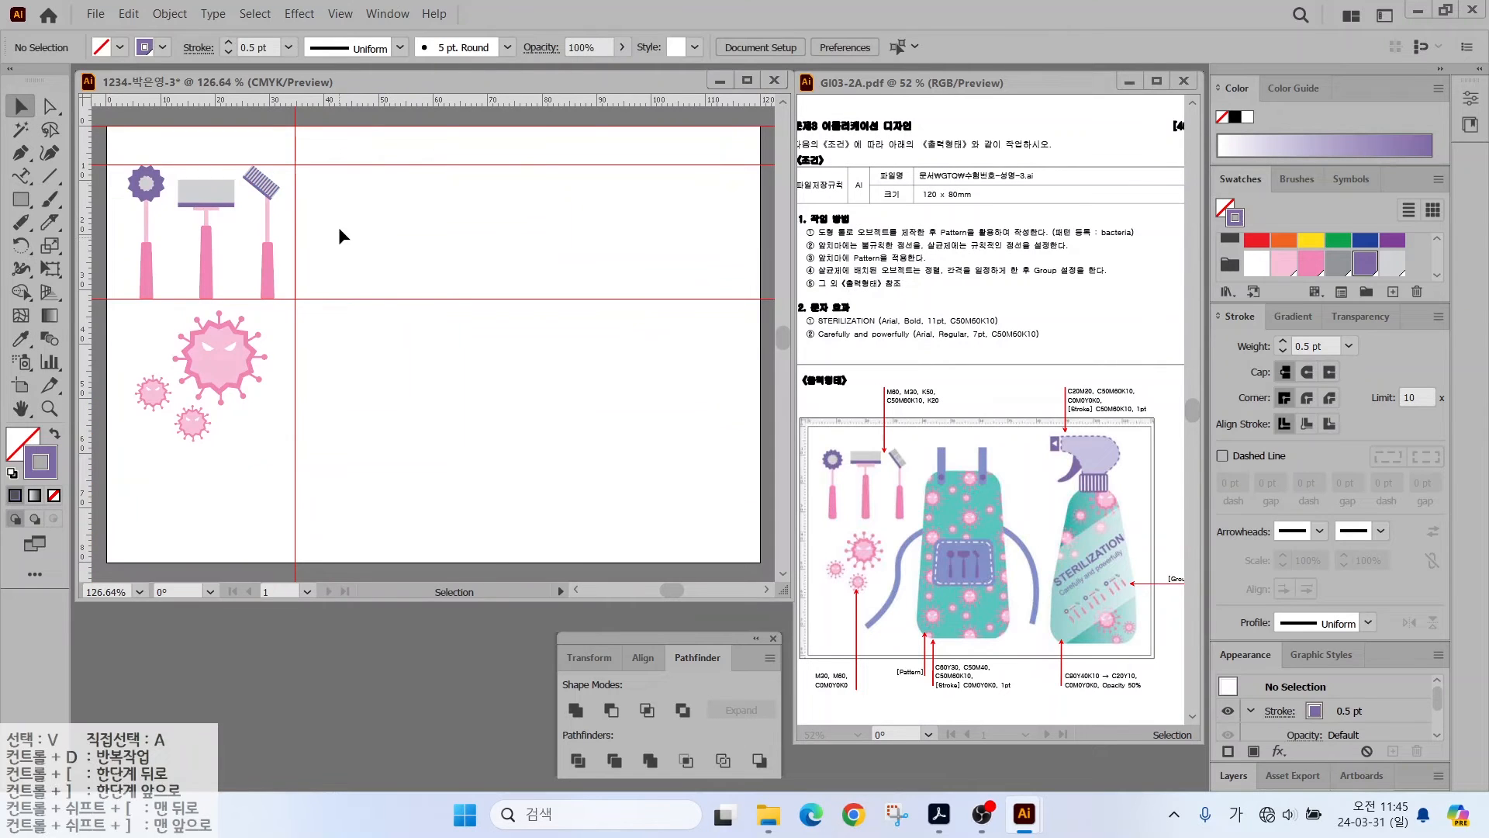
- Clear the old guides and drag new vertical and horizontal ruler guides onto the artboard
left_click(340, 14)
mouse_move(419, 783)
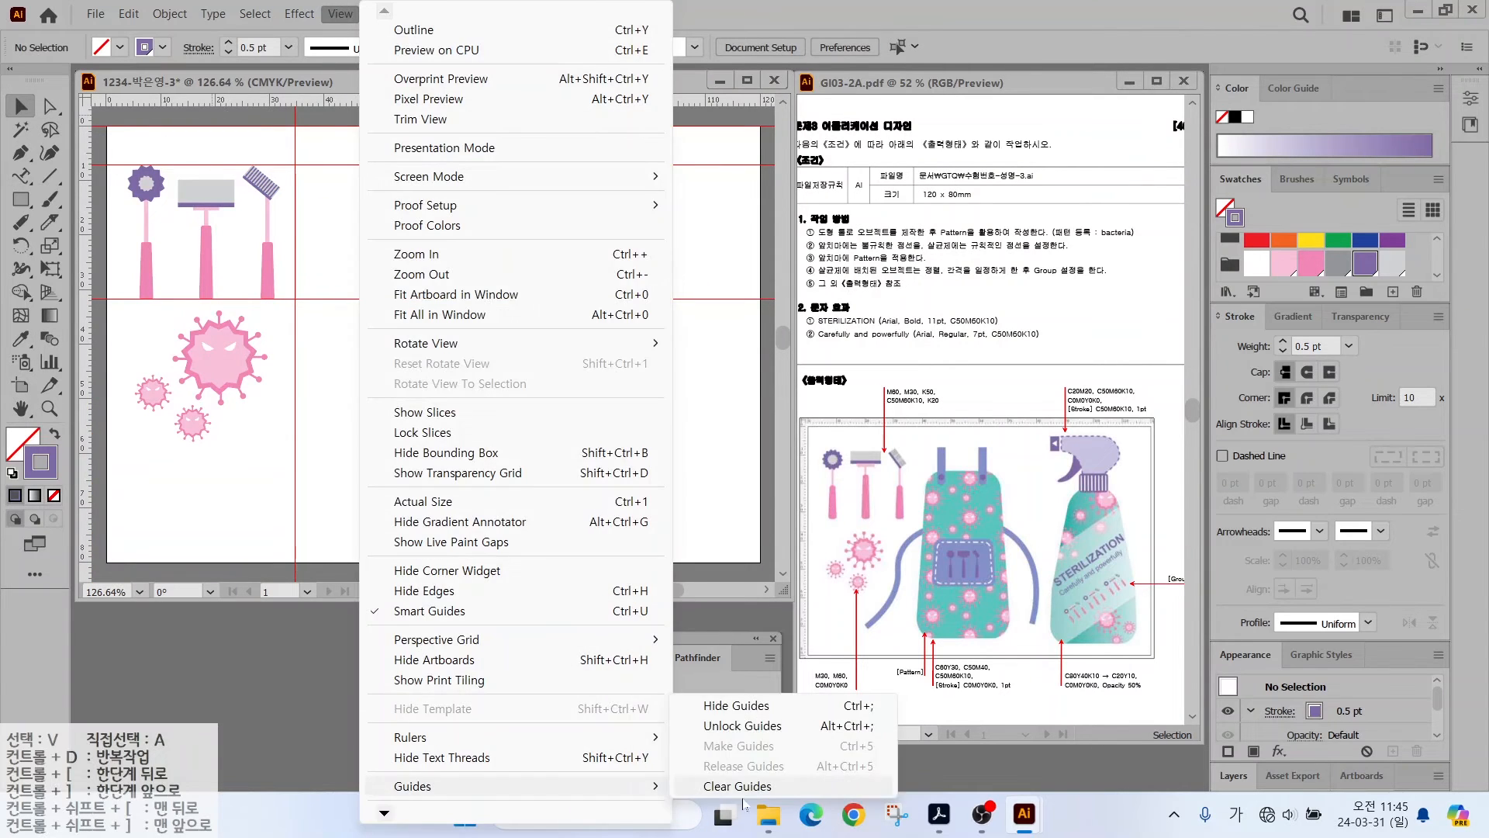
left_click(744, 700)
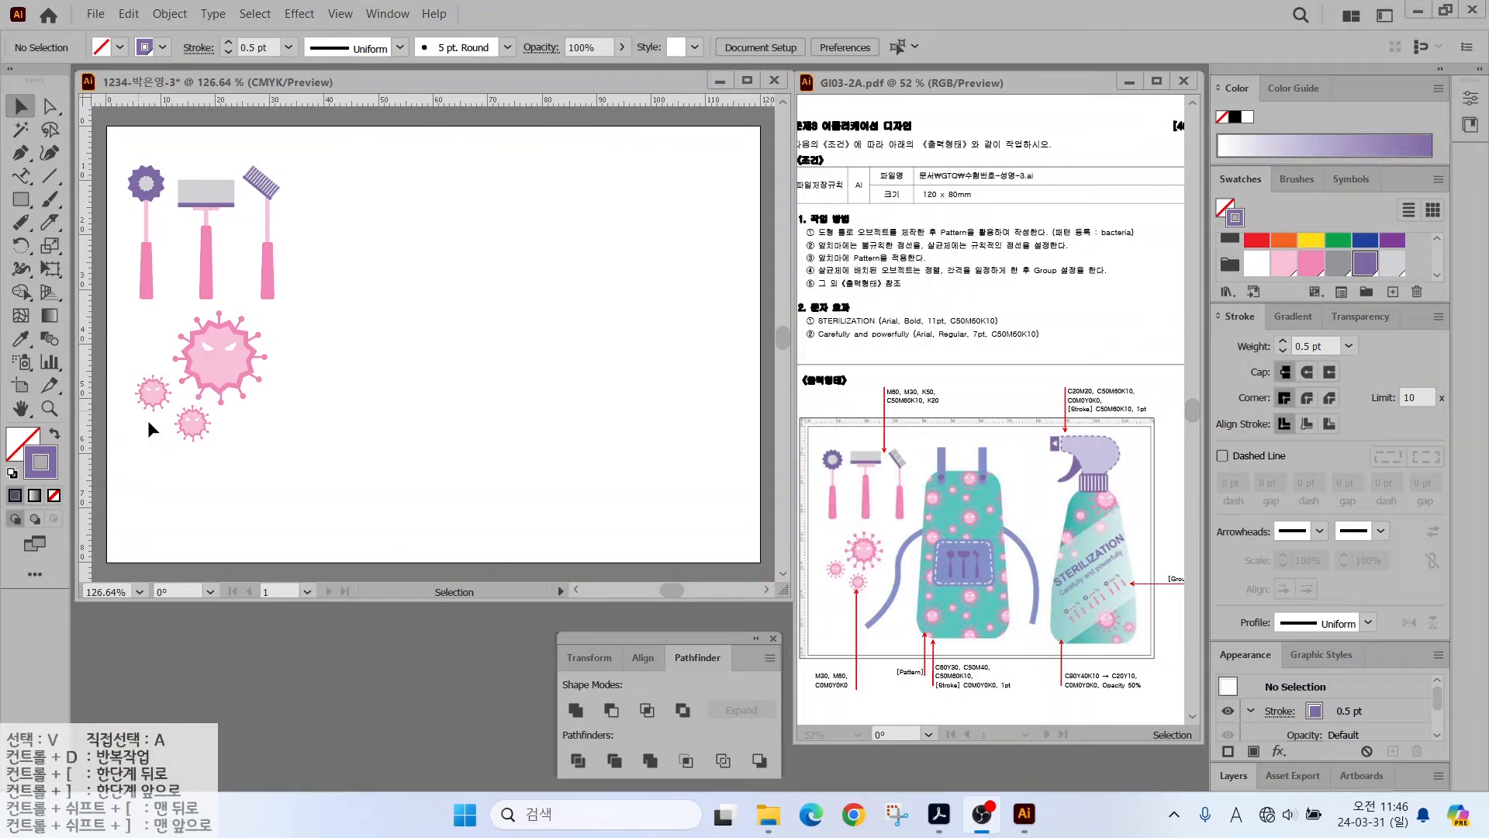
left_click(87, 311)
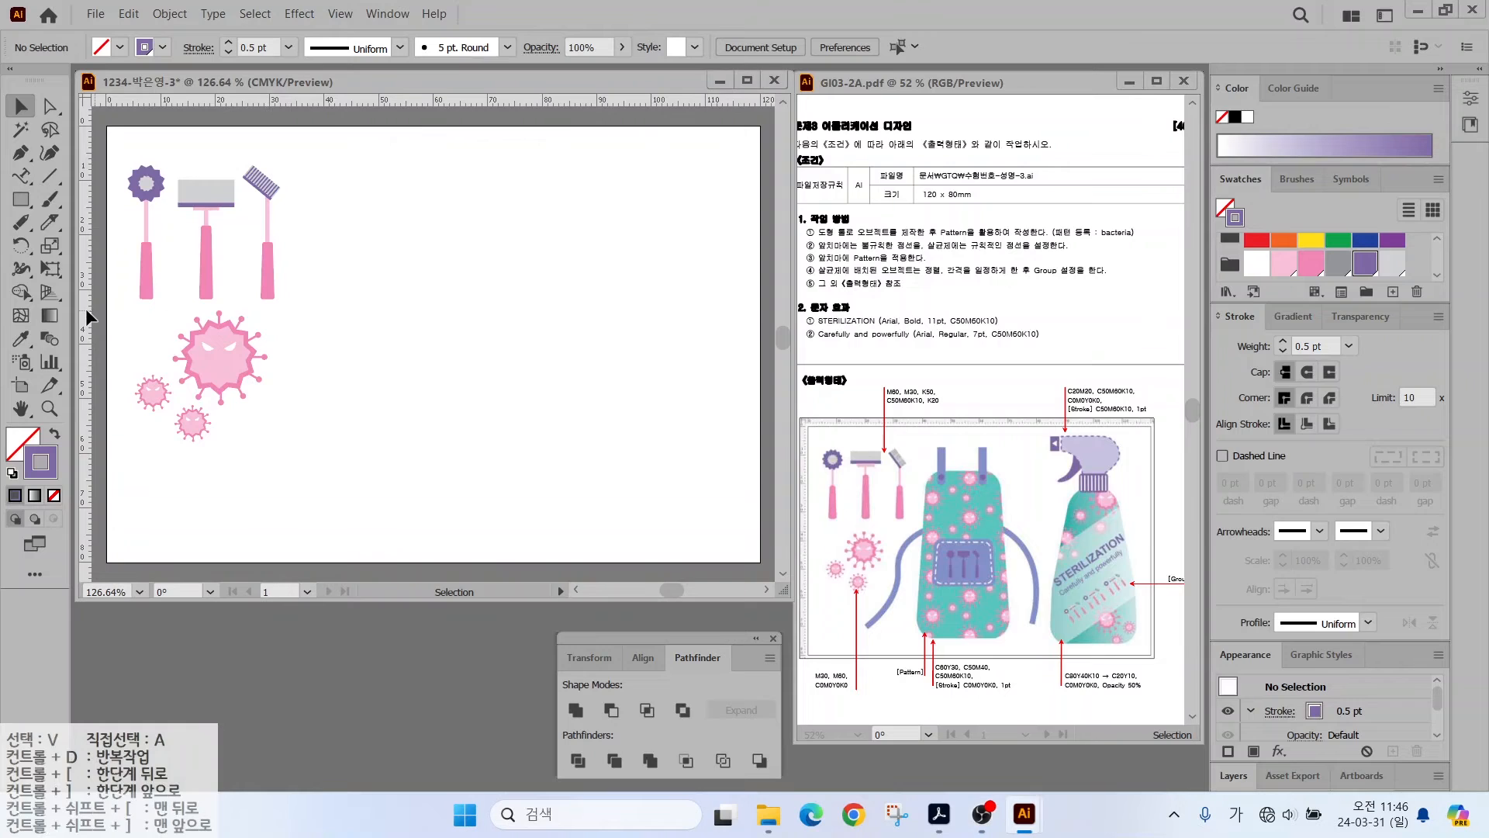
left_click_drag(85, 309, 492, 328)
left_click_drag(376, 101, 390, 507)
- Draw a large rounded rectangle between the guides and fill it light grey
left_click(22, 202)
left_click_drag(24, 208, 132, 220)
left_click_drag(318, 209, 505, 507)
left_click(55, 433)
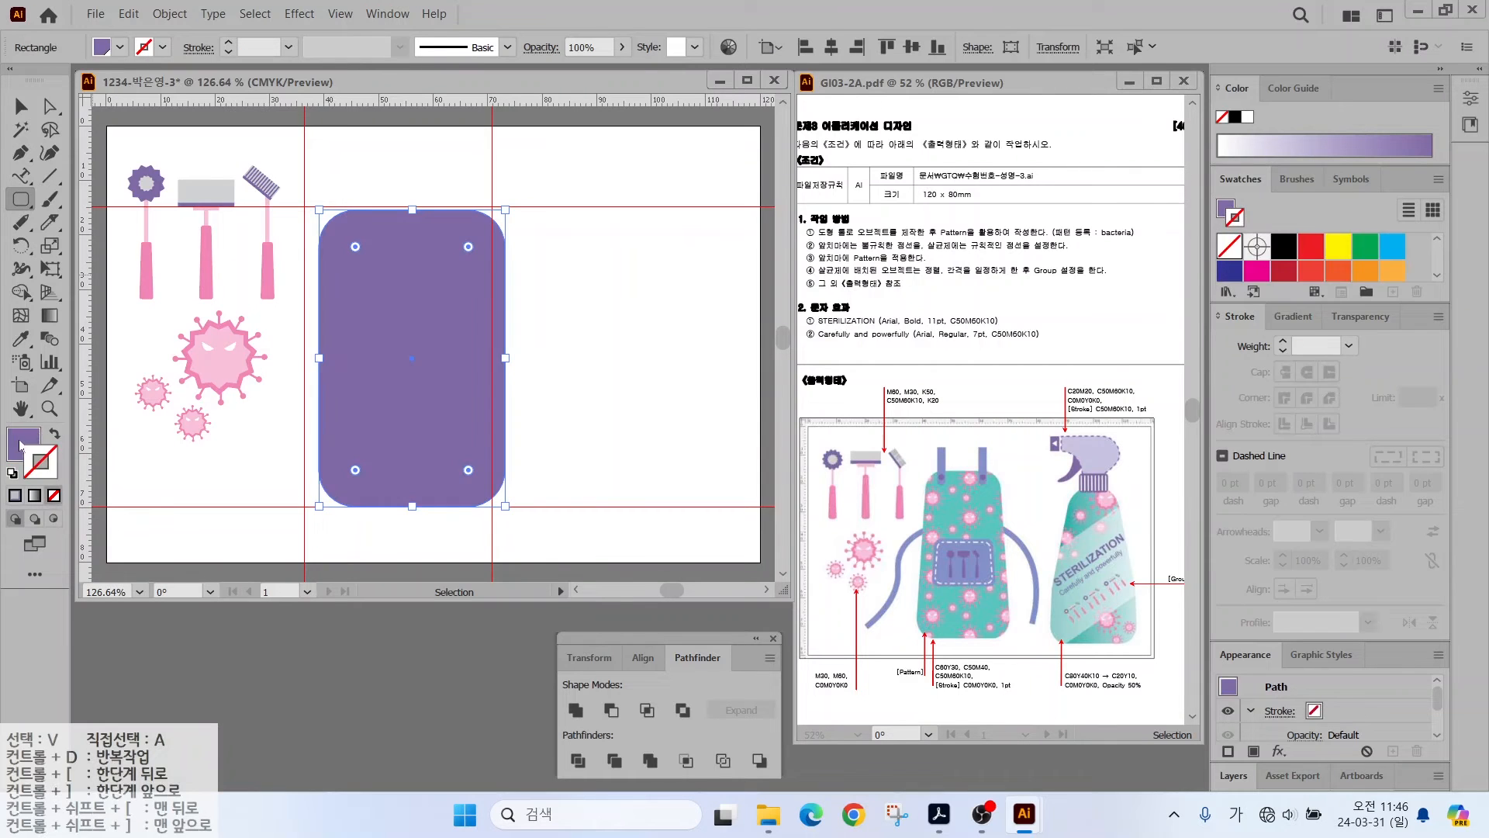
left_click(21, 445)
left_click(1392, 265)
- Start a new teal colour swatch, entering the values 60, 30 and 0
left_click(1393, 291)
left_click_drag(1114, 365, 971, 368)
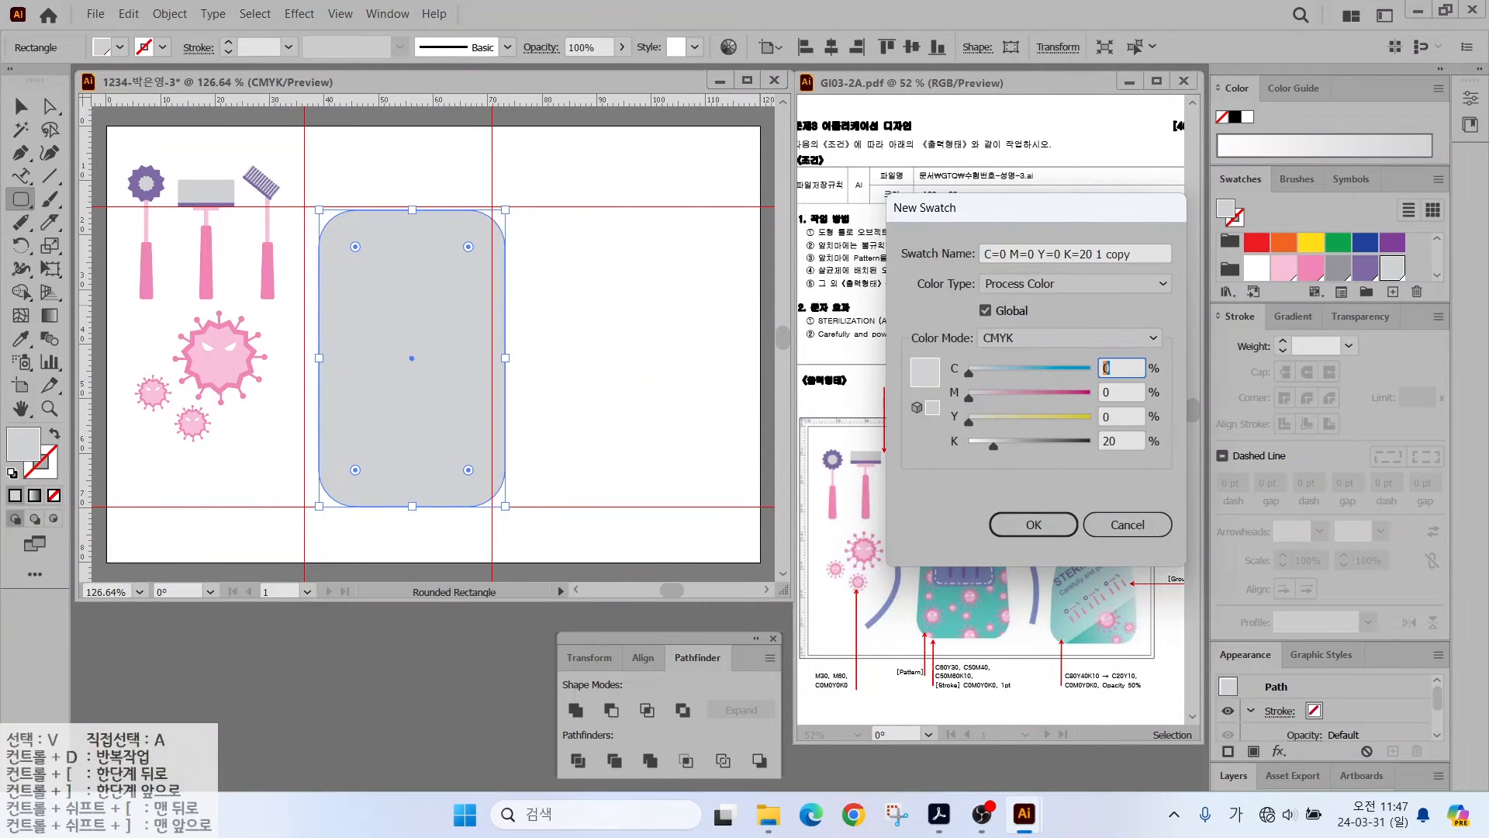
type("60")
key("Tab")
key("Tab")
type("30")
key("Tab")
type("0")
key("Return")
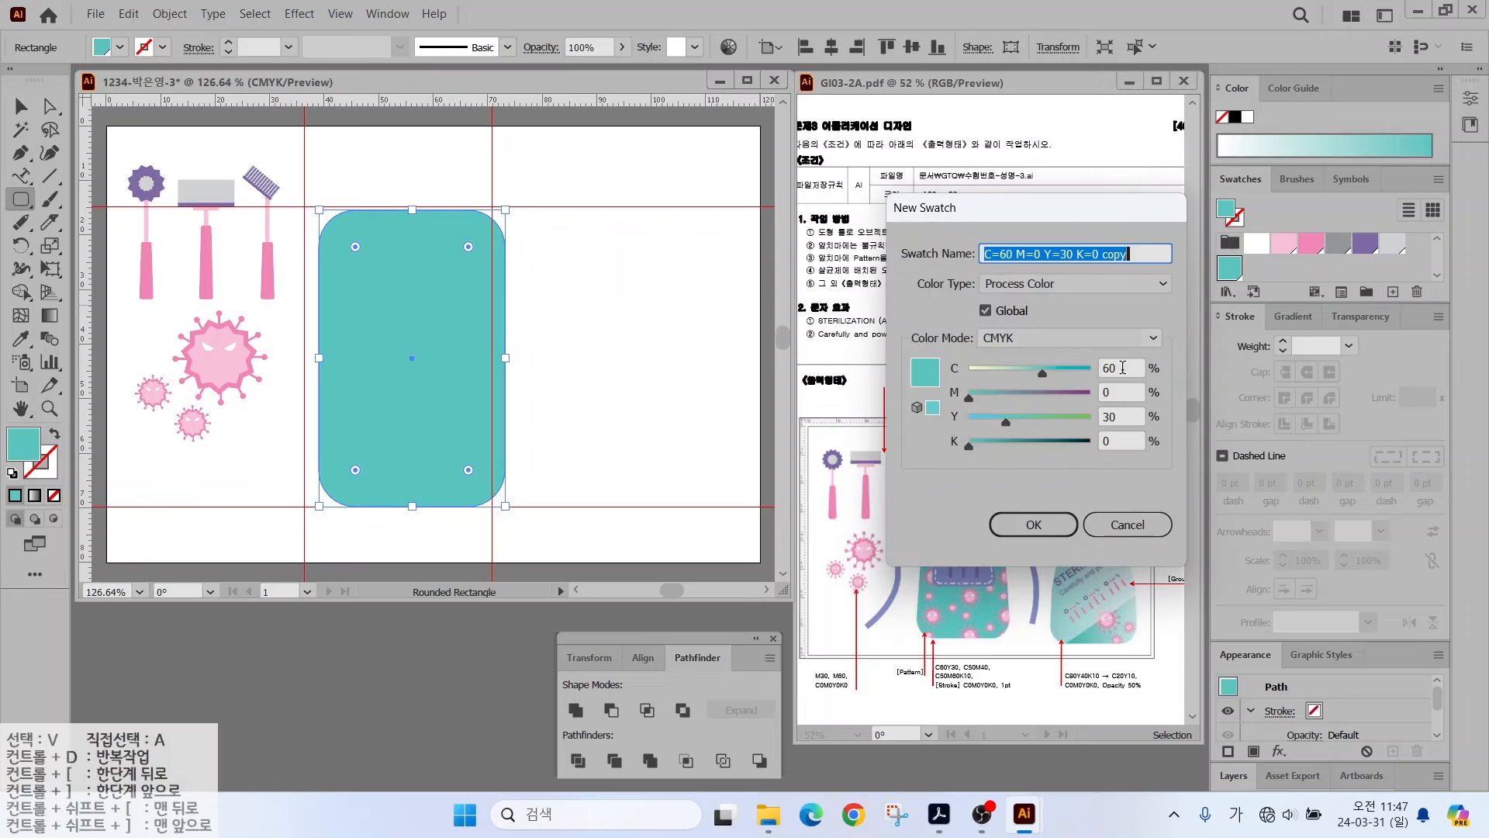
- Continue the swatch colour values with 50, 40 and 0 and confirm
key("Tab")
type("50")
key("Tab")
type("40")
key("Tab")
type("0")
key("Return")
- Define a new teal swatch C50 M6 Y10 K0 for the rectangle
left_click(1393, 294)
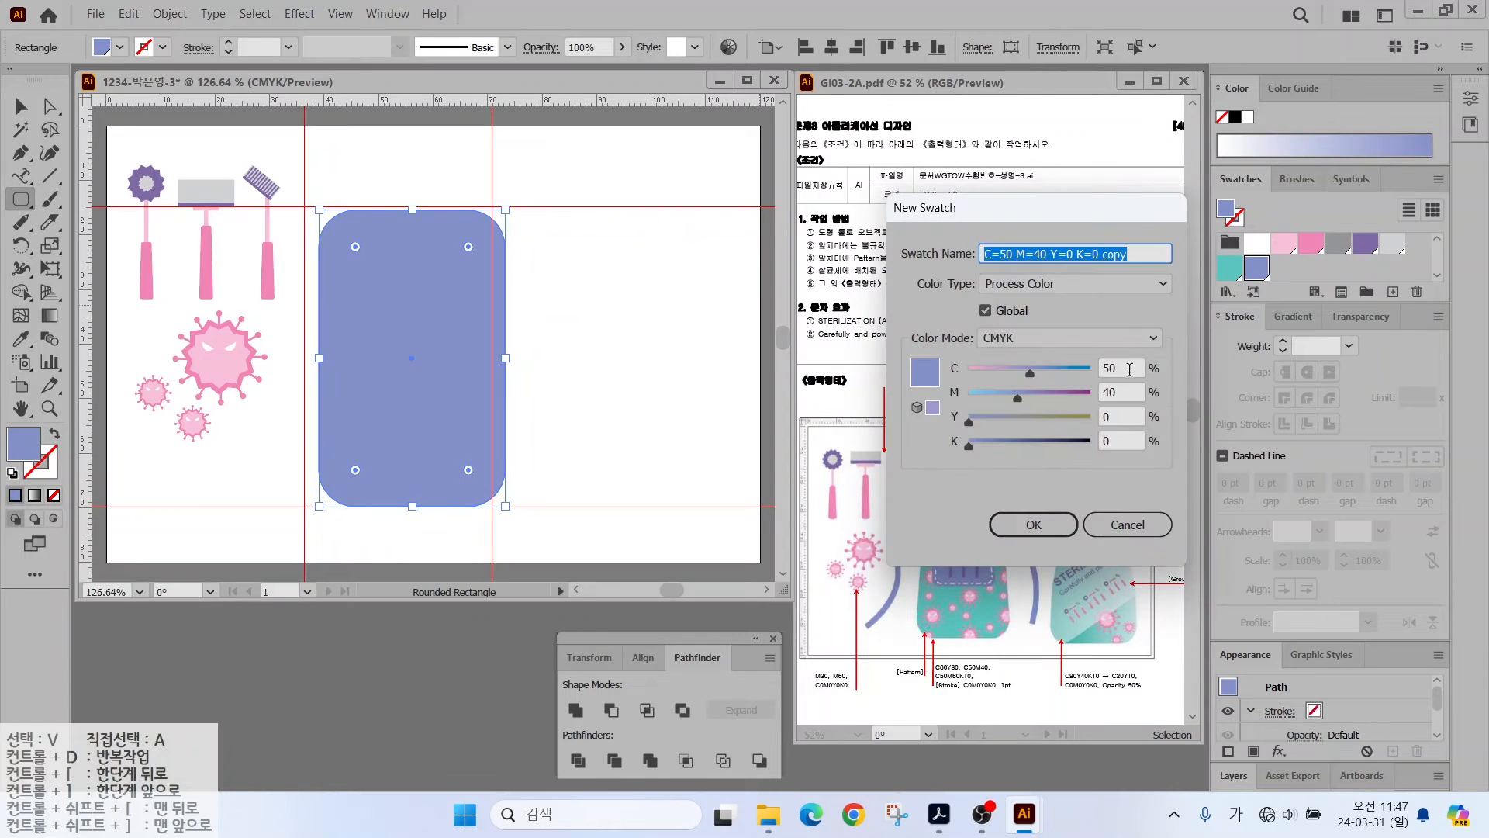
key("Tab")
type("50")
key("Tab")
type("6")
key("Tab")
type("10")
key("Tab")
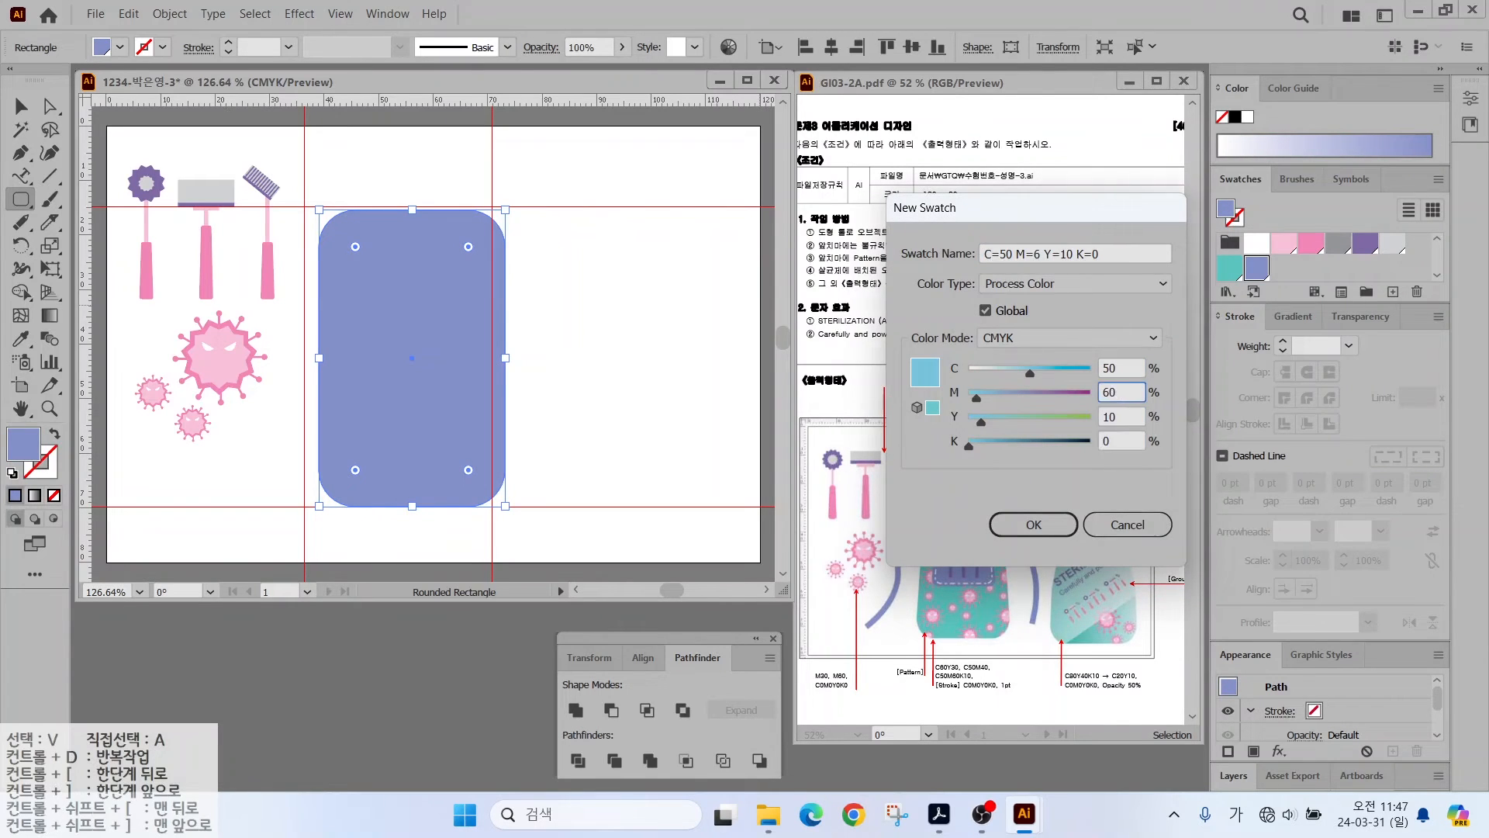
key("Return")
- Snap the rectangle left onto the guide and select its top anchor points
key("v")
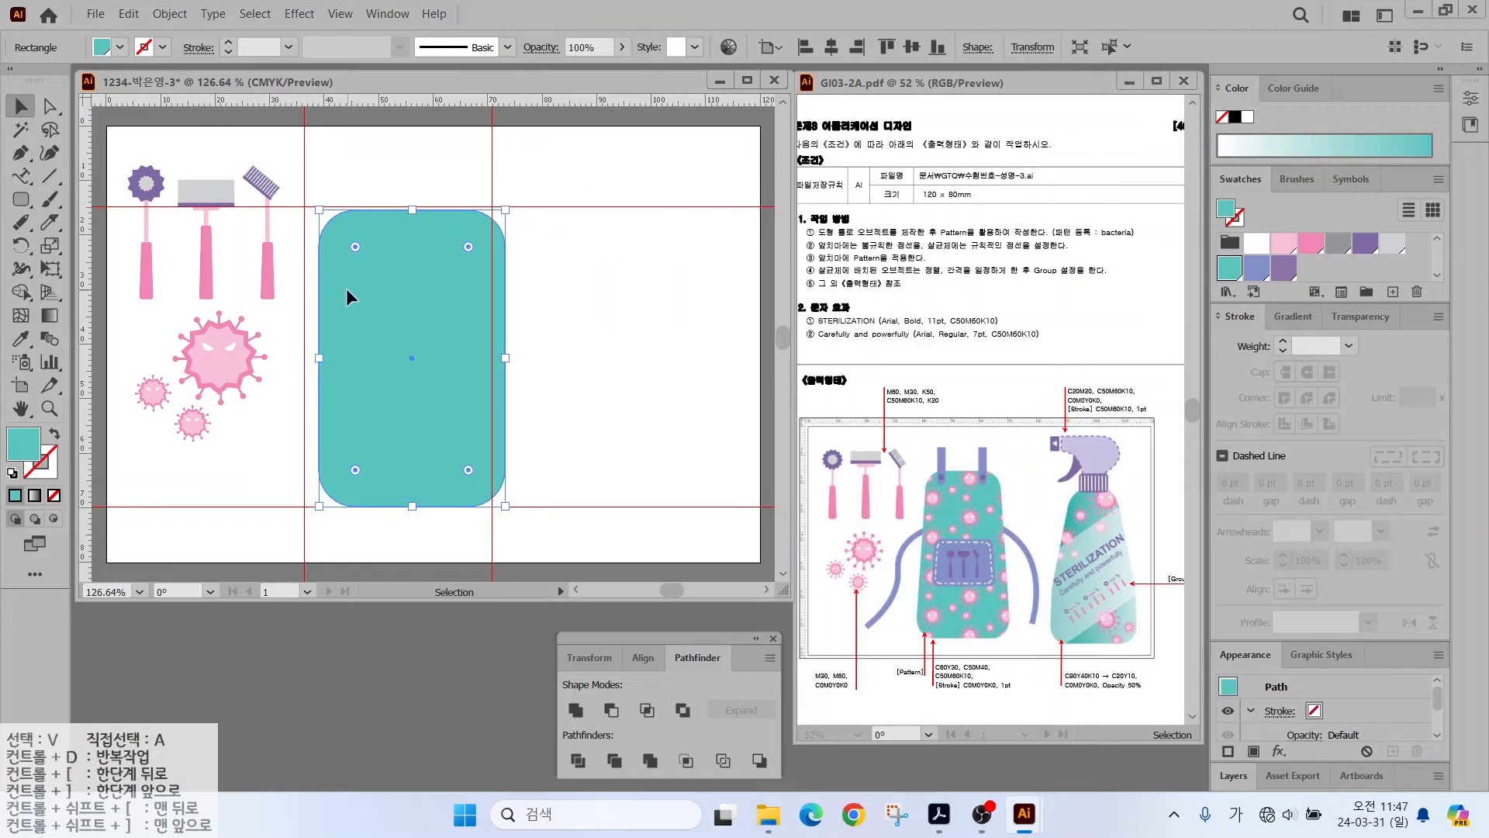
left_click_drag(346, 287, 332, 287)
key("a")
left_click_drag(296, 197, 540, 291)
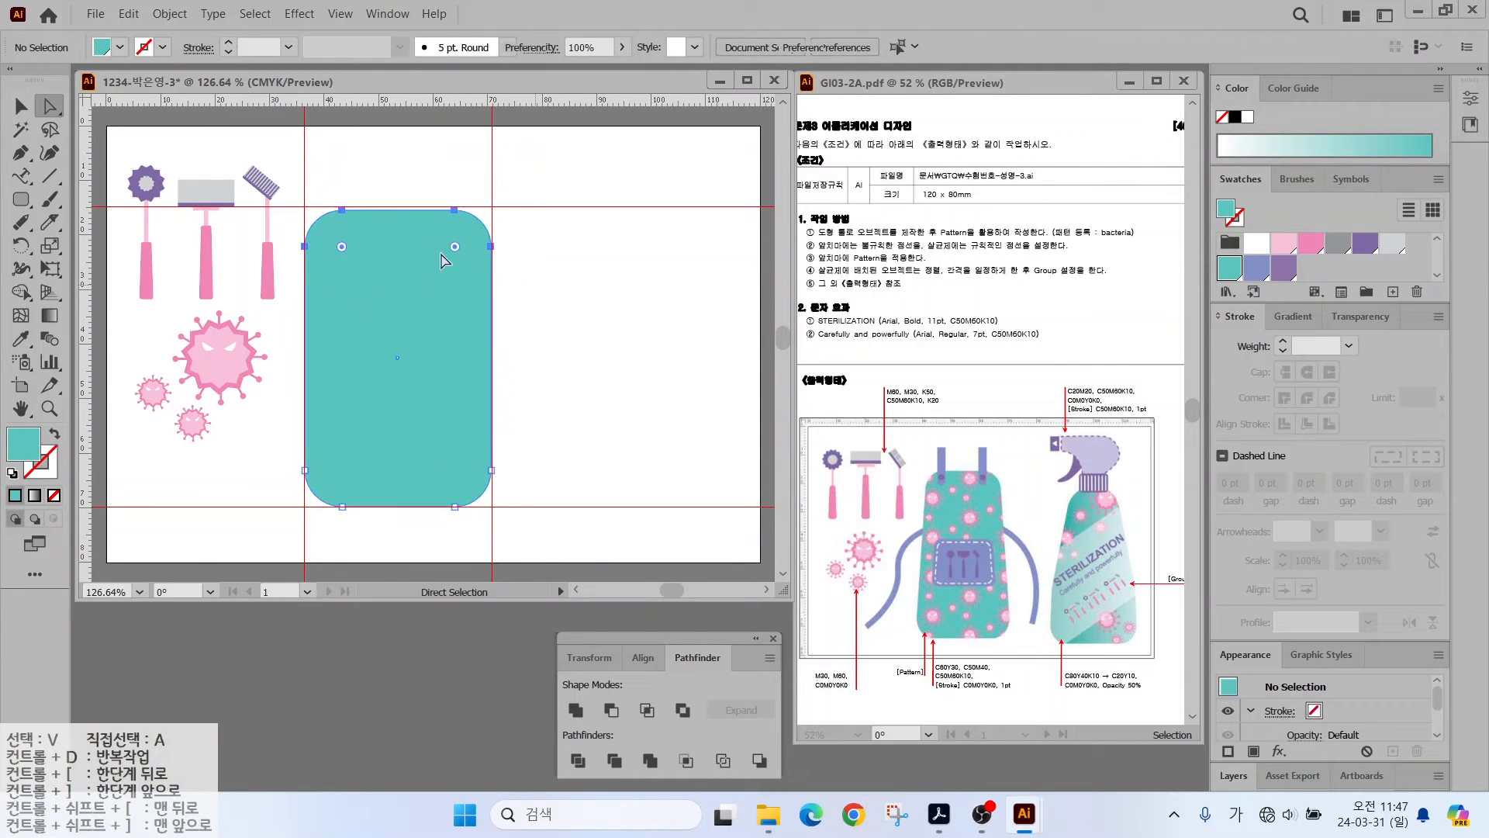
- Scale the top anchors uniformly to 85% to taper the body
double_click(51, 246)
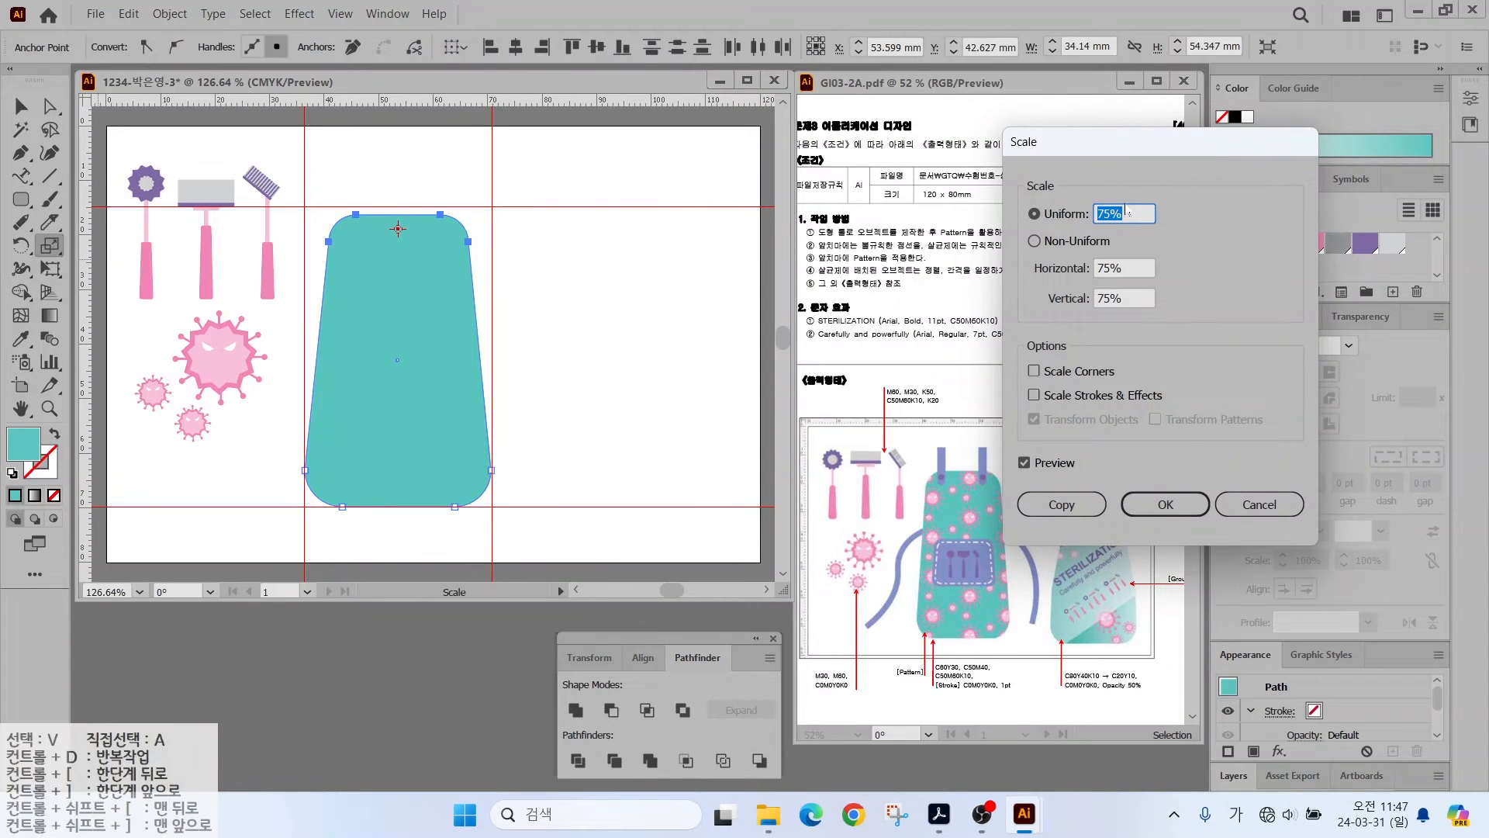
type("85")
left_click(1024, 462)
left_click(1024, 462)
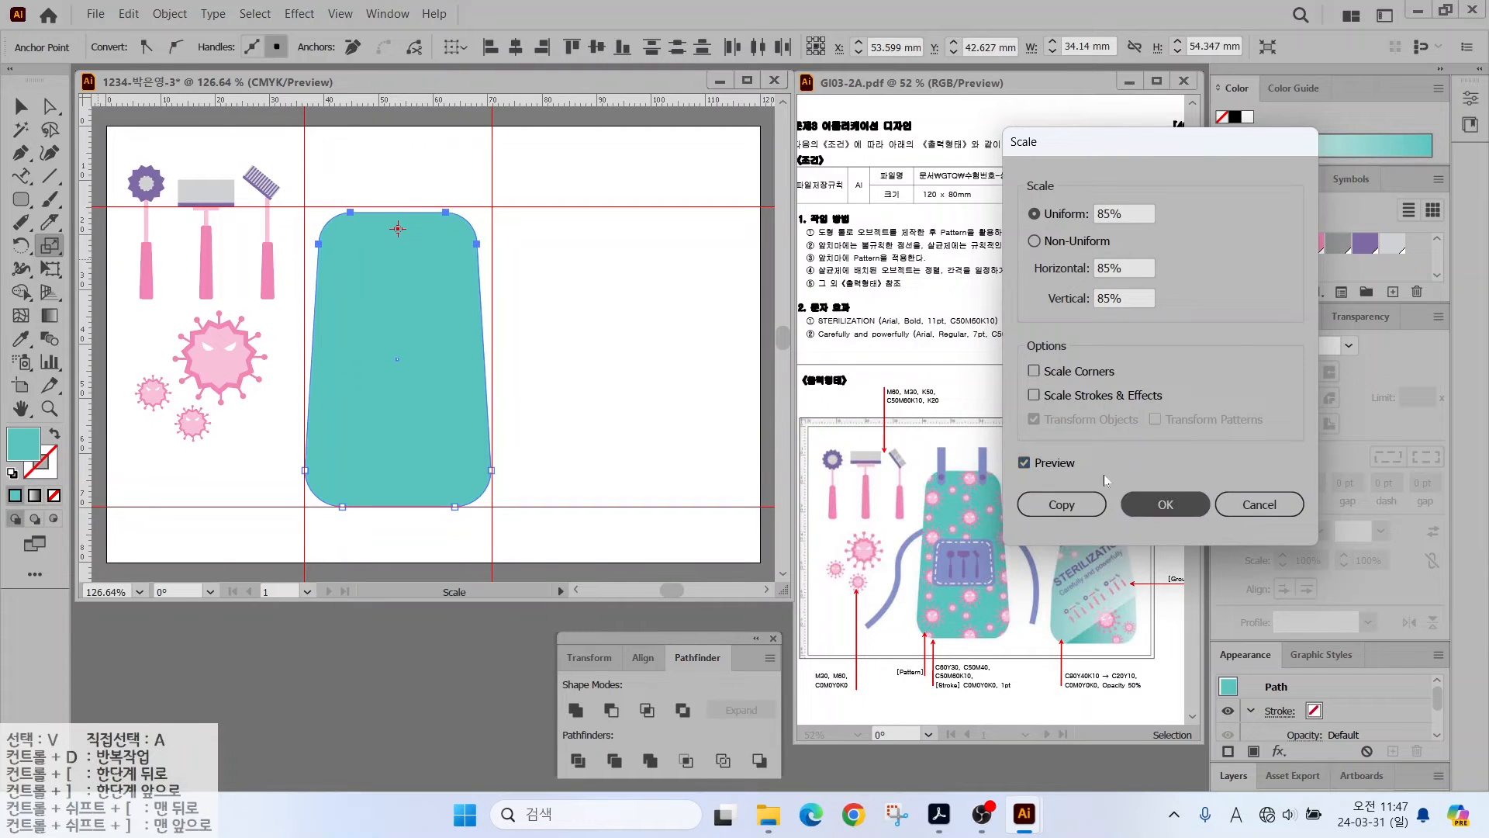
left_click(1166, 504)
key("v")
left_click_drag(400, 210, 400, 209)
scroll(411, 175, "up", 4)
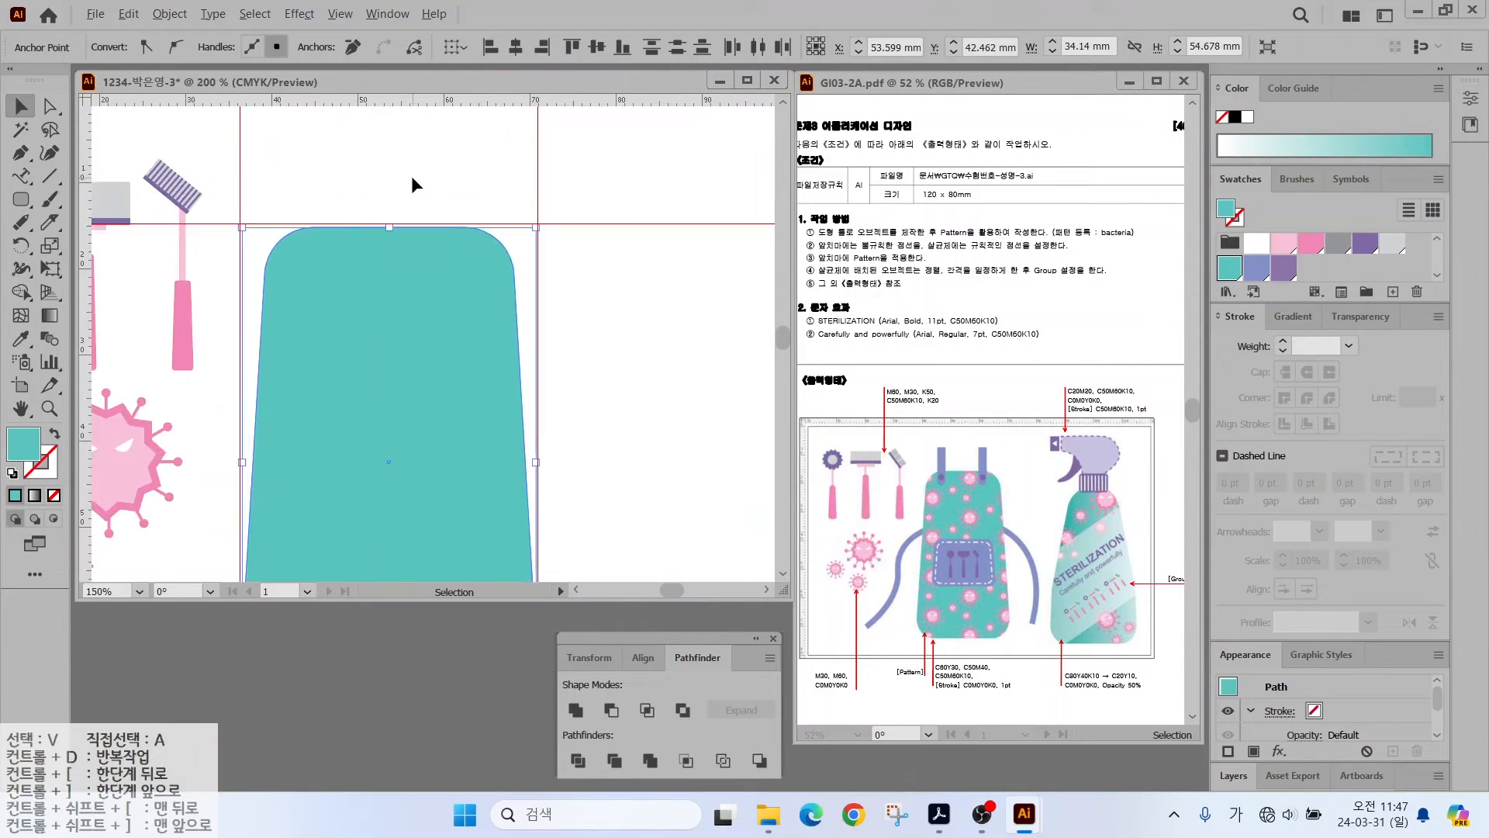
- Draw a thin rounded-rectangle strap above the apron, square its top-left corner, and fill it periwinkle
left_click_drag(21, 199, 62, 222)
left_click(247, 162, "ctrl")
left_click_drag(255, 149, 298, 319)
key("a")
left_click(277, 170)
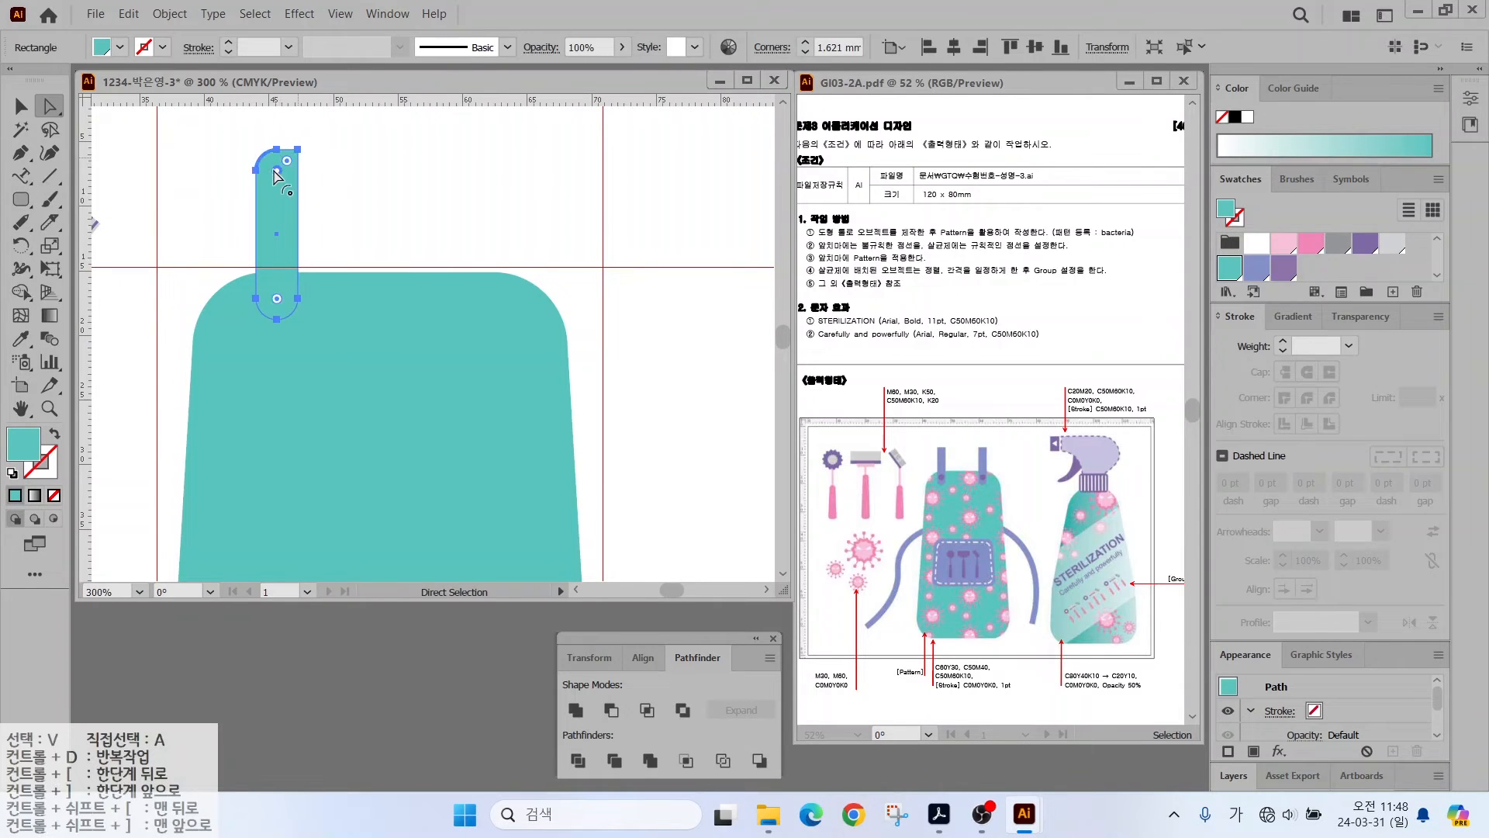
left_click_drag(277, 170, 248, 149)
left_click(1254, 268)
- Add a small purple circle button on the strap
left_click(20, 107)
left_click(139, 171)
left_click_drag(22, 199, 70, 245)
mouse_move(283, 303)
left_mouse_down()
mouse_move(300, 311)
mouse_move(286, 295)
left_mouse_up()
left_click(1283, 268)
left_click(21, 107)
- Alt-drag a copy of the strap and circle to the apron's right side
left_click(282, 238, "shift")
left_click_drag(283, 238, 491, 236)
left_click_drag(436, 294, 140, 288)
left_click(21, 107)
left_click(580, 285)
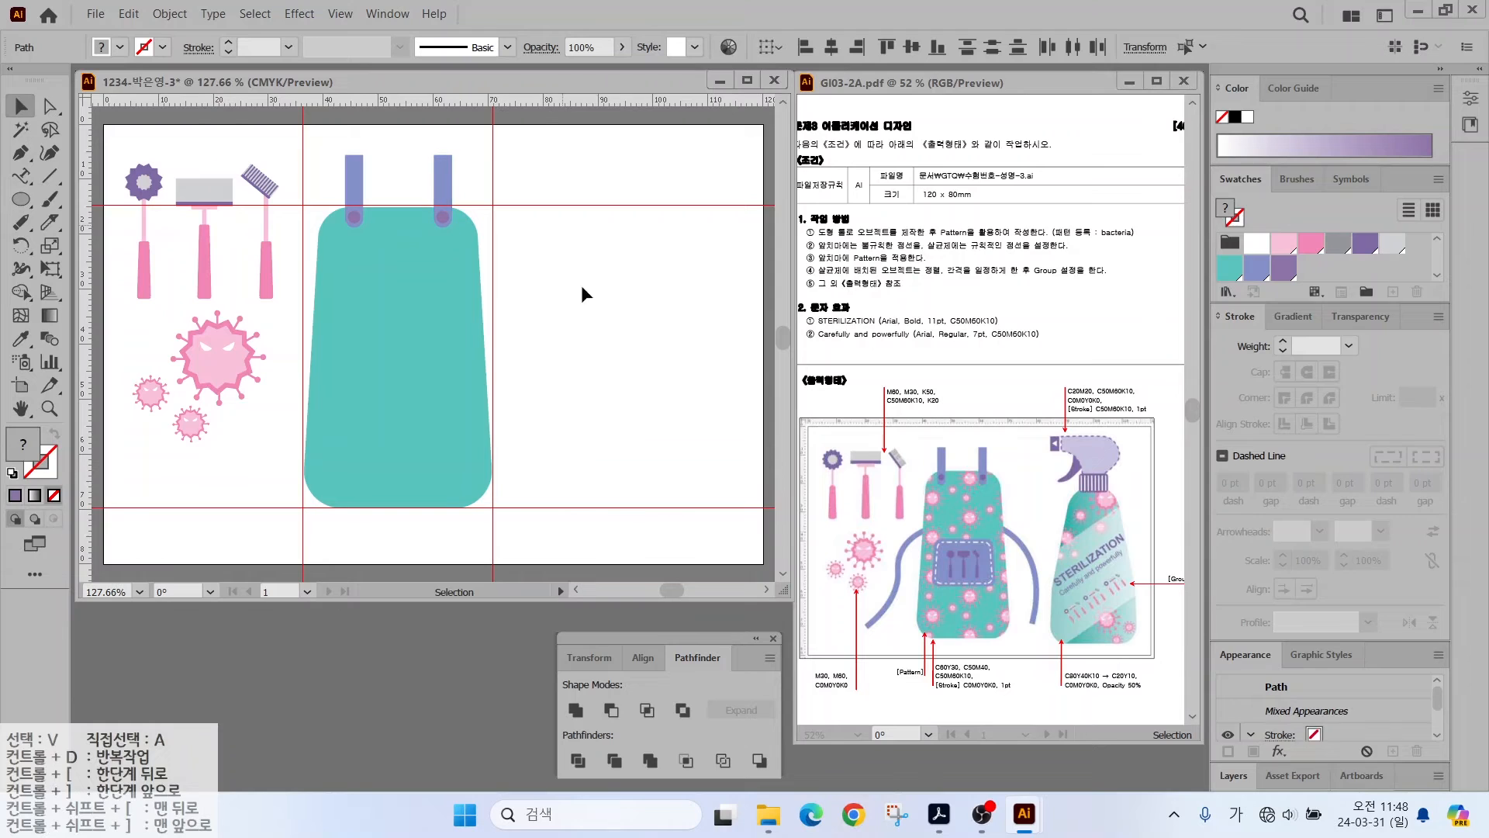
- Select the teal apron shape and undo an accidental move of it
left_click_drag(983, 522, 1039, 481)
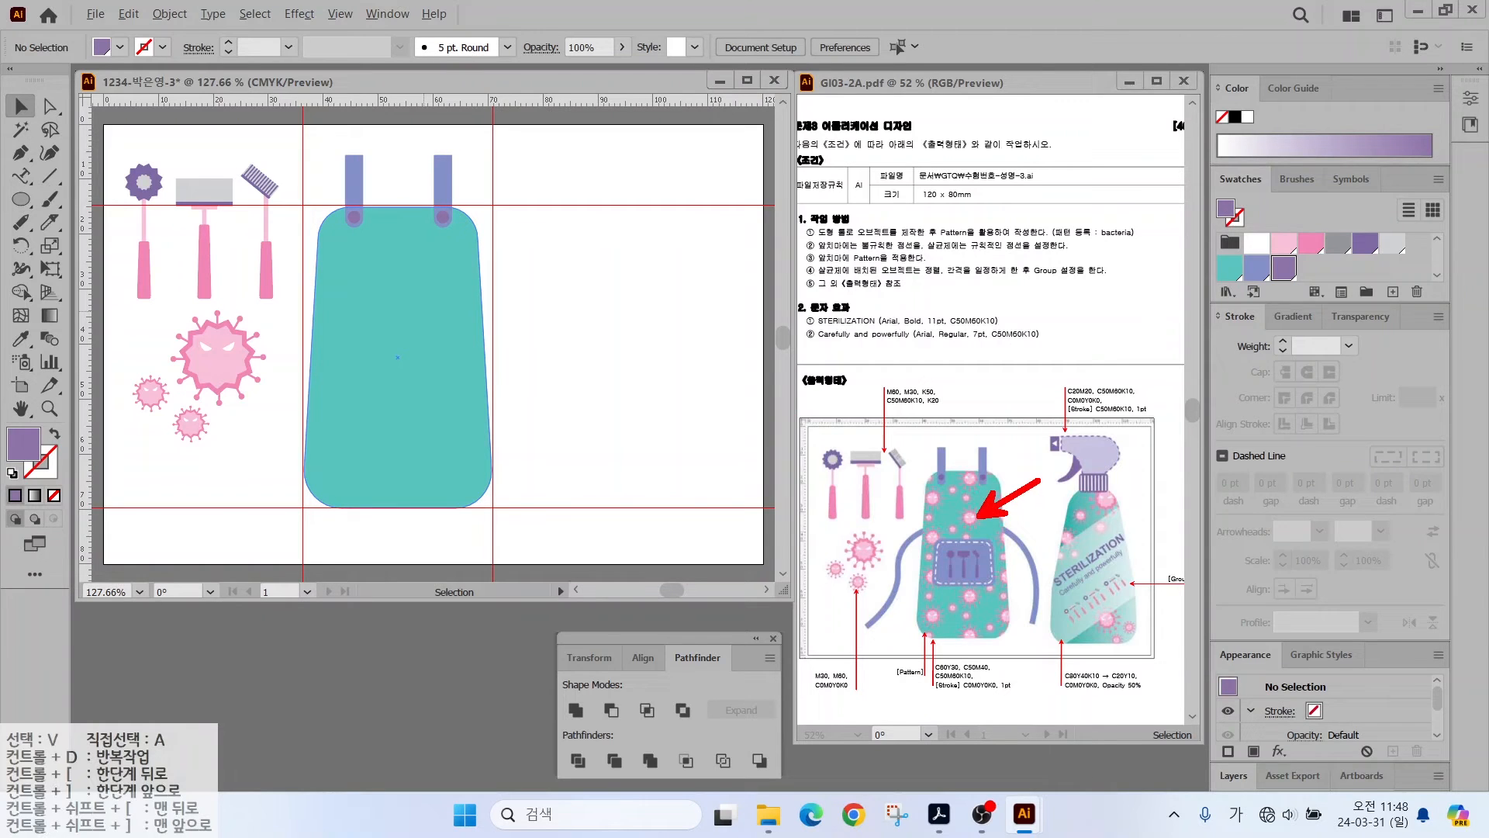
left_click(356, 332)
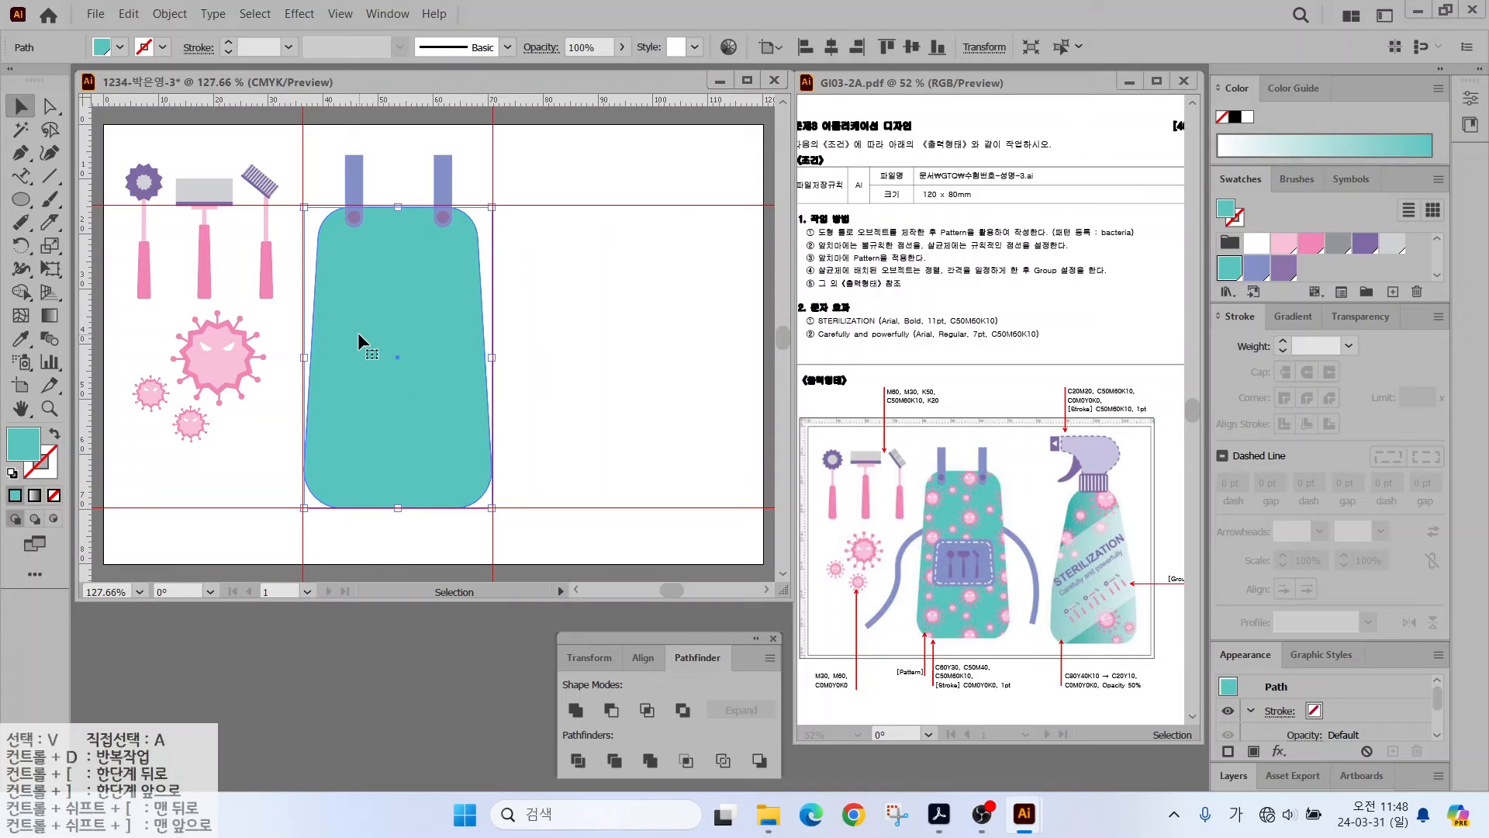
key("a")
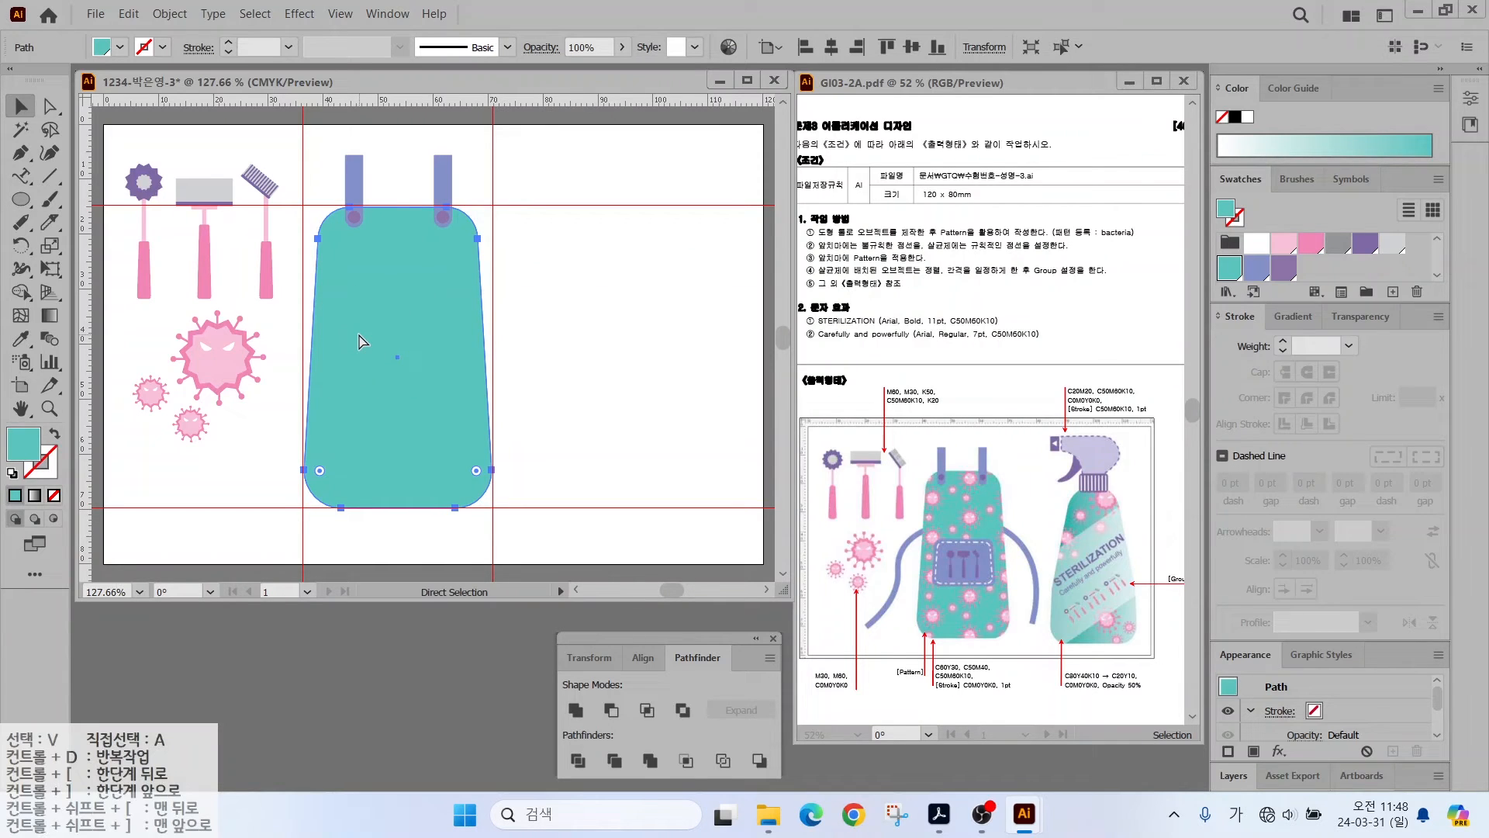
key("v")
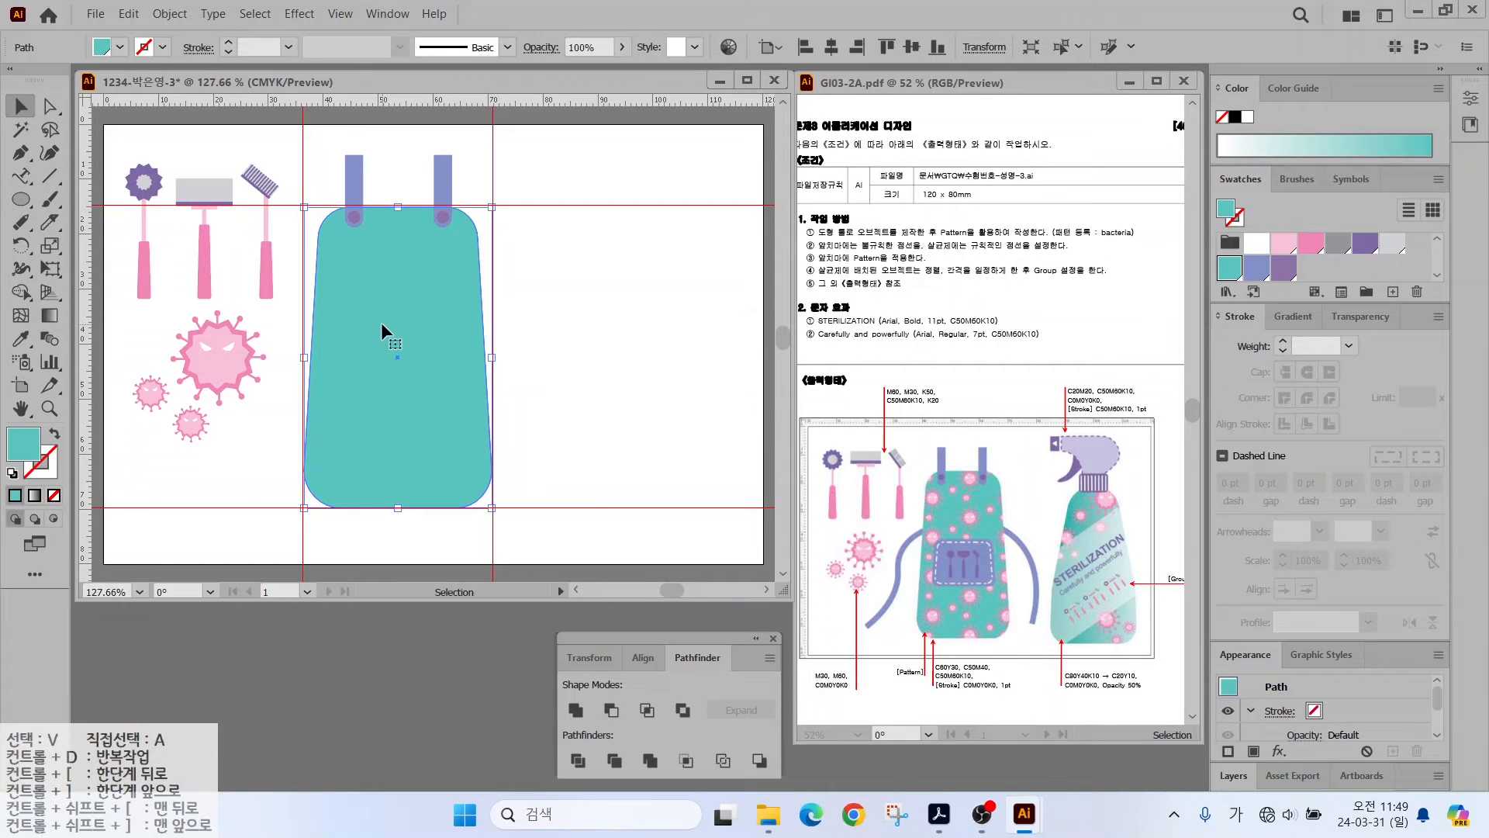
left_click_drag(380, 322, 468, 342)
key("ctrl+z")
- Select all the bacteria shapes
scroll(1377, 266, "down", 4)
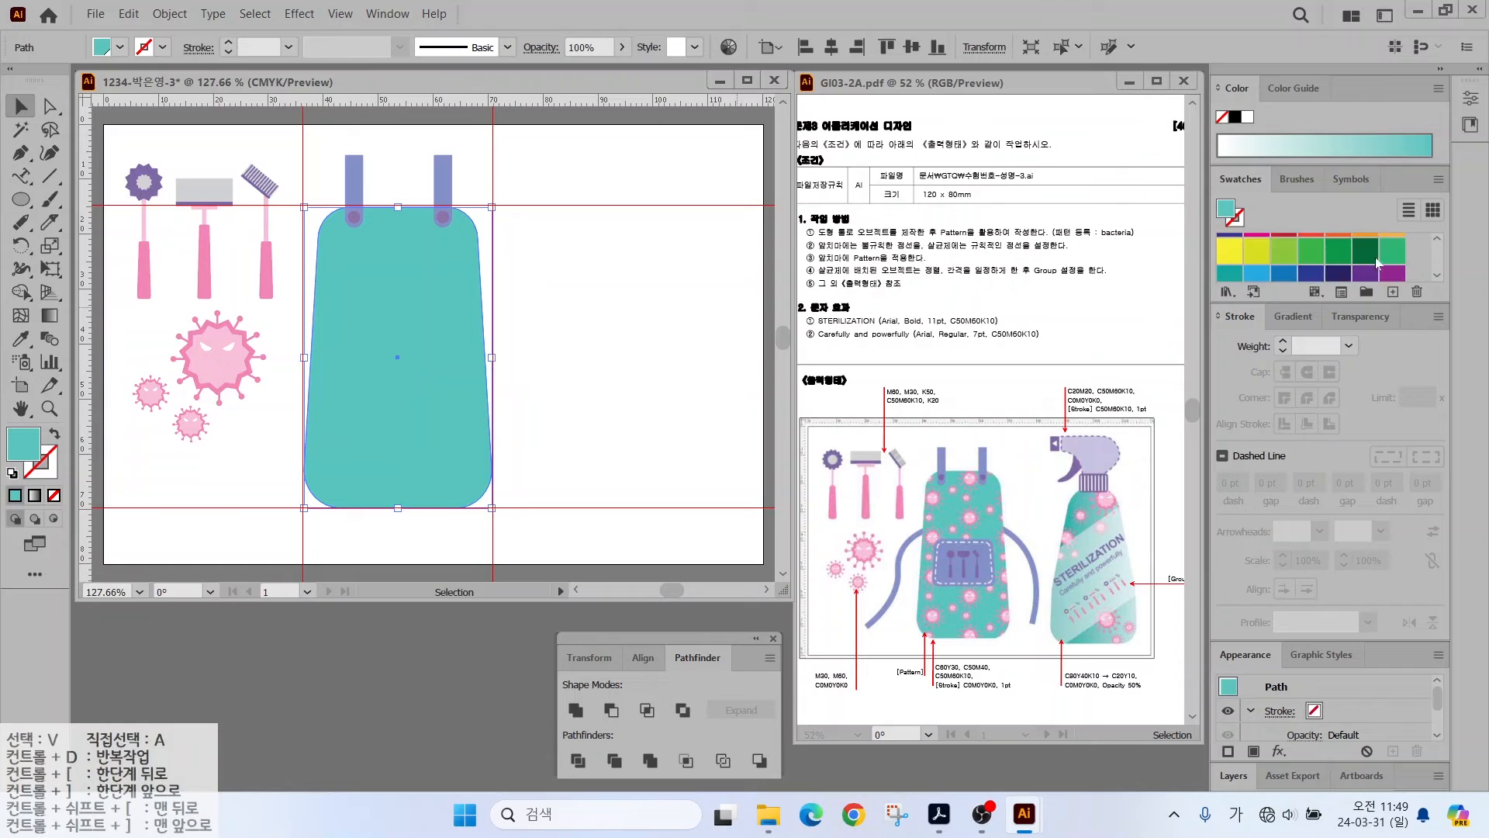
scroll(1377, 266, "down", 3)
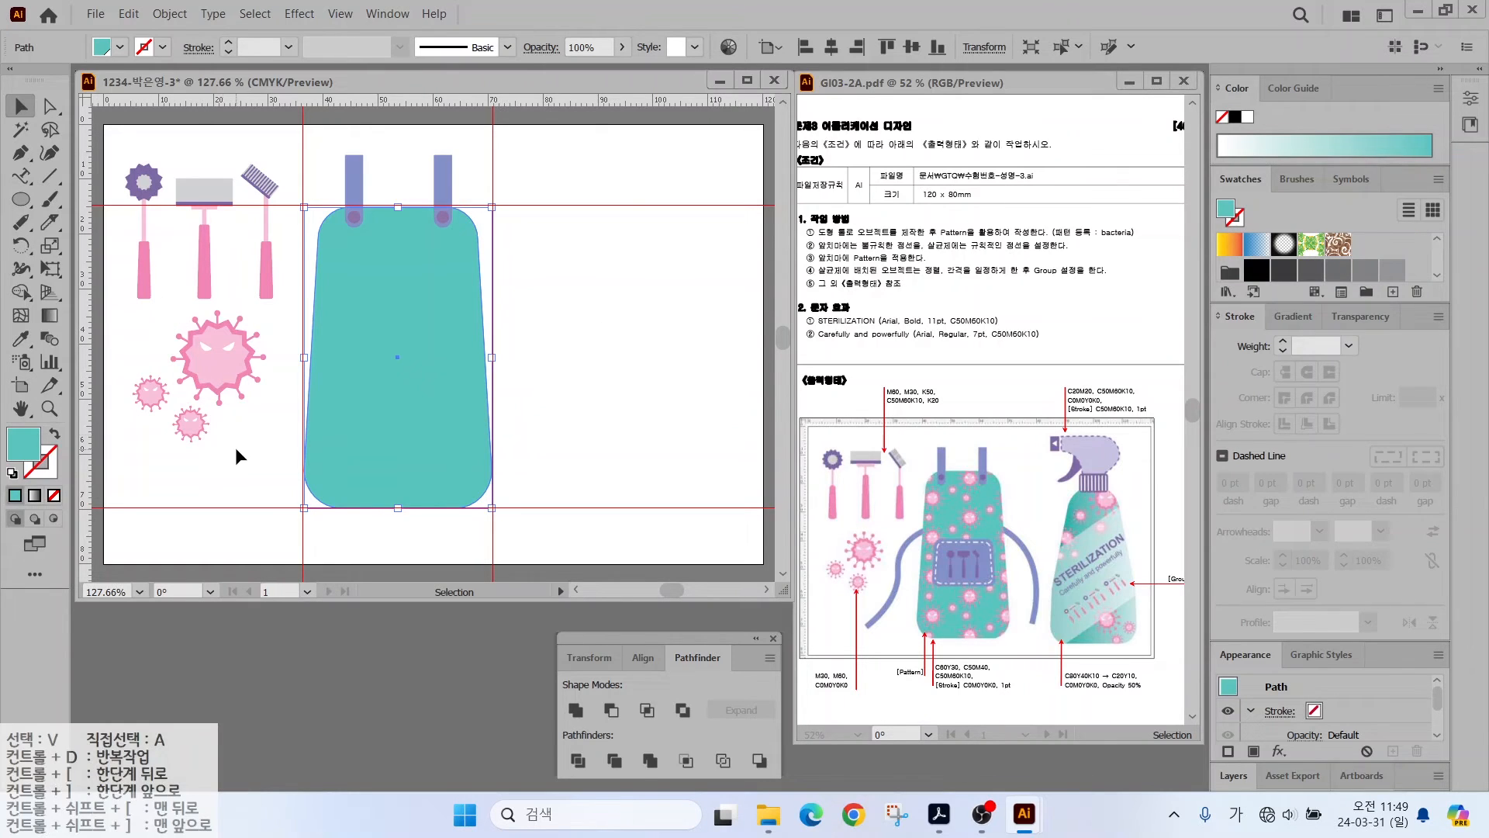
left_click_drag(253, 445, 134, 313)
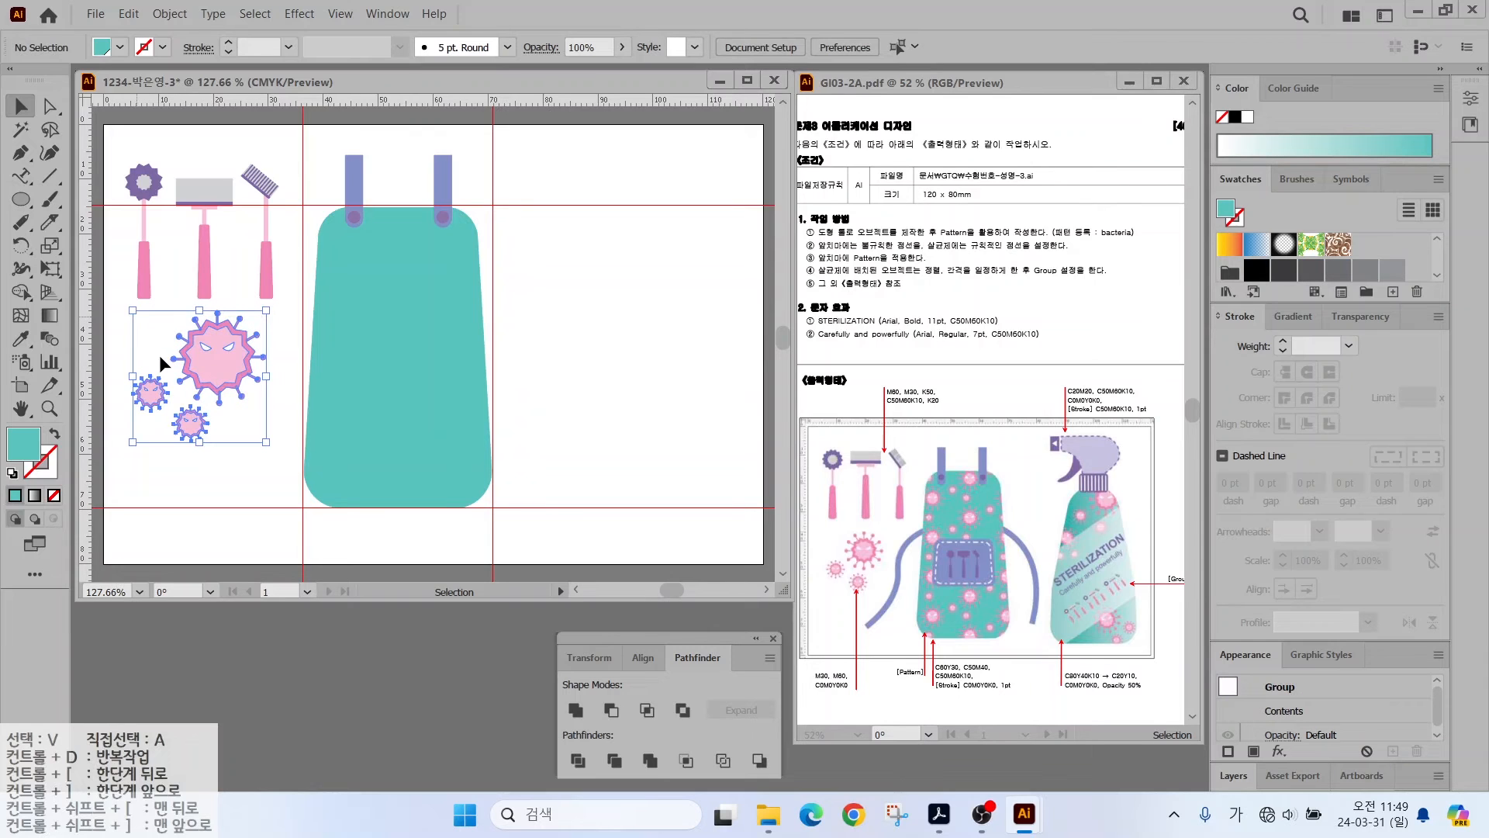
- Create a new pattern from the selected bacteria shapes with Object > Pattern > Make
left_click(167, 14)
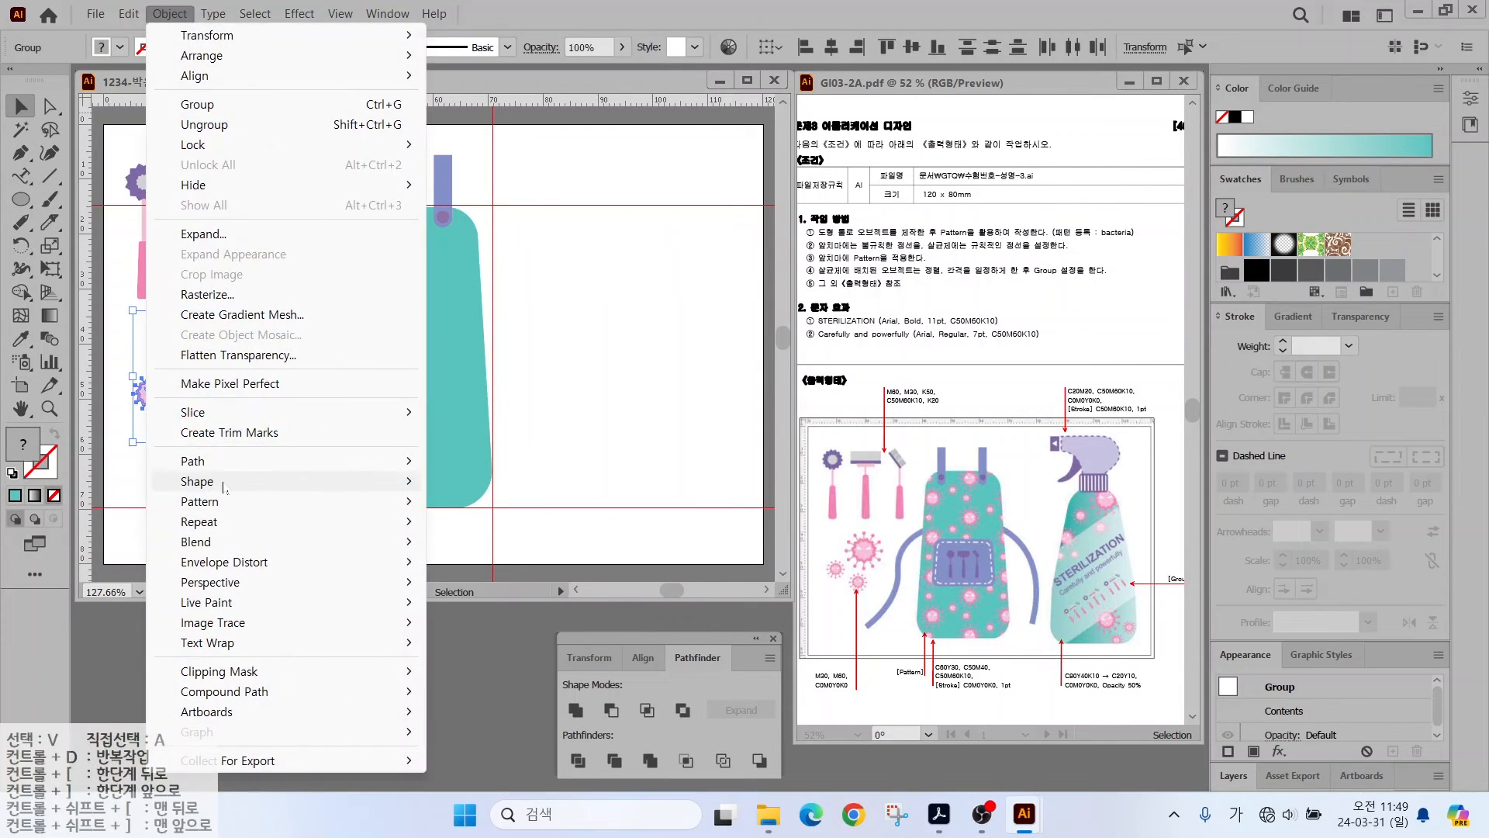
mouse_move(224, 506)
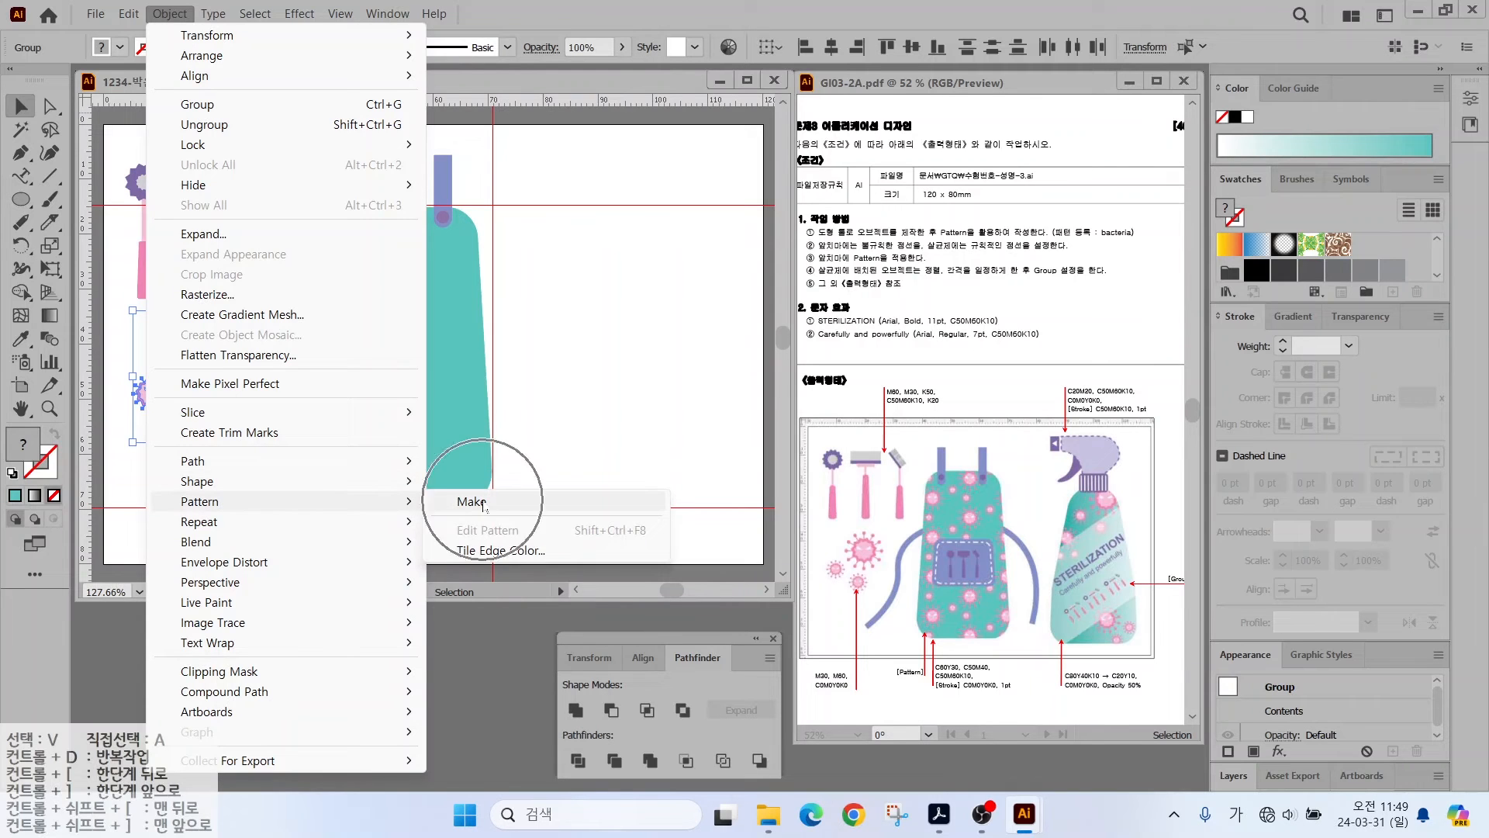
left_click(474, 503)
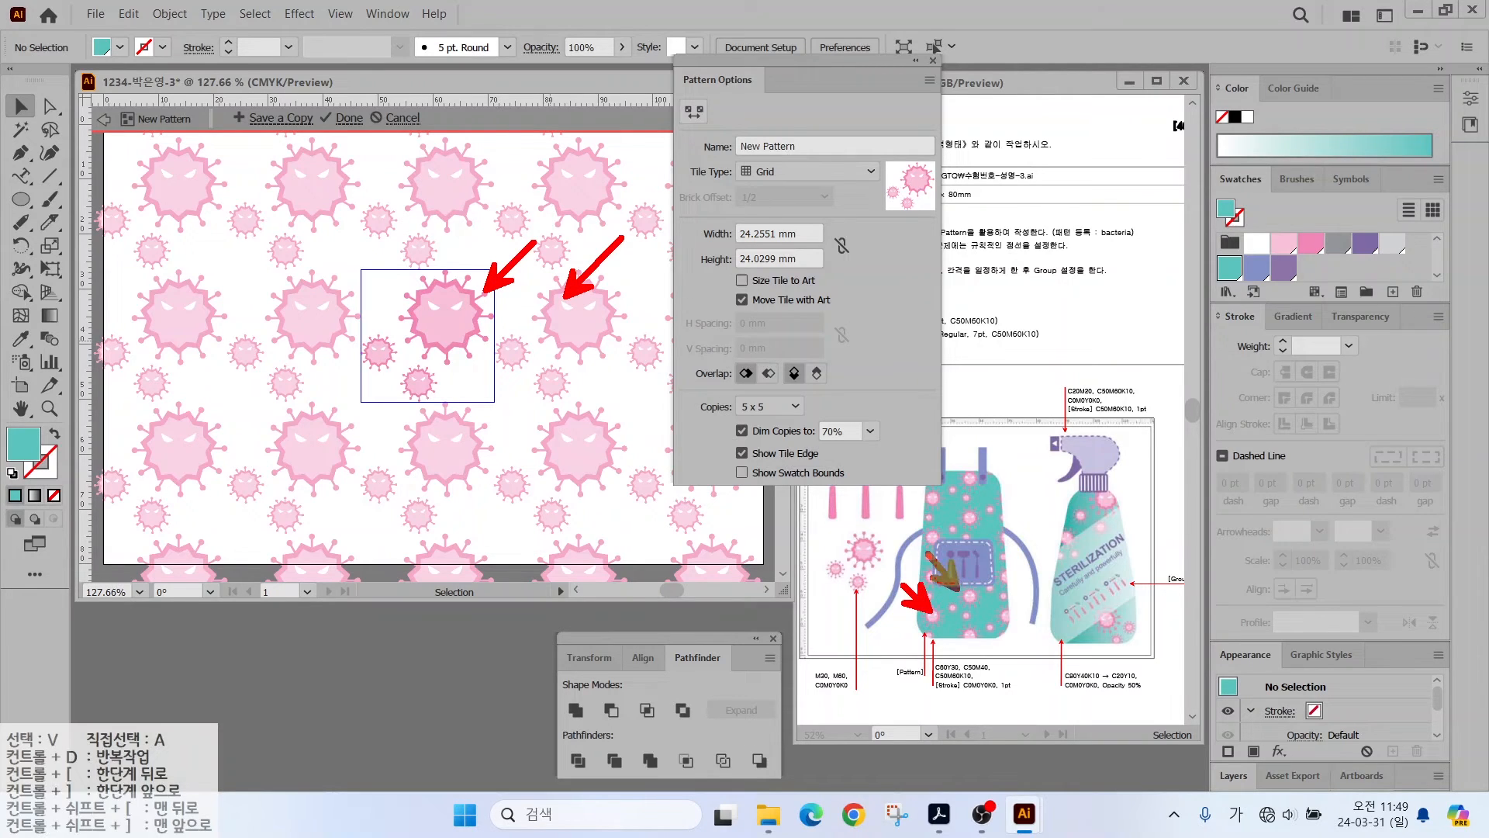
- Set the tile type to Brick by Column, name the pattern 'bacteria', and finish editing
left_click(763, 174)
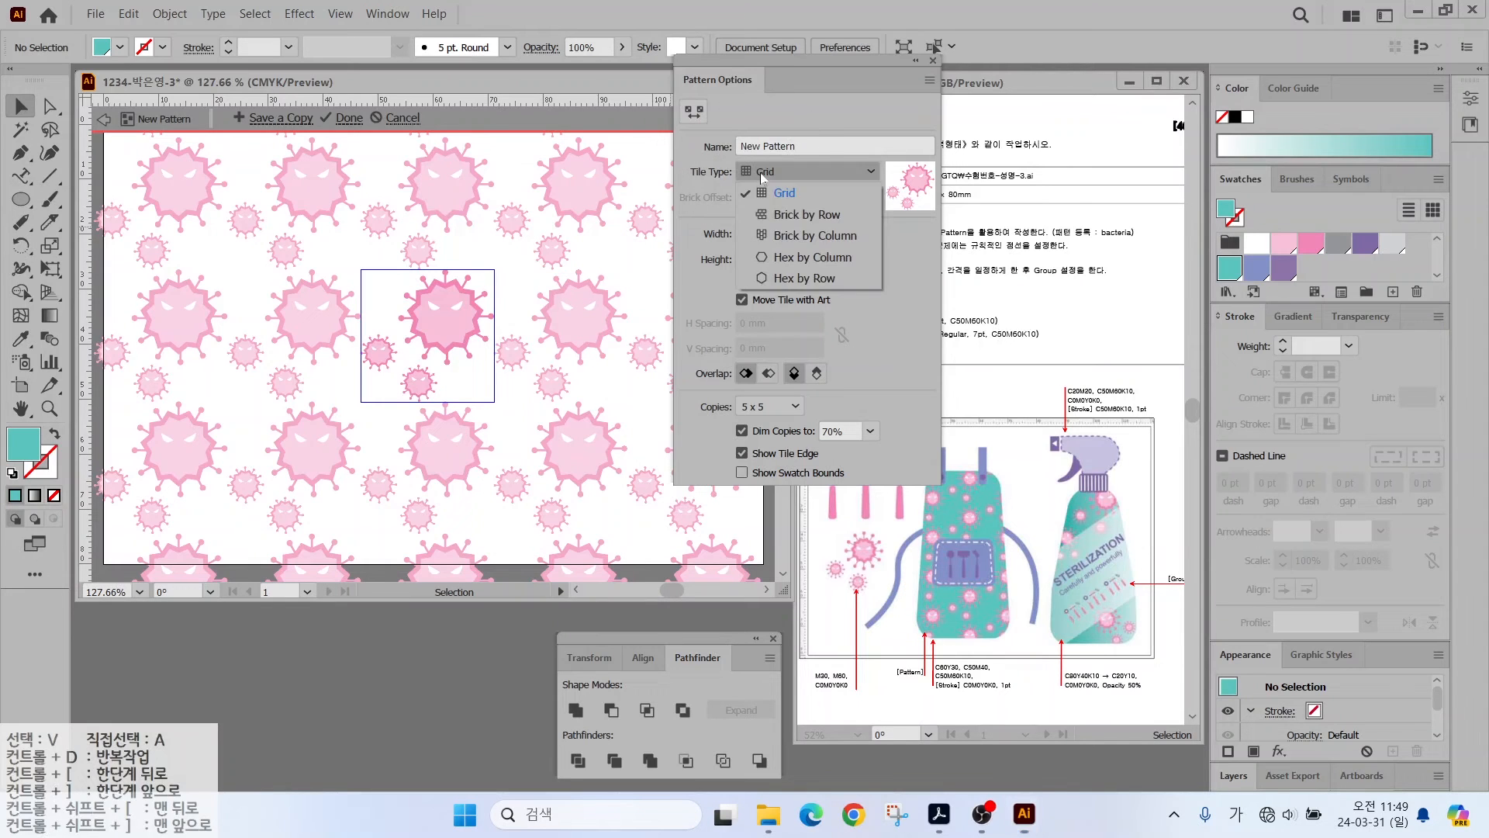
left_click(782, 214)
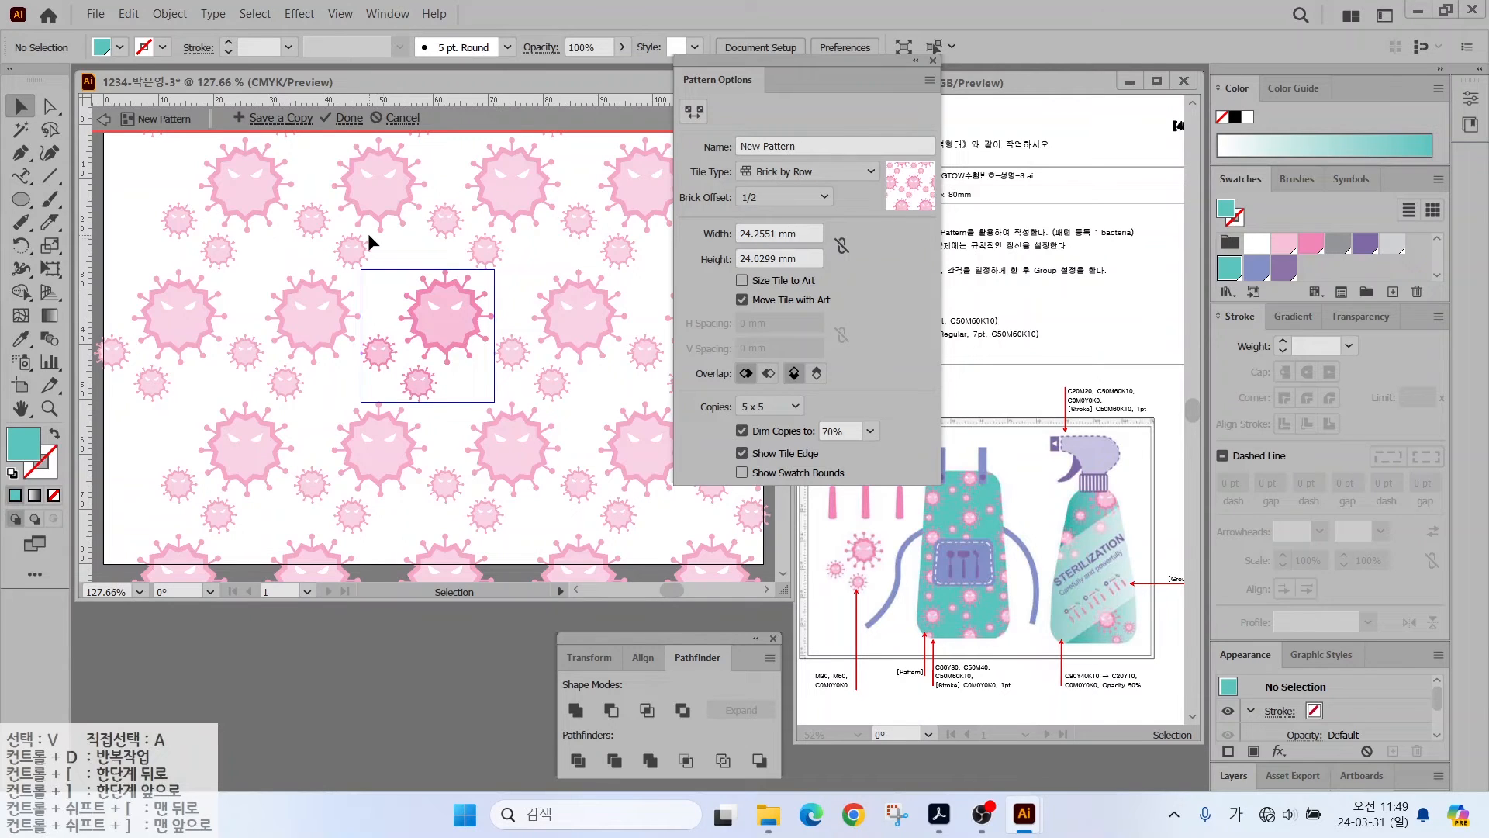
left_click(786, 175)
left_click(785, 235)
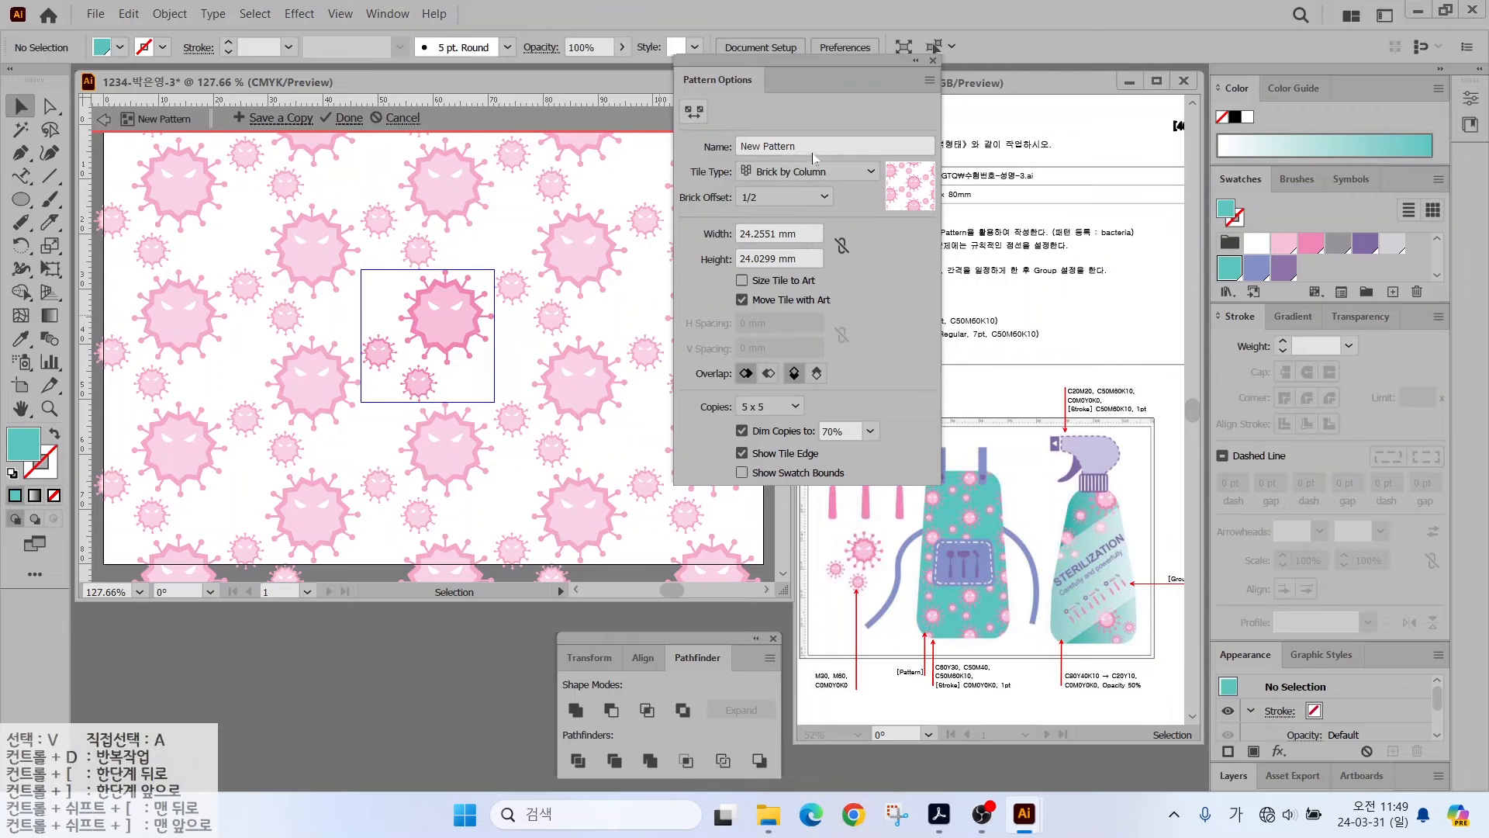
left_click_drag(812, 147, 665, 163)
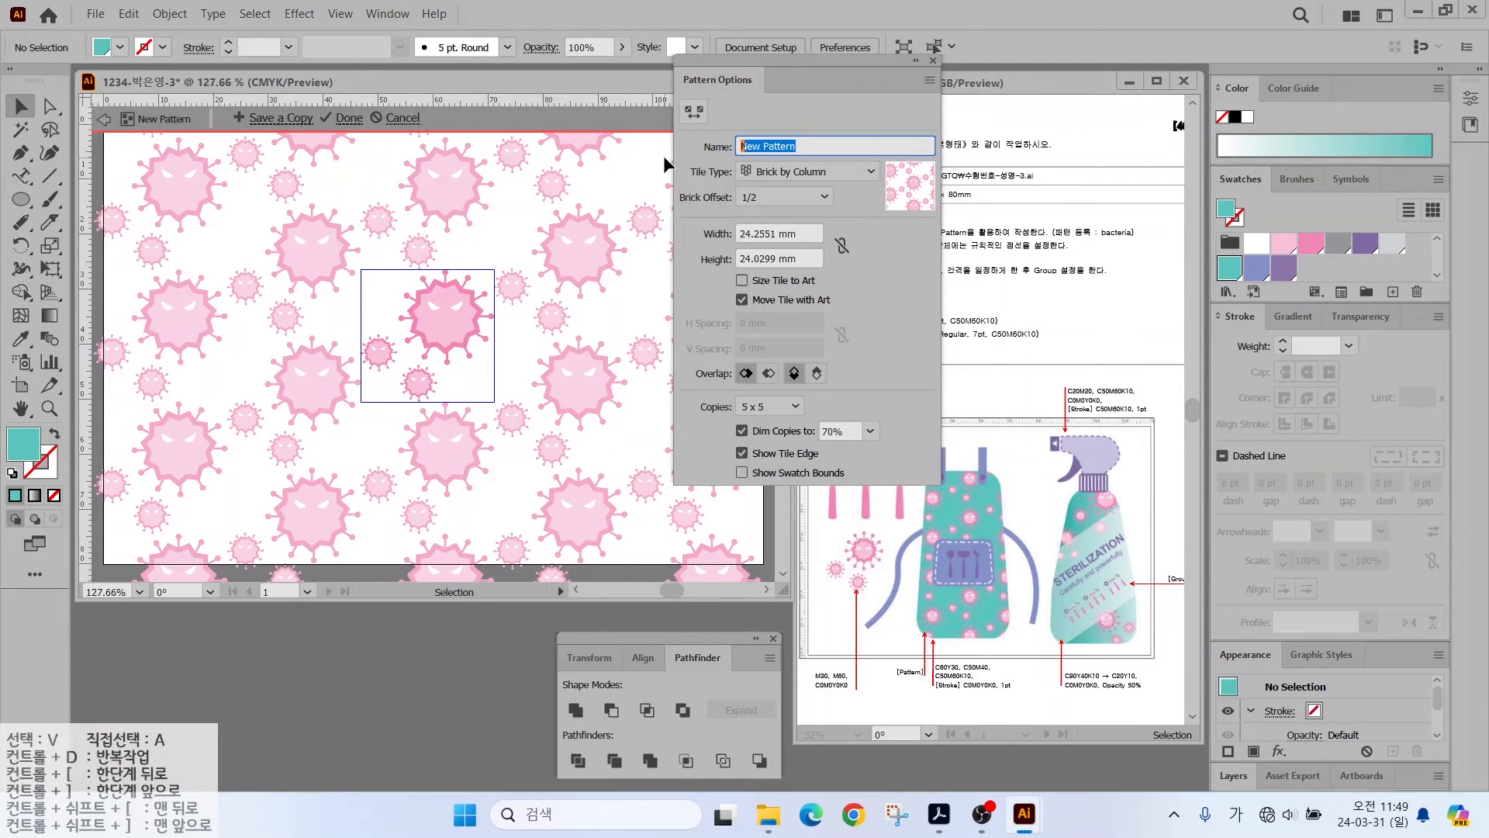
type("bacteria")
key("Return")
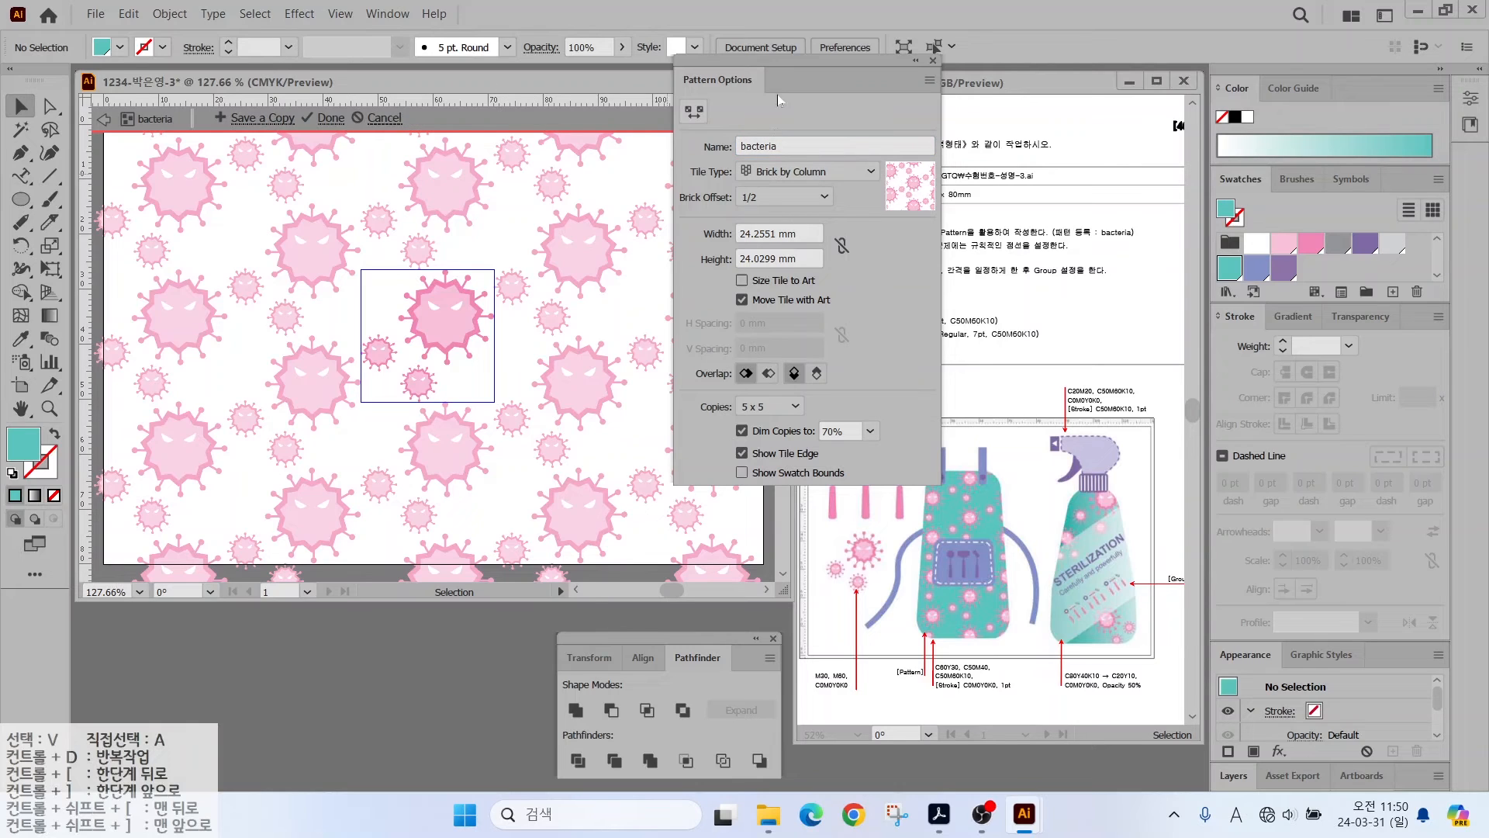
mouse_move(362, 138)
left_mouse_down()
mouse_move(295, 107)
mouse_move(367, 140)
left_mouse_up()
left_click(330, 118)
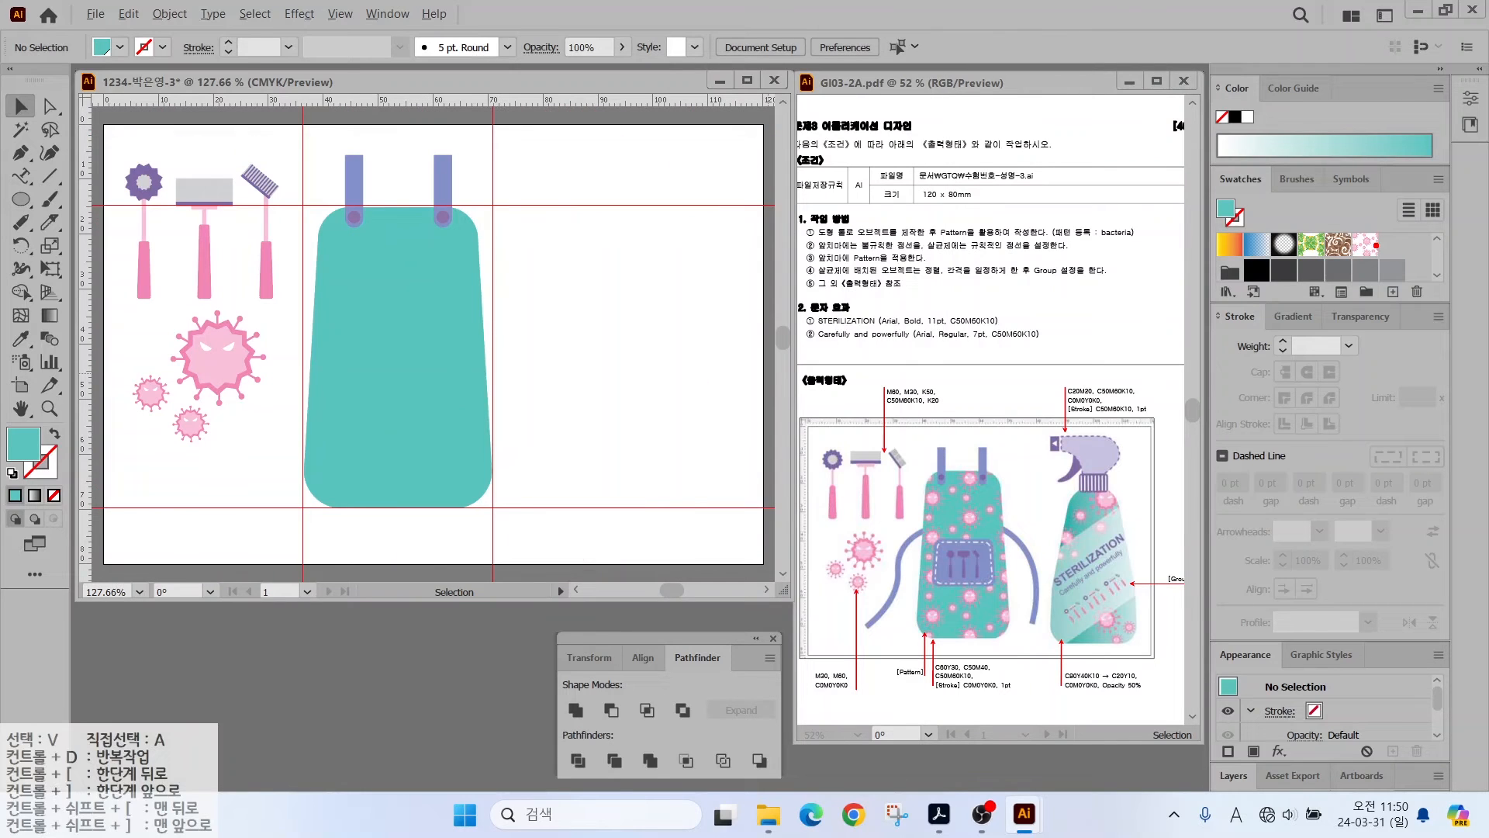
- Fill the teal apron shape with the bacteria pattern swatch
mouse_move(1391, 256)
left_mouse_down()
mouse_move(1358, 269)
mouse_move(1319, 255)
mouse_move(1364, 231)
mouse_move(1384, 267)
left_mouse_up()
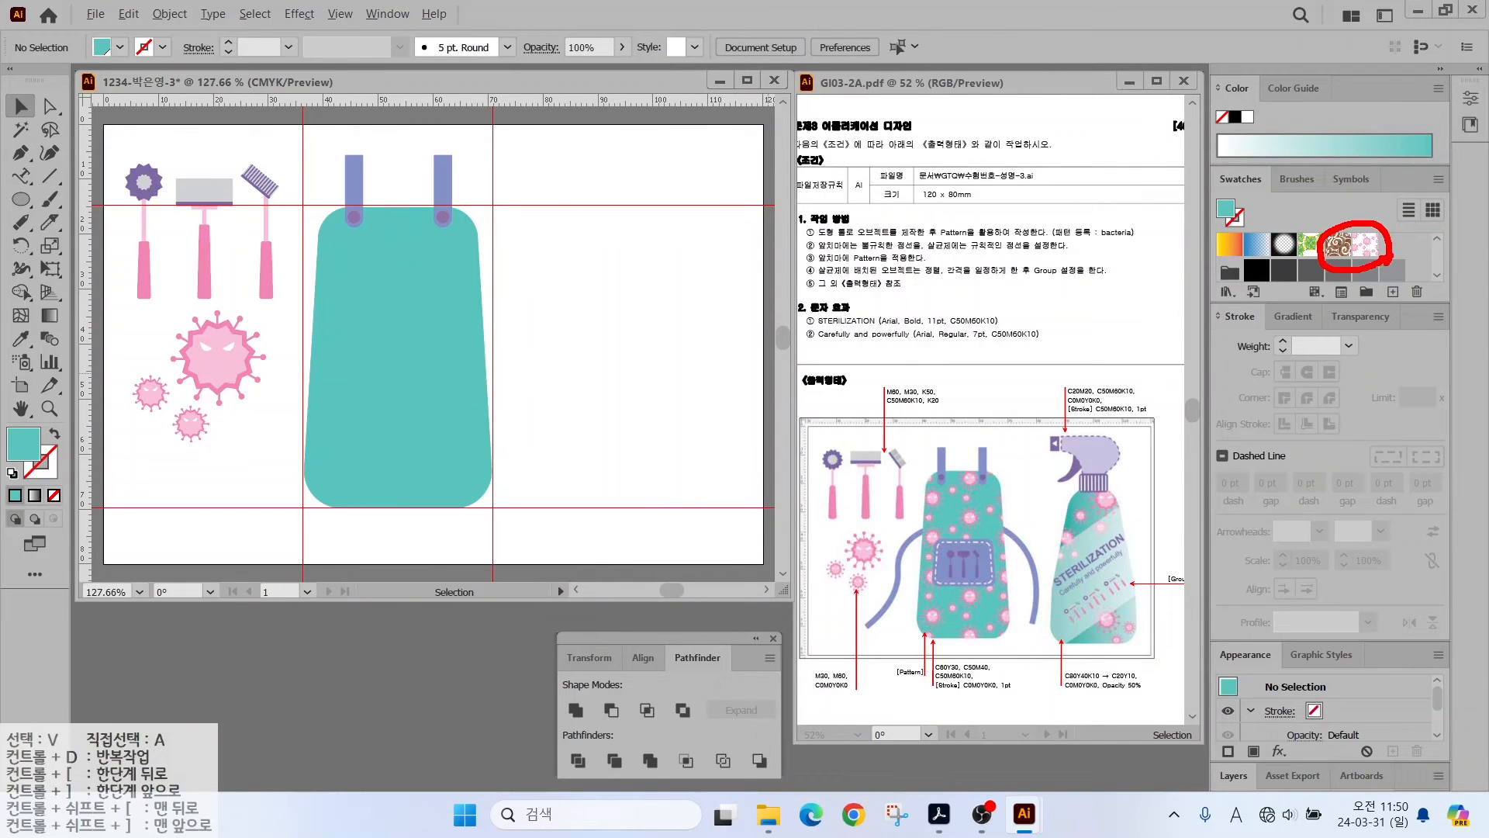
left_click_drag(1434, 310, 1385, 264)
left_click(428, 320)
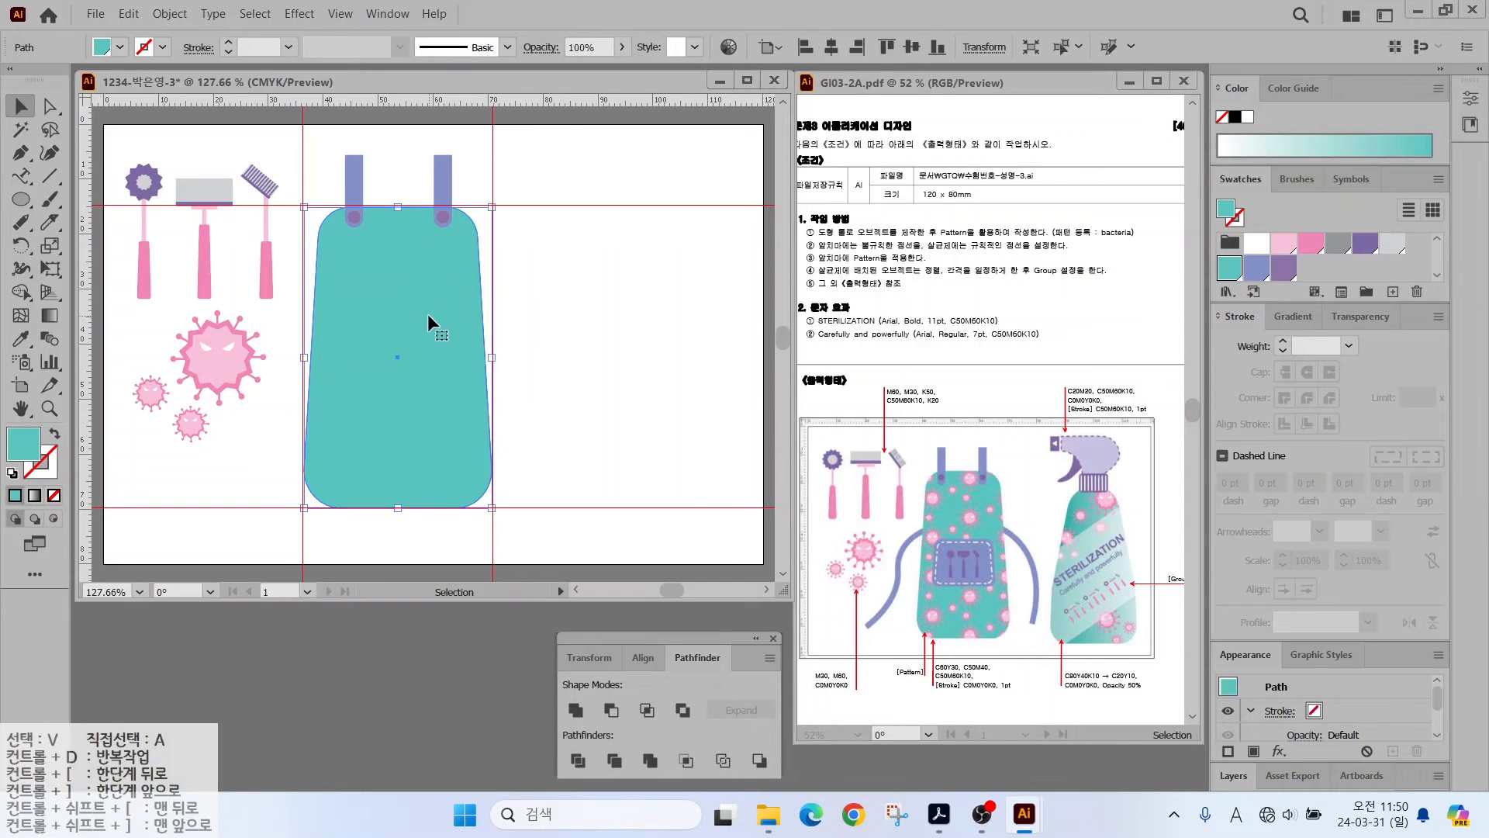
scroll(1369, 256, "up", 2)
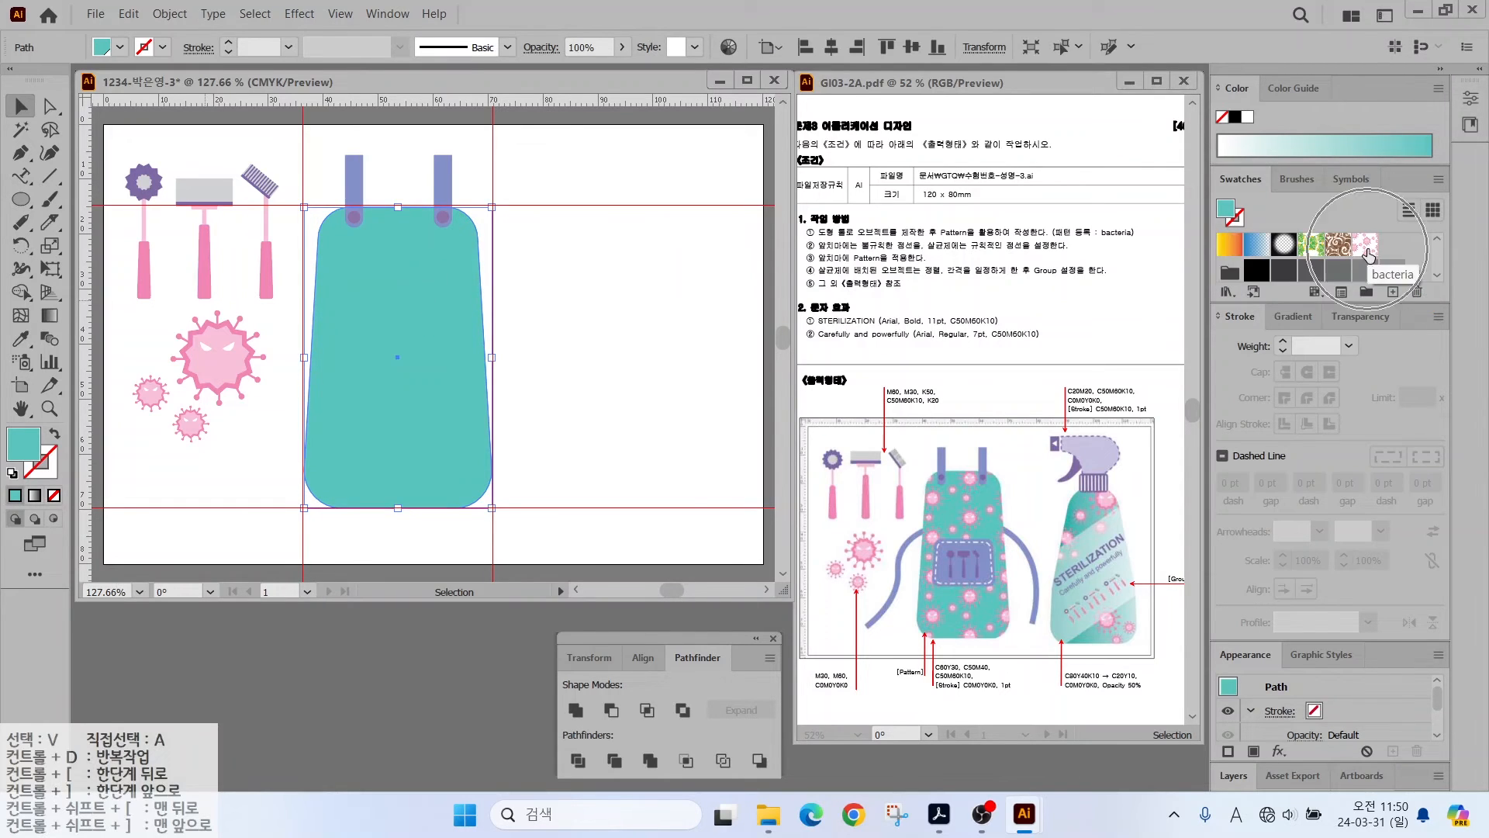
left_click(1367, 252)
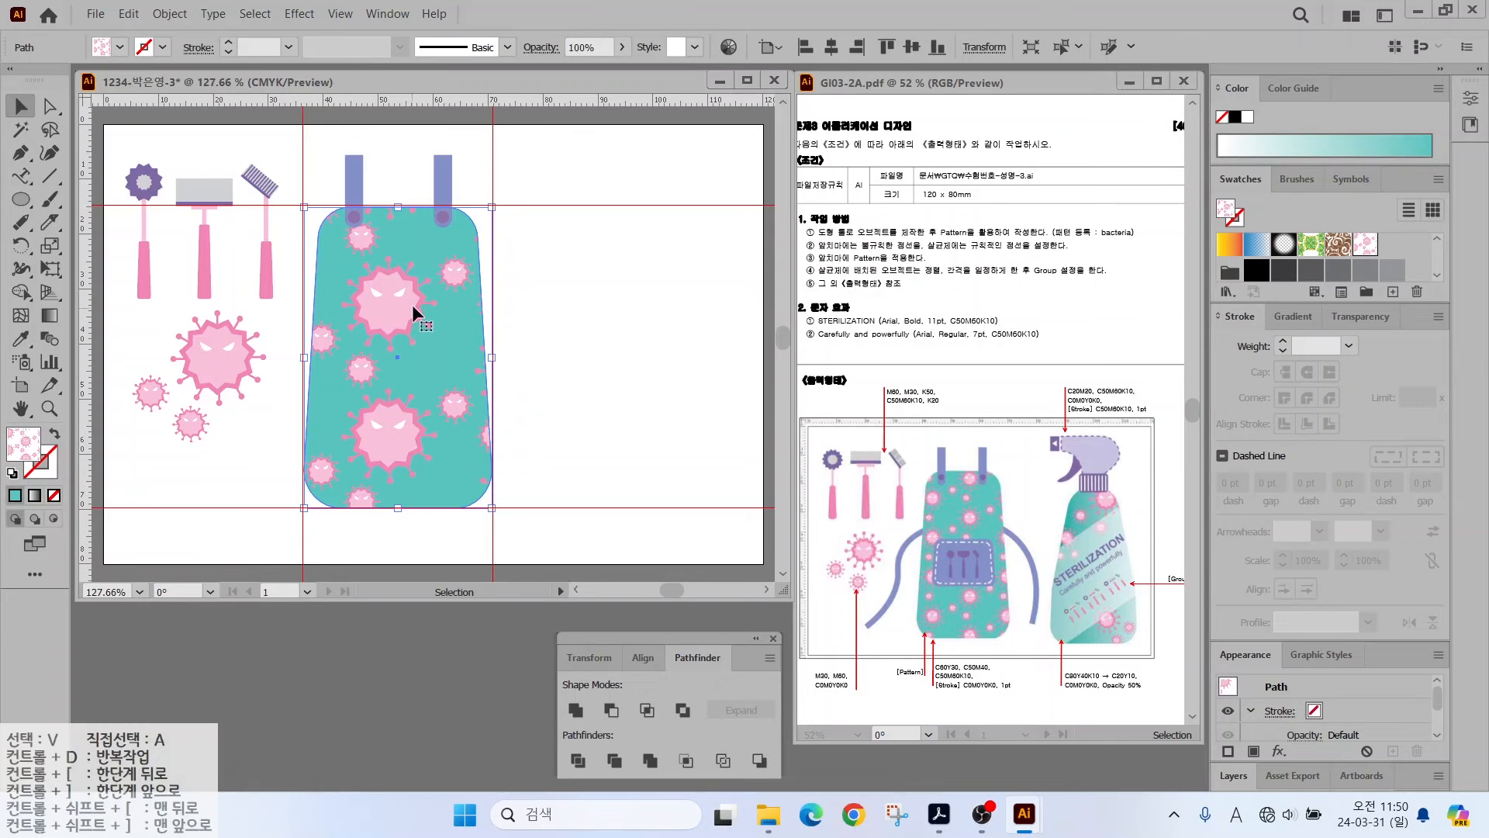
- Scale only the pattern to 50%, with Transform Objects unchecked, then deselect
double_click(49, 245)
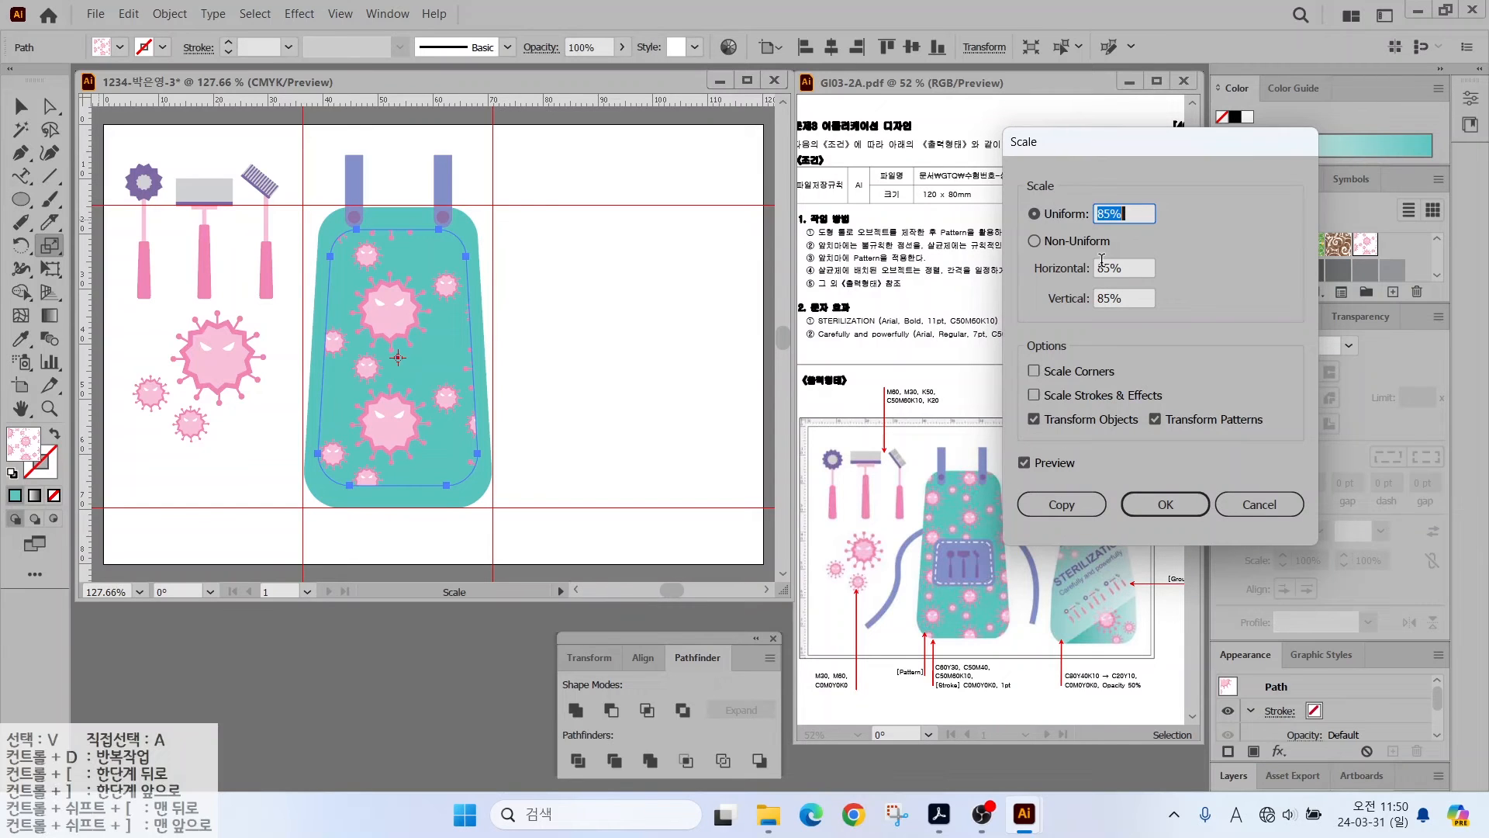
type("50")
left_click(1024, 463)
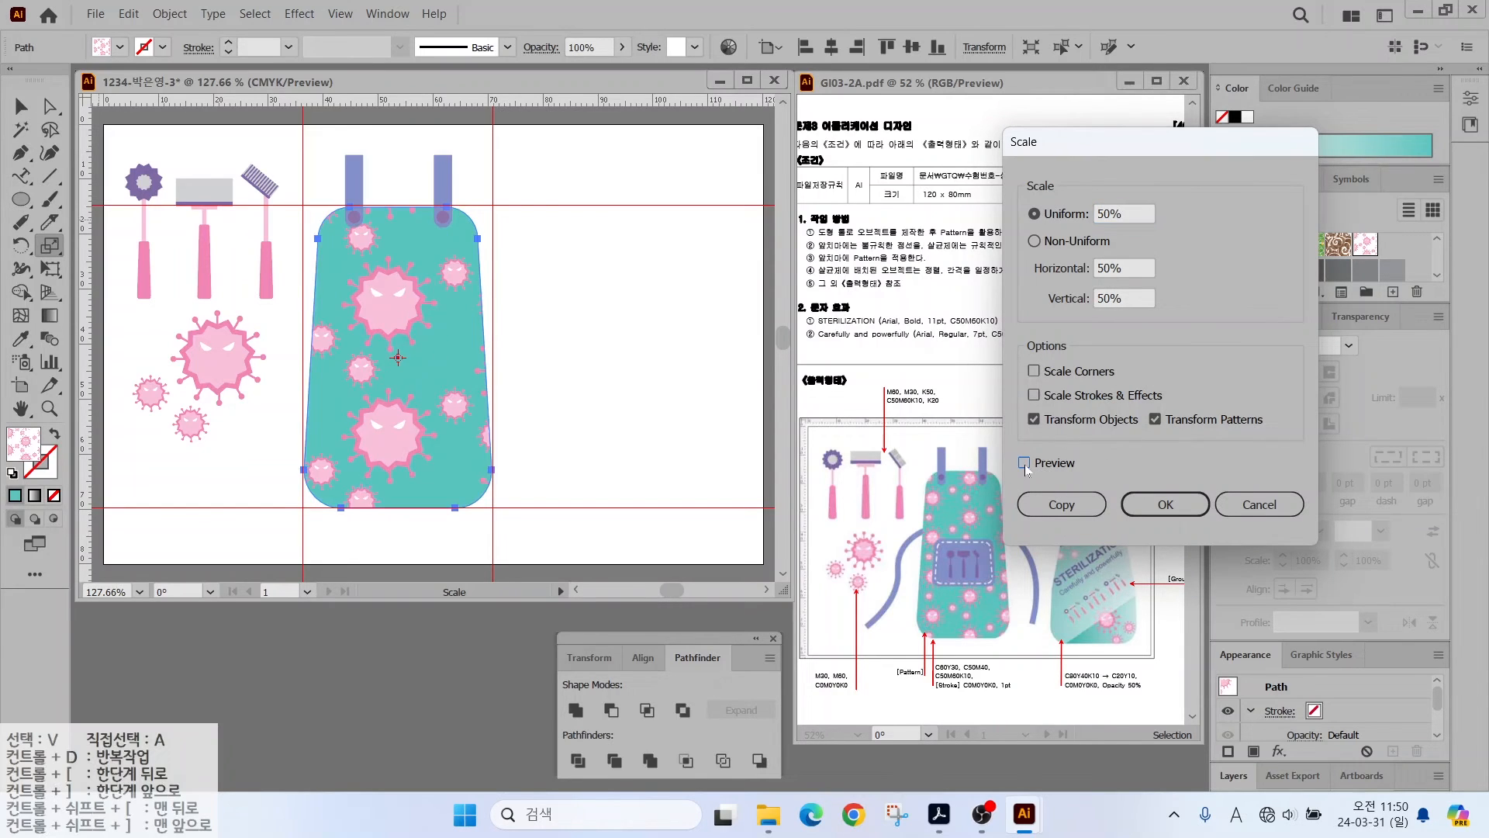
left_click(1024, 463)
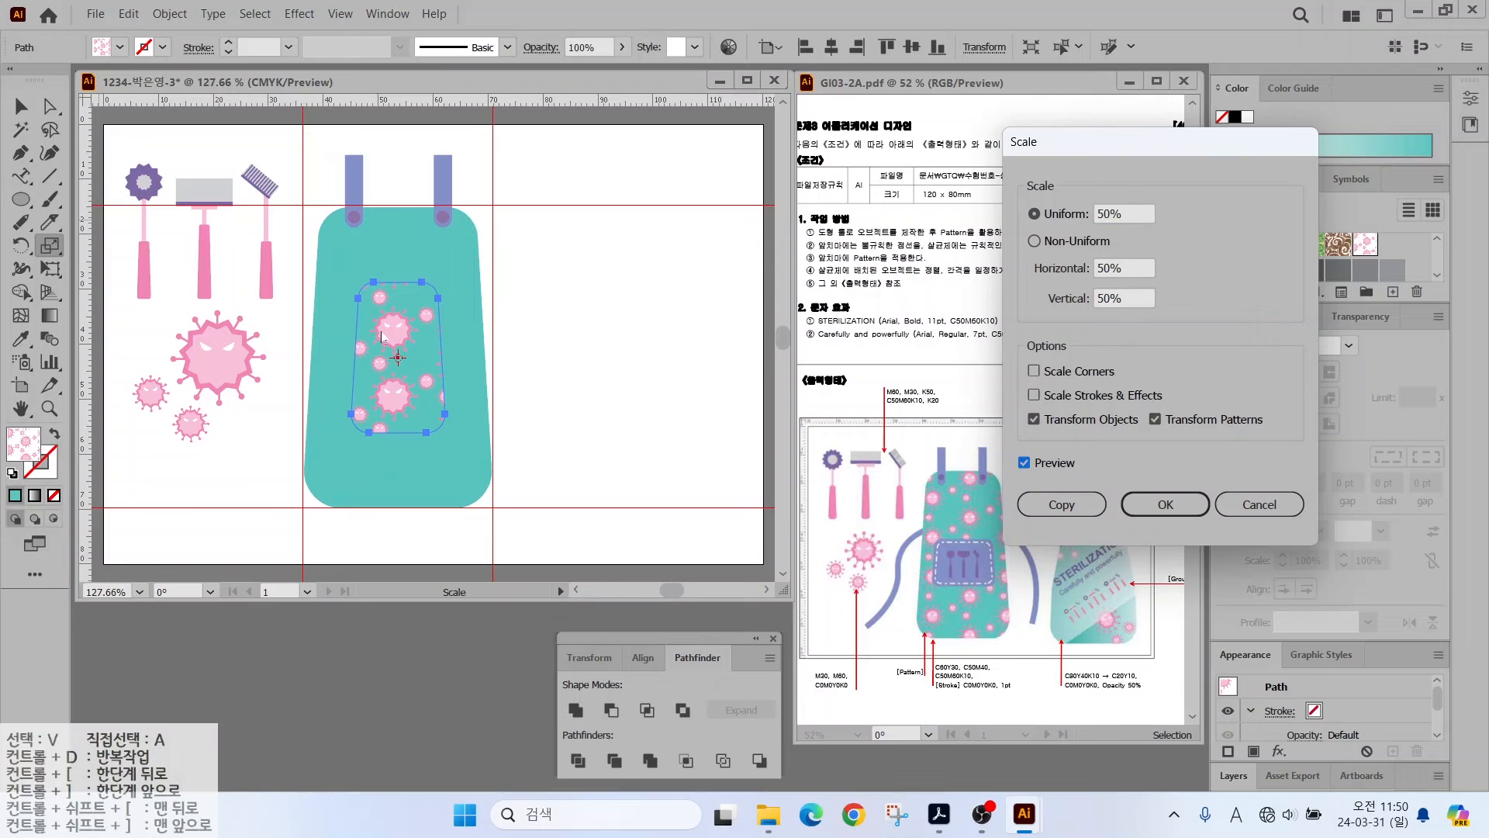
left_click(1033, 420)
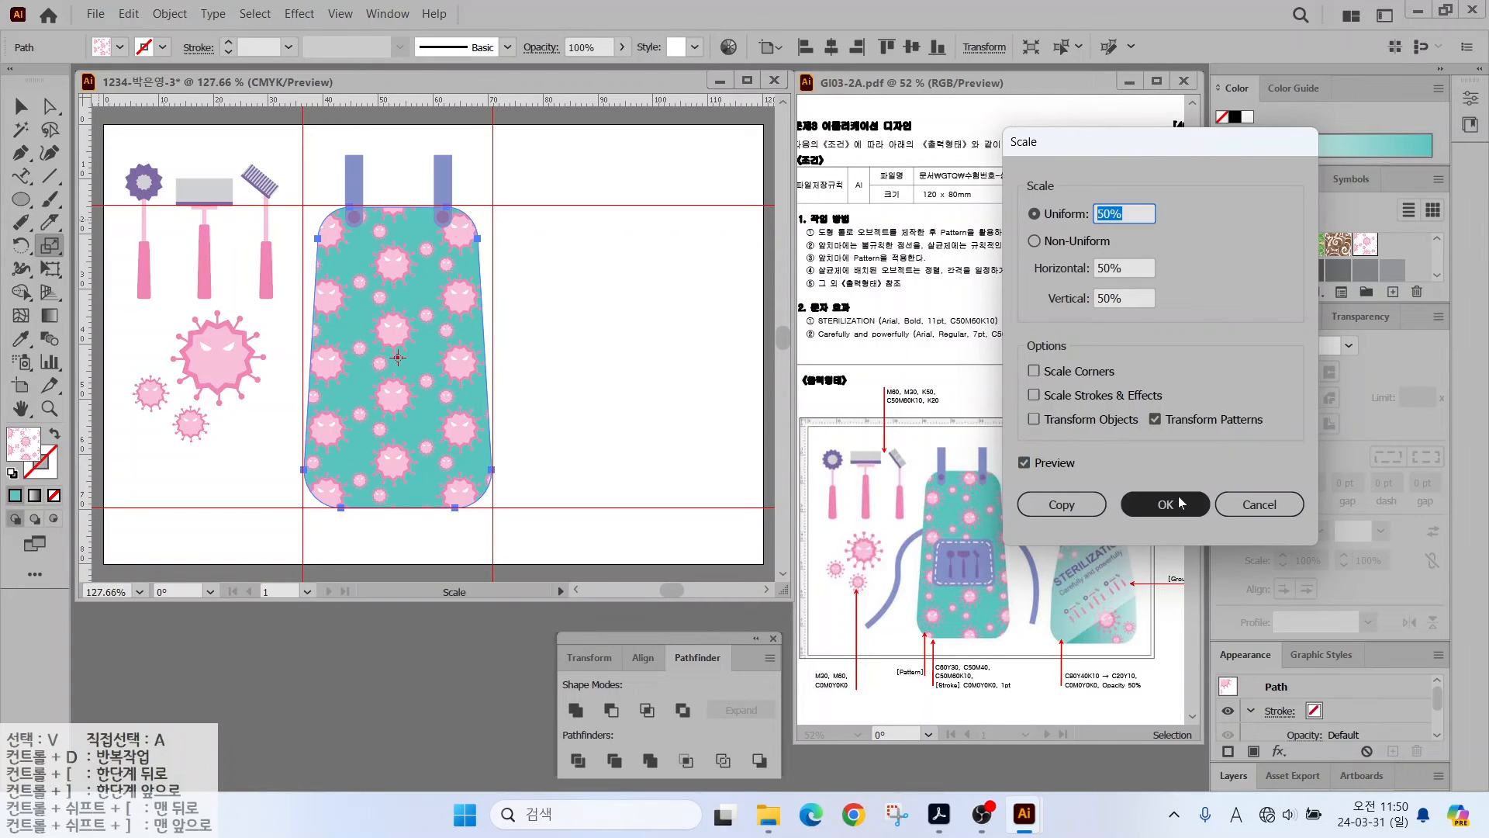
left_click(1166, 504)
key("v")
left_click(546, 285)
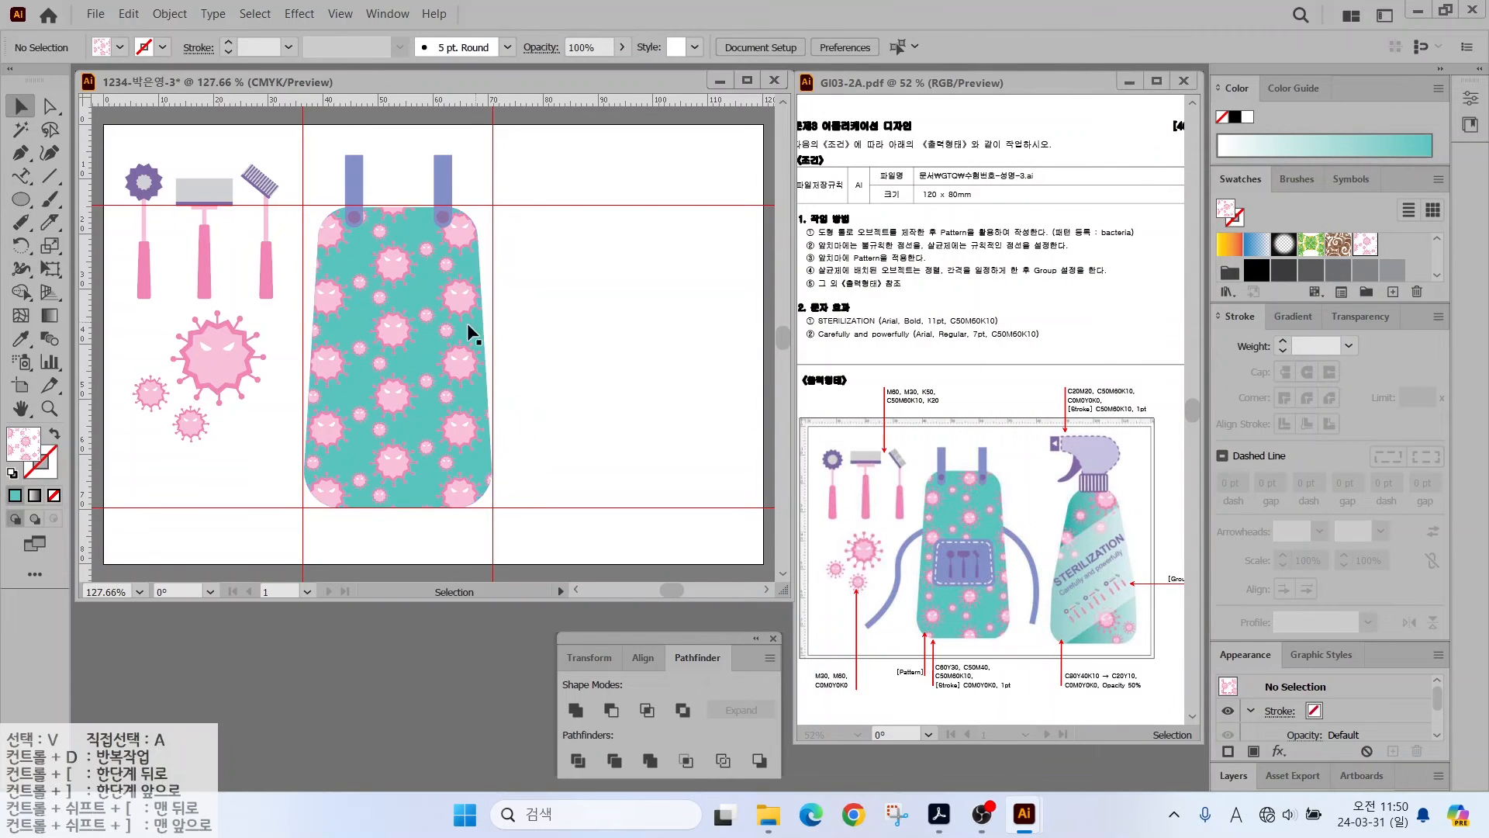
- Draw a curved tie path on the apron's left side and make it a stroke
key("ctrl+=")
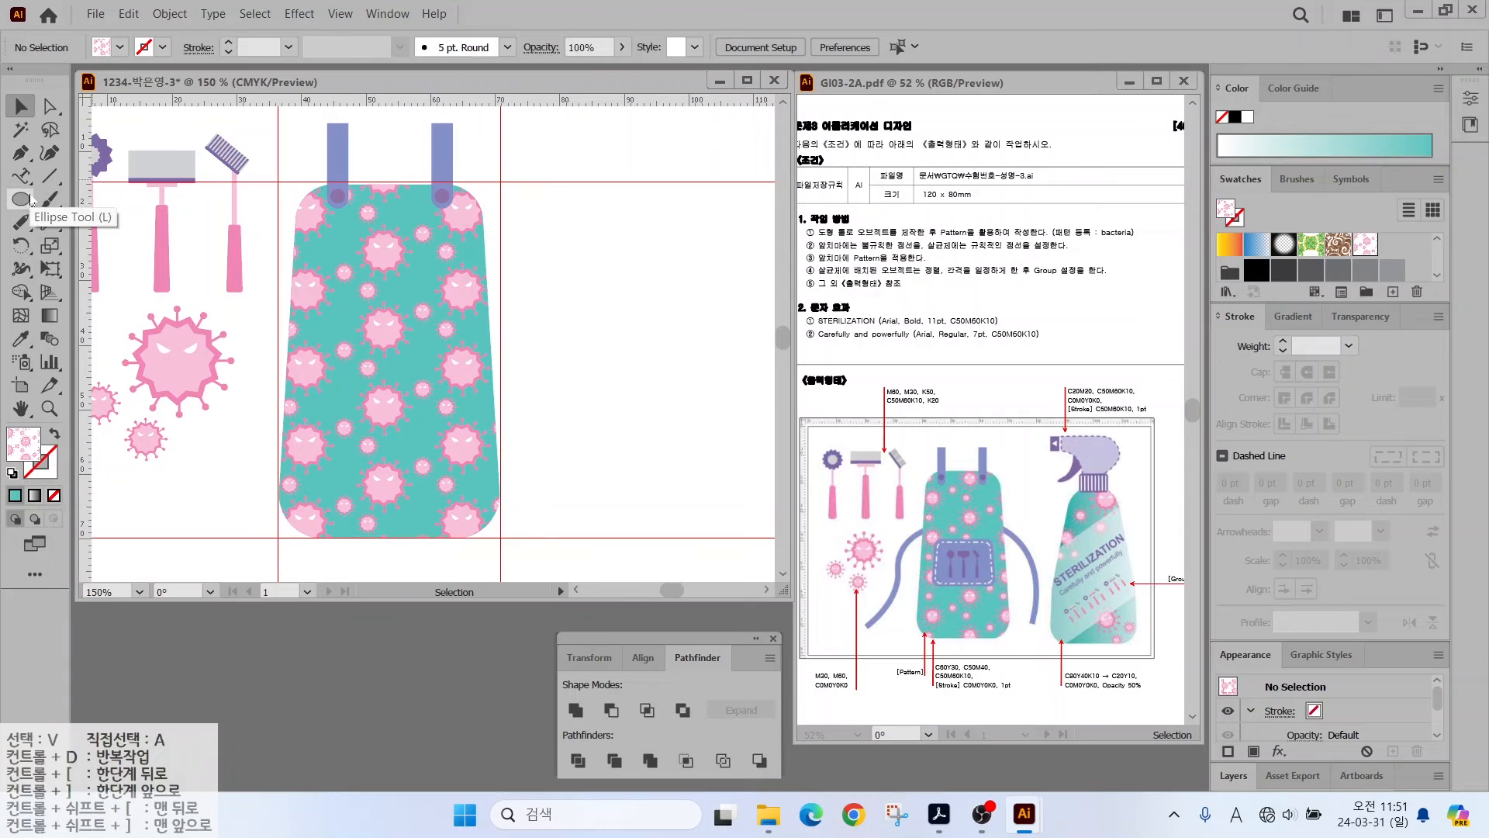
left_click(21, 153)
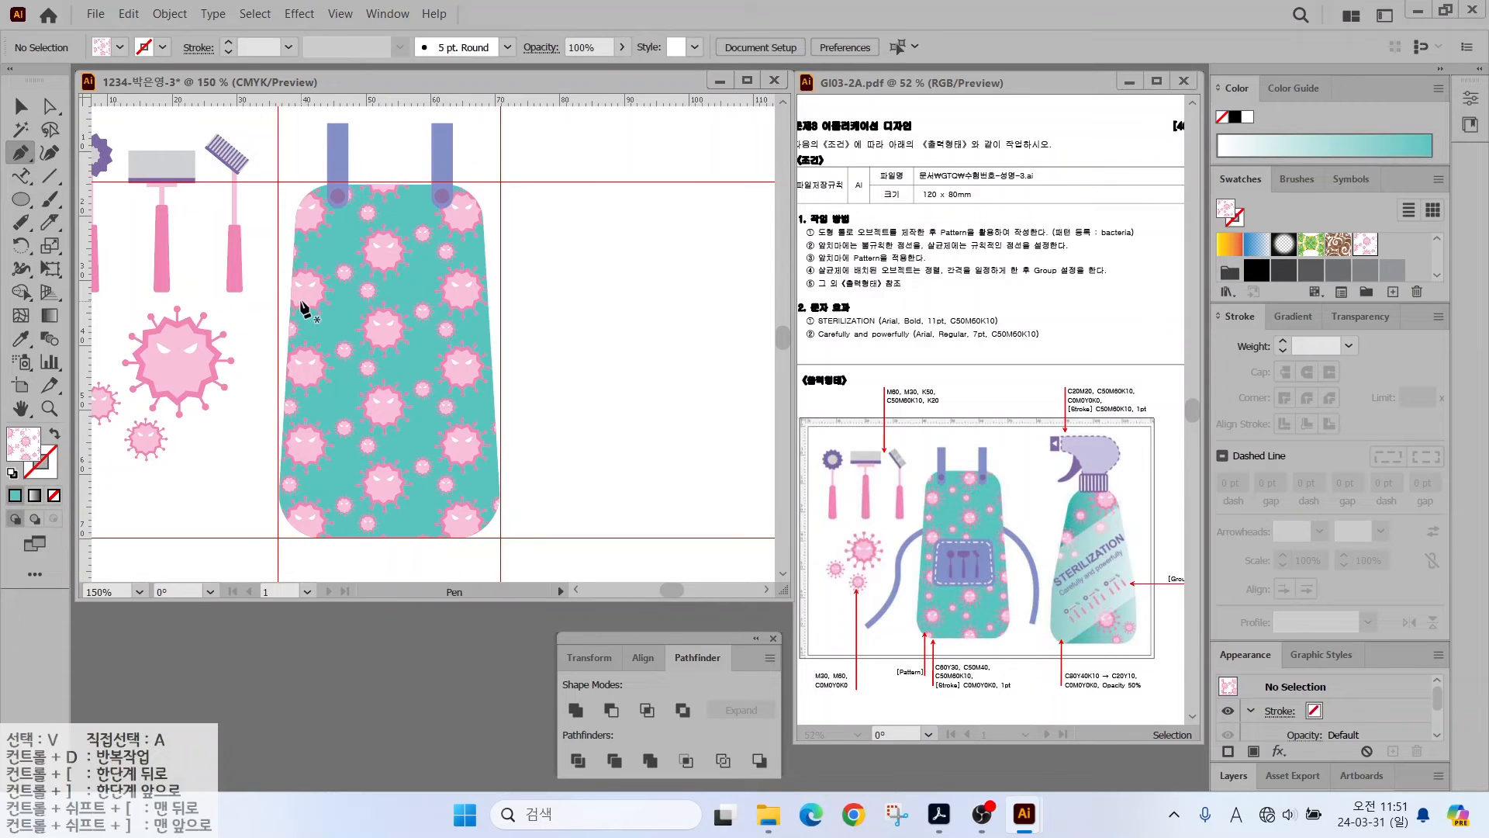
left_click(300, 301)
left_click_drag(248, 358, 242, 384)
left_click_drag(227, 448, 218, 469)
left_click(175, 499)
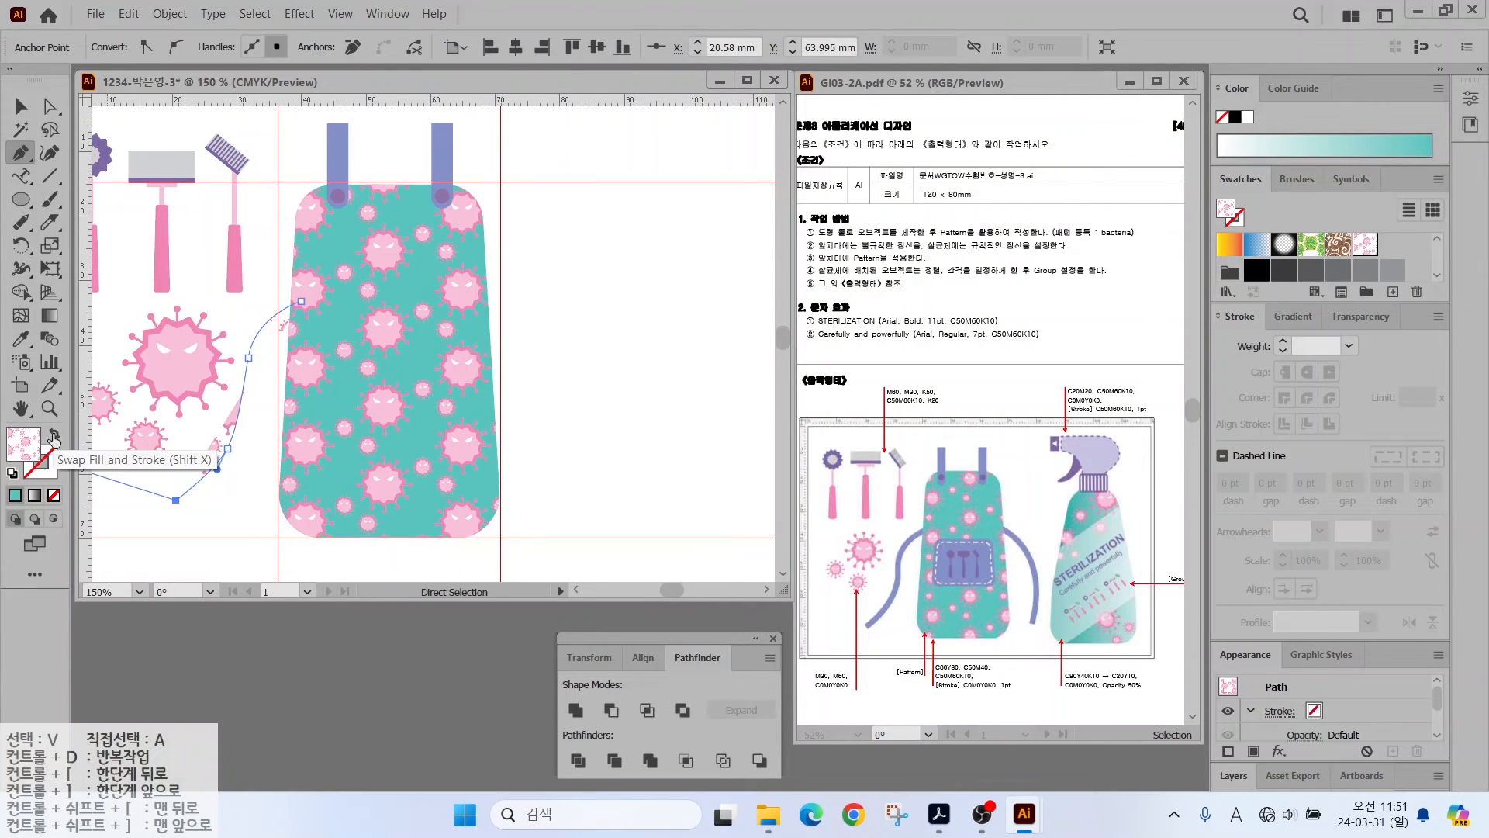
left_click(51, 433)
- Give the left tie a blue-violet 7 pt stroke and send it behind the apron
key("v")
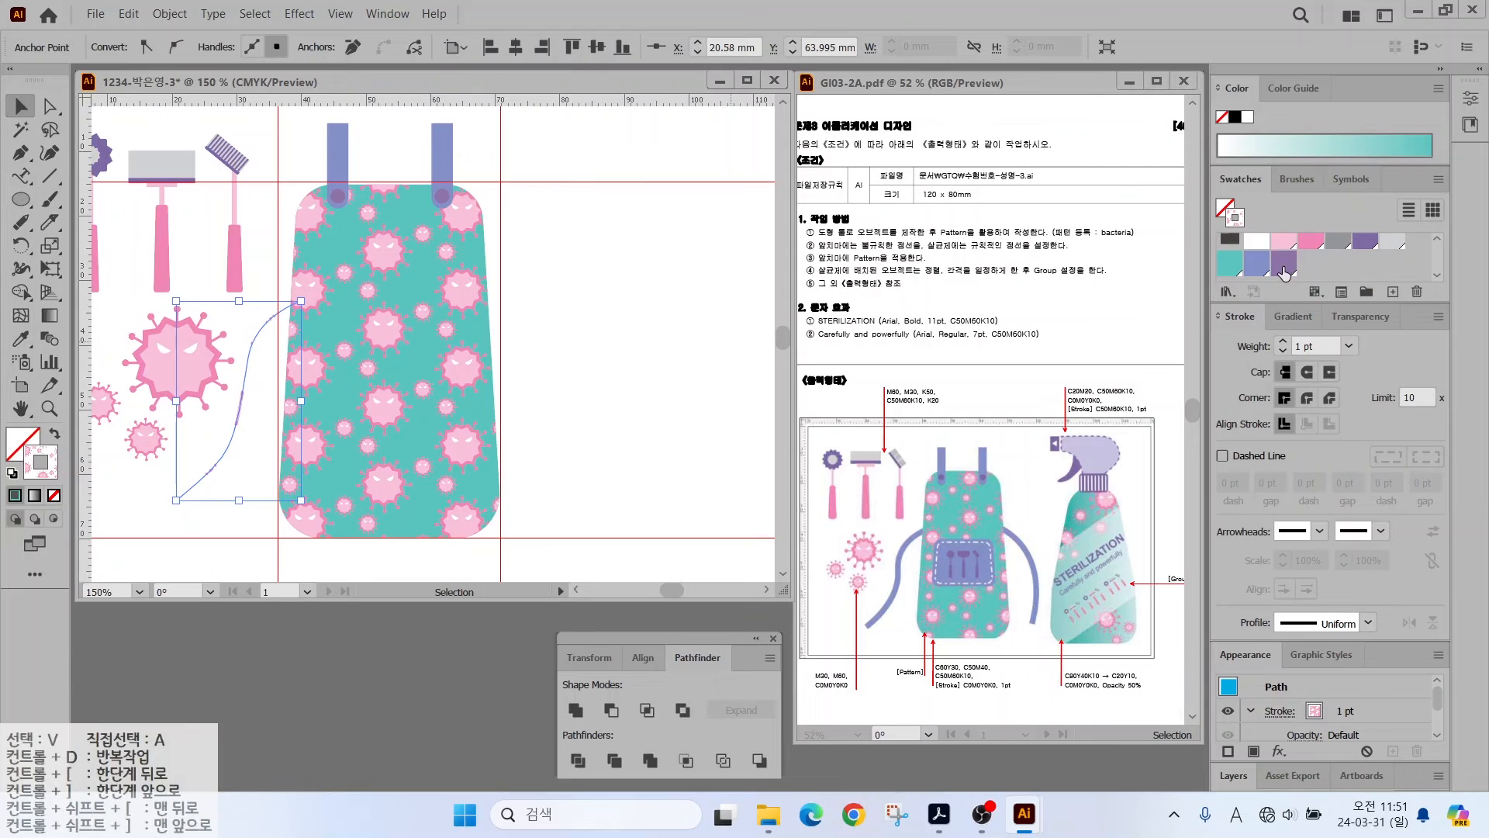
left_click(1283, 263)
left_click(1257, 264)
left_click(1283, 342)
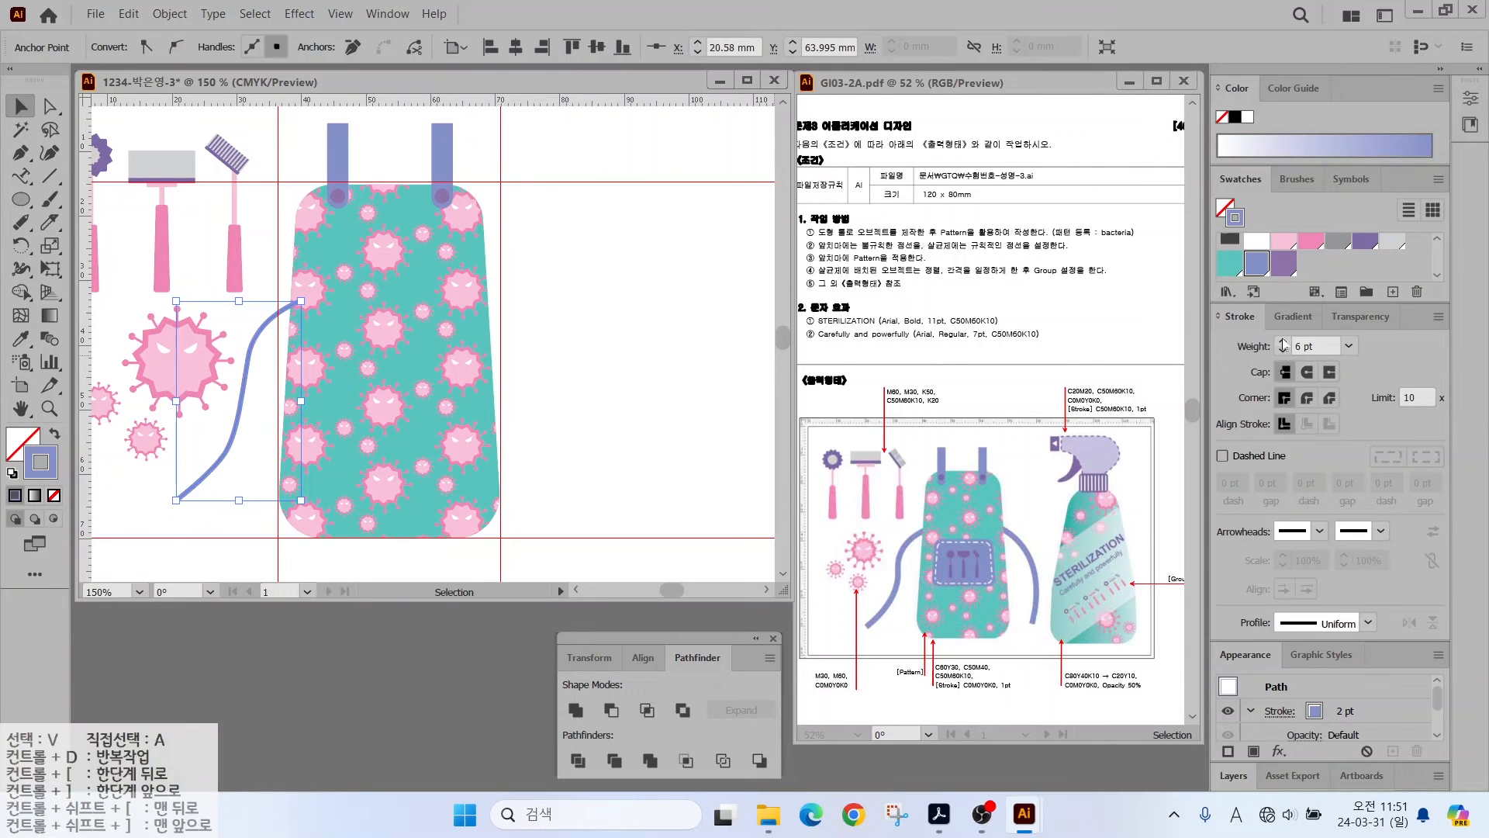
right_click(256, 315)
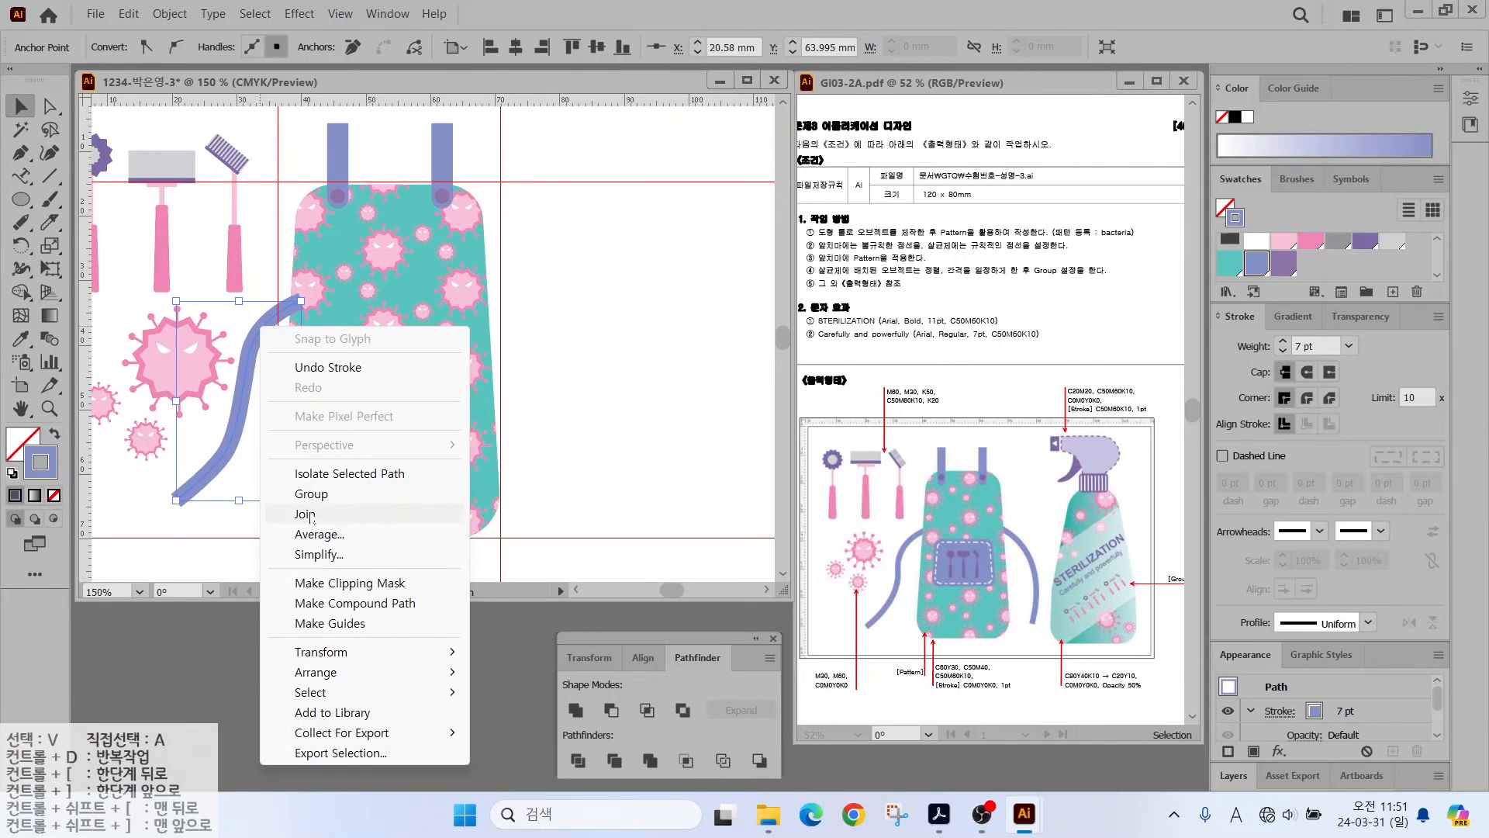
mouse_move(411, 672)
left_click(529, 712)
left_click(635, 375)
- Draw a matching curved tie on the right side and send it behind the apron
key("p")
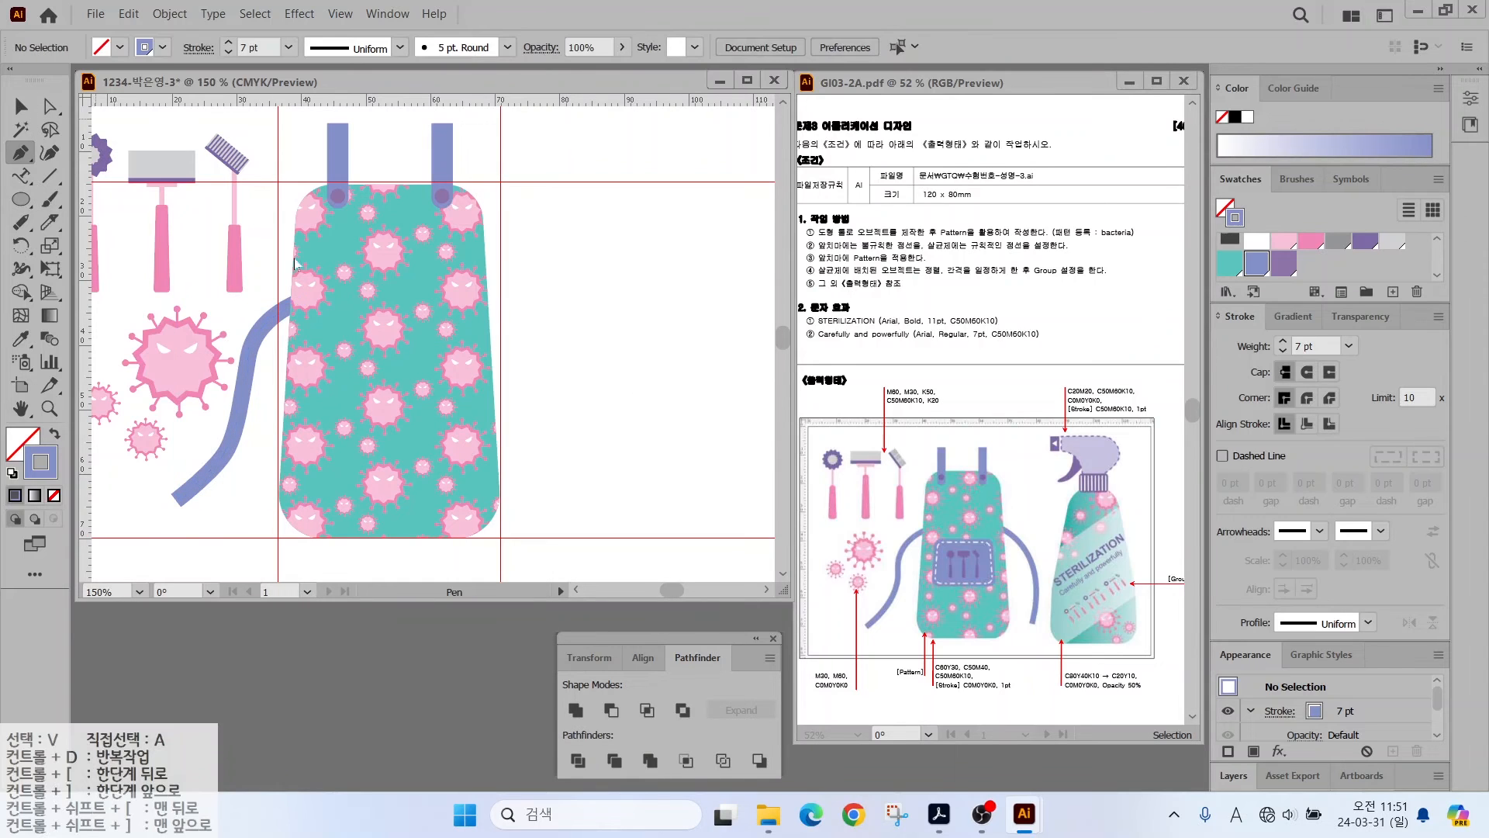
left_click(470, 300)
left_click_drag(545, 358, 566, 401)
left_click_drag(534, 499, 512, 541)
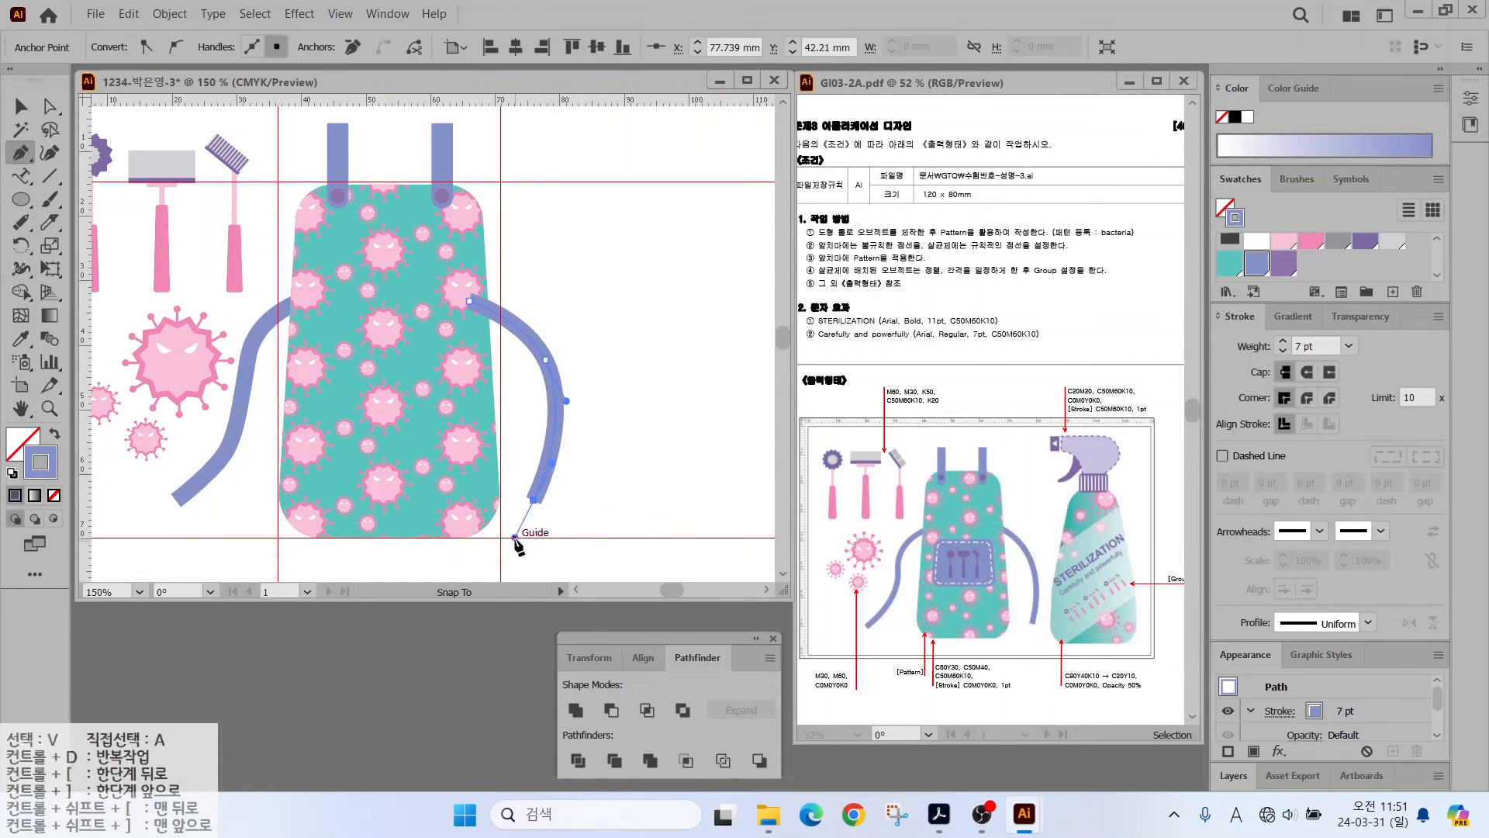
left_click(581, 509, "ctrl")
left_click(21, 111)
right_click(553, 380)
mouse_move(659, 698)
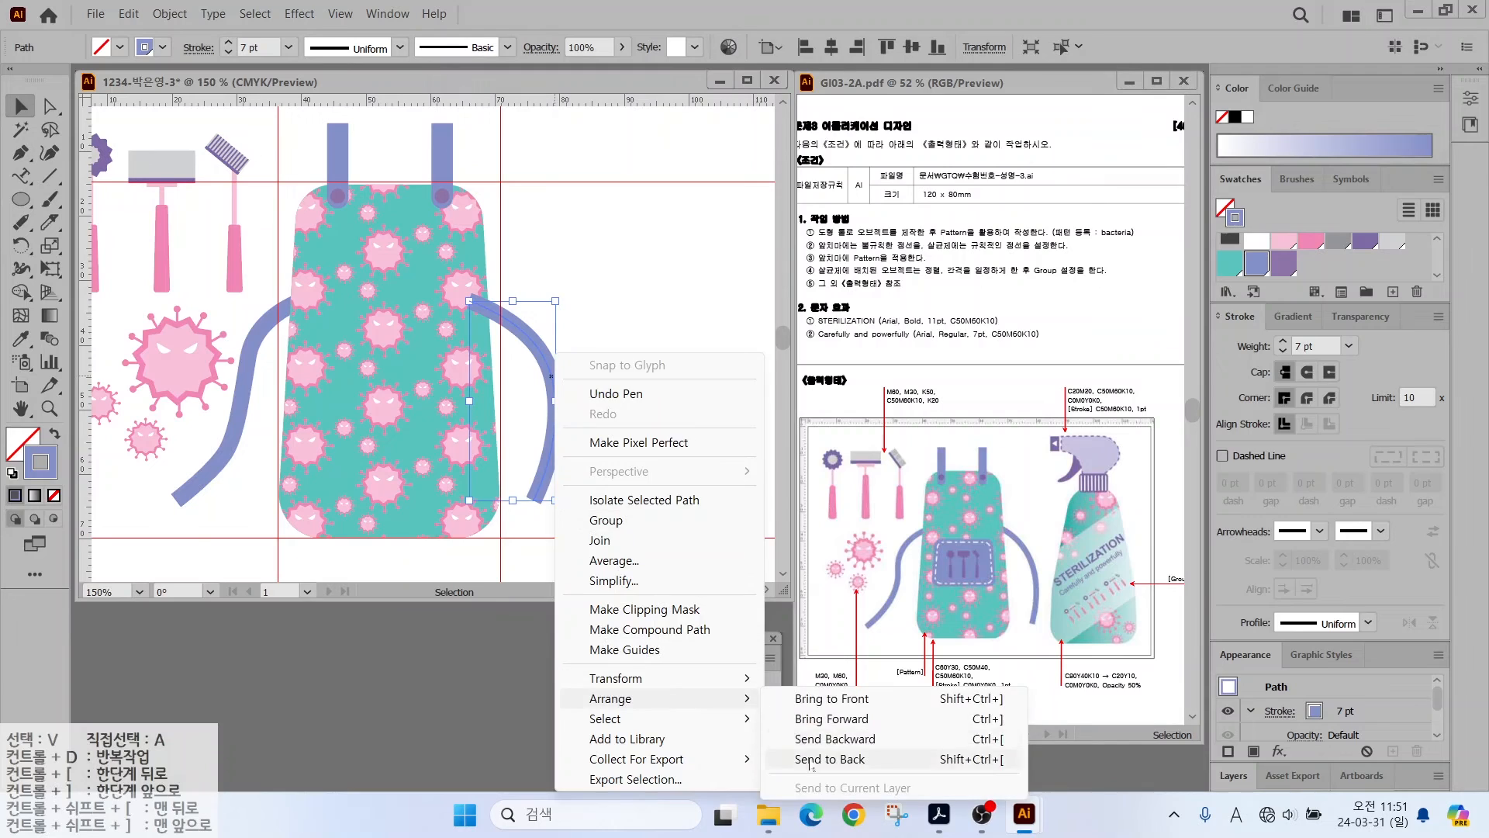
left_click(797, 760)
left_click(636, 465)
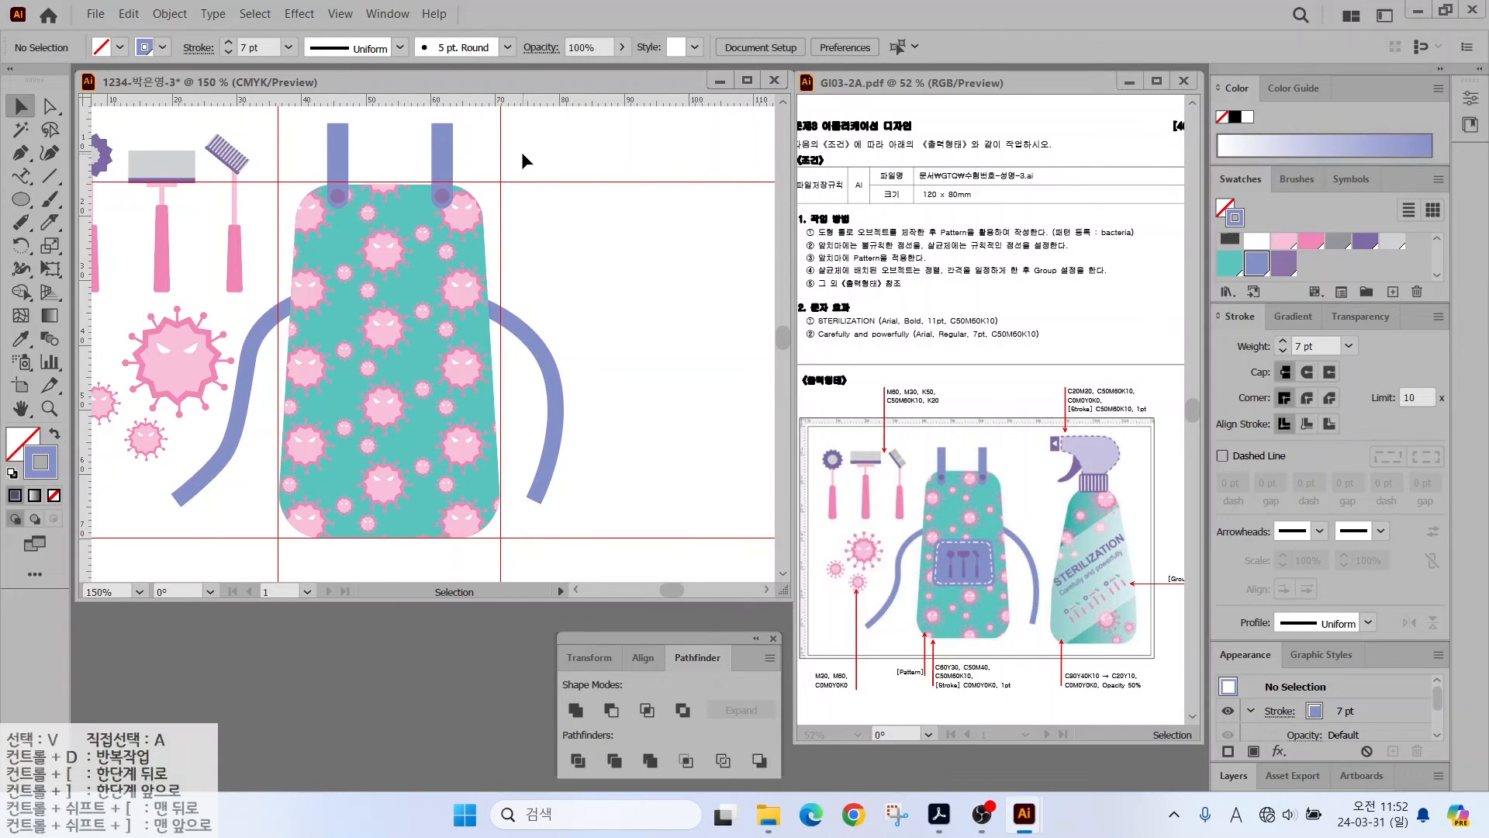
- Select all existing artwork and lock it with Object > Lock > Selection
key("ctrl+a")
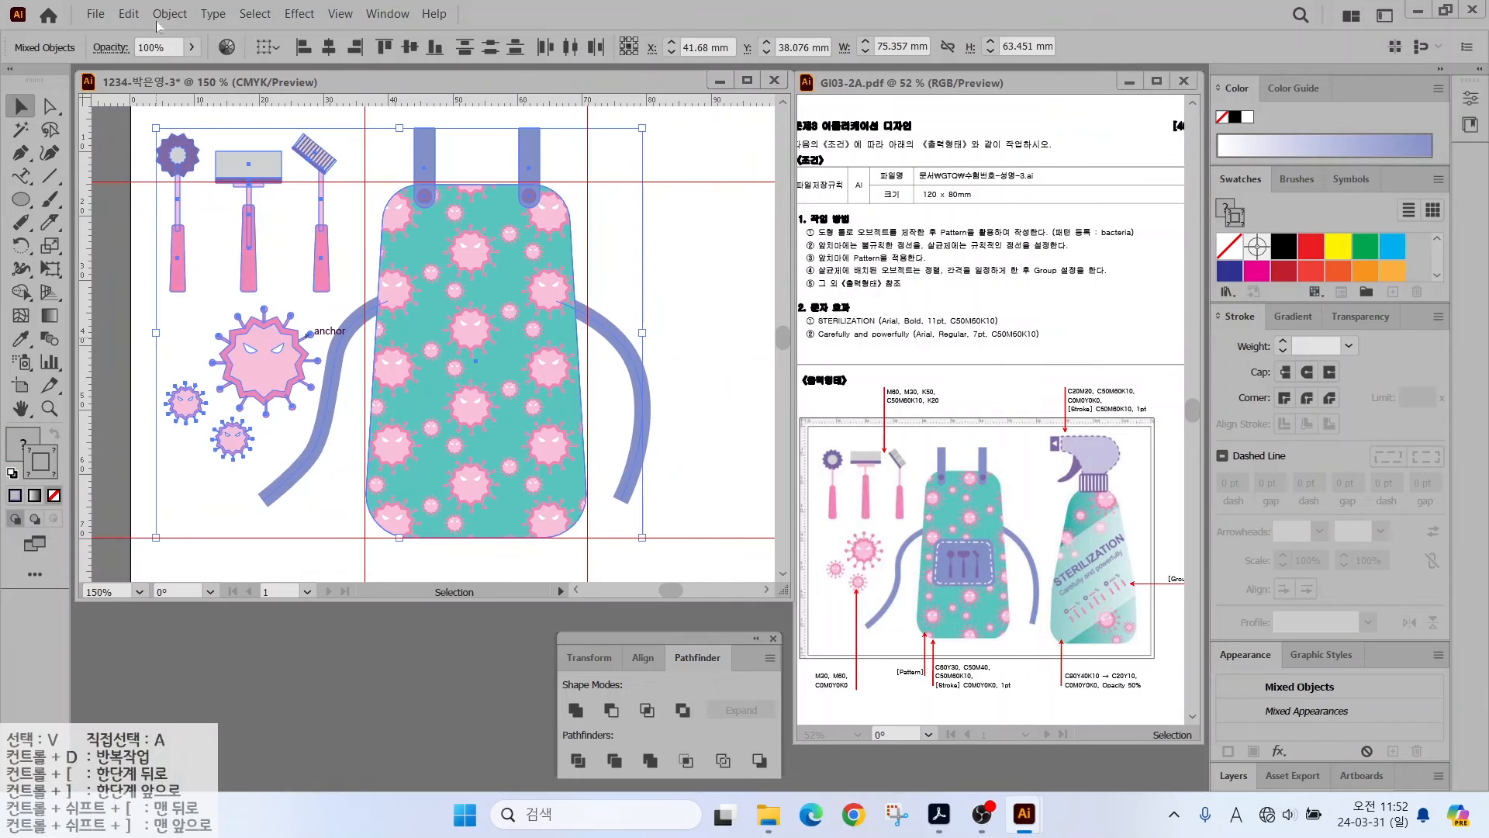
left_click(163, 14)
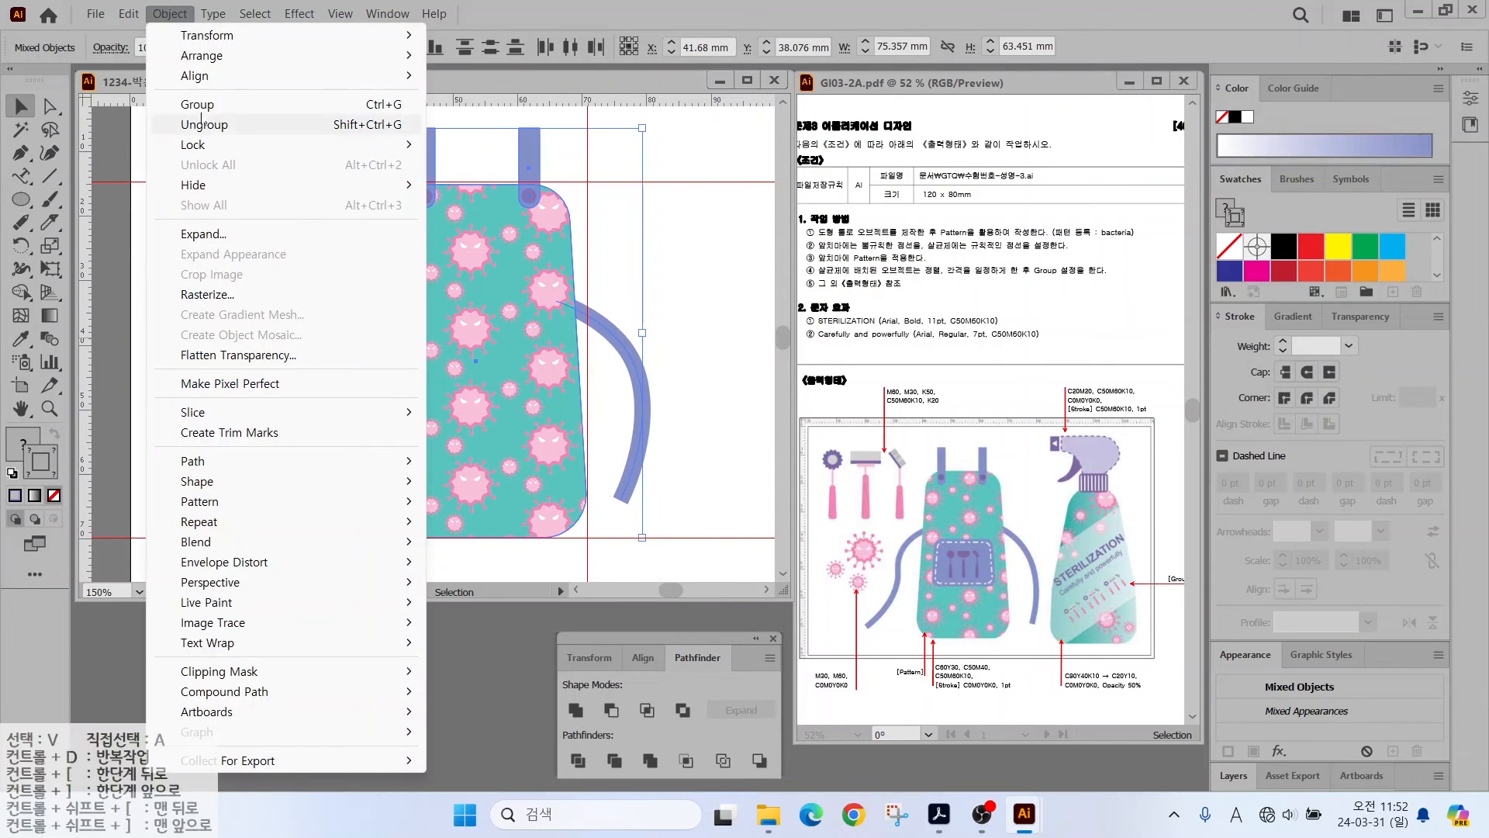
mouse_move(373, 145)
left_click(489, 145)
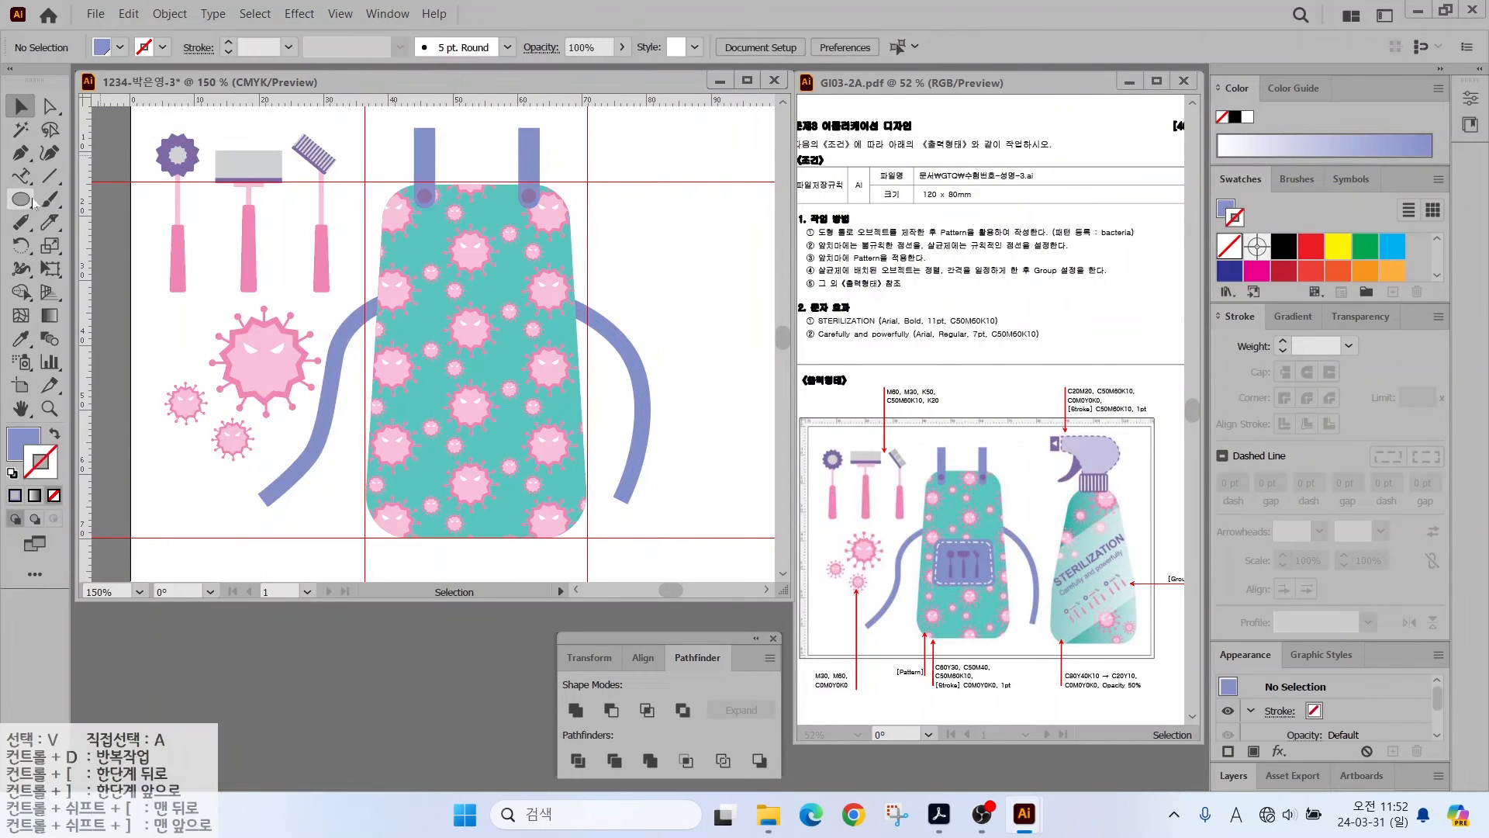
- Draw a rounded-rectangle pocket on the apron and move it slightly higher
left_click_drag(21, 200, 73, 222)
left_click_drag(409, 281, 556, 404)
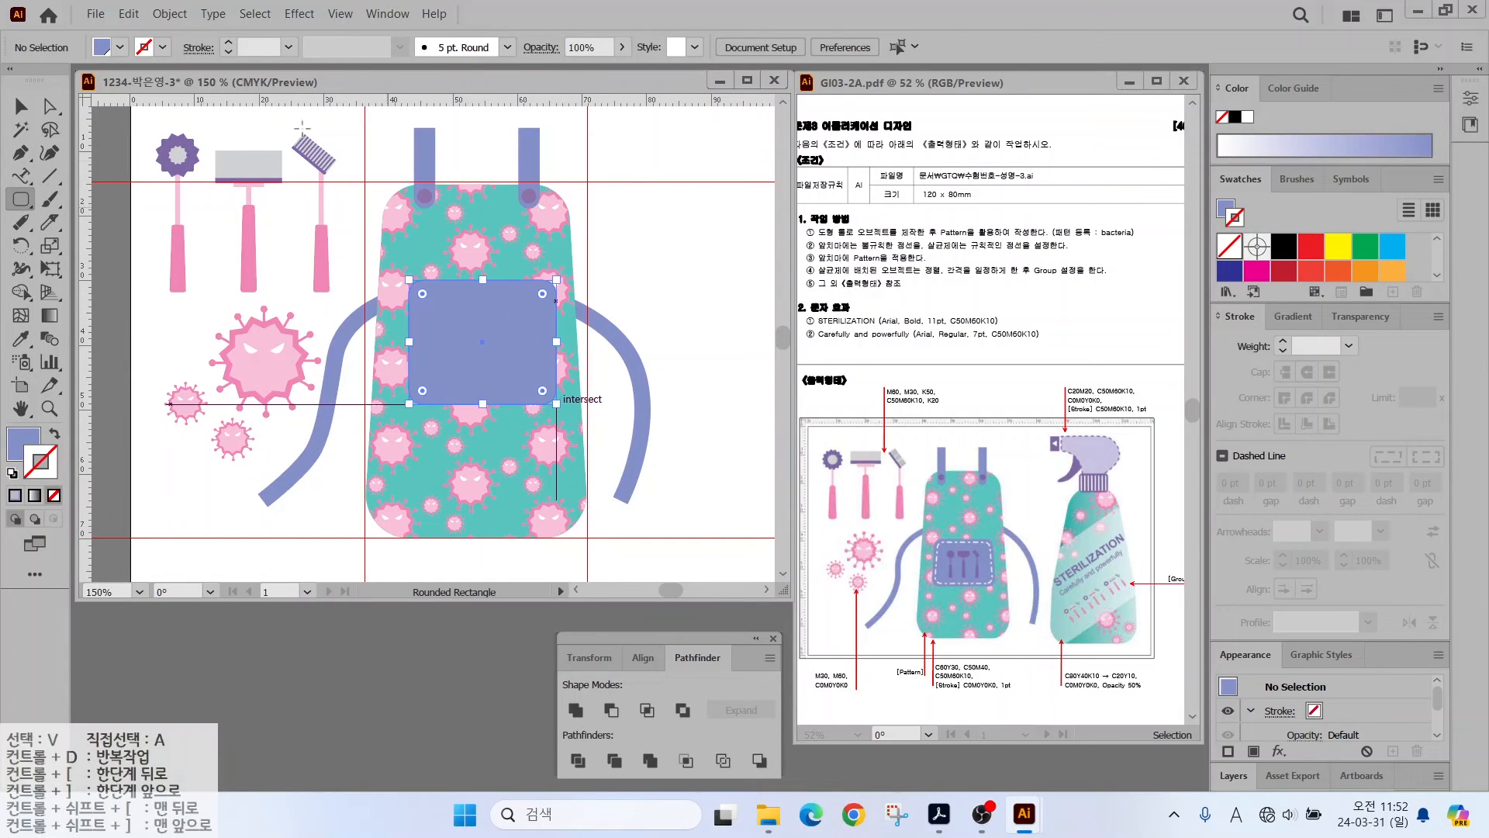
key("v")
left_click_drag(470, 359, 472, 375)
- Scale the pocket's top anchor points to 90% to taper it
key("a")
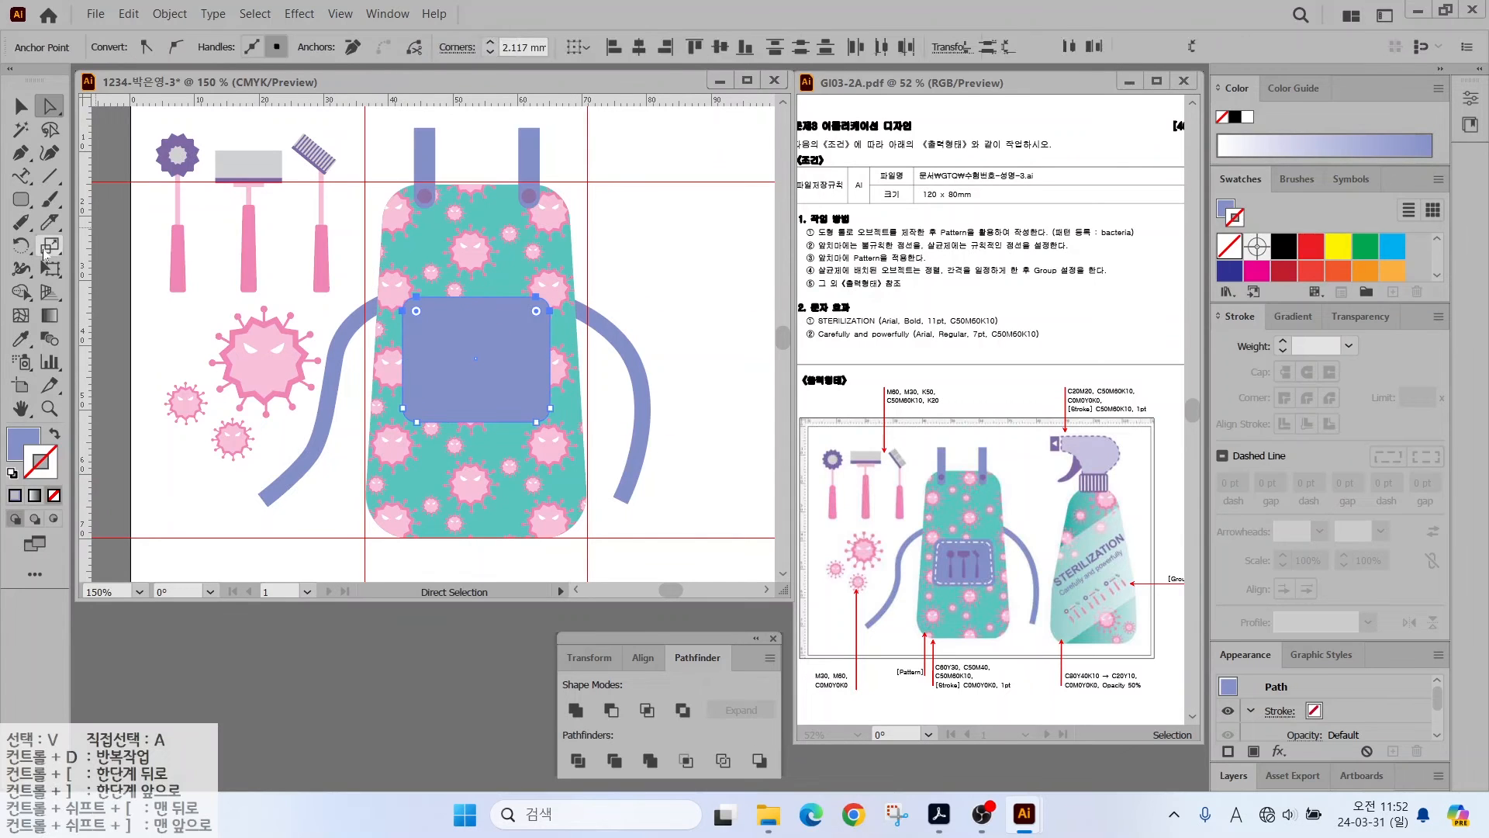
double_click(48, 246)
left_click(1024, 463)
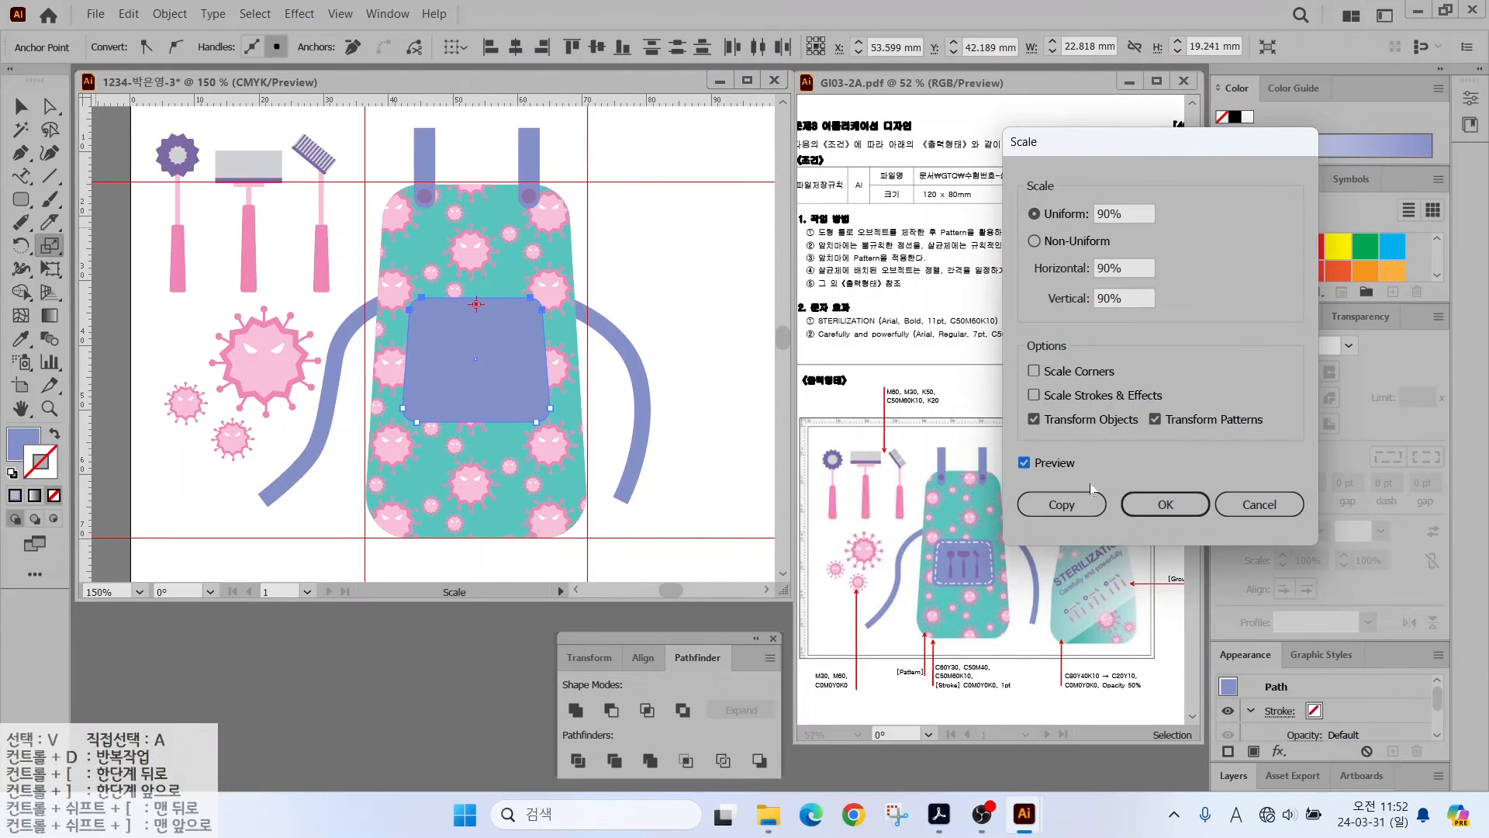
left_click(1165, 504)
key("v")
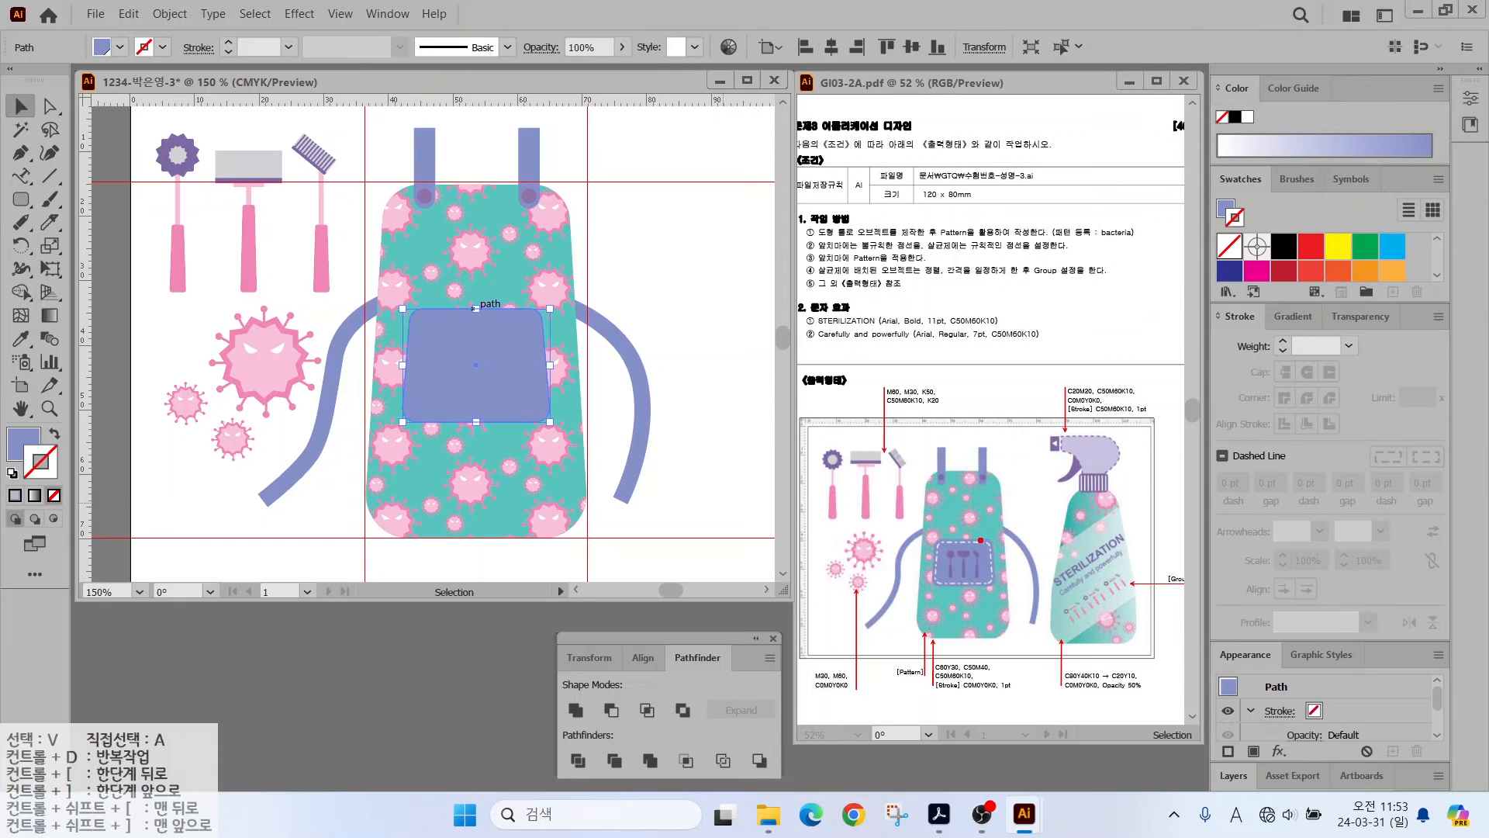
left_click_drag(979, 540, 1019, 490)
- Create a -1 mm offset path inside the pocket and give it a white stroke with no fill
left_click(169, 13)
mouse_move(294, 461)
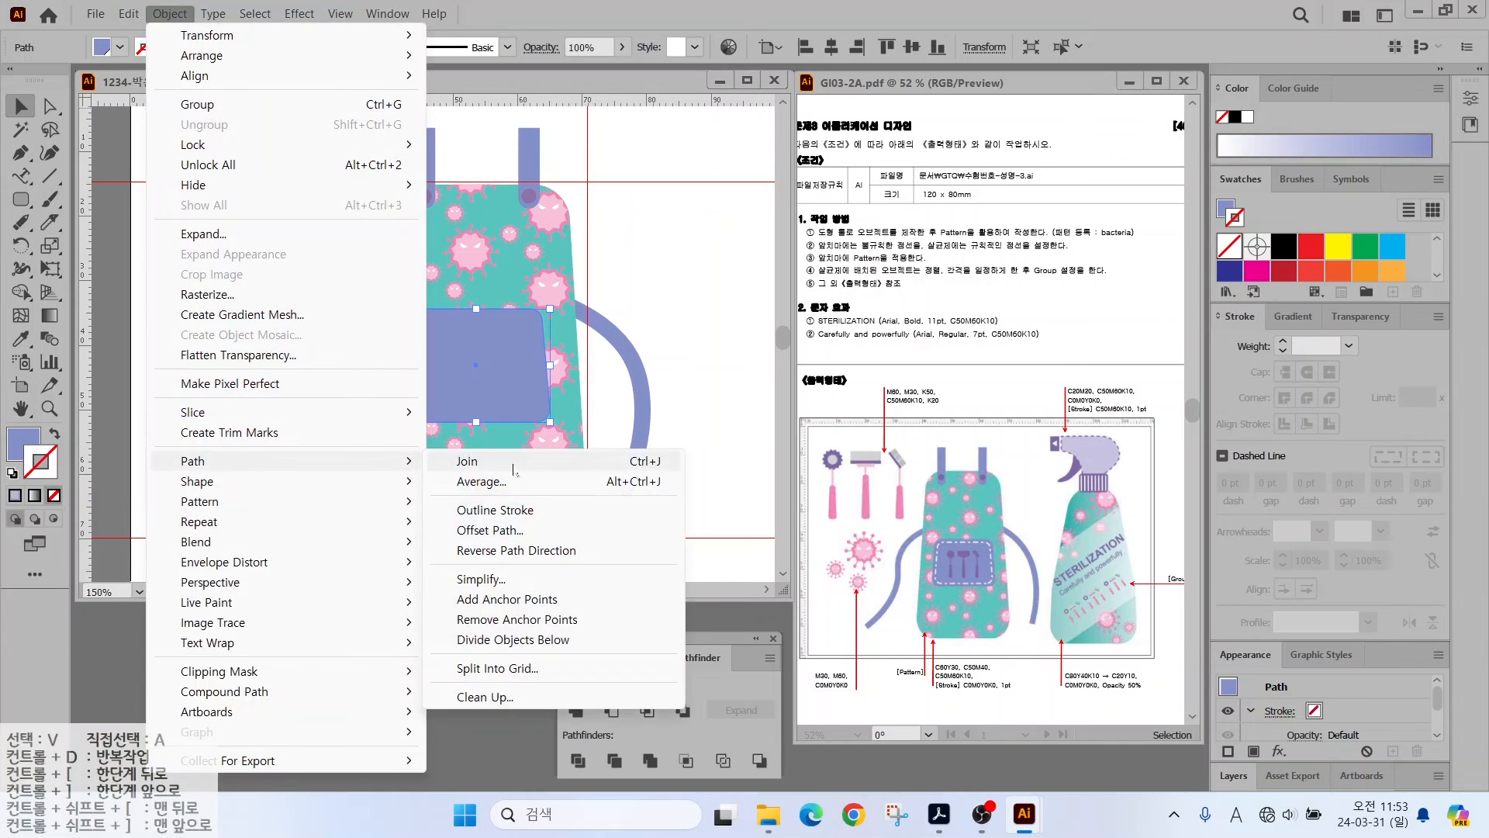
left_click(528, 530)
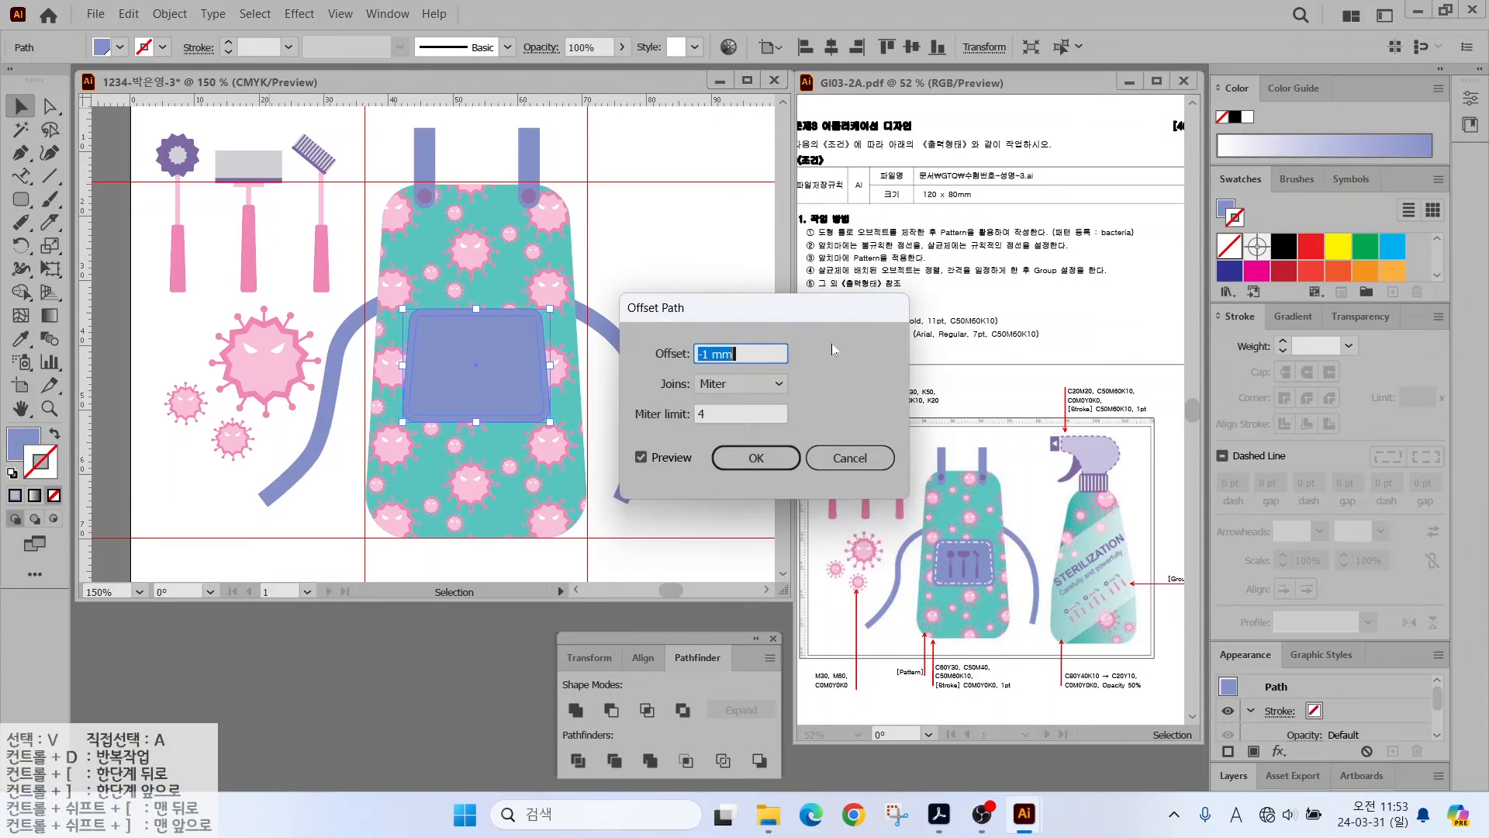
left_click(756, 457)
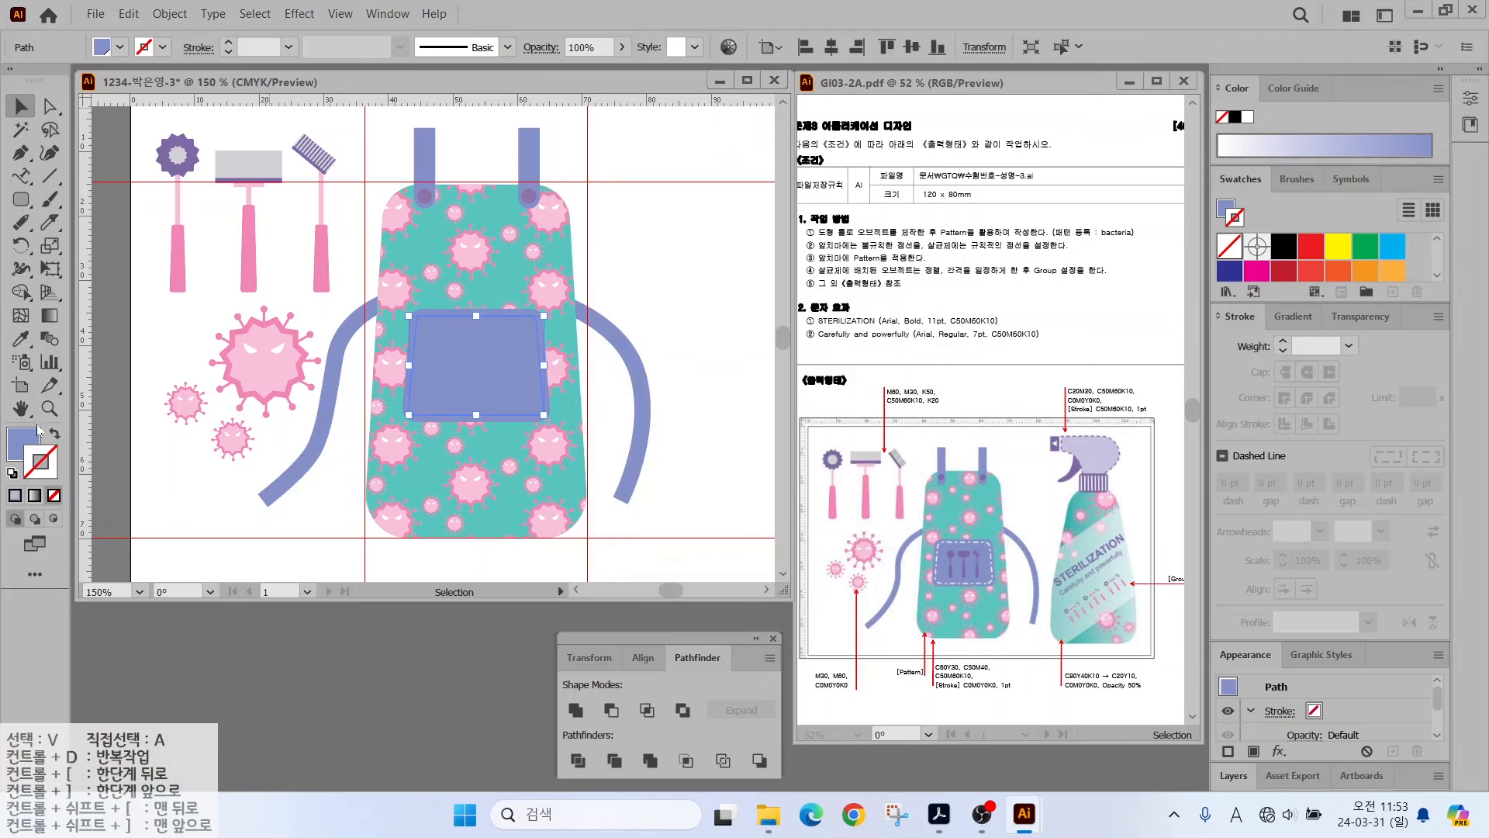
left_click(54, 432)
left_click(45, 461)
left_click(1255, 243)
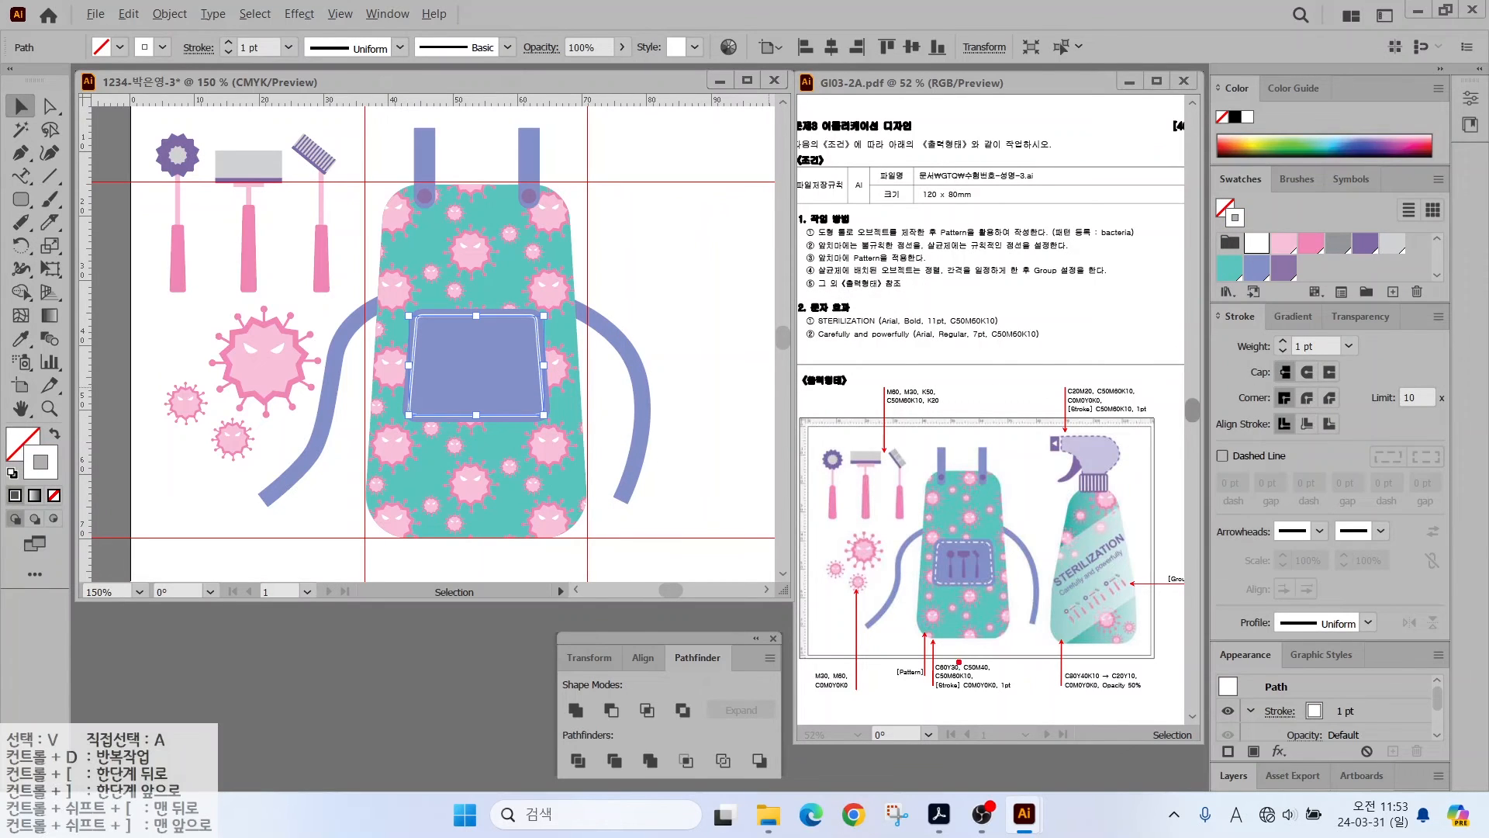
- Enable Dashed Line for the pocket's inner outline in the Stroke panel
mouse_move(984, 693)
left_mouse_down()
mouse_move(950, 729)
mouse_move(1042, 751)
left_mouse_up()
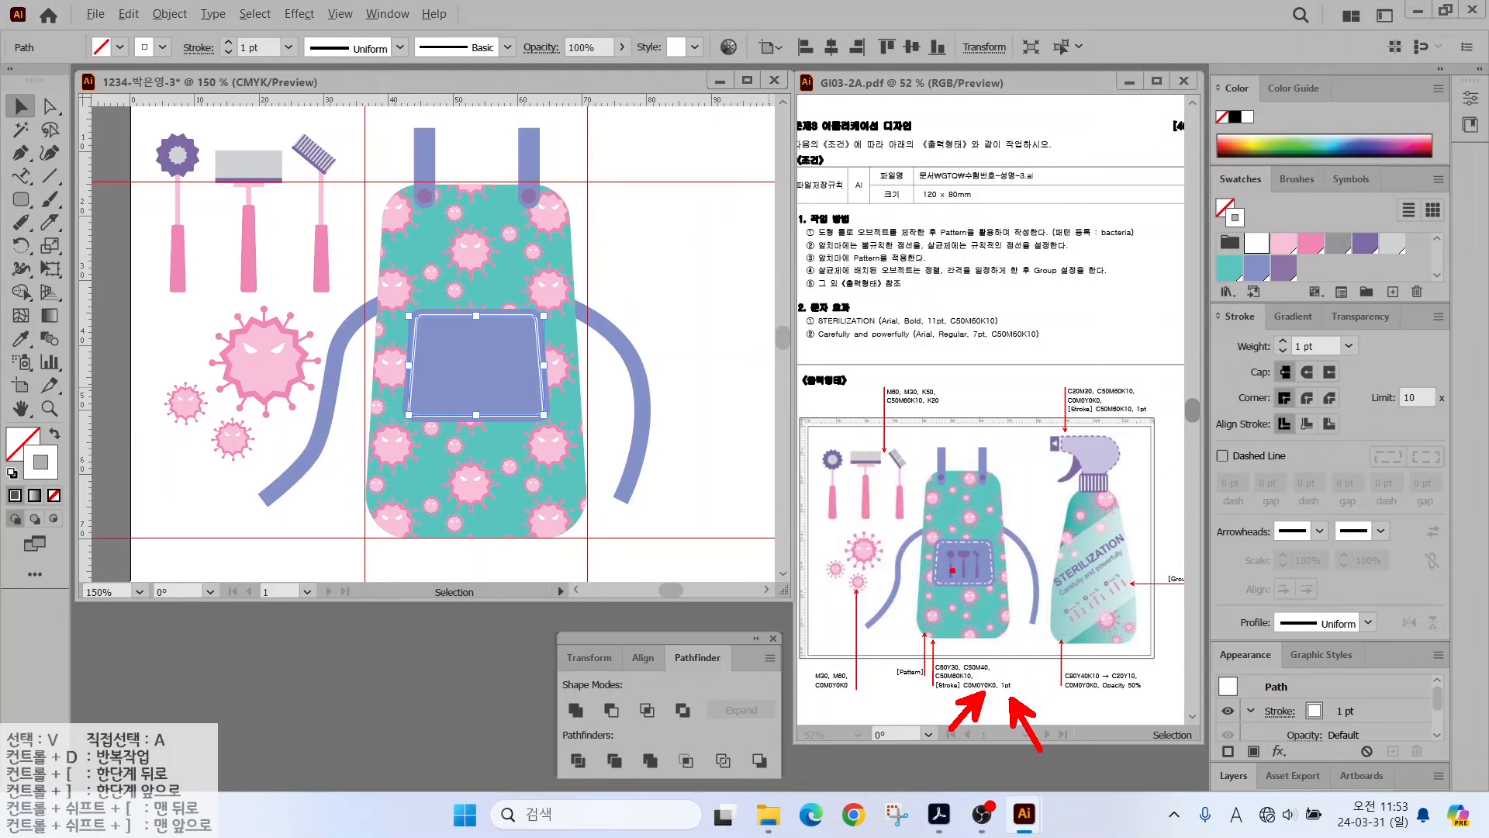
left_click_drag(970, 543, 1004, 503)
mouse_move(1191, 306)
left_mouse_down()
mouse_move(1435, 574)
mouse_move(1451, 545)
left_mouse_up()
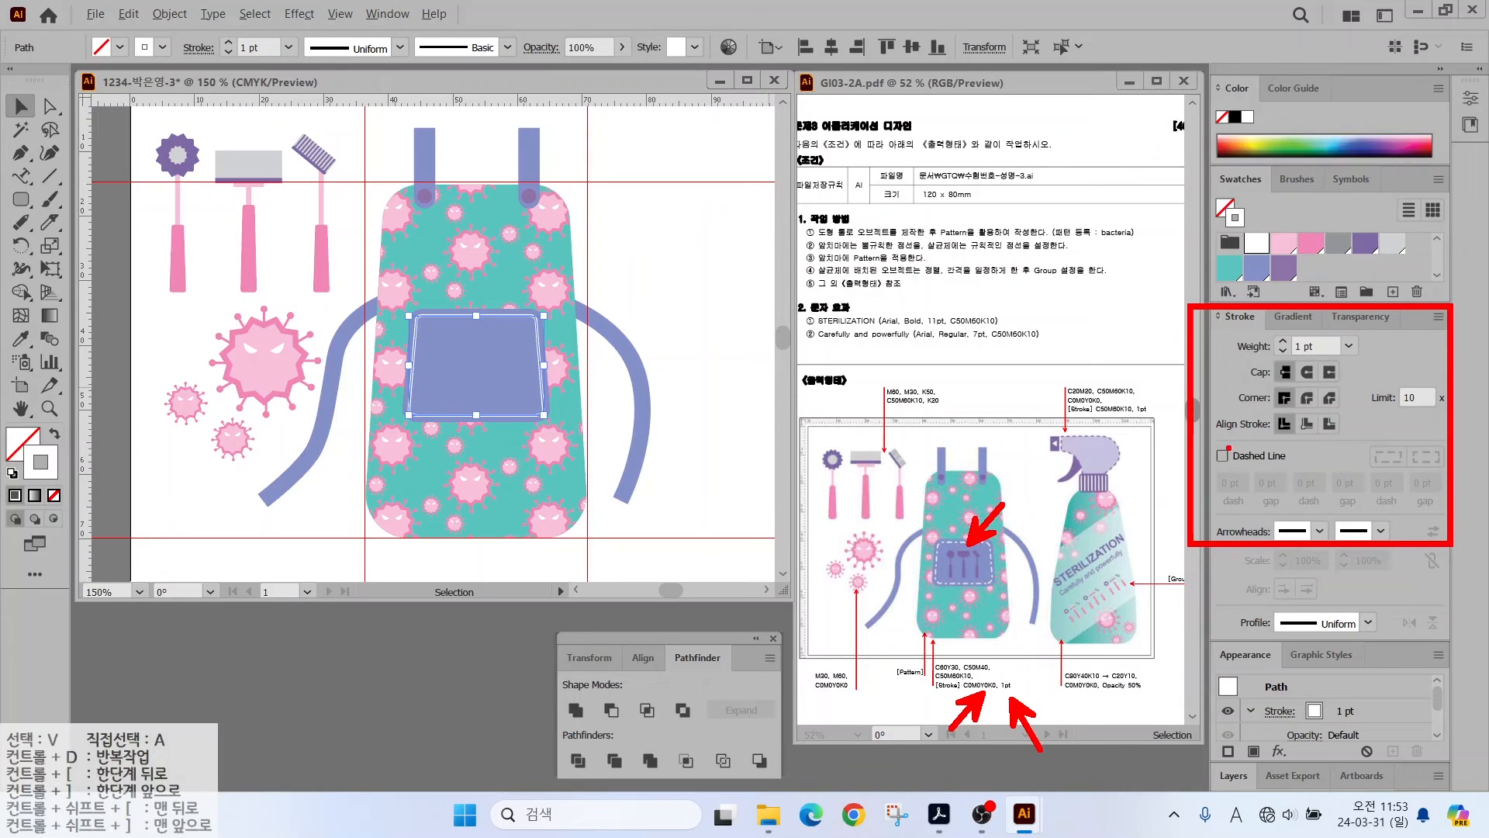
left_click_drag(1229, 447, 1163, 385)
key("Escape")
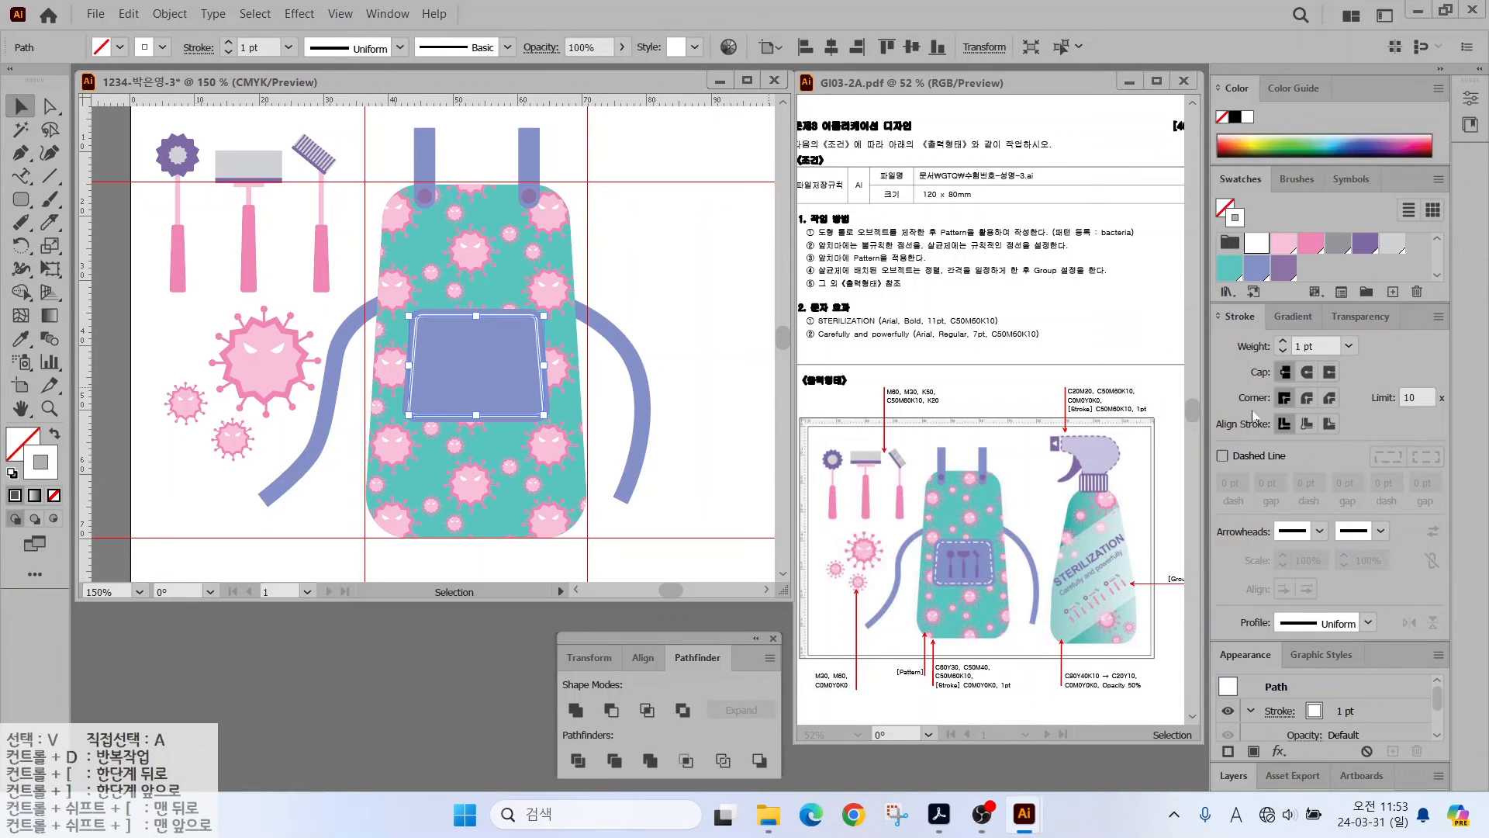
left_click(1223, 456)
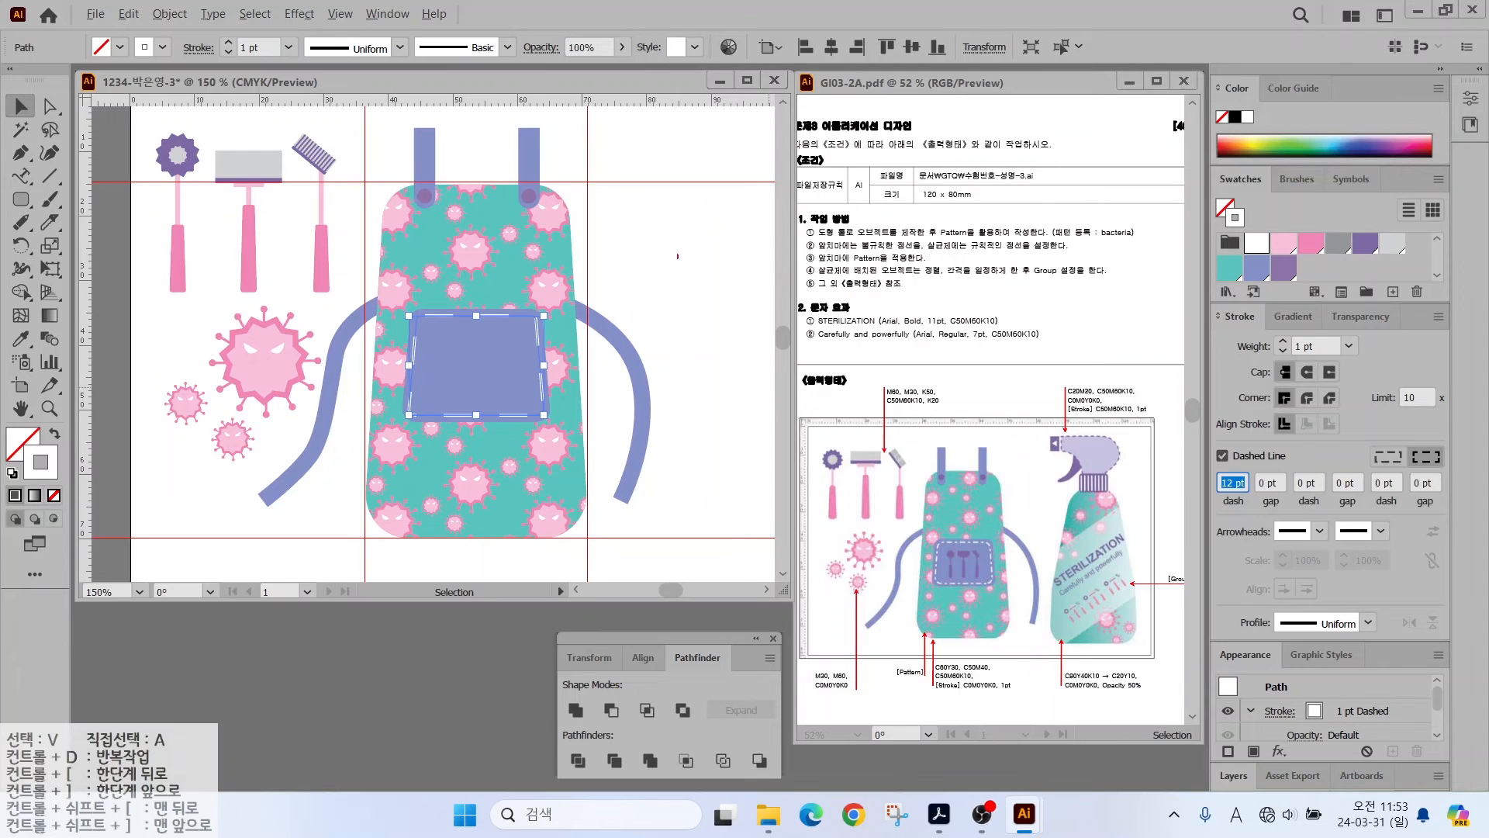
- Enter dash 6 pt, gap 2 pt, dash 2 pt, gap 2 pt, then deselect
left_click_drag(677, 256, 727, 254)
left_click(1276, 482)
type("2")
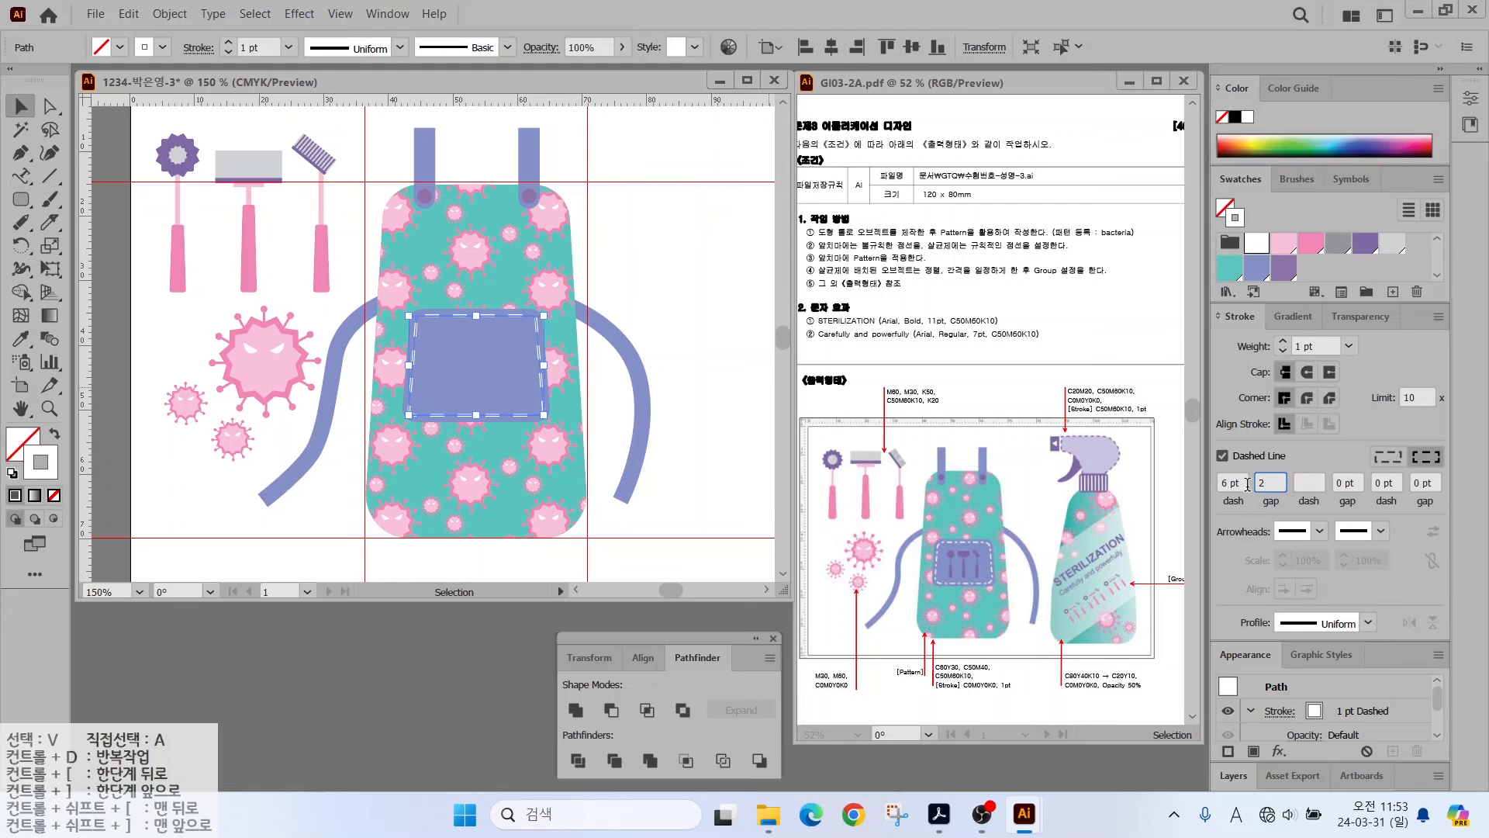
key("Tab")
type("2")
key("Tab")
key("Return")
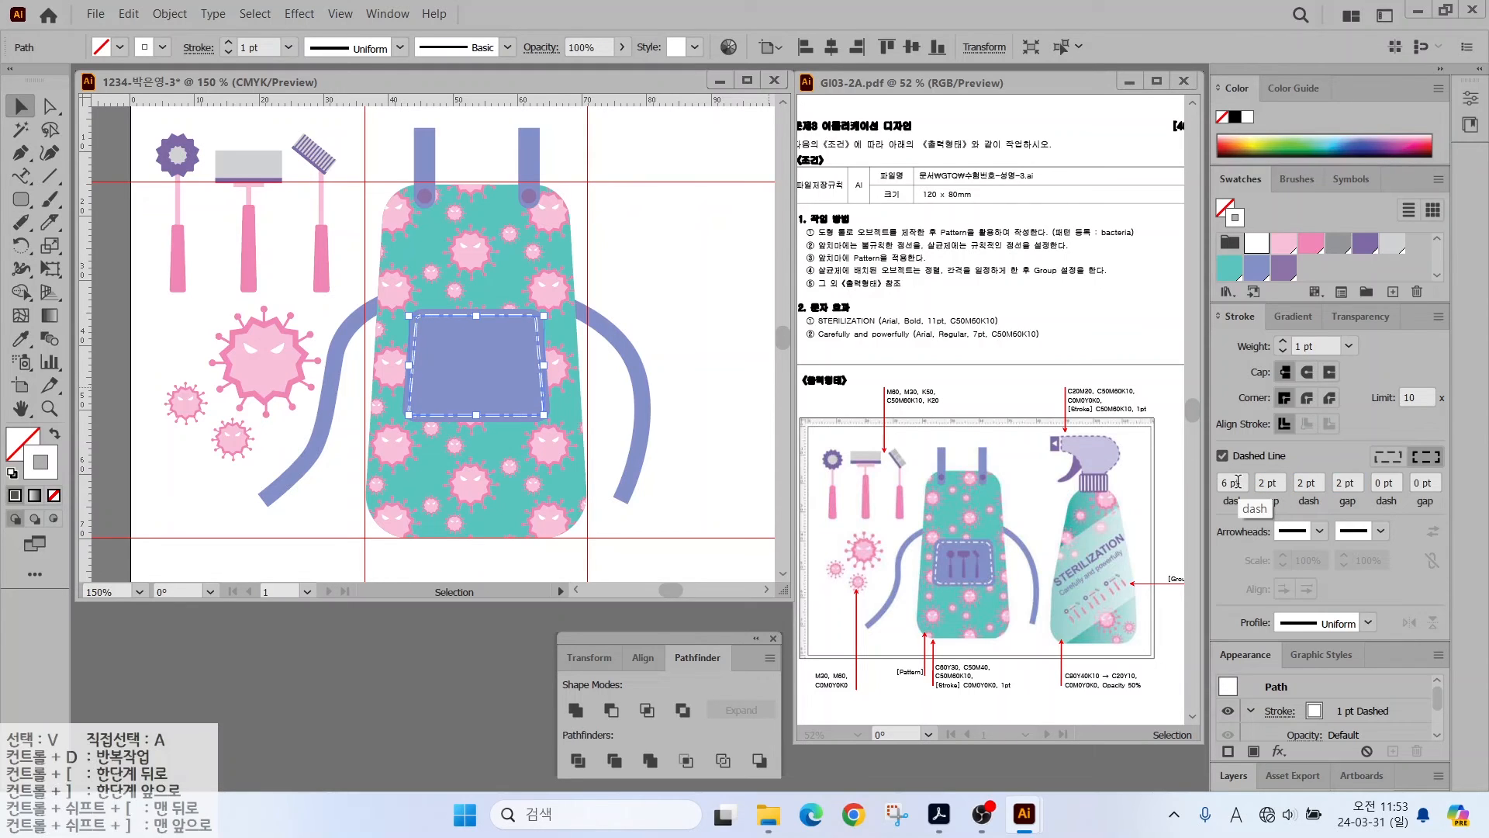
left_click(612, 311)
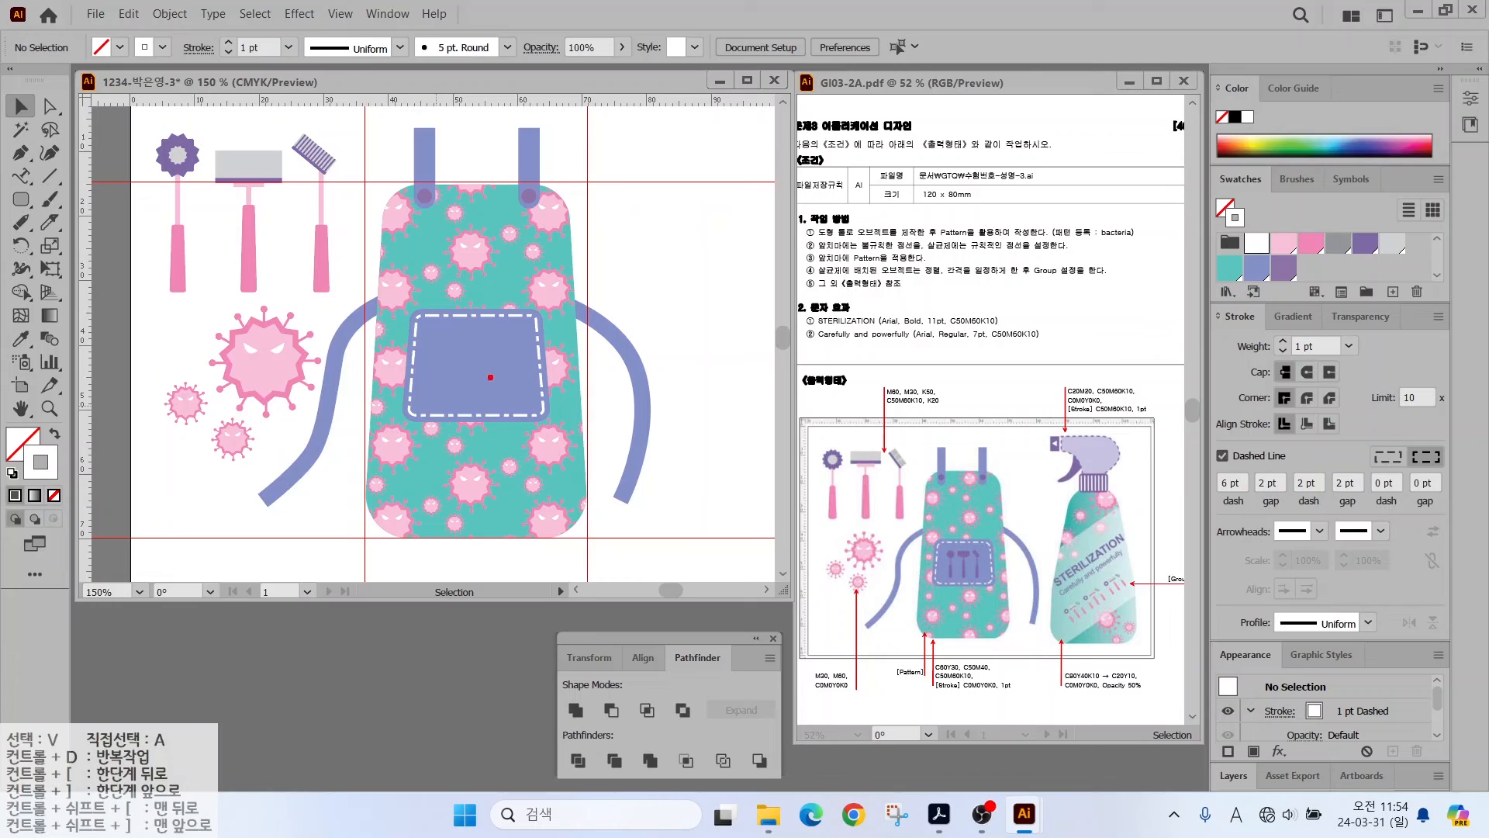
- Select the three cleaning tools and group them
left_click_drag(498, 351, 605, 381)
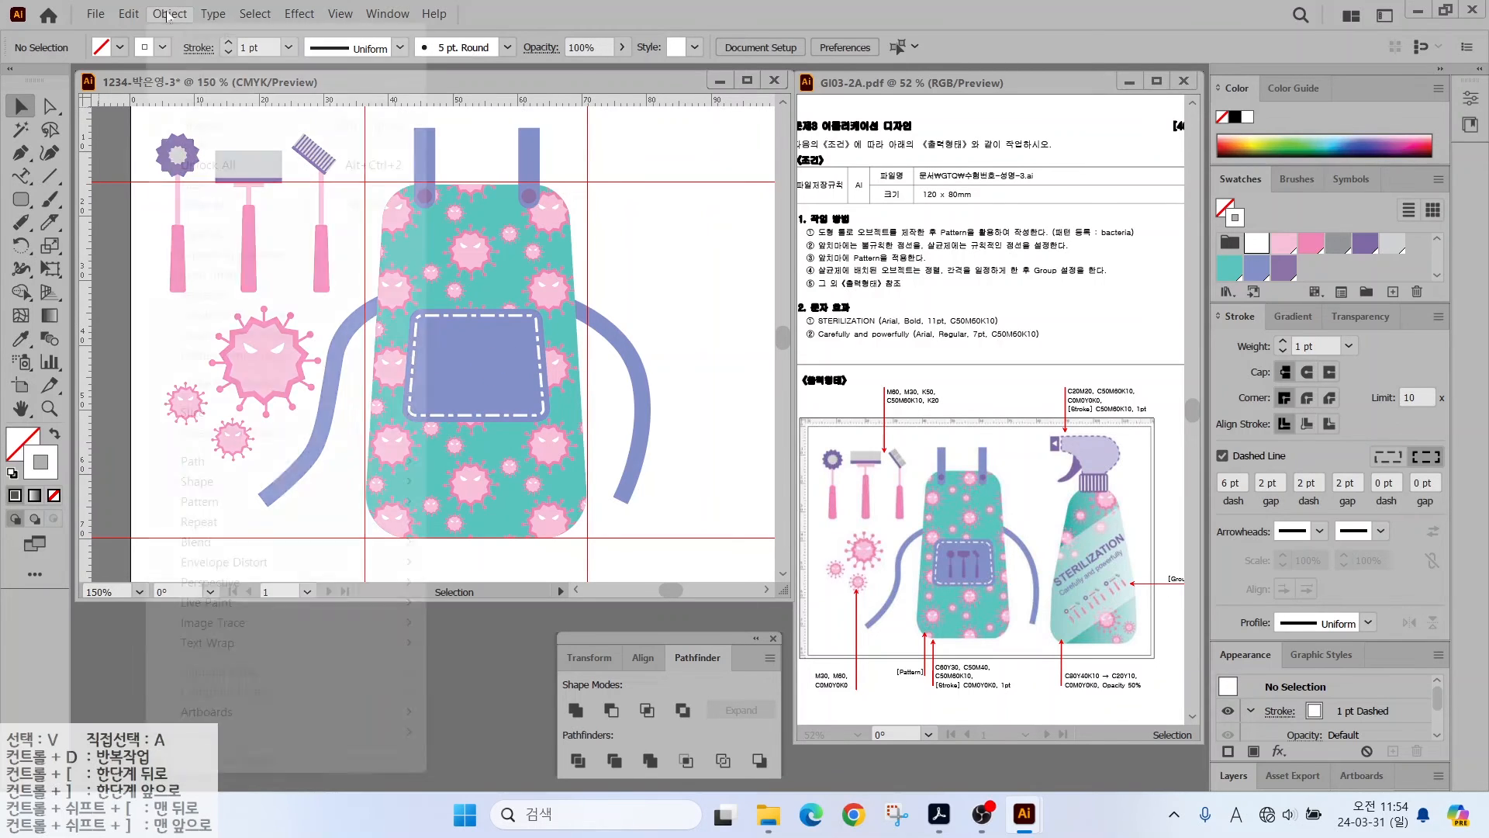
left_click(248, 163)
left_click_drag(331, 263, 335, 284)
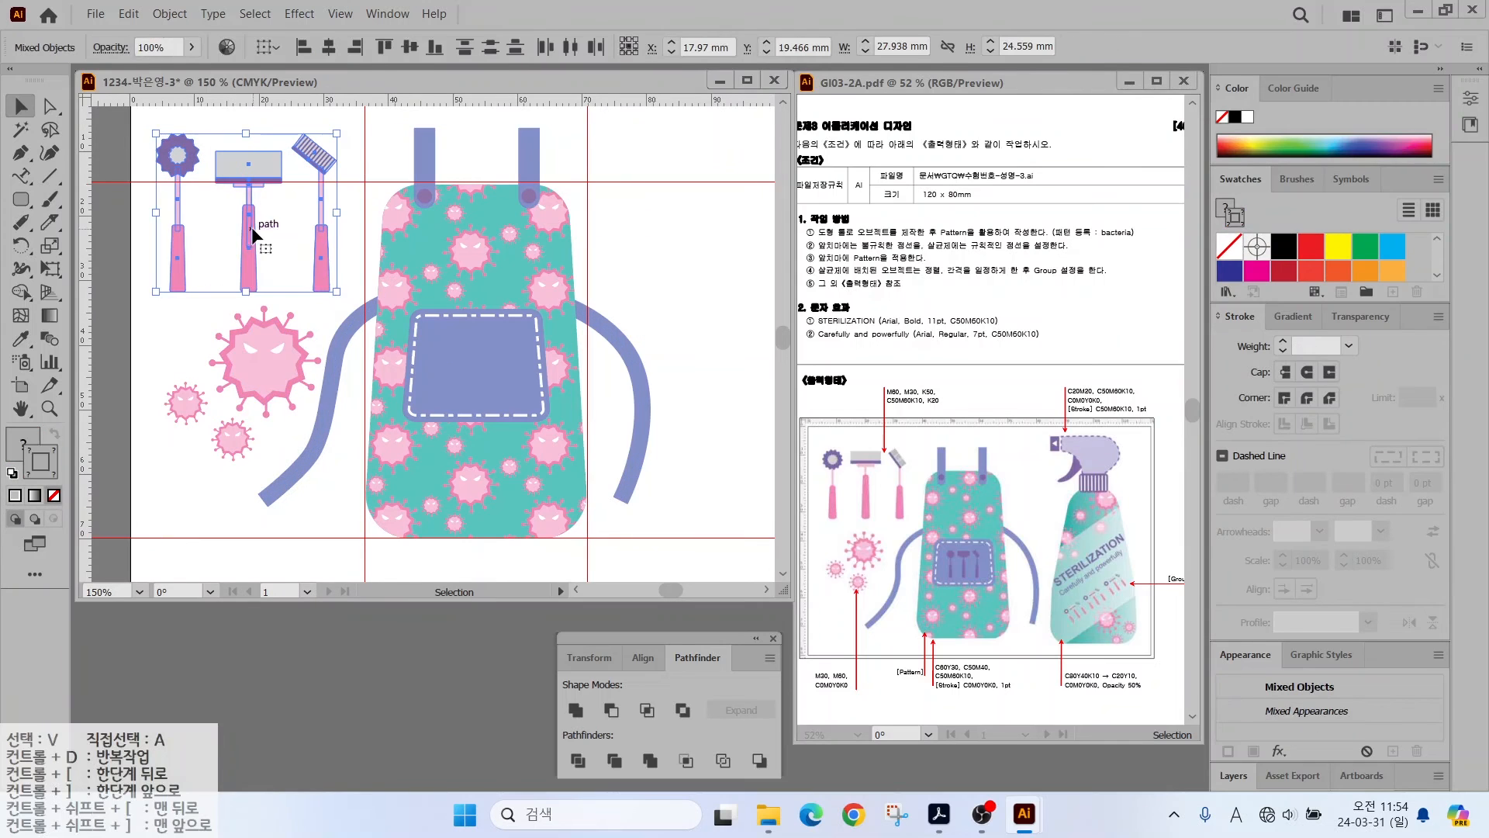
right_click(254, 176)
left_click(287, 317)
- Place a shrunken copy of the tool group in the pocket, unite it, and colour it purple
left_click_drag(242, 166, 636, 215)
right_click(637, 211)
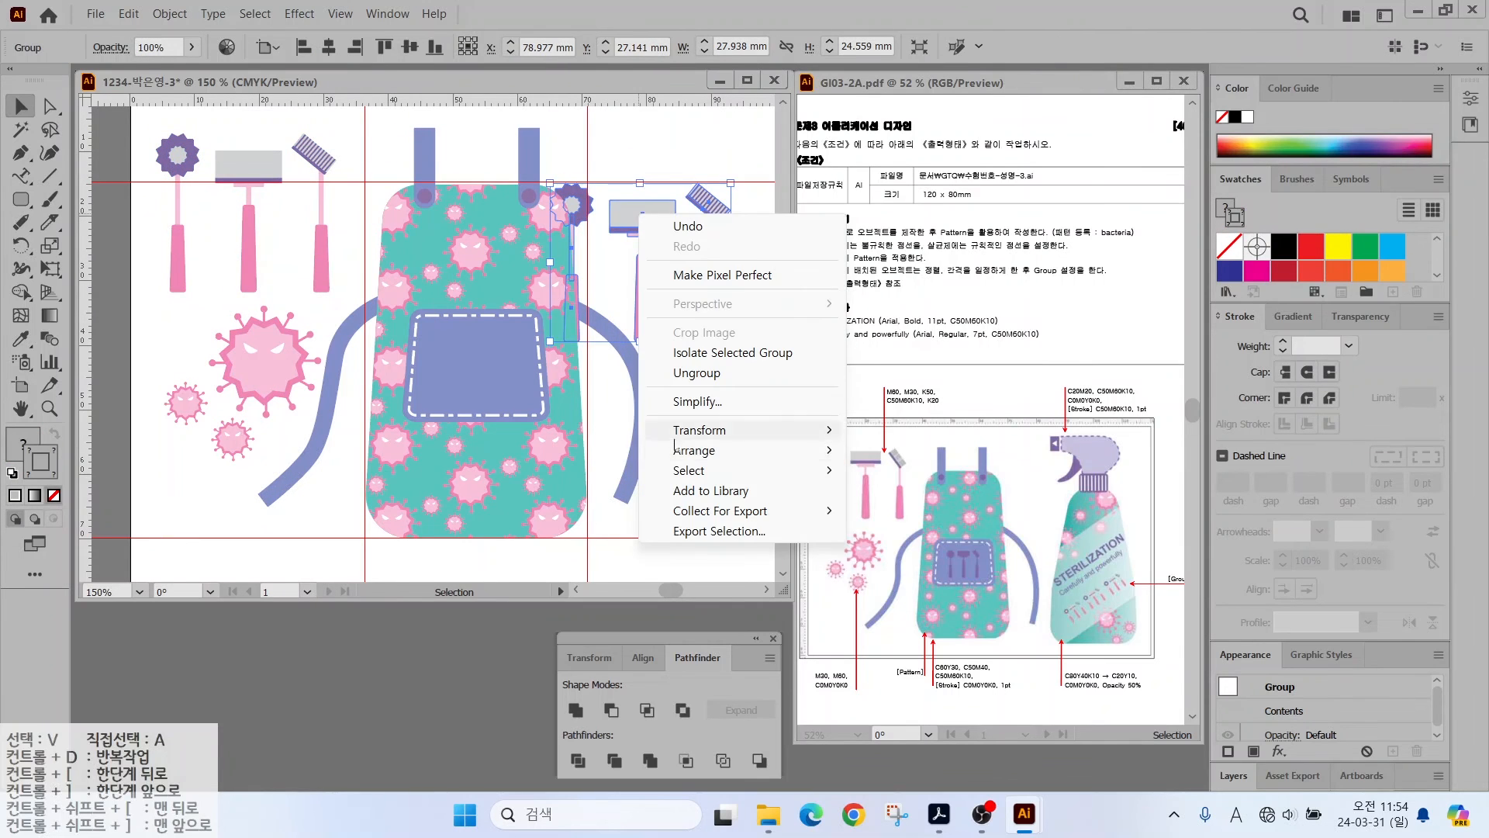
mouse_move(722, 449)
left_click(873, 450)
left_click_drag(731, 184, 638, 265)
left_click_drag(582, 289, 479, 338)
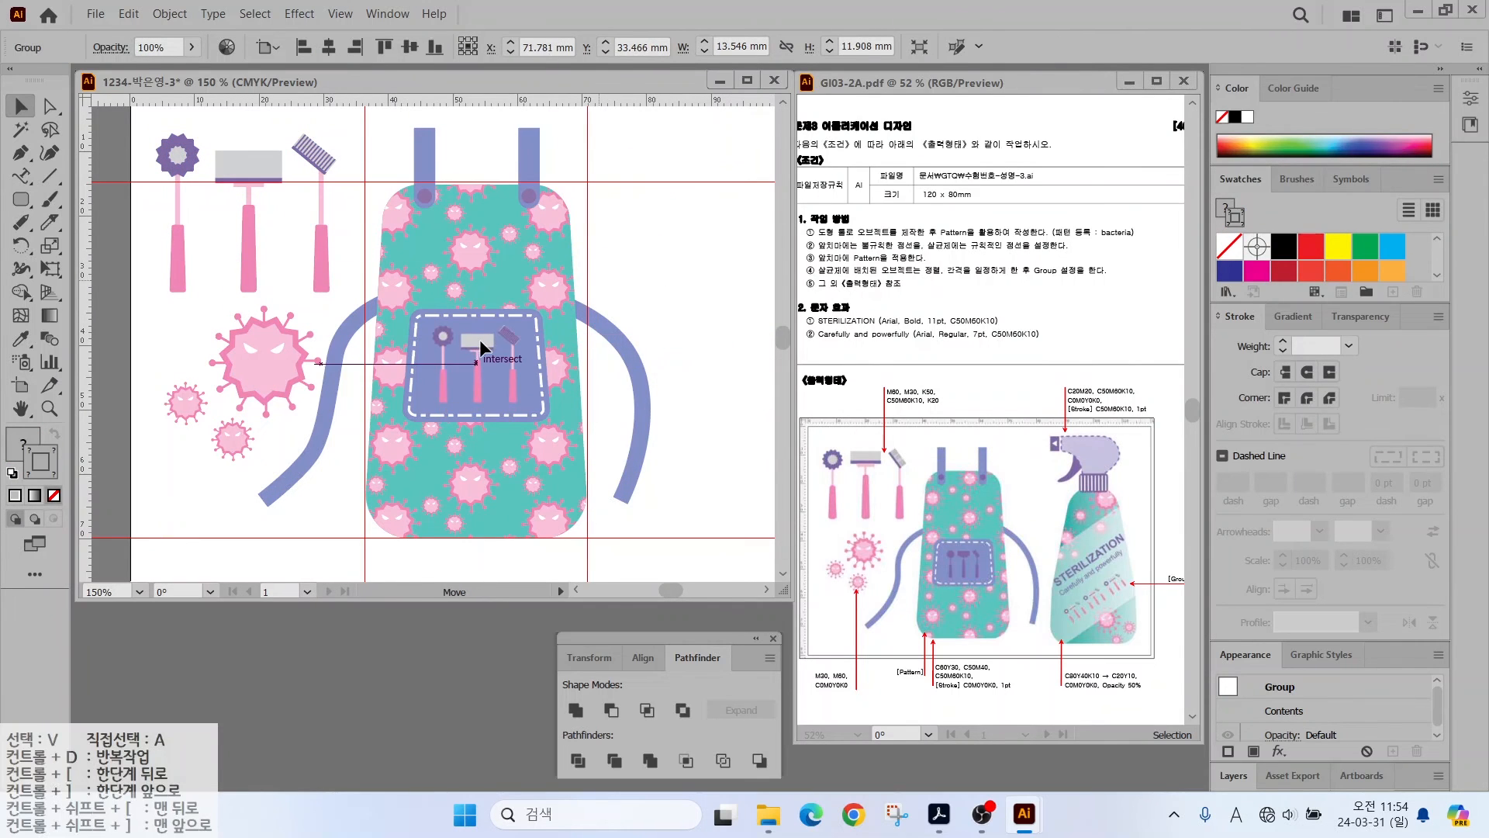
left_click(567, 709)
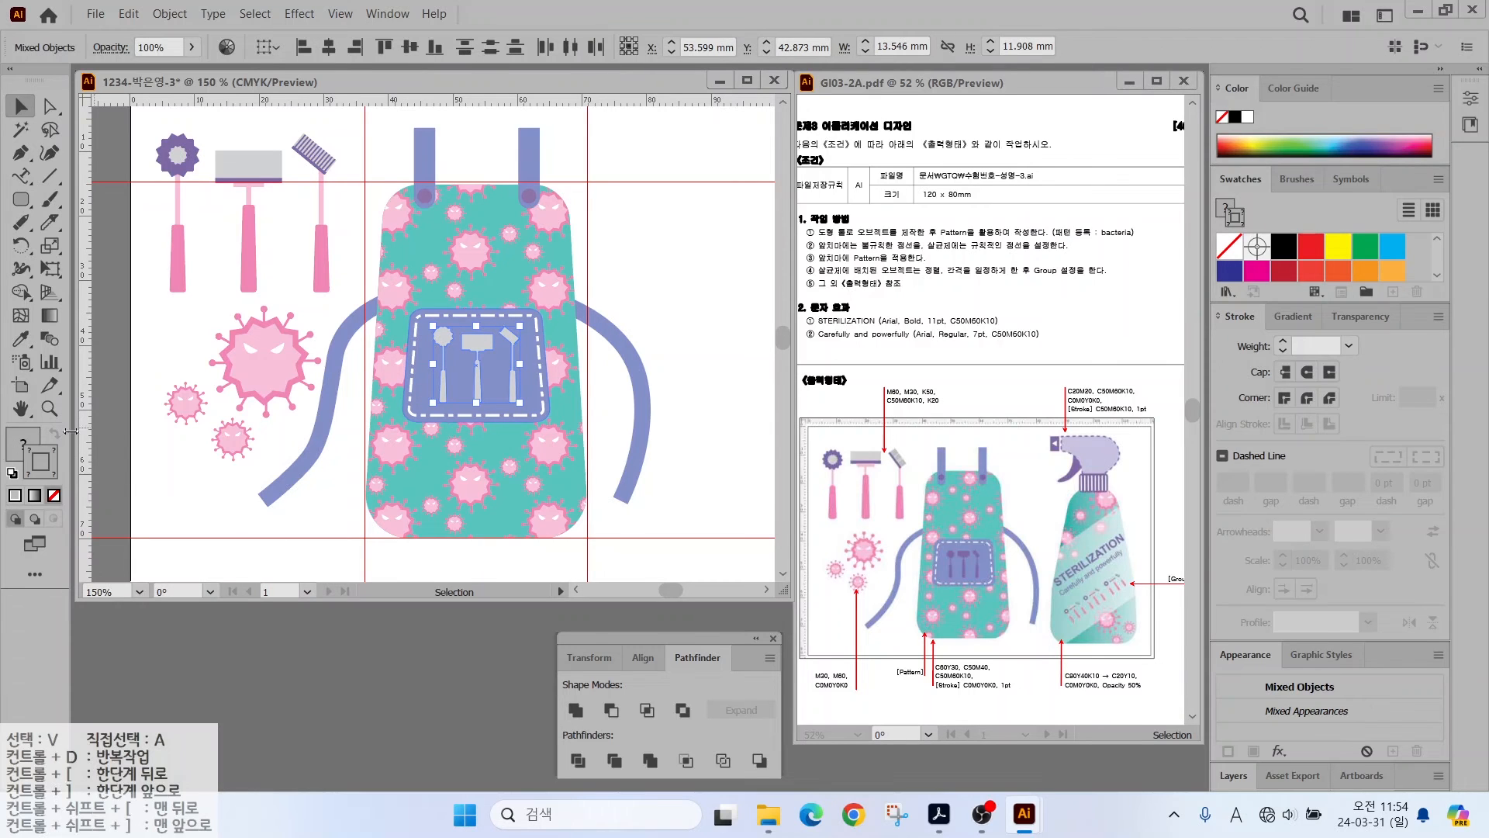
scroll(1318, 256, "down", 3)
left_click(1284, 264)
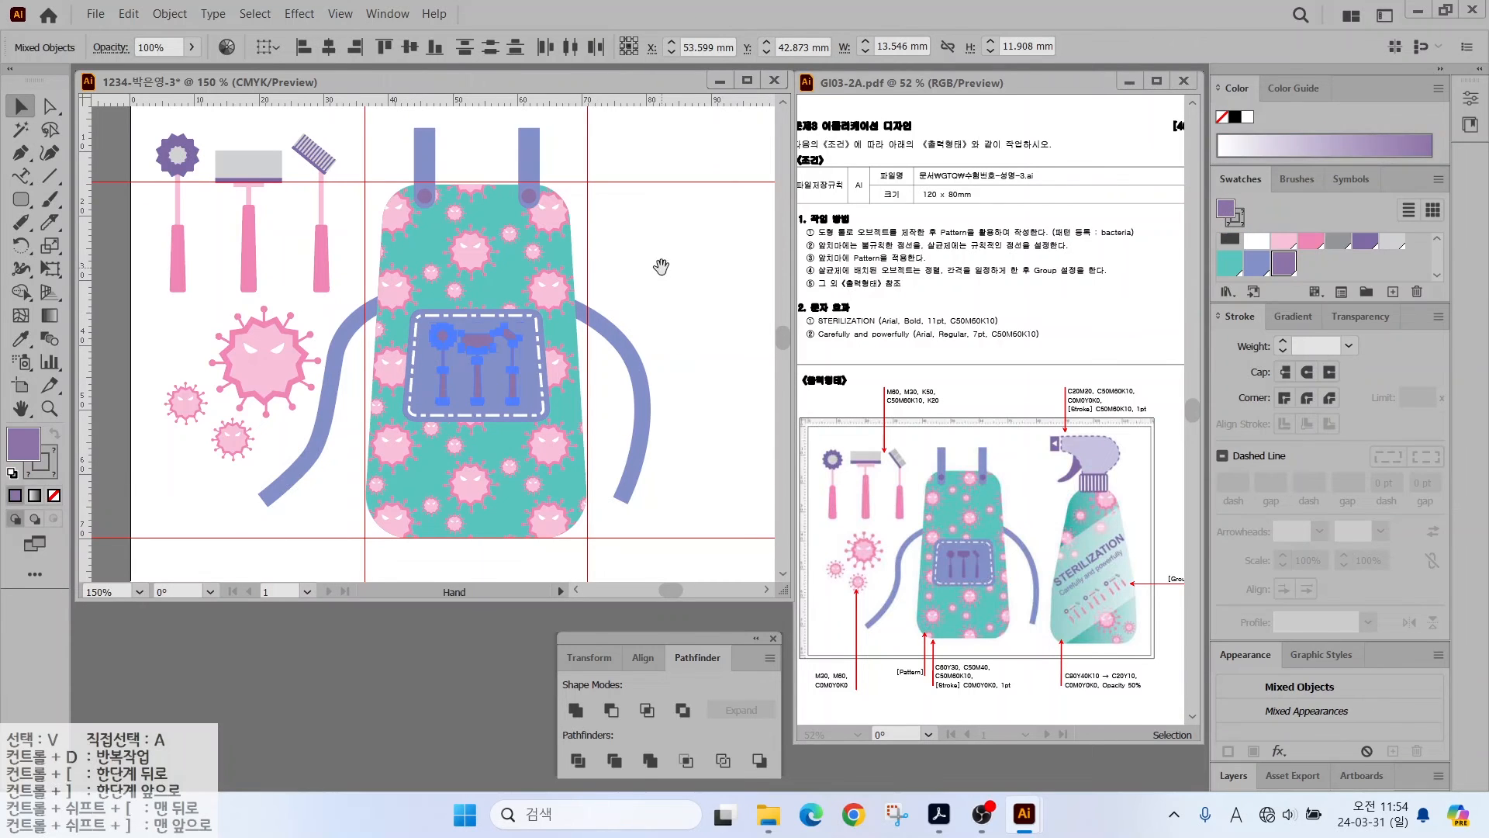
- Clear all guides with View > Guides > Clear Guides and deselect everything
left_click_drag(661, 266, 470, 276)
left_click(339, 13)
mouse_move(620, 786)
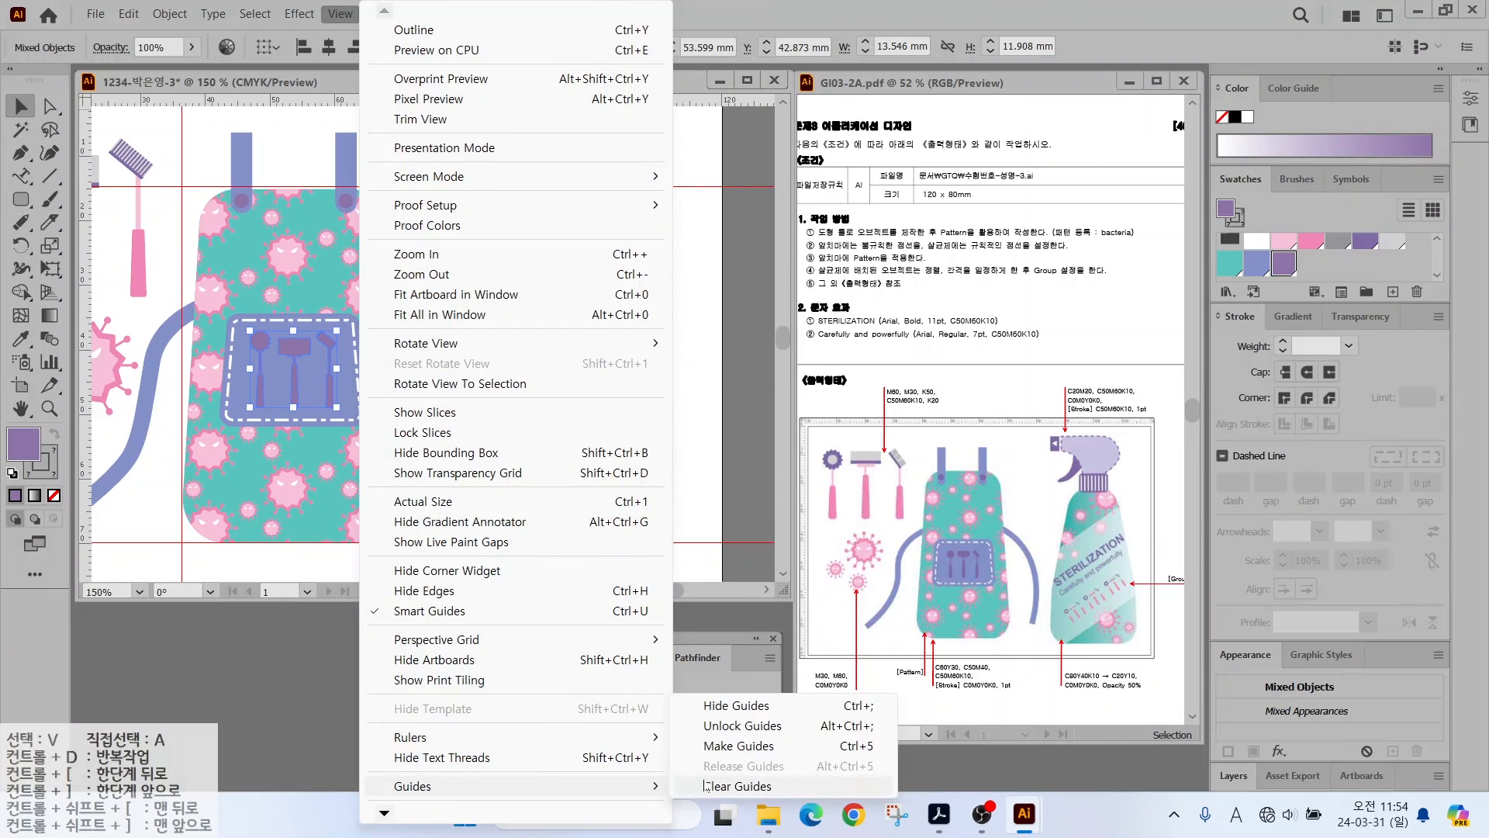
left_click(706, 786)
key("ctrl+shift+a")
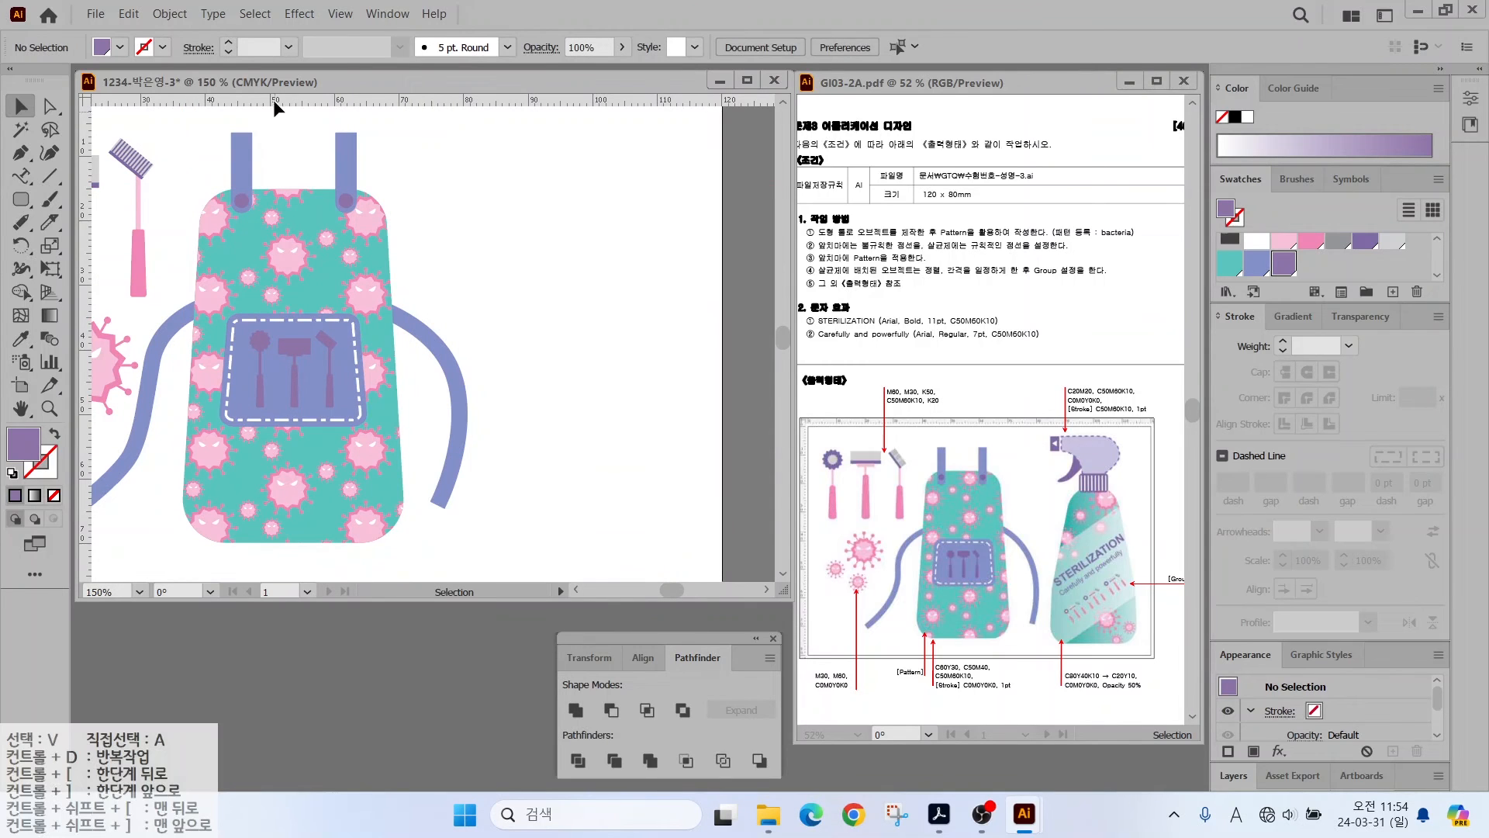
- Add a guide near the apron's top and draw a tall rounded rectangle to the apron's right
left_click_drag(273, 100, 253, 243)
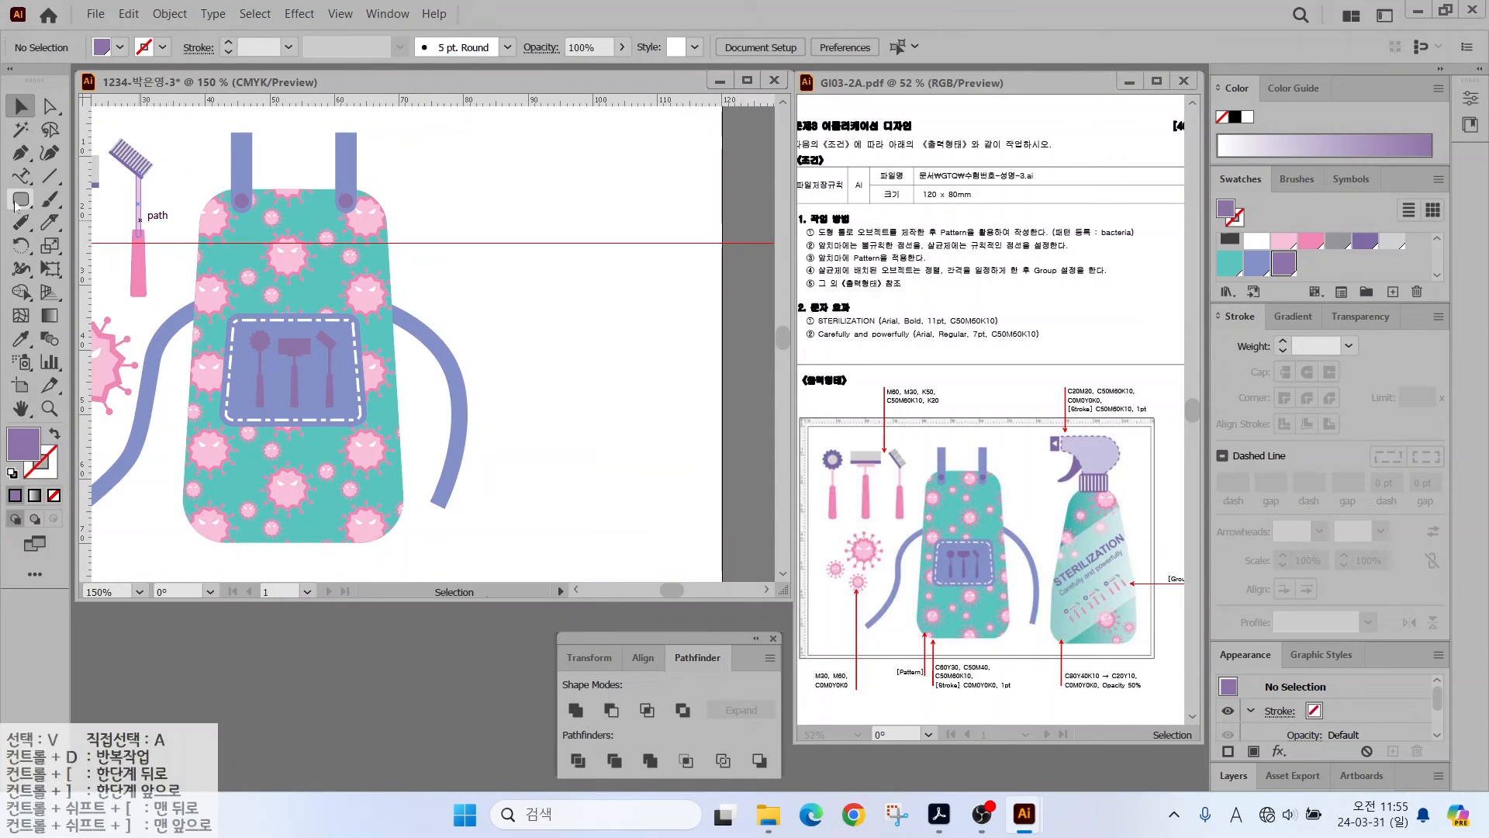
left_click(21, 199)
left_click_drag(491, 242, 679, 547)
- Create two new colour swatches, the second a purple with values 50, 60 and 10
left_click(1391, 293)
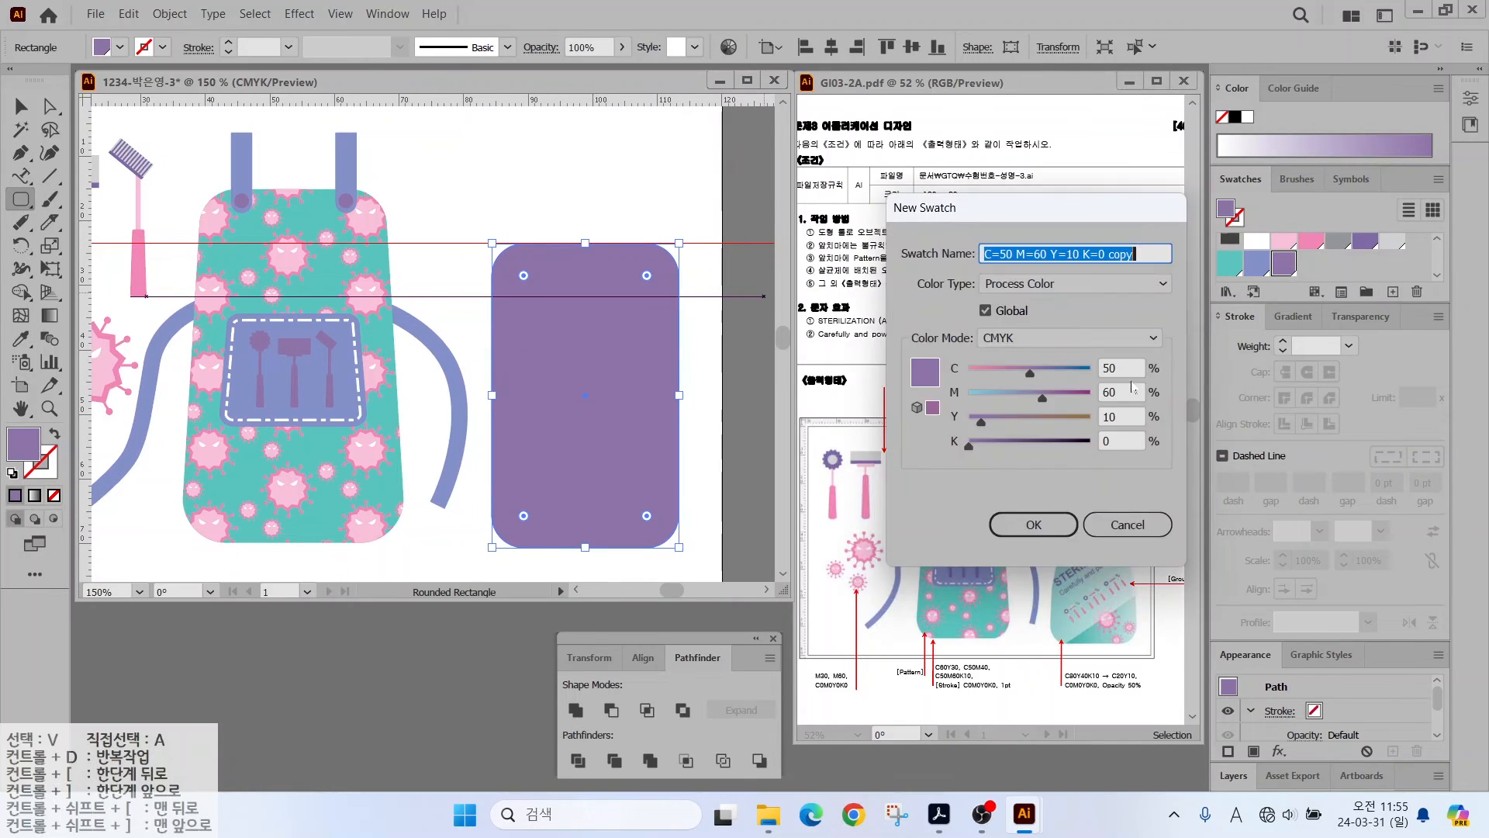
left_click_drag(1128, 369, 986, 355)
type("20")
key("Tab")
type("20")
key("Tab")
type("0")
key("Tab")
key("Return")
left_click(1392, 293)
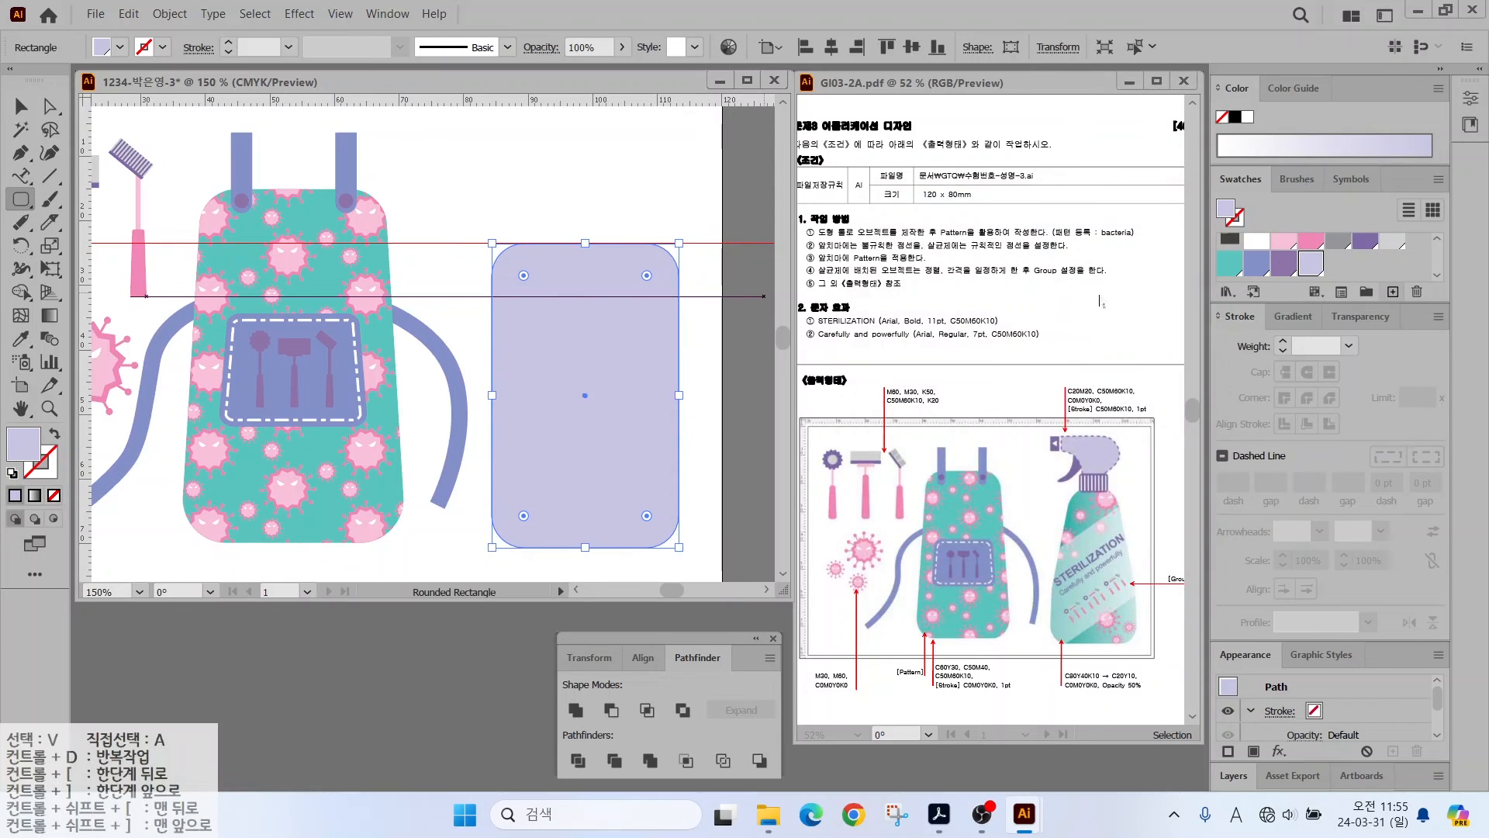
left_click_drag(1126, 369, 944, 360)
type("50")
key("Tab")
type("60")
key("Tab")
key("Tab")
type("10")
key("Return")
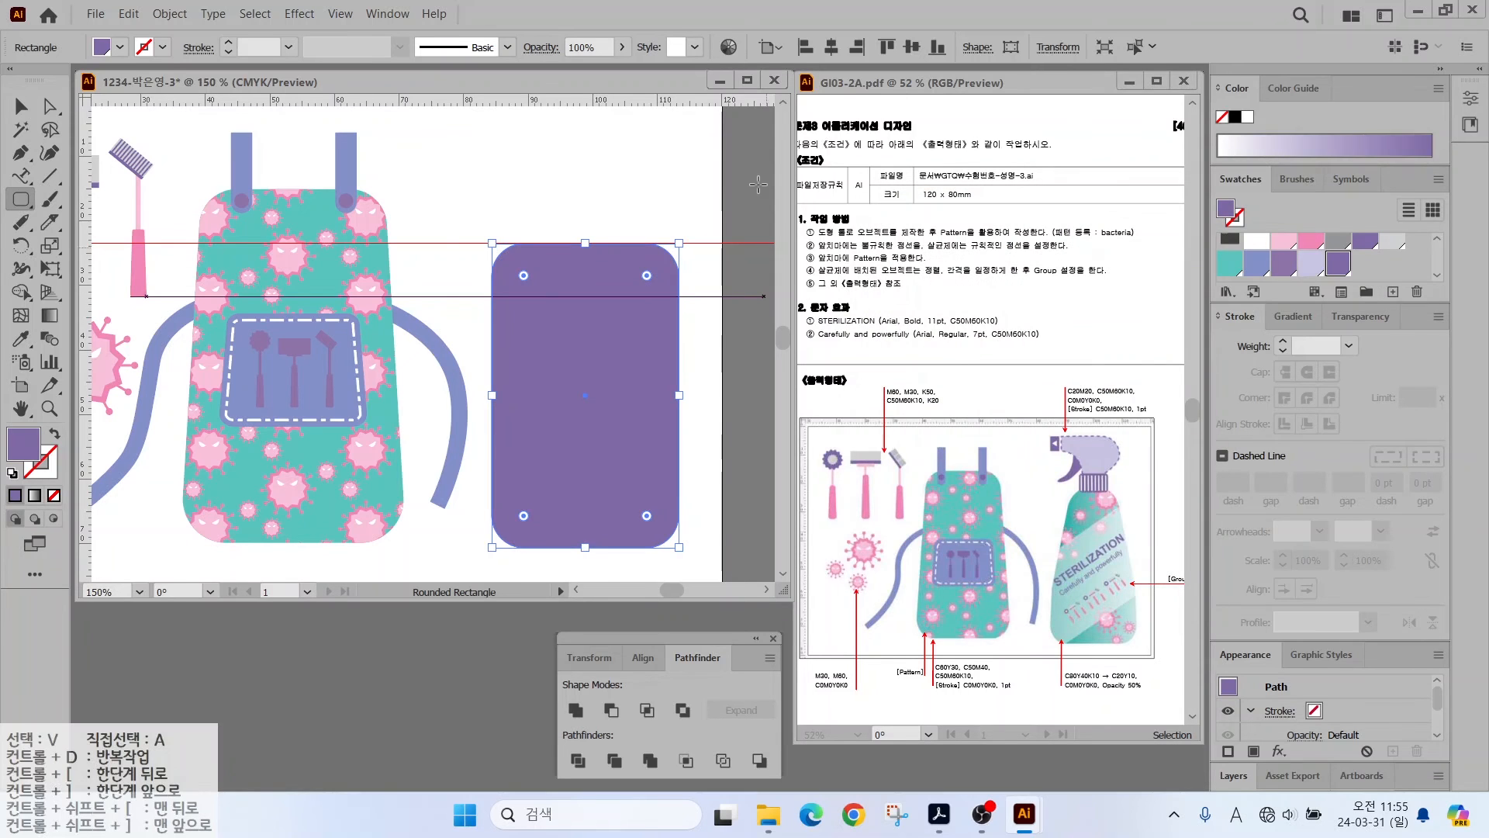
- Fill the rectangle with a linear gradient whose start stop is CMYK teal C80 Y40 K10
left_click(1282, 321)
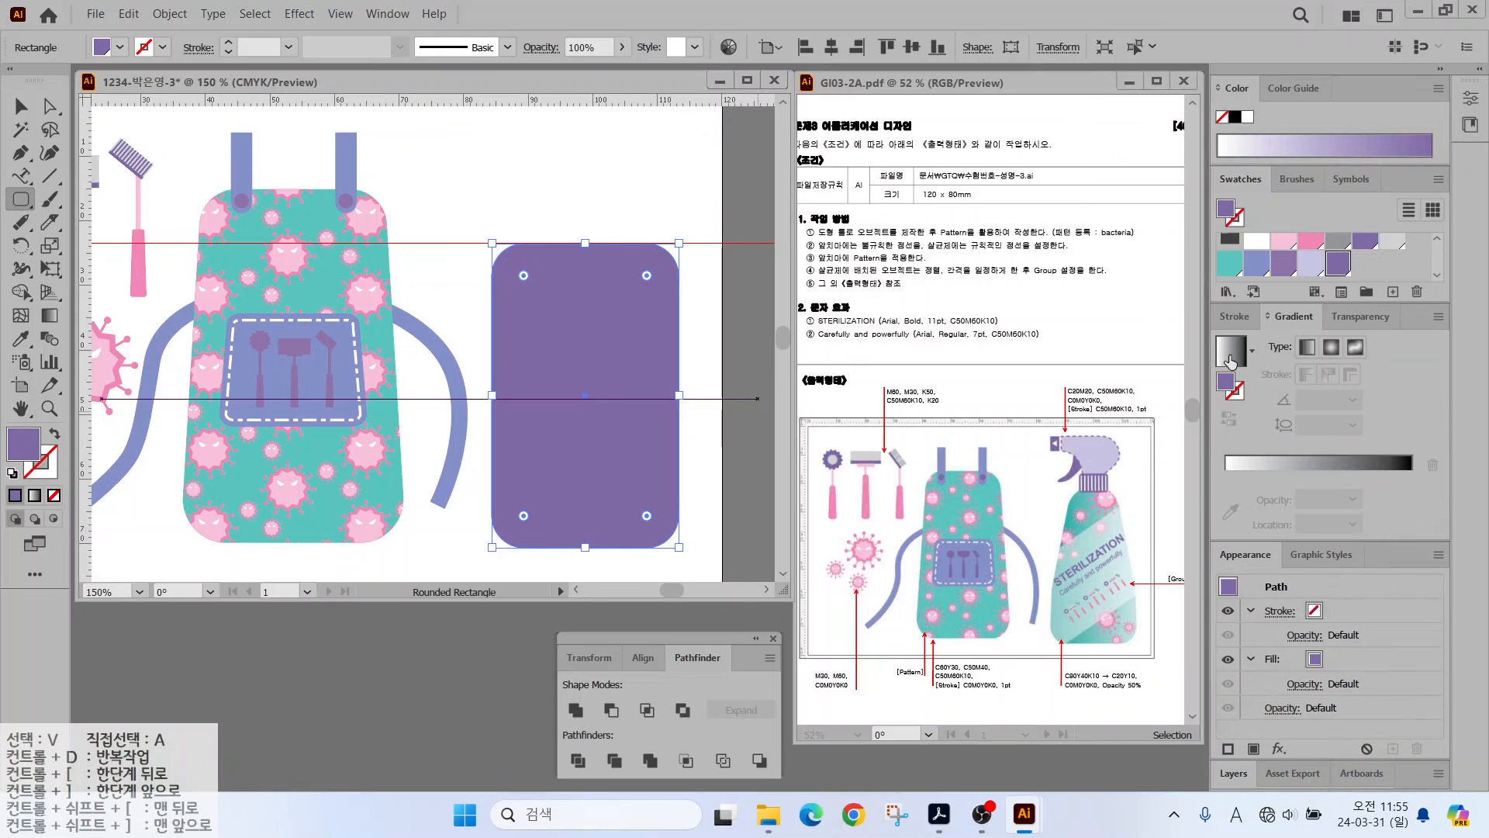
left_click(1230, 352)
double_click(1226, 498)
left_click(1407, 521)
left_click(1288, 584)
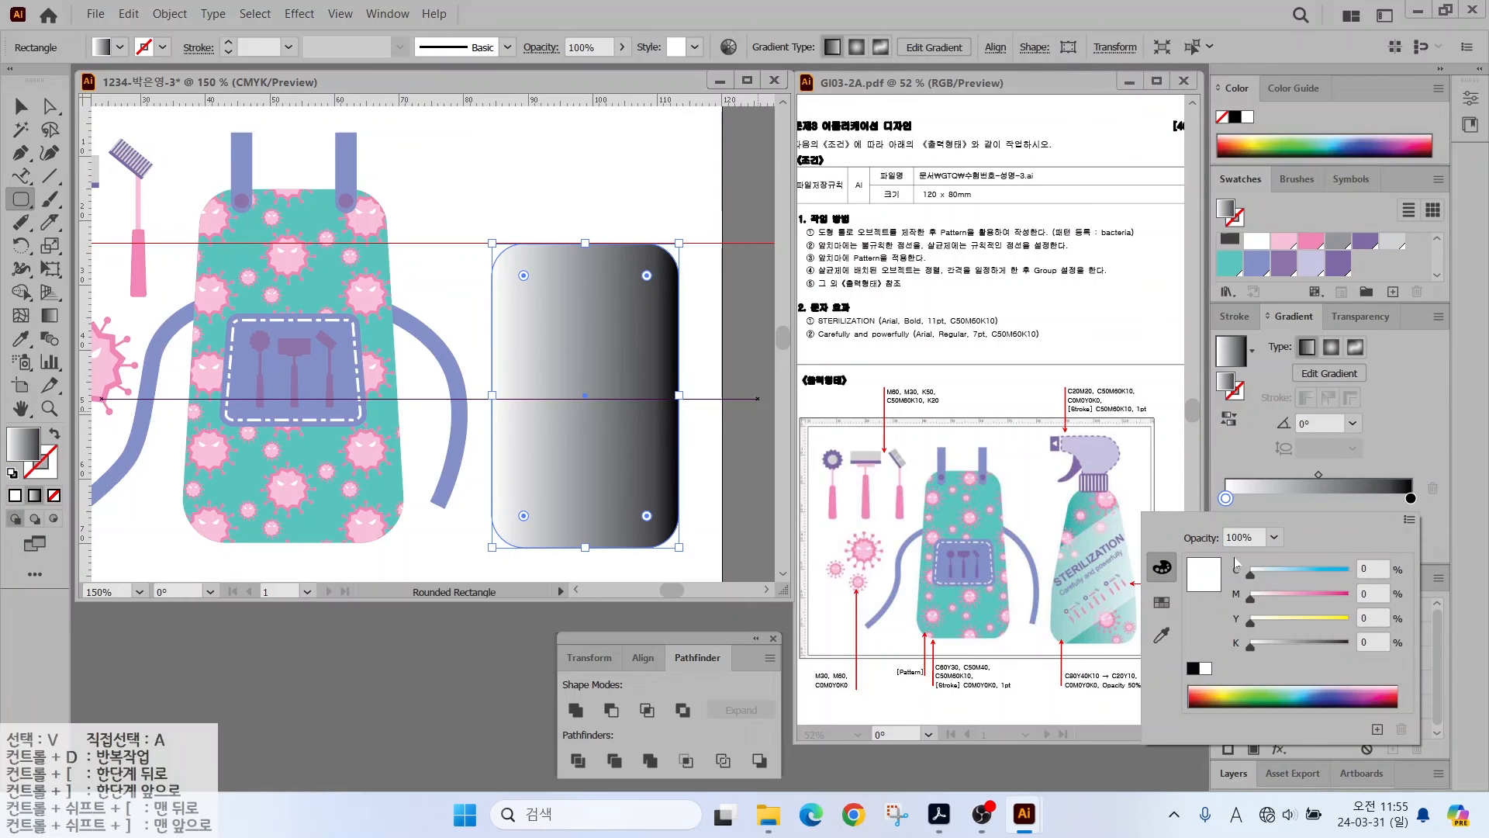
type("80")
key("Tab")
key("Tab")
type("40")
key("Tab")
type("10")
key("Return")
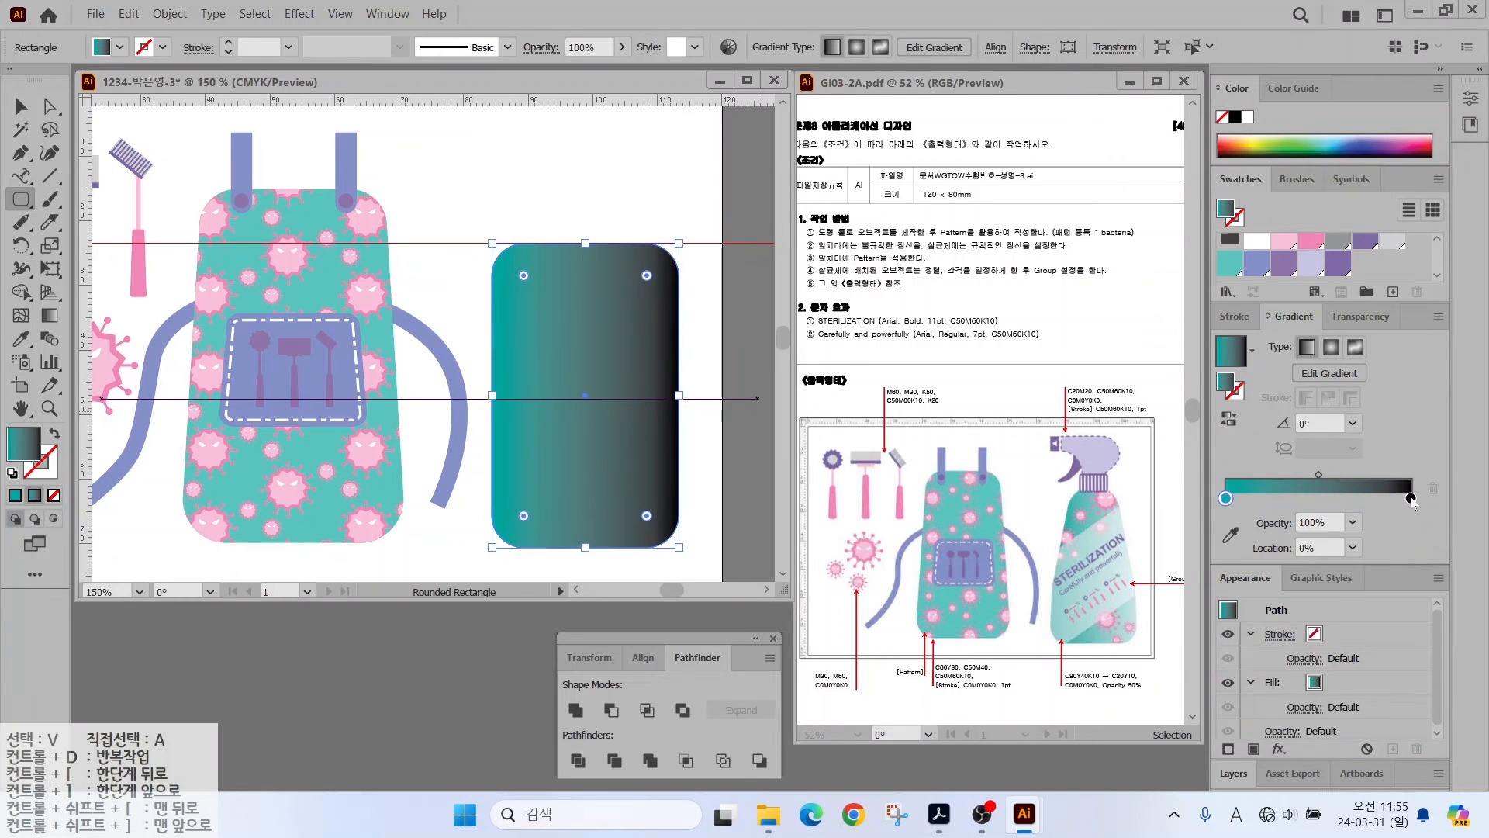
- Set the gradient's end stop to light teal C20 Y10 in CMYK
double_click(1411, 498)
left_click(1409, 519)
left_click(1269, 621)
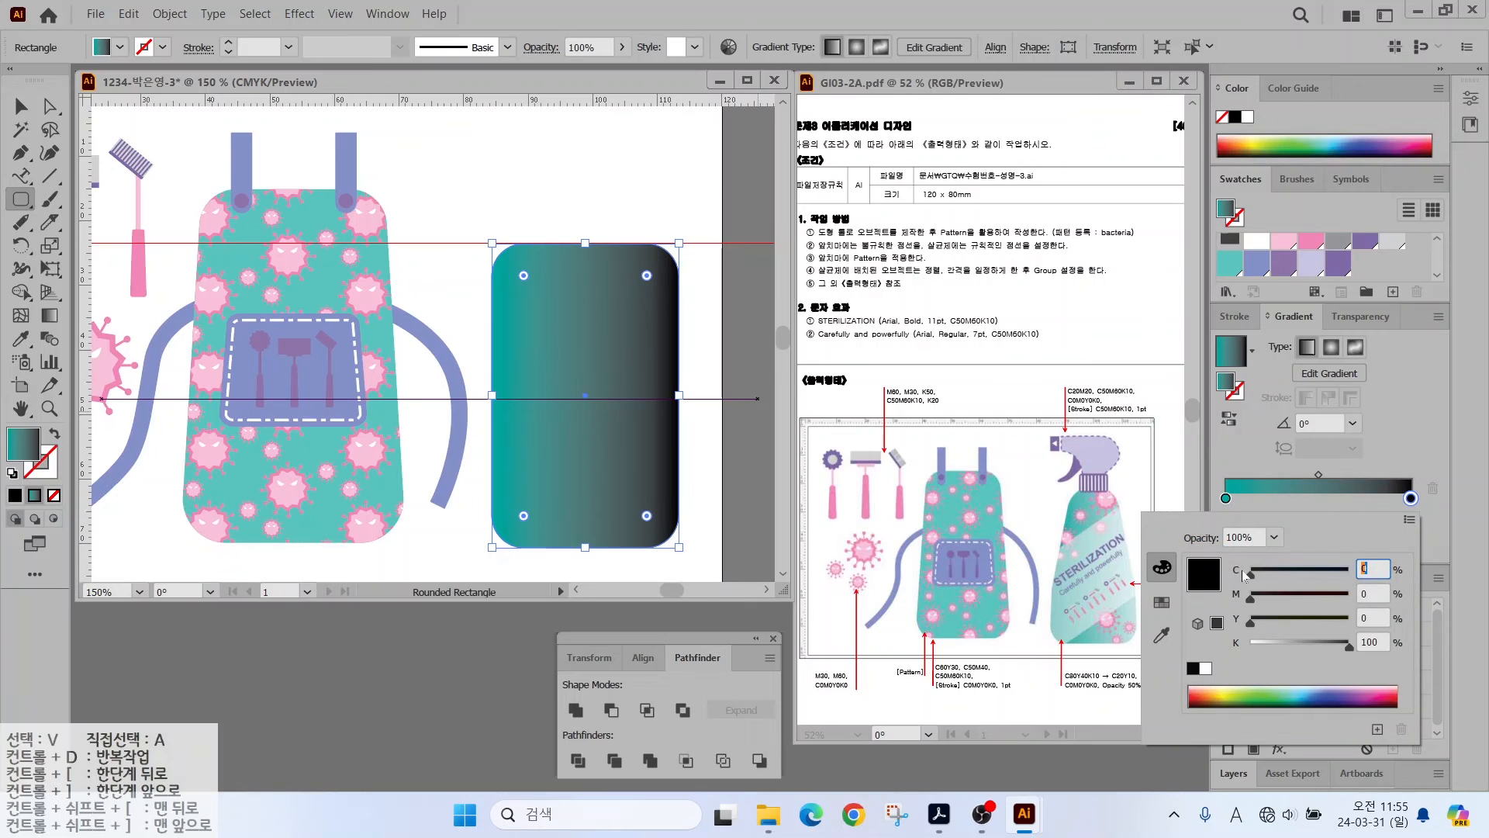
type("20")
key("Tab")
key("Tab")
type("10")
key("Tab")
type("0")
key("Return")
left_click(21, 106)
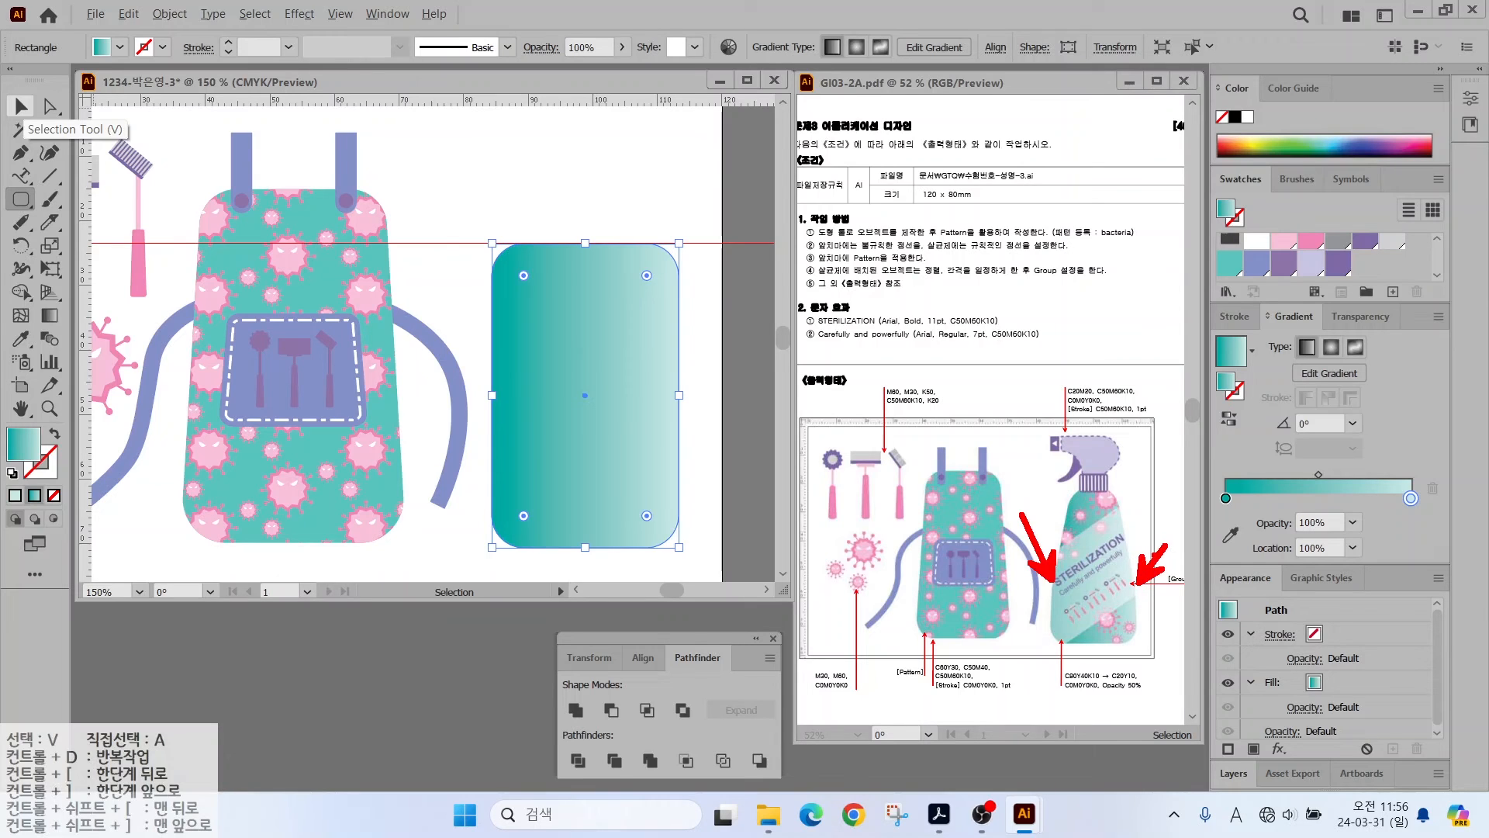
left_click(21, 154)
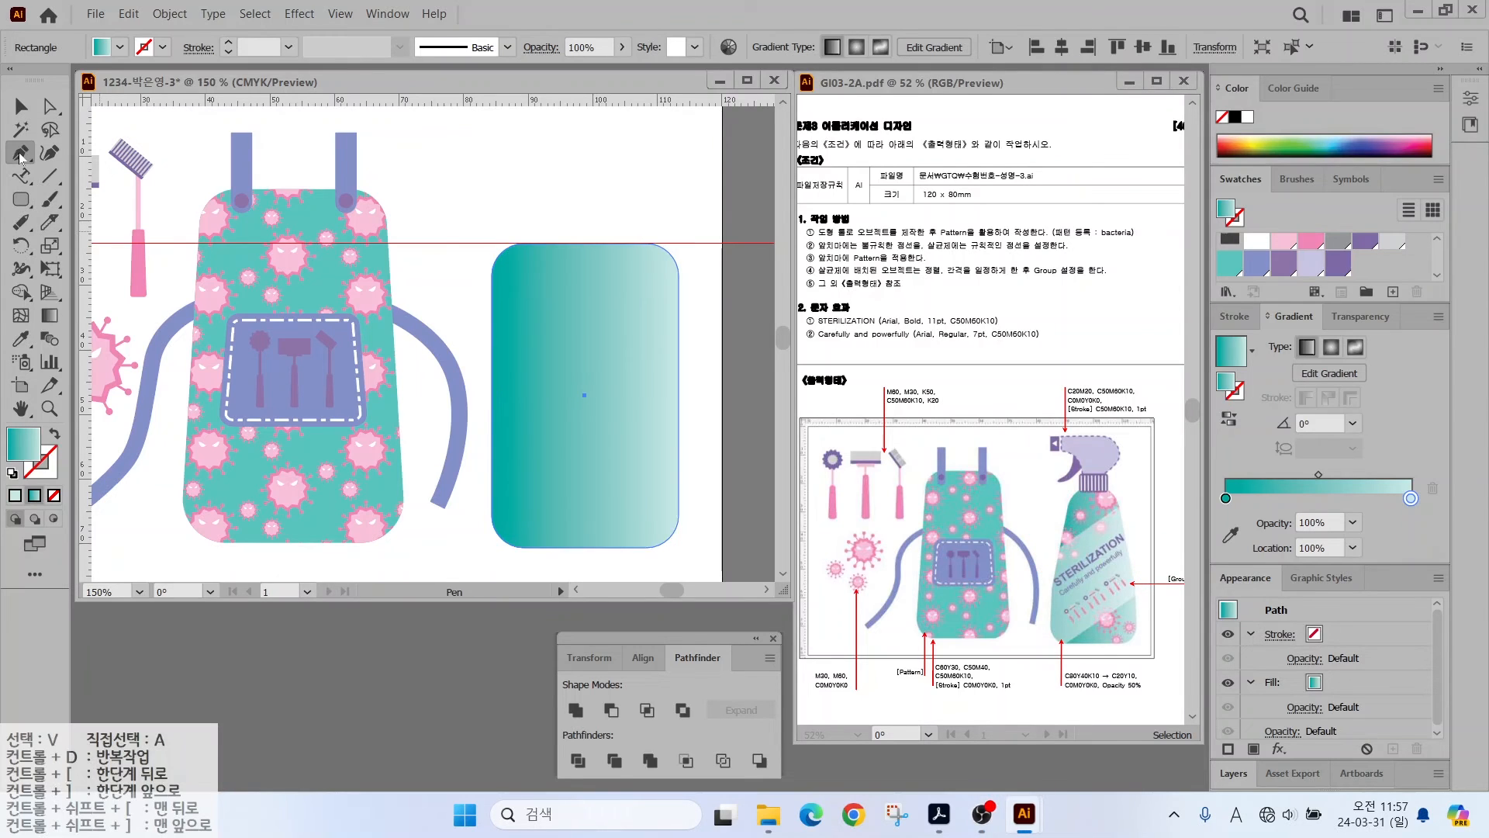
- Add anchor points mid-way on the rectangle's left and right edges
left_click(21, 154)
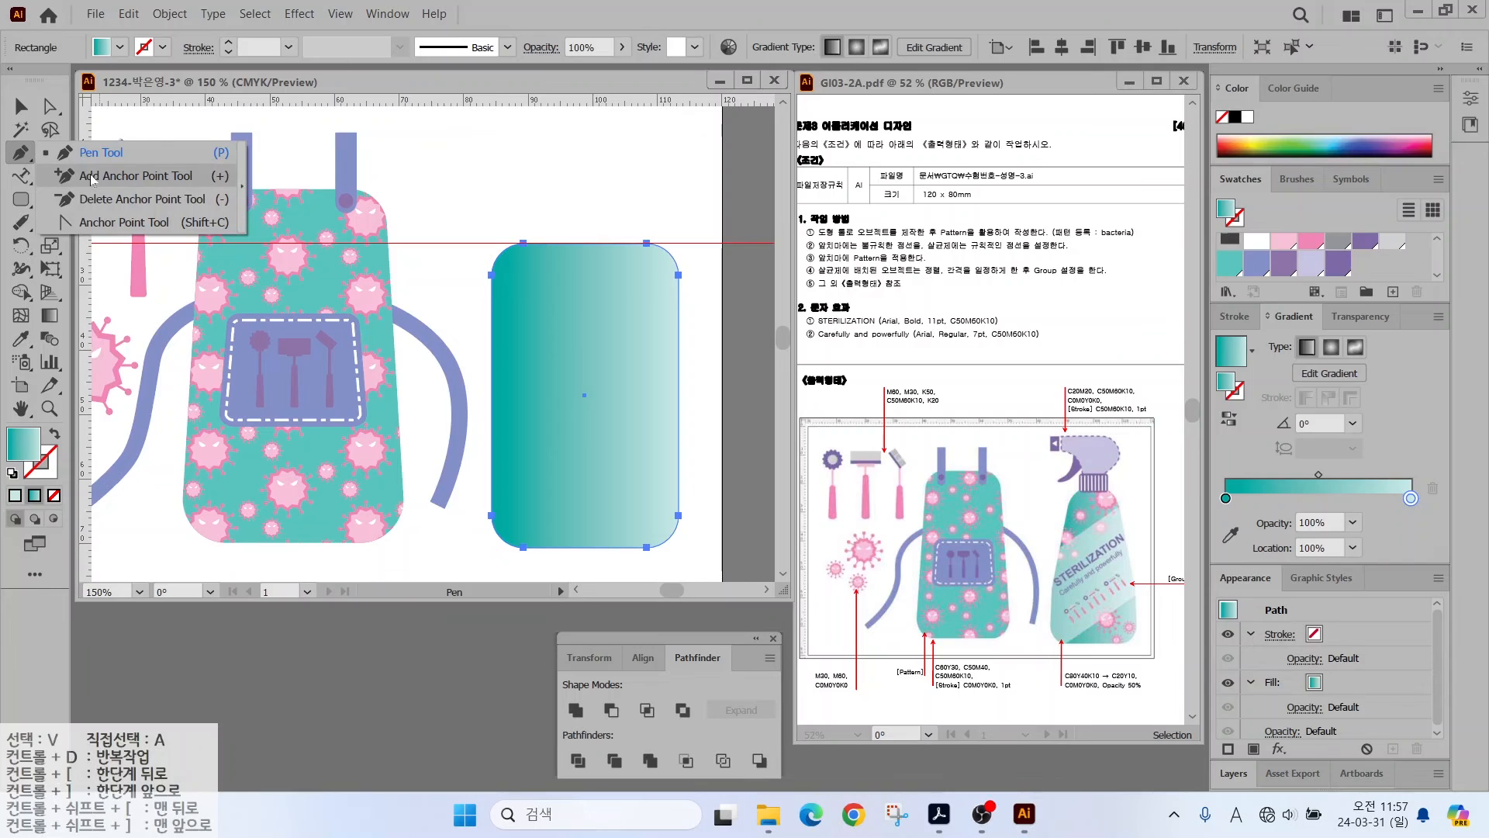
left_click(91, 177)
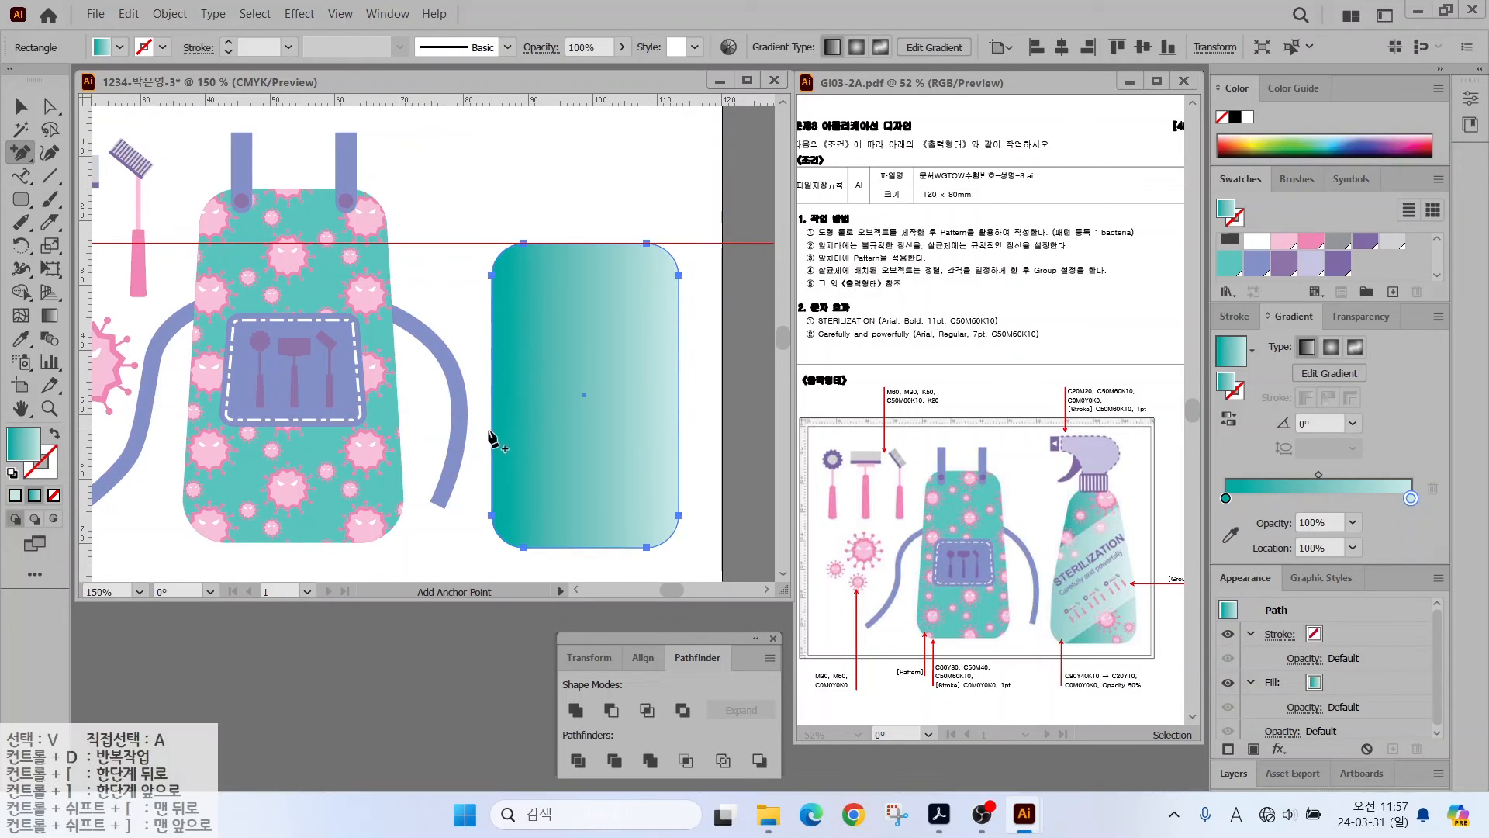
left_click(490, 421)
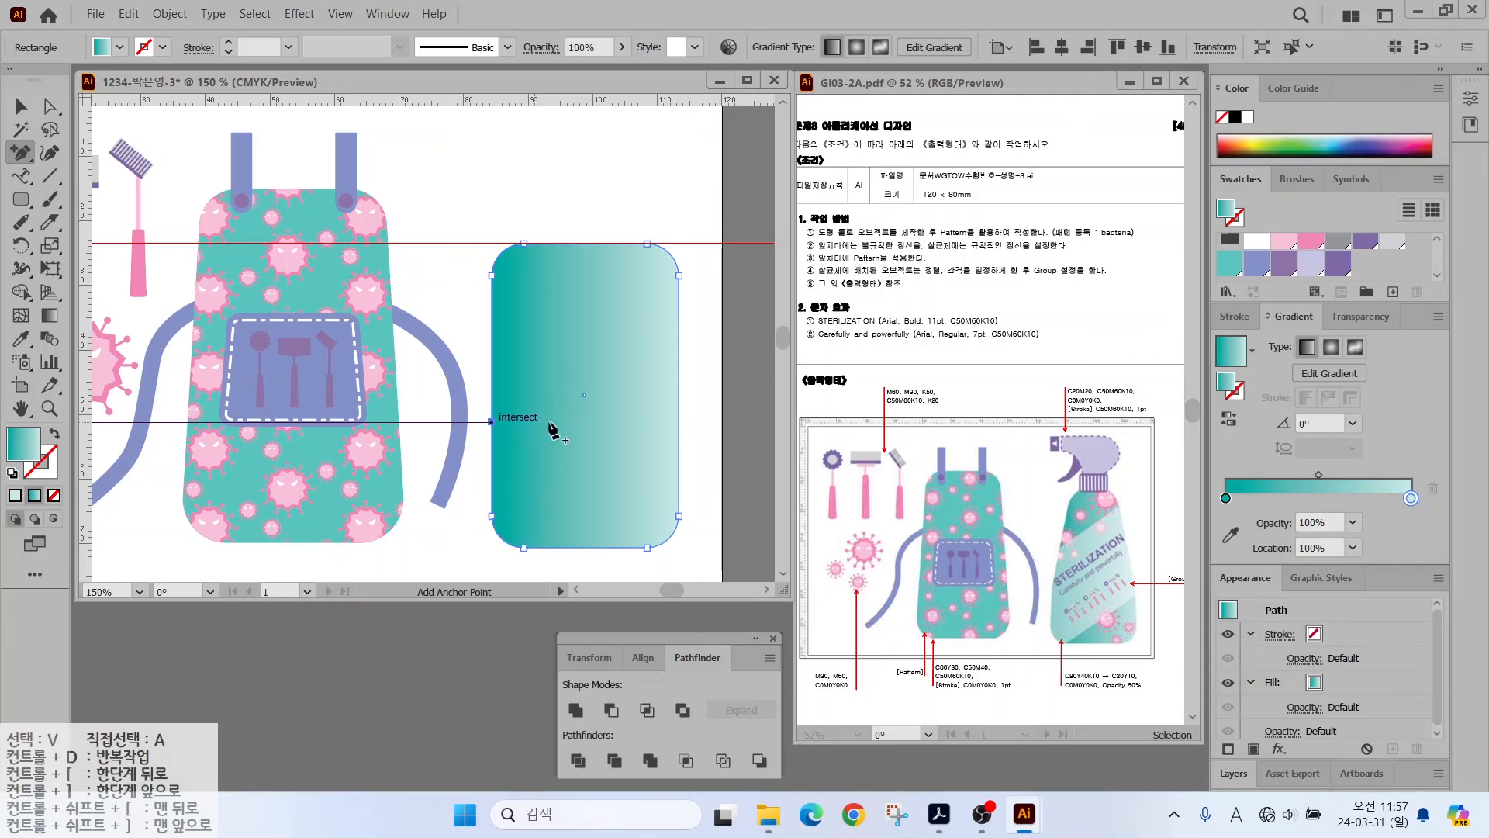
left_click(678, 422)
- Select the rectangle's top anchors and scale them uniformly to 70% to taper the top
key("a")
left_click(465, 215)
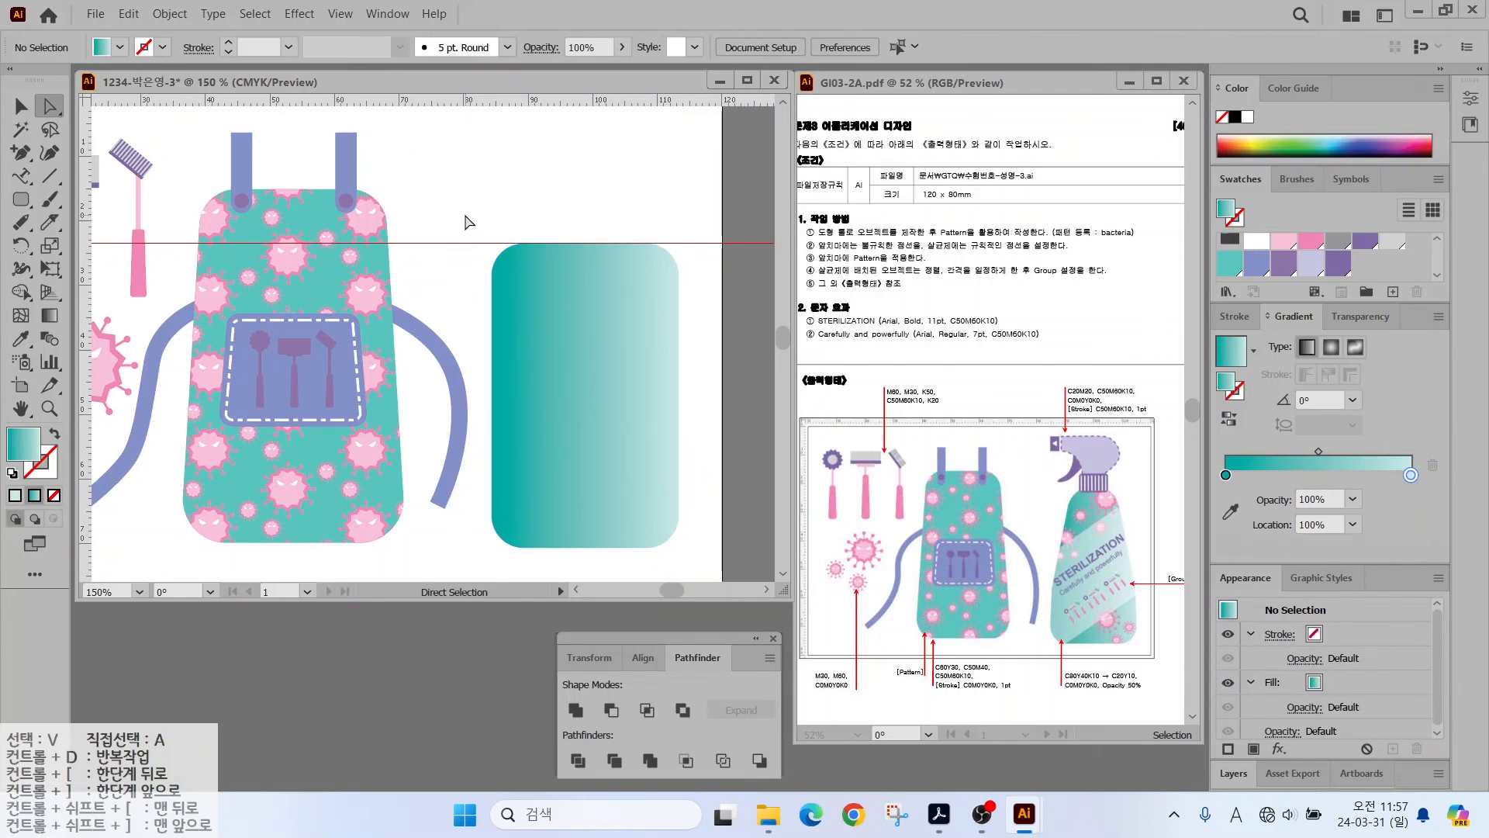
left_click_drag(464, 215, 691, 306)
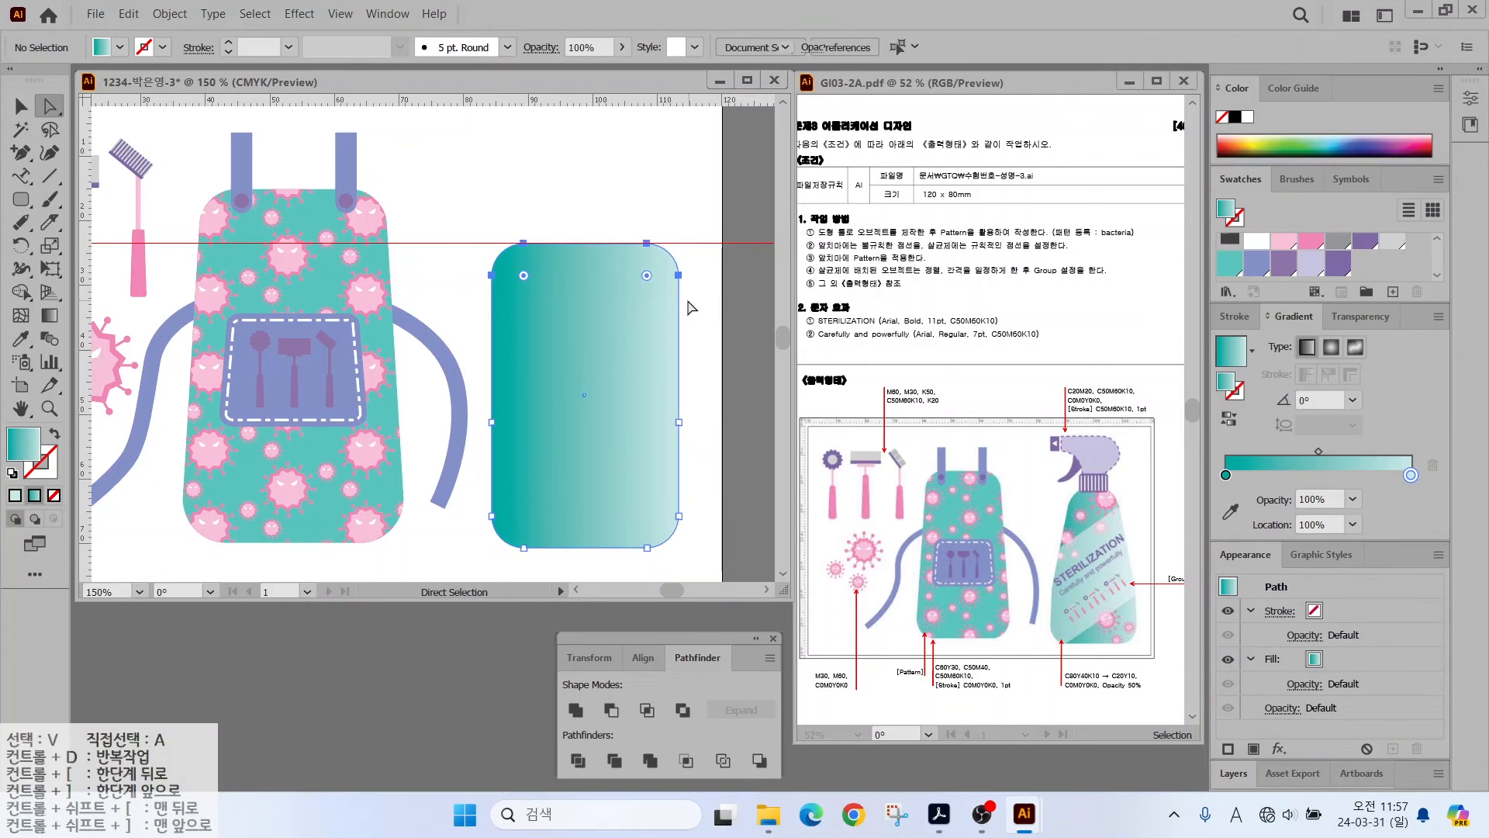
double_click(53, 247)
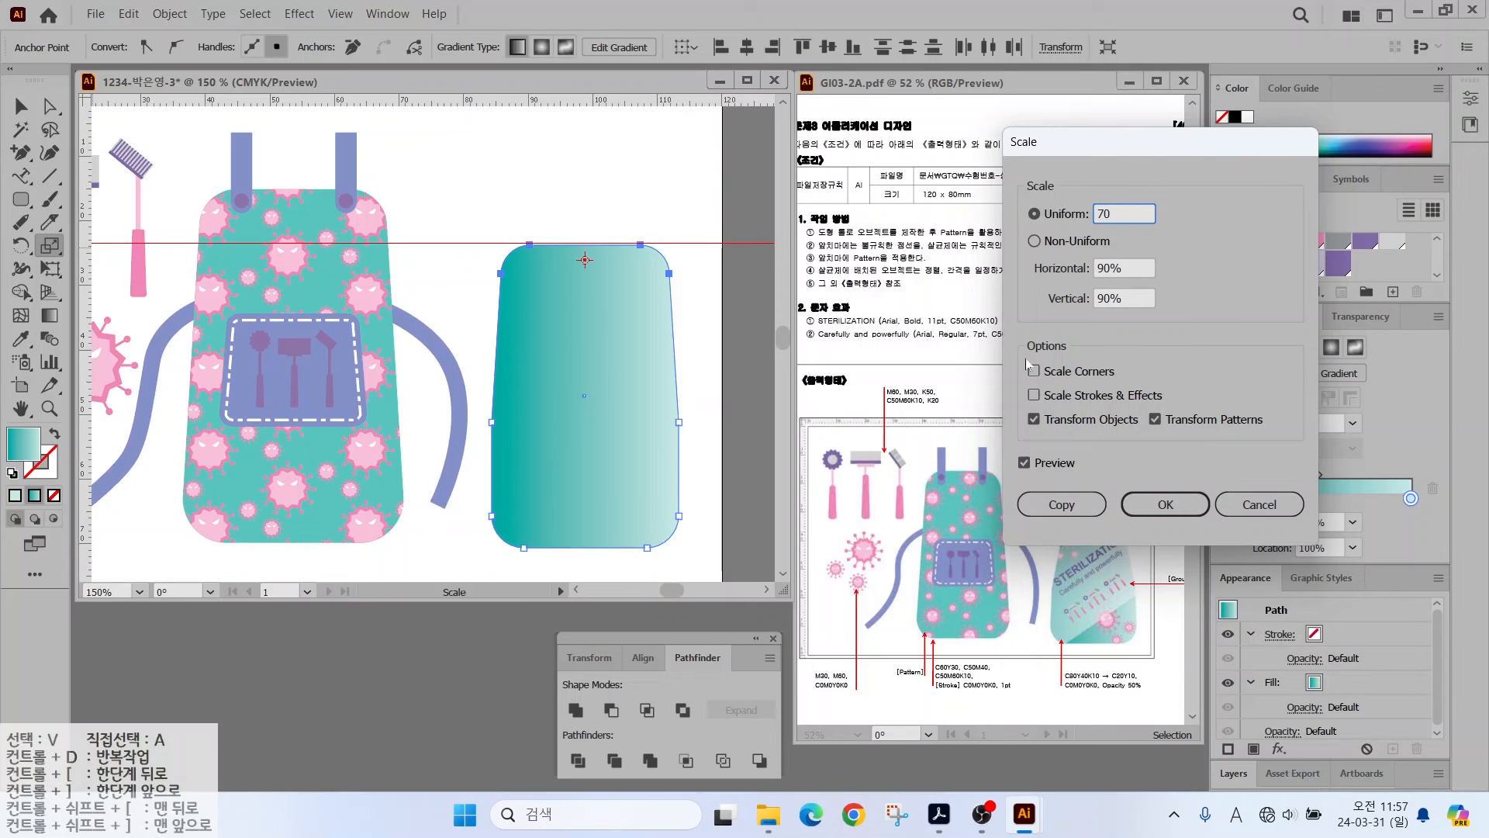
left_click(1030, 463)
left_click(1029, 464)
left_click(1029, 464)
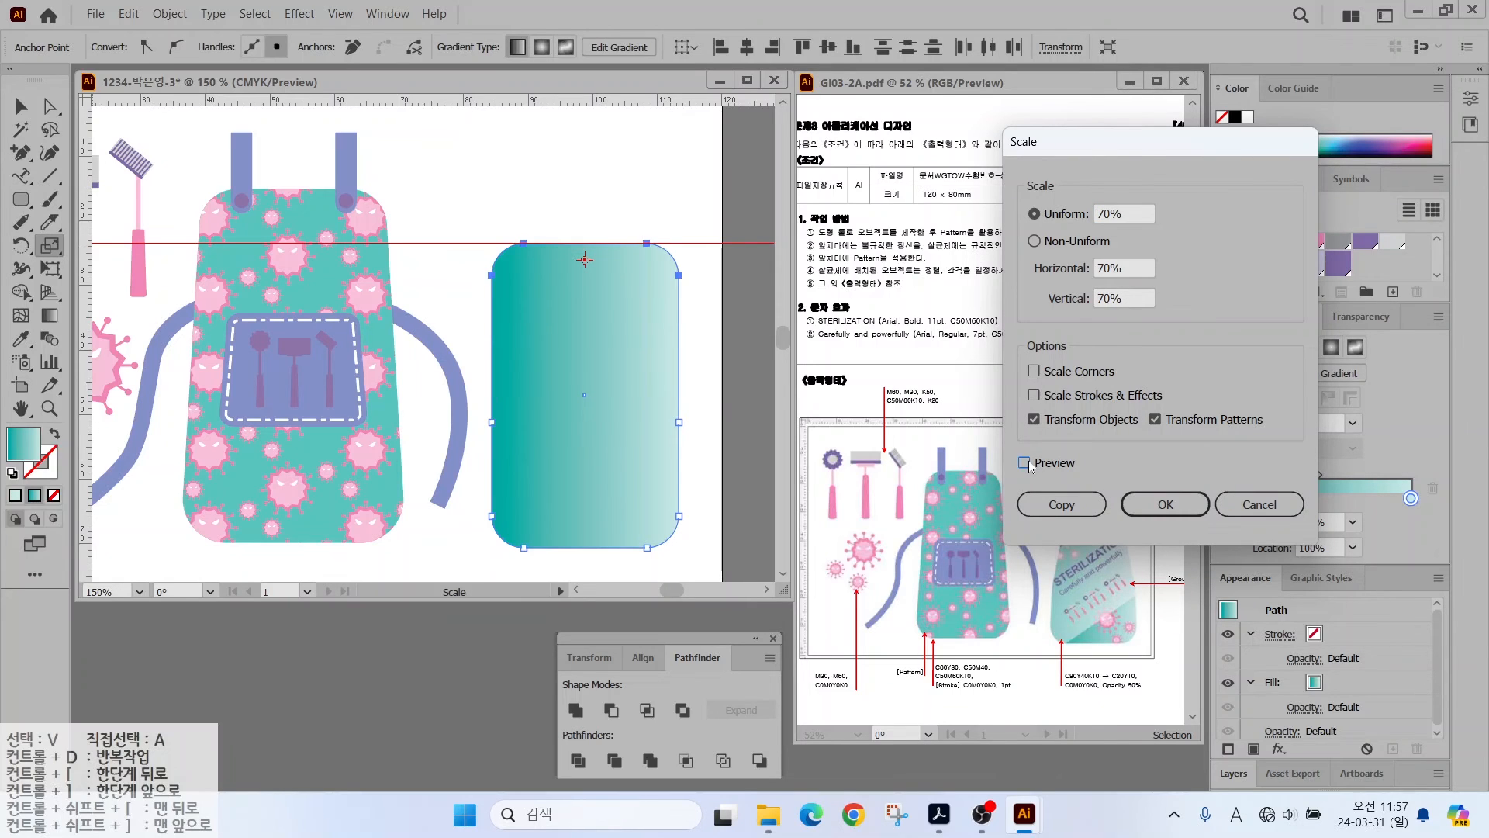
left_click(1029, 464)
left_click(1159, 510)
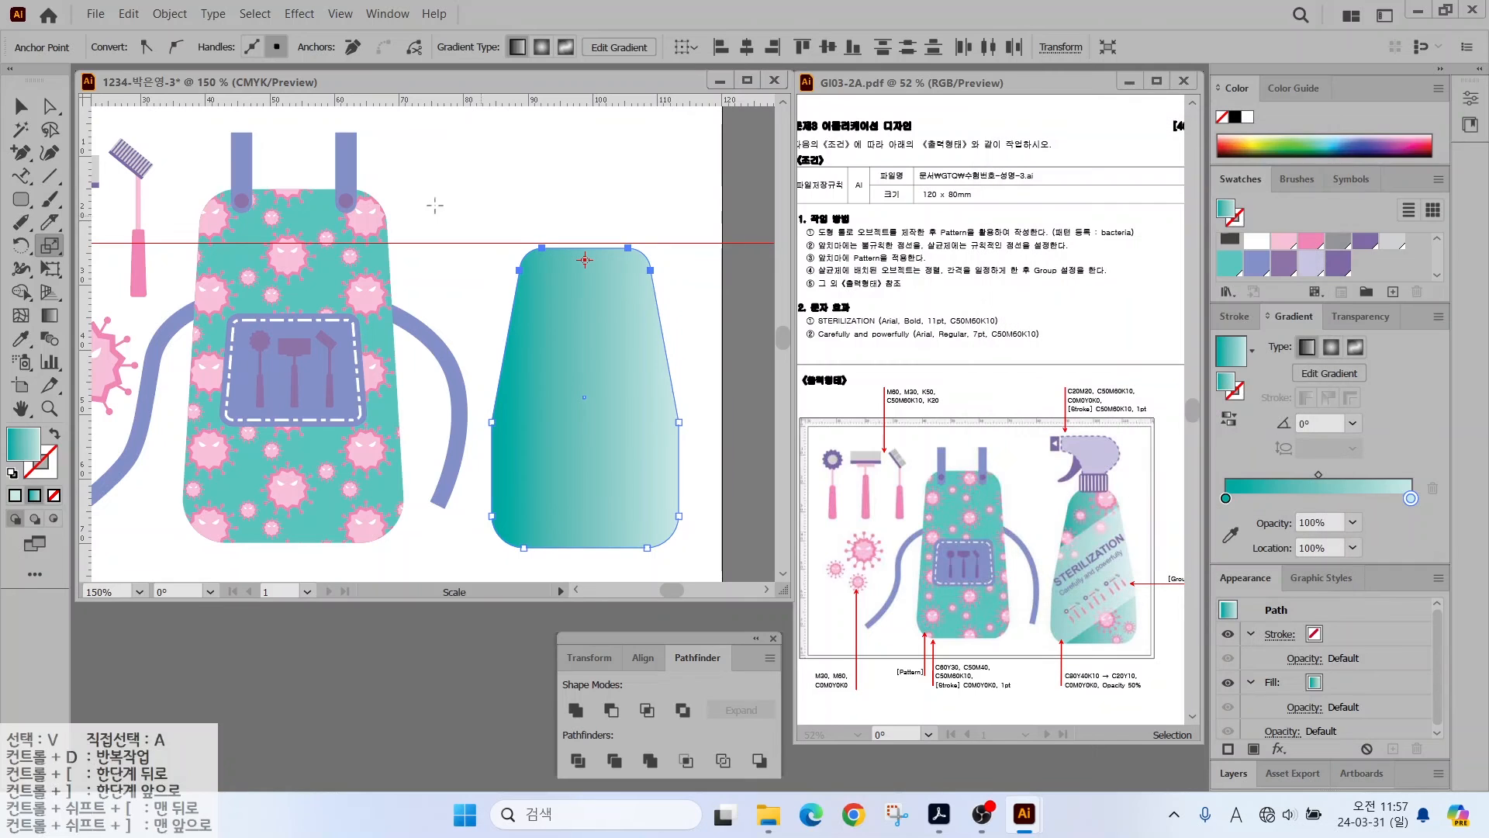
- Check the tapered top anchor, then deselect the bottle and return to the Selection tool
key("a")
left_click(540, 250)
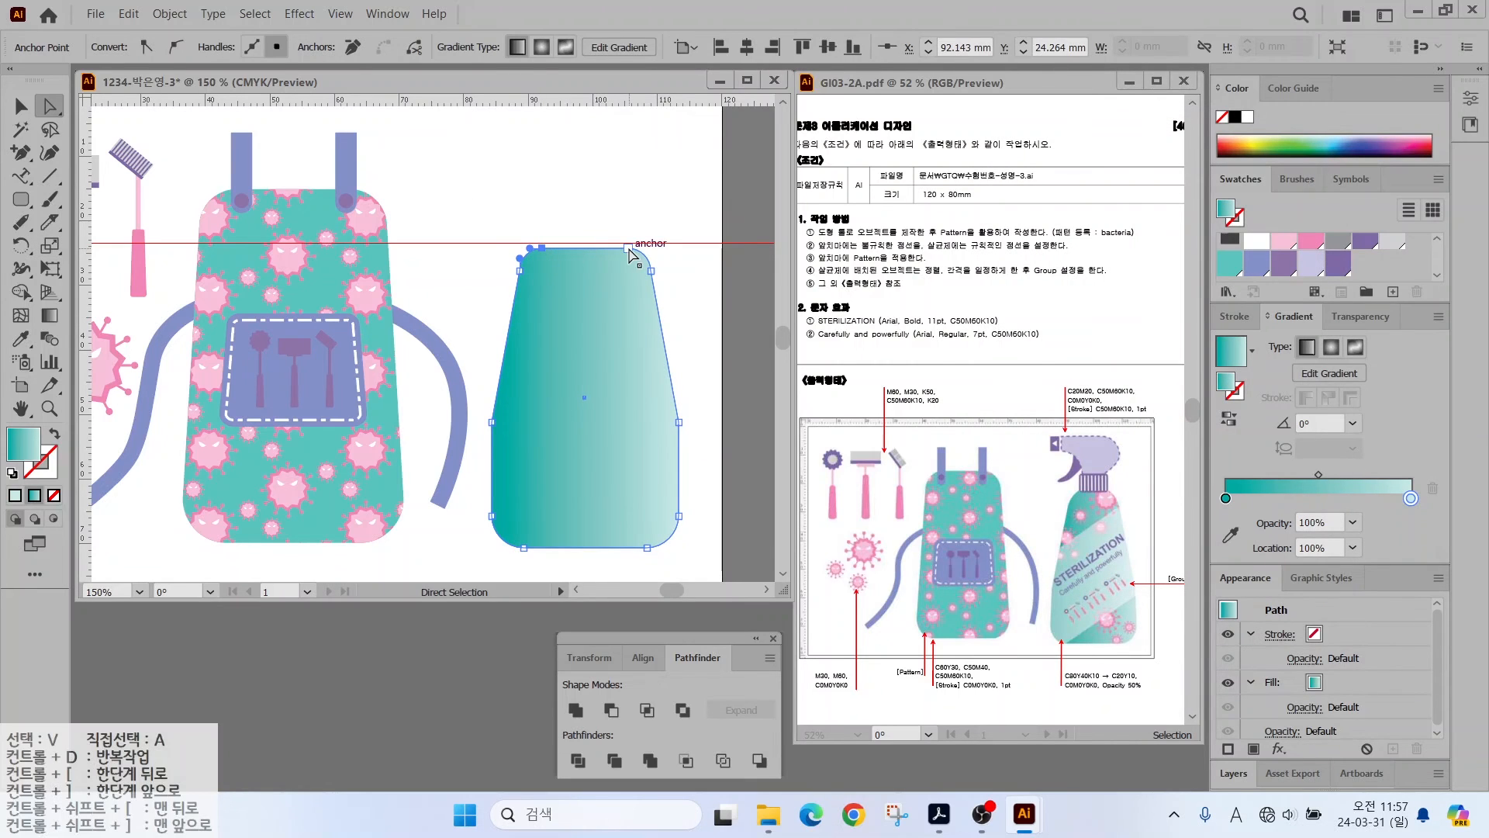
left_click(459, 265)
key("v")
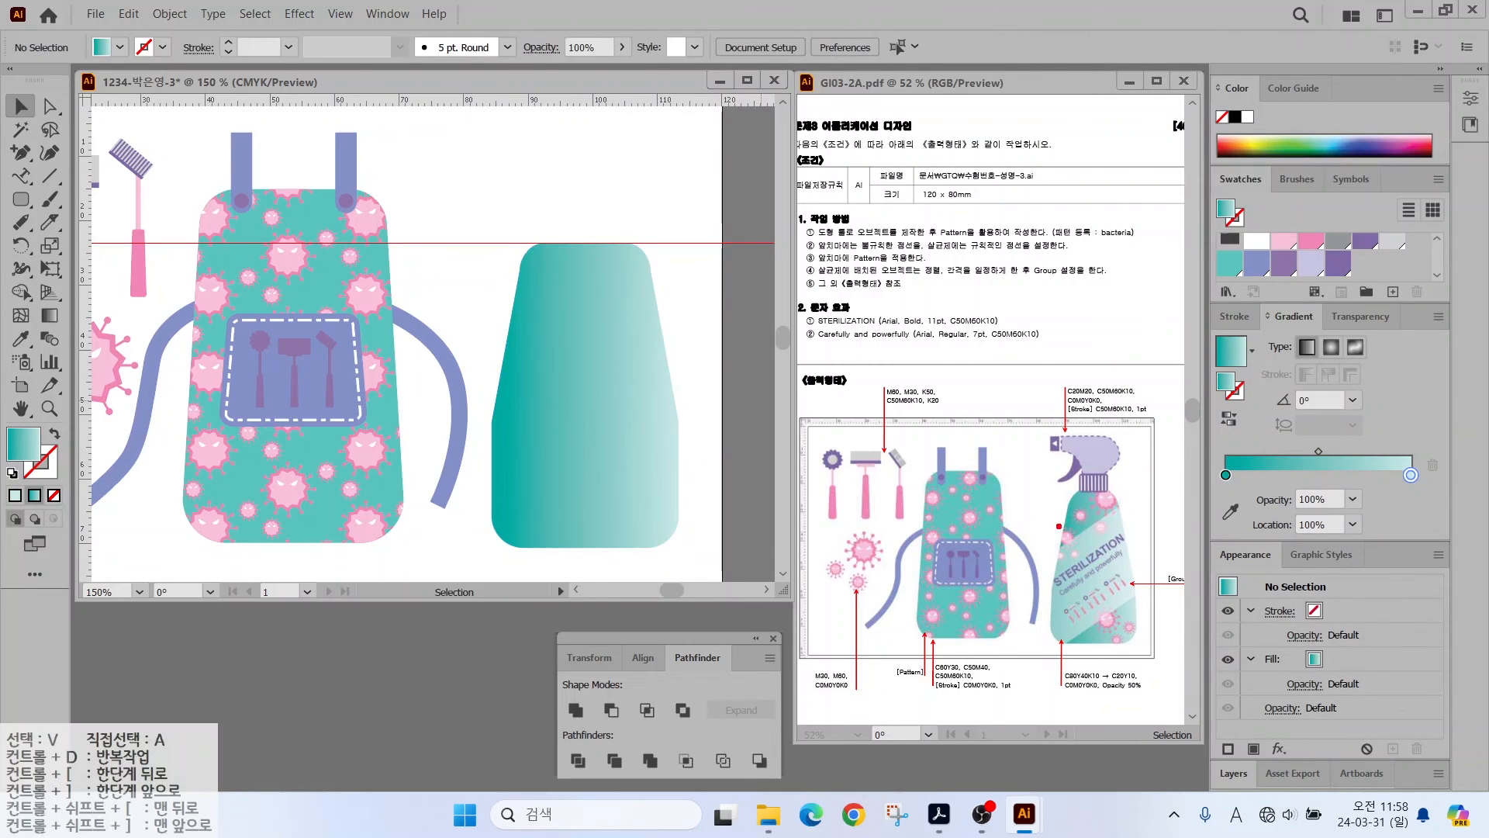
mouse_move(1127, 539)
left_mouse_down()
mouse_move(1064, 527)
mouse_move(1074, 573)
left_mouse_up()
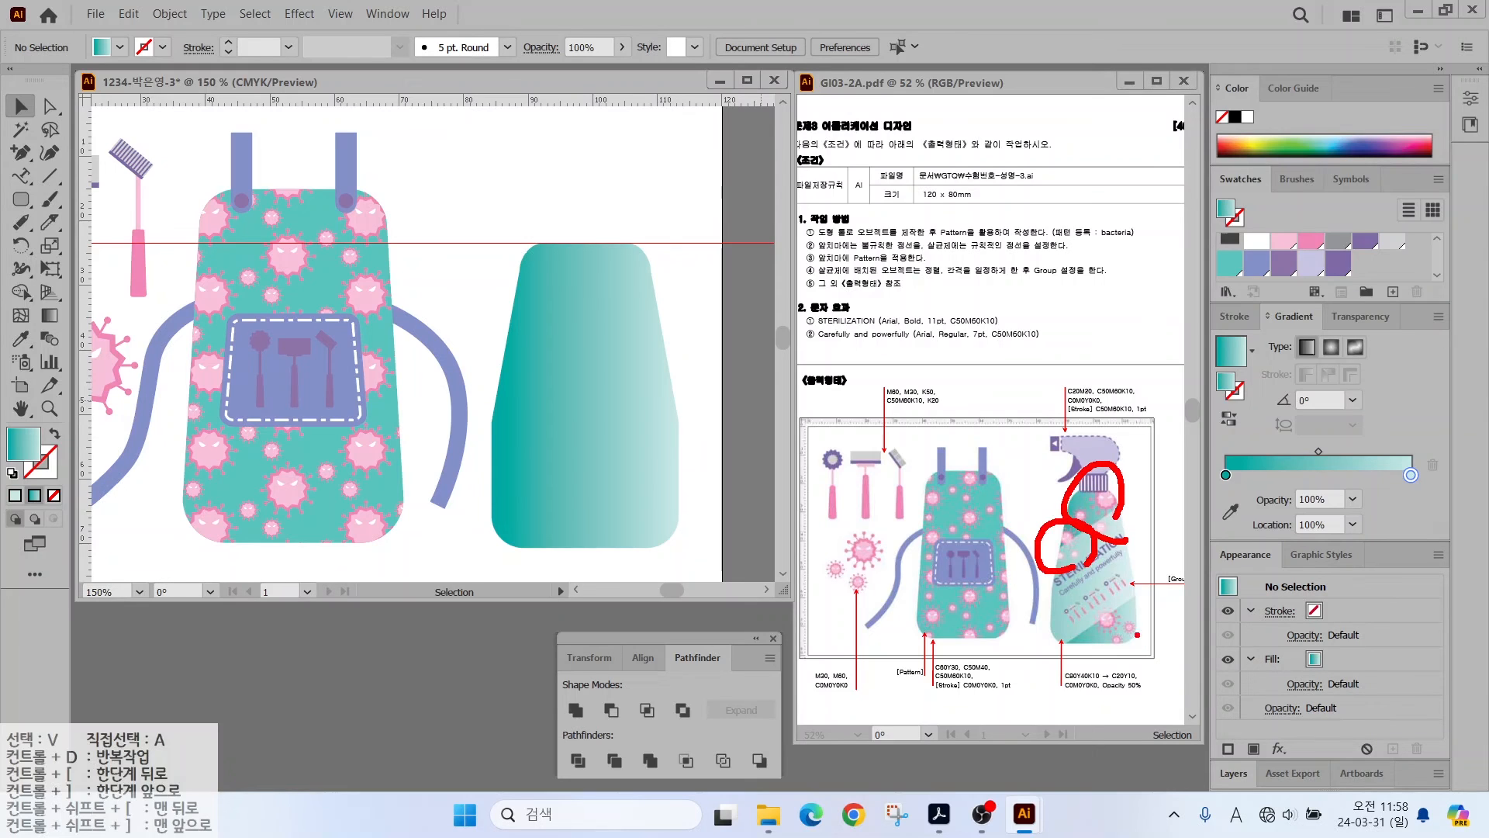
left_click_drag(1134, 618, 1137, 653)
key("Escape")
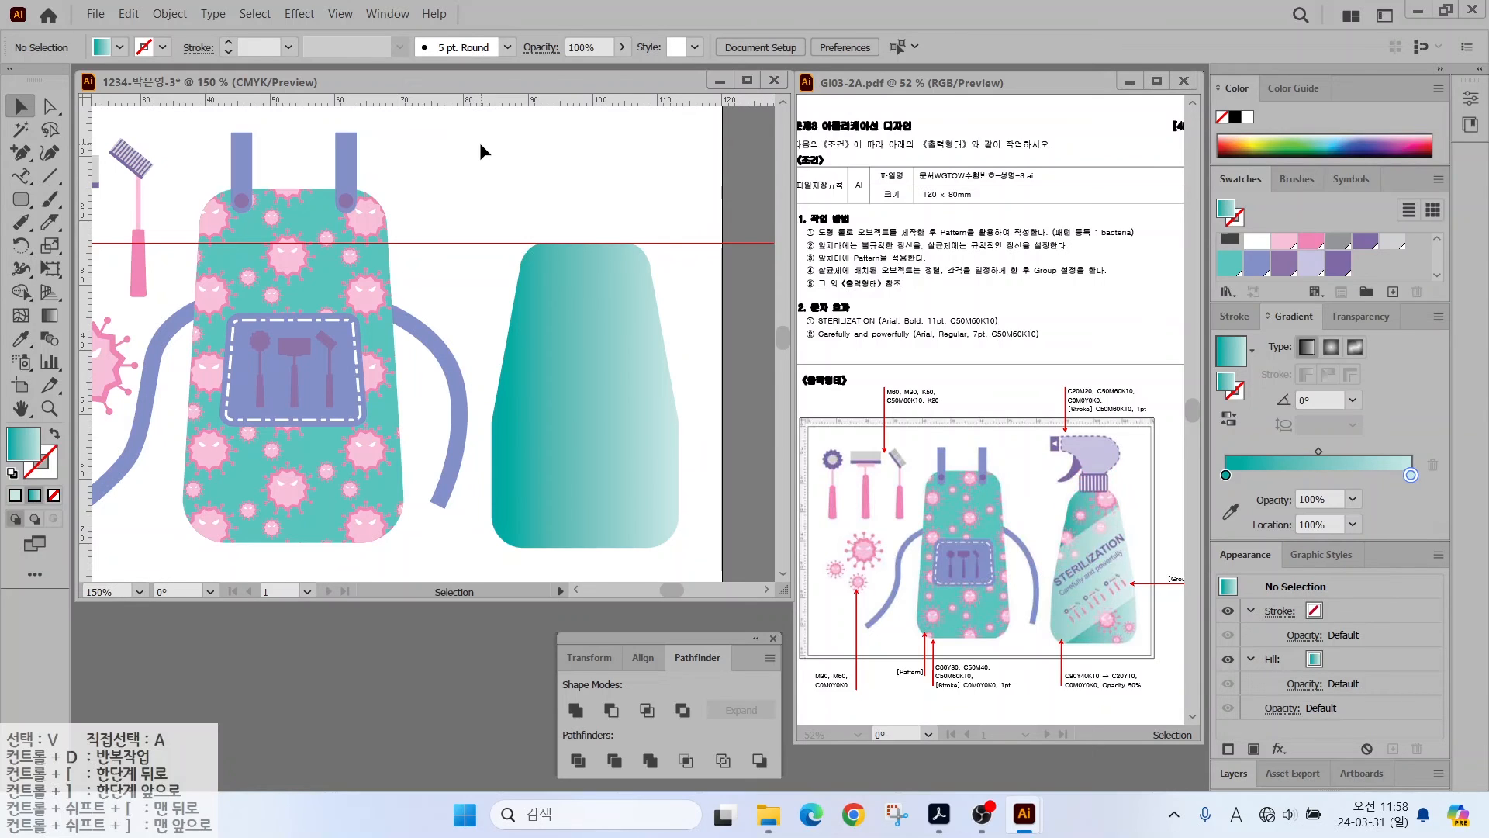
- Place copies of the pink bacteria cluster onto the bottle, bring them to front, and shrink and tilt them
left_click(103, 355)
scroll(458, 284, "down", 1)
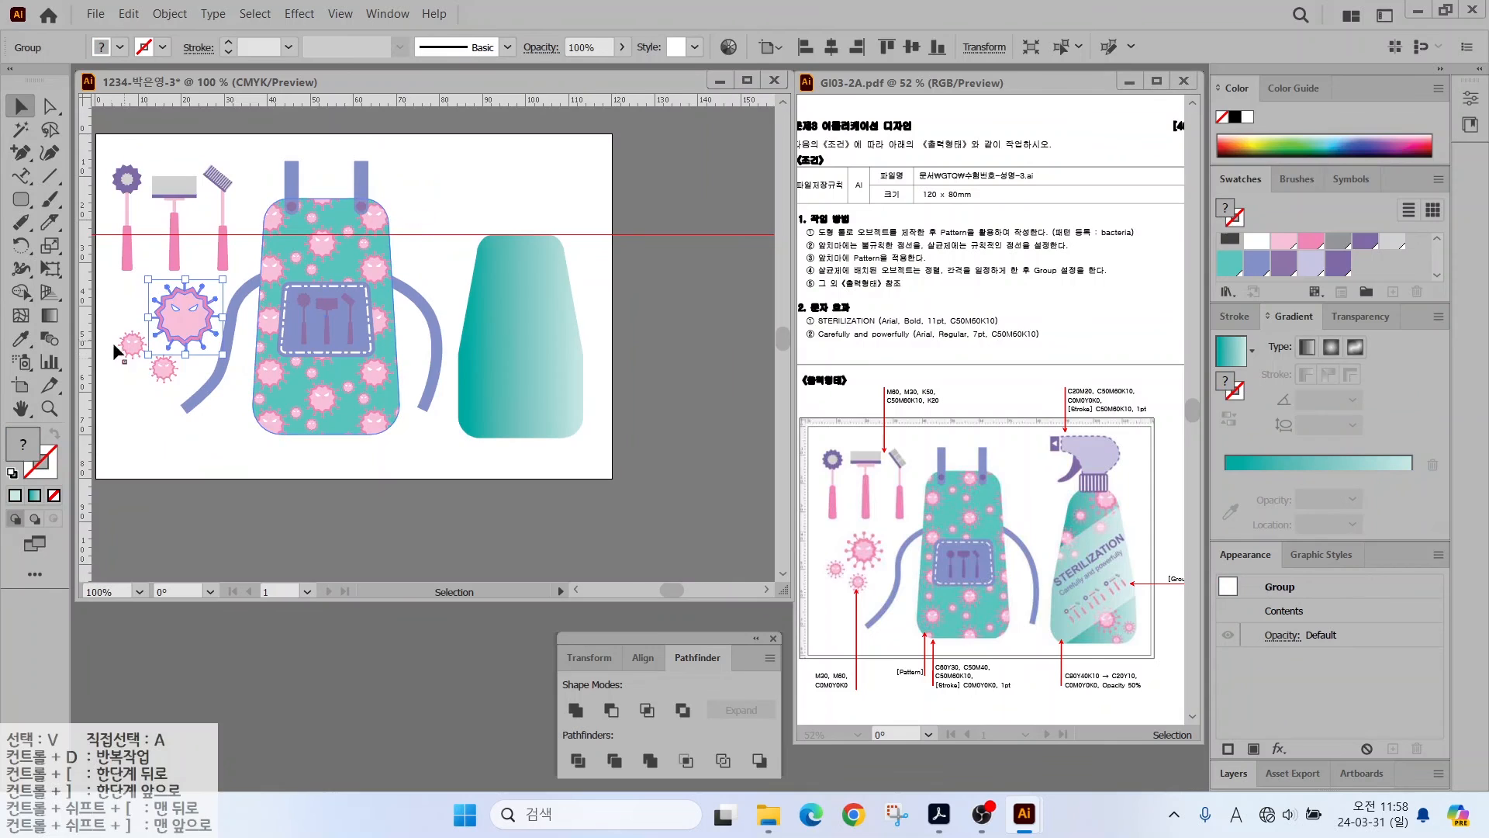
left_click_drag(110, 383, 472, 184)
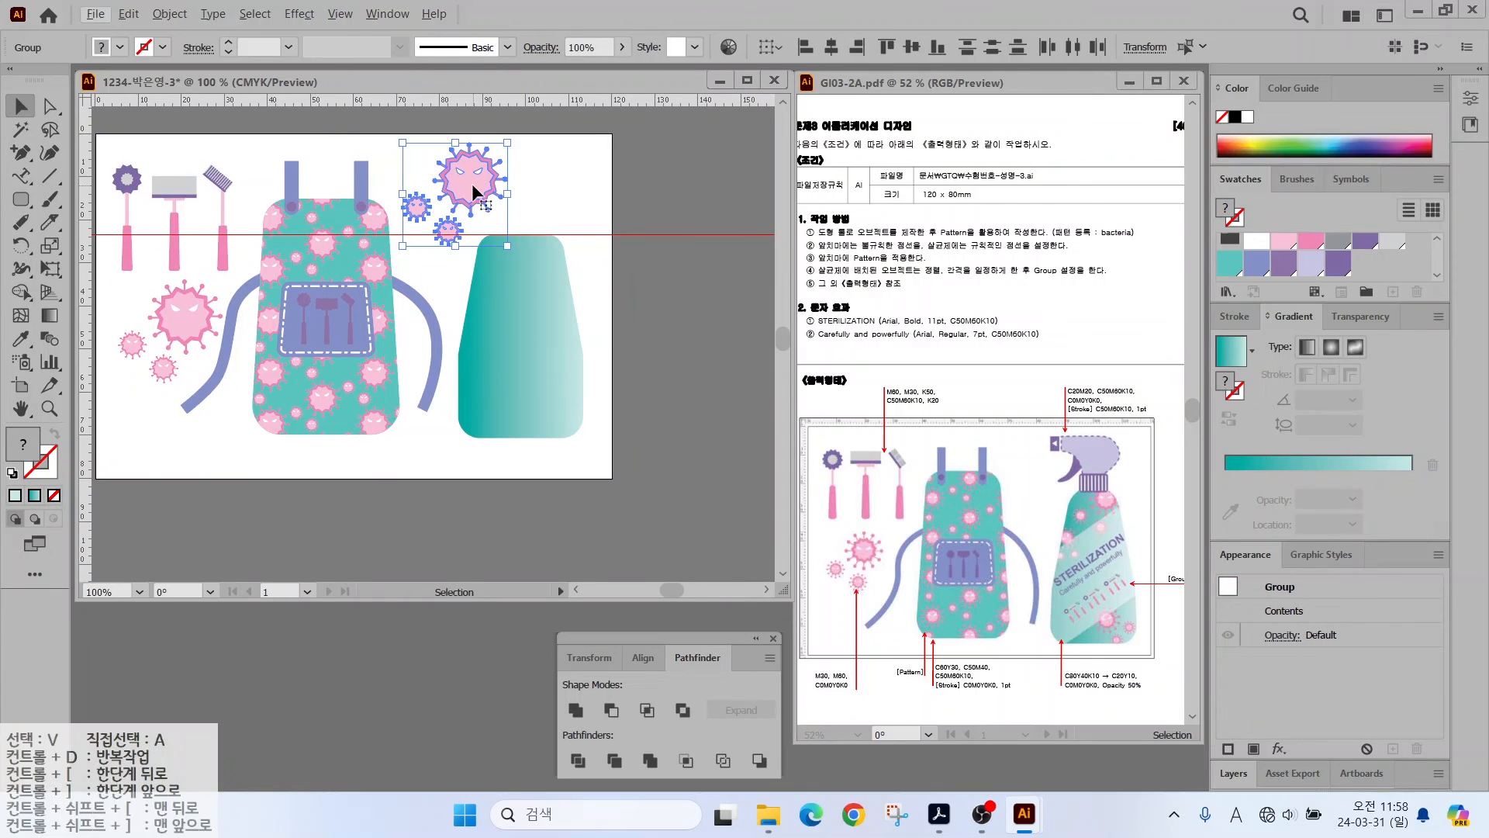
right_click(472, 183)
right_click(464, 181)
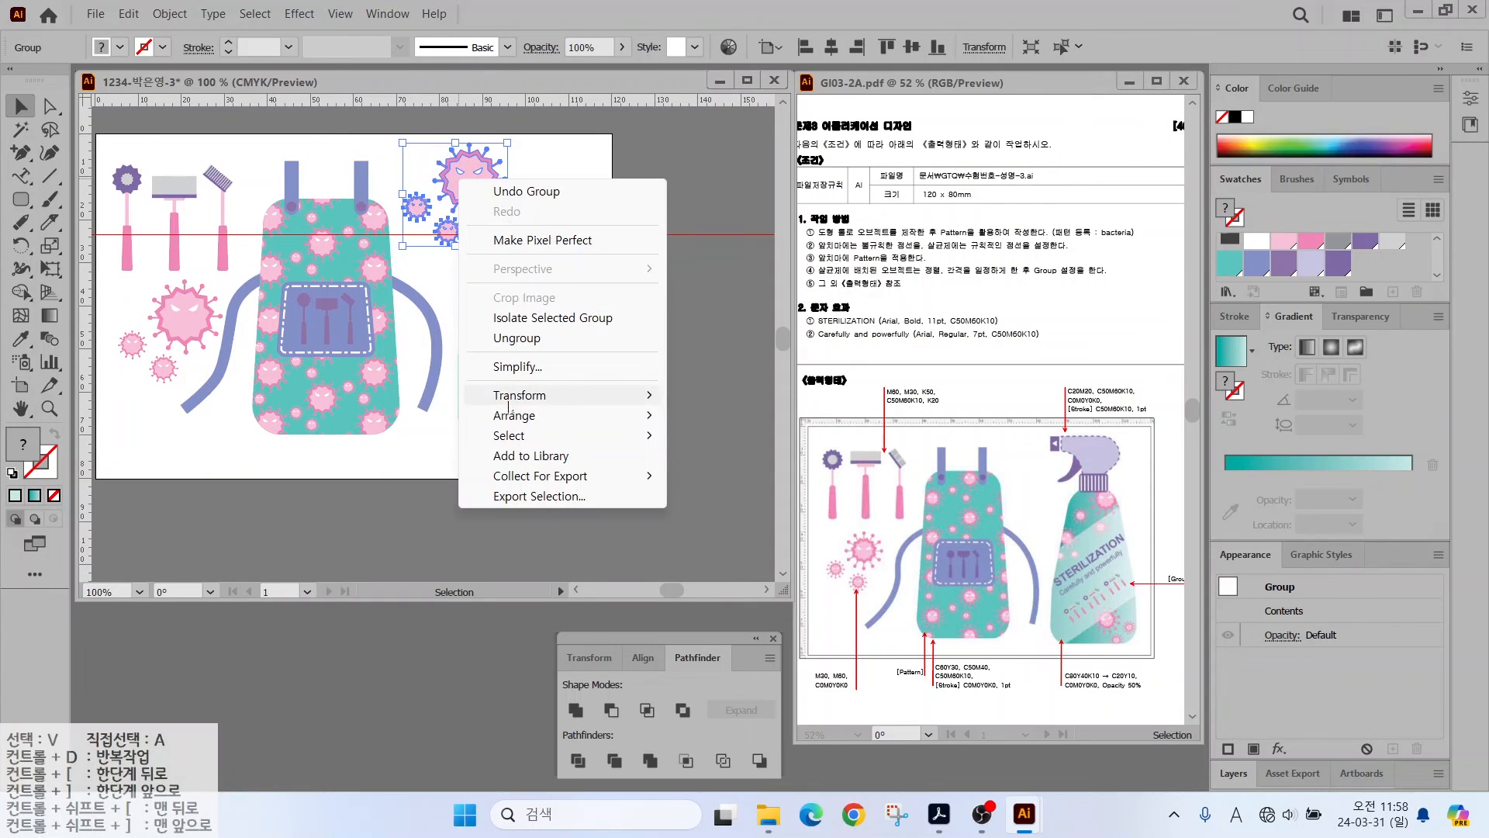
left_click(734, 415)
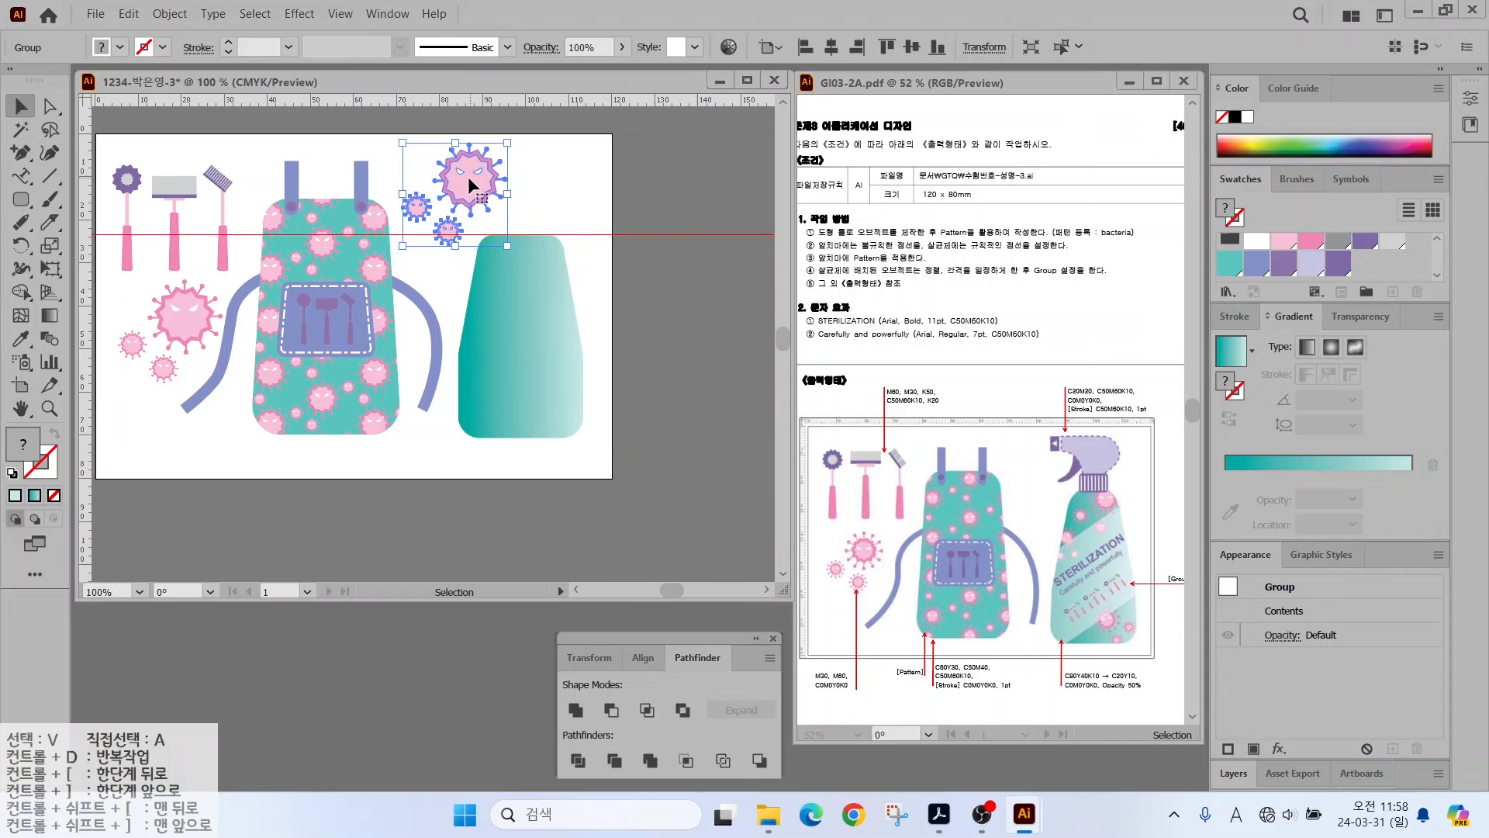
left_click_drag(467, 175, 577, 247)
left_click_drag(550, 269, 569, 226)
left_click(484, 312)
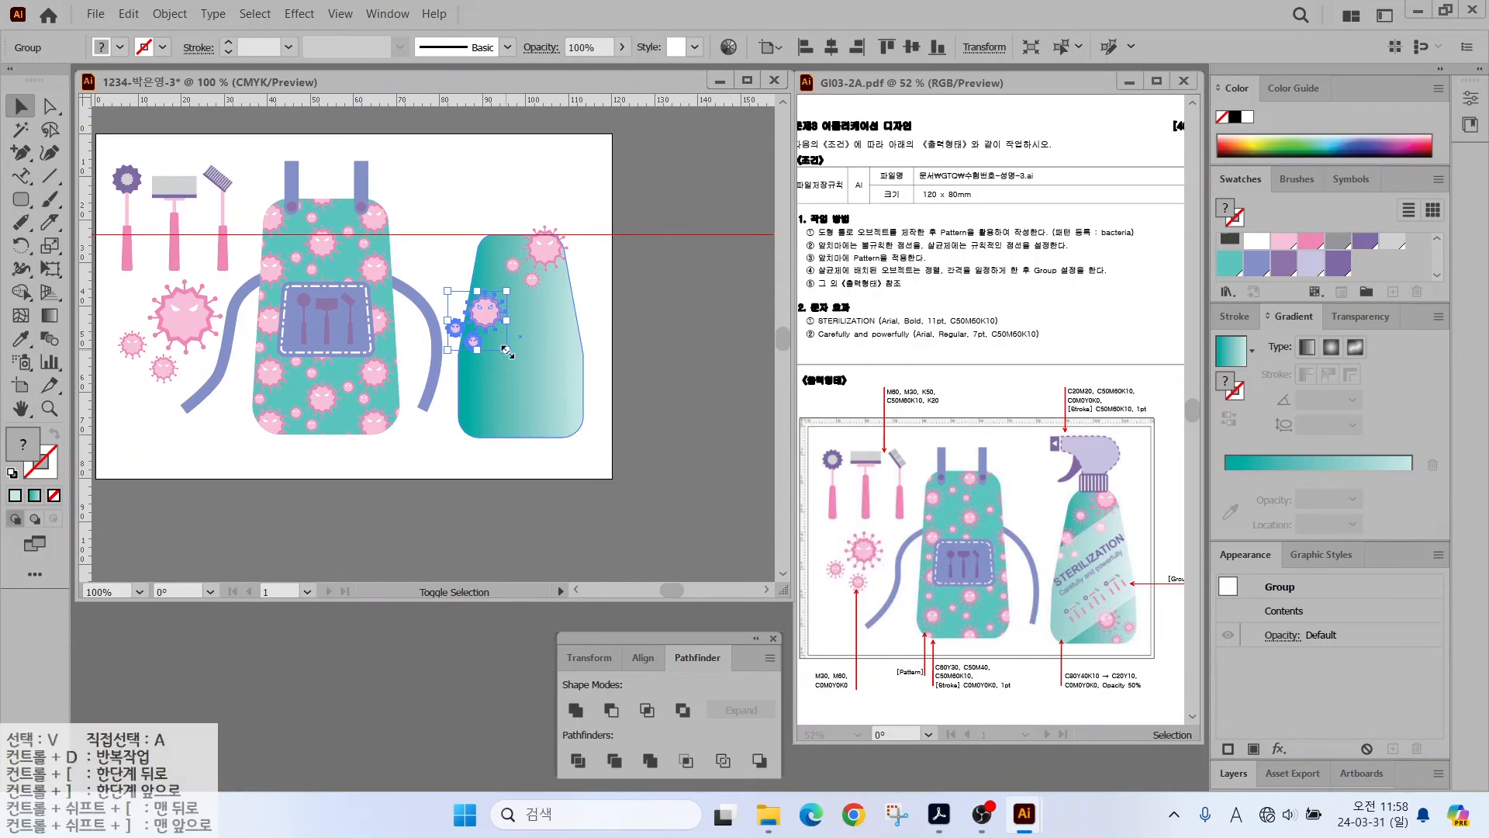
left_click_drag(507, 349, 541, 380)
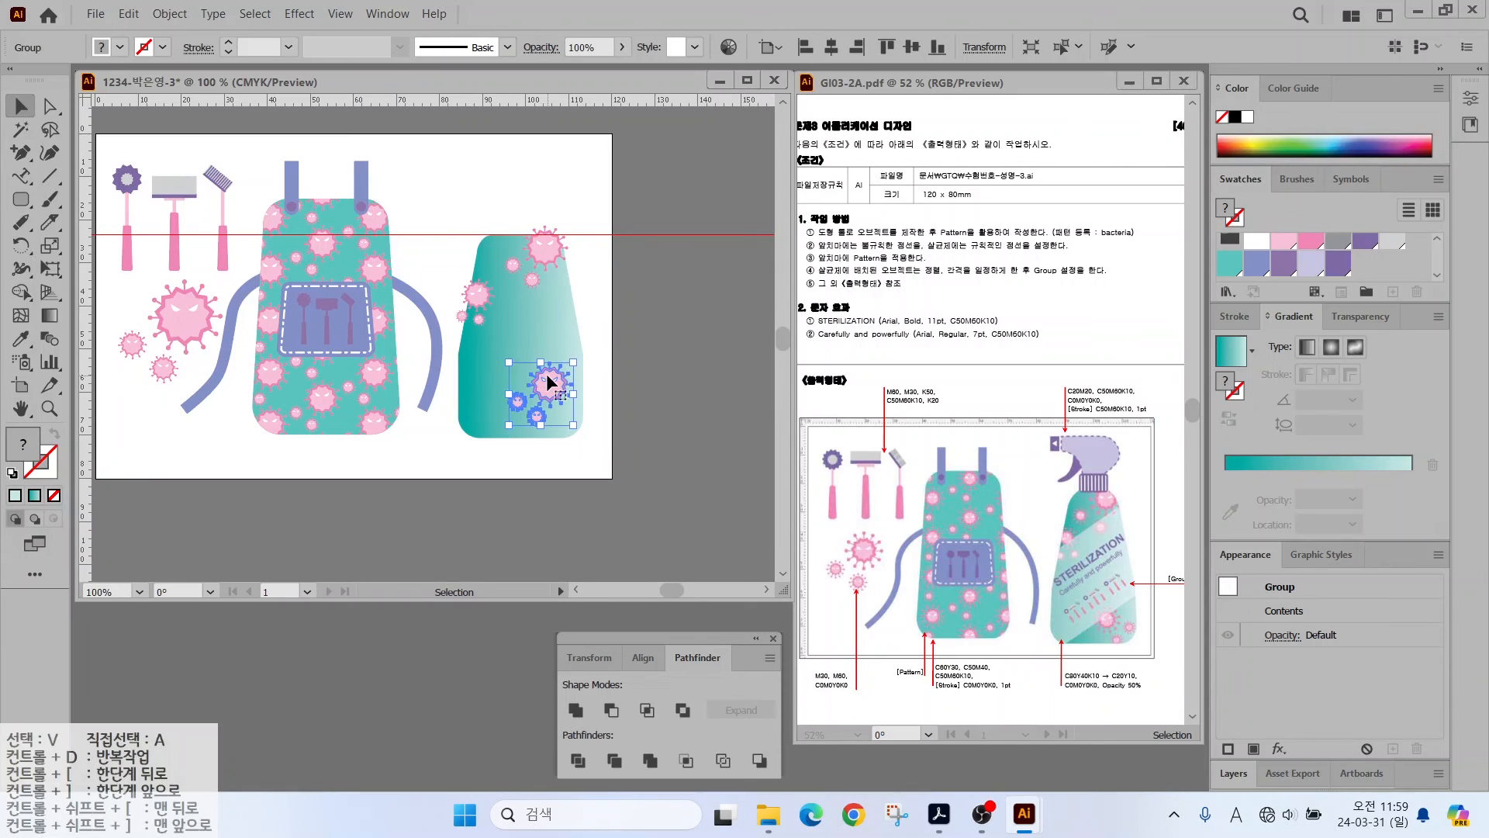
- Reflect the lower bacteria cluster vertically and move it to the bottle's lower right
right_click(547, 374)
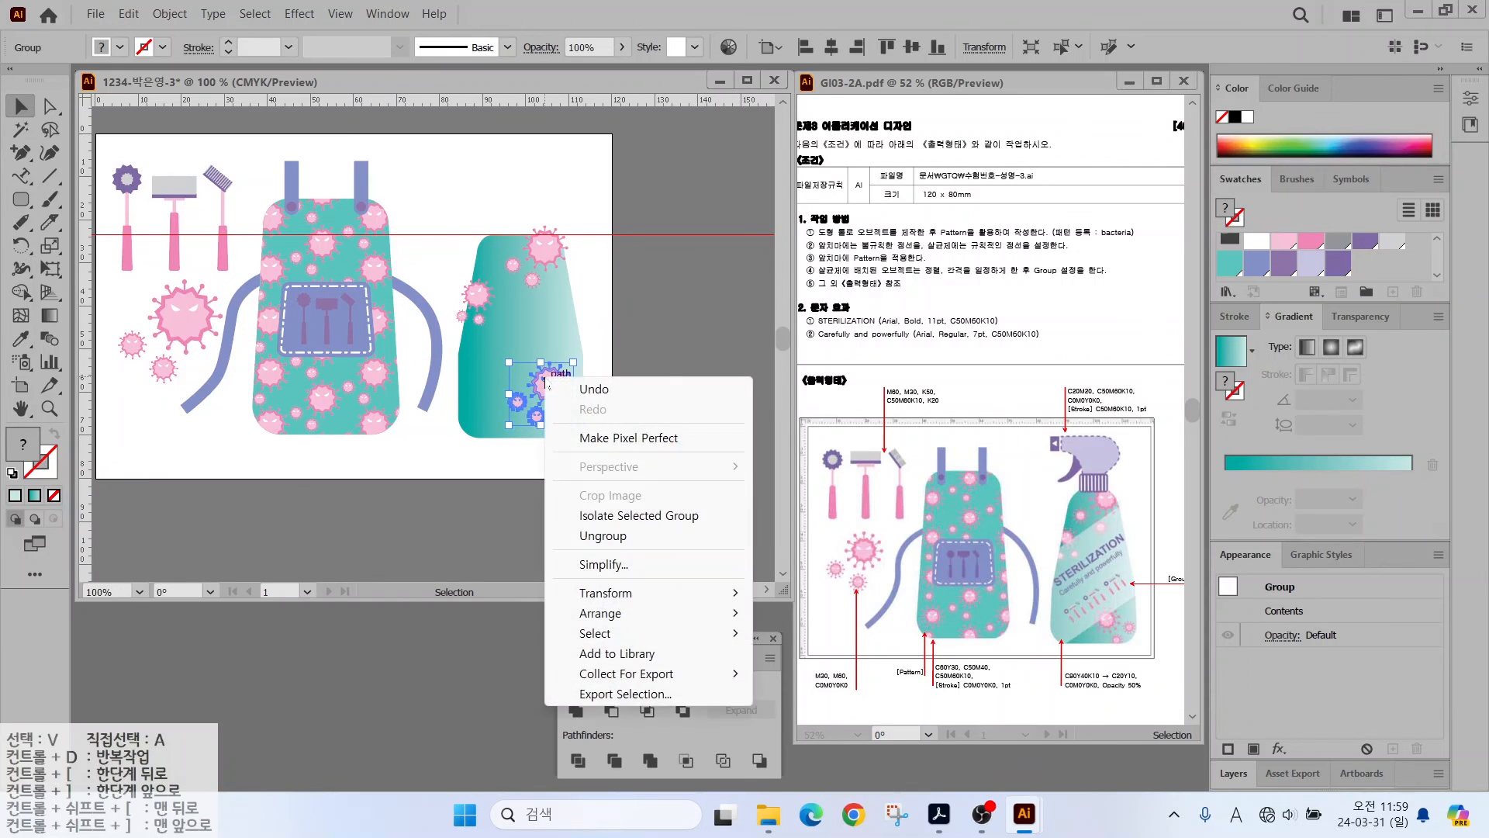
mouse_move(605, 597)
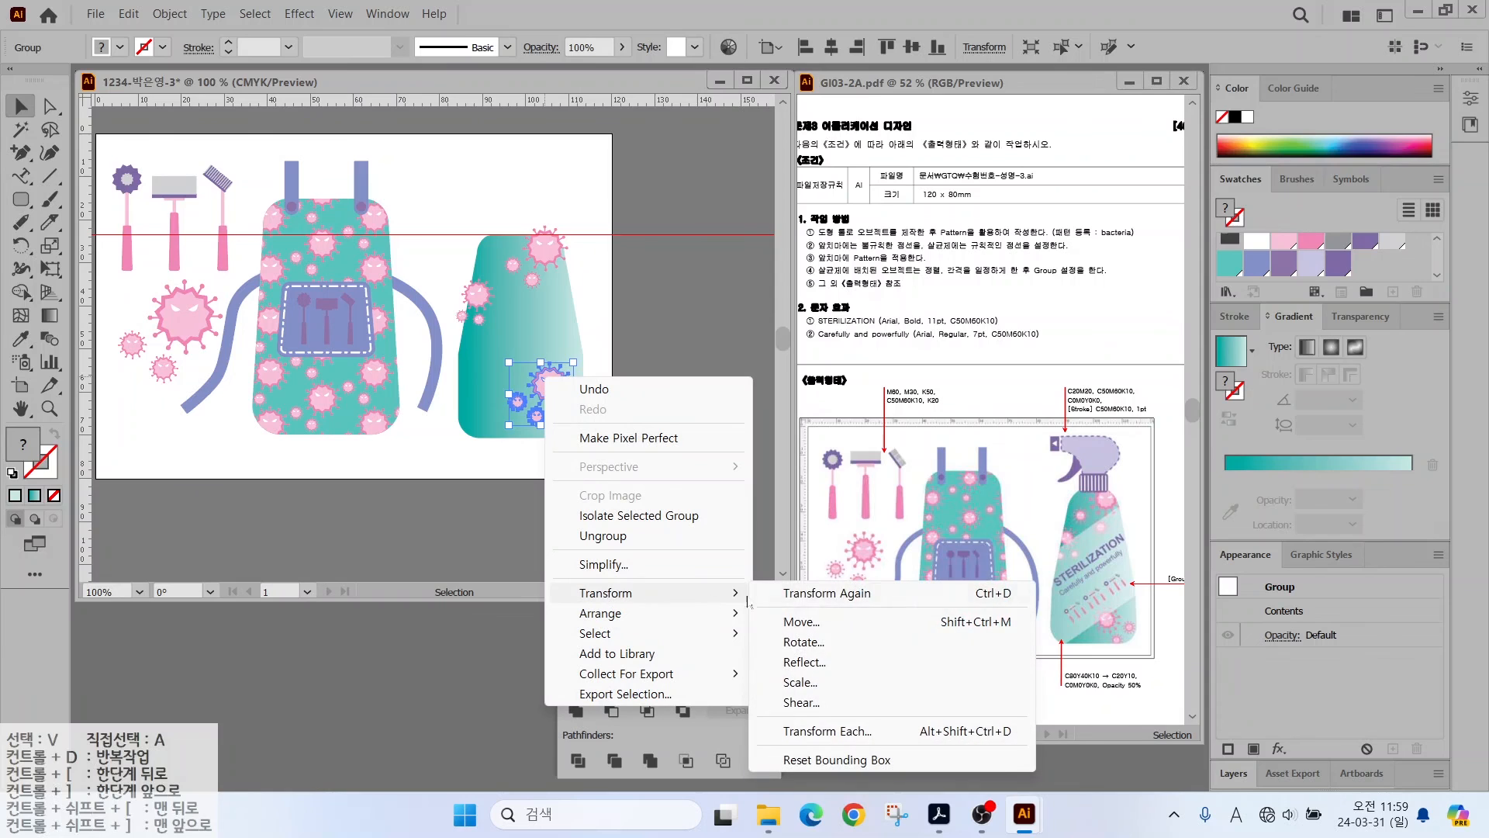
left_click(820, 665)
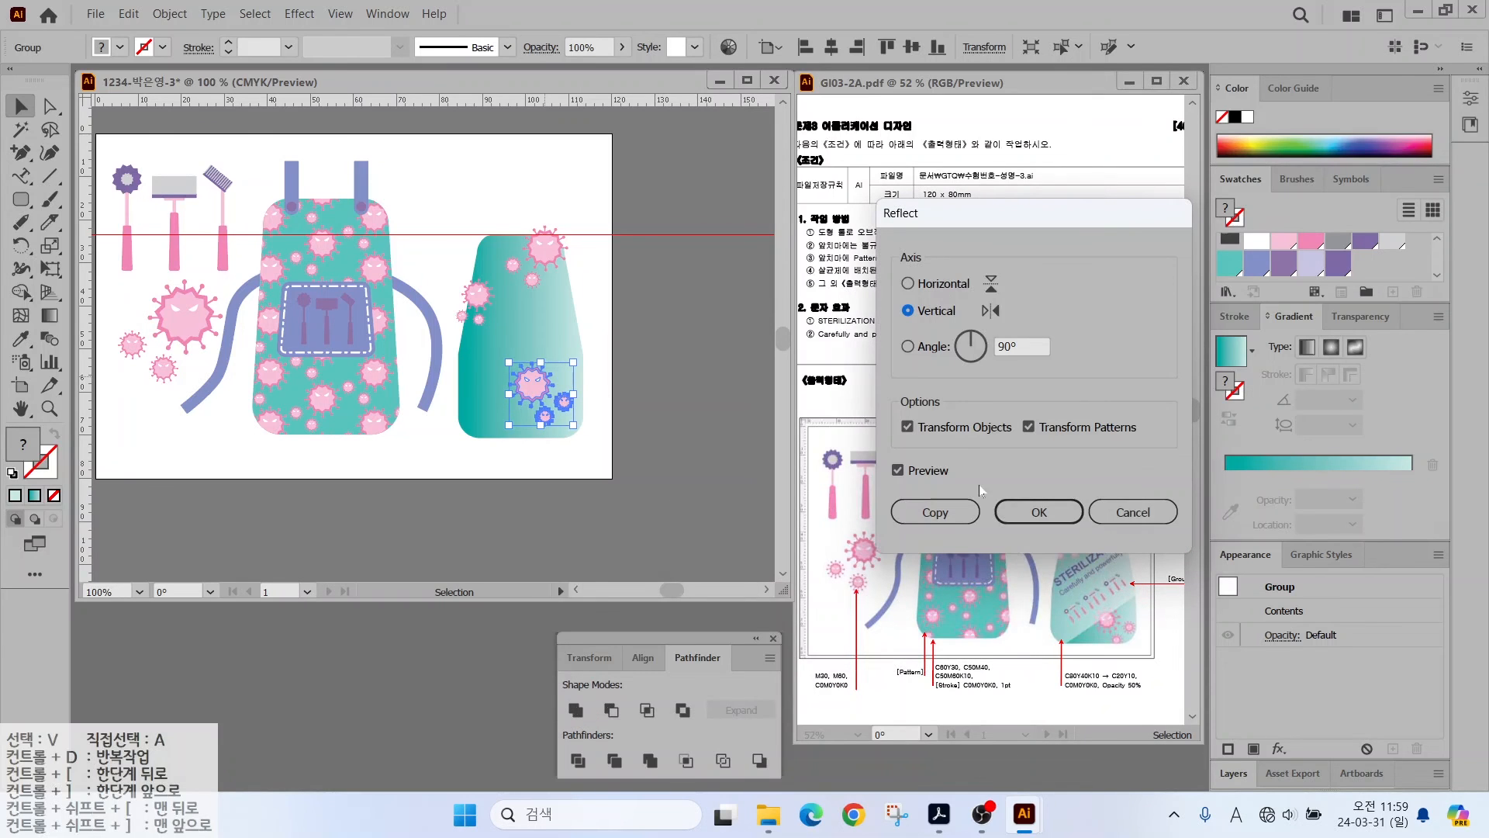
left_click(1038, 512)
scroll(552, 391, "up", 1)
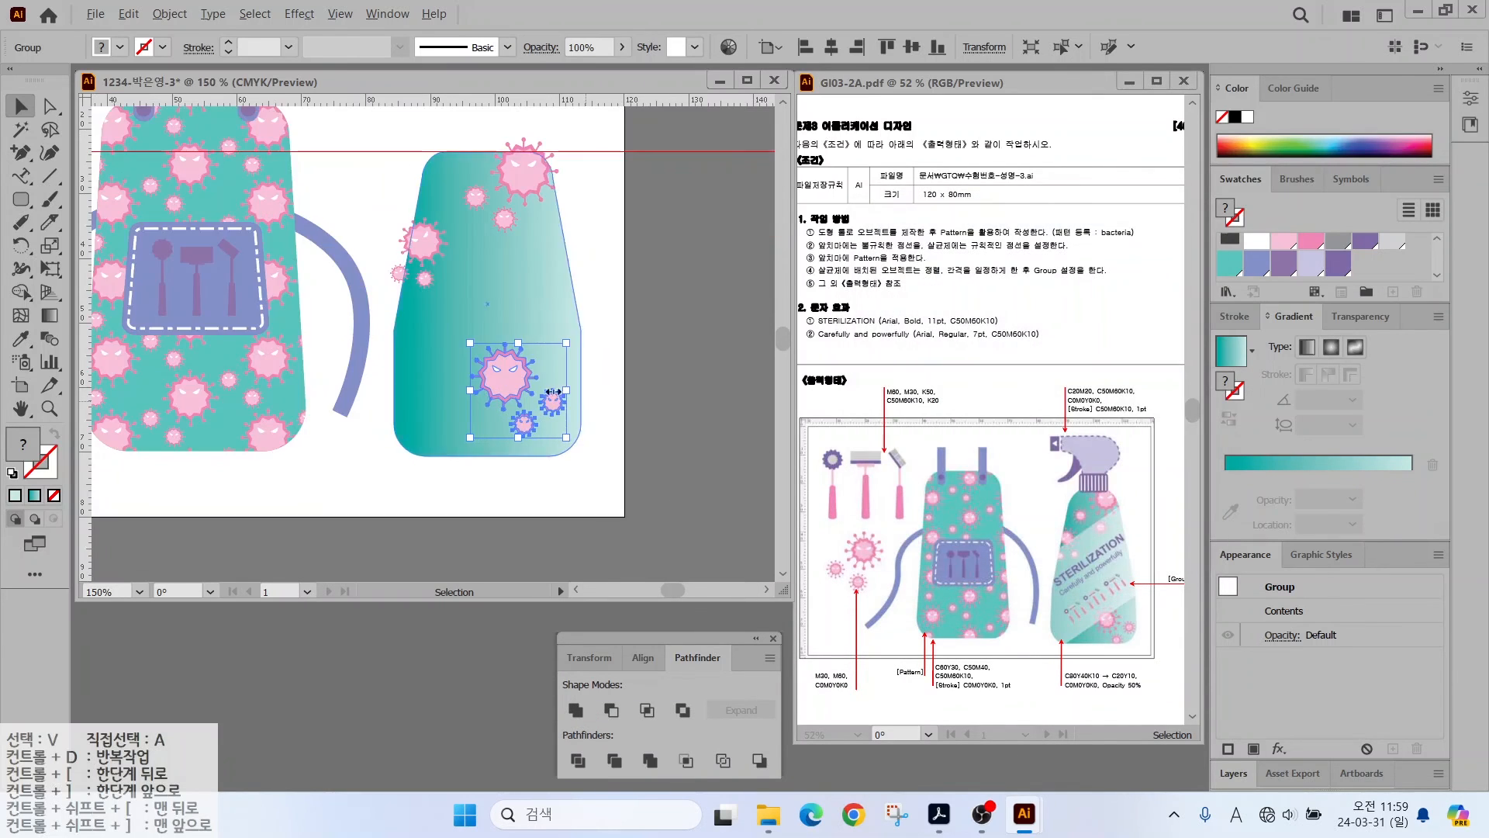
left_click_drag(552, 392, 572, 428)
left_click(373, 240)
left_click(21, 199)
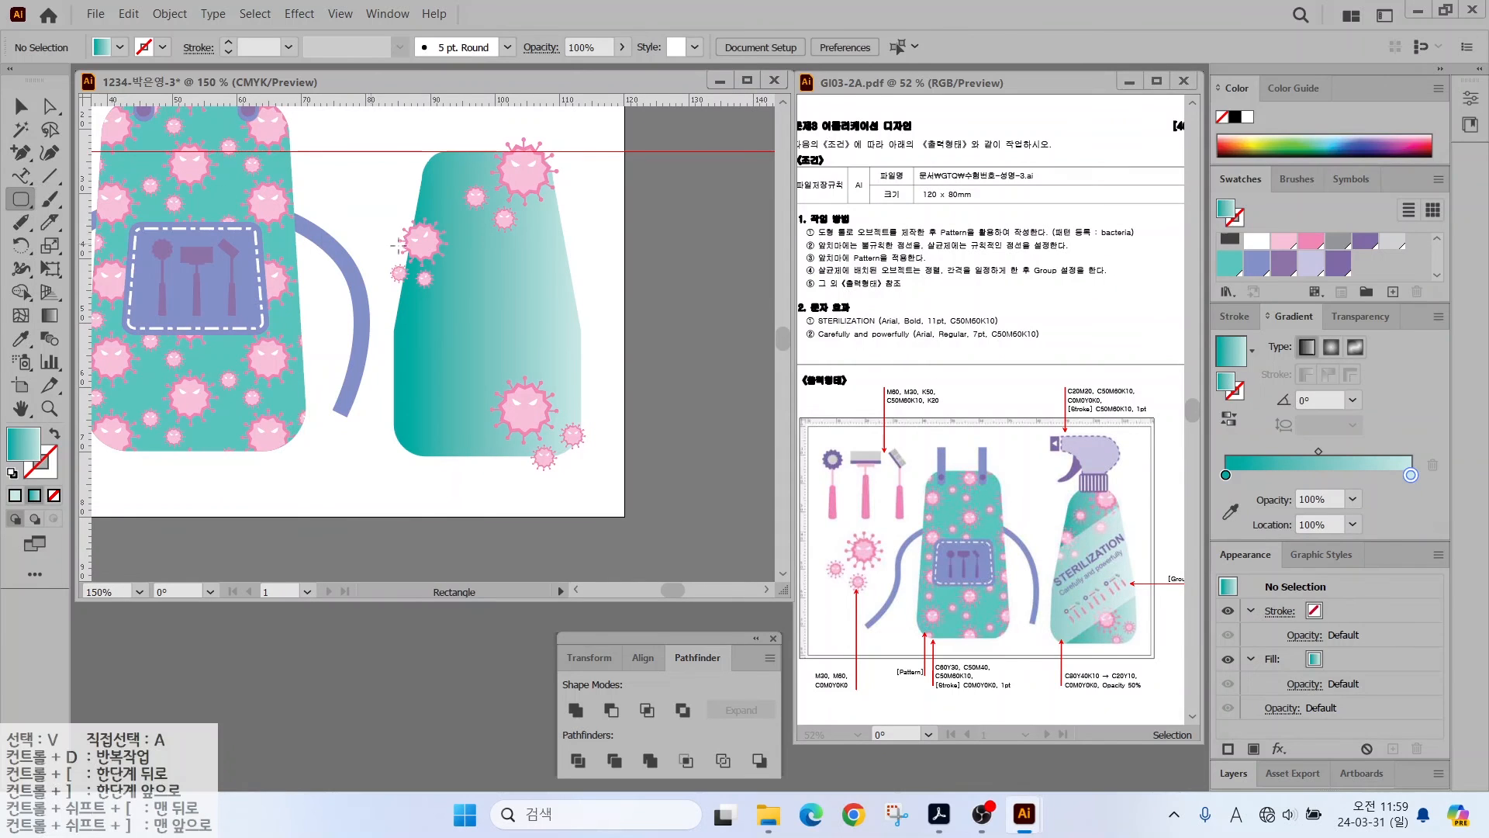
- Draw a white rectangle at 50% opacity and rotate it into a diagonal band about 27 mm tall
left_click_drag(242, 193, 661, 390)
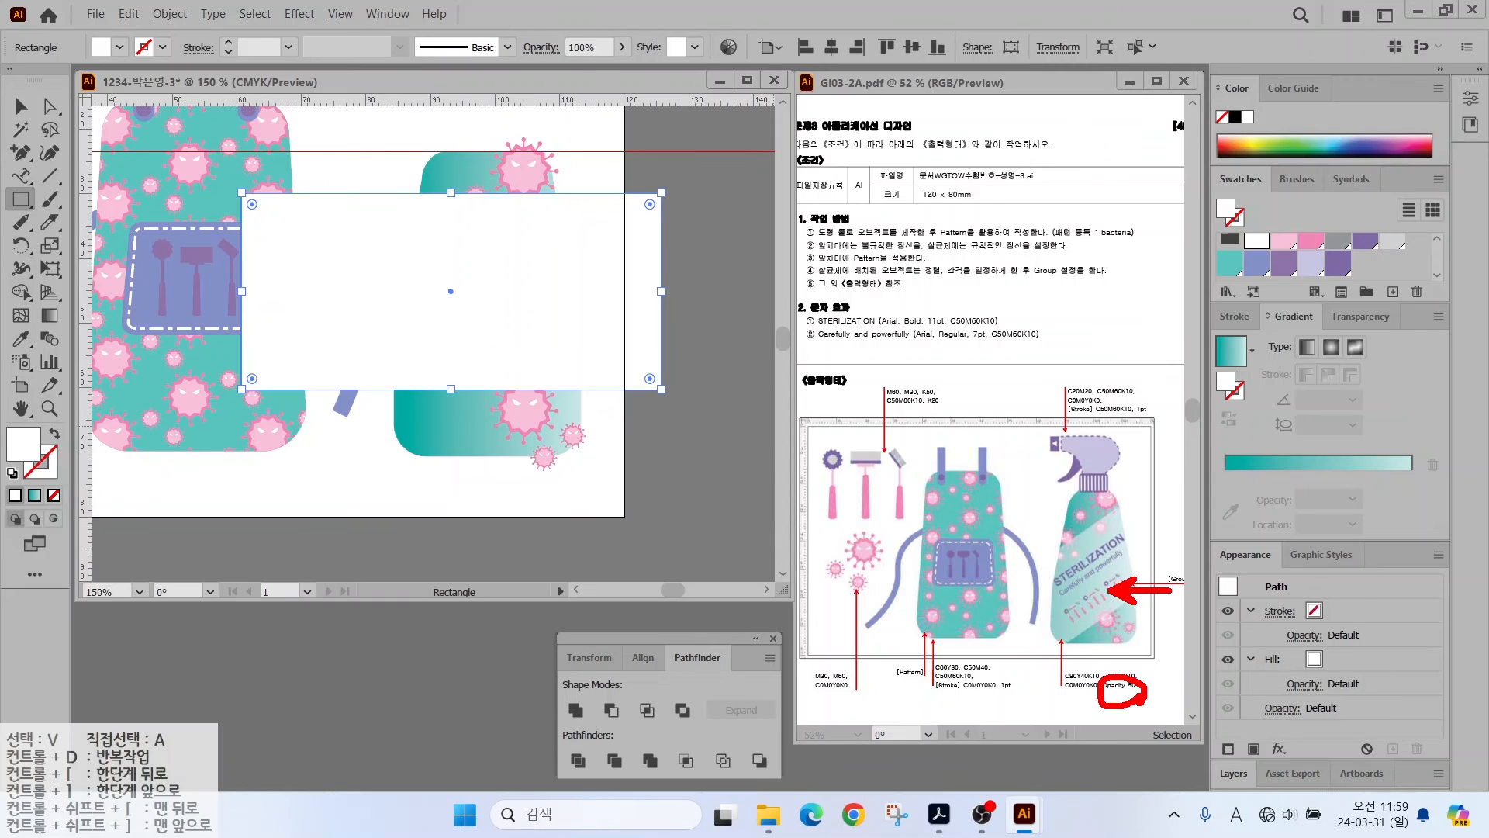
left_click(1345, 319)
left_click(1375, 345)
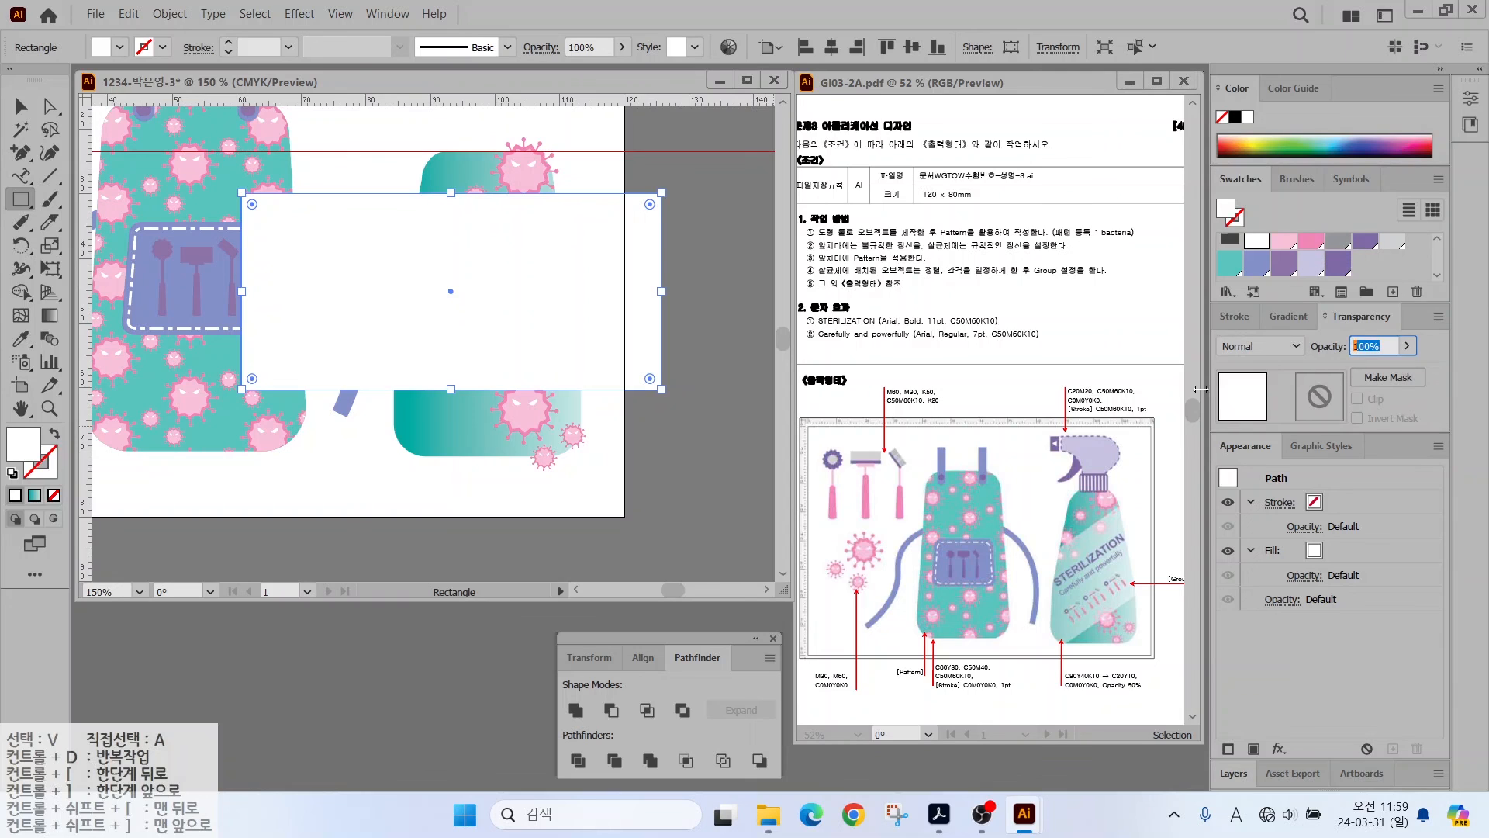
key("Return")
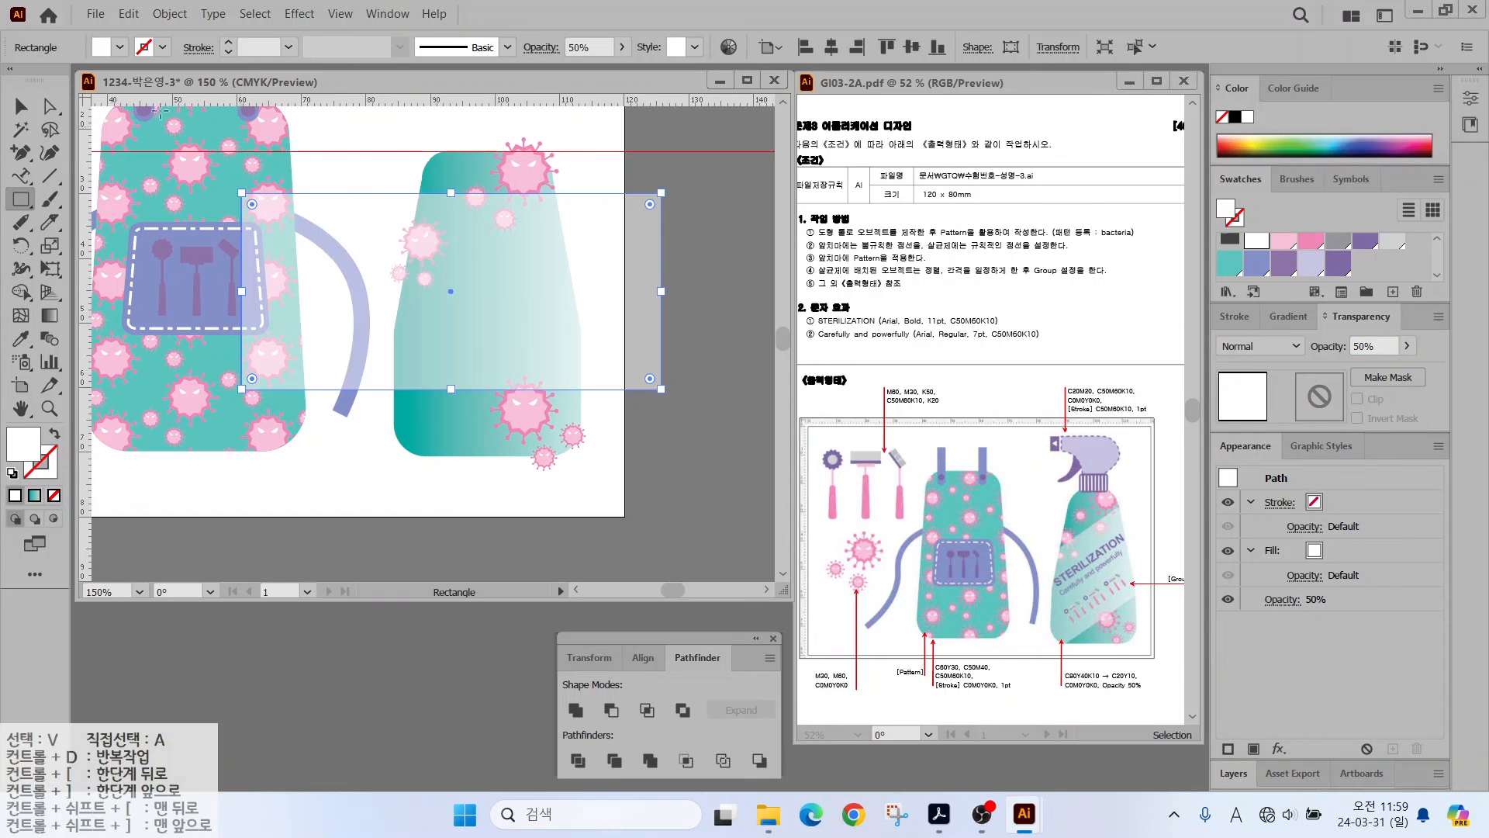
key("v")
left_click_drag(670, 189, 674, 364)
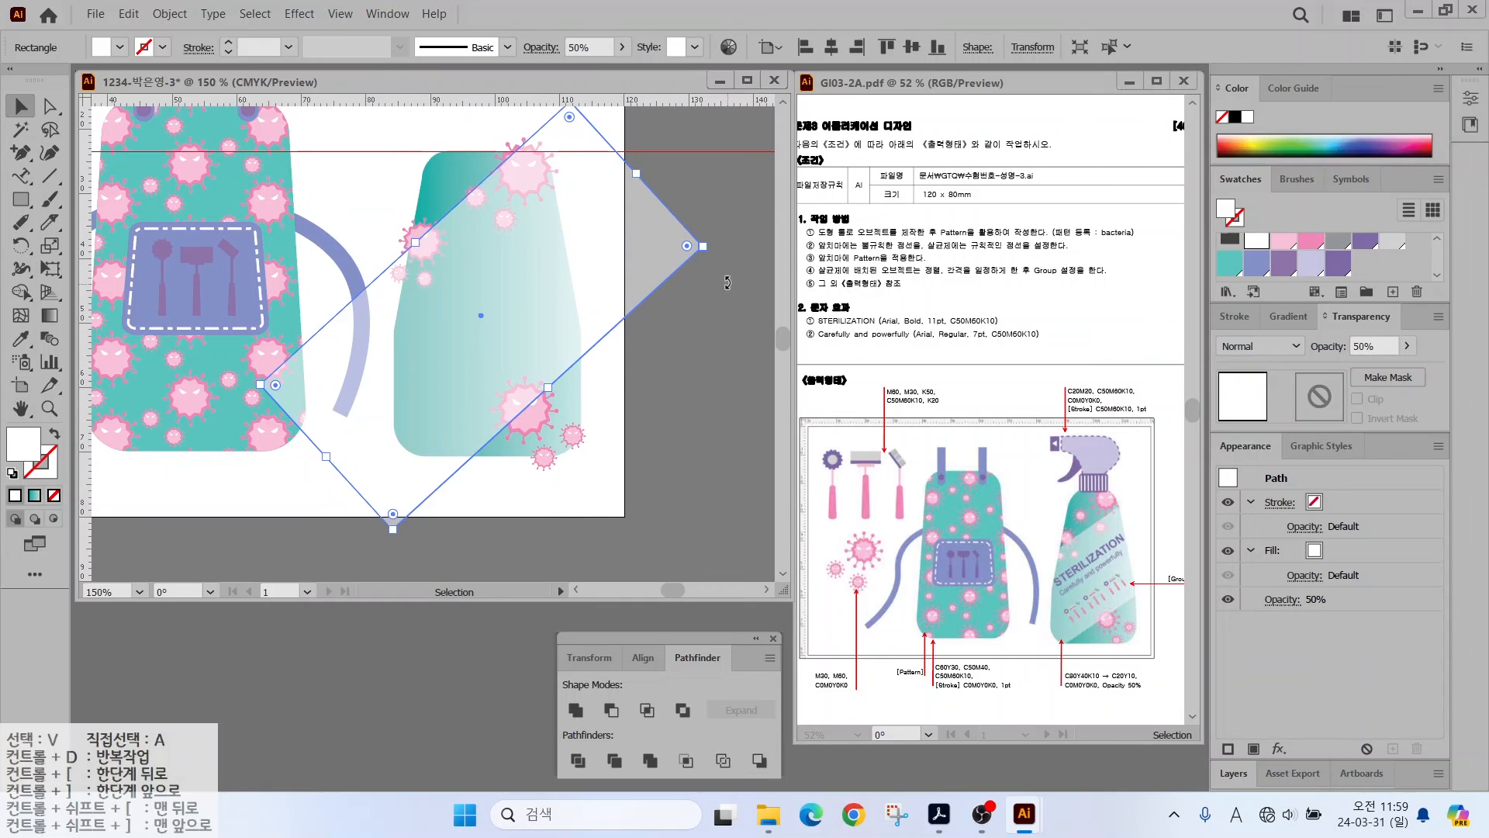
left_click_drag(728, 282, 714, 310)
left_click_drag(439, 242, 438, 259)
left_click(321, 500)
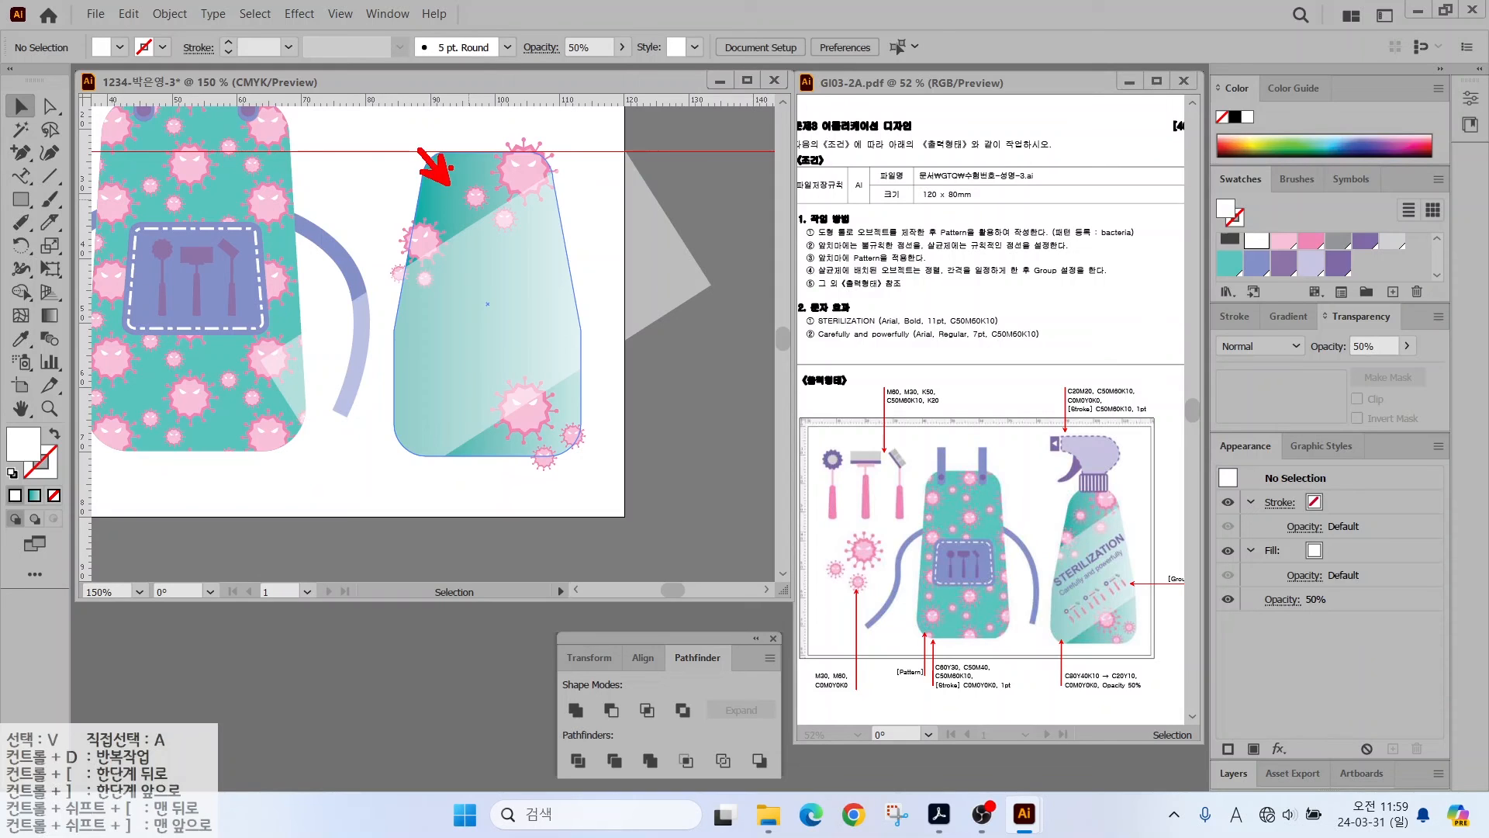
- Paste a copy of the bottle in front and make a clipping mask over the band and bacteria
left_click(440, 172)
key("a")
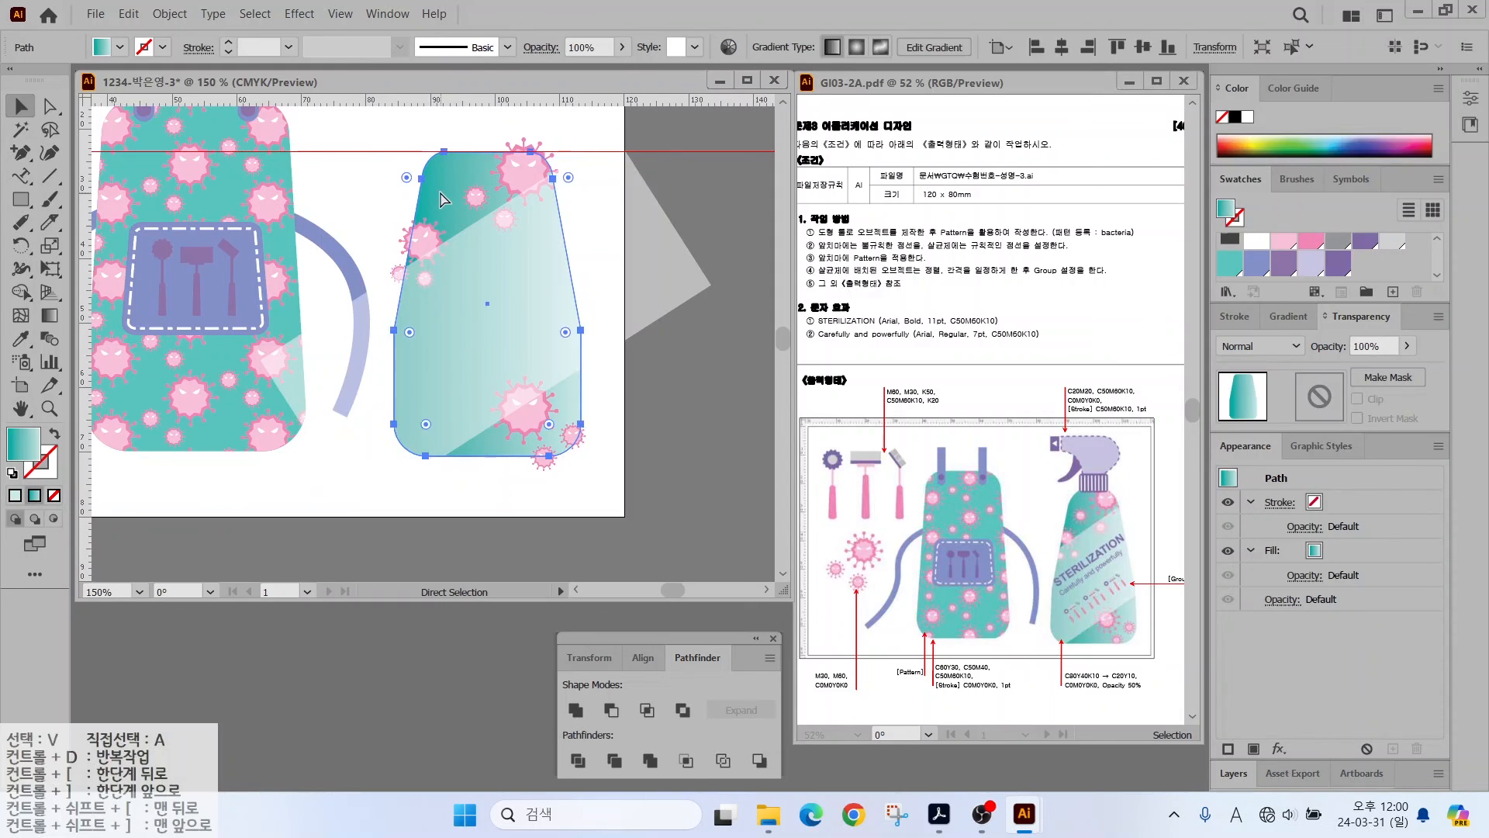
key("ctrl+v")
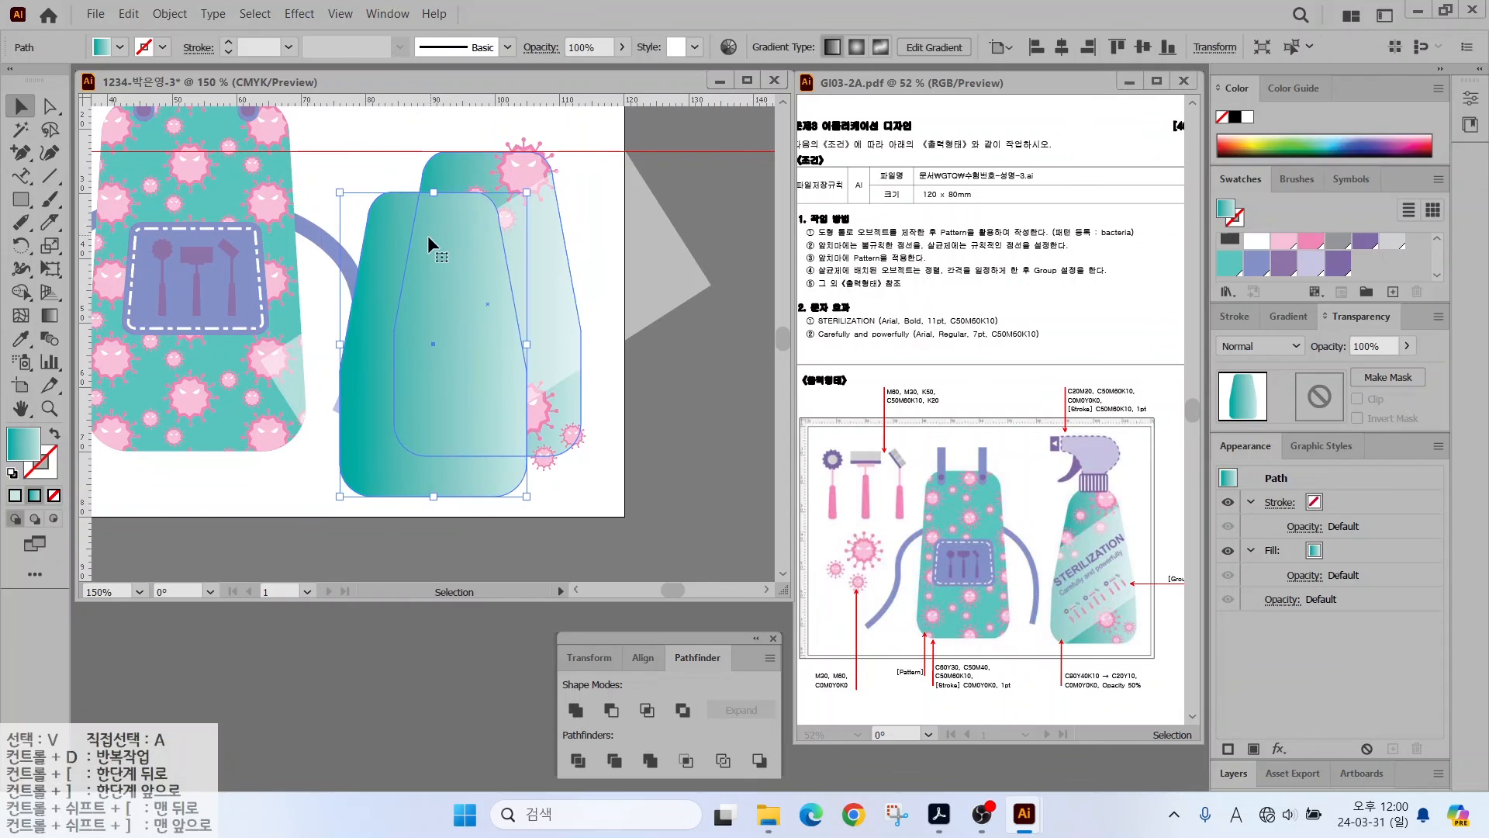
left_click_drag(412, 272, 463, 227)
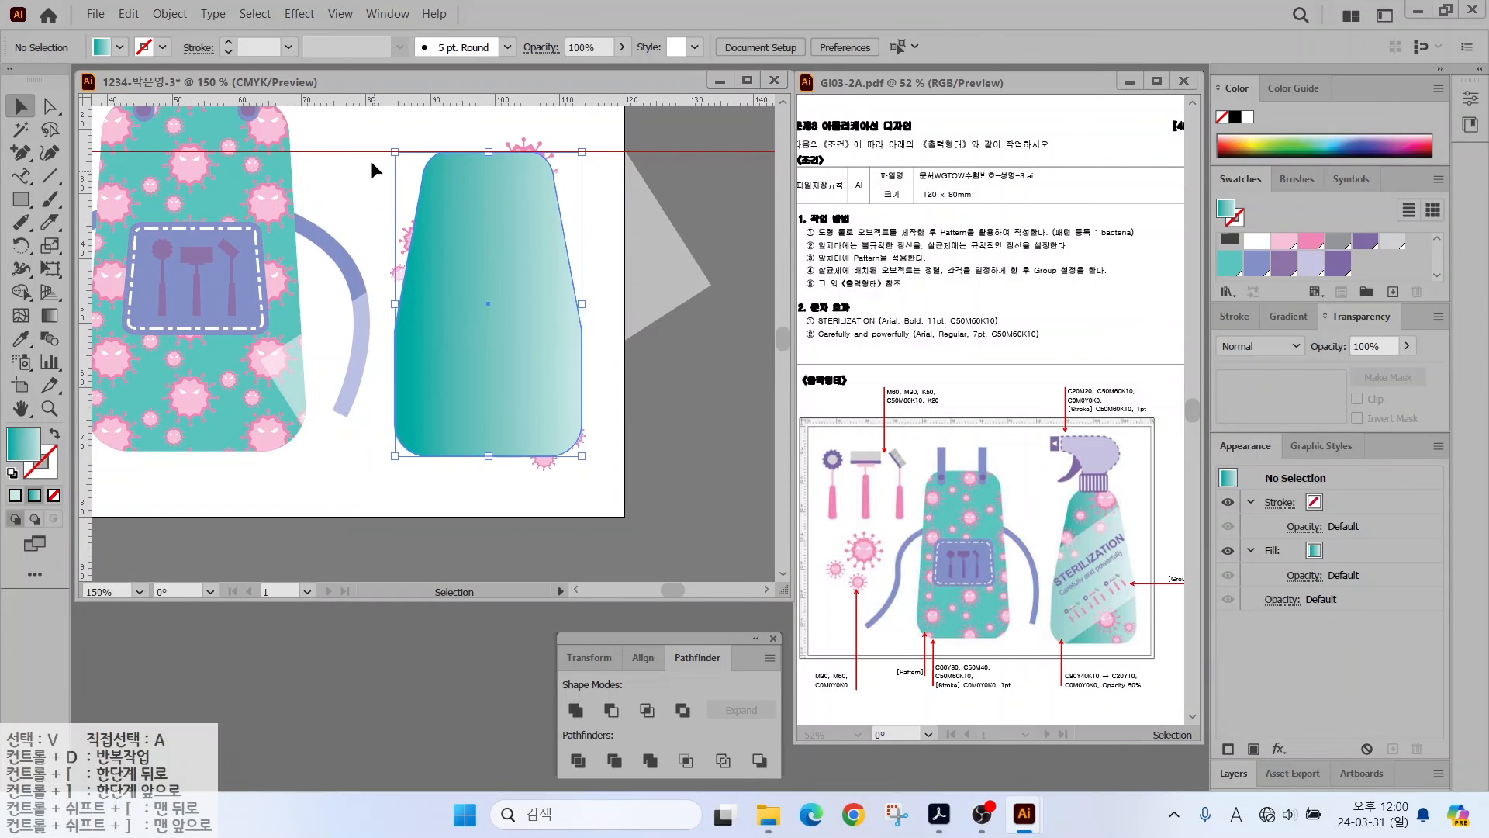
left_click_drag(386, 126, 593, 464)
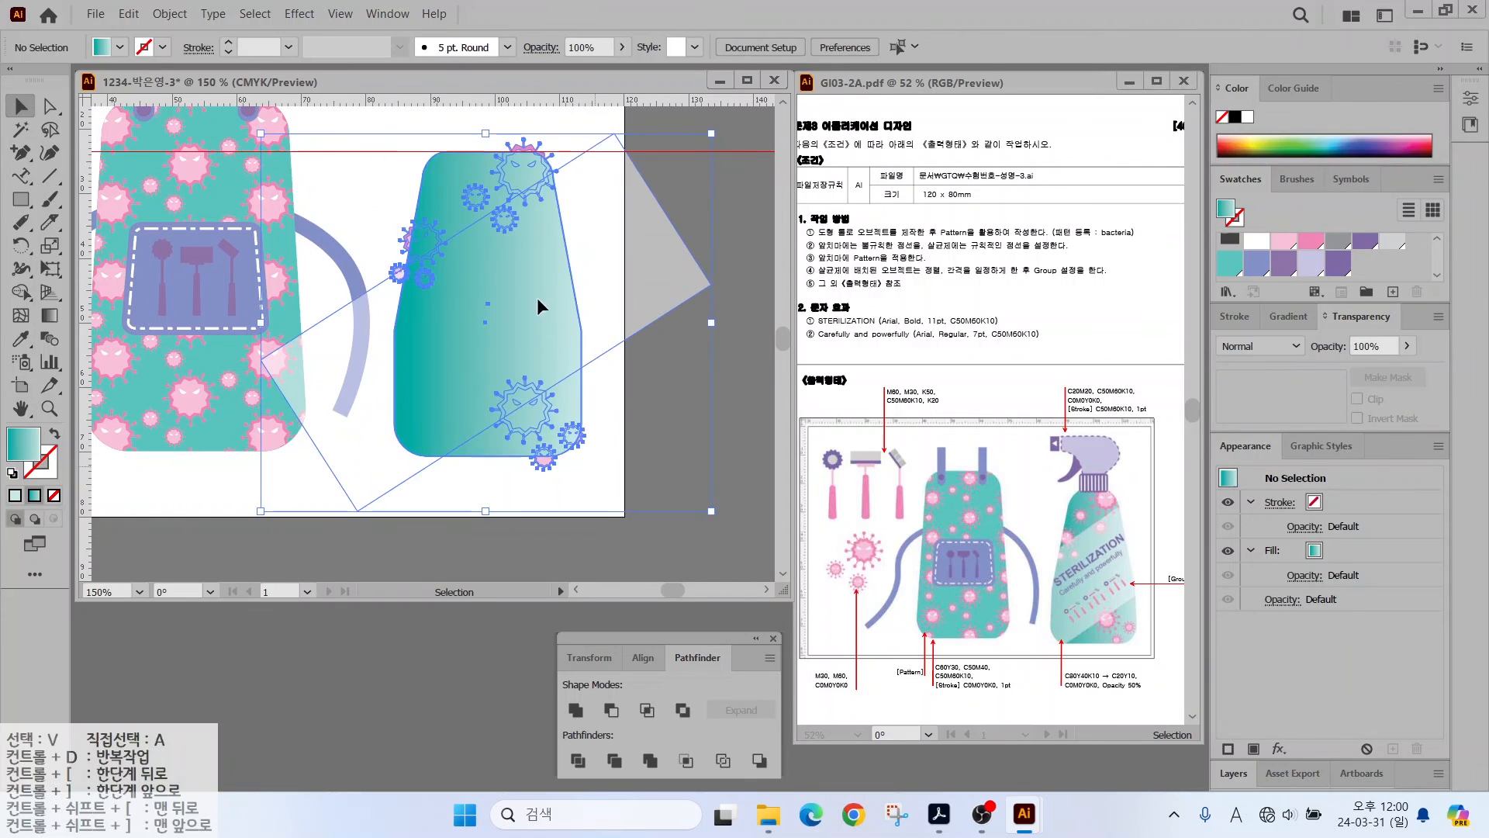
right_click(536, 300)
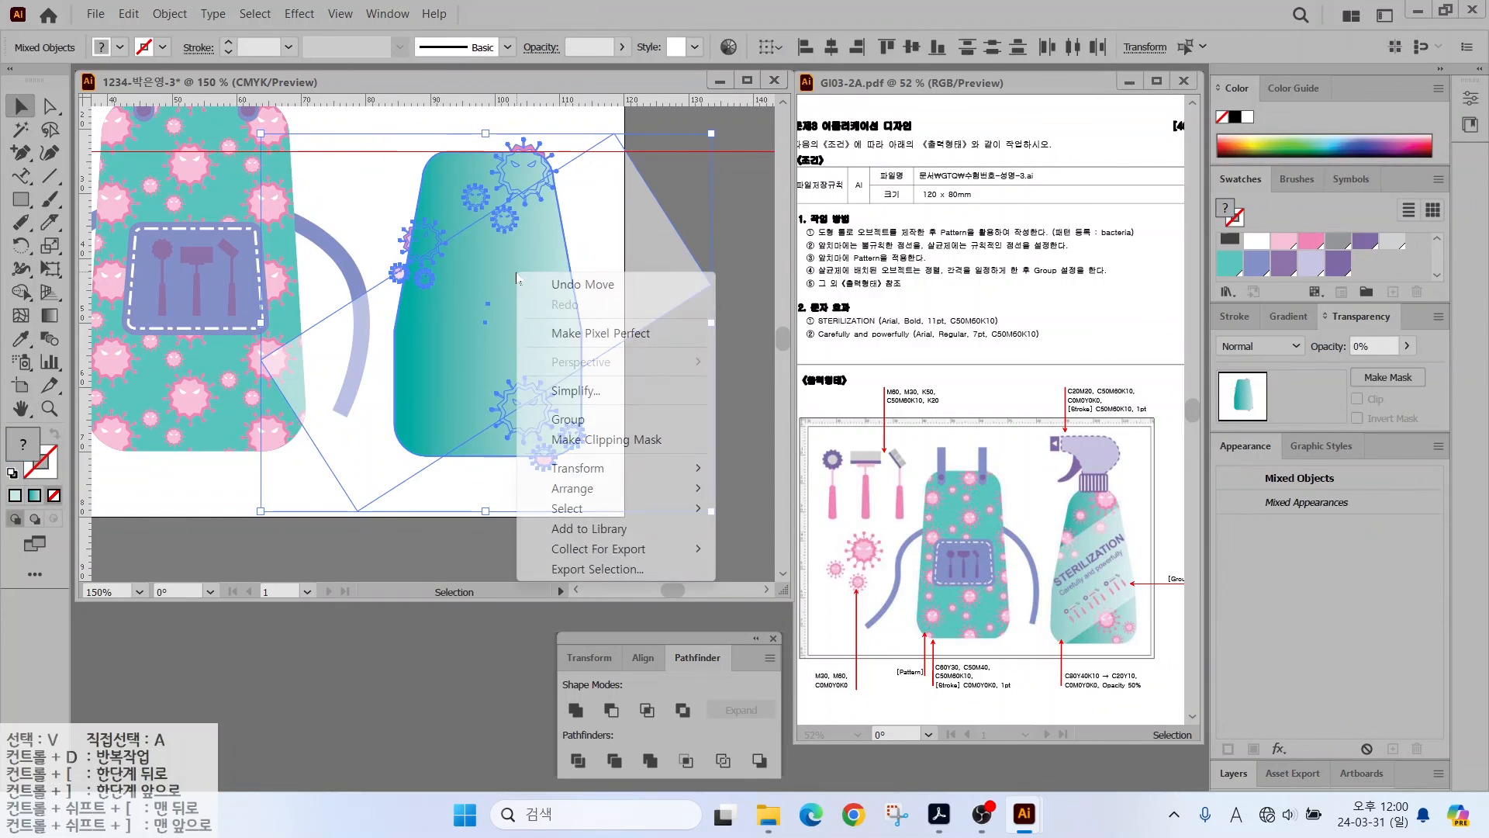
left_click(580, 442)
left_click(350, 207)
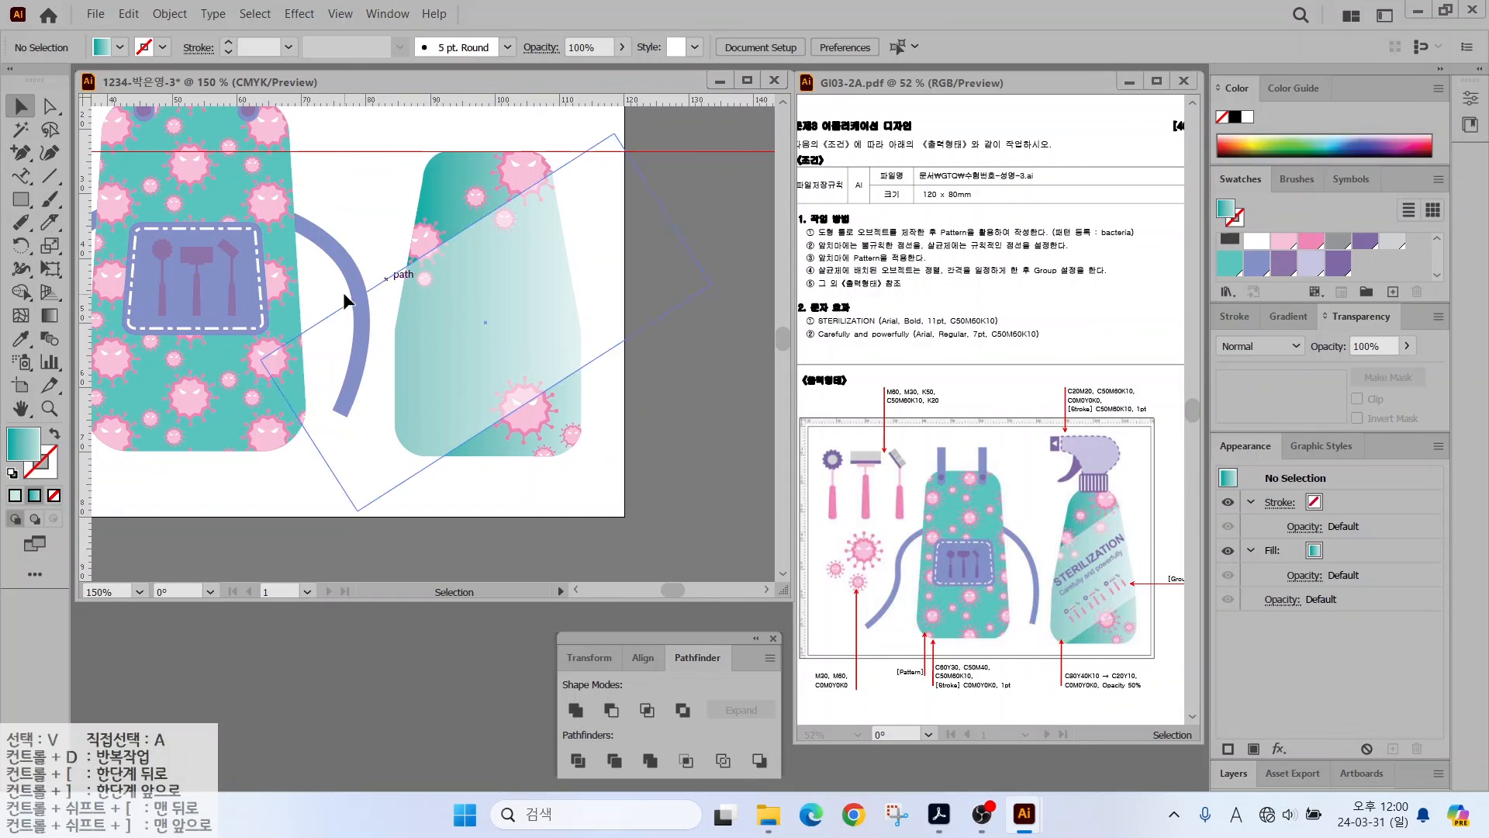
left_click(21, 177)
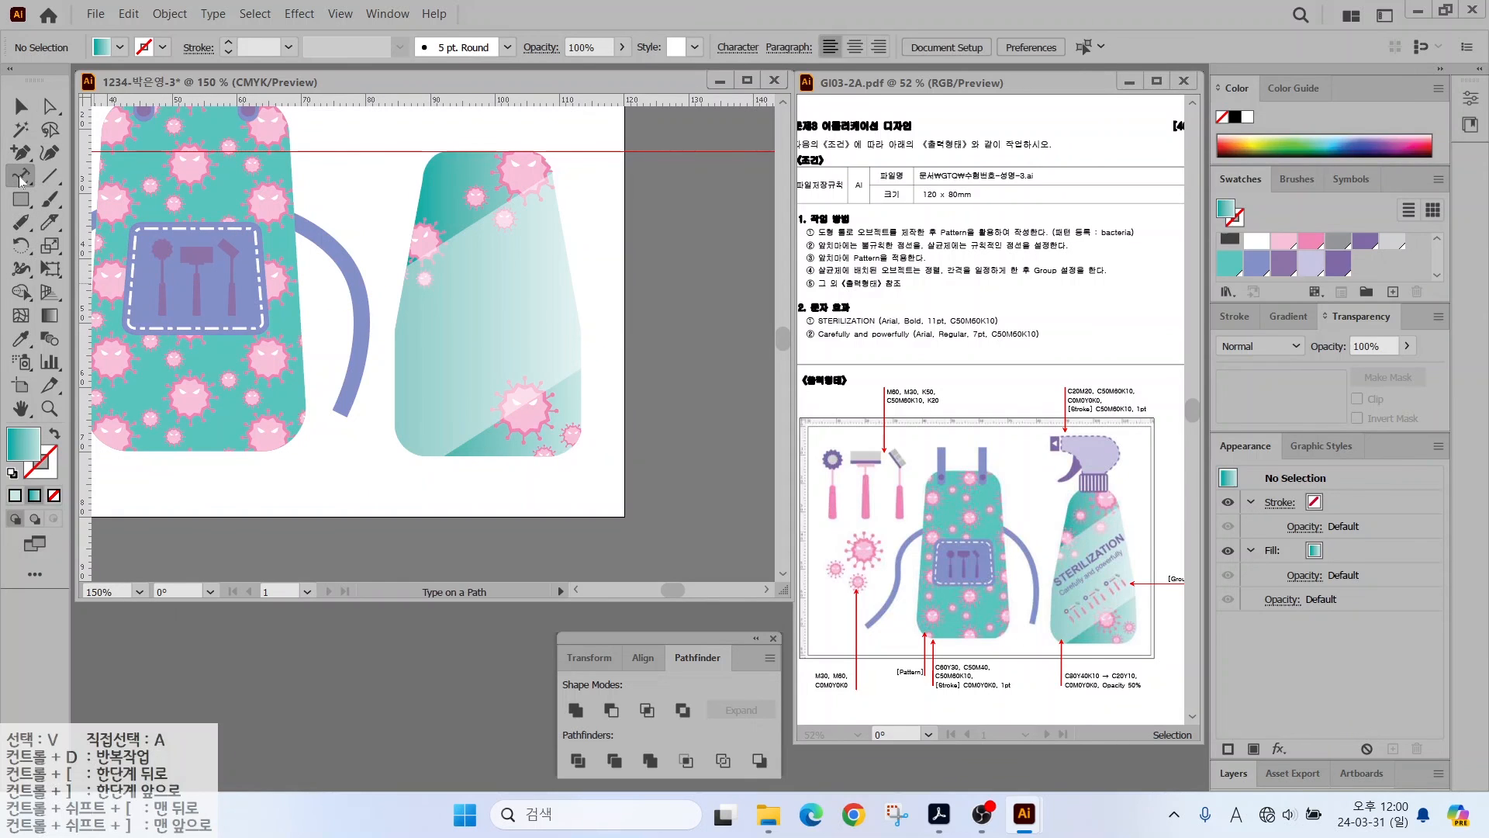
- Type STERILIZATION on the bottle and set it in Arial Bold 11 pt
left_click_drag(21, 180, 78, 175)
left_click(442, 312)
key("Caps_Lock")
type("S")
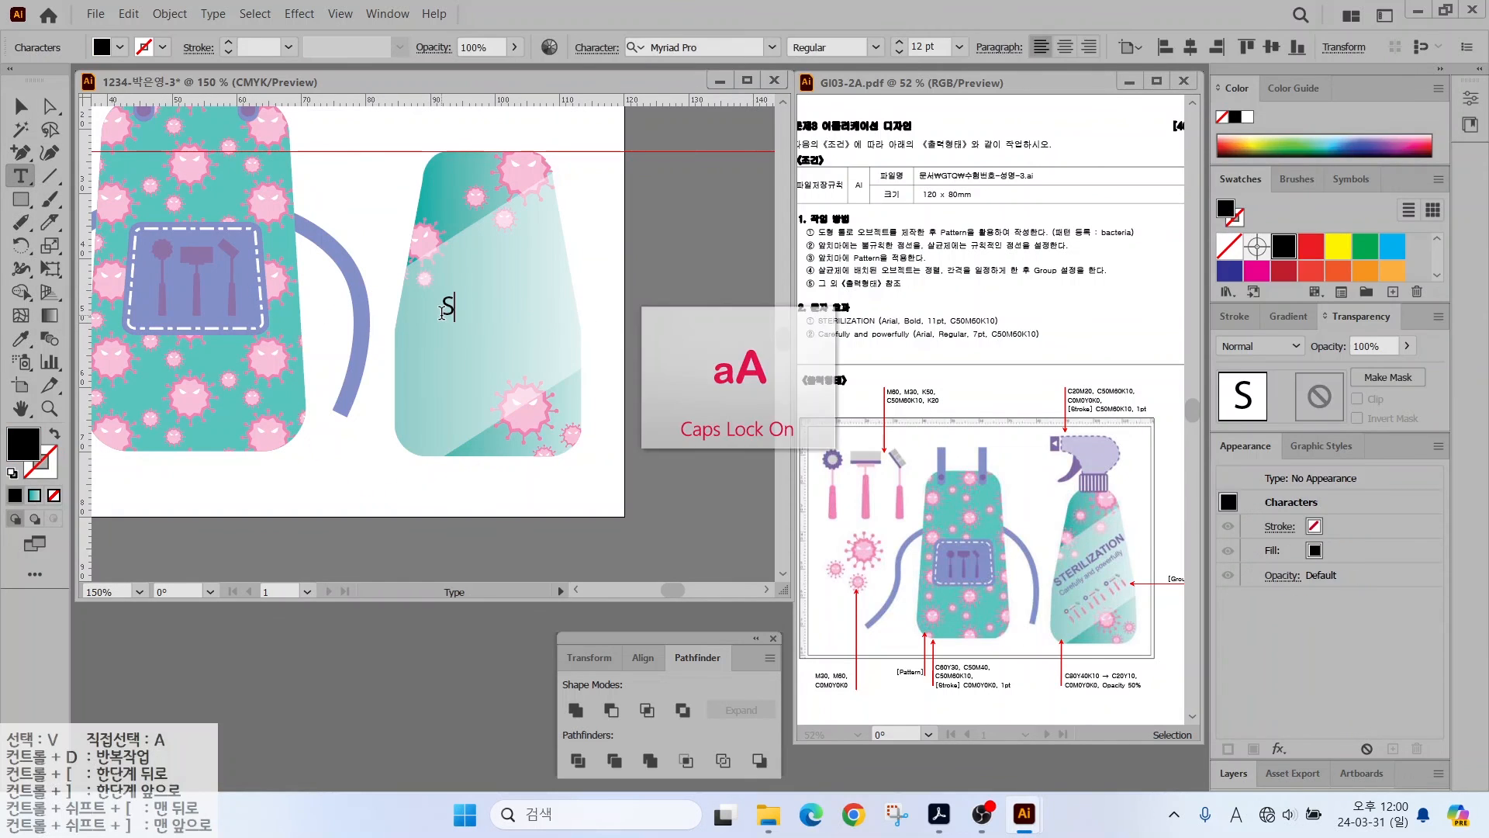
type("TERILIZATION")
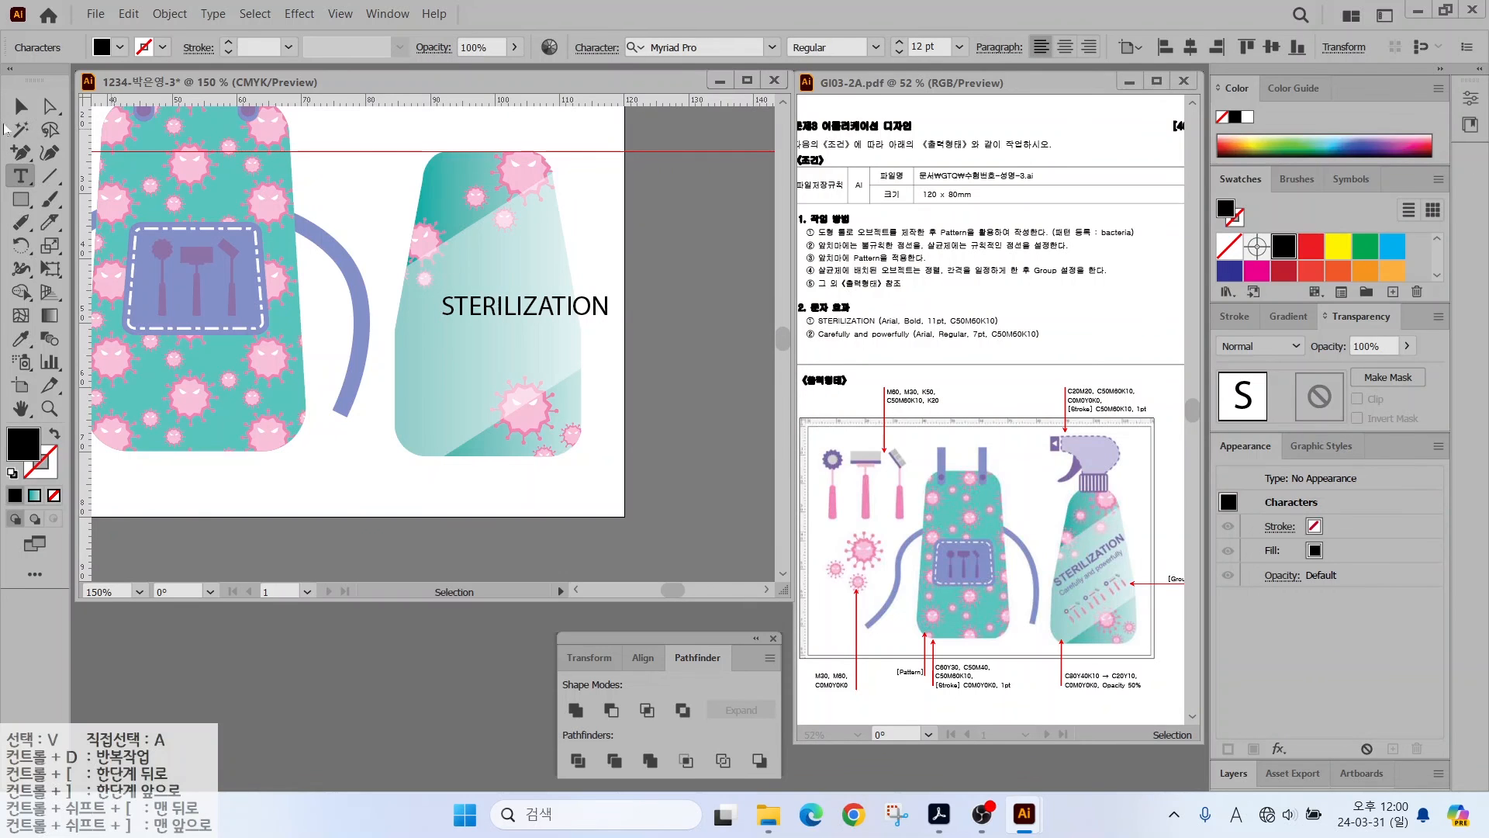
key("Escape")
left_click(773, 48)
left_click(675, 146)
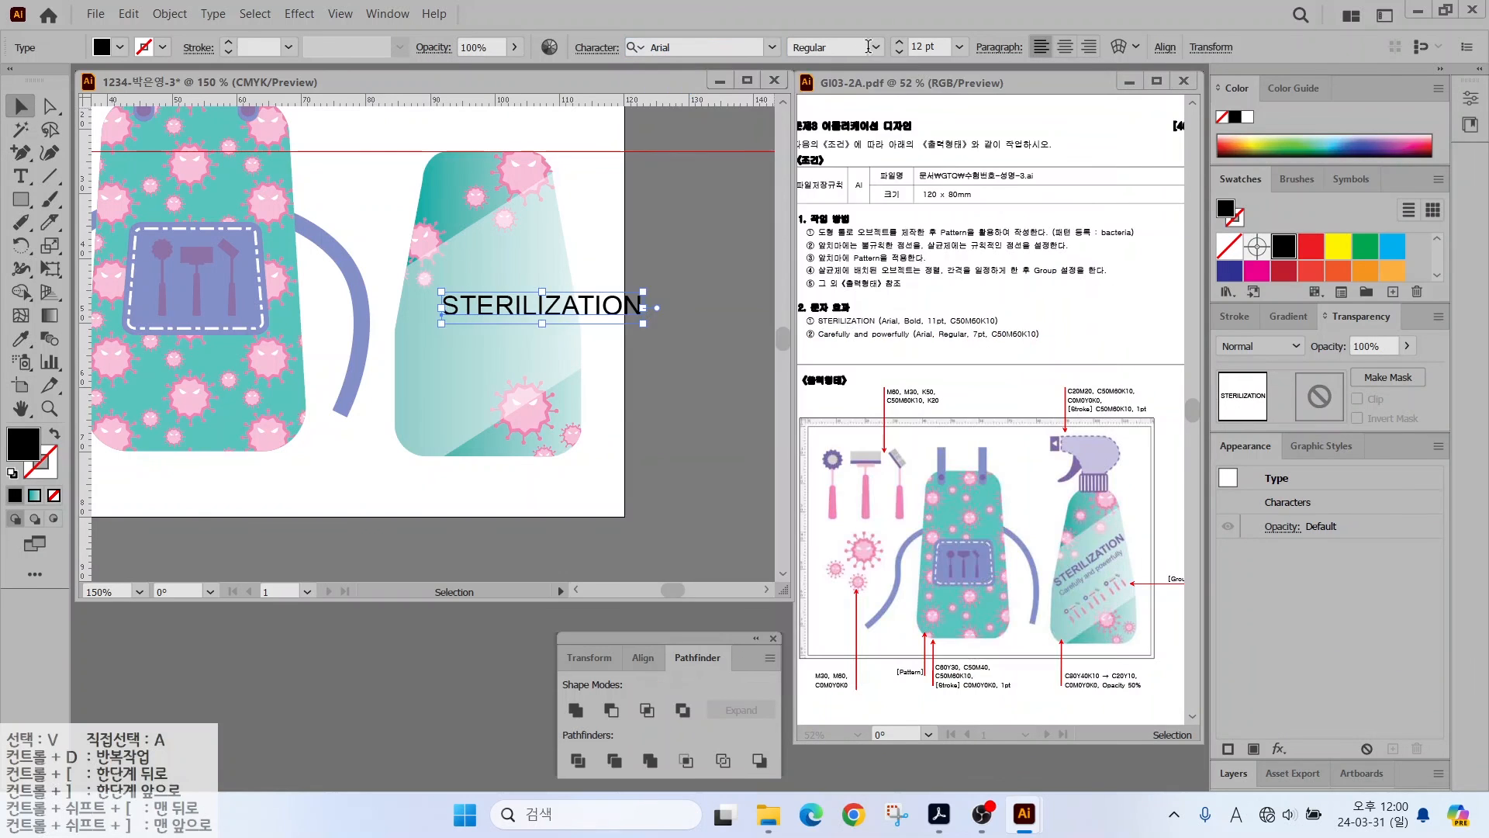
left_click(869, 47)
left_click(822, 104)
left_click(899, 52)
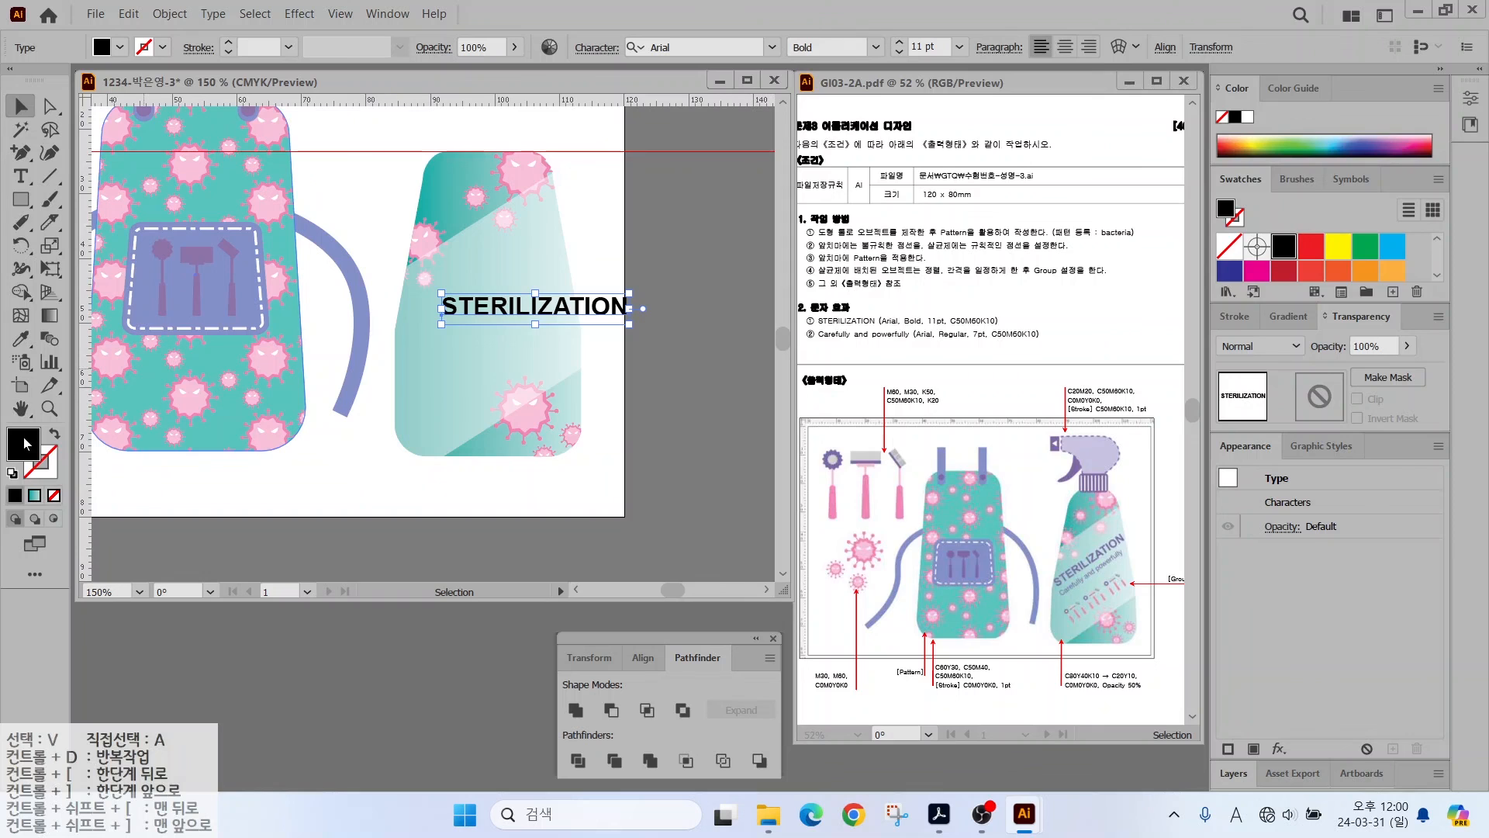
- Fill the STERILIZATION text with purple C50 M60 Y0 K10
double_click(23, 438)
left_click_drag(1040, 442, 903, 455)
type("50")
key("Tab")
type("60")
key("Tab")
type("0")
key("Tab")
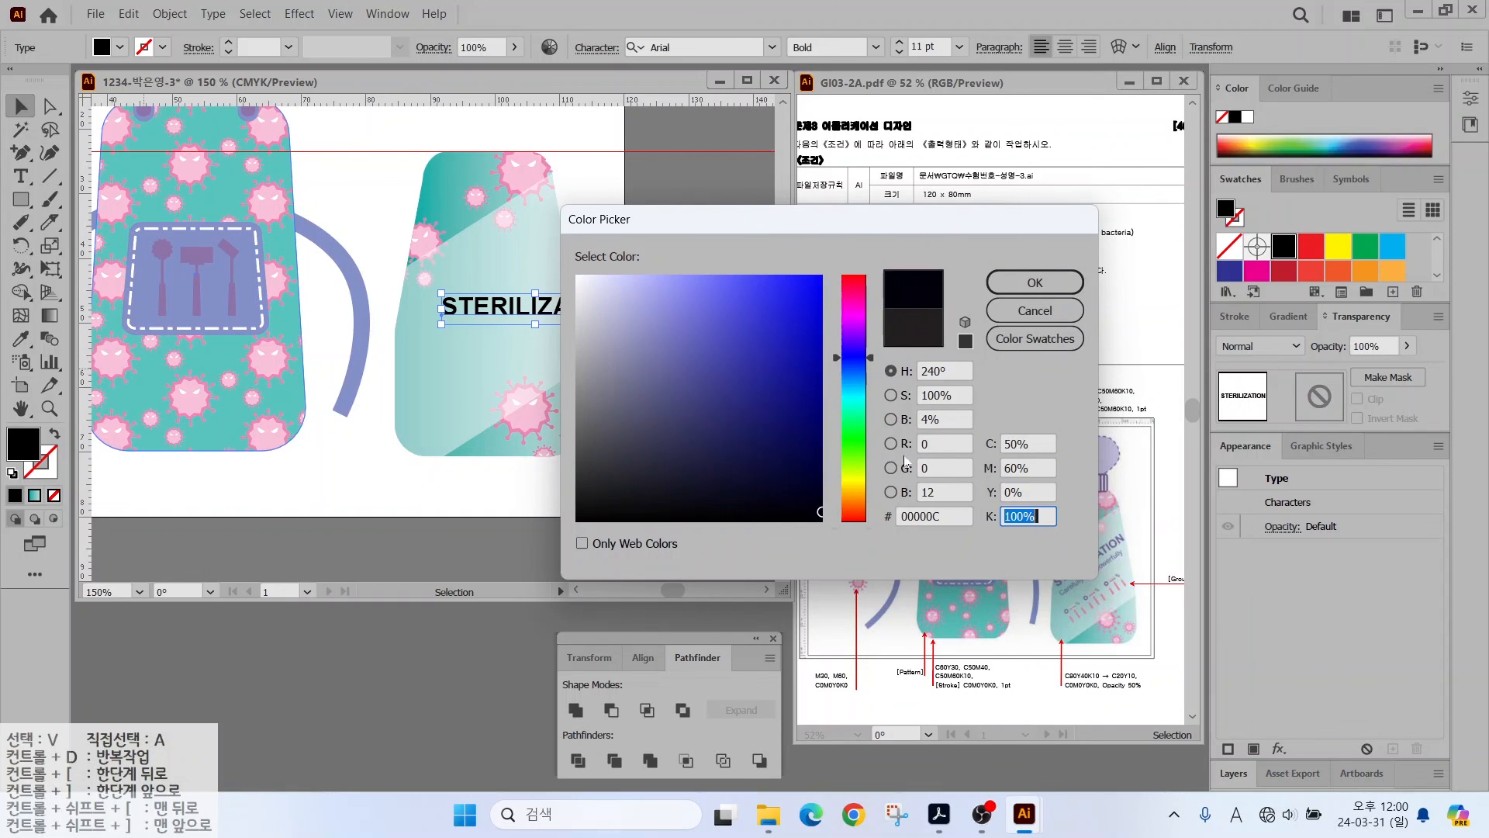
type("10")
key("Return")
- Add a second text line reading 'Carefully and powerfully' below STERILIZATION
left_click(21, 176)
left_click(428, 362)
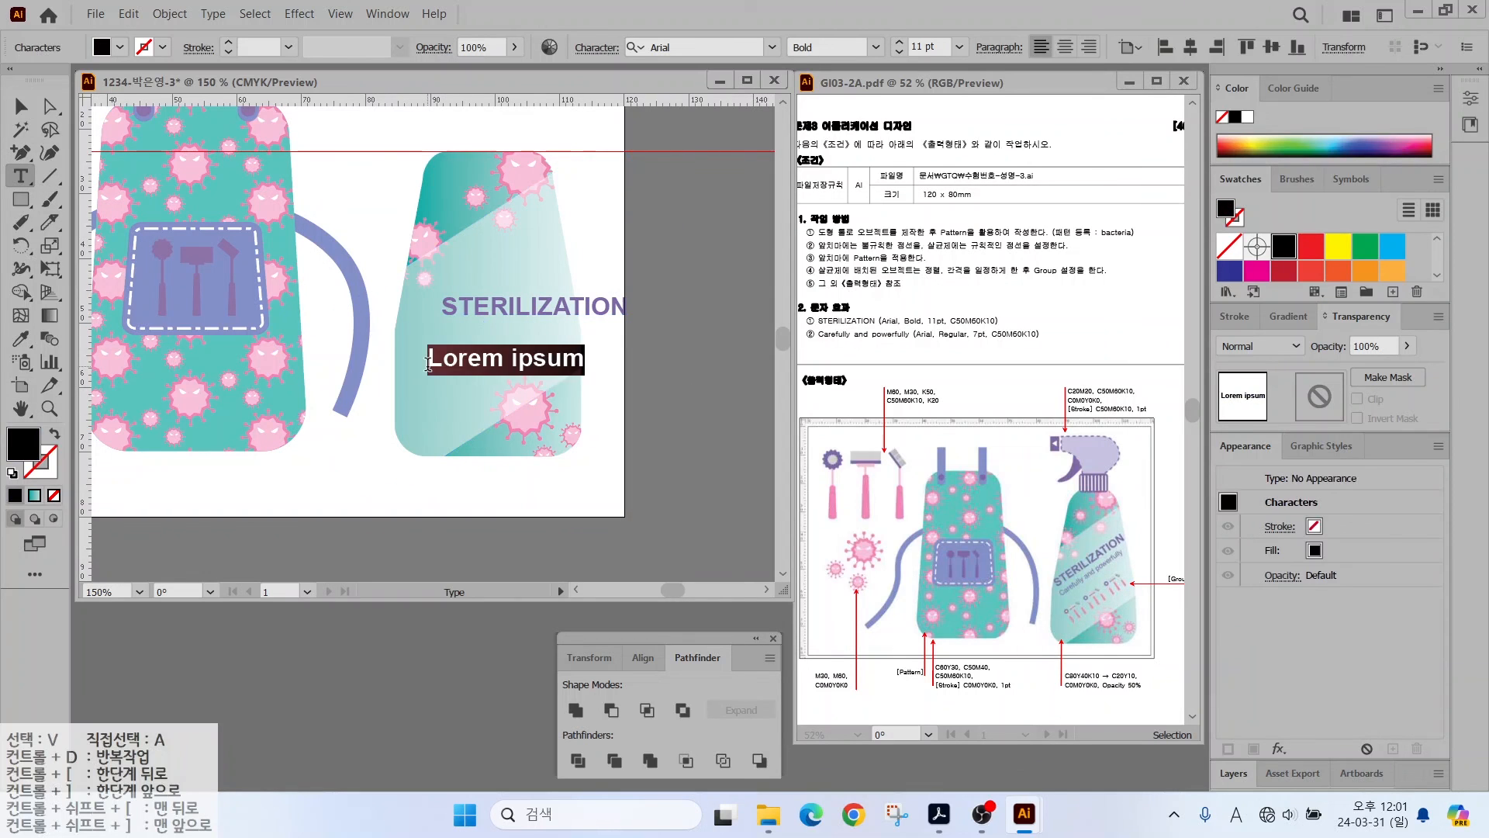
type("C")
key("Caps_Lock")
type("are")
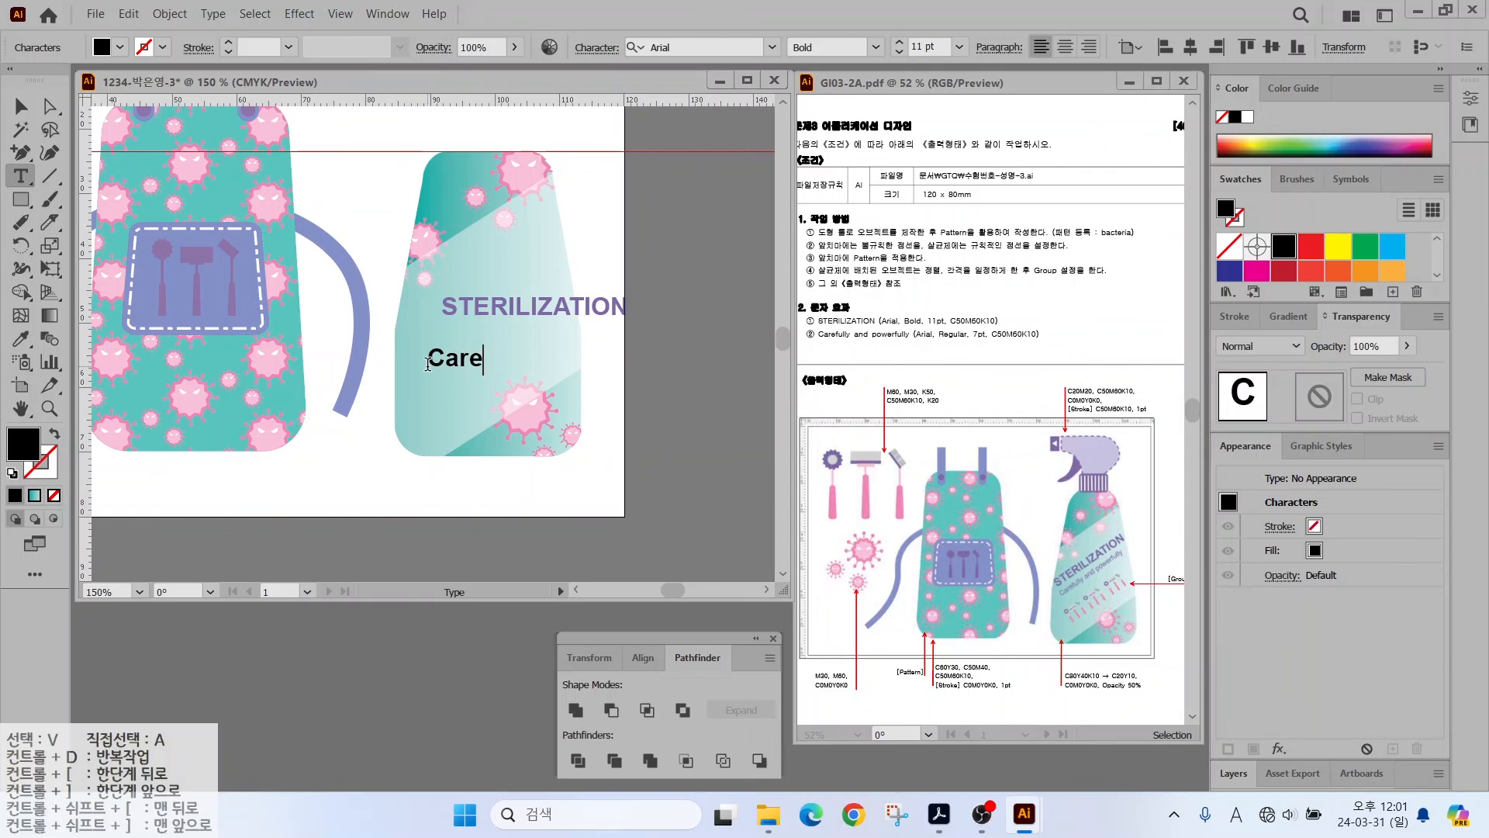
type("ful")
key("BackSpace")
type("ully and powerfully")
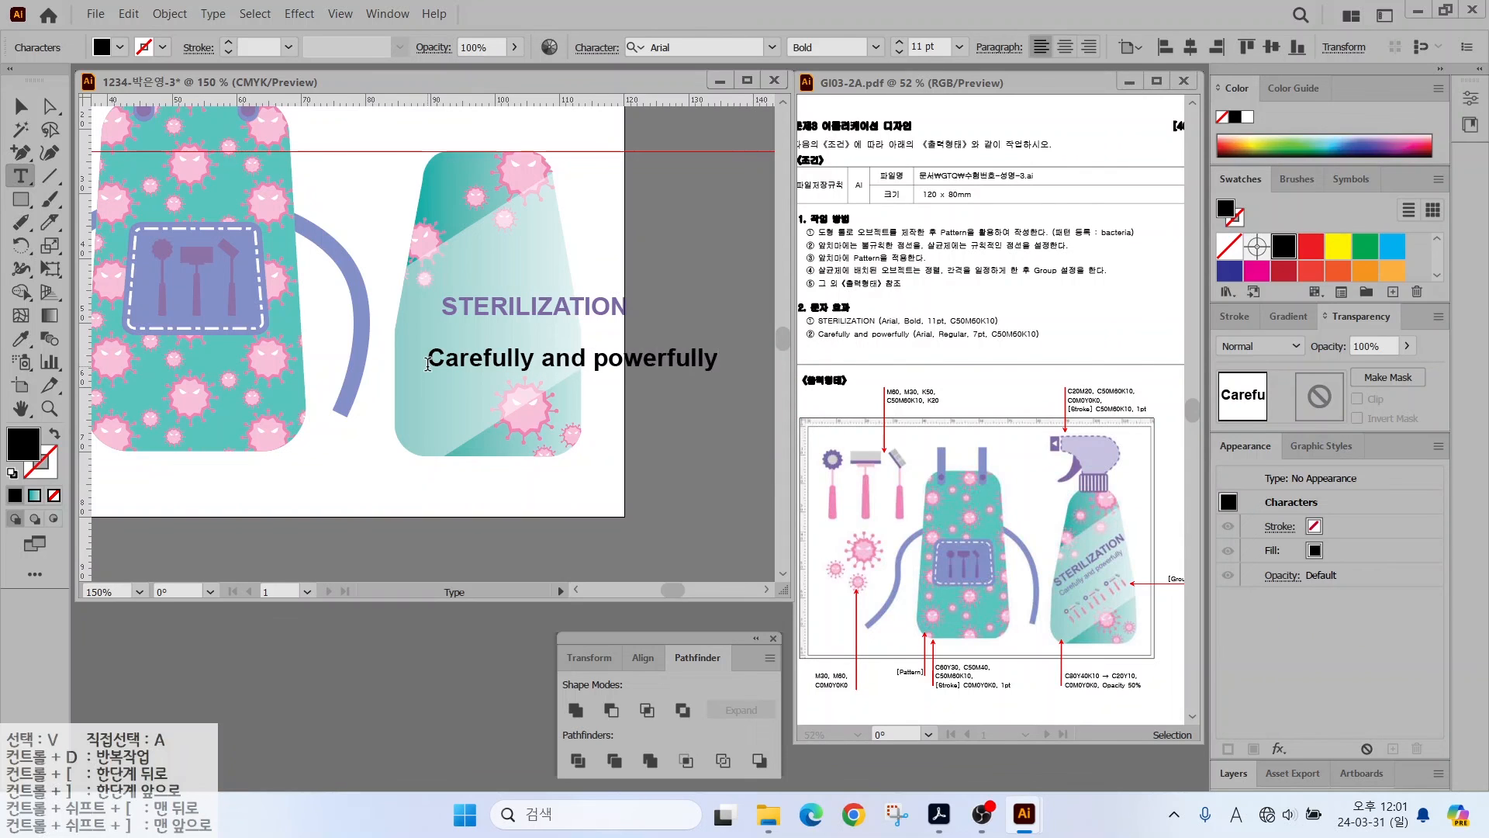
left_click(21, 107)
- Set the tagline to Arial Regular at 7 pt
left_click(542, 359)
left_click(874, 47)
left_click(824, 149)
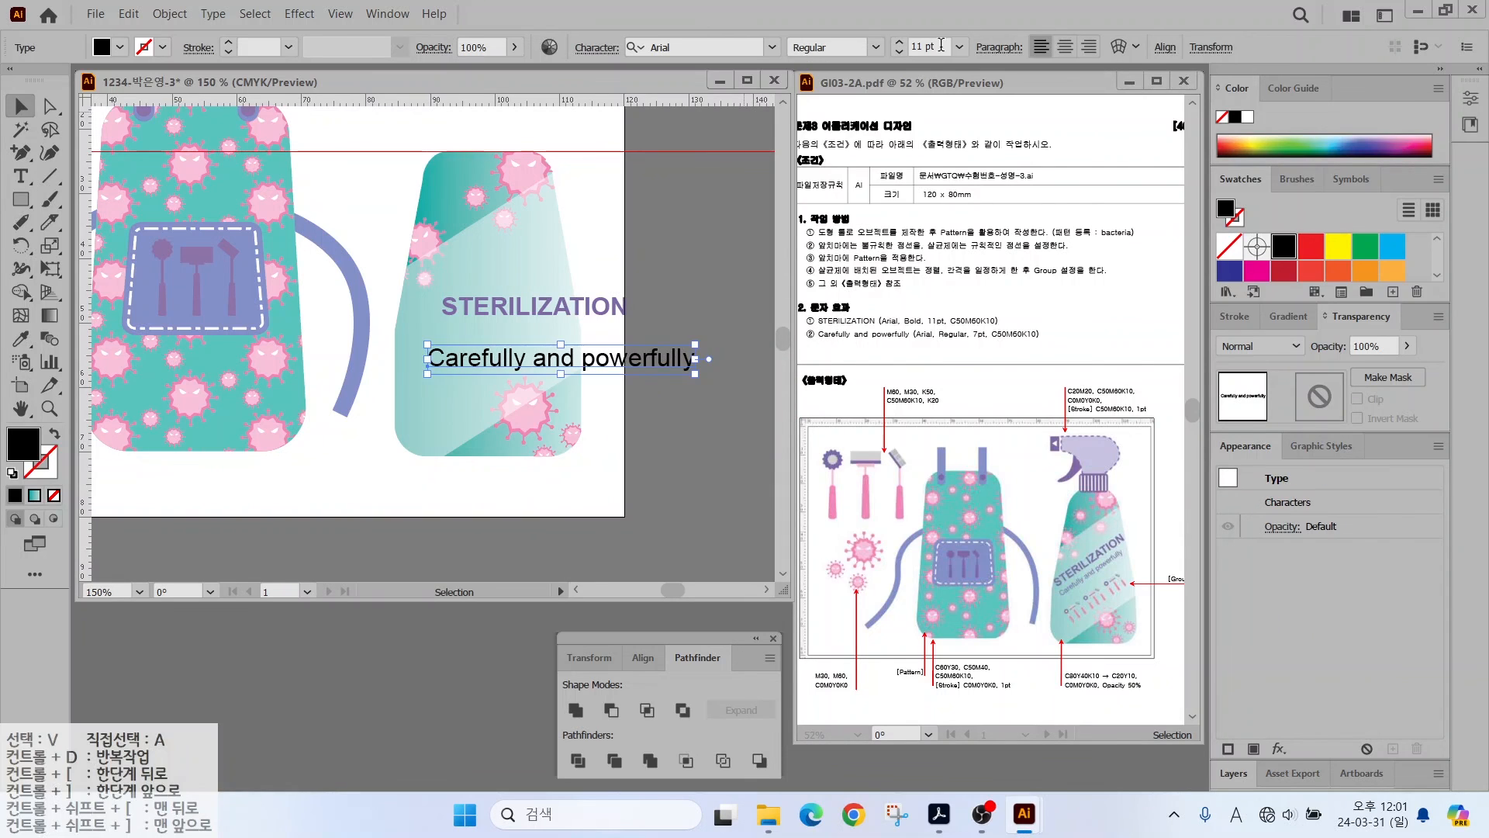
left_click(923, 47)
type("7")
key("Return")
- Colour the tagline purple C50 M60 K10, place it under STERILIZATION and tilt both lines about 35°
double_click(27, 439)
left_click_drag(1030, 444, 867, 446)
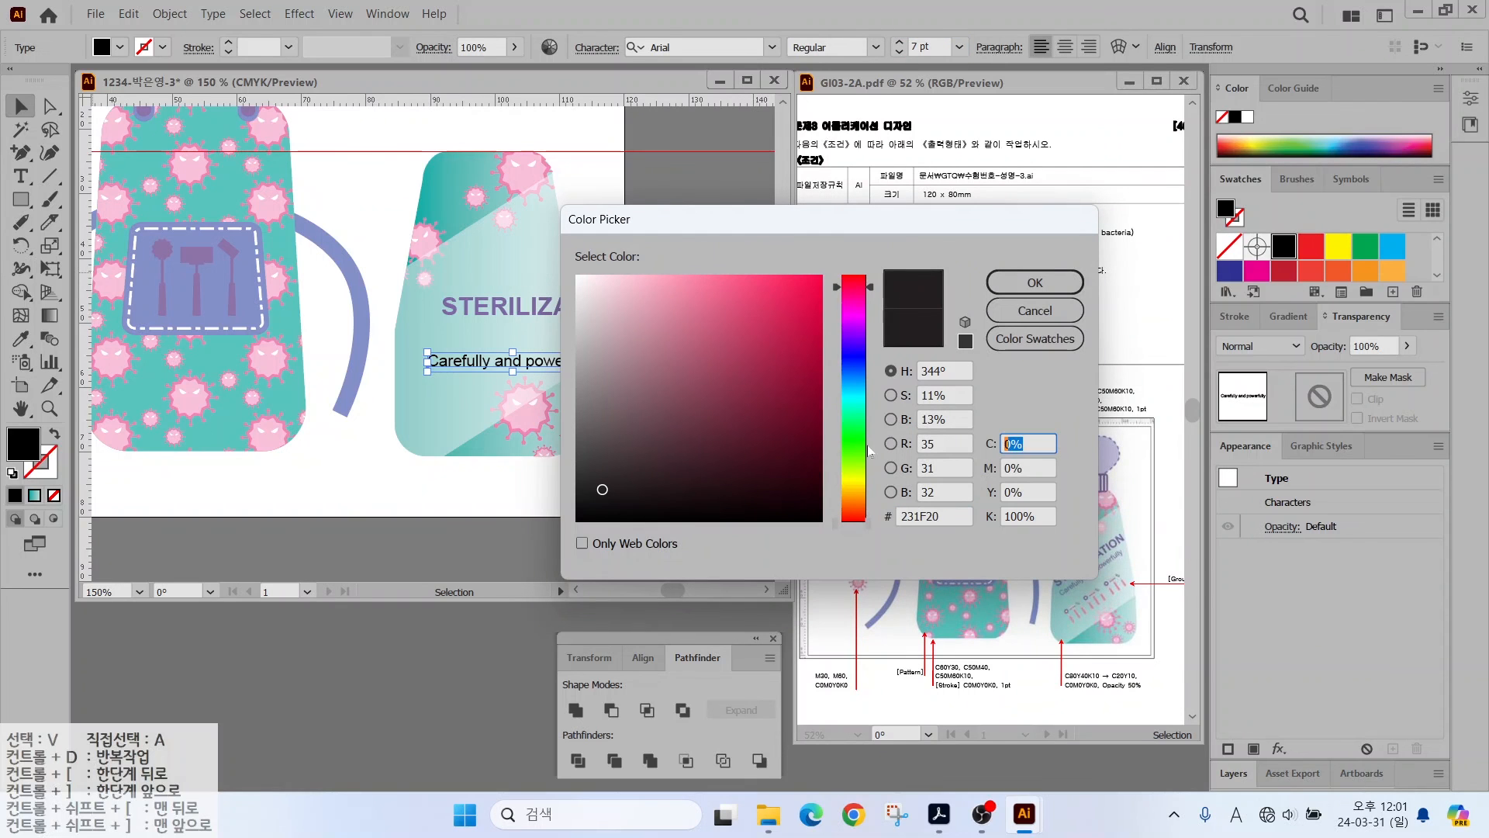
type("50")
key("Tab")
type("60")
key("Tab")
key("Tab")
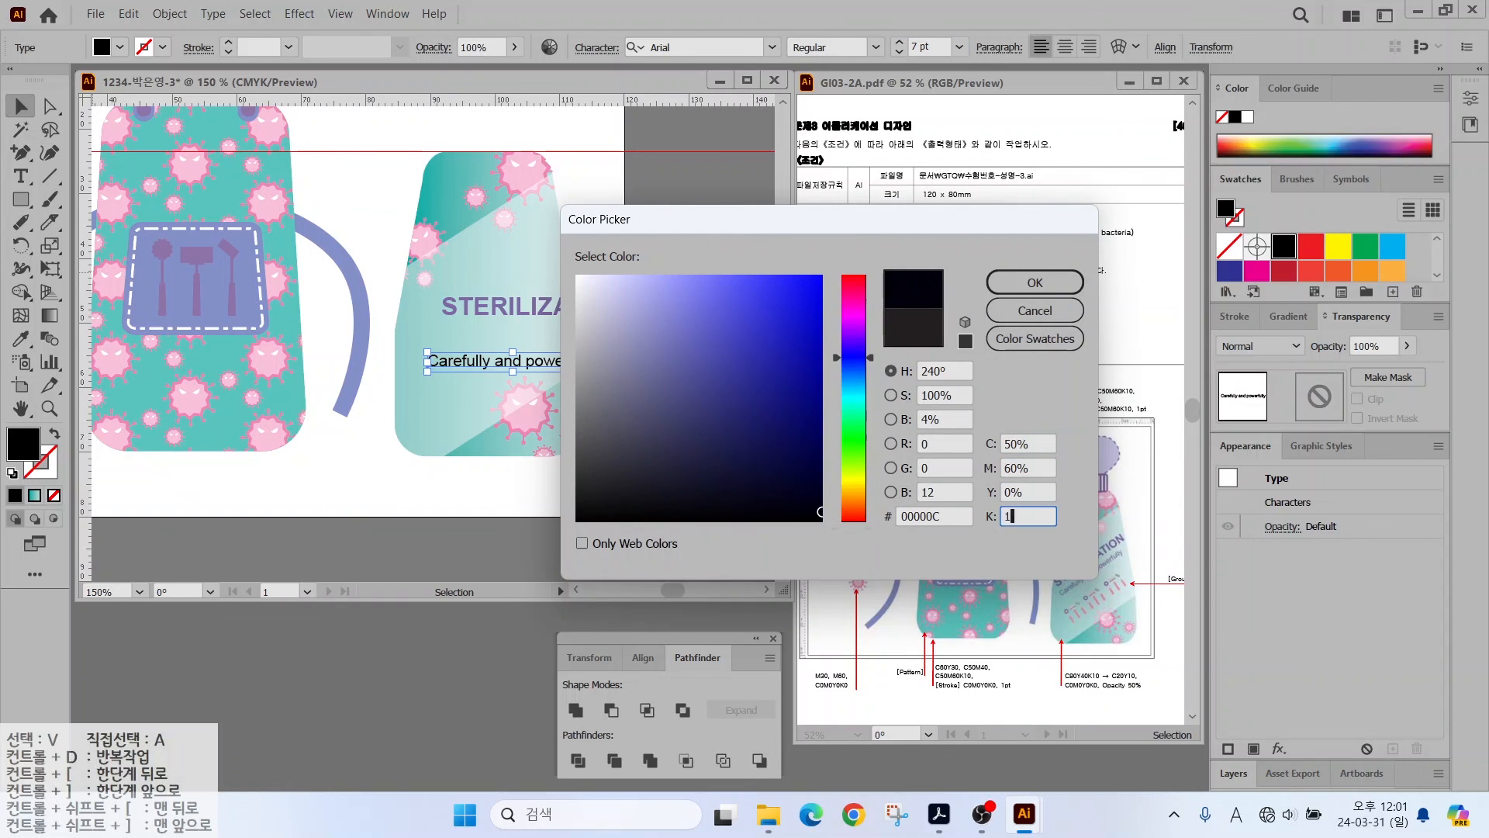
type("10")
key("Return")
left_click_drag(472, 326, 473, 326)
left_click_drag(638, 284, 510, 261)
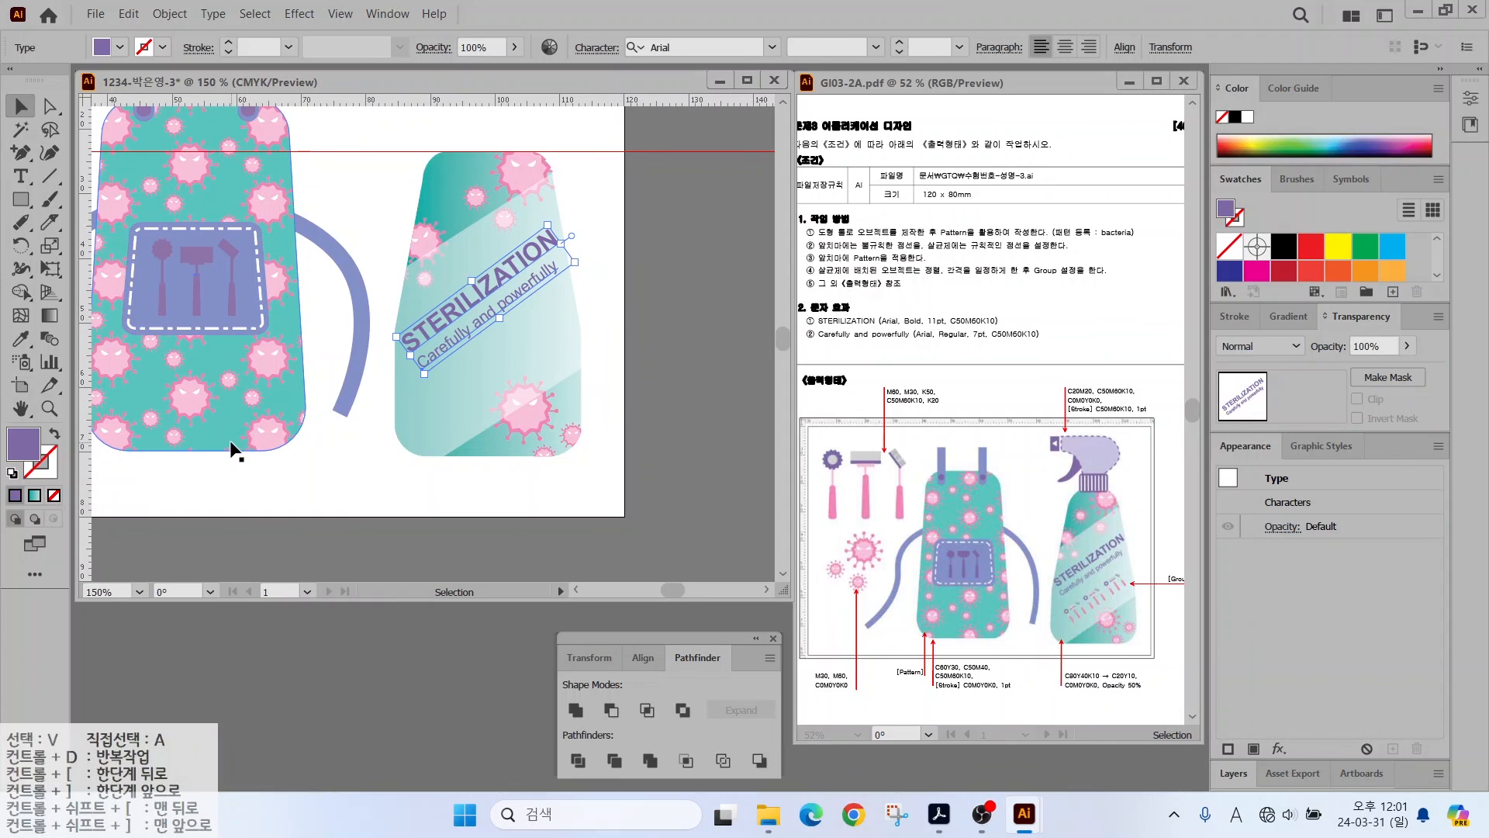
- Alt-drag a copy of the tools group, bring it to front, shrink it, and repeat with Ctrl+D
scroll(194, 421, "down", 1)
left_click_drag(193, 421, 385, 428)
left_click_drag(216, 210, 463, 440)
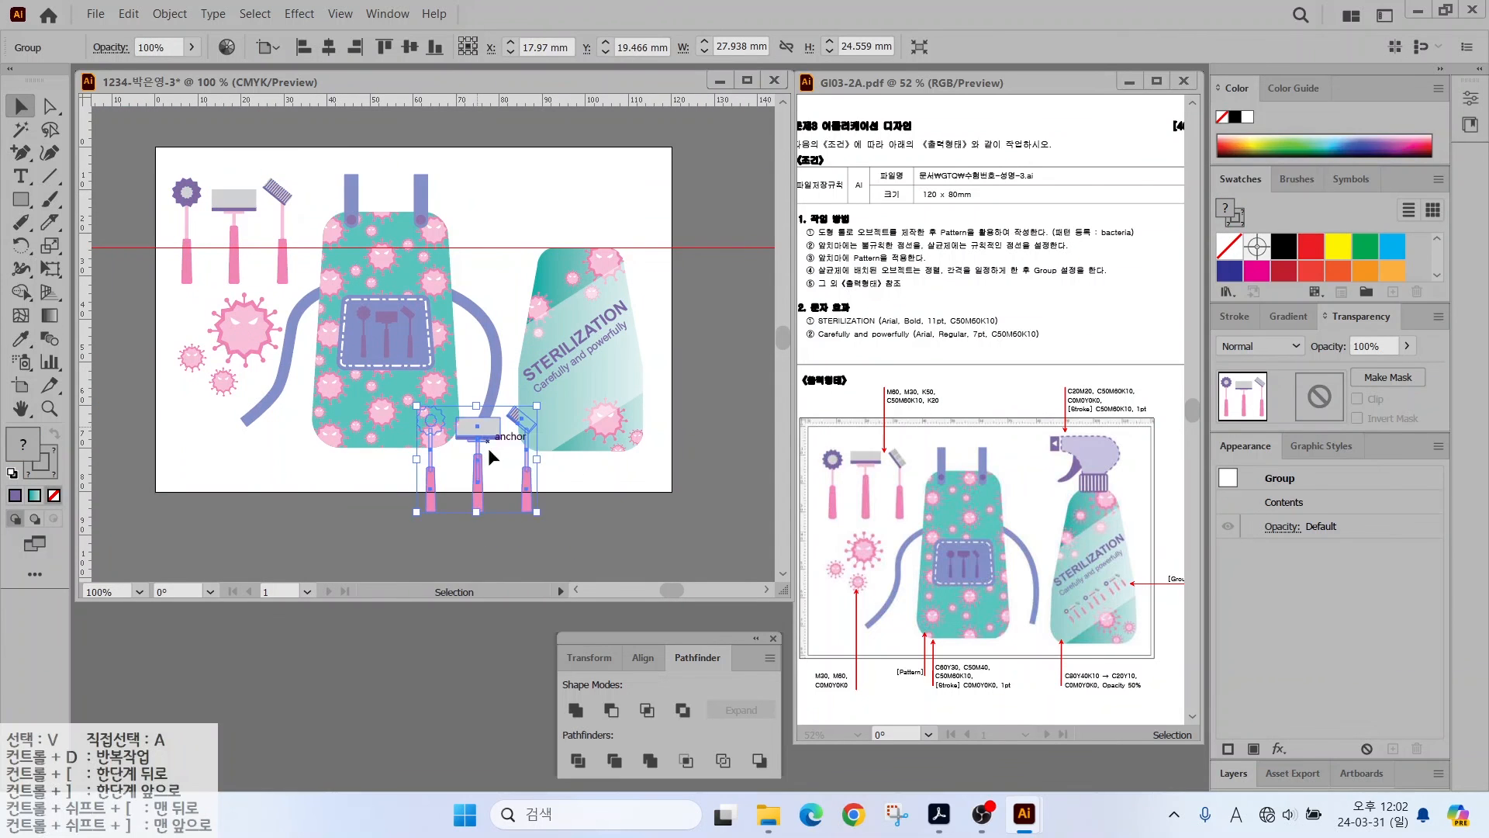
right_click(474, 431)
mouse_move(535, 668)
left_click(725, 669)
scroll(574, 458, "up", 2)
left_click_drag(501, 352, 495, 392)
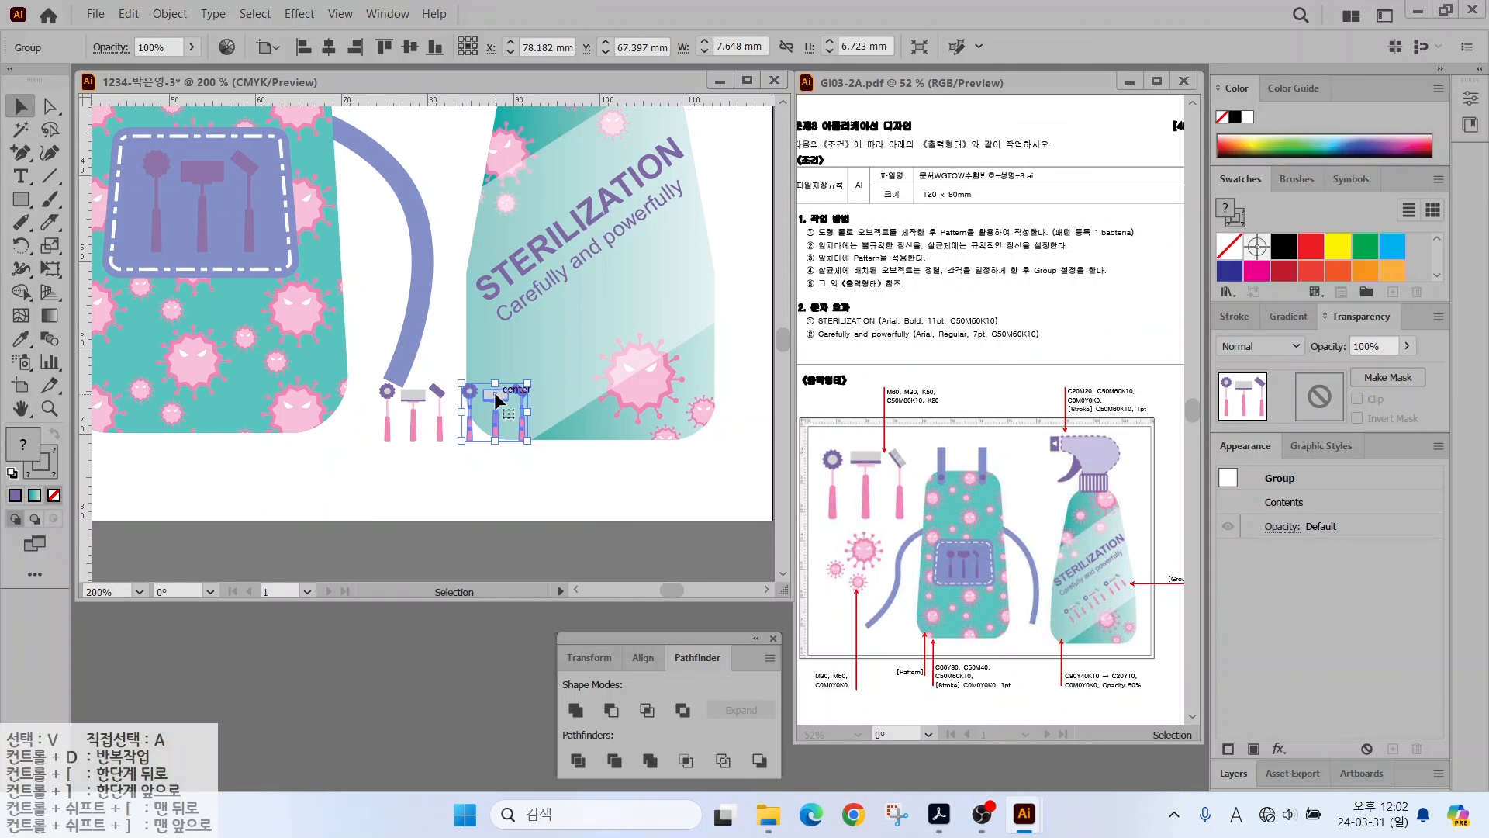
key("ctrl+d")
- Group the three small tools copies together
left_click(411, 427)
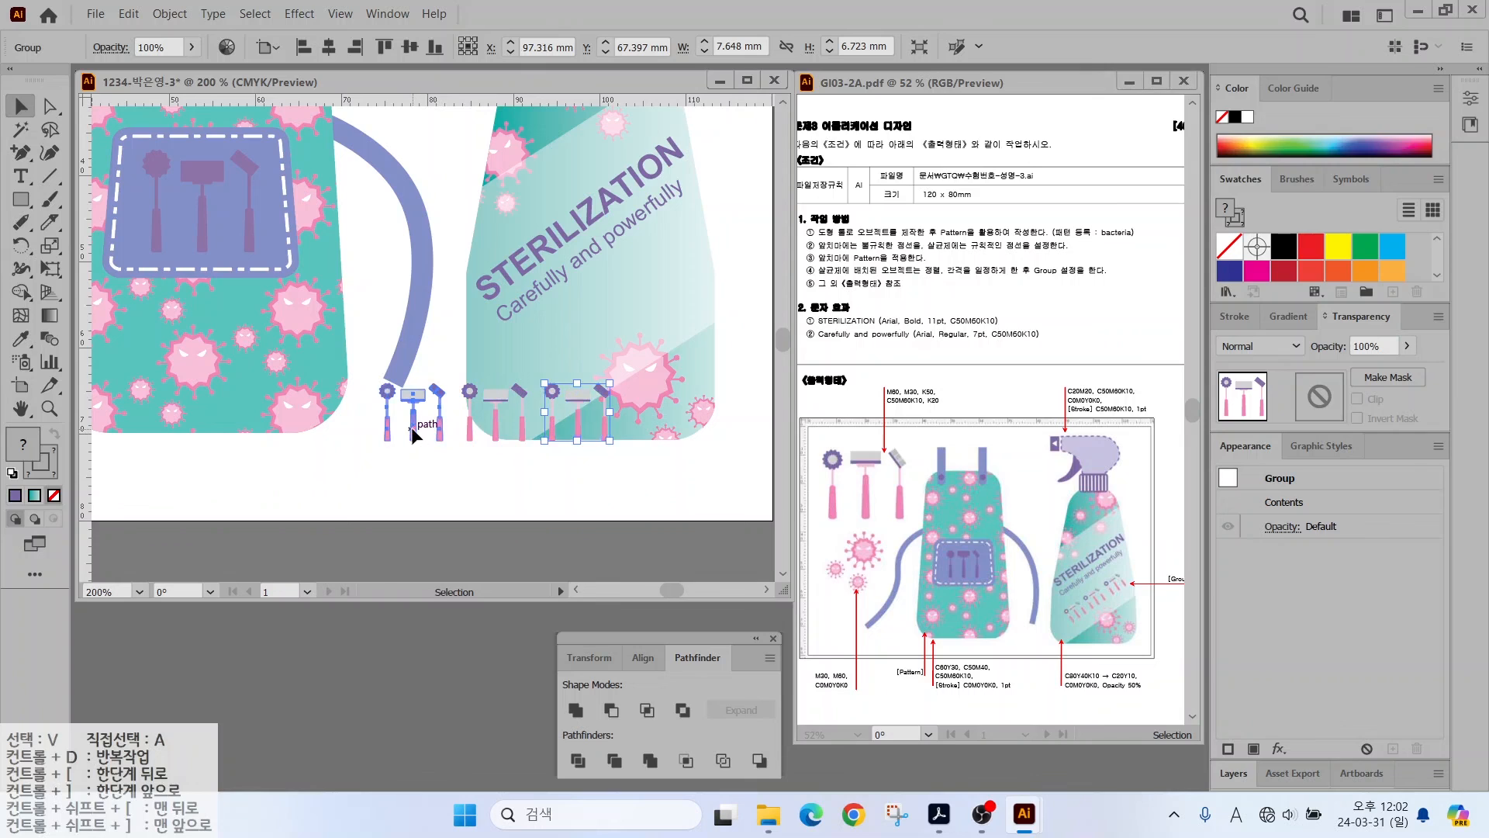
left_click(490, 396, "shift")
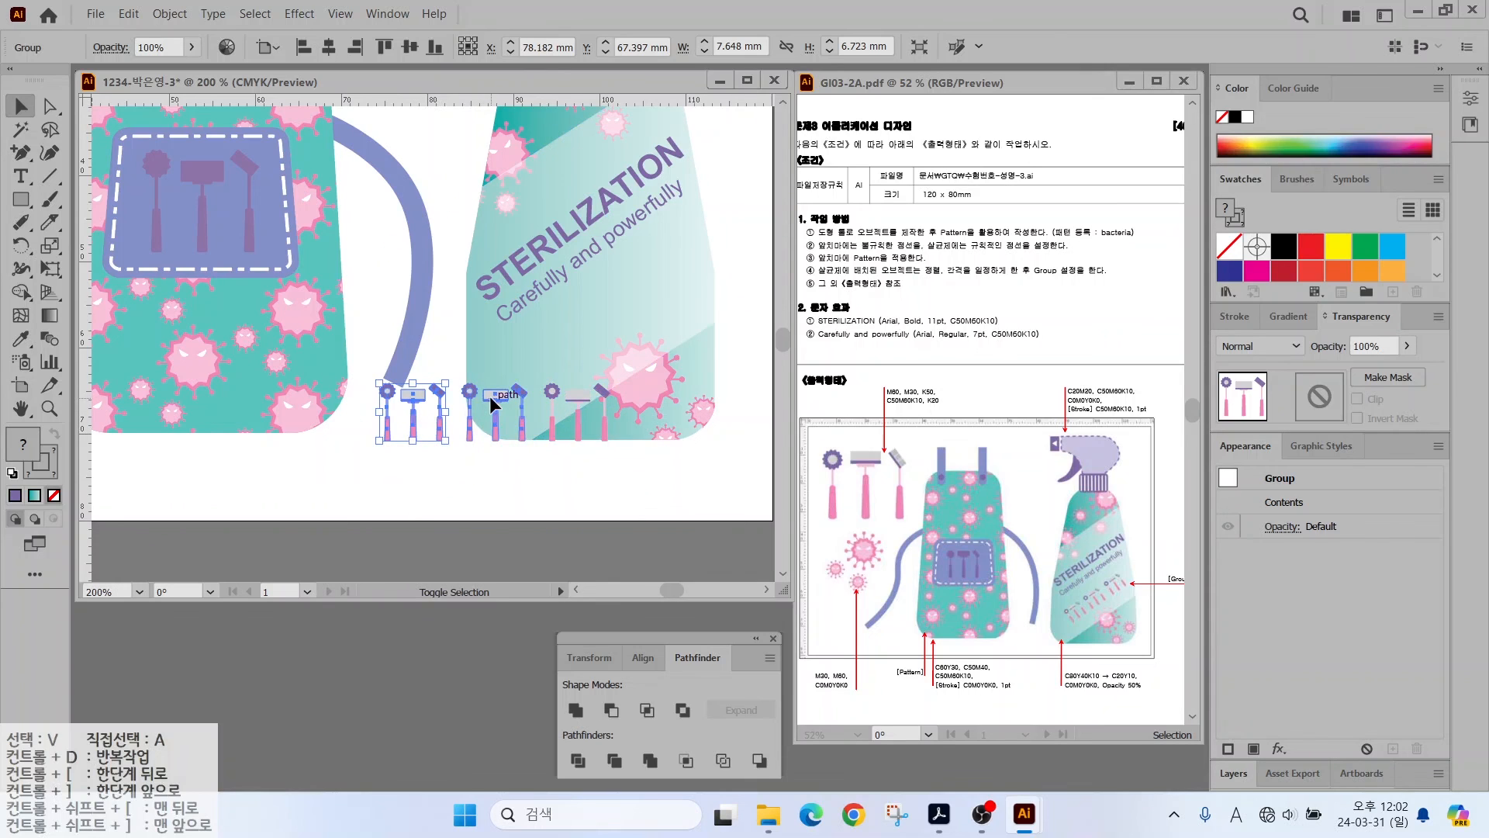
left_click(553, 426, "shift")
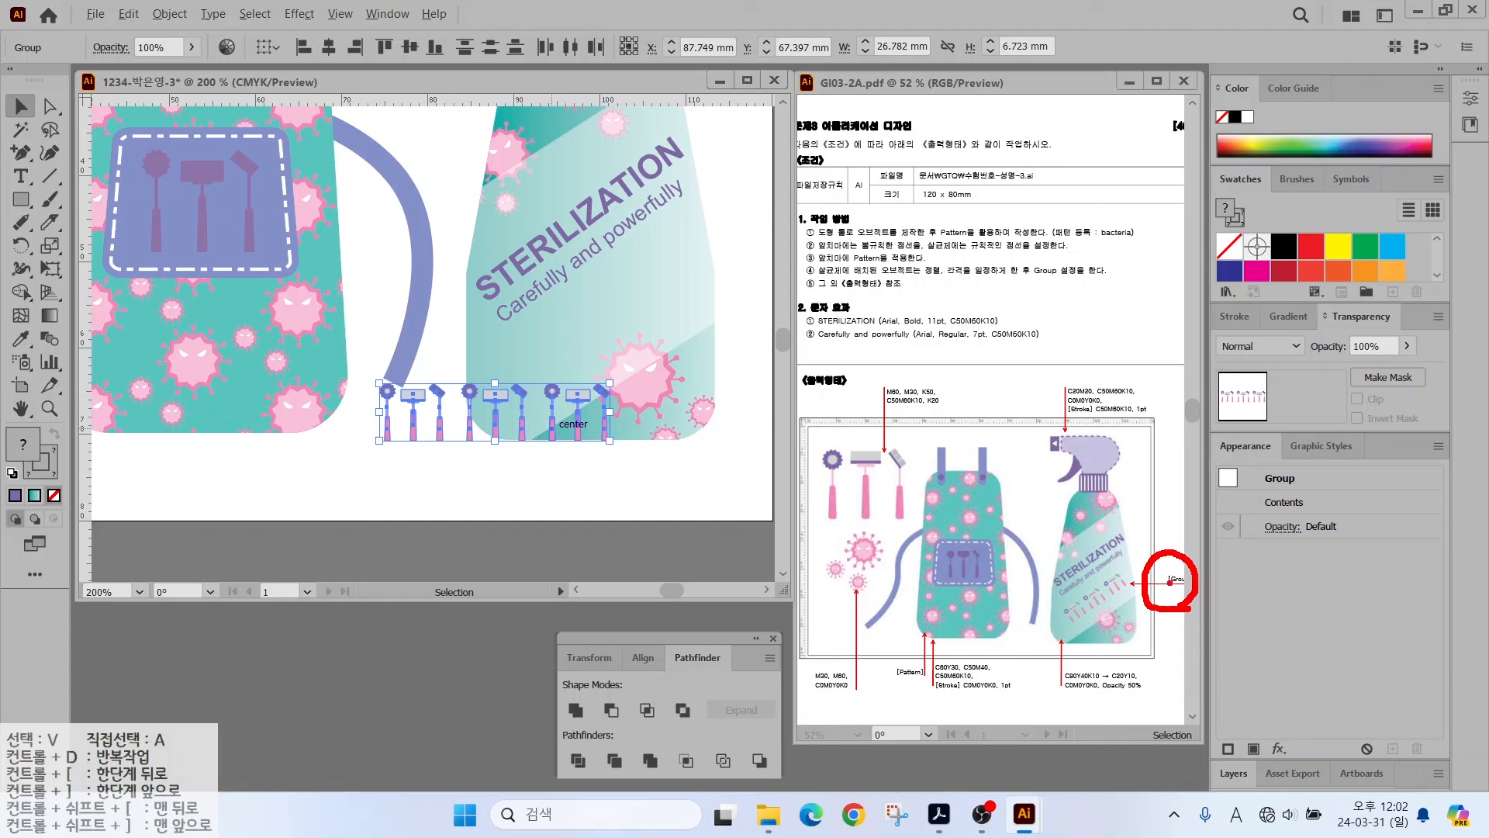
left_click_drag(1126, 524, 1163, 568)
key("Escape")
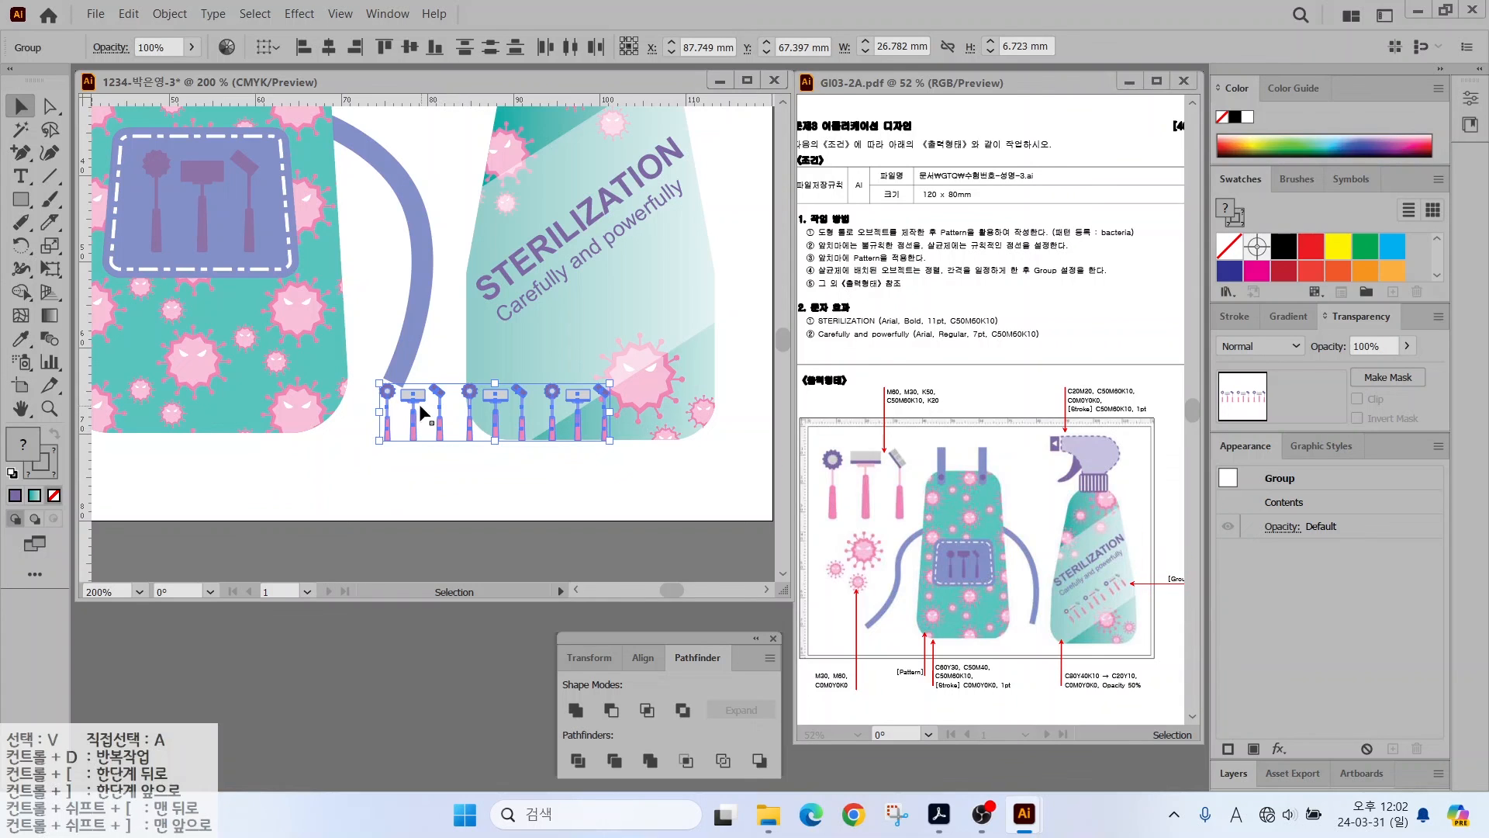
right_click(416, 395)
left_click(456, 543)
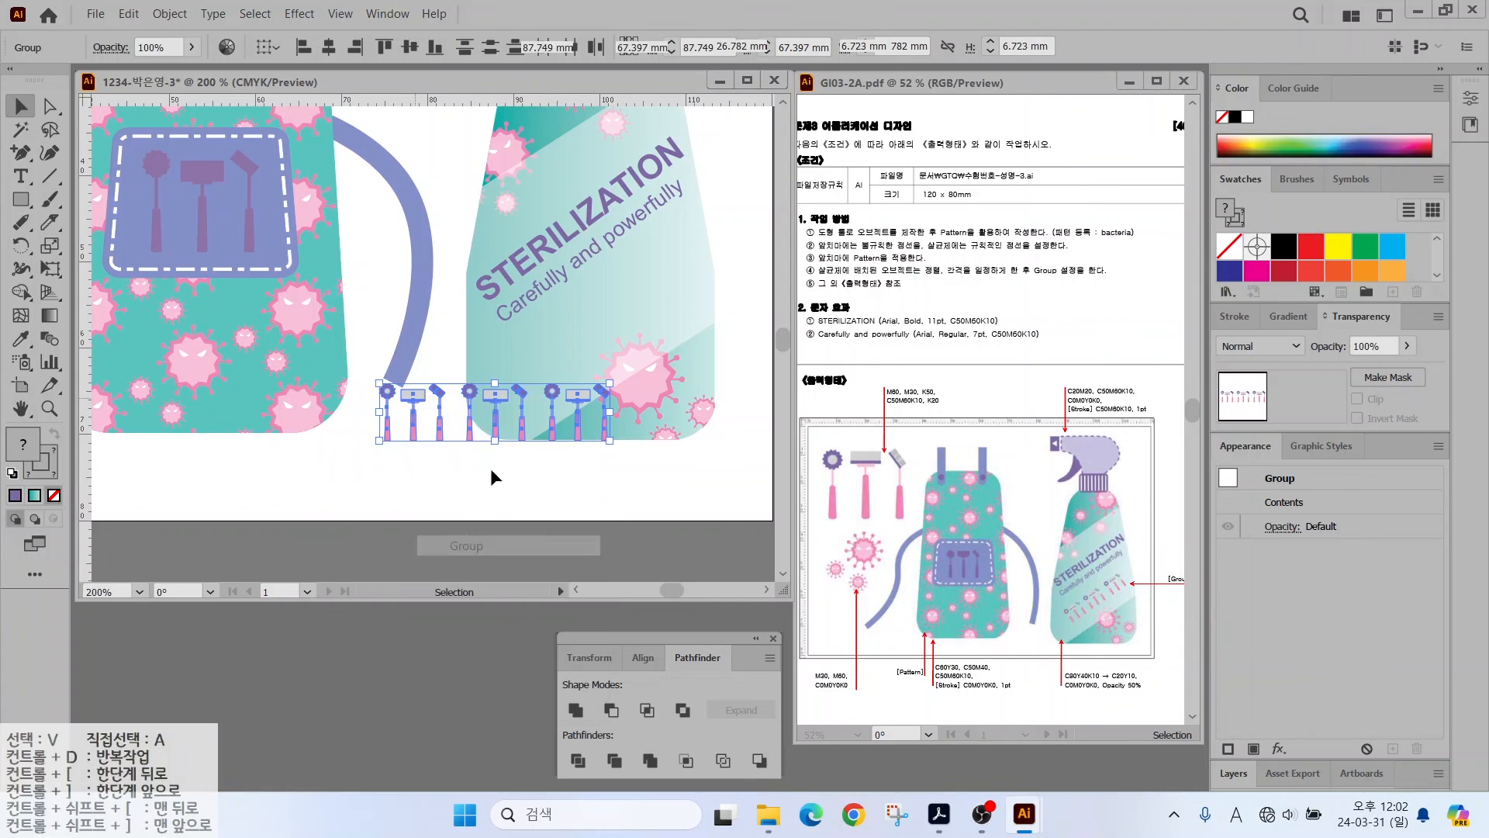
- Rotate the tools row about 37° counterclockwise and place it on the bottle below the text
left_click_drag(373, 381, 343, 476)
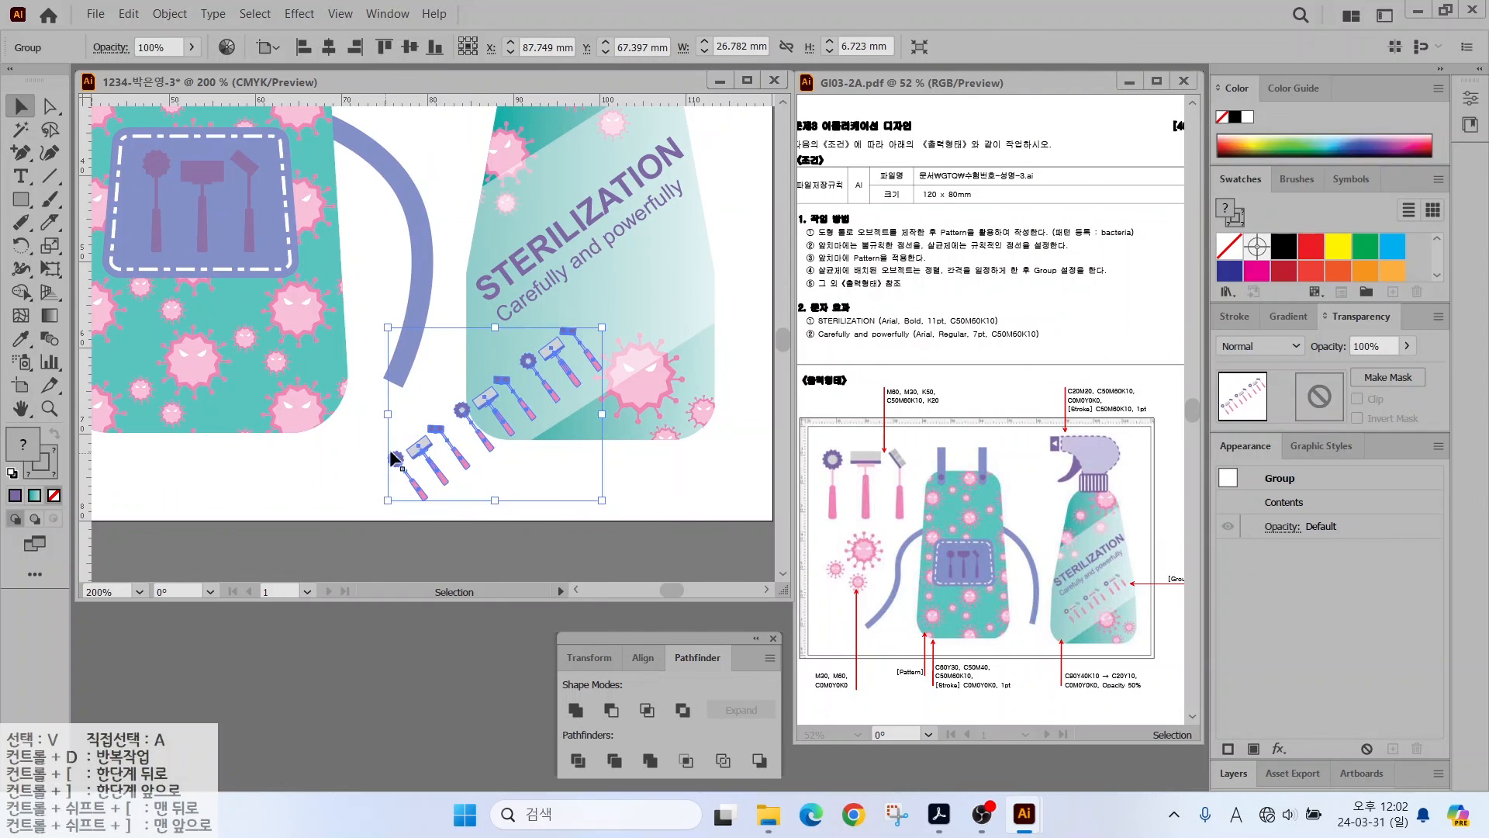
left_click_drag(418, 448, 515, 366)
left_click_drag(484, 418, 498, 408)
left_click(305, 500)
left_click_drag(571, 179, 482, 449)
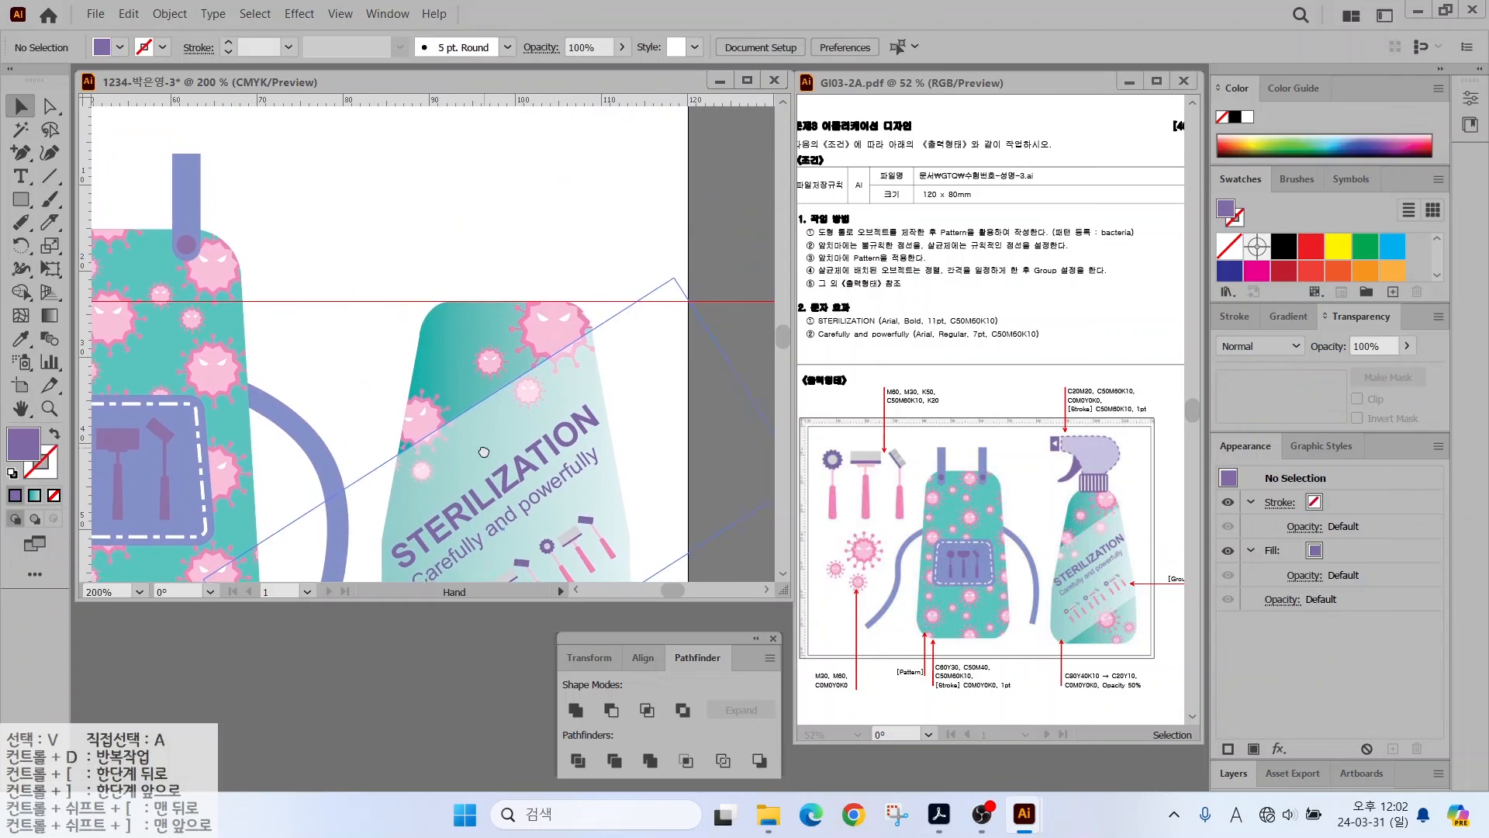
- Draw a purple rounded-rectangle cap above the bottle and widen it to fit
left_click_drag(31, 207, 100, 220)
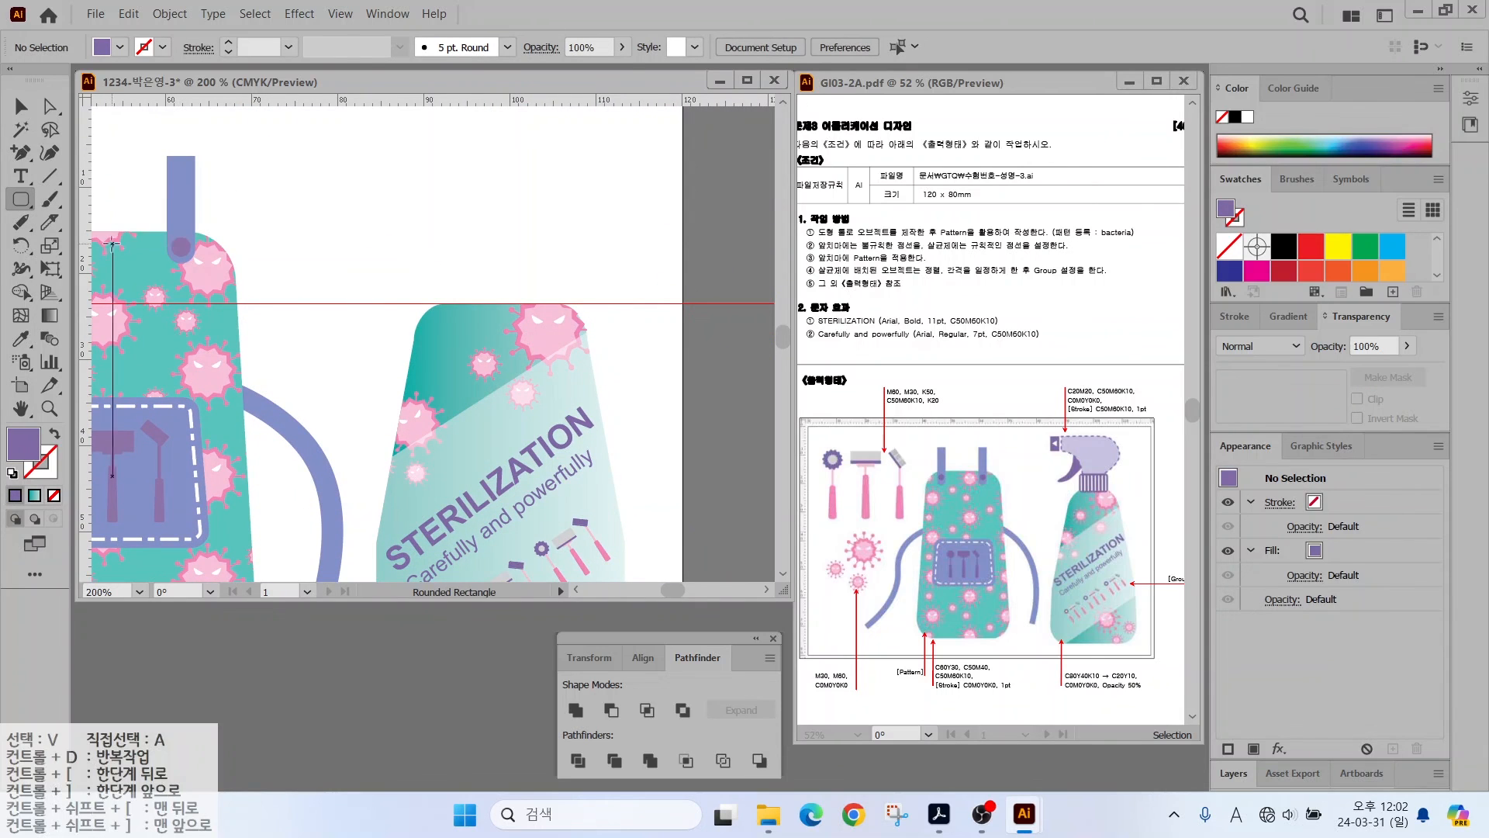
left_click_drag(445, 237, 554, 312)
key("v")
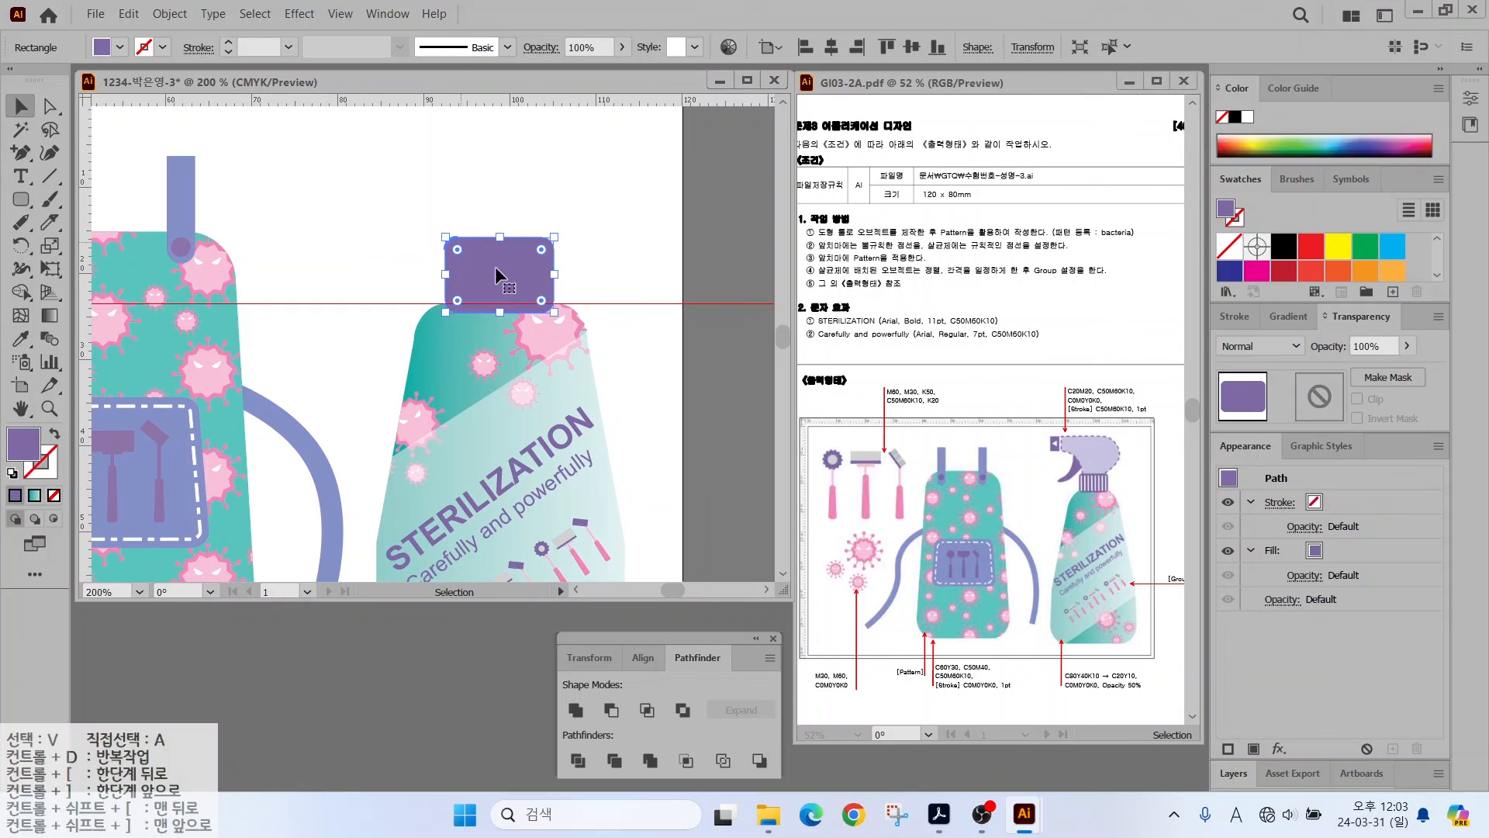
key("ctrl+plus")
key("ctrl+plus")
key("ctrl+plus")
left_click_drag(386, 299, 323, 327)
left_click_drag(657, 327, 661, 327)
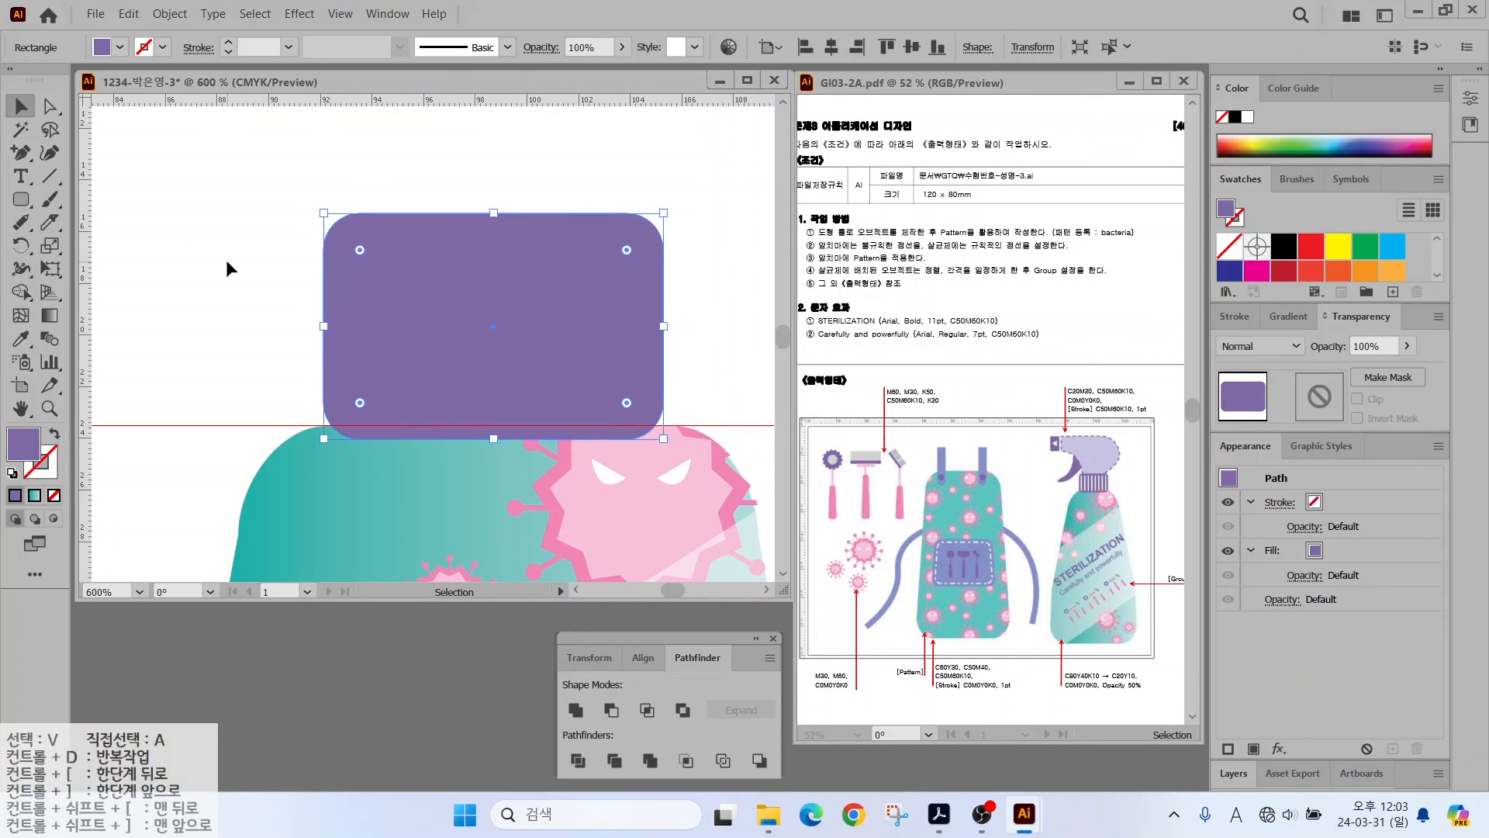
left_click(225, 259, "ctrl")
- Draw a thin white bar inside the cap and copy it to the cap's right side
left_click_drag(355, 412, 356, 412)
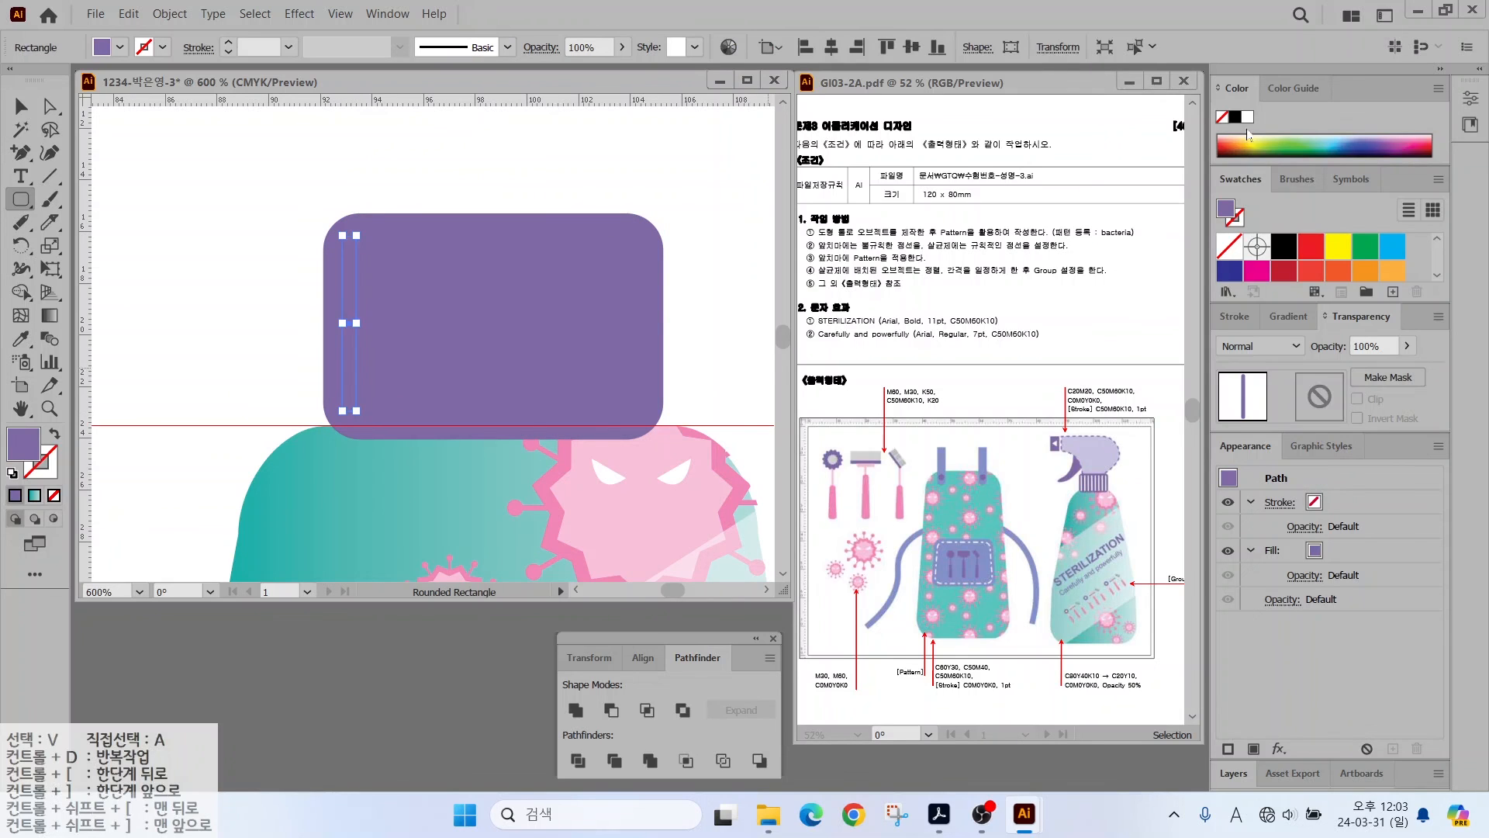
key("v")
left_click_drag(351, 289, 639, 284)
left_click(240, 299)
- Blend the two white bars using Specified Steps set to 8
left_click(50, 338)
left_click(639, 306)
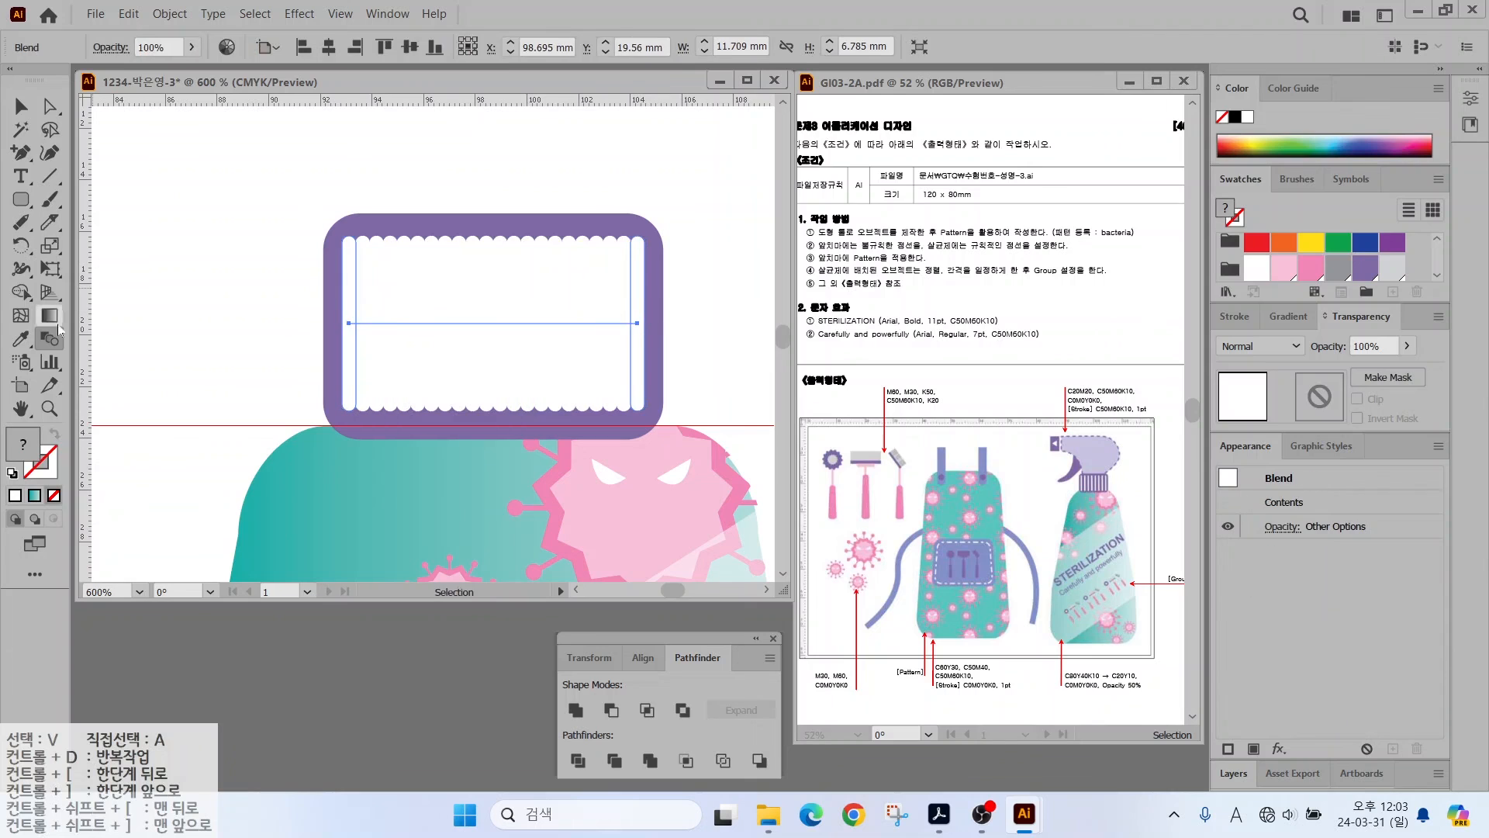
double_click(50, 338)
left_click(799, 172)
left_click(804, 219)
type("8")
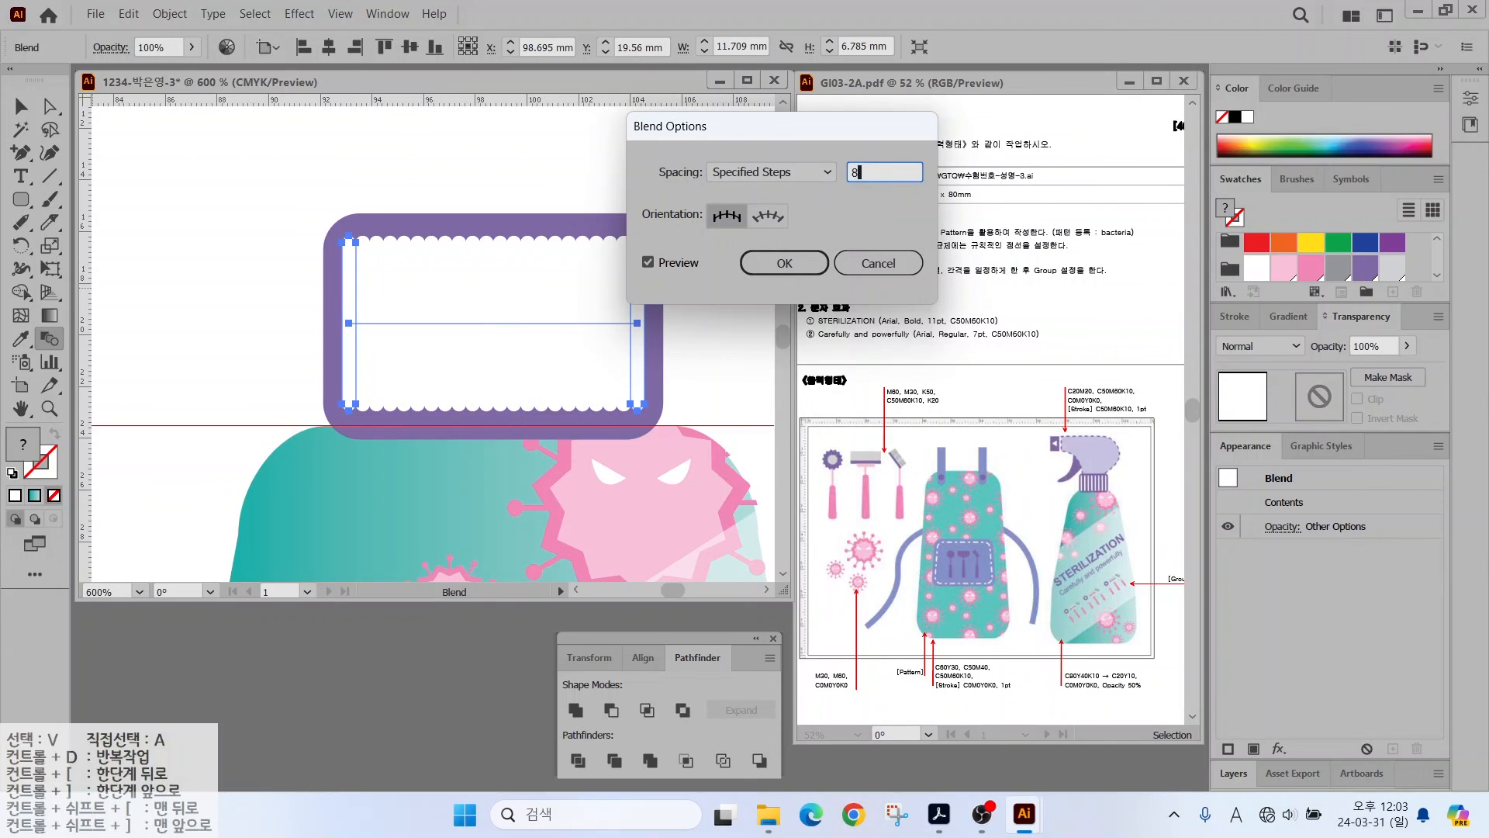
left_click(649, 262)
left_click(784, 263)
scroll(344, 214, "down", 1)
scroll(342, 212, "down", 1)
left_click_drag(355, 179, 441, 341)
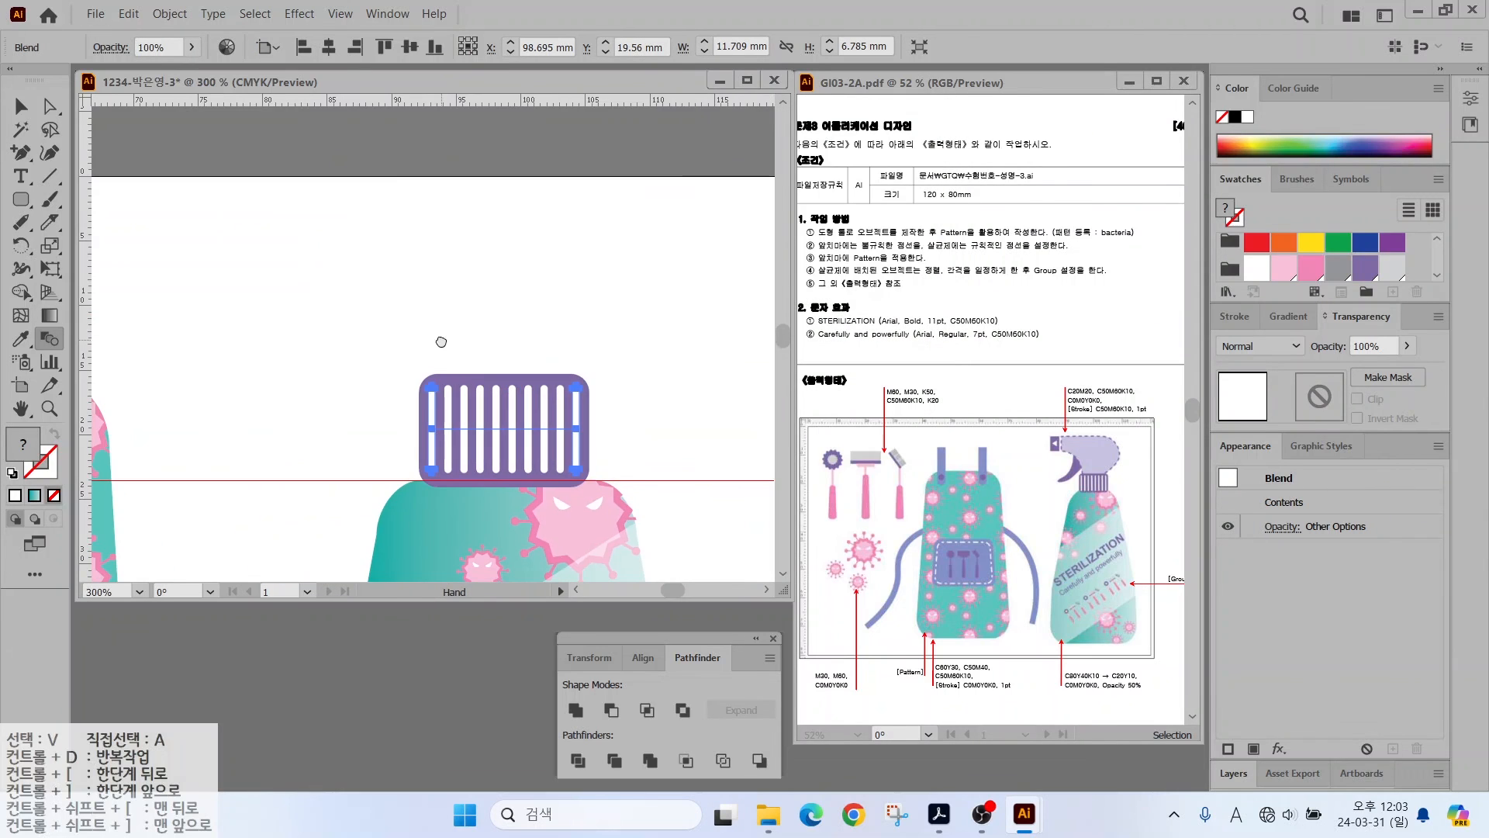
key("v")
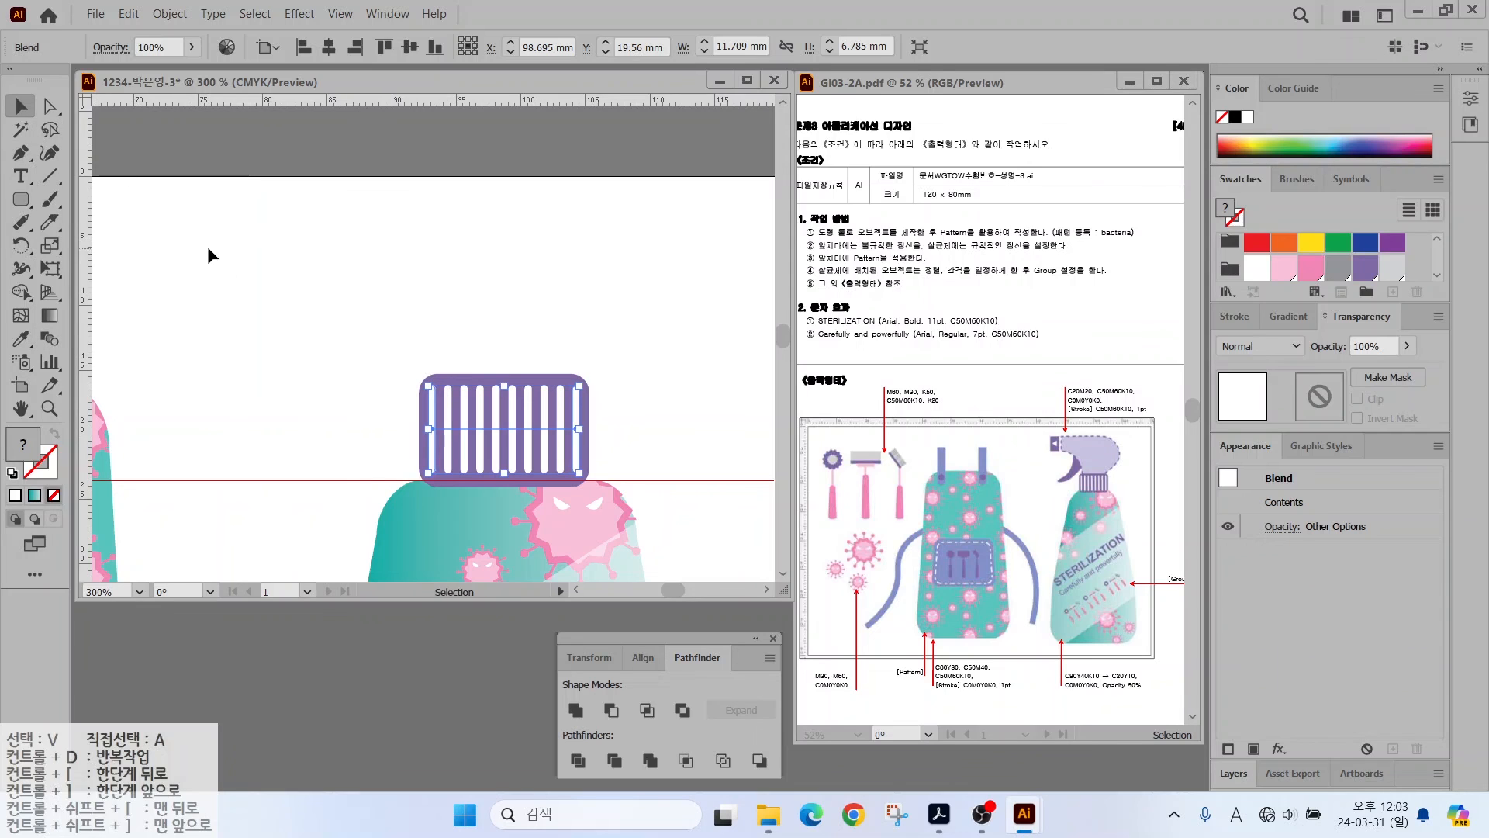
left_click(208, 245)
left_click(23, 152)
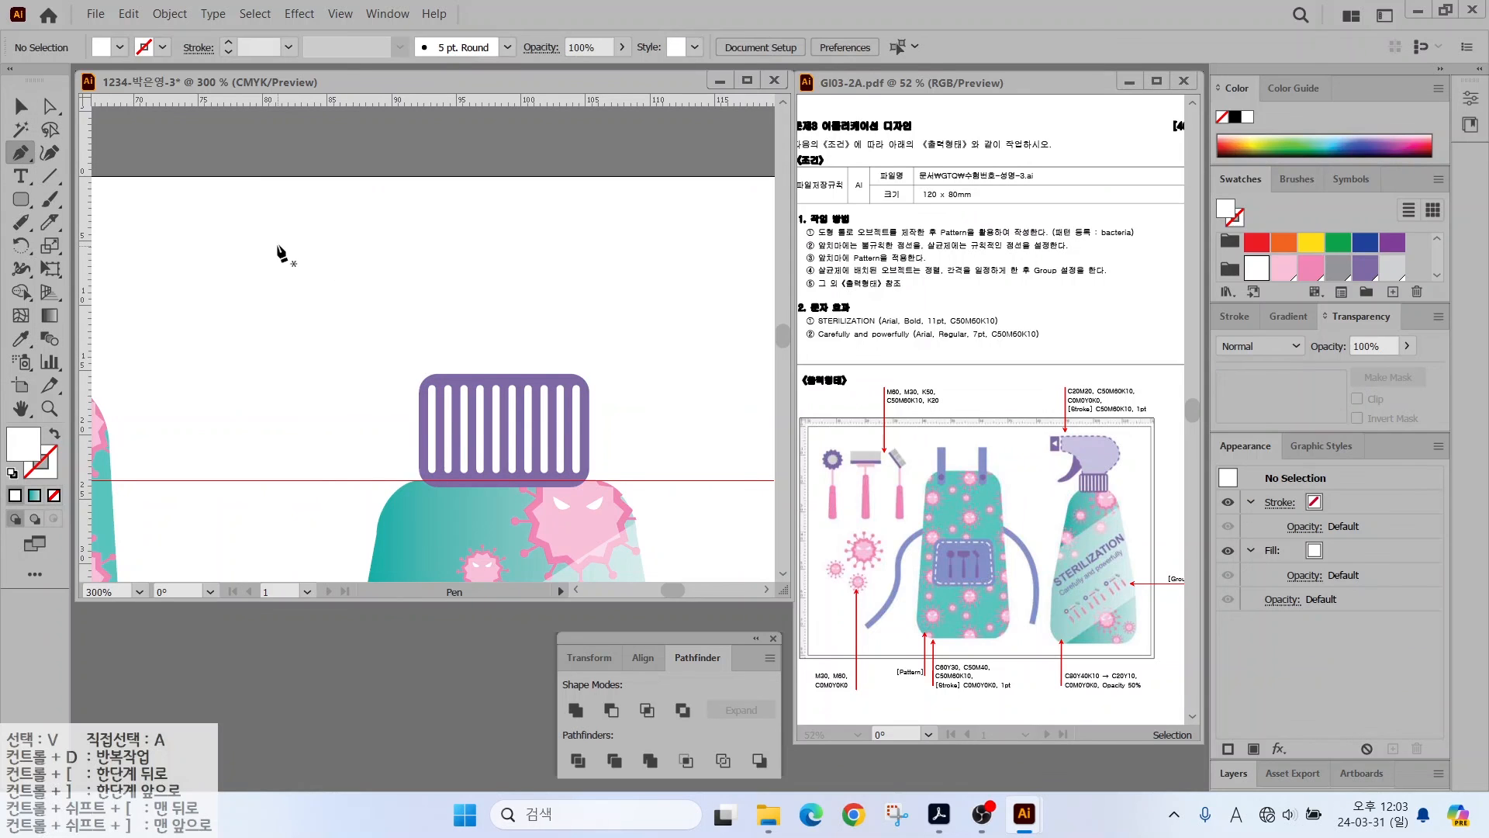
- Pen-draw the curved spray-head shape above the cap
left_click(323, 229)
left_click(323, 279)
left_click_drag(422, 309, 440, 333)
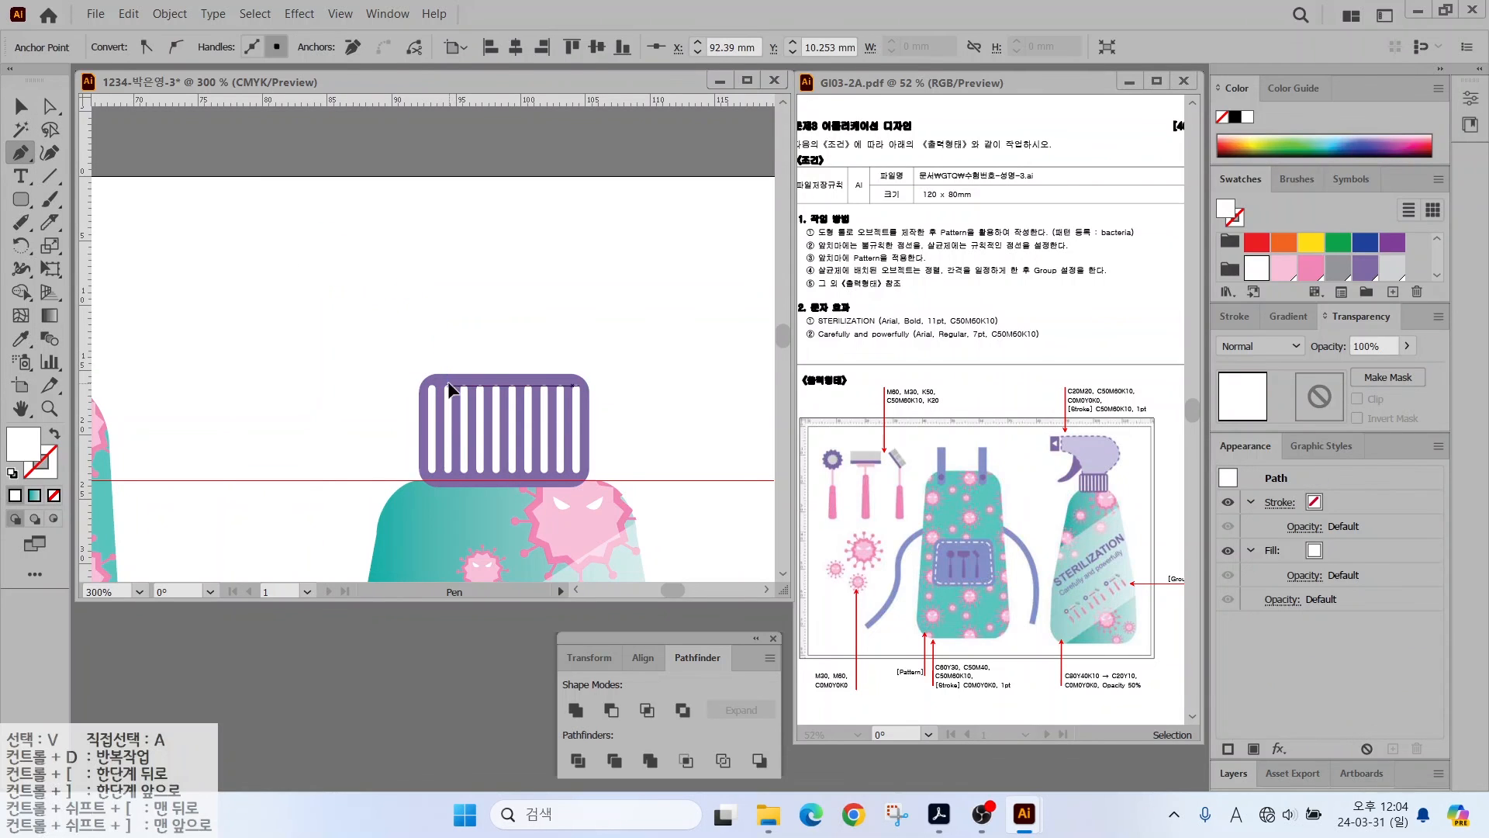
left_click_drag(580, 350, 590, 346)
left_click_drag(609, 245, 590, 204)
left_click(566, 199)
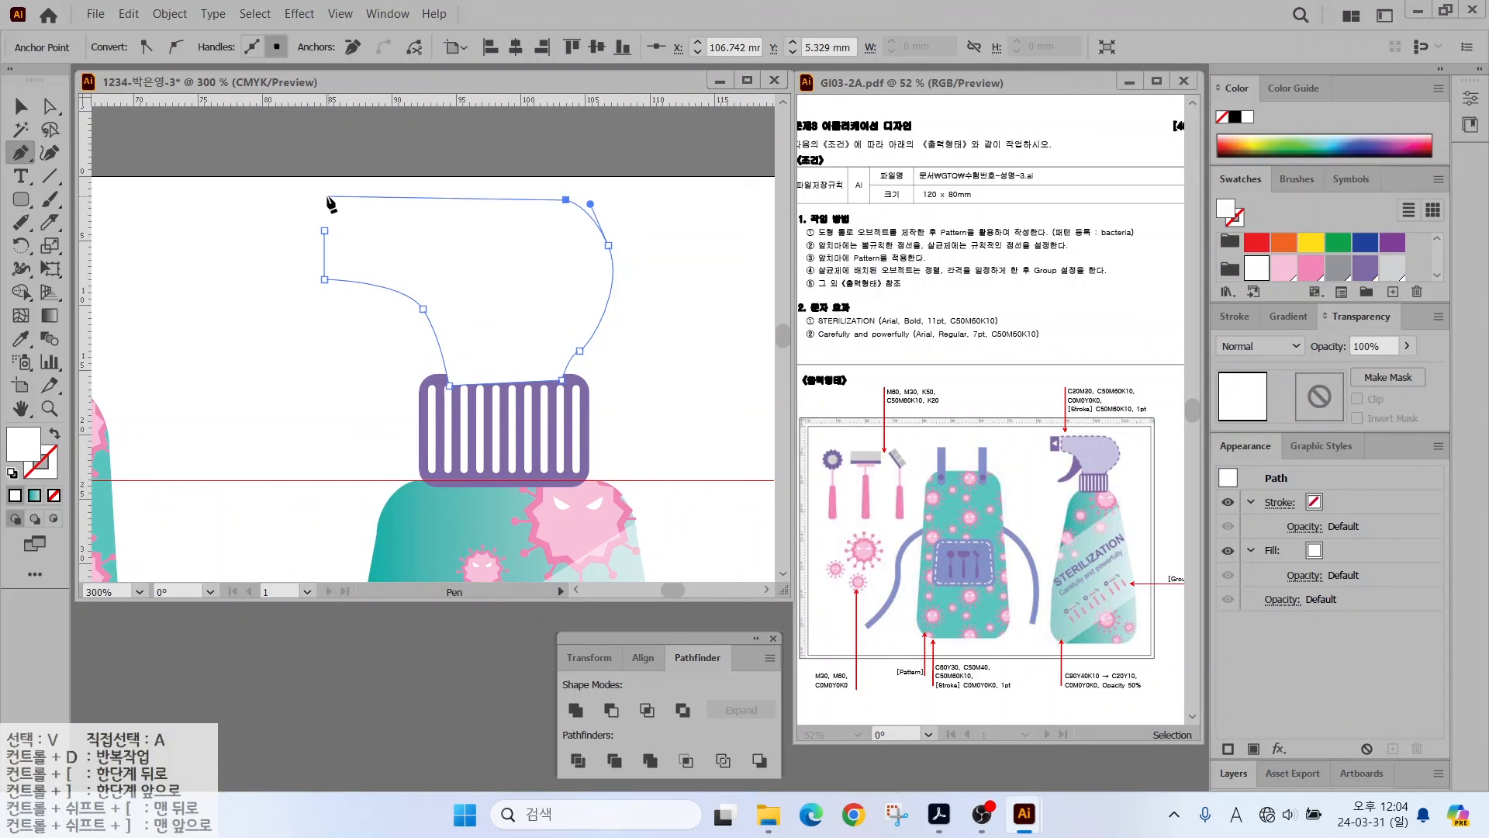
left_click(324, 230)
key("v")
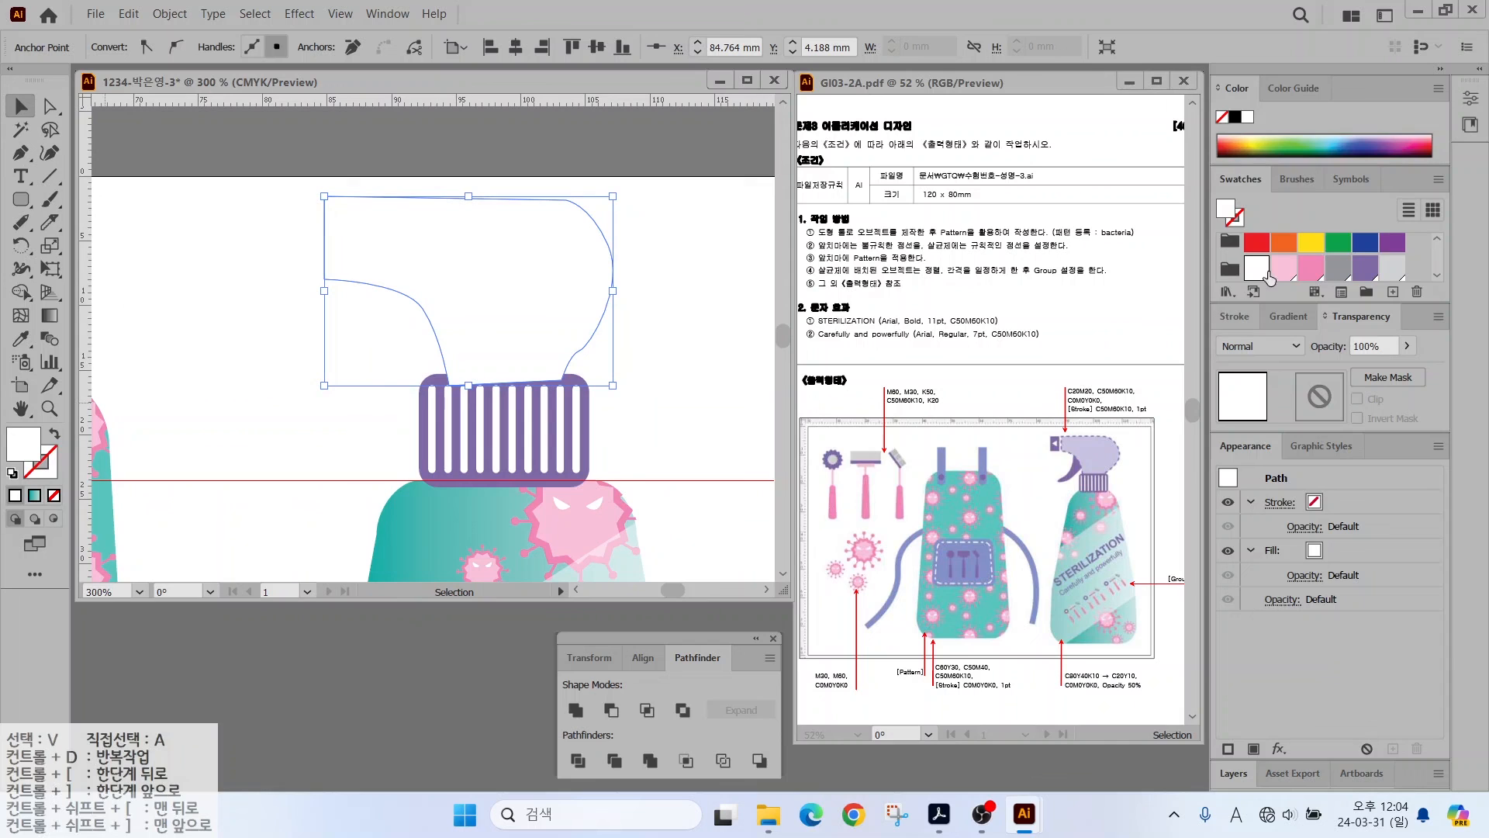
- Fill the spray-head shape lavender with a purple outline
scroll(1268, 273, "down", 1)
left_click(1310, 263)
double_click(47, 469)
left_click(1030, 311)
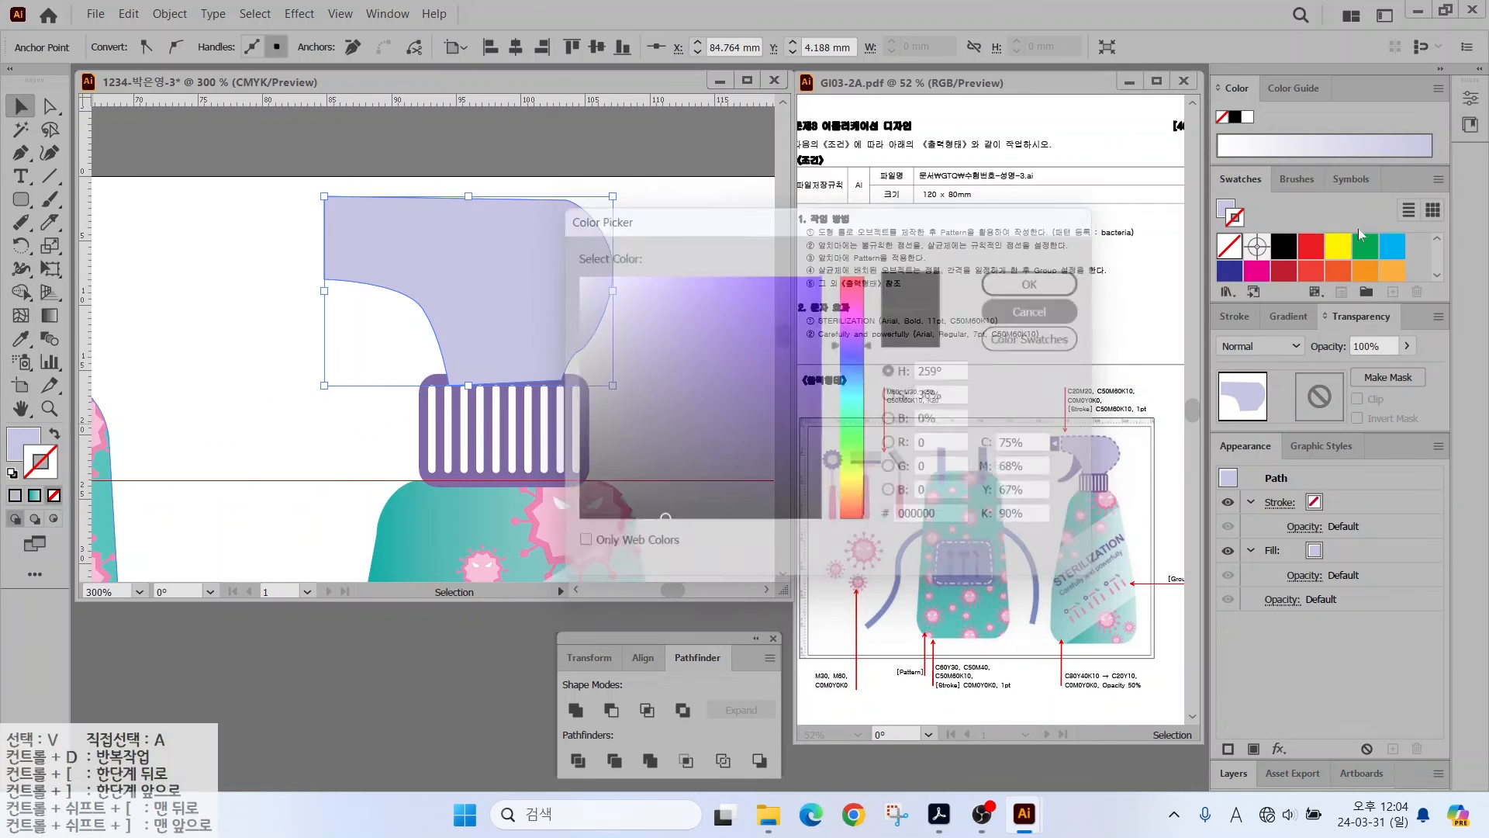
scroll(1326, 264, "down", 3)
left_click(1338, 263)
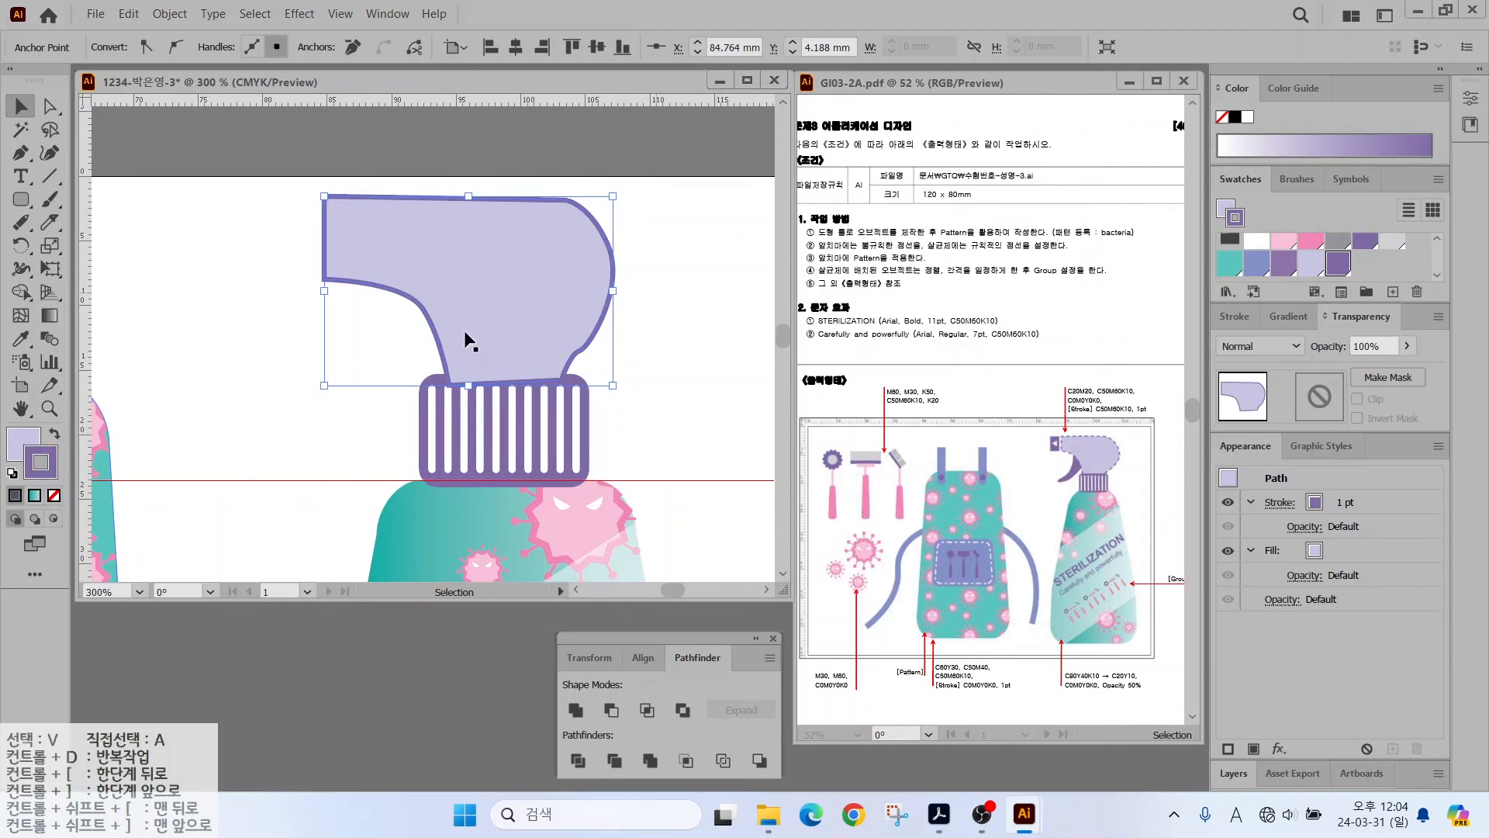
- Refine the neck curve and raise the upper-right anchor point of the shape
left_click(50, 106)
left_click(580, 351)
left_click_drag(592, 336, 607, 320)
left_click_drag(608, 245, 612, 232)
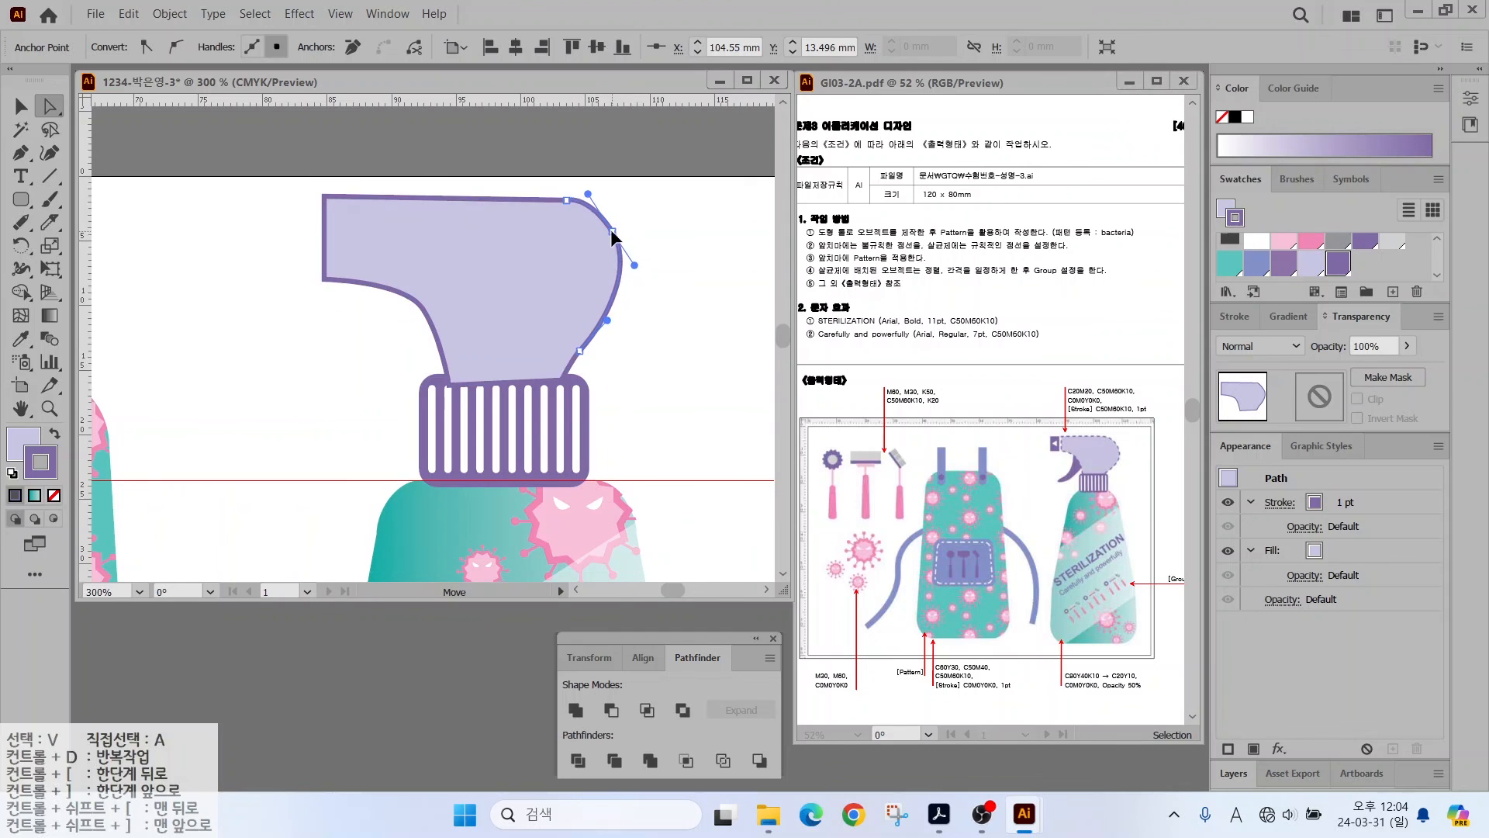
- Draw a small purple rectangle without an outline left of the spray head
left_click(21, 199)
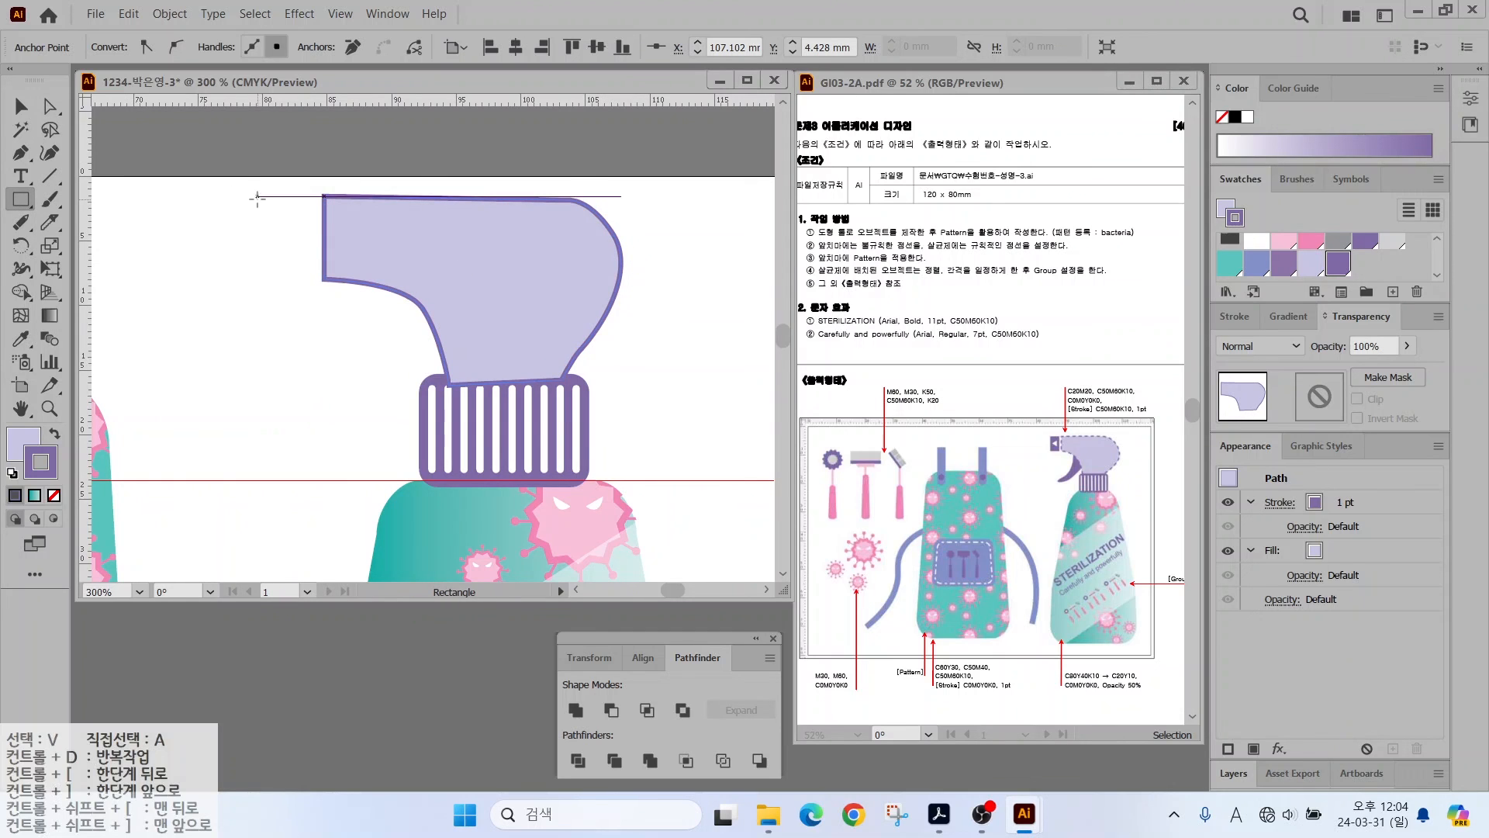
left_click_drag(256, 196, 310, 280)
key("shift+x")
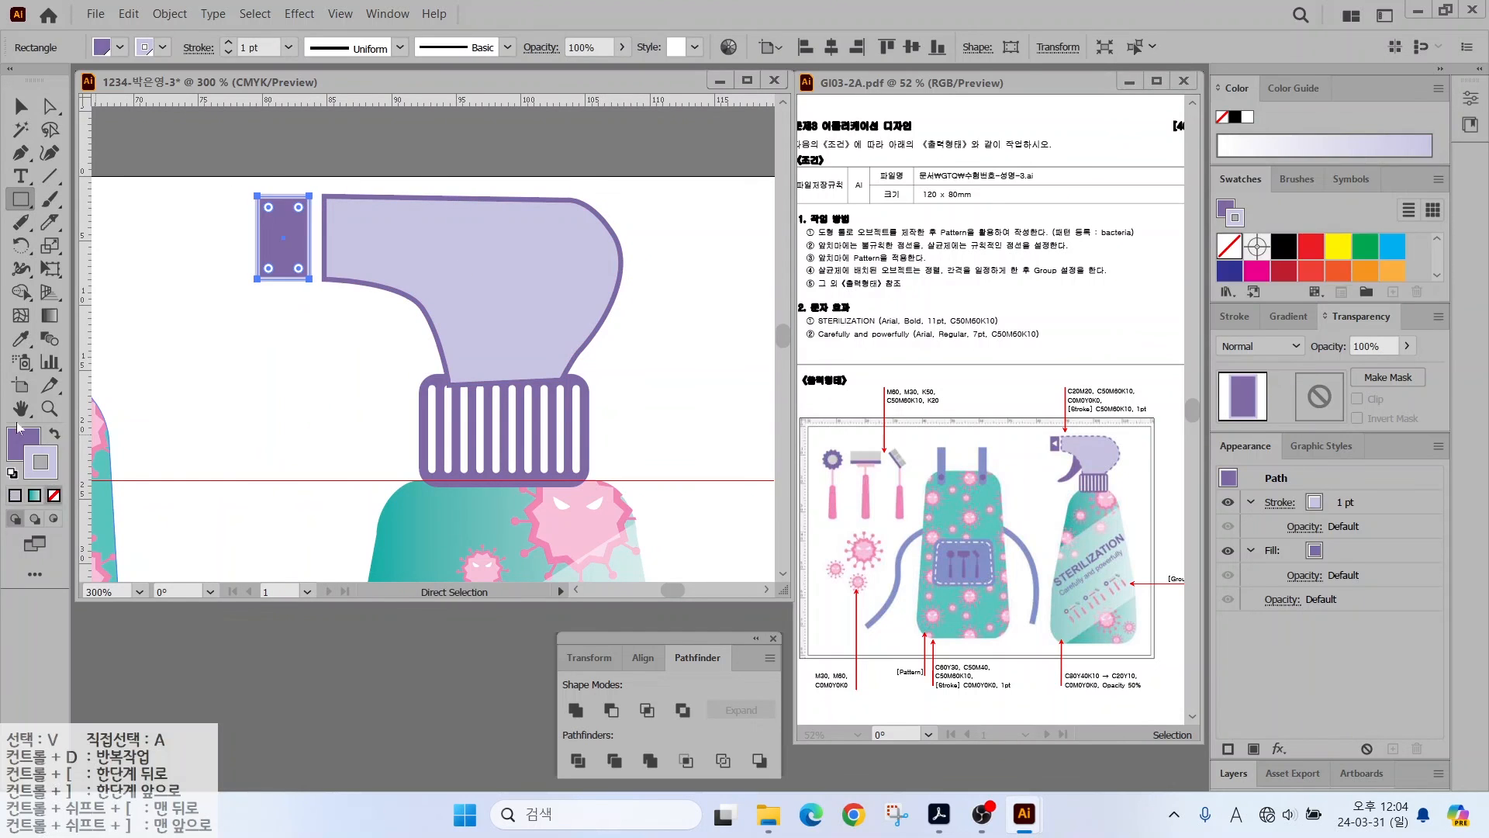
key("/")
key("x")
left_click(198, 320)
key("Escape")
key("v")
left_click(183, 281)
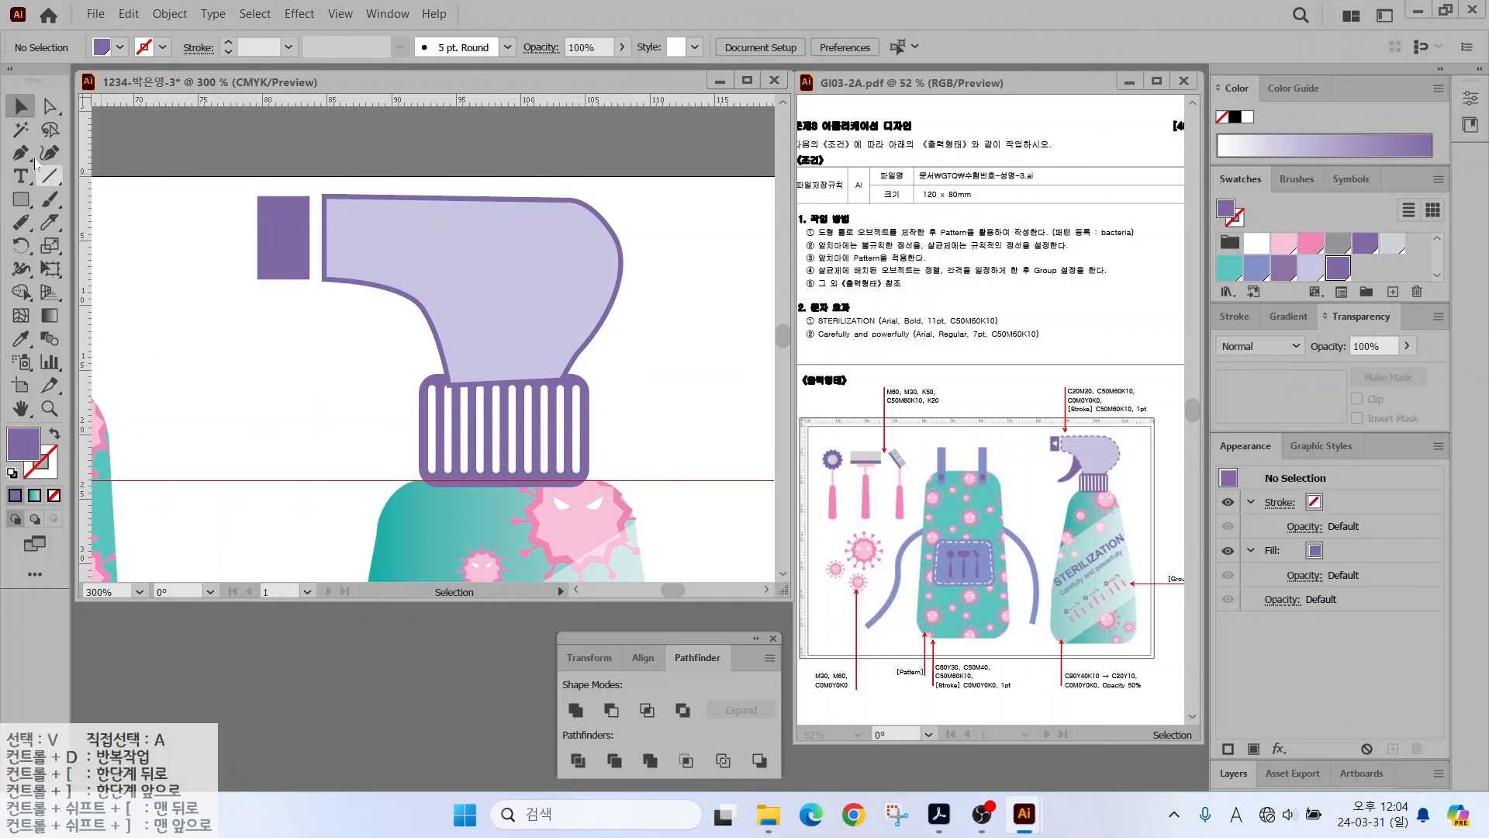
- Pen-draw a white arrow triangle on the purple block
left_click(21, 153)
left_click(292, 219)
left_click(270, 238)
left_click(292, 252)
left_click(291, 219)
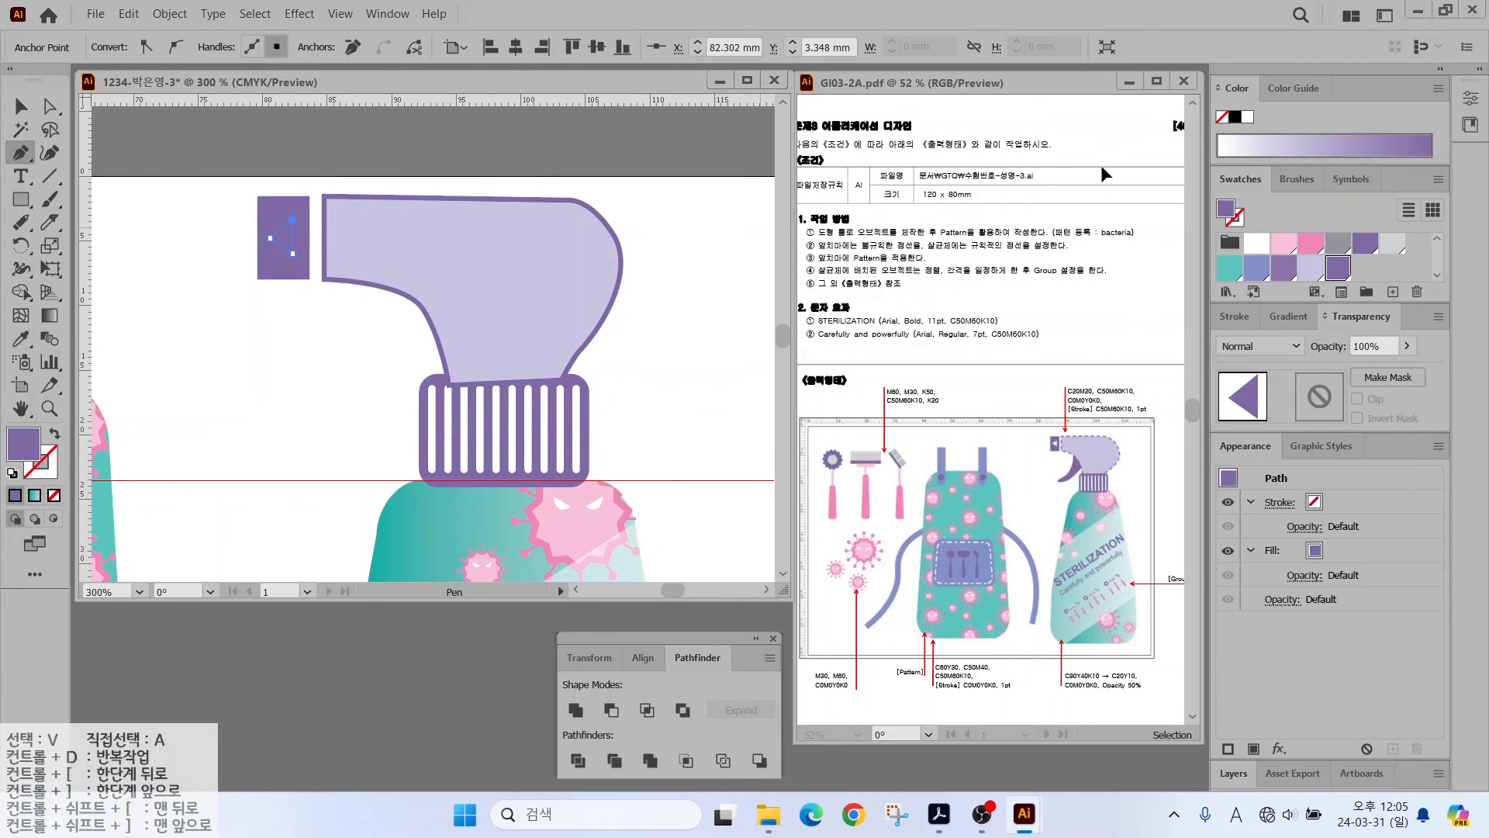
left_click(21, 107)
left_click(21, 153)
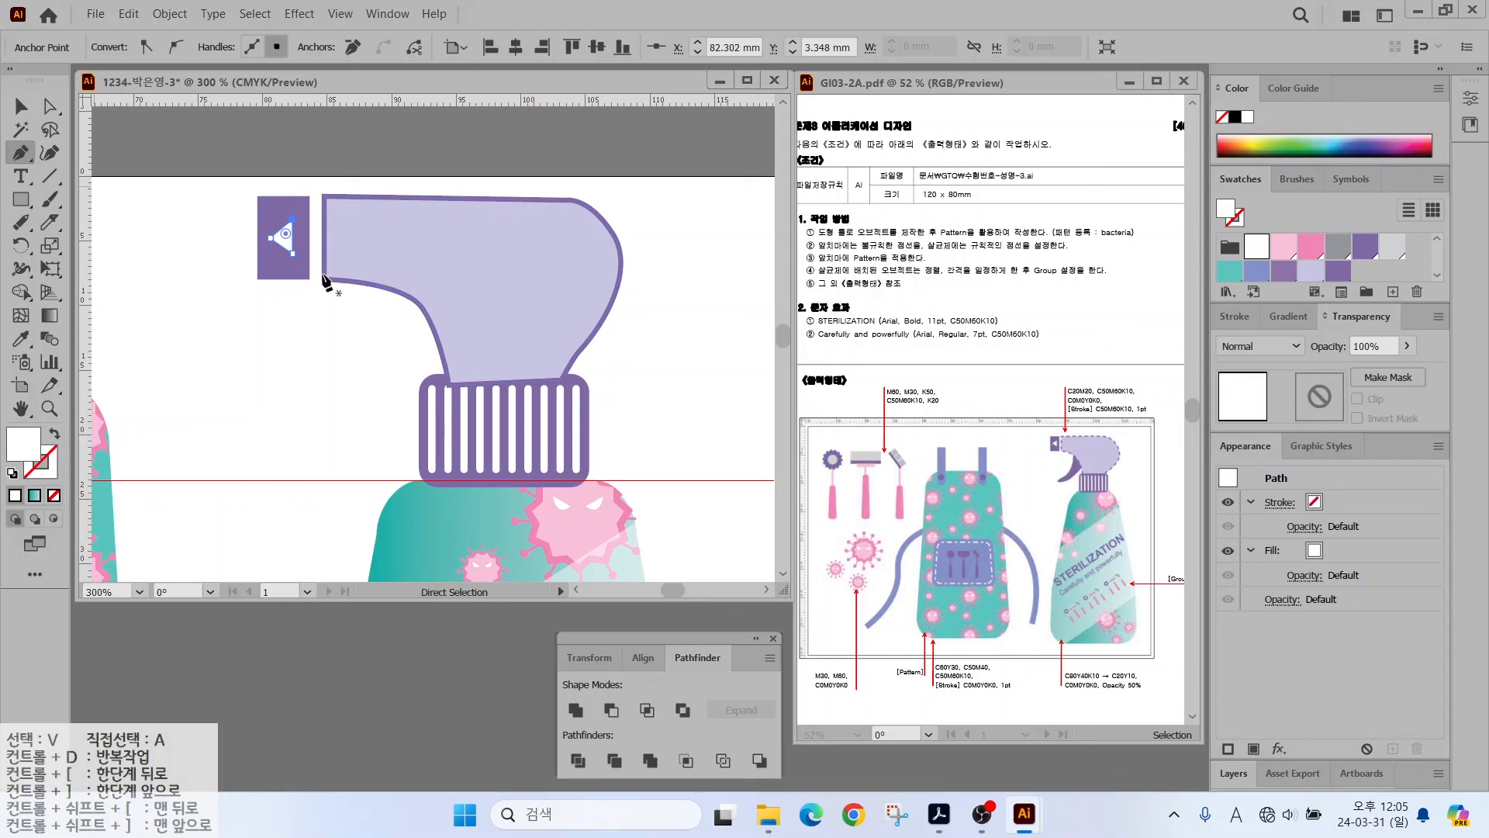
- Pen-draw a curved purple trigger under the spray head and send it to the back
left_click(391, 272)
left_click(309, 377)
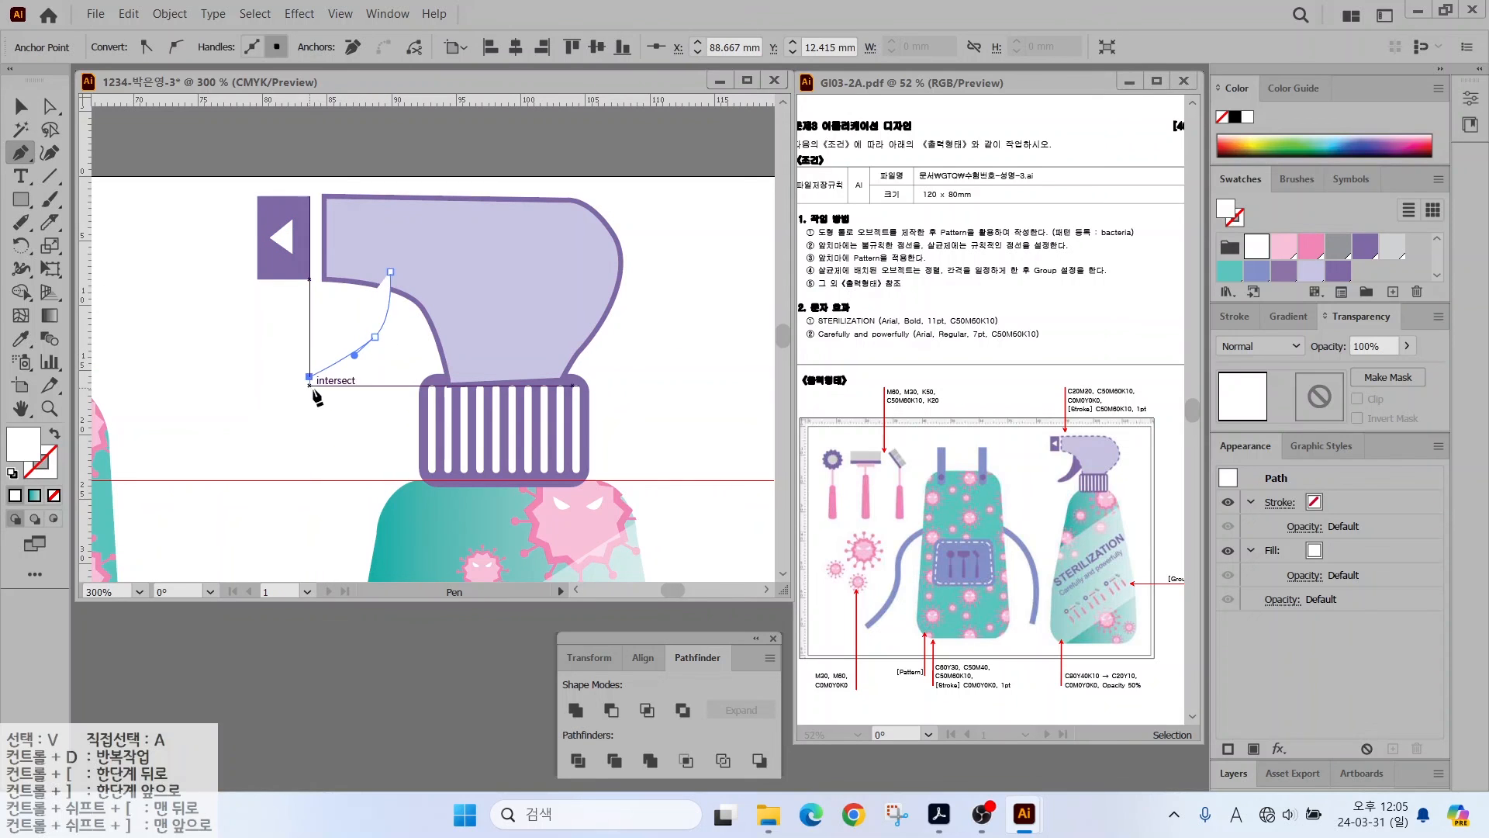
left_click_drag(328, 389, 353, 380)
left_click_drag(447, 332, 472, 295)
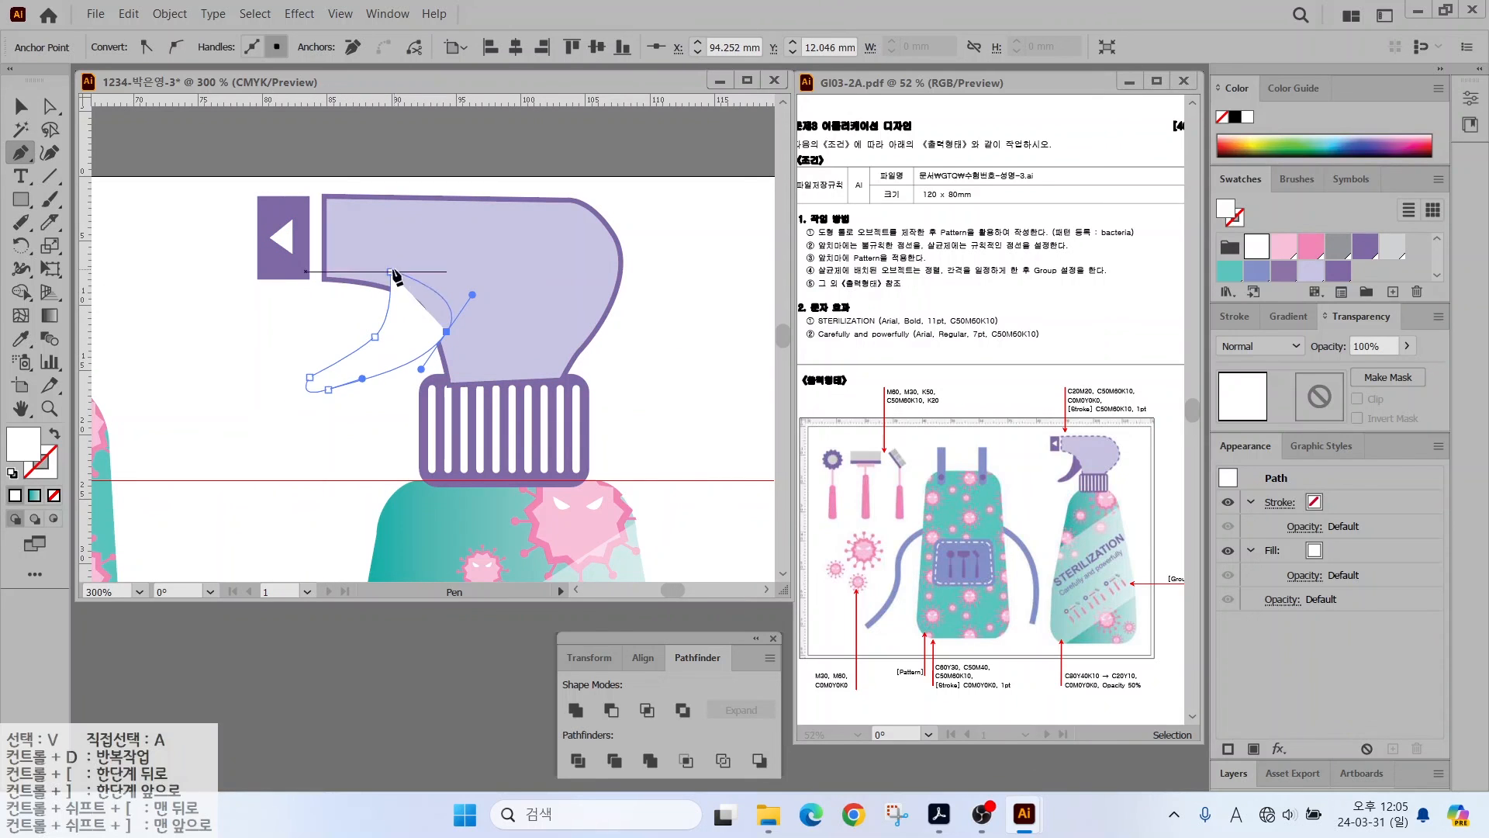
left_click(390, 271)
left_click(1338, 264)
key("v")
right_click(417, 338)
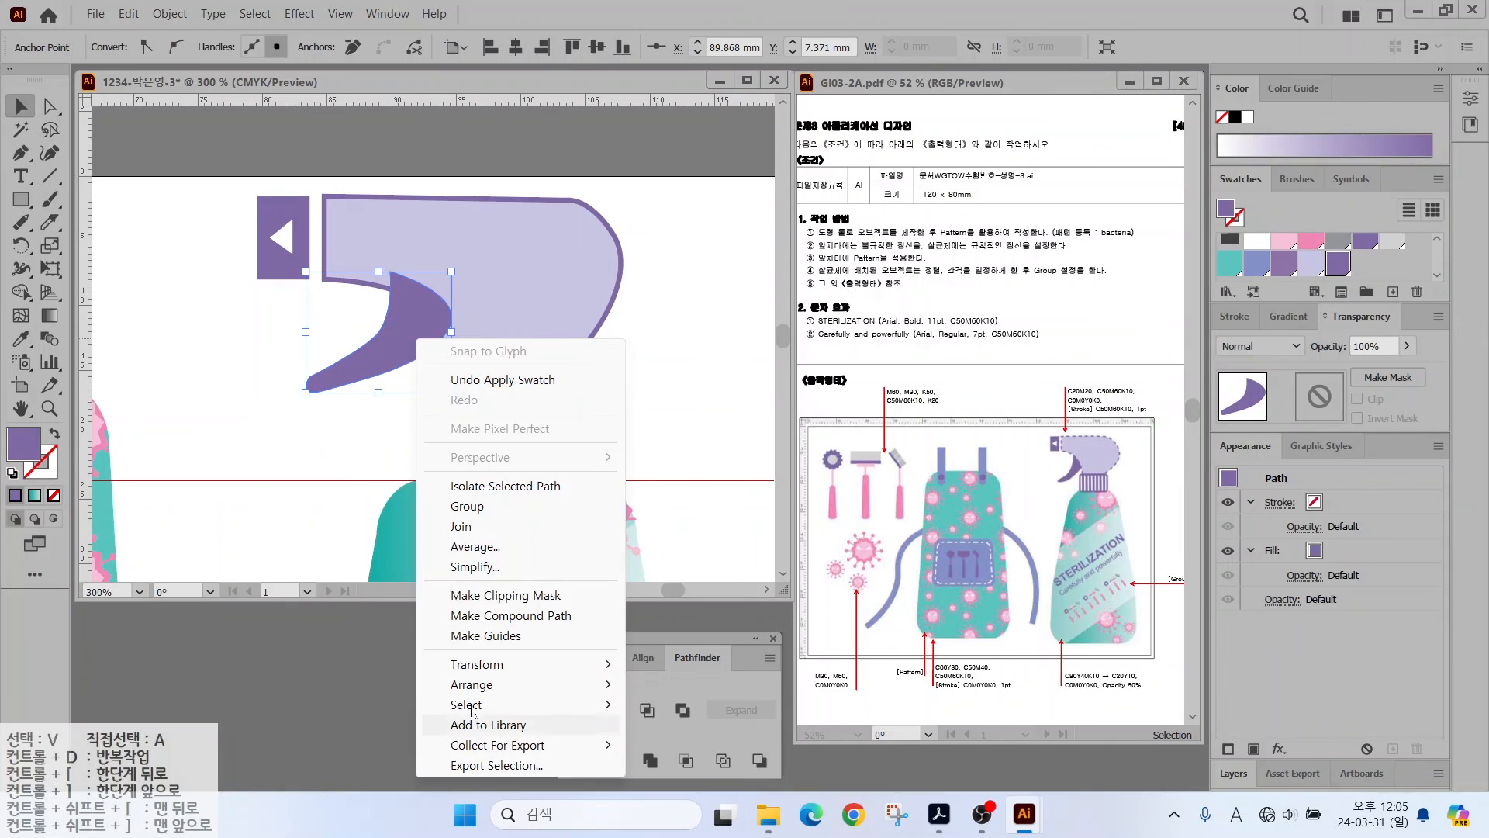
left_click(689, 746)
- Send the spray head, block and trigger together to the back
left_click_drag(182, 207, 490, 295)
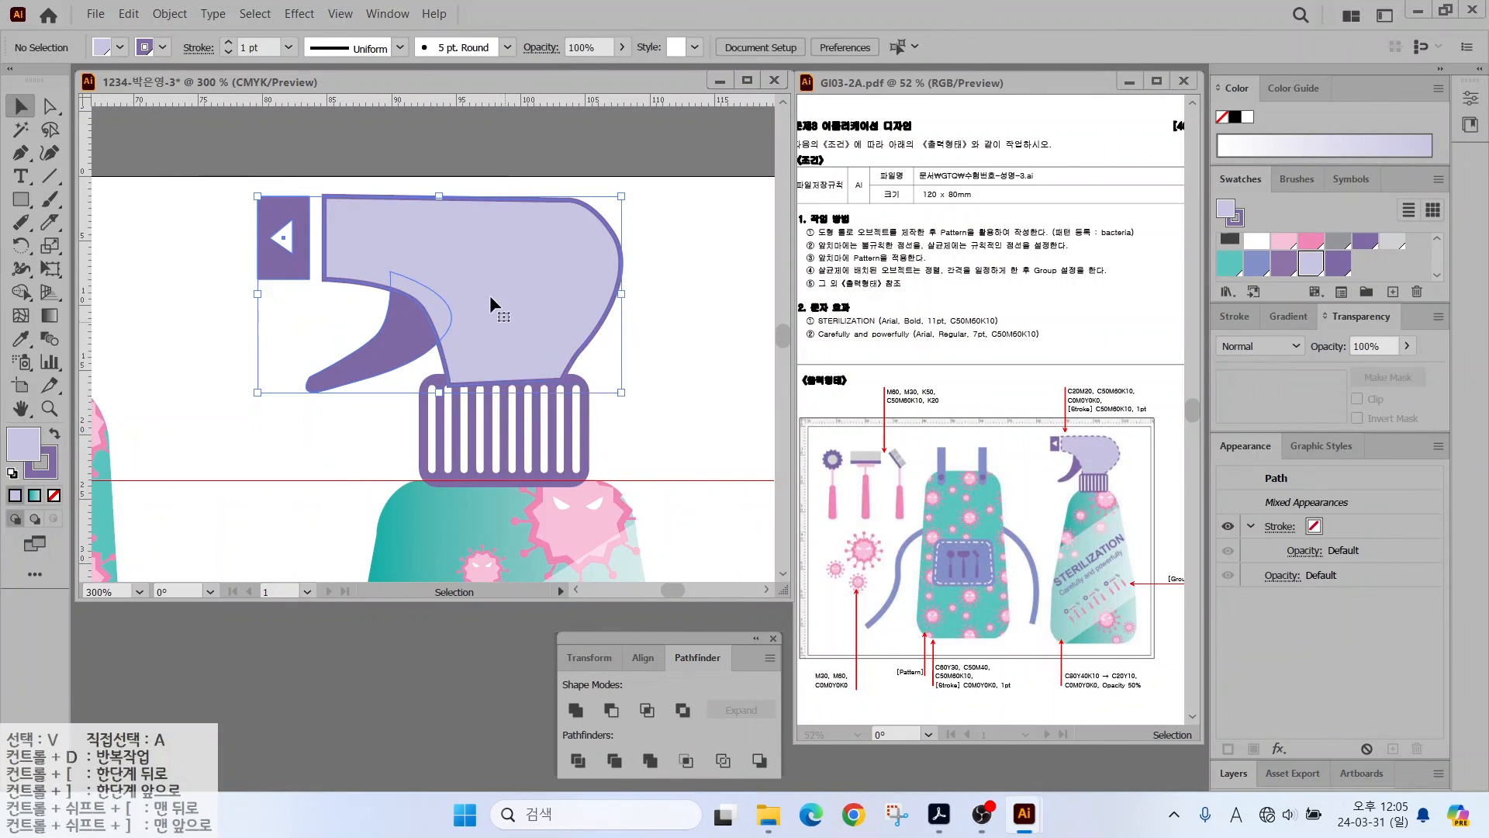
right_click(492, 297)
mouse_move(547, 602)
left_click(763, 655)
left_click(678, 287)
left_click(560, 268)
- Make the spray head outline dashed with 4 pt dashes and 3 pt gaps, then fit the artboard
key("x")
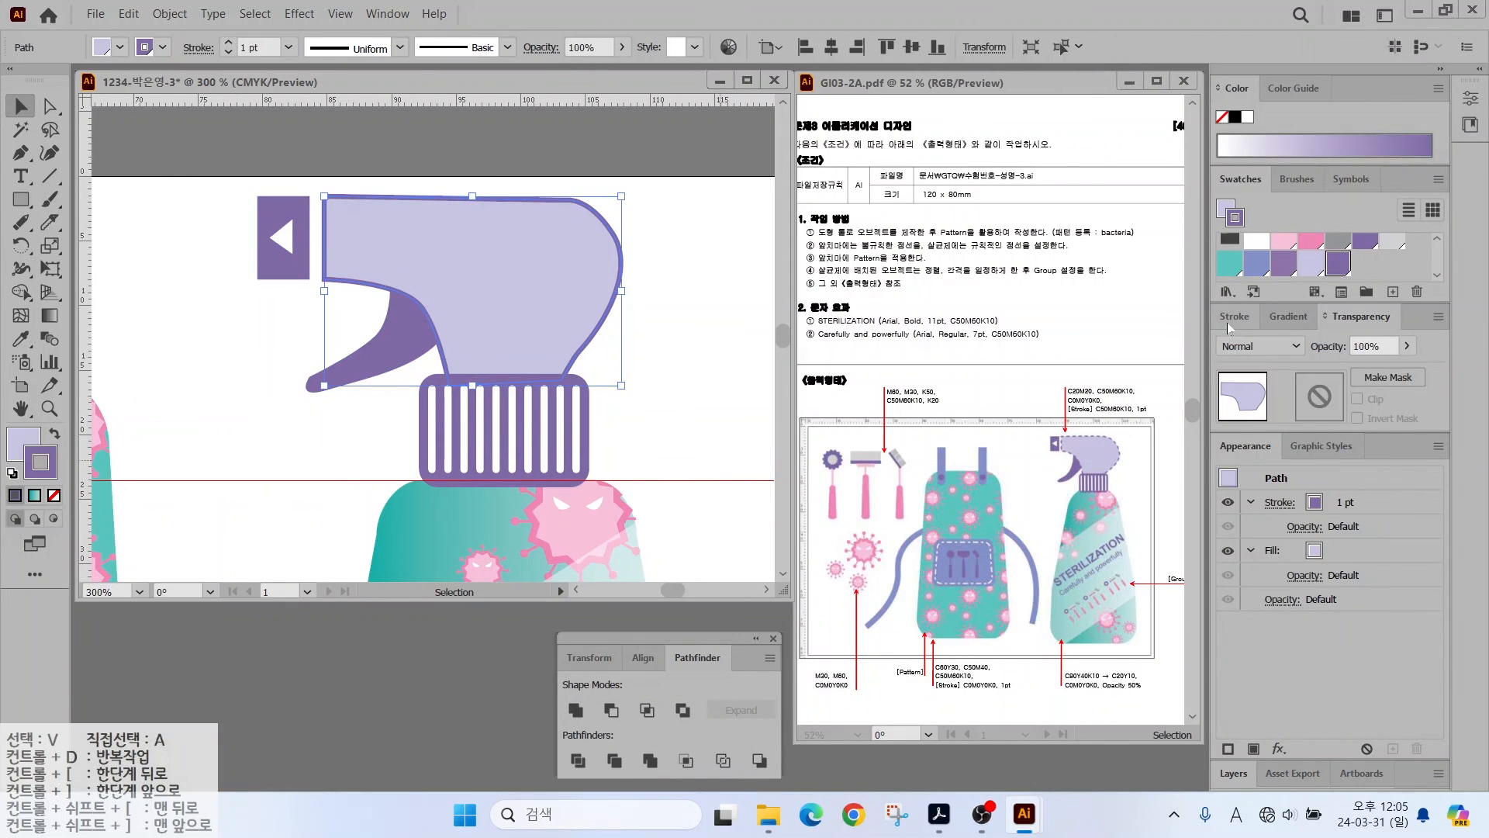
left_click(1236, 316)
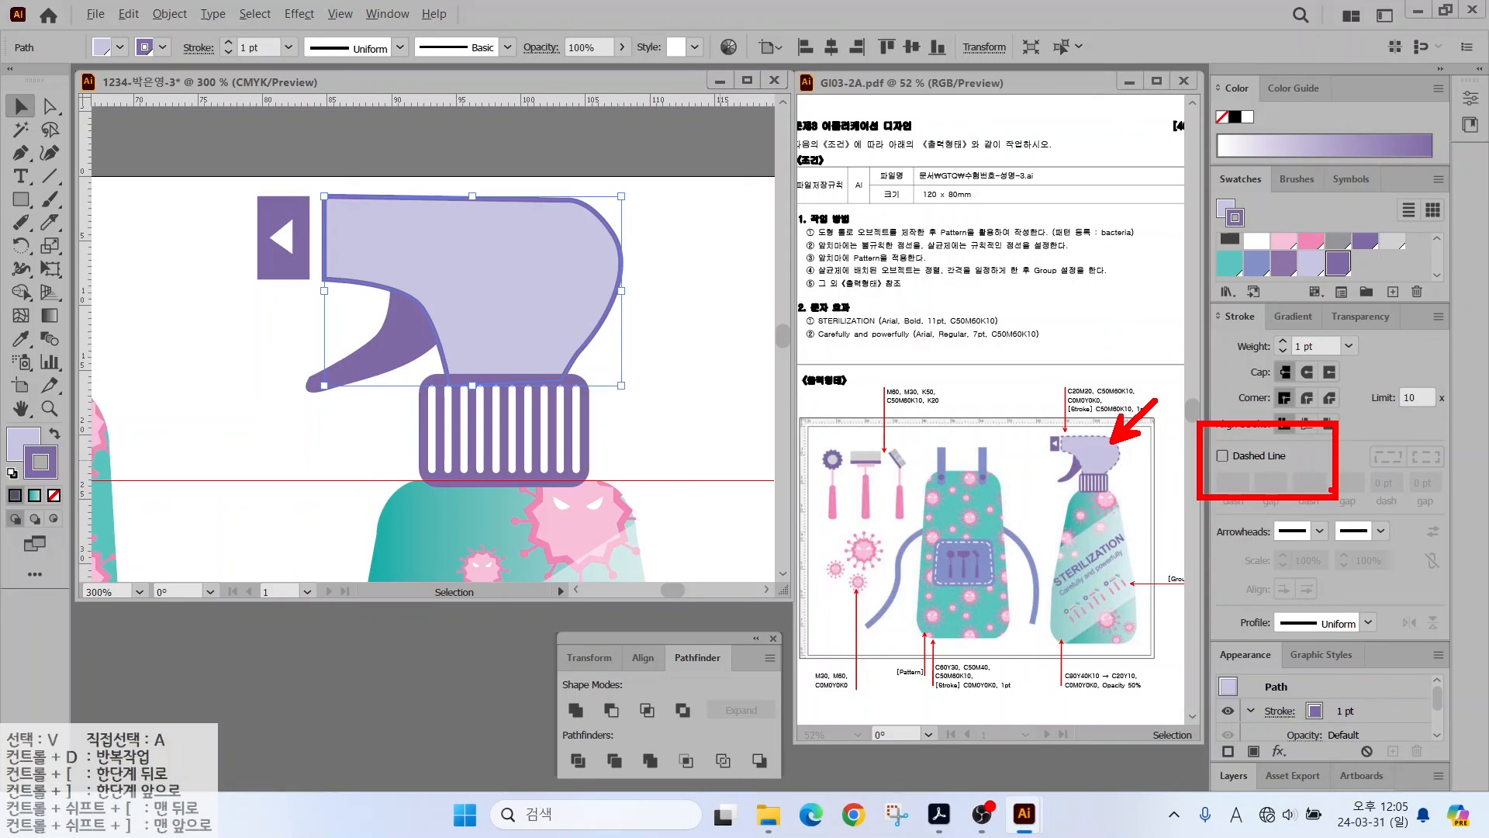
left_click(1224, 456)
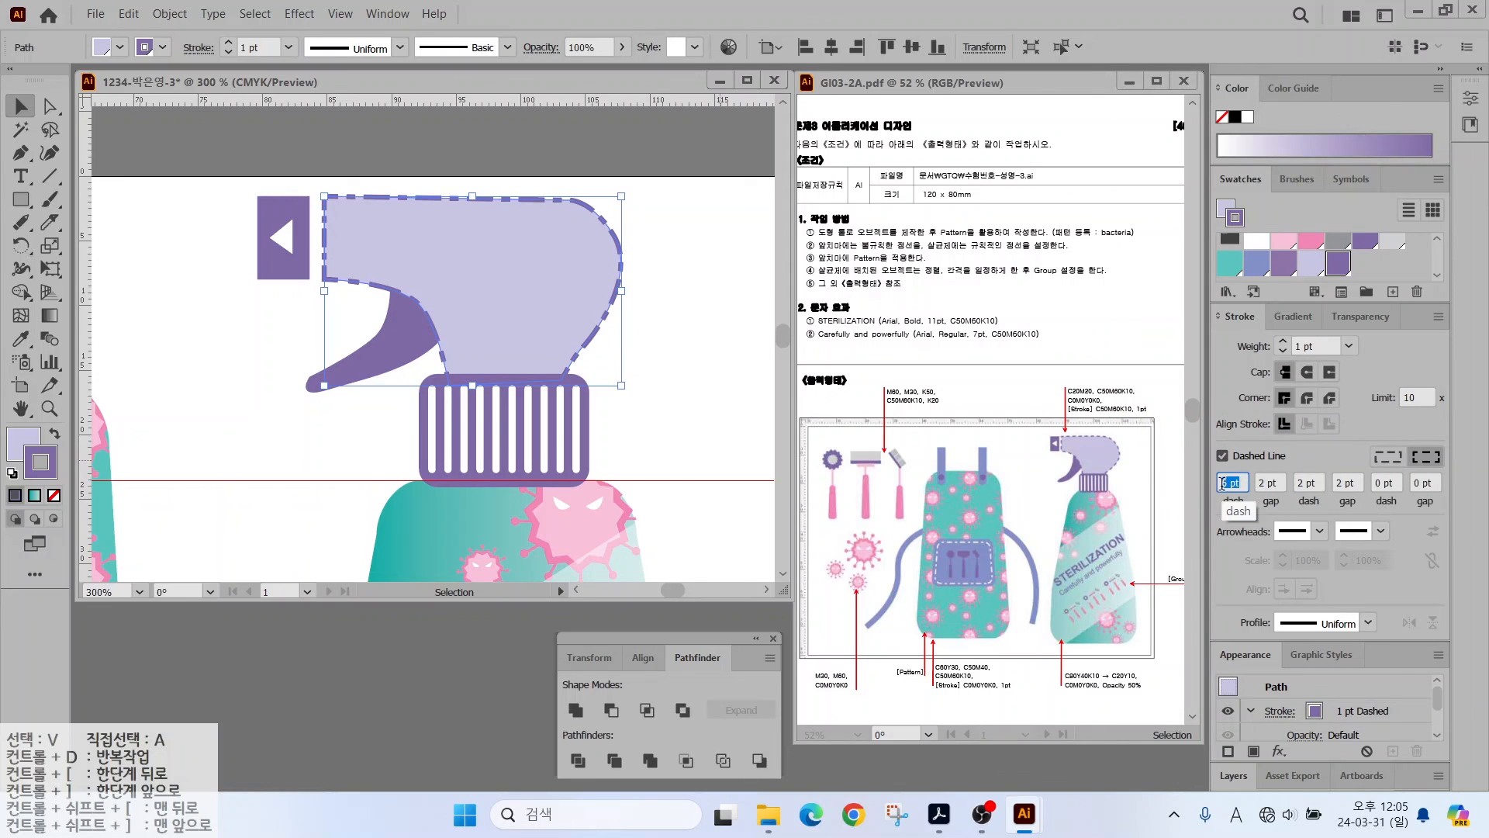
type("5")
key("Tab")
type("3")
key("Tab")
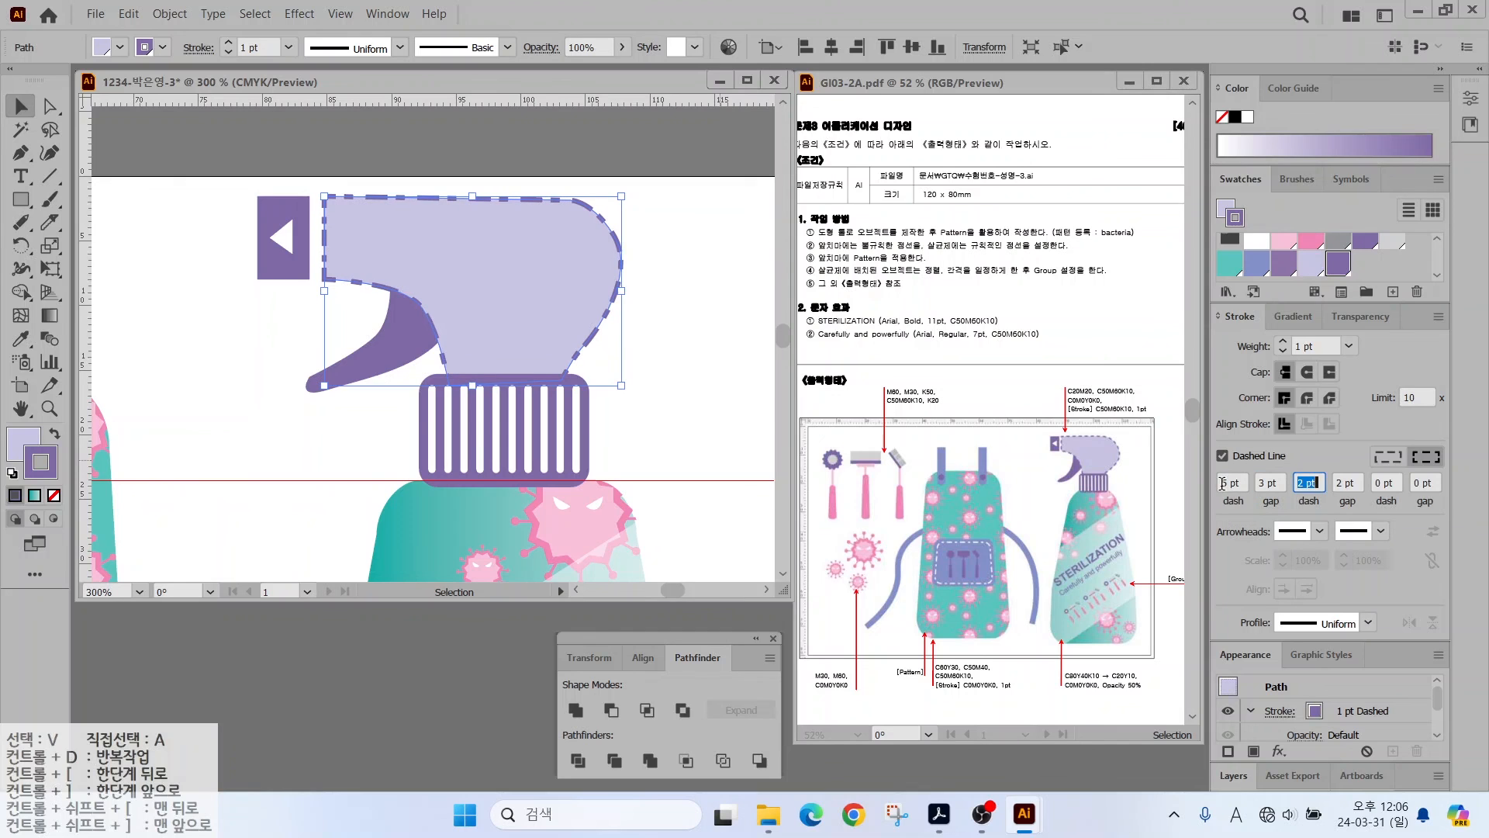
type("0")
key("Tab")
type("0")
key("Tab")
left_click_drag(1242, 480, 1077, 486)
type("4")
key("Tab")
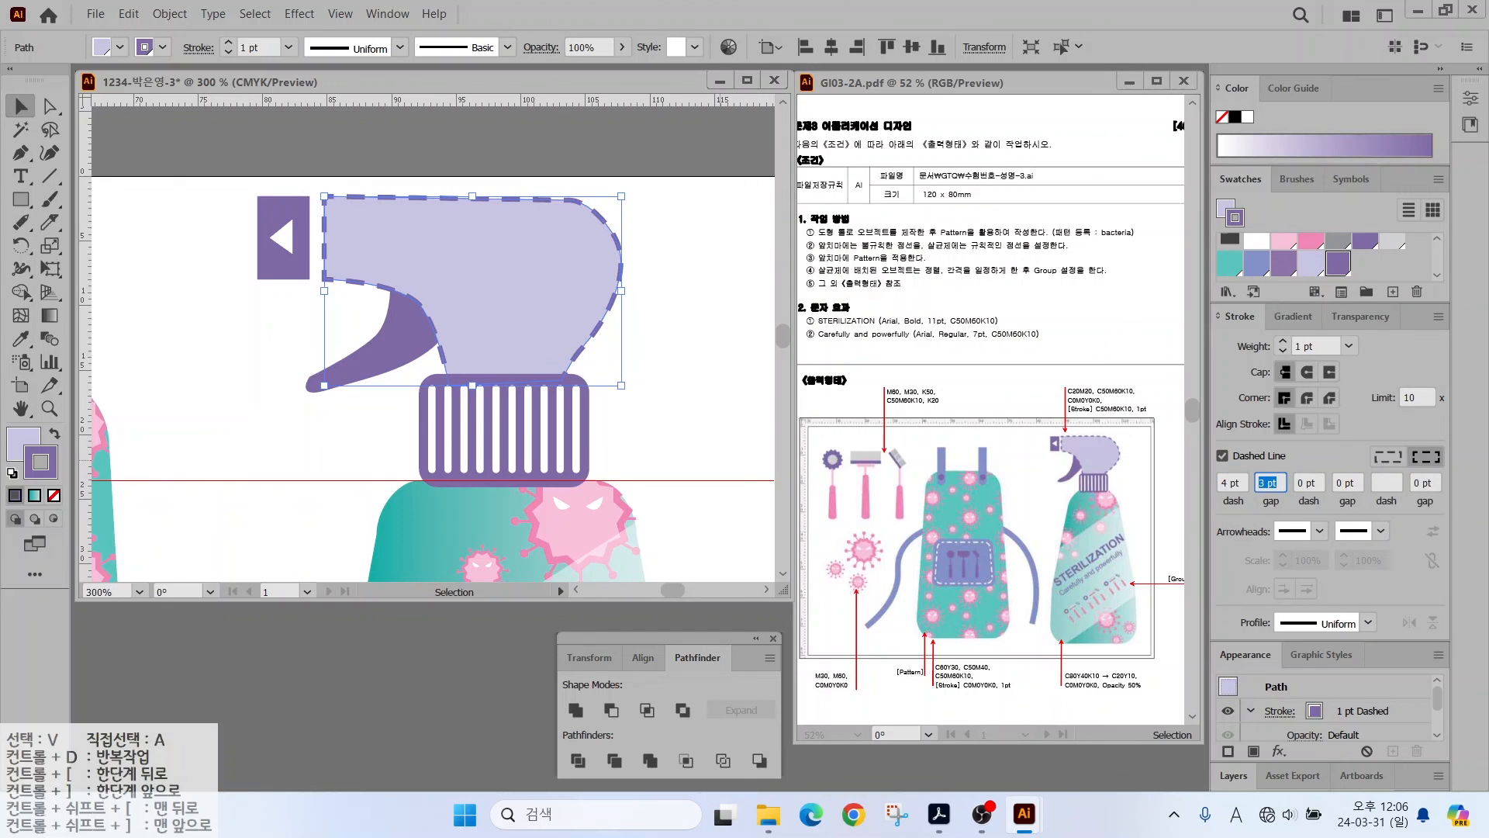
key("Tab")
key("Return")
left_click(234, 411)
double_click(21, 409)
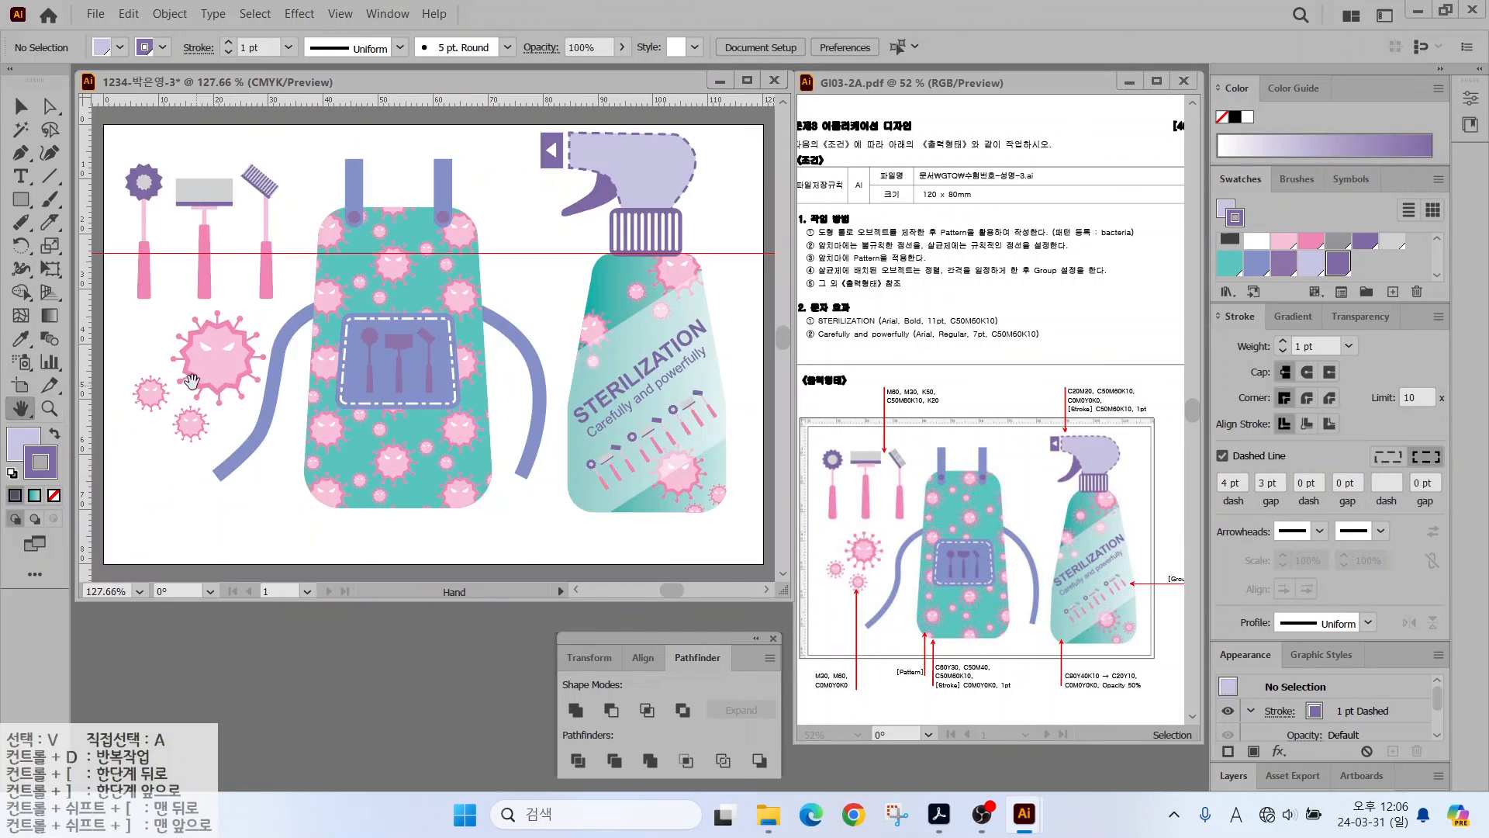
- Clear all guides from the canvas, removing the red guide line
key("v")
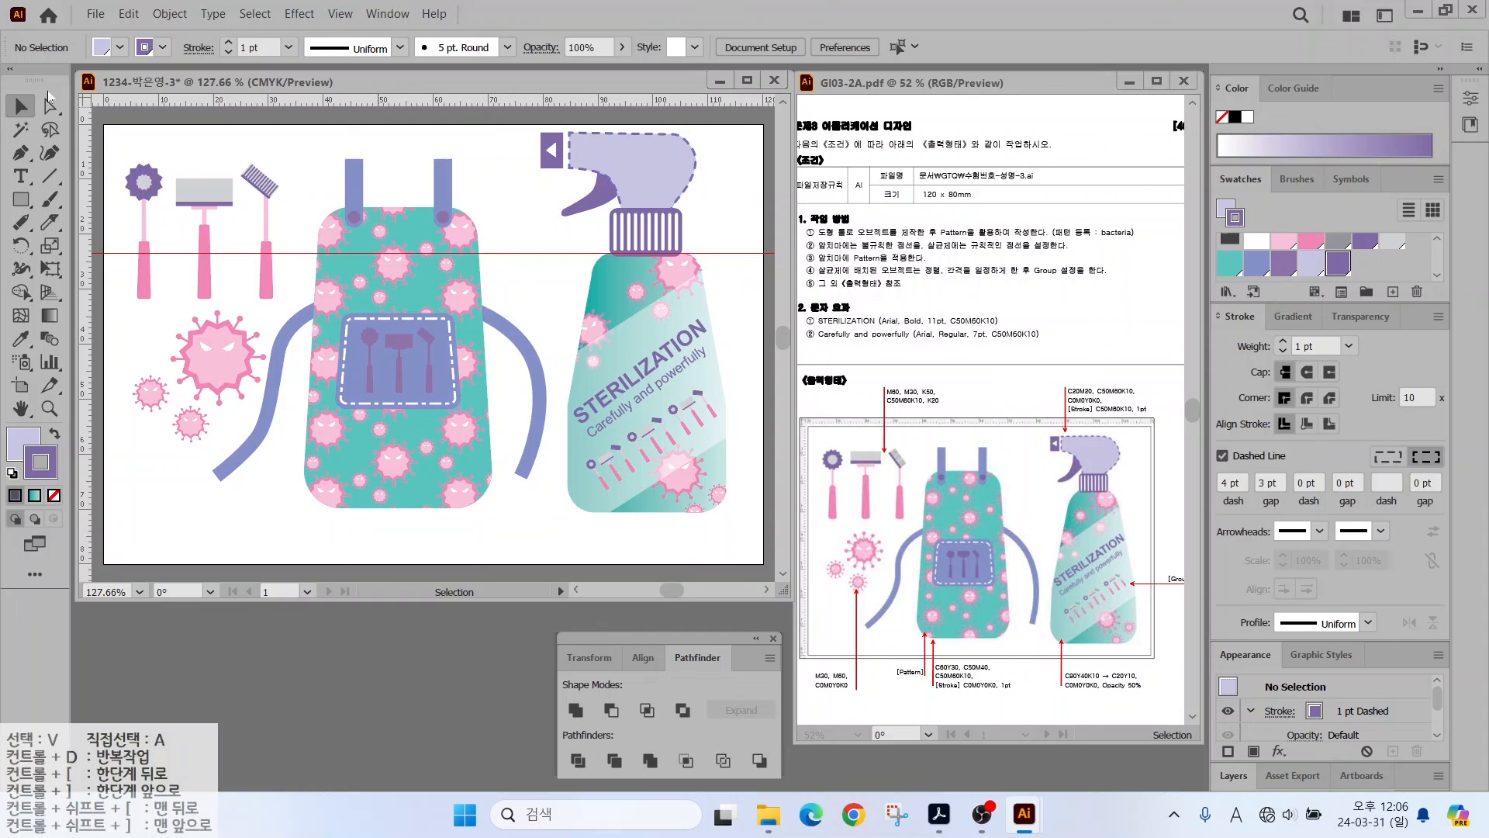
left_click(338, 13)
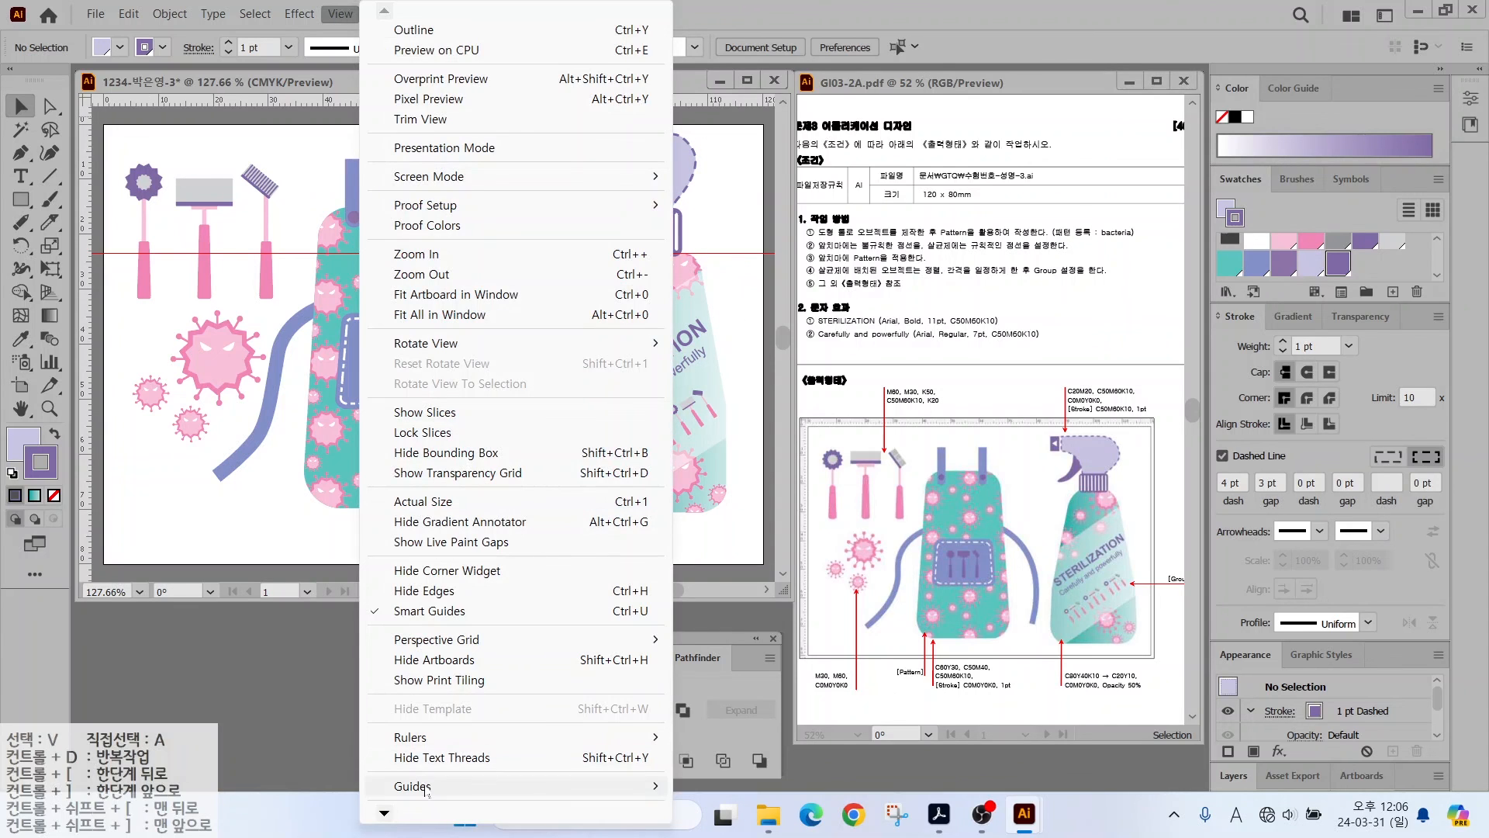
mouse_move(652, 787)
left_click(737, 786)
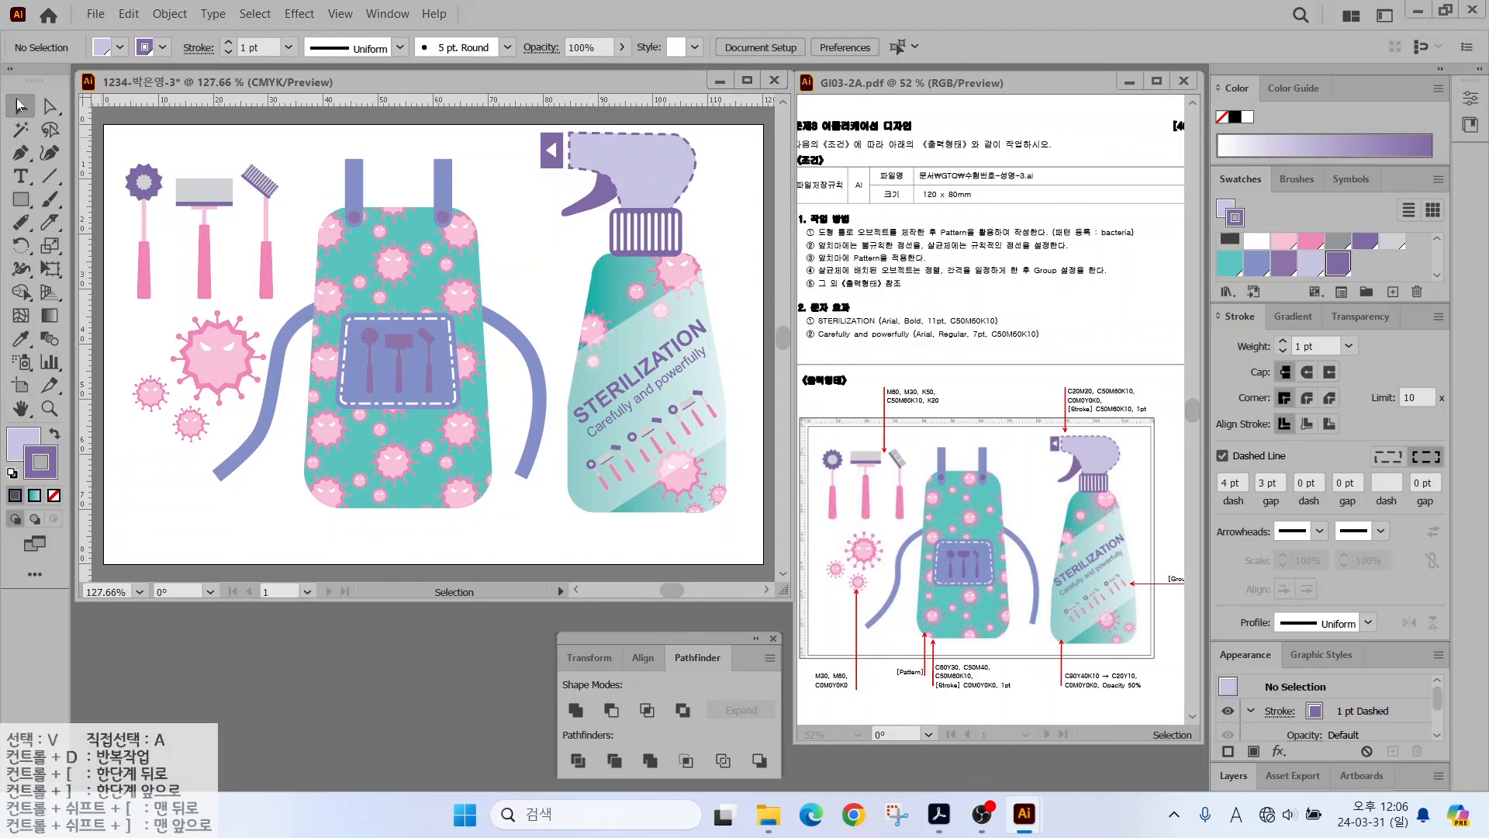
- Shrink the spray head and cap slightly and nudge them left
left_click_drag(665, 206, 706, 235)
left_click_drag(541, 133, 563, 150)
key("Left")
key("Left")
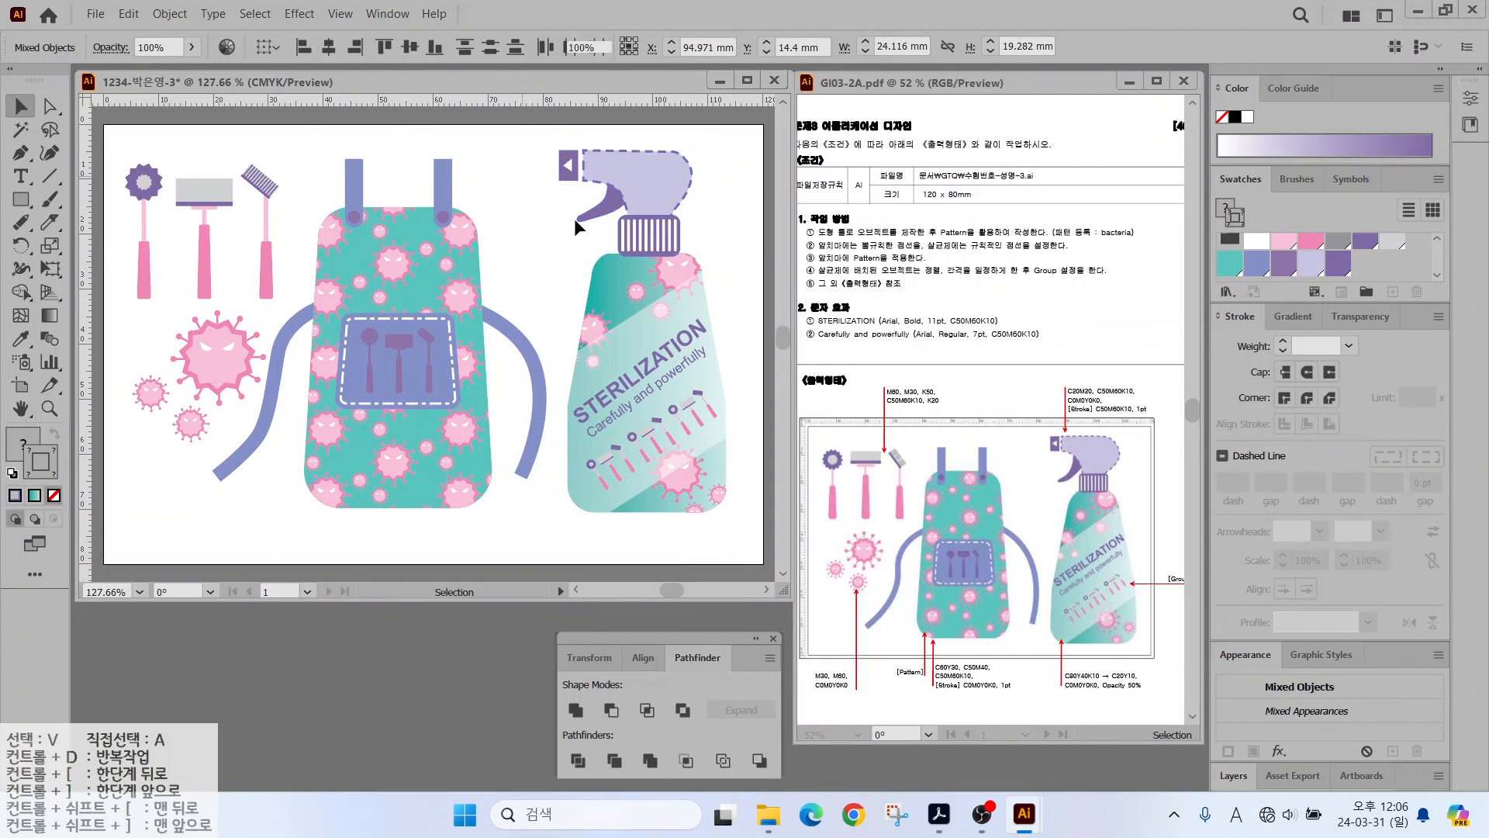
left_click(467, 200)
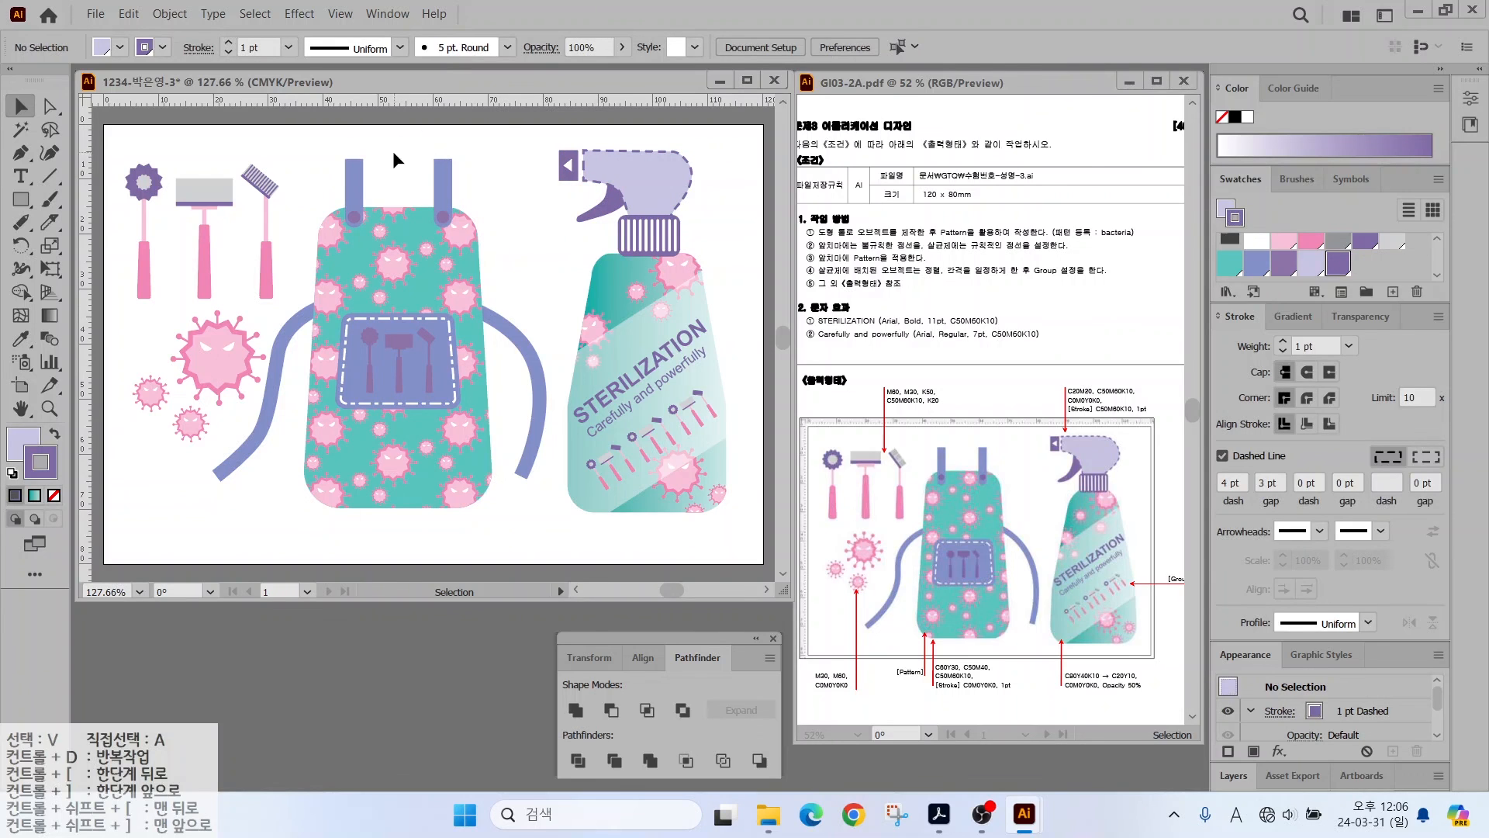
- Save the artwork as an .ai file in the GTQ folder with Illustrator 2020 options
left_click(96, 15)
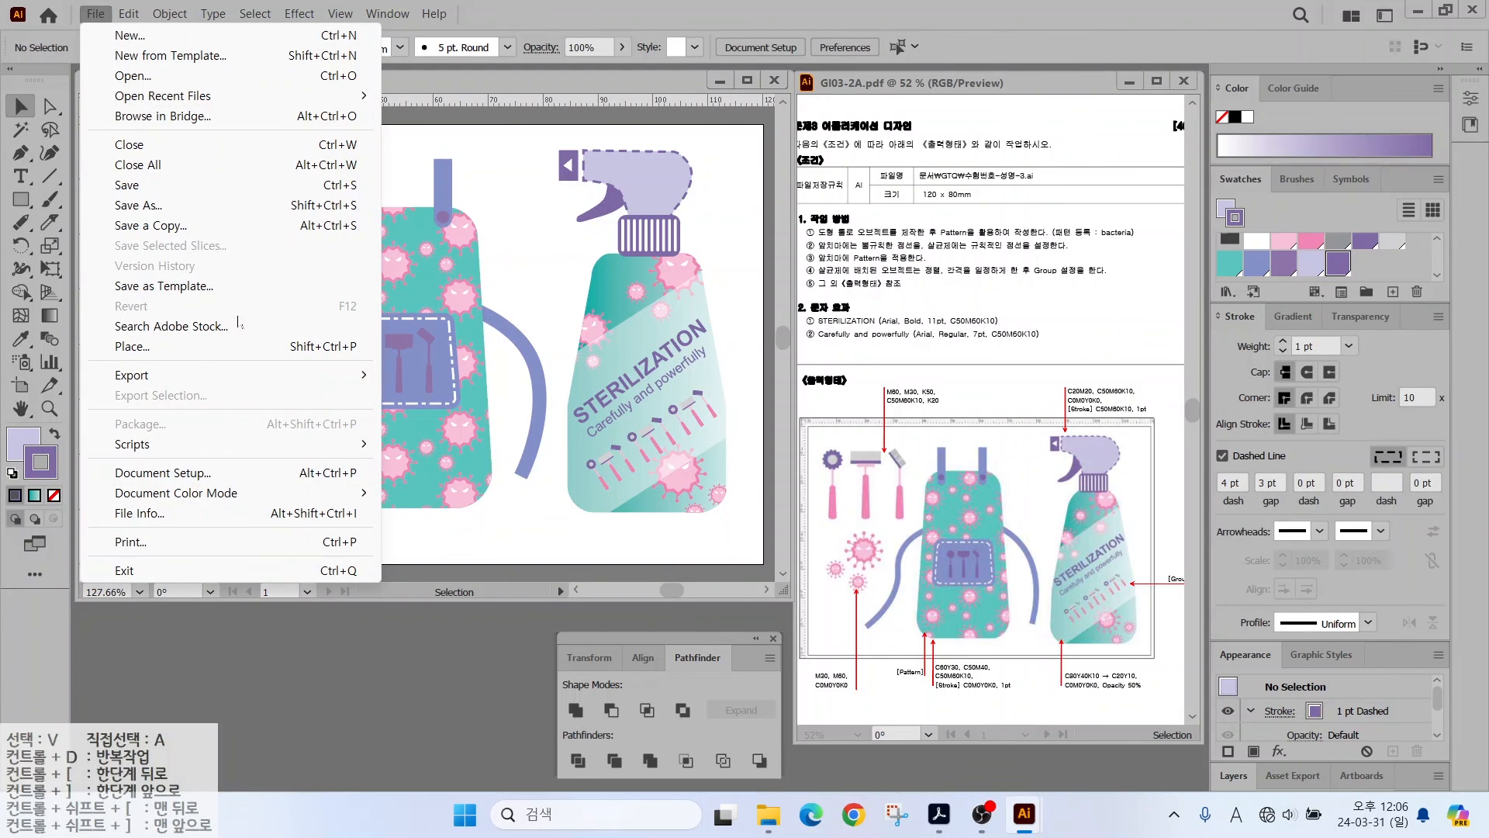
left_click(132, 184)
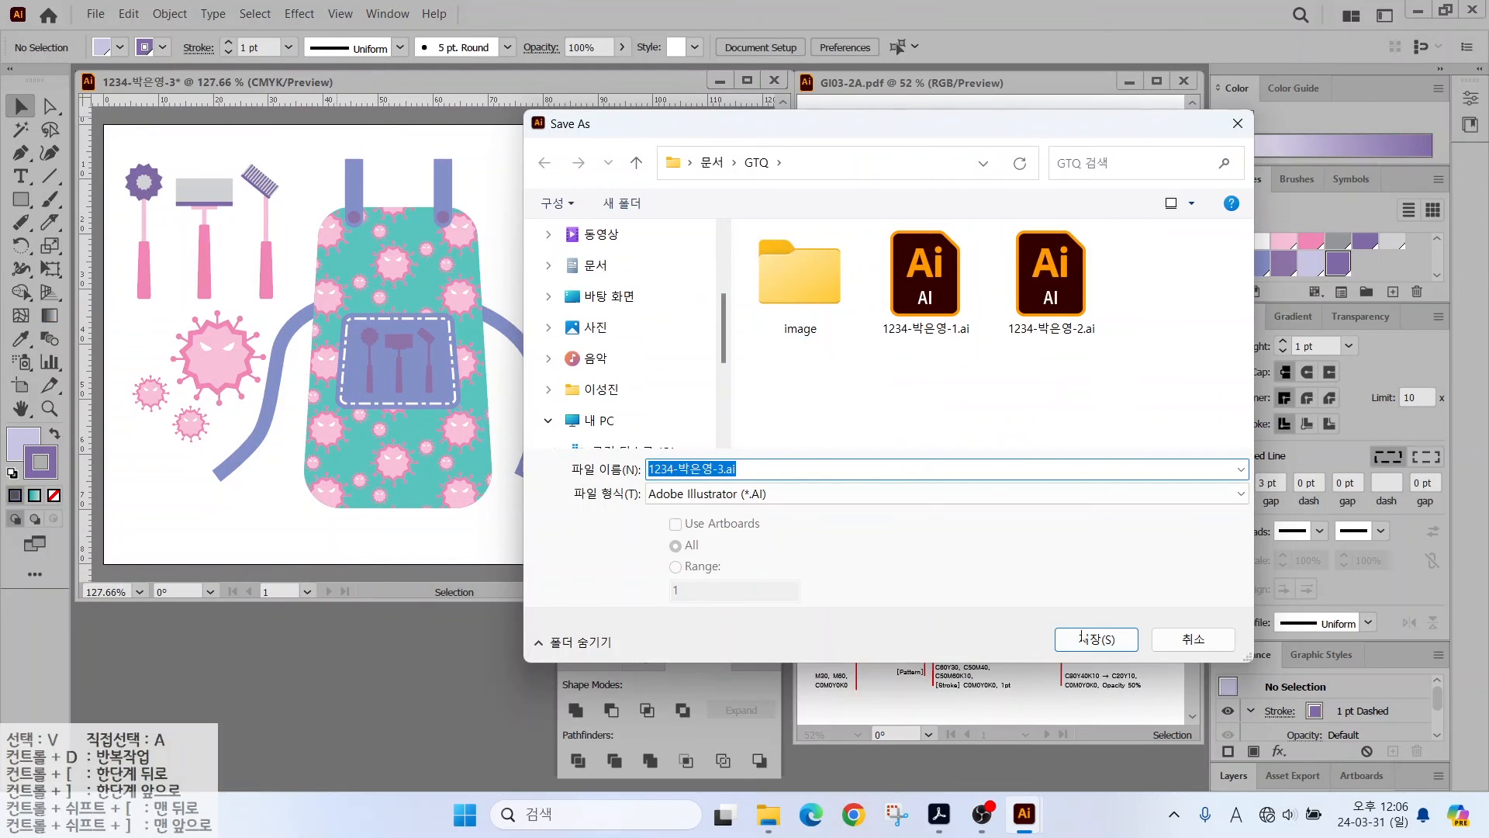
left_click(1084, 638)
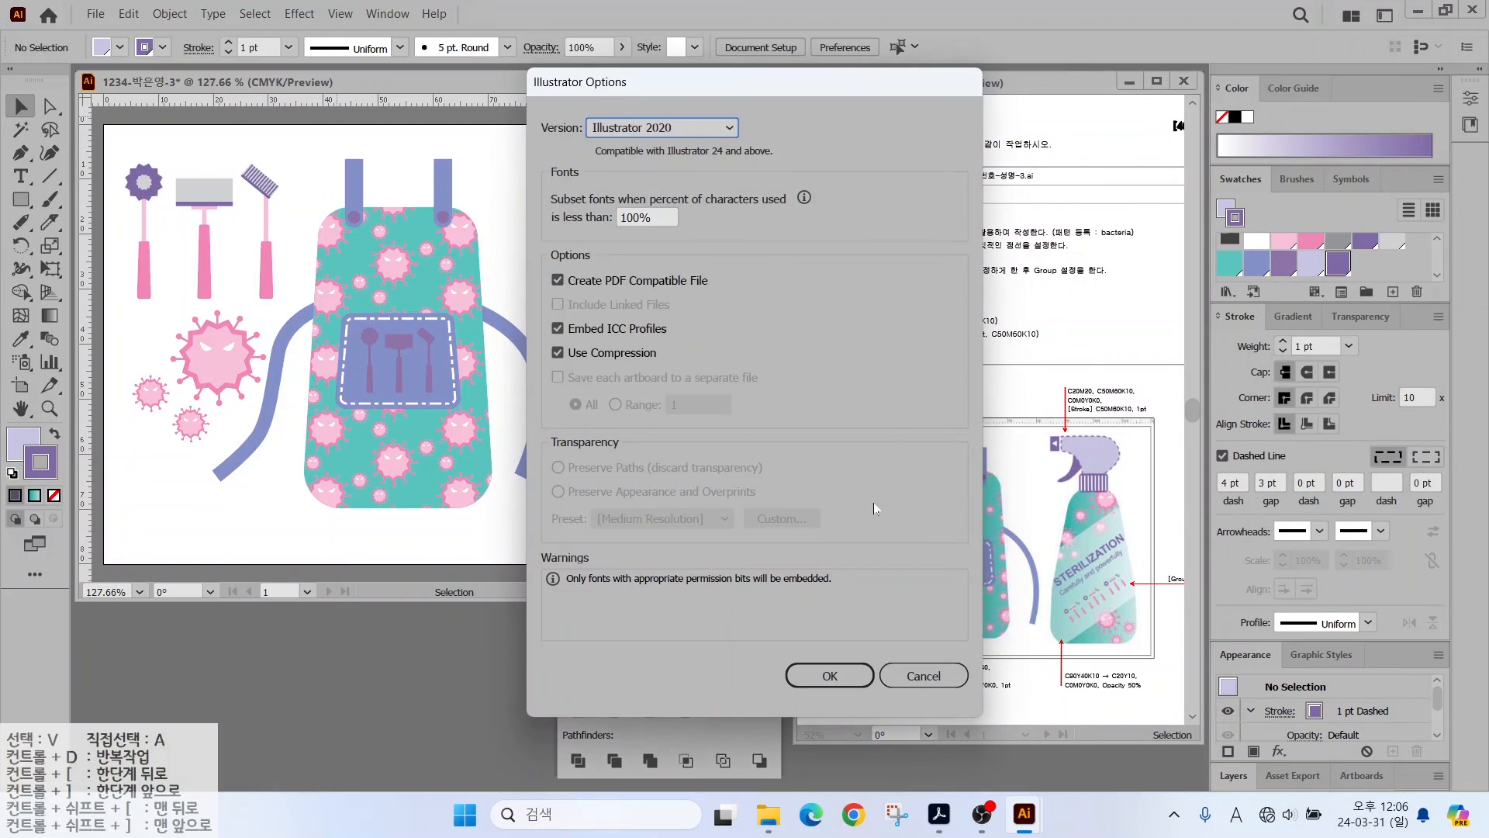
left_click(824, 674)
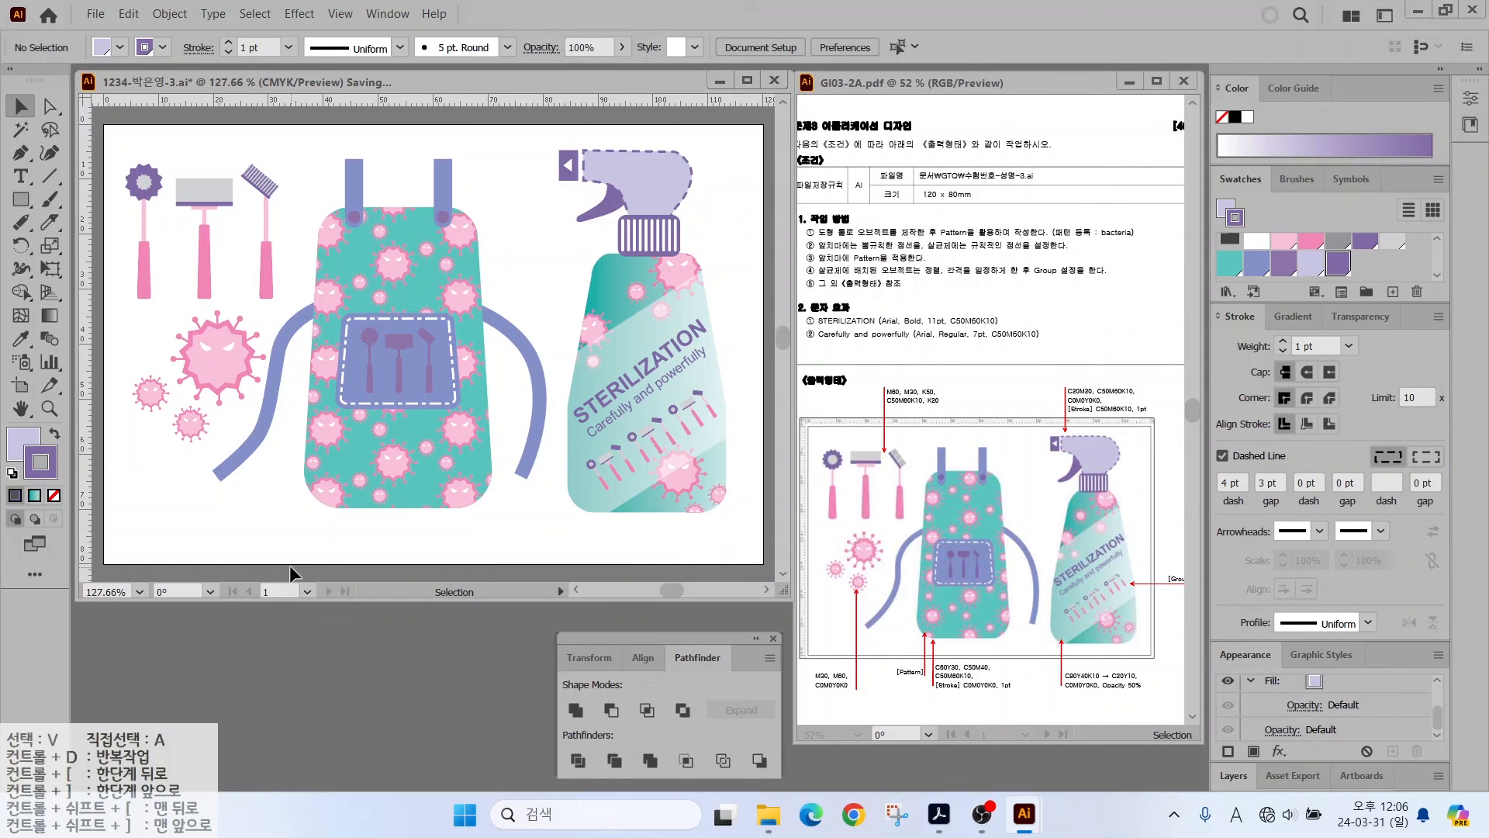